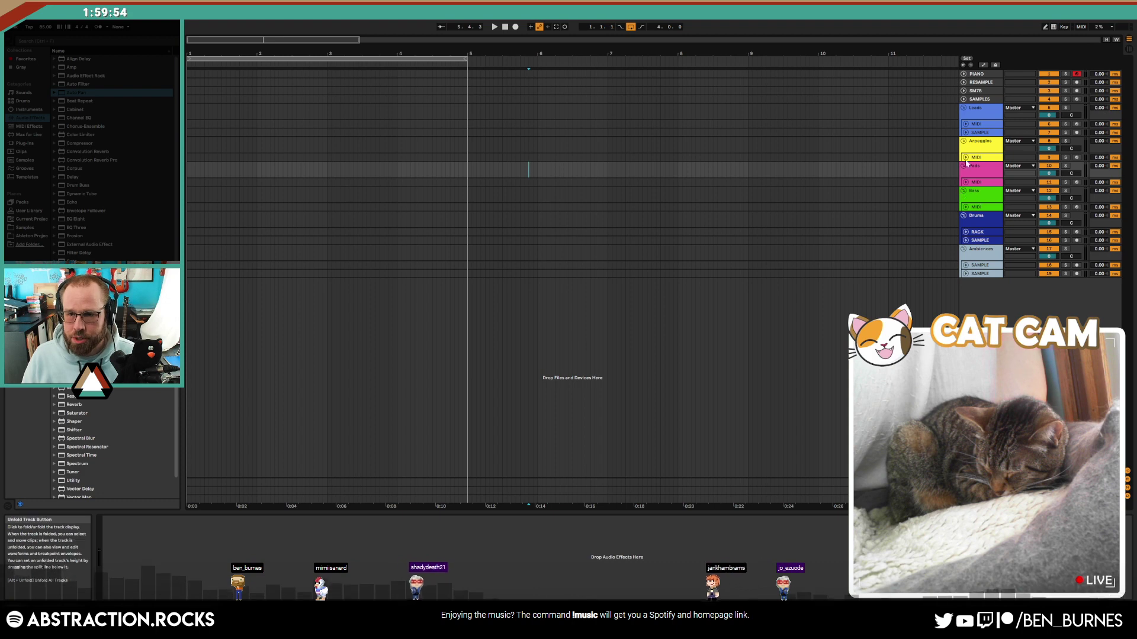
Step: Replace the instrument on the Leads group's MIDI track with the Native Instruments Kontakt plug-in
{"action": "left_click", "coordinate": [965, 125]}
{"action": "left_click", "coordinate": [980, 125]}
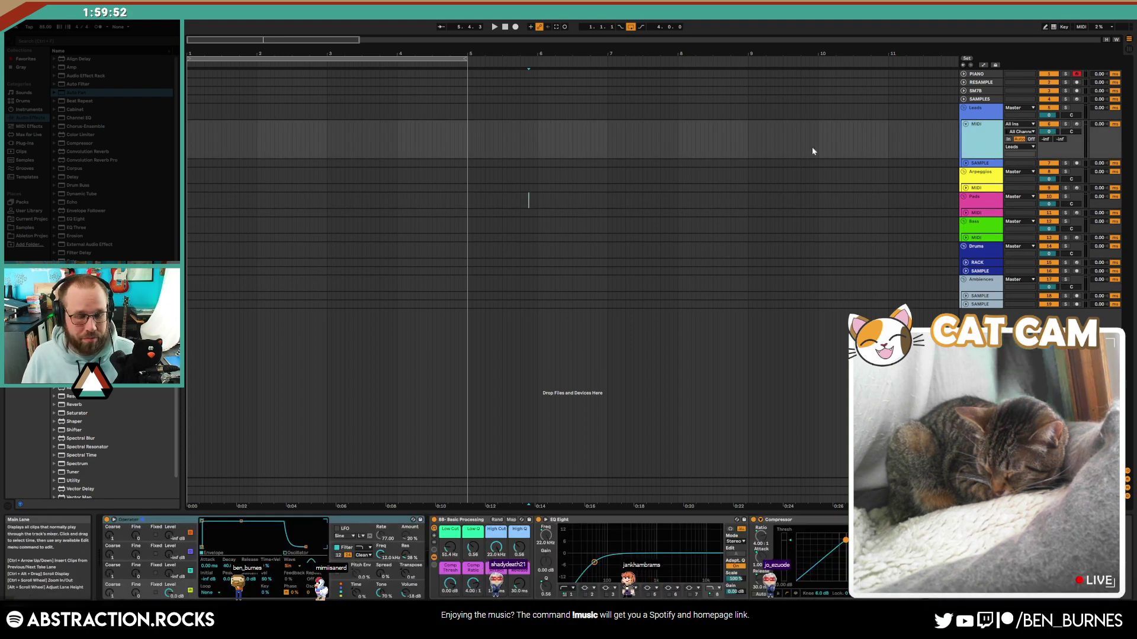
{"action": "left_click", "coordinate": [46, 145]}
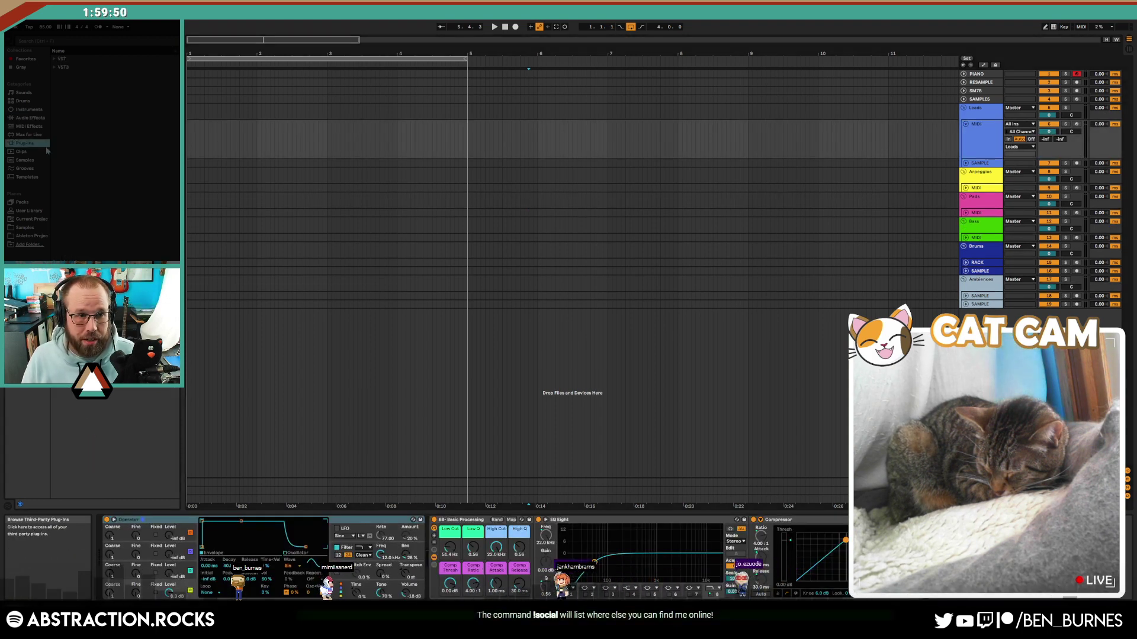
{"action": "left_click", "coordinate": [62, 67]}
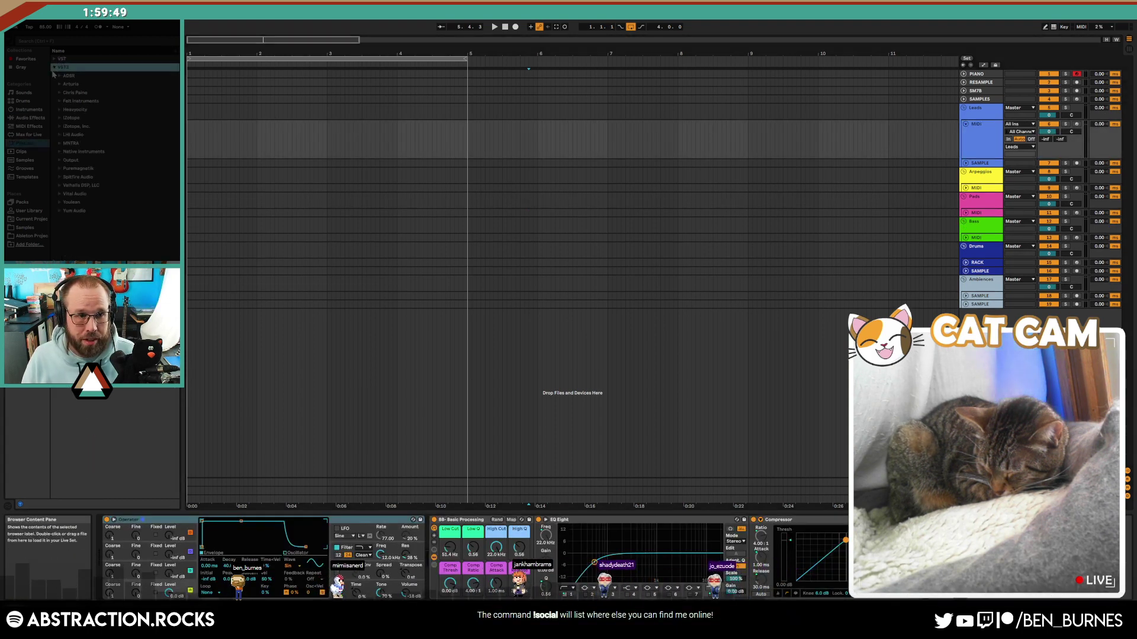
{"action": "left_click", "coordinate": [60, 152]}
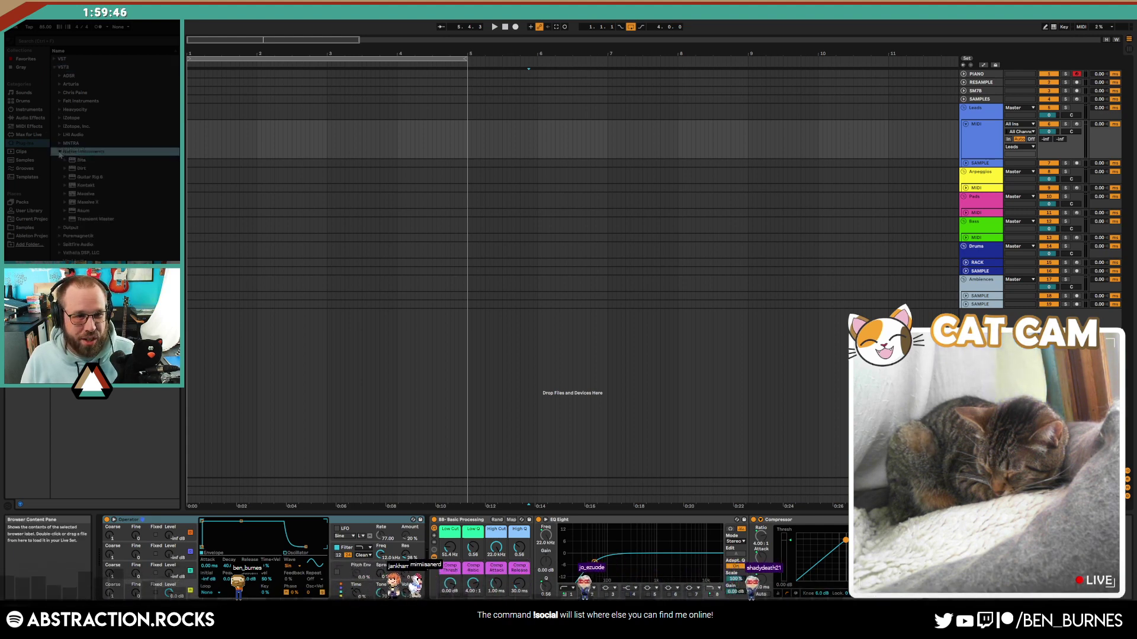
{"action": "left_click_drag", "start_coordinate": [85, 186], "coordinate": [150, 563]}
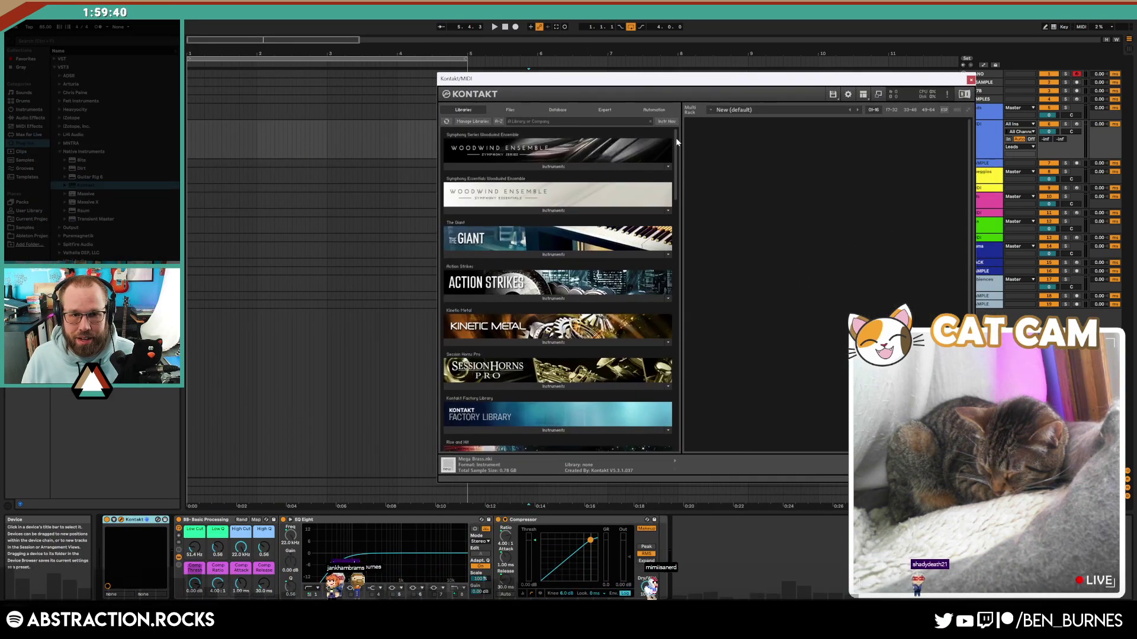
Step: Load The Gentleman piano from the library list into Kontakt's rack
{"action": "left_click_drag", "start_coordinate": [678, 142], "coordinate": [684, 278]}
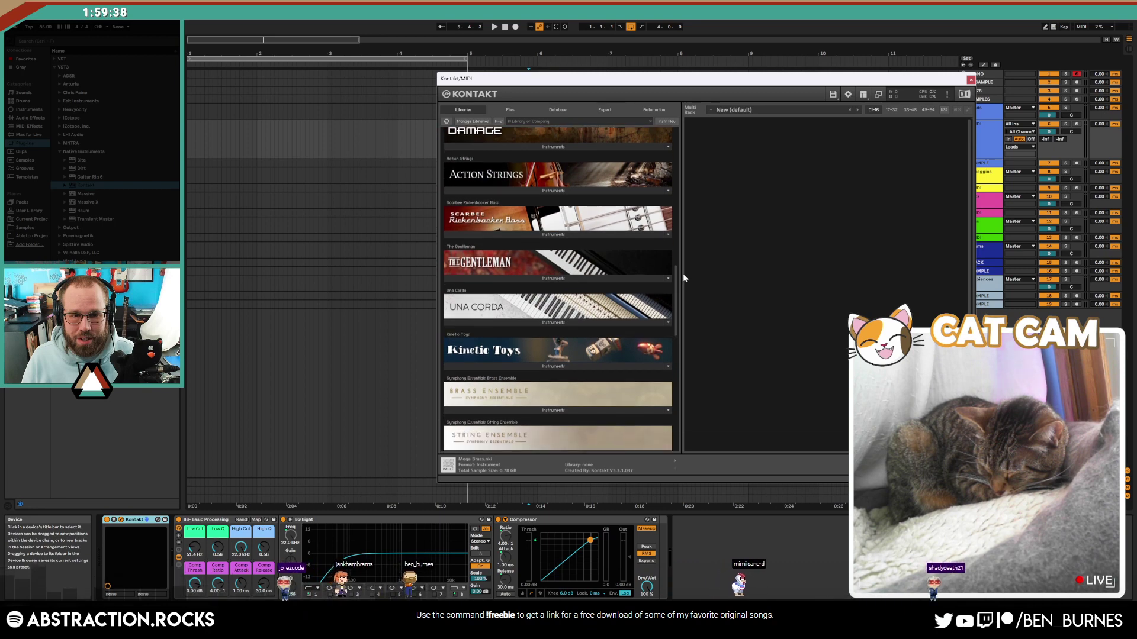
{"action": "left_click", "coordinate": [589, 277]}
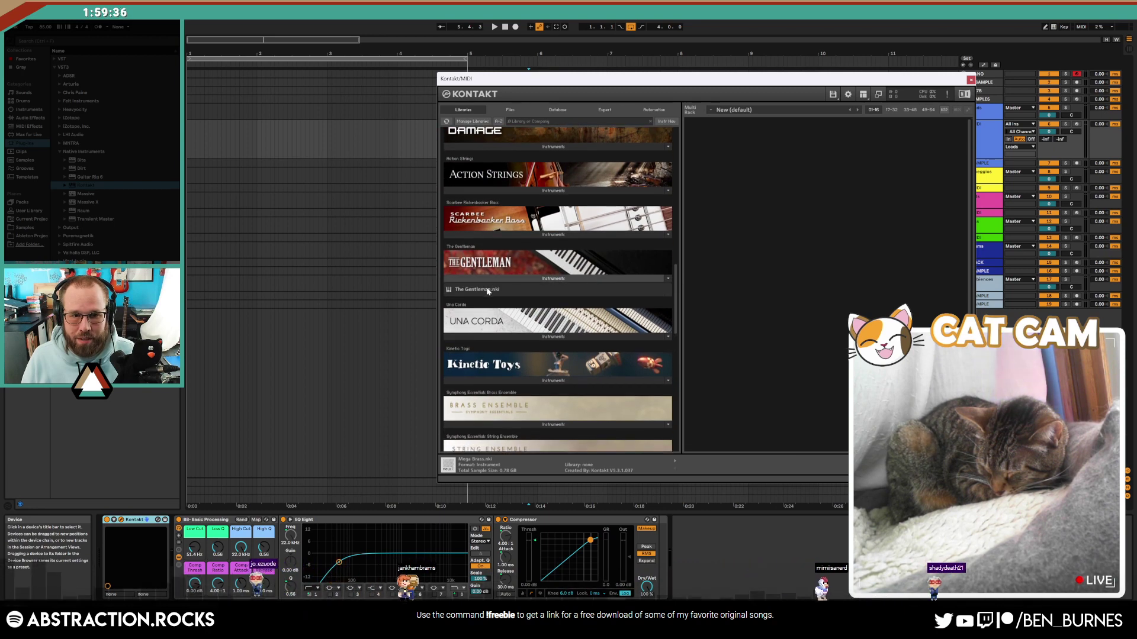
{"action": "left_click_drag", "start_coordinate": [487, 291], "coordinate": [928, 264]}
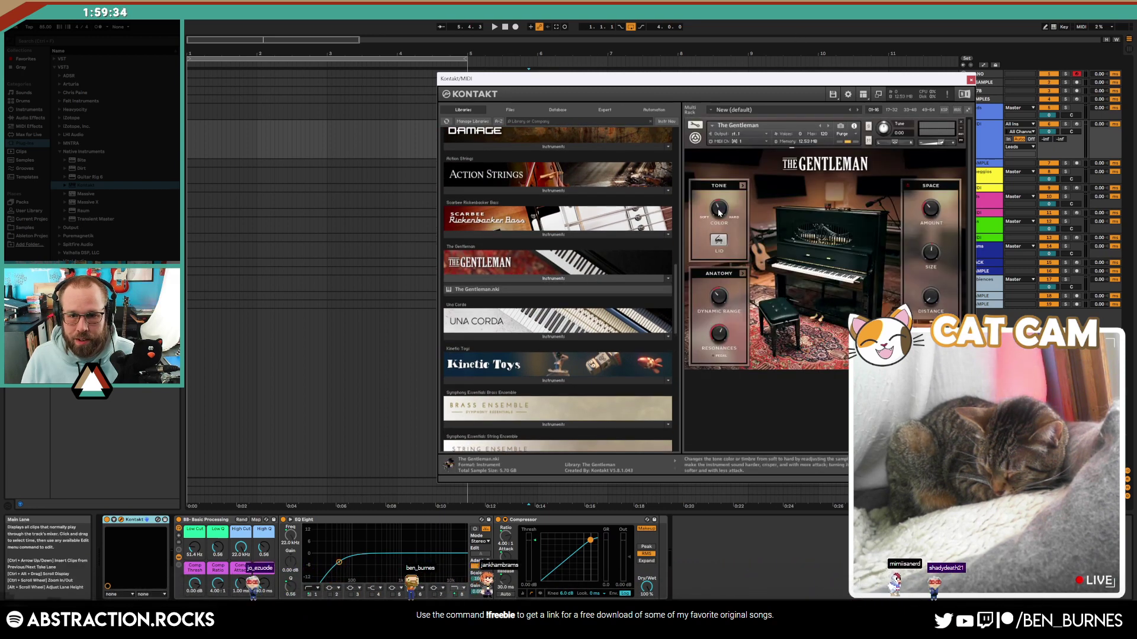
Step: Arm the Leads MIDI track, insert Raum after Kontakt with its Mix at 47.5 %, and close both plug-in windows
{"action": "left_click", "coordinate": [1076, 125]}
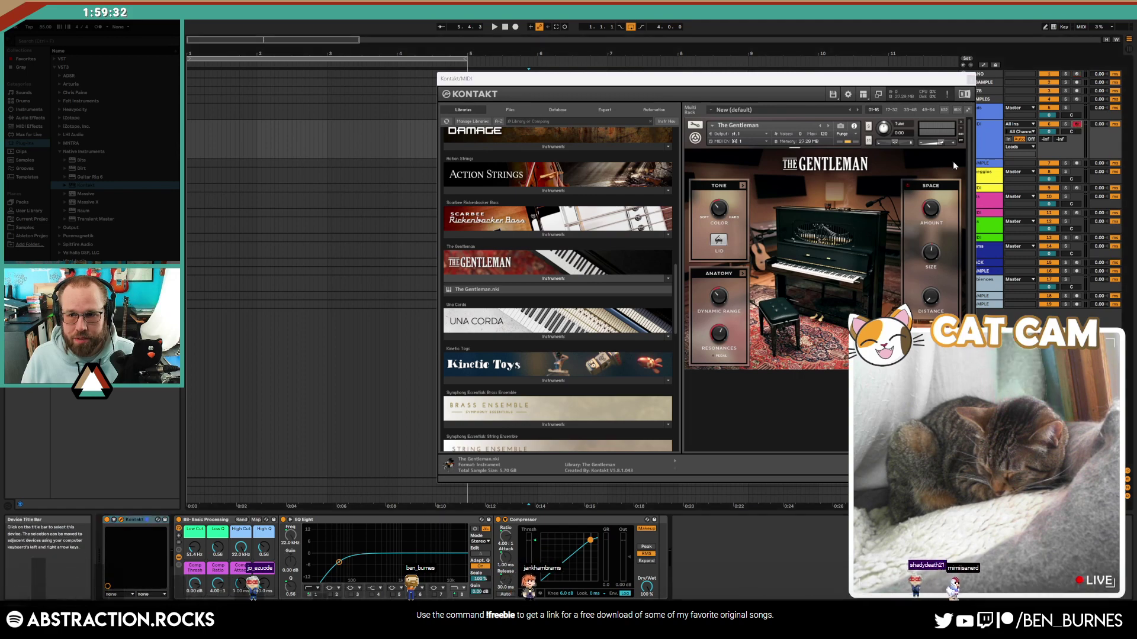
{"action": "left_click", "coordinate": [30, 118]}
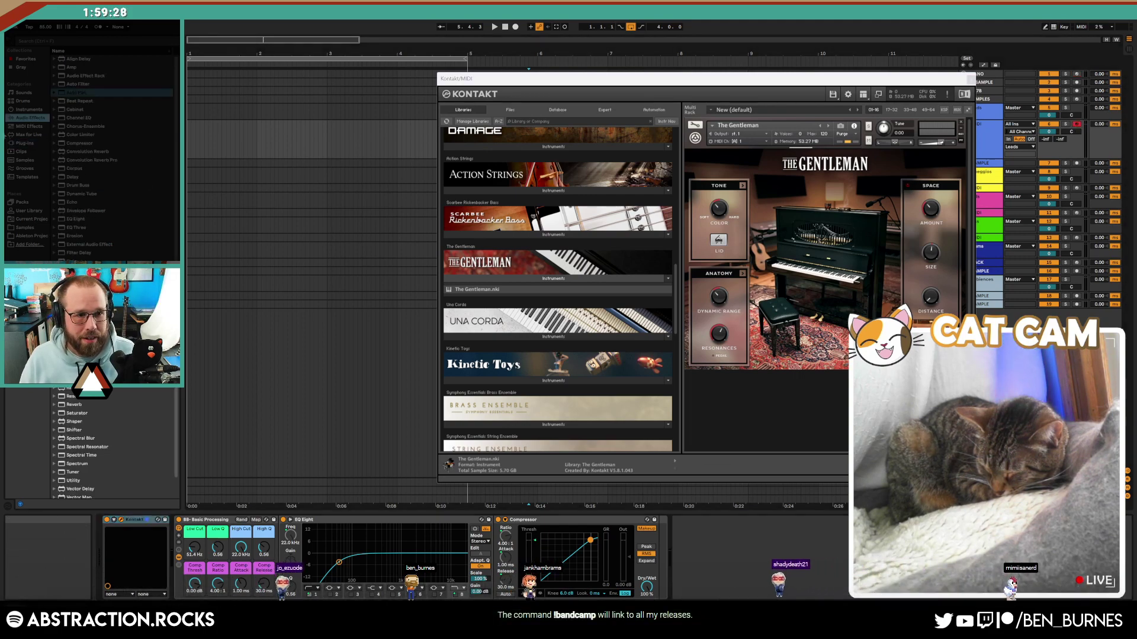
{"action": "left_click", "coordinate": [24, 143]}
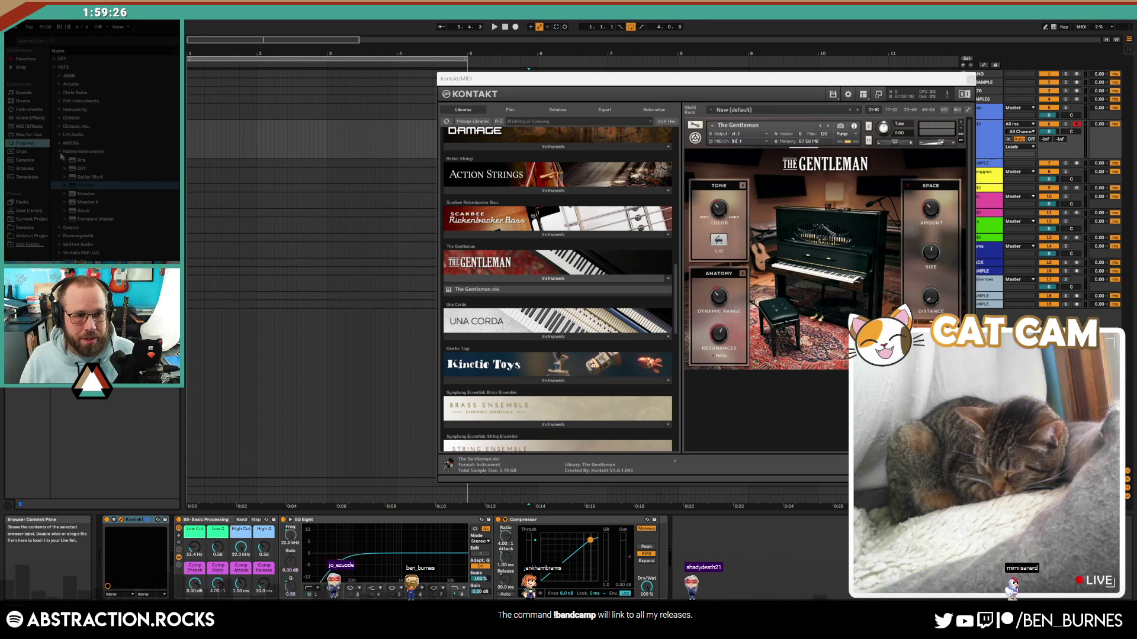
{"action": "left_click", "coordinate": [77, 212]}
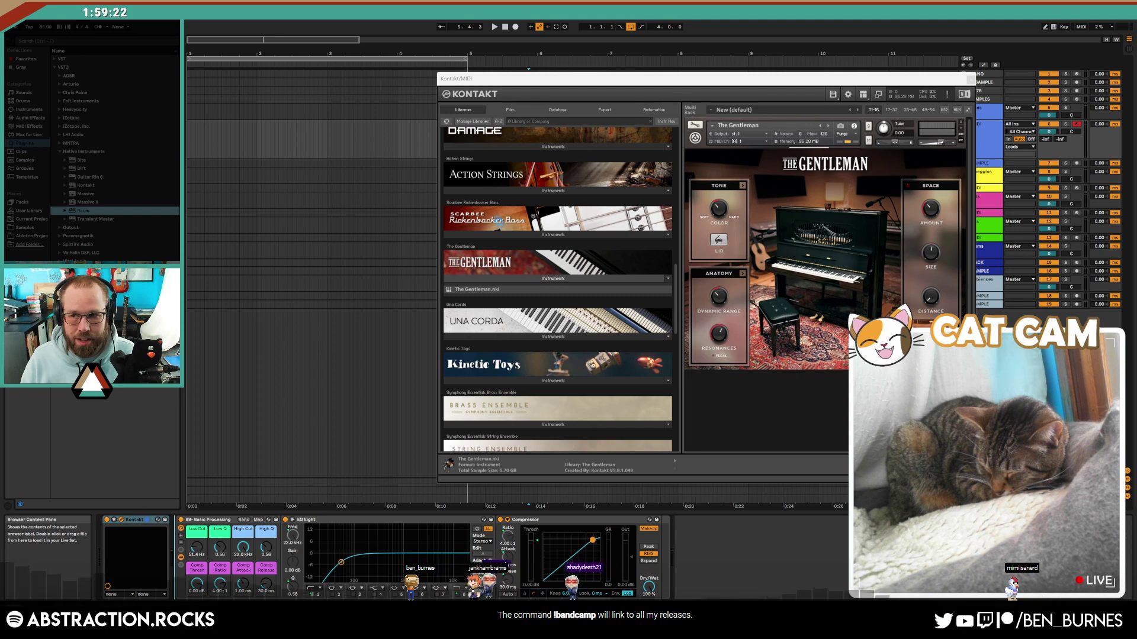
{"action": "left_click_drag", "start_coordinate": [580, 88], "coordinate": [565, 161]}
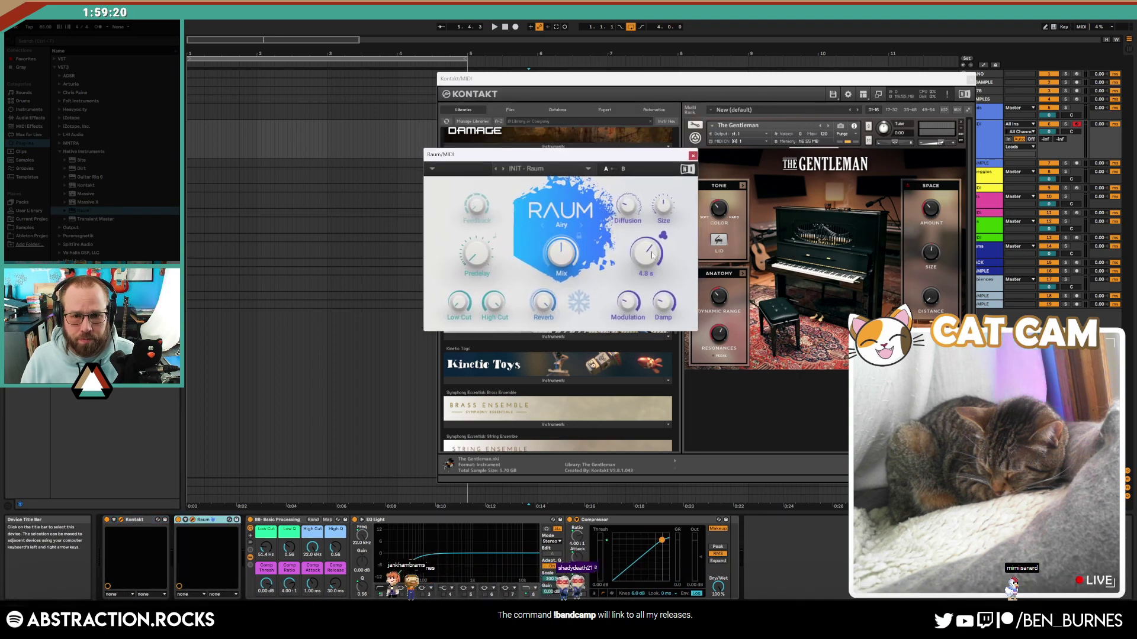
{"action": "left_click_drag", "start_coordinate": [561, 255], "coordinate": [561, 258]}
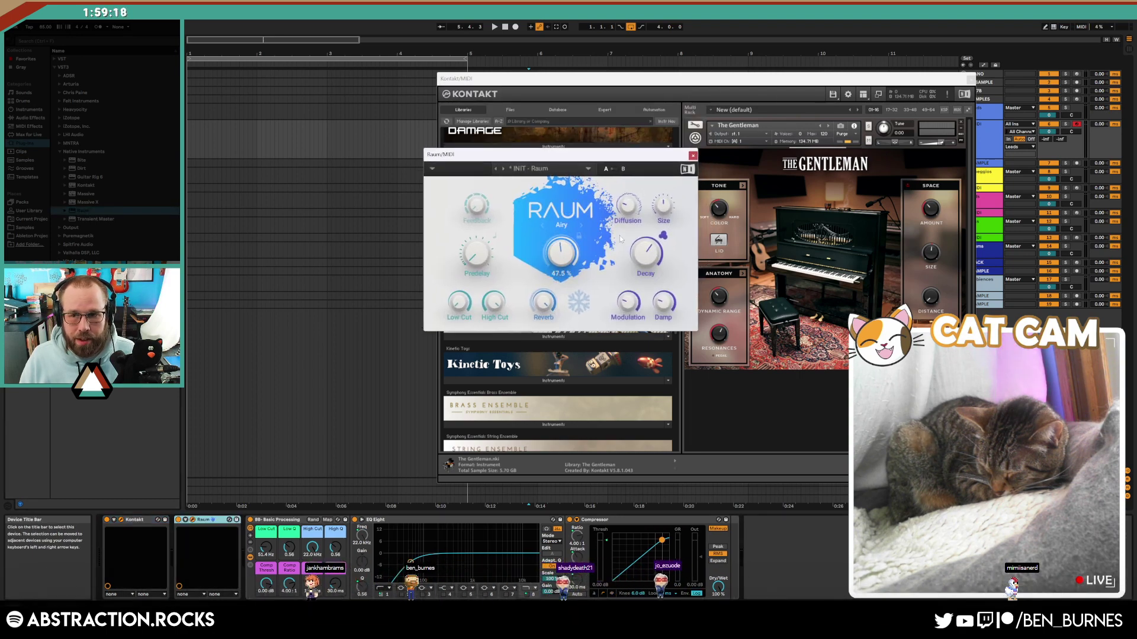
{"action": "left_click", "coordinate": [692, 156]}
{"action": "left_click", "coordinate": [970, 78]}
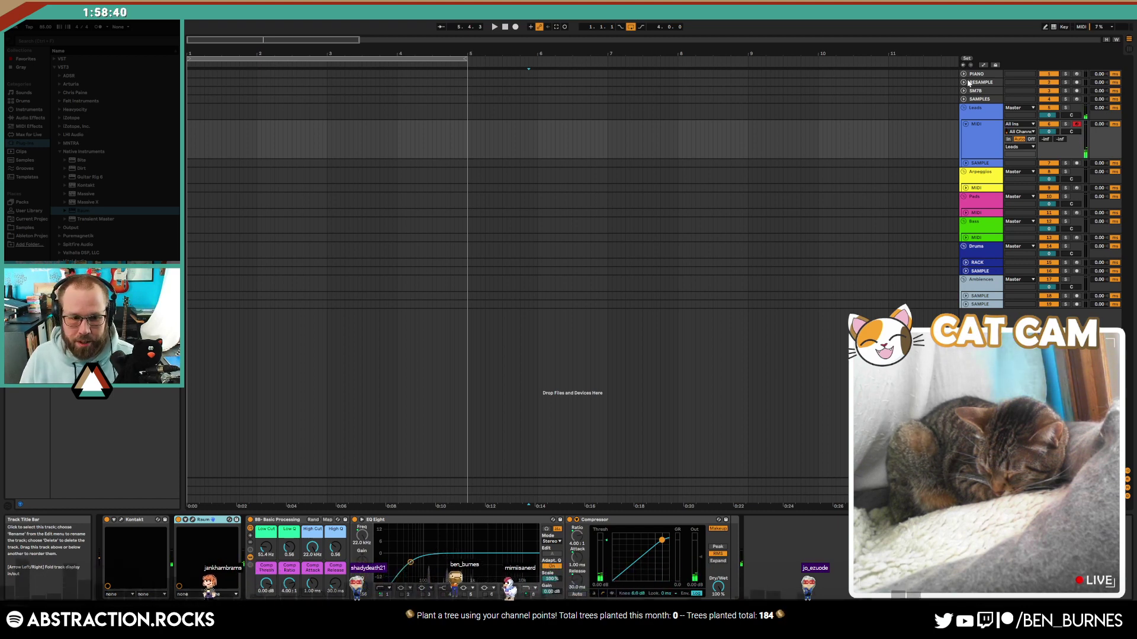
Step: Reopen Kontakt and remove The Gentleman from the rack without saving changes to the instrument
{"action": "left_click", "coordinate": [121, 521]}
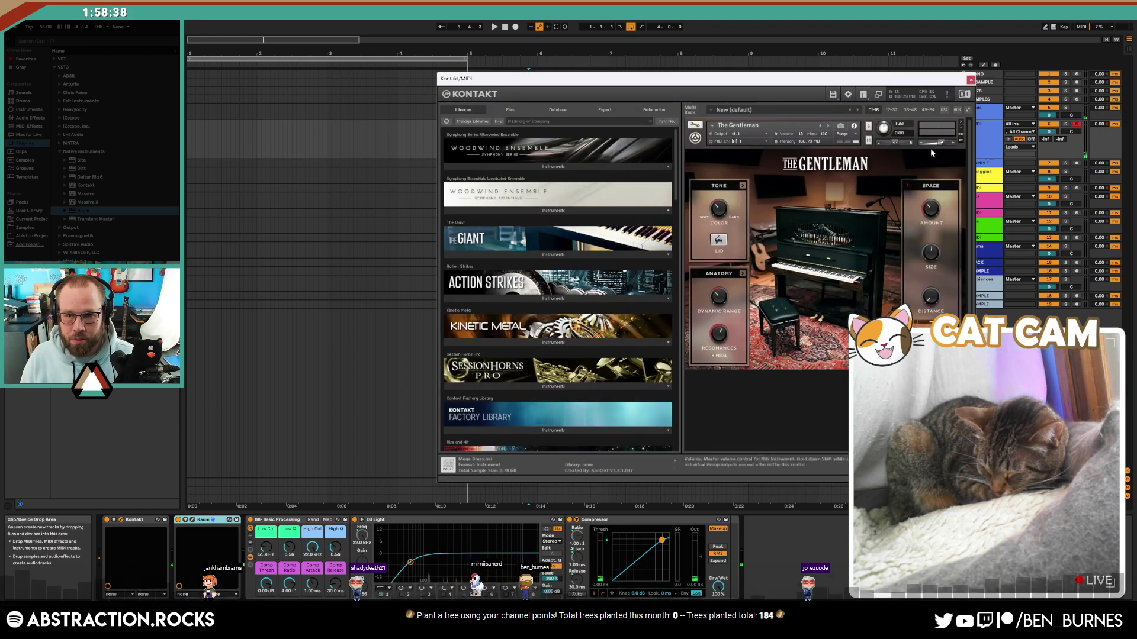
{"action": "left_click", "coordinate": [961, 122]}
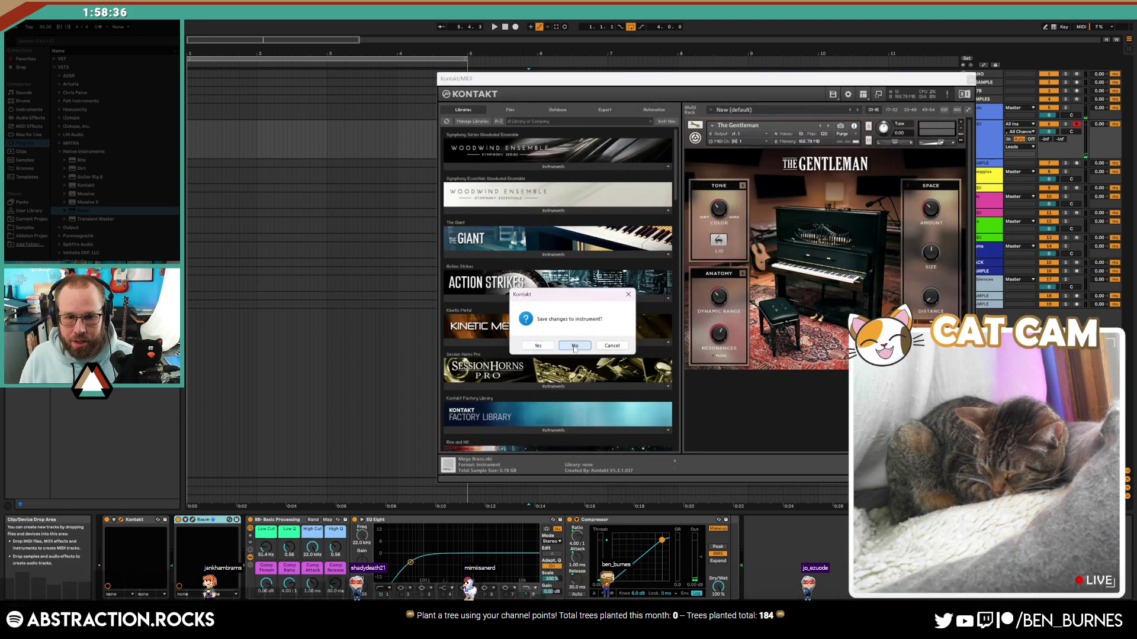
{"action": "left_click", "coordinate": [574, 346]}
Step: Try the Whats Up instrument from Scarbee Vintage Keys, remove it, and load On The Road in its place
{"action": "left_click_drag", "start_coordinate": [676, 156], "coordinate": [669, 224]}
{"action": "left_click", "coordinate": [549, 289]}
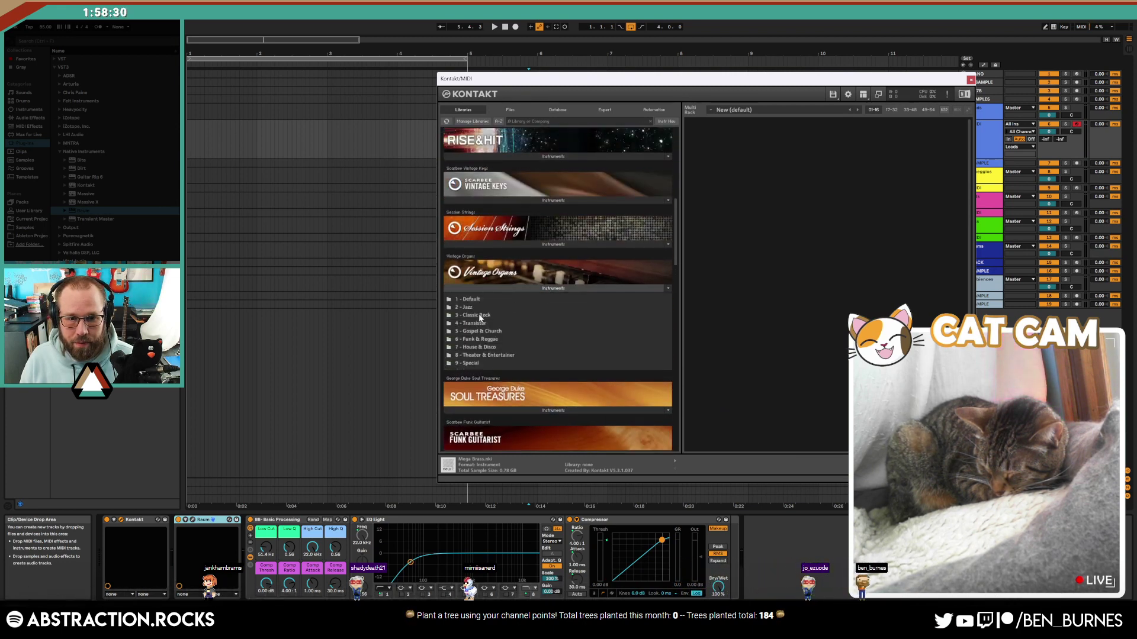
{"action": "left_click", "coordinate": [531, 288]}
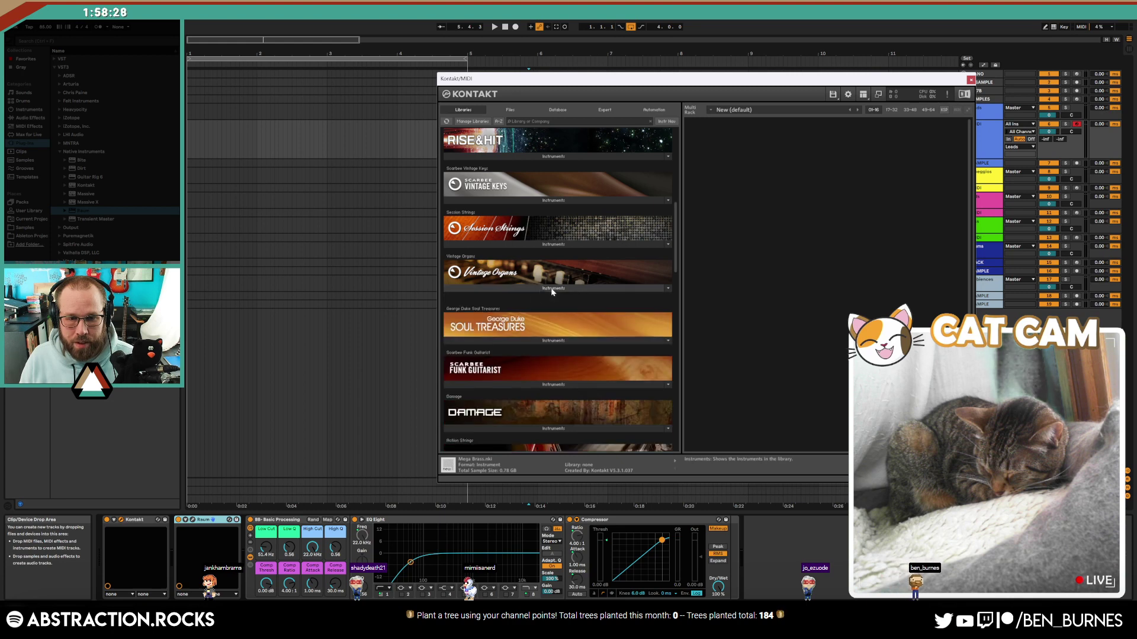
{"action": "left_click", "coordinate": [582, 201]}
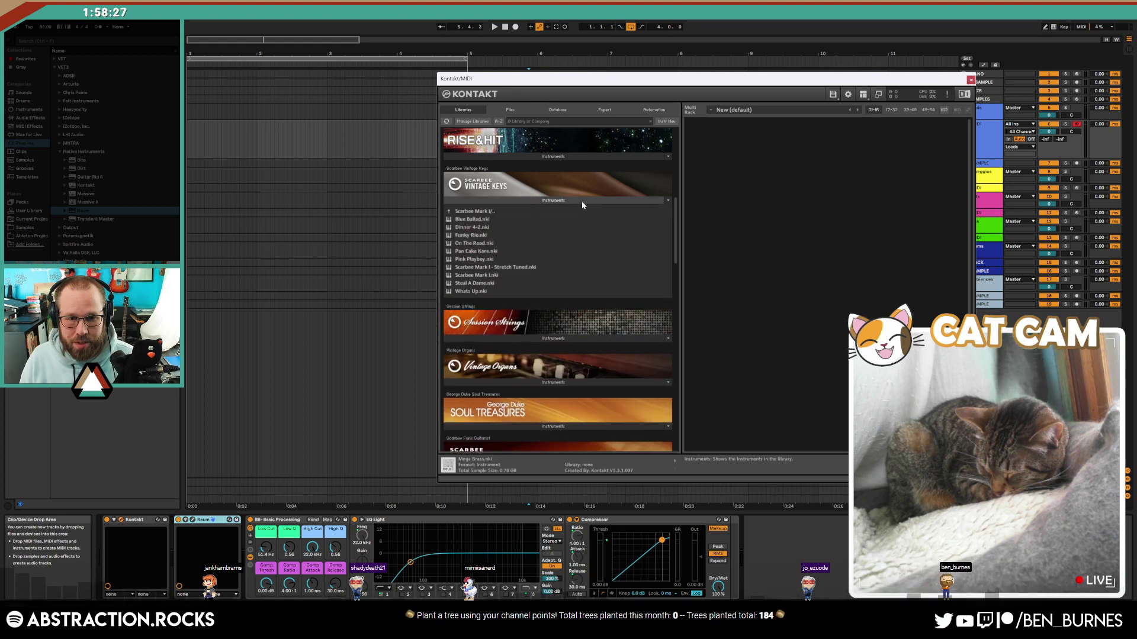
{"action": "double_click", "coordinate": [495, 290]}
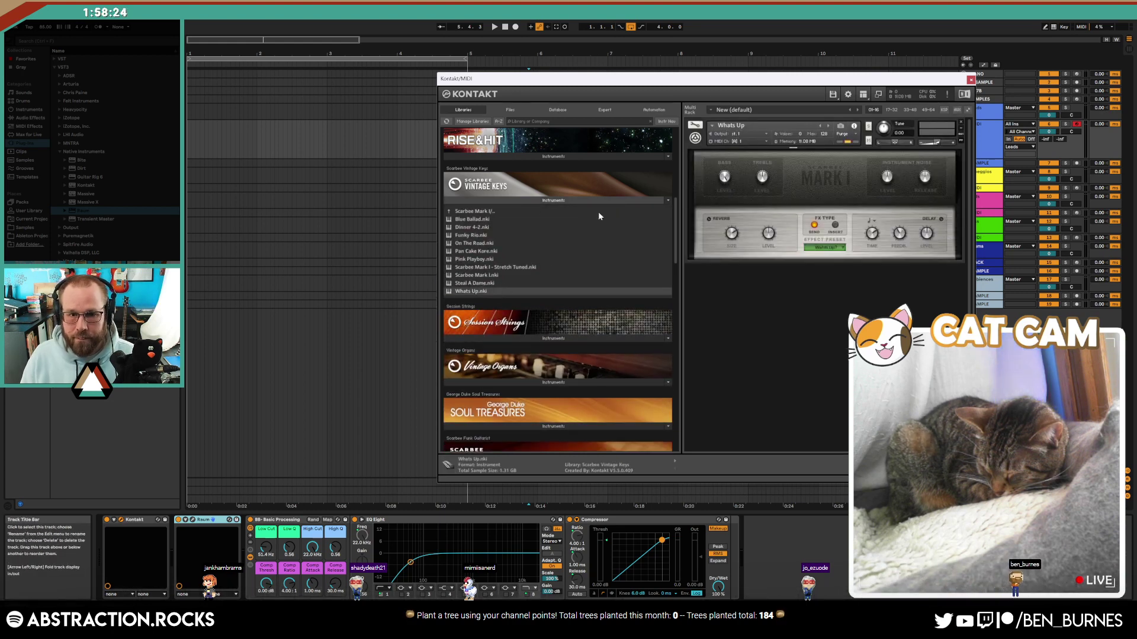
{"action": "left_click", "coordinate": [960, 122]}
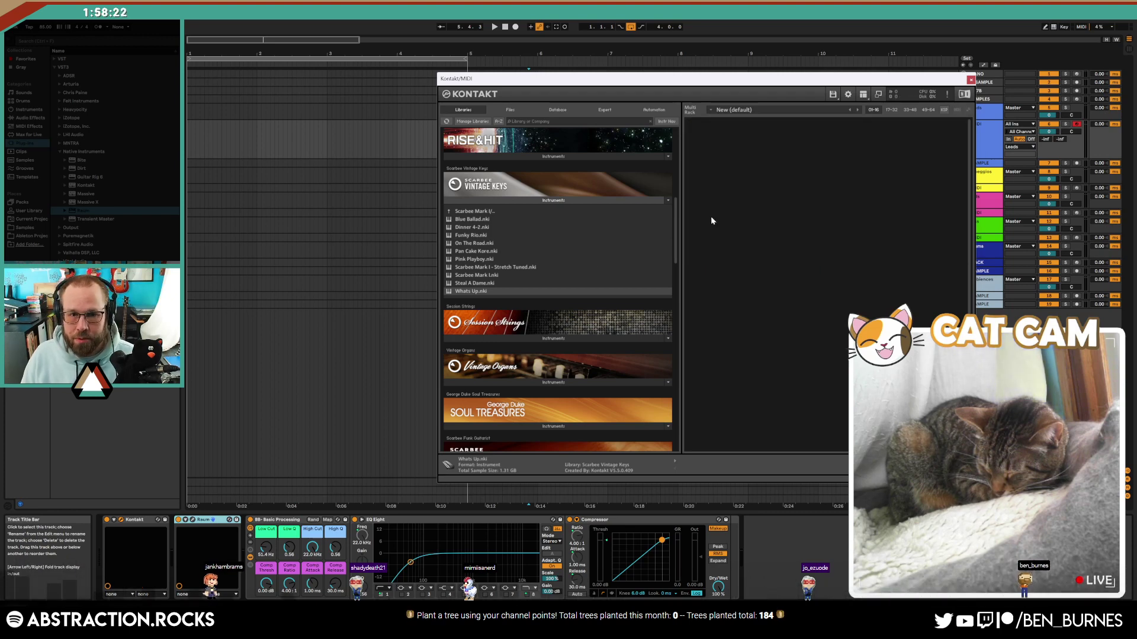
{"action": "double_click", "coordinate": [493, 245]}
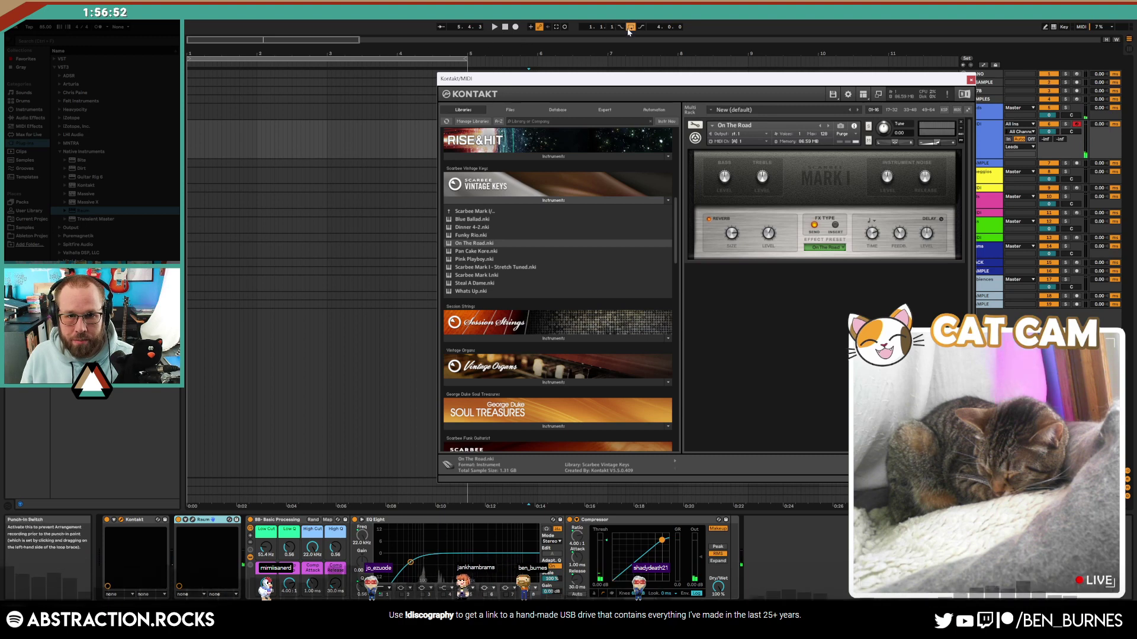
Step: Record a MIDI take on the Leads MIDI track starting at bar 6, and close the Kontakt window
{"action": "left_click", "coordinate": [495, 27]}
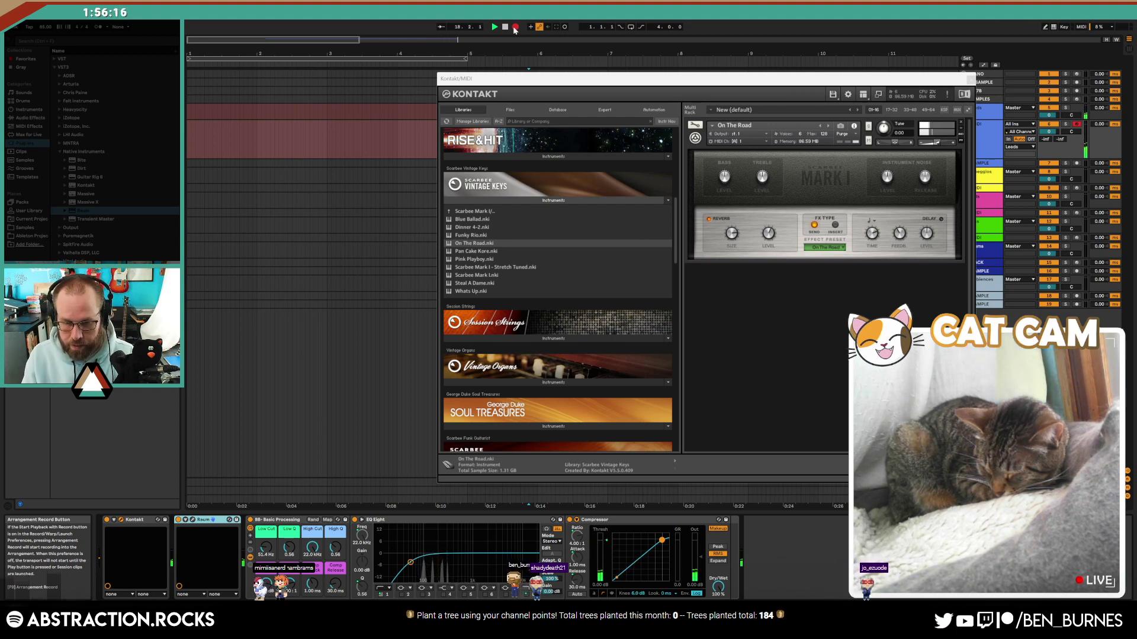
{"action": "left_click", "coordinate": [515, 27]}
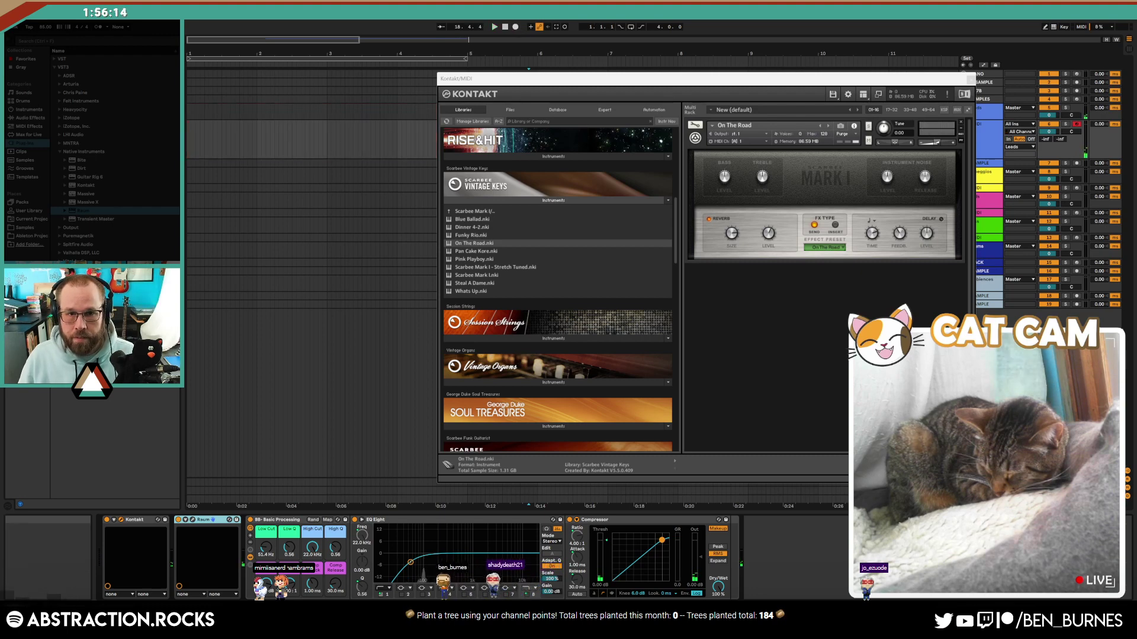
{"action": "key", "text": "space"}
{"action": "left_click", "coordinate": [972, 78]}
{"action": "left_click", "coordinate": [804, 127]}
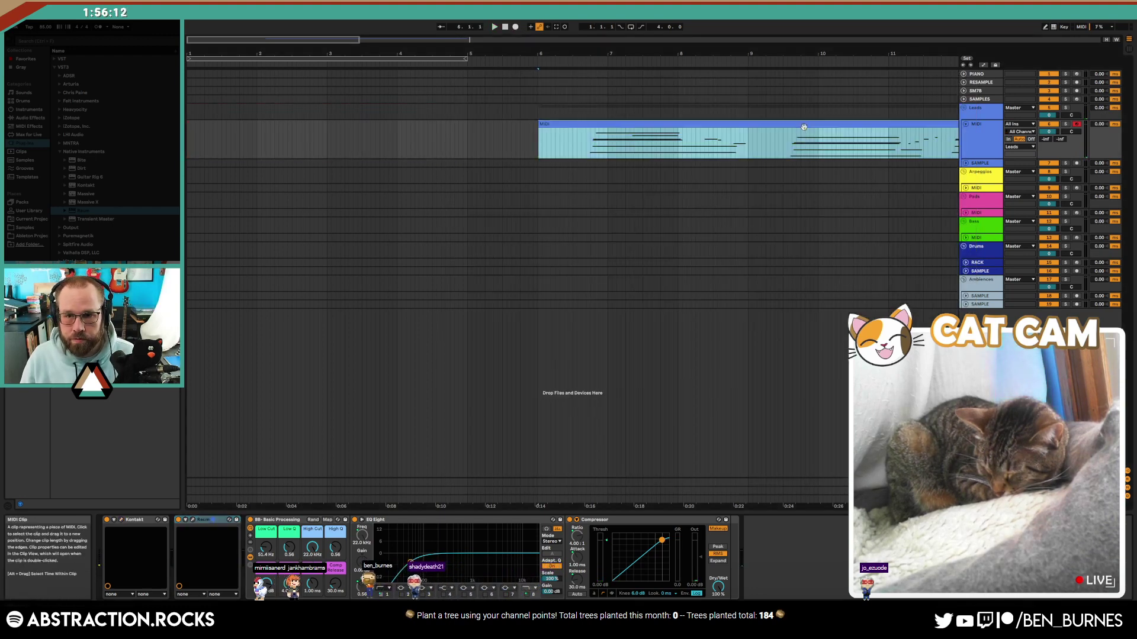
Step: Lower the project tempo and move the recorded MIDI clip along the timeline to about bar 21
{"action": "left_click", "coordinate": [30, 29]}
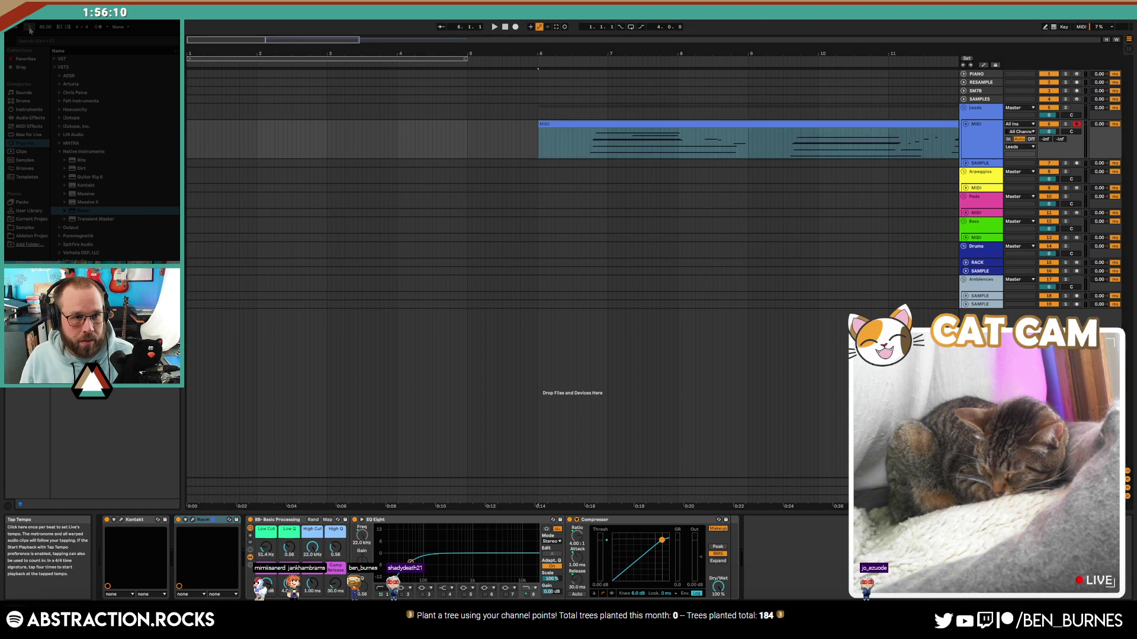
{"action": "left_click", "coordinate": [42, 29]}
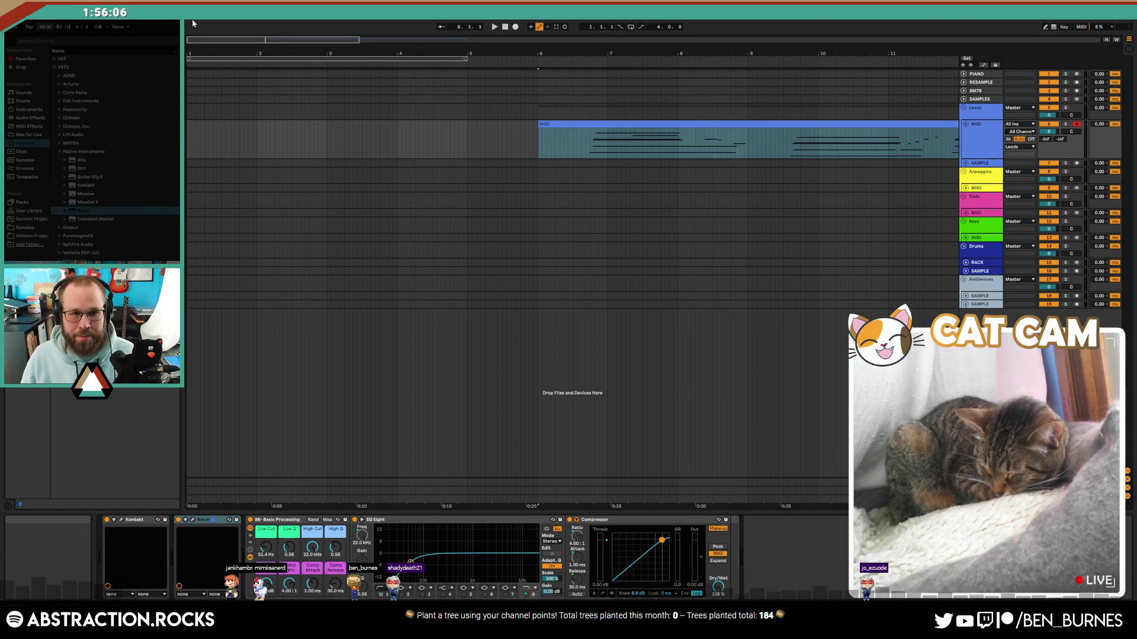
{"action": "left_click_drag", "start_coordinate": [242, 39], "coordinate": [242, 23]}
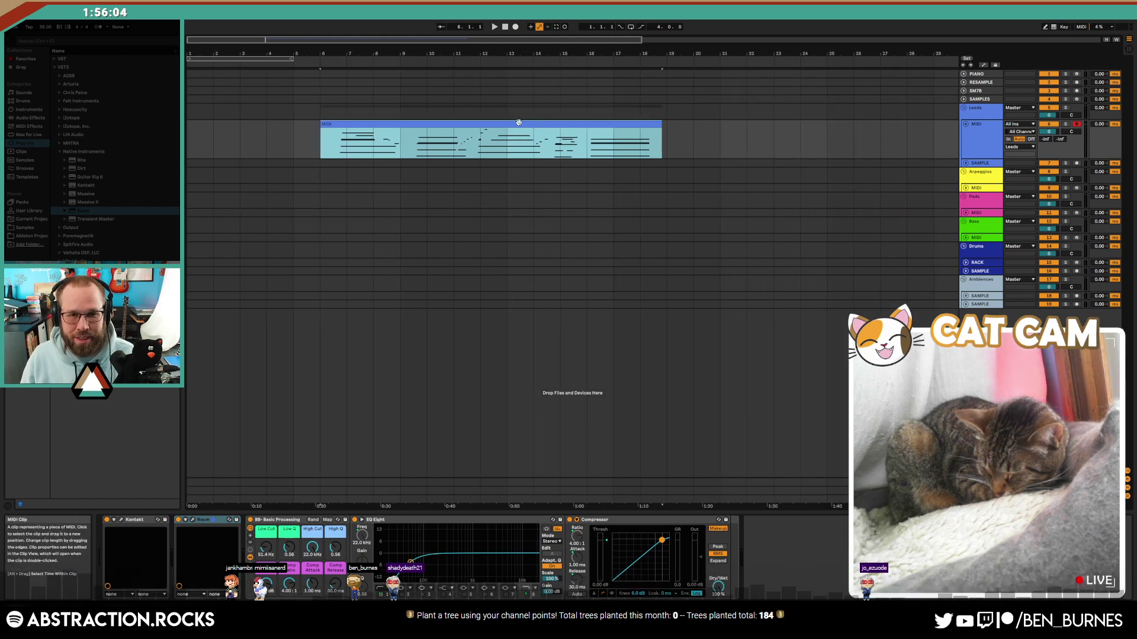
{"action": "key", "text": "ctrl+d"}
{"action": "left_click_drag", "start_coordinate": [892, 131], "coordinate": [891, 132]}
{"action": "left_click_drag", "start_coordinate": [760, 125], "coordinate": [787, 132]}
Step: Record a short trial take from bar 1 on the Leads MIDI track and delete the resulting clip
{"action": "double_click", "coordinate": [504, 28]}
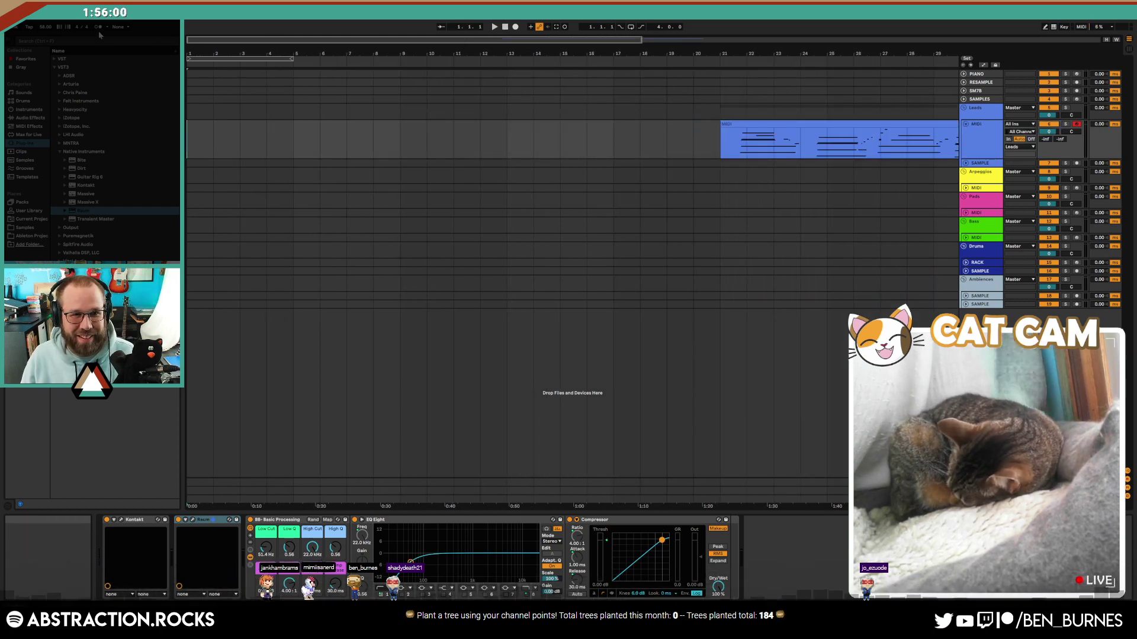
{"action": "left_click", "coordinate": [514, 27]}
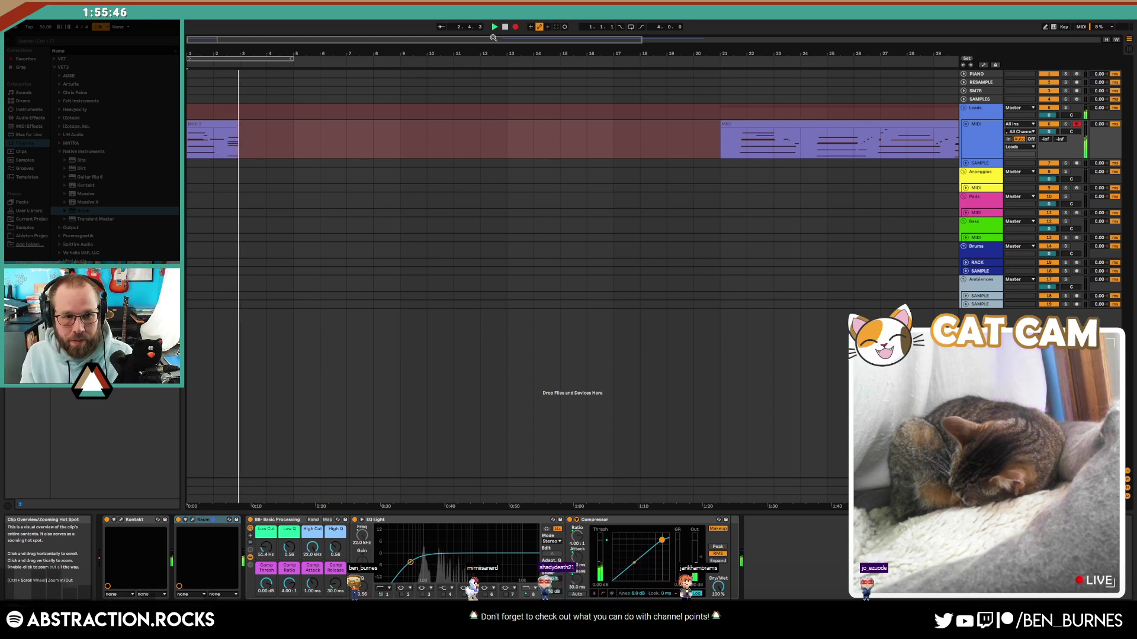
{"action": "key", "text": "space"}
{"action": "left_click", "coordinate": [239, 121]}
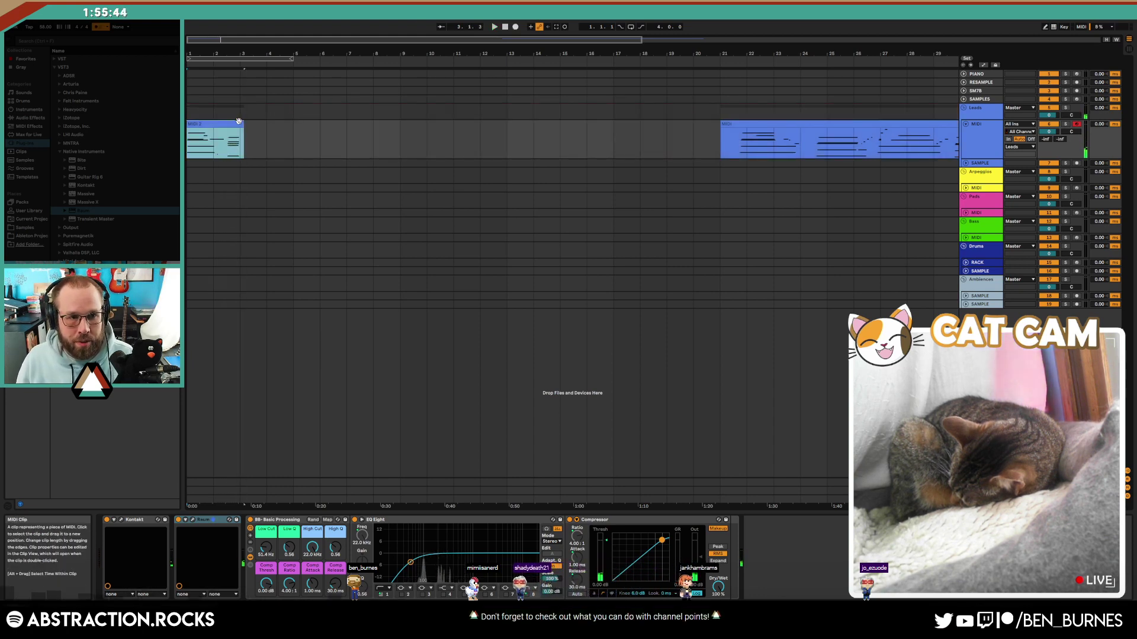
{"action": "key", "text": "Delete"}
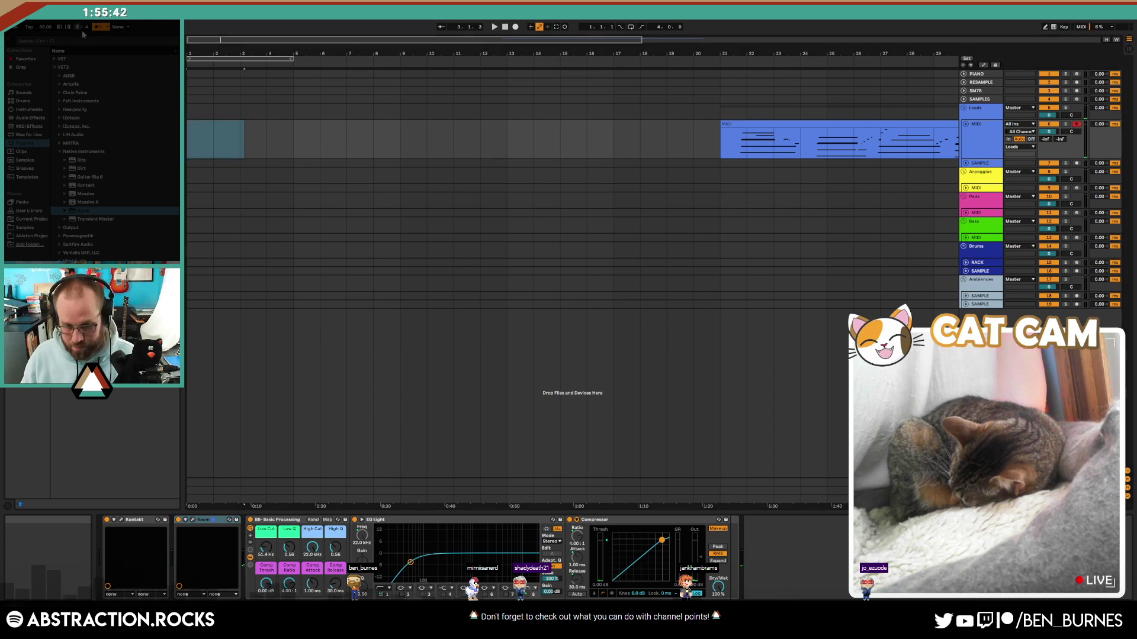
Step: Set the time signature to 6/4 and start recording a new MIDI take from bar 1 on the Leads MIDI track
{"action": "type", "text": "6"}
{"action": "key", "text": "Return"}
{"action": "left_click", "coordinate": [505, 28]}
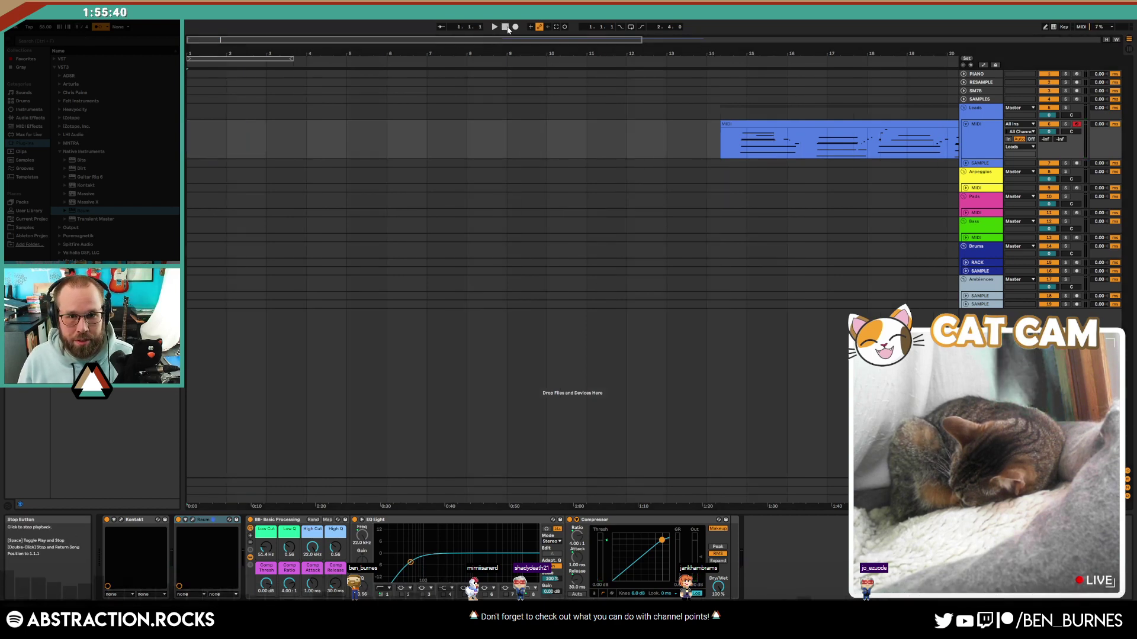
{"action": "left_click", "coordinate": [515, 26]}
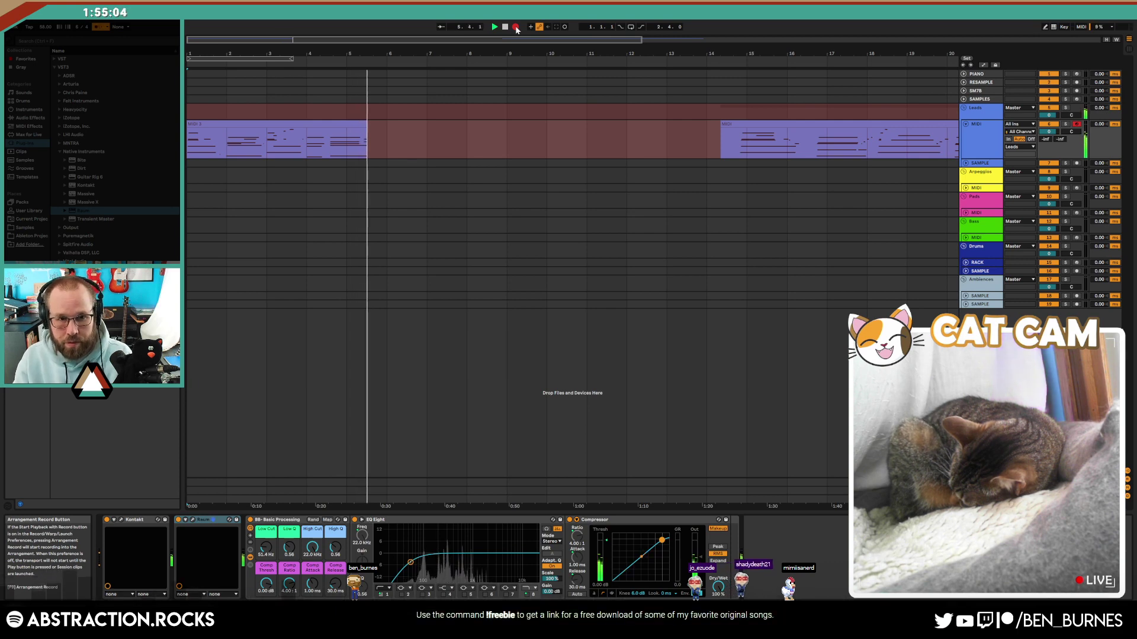
Step: Stop recording and open the new Leads MIDI take's notes for editing, with the full pitch range in view
{"action": "left_click", "coordinate": [516, 28]}
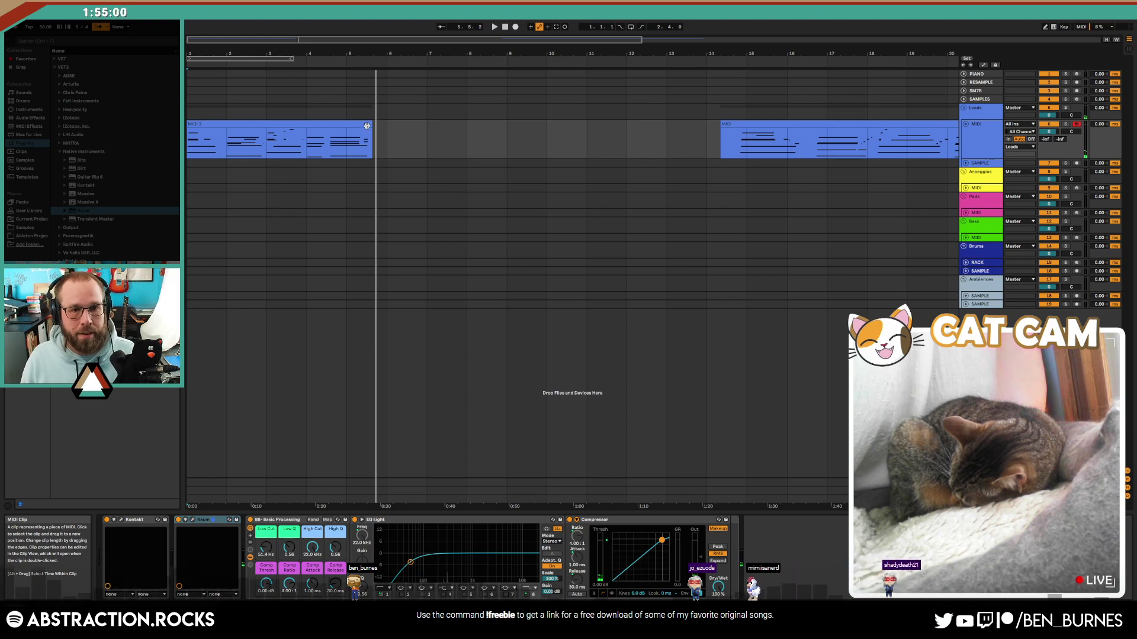
{"action": "double_click", "coordinate": [368, 124]}
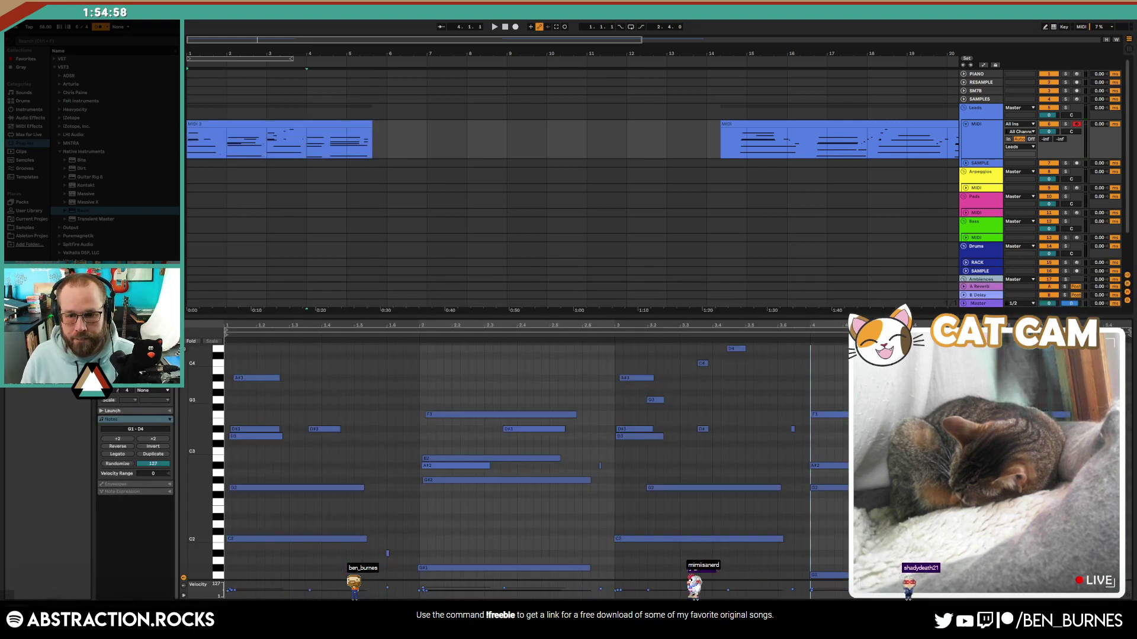
{"action": "left_click_drag", "start_coordinate": [197, 446], "coordinate": [188, 448]}
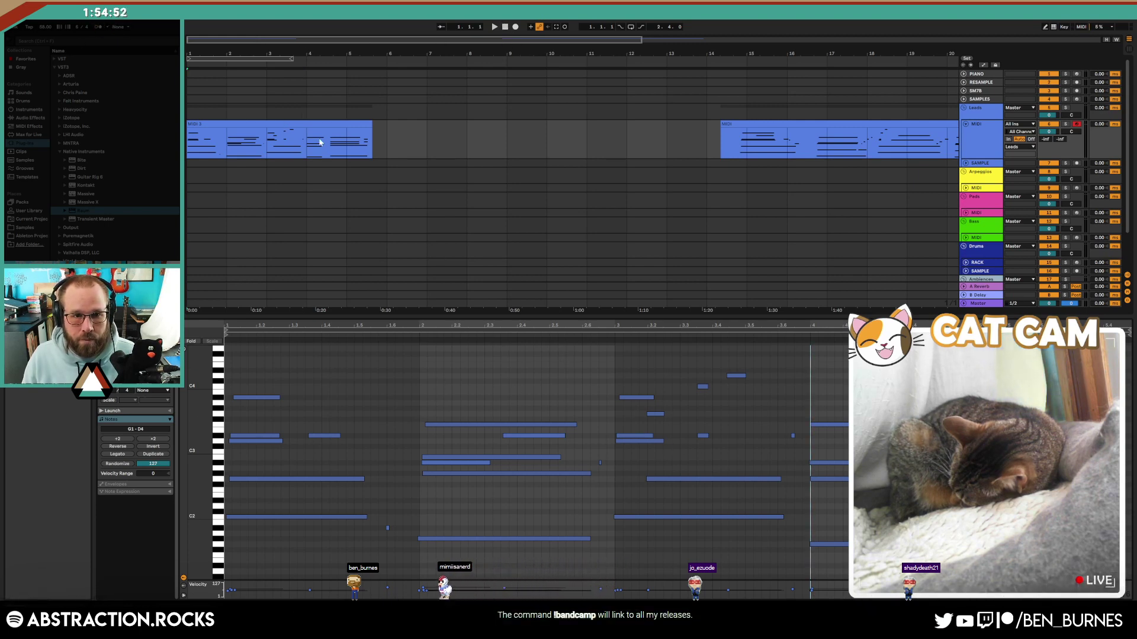
Step: Select the first four bars of the new take, loop that range, and start playback
{"action": "left_click_drag", "start_coordinate": [320, 142], "coordinate": [185, 149]}
{"action": "key", "text": "ctrl+l"}
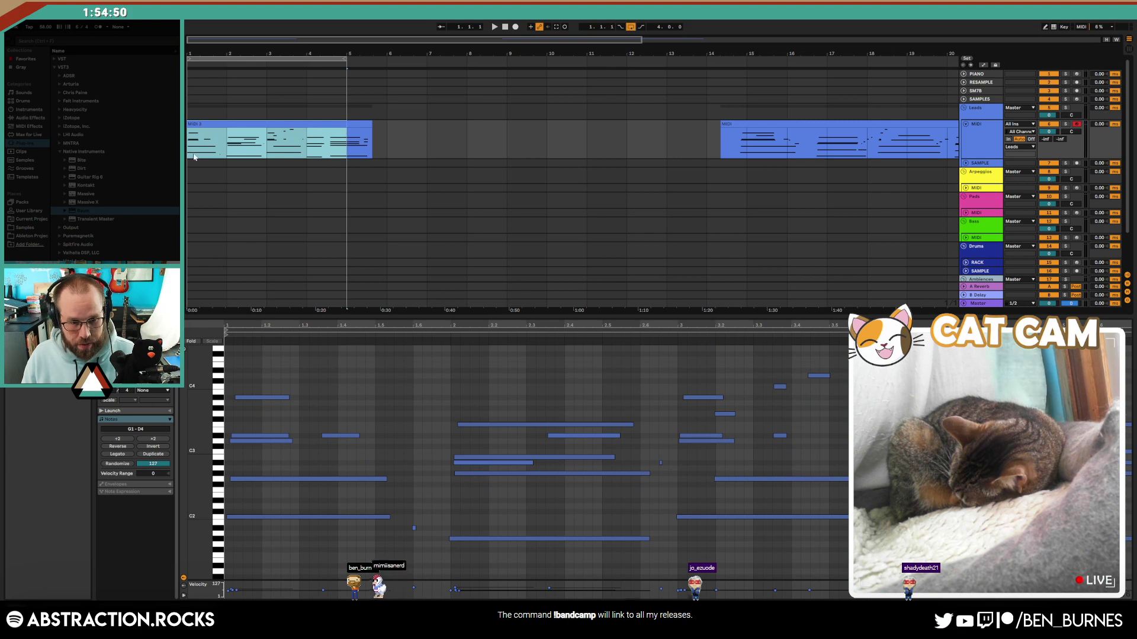
{"action": "key", "text": "space"}
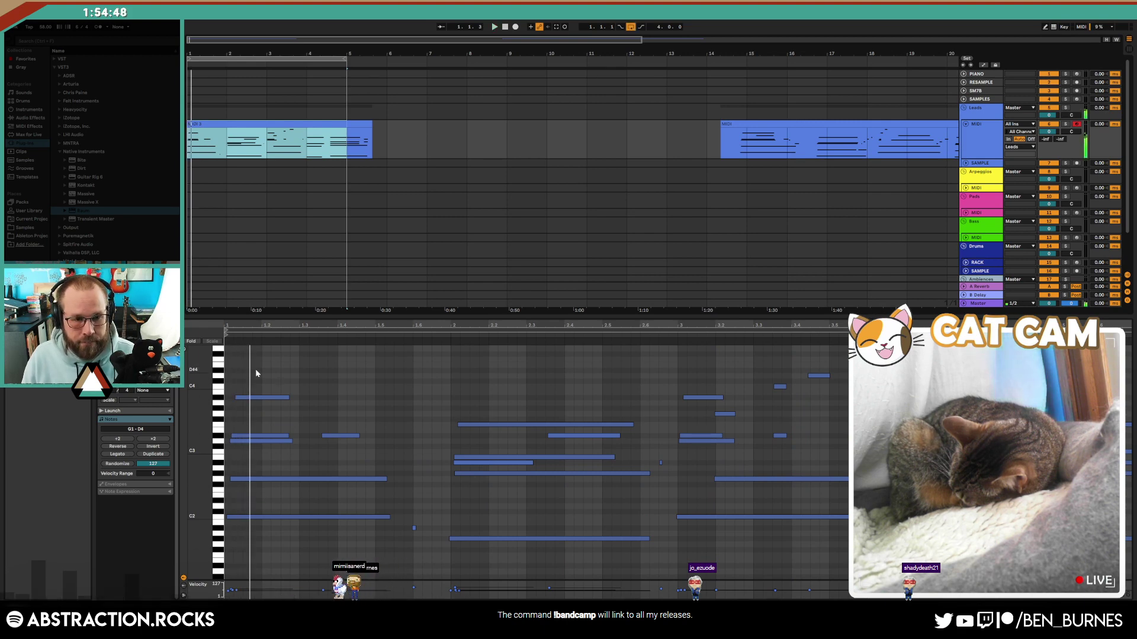
Step: Nudge the recorded chords and single notes in bars 1 and 2 slightly to tighten their timing
{"action": "left_click_drag", "start_coordinate": [256, 373], "coordinate": [252, 559]}
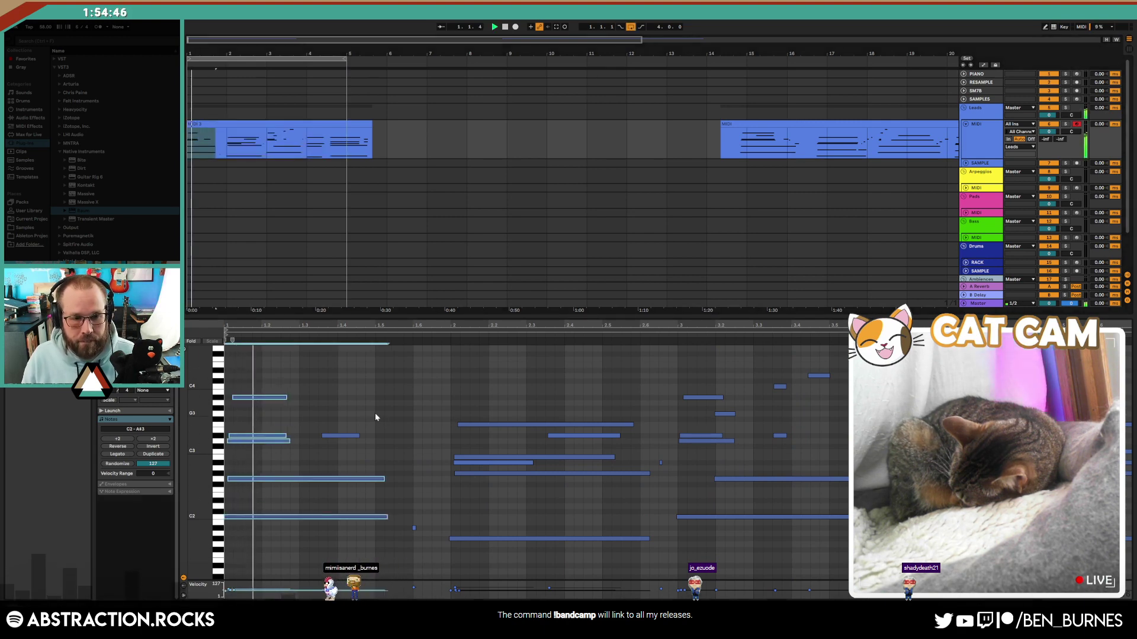
{"action": "left_click", "coordinate": [341, 435]}
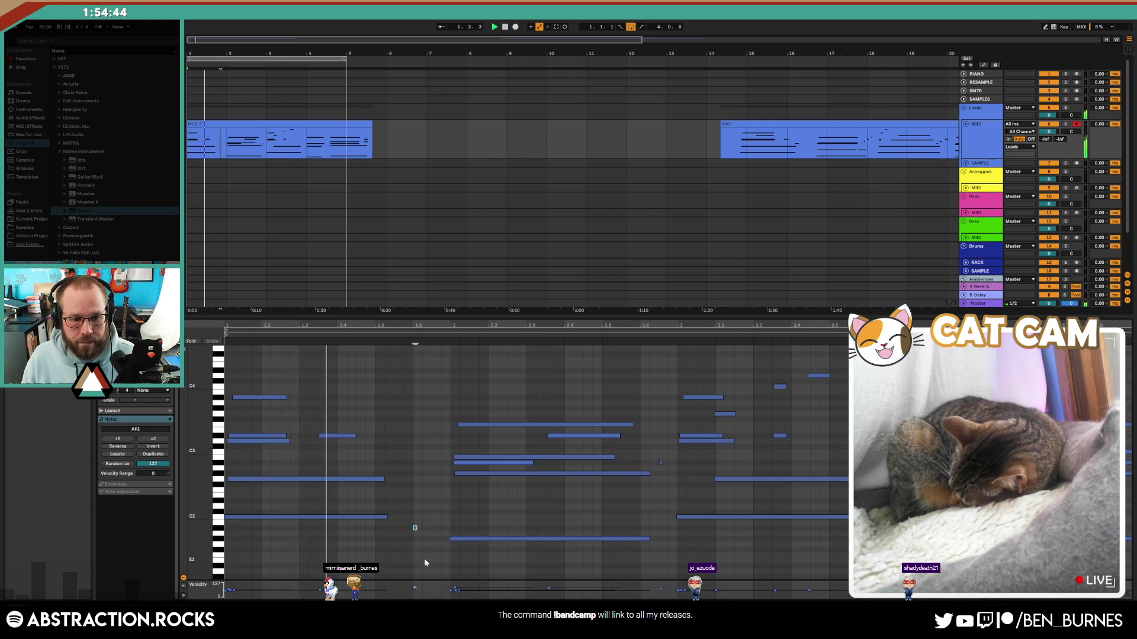
{"action": "left_click_drag", "start_coordinate": [424, 559], "coordinate": [481, 407]}
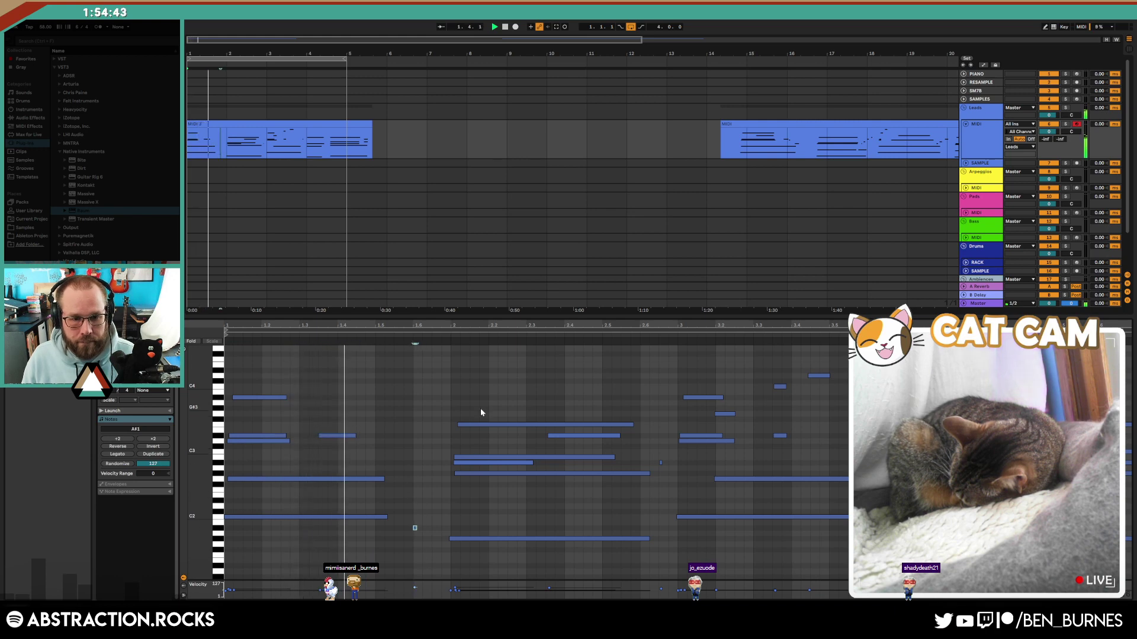
{"action": "left_click", "coordinate": [570, 436]}
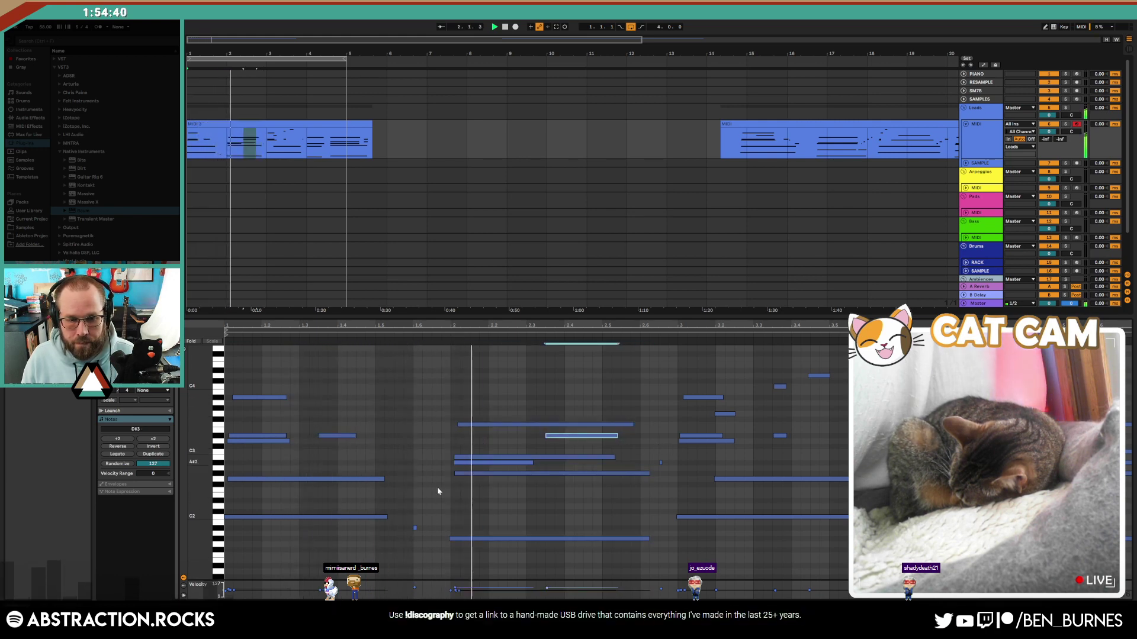
{"action": "left_click", "coordinate": [469, 539]}
{"action": "left_click_drag", "start_coordinate": [484, 418], "coordinate": [507, 468]}
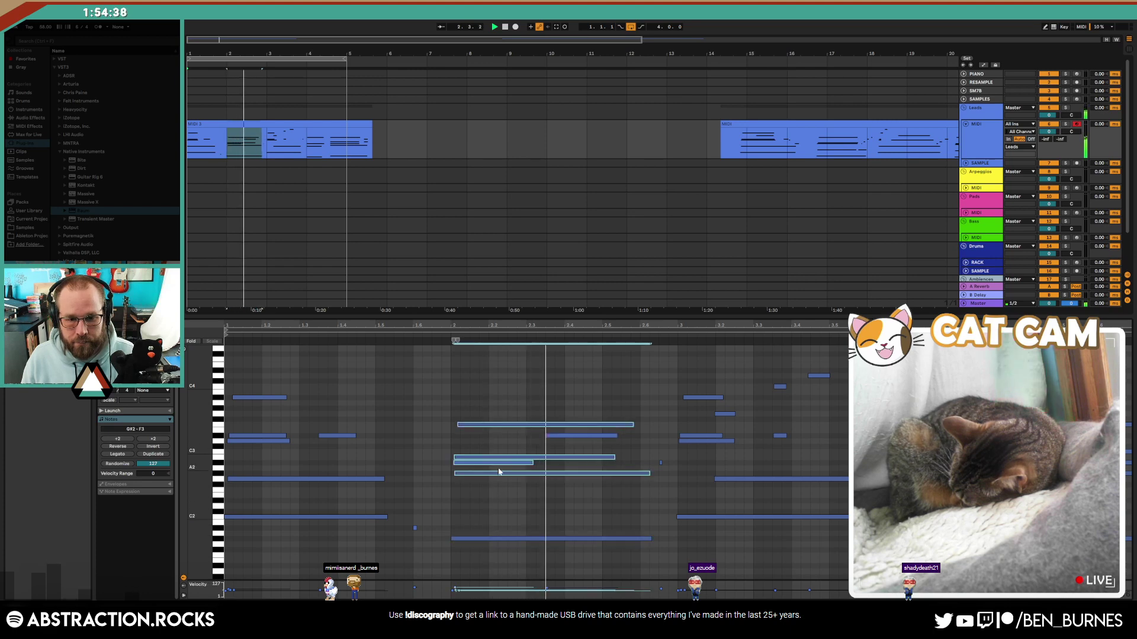
{"action": "left_click", "coordinate": [592, 500]}
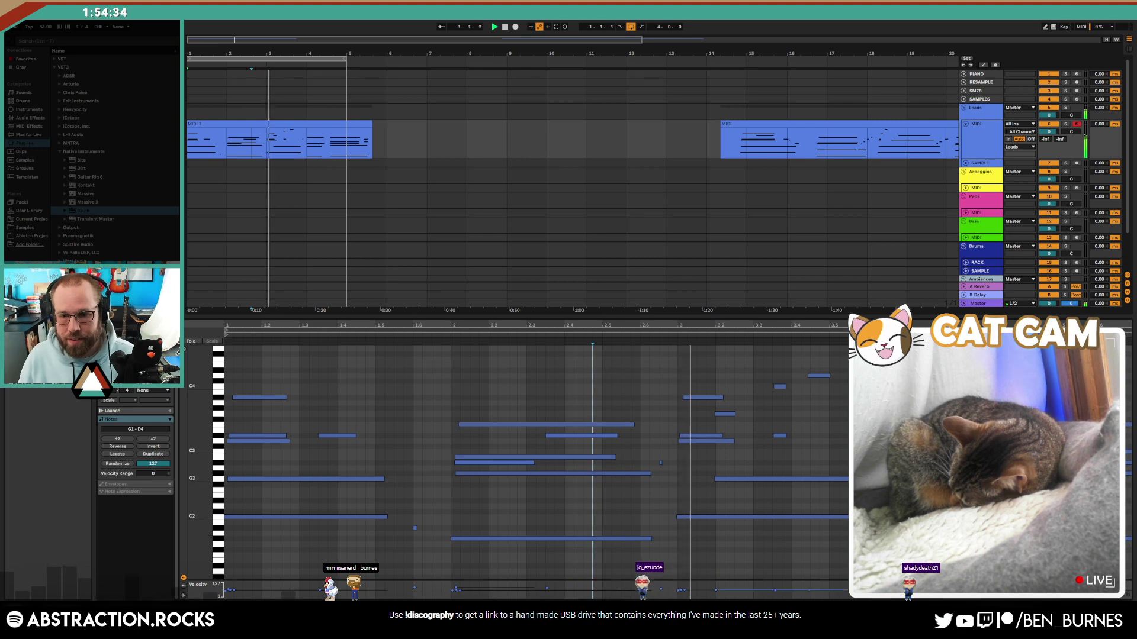
Step: Adjust the timing of the two chords in bar 4 of the clip
{"action": "left_click_drag", "start_coordinate": [927, 551], "coordinate": [959, 422]}
{"action": "left_click_drag", "start_coordinate": [1030, 551], "coordinate": [1071, 418]}
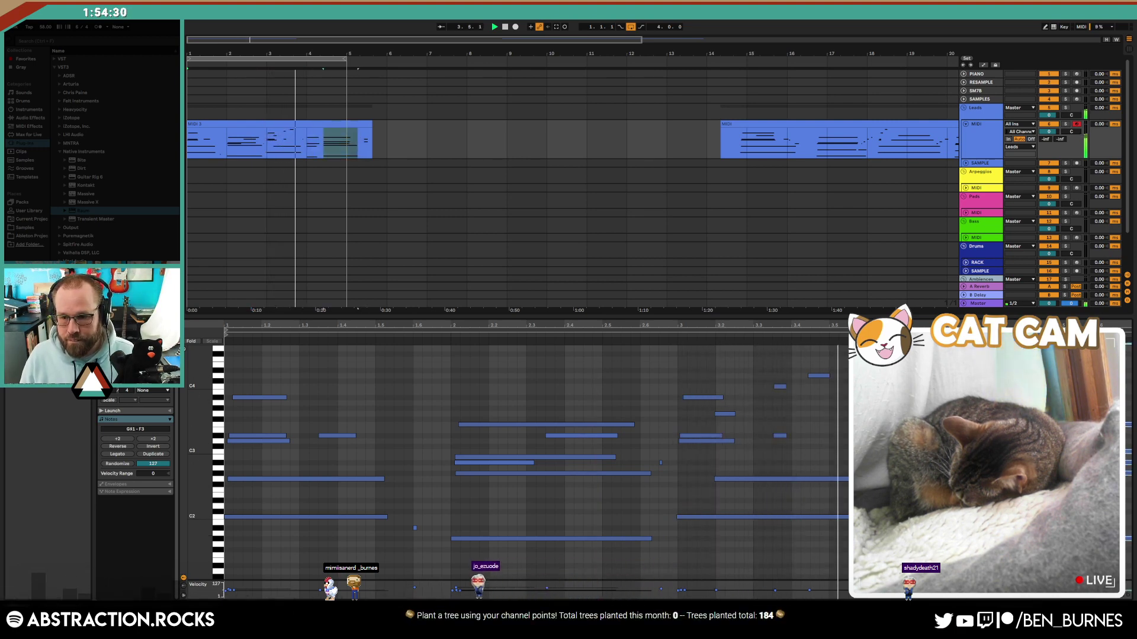
{"action": "left_click_drag", "start_coordinate": [1131, 457], "coordinate": [1117, 539]}
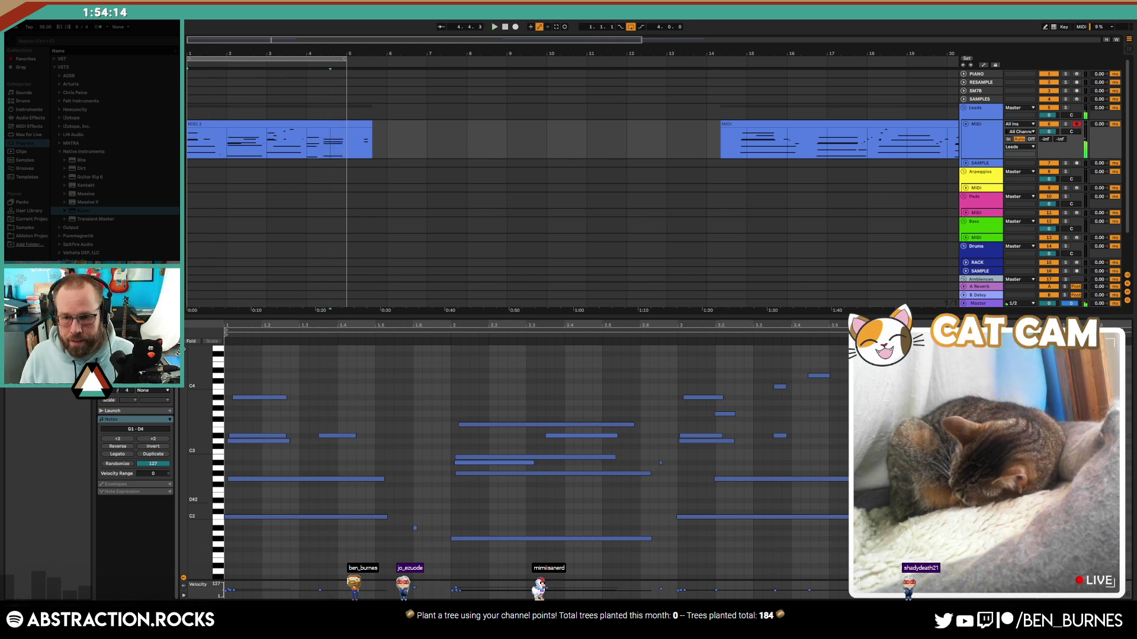
Step: Show the clip's MIDI controller envelope for 64: Sustain Pedal and turn on Draw Mode
{"action": "left_click", "coordinate": [116, 484]}
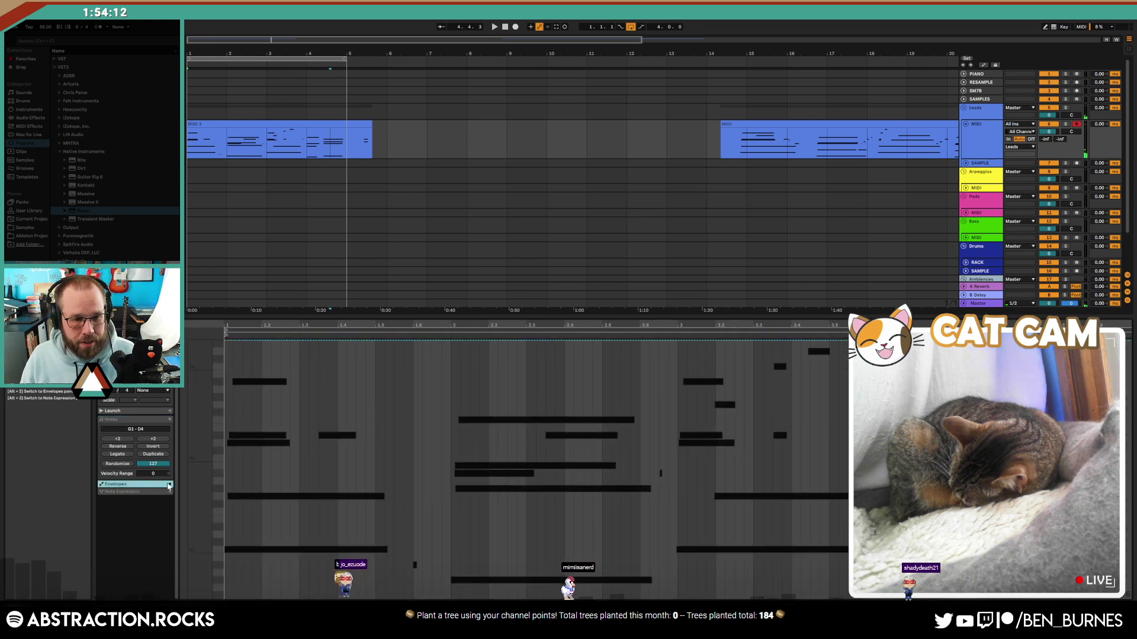
{"action": "left_click", "coordinate": [122, 494]}
{"action": "left_click", "coordinate": [117, 501]}
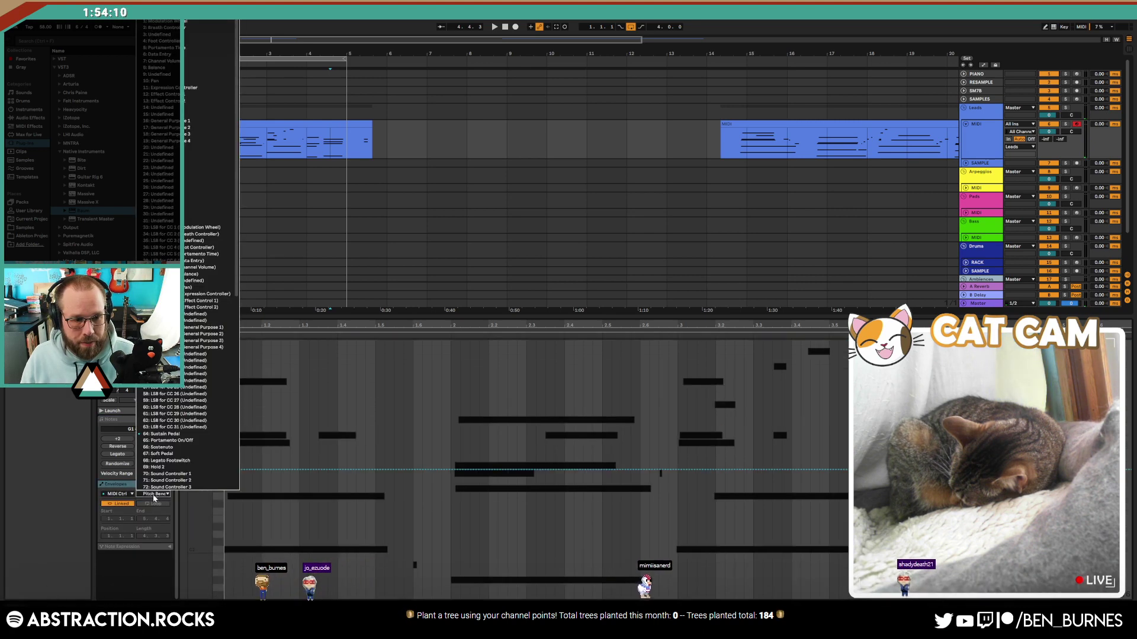
{"action": "left_click", "coordinate": [155, 493]}
{"action": "left_click", "coordinate": [172, 429]}
{"action": "left_click", "coordinate": [153, 494]}
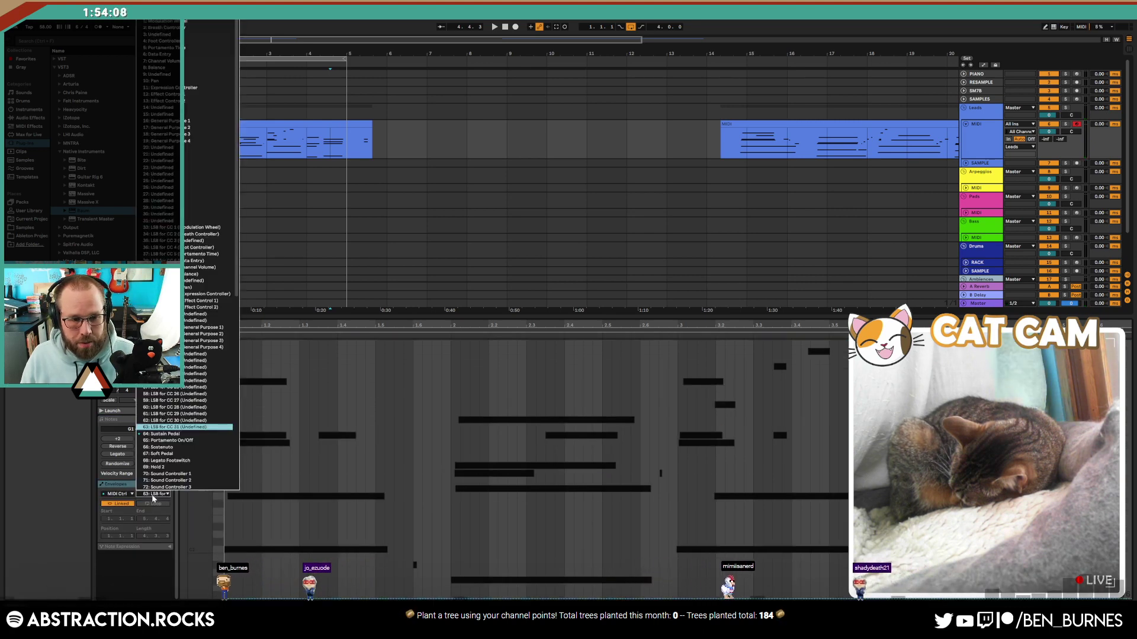
{"action": "left_click", "coordinate": [167, 434]}
{"action": "key", "text": "b"}
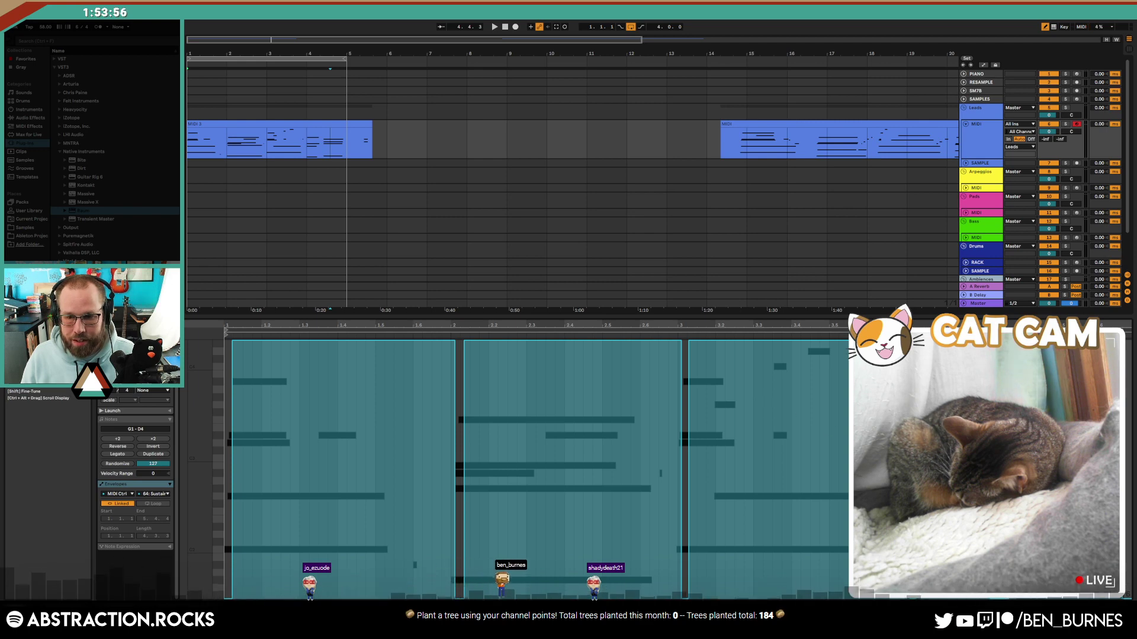
Step: Stop playback, return to the clip's note view, and adjust the upper notes at the end of the take
{"action": "left_click", "coordinate": [505, 27]}
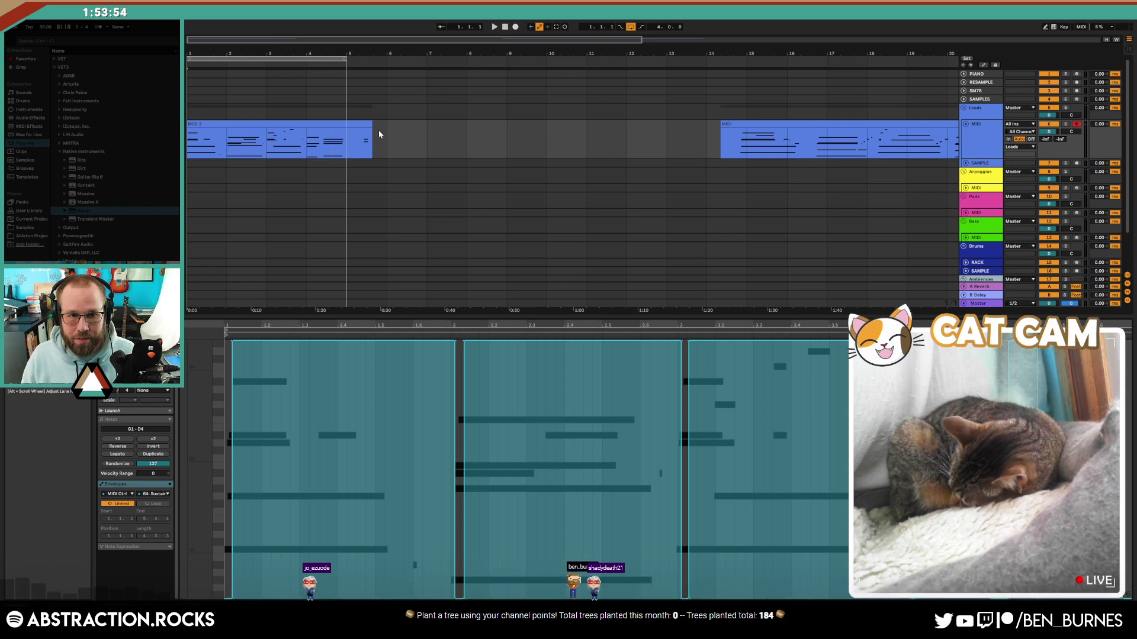
{"action": "left_click", "coordinate": [355, 125]}
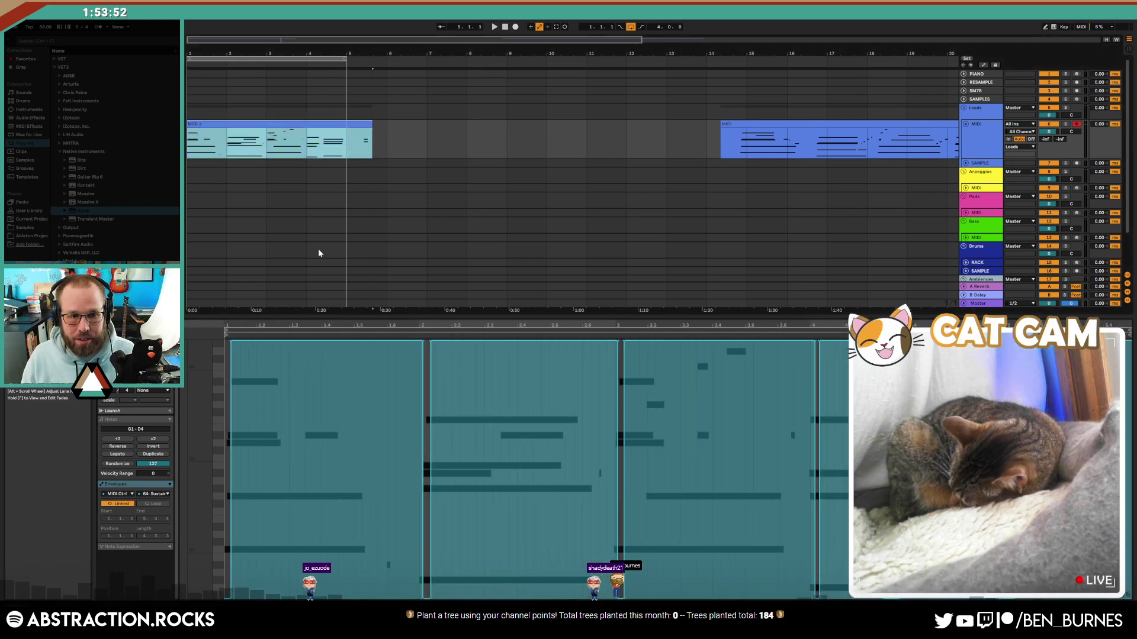
{"action": "left_click", "coordinate": [143, 420]}
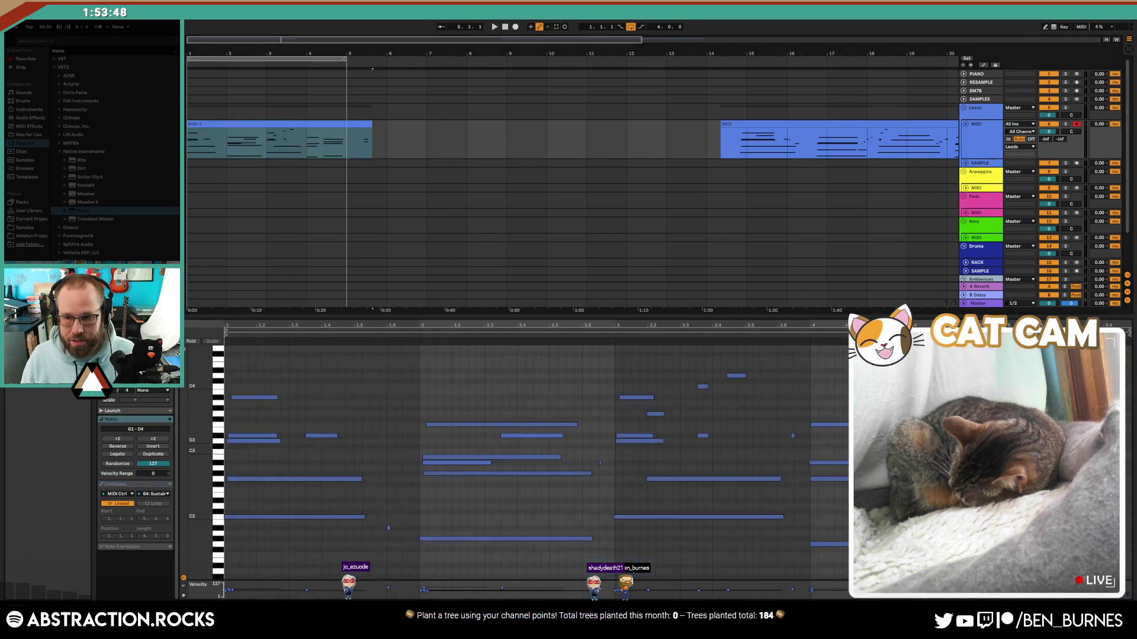
{"action": "left_click_drag", "start_coordinate": [1112, 458], "coordinate": [1080, 435]}
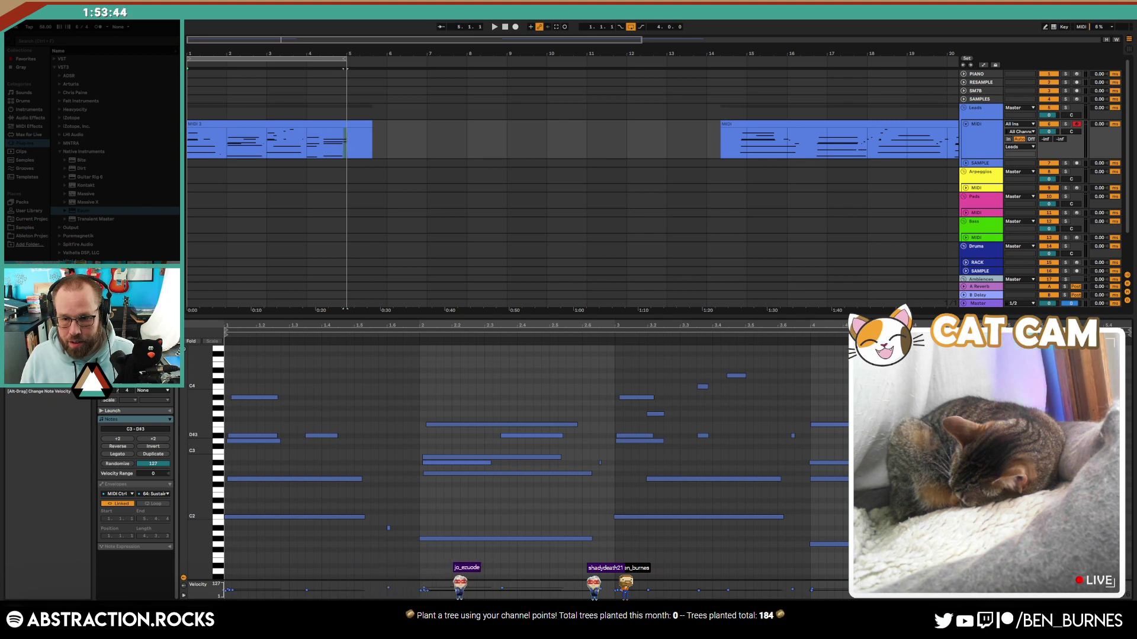
{"action": "left_click_drag", "start_coordinate": [971, 458], "coordinate": [943, 435]}
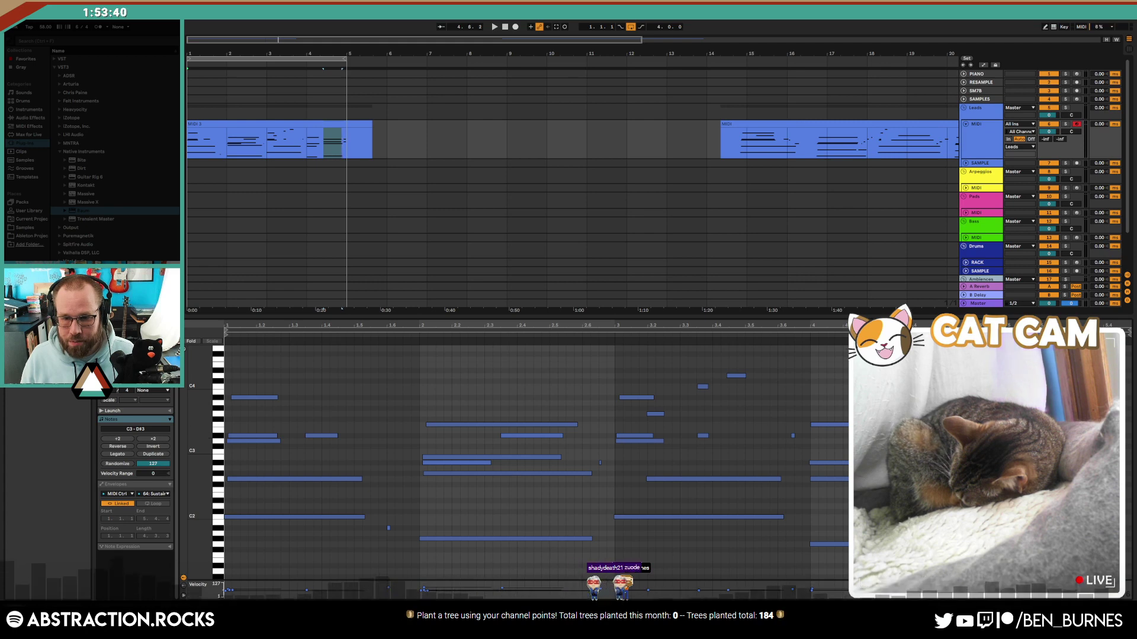
Step: Play the loop and trim the end of the recorded clip back to the start of bar 5
{"action": "key", "text": "space"}
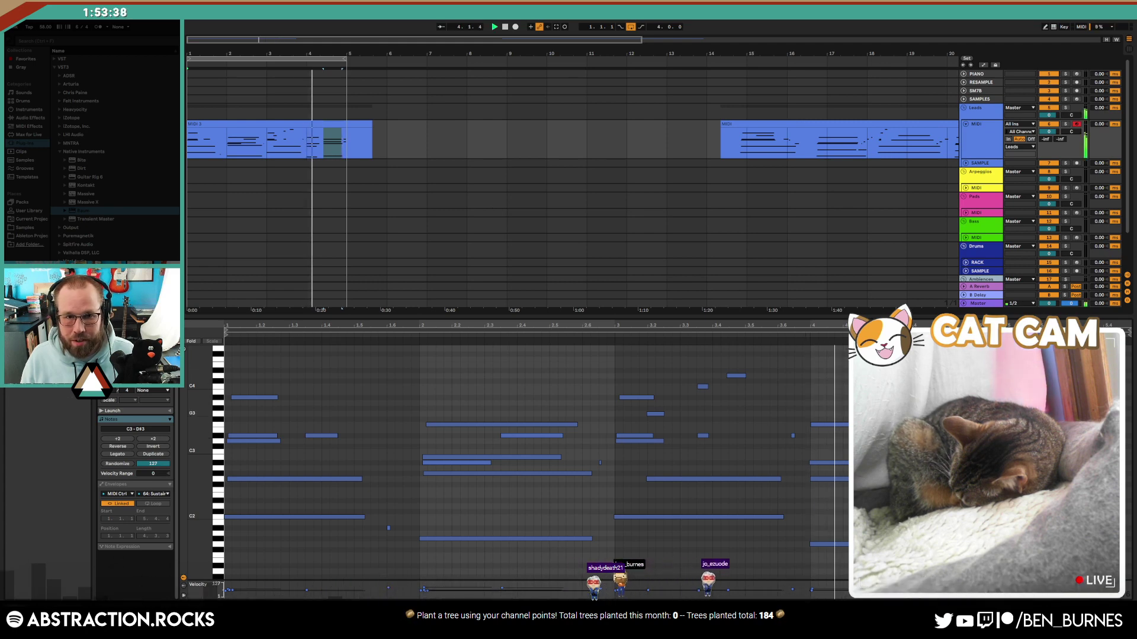
{"action": "left_click", "coordinate": [356, 124]}
{"action": "left_click_drag", "start_coordinate": [356, 124], "coordinate": [348, 125]}
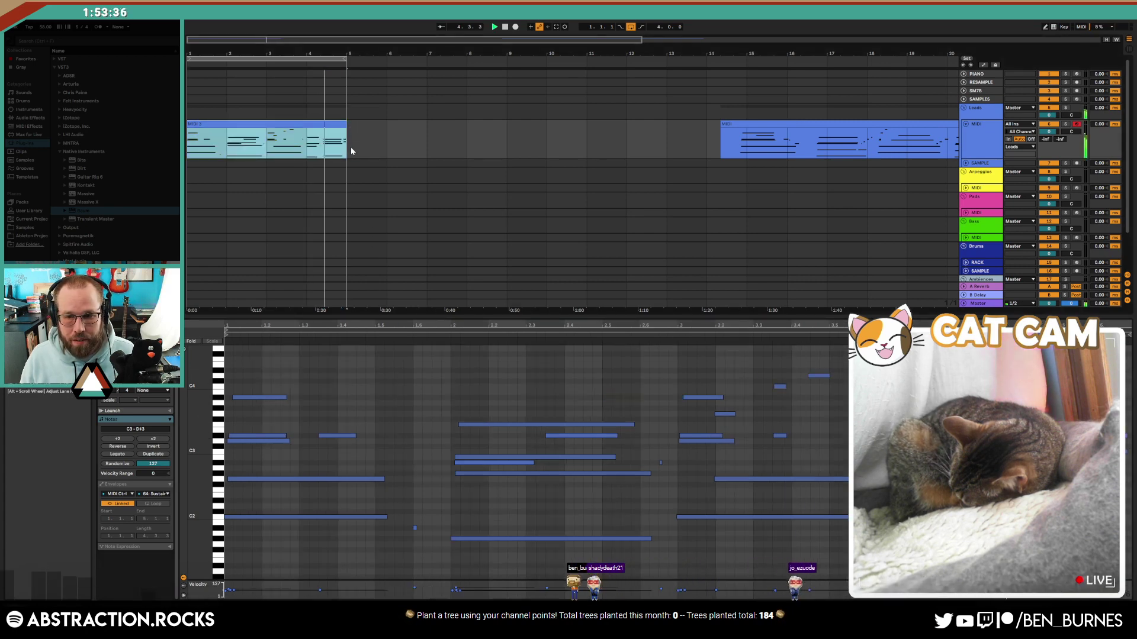
Step: Adjust the notes of the second chord in bar 4 and replay the loop to check them
{"action": "left_click", "coordinate": [998, 402]}
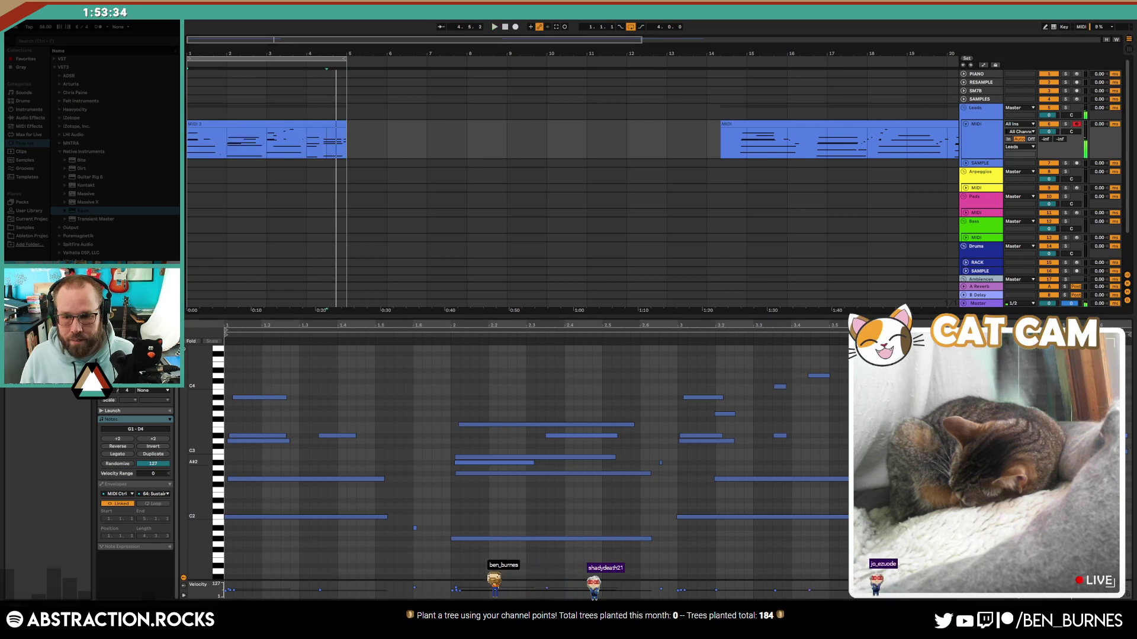
{"action": "key", "text": "space"}
{"action": "left_click_drag", "start_coordinate": [998, 408], "coordinate": [1109, 538]}
{"action": "left_click", "coordinate": [1036, 499]}
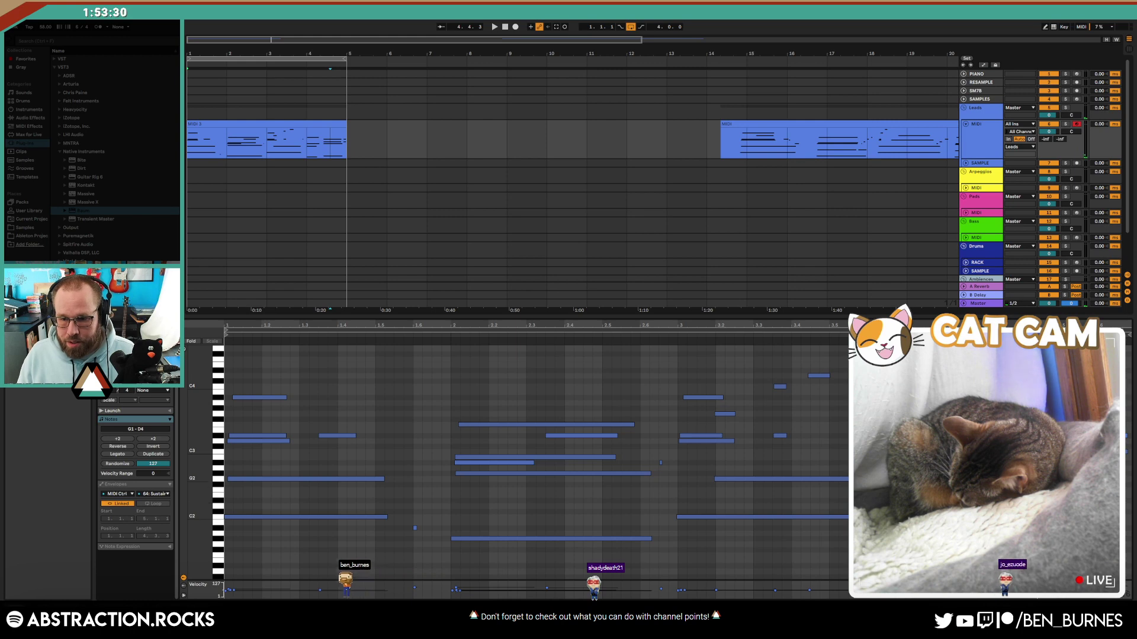
{"action": "left_click", "coordinate": [1044, 479]}
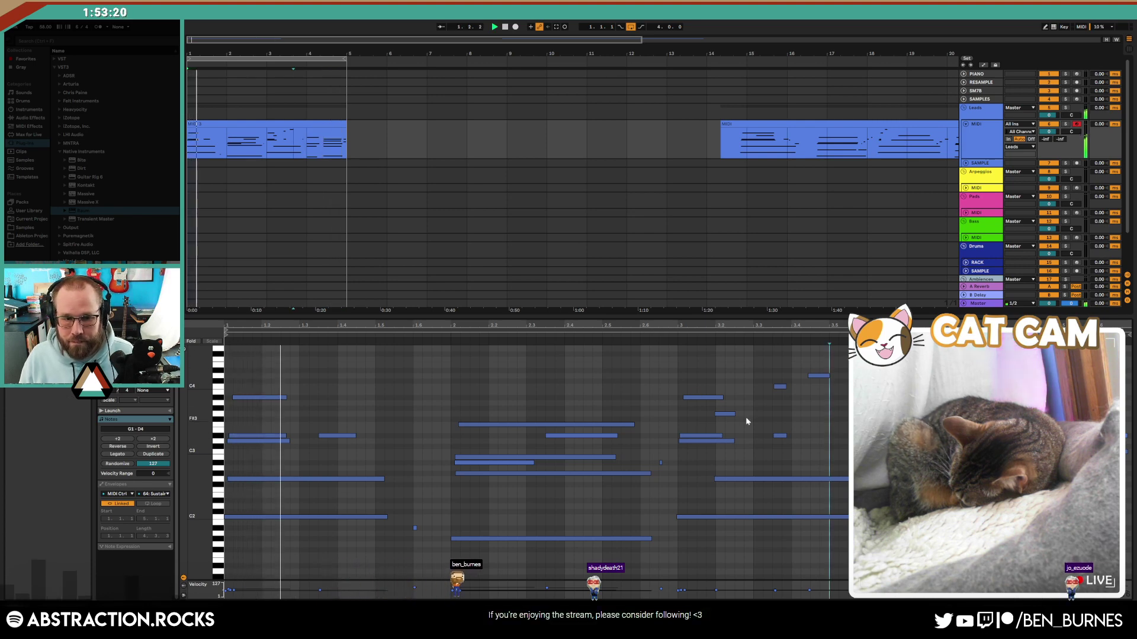
Step: Nudge the high D4 note near the end of bar 3 slightly later and adjust the first chord in bar 4
{"action": "left_click", "coordinate": [381, 420]}
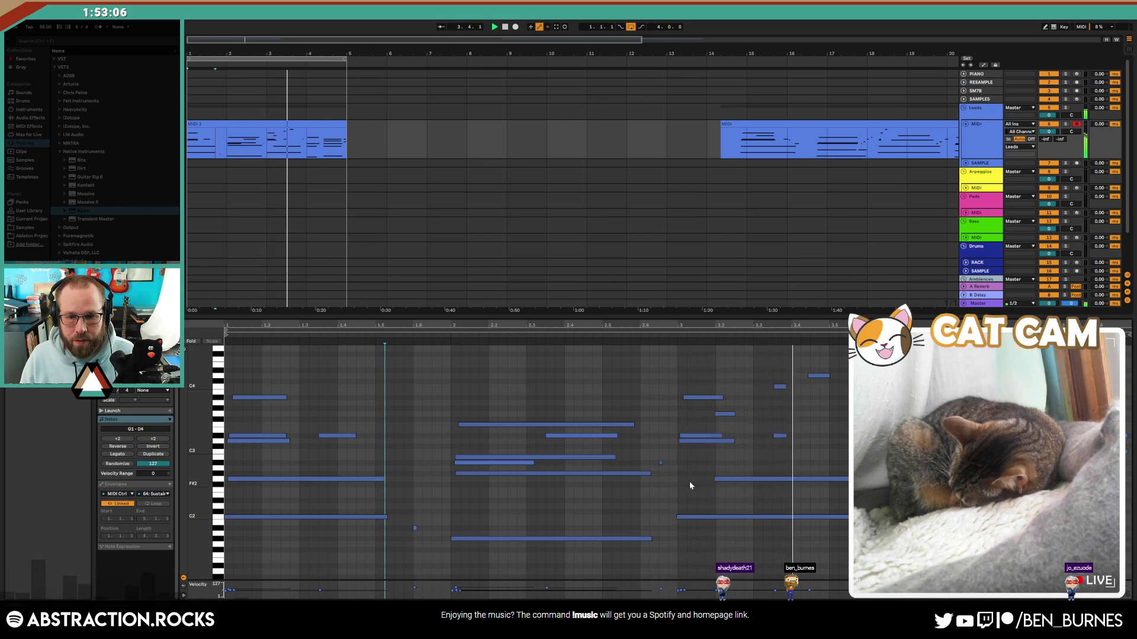
{"action": "left_click", "coordinate": [820, 376]}
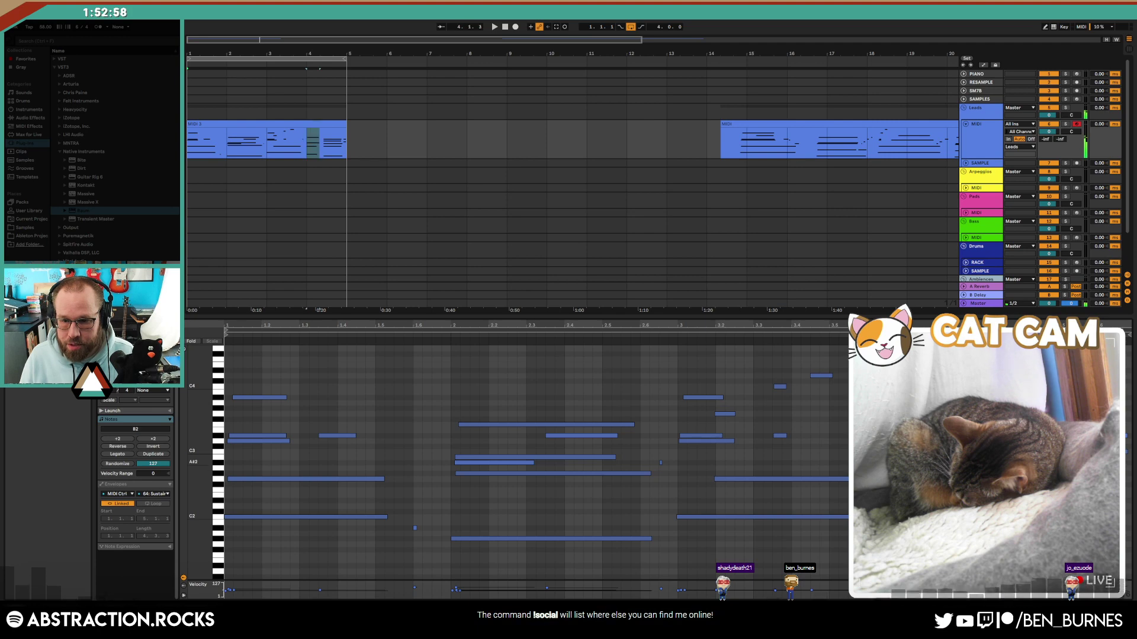
{"action": "left_click", "coordinate": [929, 479]}
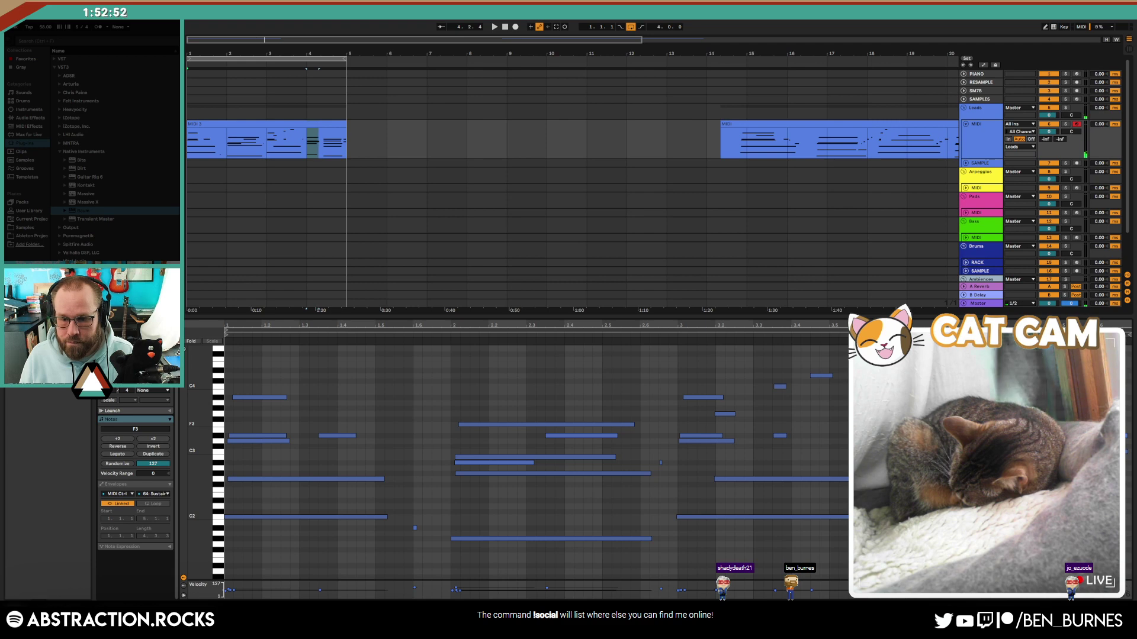
{"action": "left_click", "coordinate": [931, 440]}
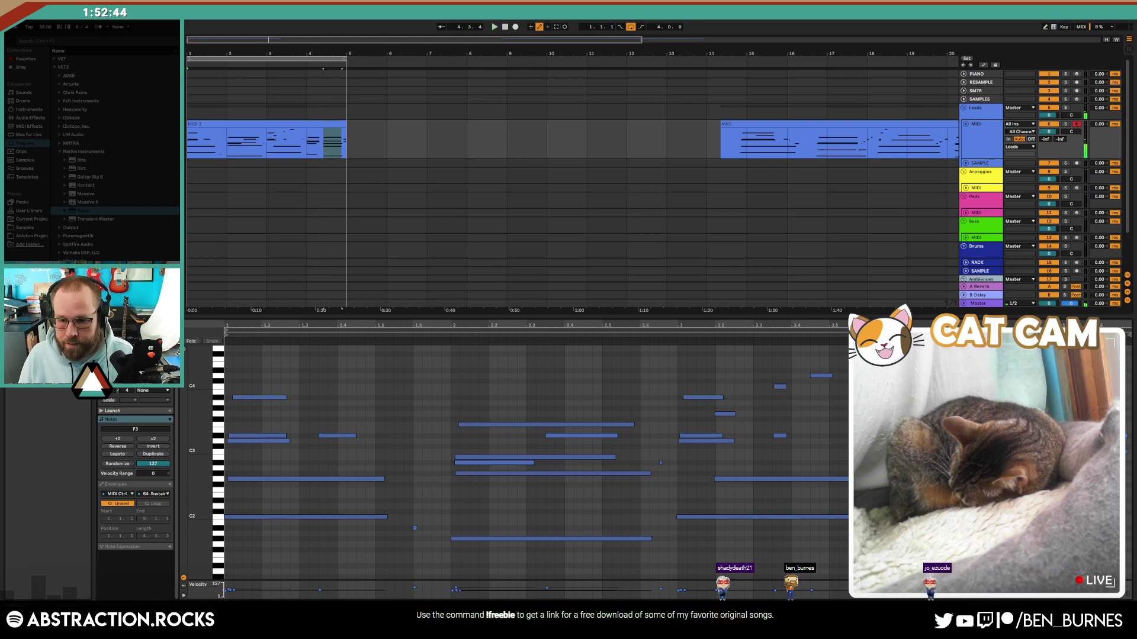
Step: Stop playback, adjust the pitch of individual notes in bar 4, and replay the loop to check them
{"action": "key", "text": "space"}
{"action": "key", "text": "Down"}
{"action": "key", "text": "Down"}
{"action": "key", "text": "Down"}
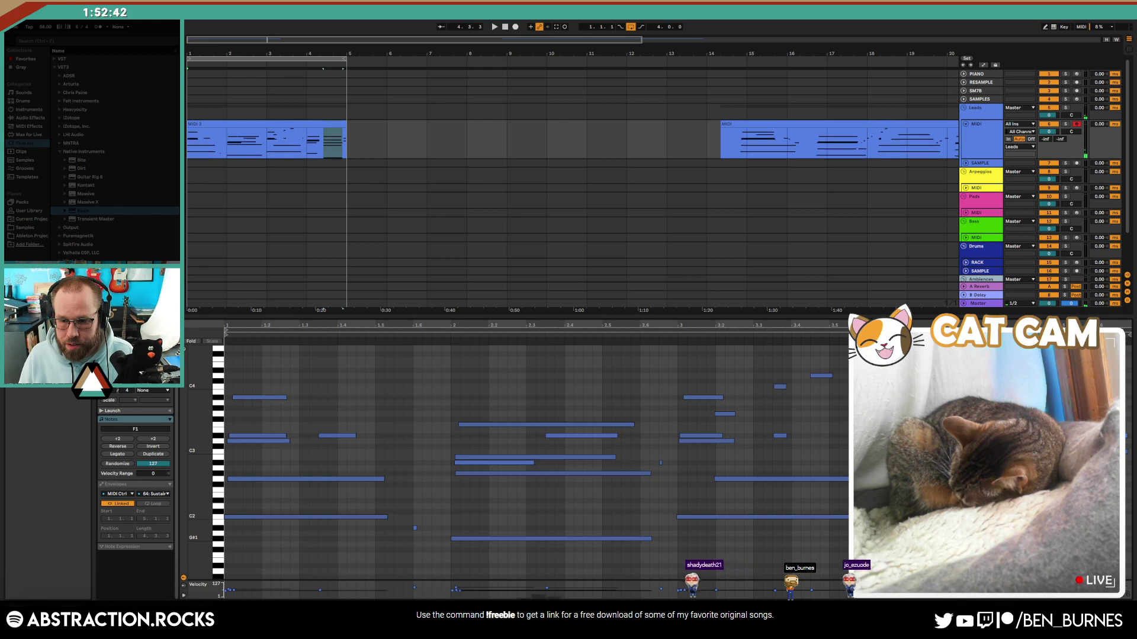
{"action": "left_click", "coordinate": [1033, 458]}
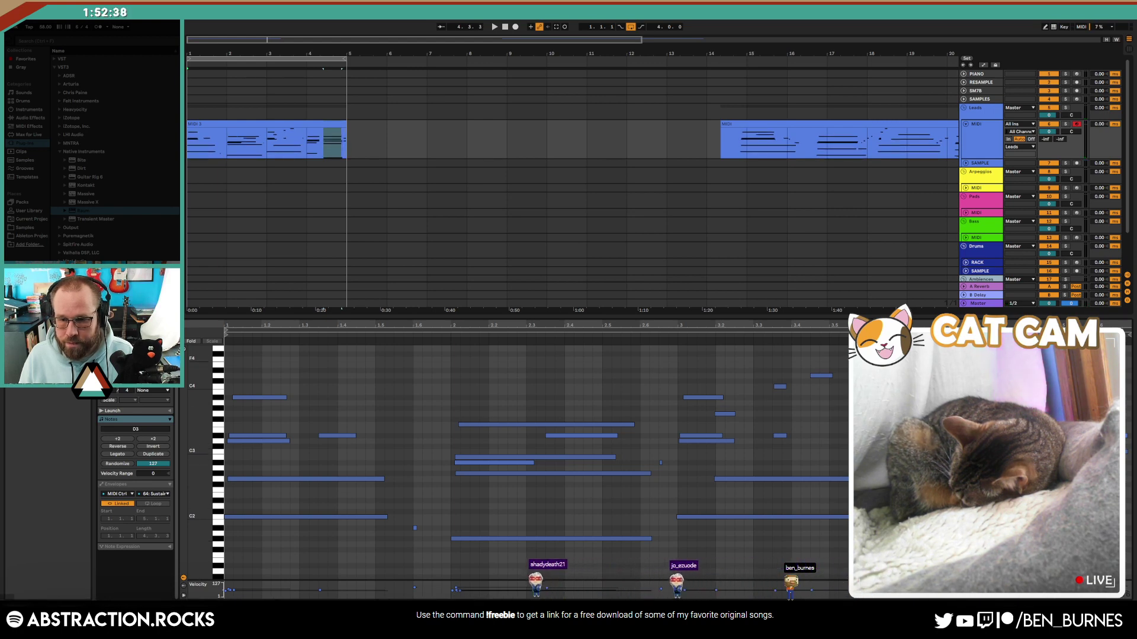
{"action": "key", "text": "space"}
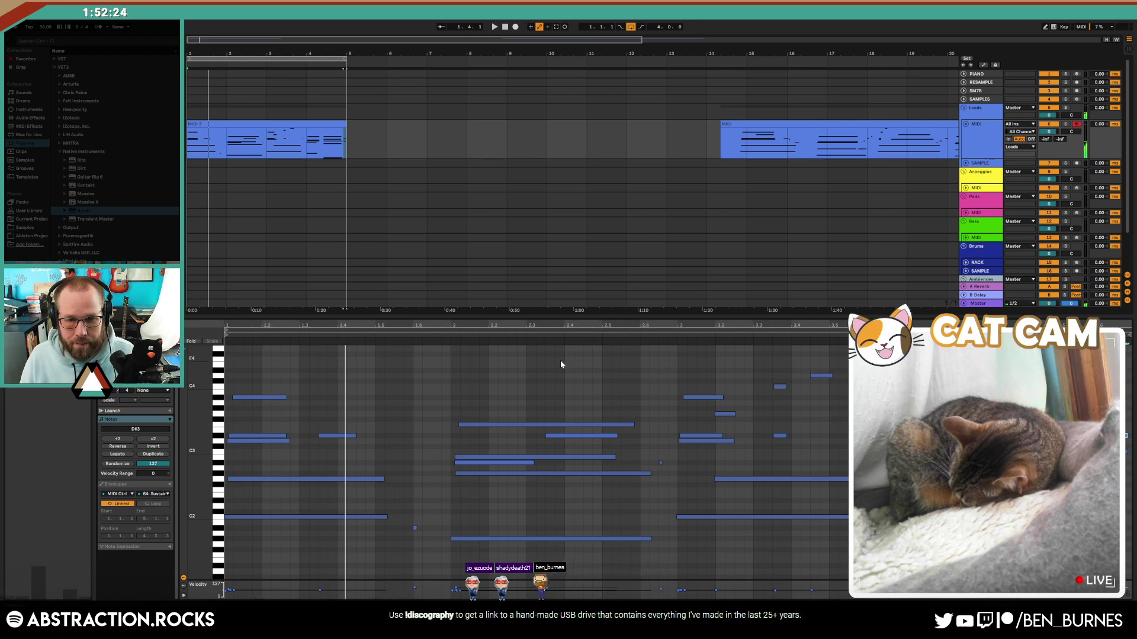
Step: Adjust the notes of the second chord in bar 4, including its low bass note, and audition the loop
{"action": "left_click", "coordinate": [942, 425]}
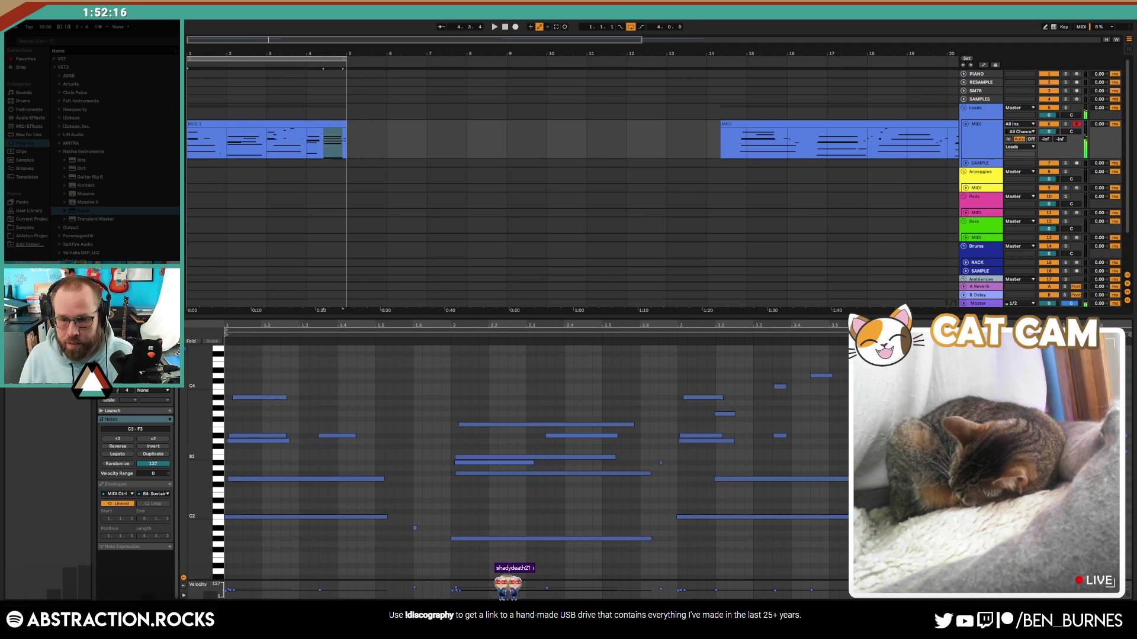
{"action": "left_click", "coordinate": [1037, 544]}
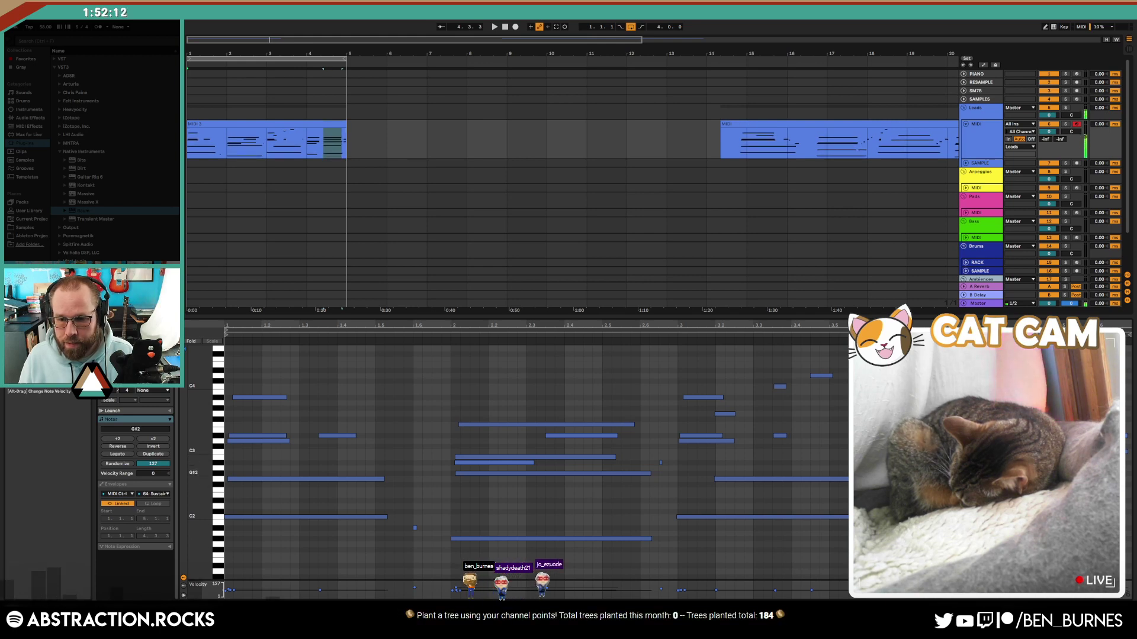
{"action": "key", "text": "space"}
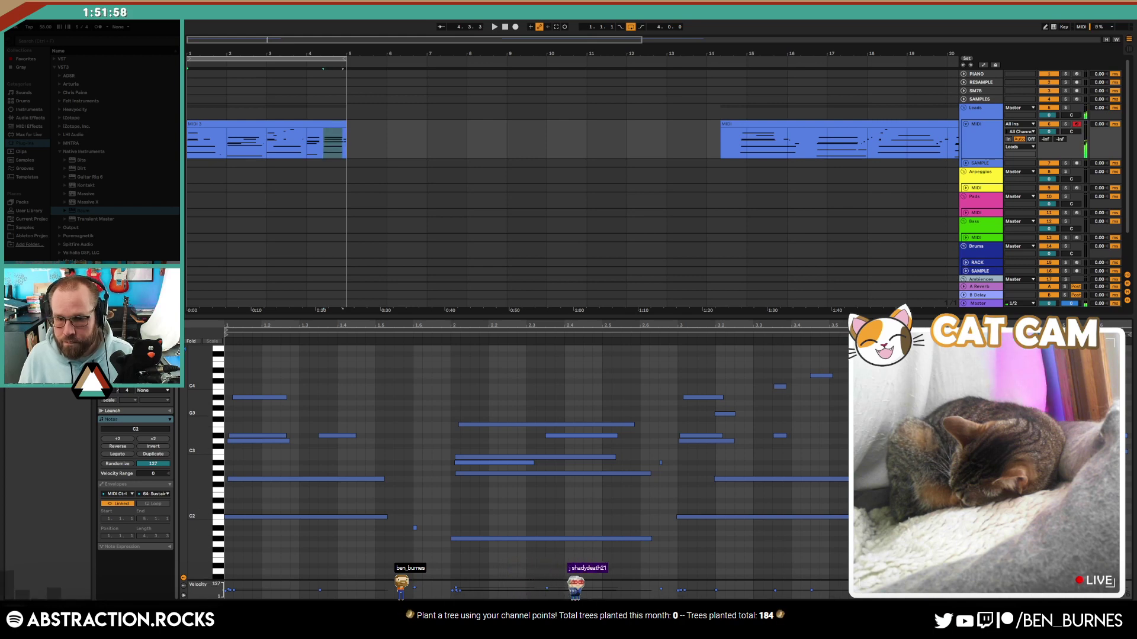
{"action": "key", "text": "space"}
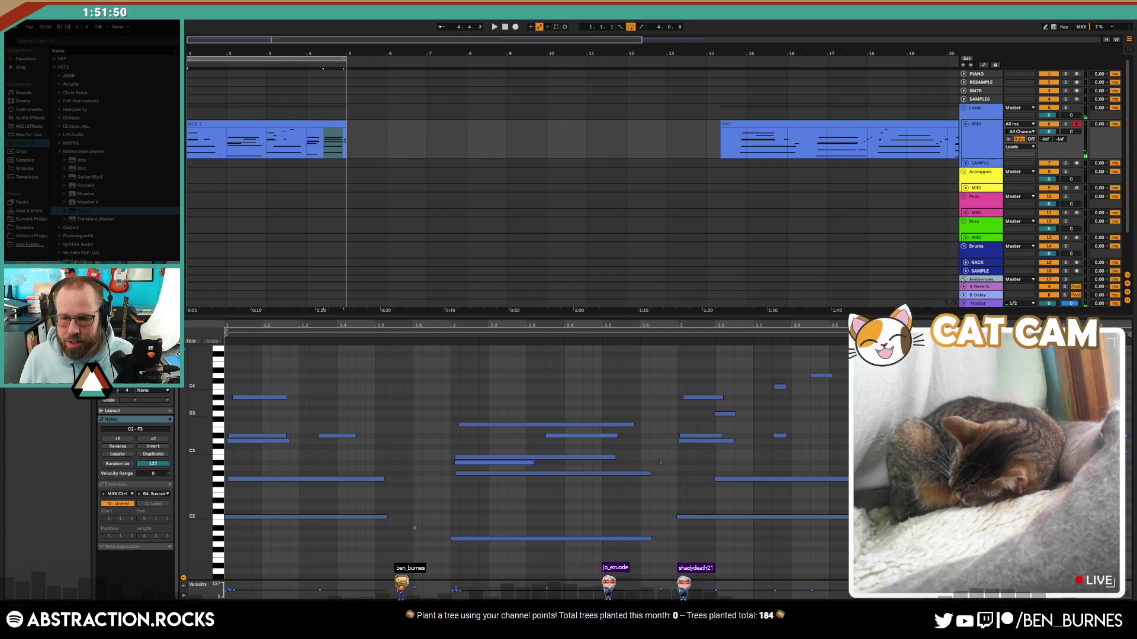
Step: Select the first and second chords of bar 4 in turn and refine the pitch of their notes
{"action": "left_click_drag", "start_coordinate": [893, 413], "coordinate": [974, 565]}
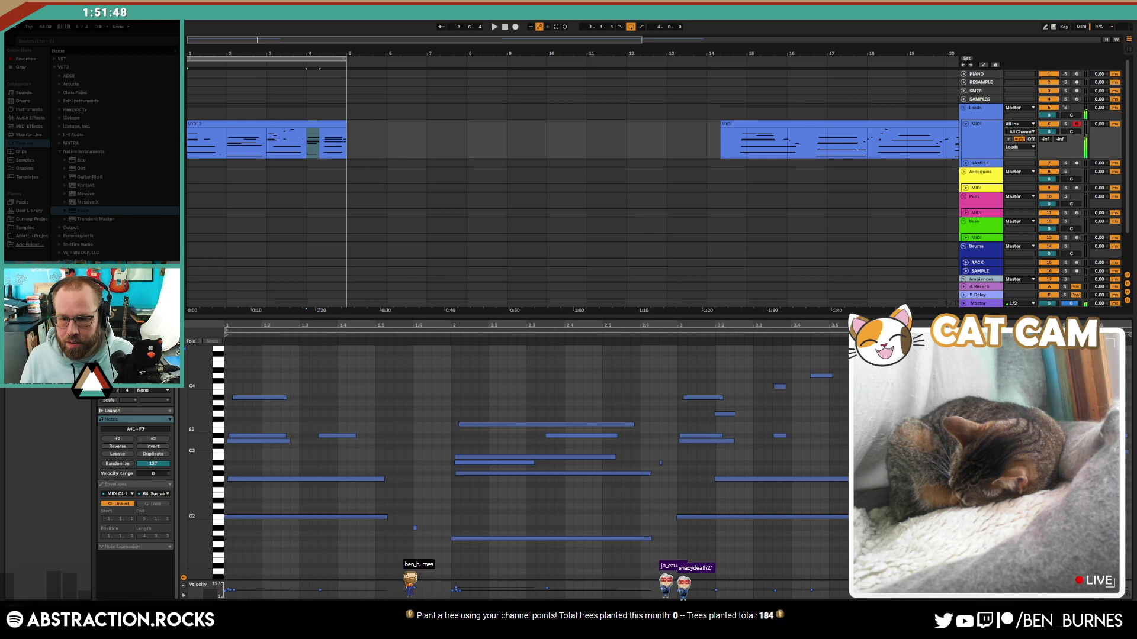
{"action": "left_click_drag", "start_coordinate": [1110, 462], "coordinate": [987, 444]}
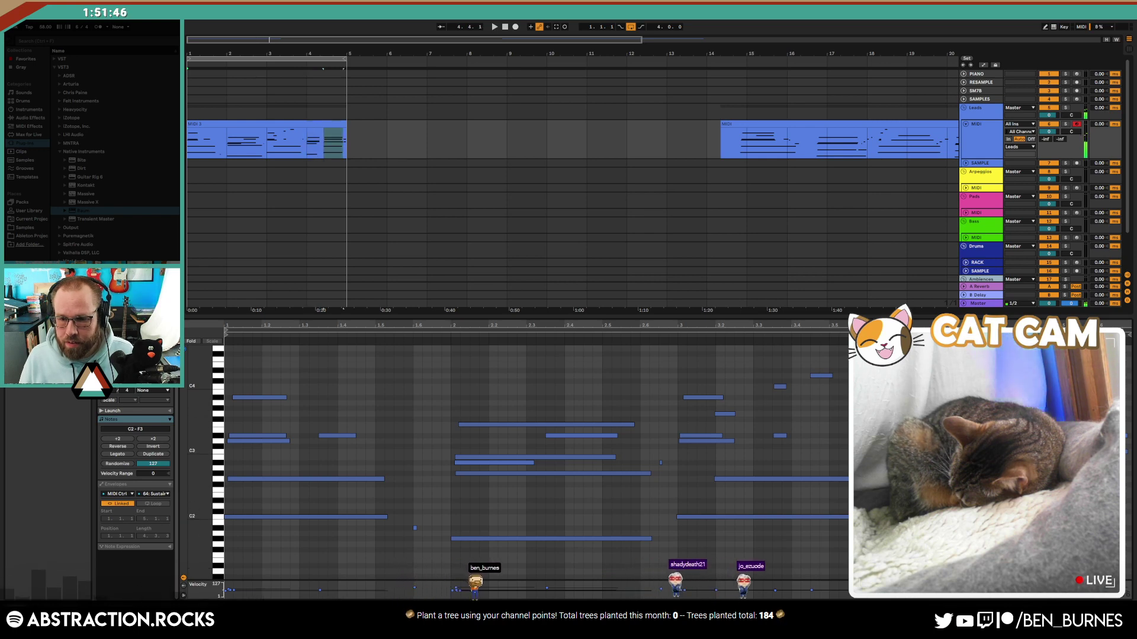
{"action": "left_click_drag", "start_coordinate": [888, 443], "coordinate": [971, 455]}
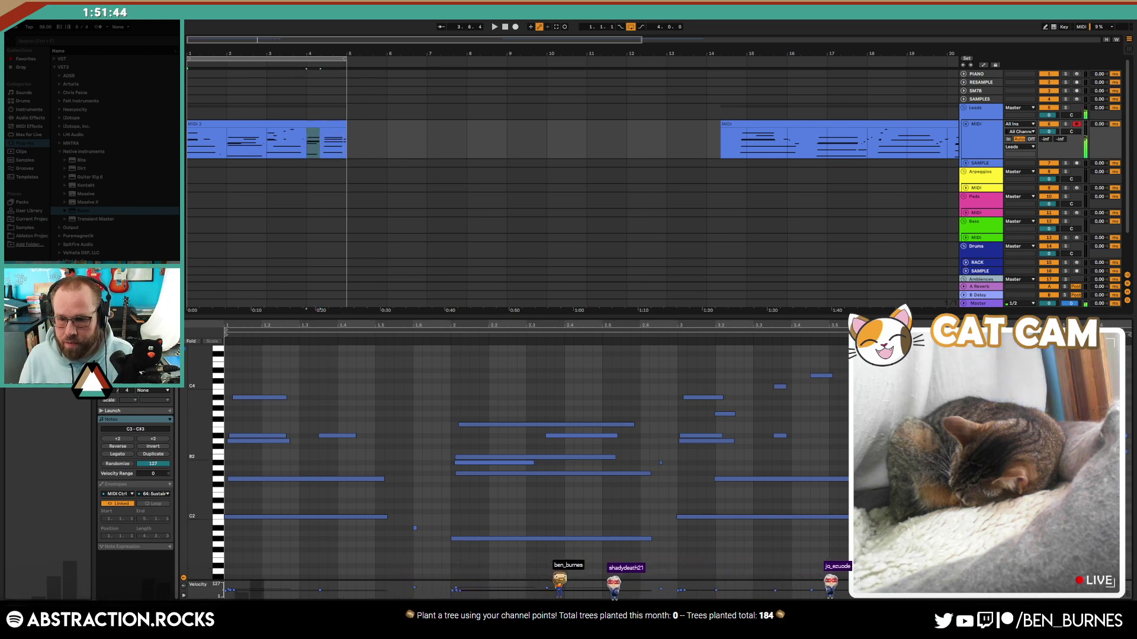
{"action": "left_click", "coordinate": [1030, 457]}
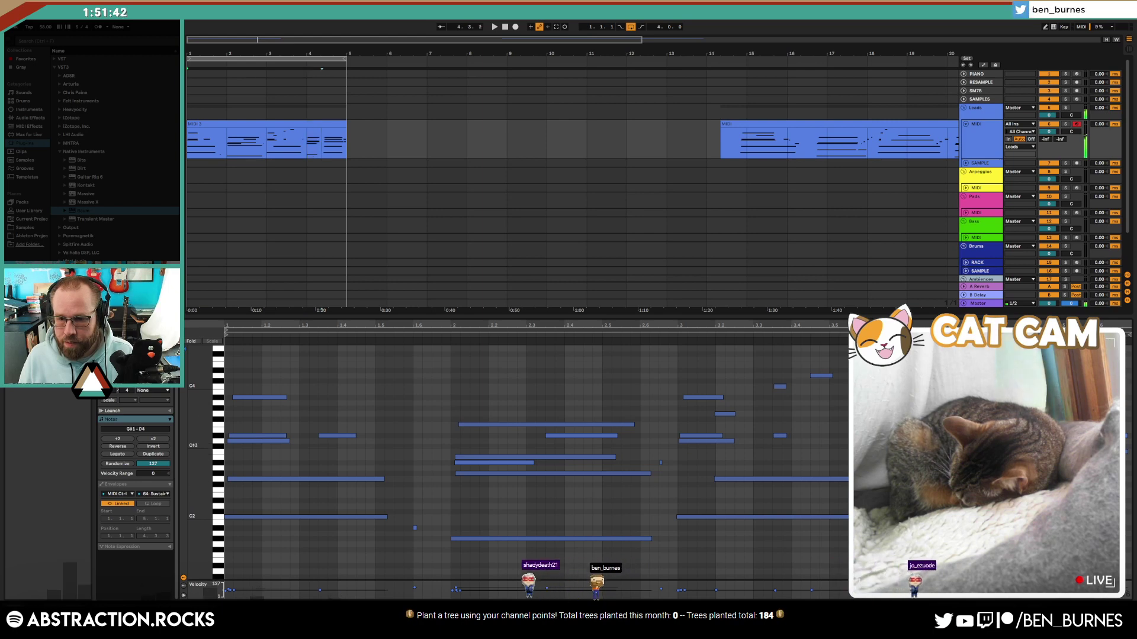
{"action": "key", "text": "Down"}
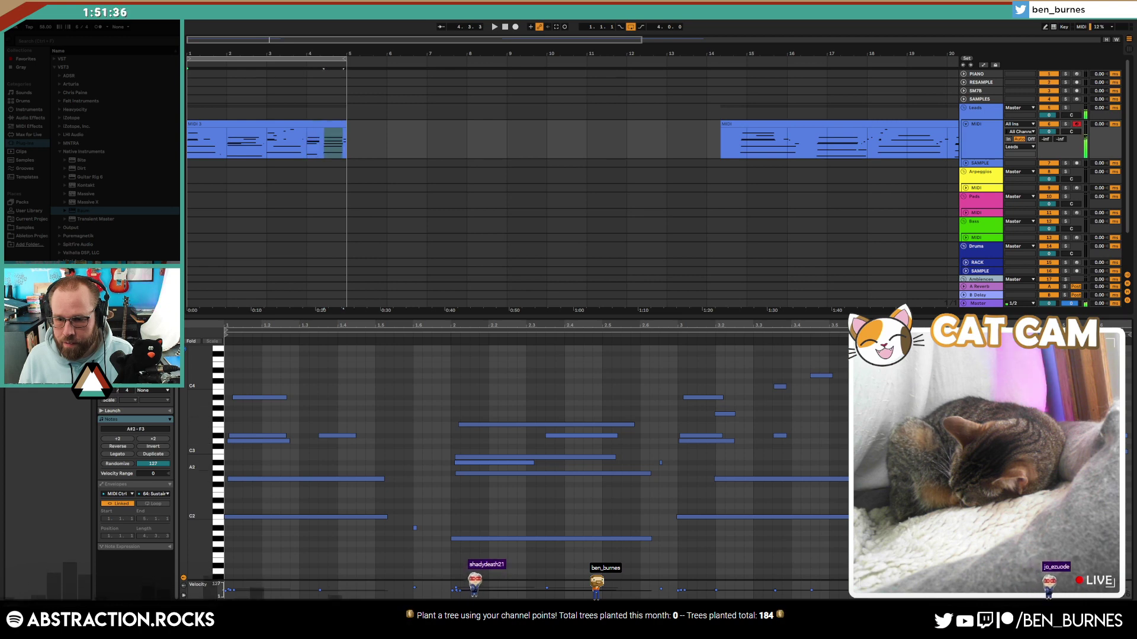
Step: Rework the upper and lower notes of the second chord in bar 4 and play the loop from the start
{"action": "left_click_drag", "start_coordinate": [896, 413], "coordinate": [947, 536]}
{"action": "left_click", "coordinate": [1021, 480]}
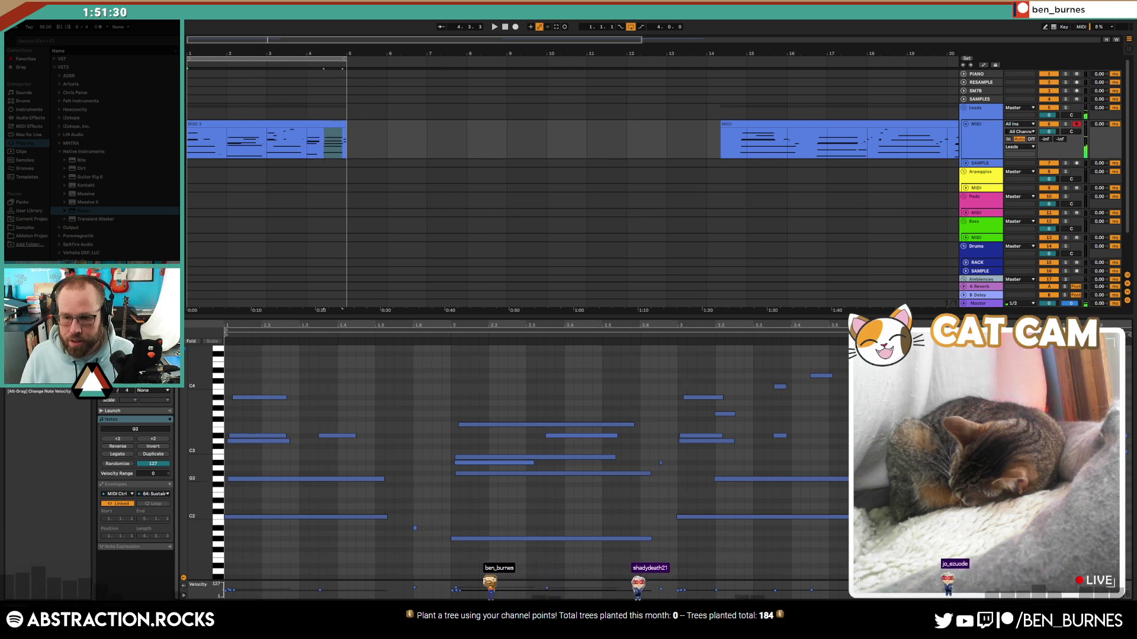
{"action": "left_click_drag", "start_coordinate": [1029, 413], "coordinate": [1051, 530]}
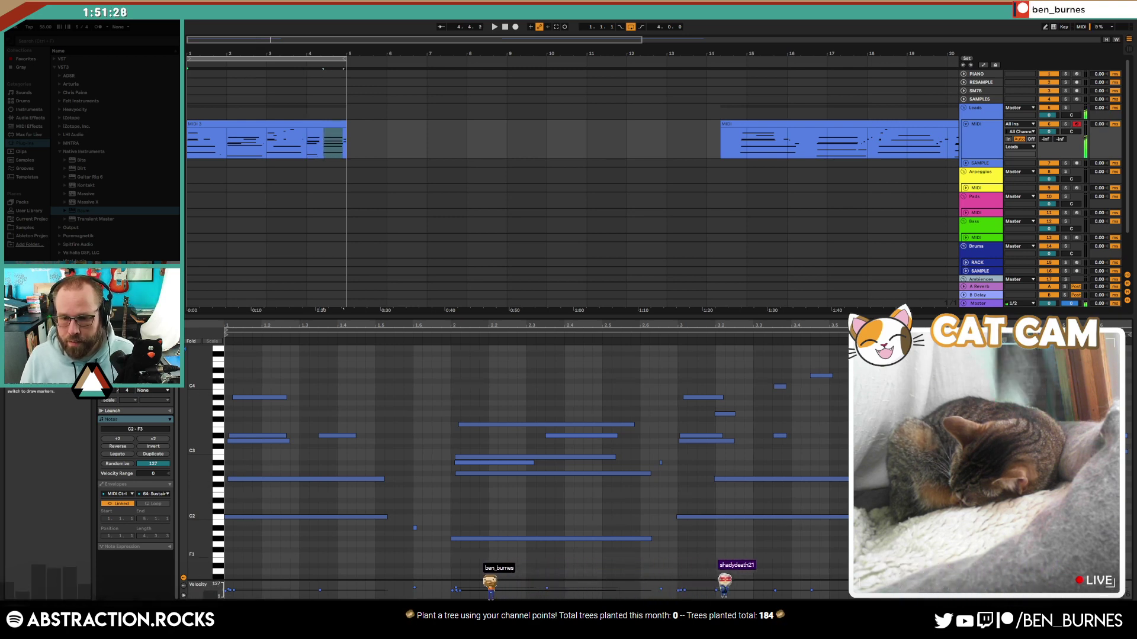
{"action": "left_click", "coordinate": [1021, 407]}
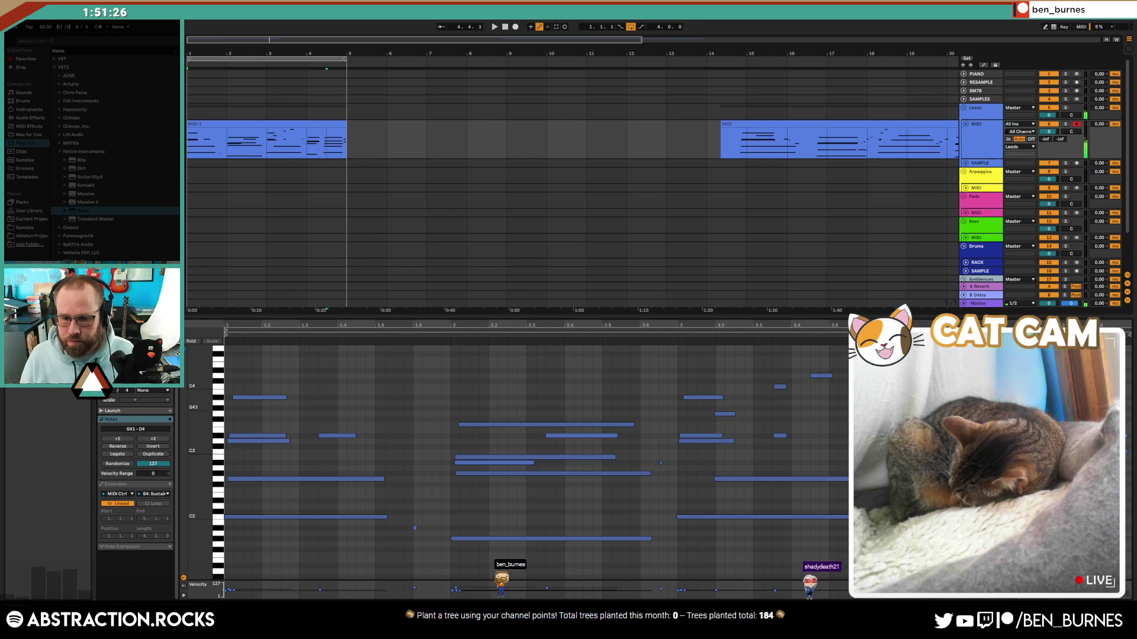
{"action": "key", "text": "space"}
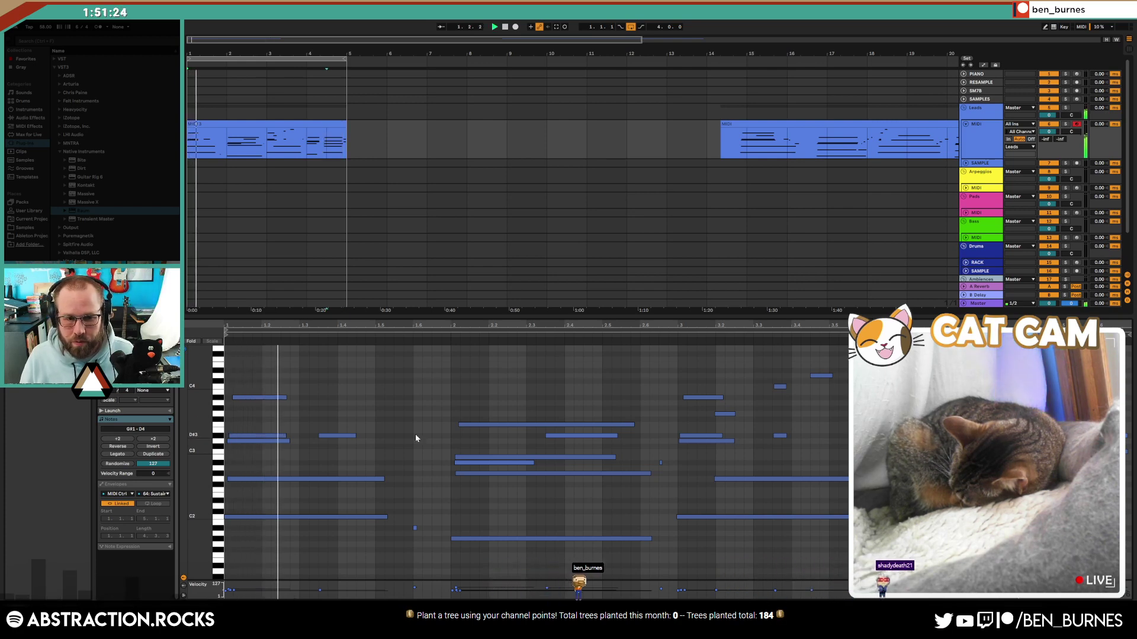
Step: Examine the notes of the original take at bar 14, and return to the edited clip's notes
{"action": "left_click", "coordinate": [383, 458]}
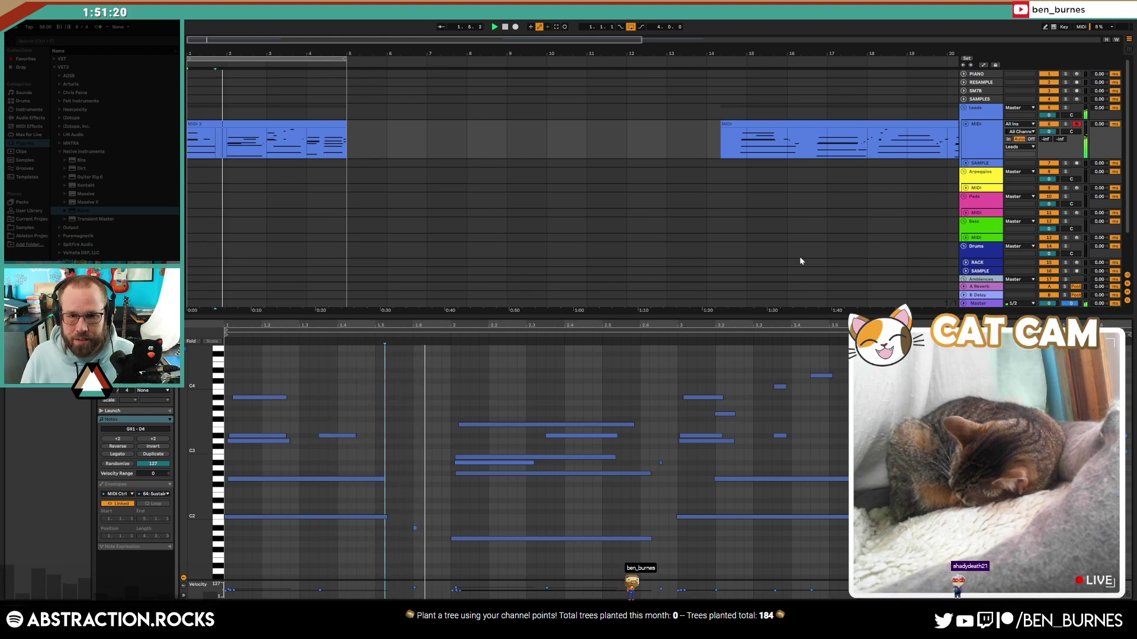
{"action": "left_click", "coordinate": [739, 123]}
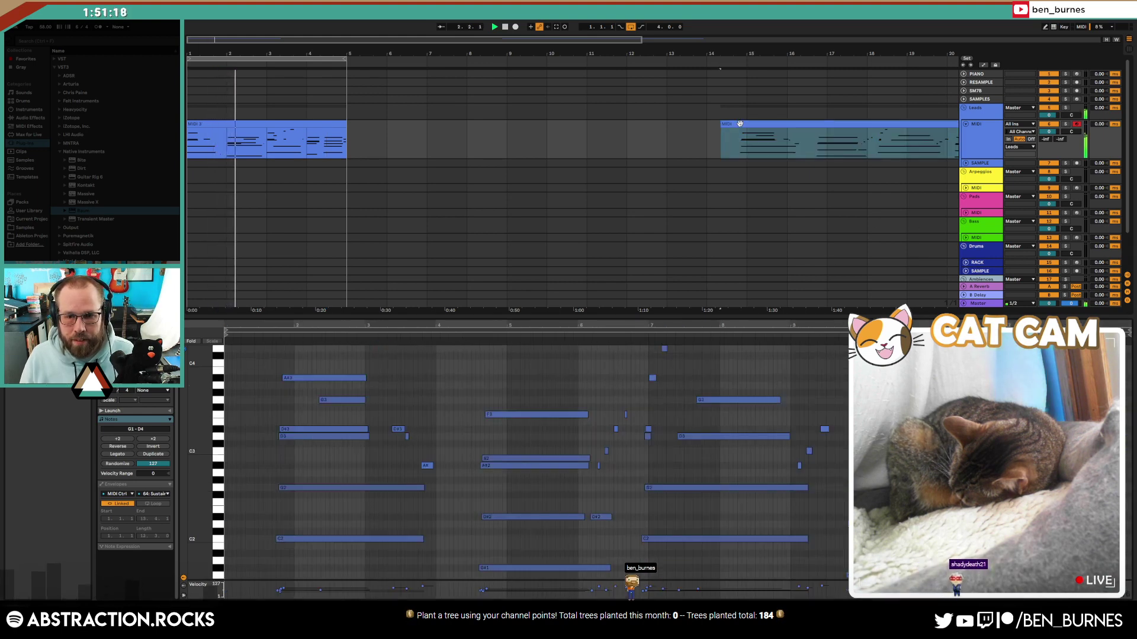
{"action": "scroll", "coordinate": [536, 377], "scroll_direction": "down", "scroll_amount": 1}
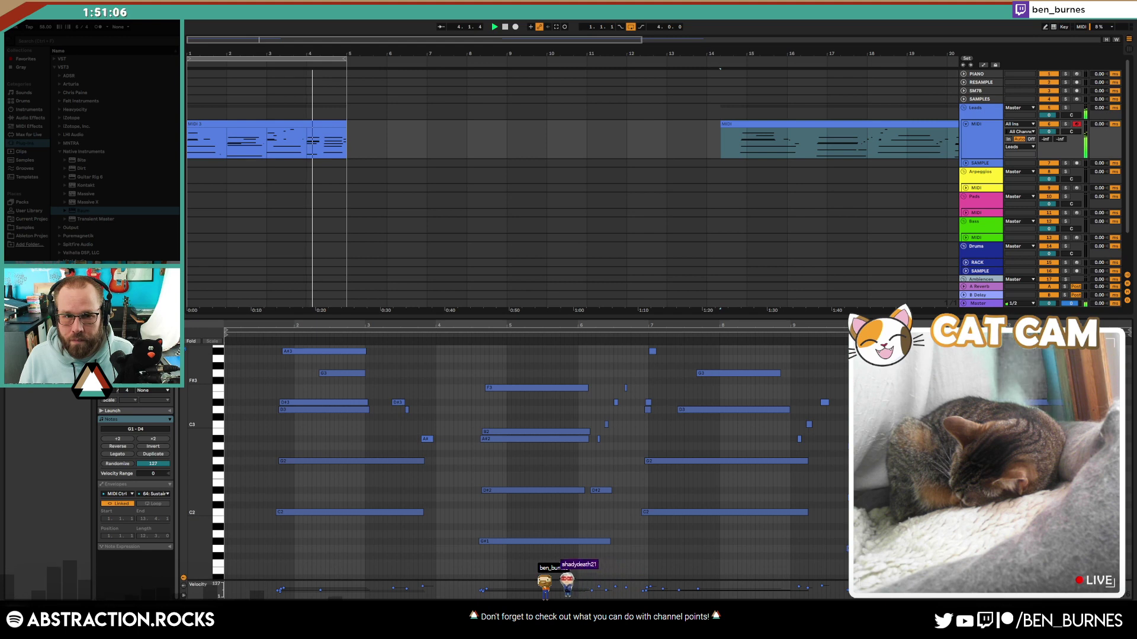
{"action": "double_click", "coordinate": [335, 123]}
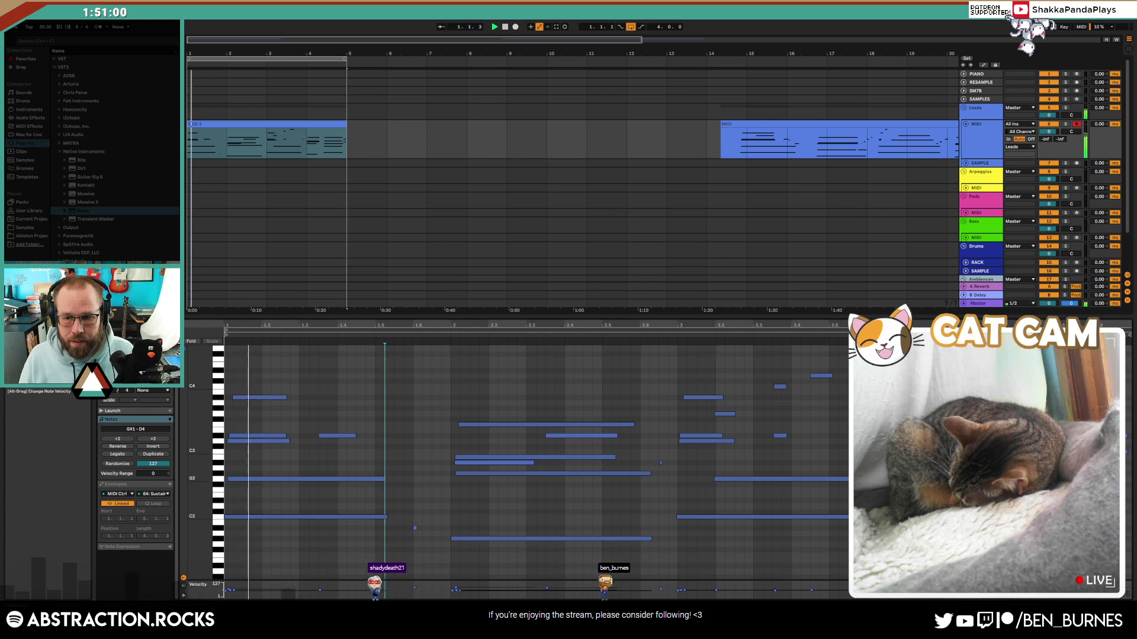
Step: While the loop plays, adjust the second chord of bar 4 and the short C3 and D#3 notes at its end
{"action": "left_click_drag", "start_coordinate": [990, 411], "coordinate": [1107, 527]}
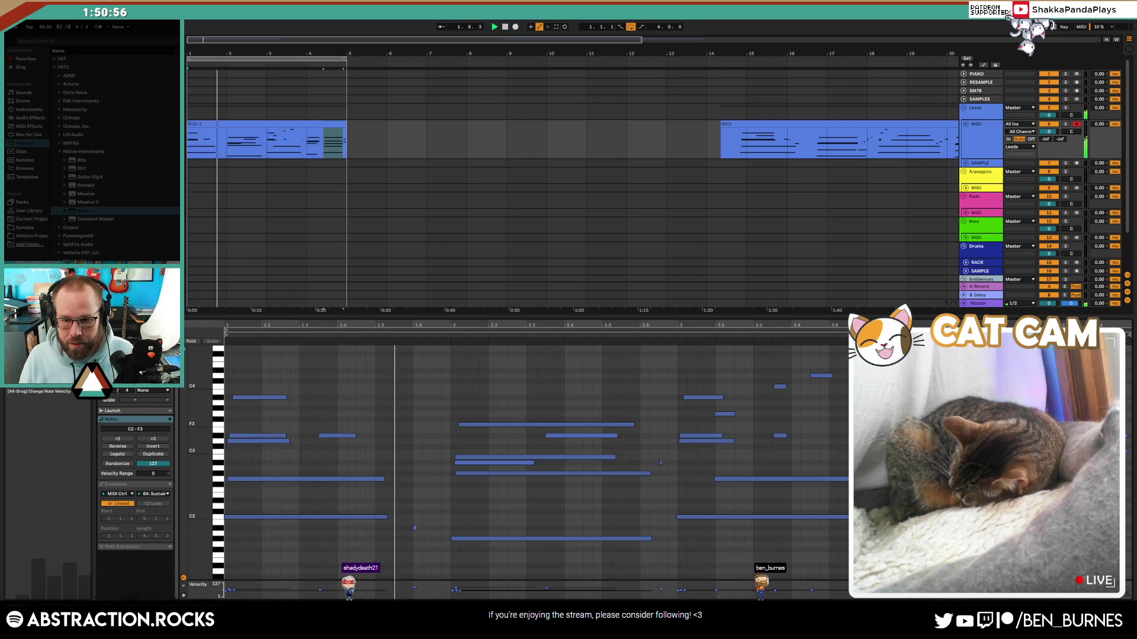
{"action": "left_click", "coordinate": [1036, 477]}
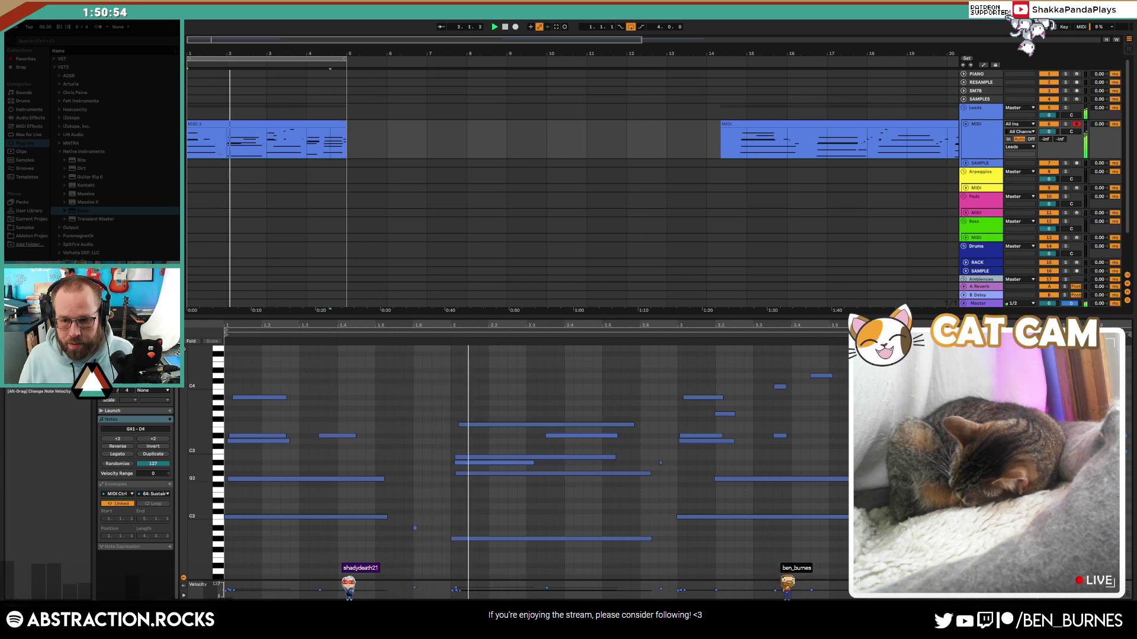
{"action": "left_click_drag", "start_coordinate": [1005, 418], "coordinate": [1118, 473]}
{"action": "left_click_drag", "start_coordinate": [1110, 427], "coordinate": [1127, 459]}
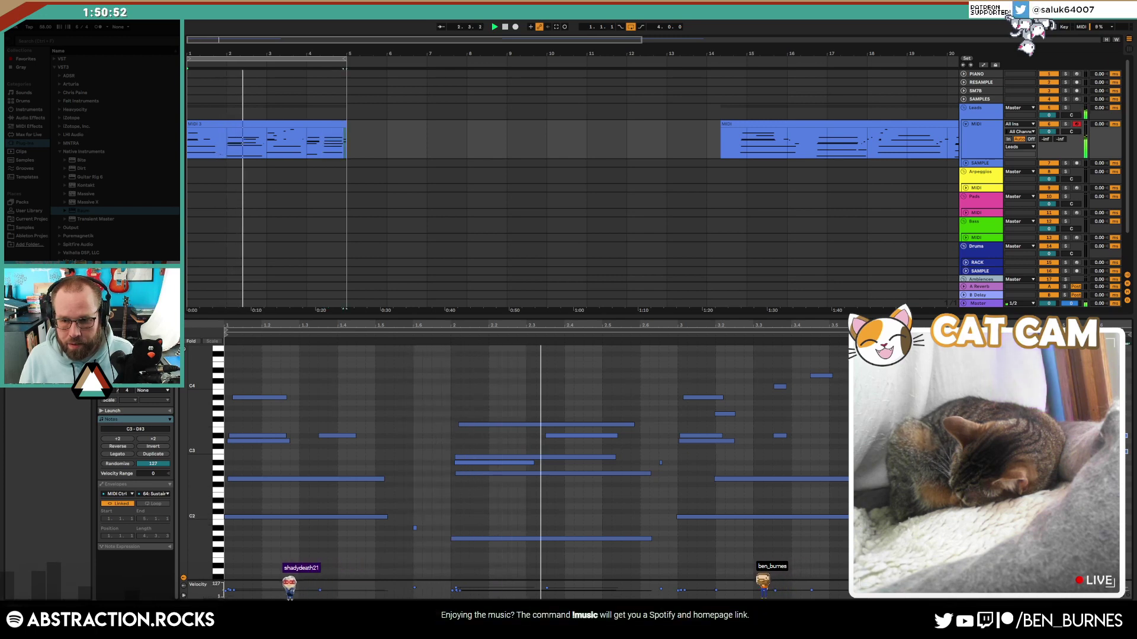
{"action": "left_click", "coordinate": [1122, 445]}
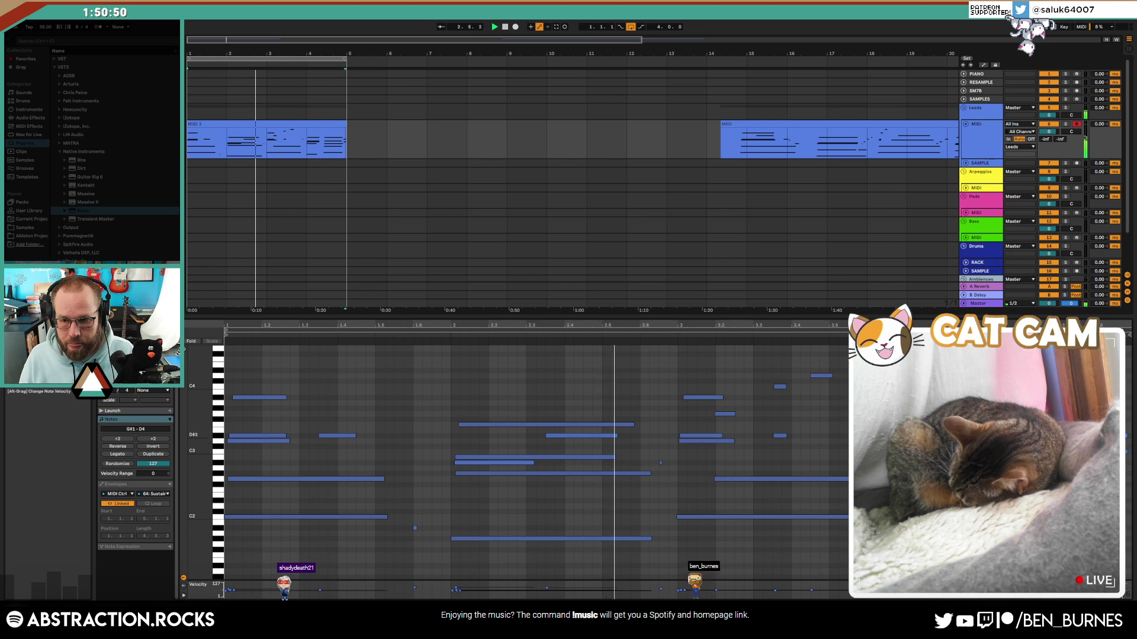
{"action": "left_click", "coordinate": [1125, 435]}
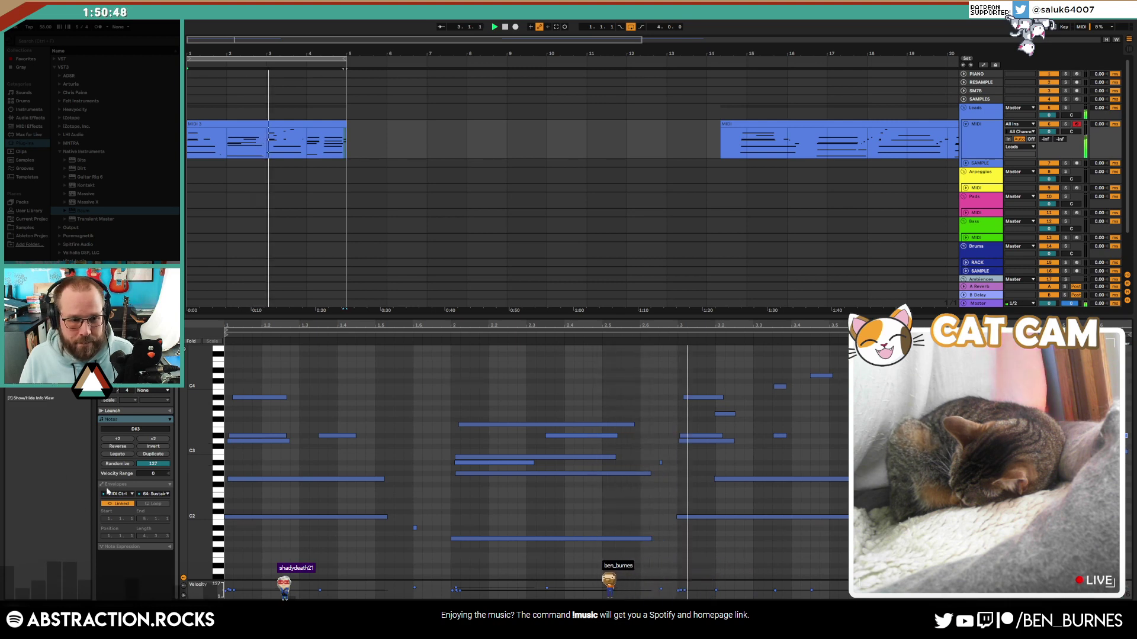
Step: Inspect the clip's sustain pedal envelope and the track's device chain, and return to the clip's notes
{"action": "left_click", "coordinate": [153, 495]}
{"action": "left_click", "coordinate": [153, 495]}
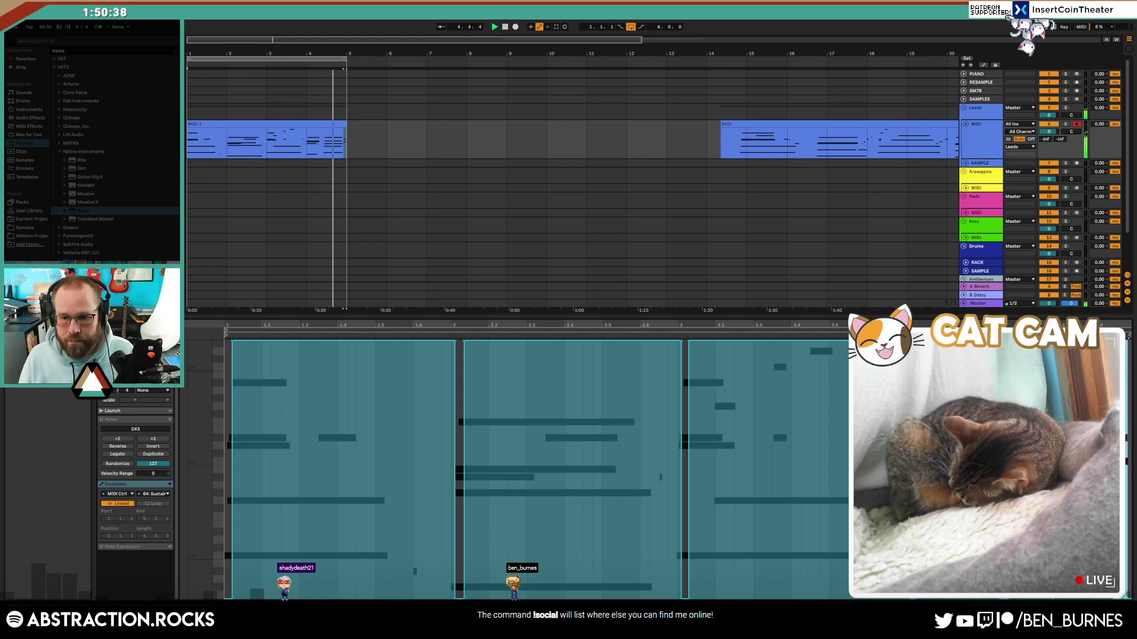
{"action": "key", "text": "shift+Tab"}
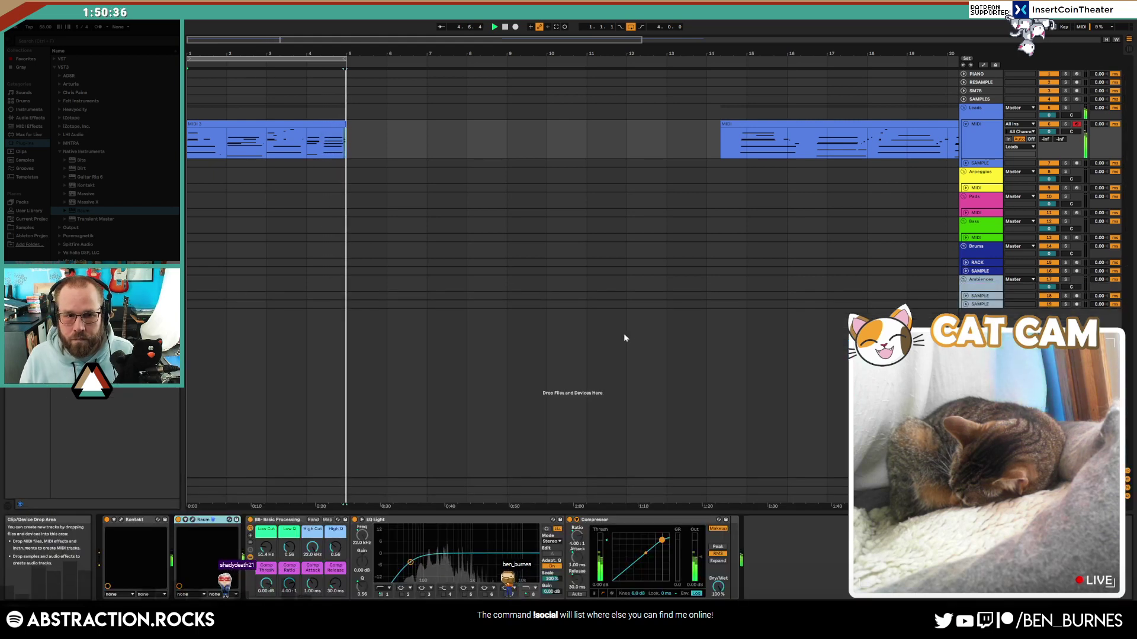
{"action": "double_click", "coordinate": [337, 148]}
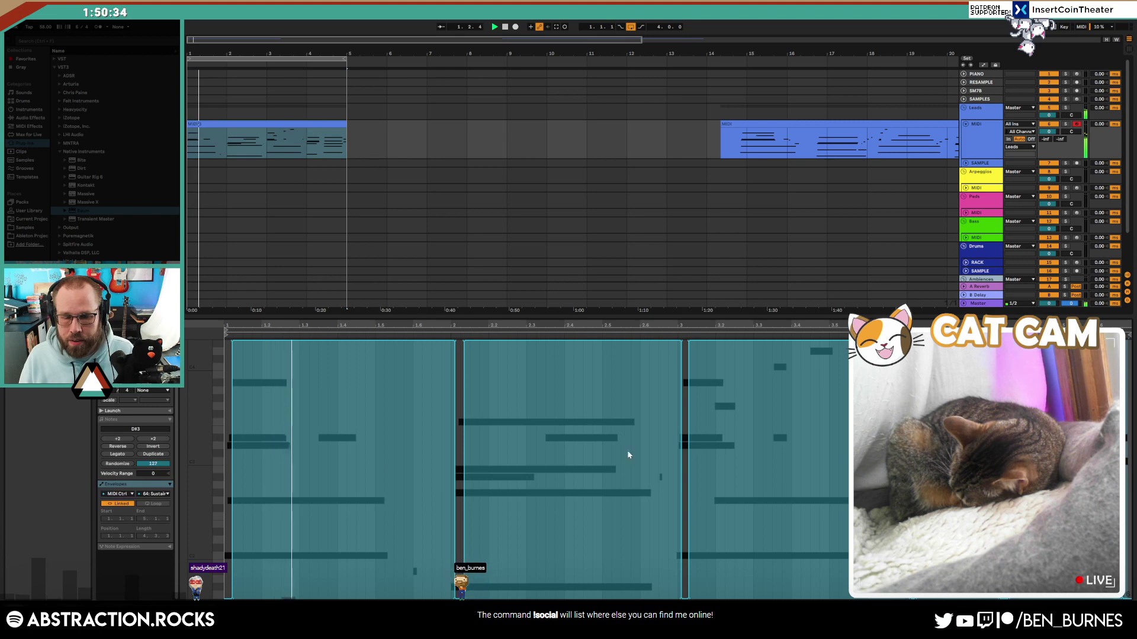
{"action": "left_click", "coordinate": [123, 420]}
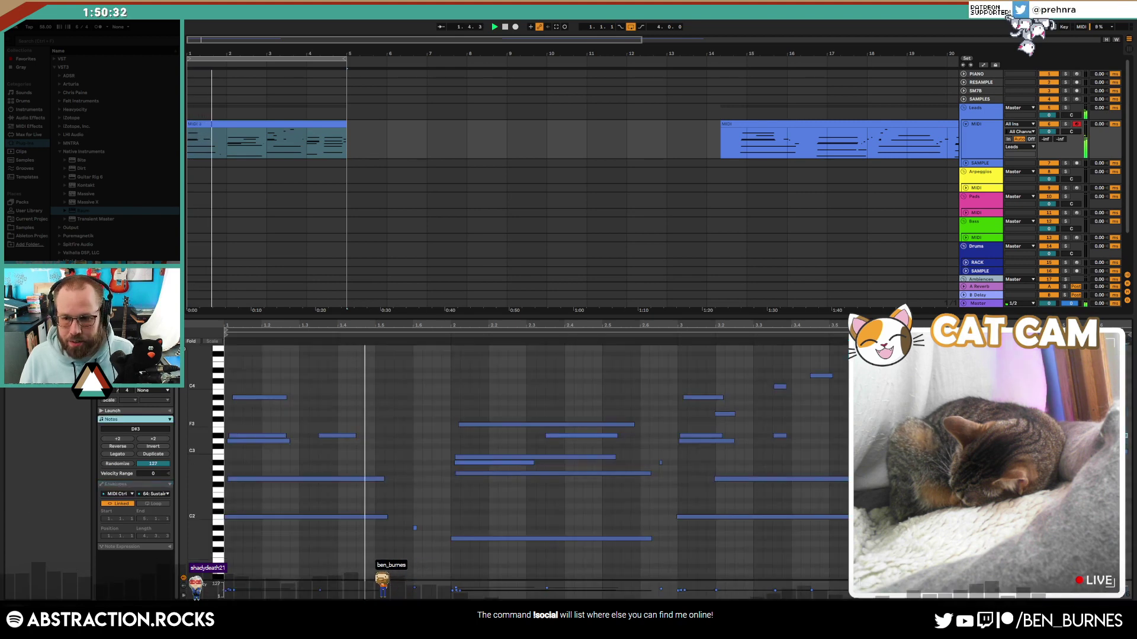
Step: Select the short C3 and D#3 notes at the end of bar 4 for adjustment and return to the track's devices
{"action": "left_click_drag", "start_coordinate": [1109, 416], "coordinate": [1129, 468]}
{"action": "left_click", "coordinate": [1122, 419]}
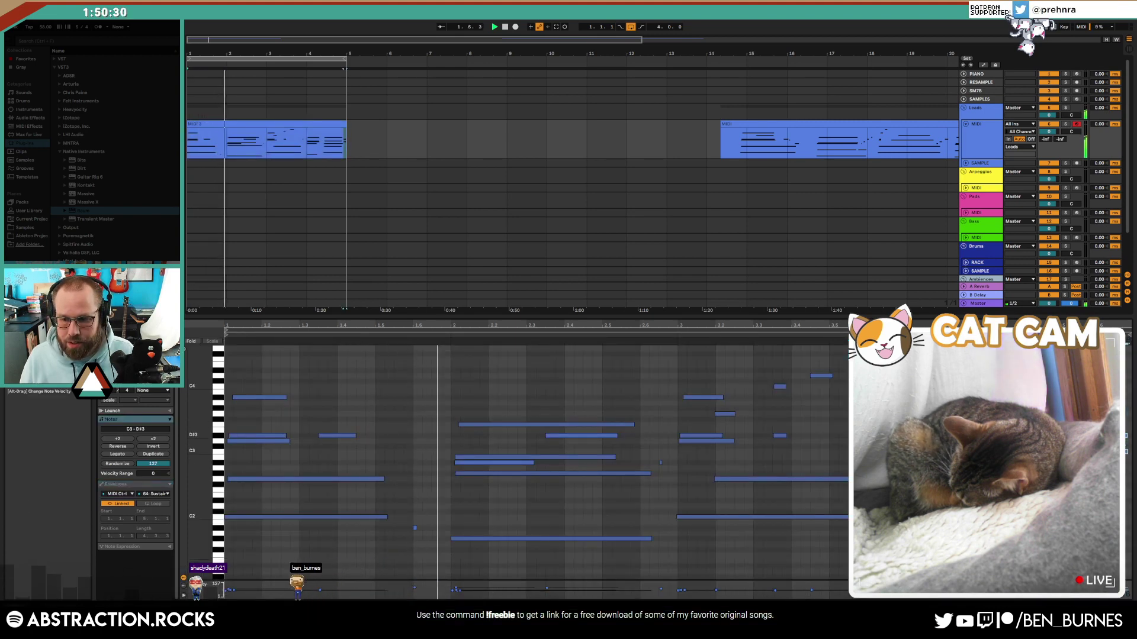
{"action": "key", "text": "shift+Tab"}
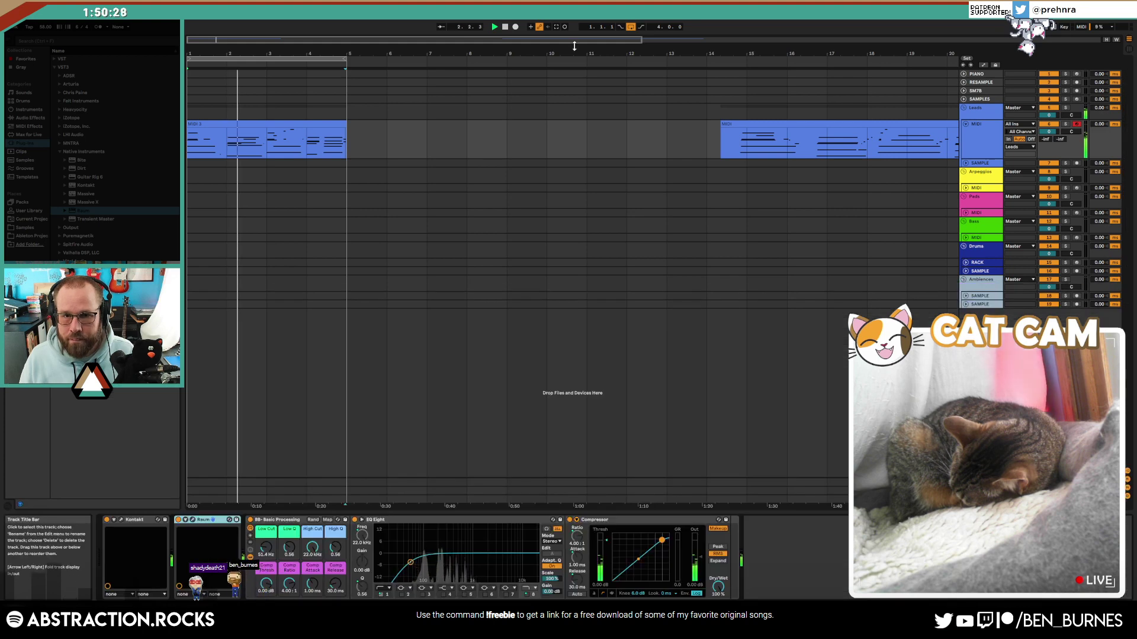
Step: Delete the leftover original take that starts at bar 14 on the Leads MIDI track
{"action": "left_click_drag", "start_coordinate": [776, 40], "coordinate": [776, 12]}
{"action": "left_click", "coordinate": [673, 124]}
{"action": "key", "text": "Delete"}
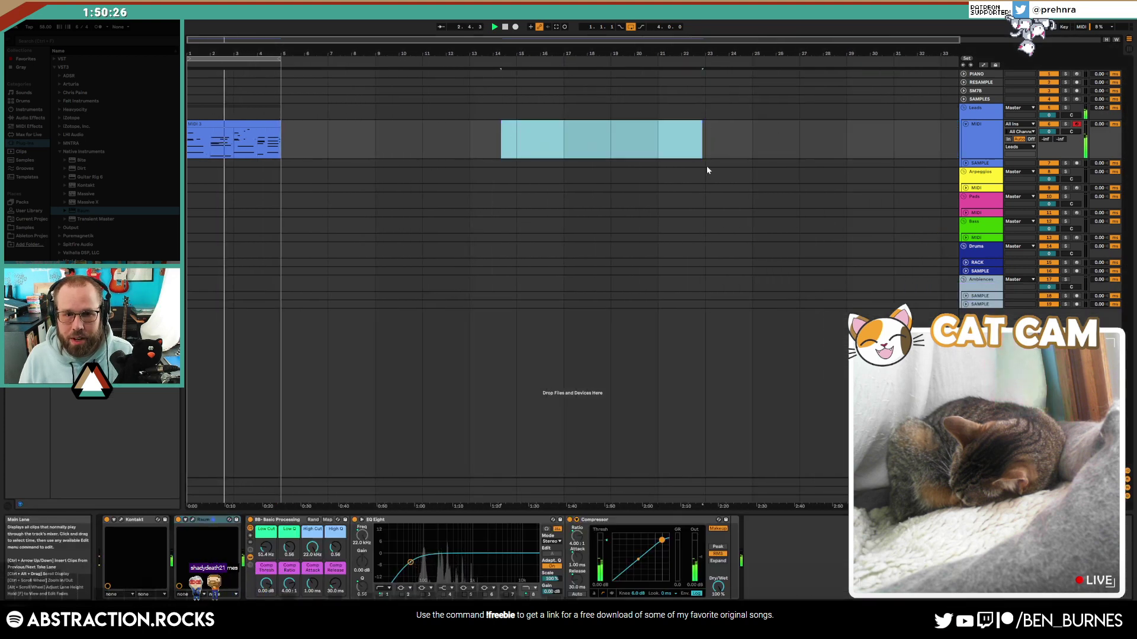
{"action": "left_click", "coordinate": [468, 138]}
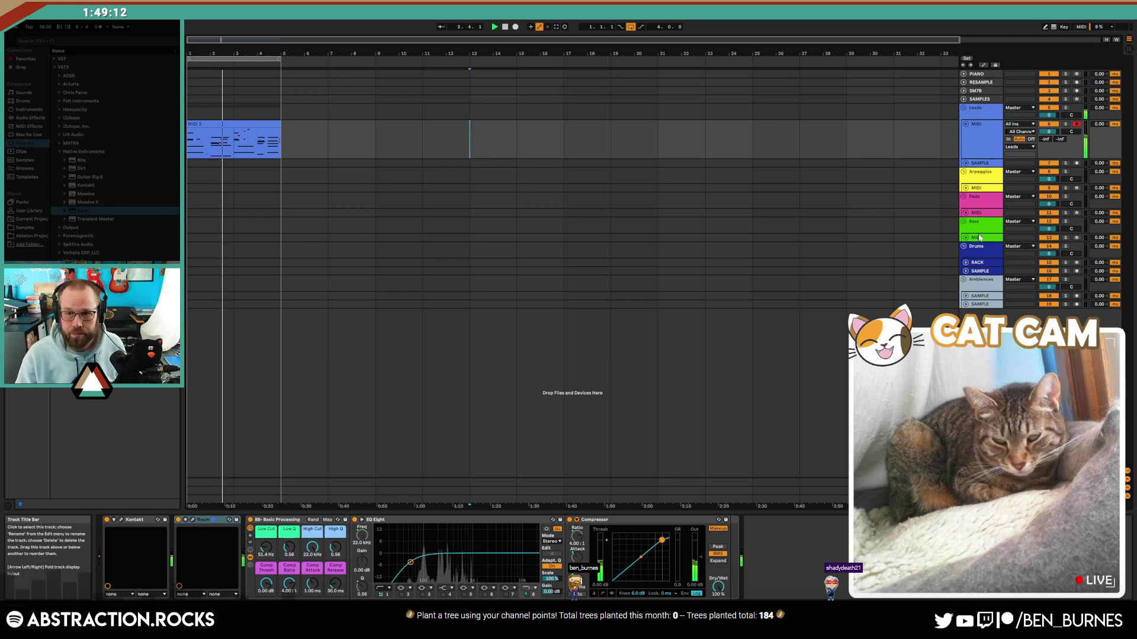
Step: Unfold the MIDI track in the Bass group, insert an audio track below it, and arm it for recording
{"action": "left_click", "coordinate": [965, 238]}
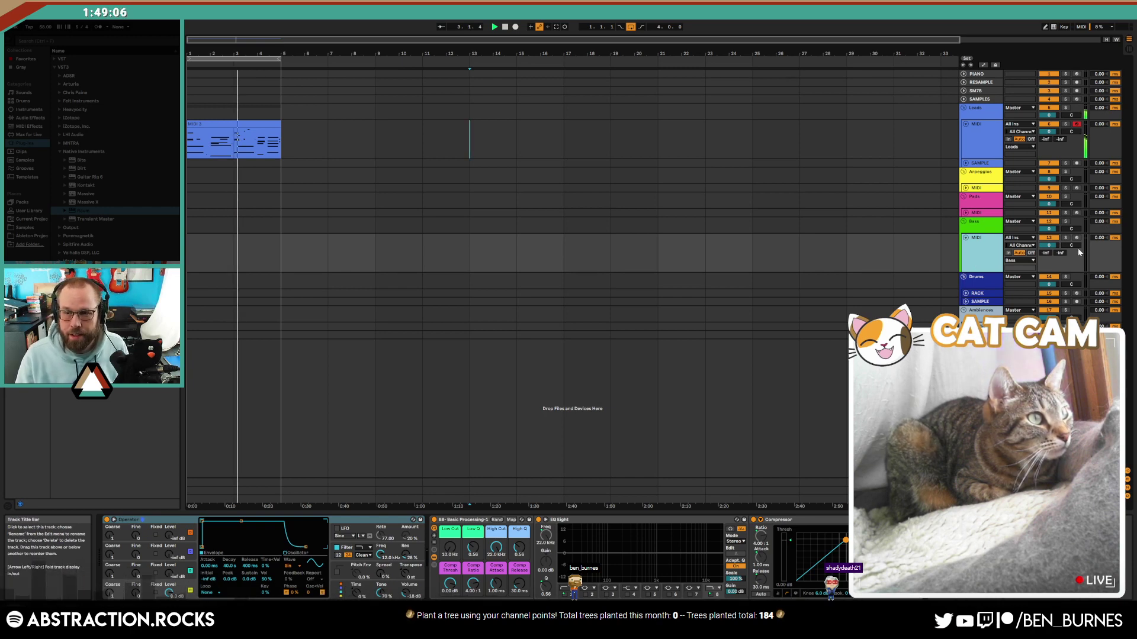
{"action": "key", "text": "ctrl+t"}
{"action": "left_click", "coordinate": [1076, 277]}
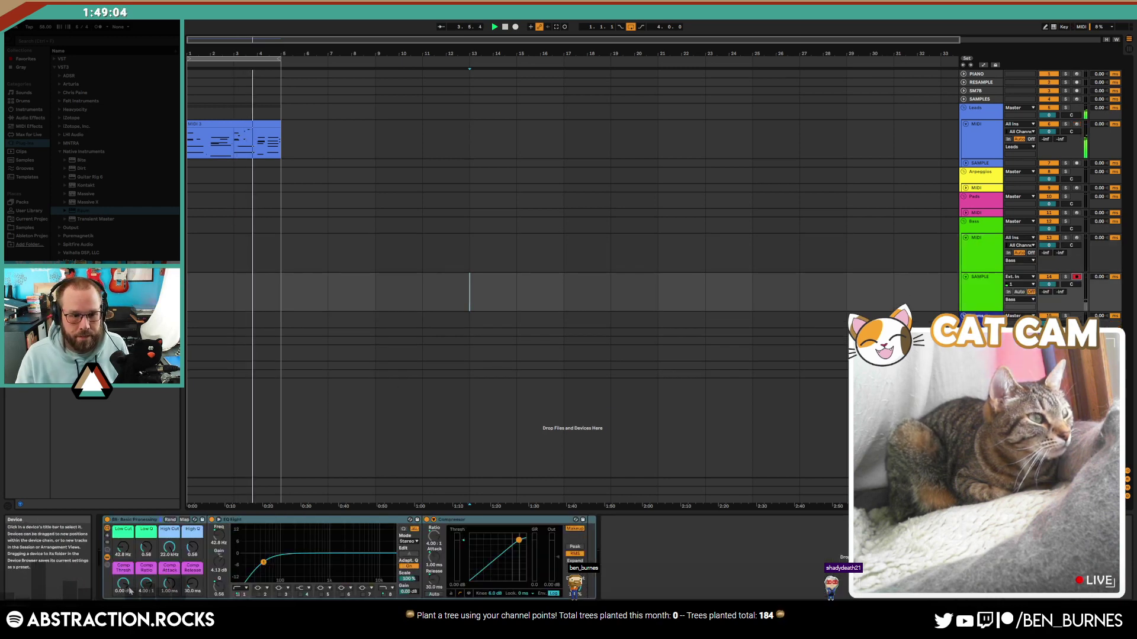
Step: Set the Comp Thresh on the bass audio track to -30.3 dB, its monitoring to Auto and its input channel to 2
{"action": "left_click_drag", "start_coordinate": [123, 583], "coordinate": [123, 601]}
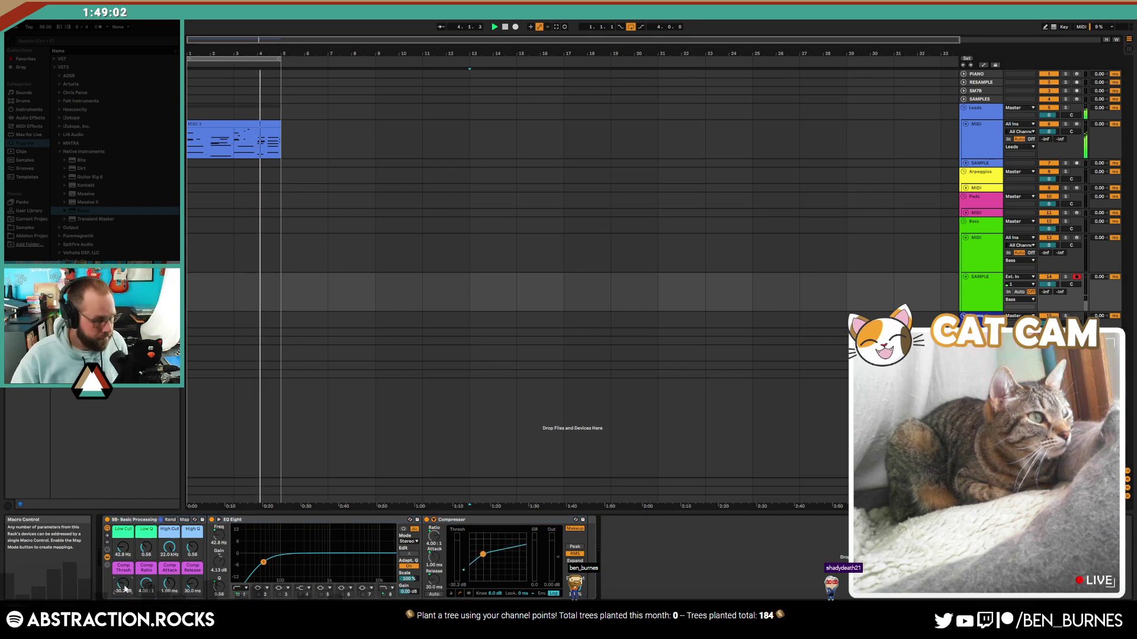
{"action": "left_click", "coordinate": [1024, 292]}
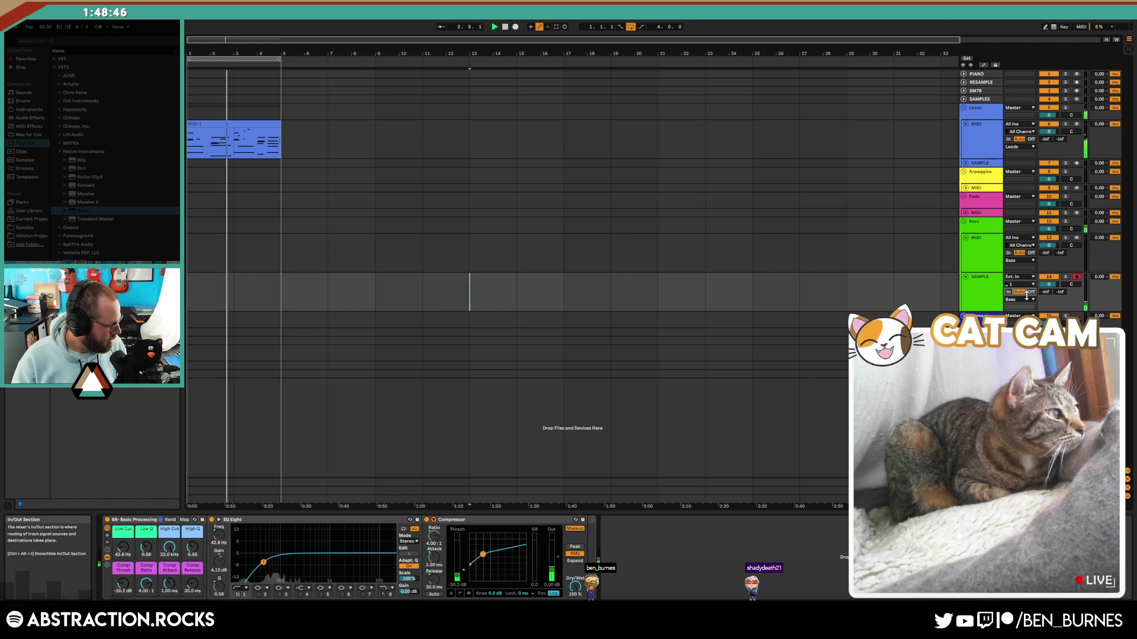
{"action": "left_click", "coordinate": [1019, 284]}
{"action": "left_click", "coordinate": [1018, 305]}
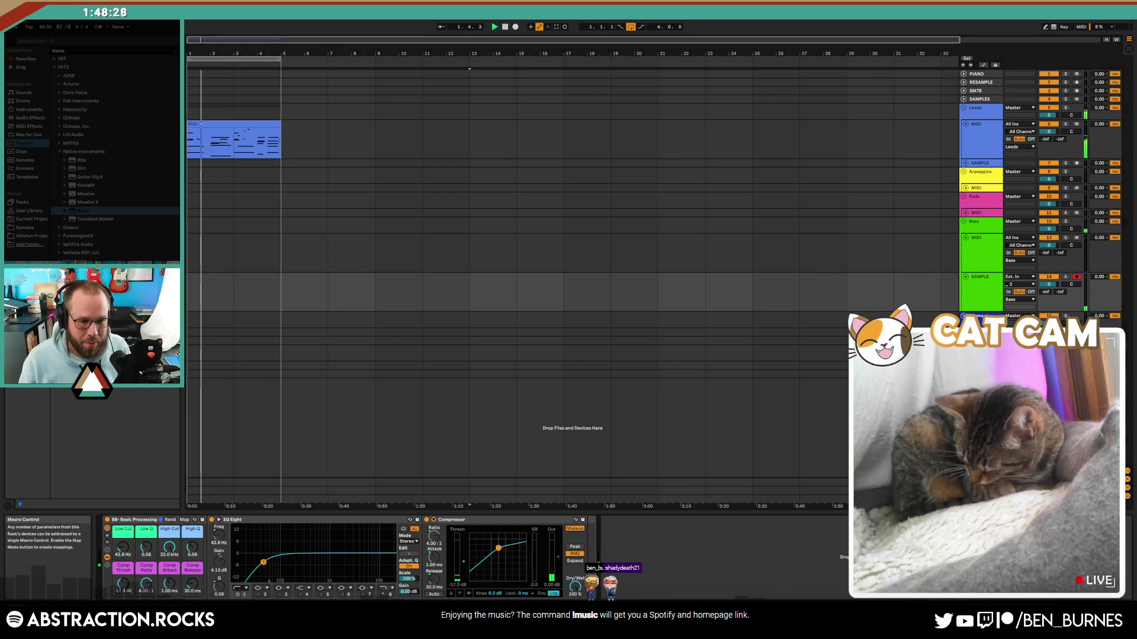
Step: Set the bass rack's Comp Thresh to -13.8 dB, High Cut to 1.53 kHz and High Q to about 1.03
{"action": "left_click_drag", "start_coordinate": [123, 583], "coordinate": [123, 577]}
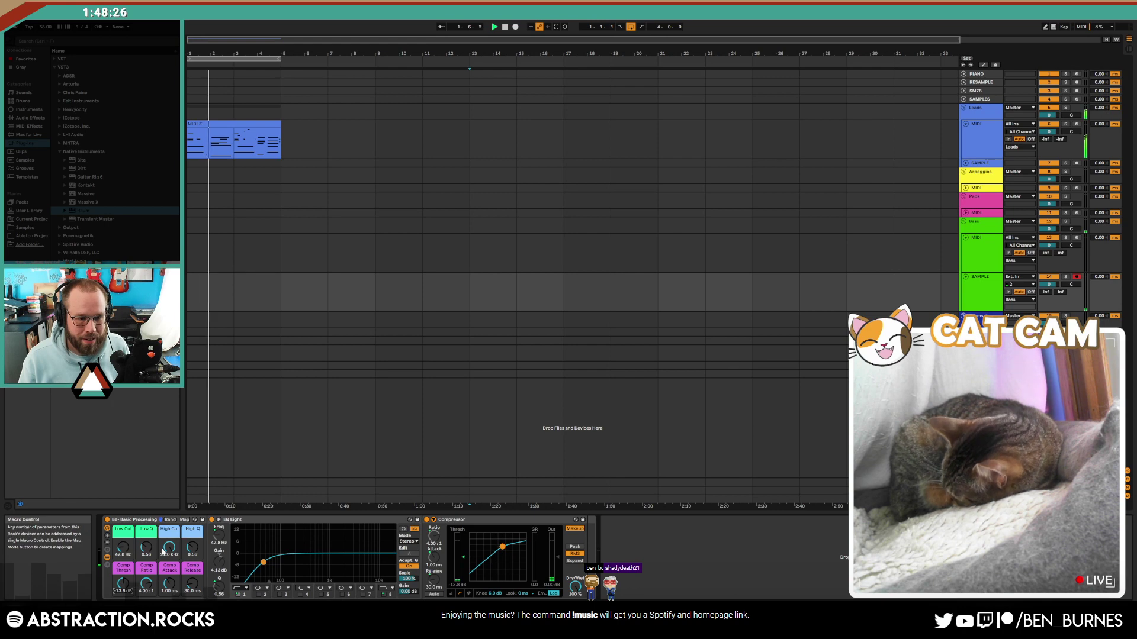
{"action": "left_click_drag", "start_coordinate": [163, 552], "coordinate": [187, 541]}
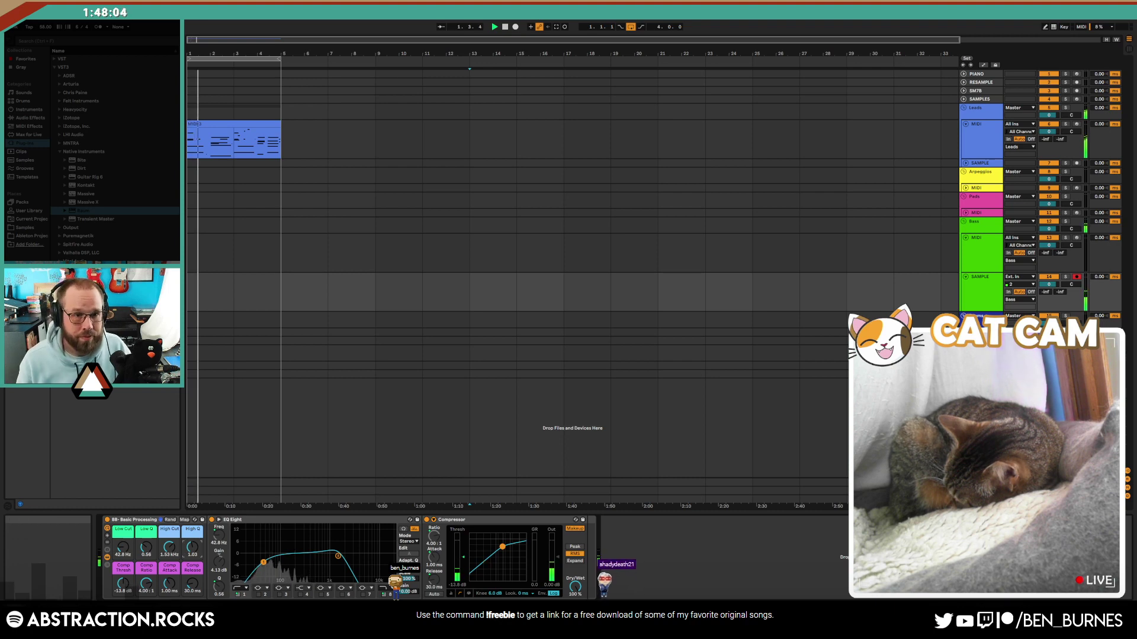
Step: Duplicate the four-bar MIDI clip on the Leads track and extend the loop to cover all eight bars
{"action": "left_click", "coordinate": [257, 126]}
{"action": "key", "text": "ctrl+d"}
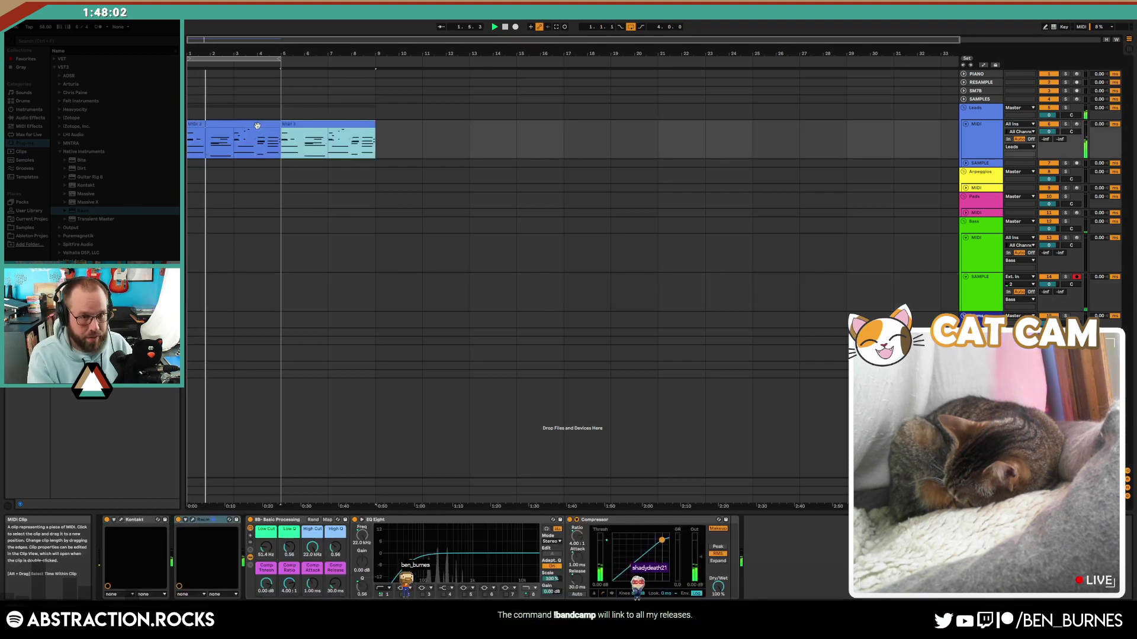
{"action": "left_click_drag", "start_coordinate": [281, 57], "coordinate": [363, 68]}
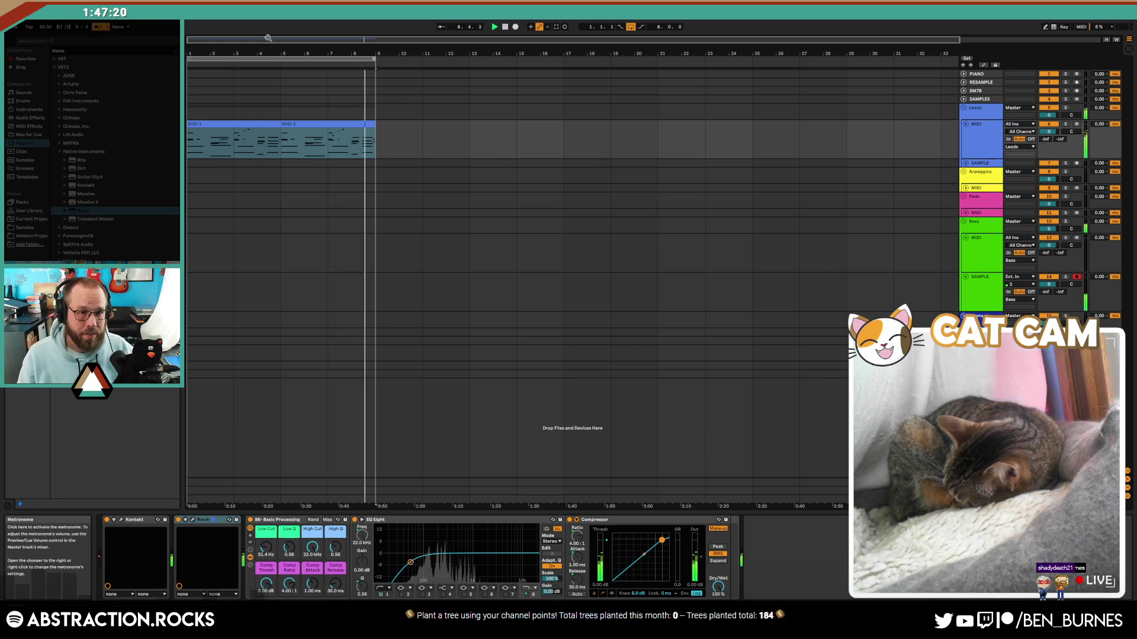
Step: Record a bass take over the eight-bar loop and play it back
{"action": "left_click", "coordinate": [516, 27]}
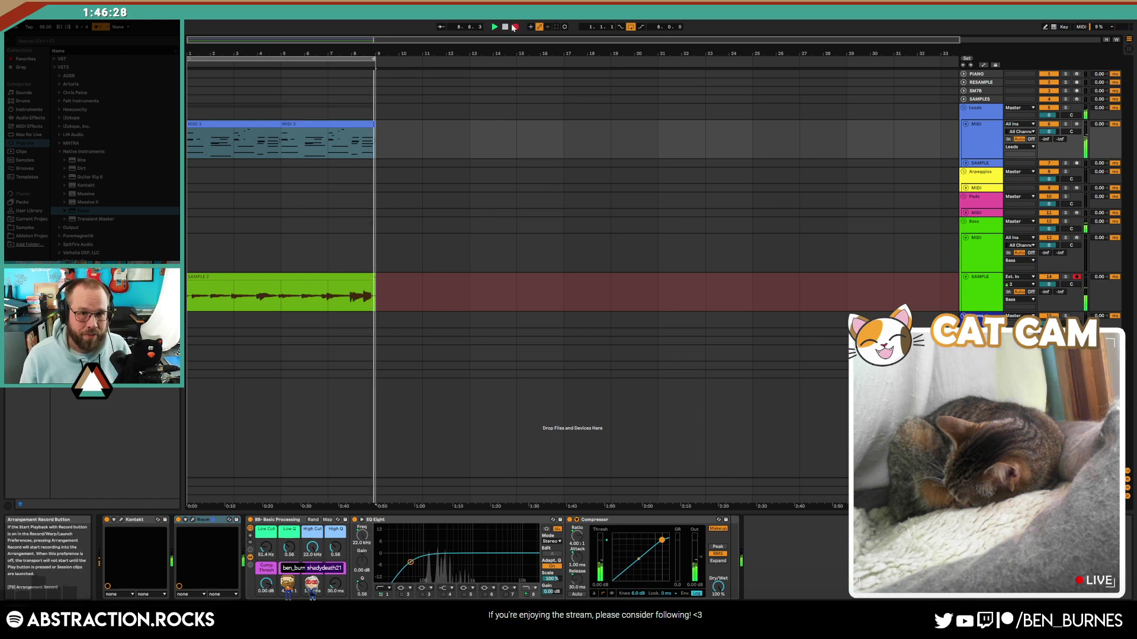
{"action": "key", "text": "space"}
{"action": "key", "text": "space"}
{"action": "left_click", "coordinate": [281, 296]}
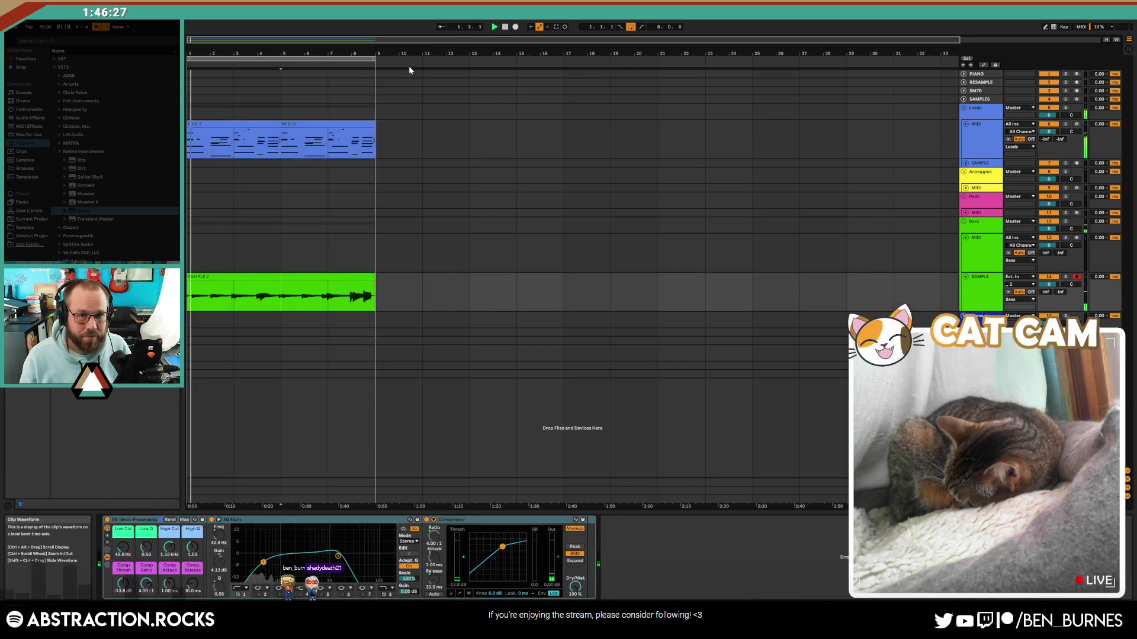
{"action": "left_click", "coordinate": [494, 27]}
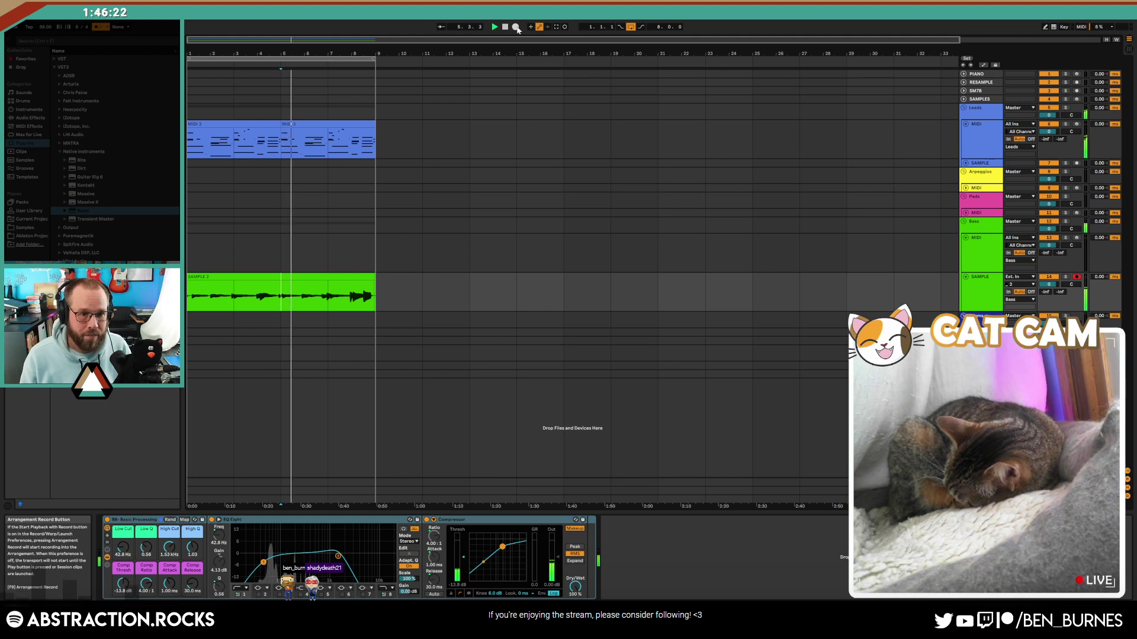
Step: Try punching in replacement bass passages between bars 5 and 8 of the take, and stop playback
{"action": "left_click", "coordinate": [516, 27]}
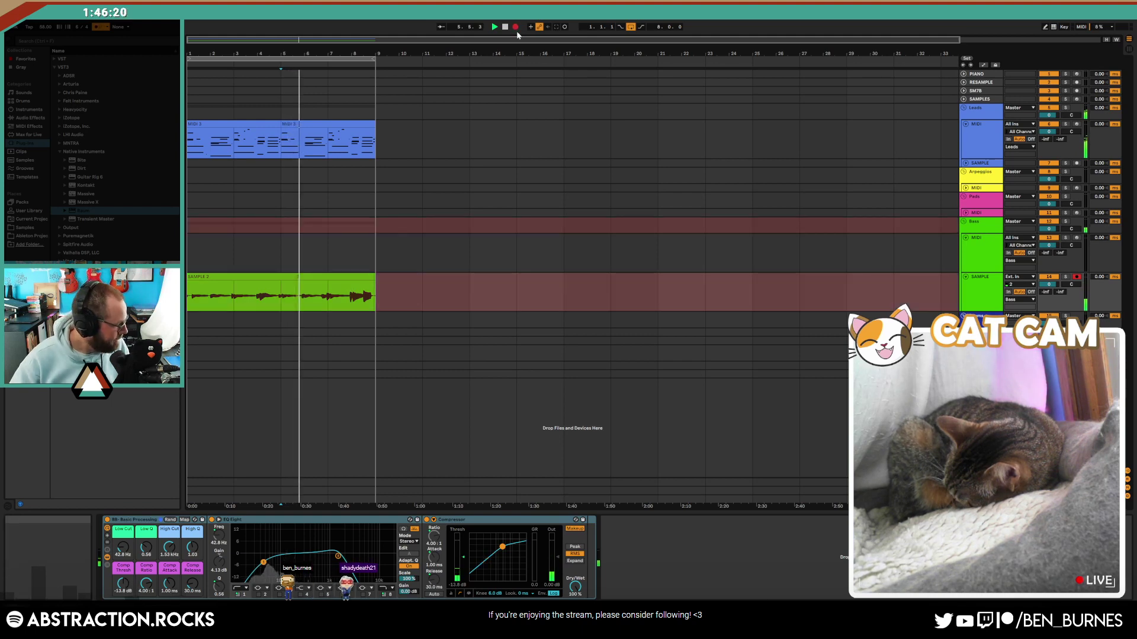
{"action": "left_click", "coordinate": [516, 27]}
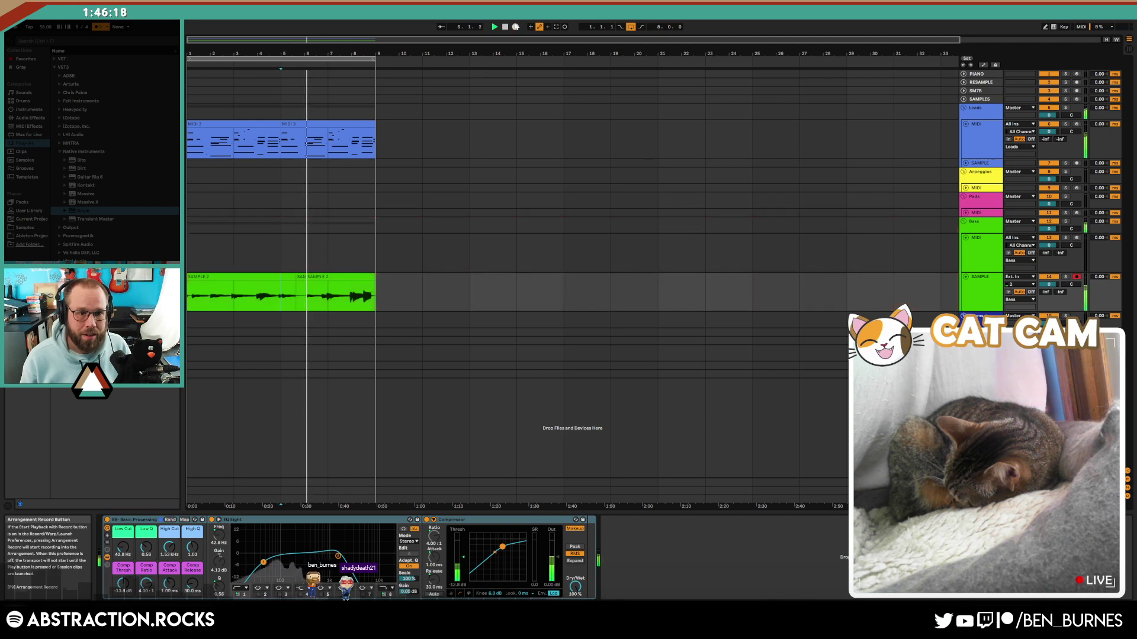
{"action": "left_click", "coordinate": [515, 27]}
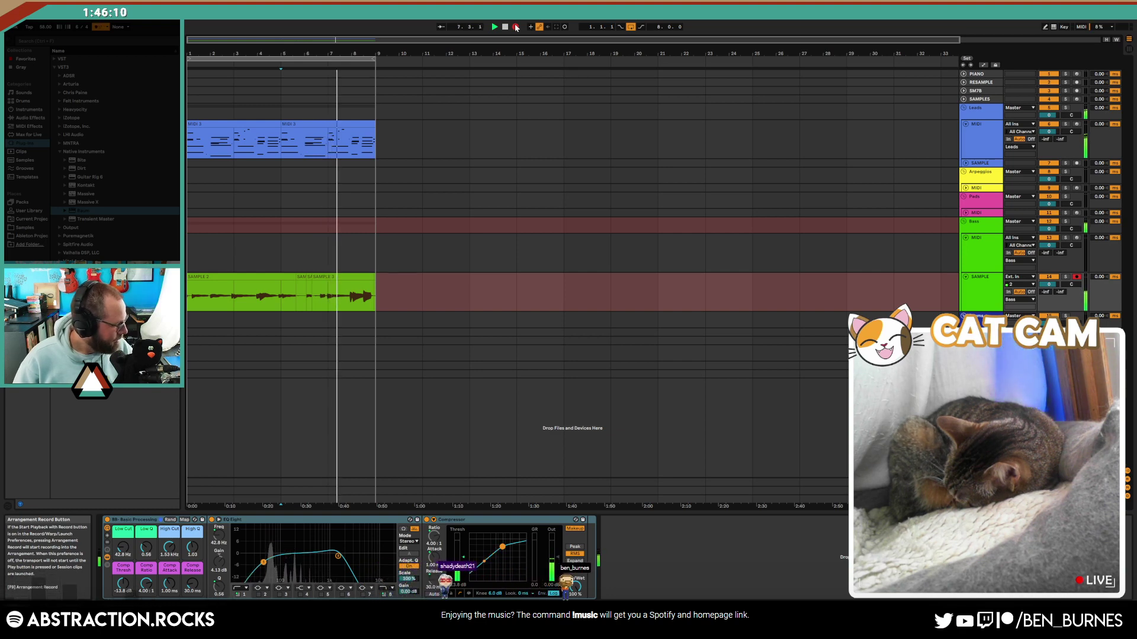
{"action": "left_click", "coordinate": [516, 27]}
{"action": "key", "text": "space"}
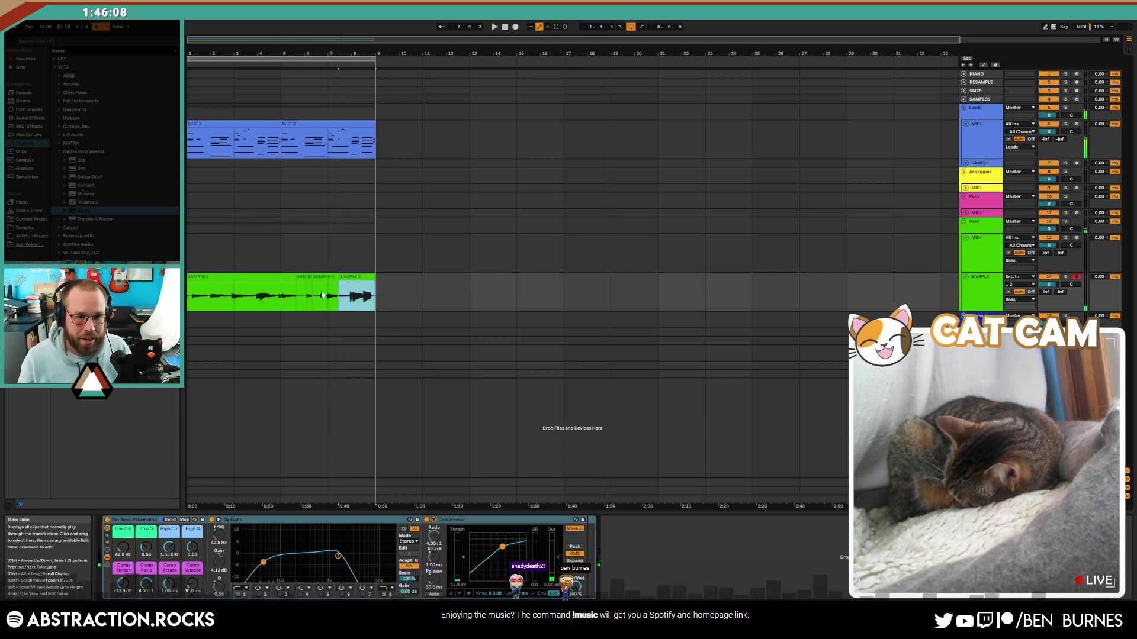
Step: Delete all bass recordings from the eight-bar loop and raise the bass audio track's first send to about -13 dB
{"action": "left_click_drag", "start_coordinate": [374, 296], "coordinate": [188, 296]}
{"action": "key", "text": "Delete"}
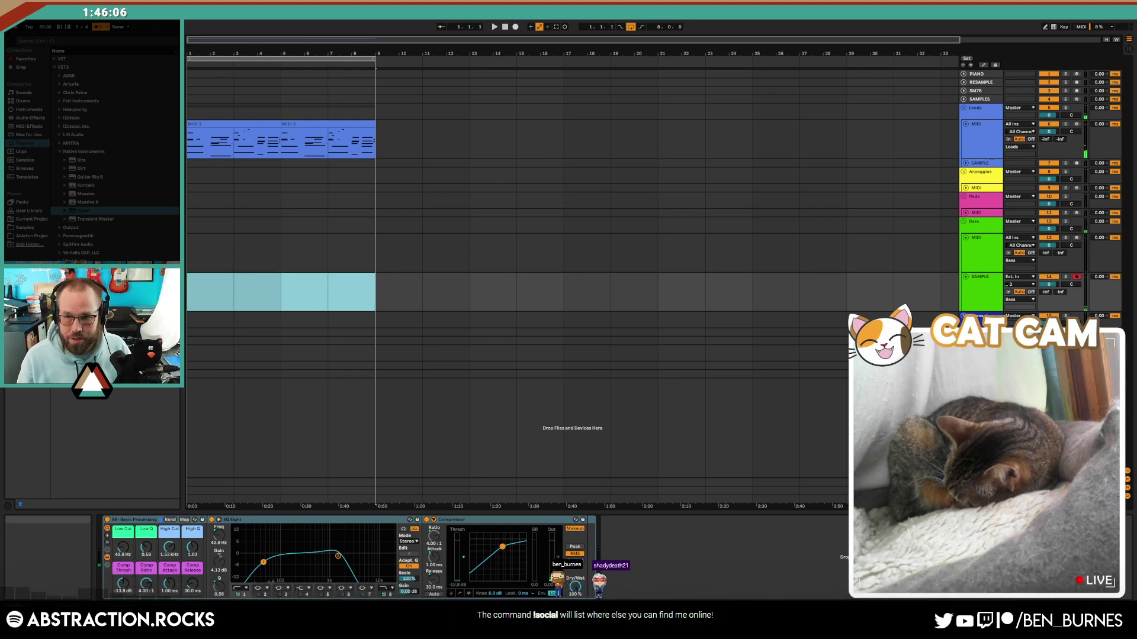
{"action": "left_click_drag", "start_coordinate": [1045, 292], "coordinate": [1045, 261]}
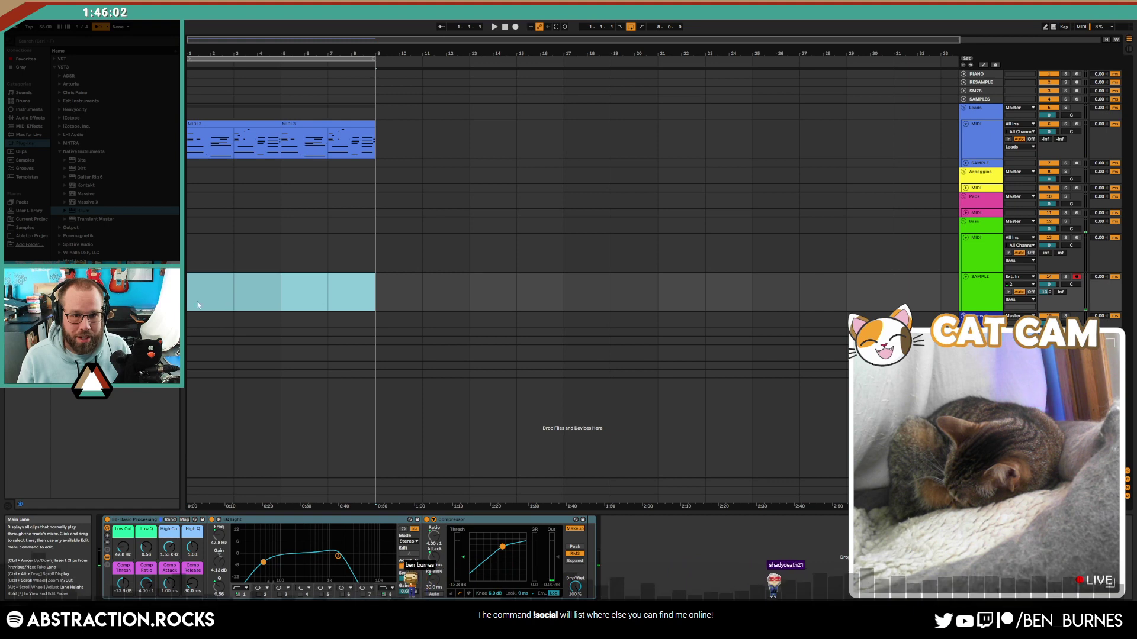
{"action": "left_click", "coordinate": [355, 284]}
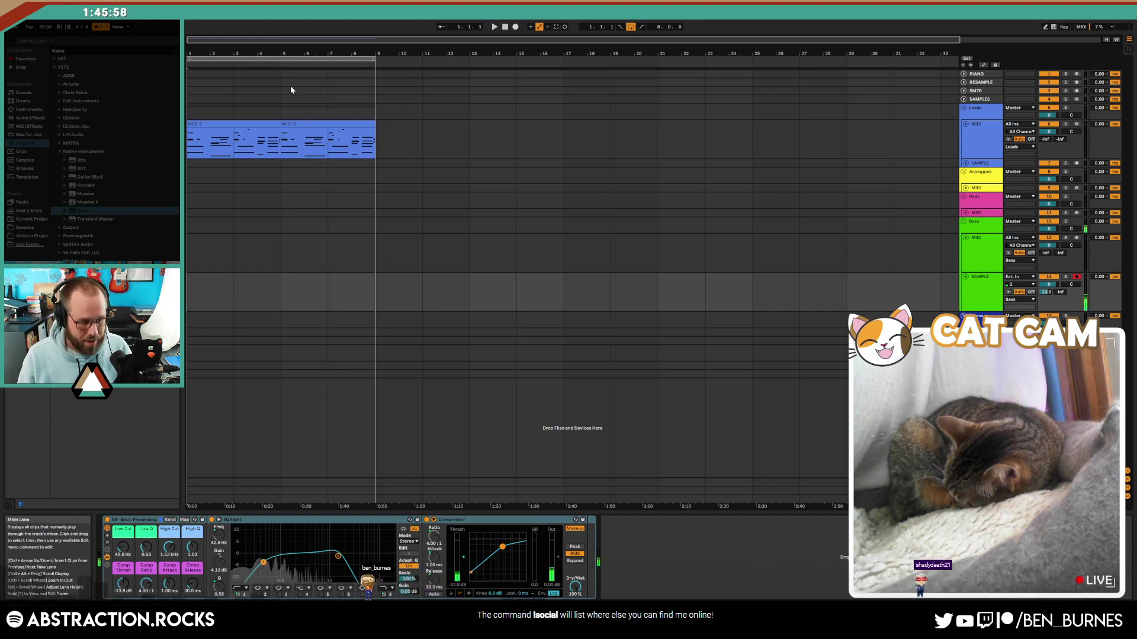
Step: Try recording another bass take over the loop, stop partway and delete the recorded clips
{"action": "left_click", "coordinate": [515, 27]}
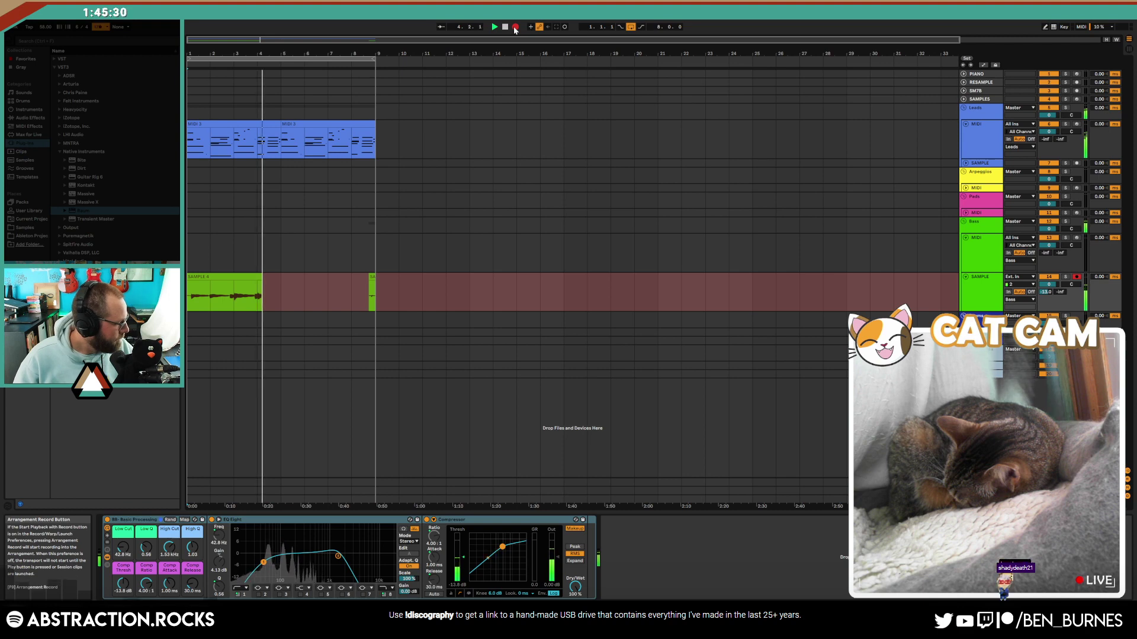
{"action": "left_click", "coordinate": [514, 28]}
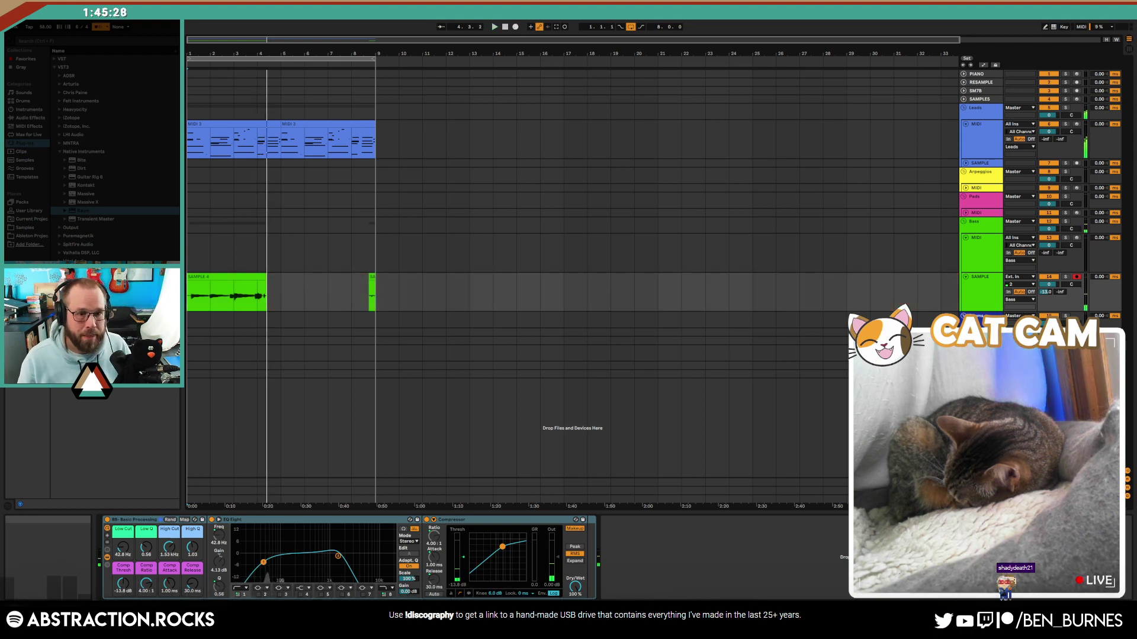
{"action": "left_click_drag", "start_coordinate": [396, 296], "coordinate": [176, 293]}
{"action": "key", "text": "Delete"}
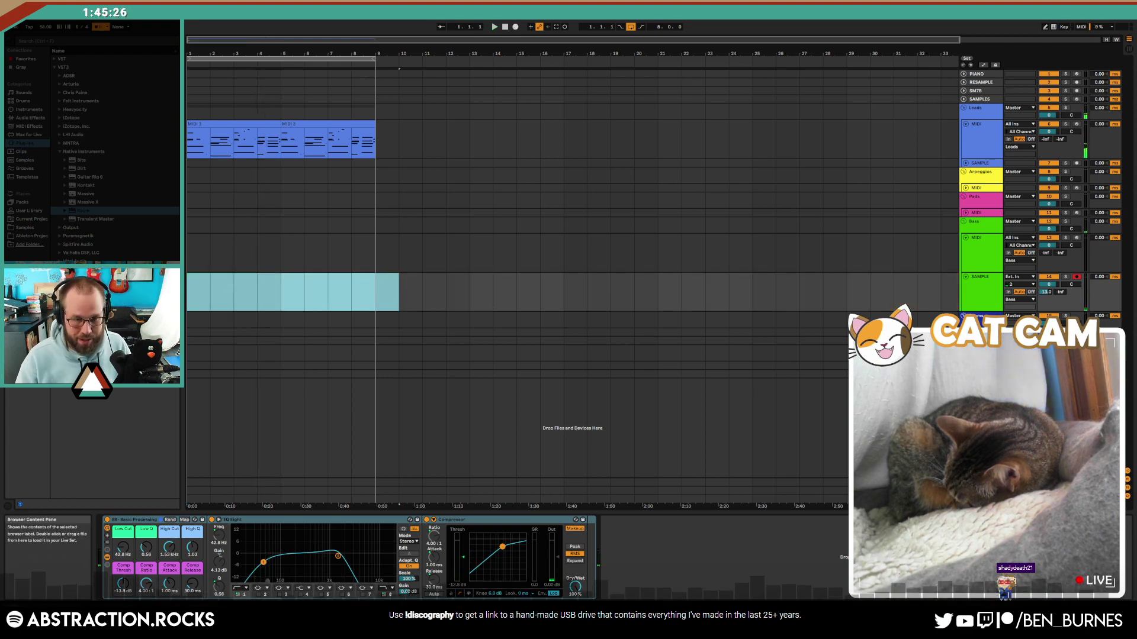
{"action": "left_click", "coordinate": [354, 294]}
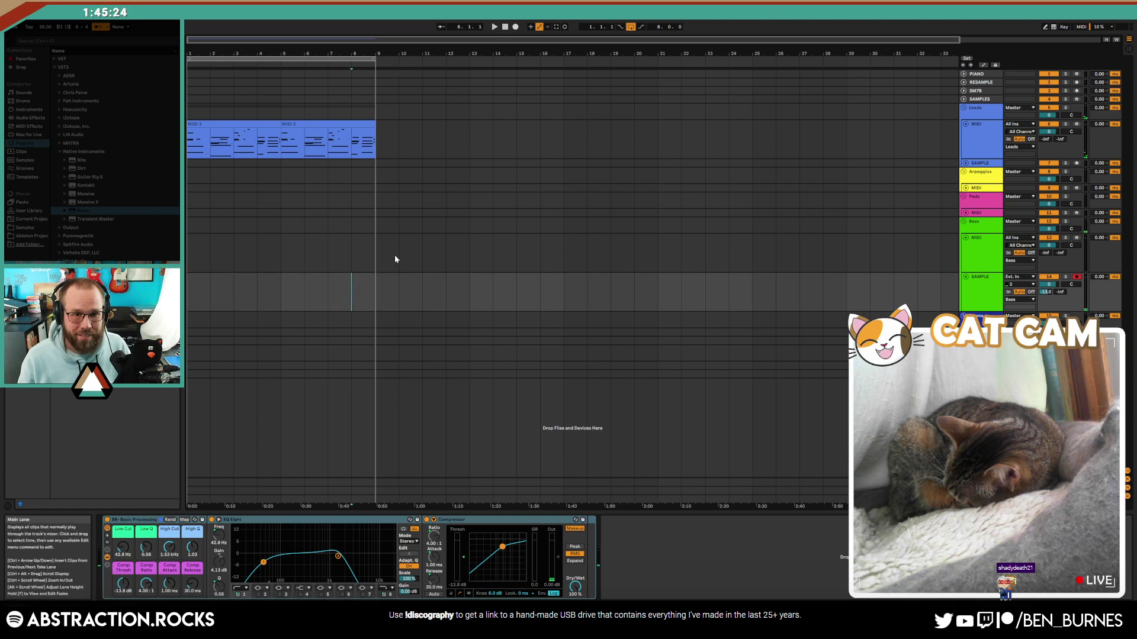
Step: Record a new bass take across the eight-bar loop on the armed audio track, and select the clip for playback
{"action": "left_click", "coordinate": [362, 66]}
{"action": "left_click", "coordinate": [515, 27]}
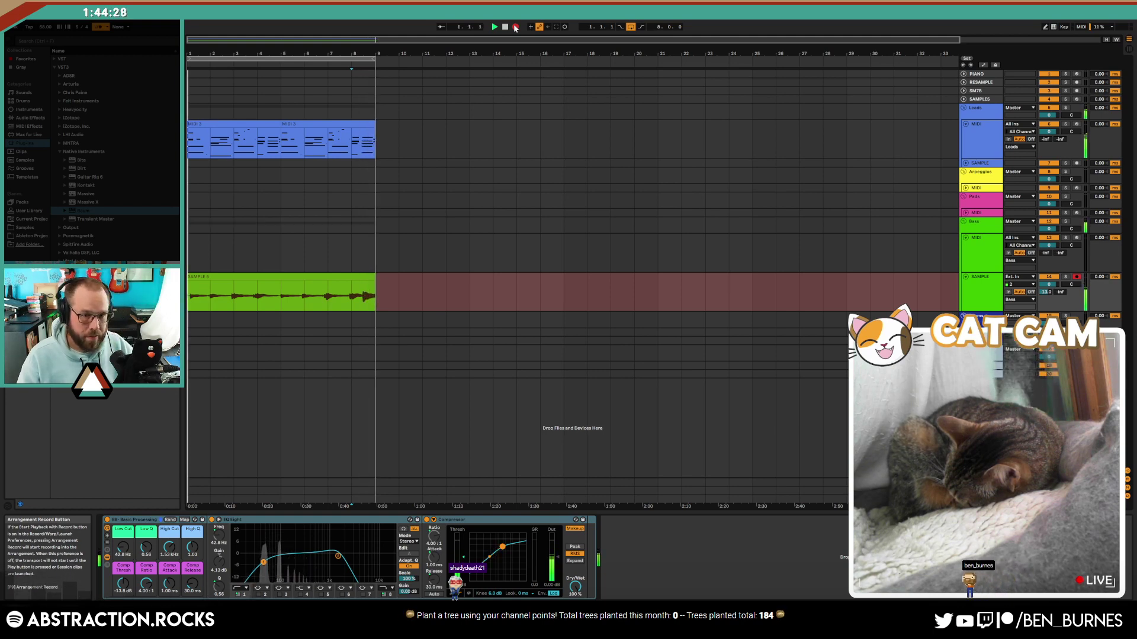
{"action": "left_click", "coordinate": [515, 27]}
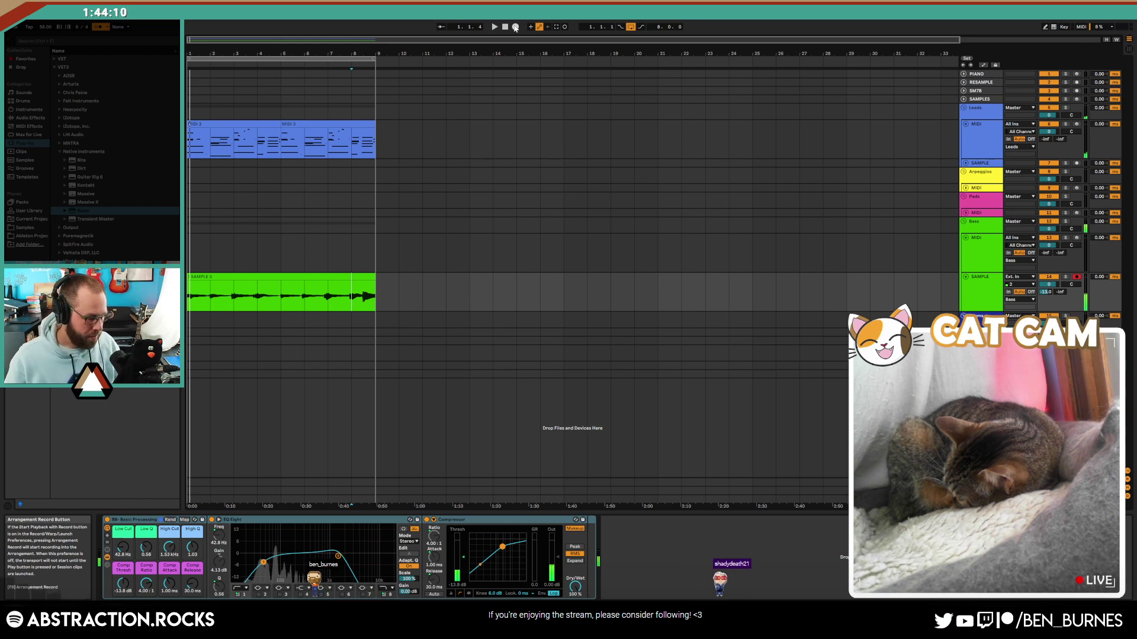
{"action": "left_click", "coordinate": [198, 278]}
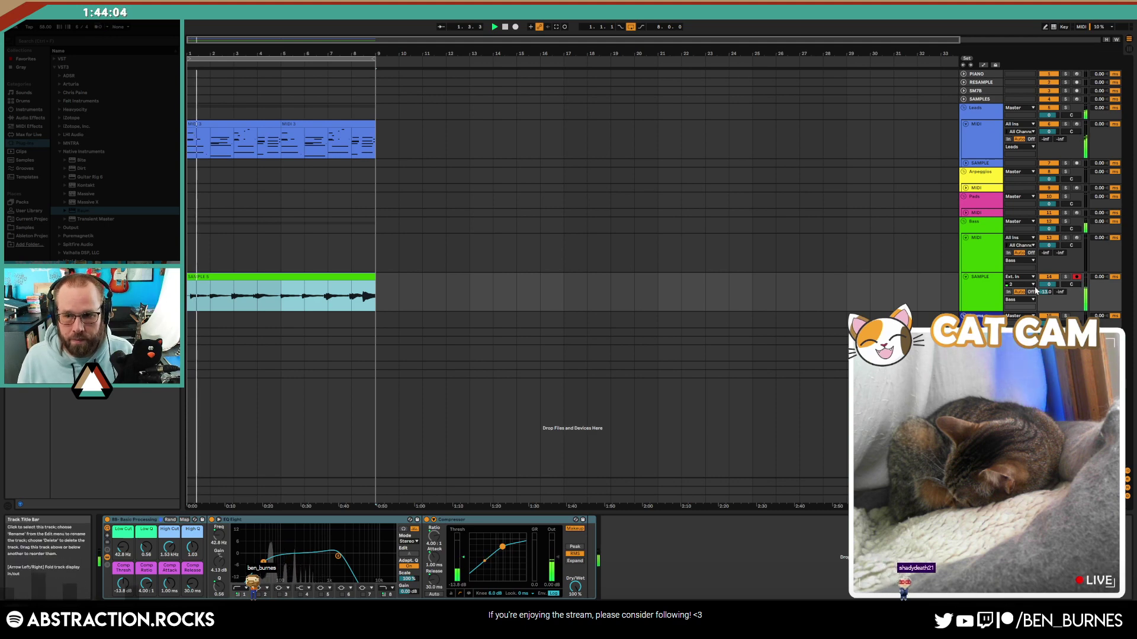
Step: Switch the bass audio track's monitoring to Off, raise its first send, and set the rack's High Cut to 4.84 kHz
{"action": "left_click_drag", "start_coordinate": [1045, 291], "coordinate": [1045, 290]}
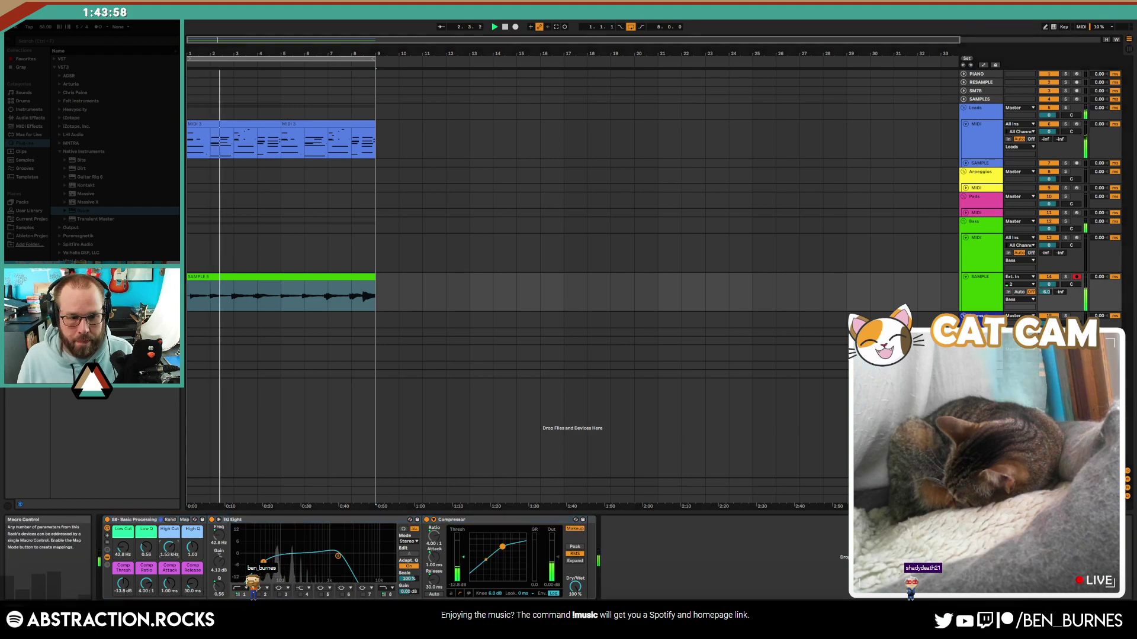
{"action": "left_click_drag", "start_coordinate": [172, 548], "coordinate": [171, 541]}
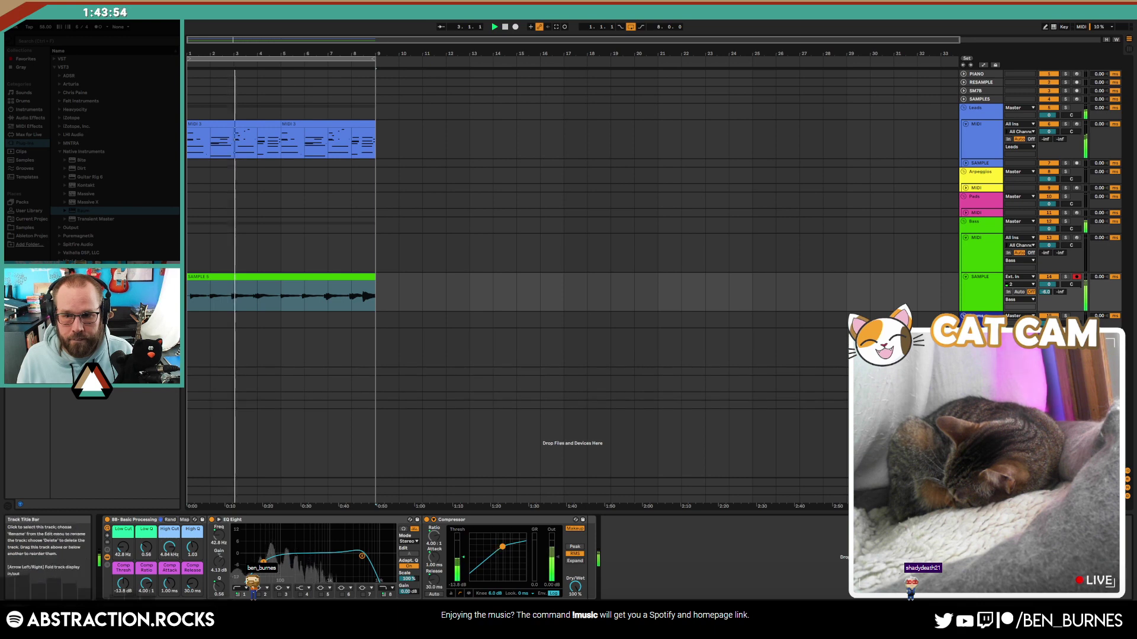
{"action": "left_click_drag", "start_coordinate": [1050, 293], "coordinate": [1049, 297]}
Step: Insert the Raum reverb before the processing rack on the bass audio track and lower its Mix during playback
{"action": "left_click", "coordinate": [983, 298]}
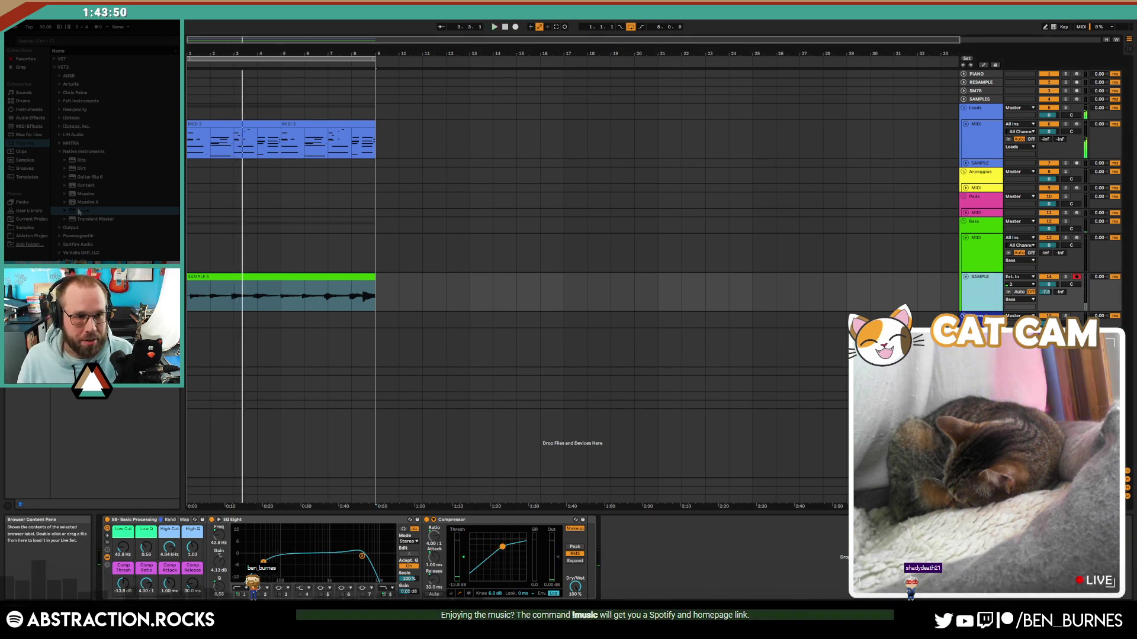
{"action": "left_click_drag", "start_coordinate": [79, 212], "coordinate": [101, 560]}
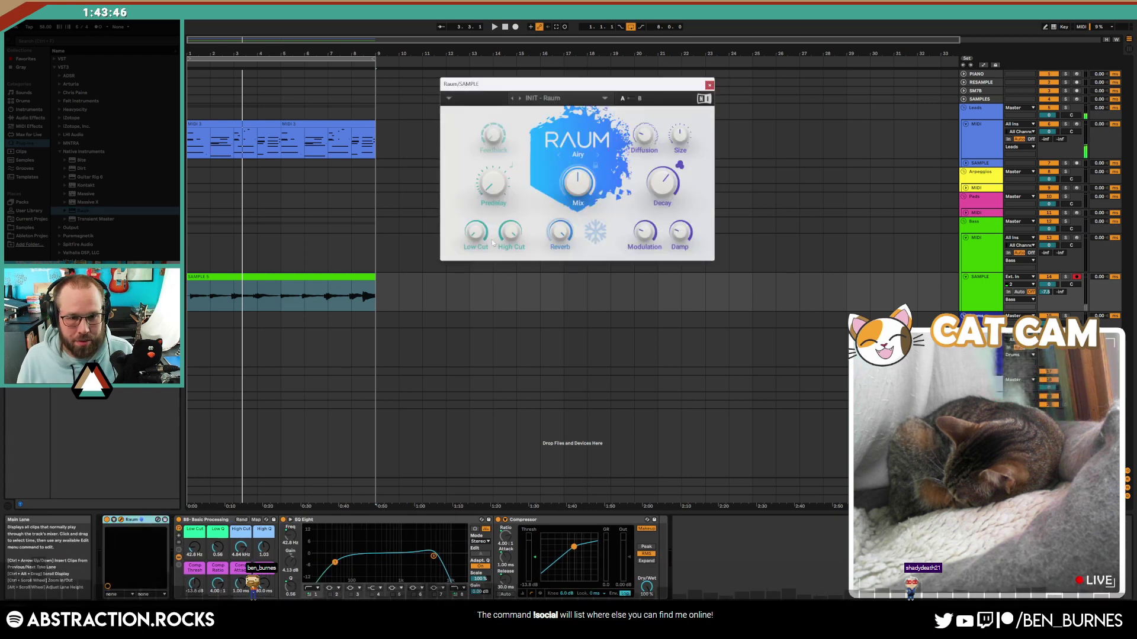
{"action": "left_click_drag", "start_coordinate": [483, 243], "coordinate": [482, 229]}
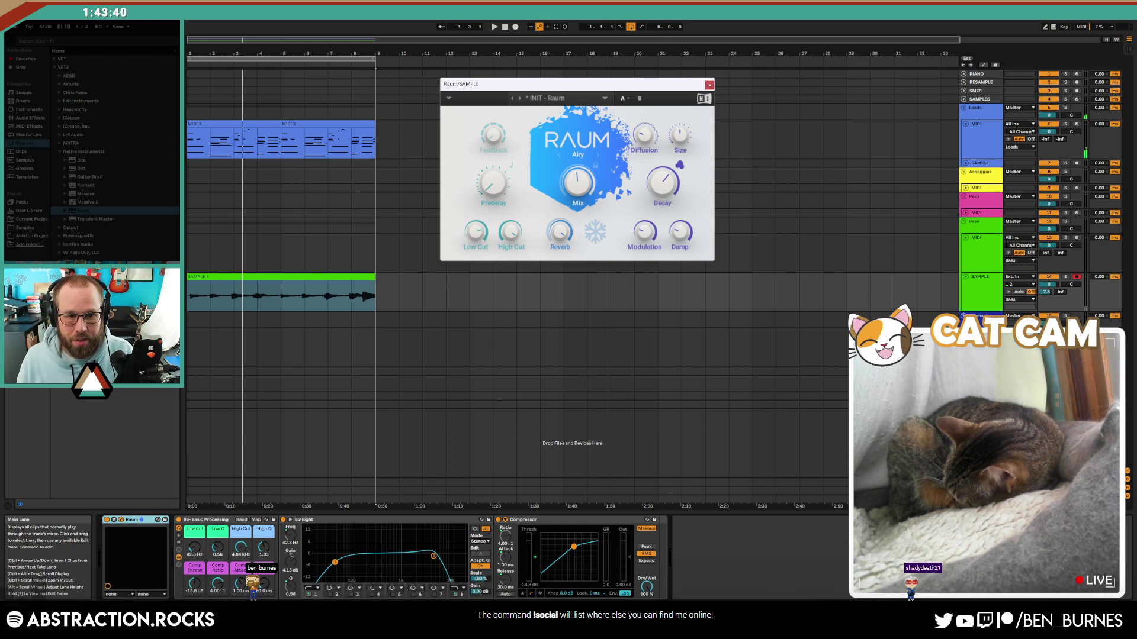
{"action": "left_click", "coordinate": [186, 292]}
{"action": "key", "text": "space"}
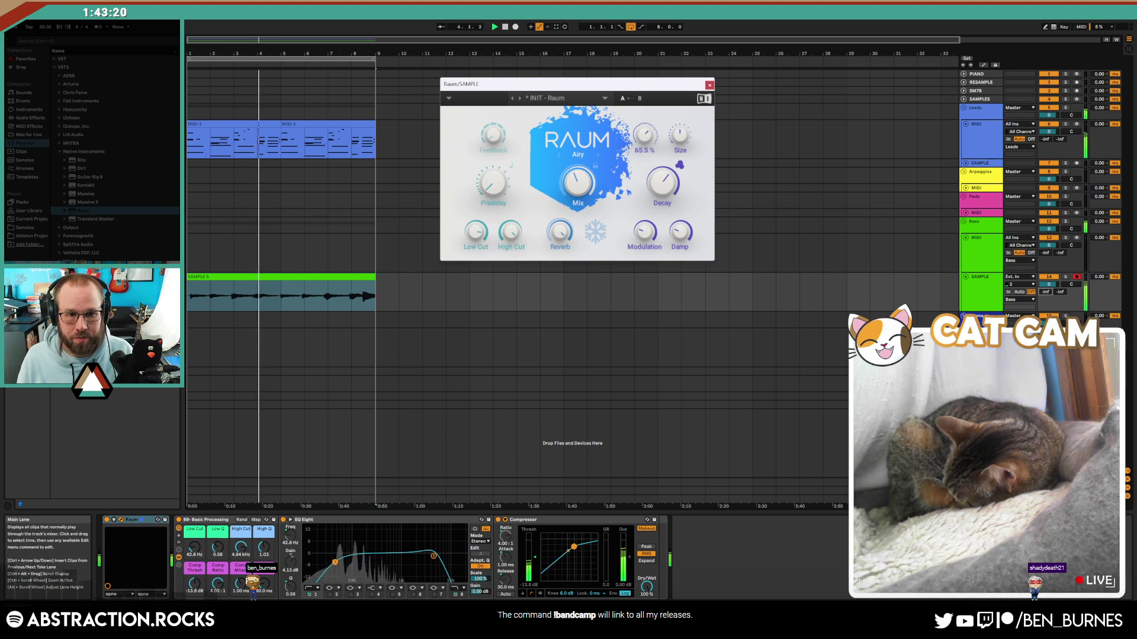
Step: Check the device chains of the drum tracks and return to the recorded bass clip
{"action": "left_click", "coordinate": [970, 152]}
{"action": "left_click", "coordinate": [977, 350]}
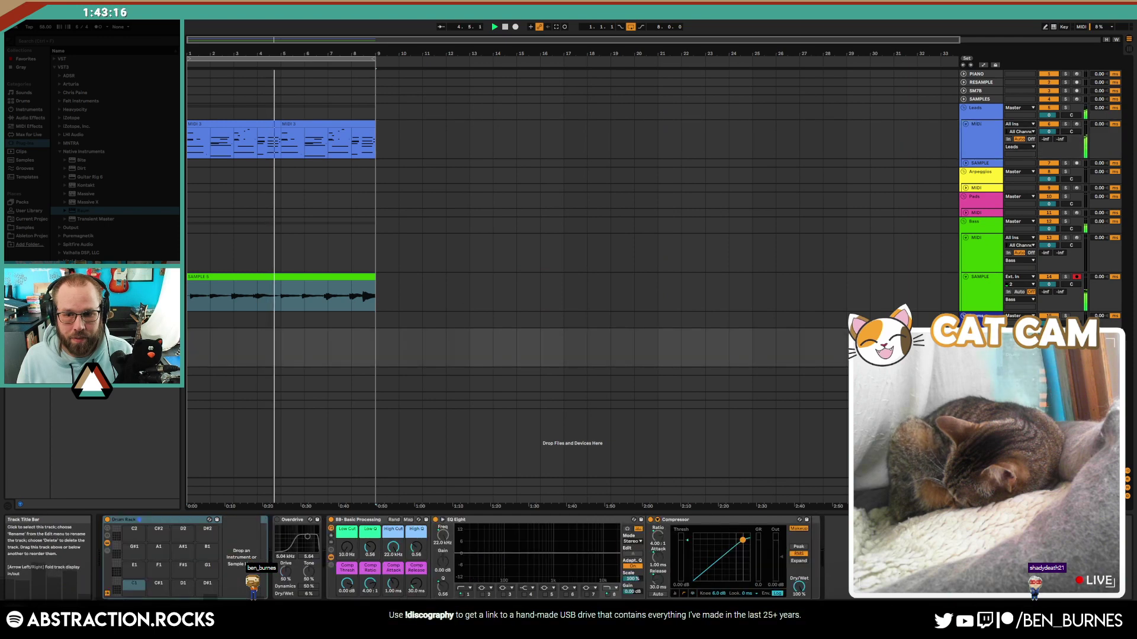
{"action": "left_click", "coordinate": [977, 396]}
{"action": "left_click", "coordinate": [70, 43]}
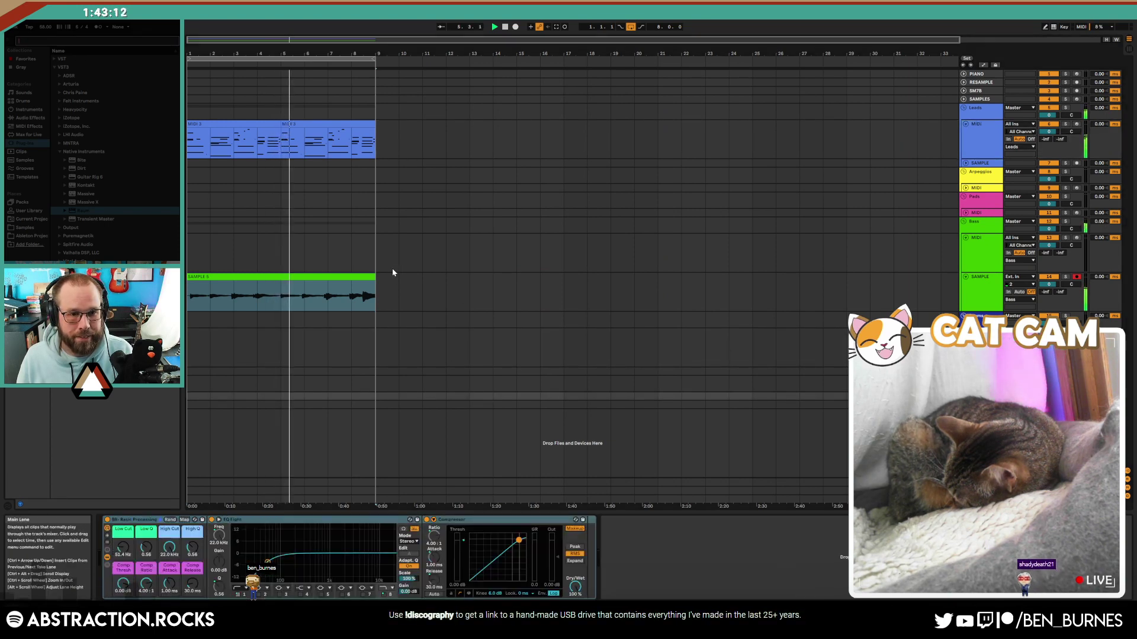
{"action": "left_click", "coordinate": [371, 285]}
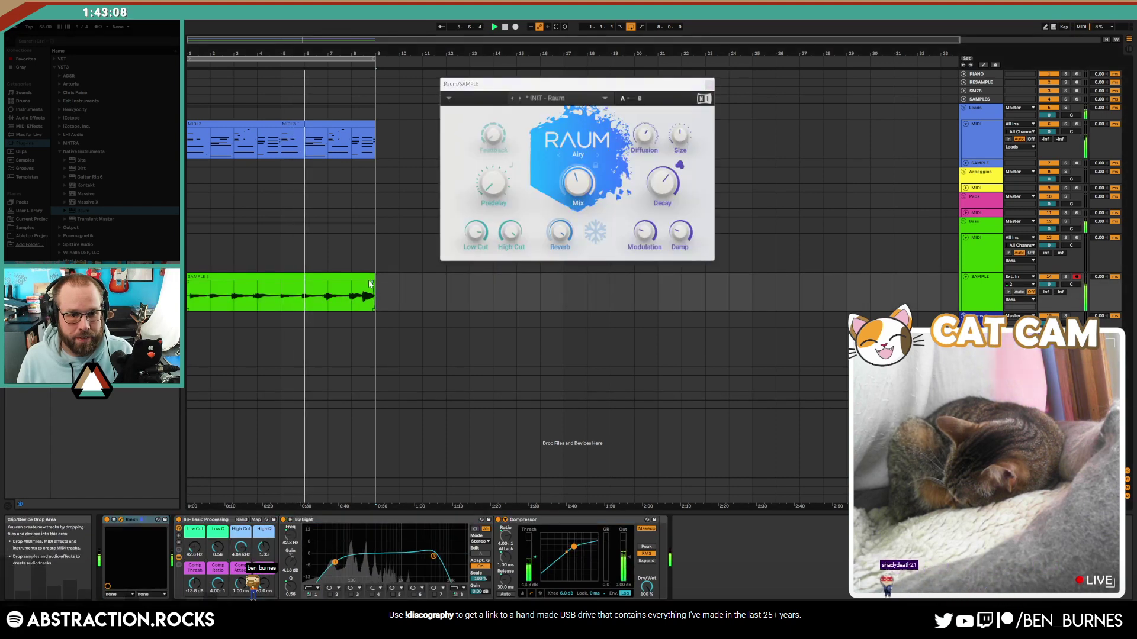
{"action": "left_click", "coordinate": [368, 280]}
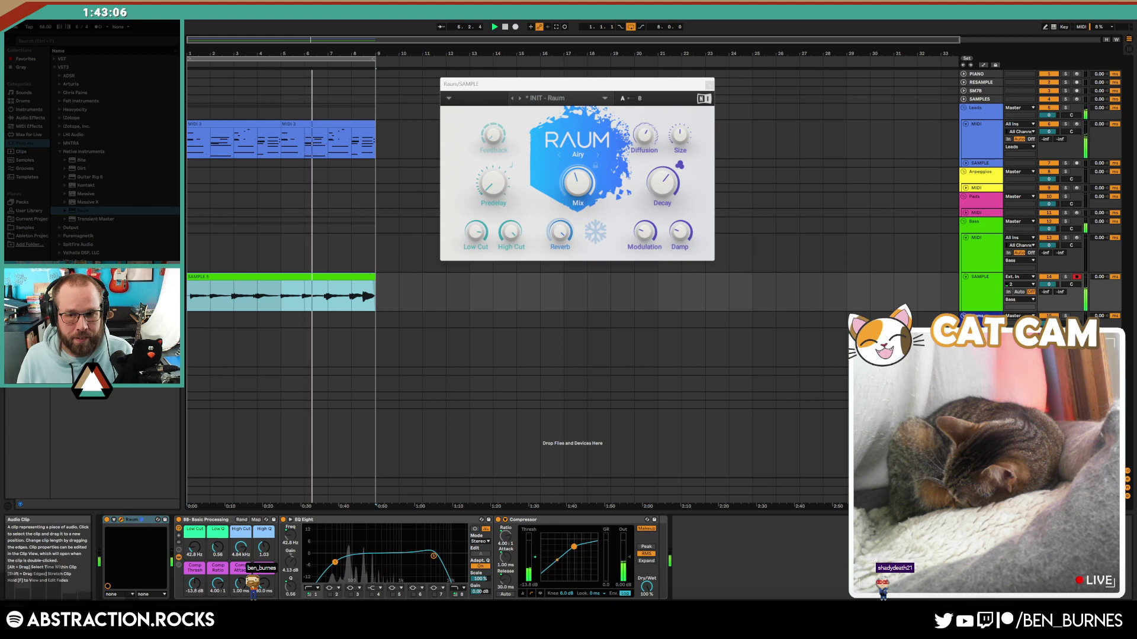
Step: Select and unfold the track directly below the Drum Rack track
{"action": "left_click", "coordinate": [980, 332]}
{"action": "left_click", "coordinate": [980, 371]}
{"action": "left_click", "coordinate": [966, 371]}
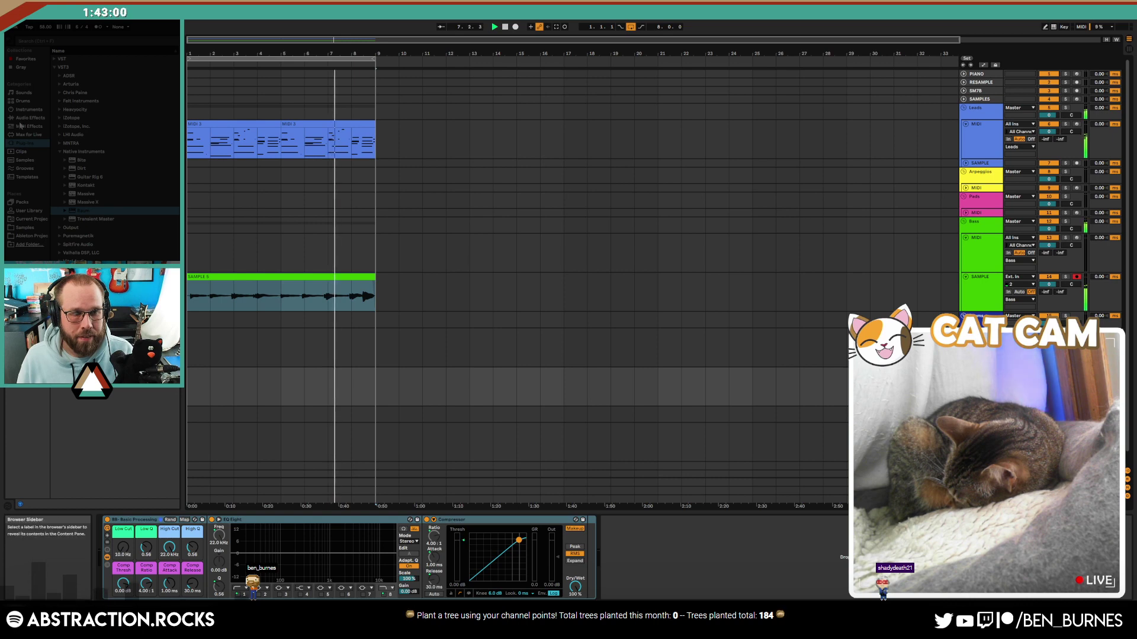
Step: Move the short G3 note in the second electric piano MIDI clip slightly later in time
{"action": "double_click", "coordinate": [331, 122]}
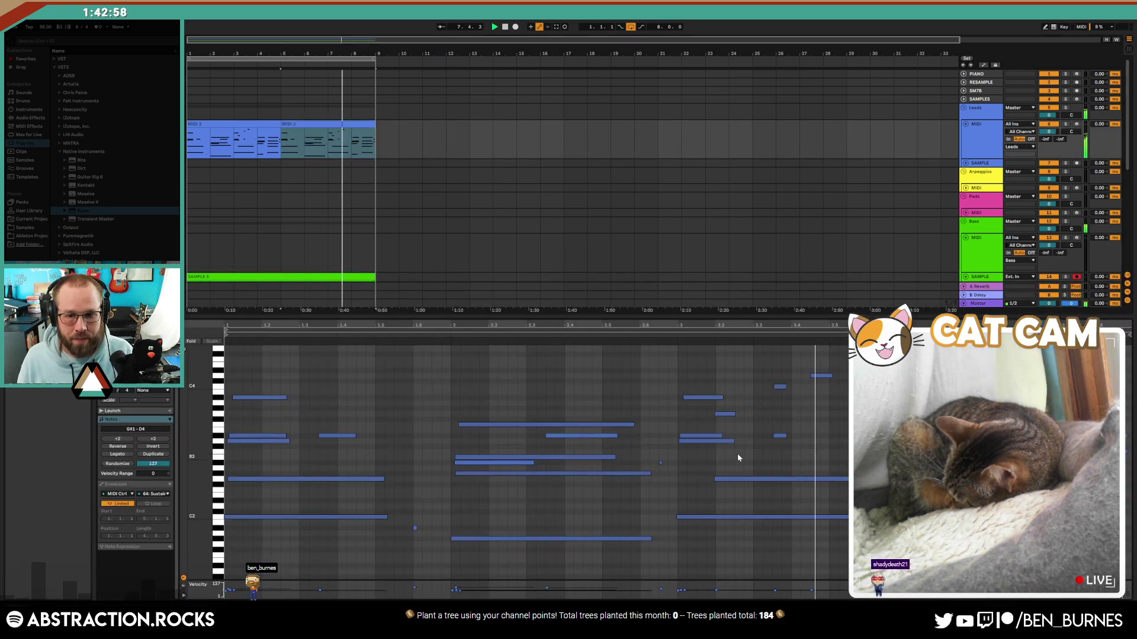
{"action": "left_click", "coordinate": [737, 454]}
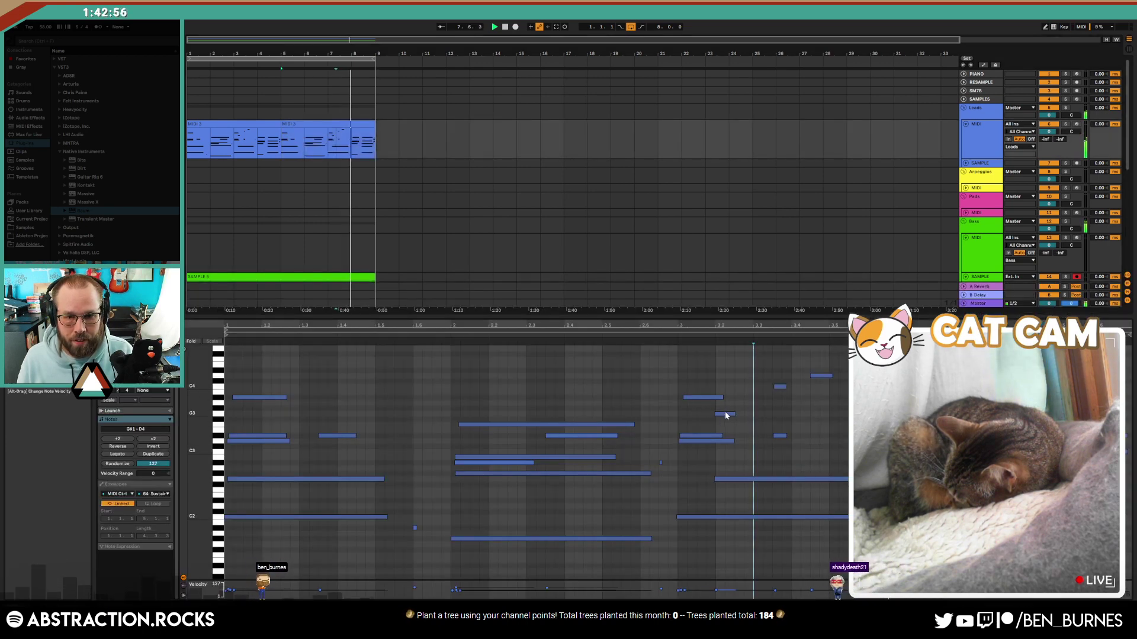
{"action": "left_click_drag", "start_coordinate": [724, 413], "coordinate": [743, 417]}
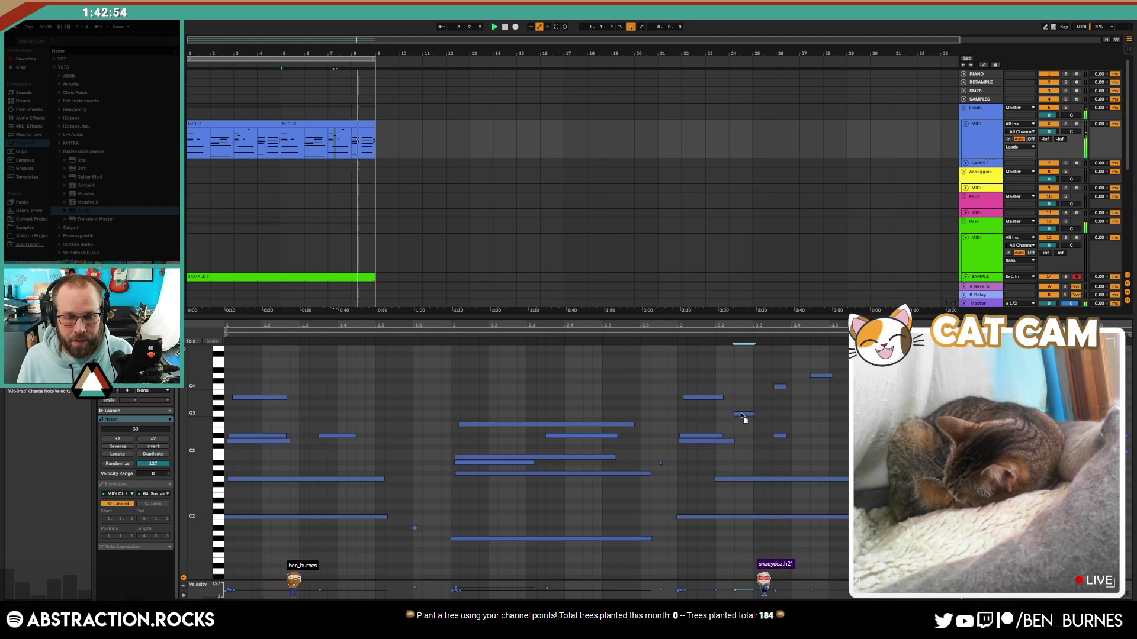
{"action": "key", "text": "shift+Tab"}
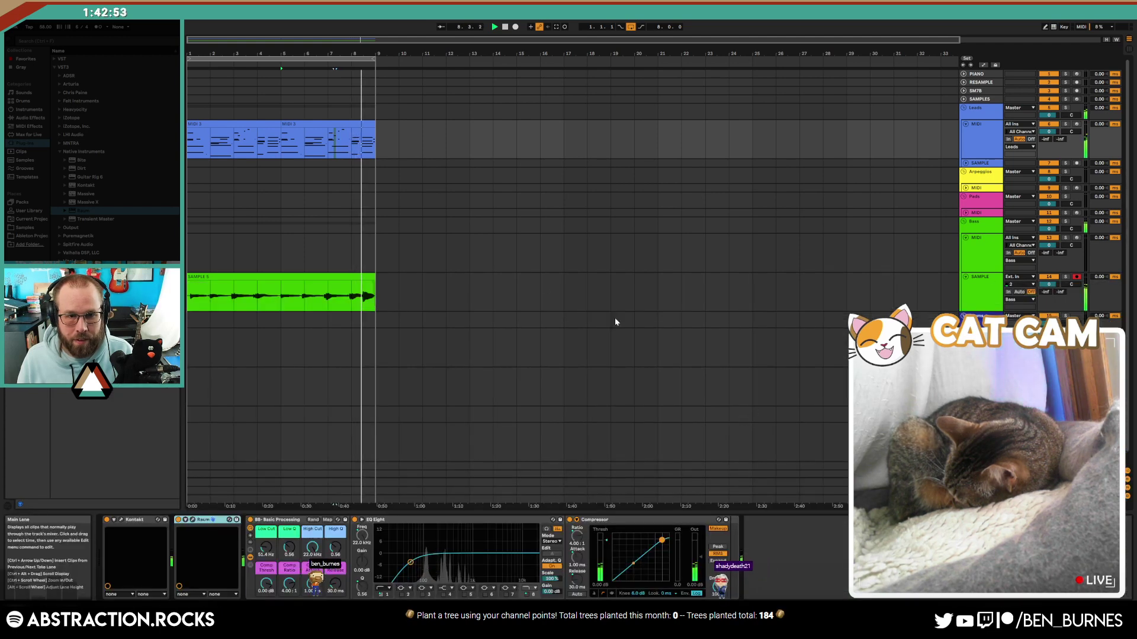
Step: Consolidate the two electric piano MIDI clips into one clip and stop playback
{"action": "left_click", "coordinate": [288, 122]}
{"action": "left_click", "coordinate": [272, 122]}
{"action": "key", "text": "shift+Tab"}
{"action": "left_click", "coordinate": [747, 330]}
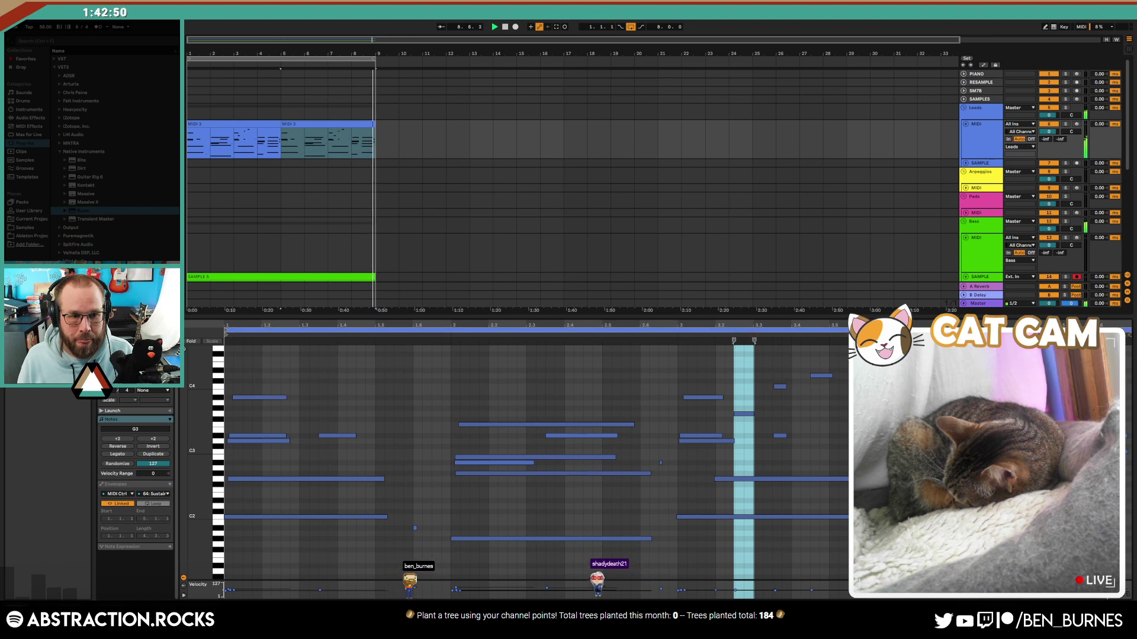
{"action": "scroll", "coordinate": [747, 343], "scroll_direction": "down", "scroll_amount": 1}
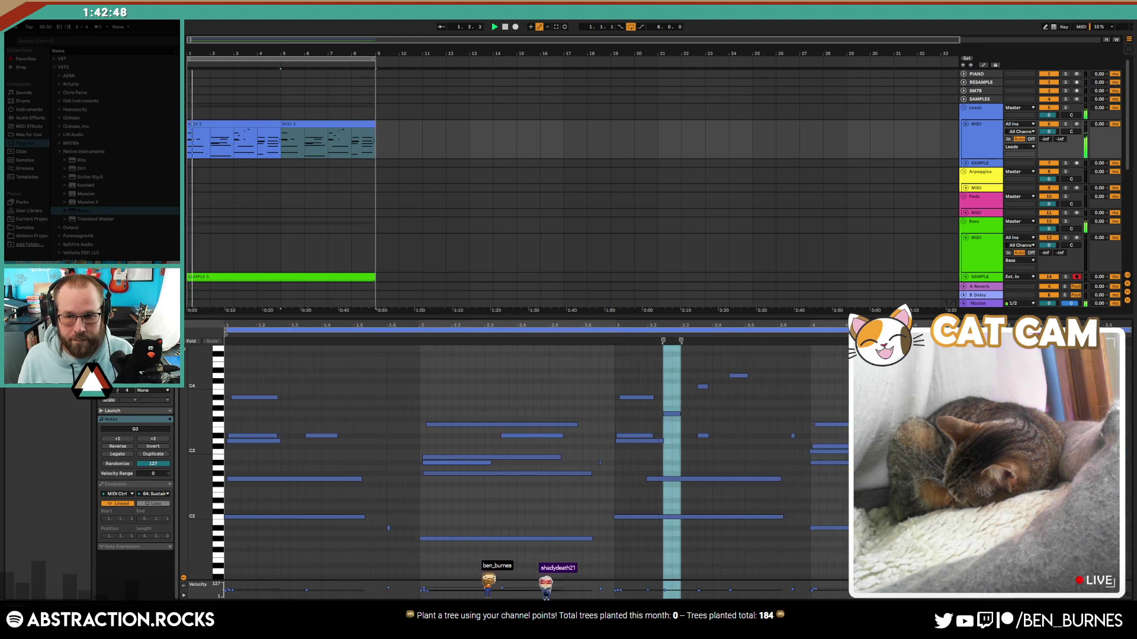
{"action": "key", "text": "ctrl+a"}
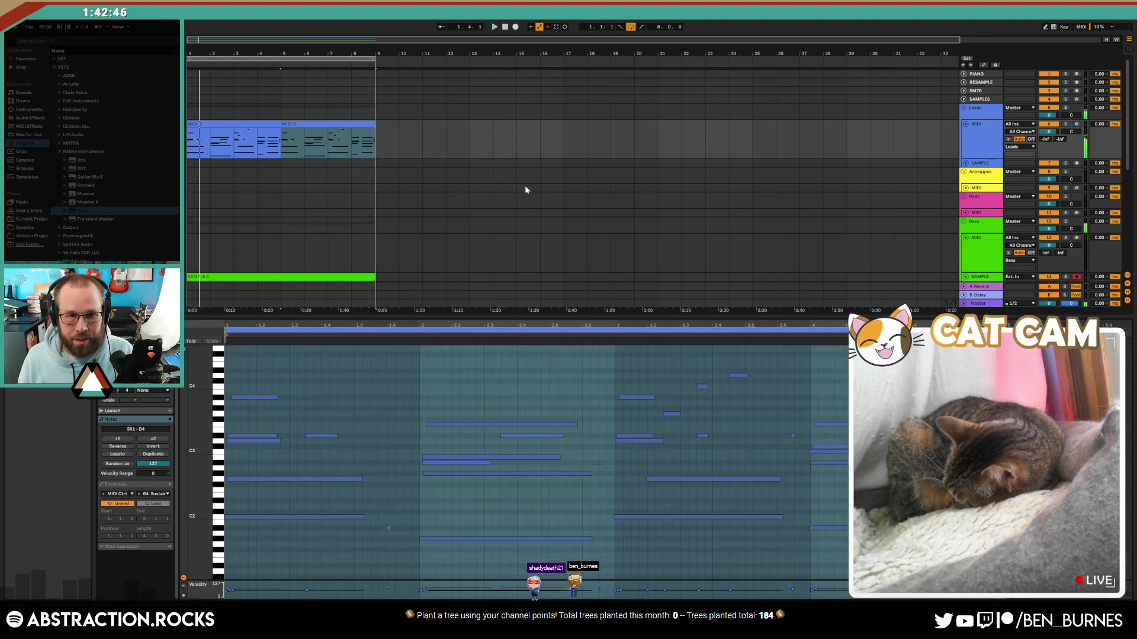
{"action": "left_click", "coordinate": [289, 124]}
{"action": "left_click", "coordinate": [266, 124], "text": "shift"}
{"action": "key", "text": "ctrl+j"}
{"action": "key", "text": "shift+Tab"}
{"action": "key", "text": "space"}
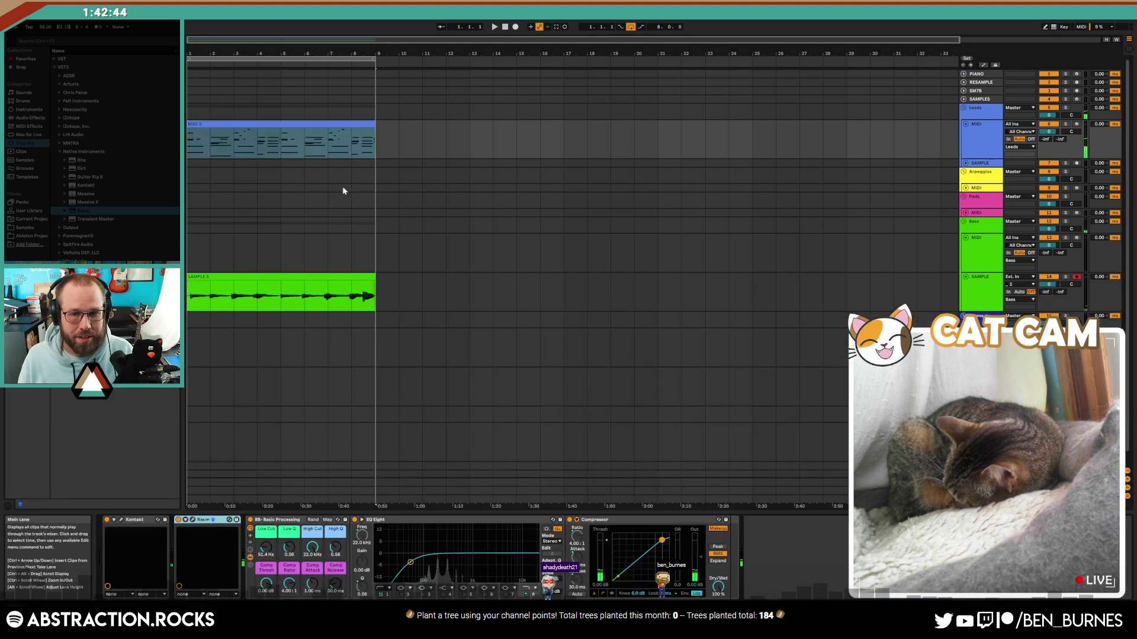
Step: Browse the Ambient and Field Recordings folder of the sample library for a background texture
{"action": "left_click", "coordinate": [190, 331]}
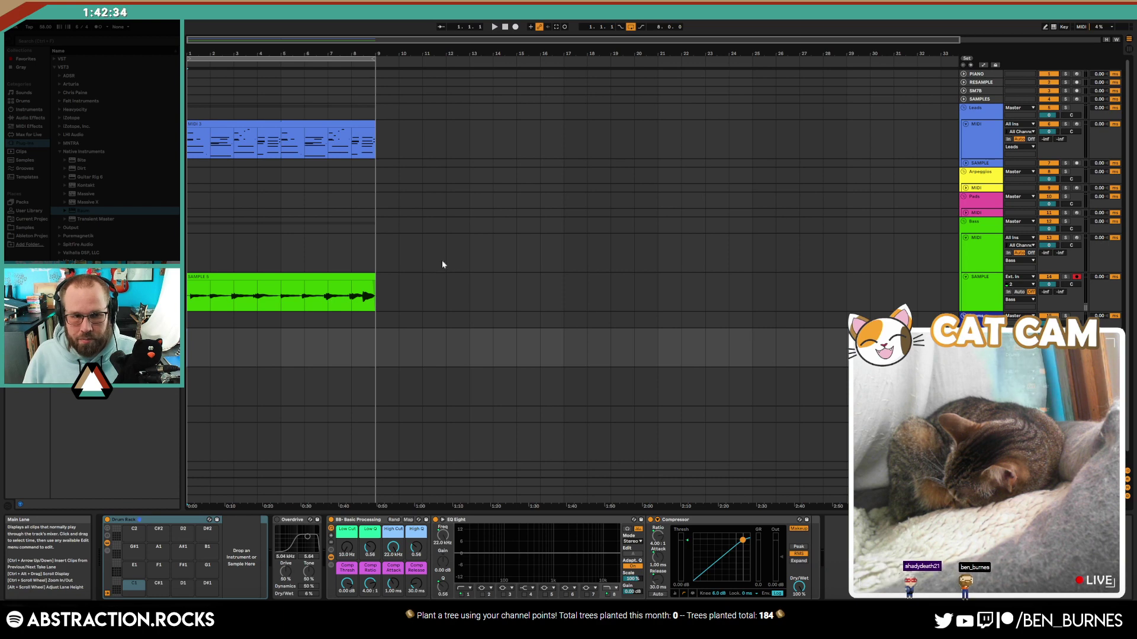
{"action": "left_click", "coordinate": [26, 228]}
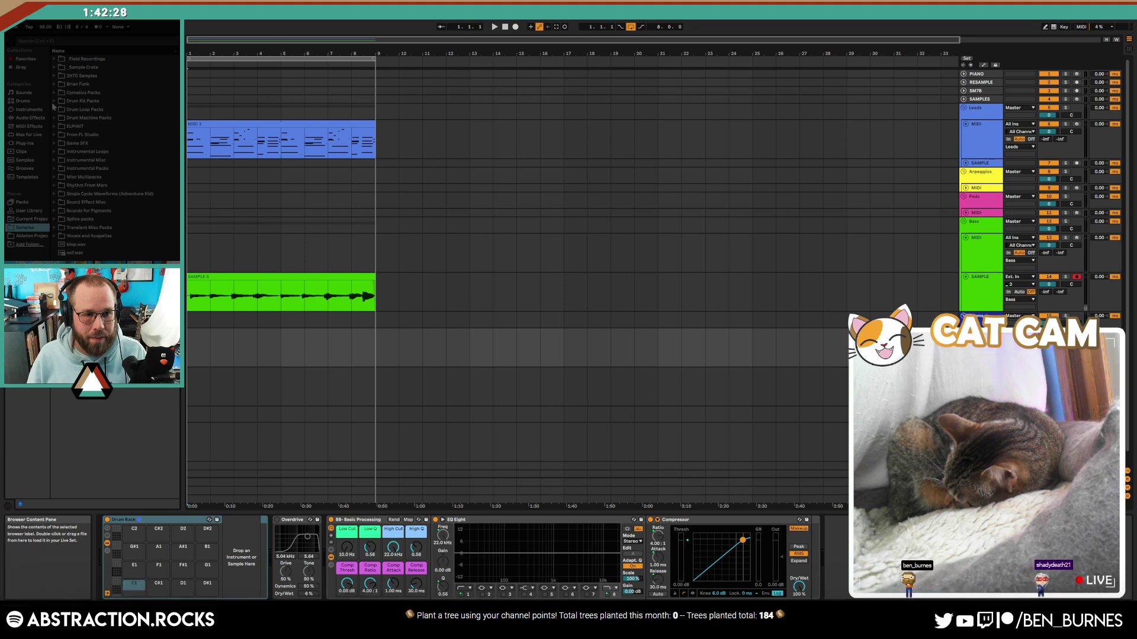
{"action": "left_click", "coordinate": [56, 68]}
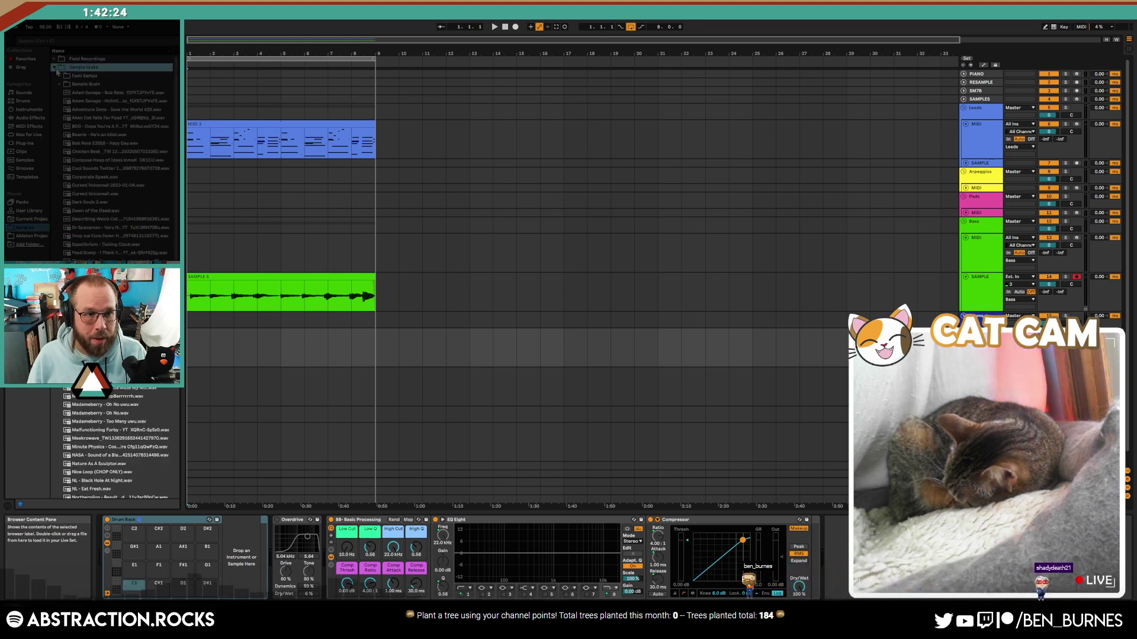
{"action": "left_click", "coordinate": [55, 68]}
{"action": "left_click", "coordinate": [55, 59]}
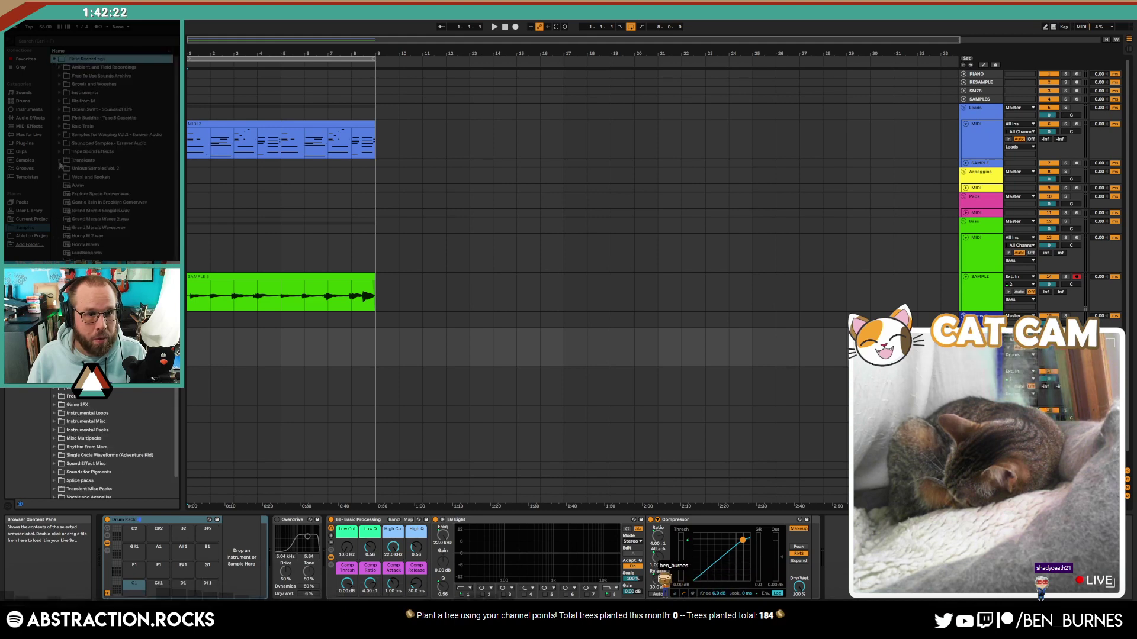
{"action": "left_click", "coordinate": [60, 67]}
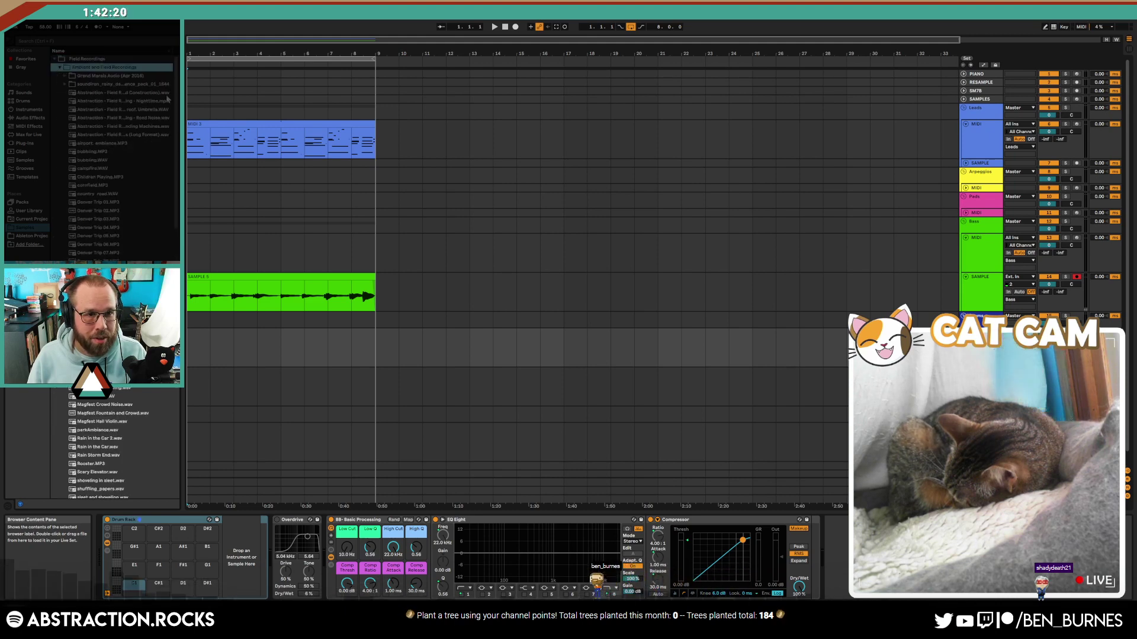
{"action": "scroll", "coordinate": [167, 99], "scroll_direction": "down", "scroll_amount": 5}
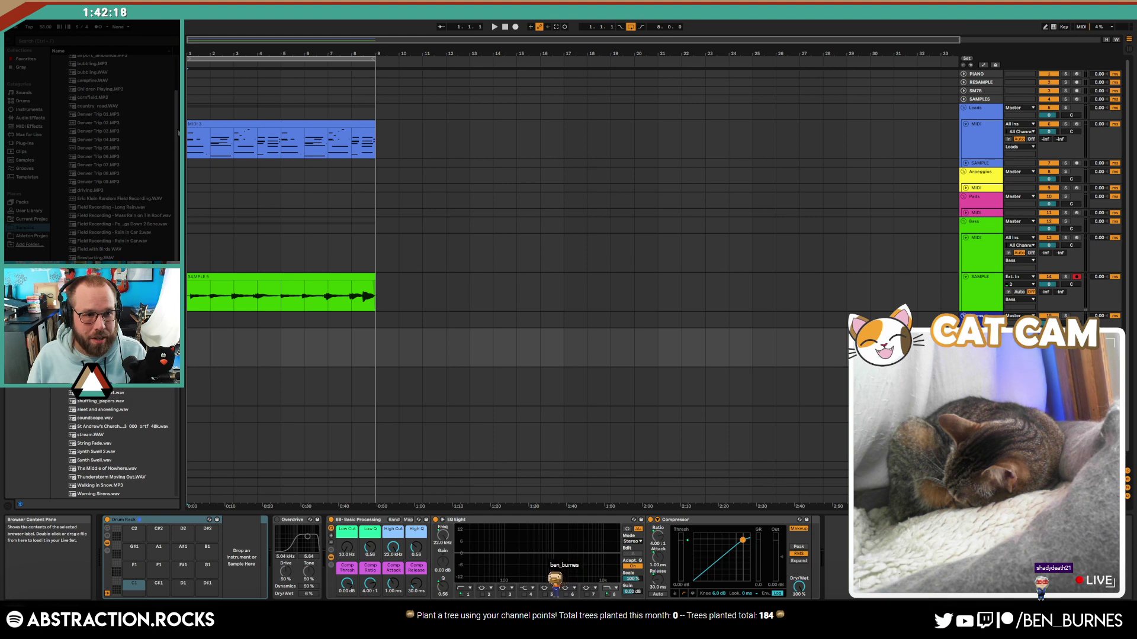
{"action": "scroll", "coordinate": [118, 154], "scroll_direction": "down", "scroll_amount": 5}
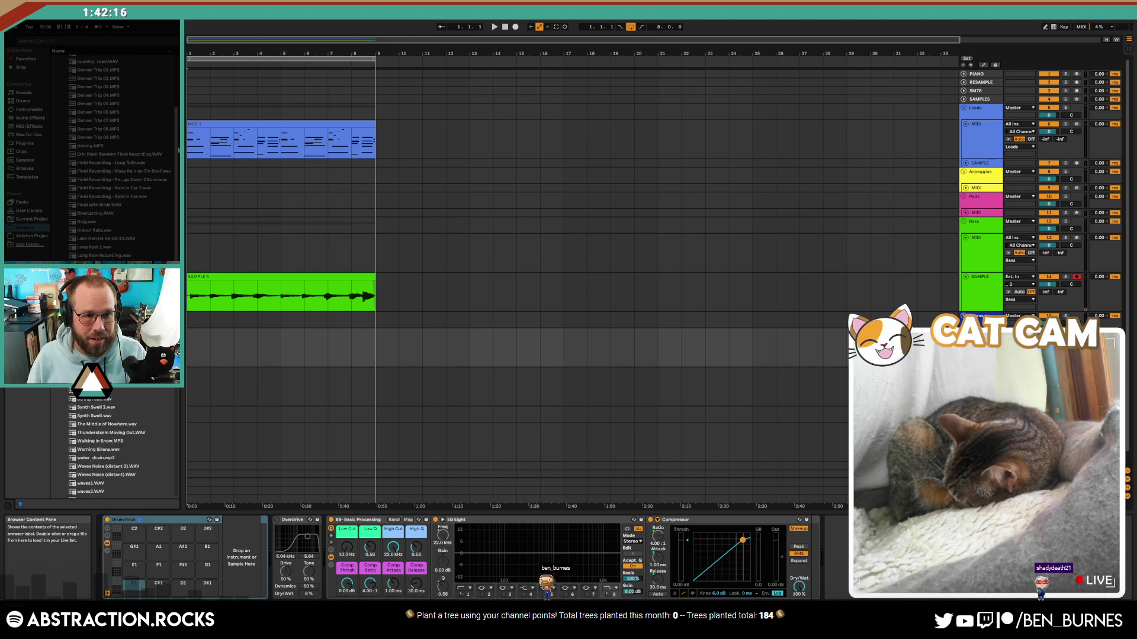
{"action": "scroll", "coordinate": [178, 150], "scroll_direction": "down", "scroll_amount": 4}
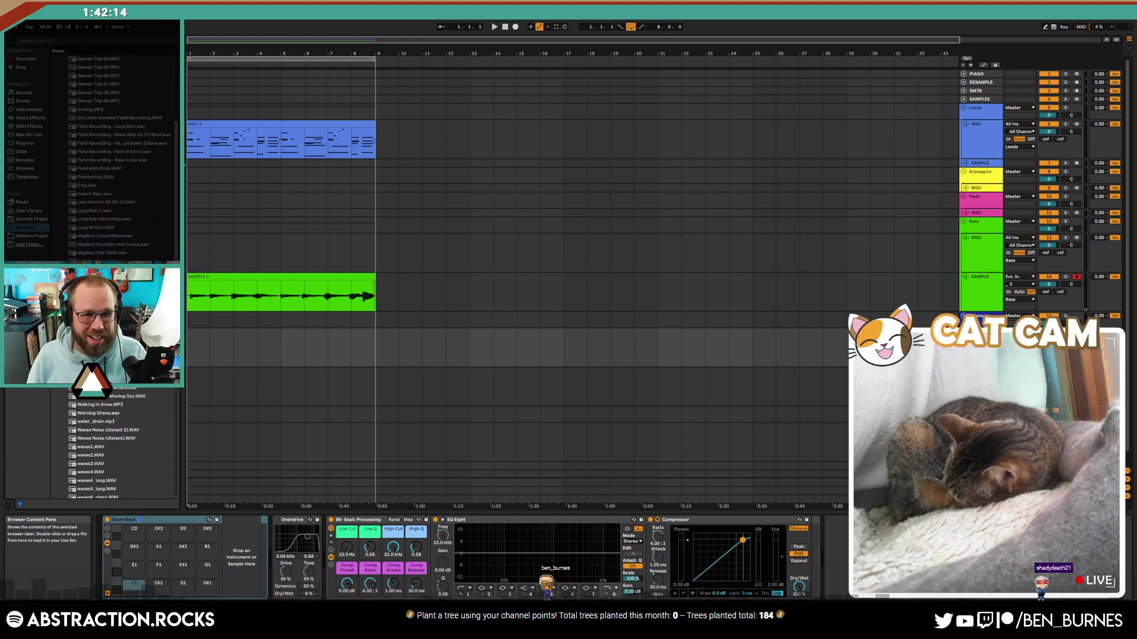
{"action": "scroll", "coordinate": [185, 172], "scroll_direction": "down", "scroll_amount": 3}
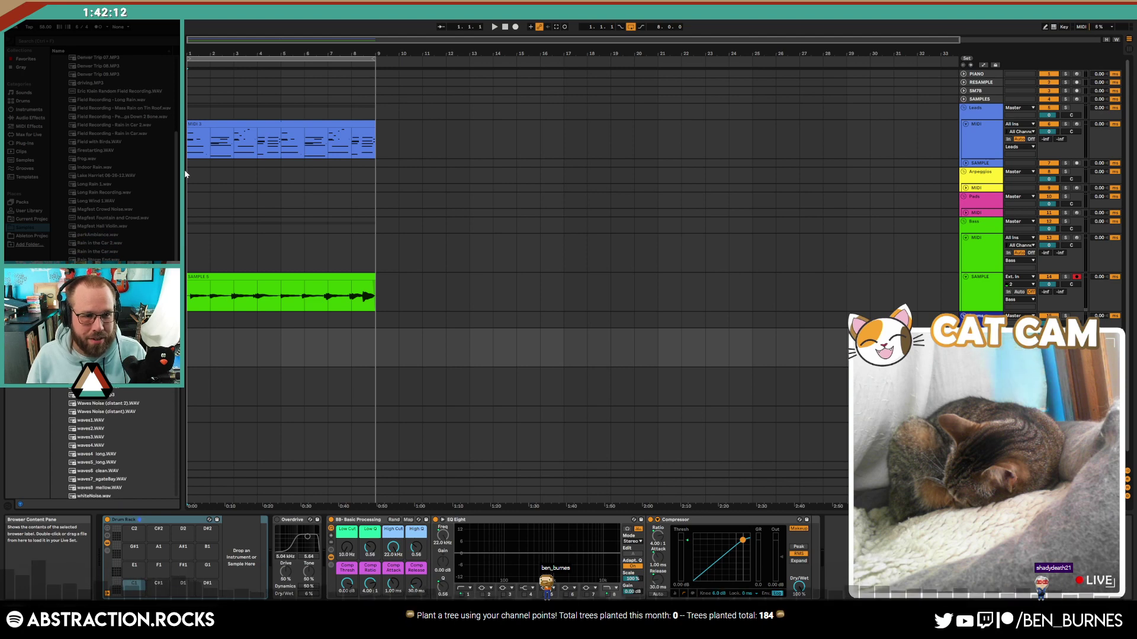
{"action": "scroll", "coordinate": [185, 173], "scroll_direction": "down", "scroll_amount": 3}
{"action": "scroll", "coordinate": [184, 182], "scroll_direction": "down", "scroll_amount": 3}
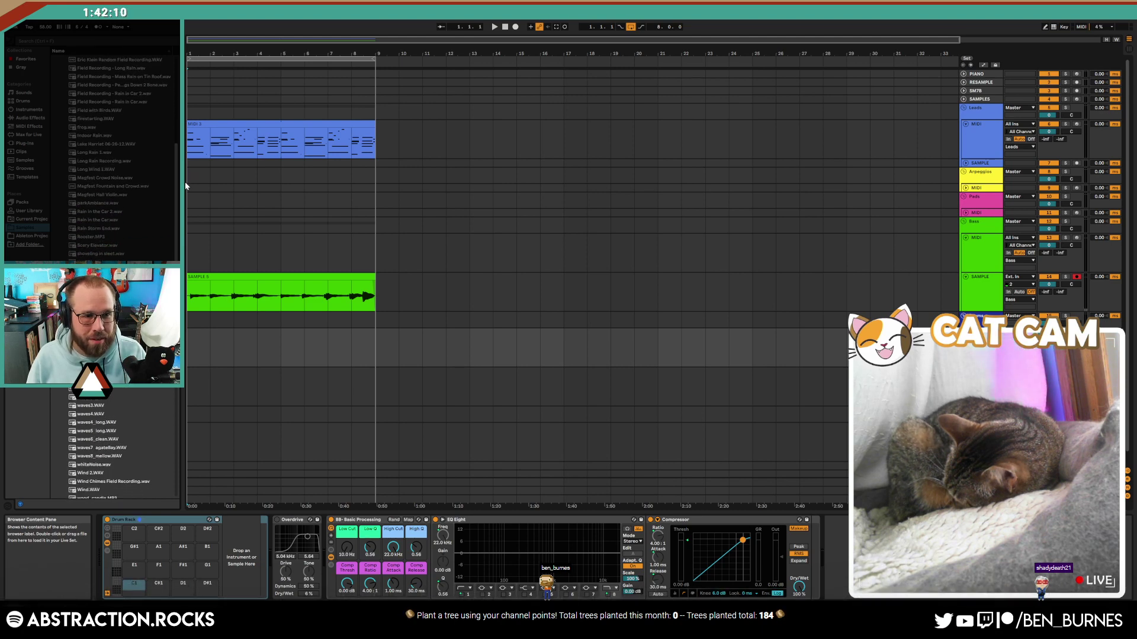
{"action": "scroll", "coordinate": [188, 191], "scroll_direction": "down", "scroll_amount": 5}
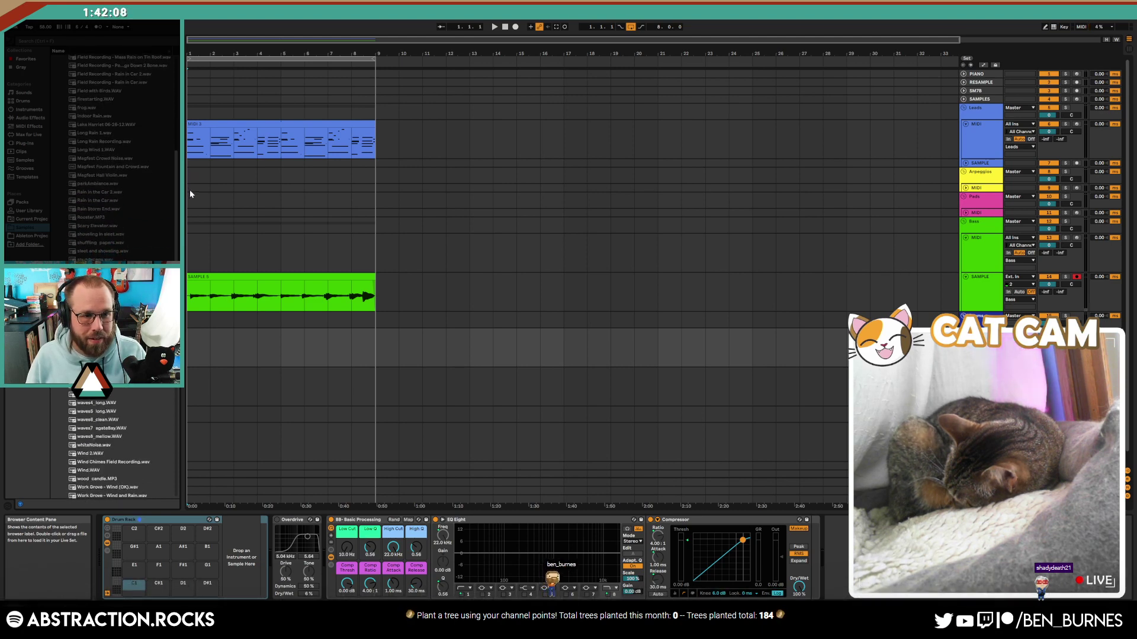
{"action": "scroll", "coordinate": [191, 206], "scroll_direction": "down", "scroll_amount": 3}
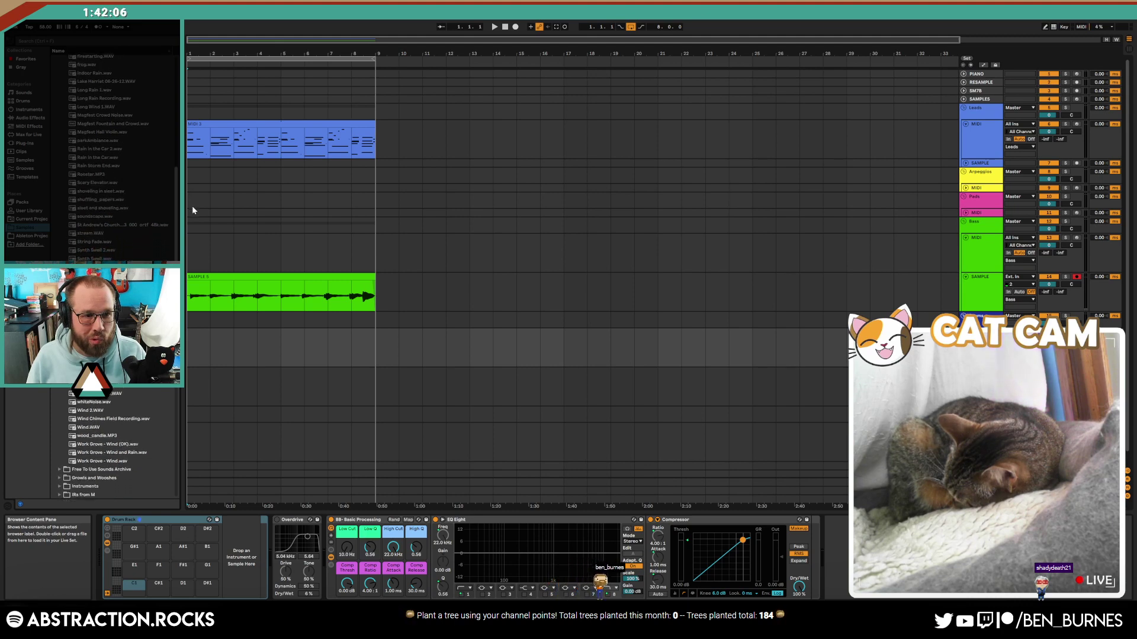
{"action": "scroll", "coordinate": [192, 214], "scroll_direction": "down", "scroll_amount": 6}
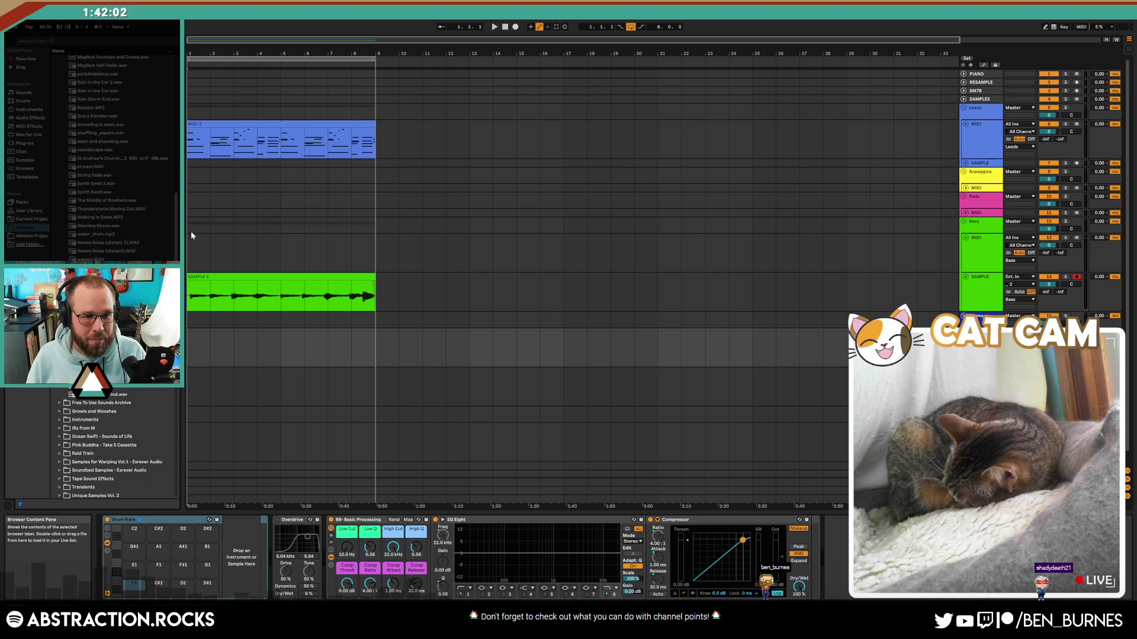
{"action": "left_click_drag", "start_coordinate": [191, 232], "coordinate": [191, 232]}
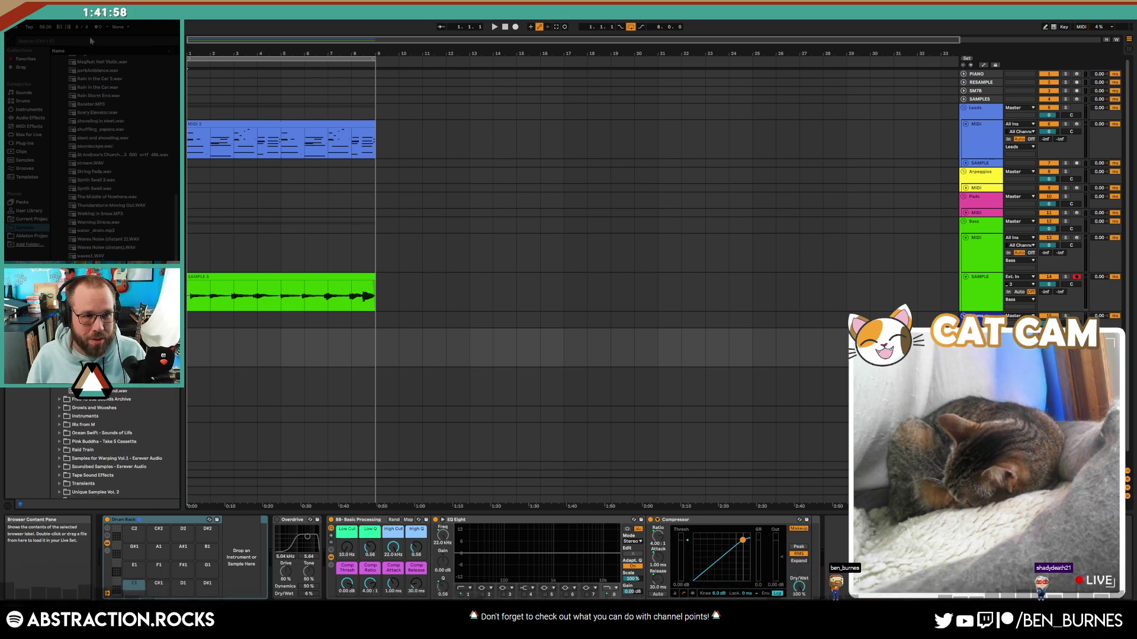
Step: Search the samples for "paper", place the shuffling papers recording at bar 1 of the Ambiences SAMPLE track, and extend it to bar 9
{"action": "left_click", "coordinate": [91, 40]}
{"action": "type", "text": "paper"}
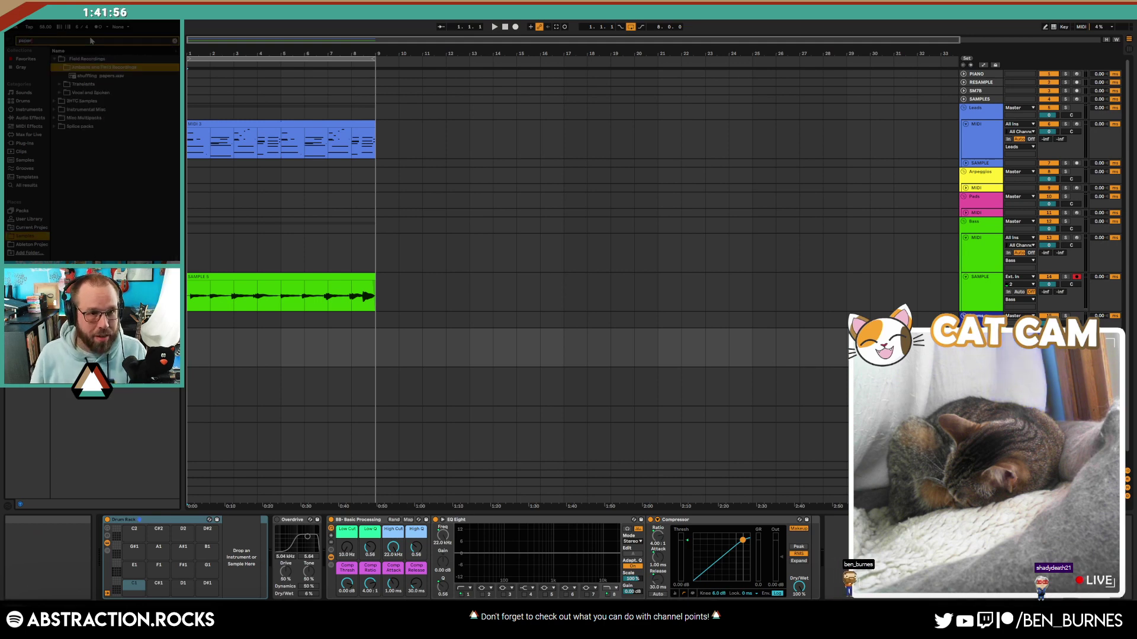
{"action": "left_click", "coordinate": [101, 77]}
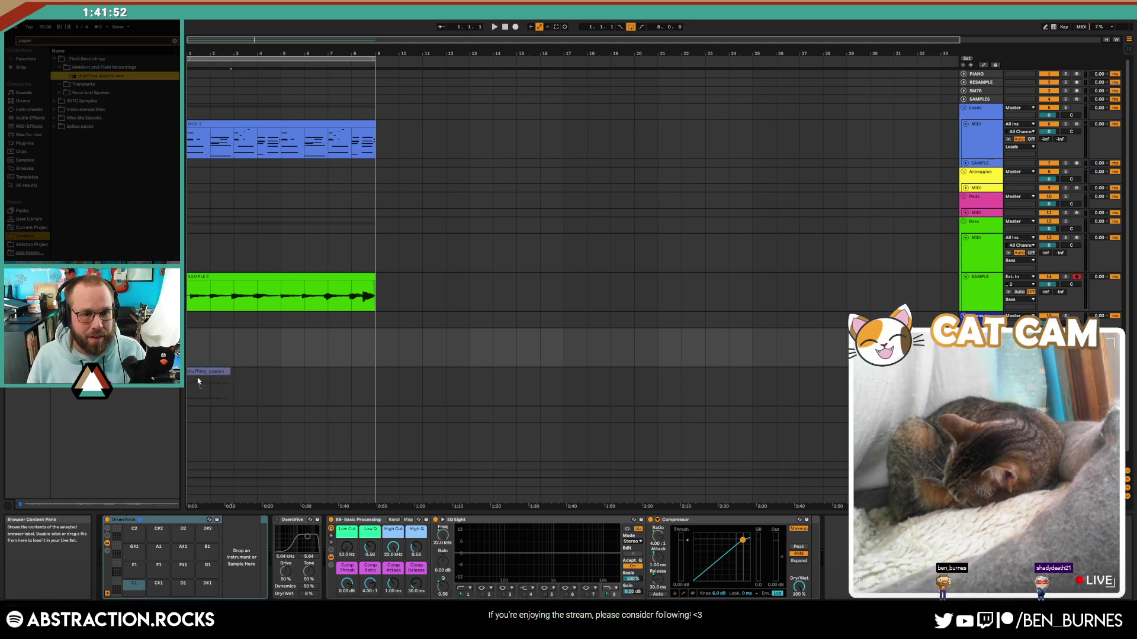
{"action": "left_click_drag", "start_coordinate": [198, 381], "coordinate": [210, 425]}
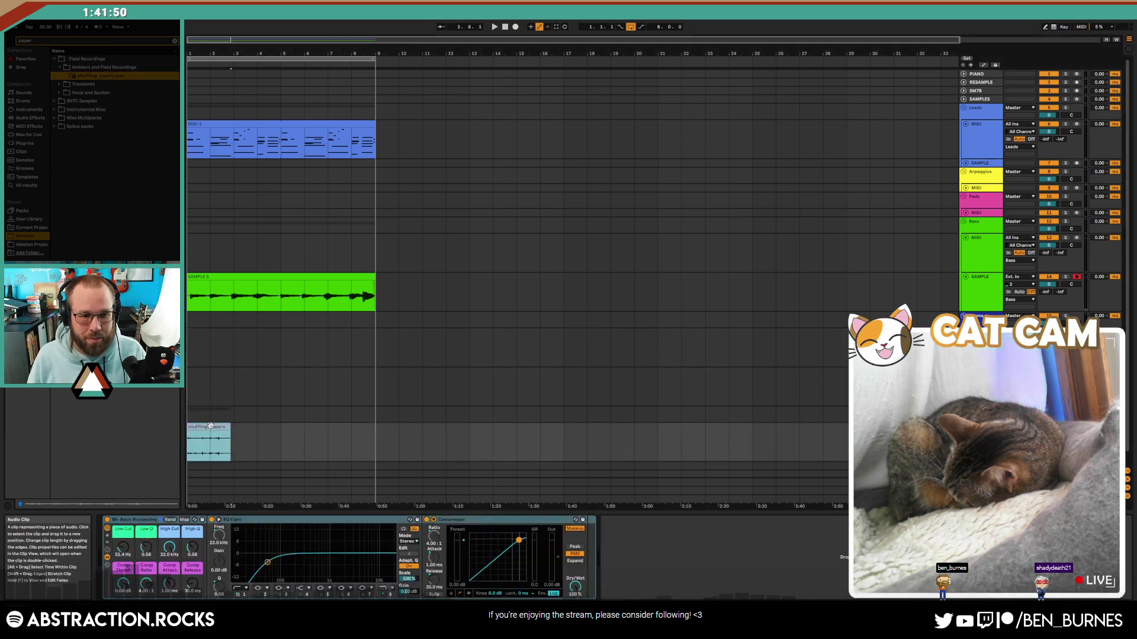
{"action": "double_click", "coordinate": [211, 433]}
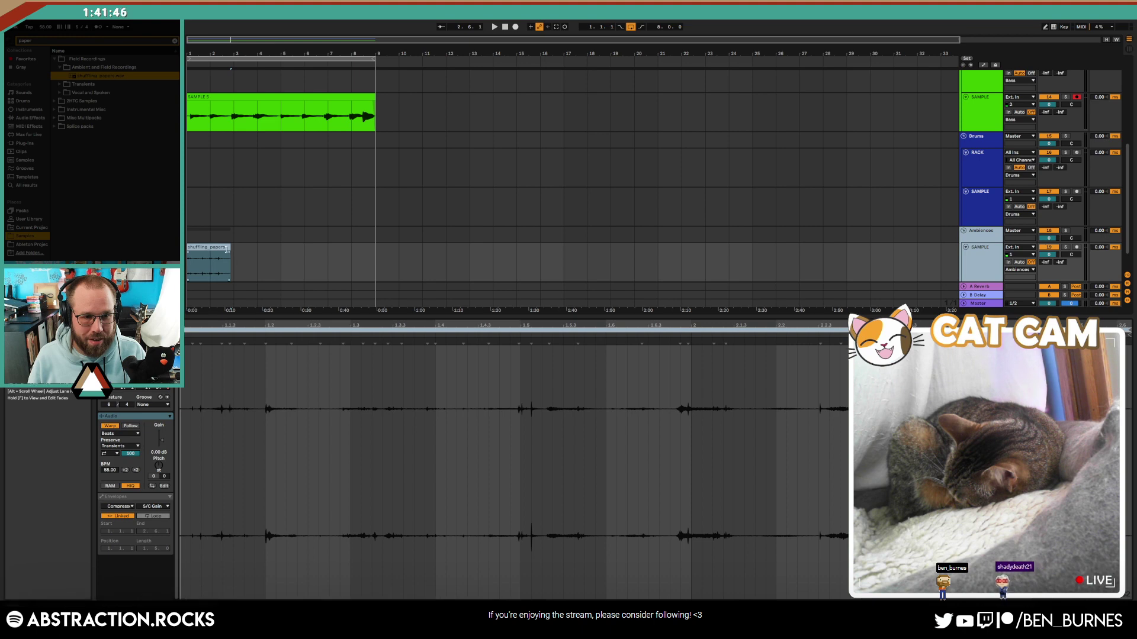
{"action": "left_click_drag", "start_coordinate": [227, 249], "coordinate": [342, 250]}
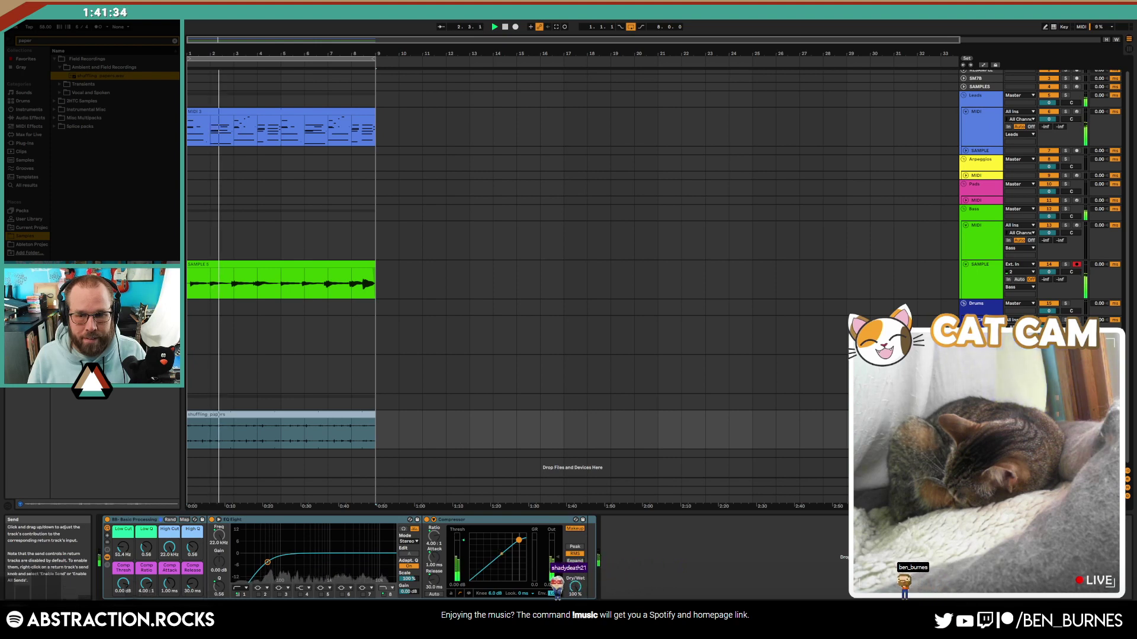
Step: Clear the sample search, arm the Drums SAMPLE track, and record a percussive audio take over the looping song
{"action": "left_click", "coordinate": [981, 370]}
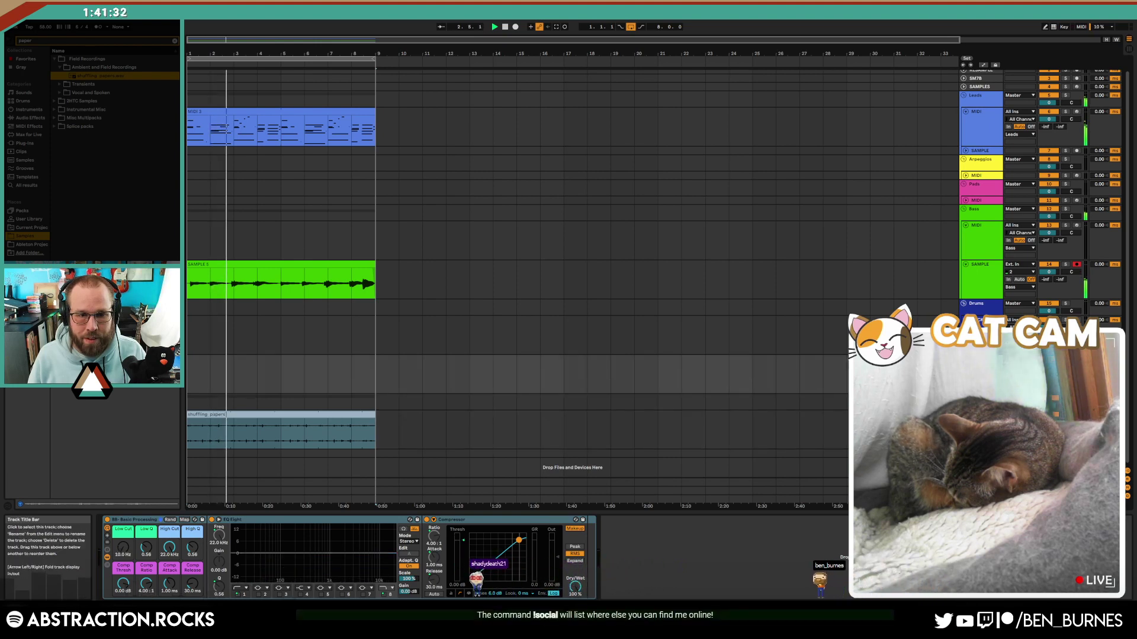
{"action": "left_click", "coordinate": [981, 332]}
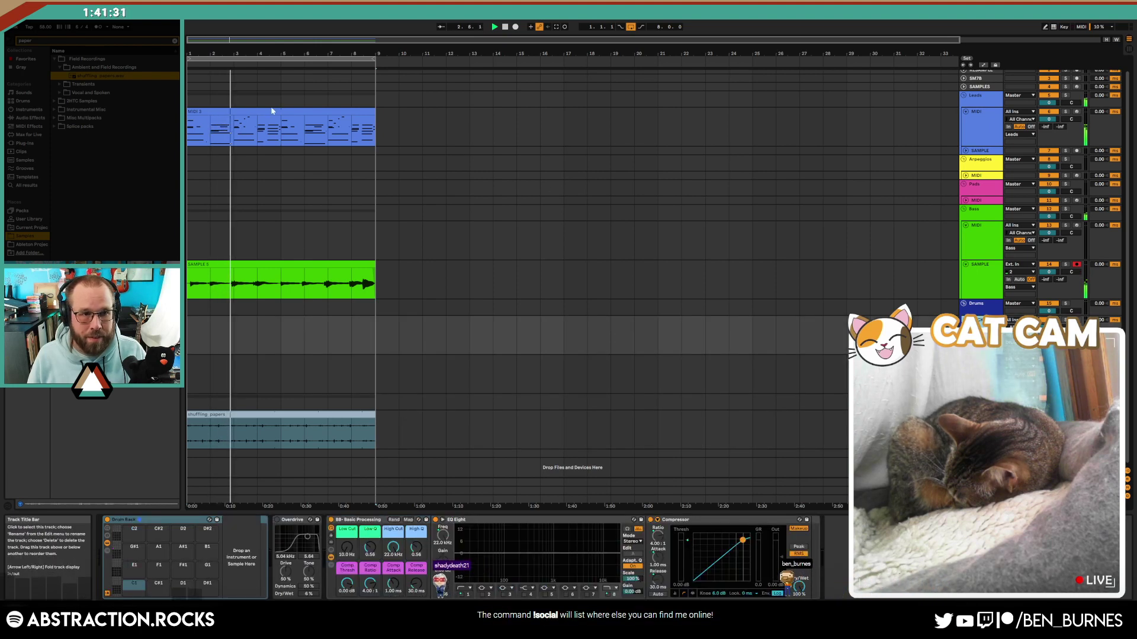
{"action": "left_click", "coordinate": [175, 40]}
{"action": "left_click", "coordinate": [1077, 359]}
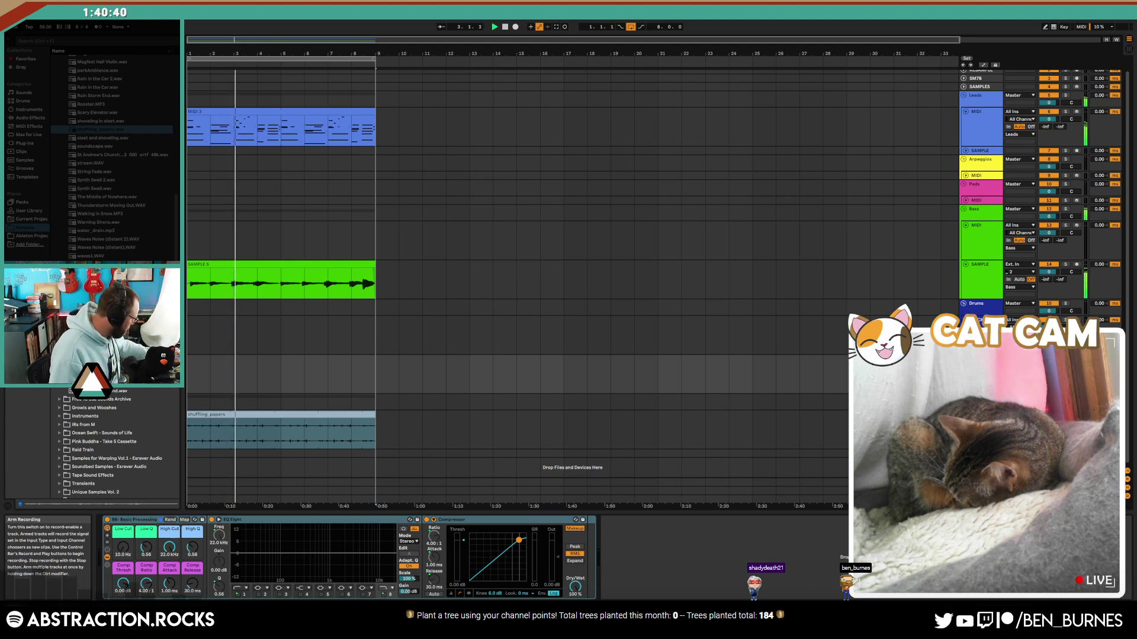
{"action": "left_click", "coordinate": [516, 27]}
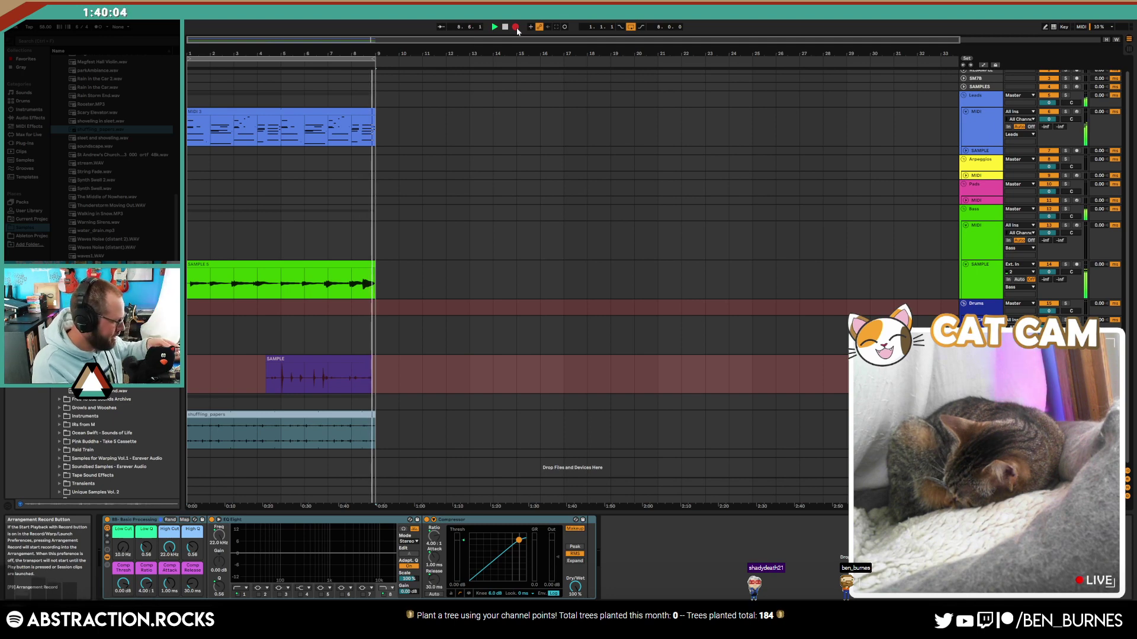
{"action": "key", "text": "space"}
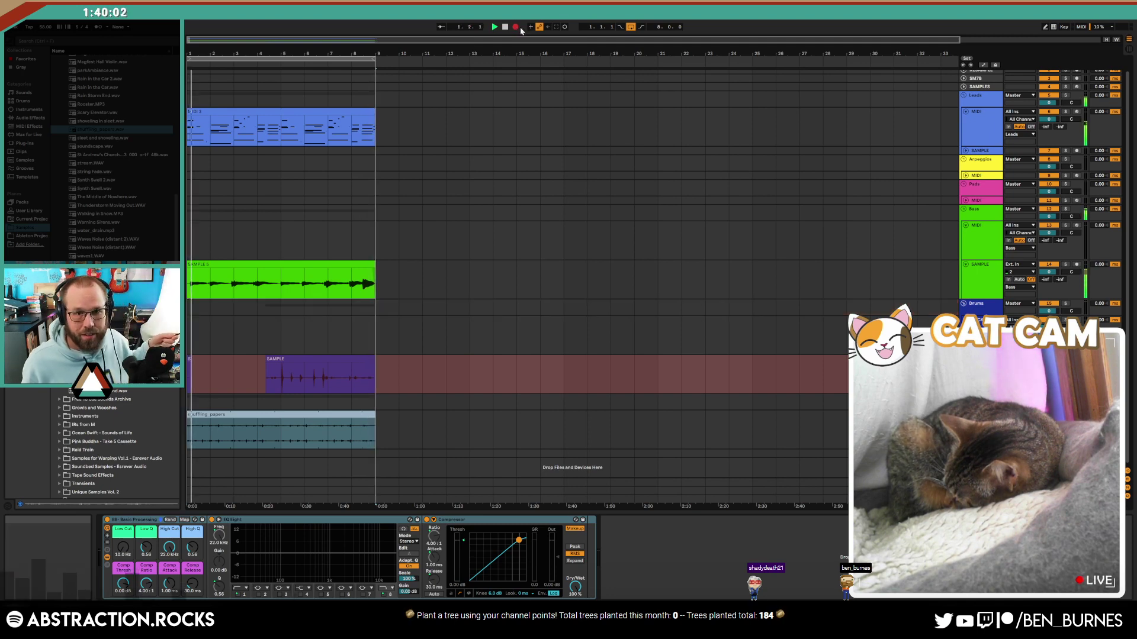
{"action": "left_click", "coordinate": [516, 27]}
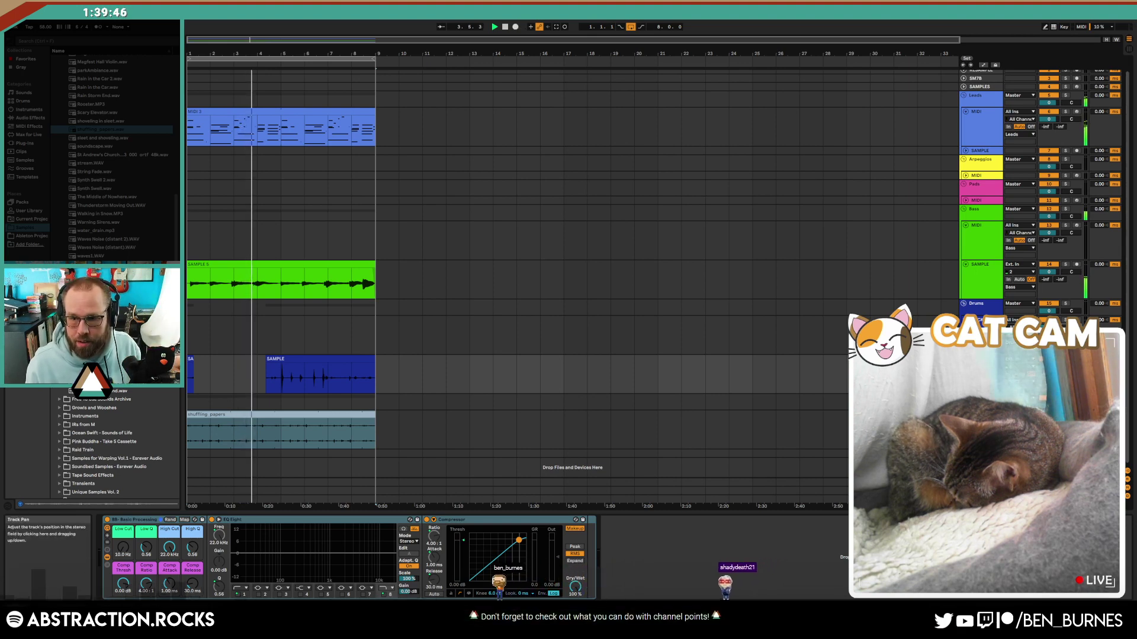
Step: Stop playback, trim the recorded percussion take to a clip of about two bars, and place it around bar 4 of the Drums SAMPLE track
{"action": "left_click", "coordinate": [1077, 321]}
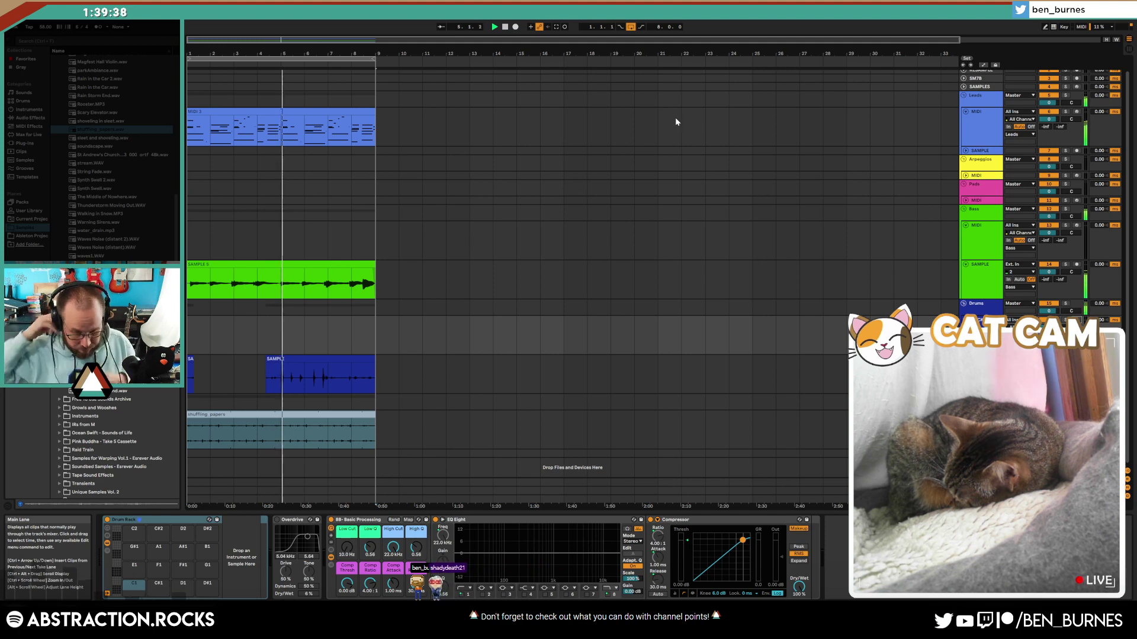
{"action": "left_click", "coordinate": [290, 385]}
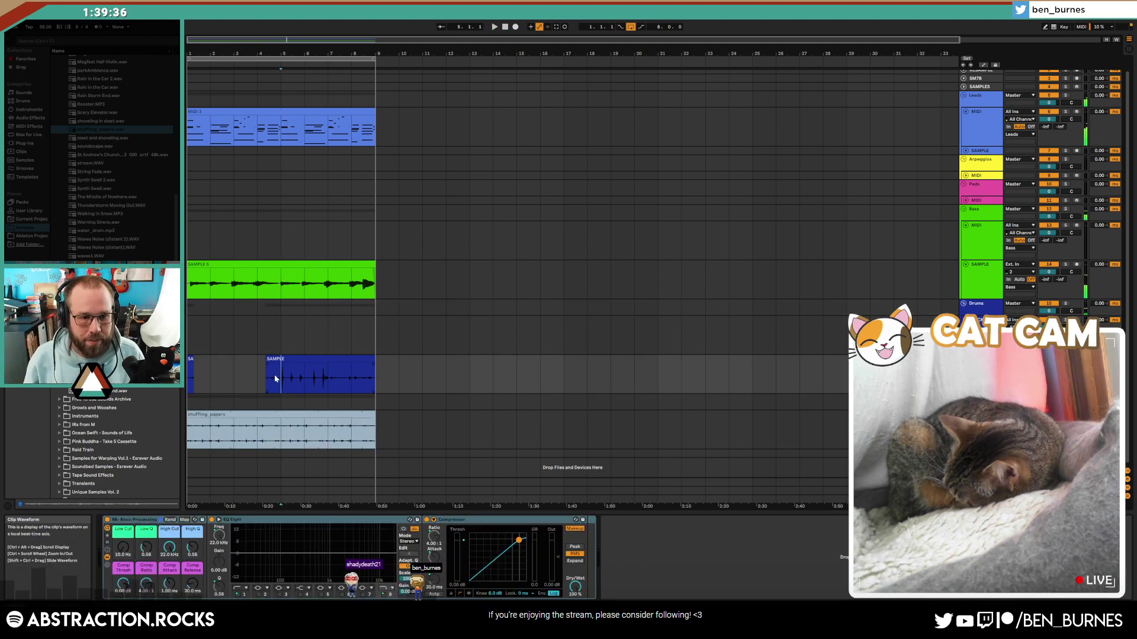
{"action": "left_click_drag", "start_coordinate": [286, 378], "coordinate": [408, 379]}
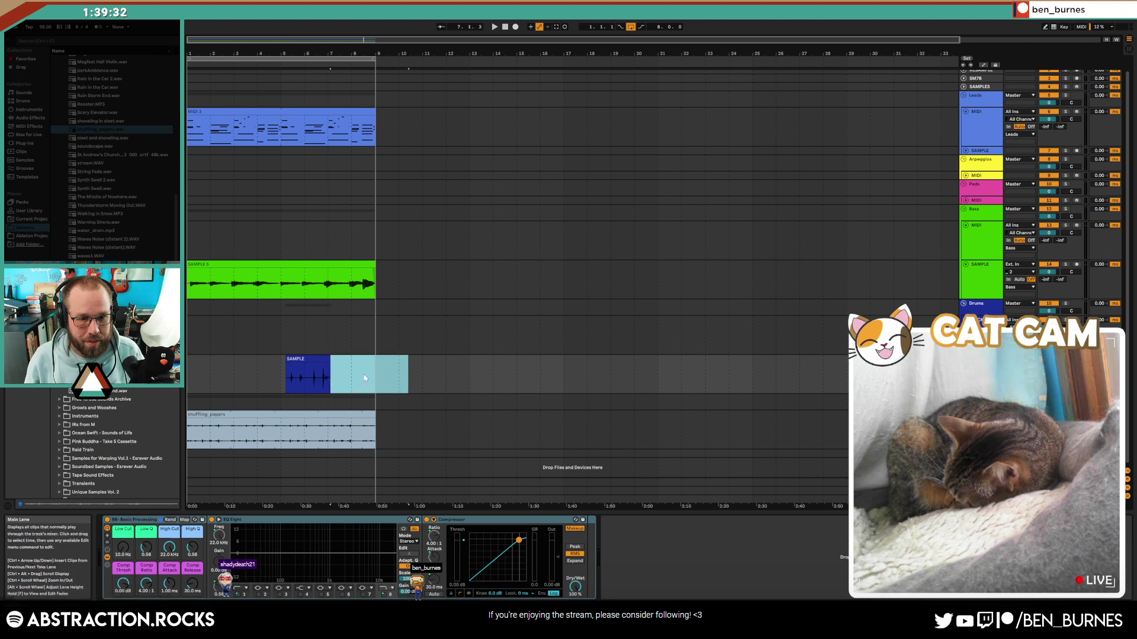
{"action": "key", "text": "Delete"}
{"action": "left_click", "coordinate": [317, 359]}
{"action": "left_click_drag", "start_coordinate": [317, 358], "coordinate": [290, 358]}
{"action": "left_click", "coordinate": [363, 374]}
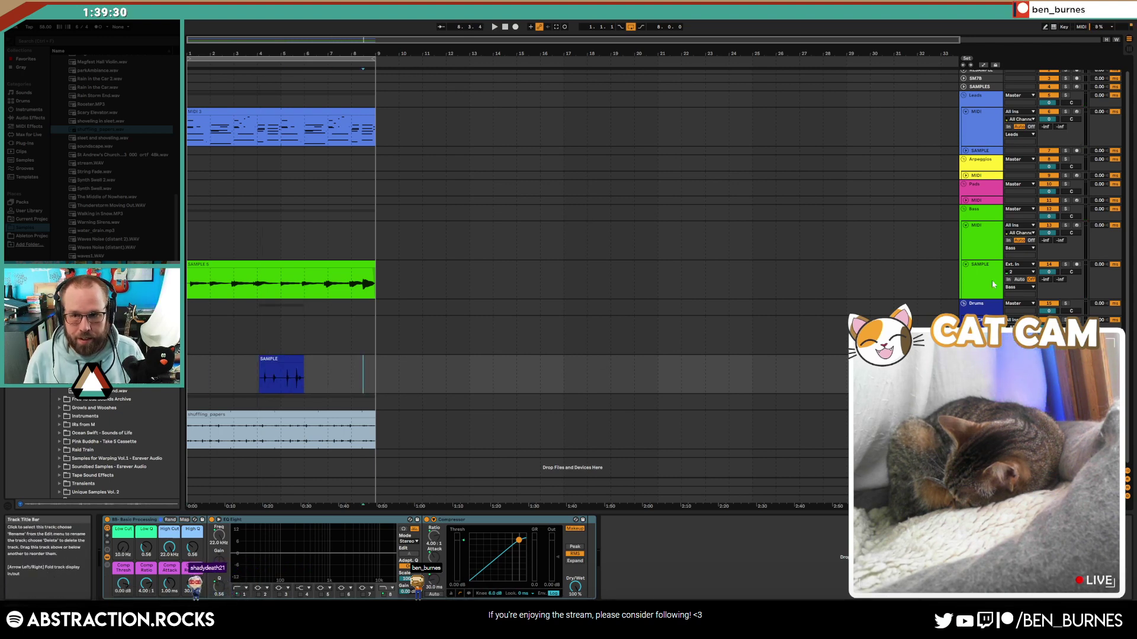
Step: Add a second MIDI track below the electric piano in the Leads group and load Kontakt as its instrument
{"action": "left_click", "coordinate": [975, 144]}
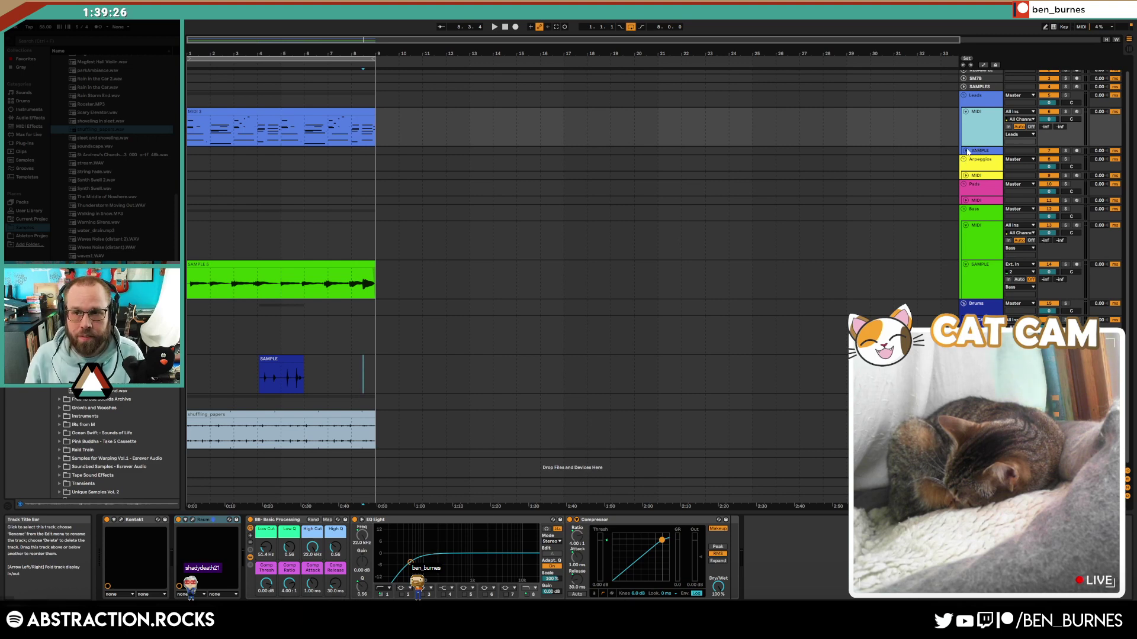
{"action": "key", "text": "ctrl+shift+t"}
{"action": "left_click", "coordinate": [966, 150]}
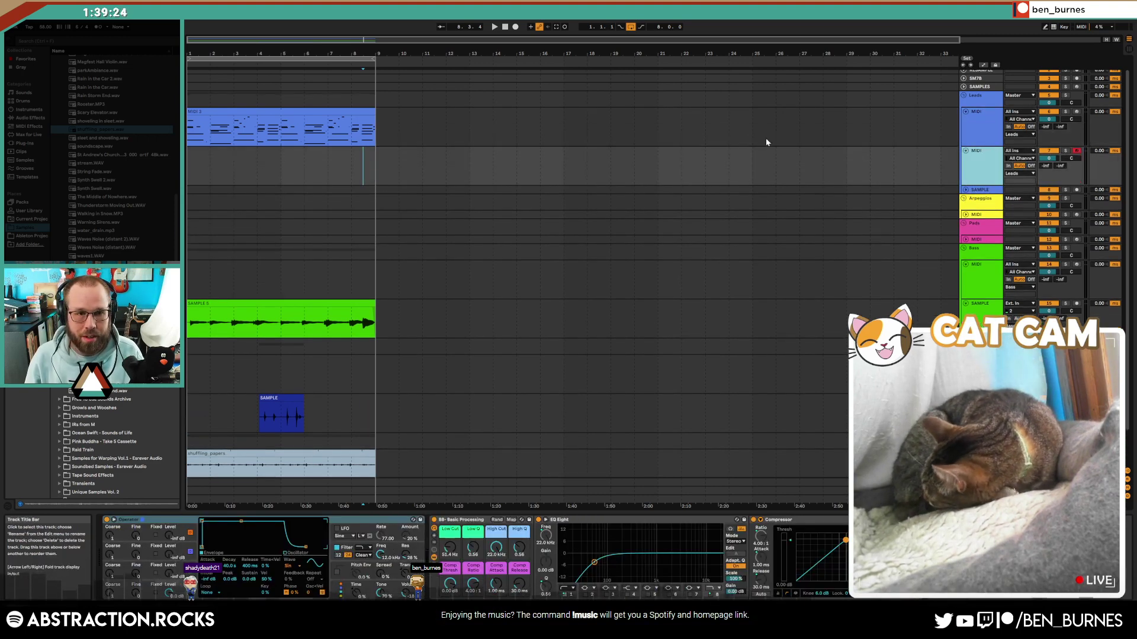
{"action": "left_click", "coordinate": [24, 143]}
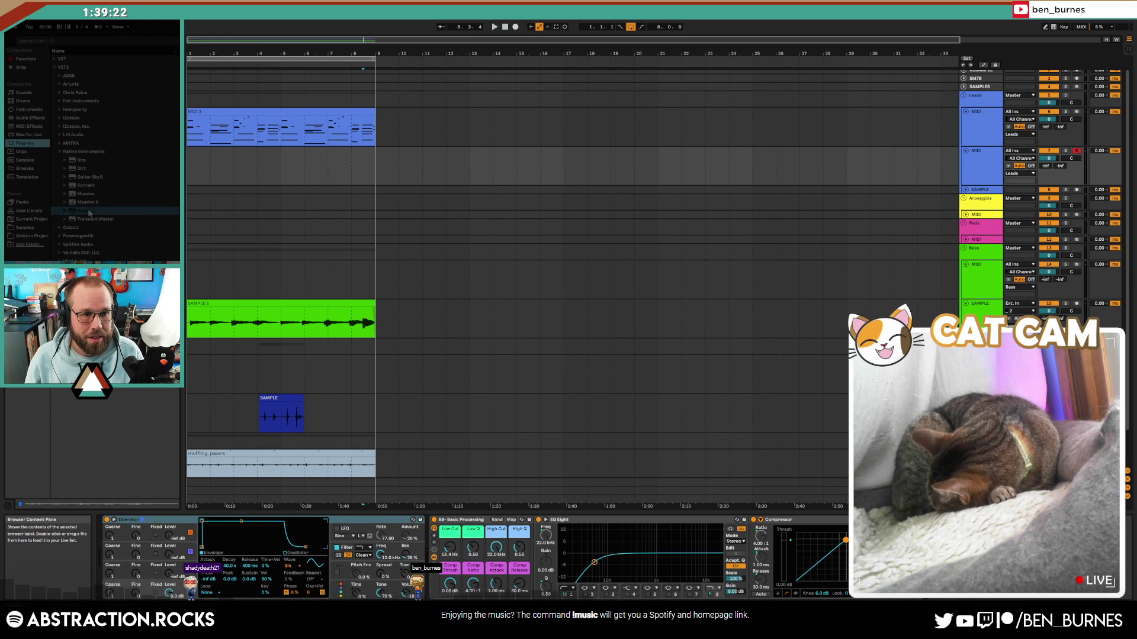
{"action": "left_click", "coordinate": [83, 187]}
{"action": "left_click_drag", "start_coordinate": [143, 540], "coordinate": [144, 541]}
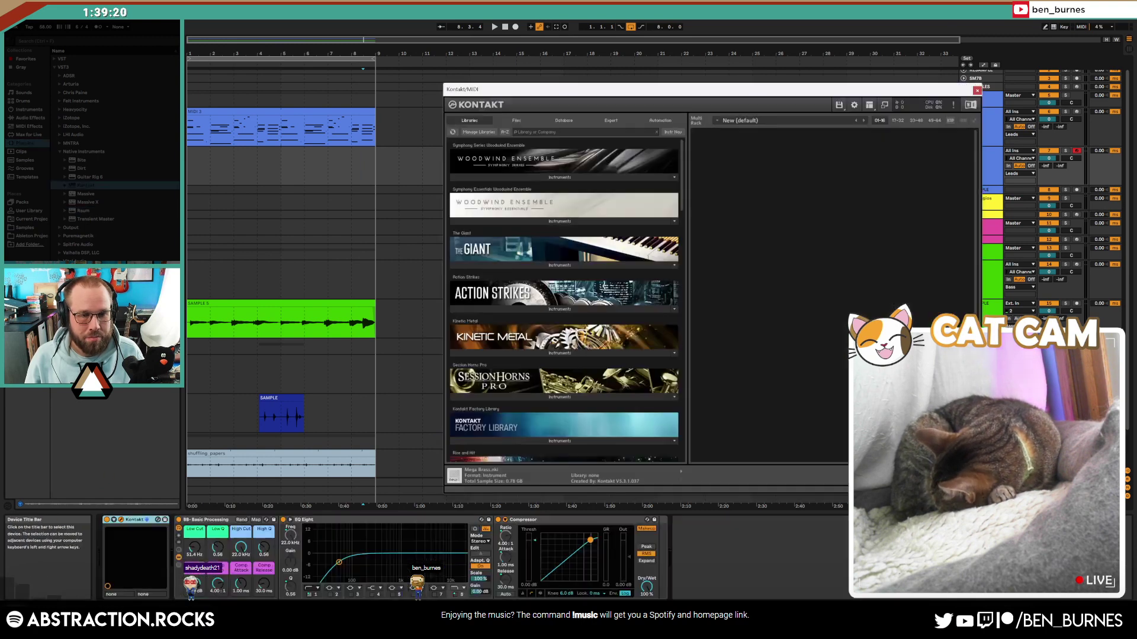
Step: Load Trumpet 2 from the Session Horns Pro solo instruments into Kontakt
{"action": "scroll", "coordinate": [558, 253], "scroll_direction": "down", "scroll_amount": 3}
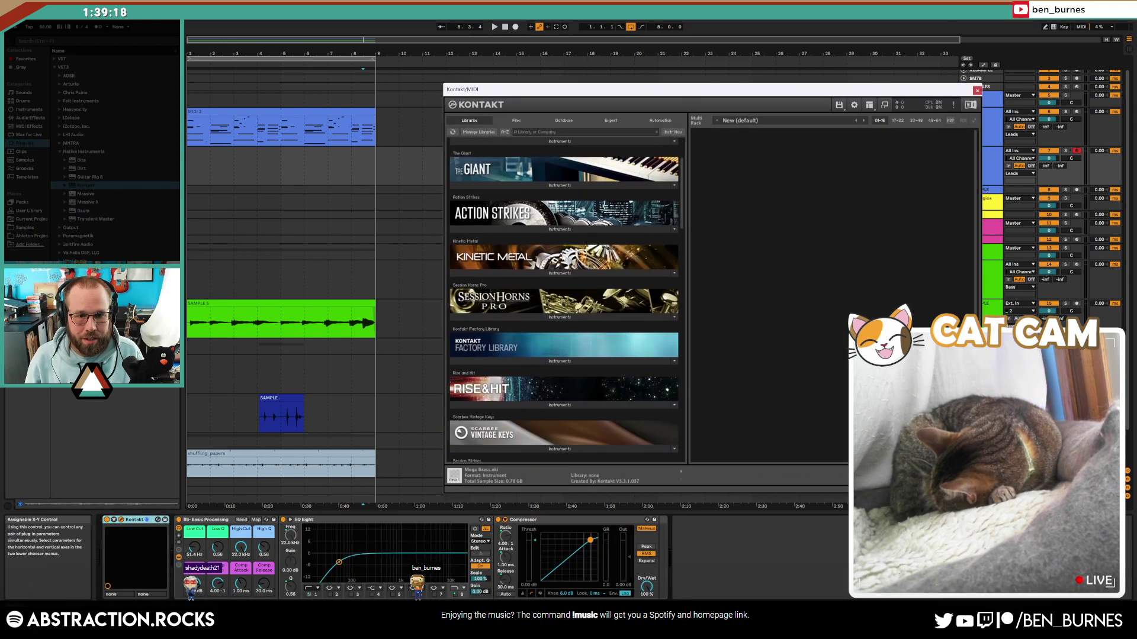
{"action": "left_click", "coordinate": [551, 264]}
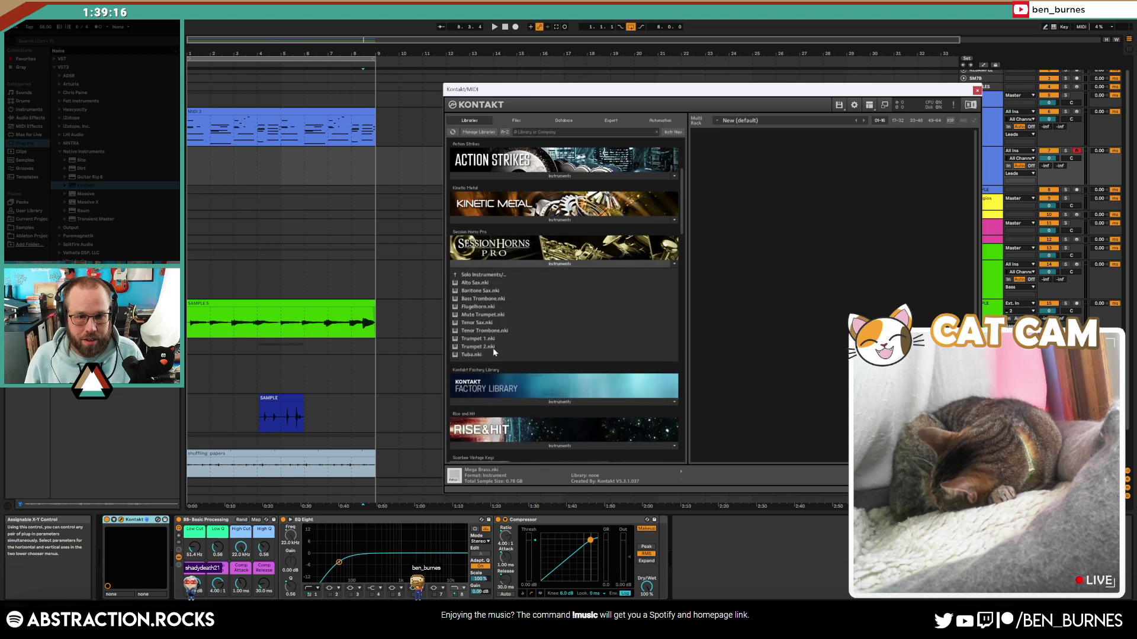
{"action": "left_click", "coordinate": [496, 339]}
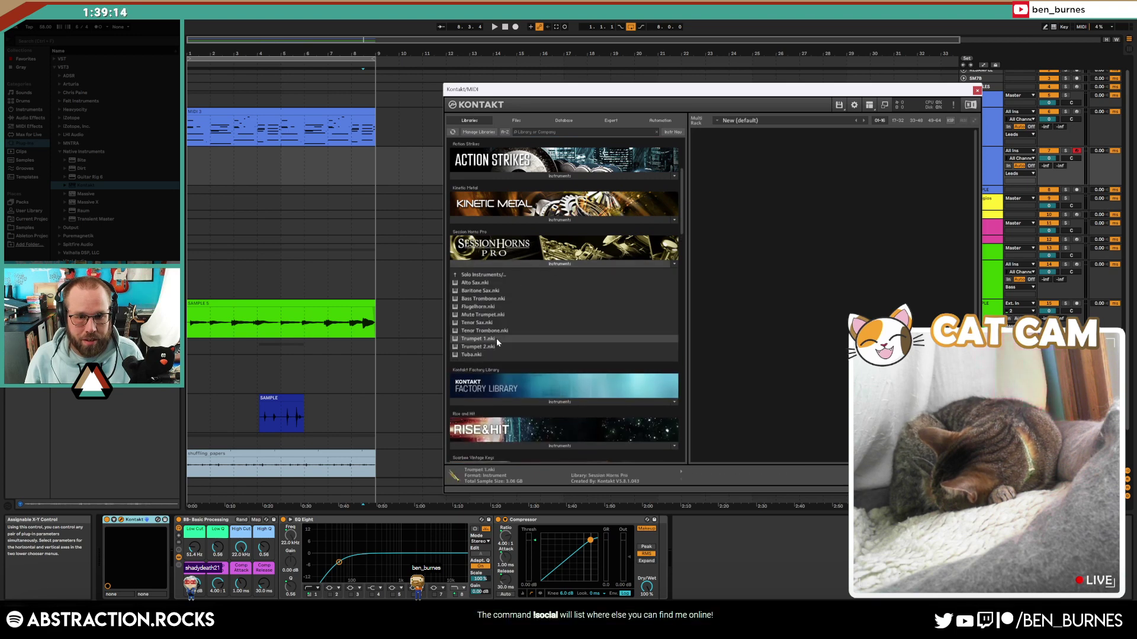
{"action": "left_click_drag", "start_coordinate": [676, 354], "coordinate": [811, 328]}
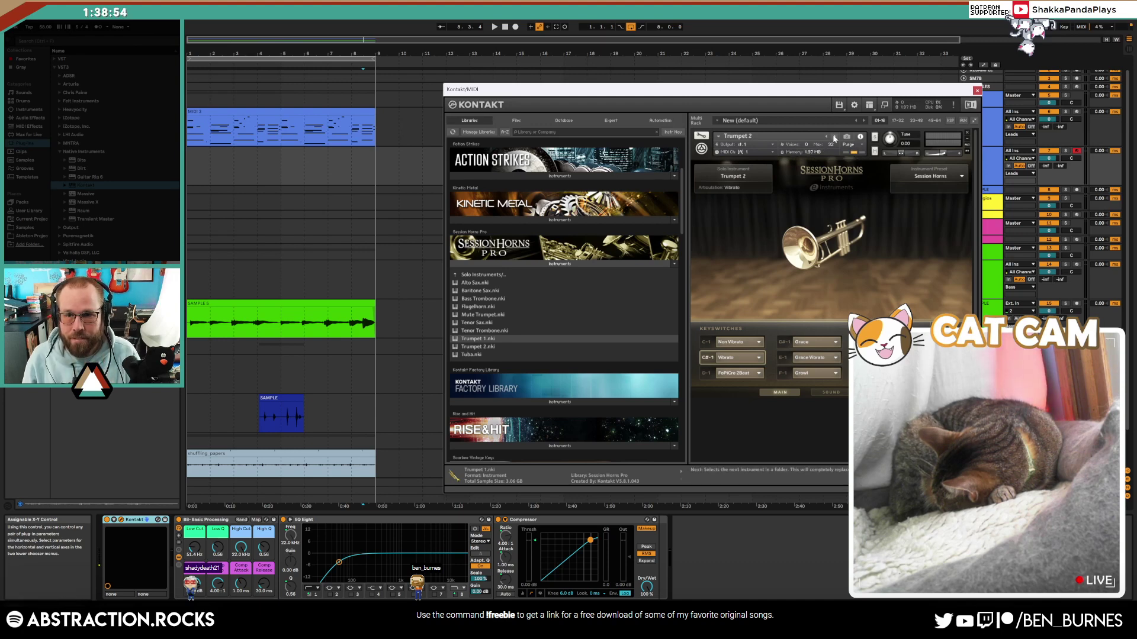
{"action": "left_click", "coordinate": [834, 138]}
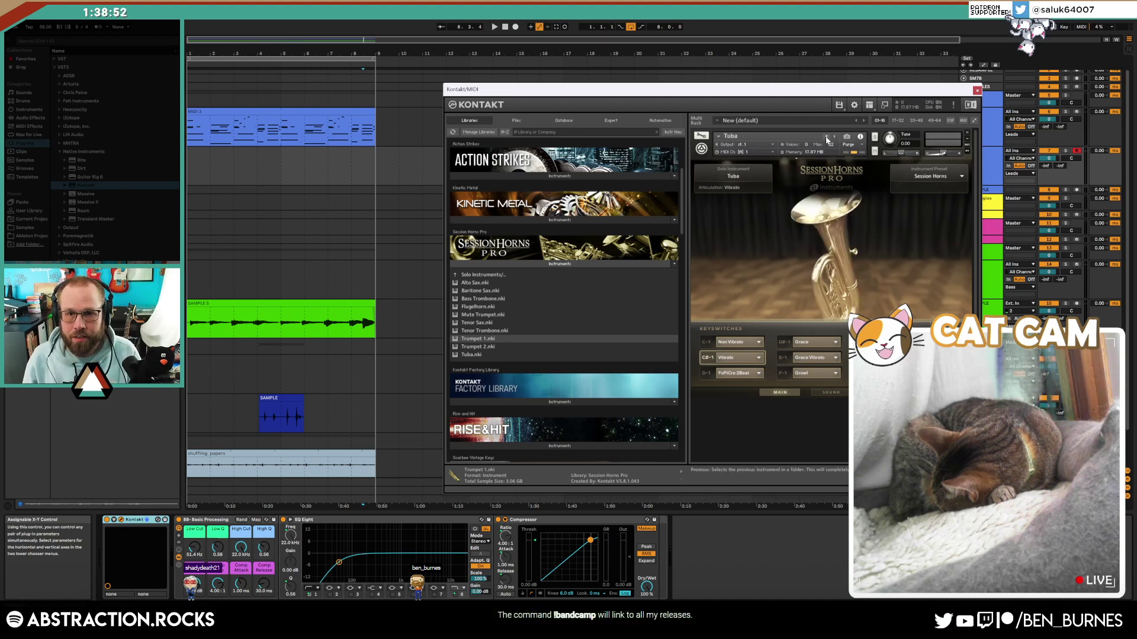
{"action": "left_click", "coordinate": [826, 137]}
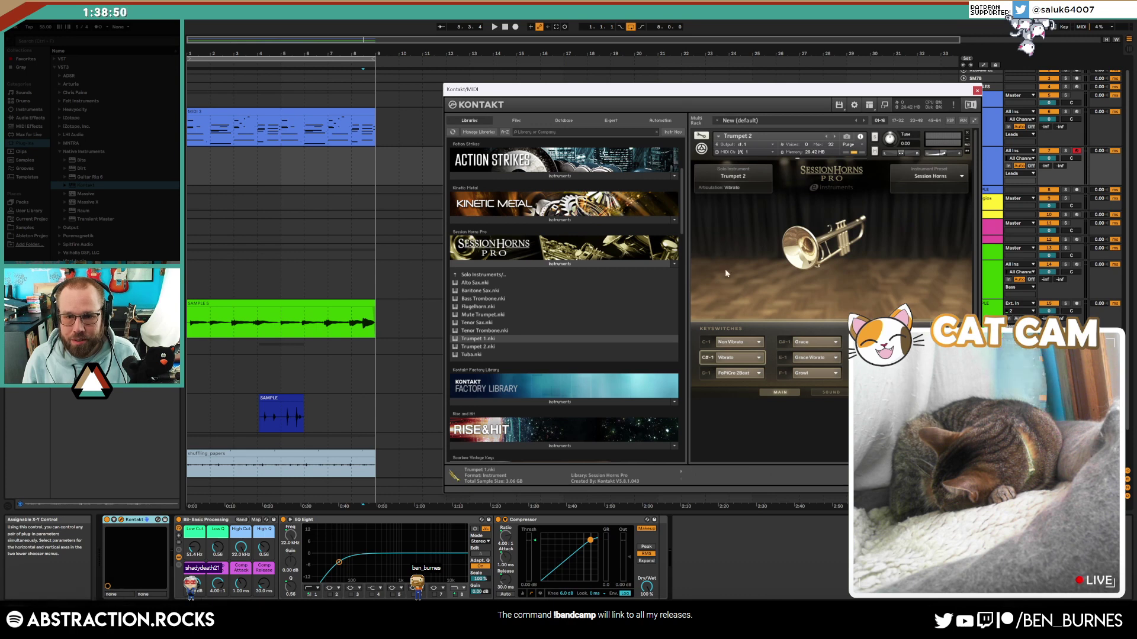
Step: Set the Trumpet 2 instrument preset to Lo Fi and audition it briefly with the song
{"action": "left_click", "coordinate": [961, 177]}
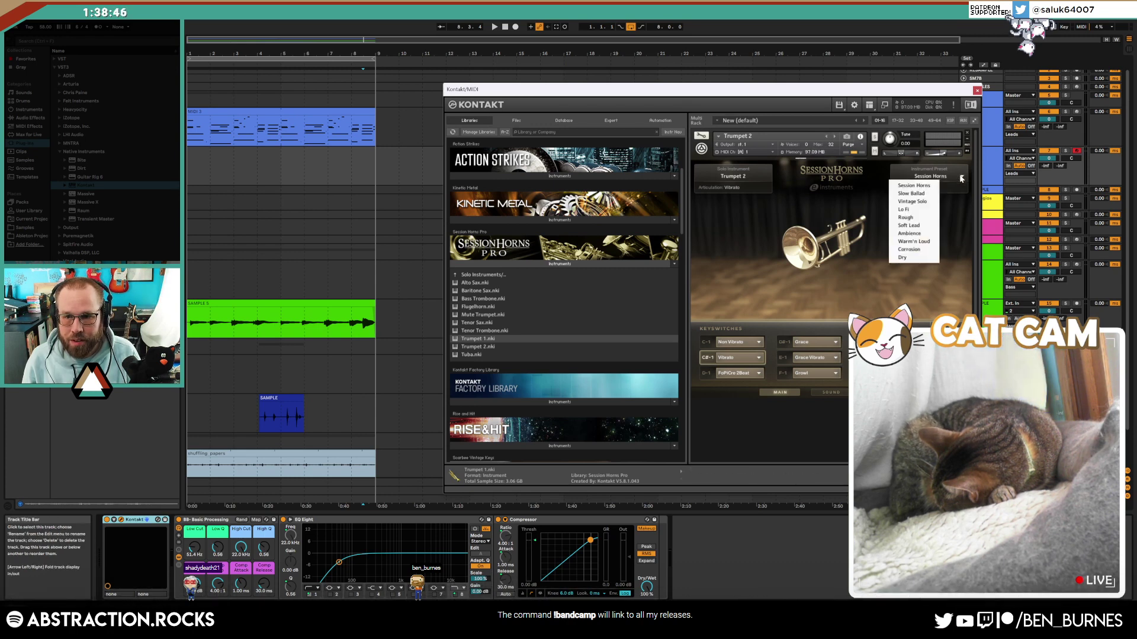
{"action": "left_click", "coordinate": [737, 177]}
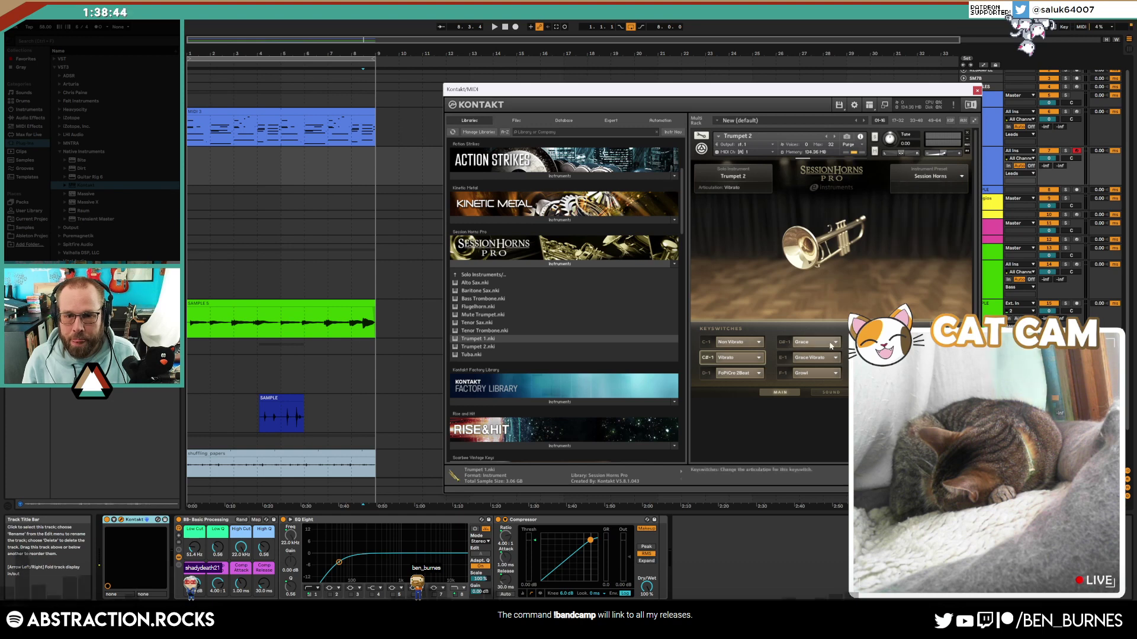
{"action": "left_click", "coordinate": [831, 393]}
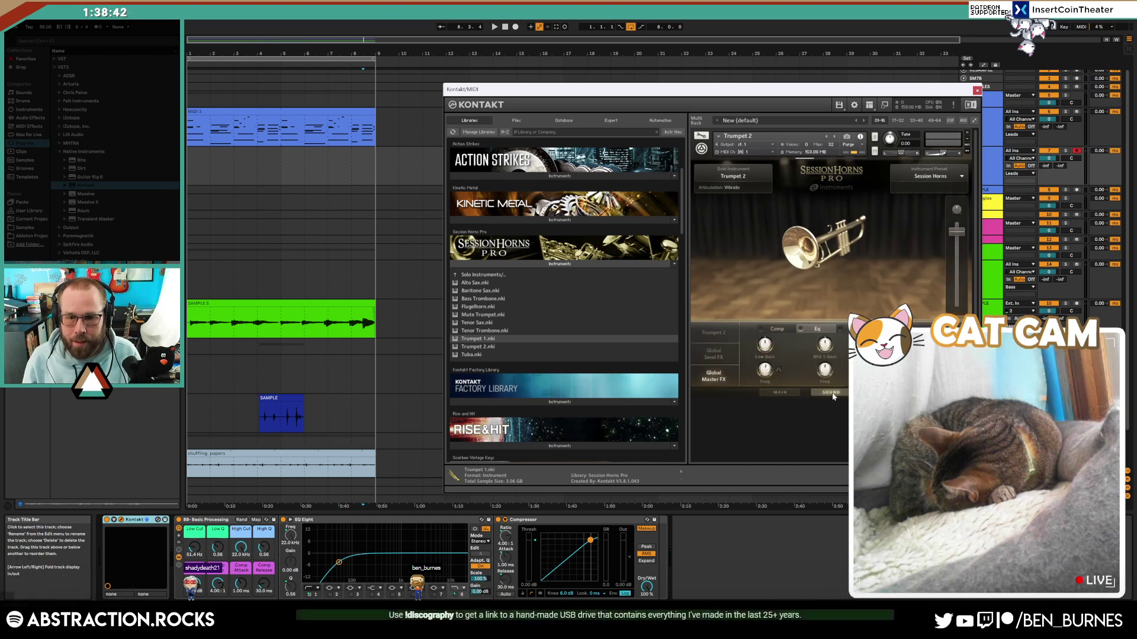
{"action": "left_click", "coordinate": [781, 392]}
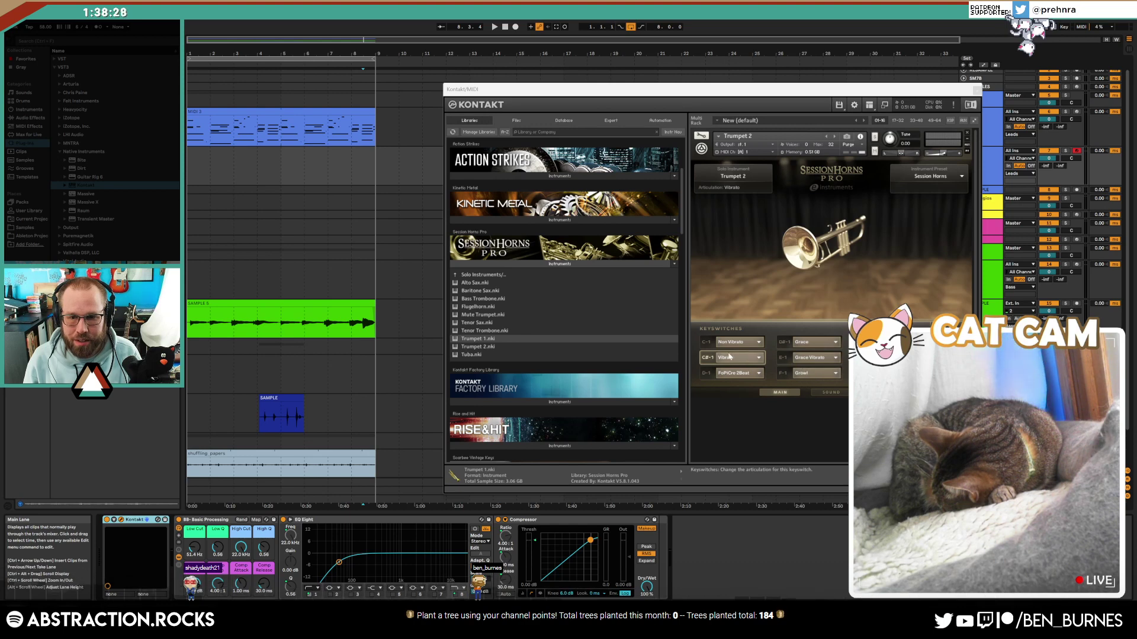
{"action": "left_click", "coordinate": [961, 176]}
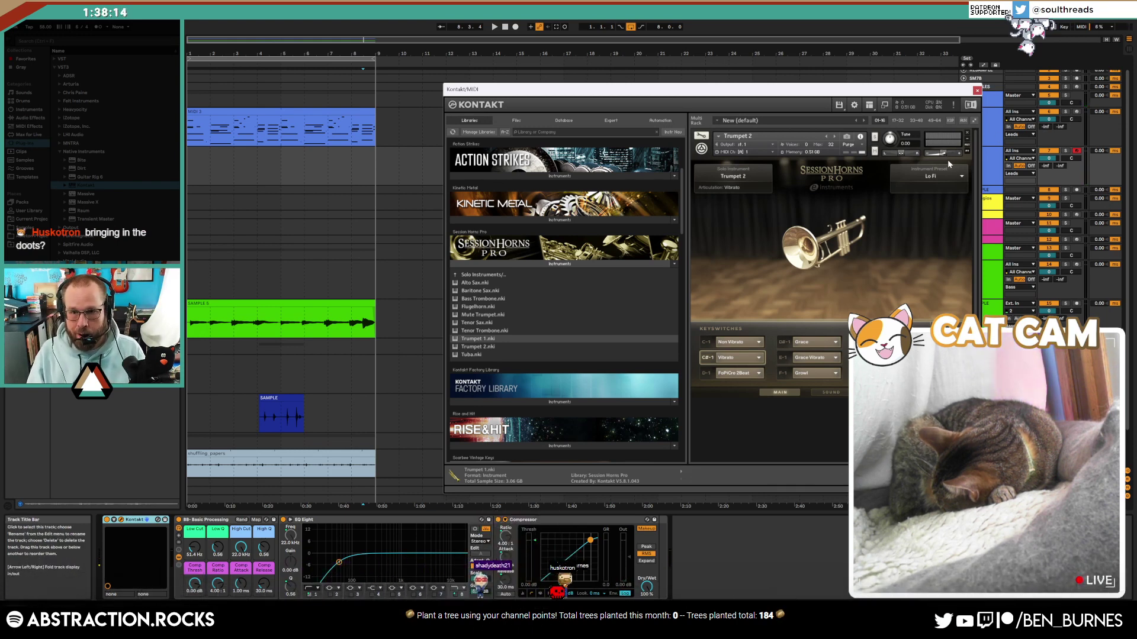
{"action": "key", "text": "space"}
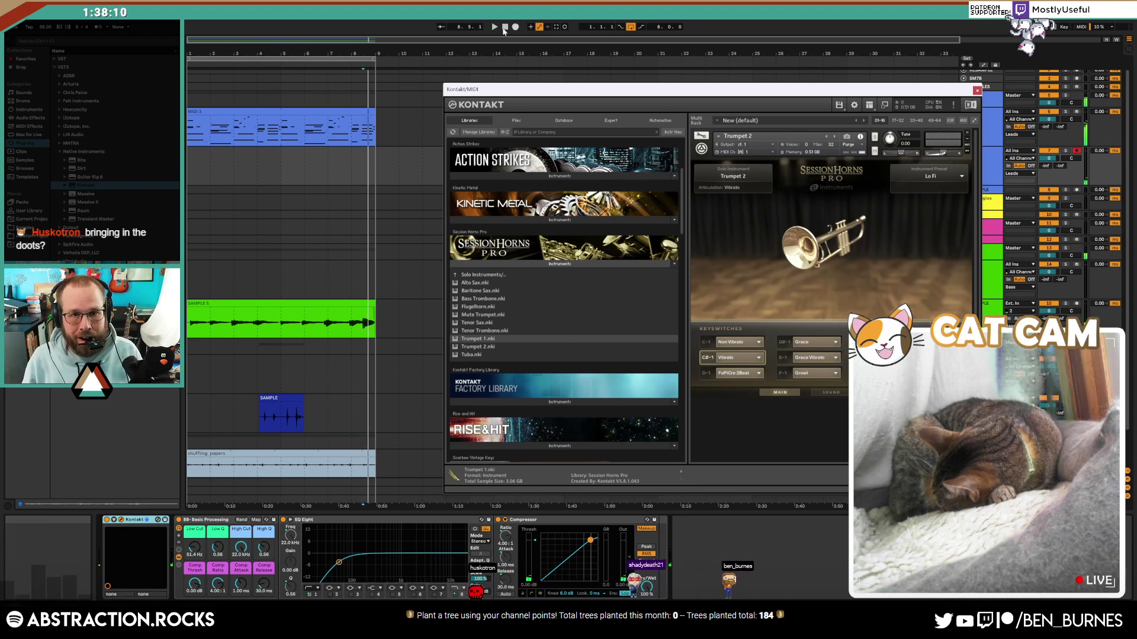
{"action": "left_click", "coordinate": [505, 27]}
Step: Try raising the trumpet track's sends to the return tracks
{"action": "left_click_drag", "start_coordinate": [572, 90], "coordinate": [521, 89]}
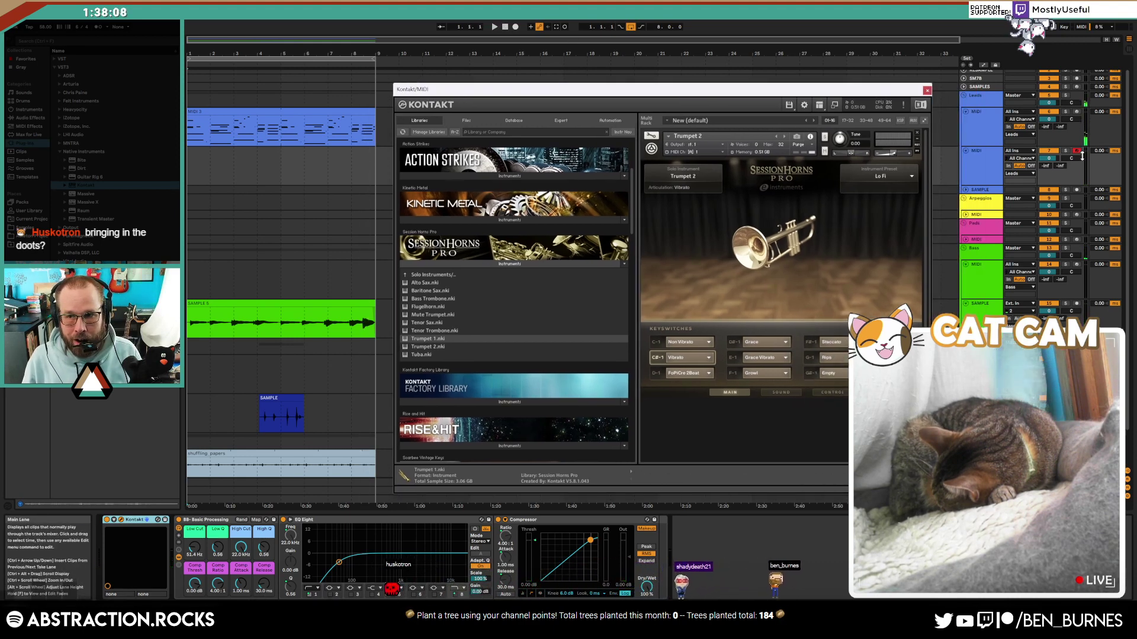
{"action": "left_click_drag", "start_coordinate": [1046, 166], "coordinate": [1046, 122]}
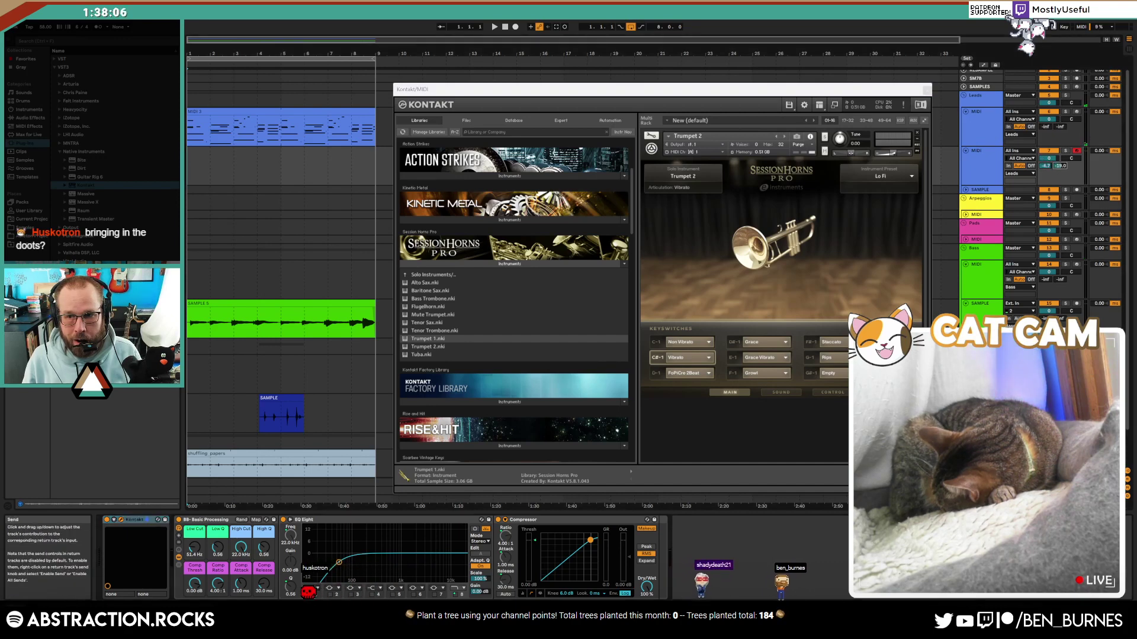
{"action": "left_click_drag", "start_coordinate": [1046, 167], "coordinate": [1046, 168]}
Step: Copy the Raum reverb from the electric piano track to the trumpet track after Kontakt, check its settings, and close the plug-in windows
{"action": "left_click", "coordinate": [987, 130]}
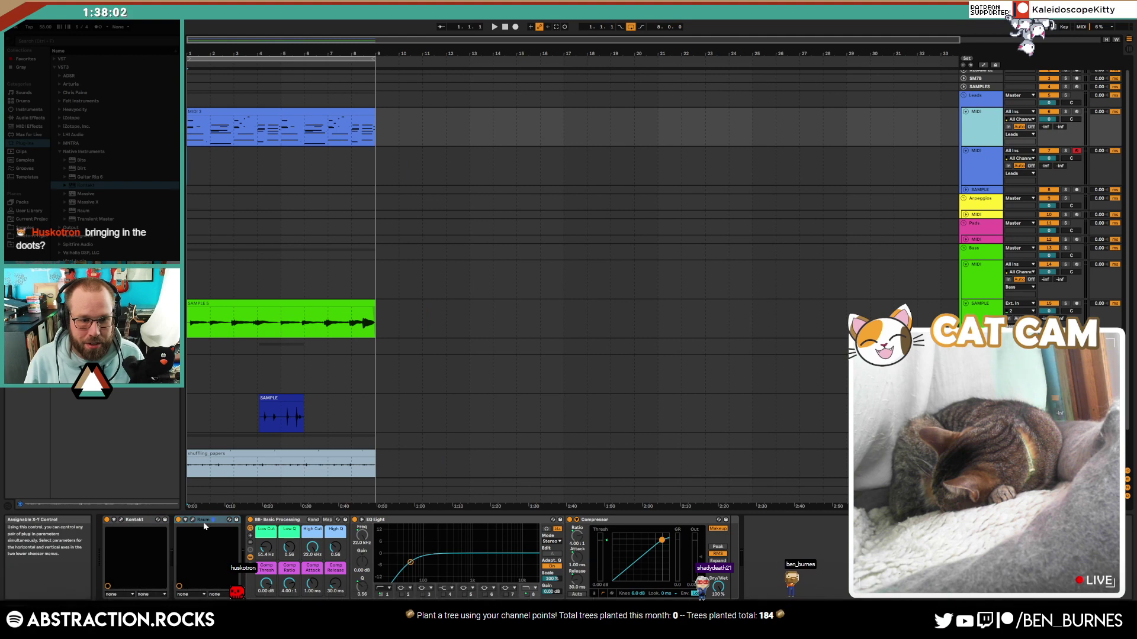
{"action": "left_click", "coordinate": [975, 157]}
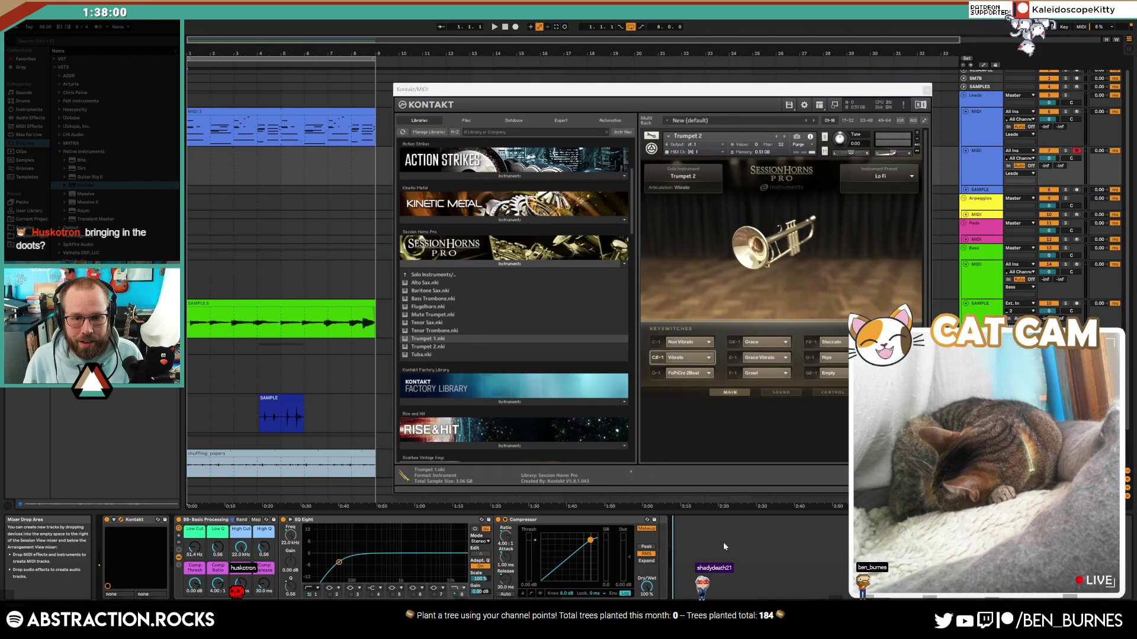
{"action": "left_click_drag", "start_coordinate": [706, 523], "coordinate": [198, 527]}
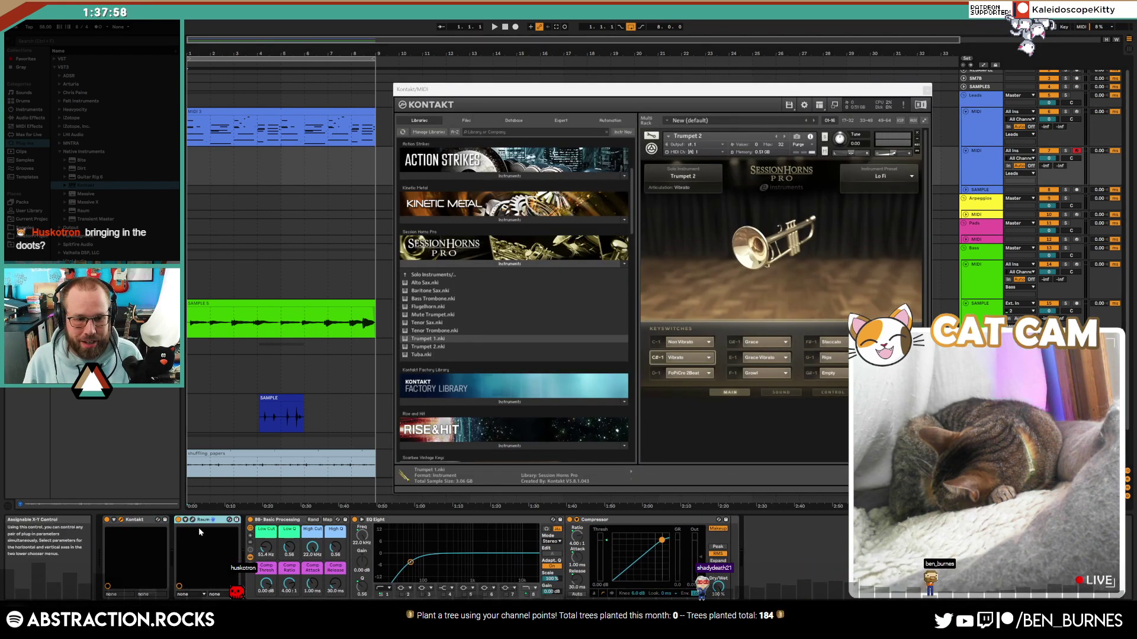
{"action": "left_click", "coordinate": [192, 520]}
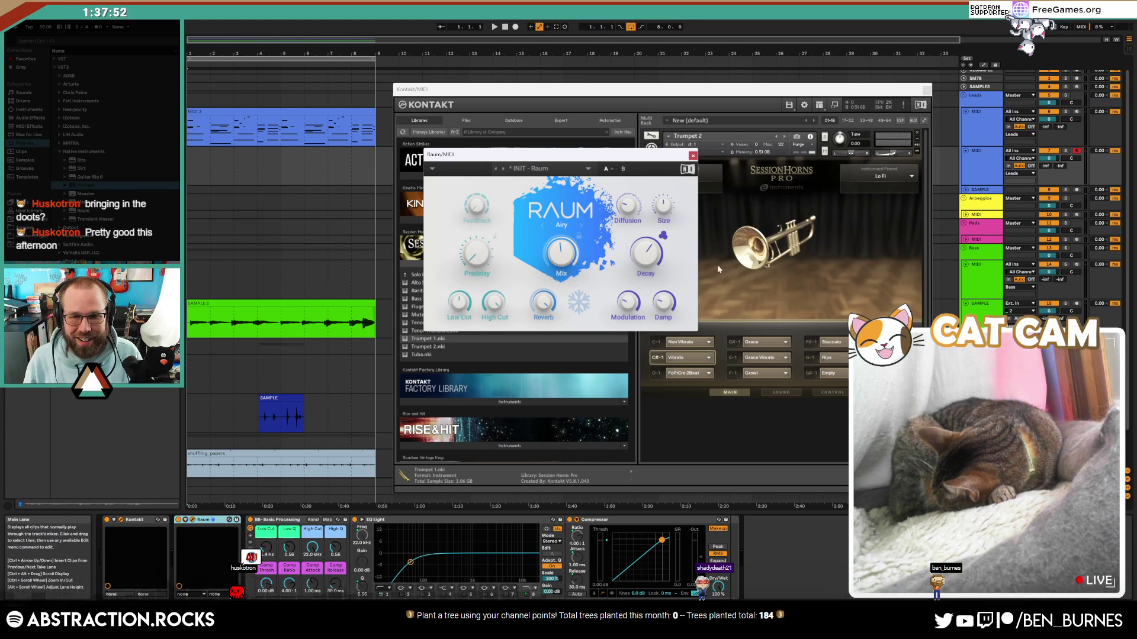
{"action": "left_click", "coordinate": [692, 156]}
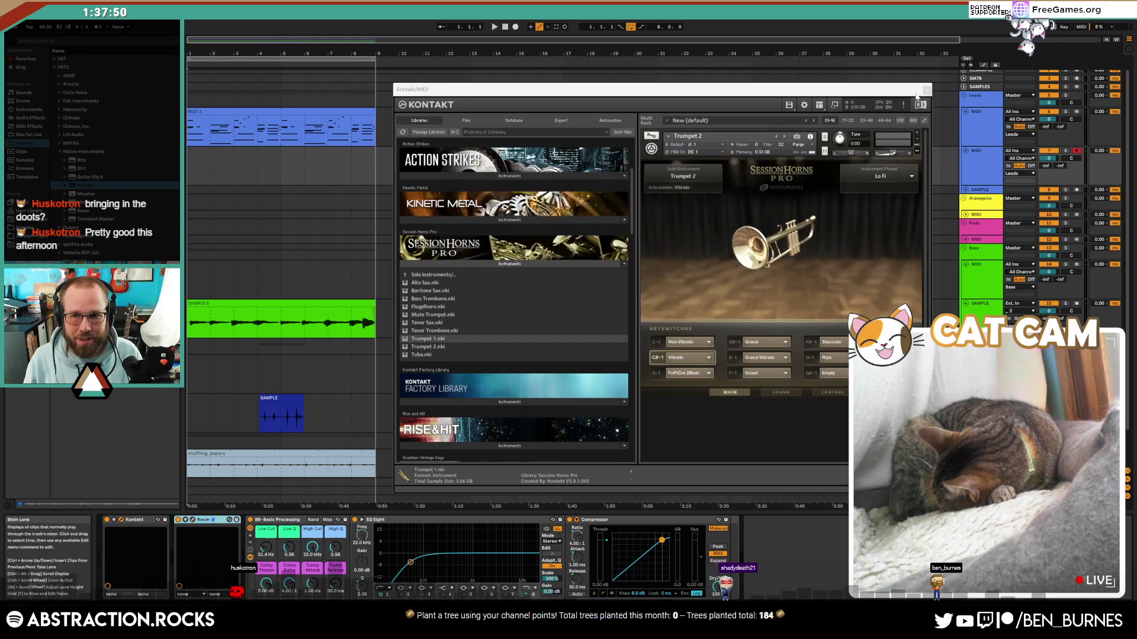
{"action": "left_click", "coordinate": [926, 91]}
Step: Add a Delay after Raum on the trumpet track, narrow its filter around 2.16 kHz, and set Dry/Wet to 18%
{"action": "left_click", "coordinate": [29, 118]}
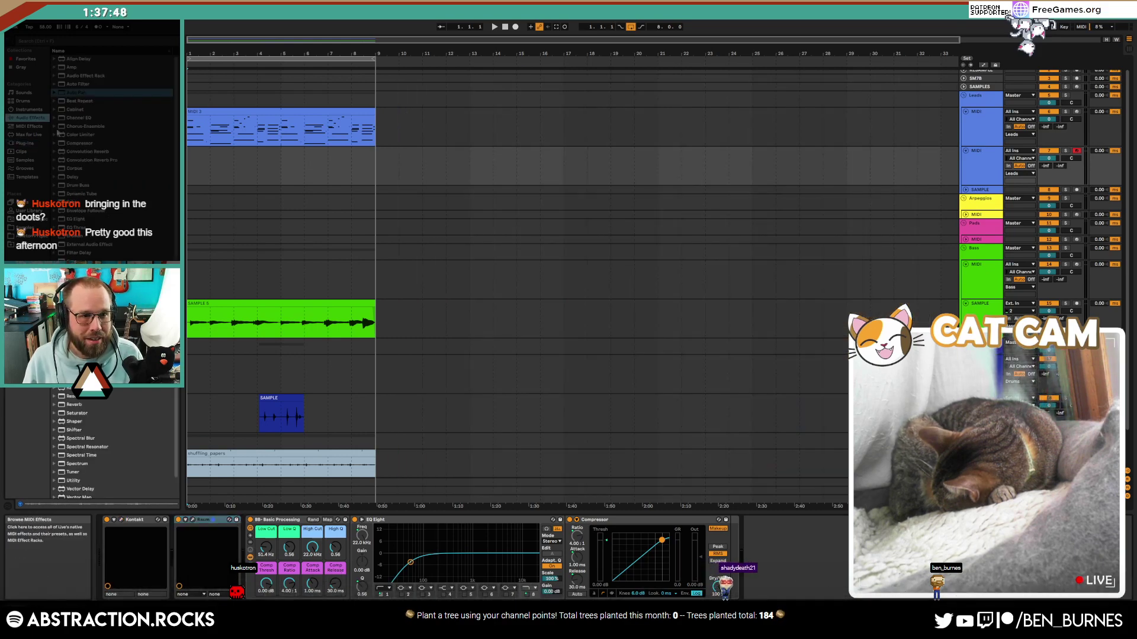
{"action": "left_click", "coordinate": [77, 176]}
{"action": "scroll", "coordinate": [77, 166], "scroll_direction": "down", "scroll_amount": 1}
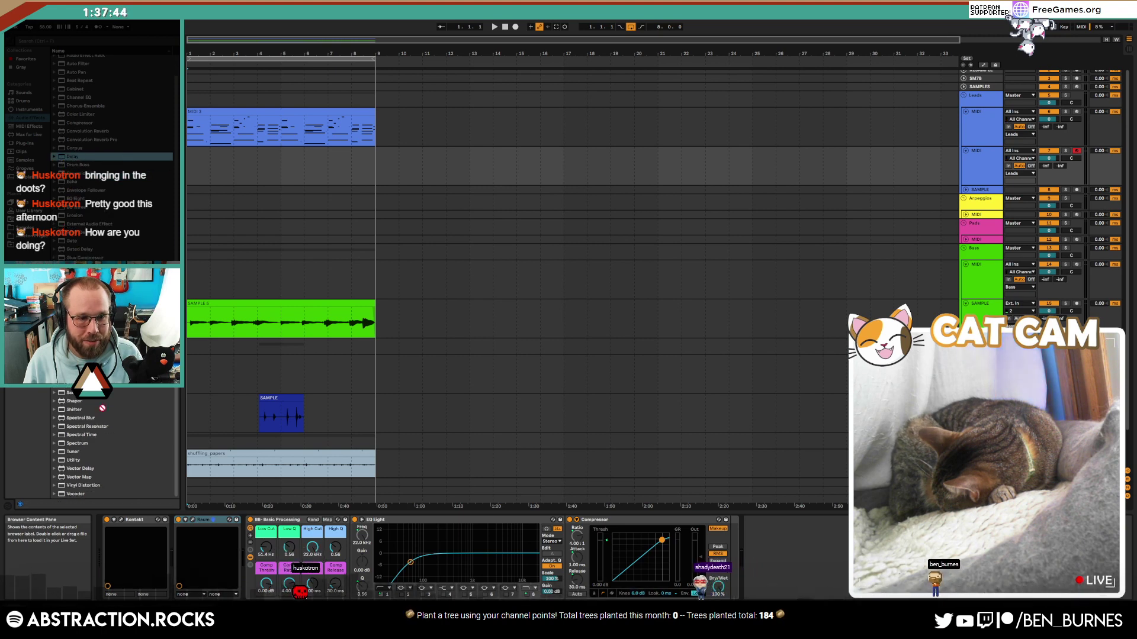
{"action": "key", "text": "Return"}
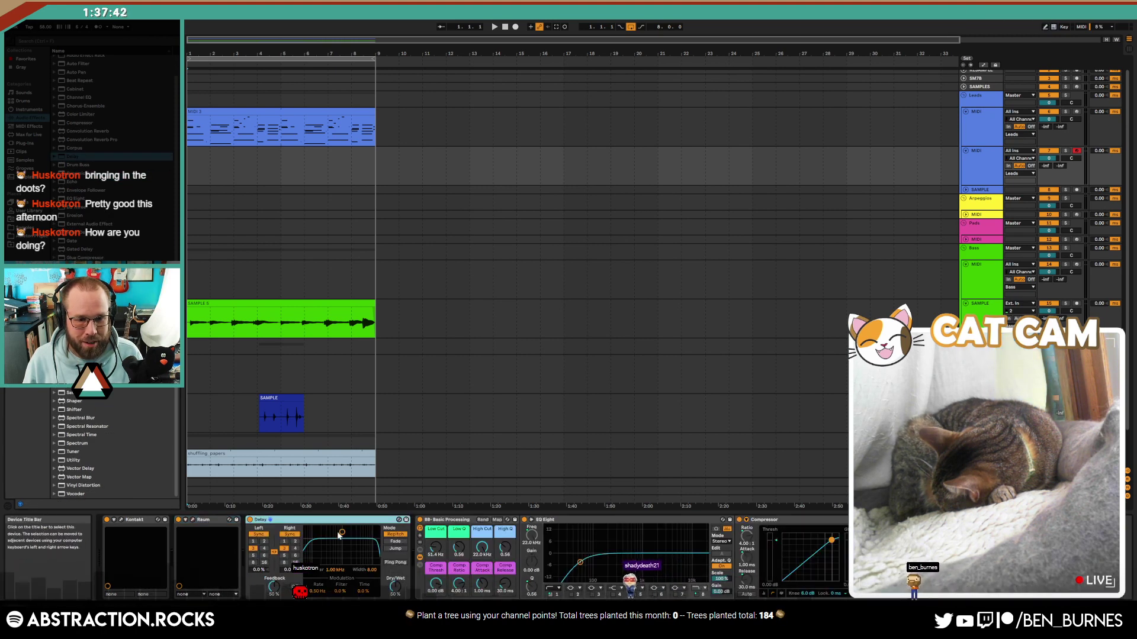
{"action": "left_click_drag", "start_coordinate": [337, 531], "coordinate": [341, 554]}
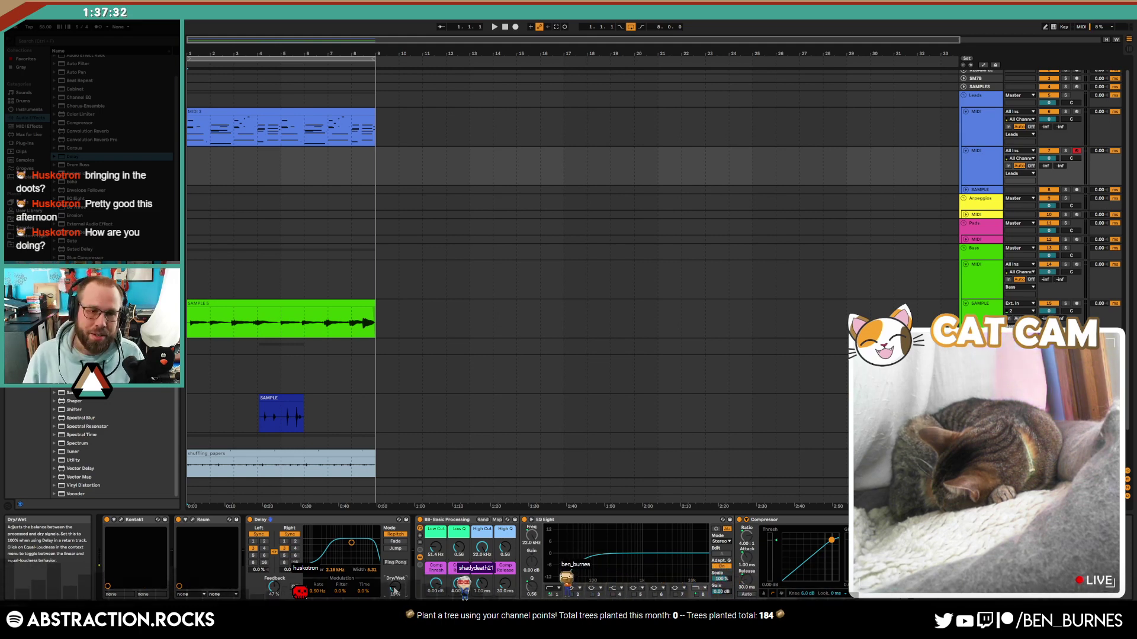
Step: Set the trumpet track's Basic Processing rack to a 120 Hz low cut and a 5.80 kHz high cut
{"action": "left_click", "coordinate": [987, 182]}
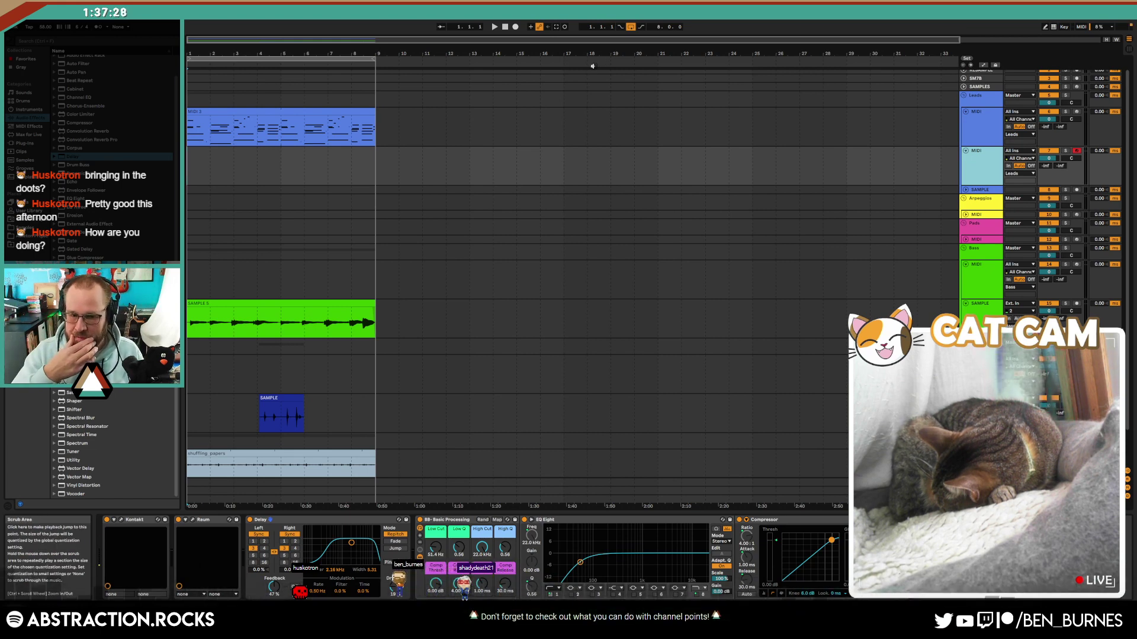
{"action": "left_click_drag", "start_coordinate": [436, 547], "coordinate": [482, 562]}
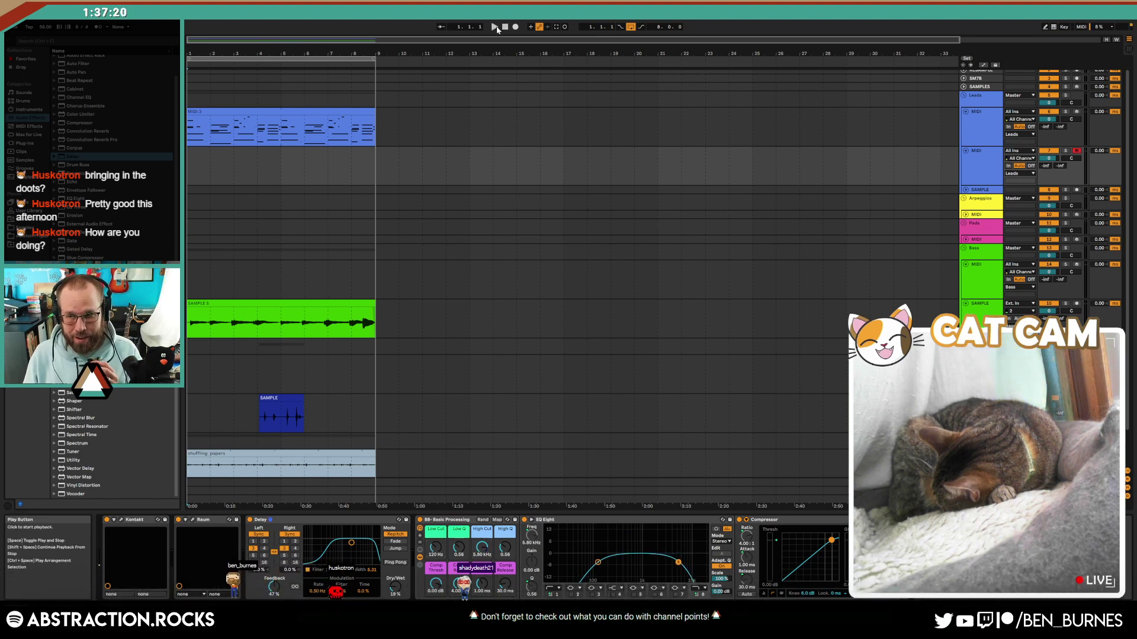
{"action": "left_click", "coordinate": [495, 27]}
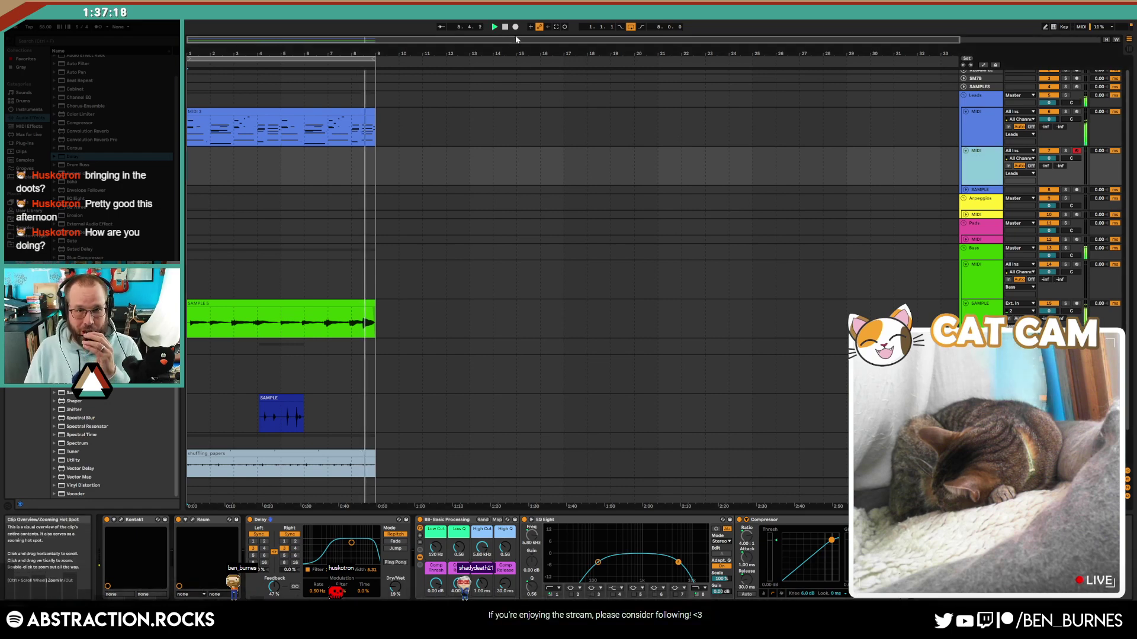
{"action": "left_click", "coordinate": [515, 27]}
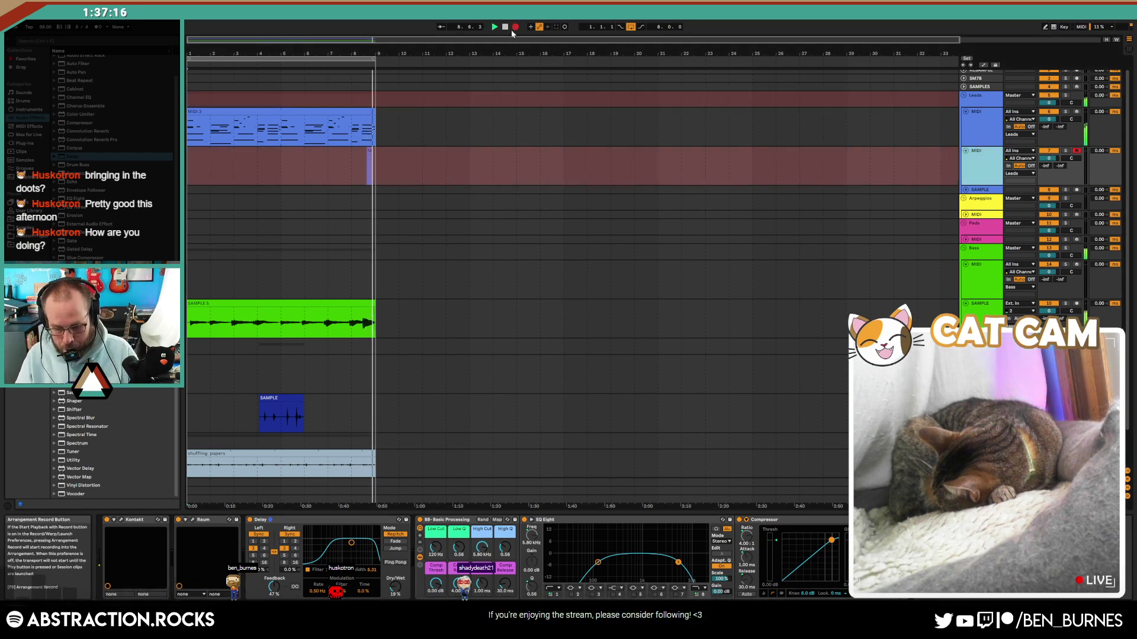
{"action": "key", "text": "space"}
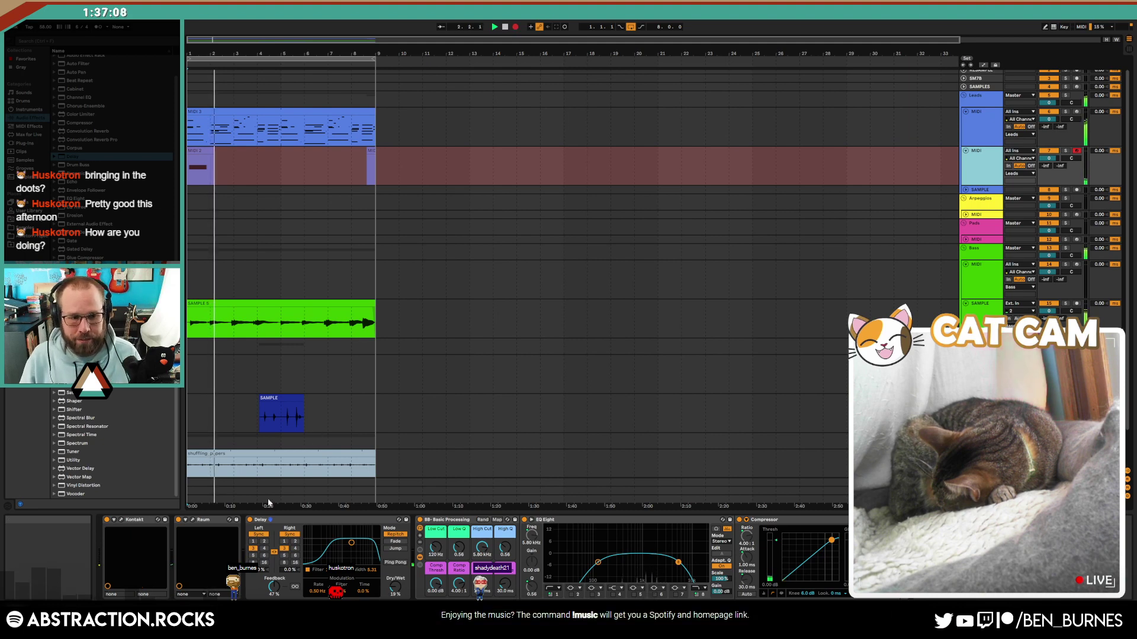
{"action": "key", "text": "space"}
{"action": "left_click", "coordinate": [121, 520]}
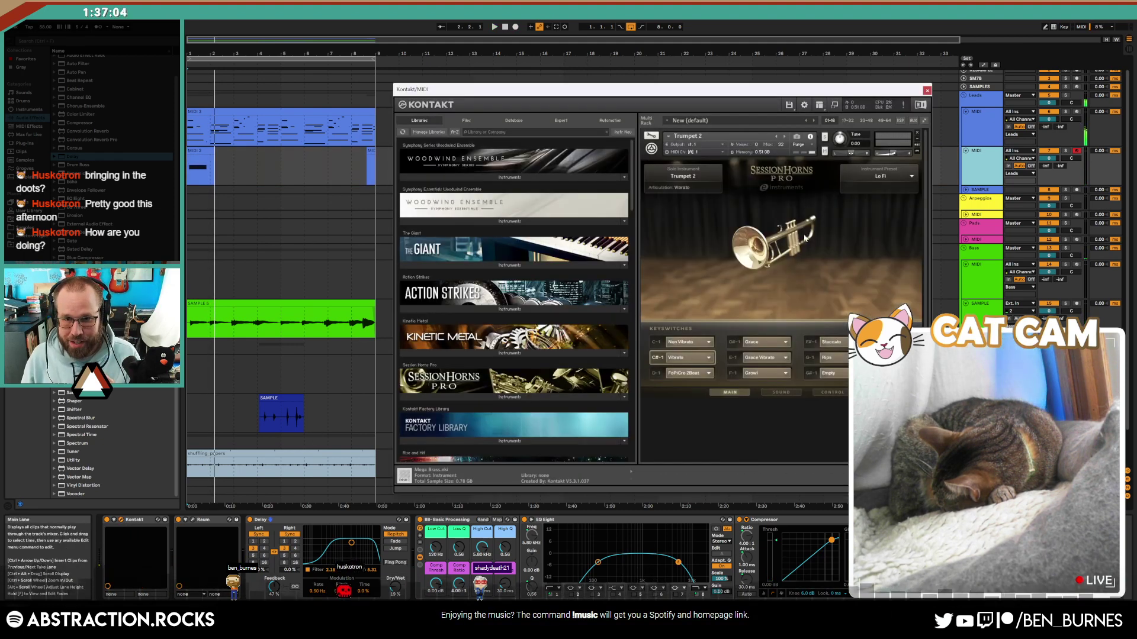
{"action": "left_click_drag", "start_coordinate": [381, 165], "coordinate": [188, 166]}
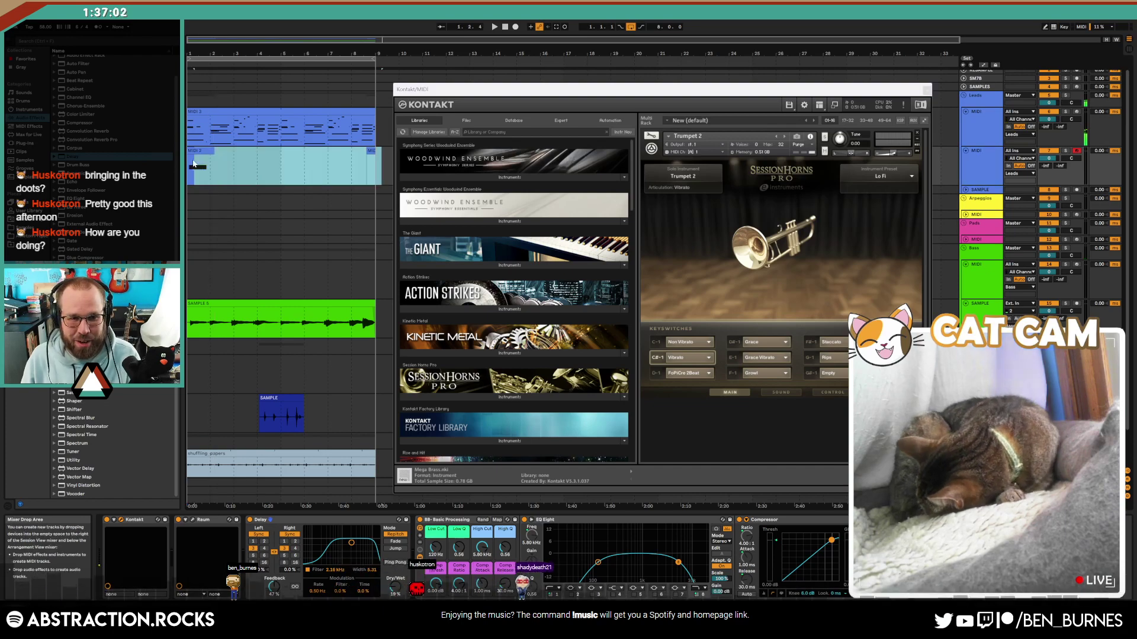
{"action": "left_click", "coordinate": [225, 170]}
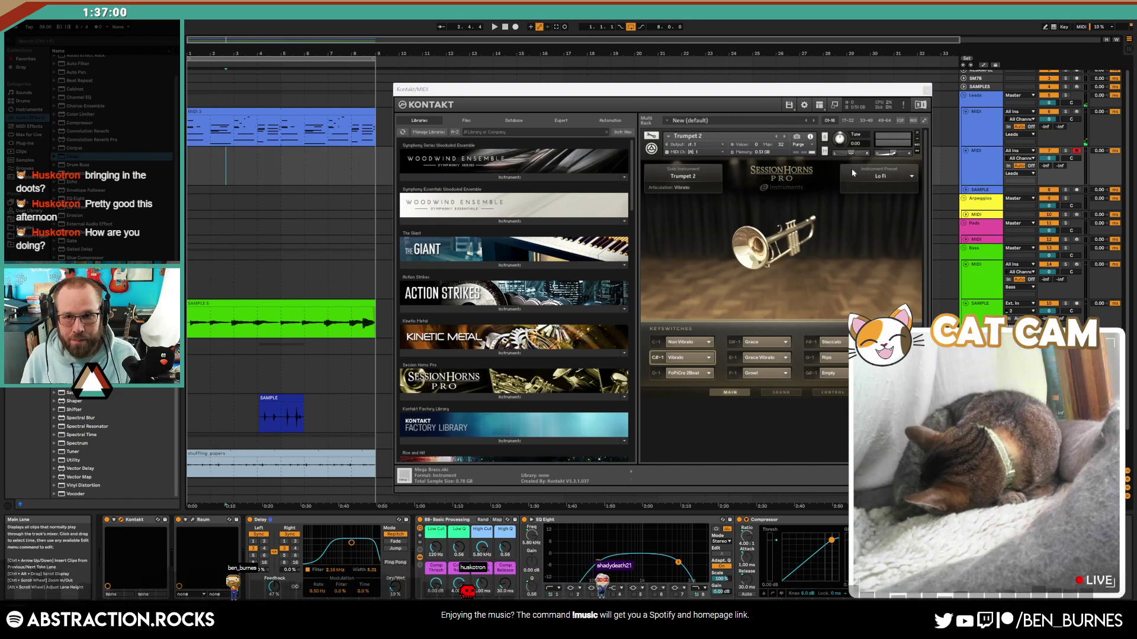
Step: Start MIDI CC learn for the Trumpet 2 instrument's volume slider in Kontakt
{"action": "right_click", "coordinate": [894, 155]}
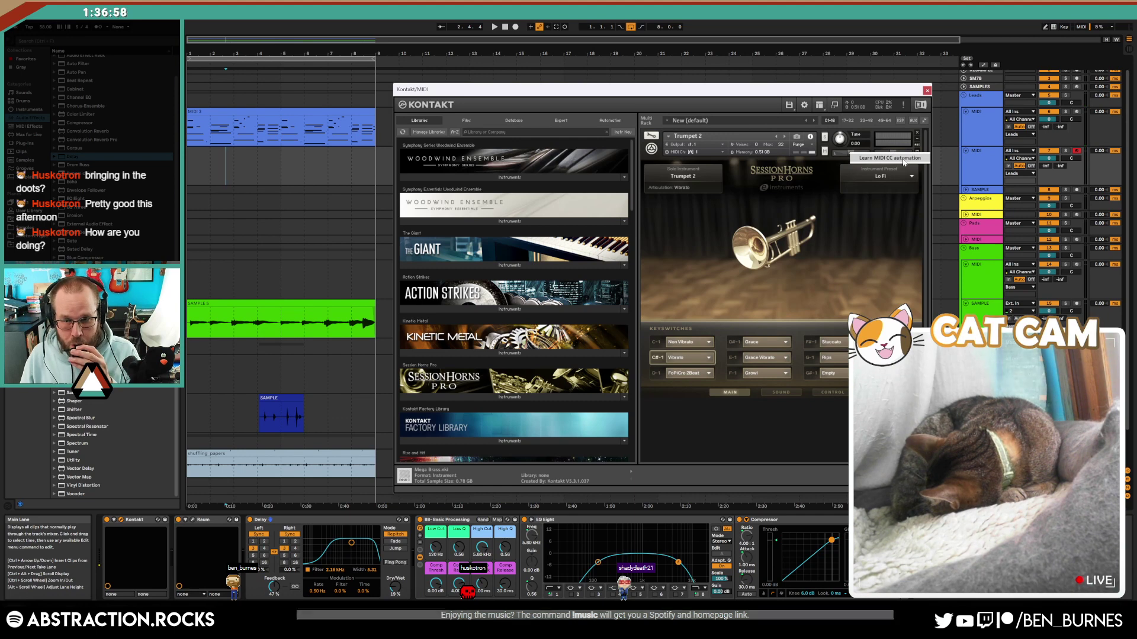
{"action": "left_click", "coordinate": [903, 158]}
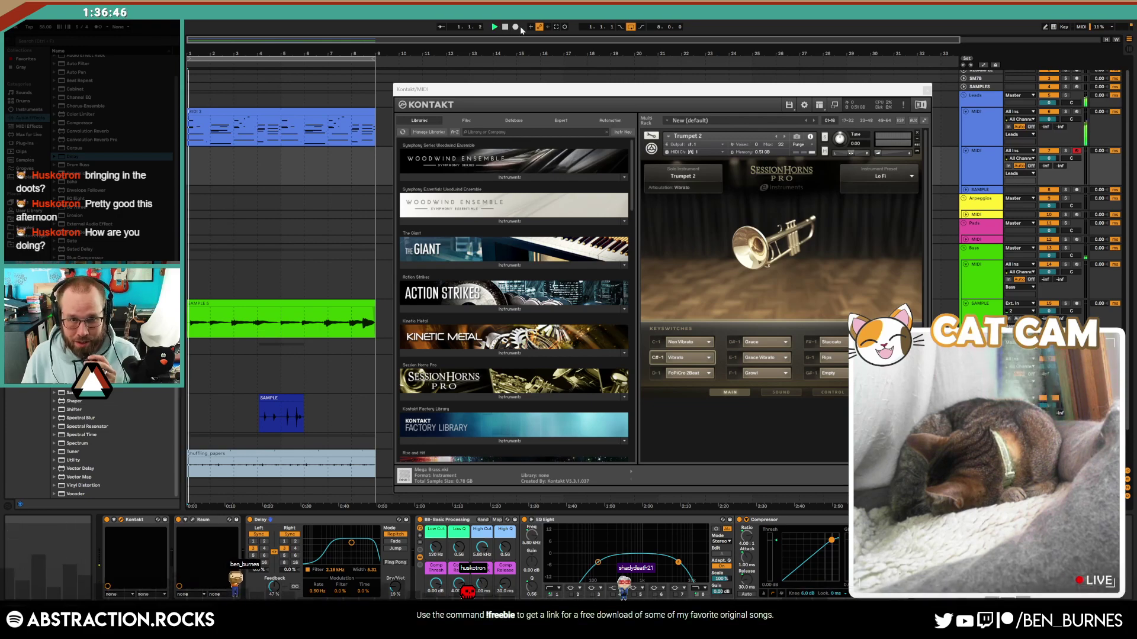
Step: Record an eight-bar trumpet melody onto the trumpet track over the loop, and close the Kontakt window
{"action": "key", "text": "space"}
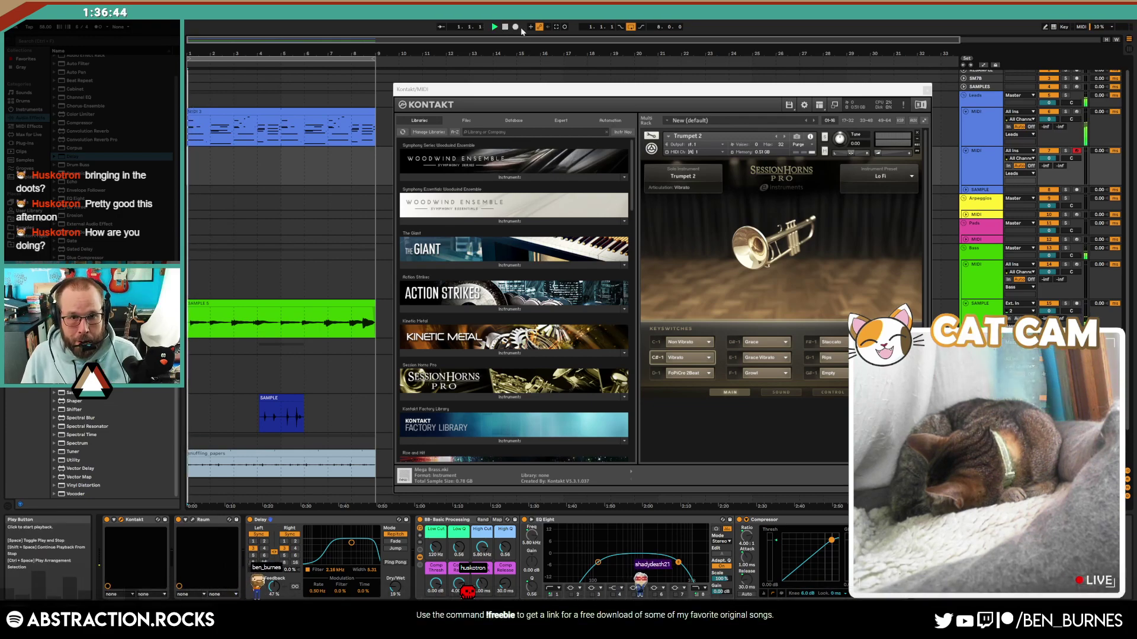
{"action": "left_click", "coordinate": [515, 27]}
{"action": "left_click", "coordinate": [515, 27]}
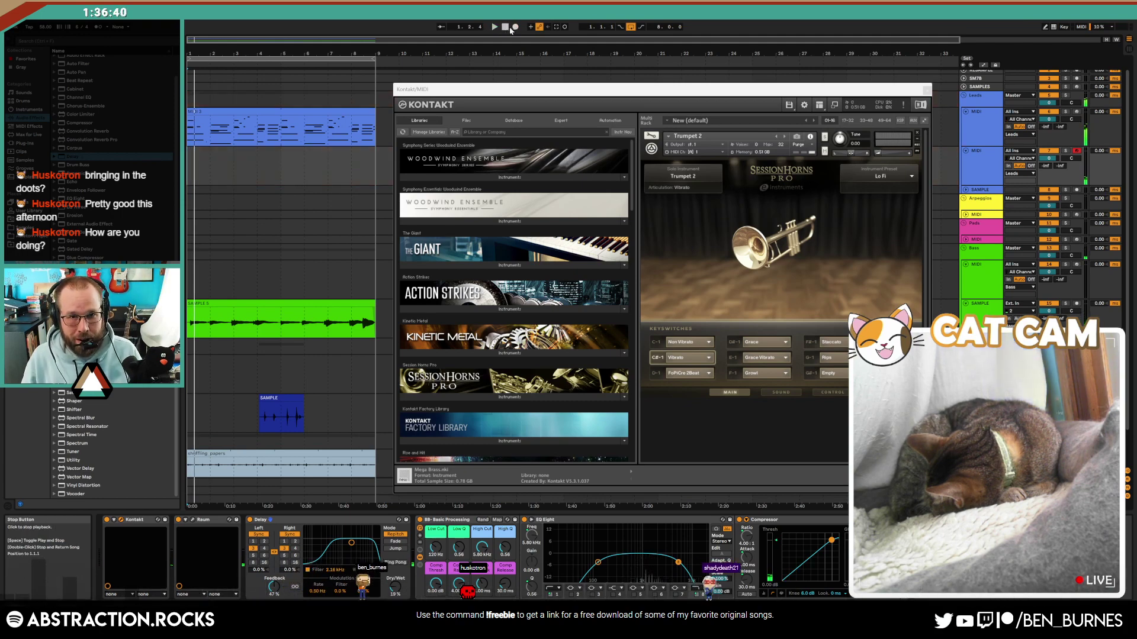
{"action": "left_click", "coordinate": [515, 27]}
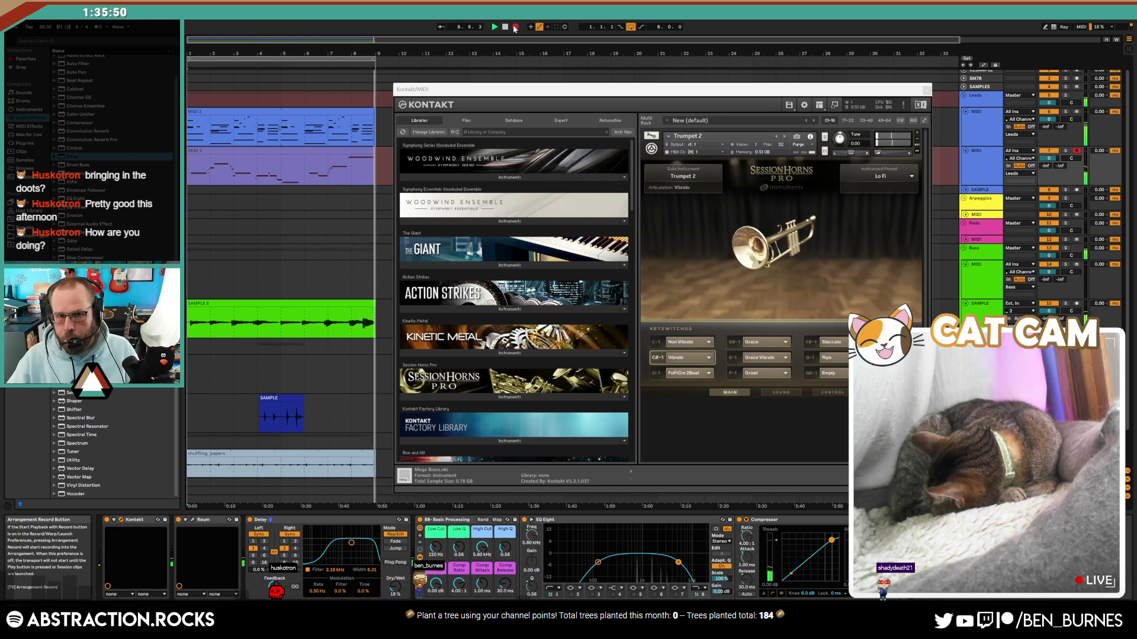
{"action": "left_click", "coordinate": [514, 27]}
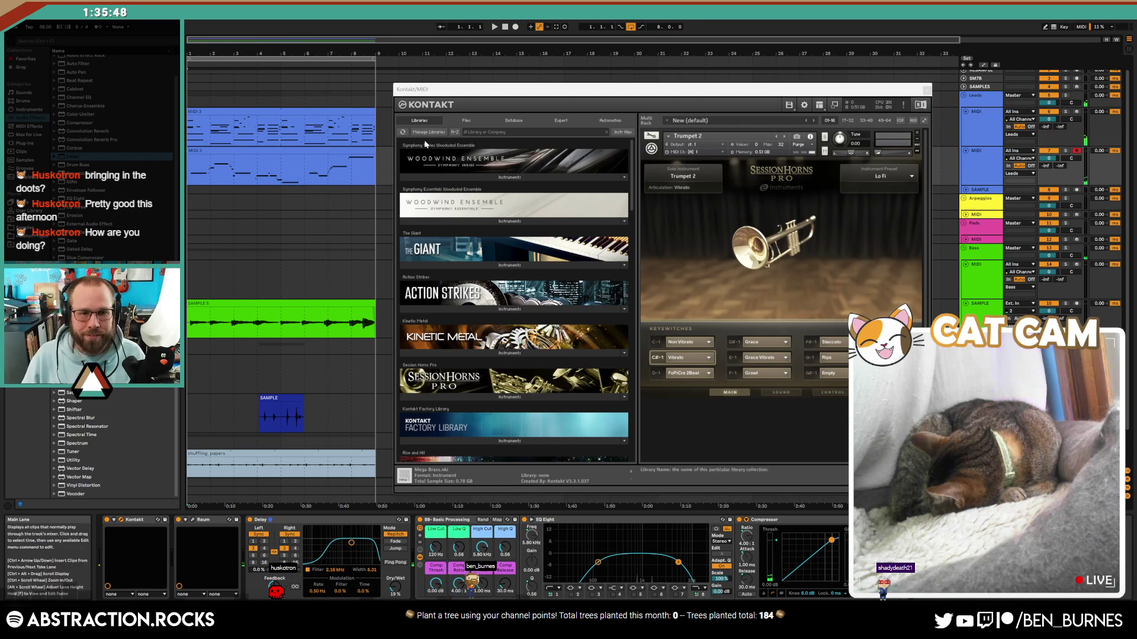
{"action": "left_click", "coordinate": [927, 90]}
Step: Split the percussion hit around 5.2.3 out of the recorded drum clip, crop it to its transient, and set its gain to -4.70 dB
{"action": "left_click", "coordinate": [264, 400]}
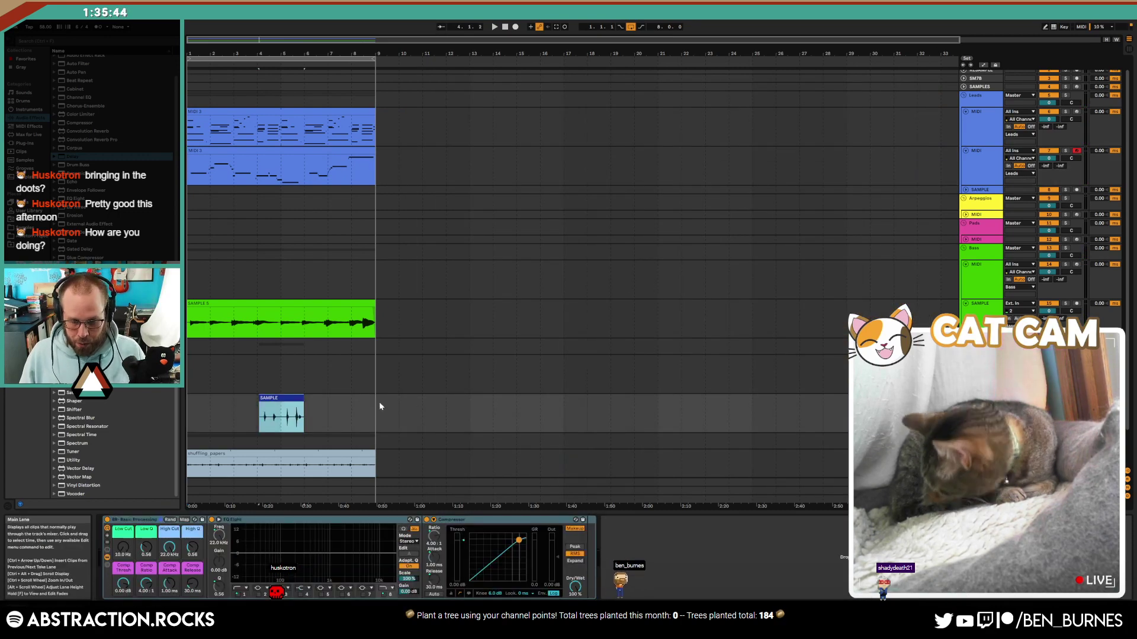
{"action": "left_click", "coordinate": [977, 359]}
{"action": "scroll", "coordinate": [286, 415], "scroll_direction": "up", "scroll_amount": 10}
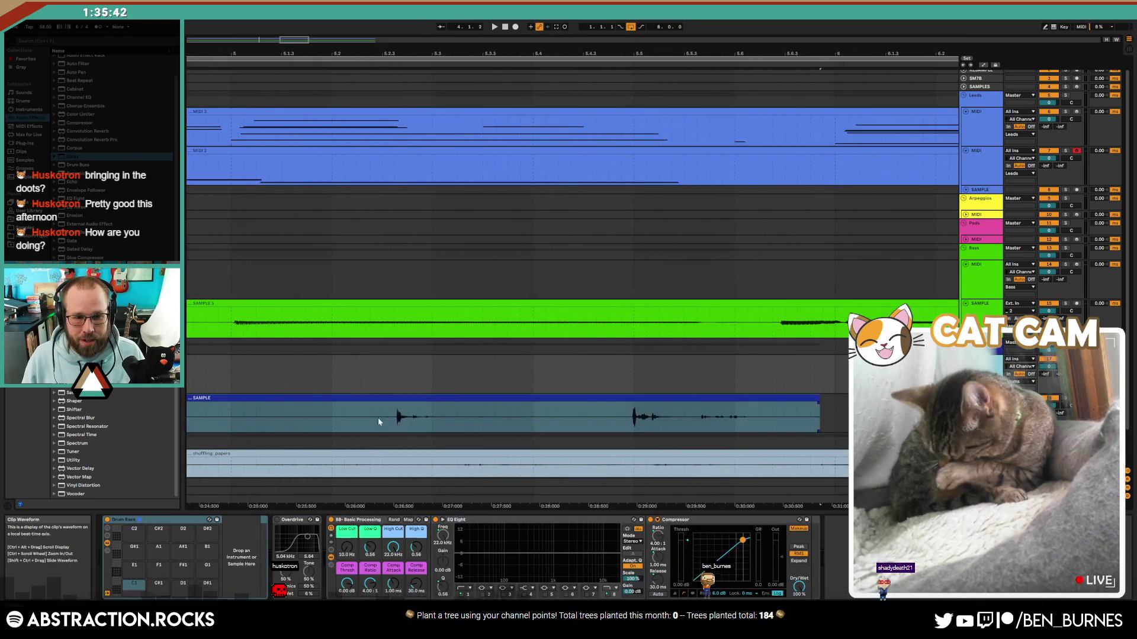
{"action": "left_click_drag", "start_coordinate": [394, 416], "coordinate": [440, 425]}
{"action": "key", "text": "ctrl+e"}
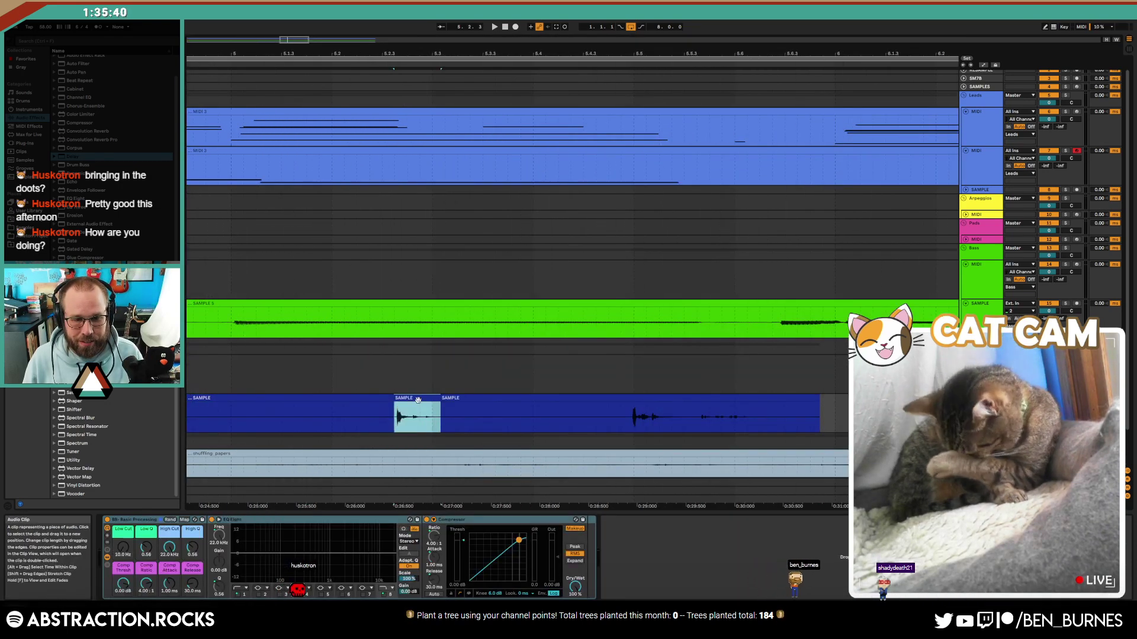
{"action": "double_click", "coordinate": [422, 398]}
{"action": "left_click_drag", "start_coordinate": [188, 331], "coordinate": [248, 336]}
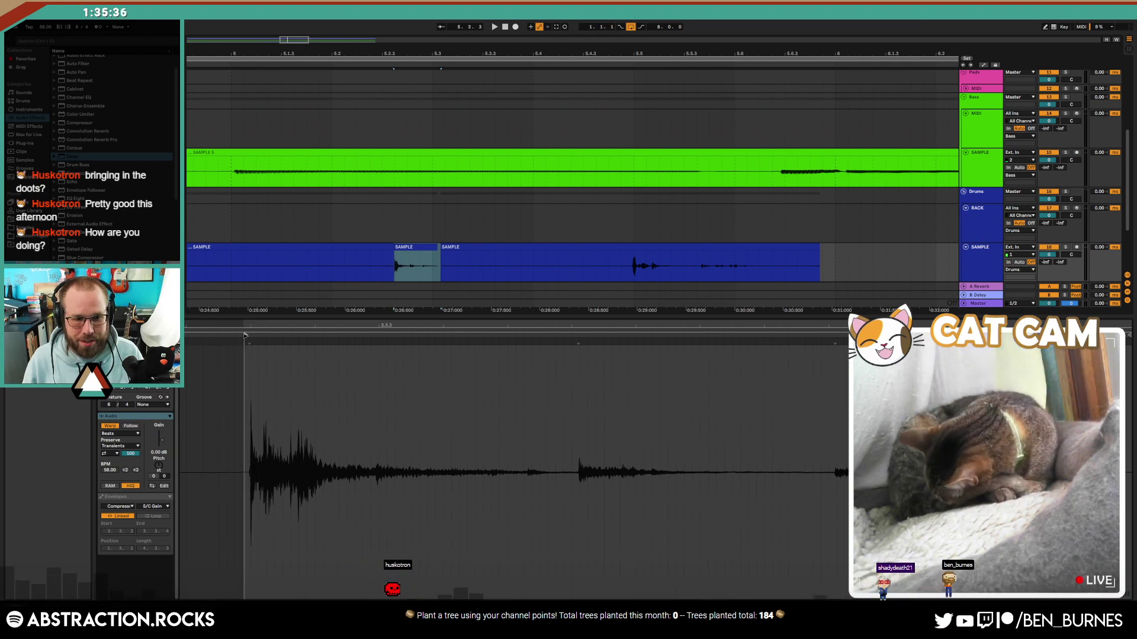
{"action": "left_click", "coordinate": [412, 249]}
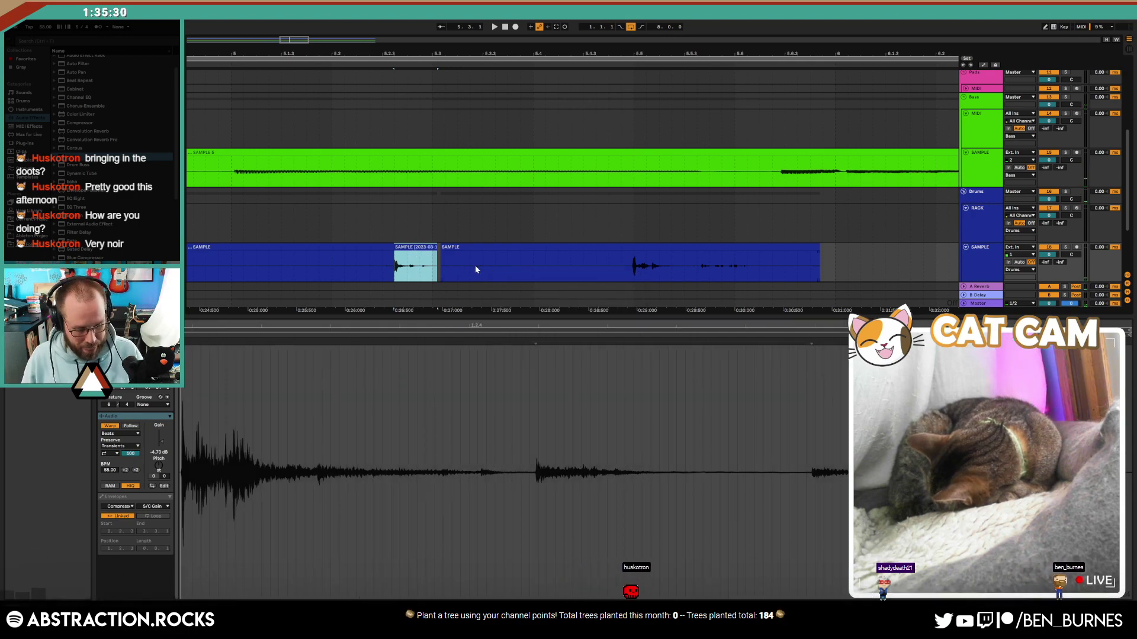
Step: Load the isolated bar 5 percussion hit into the Drum Rack's G#1 pad
{"action": "key", "text": "shift+Tab"}
{"action": "left_click", "coordinate": [808, 349]}
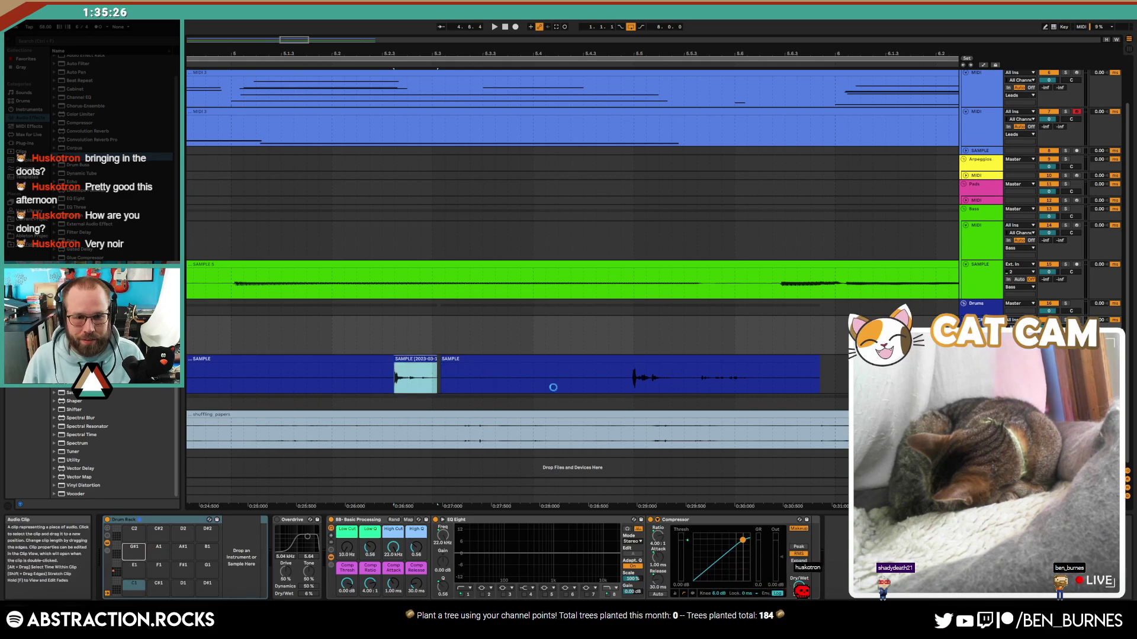
{"action": "scroll", "coordinate": [500, 376], "scroll_direction": "down", "scroll_amount": 5}
{"action": "key", "text": "space"}
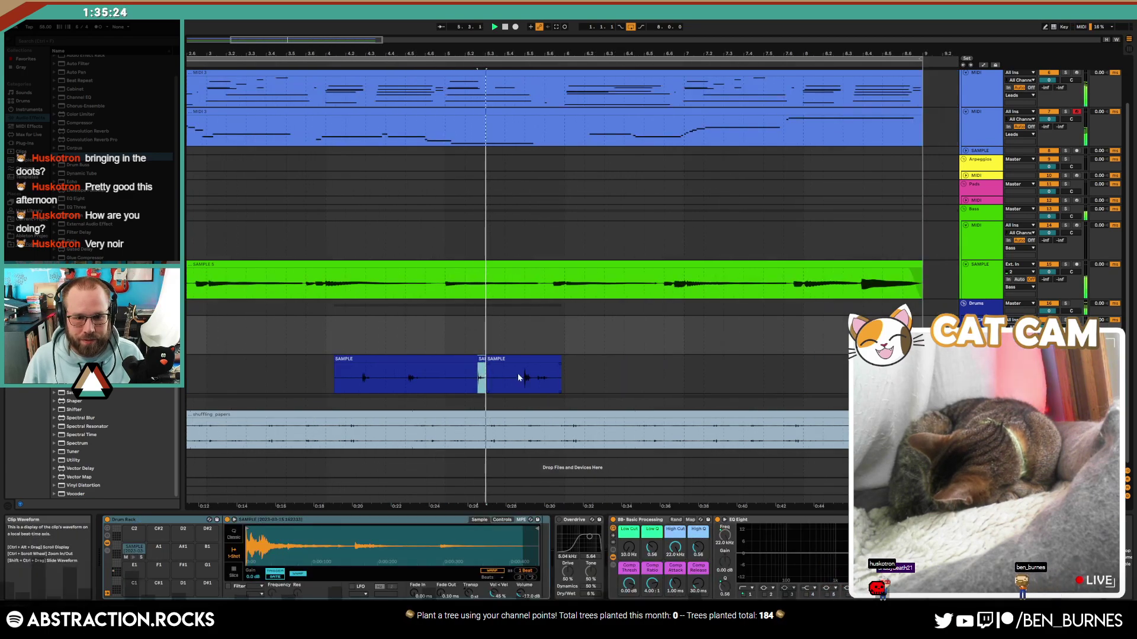
Step: Split the percussion hit just after 4.5 into its own clip, crop it to its transient, and set its gain to -11.3 dB
{"action": "left_click", "coordinate": [522, 359]}
{"action": "left_click", "coordinate": [409, 359], "text": "shift"}
{"action": "left_click", "coordinate": [401, 382]}
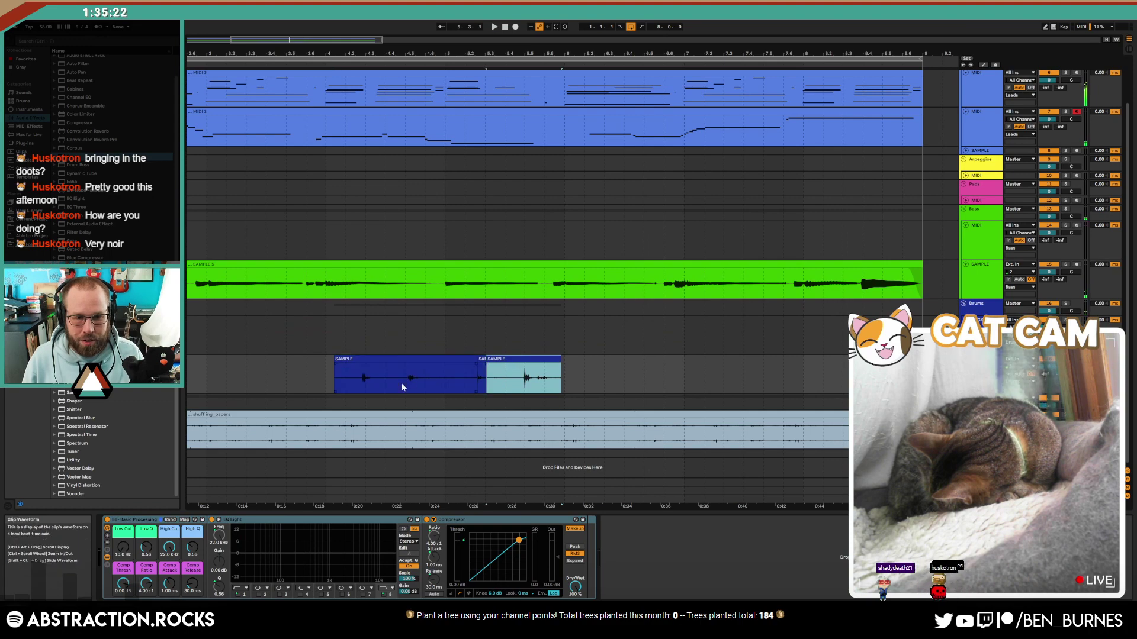
{"action": "scroll", "coordinate": [403, 379], "scroll_direction": "up", "scroll_amount": 8}
{"action": "left_click_drag", "start_coordinate": [436, 383], "coordinate": [607, 385]}
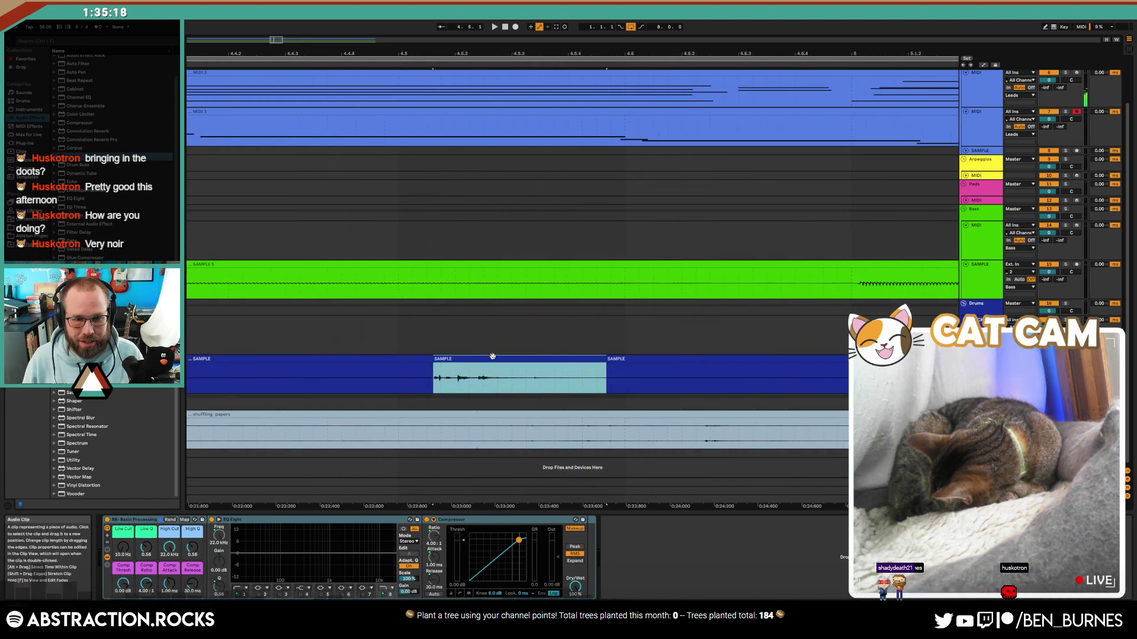
{"action": "double_click", "coordinate": [524, 360]}
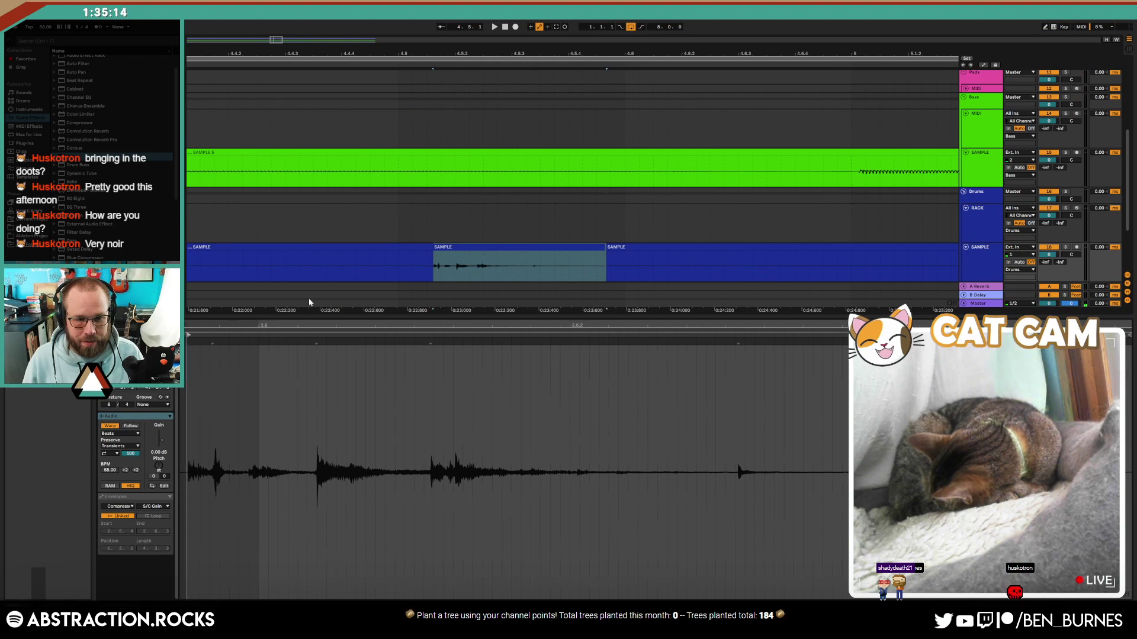
{"action": "left_click", "coordinate": [497, 249]}
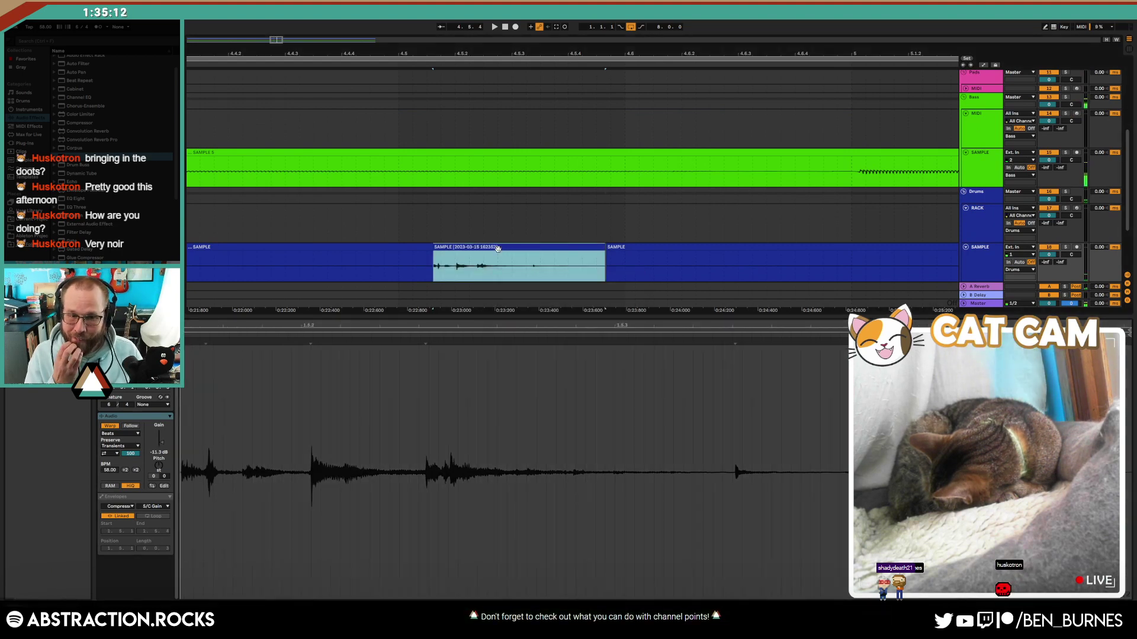
{"action": "key", "text": "space"}
Step: Load the isolated hit from around 4.5 into the Drum Rack's A1 pad
{"action": "scroll", "coordinate": [631, 263], "scroll_direction": "down", "scroll_amount": 6}
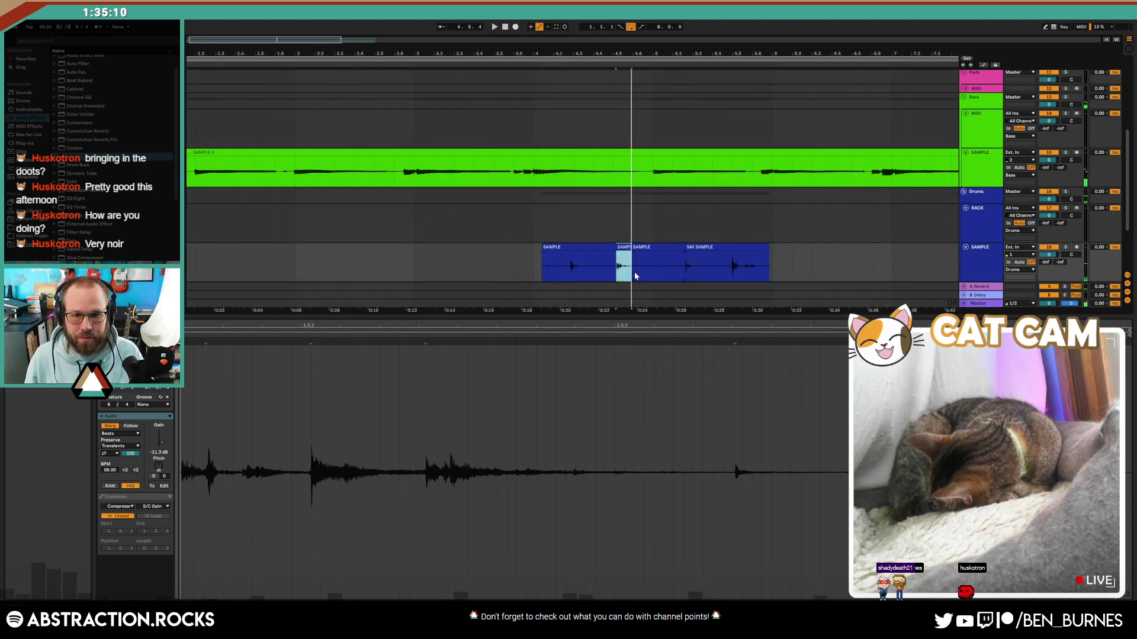
{"action": "left_click", "coordinate": [969, 234]}
{"action": "key", "text": "shift+Tab"}
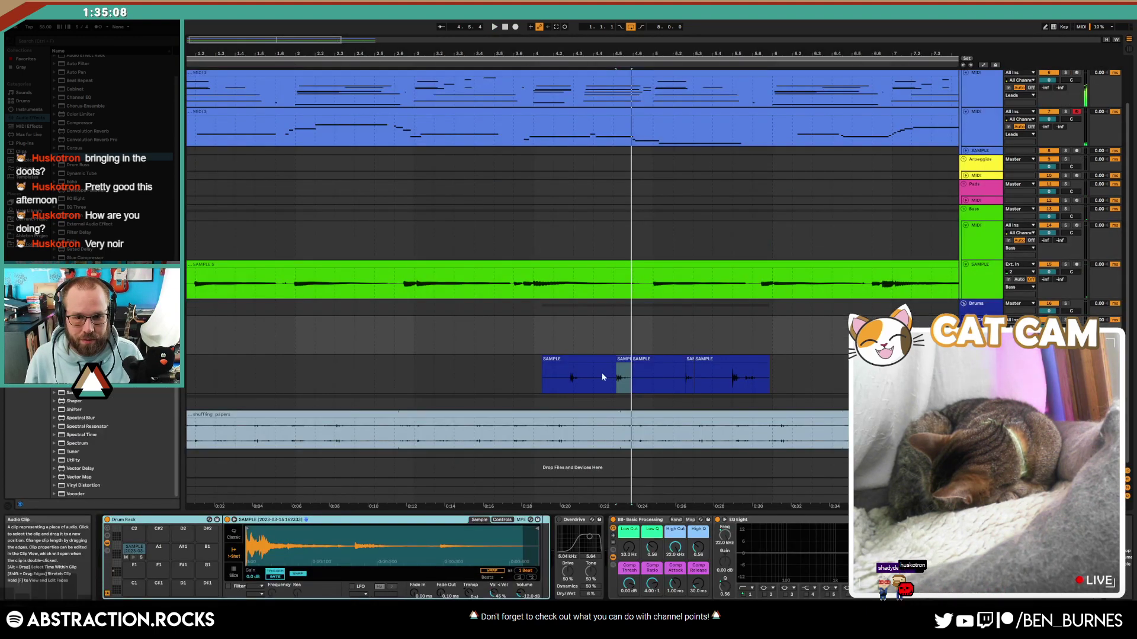
{"action": "left_click_drag", "start_coordinate": [620, 358], "coordinate": [270, 499]}
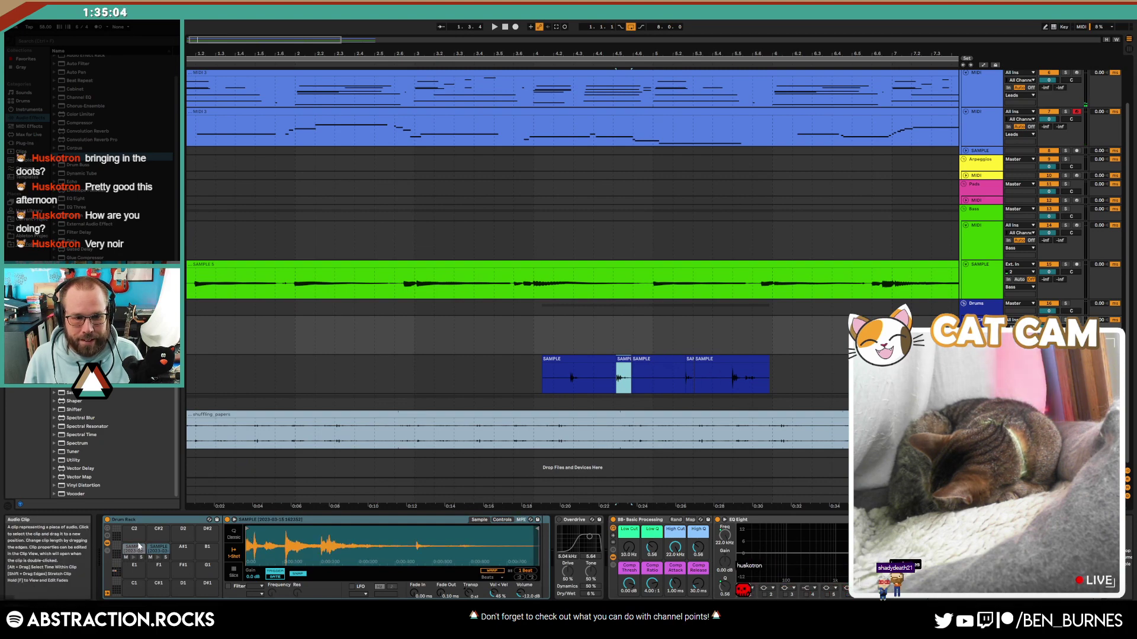
Step: Delete both loaded samples from the Drum Rack's G#1 and A1 pads
{"action": "left_click", "coordinate": [136, 547]}
{"action": "key", "text": "Delete"}
{"action": "left_click", "coordinate": [153, 550]}
{"action": "key", "text": "Delete"}
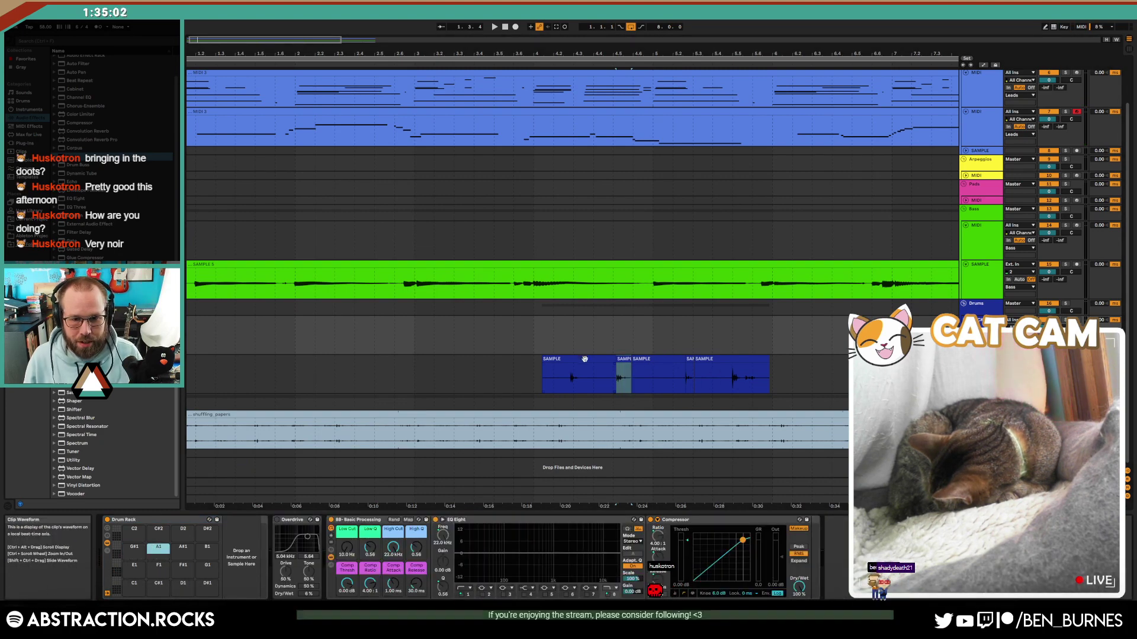
Step: Split the percussion hit around 4.2.4 out of the first remaining drum clip and audition it
{"action": "left_click", "coordinate": [584, 358]}
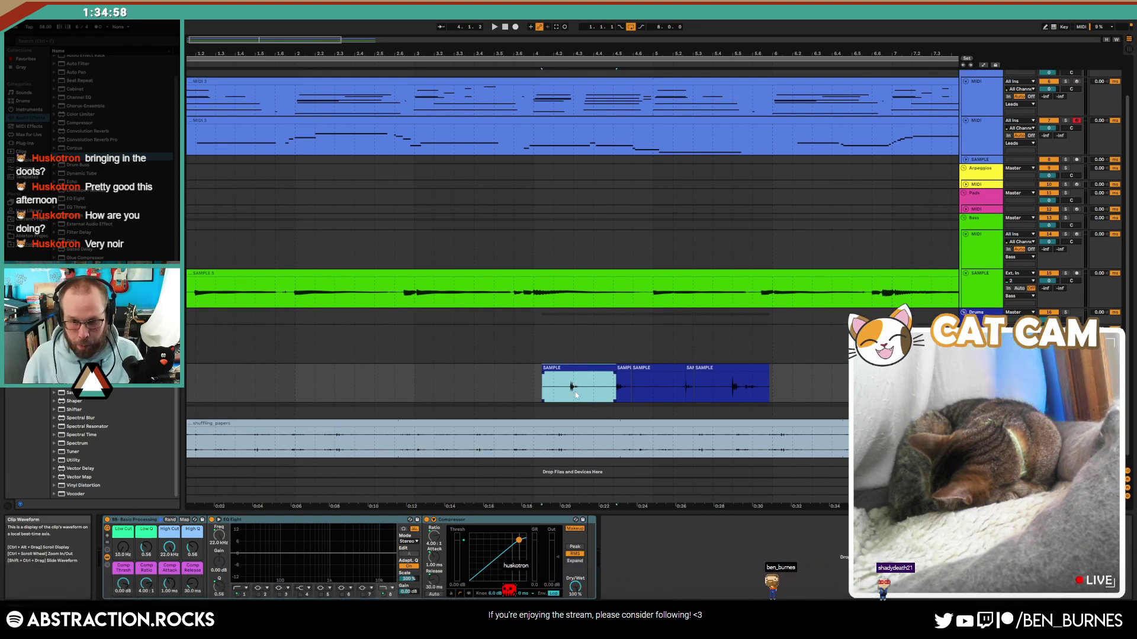
{"action": "key", "text": "z"}
{"action": "left_click_drag", "start_coordinate": [523, 395], "coordinate": [639, 399]}
{"action": "key", "text": "ctrl+e"}
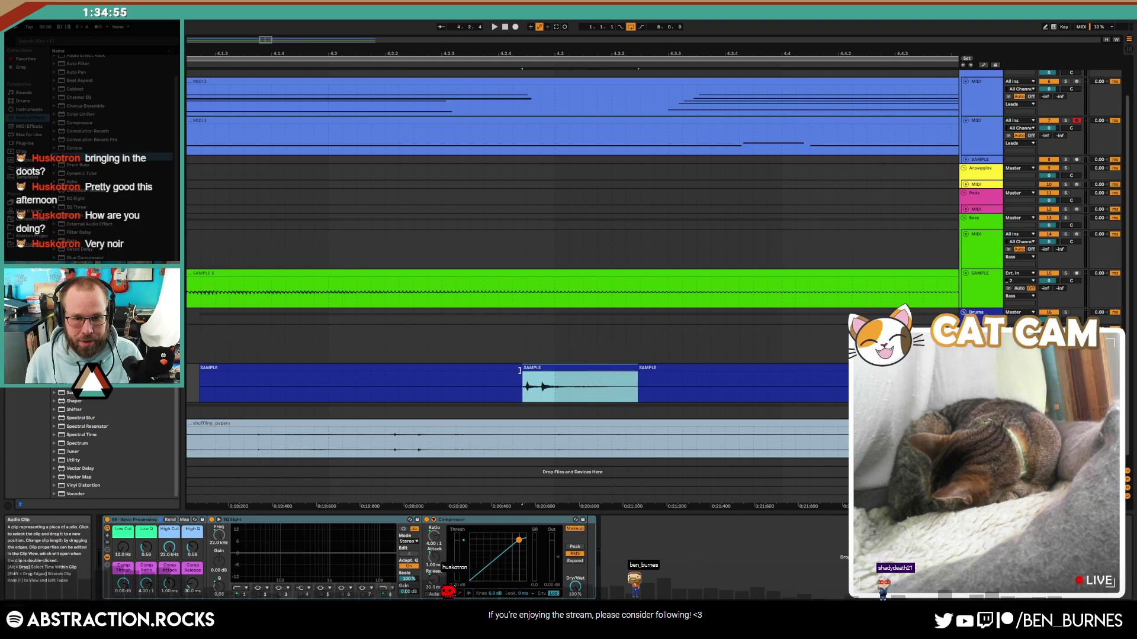
{"action": "double_click", "coordinate": [560, 367]}
{"action": "key", "text": "space"}
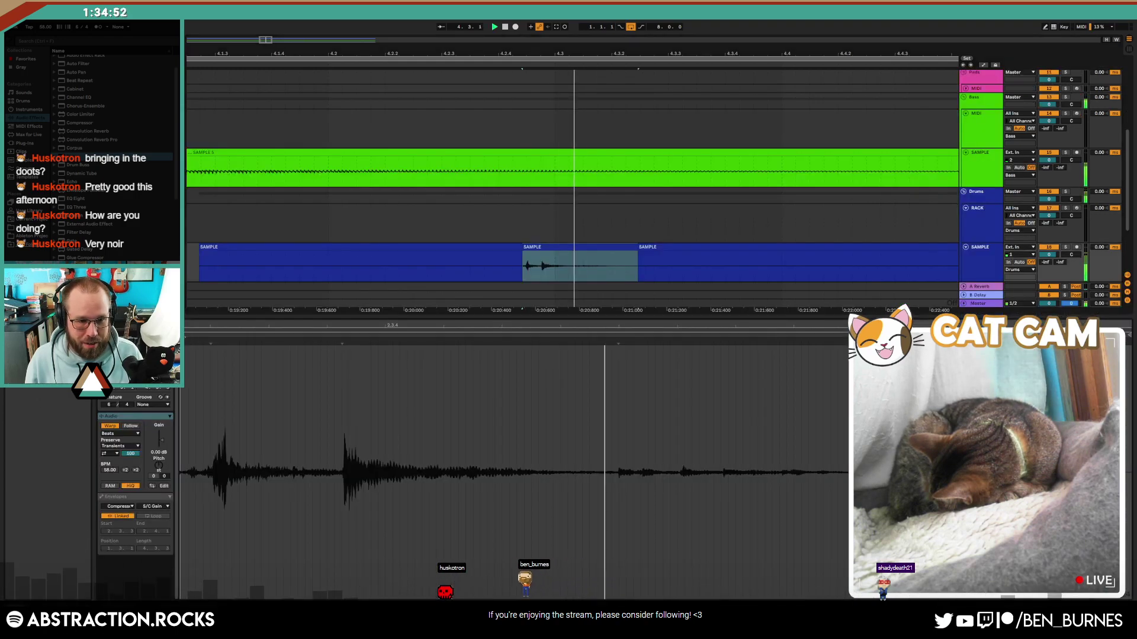
{"action": "key", "text": "space"}
{"action": "key", "text": "shift+Tab"}
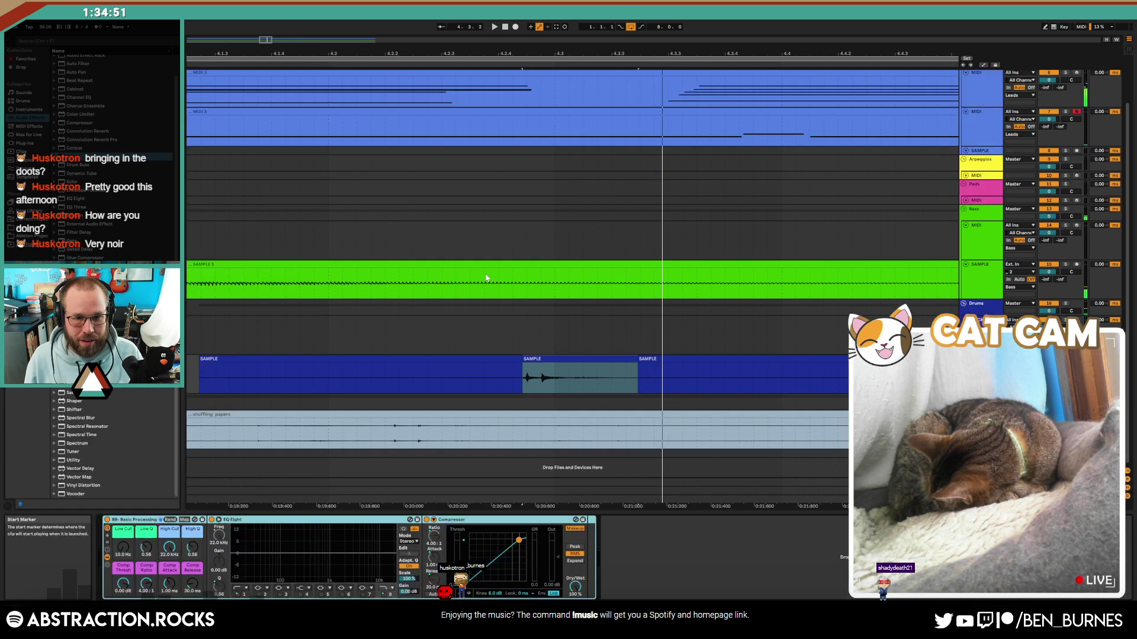
Step: Delete the leftover percussion clip segments before, between and after the three isolated hits
{"action": "left_click", "coordinate": [499, 359]}
{"action": "key", "text": "Delete"}
{"action": "left_click", "coordinate": [684, 359]}
{"action": "key", "text": "Delete"}
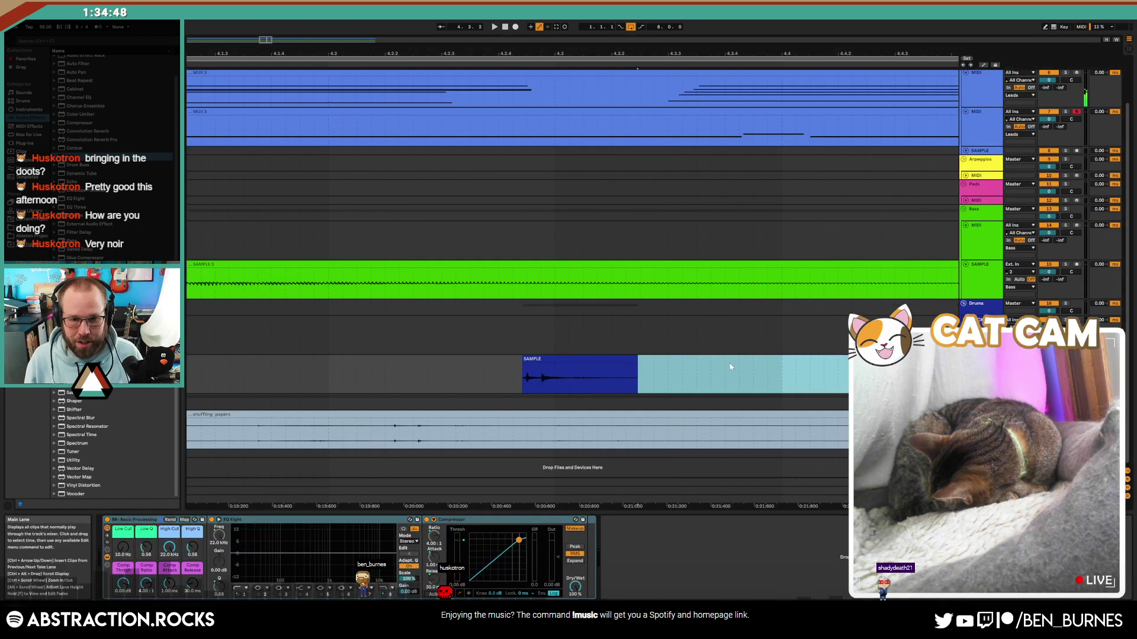
{"action": "scroll", "coordinate": [730, 367], "scroll_direction": "down", "scroll_amount": 5}
{"action": "left_click_drag", "start_coordinate": [245, 41], "coordinate": [278, 37]}
{"action": "left_click", "coordinate": [520, 360]}
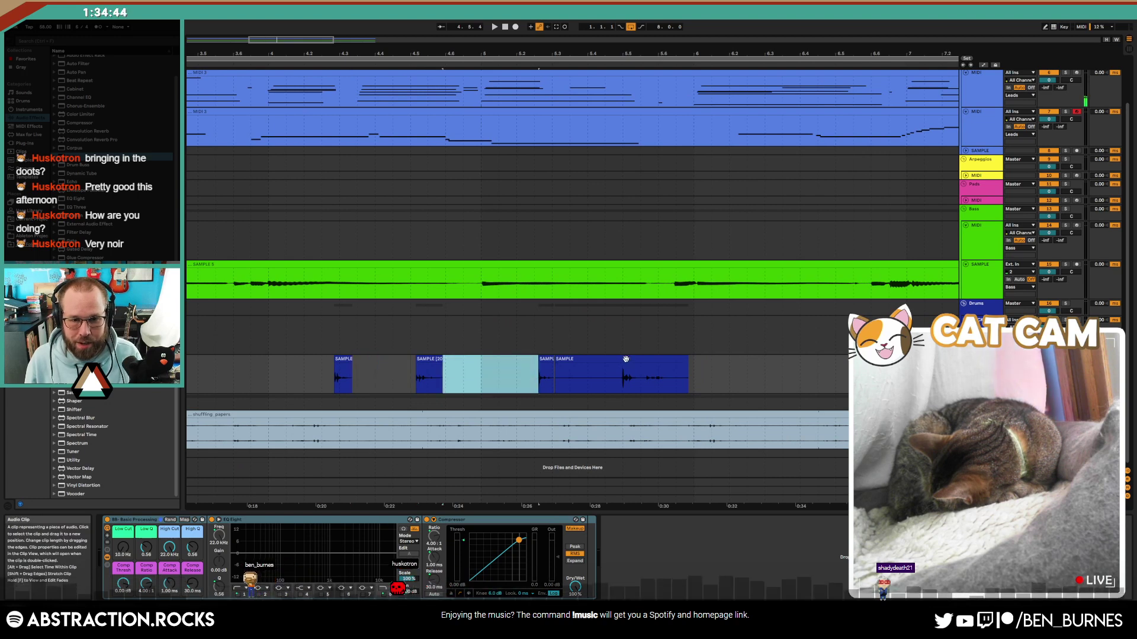
{"action": "key", "text": "Delete"}
{"action": "left_click", "coordinate": [627, 360]}
{"action": "key", "text": "Delete"}
Step: Lower the high cut in the percussion sample track's Basic Processing rack to 4.55 kHz
{"action": "left_click_drag", "start_coordinate": [295, 43], "coordinate": [294, 23]}
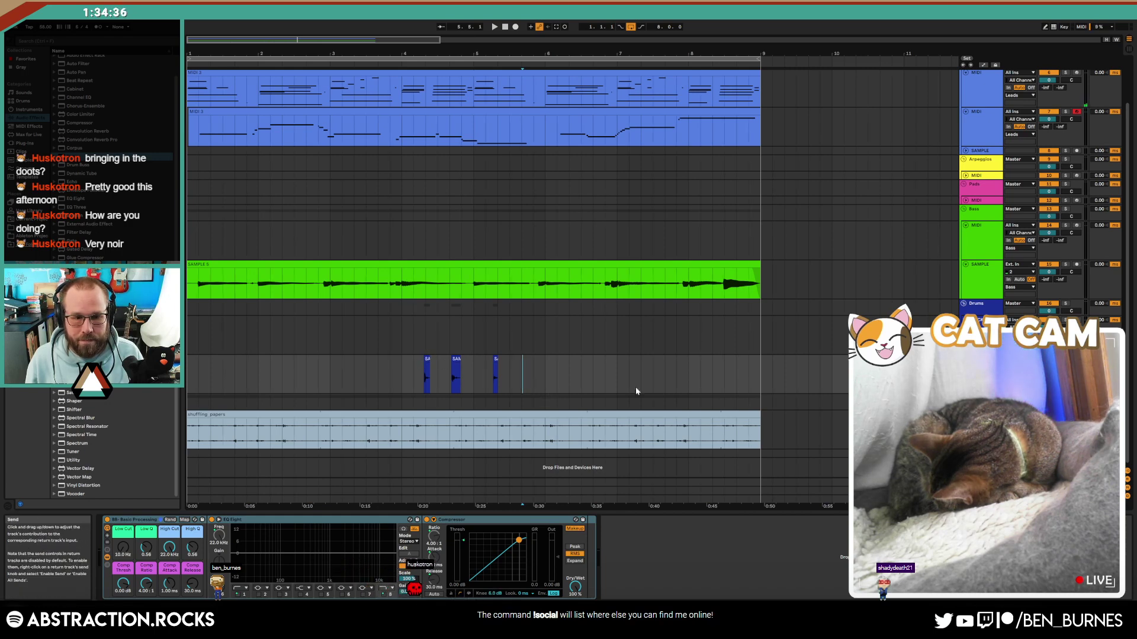
{"action": "left_click_drag", "start_coordinate": [170, 547], "coordinate": [169, 561]}
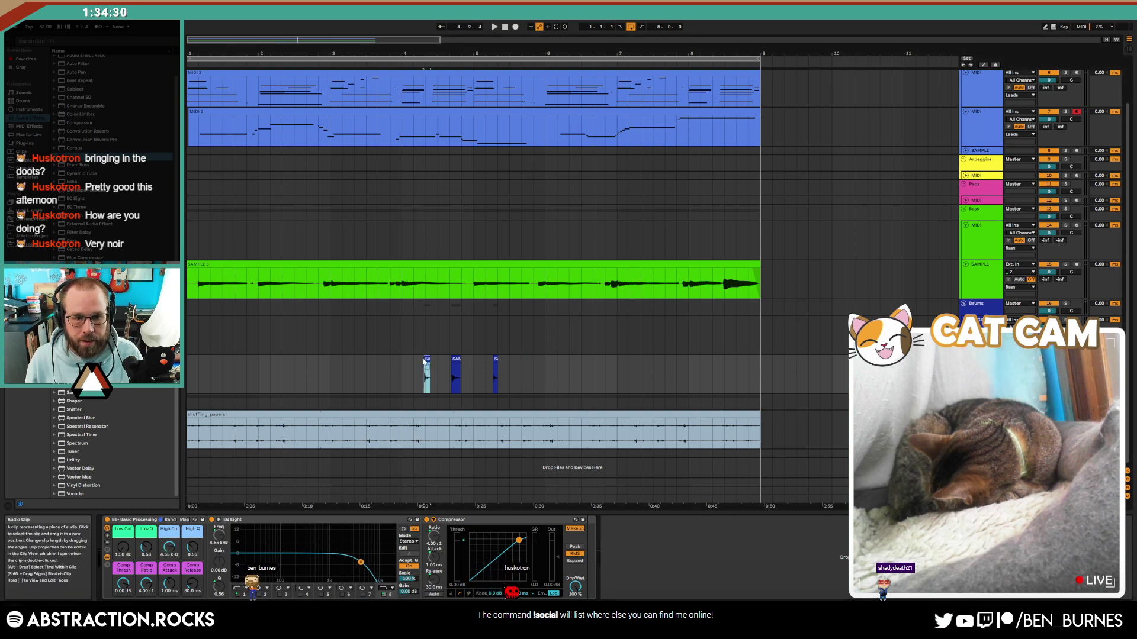
Step: Move the three percussion hits earlier and closer together within bar 4, and play back the pattern
{"action": "left_click_drag", "start_coordinate": [424, 362], "coordinate": [415, 362]}
{"action": "left_click", "coordinate": [453, 364]}
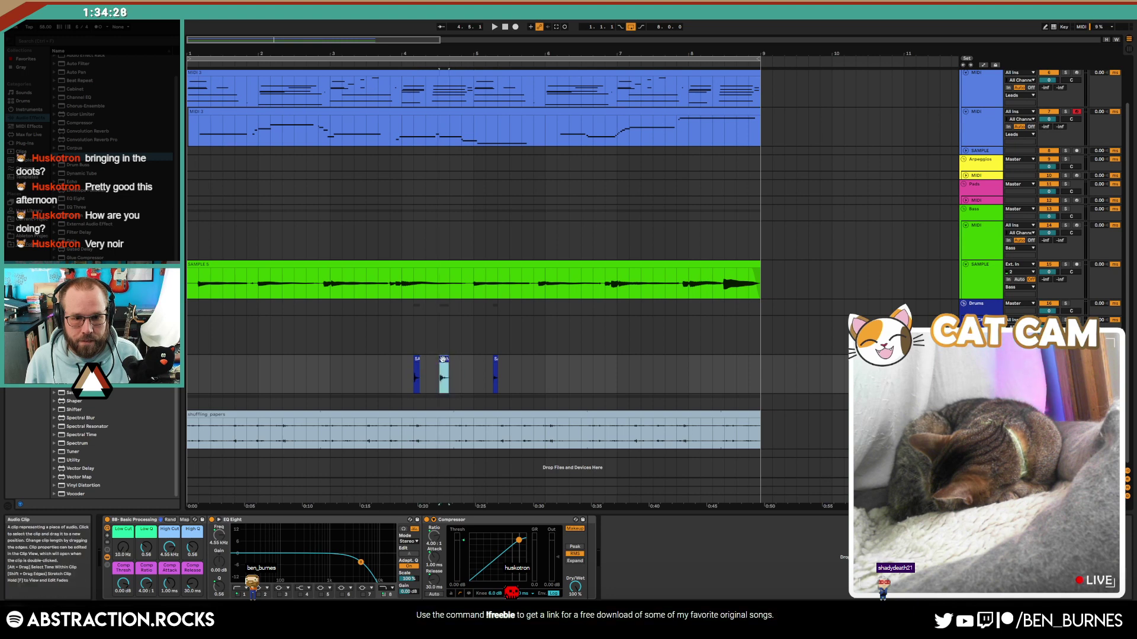
{"action": "left_click_drag", "start_coordinate": [496, 358], "coordinate": [465, 361]}
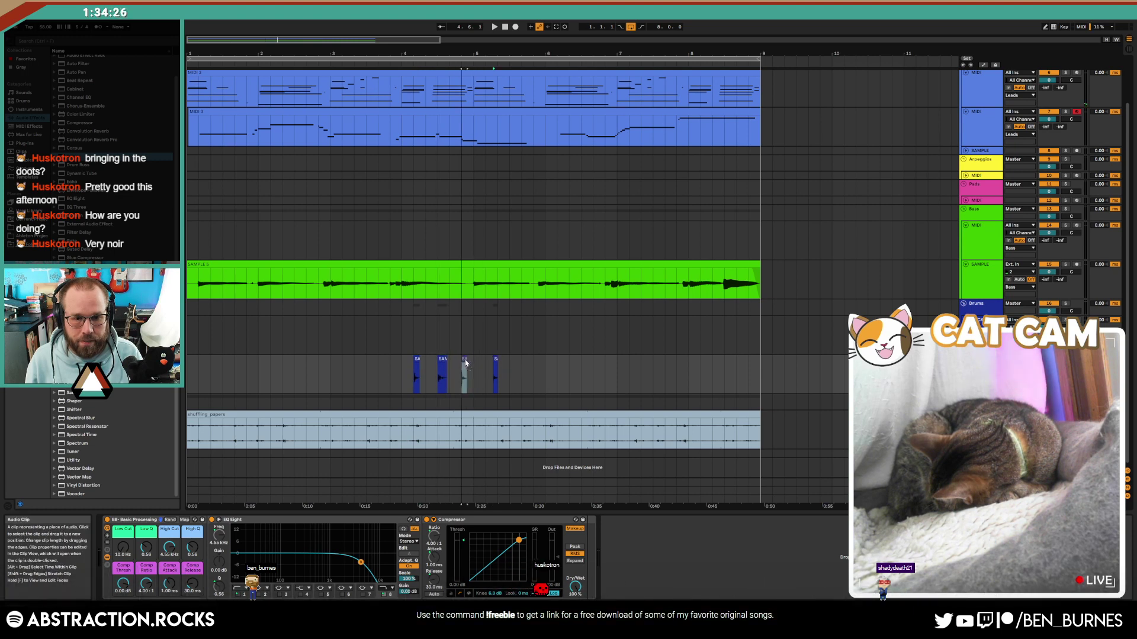
{"action": "left_click", "coordinate": [401, 368]}
{"action": "key", "text": "space"}
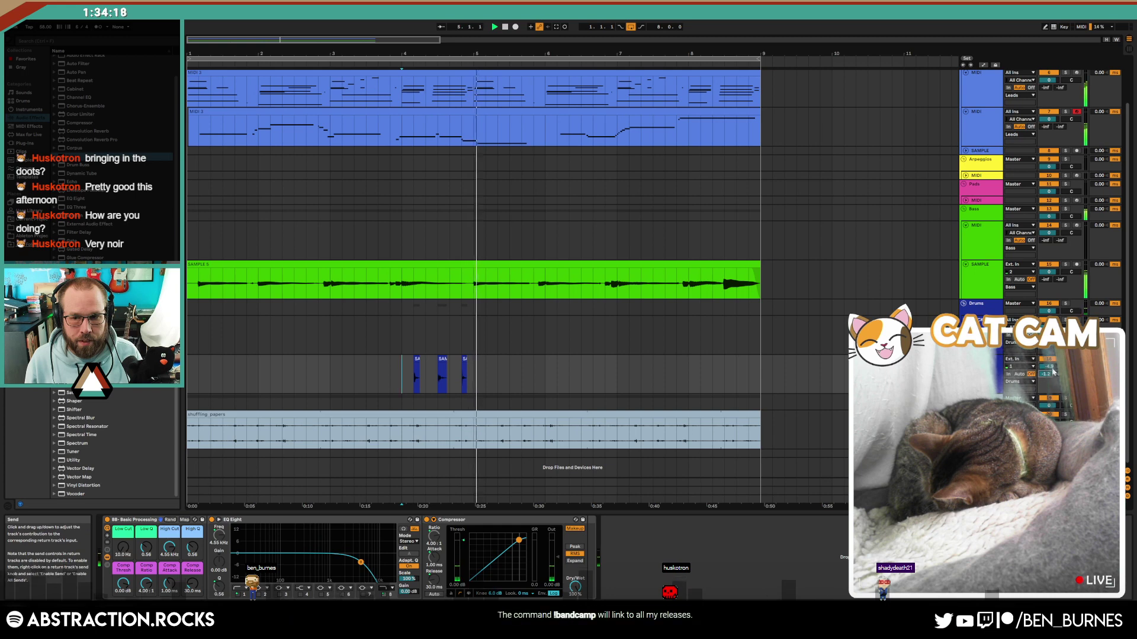
Step: Move the one-bar percussion pattern from bar 4 to bar 5 and repeat it through bar 8
{"action": "left_click_drag", "start_coordinate": [473, 363], "coordinate": [391, 364]}
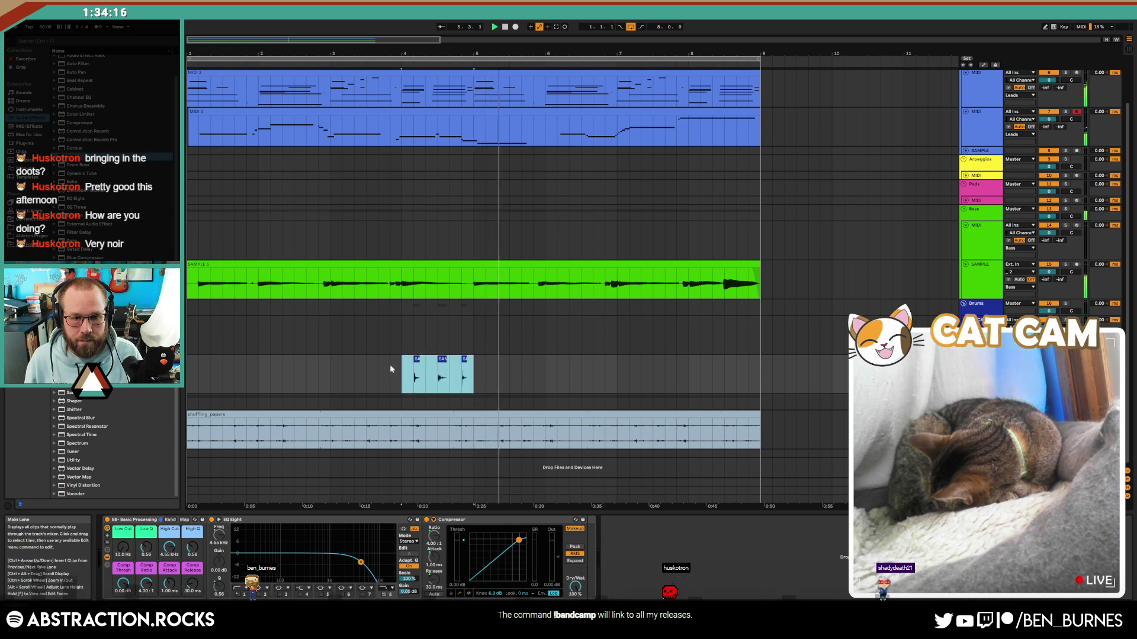
{"action": "key", "text": "ctrl+d"}
{"action": "key", "text": "ctrl+d"}
{"action": "key", "text": "ctrl+d"}
{"action": "key", "text": "ctrl+d"}
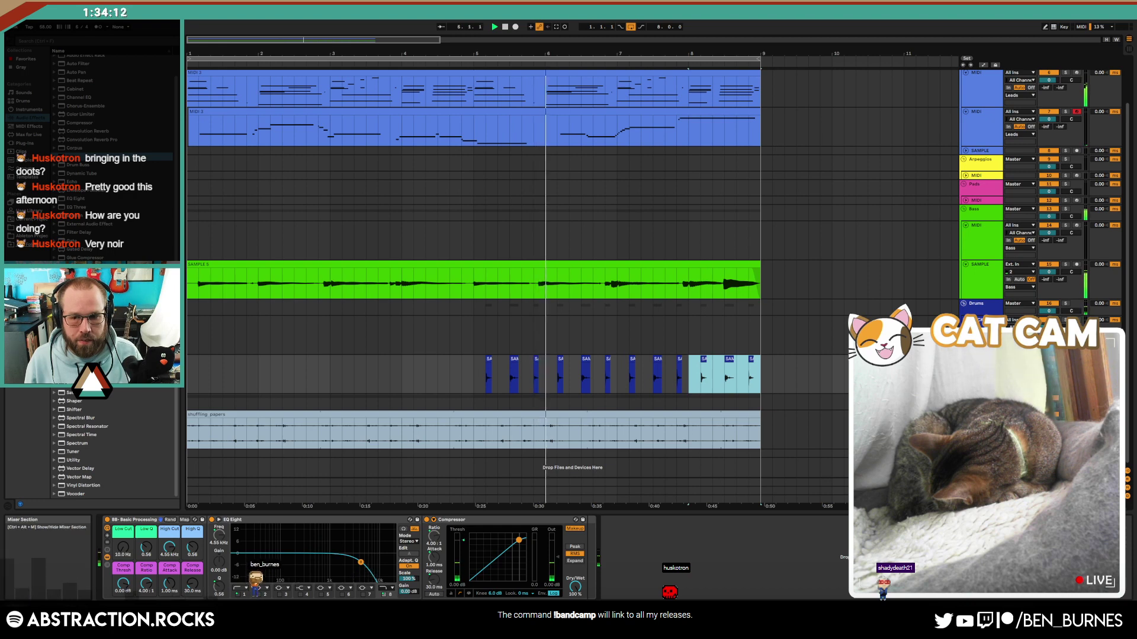
{"action": "left_click", "coordinate": [1049, 366]}
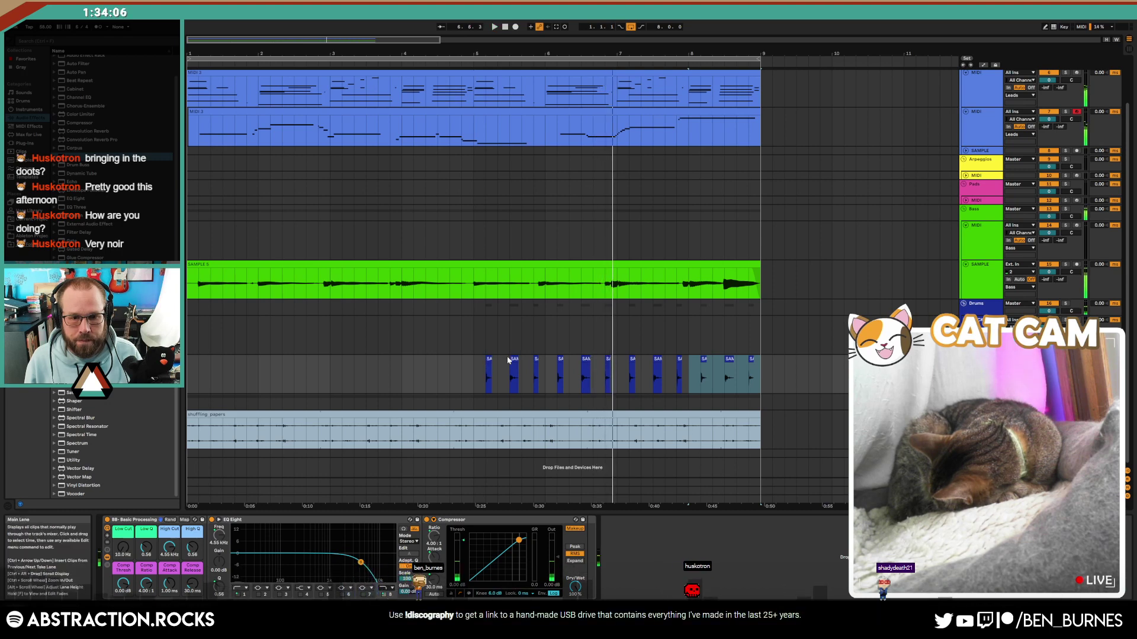
Step: Respace the percussion in bars 5 and 6 into three evenly spaced hits, deleting the surplus clips
{"action": "left_click", "coordinate": [524, 362]}
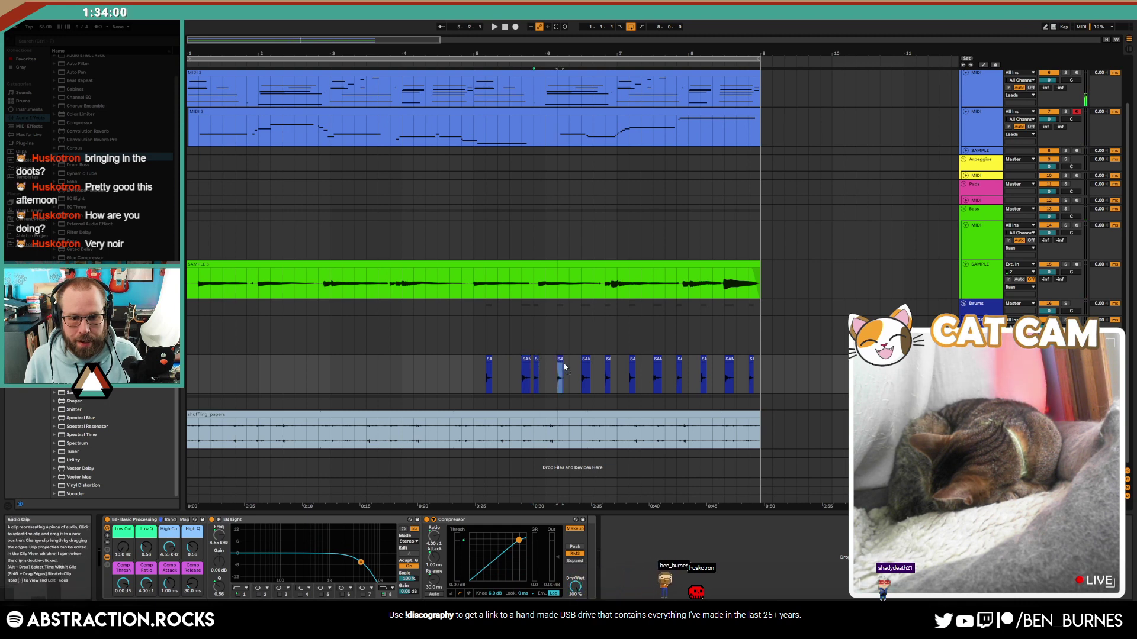
{"action": "key", "text": "Left"}
{"action": "key", "text": "Delete"}
{"action": "left_click", "coordinate": [608, 360]}
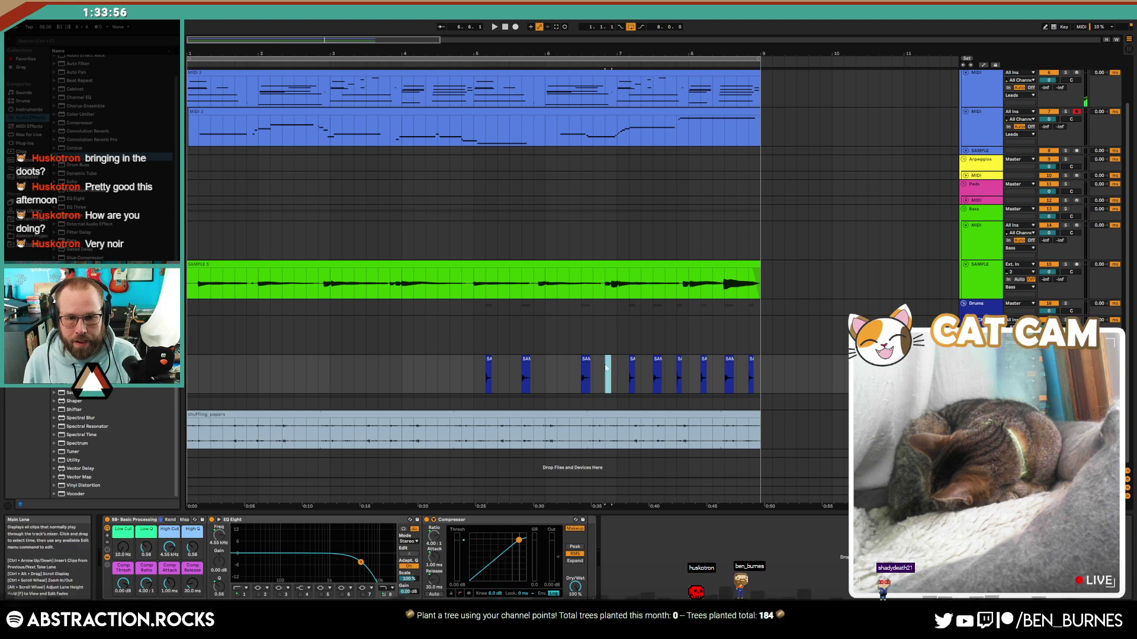
{"action": "key", "text": "Delete"}
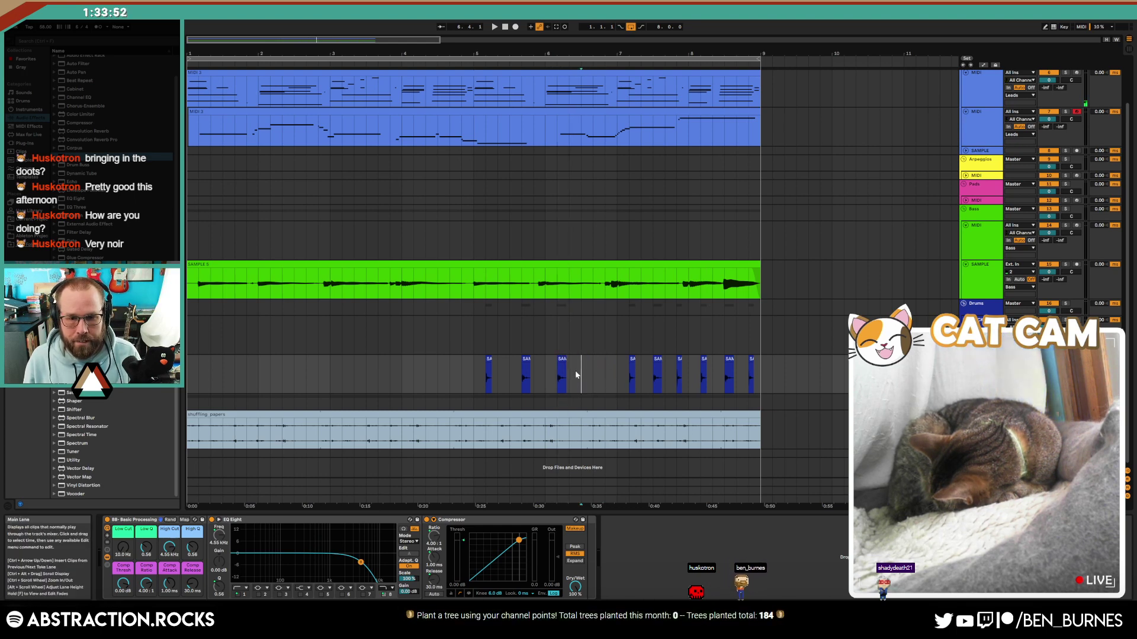
{"action": "left_click", "coordinate": [574, 371]}
Step: Clear the percussion from bar 7 onward, duplicate the three-hit pattern right after itself, and play from bar 5
{"action": "left_click_drag", "start_coordinate": [475, 369], "coordinate": [818, 372]}
{"action": "key", "text": "Delete"}
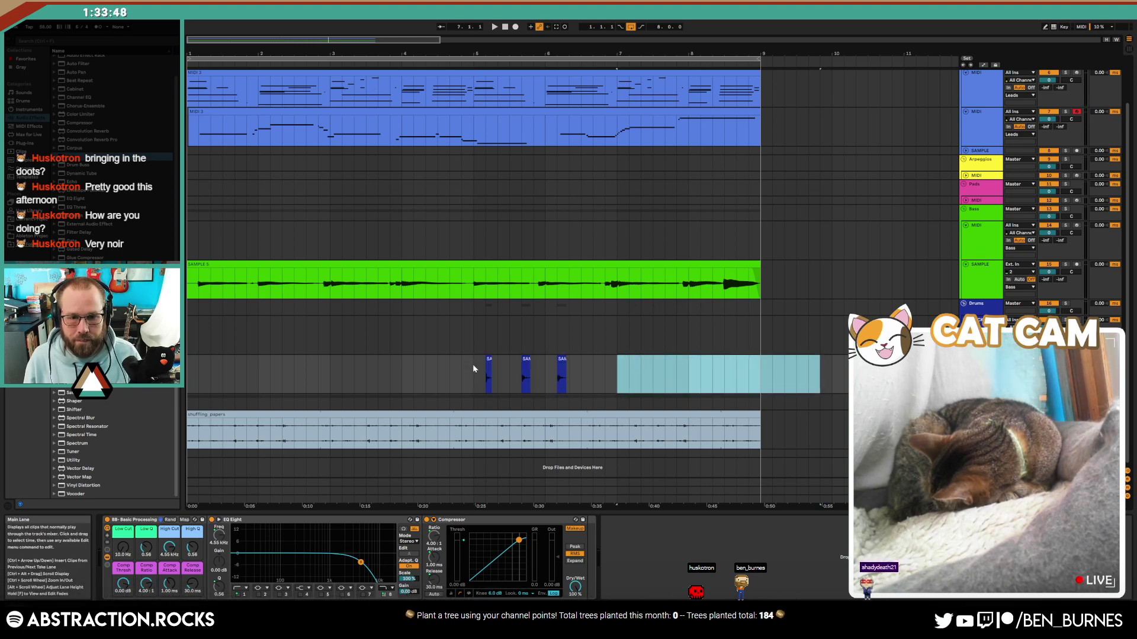
{"action": "left_click_drag", "start_coordinate": [472, 367], "coordinate": [577, 370]}
{"action": "key", "text": "ctrl+d"}
{"action": "left_click", "coordinate": [475, 364]}
{"action": "key", "text": "space"}
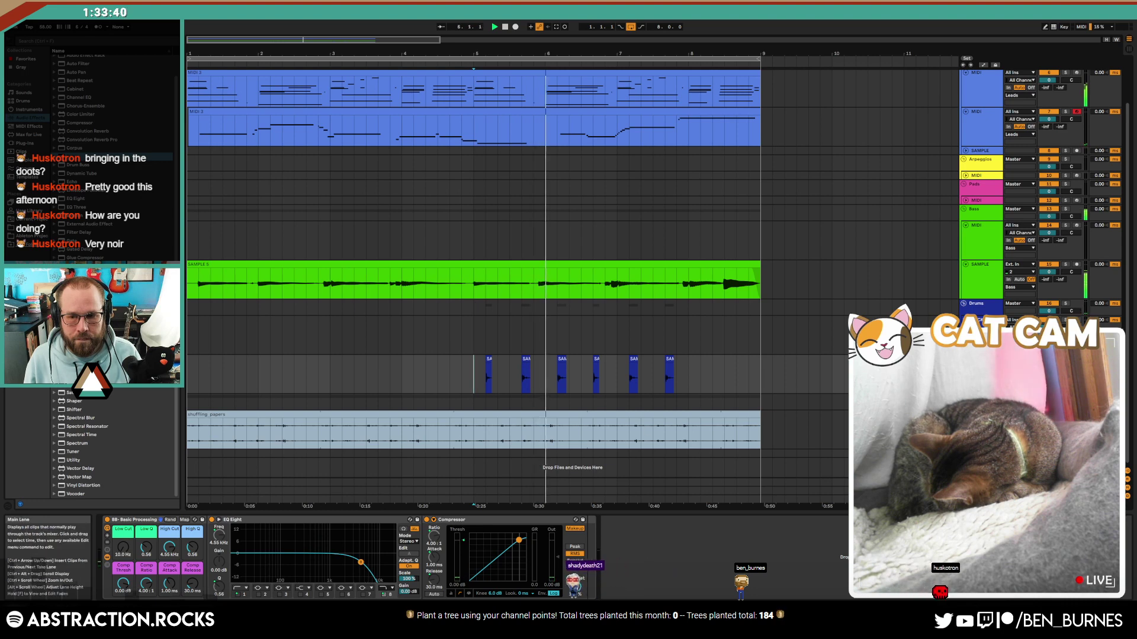
Step: Add a record-armed Operator MIDI track to the Leads group below its two existing MIDI tracks
{"action": "left_click", "coordinate": [951, 431]}
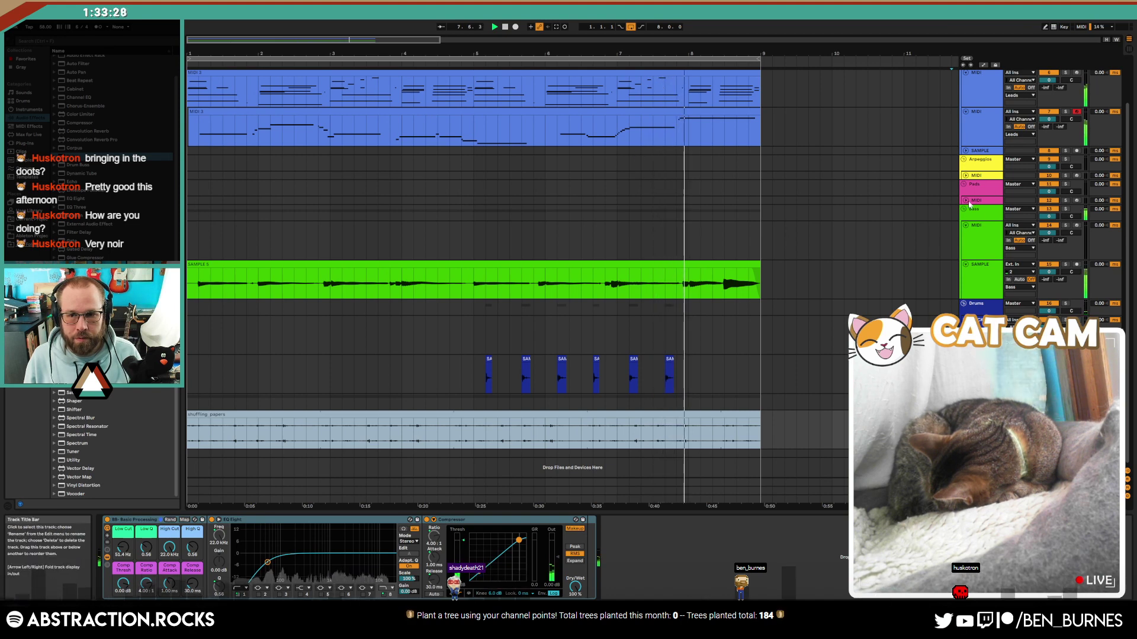
{"action": "left_click", "coordinate": [1076, 203]}
{"action": "left_click", "coordinate": [1076, 202]}
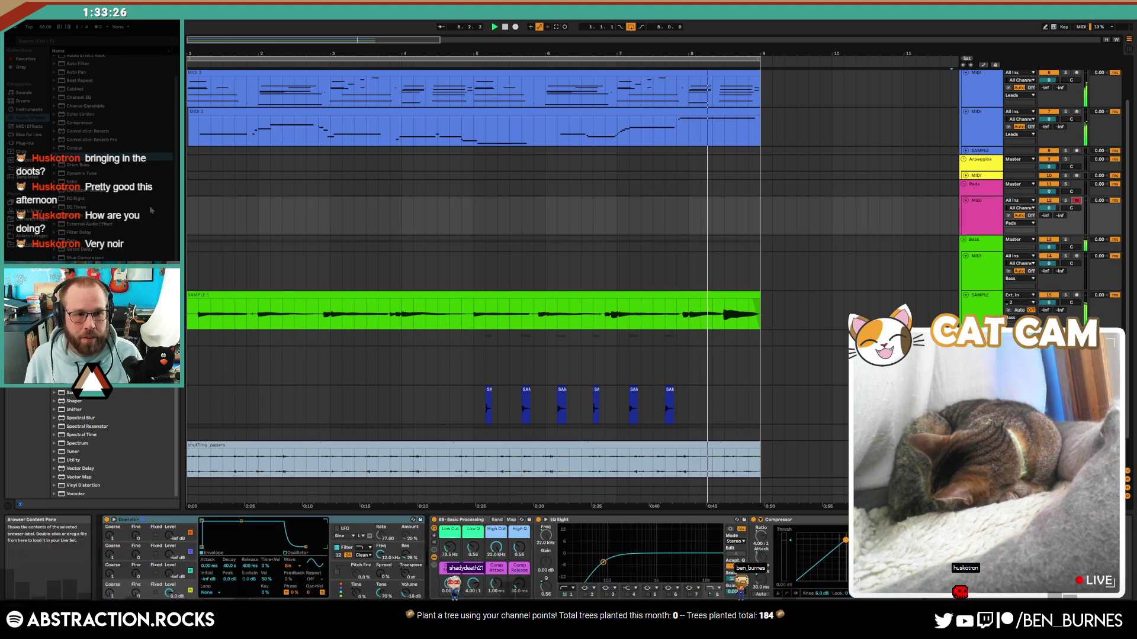
{"action": "left_click", "coordinate": [982, 141]}
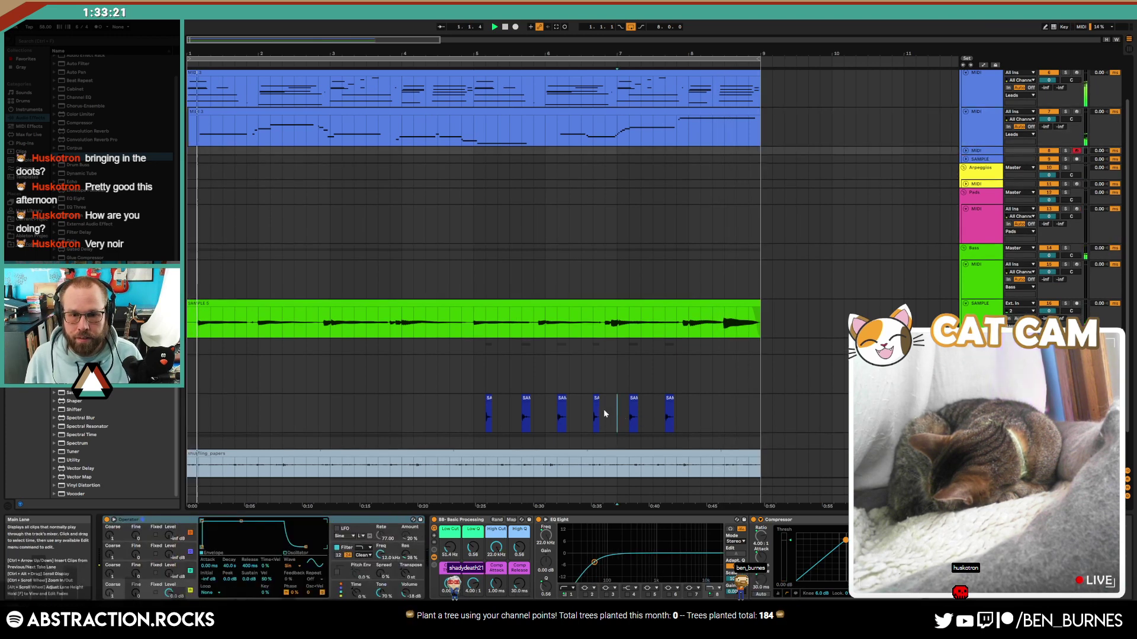
Step: Copy the two percussion hits in bar 5 and paste them at the start of bar 8
{"action": "left_click_drag", "start_coordinate": [605, 414], "coordinate": [546, 413]}
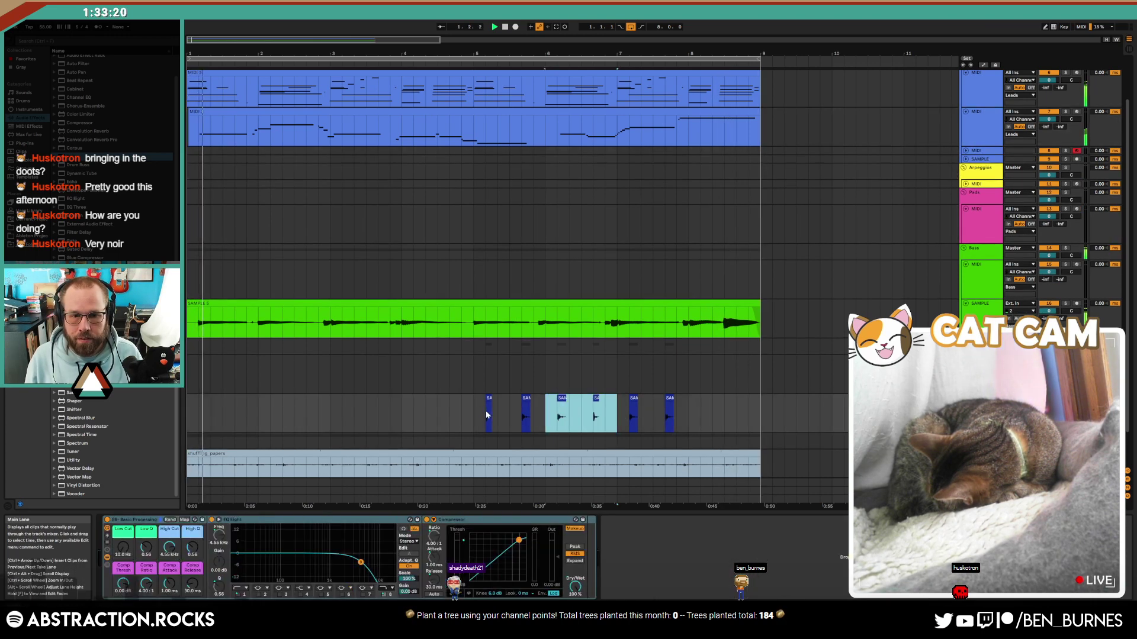
{"action": "left_click_drag", "start_coordinate": [476, 411], "coordinate": [563, 424]}
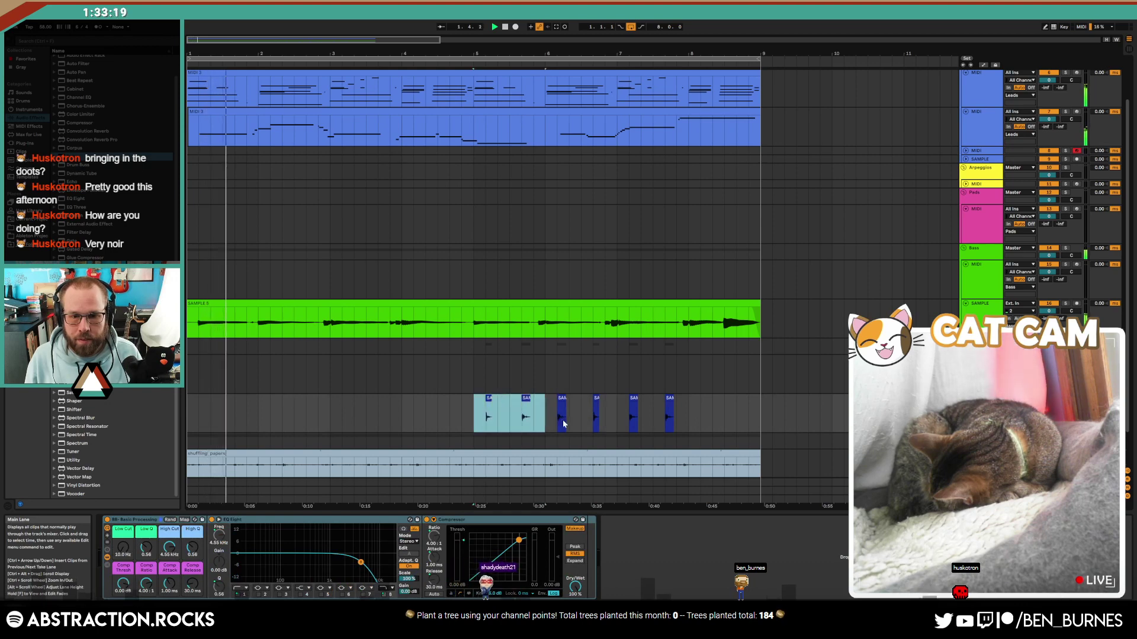
{"action": "left_click", "coordinate": [687, 413]}
{"action": "key", "text": "ctrl+v"}
{"action": "left_click", "coordinate": [776, 418]}
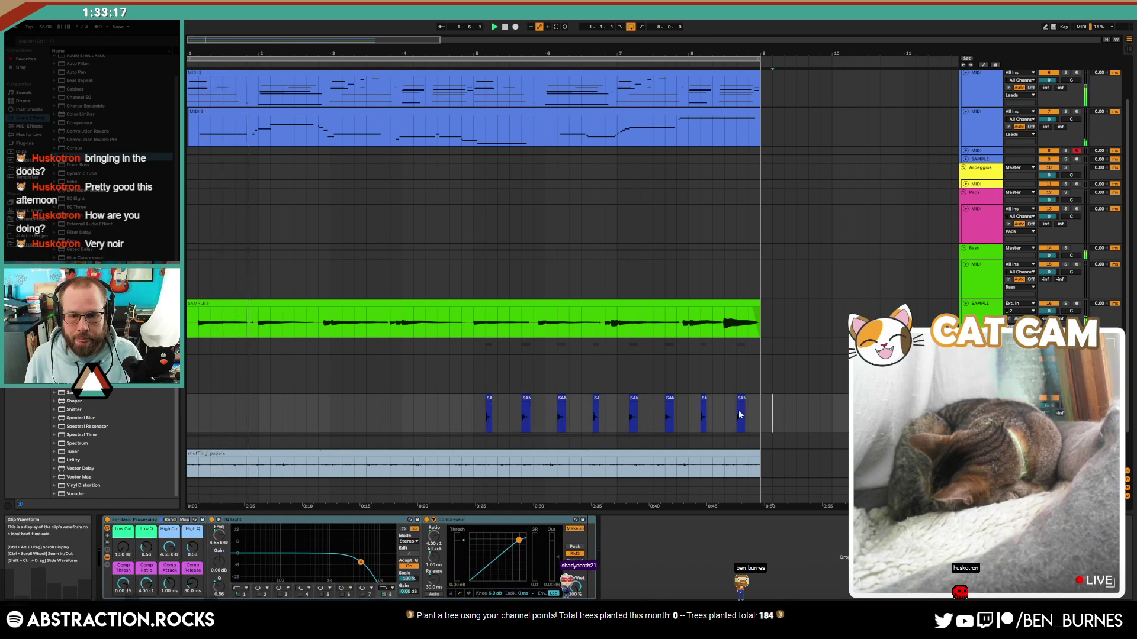
Step: Switch the oscillator of the new Leads track's Operator to the Triangle waveform and set Spread to 77%
{"action": "left_click", "coordinate": [947, 280]}
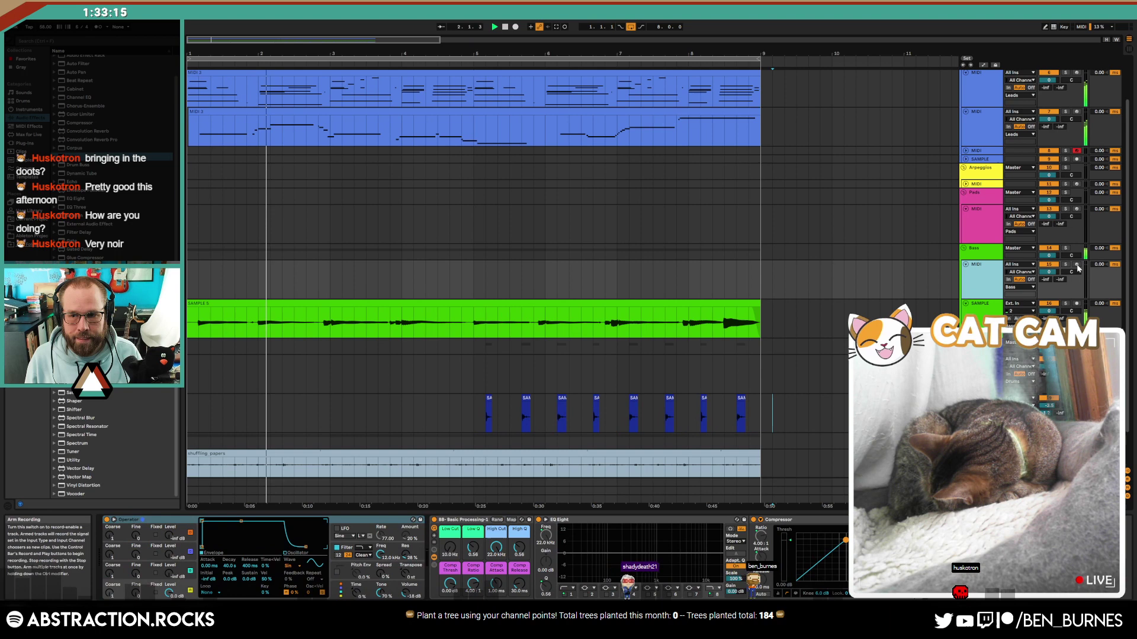
{"action": "left_click", "coordinate": [966, 151]}
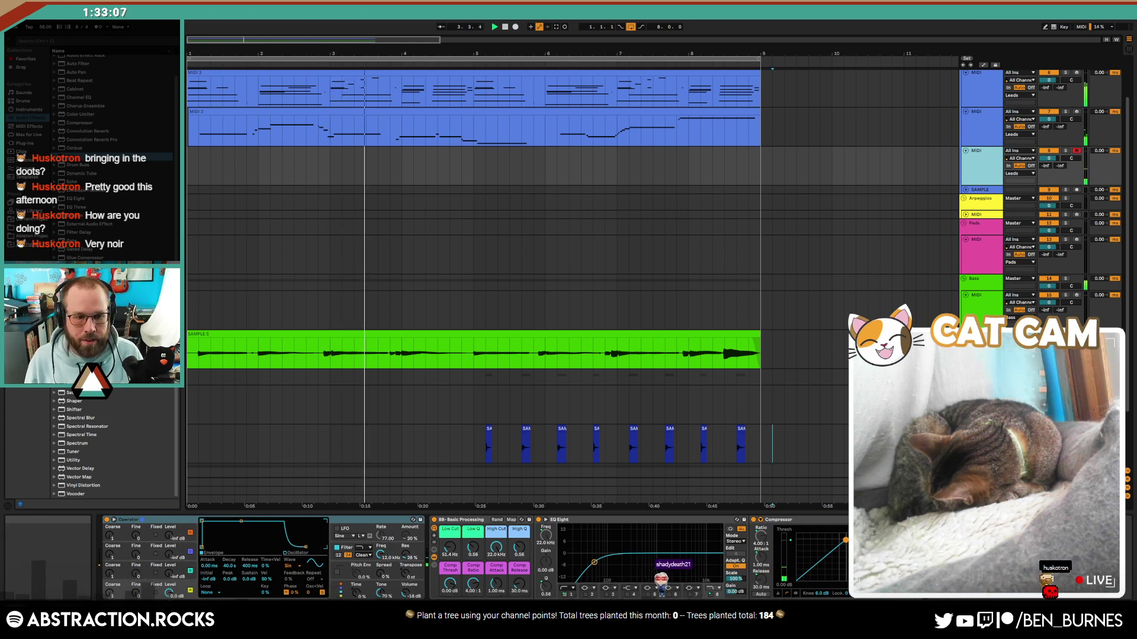
{"action": "left_click", "coordinate": [291, 566]}
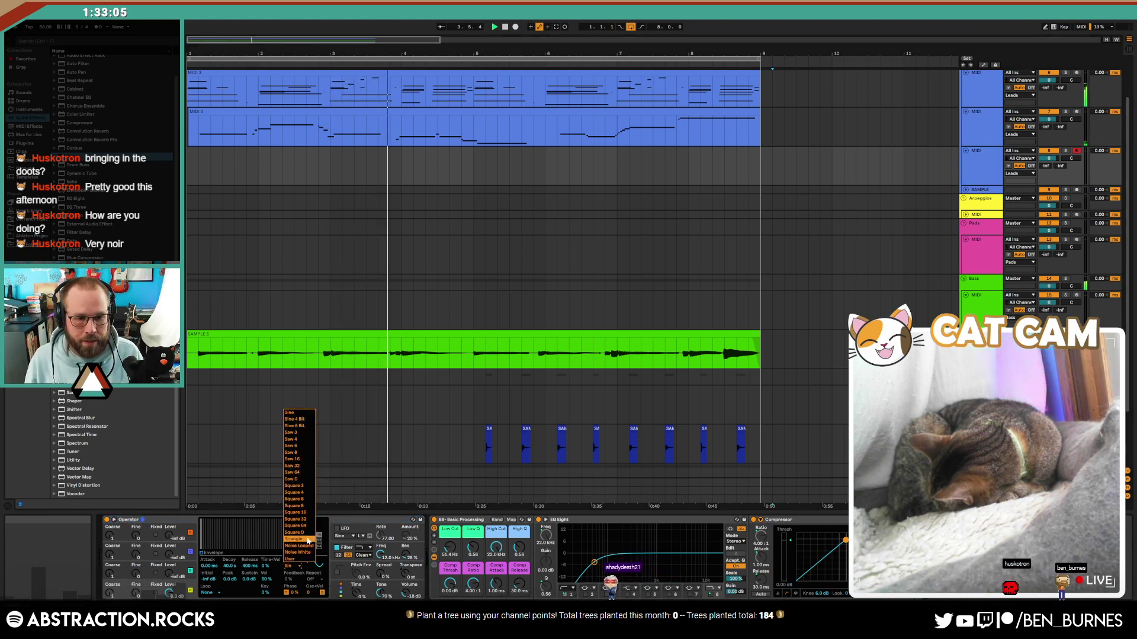
{"action": "left_click", "coordinate": [309, 540]}
{"action": "left_click_drag", "start_coordinate": [381, 573], "coordinate": [381, 527]}
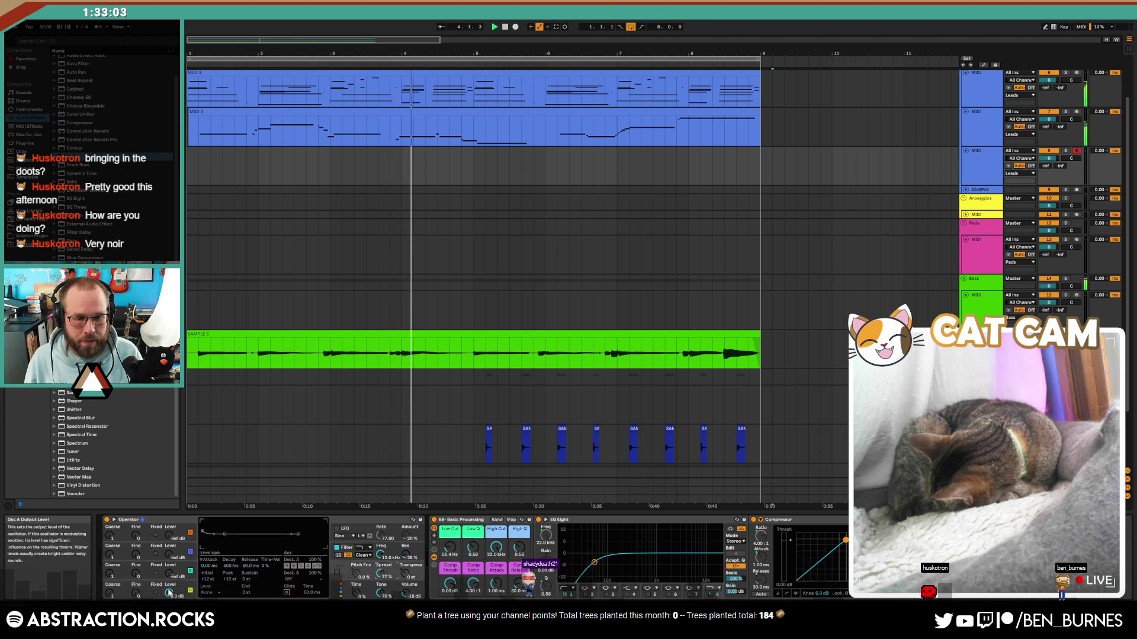
Step: Enable Operator's pitch envelope and glide, and raise the Basic Processing rack's low cut to 1.06 kHz
{"action": "left_click", "coordinate": [337, 572]}
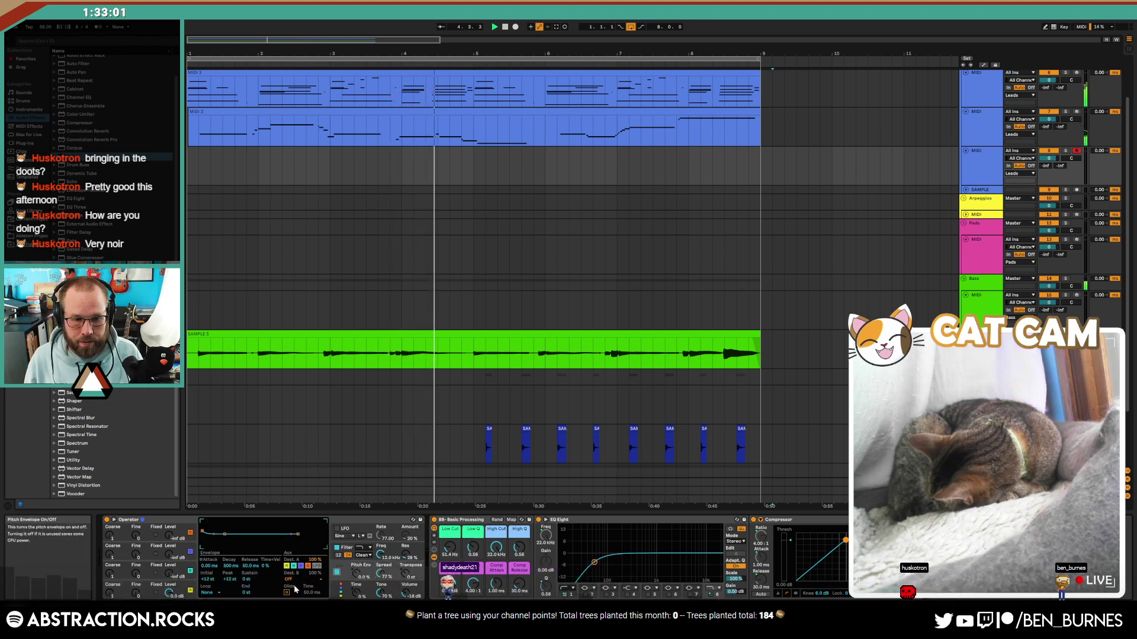
{"action": "left_click", "coordinate": [287, 592]}
{"action": "left_click", "coordinate": [311, 592]}
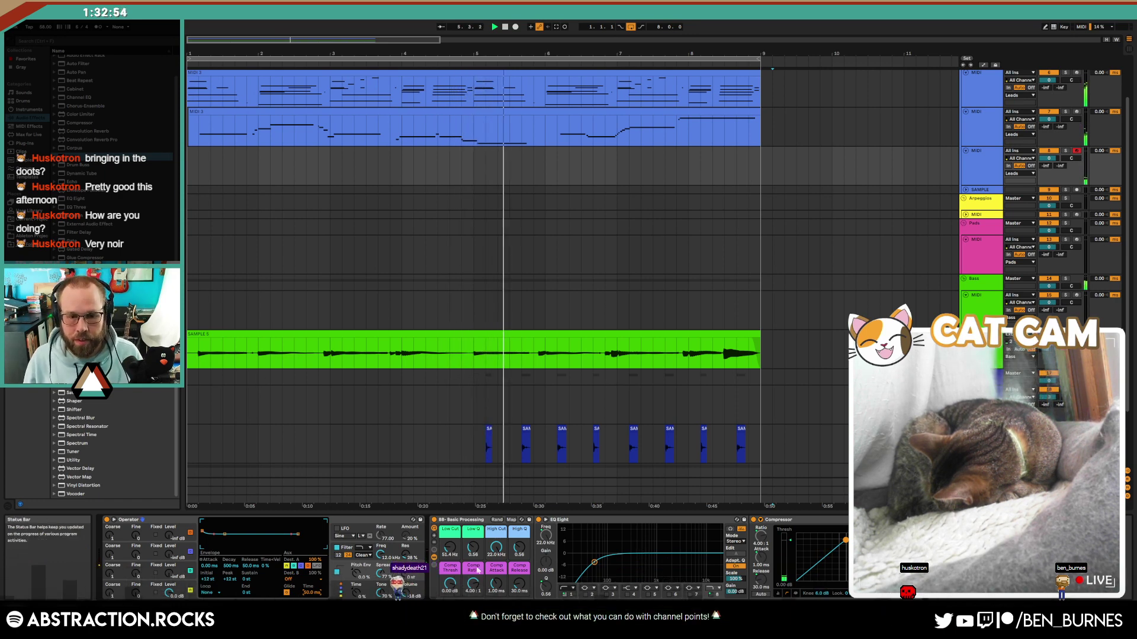
{"action": "left_click_drag", "start_coordinate": [450, 548], "coordinate": [450, 511]}
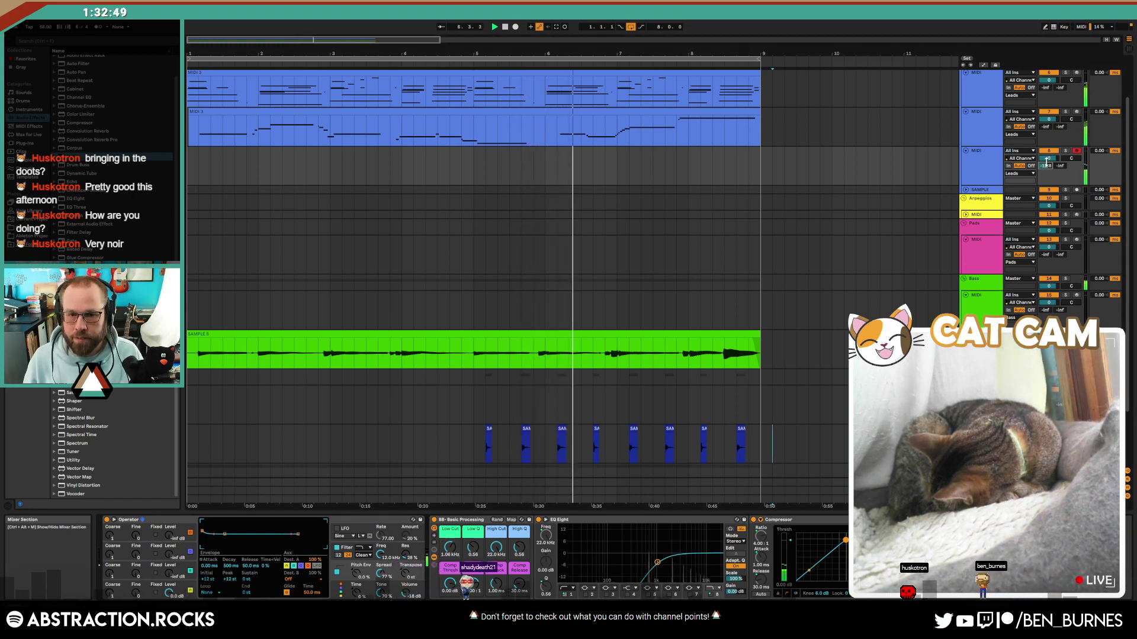
Step: Turn on Operator's LFO and lower its amount to 7.1%
{"action": "left_click", "coordinate": [341, 590]}
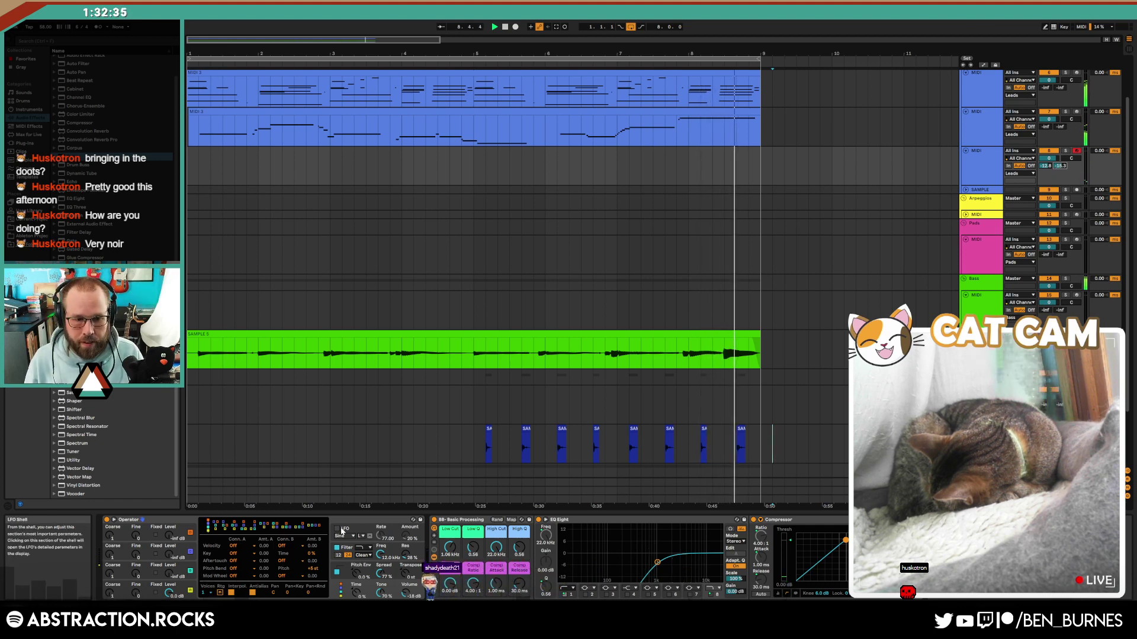
{"action": "left_click", "coordinate": [342, 531]}
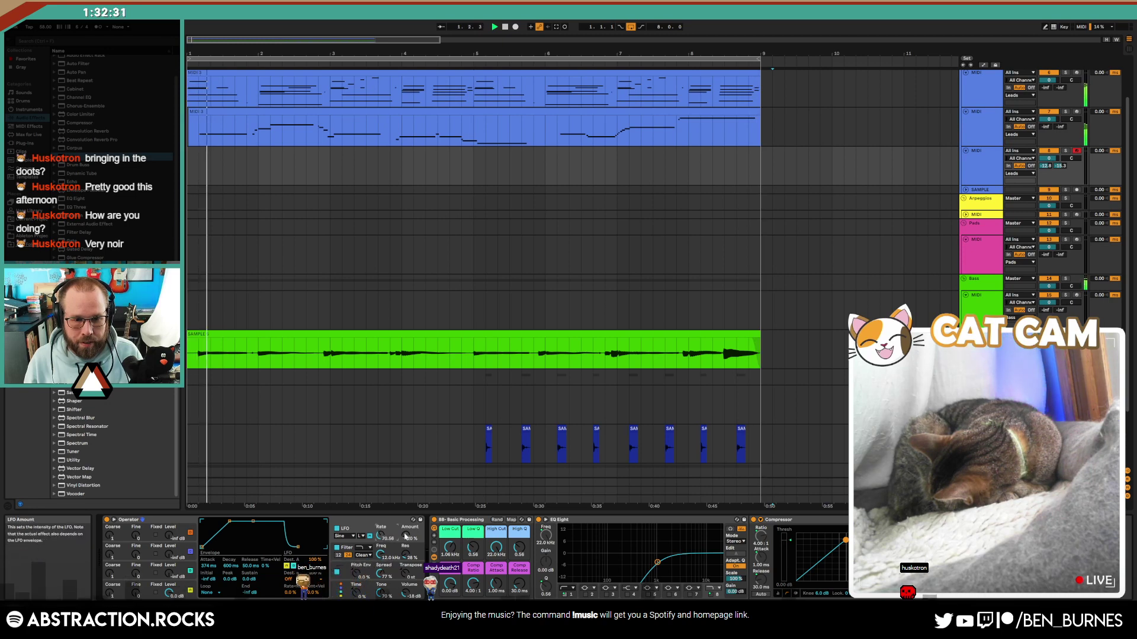
{"action": "left_click_drag", "start_coordinate": [406, 535], "coordinate": [406, 547]}
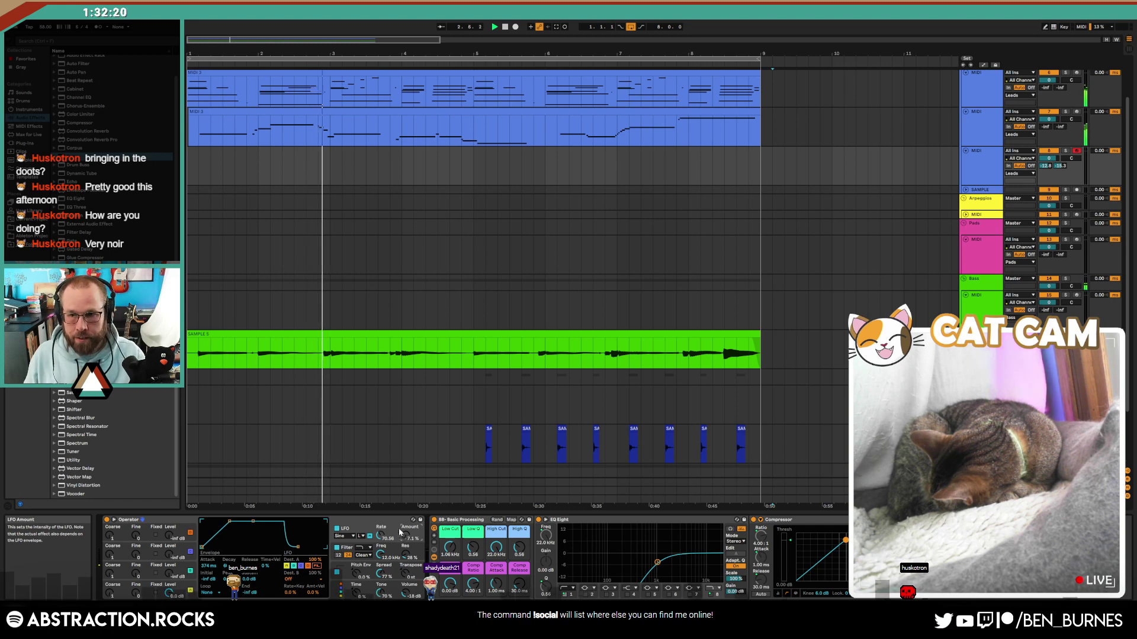
Step: Record a synth melody on the new Leads track from bar 3 into bar 8, and raise Operator's LFO rate
{"action": "key", "text": "F9"}
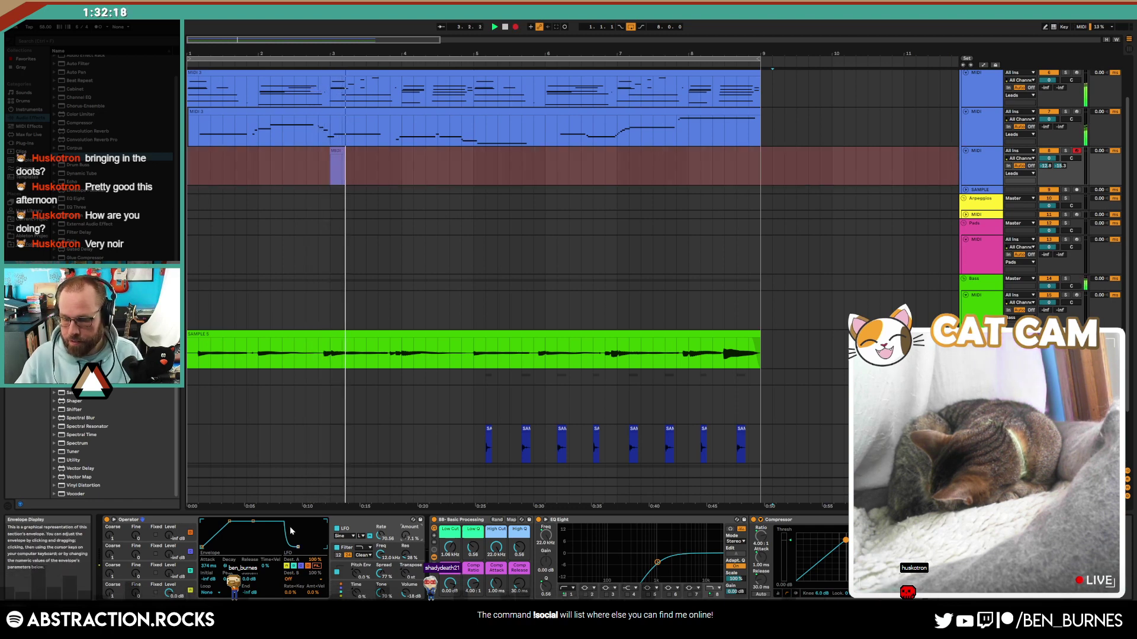
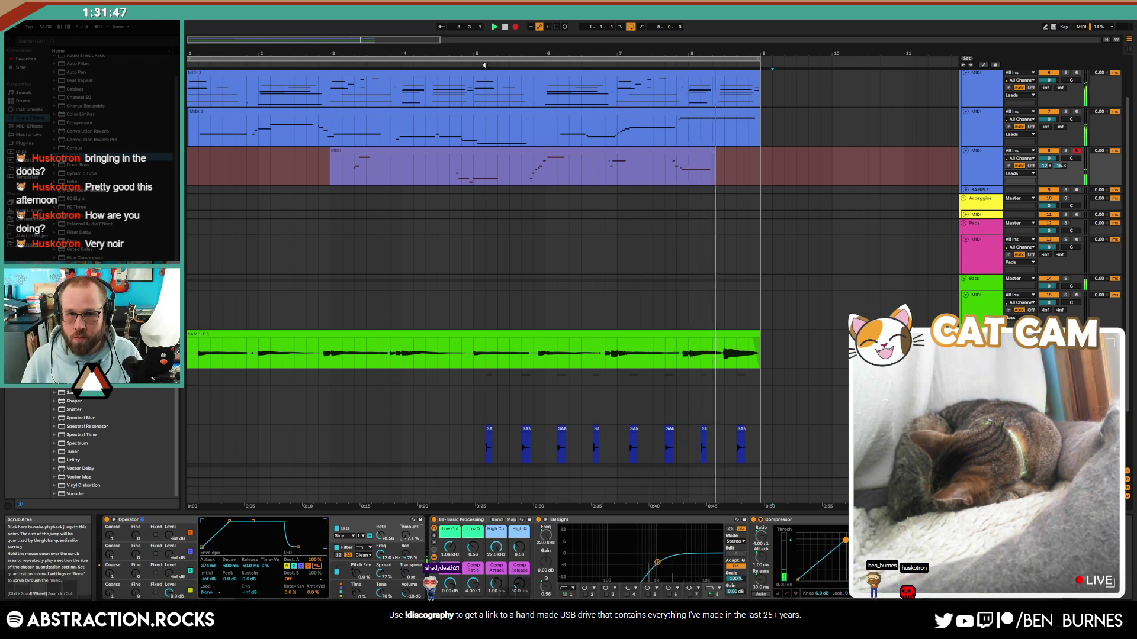
{"action": "key", "text": "F9"}
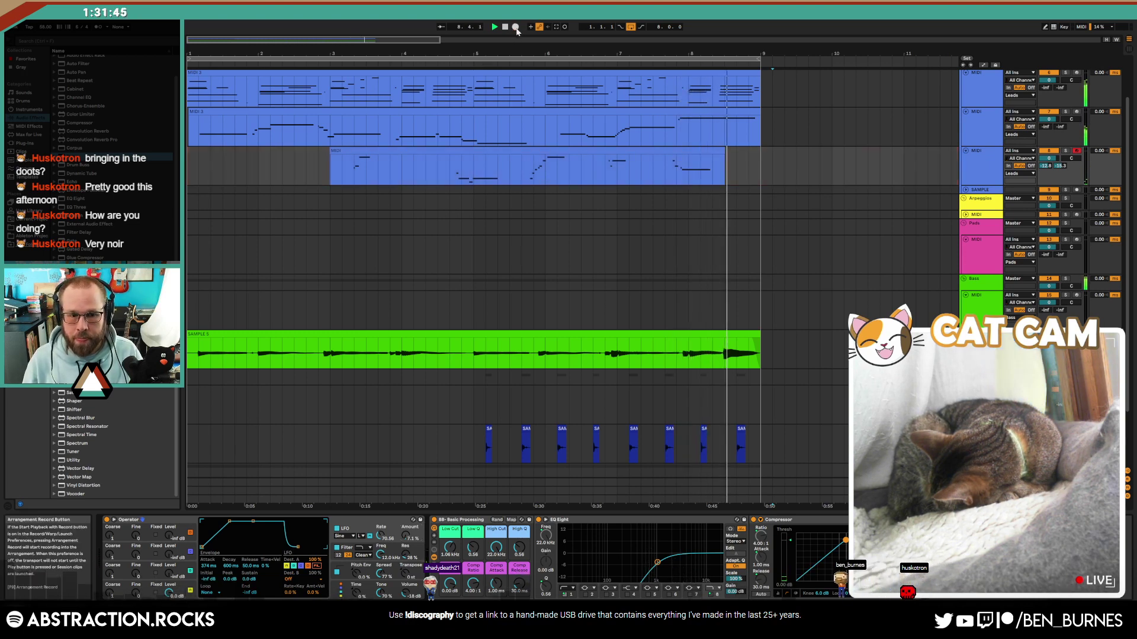
{"action": "left_click", "coordinate": [131, 586]}
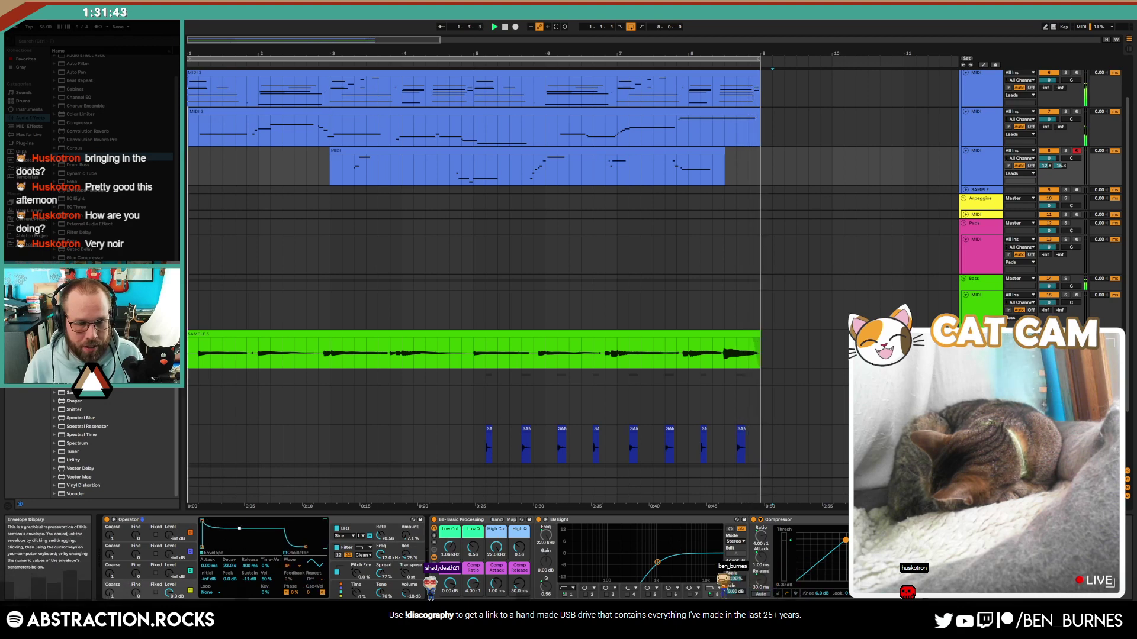
{"action": "left_click_drag", "start_coordinate": [380, 538], "coordinate": [380, 521]}
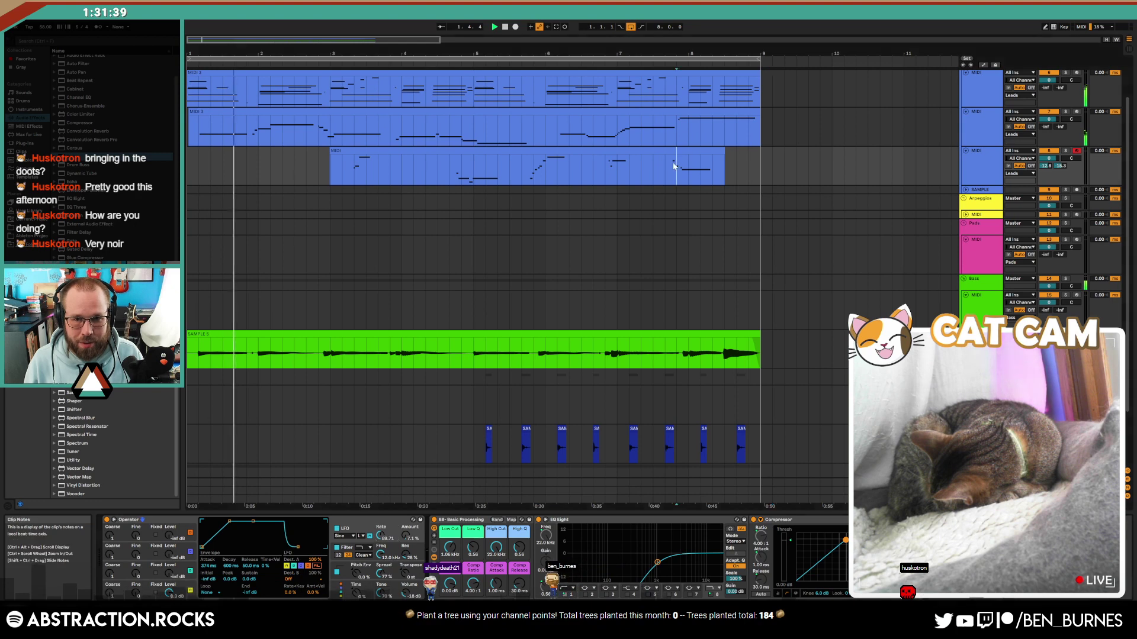
Step: Split the last phrase of the recorded synth melody into its own clip and nudge it slightly
{"action": "scroll", "coordinate": [678, 168], "scroll_direction": "up", "scroll_amount": 3}
{"action": "left_click_drag", "start_coordinate": [649, 171], "coordinate": [738, 180]}
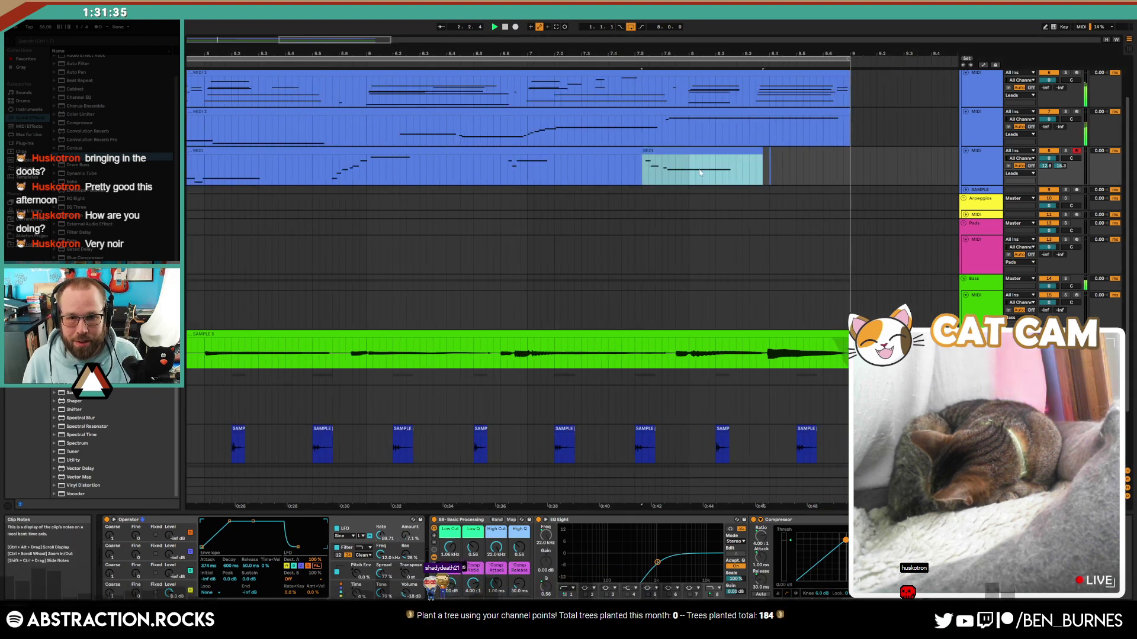
{"action": "scroll", "coordinate": [699, 173], "scroll_direction": "up", "scroll_amount": 3}
{"action": "left_click_drag", "start_coordinate": [658, 151], "coordinate": [663, 155]}
{"action": "scroll", "coordinate": [399, 178], "scroll_direction": "down", "scroll_amount": 3}
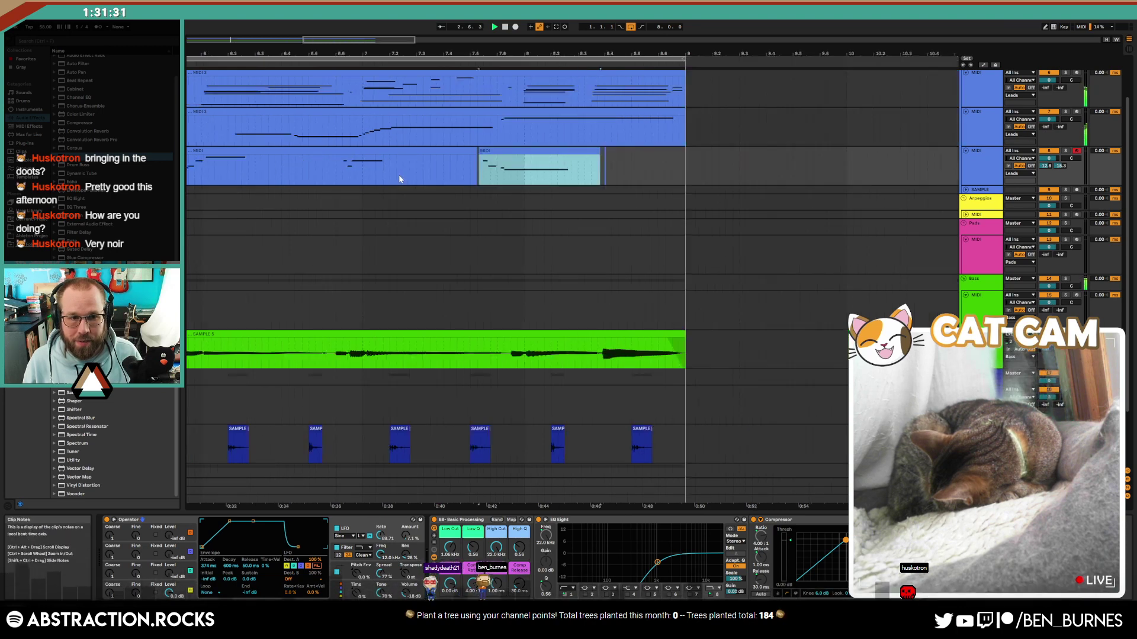
Step: Clear the short melody phrase directly before the split-off last clip
{"action": "left_click_drag", "start_coordinate": [329, 166], "coordinate": [415, 167]}
{"action": "left_click", "coordinate": [434, 150]}
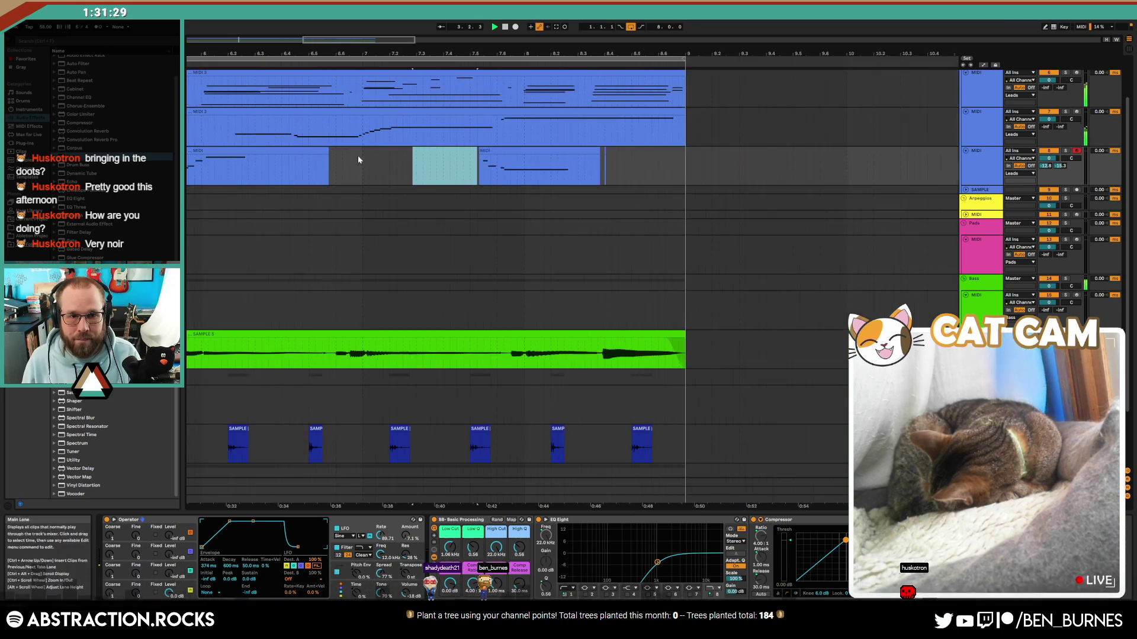
Step: Trim the end of the first synth melody clip and open its notes for checking
{"action": "left_click_drag", "start_coordinate": [325, 151], "coordinate": [263, 152]}
{"action": "left_click_drag", "start_coordinate": [313, 42], "coordinate": [276, 128]}
{"action": "double_click", "coordinate": [316, 151]}
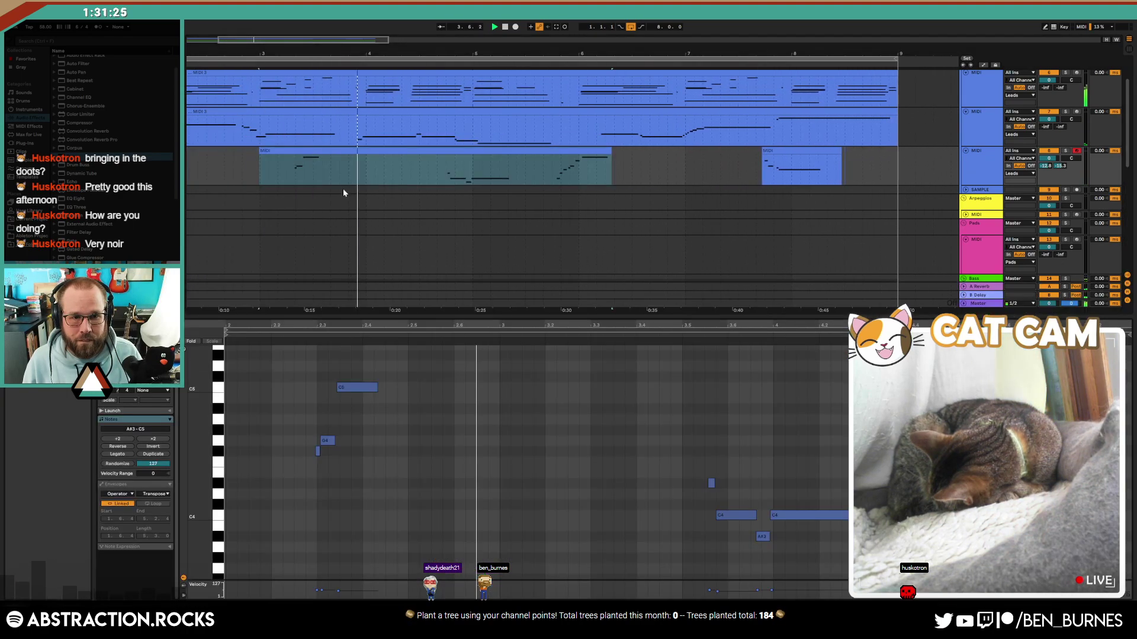
{"action": "left_click", "coordinate": [374, 387]}
{"action": "key", "text": "shift+Tab"}
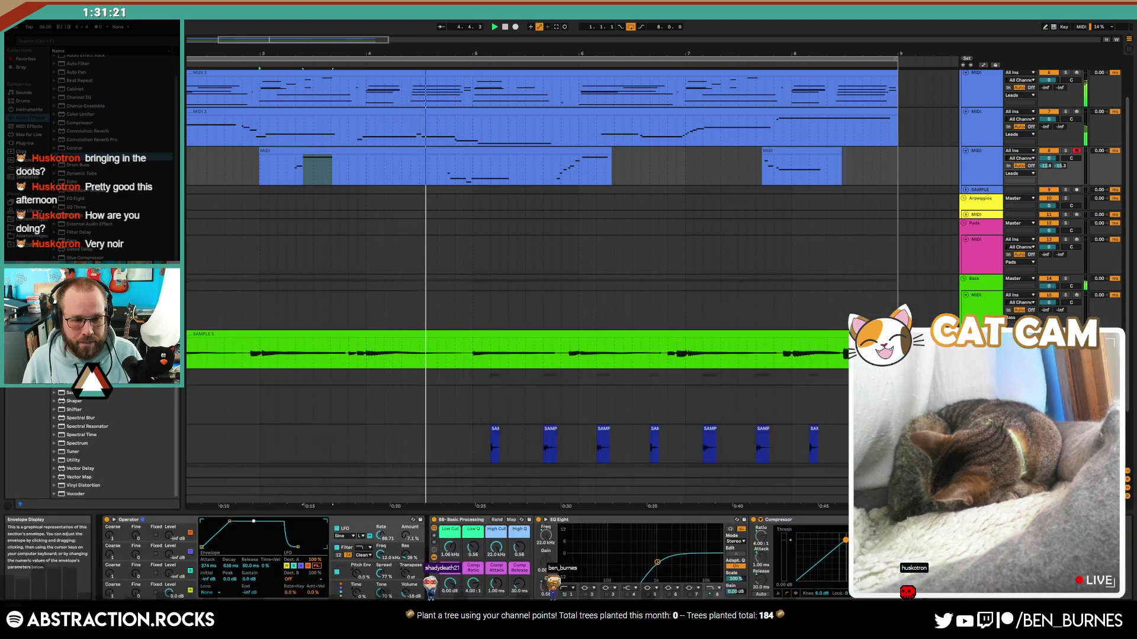
Step: Reshape the volume envelope of Operator's Oscillator A on the synth track
{"action": "left_click", "coordinate": [134, 587]}
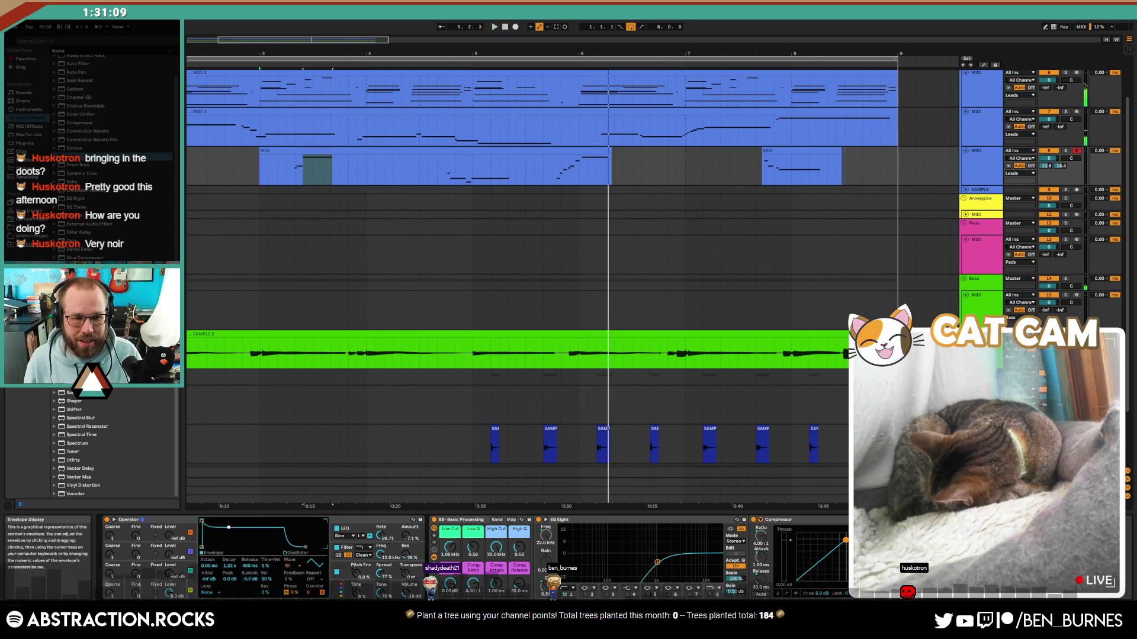
{"action": "left_click_drag", "start_coordinate": [230, 537], "coordinate": [227, 521]}
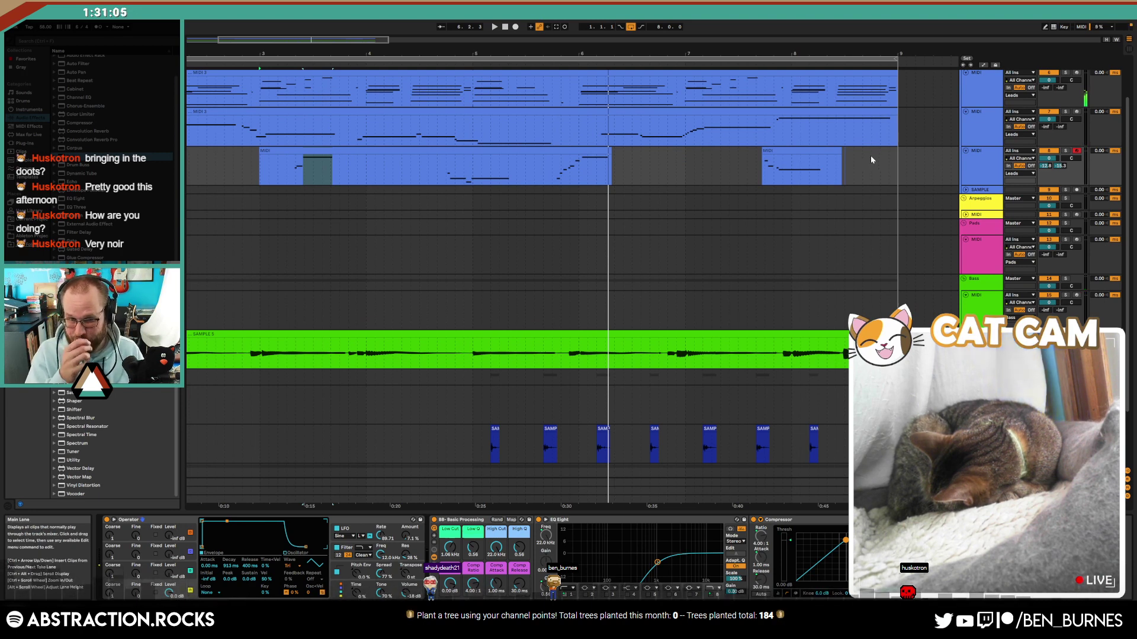
Step: Delete all recorded synth melody clips from the Operator track
{"action": "left_click_drag", "start_coordinate": [857, 169], "coordinate": [236, 157]}
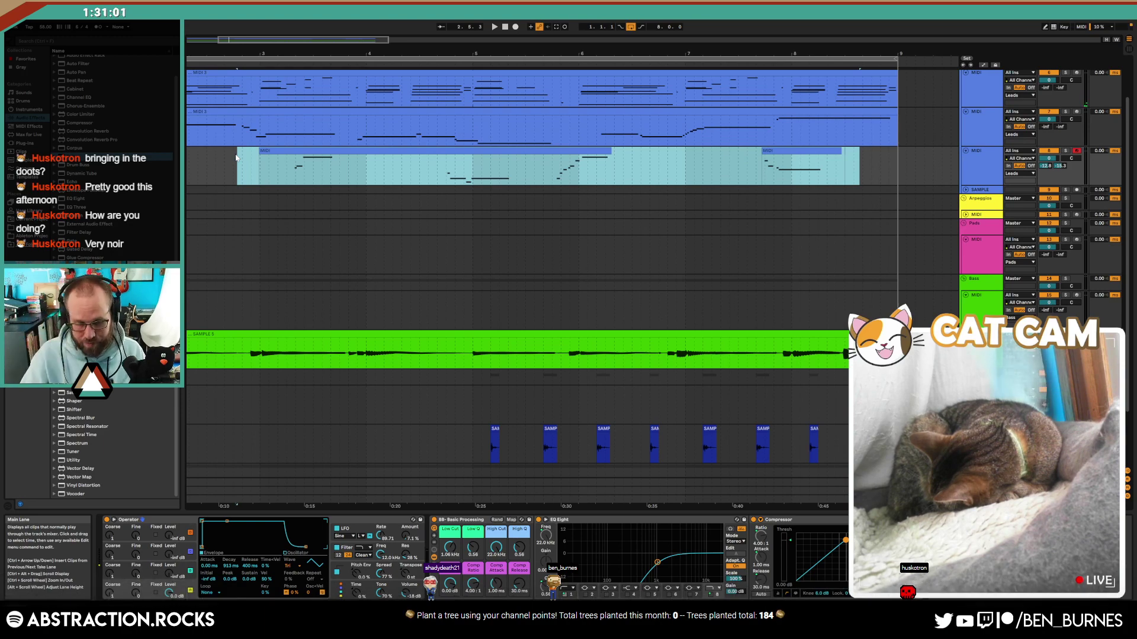
{"action": "key", "text": "Delete"}
{"action": "scroll", "coordinate": [255, 177], "scroll_direction": "down", "scroll_amount": 2}
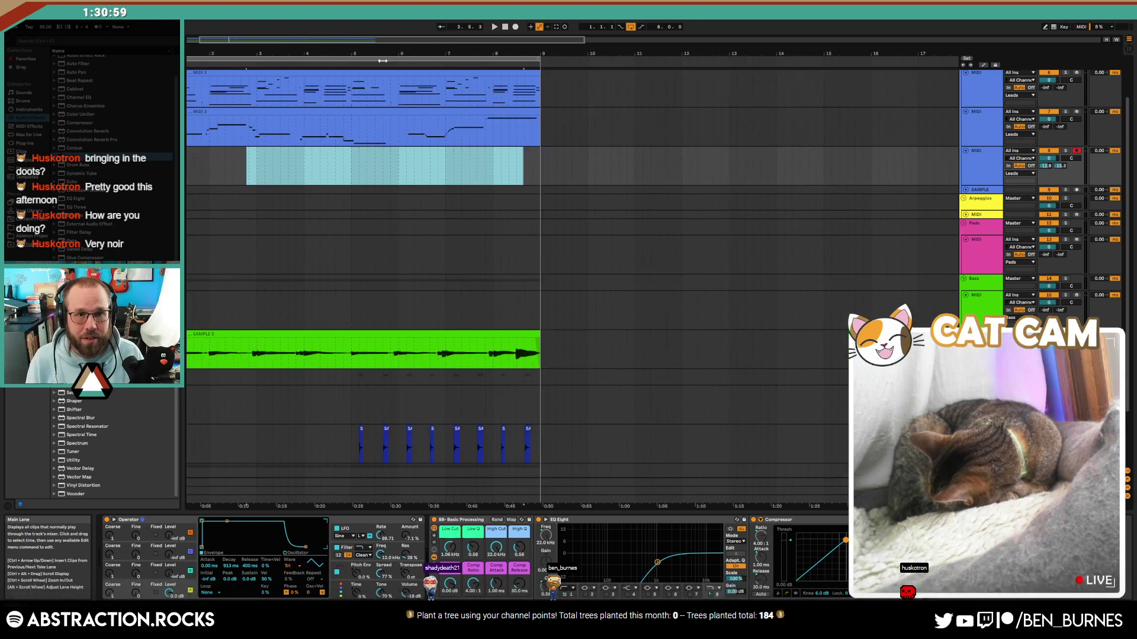
{"action": "left_click_drag", "start_coordinate": [428, 40], "coordinate": [428, 31]}
Step: Duplicate the lo-fi trumpet track together with its melody and effects
{"action": "left_click", "coordinate": [986, 123]}
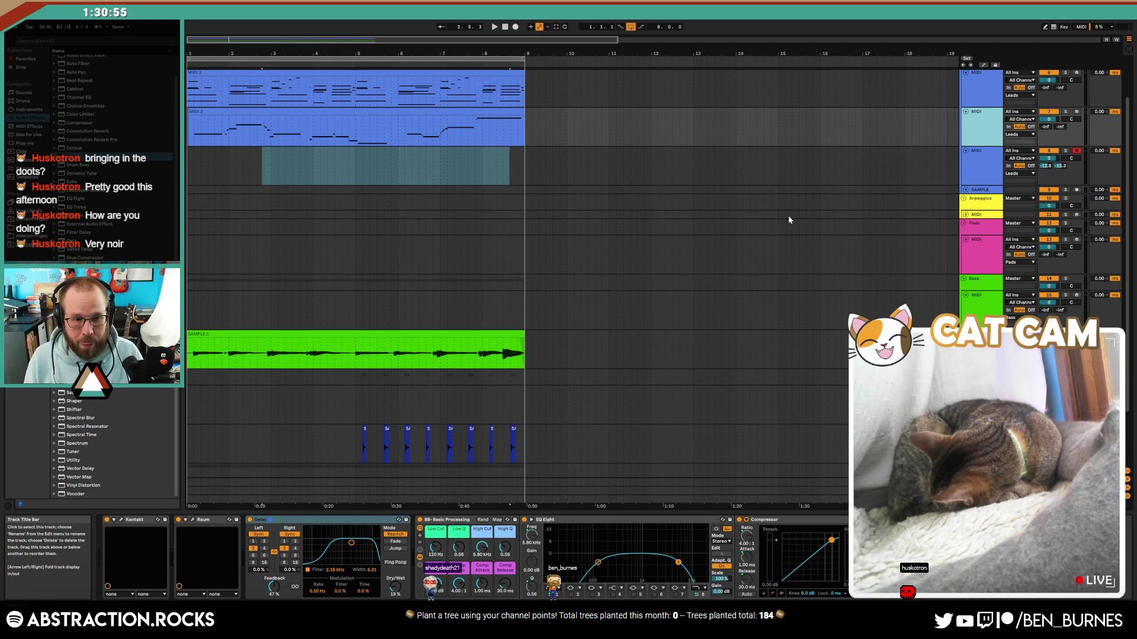
{"action": "scroll", "coordinate": [645, 335], "scroll_direction": "up", "scroll_amount": 2}
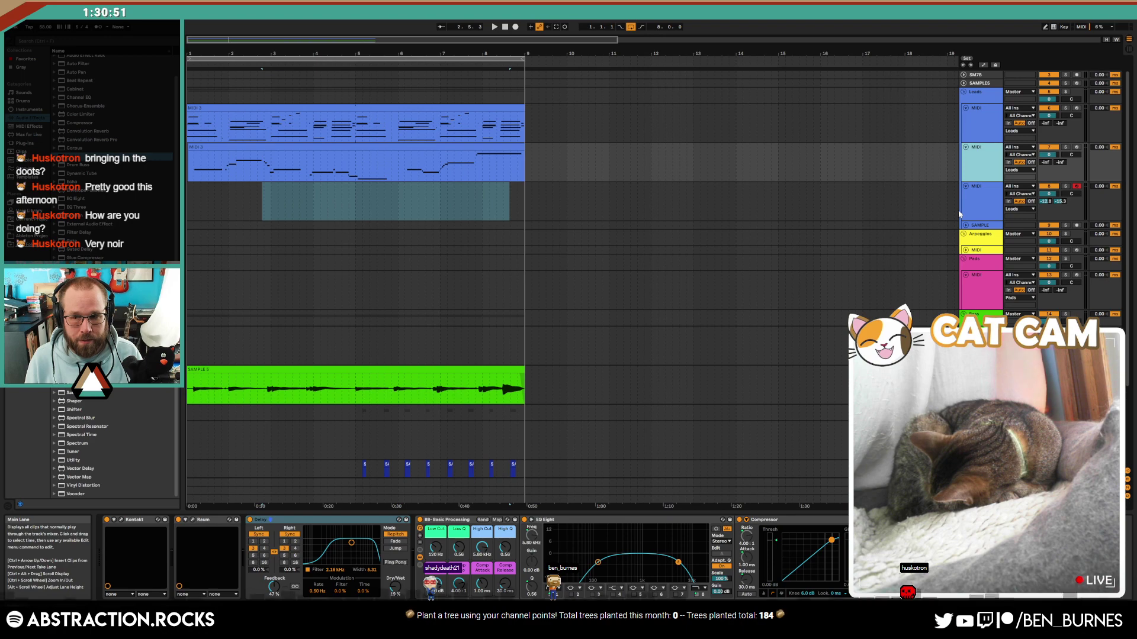
{"action": "key", "text": "ctrl+d"}
Step: Return to the synth track and adjust the Decay time of Operator's oscillator envelope
{"action": "left_click", "coordinate": [980, 236]}
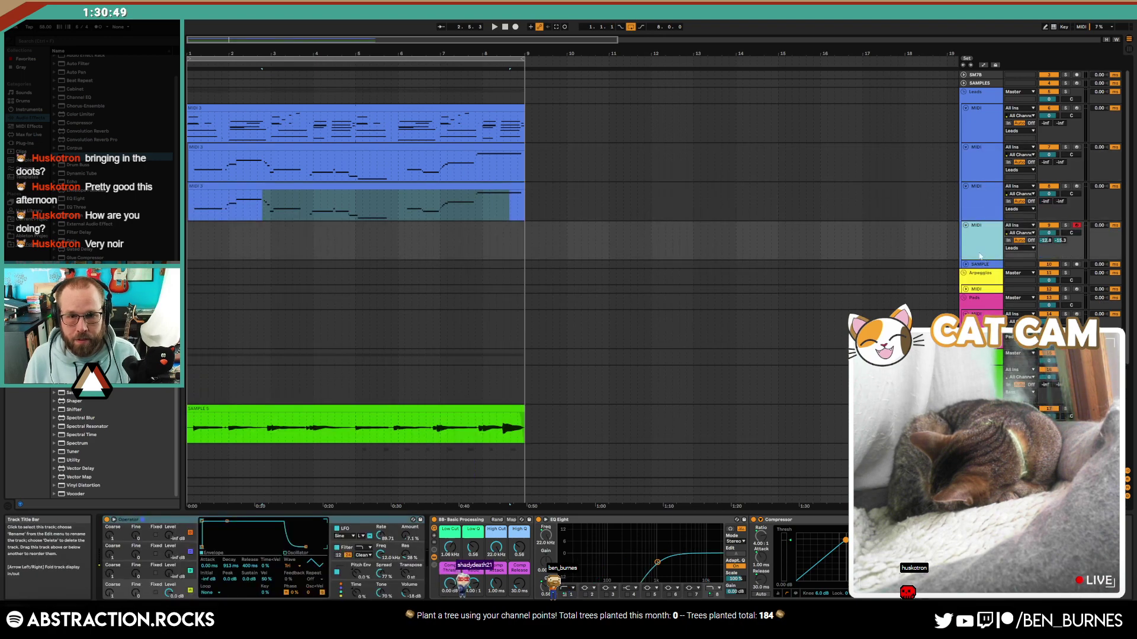
{"action": "left_click", "coordinate": [980, 207]}
{"action": "left_click", "coordinate": [979, 241]}
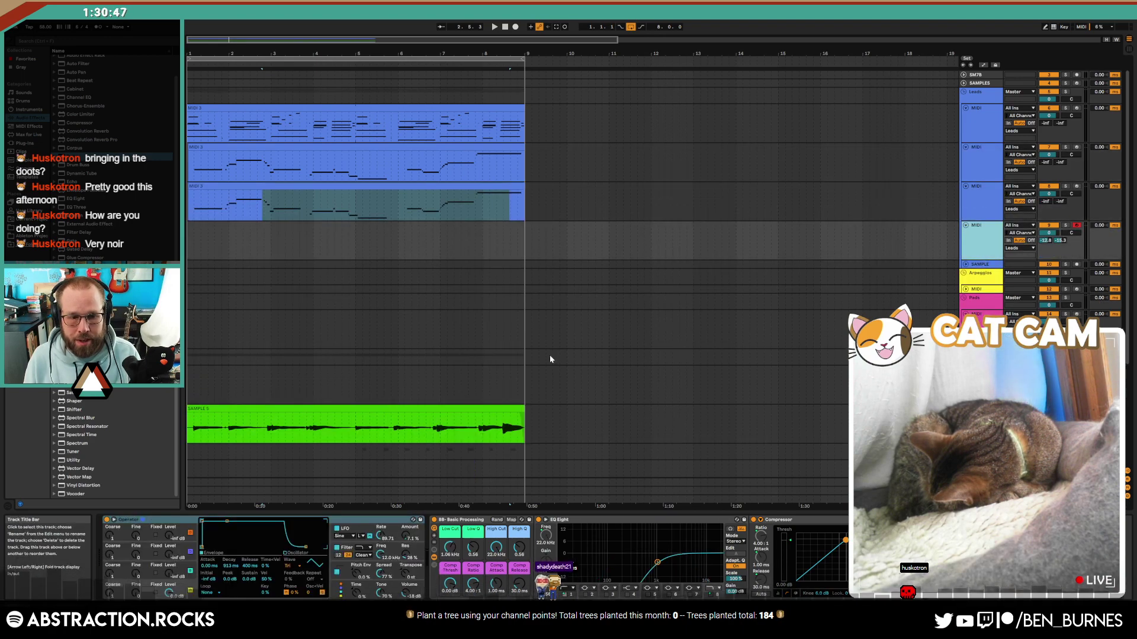
{"action": "left_click_drag", "start_coordinate": [229, 566], "coordinate": [229, 553]}
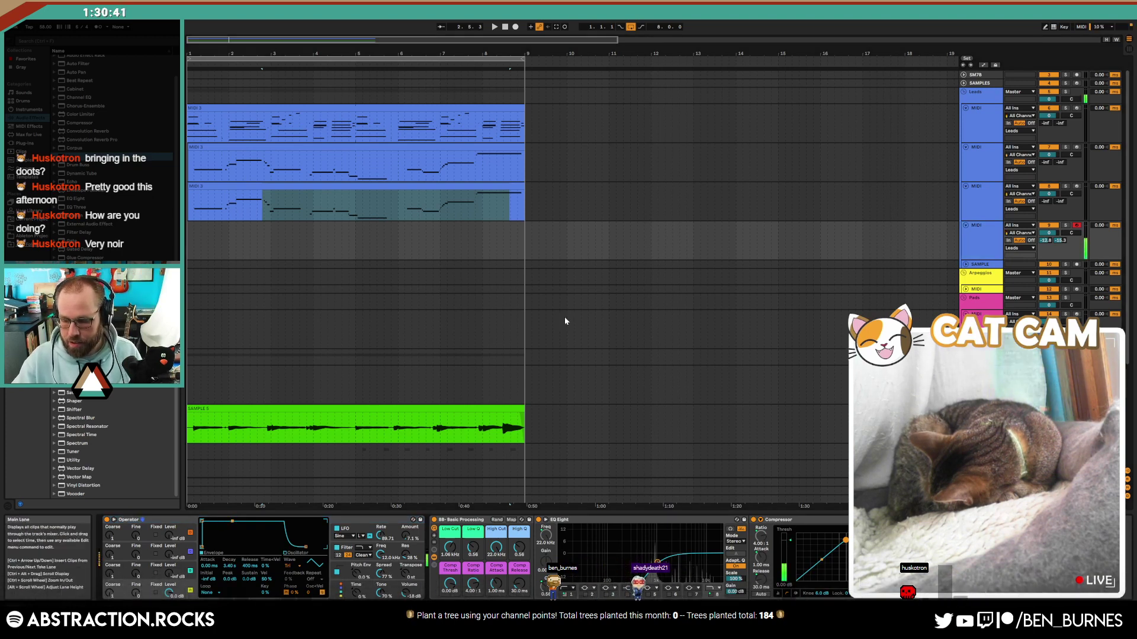
Step: Clear the copied melody from the duplicated trumpet track and swap its Kontakt instrument for Session Horns Pro's Tenor Trombone
{"action": "left_click", "coordinate": [431, 199]}
{"action": "key", "text": "Delete"}
{"action": "left_click", "coordinate": [121, 520]}
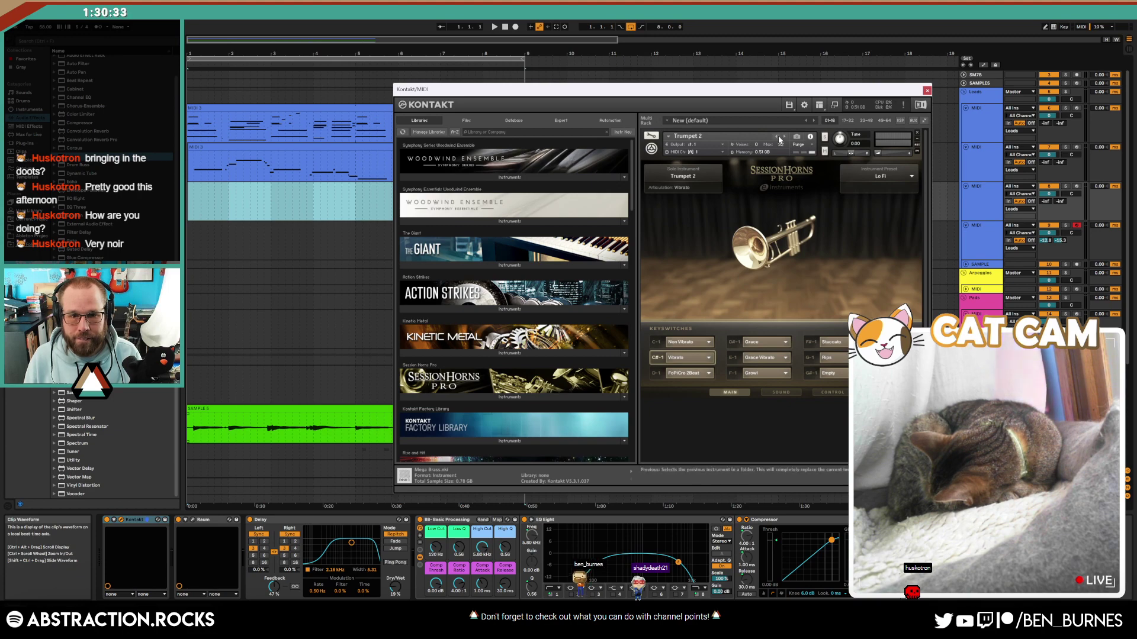
{"action": "left_click", "coordinate": [494, 397]}
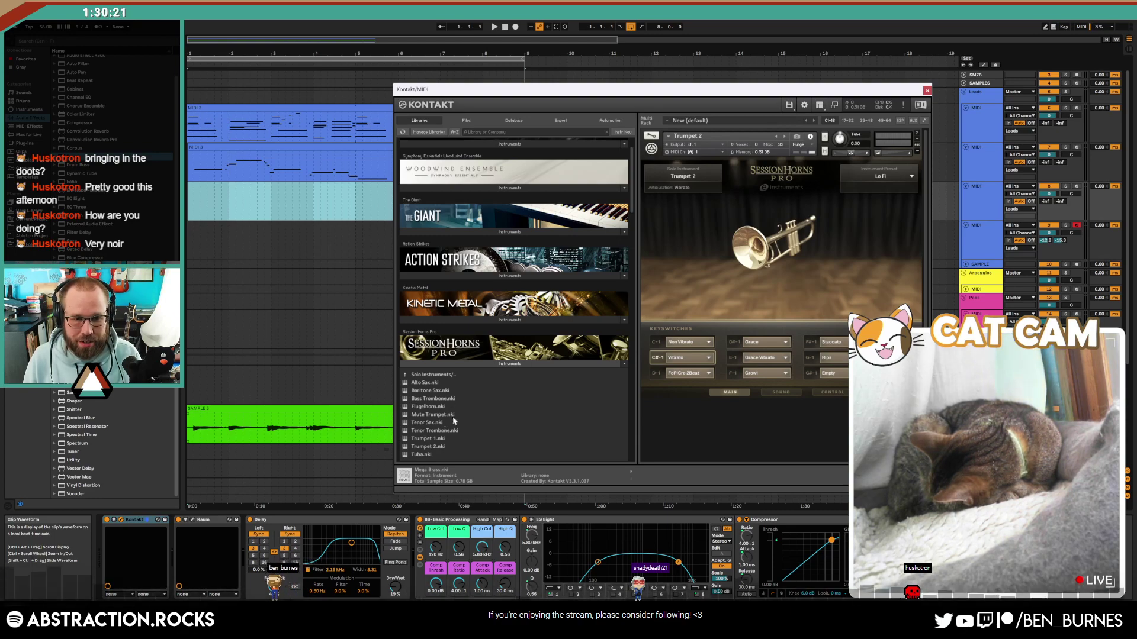
{"action": "left_click", "coordinate": [777, 137]}
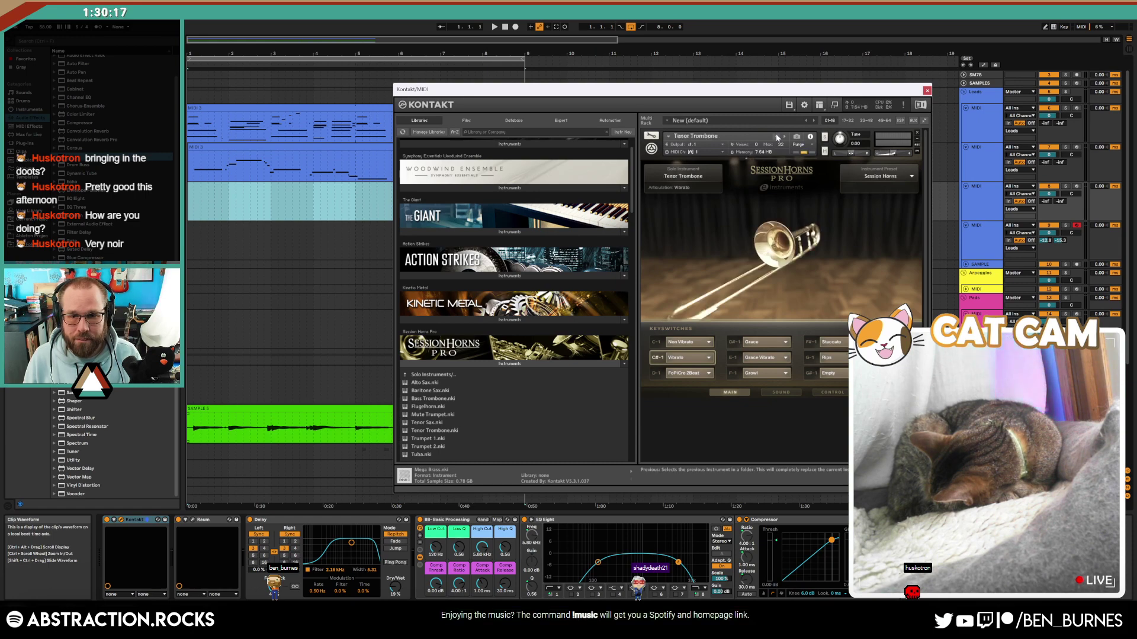
Step: Arm the trombone track and record a trombone part across the eight-bar loop, then close Kontakt
{"action": "left_click", "coordinate": [1077, 186]}
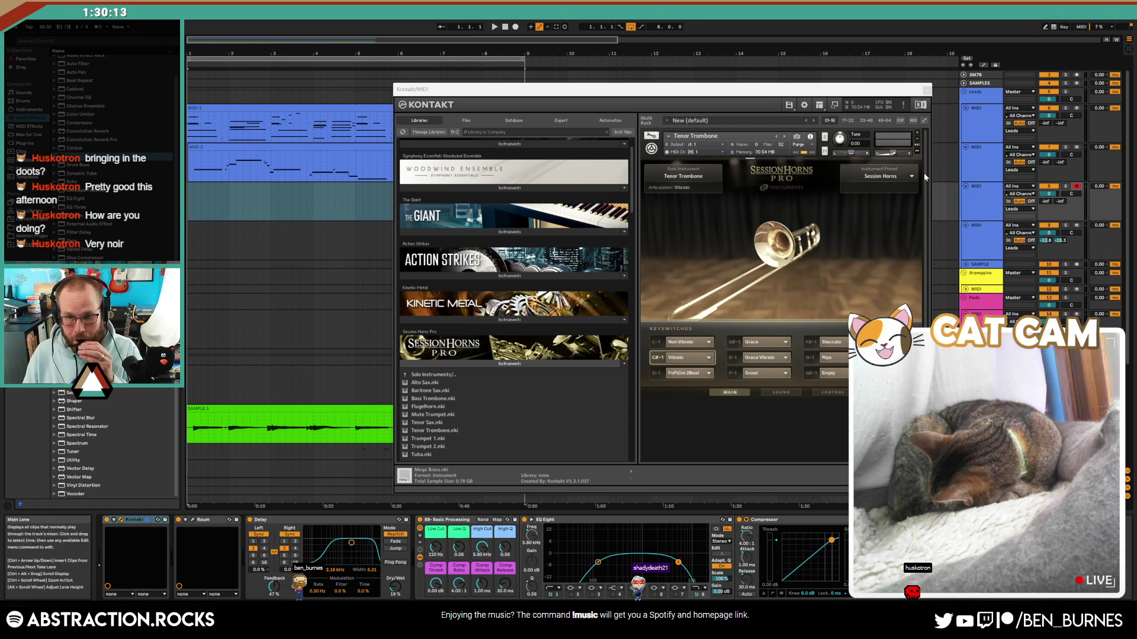
{"action": "left_click", "coordinate": [975, 164]}
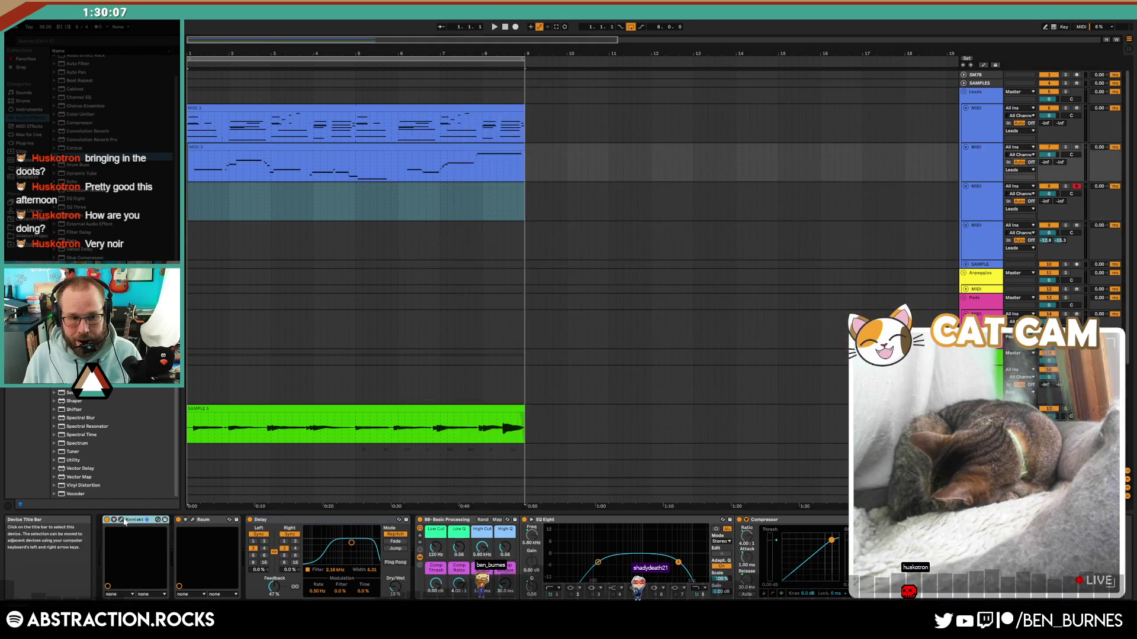
{"action": "left_click", "coordinate": [122, 519]}
{"action": "left_click", "coordinate": [978, 196]}
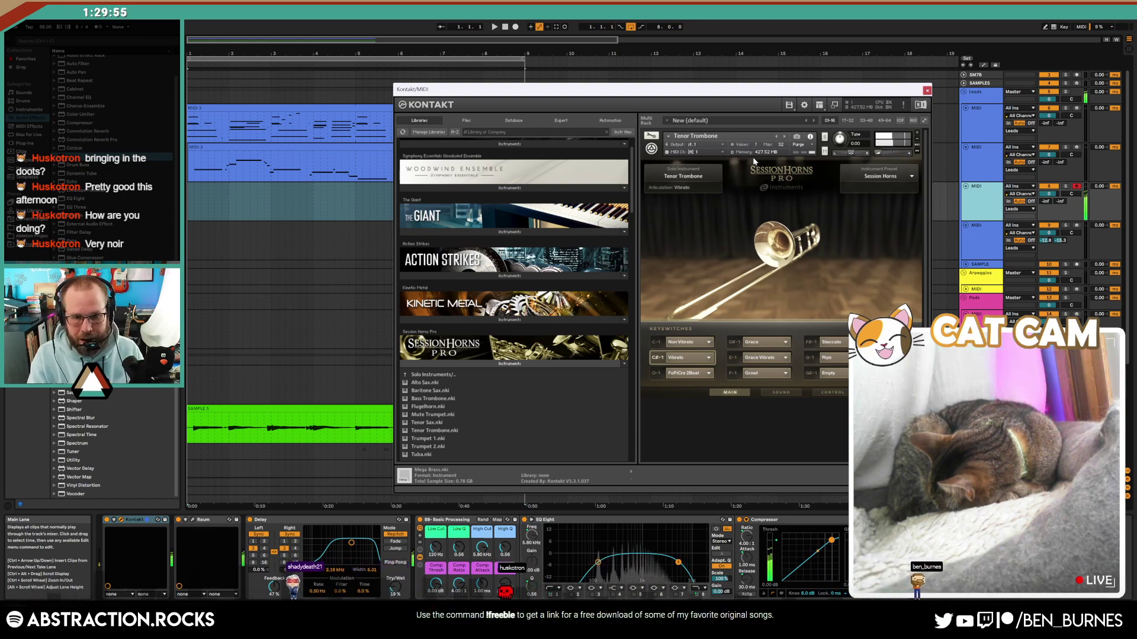
{"action": "left_click", "coordinate": [499, 28]}
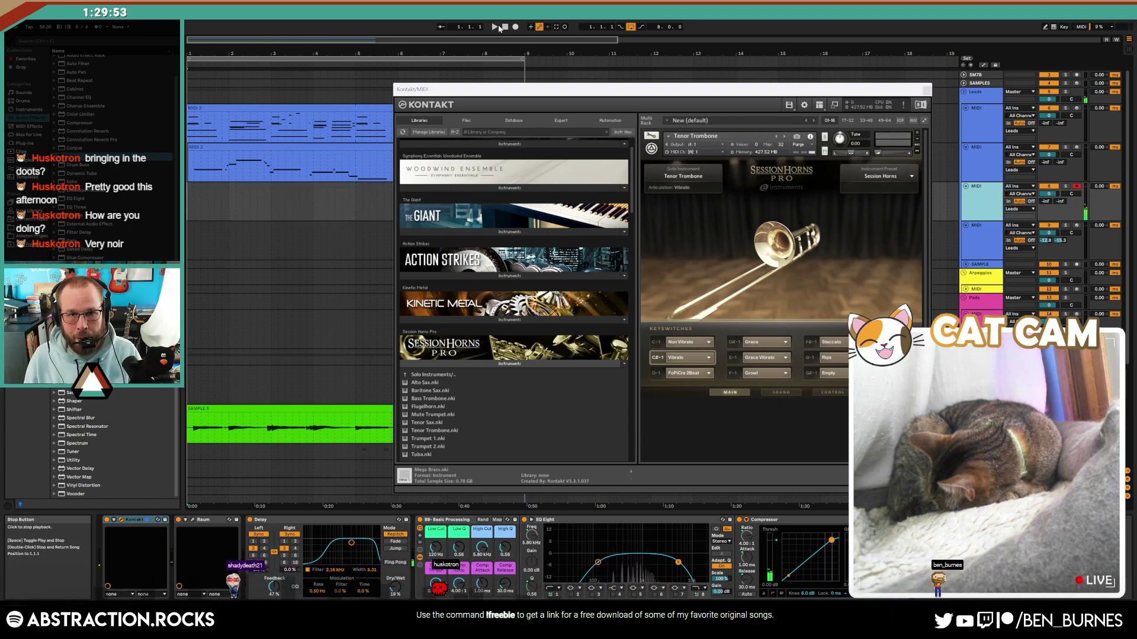
{"action": "left_click", "coordinate": [515, 27]}
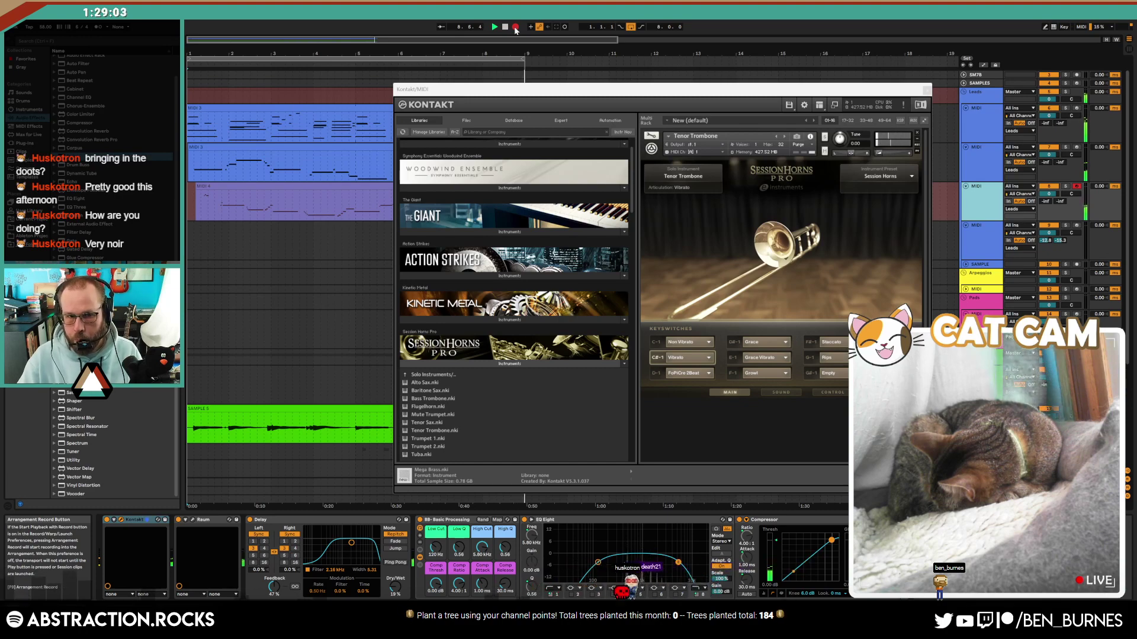
{"action": "left_click", "coordinate": [515, 28]}
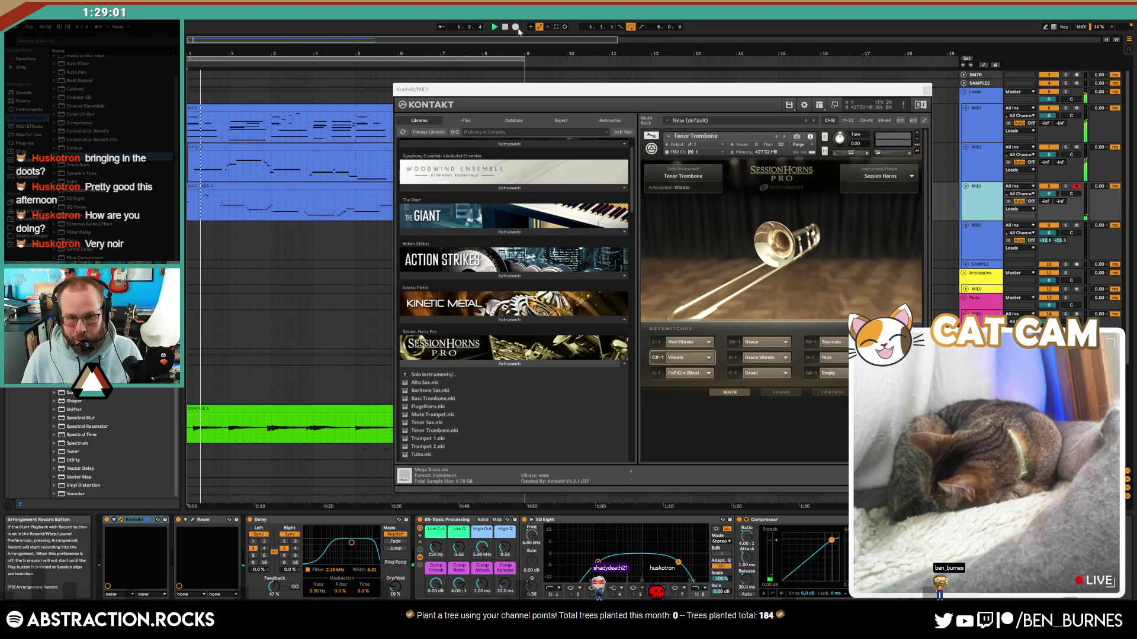
{"action": "key", "text": "space"}
{"action": "left_click", "coordinate": [925, 89]}
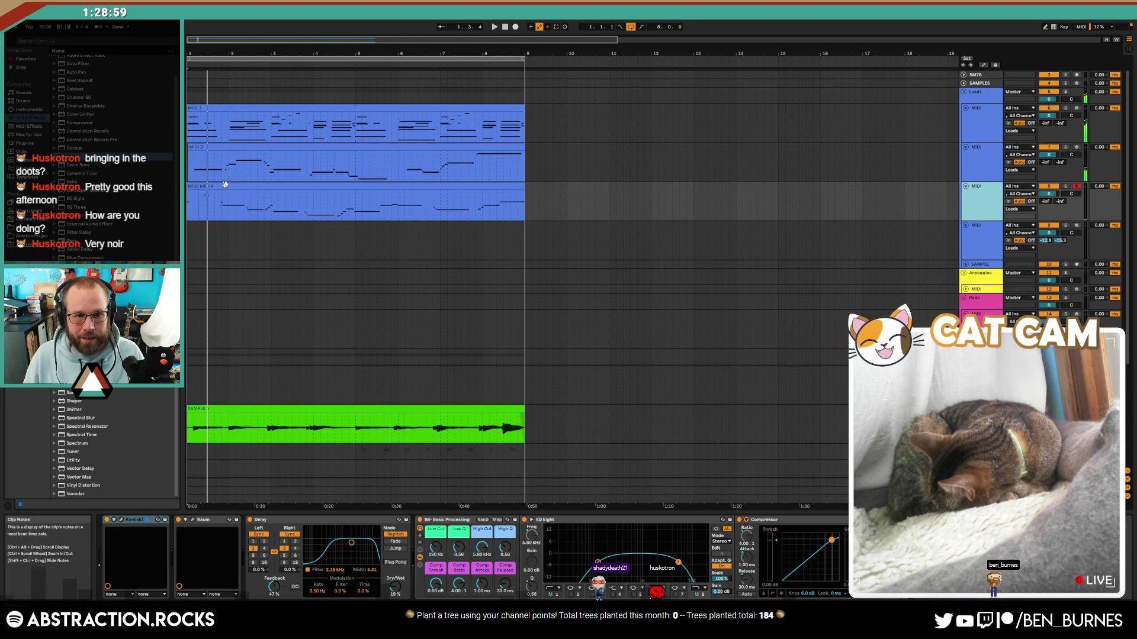
Step: Play back the recorded trombone part around bars 3 and 4 and open its notes
{"action": "left_click", "coordinate": [219, 186]}
{"action": "scroll", "coordinate": [244, 218], "scroll_direction": "up", "scroll_amount": 4}
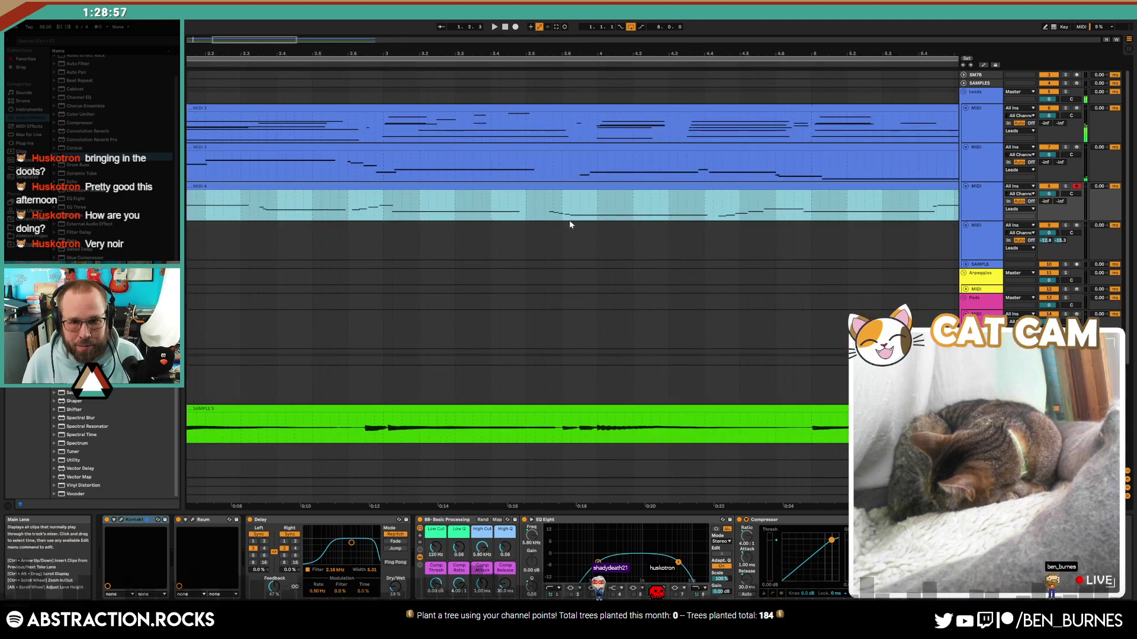
{"action": "left_click", "coordinate": [541, 70]}
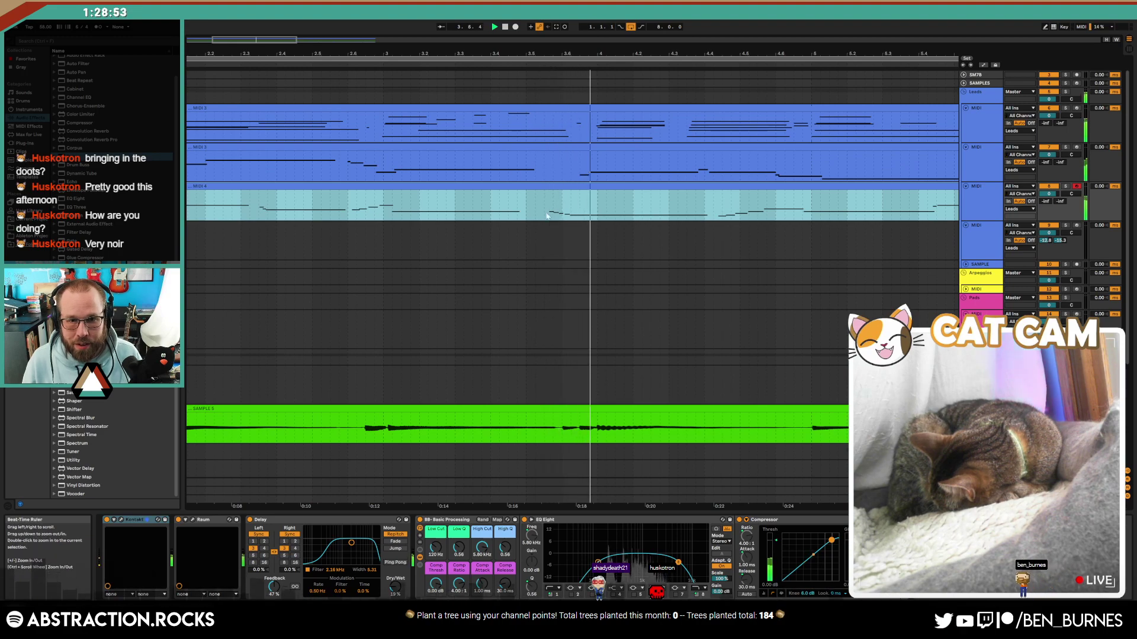
{"action": "double_click", "coordinate": [607, 186]}
{"action": "left_click", "coordinate": [561, 482]}
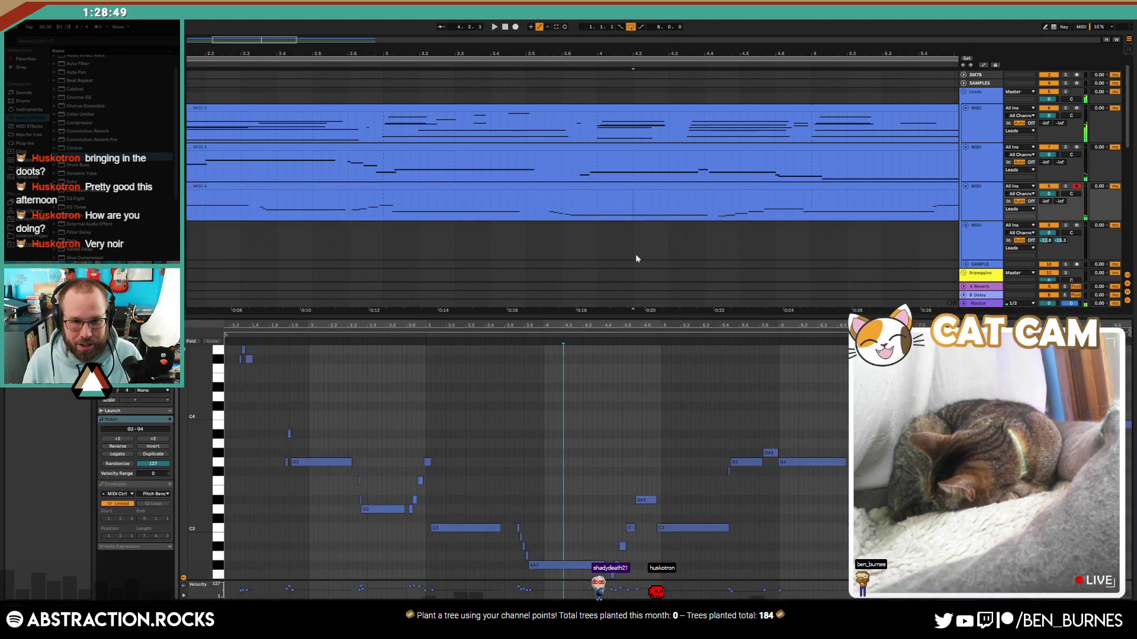
Step: Split the low trombone phrase running from late bar 3 into bar 4 into its own clip, shorten it and play it back
{"action": "left_click_drag", "start_coordinate": [546, 215], "coordinate": [712, 209]}
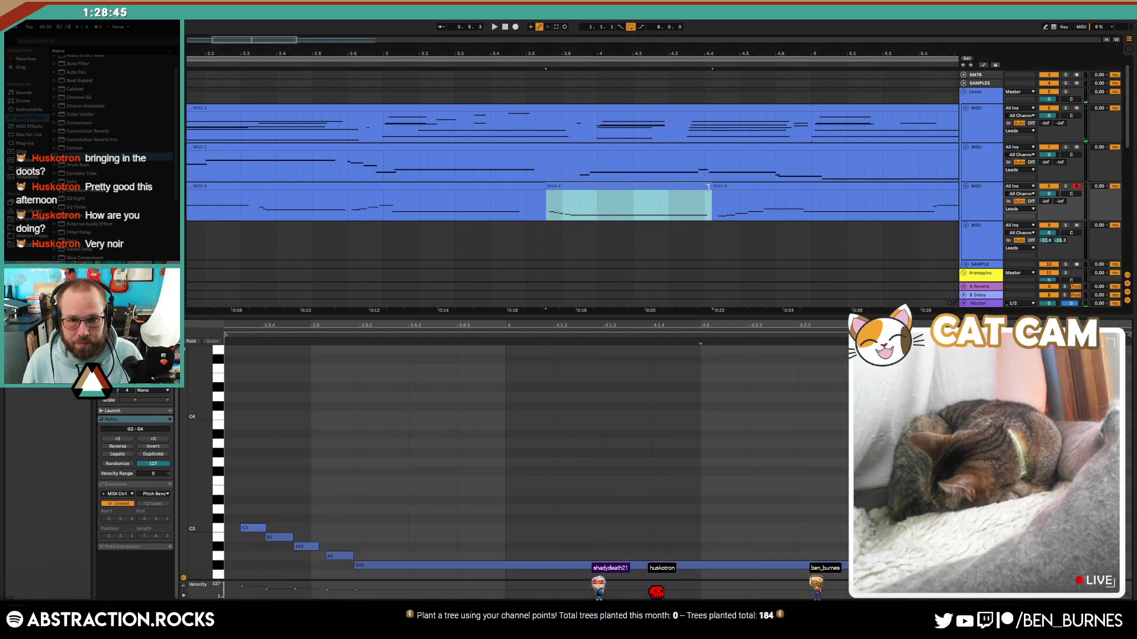
{"action": "left_click_drag", "start_coordinate": [708, 187], "coordinate": [617, 190]}
{"action": "key", "text": "space"}
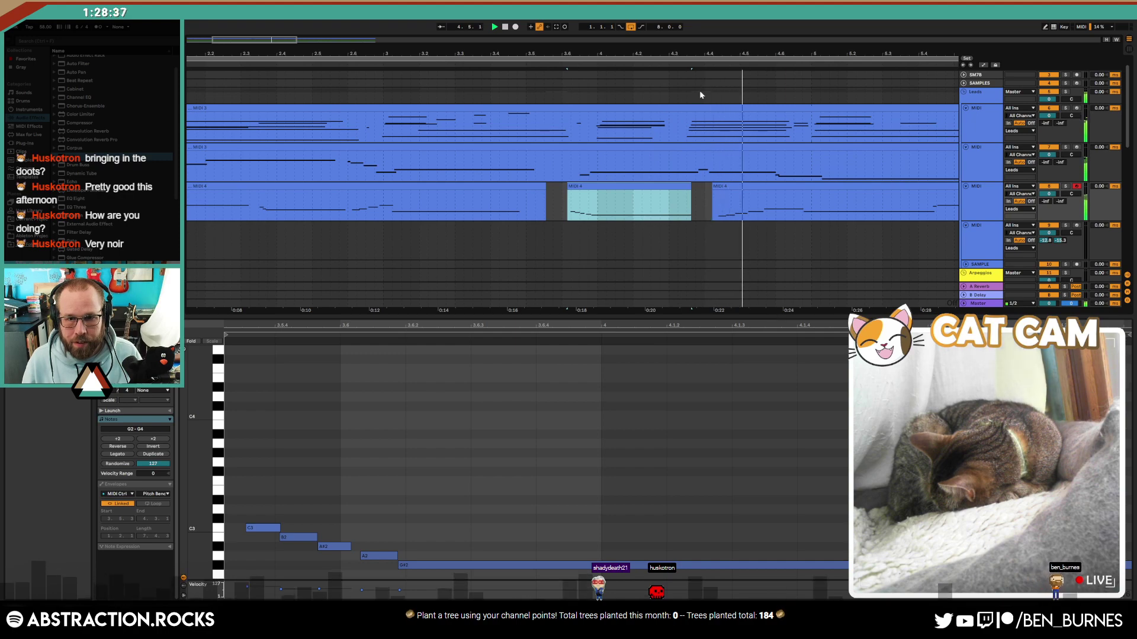
{"action": "left_click_drag", "start_coordinate": [268, 39], "coordinate": [268, 20]}
{"action": "key", "text": "shift+Tab"}
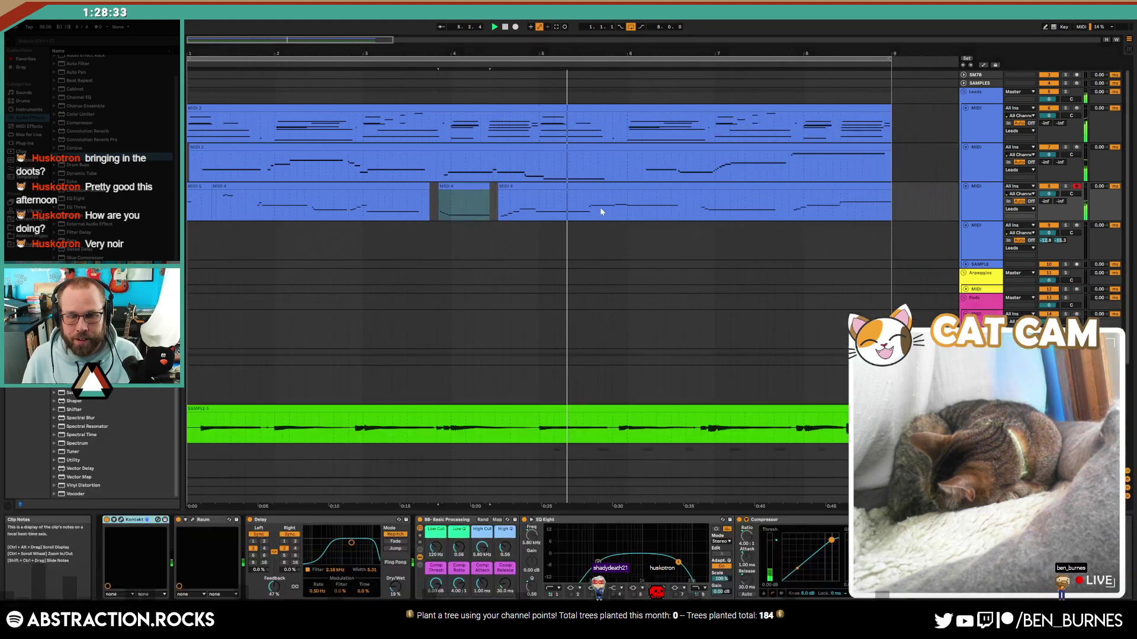
{"action": "key", "text": "space"}
Step: Select the drum rack track and collapse the ambient and field recordings folder in the sample browser
{"action": "scroll", "coordinate": [591, 270], "scroll_direction": "down", "scroll_amount": 3}
{"action": "left_click", "coordinate": [981, 363]}
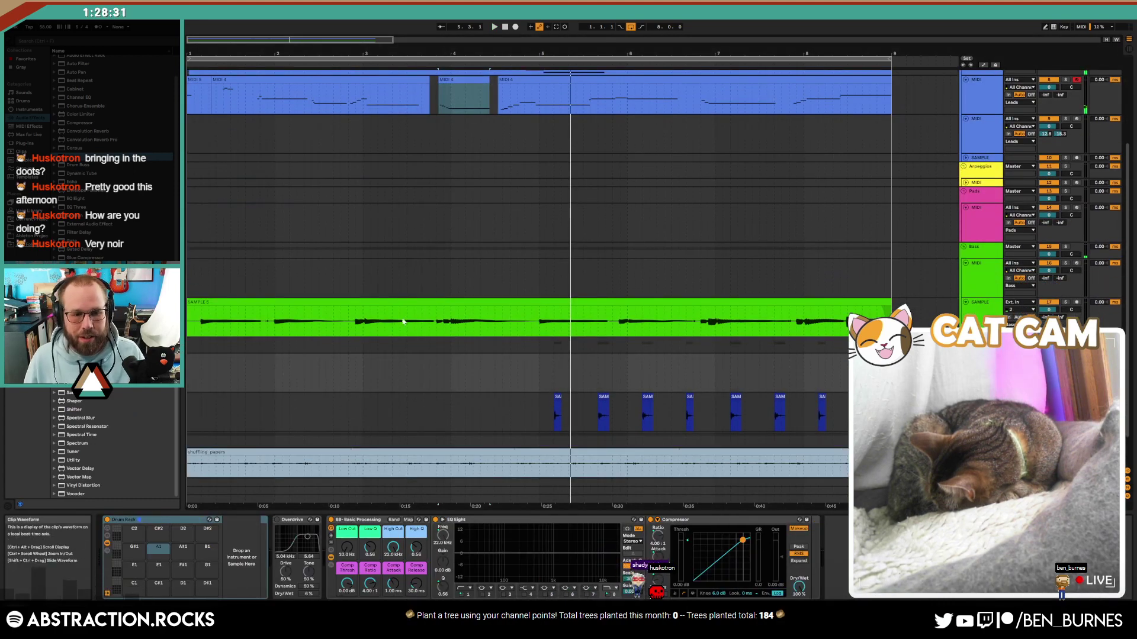
{"action": "left_click", "coordinate": [25, 229]}
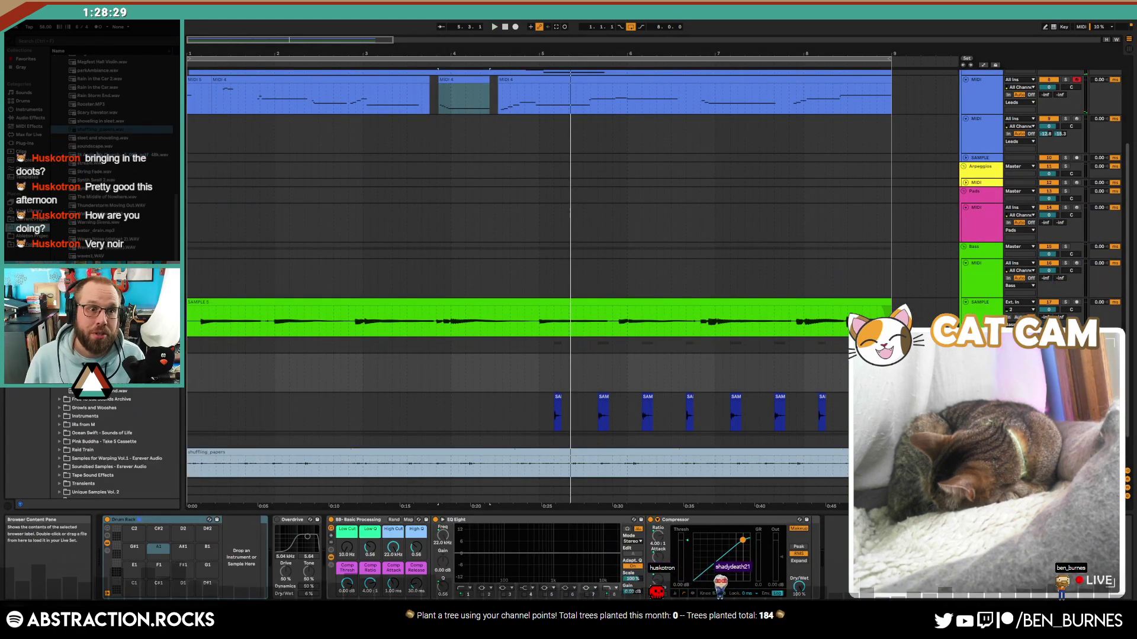
{"action": "left_click_drag", "start_coordinate": [174, 219], "coordinate": [174, 82]}
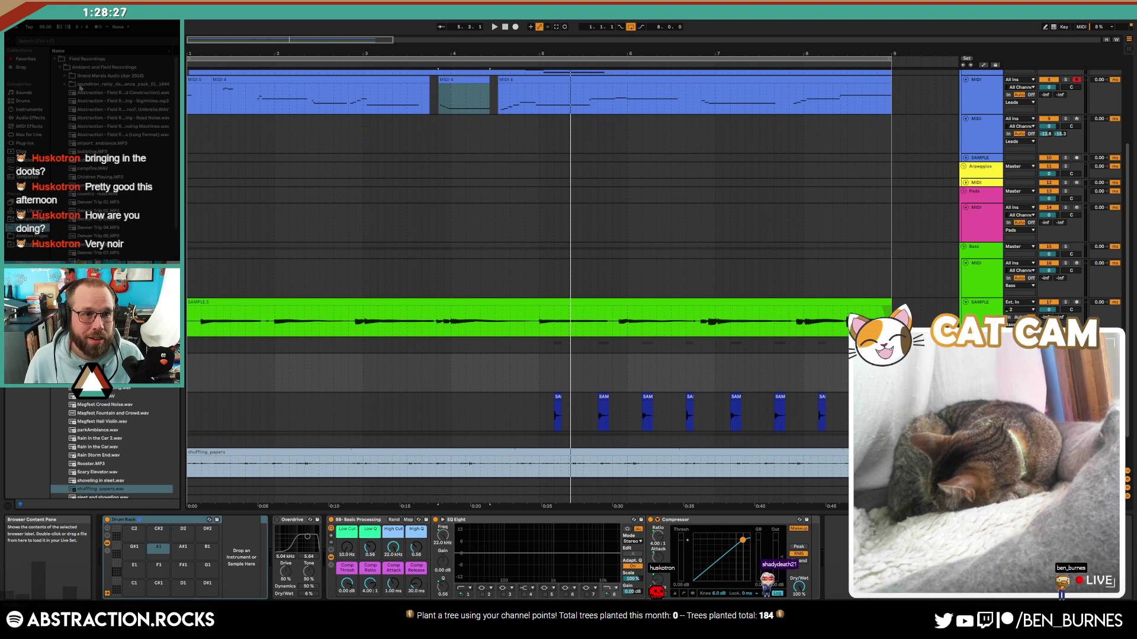
{"action": "left_click", "coordinate": [59, 69]}
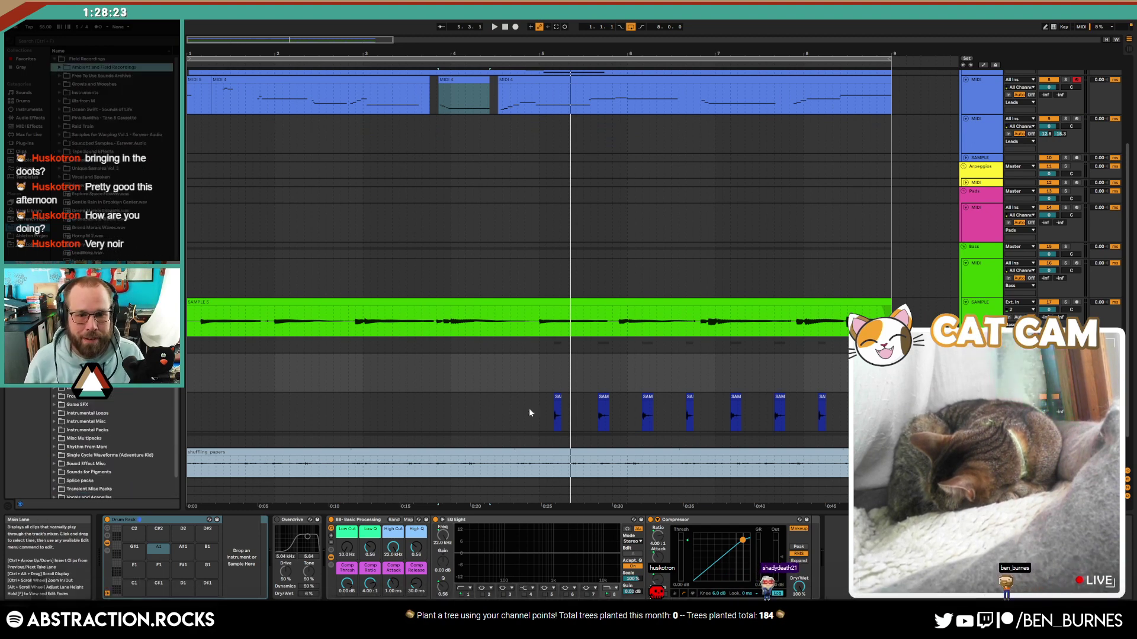
Step: Insert an empty MIDI clip on the drum rack track from bar 5 to bar 9
{"action": "left_click", "coordinate": [559, 374]}
{"action": "left_click_drag", "start_coordinate": [541, 374], "coordinate": [859, 373]}
{"action": "key", "text": "ctrl+shift+m"}
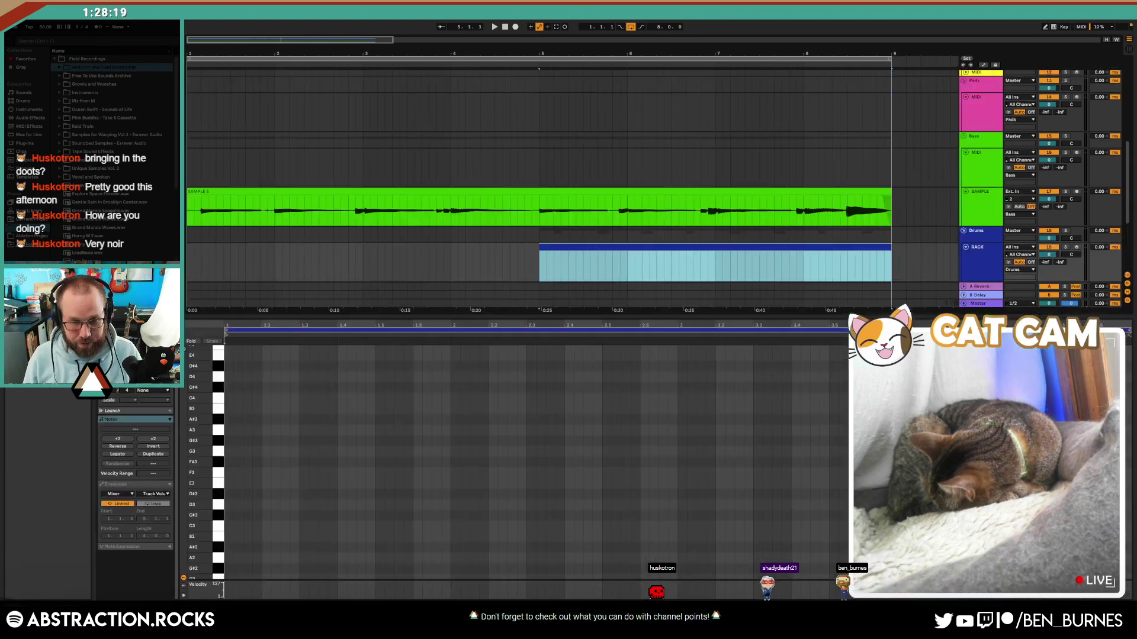
Step: Browse the drum kit folder to the brushed drum sample pack and load the Tap 2 - LW sample onto the rack's E1 pad
{"action": "key", "text": "shift+Tab"}
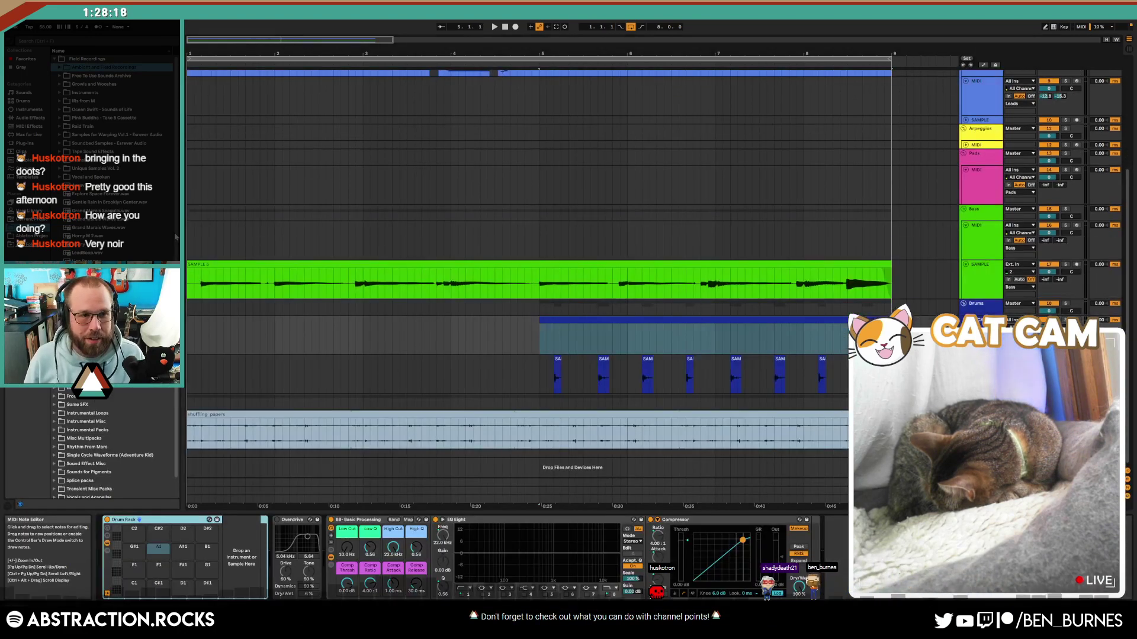
{"action": "left_click", "coordinate": [54, 60]}
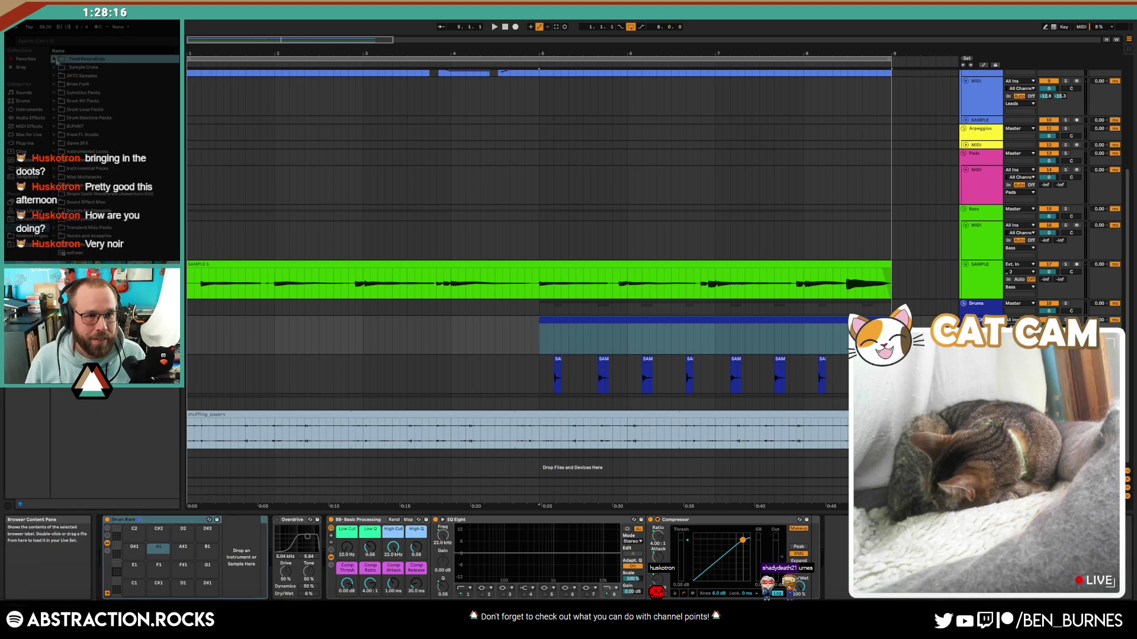
{"action": "left_click", "coordinate": [54, 102]}
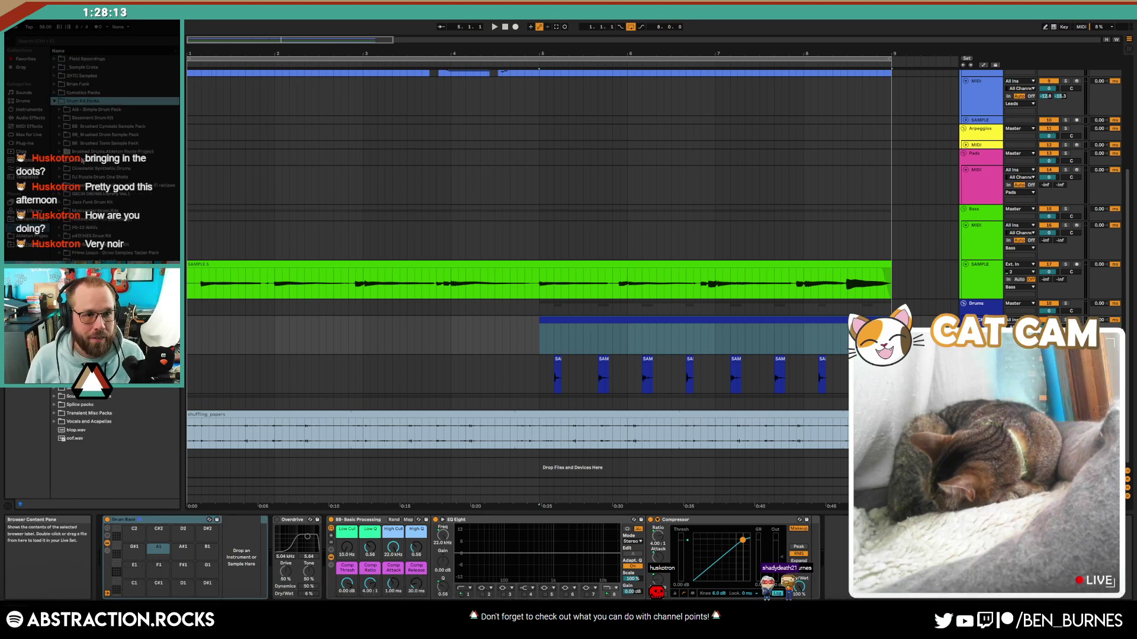
{"action": "left_click", "coordinate": [60, 144]}
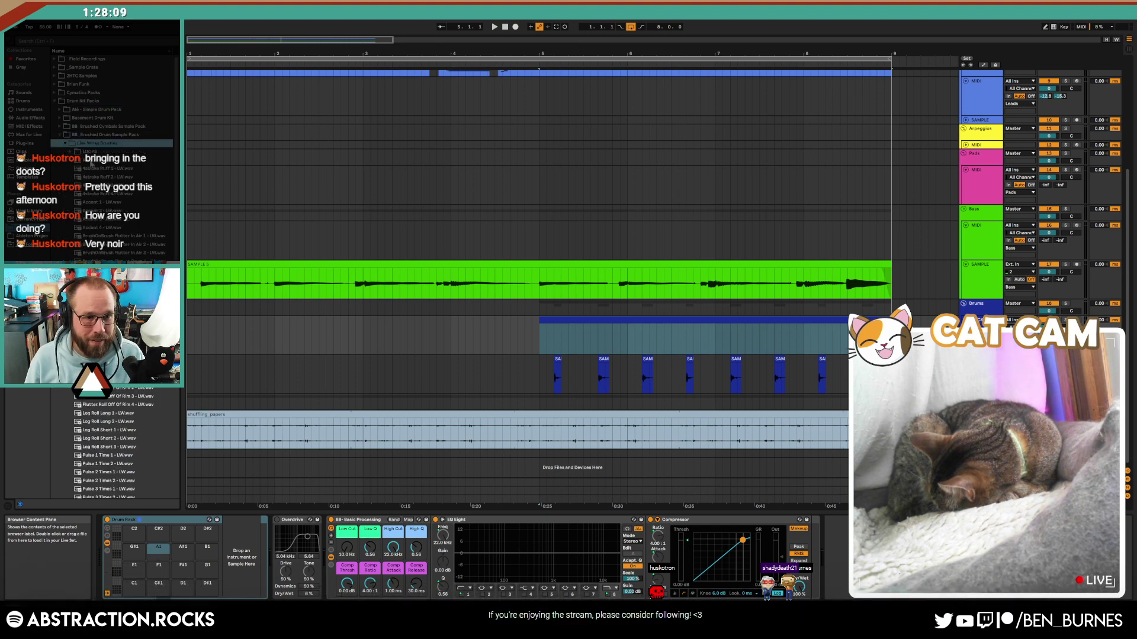
{"action": "left_click_drag", "start_coordinate": [176, 198], "coordinate": [187, 340]}
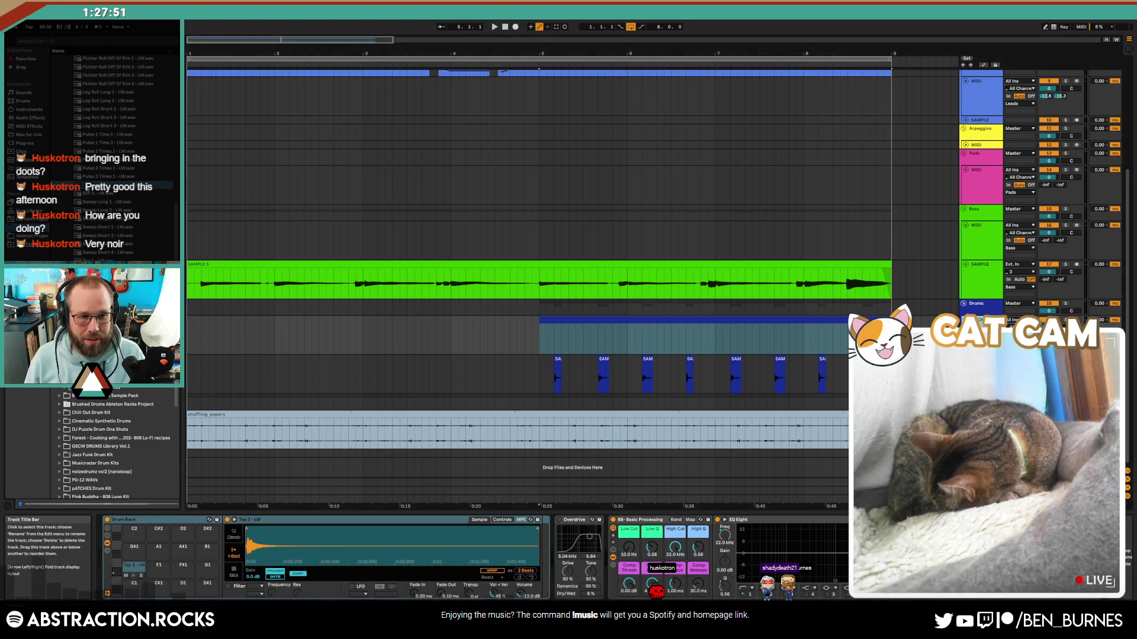
Step: Create a new audio track below the drum rack and place the Stir 1 - LW sample at bar 5, opening its clip view
{"action": "key", "text": "ctrl+t"}
{"action": "left_click_drag", "start_coordinate": [89, 187], "coordinate": [542, 373]}
{"action": "double_click", "coordinate": [608, 359]}
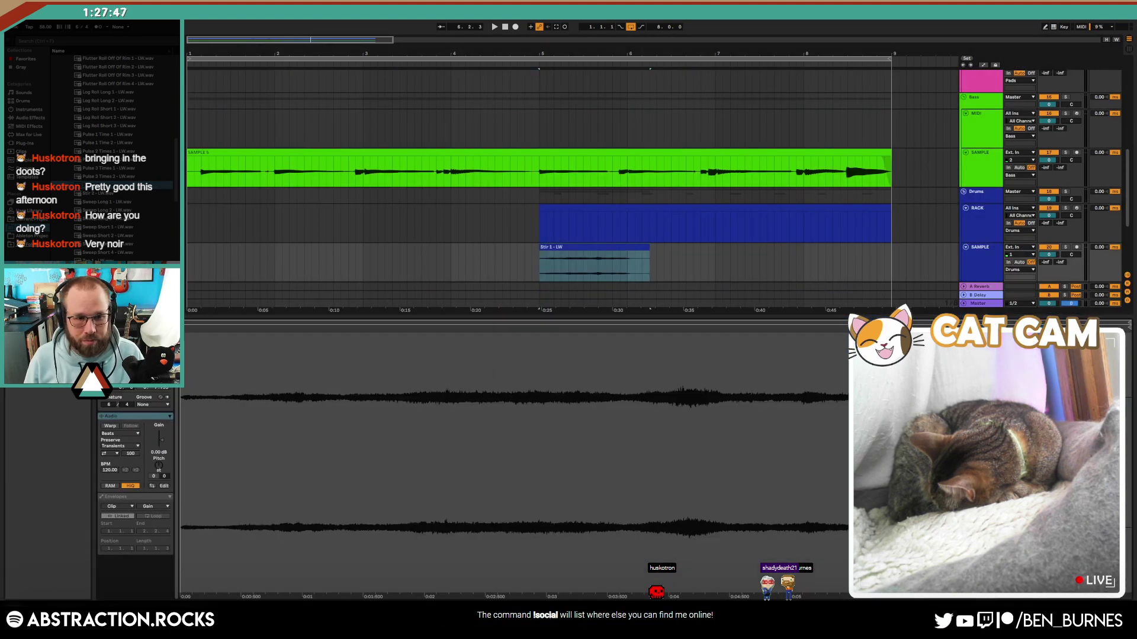
Step: Enable warping on the Stir 1 - LW clip and lower its track volume during playback
{"action": "left_click", "coordinate": [109, 426]}
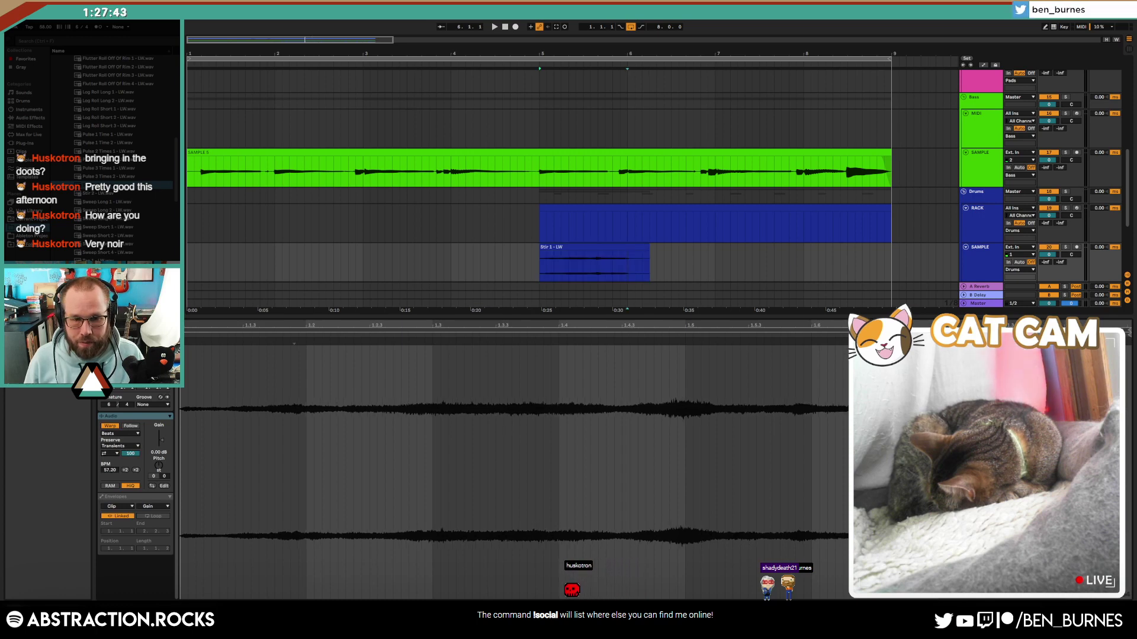
{"action": "key", "text": "space"}
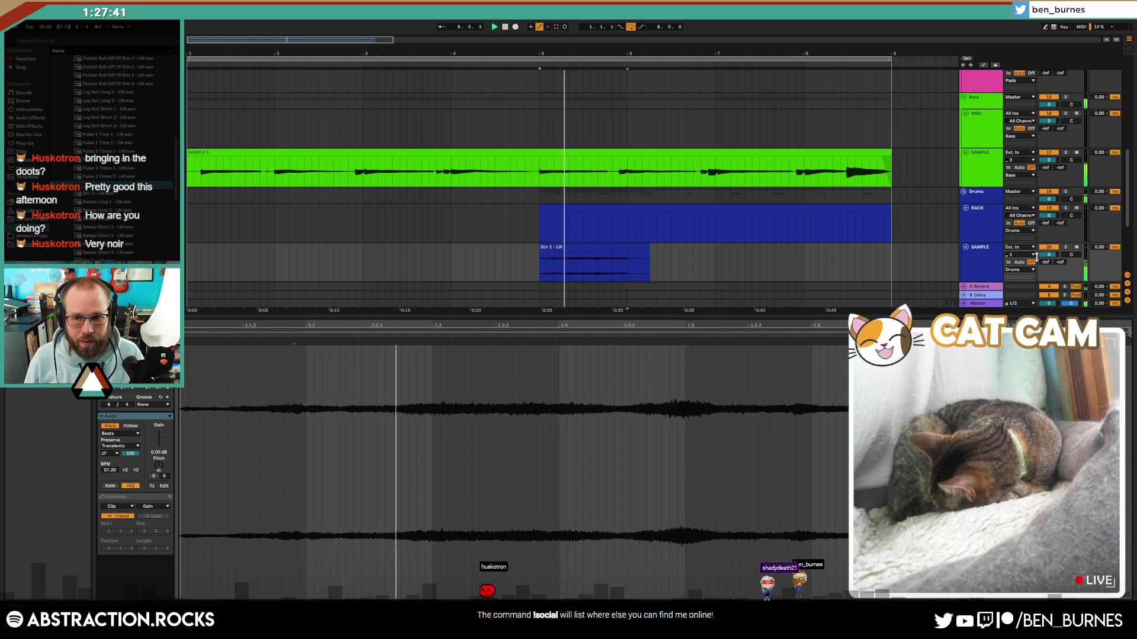
{"action": "left_click_drag", "start_coordinate": [1048, 255], "coordinate": [1048, 280]}
{"action": "key", "text": "space"}
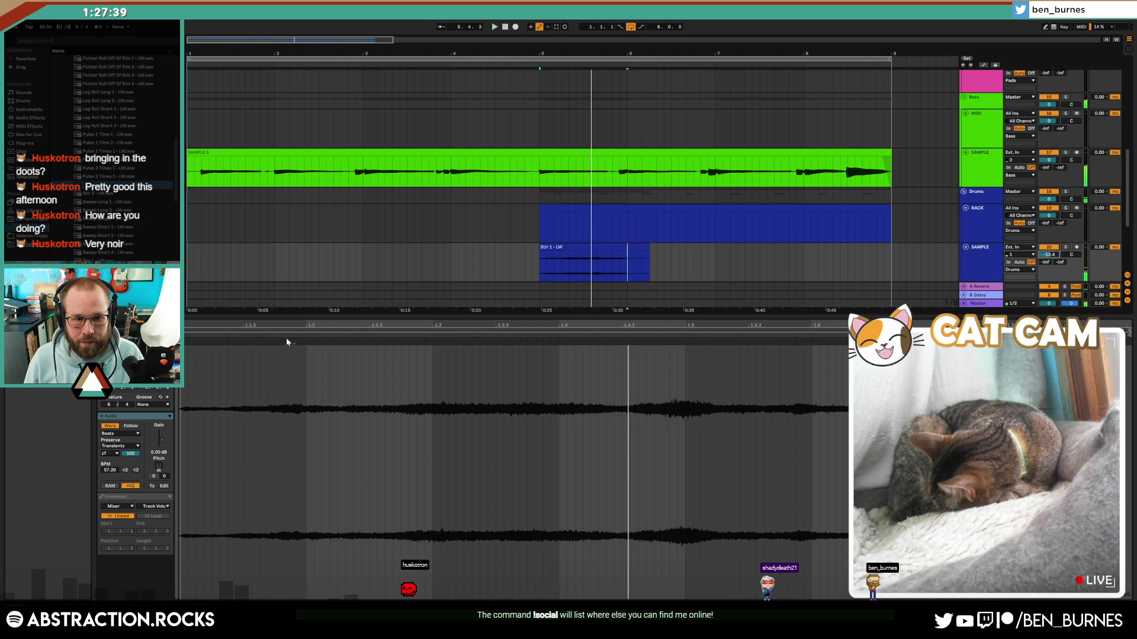
Step: Add warp markers along the Stir 1 - LW clip and align its brush swells to successive beats of bar 5
{"action": "left_click_drag", "start_coordinate": [295, 342], "coordinate": [309, 346]}
{"action": "key", "text": "space"}
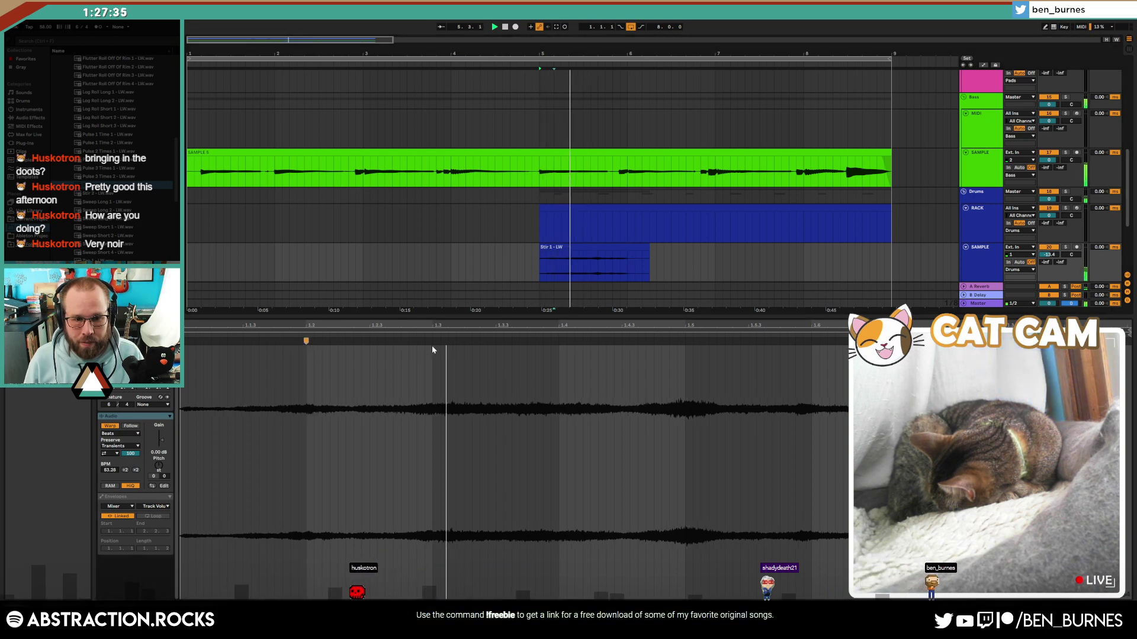
{"action": "key", "text": "space"}
{"action": "left_click_drag", "start_coordinate": [434, 342], "coordinate": [431, 343]}
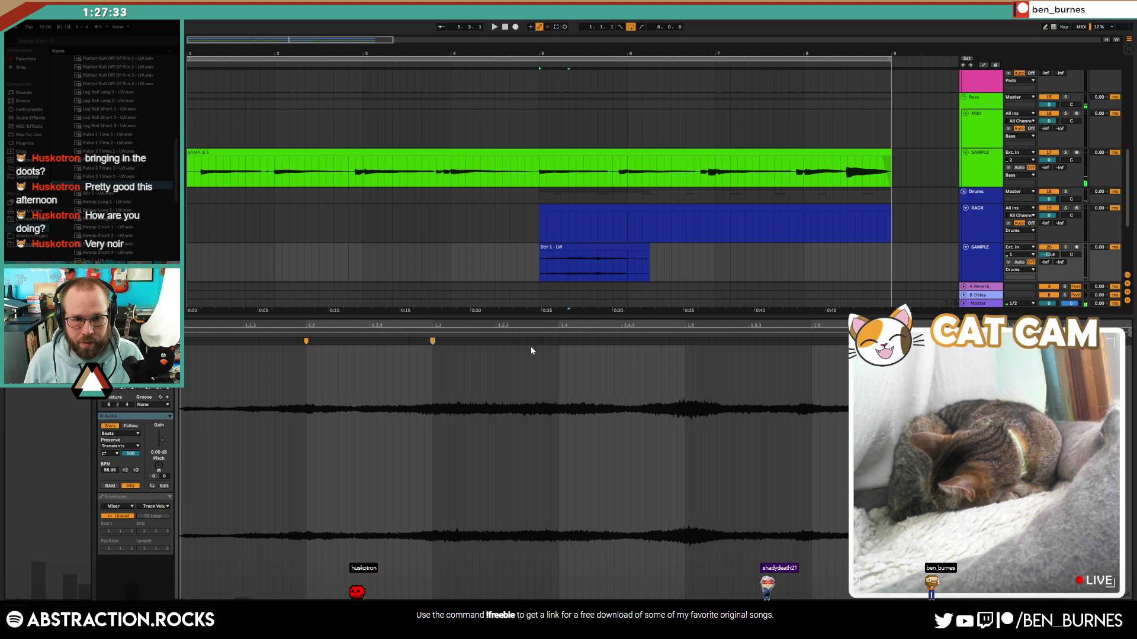
{"action": "left_click_drag", "start_coordinate": [533, 341], "coordinate": [550, 341]}
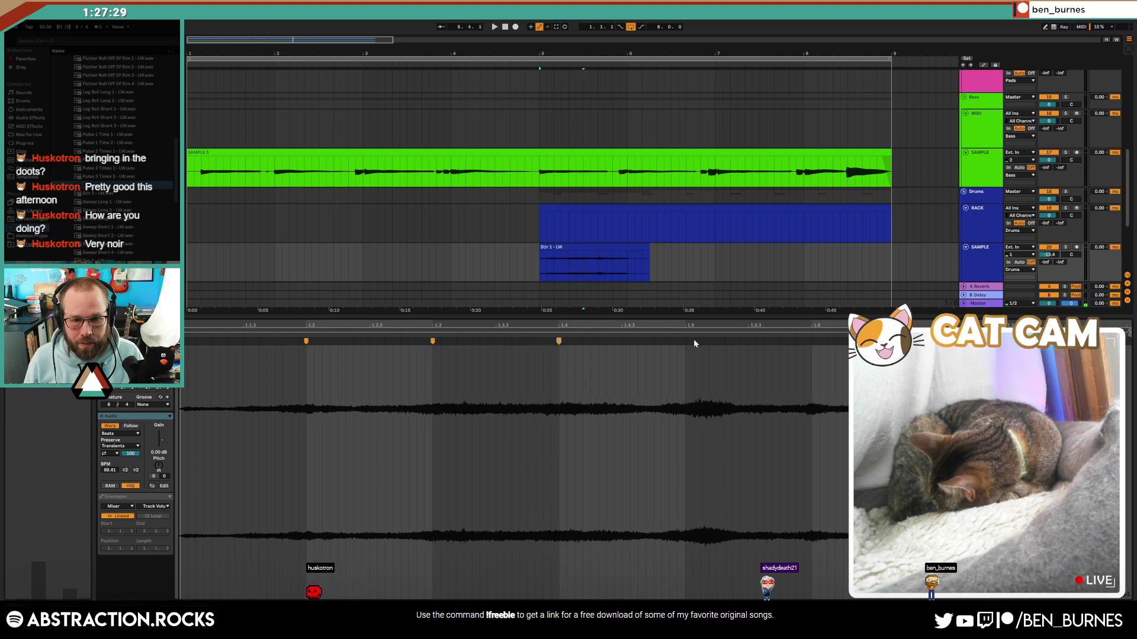
{"action": "left_click_drag", "start_coordinate": [693, 341], "coordinate": [685, 341]}
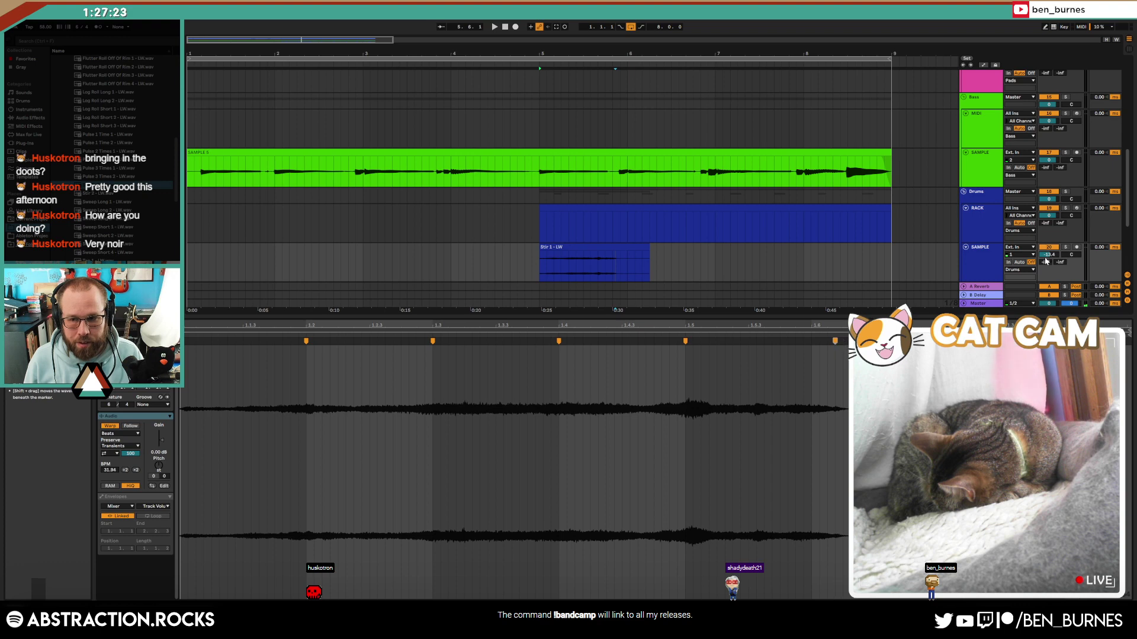
Step: Raise the stir track's reverb send, trim the clip to end at bar 6 and play it back
{"action": "left_click_drag", "start_coordinate": [1045, 260], "coordinate": [1046, 236]}
{"action": "left_click_drag", "start_coordinate": [649, 252], "coordinate": [627, 248]}
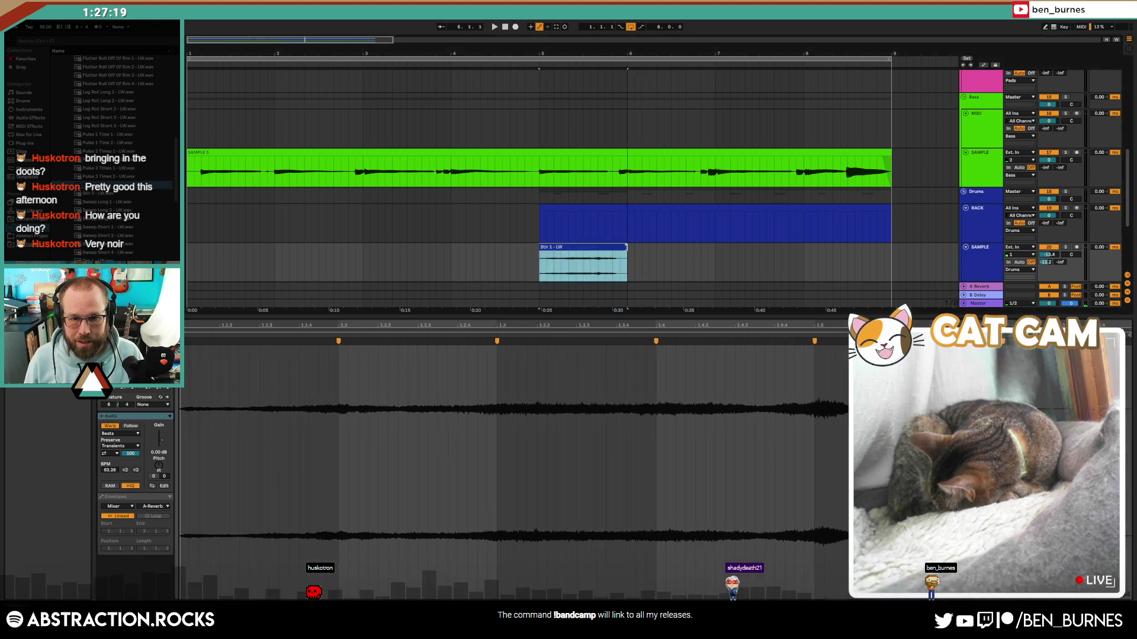
{"action": "key", "text": "space"}
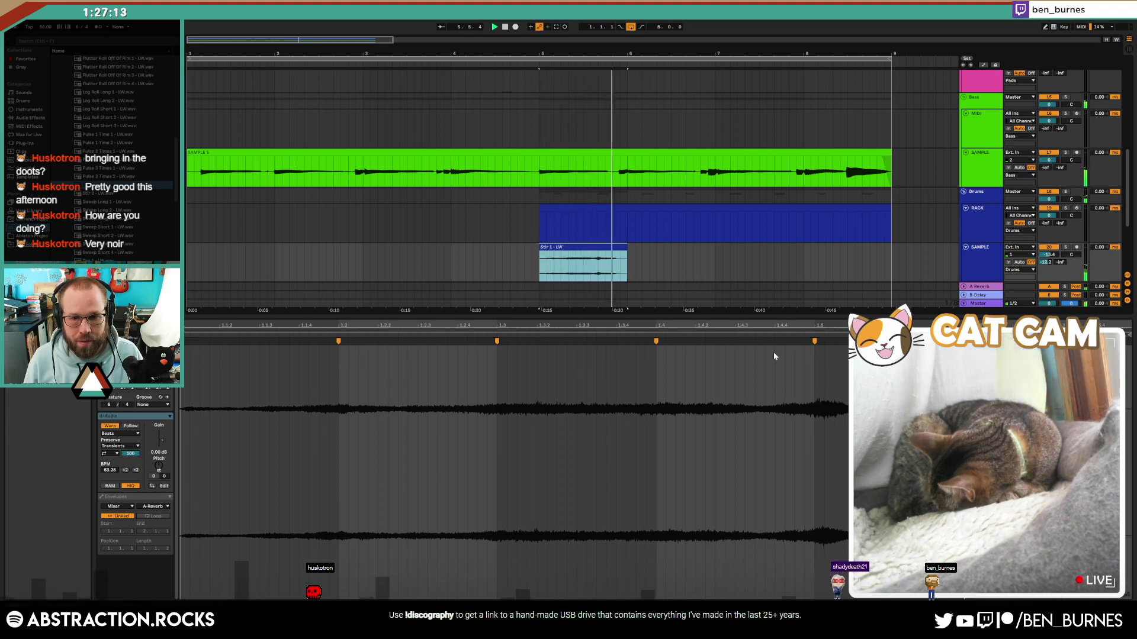
{"action": "key", "text": "space"}
Step: Retime the stir clip by shifting its warp markers earlier, and raise the track's reverb send to 0
{"action": "double_click", "coordinate": [656, 342]}
{"action": "left_click_drag", "start_coordinate": [816, 339], "coordinate": [659, 345]}
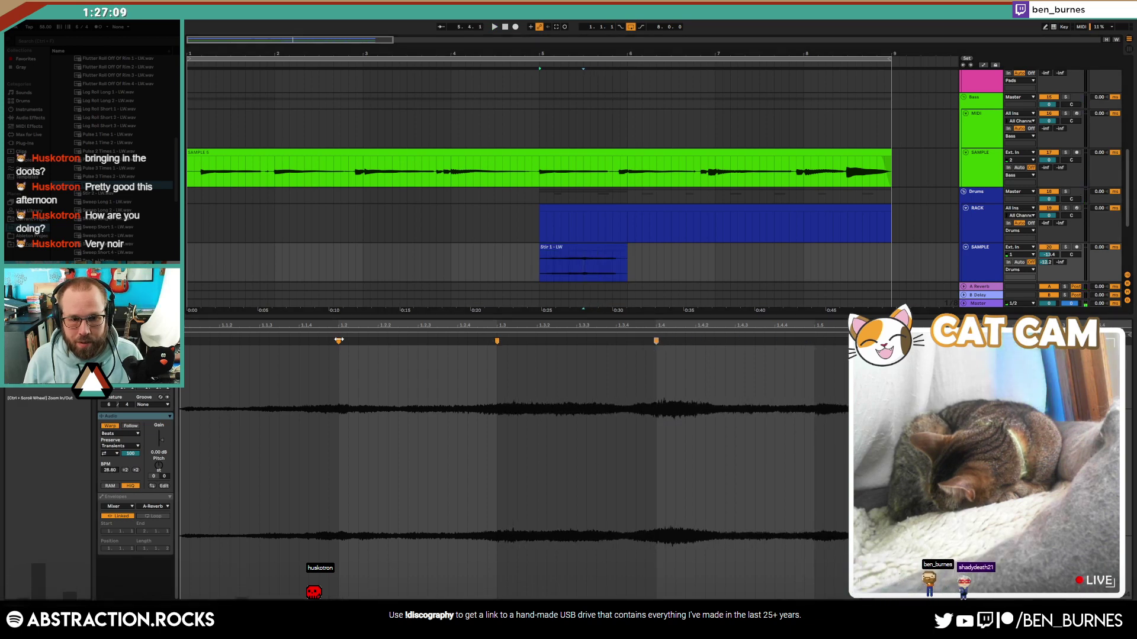
{"action": "left_click_drag", "start_coordinate": [339, 341], "coordinate": [269, 341]}
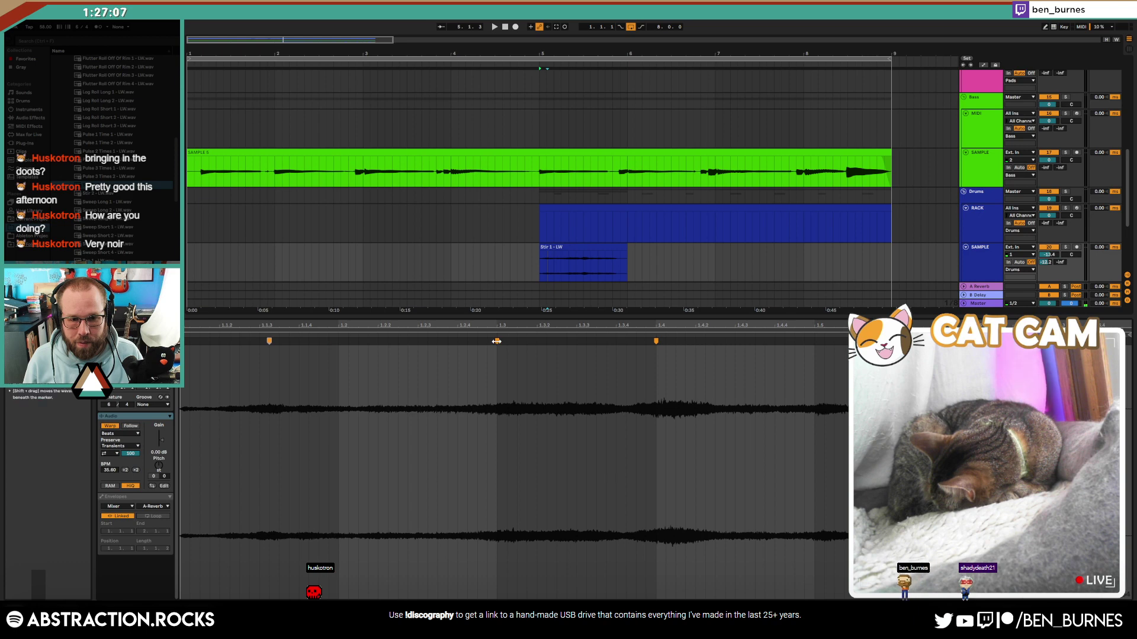
{"action": "left_click_drag", "start_coordinate": [497, 341], "coordinate": [425, 341]}
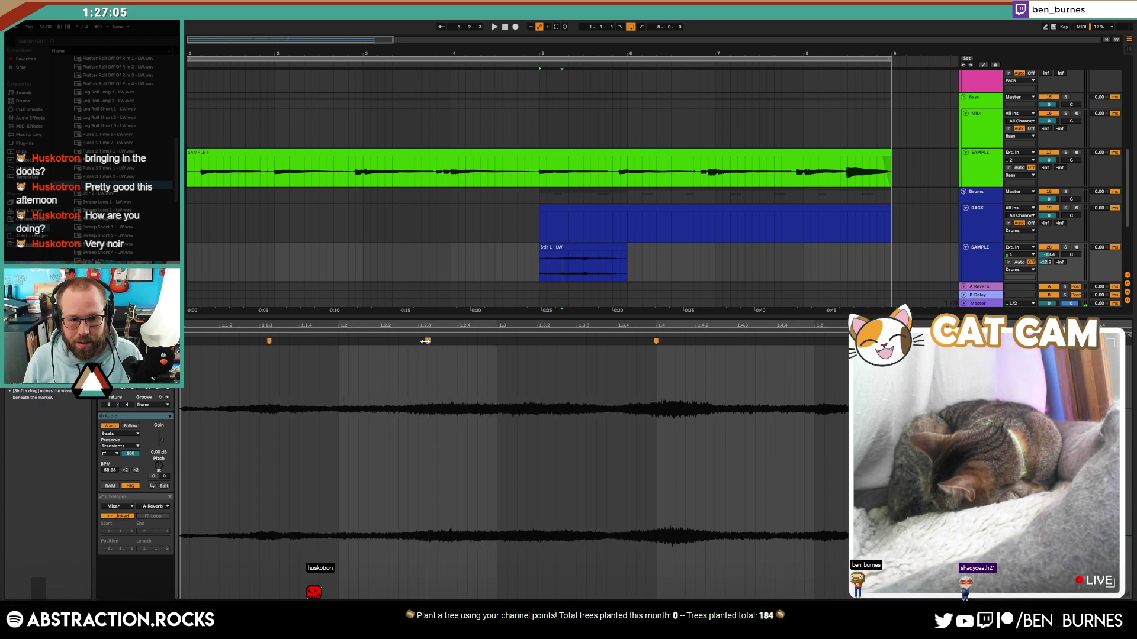
{"action": "key", "text": "space"}
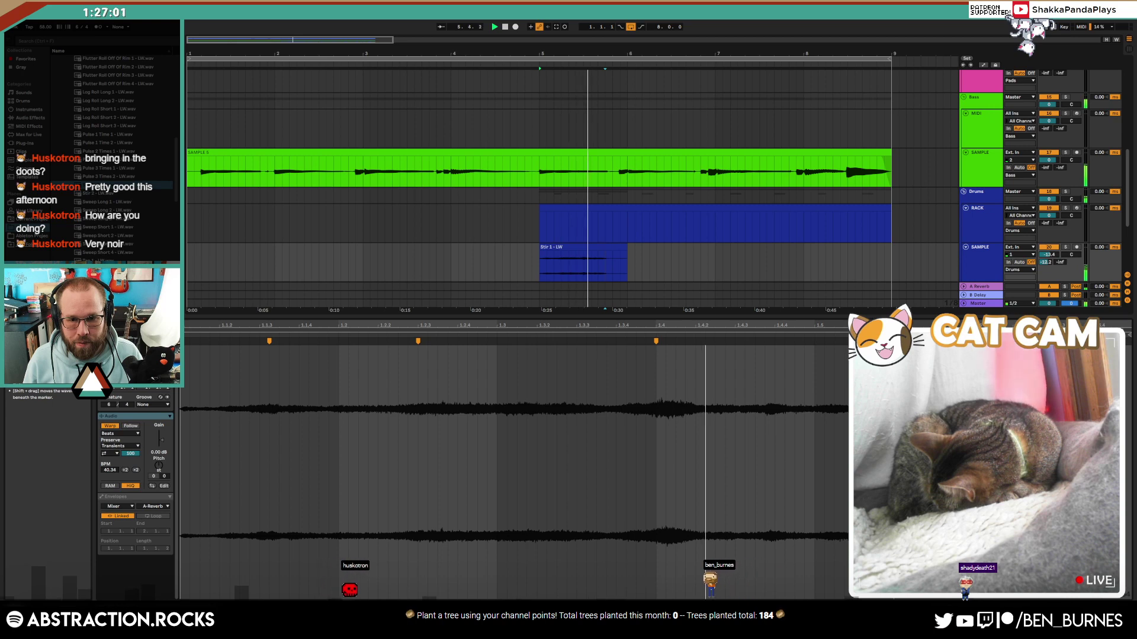
{"action": "left_click_drag", "start_coordinate": [894, 341], "coordinate": [814, 341]}
{"action": "left_click_drag", "start_coordinate": [1044, 264], "coordinate": [1047, 240]}
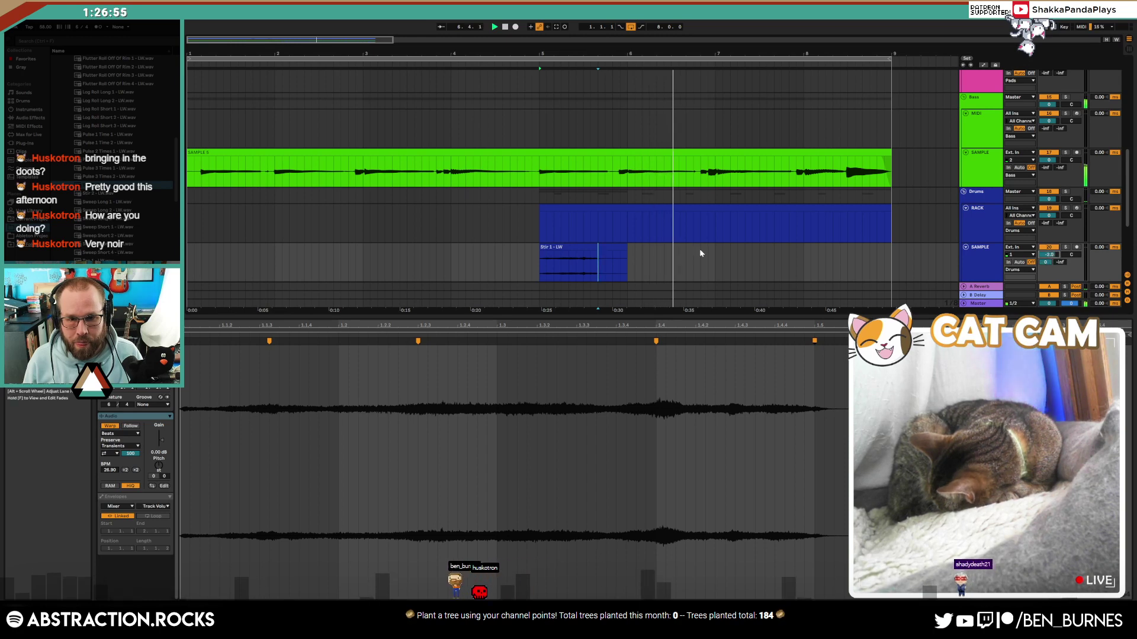
Step: Duplicate the Stir 1 - LW clip into bar 6 and lower the track volume
{"action": "left_click", "coordinate": [609, 263]}
{"action": "key", "text": "ctrl+d"}
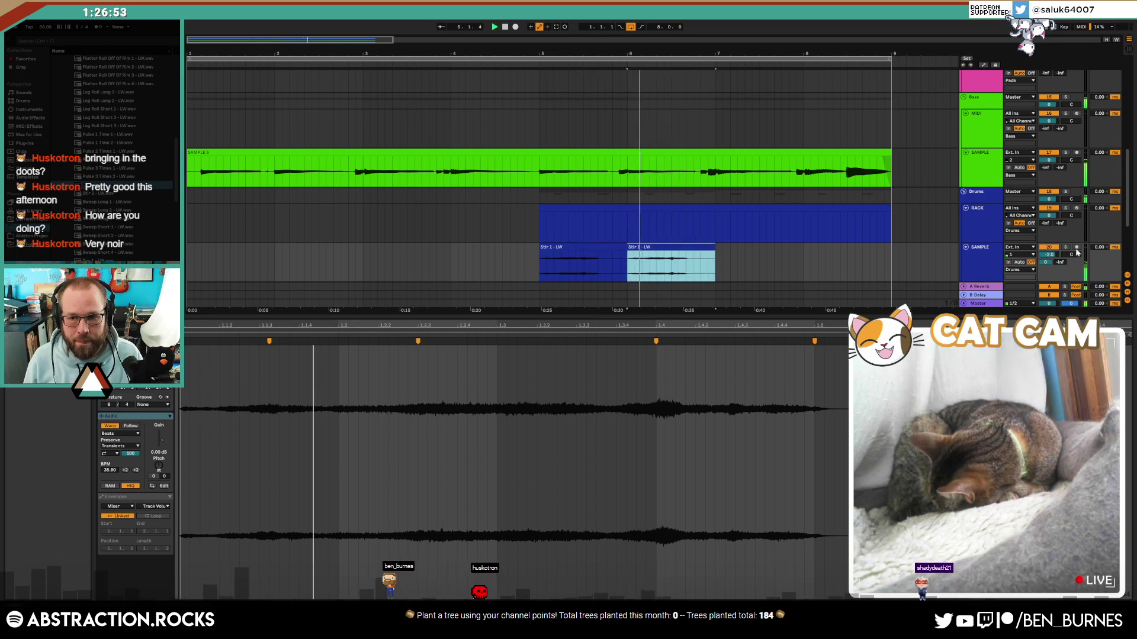
{"action": "left_click_drag", "start_coordinate": [1048, 254], "coordinate": [1048, 270]}
Step: Set the stir track's Low Cut to 428 Hz and Low Q to 0.30, and duplicate both stir clips into bars 7 and 8
{"action": "key", "text": "shift+Tab"}
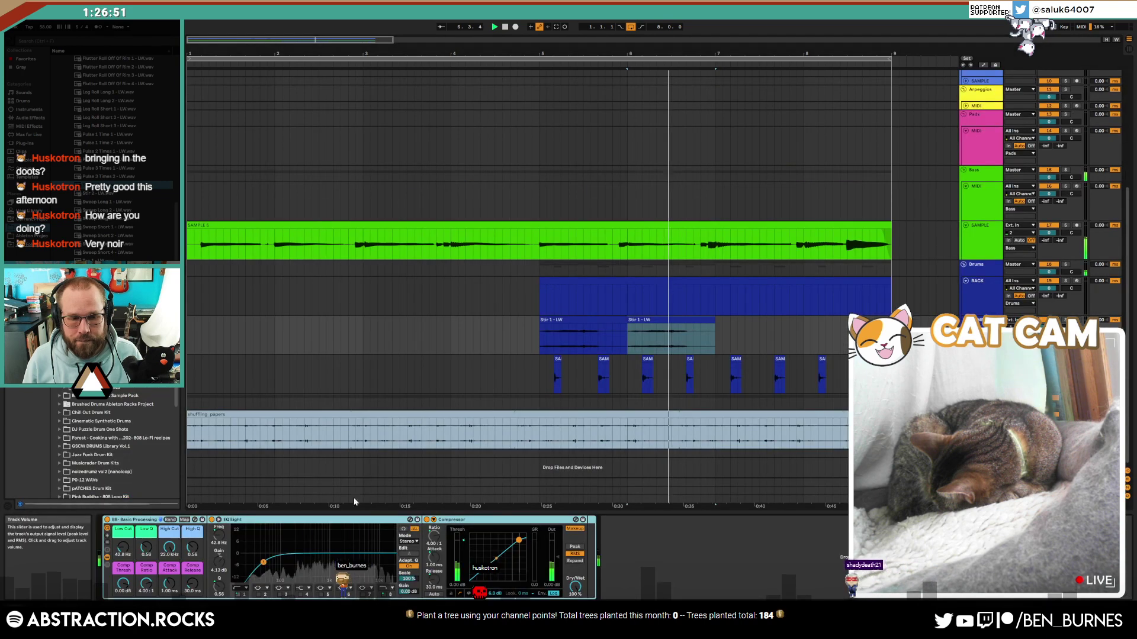
{"action": "left_click_drag", "start_coordinate": [123, 548], "coordinate": [123, 509]}
{"action": "left_click_drag", "start_coordinate": [147, 548], "coordinate": [123, 558]}
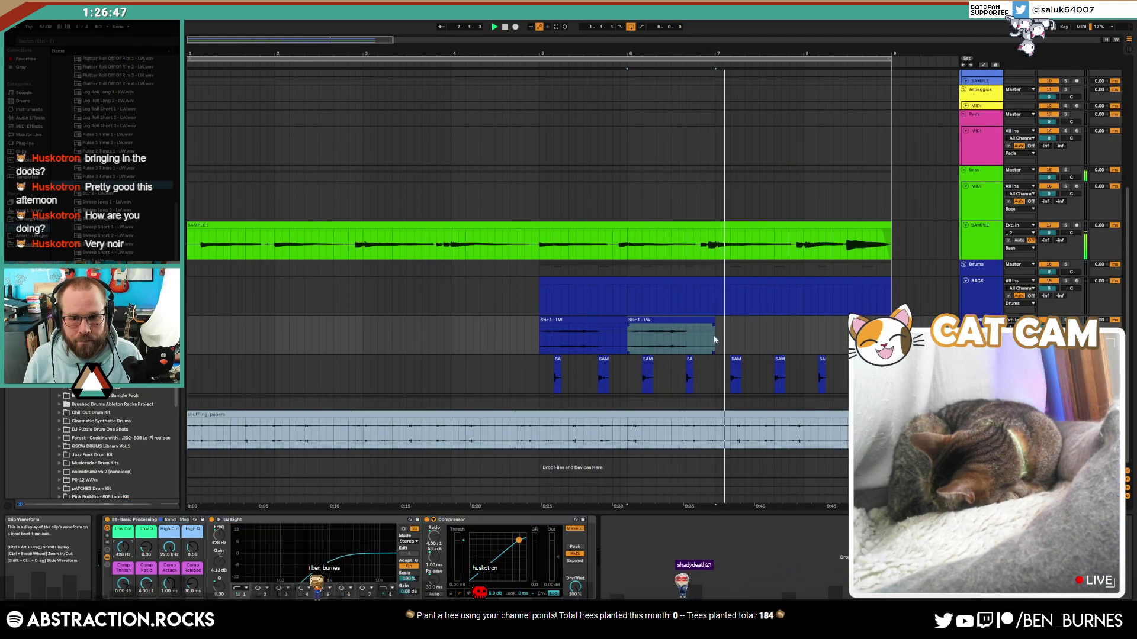
{"action": "left_click", "coordinate": [540, 337], "text": "shift"}
{"action": "key", "text": "ctrl+d"}
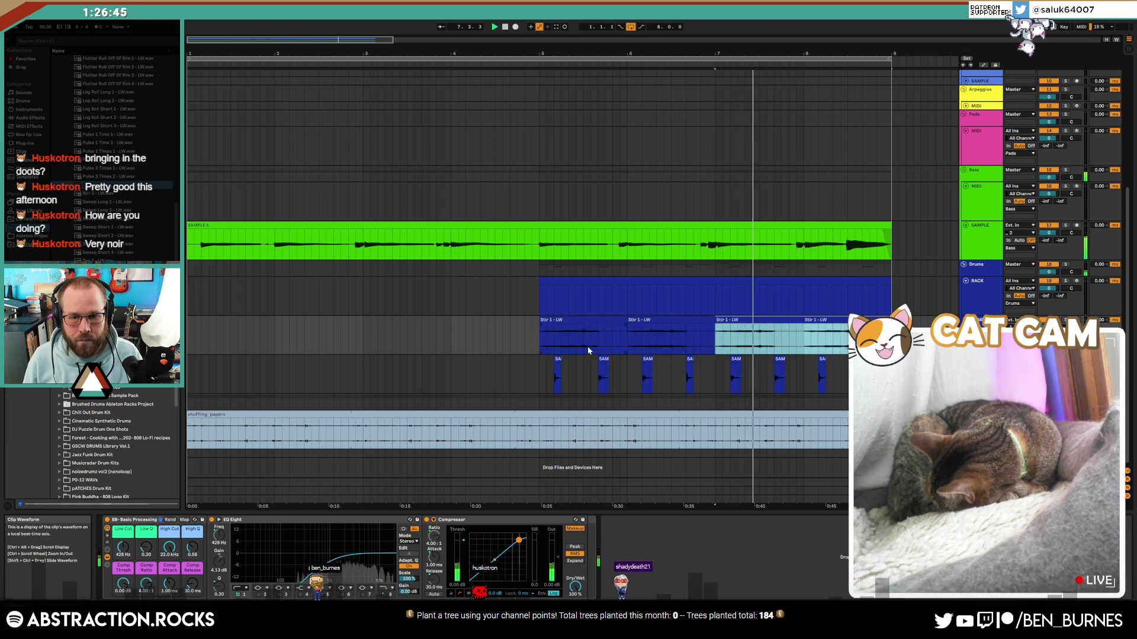
Step: Add a Tap 2 note on beat 2 of the drum rack clip and repeat it every two beats to the clip's end
{"action": "double_click", "coordinate": [589, 280]}
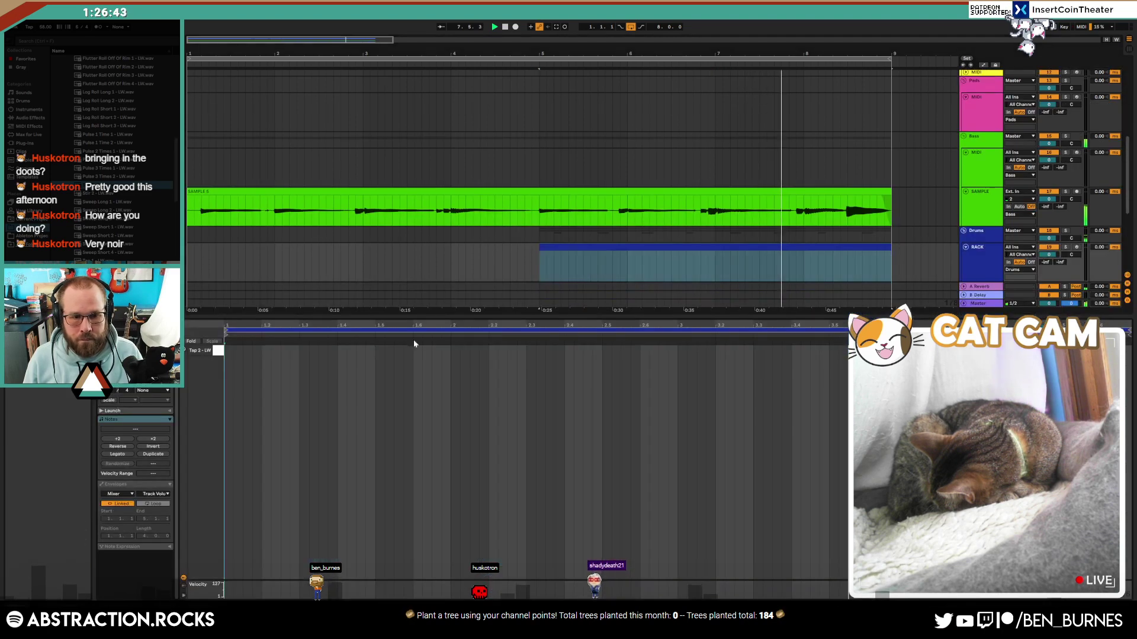
{"action": "double_click", "coordinate": [265, 353]}
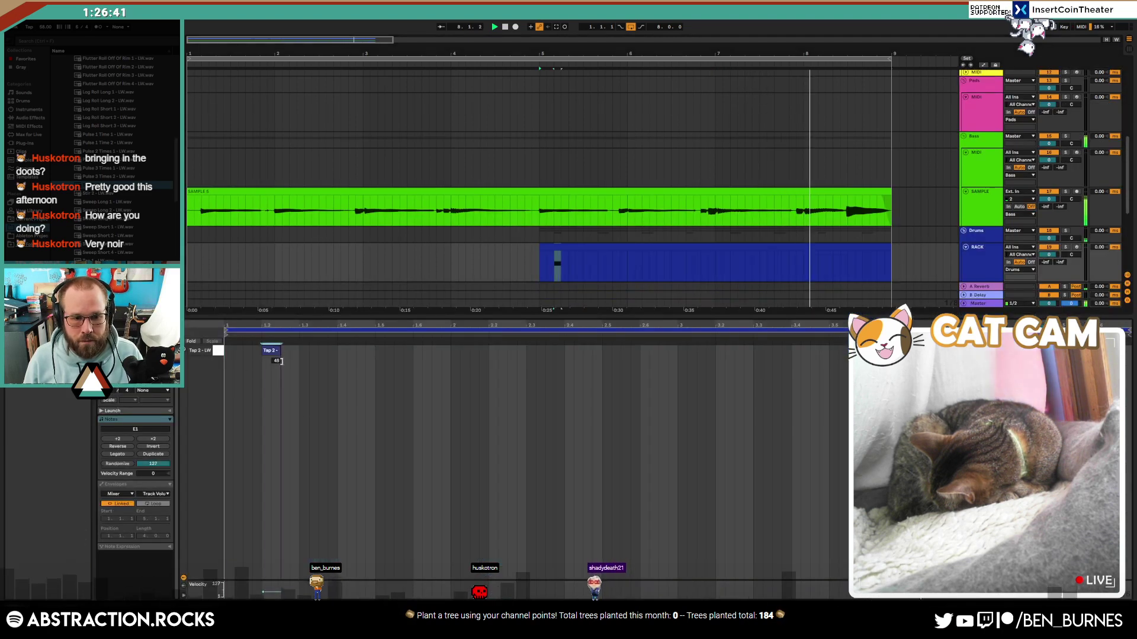
{"action": "key", "text": "ctrl+d"}
{"action": "key", "text": "ctrl+d"}
{"action": "key", "text": "ctrl+d"}
{"action": "key", "text": "ctrl+d"}
{"action": "key", "text": "ctrl+d"}
{"action": "key", "text": "ctrl+d"}
{"action": "key", "text": "ctrl+d"}
{"action": "key", "text": "ctrl+d"}
{"action": "key", "text": "ctrl+d"}
{"action": "key", "text": "ctrl+d"}
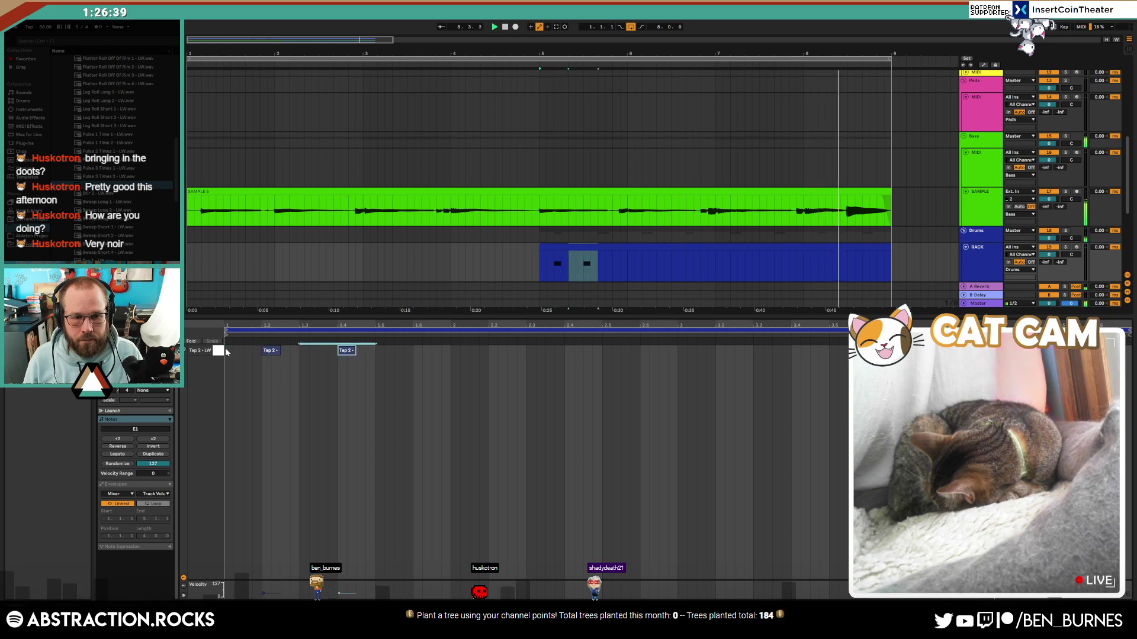
{"action": "key", "text": "ctrl+d"}
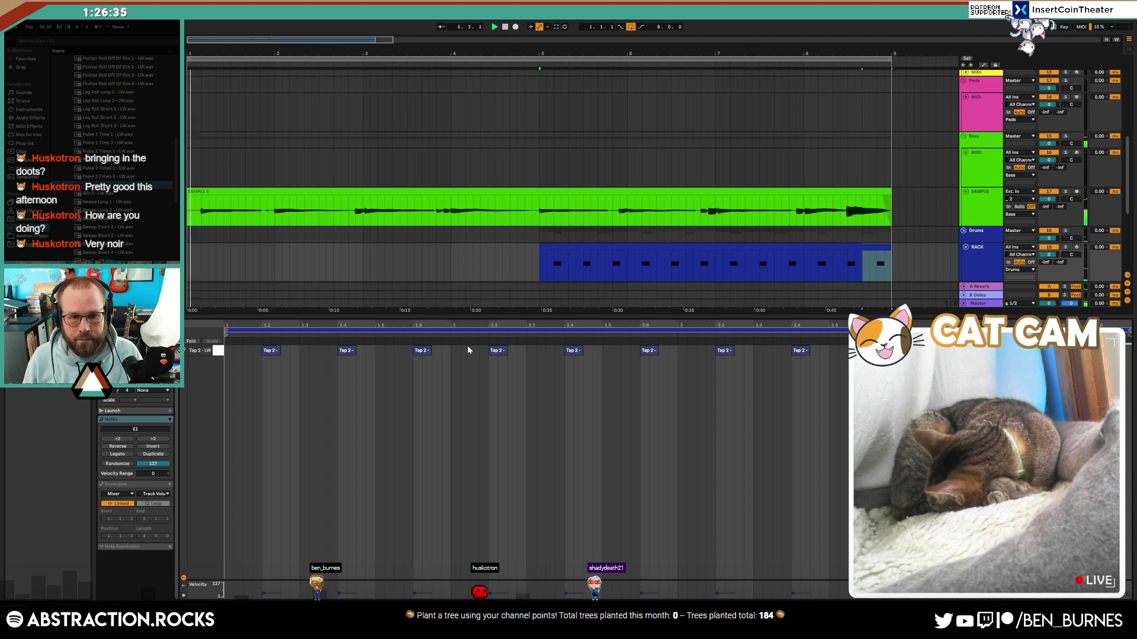
Step: Play back the tap pattern with the other parts from bar 5 and inspect its first bar of notes
{"action": "left_click", "coordinate": [602, 244]}
{"action": "key", "text": "space"}
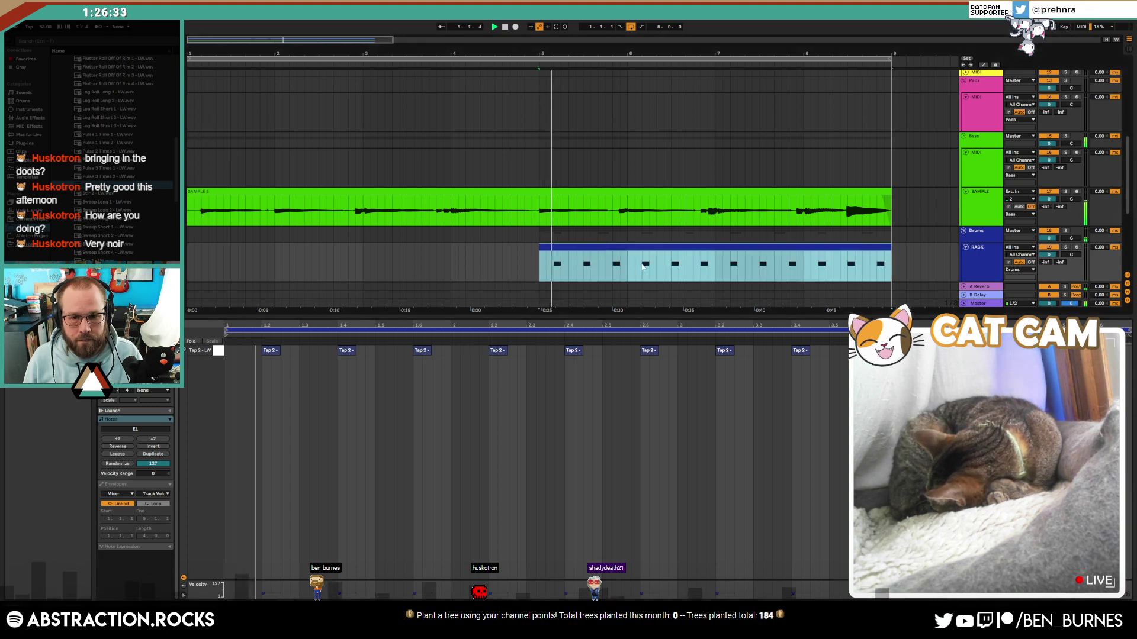
{"action": "left_click_drag", "start_coordinate": [626, 270], "coordinate": [541, 264]}
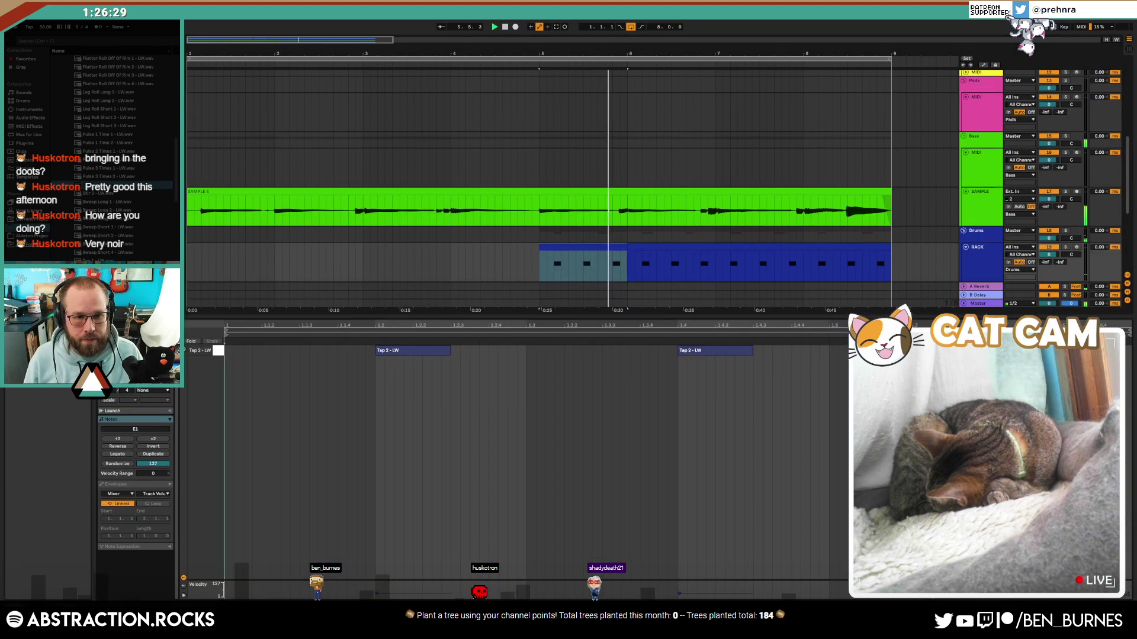
{"action": "left_click", "coordinate": [625, 247]}
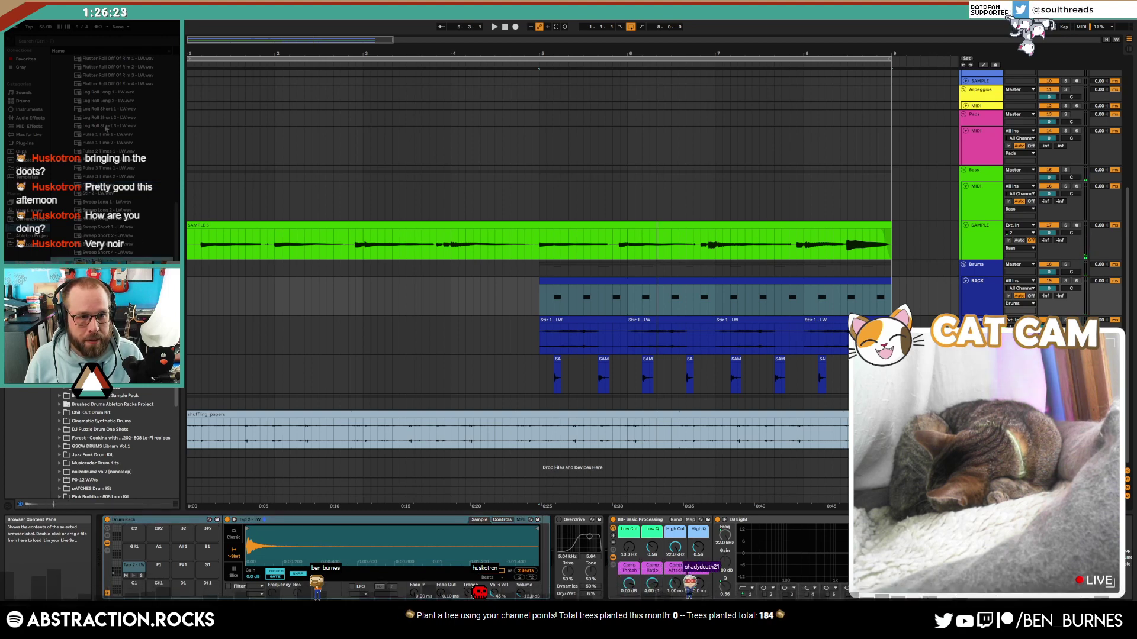
Step: Audition the brushed flam samples, load Flam 3 - LW onto an empty drum rack pad and open the rack clip's notes
{"action": "scroll", "coordinate": [105, 128], "scroll_direction": "up", "scroll_amount": 3}
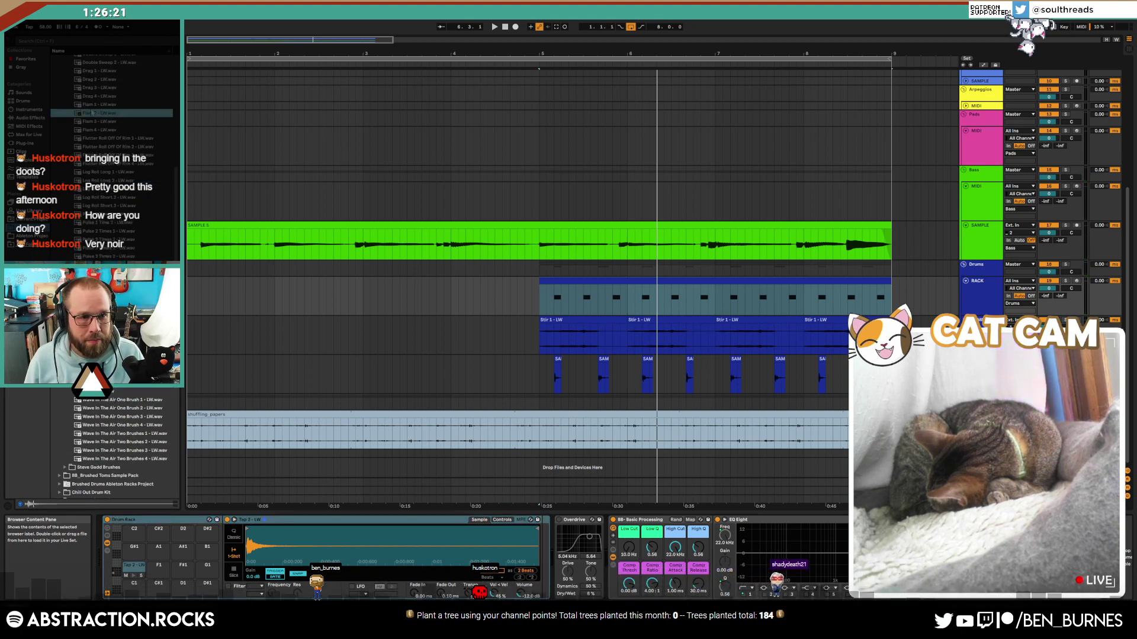
{"action": "left_click", "coordinate": [103, 121]}
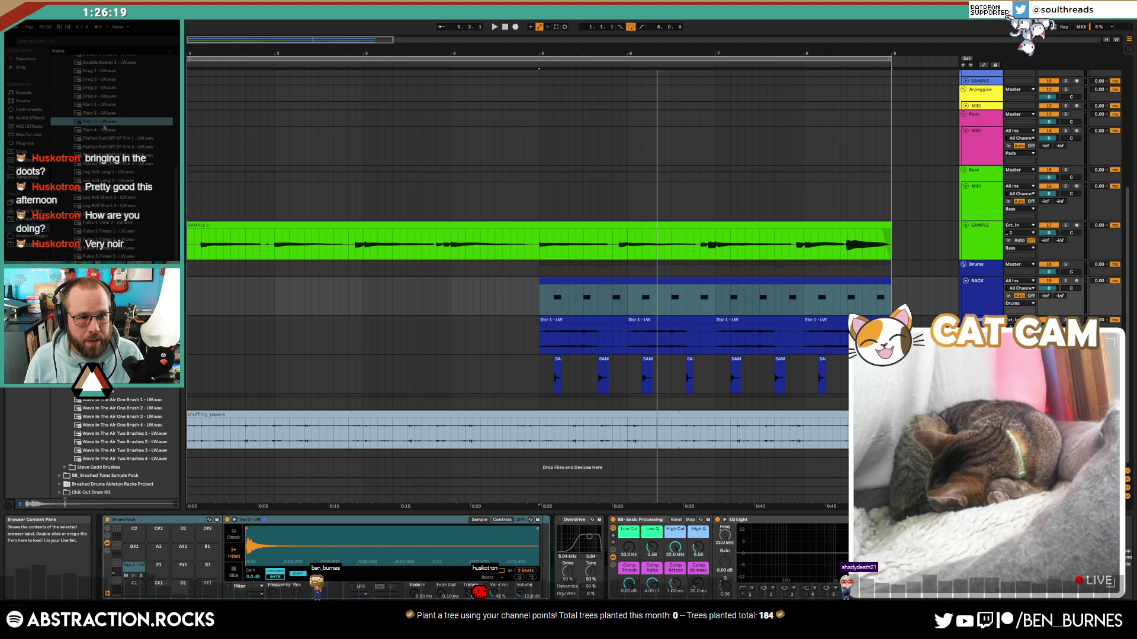
{"action": "key", "text": "Up"}
{"action": "left_click_drag", "start_coordinate": [103, 122], "coordinate": [102, 120]}
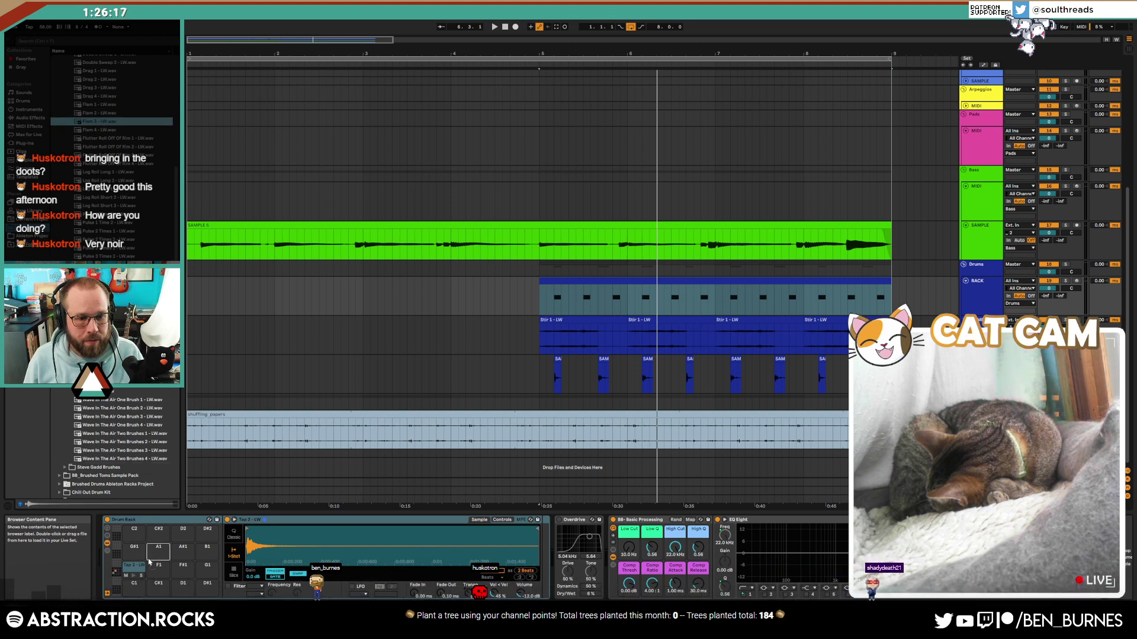
{"action": "double_click", "coordinate": [645, 293]}
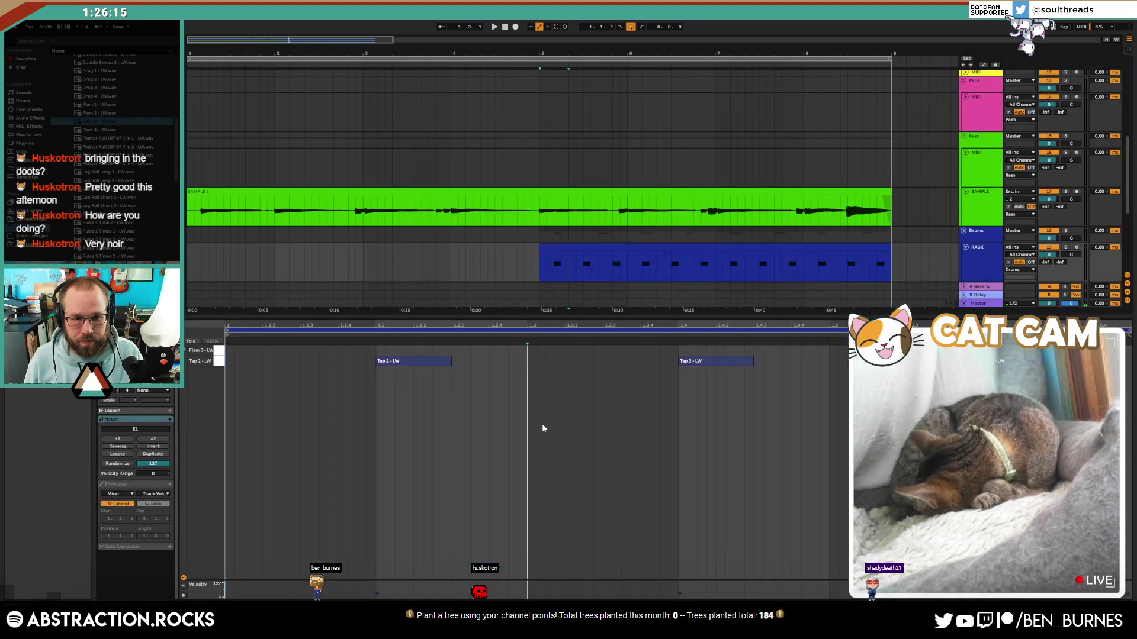
Step: Add Flam 3 notes just before beat 4 and at the end of each bar, and adjust the Tap 2 pad's velocity-to-volume amount
{"action": "left_click", "coordinate": [686, 351]}
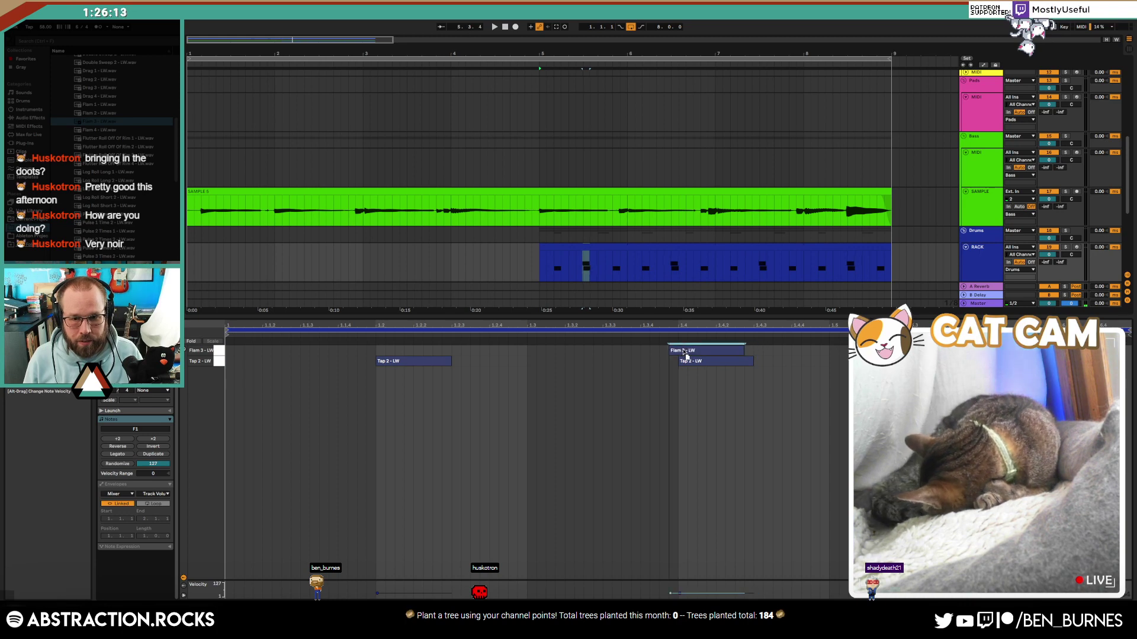
{"action": "key", "text": "space"}
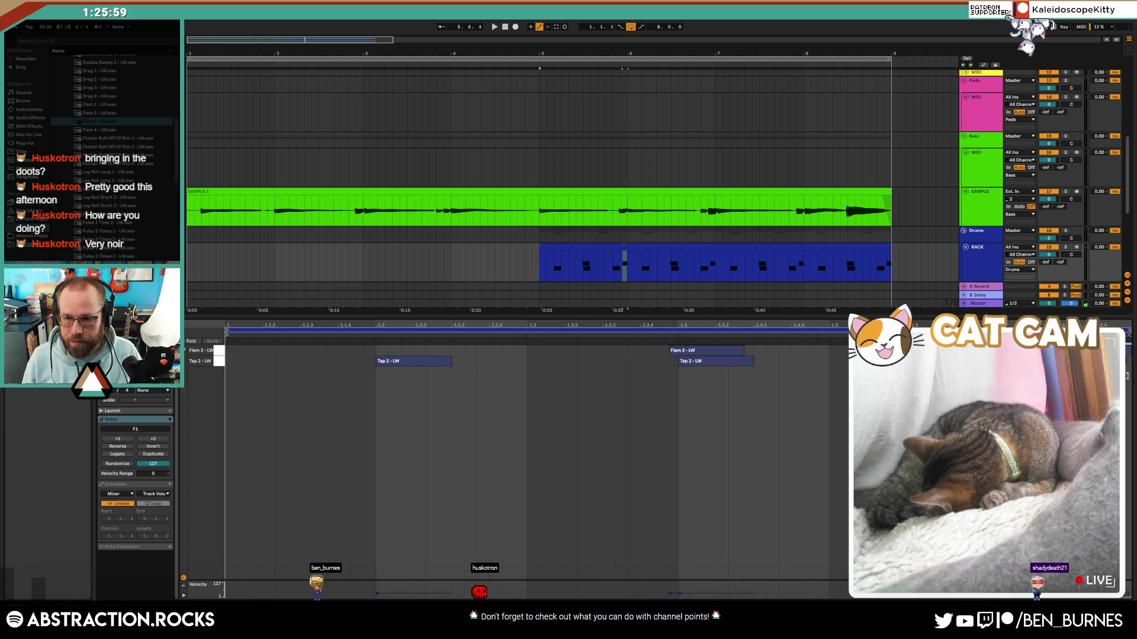
{"action": "key", "text": "shift+Tab"}
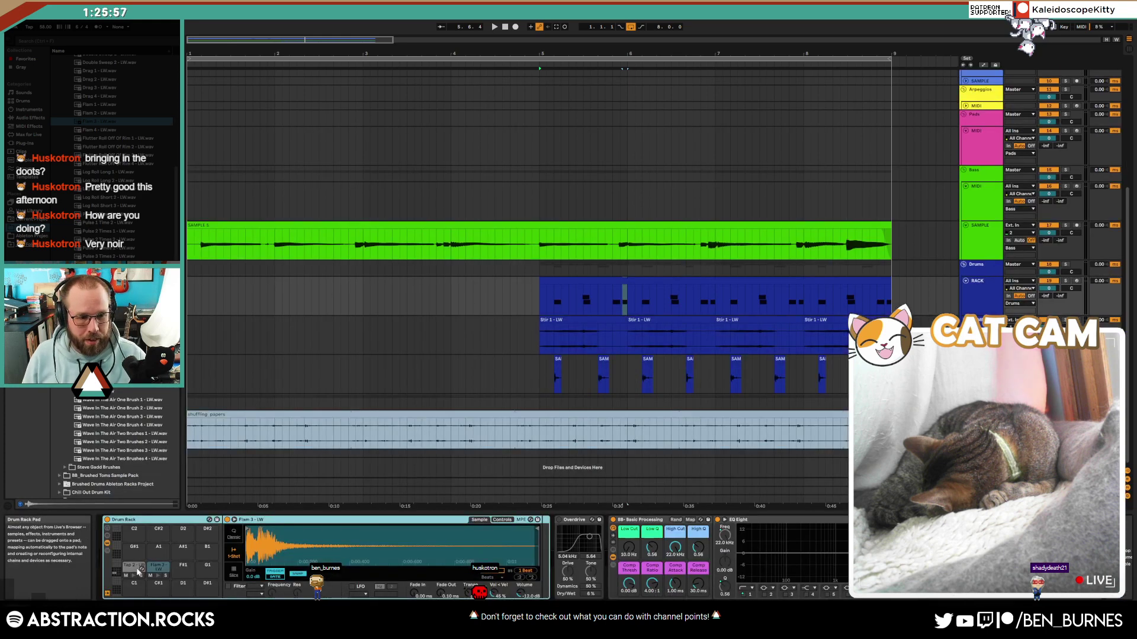
{"action": "left_click", "coordinate": [138, 567]}
{"action": "left_click_drag", "start_coordinate": [497, 596], "coordinate": [496, 585]}
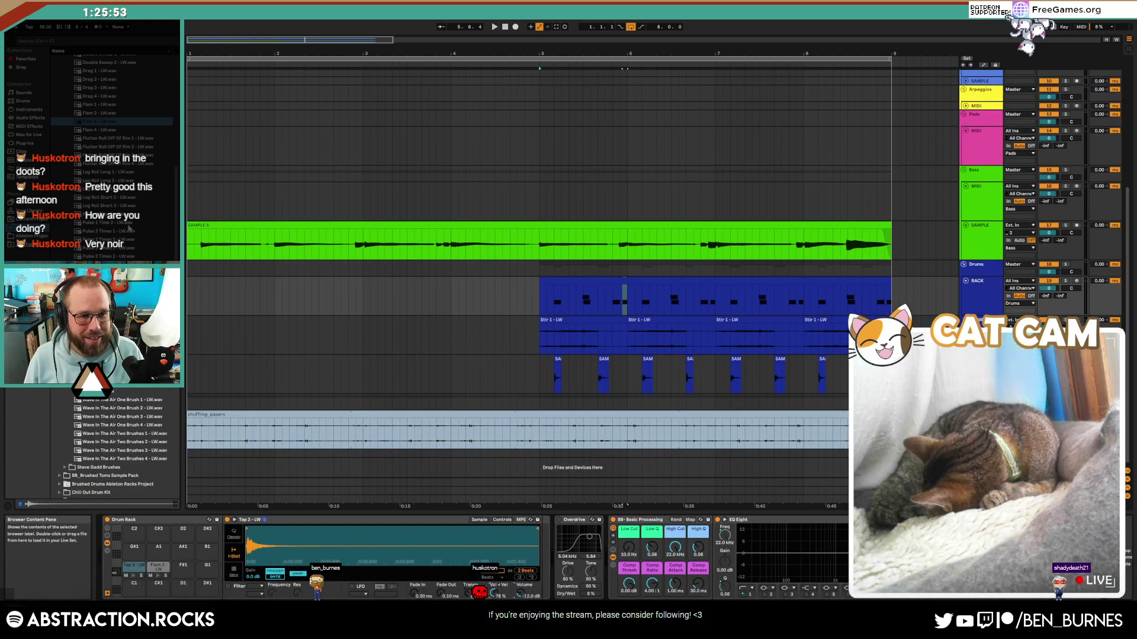
Step: Audition the brushed pulse, drag, accent and brush-on-brush samples to find a replacement for the stir loop
{"action": "left_click", "coordinate": [122, 216]}
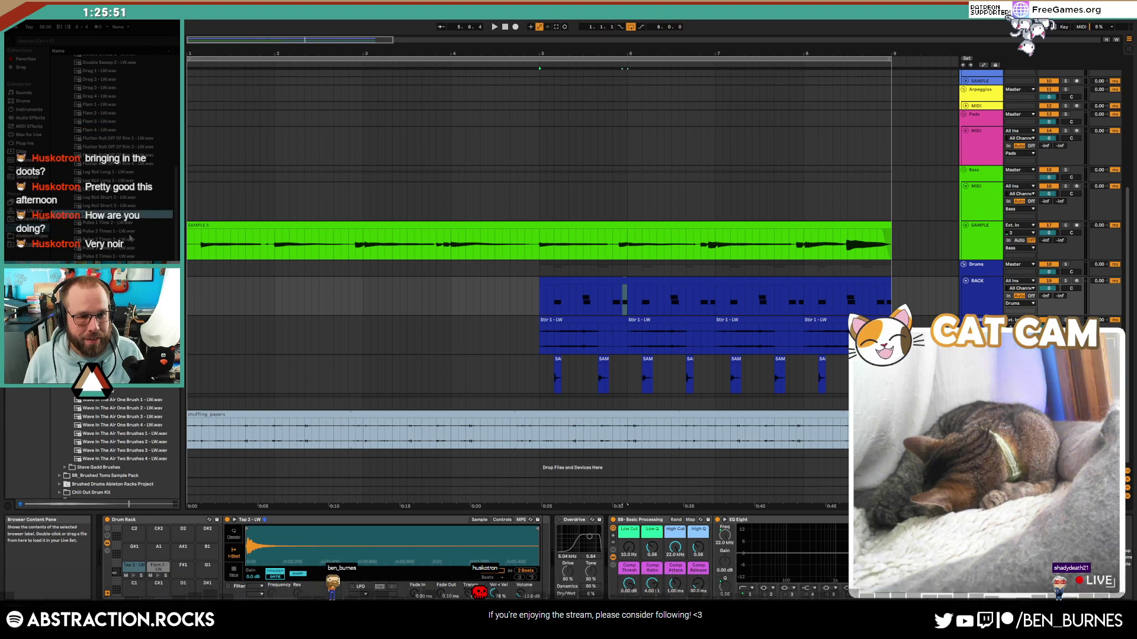
{"action": "left_click", "coordinate": [129, 232]}
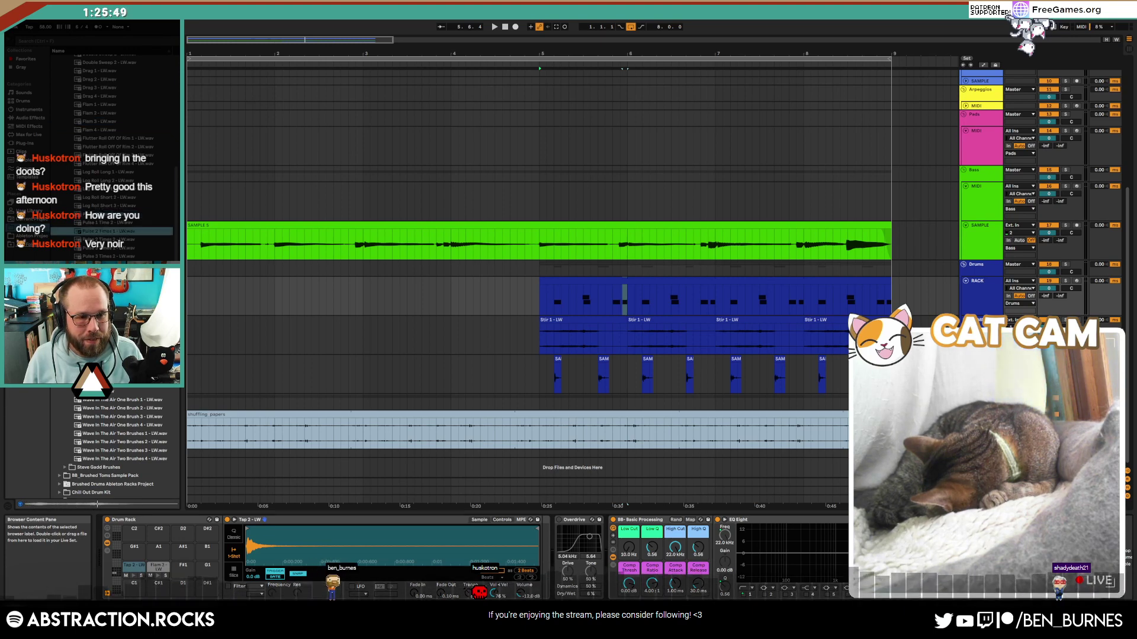
{"action": "scroll", "coordinate": [122, 140], "scroll_direction": "up", "scroll_amount": 3}
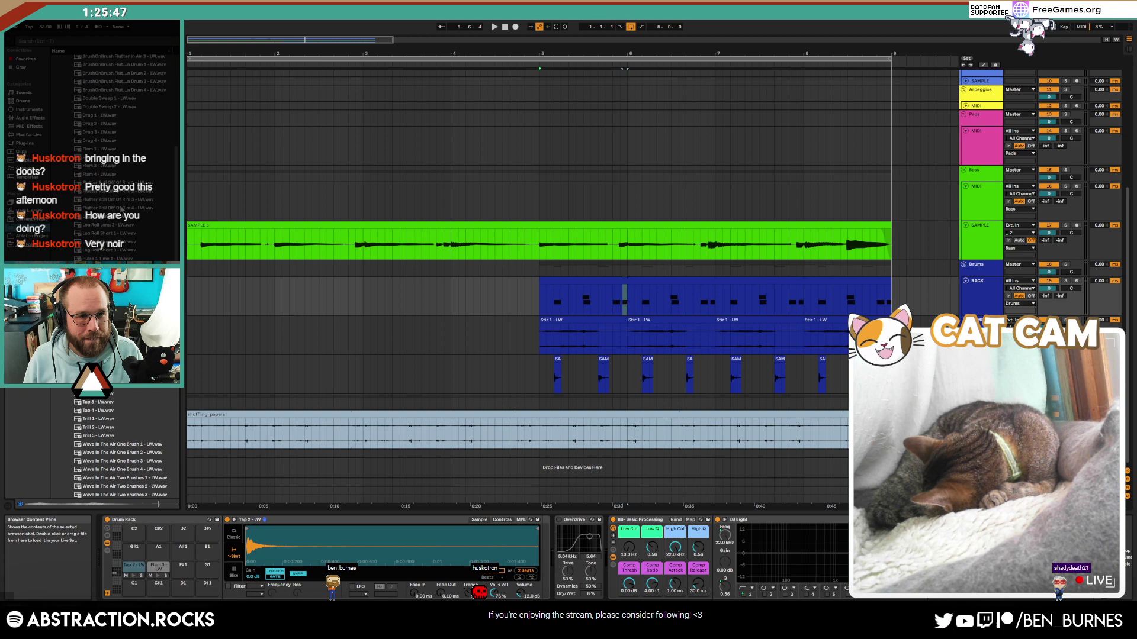
{"action": "left_click", "coordinate": [123, 140]}
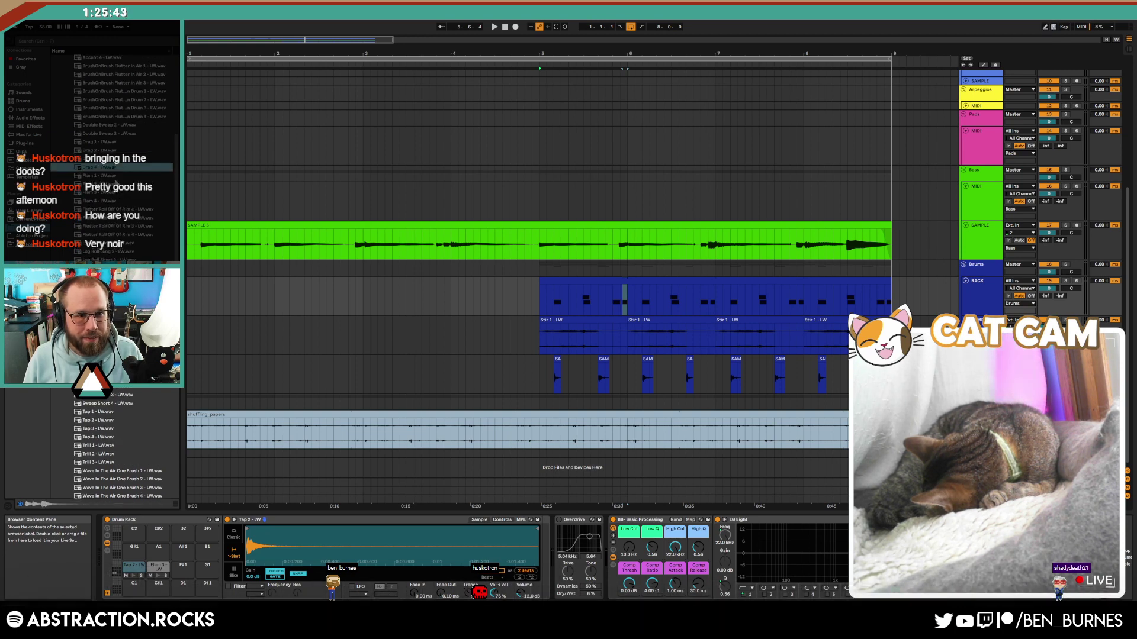
{"action": "scroll", "coordinate": [124, 178], "scroll_direction": "up", "scroll_amount": 4}
{"action": "scroll", "coordinate": [114, 120], "scroll_direction": "up", "scroll_amount": 2}
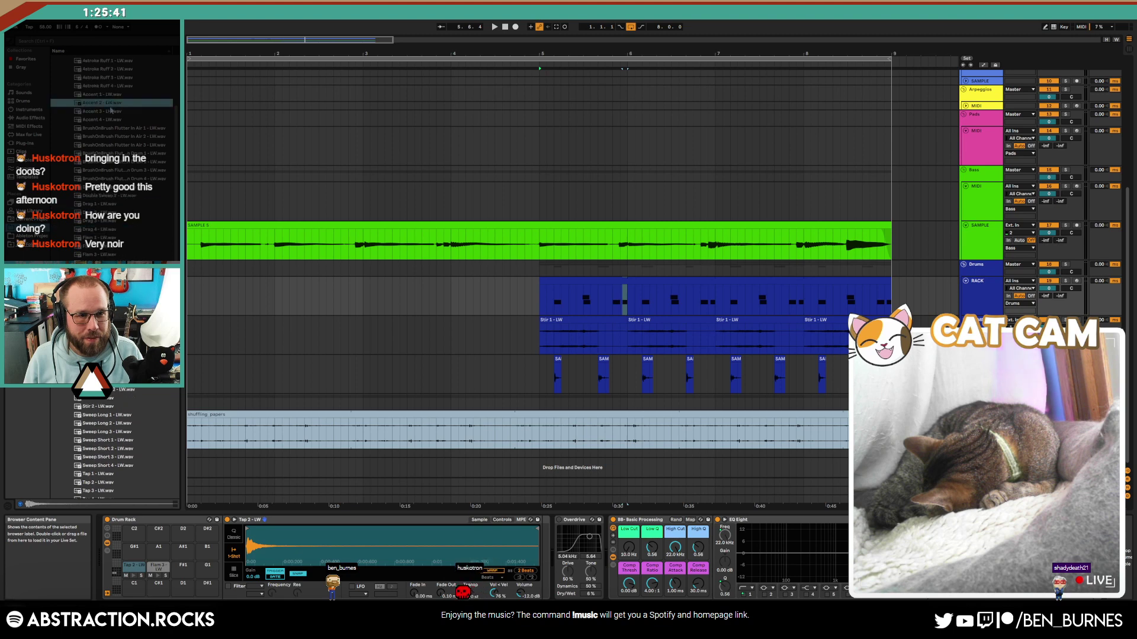
{"action": "scroll", "coordinate": [111, 110], "scroll_direction": "down", "scroll_amount": 4}
{"action": "scroll", "coordinate": [134, 452], "scroll_direction": "down", "scroll_amount": 3}
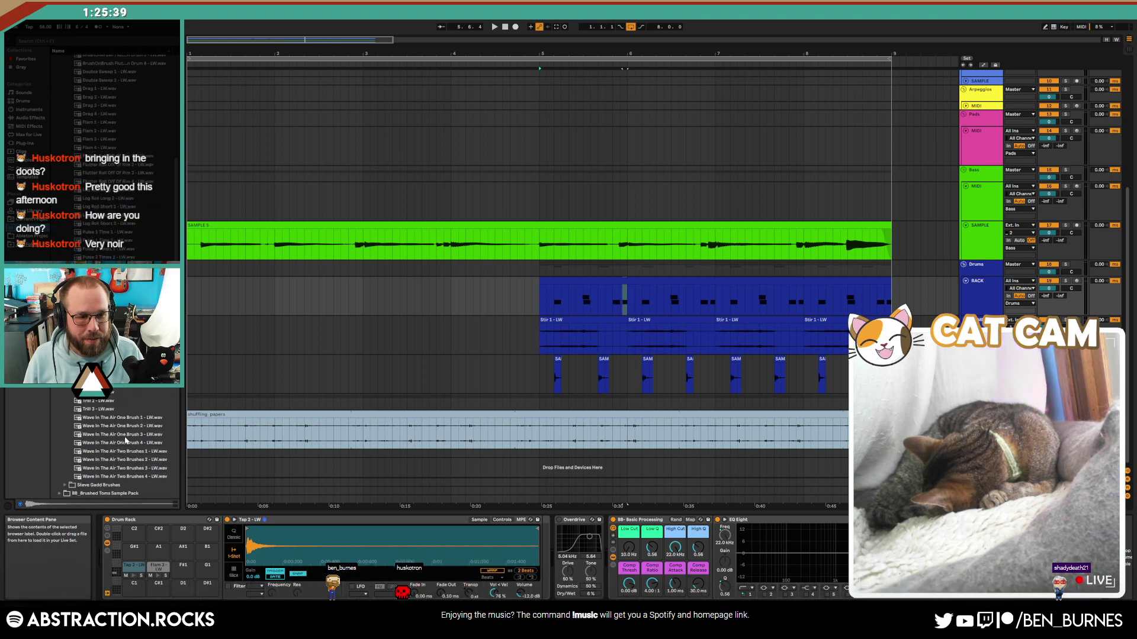
{"action": "scroll", "coordinate": [130, 408], "scroll_direction": "up", "scroll_amount": 5}
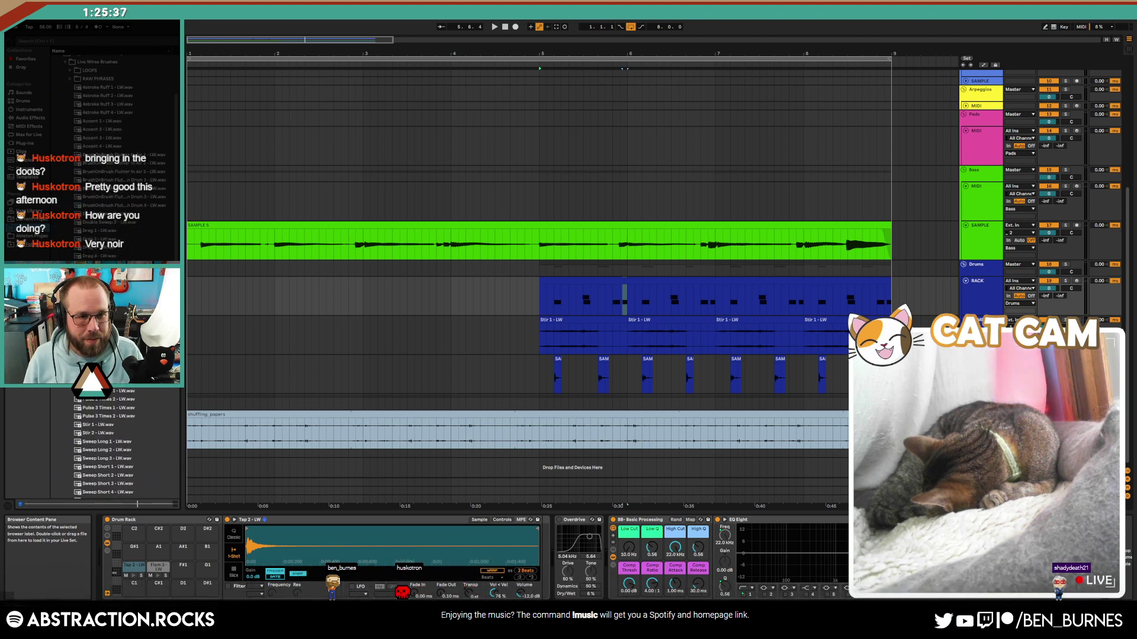
{"action": "left_click", "coordinate": [137, 164]}
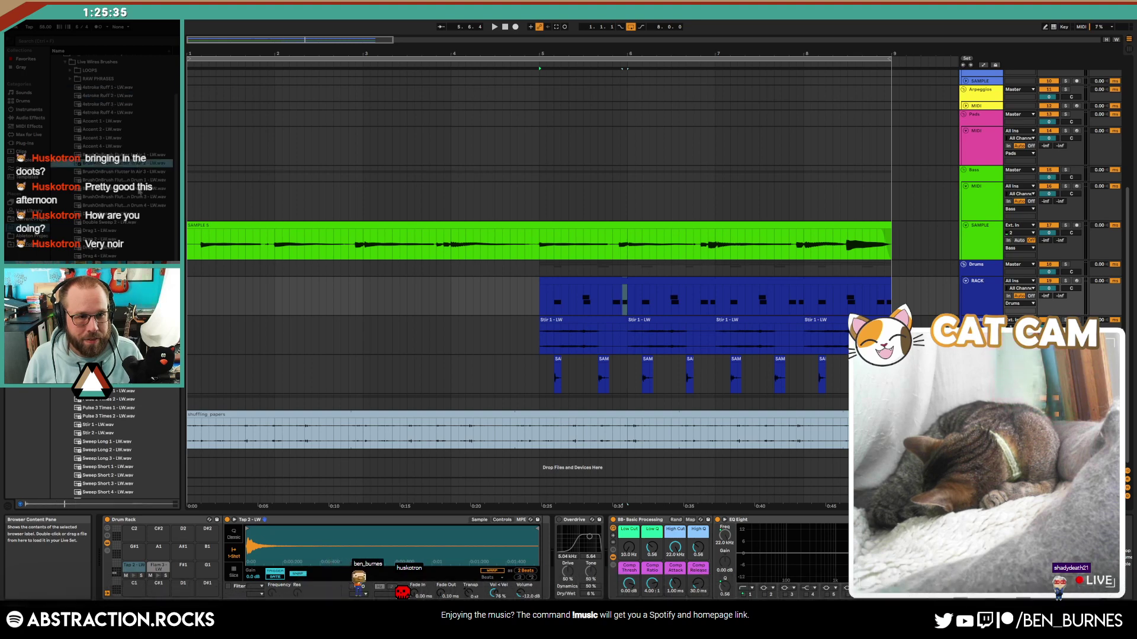
{"action": "left_click", "coordinate": [139, 189]}
{"action": "left_click", "coordinate": [141, 206]}
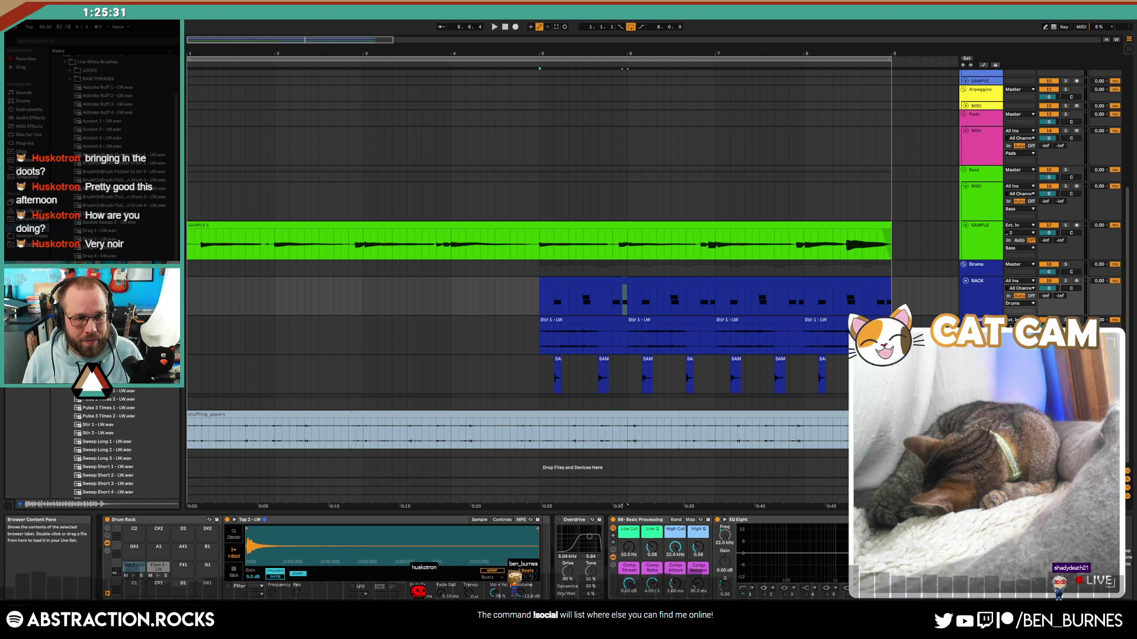
{"action": "scroll", "coordinate": [141, 206], "scroll_direction": "down", "scroll_amount": 1}
{"action": "left_click", "coordinate": [141, 205]}
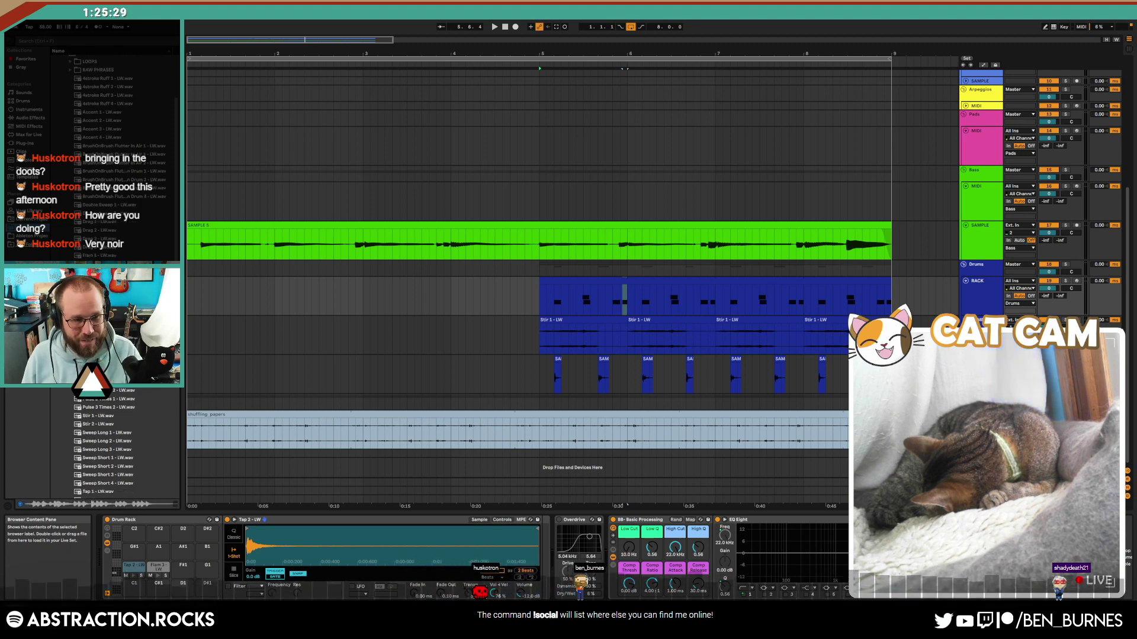
{"action": "left_click", "coordinate": [141, 382]}
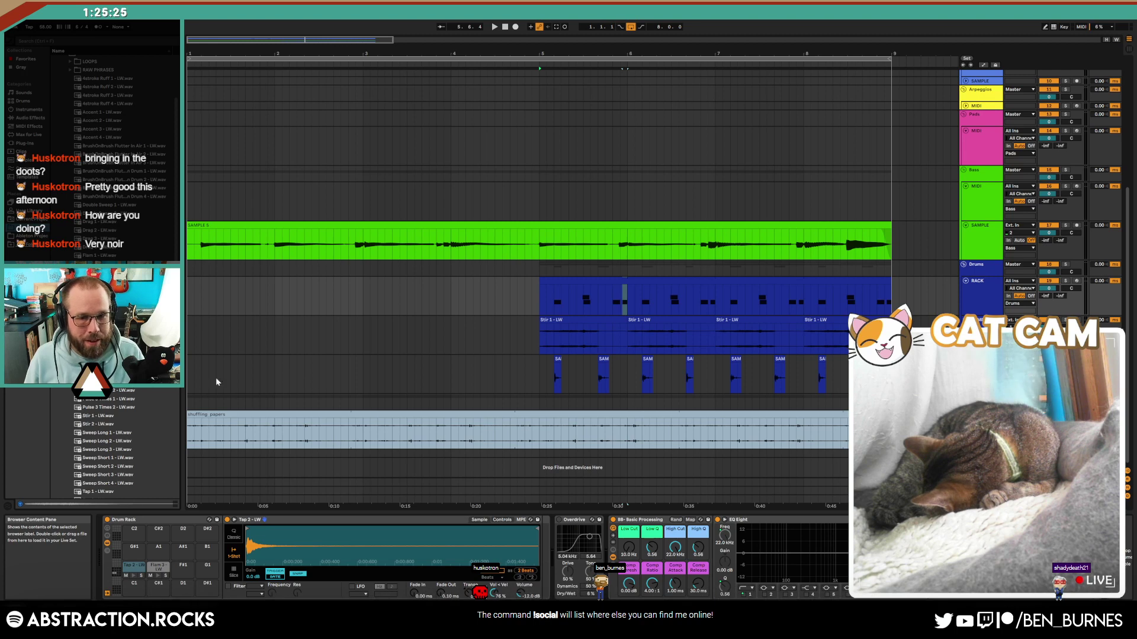
Step: Delete the stir clips and place Pulse 1 Time 1 - LW at bar 5 with a copy on beat 4
{"action": "left_click", "coordinate": [574, 324]}
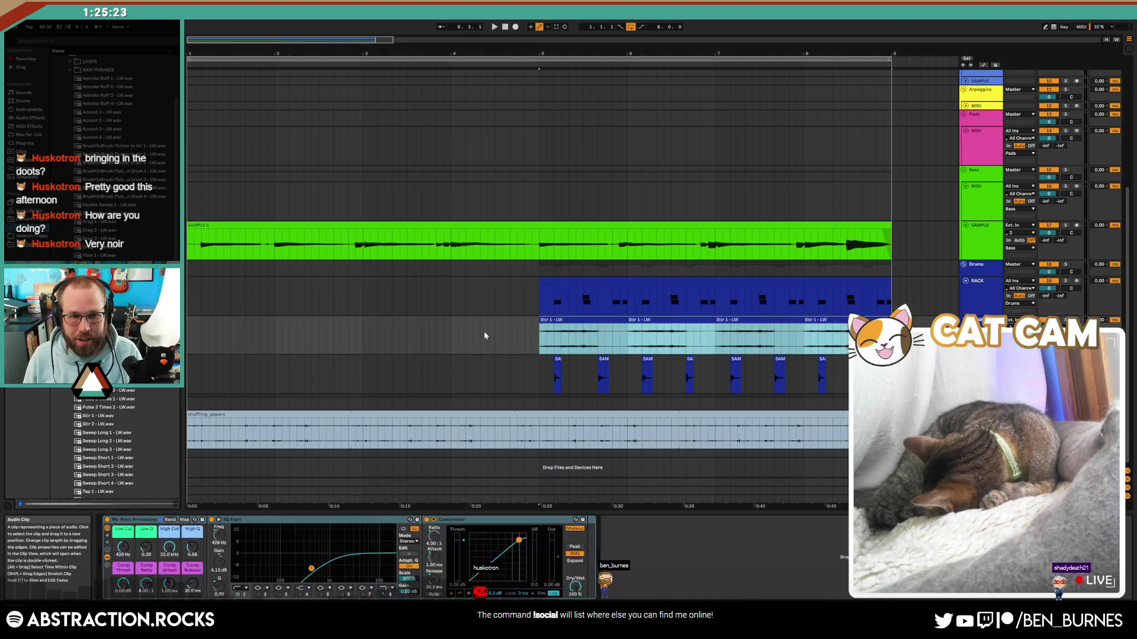
{"action": "key", "text": "Delete"}
{"action": "left_click_drag", "start_coordinate": [135, 374], "coordinate": [546, 330]}
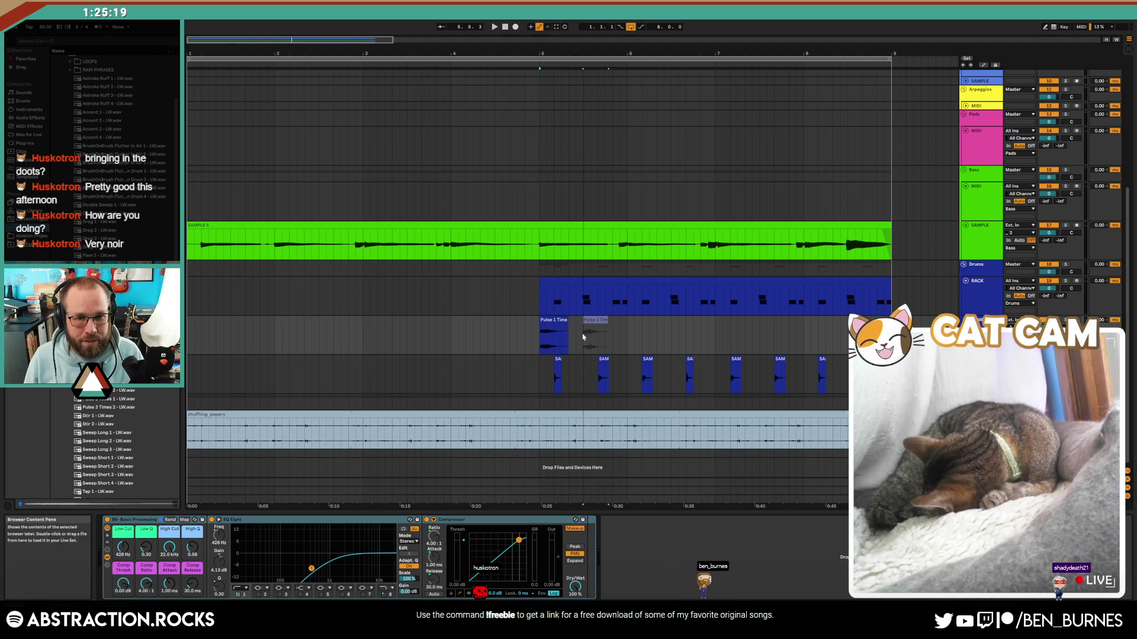
{"action": "mouse_move", "coordinate": [576, 336]}
{"action": "left_mouse_down"}
{"action": "mouse_move", "coordinate": [596, 333]}
{"action": "mouse_move", "coordinate": [595, 321]}
{"action": "left_mouse_up"}
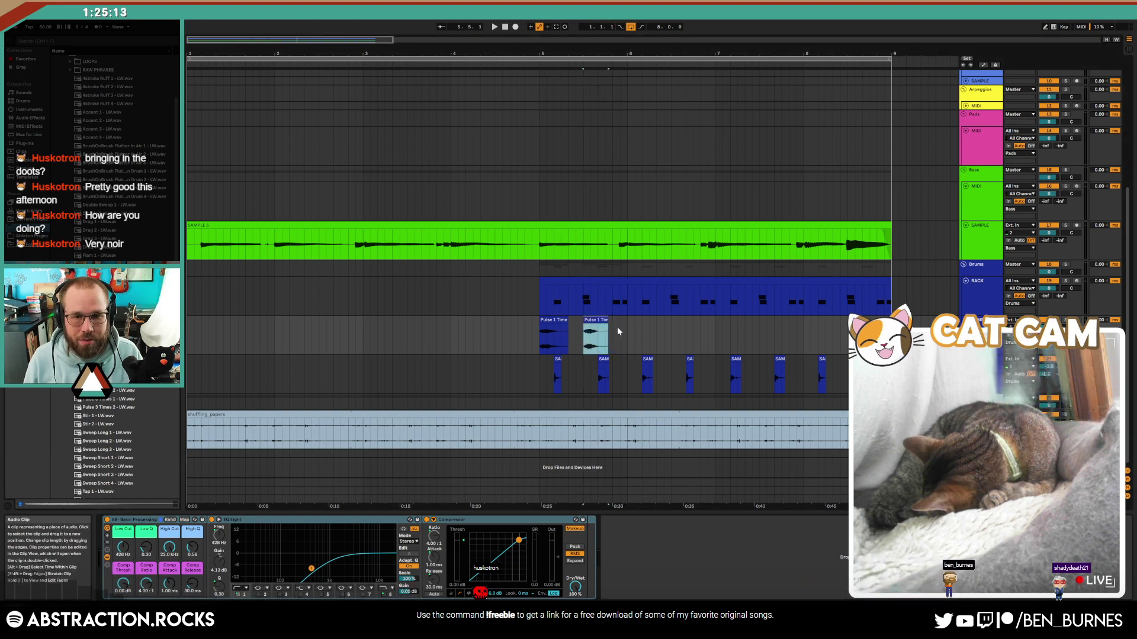
Step: Duplicate bar 5's pair of pulse clips through bar 8 during playback and adjust the pulse track's volume
{"action": "left_click", "coordinate": [544, 331]}
{"action": "key", "text": "space"}
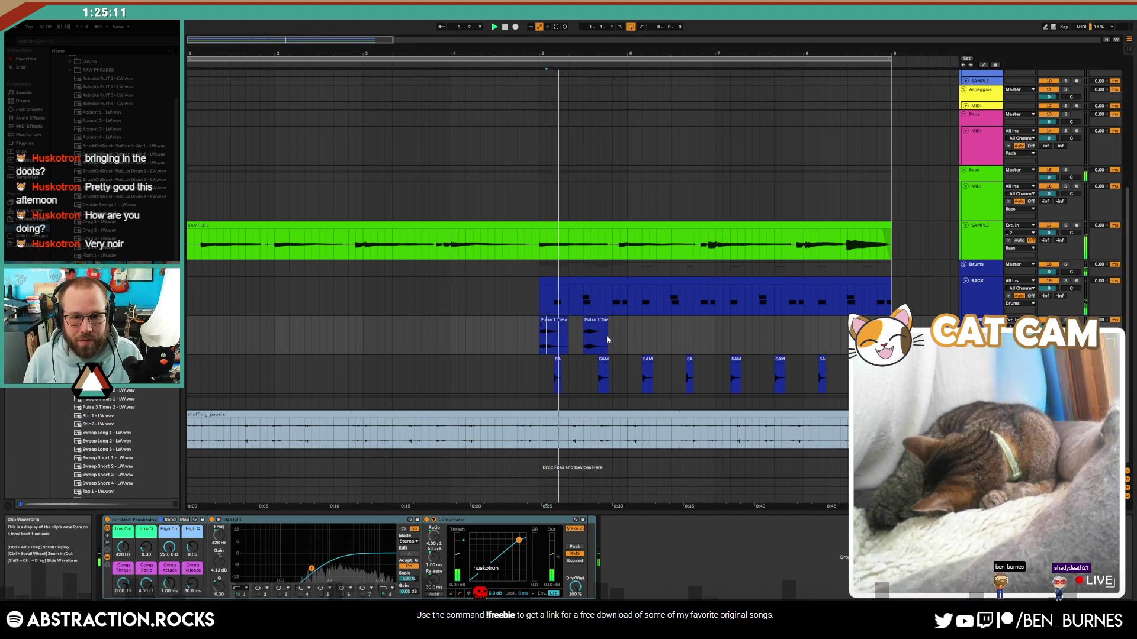
{"action": "left_click_drag", "start_coordinate": [629, 334], "coordinate": [557, 336]}
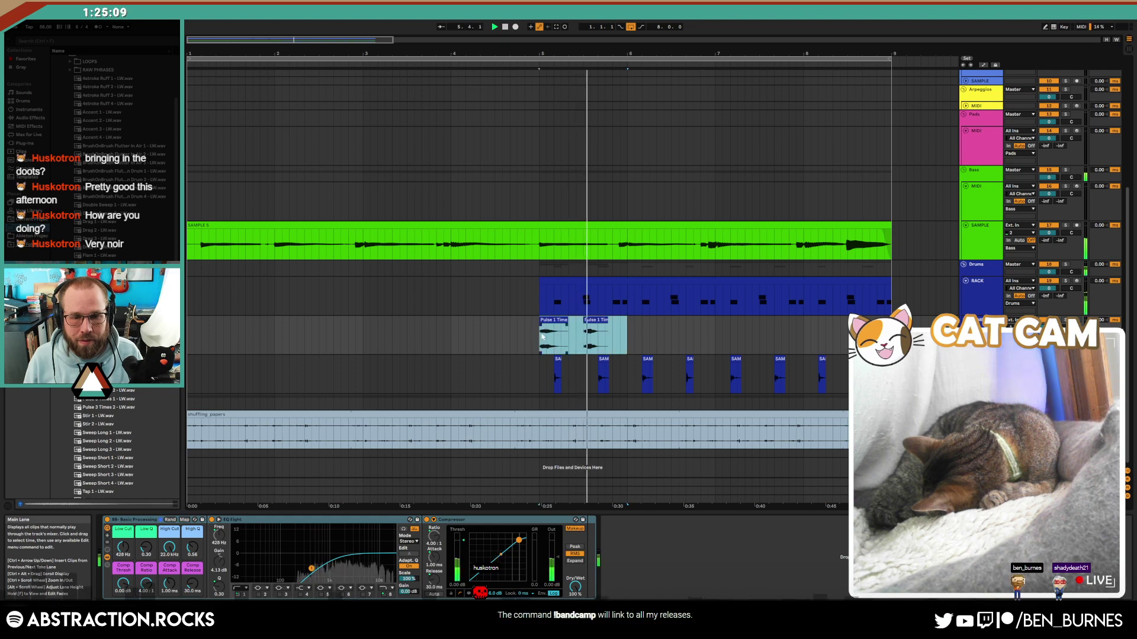
{"action": "key", "text": "ctrl+d"}
{"action": "key", "text": "ctrl+d"}
{"action": "key", "text": "ctrl+d"}
{"action": "key", "text": "ctrl+d"}
{"action": "key", "text": "ctrl+d"}
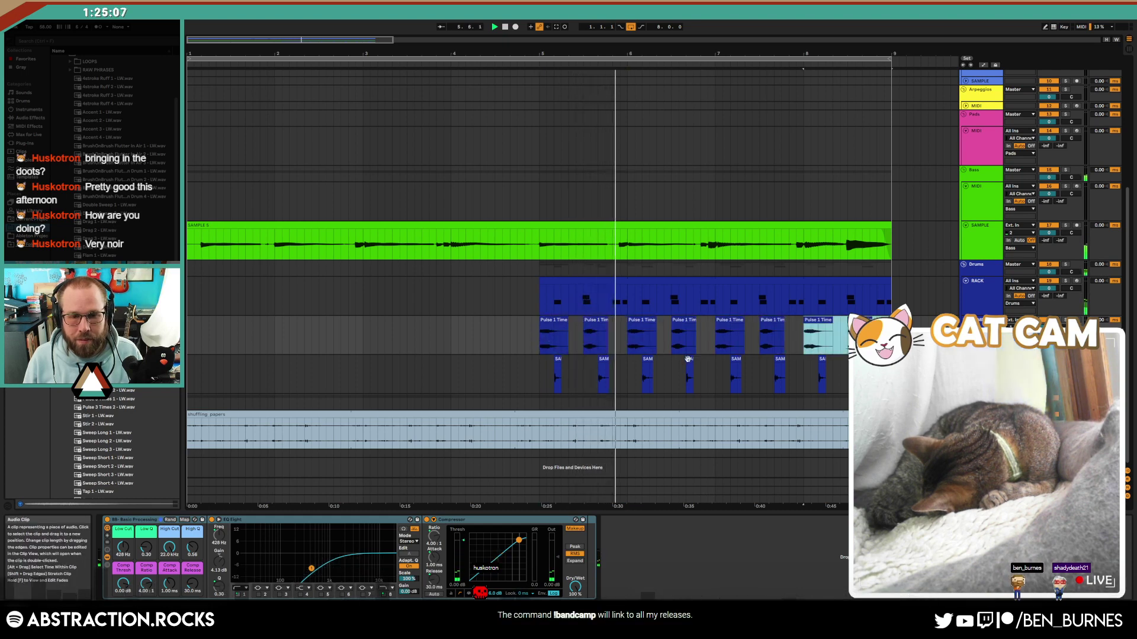
{"action": "left_click_drag", "start_coordinate": [1049, 327], "coordinate": [1048, 331]}
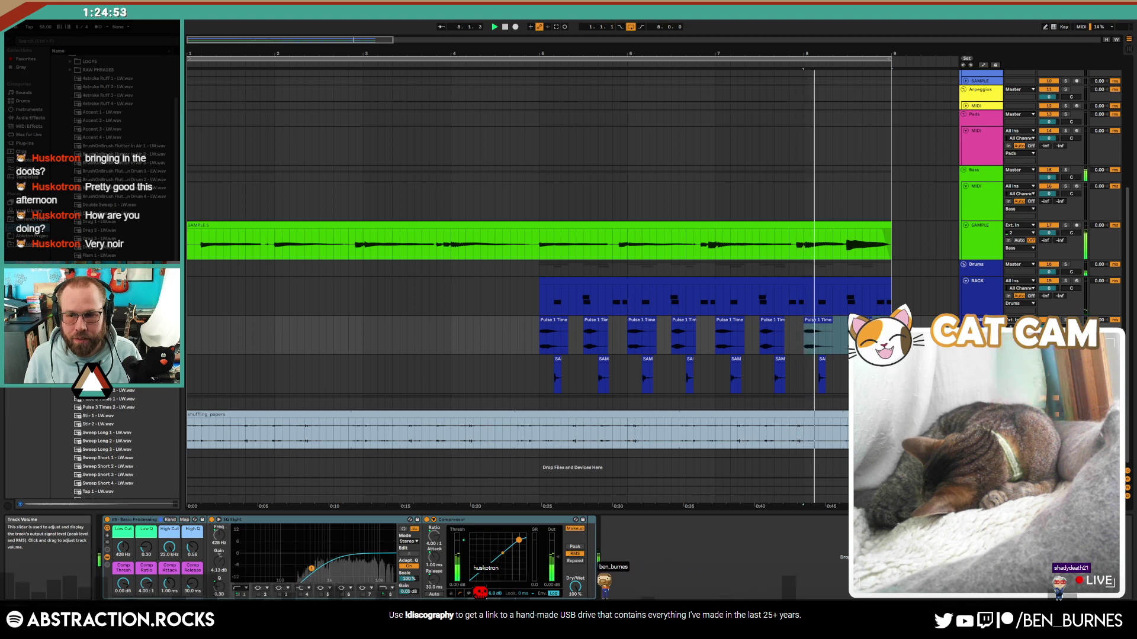
Step: Loop bars 5 to 8 around the drum rack clip and adjust the Flam 3 pad's velocity-to-volume amount during playback
{"action": "left_click", "coordinate": [670, 281]}
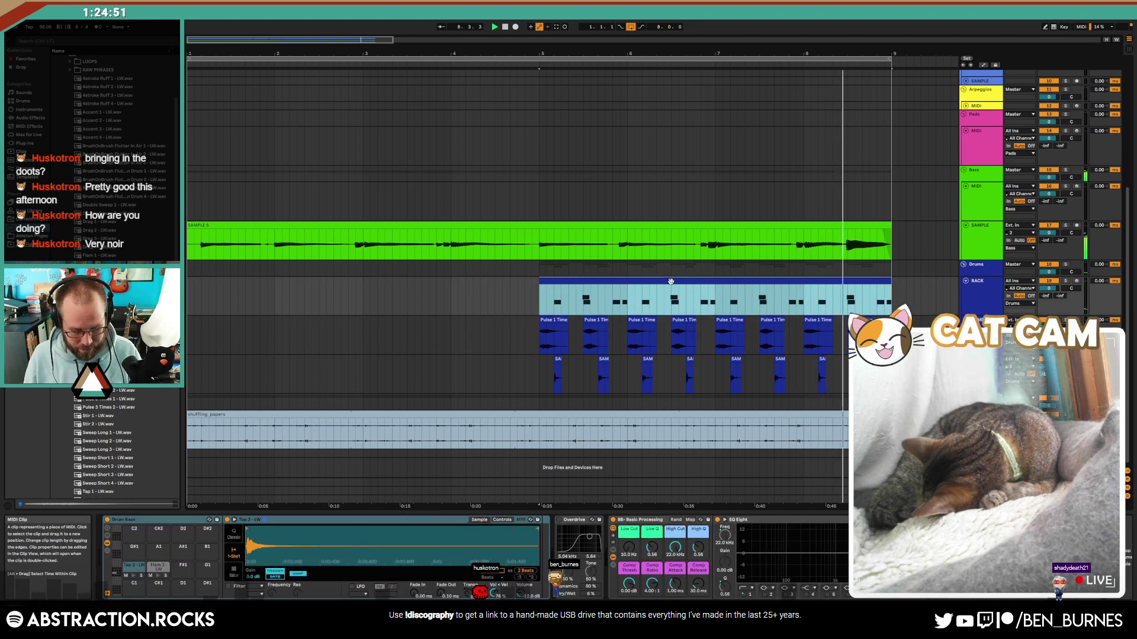
{"action": "key", "text": "ctrl+l"}
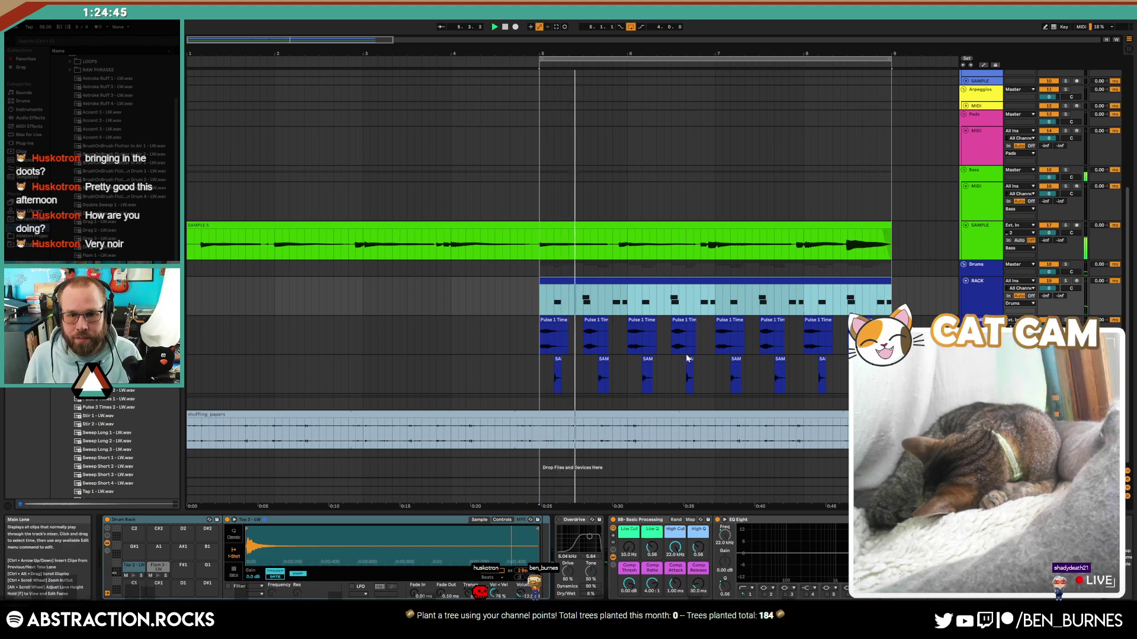
{"action": "double_click", "coordinate": [576, 292]}
{"action": "left_click", "coordinate": [684, 352]}
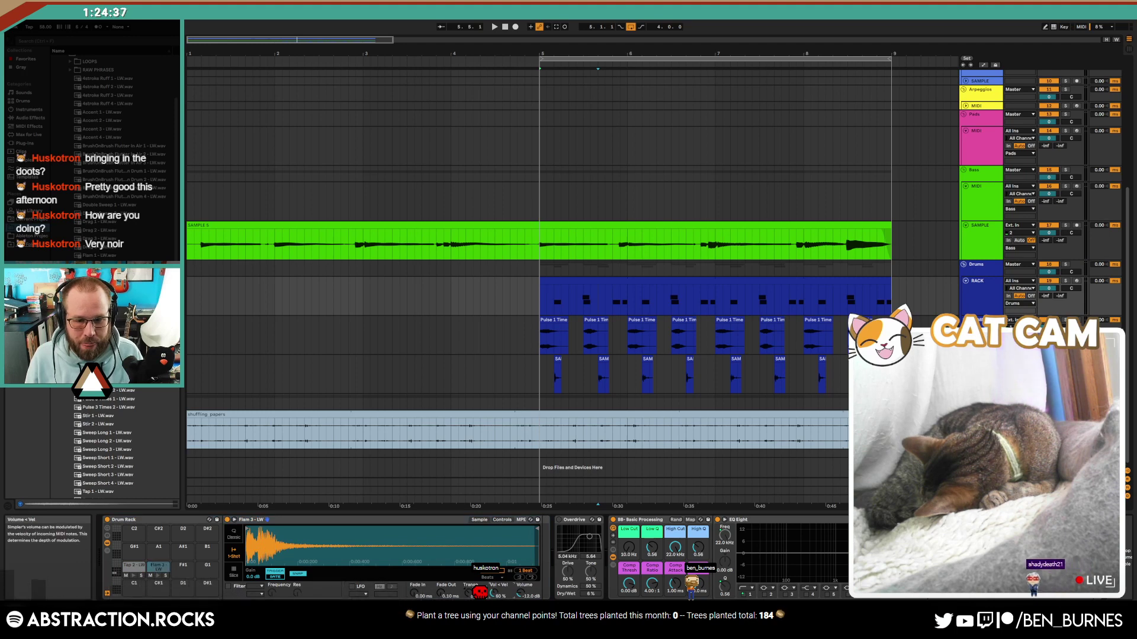
{"action": "left_click", "coordinate": [582, 279]}
{"action": "key", "text": "space"}
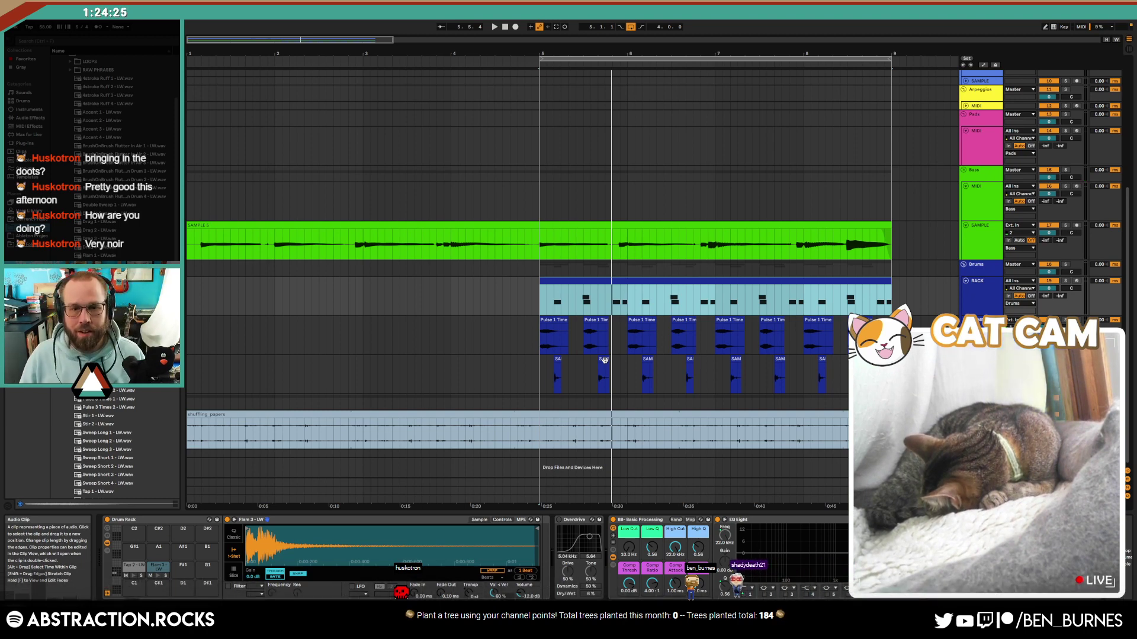
Step: Shift the second clip of each bar on the track below the pulse clips later and play the loop from bar 5
{"action": "left_click", "coordinate": [607, 362]}
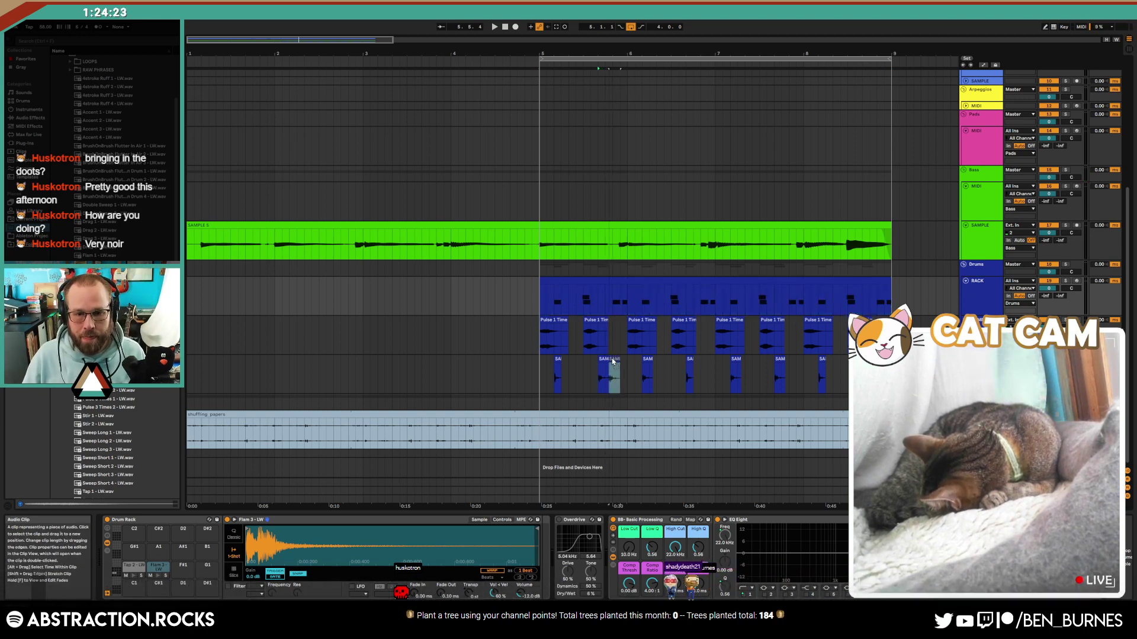
{"action": "left_click_drag", "start_coordinate": [613, 362], "coordinate": [637, 361]}
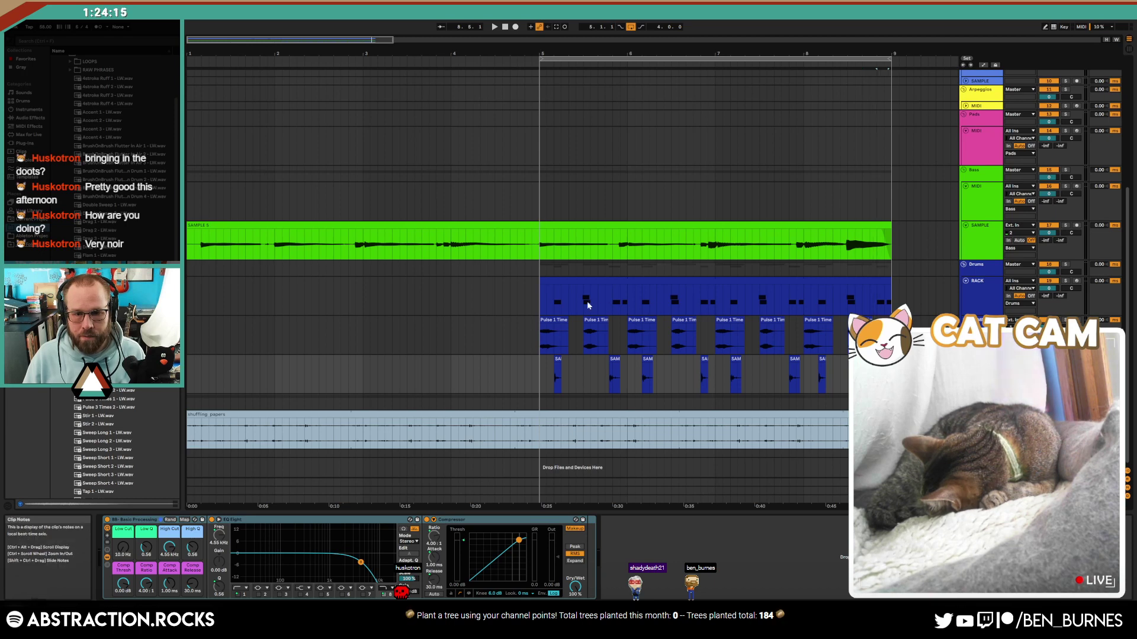
{"action": "left_click", "coordinate": [537, 302]}
{"action": "key", "text": "space"}
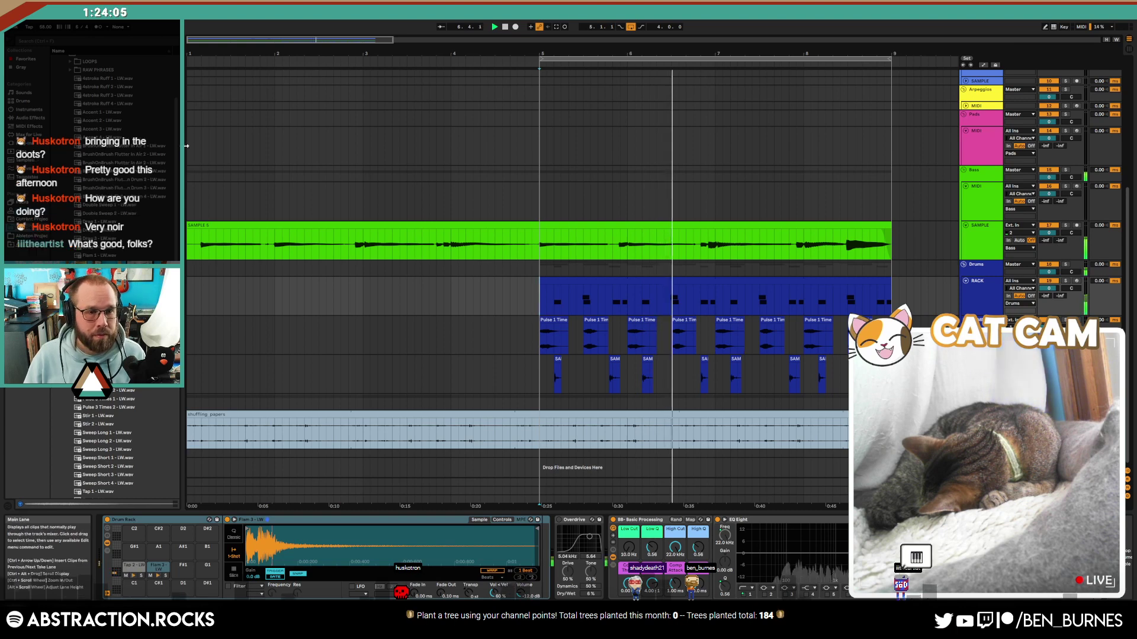
Step: Browse the brushed cymbals pack's 18in HHX Legacy crash samples and load Tap Hard onto an empty drum rack pad
{"action": "scroll", "coordinate": [99, 120], "scroll_direction": "up", "scroll_amount": 3}
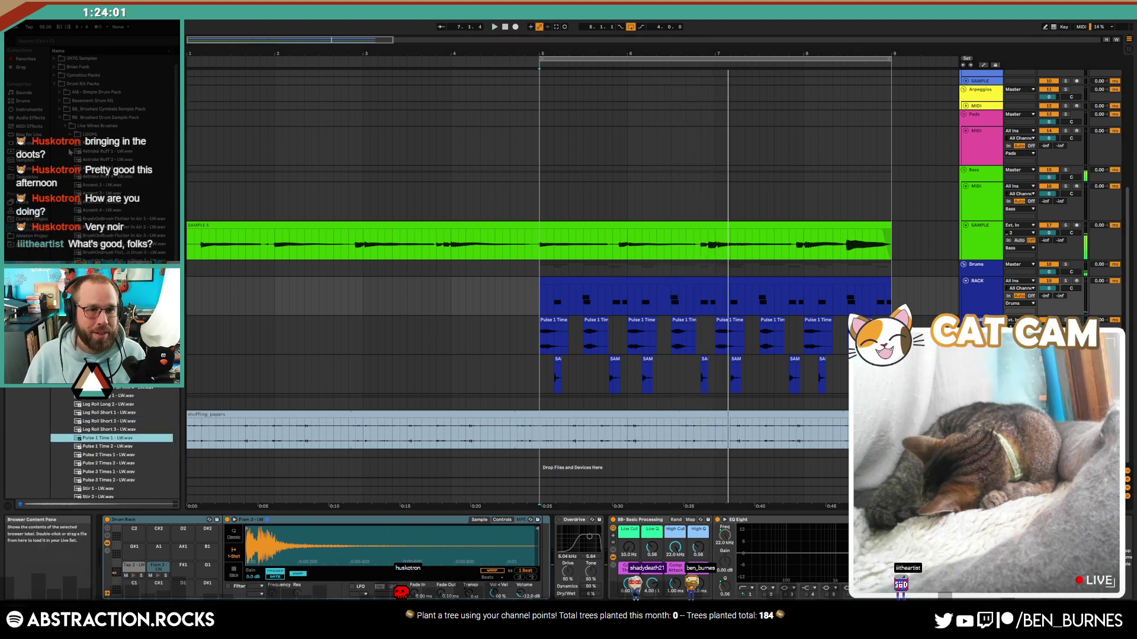
{"action": "left_click", "coordinate": [65, 126]}
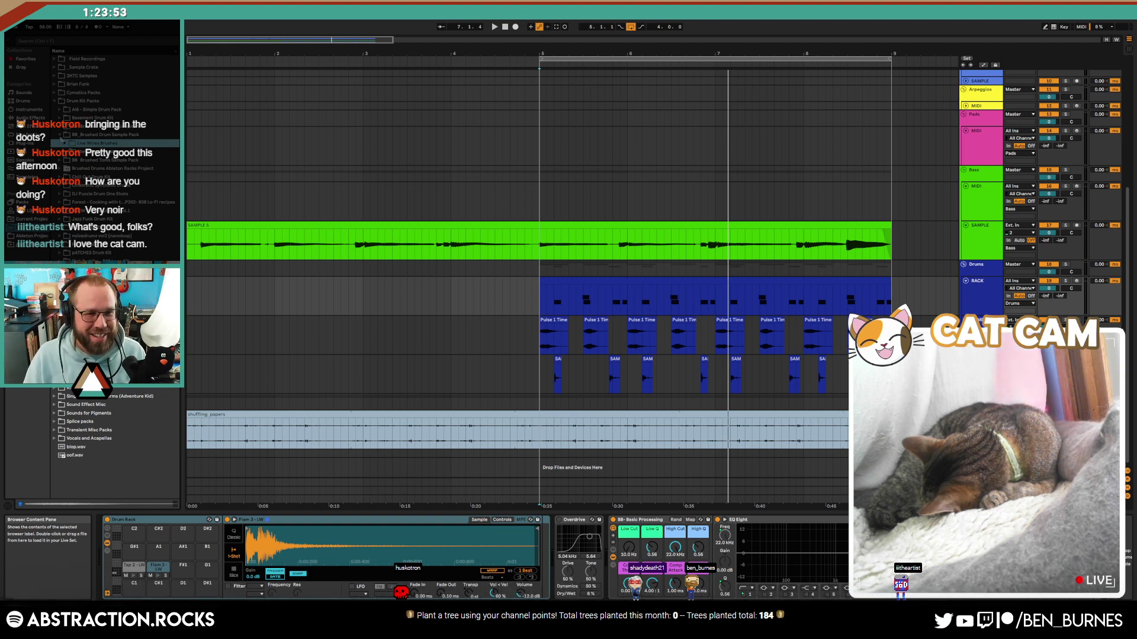
{"action": "scroll", "coordinate": [113, 296], "scroll_direction": "up", "scroll_amount": 5}
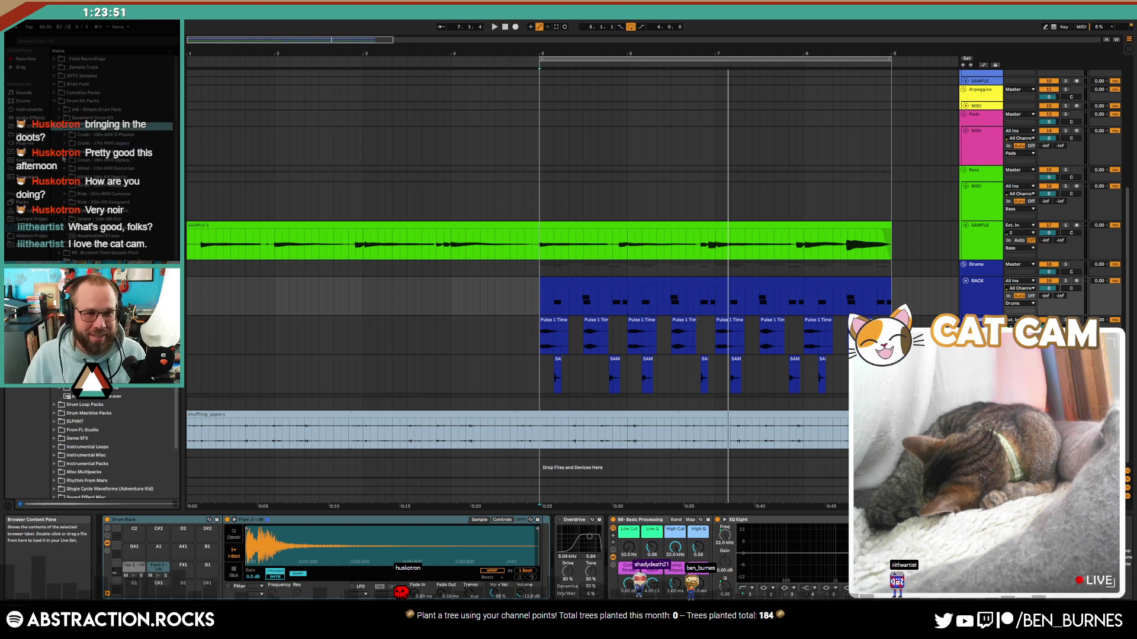
{"action": "left_click", "coordinate": [64, 160]}
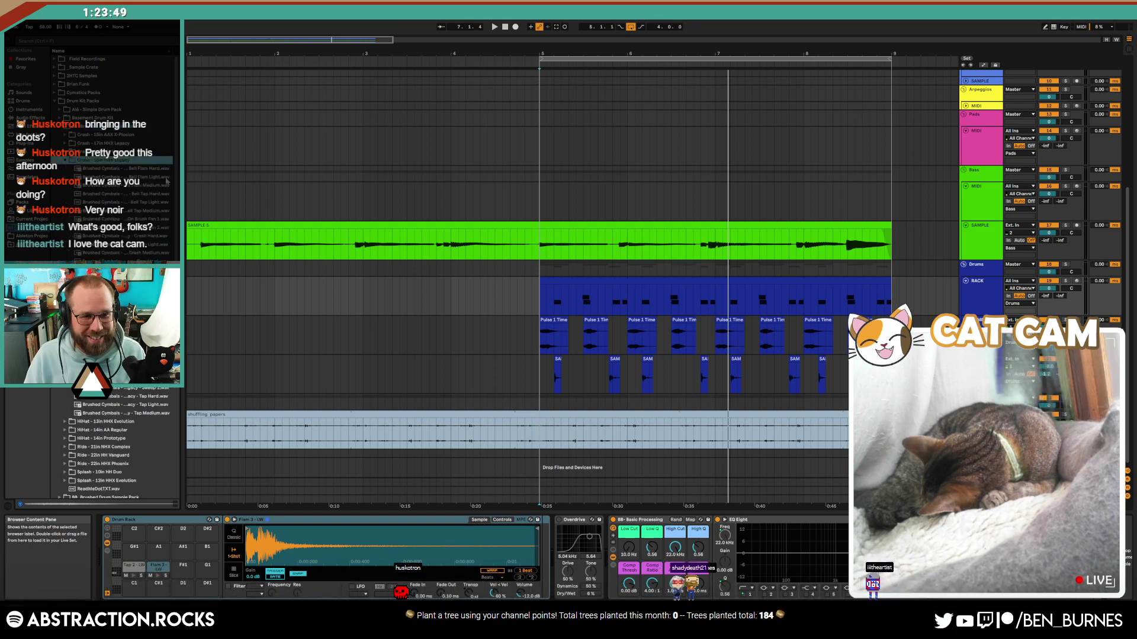
{"action": "scroll", "coordinate": [168, 181], "scroll_direction": "down", "scroll_amount": 4}
{"action": "left_click", "coordinate": [142, 241]}
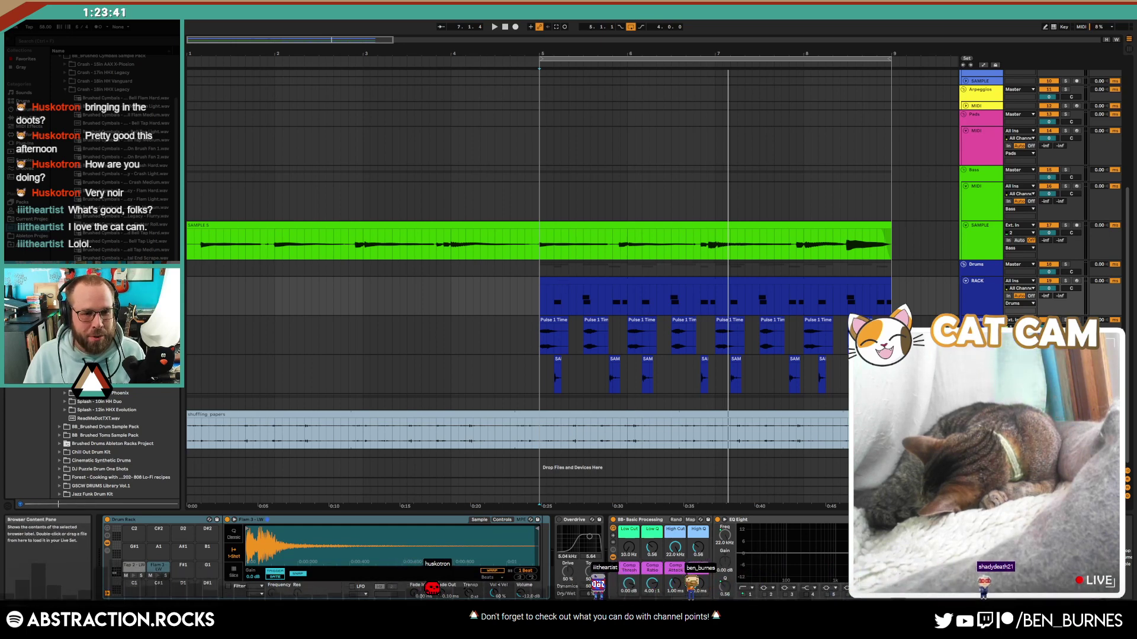
{"action": "left_click_drag", "start_coordinate": [131, 549], "coordinate": [132, 551]}
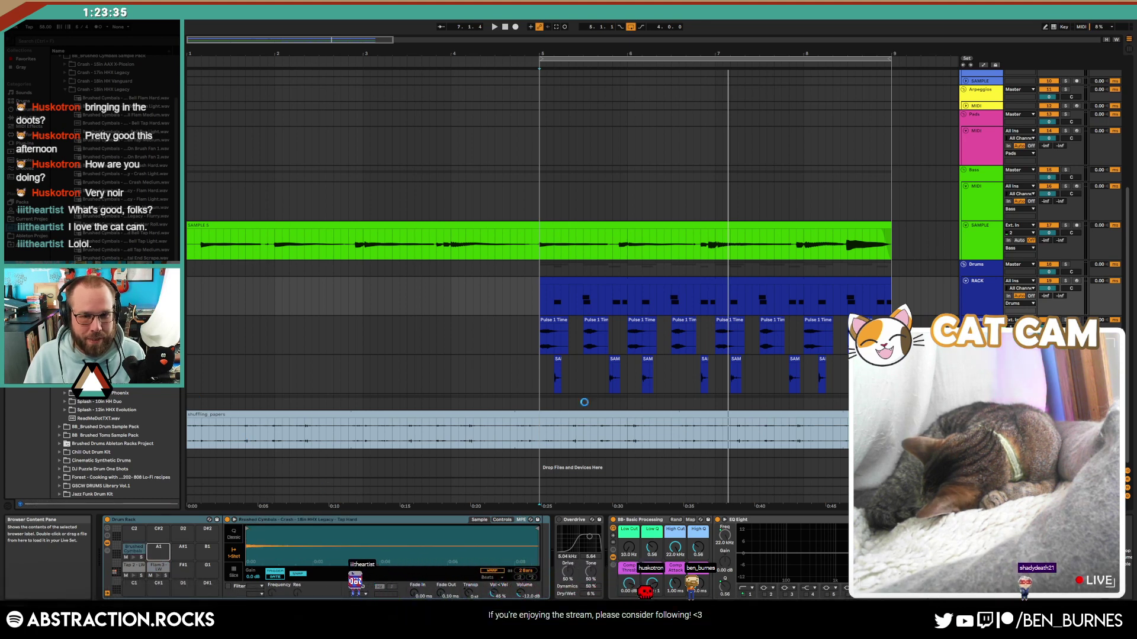
Step: Add alternating 18in HHX Legacy Tap Medium and Tap Hard crash notes to the drum rack clip from its start
{"action": "double_click", "coordinate": [639, 280]}
{"action": "left_click_drag", "start_coordinate": [268, 350], "coordinate": [427, 353]}
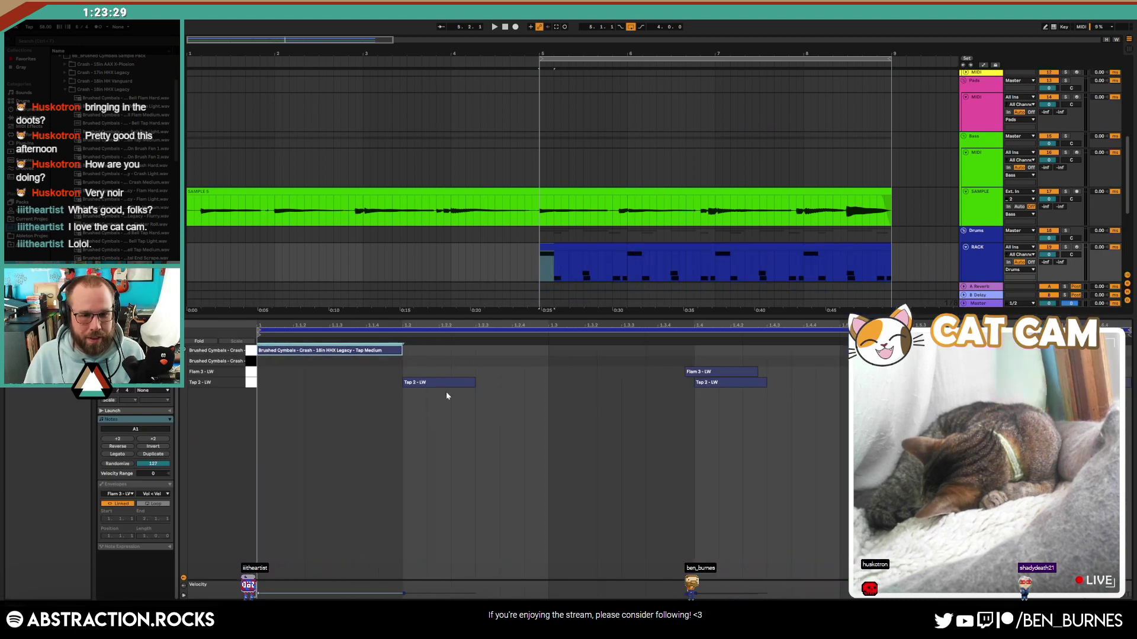
{"action": "left_click_drag", "start_coordinate": [353, 351], "coordinate": [651, 370]}
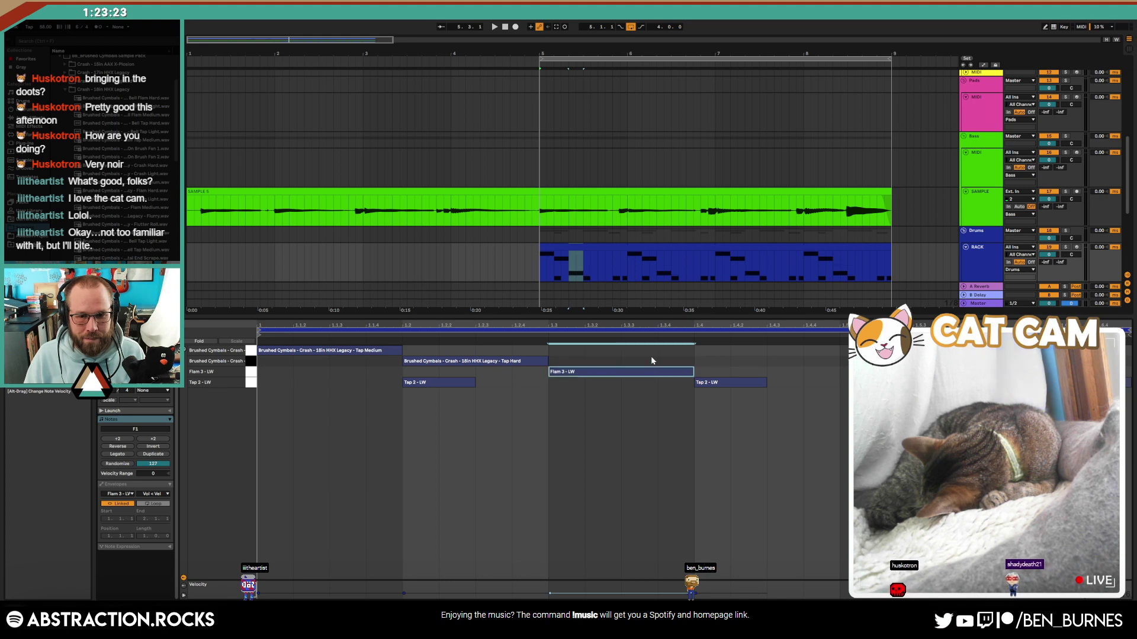
{"action": "key", "text": "ctrl+z"}
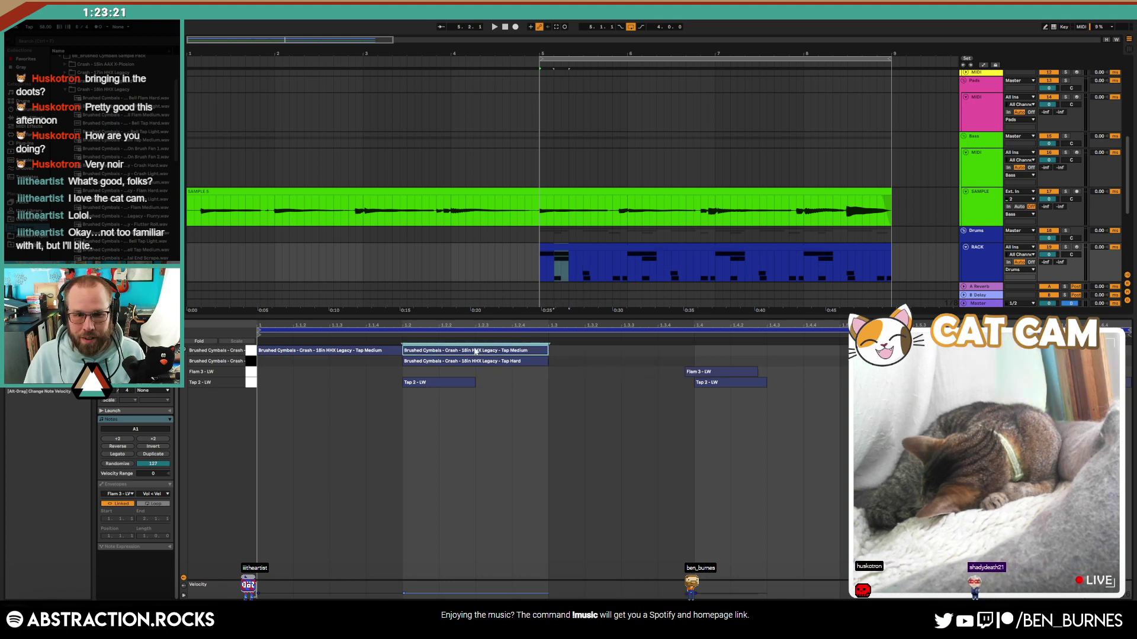
{"action": "left_click_drag", "start_coordinate": [475, 351], "coordinate": [337, 360]}
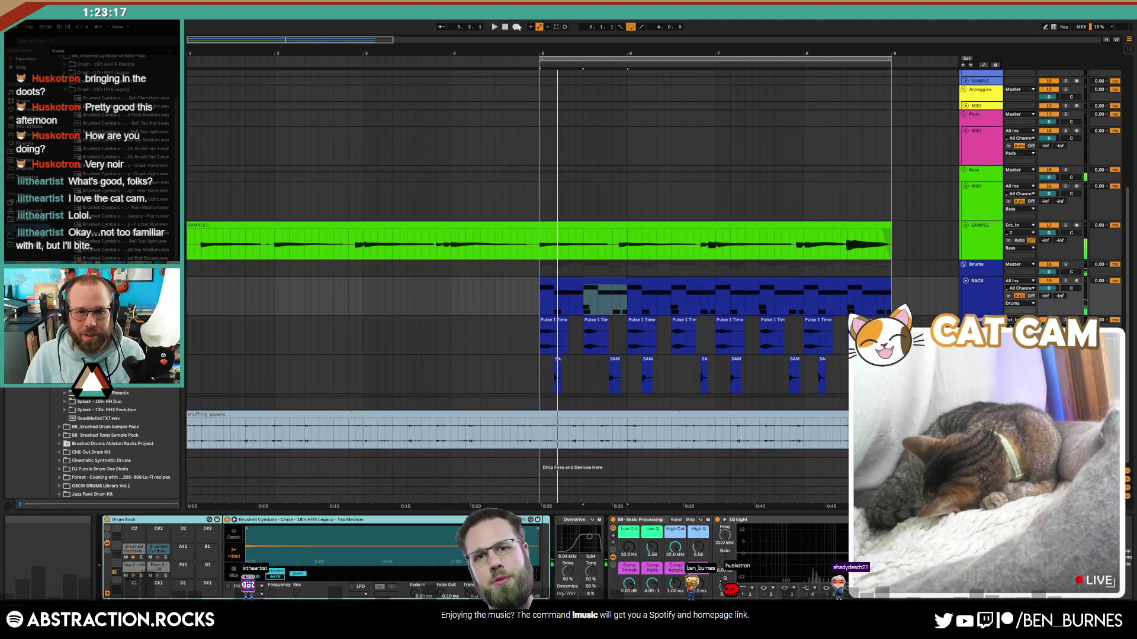
Step: Play the song from bar 1 and inspect the first two clips on the third MIDI track of the Leads group
{"action": "left_click", "coordinate": [505, 27]}
{"action": "left_click_drag", "start_coordinate": [338, 43], "coordinate": [338, 42]}
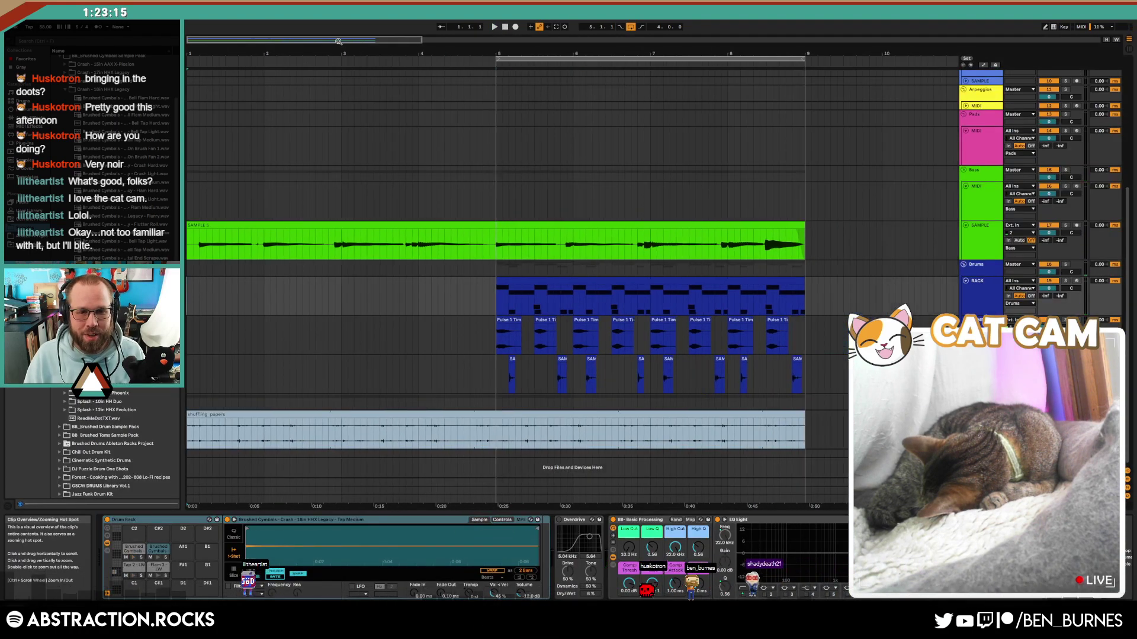
{"action": "scroll", "coordinate": [449, 248], "scroll_direction": "up", "scroll_amount": 10}
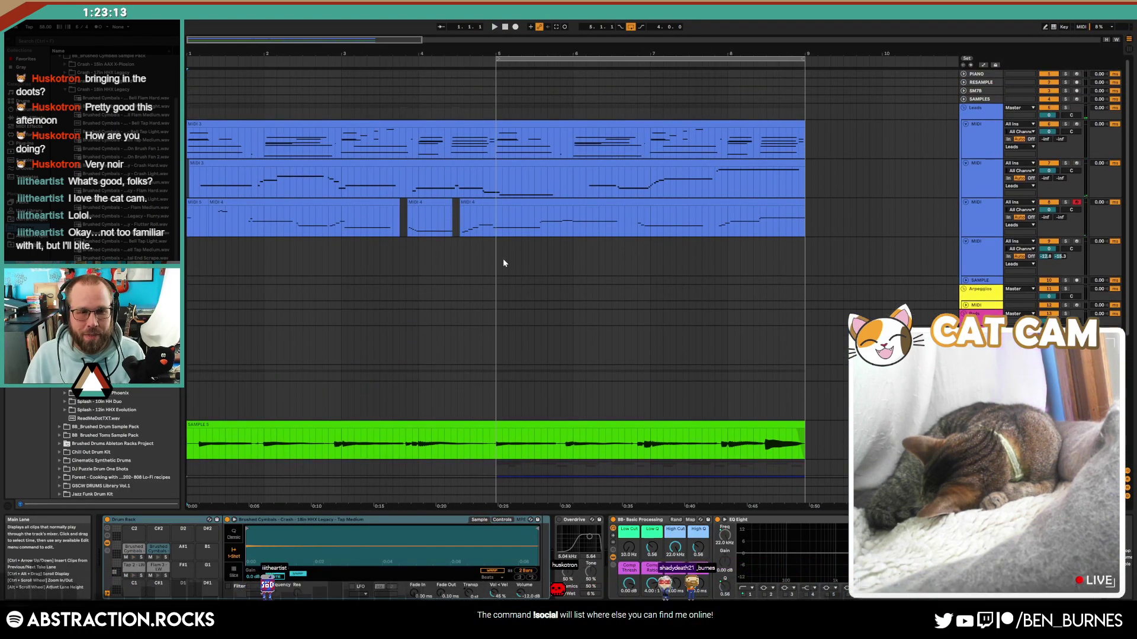
{"action": "key", "text": "space"}
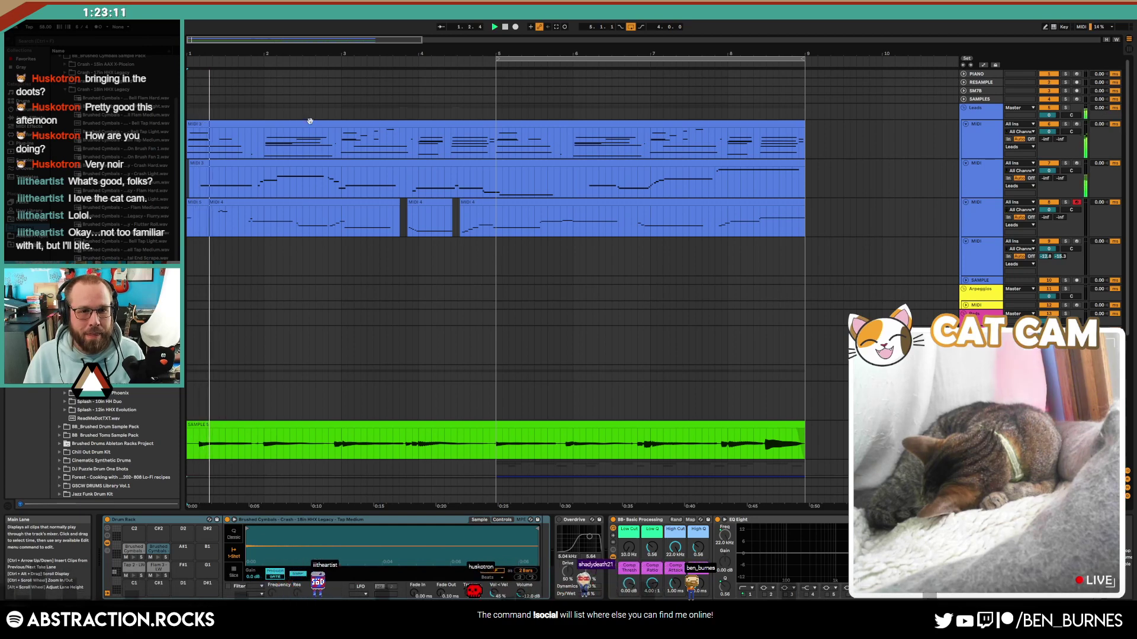
{"action": "left_click_drag", "start_coordinate": [299, 39], "coordinate": [300, 41]}
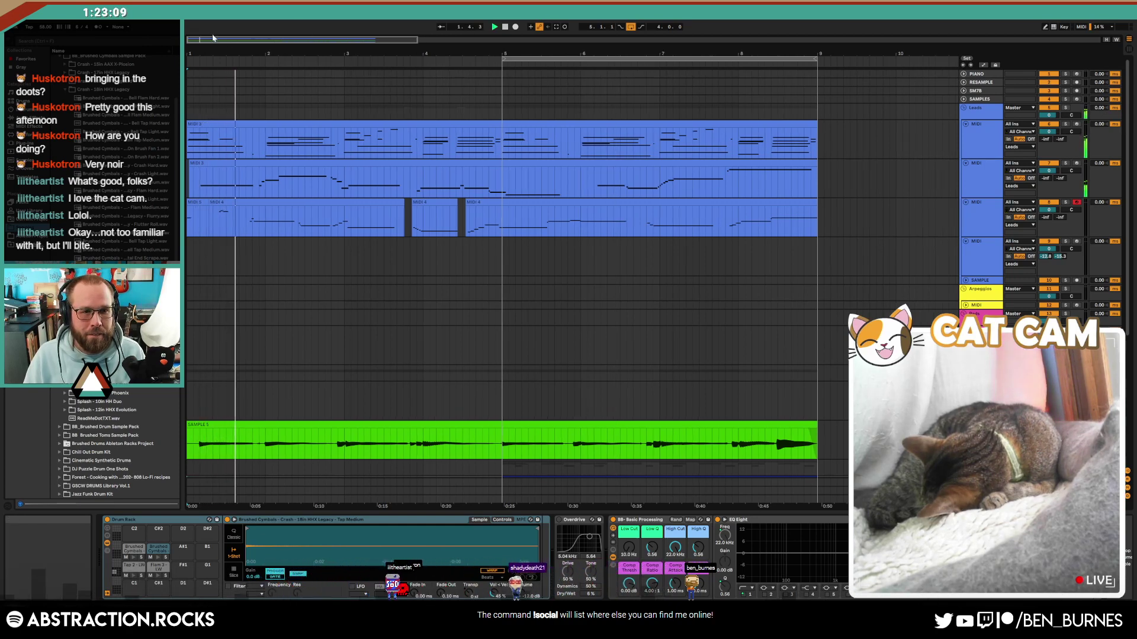
{"action": "left_click_drag", "start_coordinate": [213, 38], "coordinate": [213, 40]}
{"action": "left_click", "coordinate": [197, 201]}
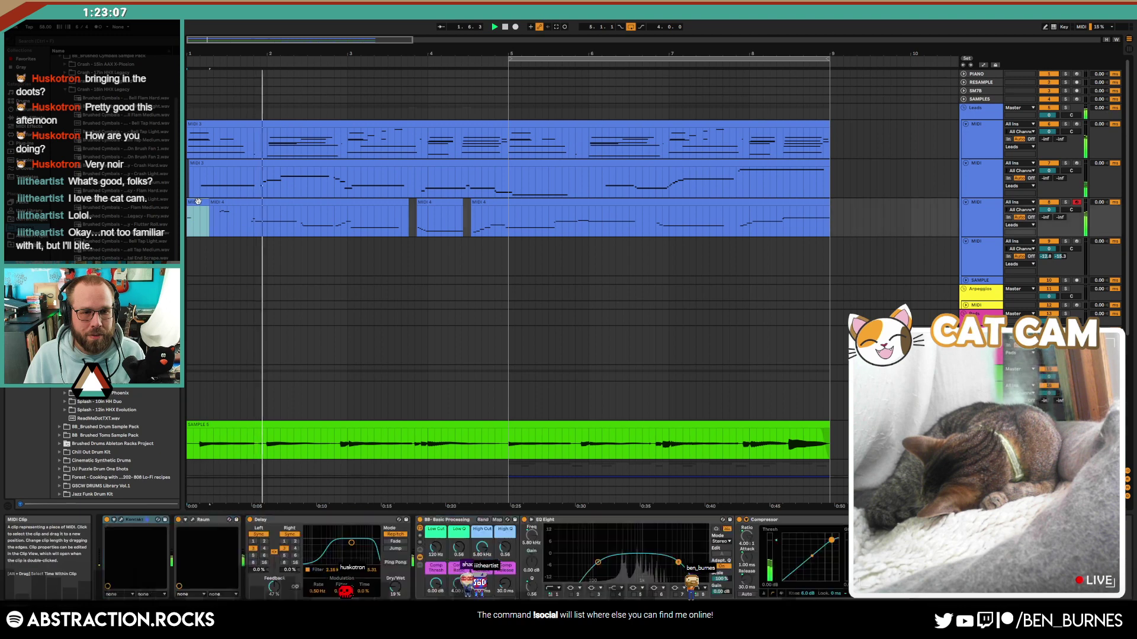
{"action": "double_click", "coordinate": [218, 204]}
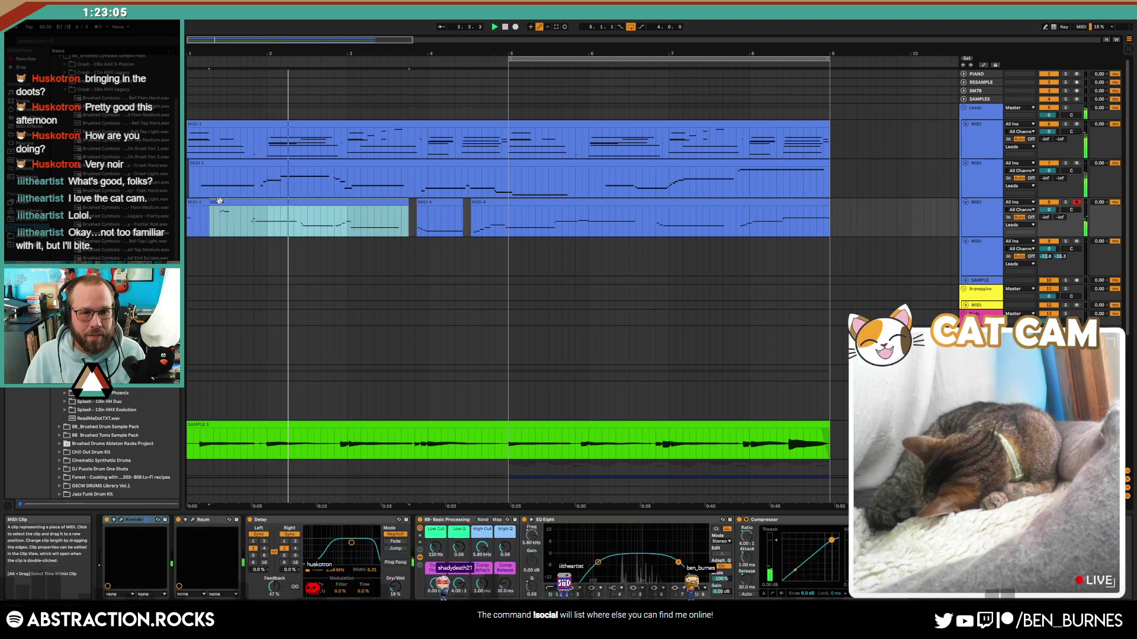
Step: On the third Leads MIDI track, delete the high opening notes and the short leading clip, and trim the following clip's empty start
{"action": "left_click_drag", "start_coordinate": [350, 410], "coordinate": [229, 349]}
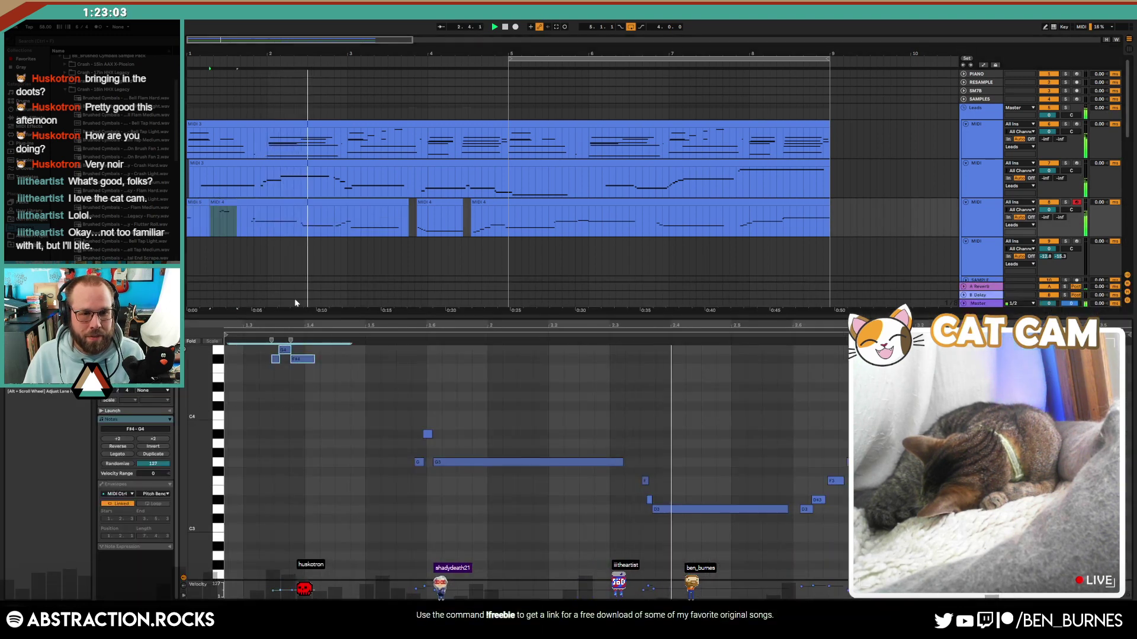
{"action": "key", "text": "Delete"}
{"action": "left_click", "coordinate": [195, 203]}
{"action": "key", "text": "Delete"}
{"action": "left_click", "coordinate": [211, 203]}
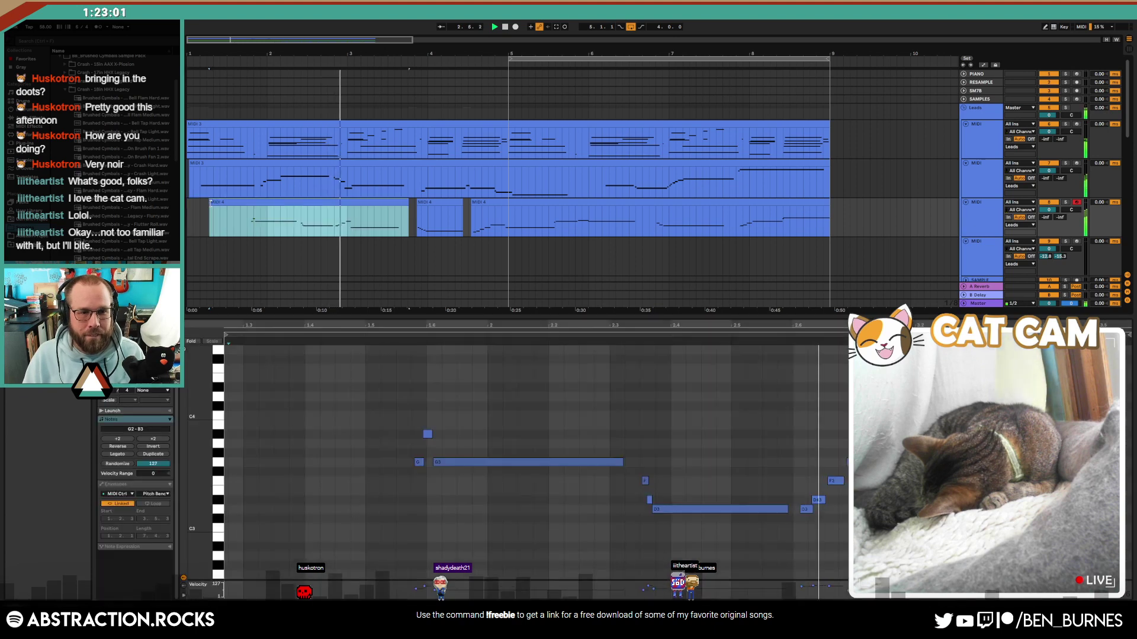
{"action": "left_click_drag", "start_coordinate": [211, 203], "coordinate": [242, 210]}
{"action": "key", "text": "shift+Tab"}
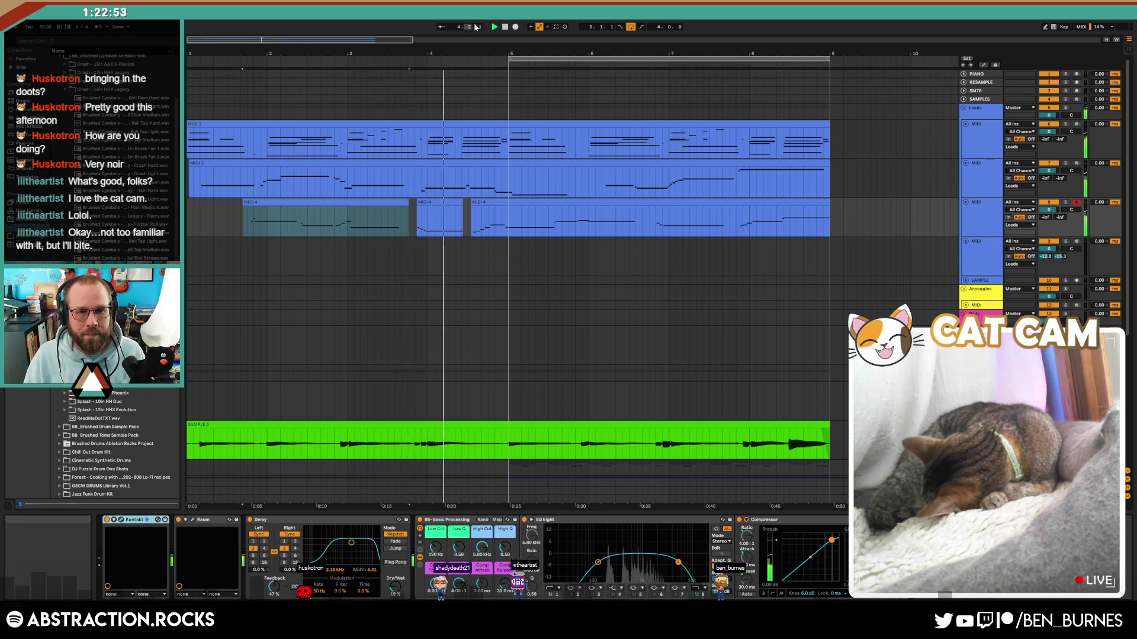
Step: Lower the velocities of the Tap 2 and Flam 3 notes in the drum rack clip
{"action": "left_click_drag", "start_coordinate": [471, 53], "coordinate": [469, 43]}
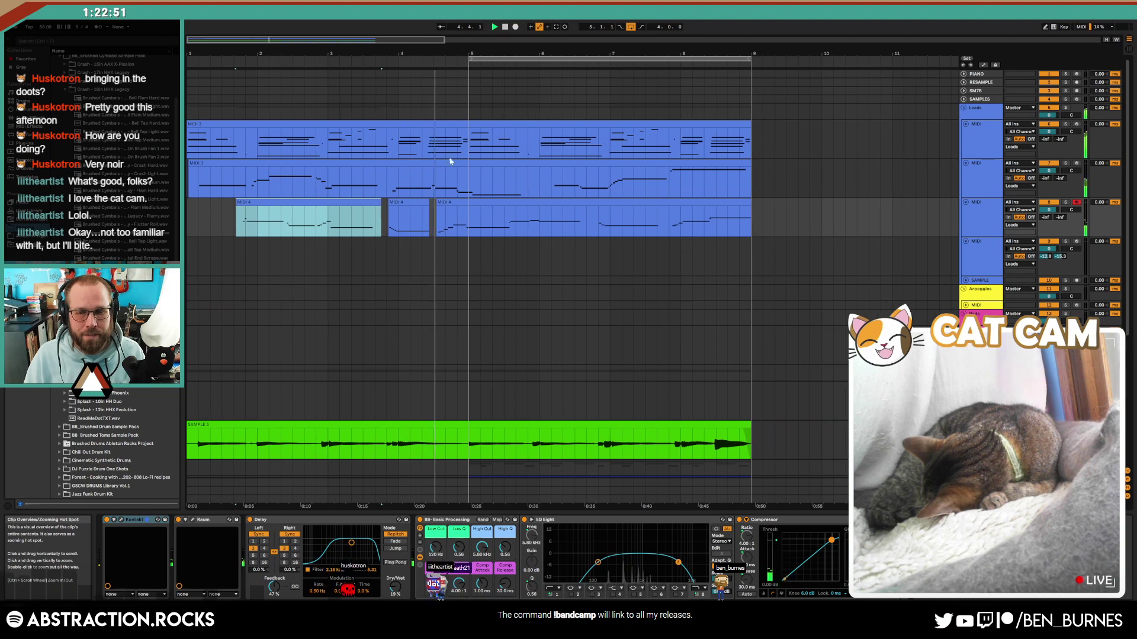
{"action": "scroll", "coordinate": [495, 316], "scroll_direction": "down", "scroll_amount": 3}
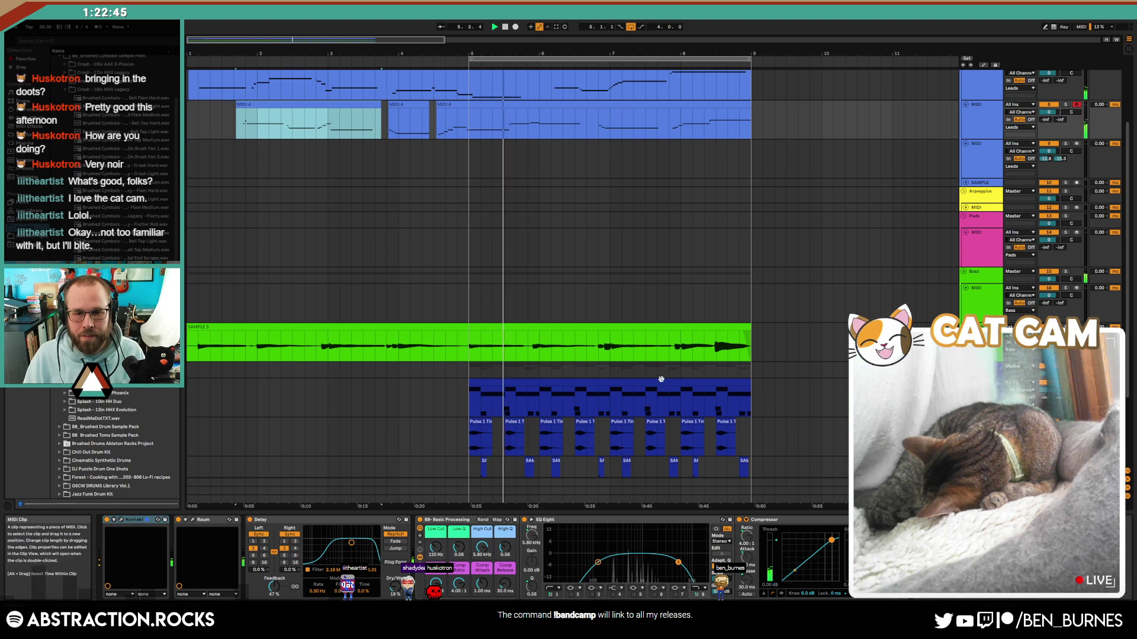
{"action": "double_click", "coordinate": [660, 379]}
{"action": "left_click", "coordinate": [251, 383]}
{"action": "left_click", "coordinate": [251, 372], "text": "shift"}
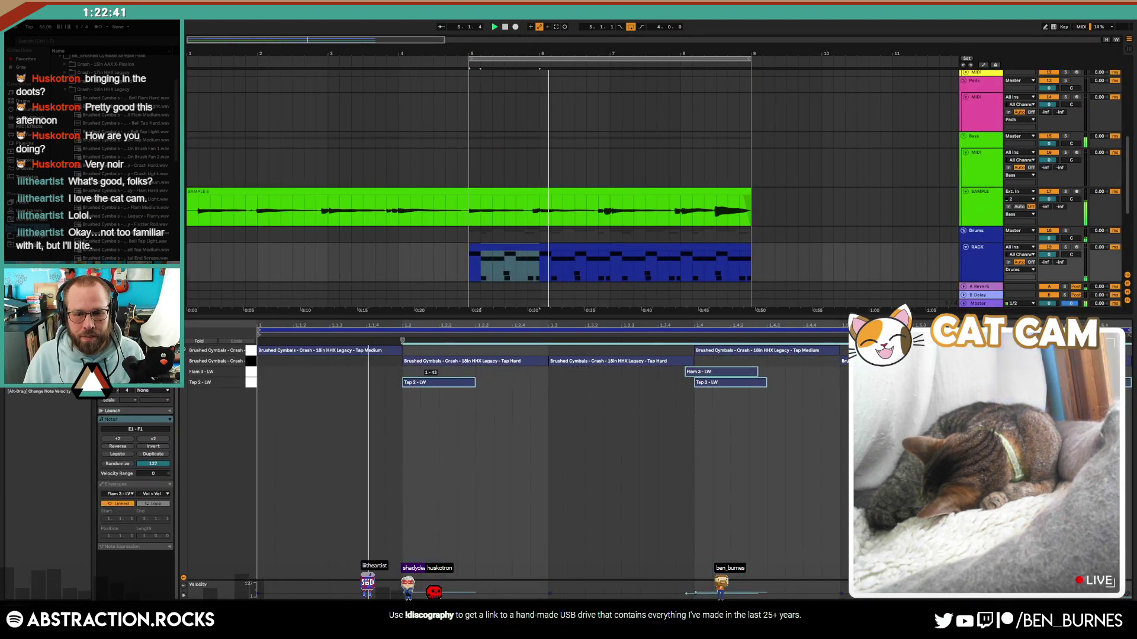
{"action": "left_click", "coordinate": [688, 380]}
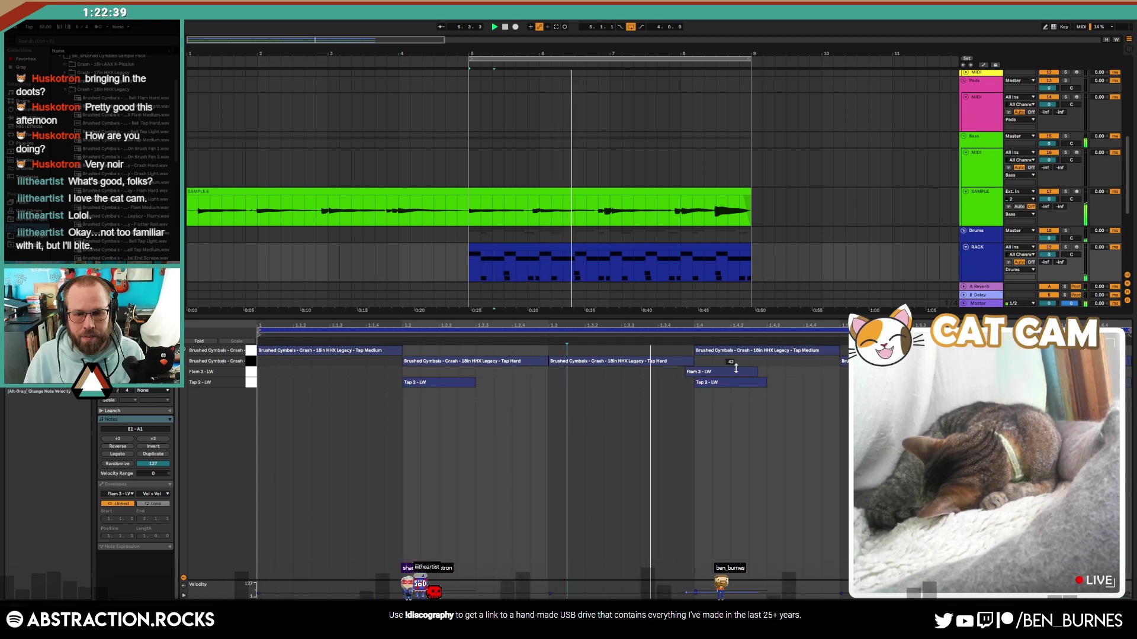
{"action": "left_click_drag", "start_coordinate": [732, 372], "coordinate": [732, 391]}
{"action": "left_click", "coordinate": [592, 411]}
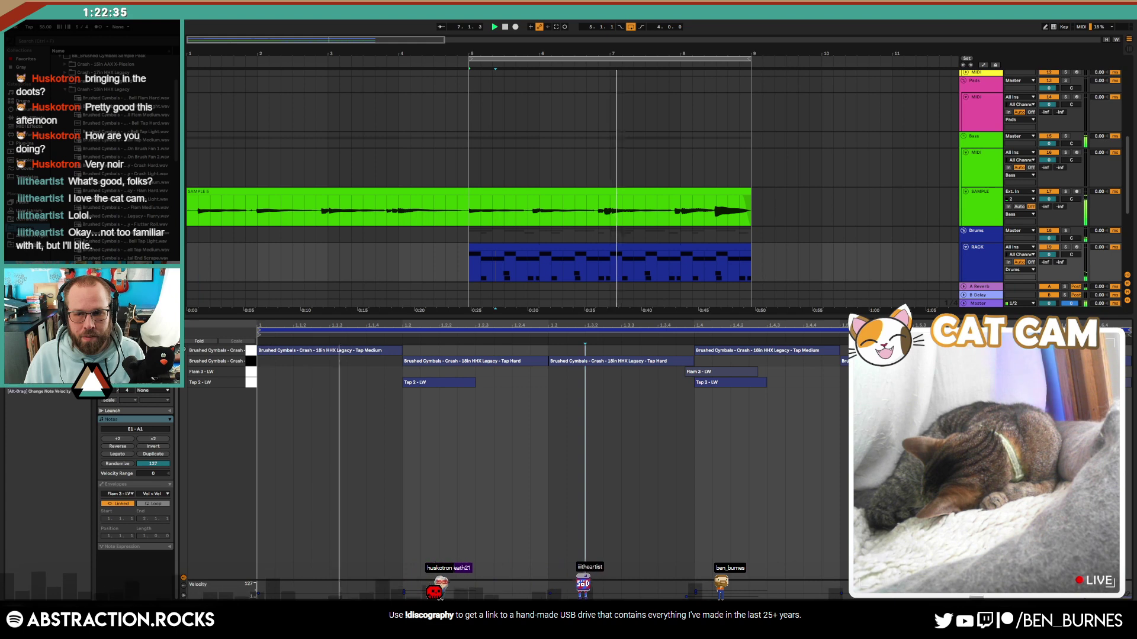
{"action": "left_click", "coordinate": [1092, 382]}
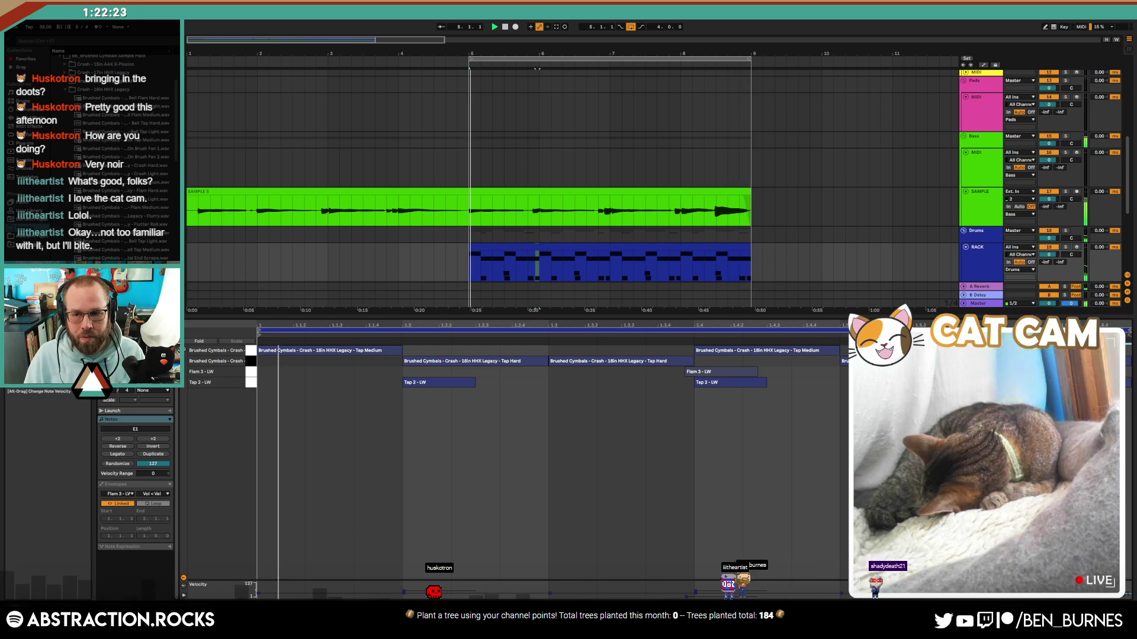
{"action": "key", "text": "shift+Tab"}
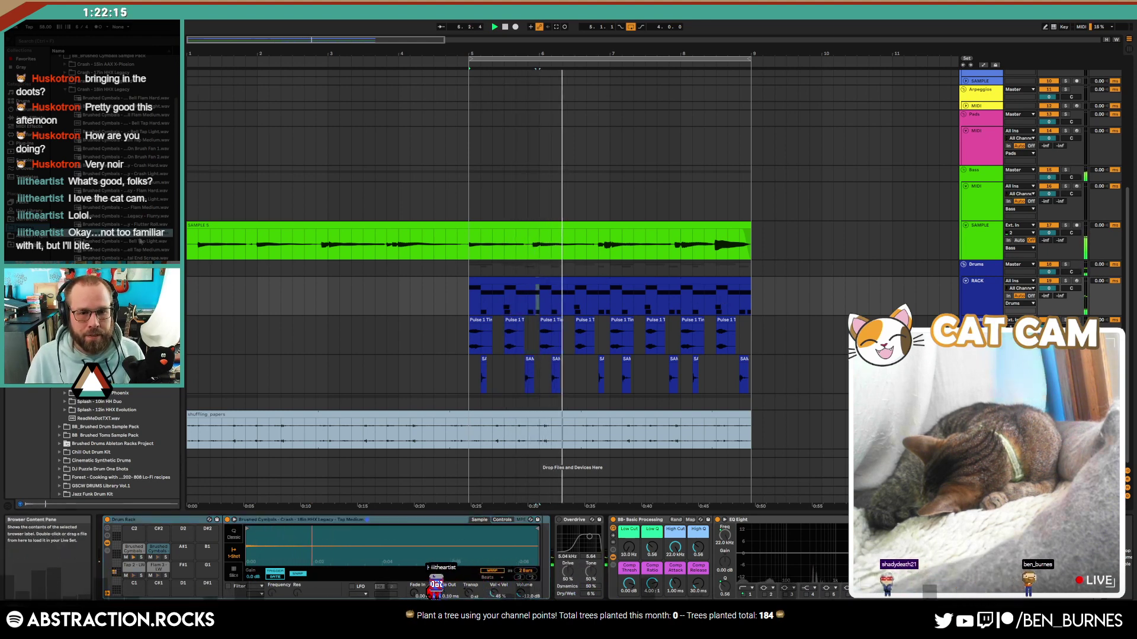
Step: Insert a new audio track below the Pulse samples, place the Brushed Cymbals 18in HHX Legacy crash sample at bar 5, and play it
{"action": "left_click", "coordinate": [551, 282]}
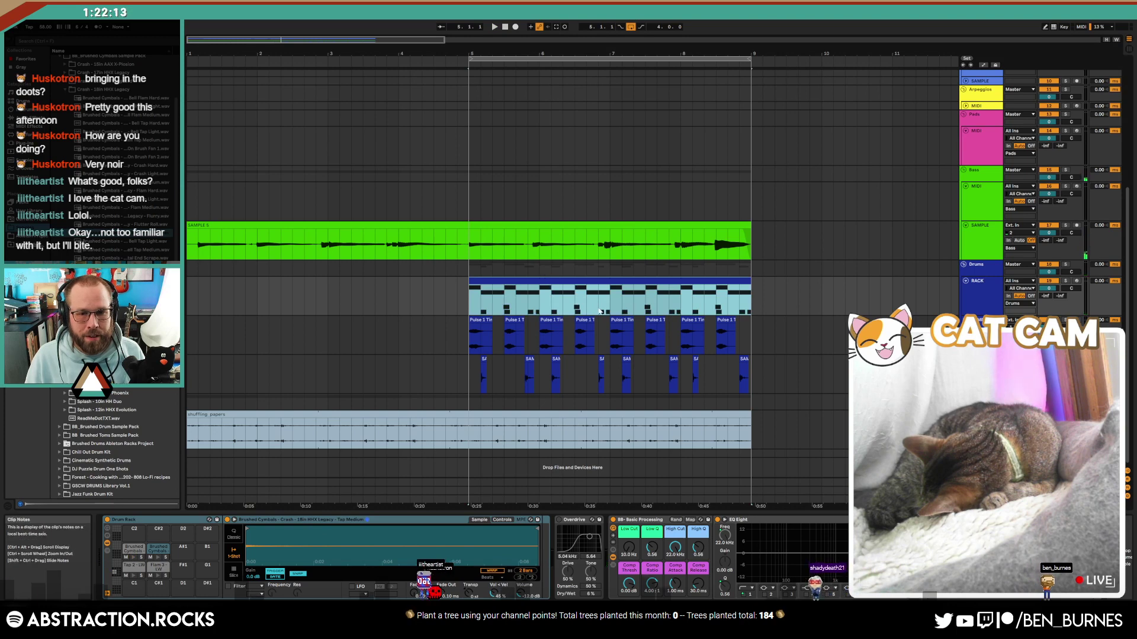
{"action": "left_click_drag", "start_coordinate": [602, 303], "coordinate": [480, 300]}
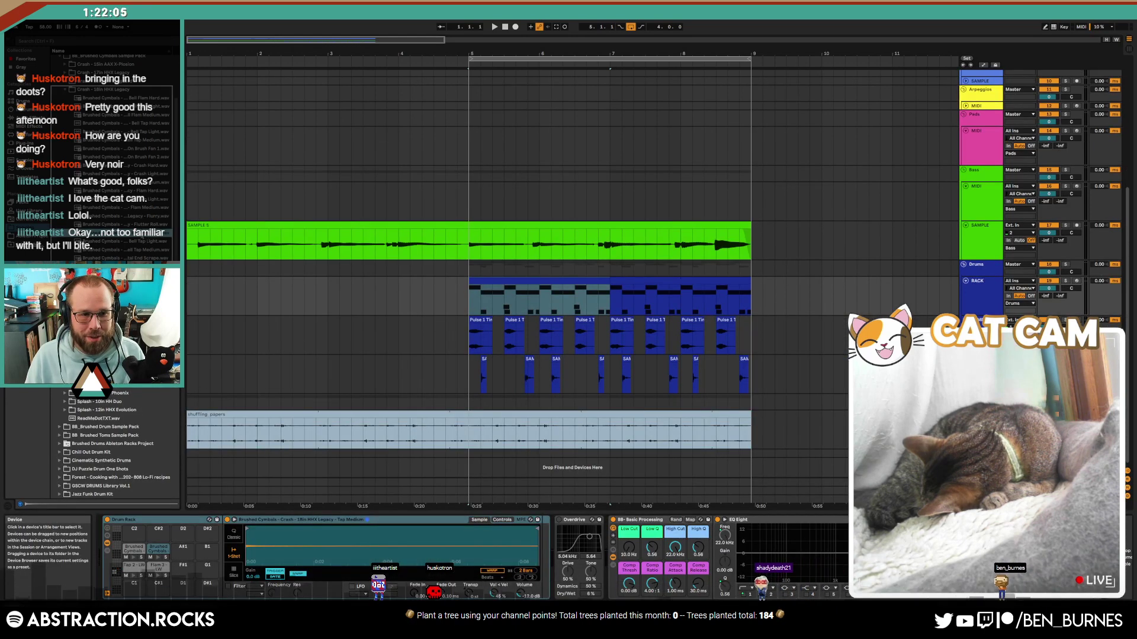
{"action": "left_click", "coordinate": [980, 293]}
{"action": "left_click", "coordinate": [979, 337]}
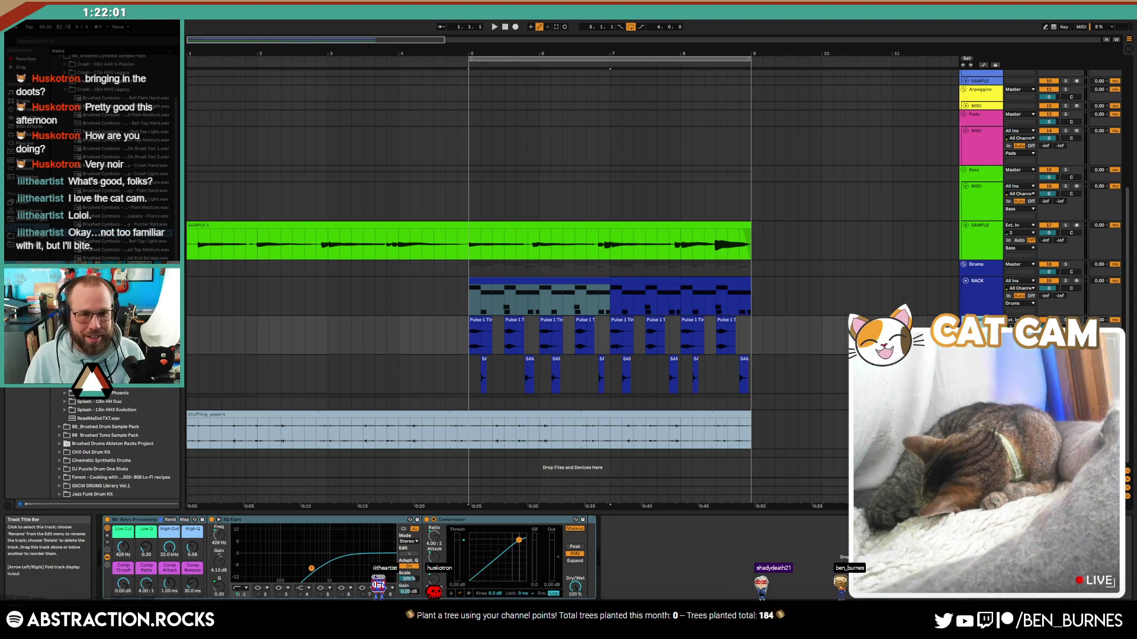
{"action": "key", "text": "ctrl+t"}
{"action": "mouse_move", "coordinate": [104, 90]}
{"action": "left_mouse_down"}
{"action": "mouse_move", "coordinate": [444, 390]}
{"action": "mouse_move", "coordinate": [471, 385]}
{"action": "left_mouse_up"}
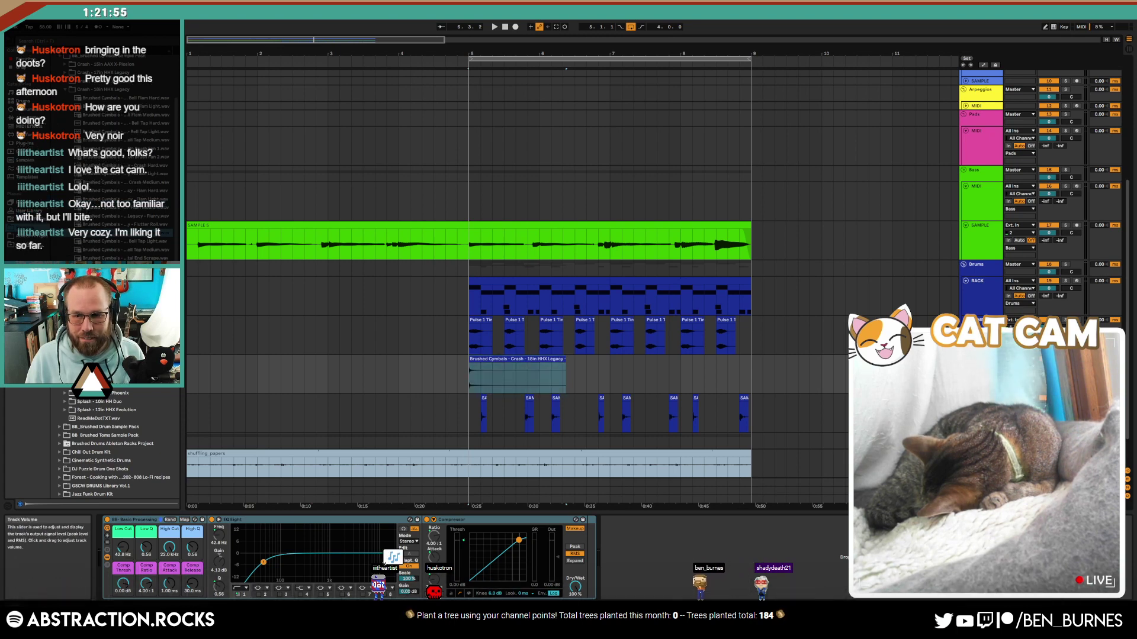
{"action": "key", "text": "space"}
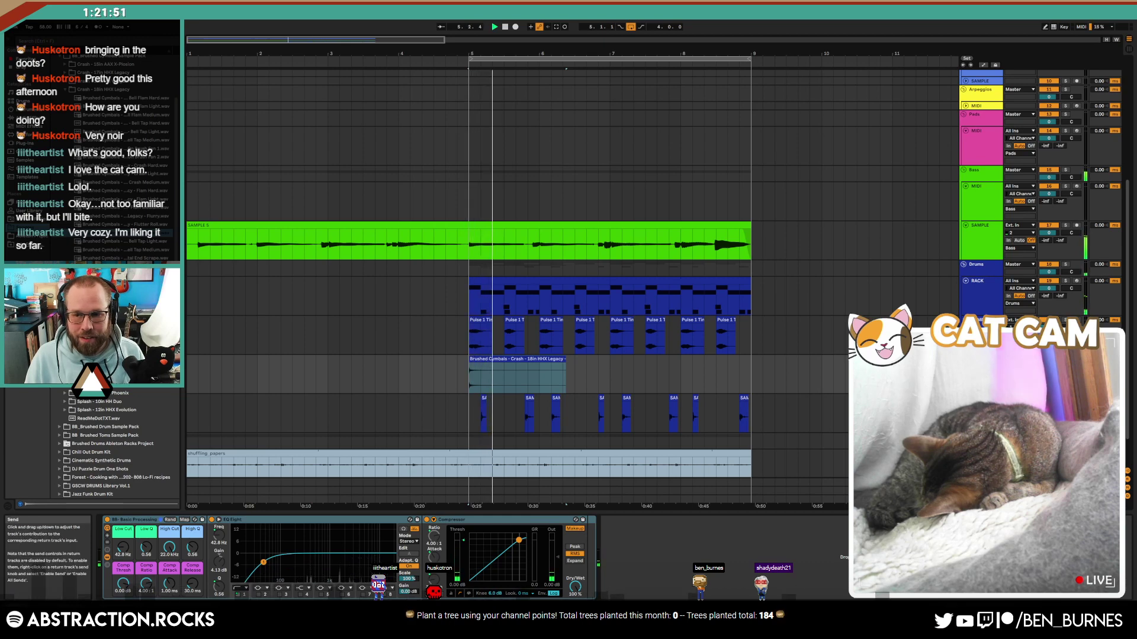
Step: Duplicate the brushed crash clip so that the copy starts at bar 7
{"action": "left_click_drag", "start_coordinate": [610, 369], "coordinate": [459, 371]}
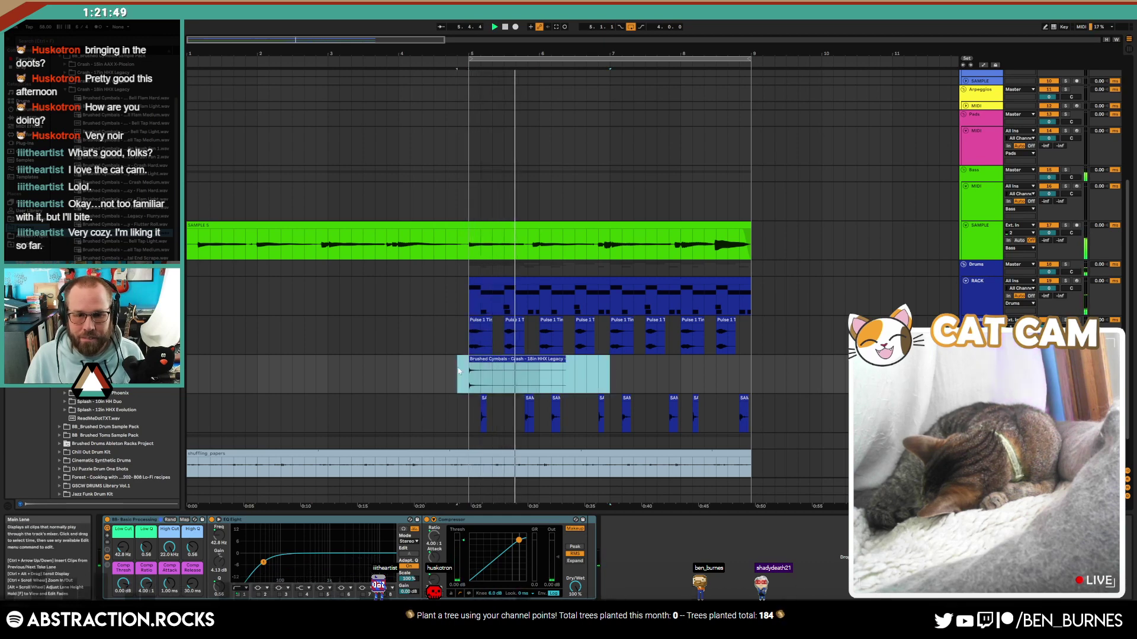
{"action": "key", "text": "ctrl+d"}
{"action": "left_click", "coordinate": [713, 368]}
{"action": "left_click", "coordinate": [678, 359]}
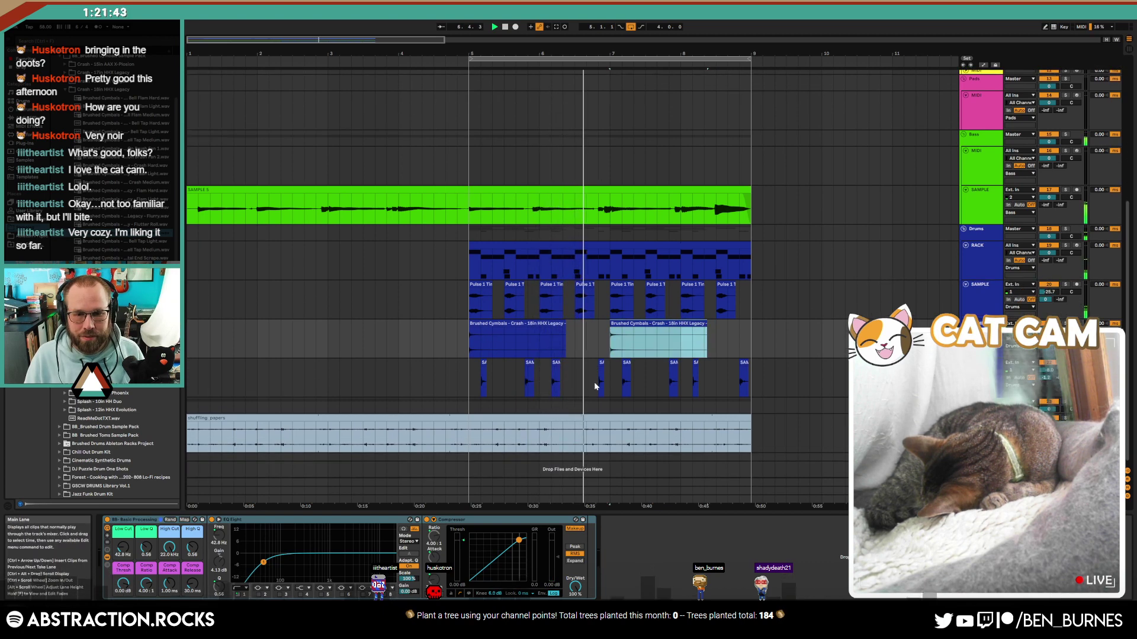
Step: Check the Raum reverb settings on the bass SAMPLE track and close its window
{"action": "left_click", "coordinate": [607, 257]}
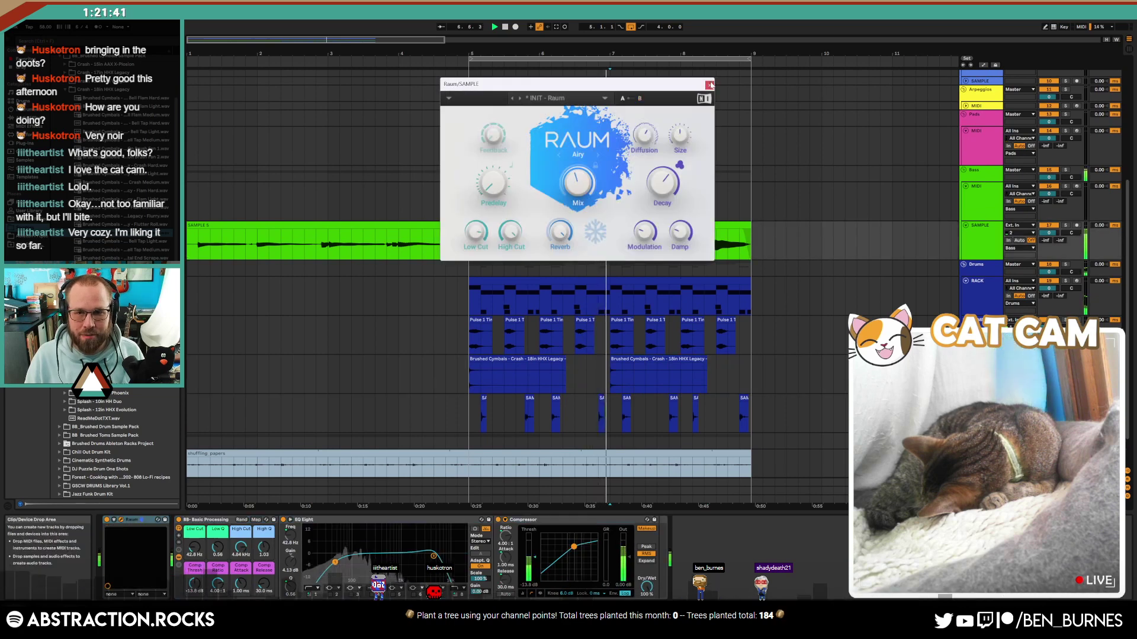
{"action": "left_click", "coordinate": [710, 86]}
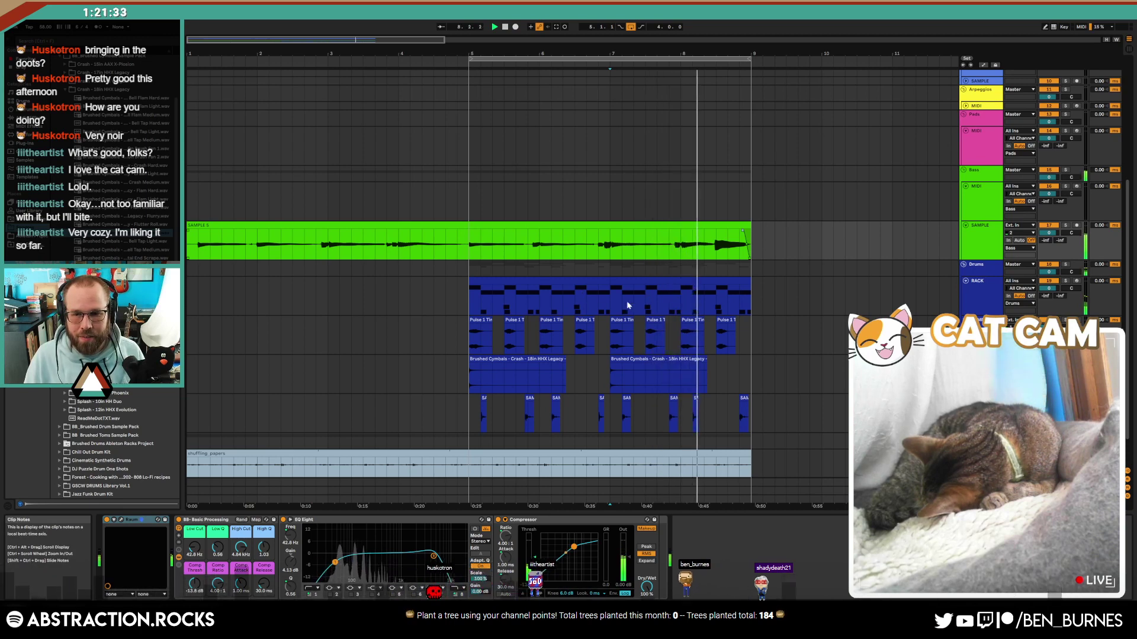
Step: Arm the fourth Leads MIDI track for recording and set its Operator LFO rate to 101.80
{"action": "scroll", "coordinate": [801, 330], "scroll_direction": "up", "scroll_amount": 5}
{"action": "scroll", "coordinate": [811, 330], "scroll_direction": "up", "scroll_amount": 1}
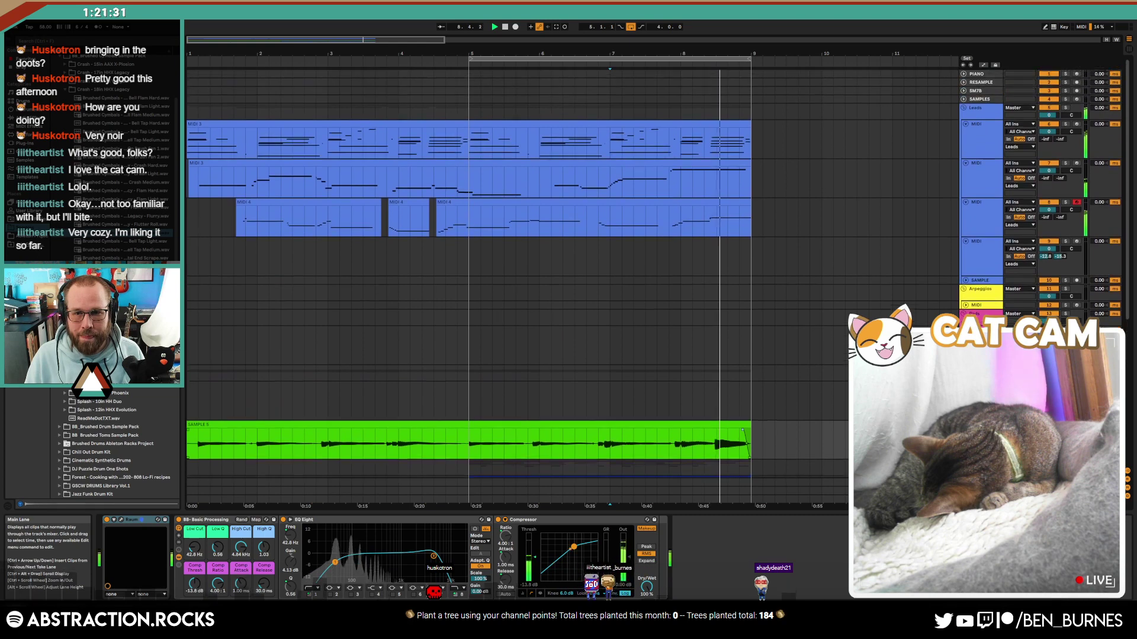
{"action": "left_click", "coordinate": [1073, 243]}
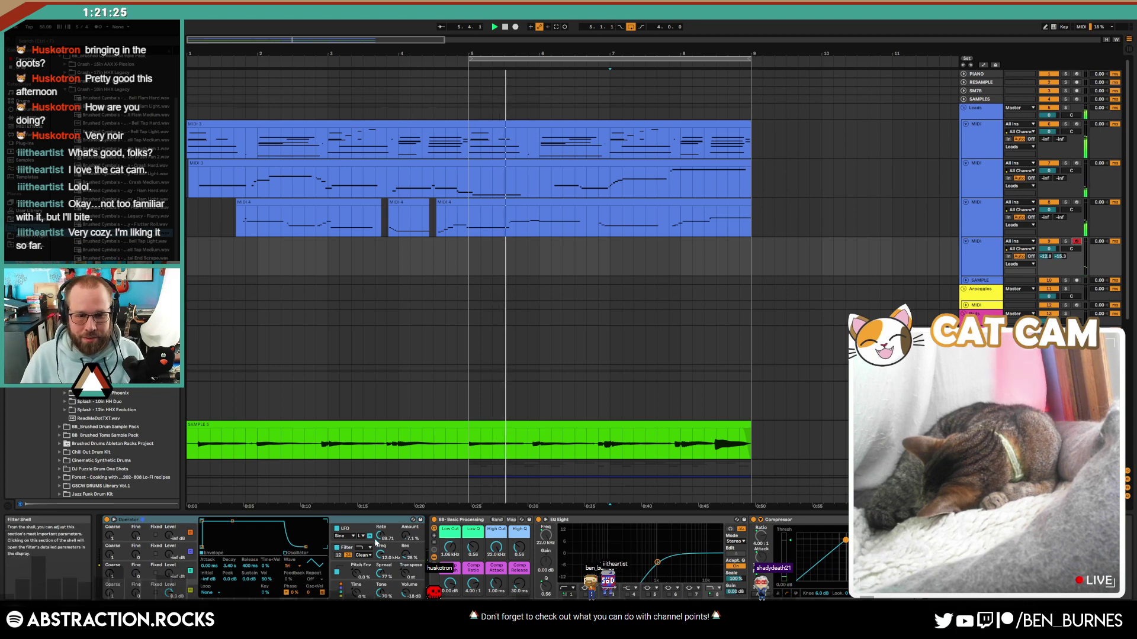
{"action": "left_click_drag", "start_coordinate": [380, 536], "coordinate": [380, 527]}
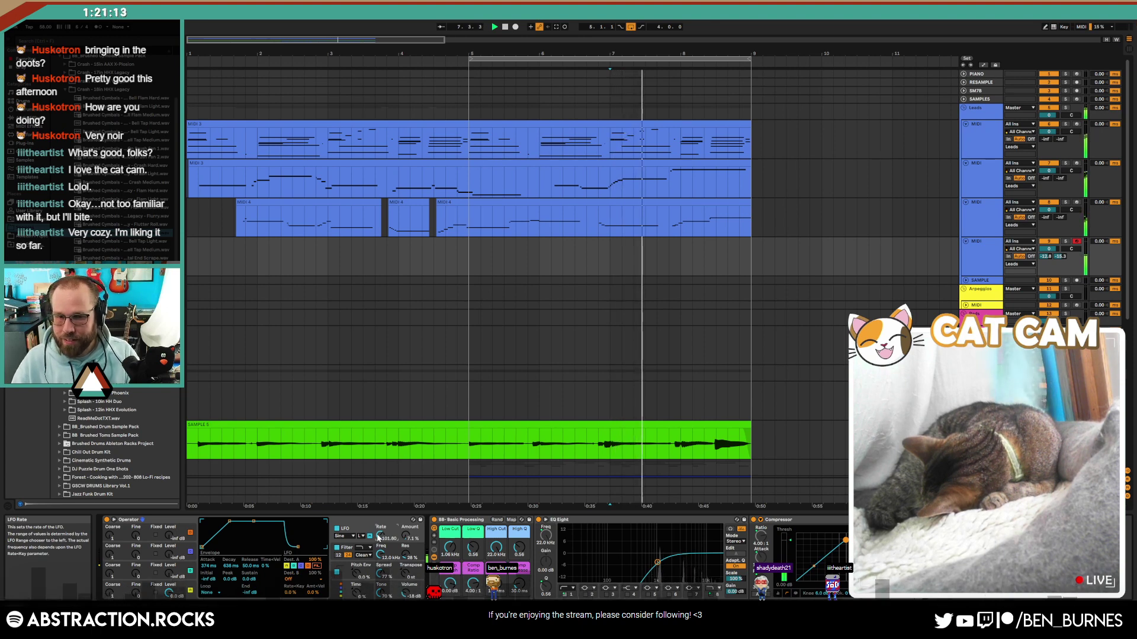
{"action": "left_click", "coordinate": [445, 250]}
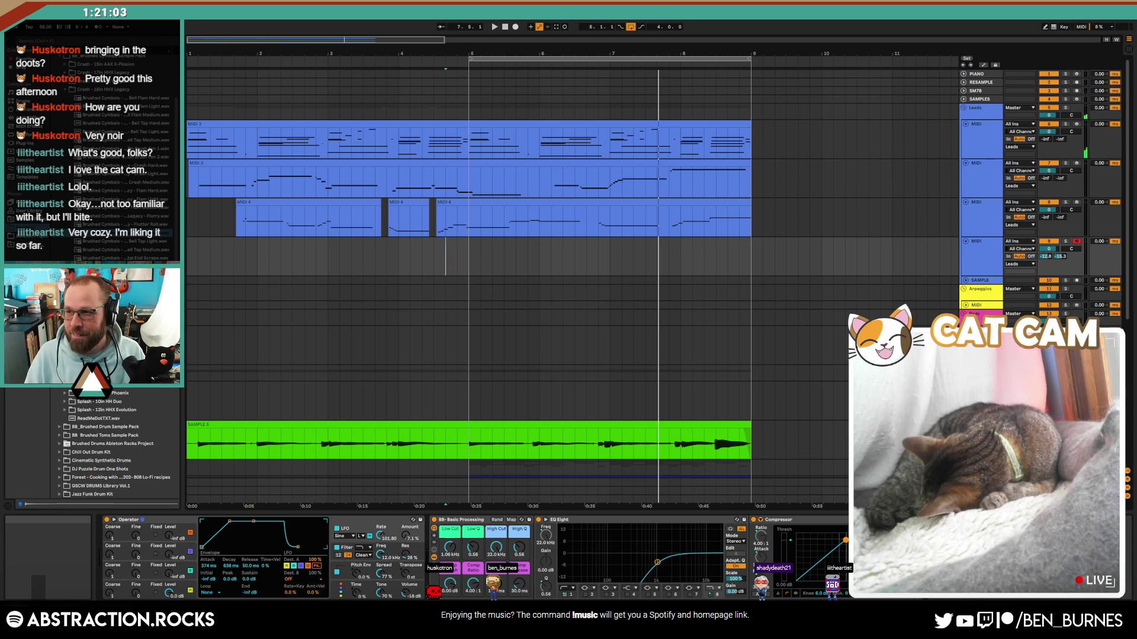
{"action": "left_click", "coordinate": [473, 266]}
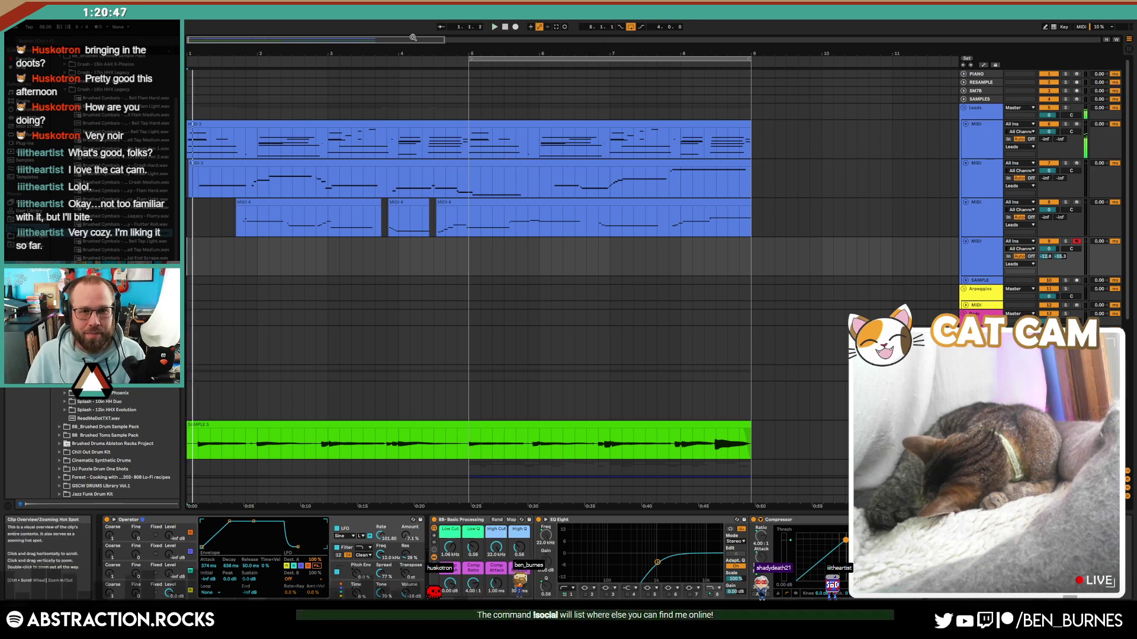
Step: Select bars 1 to 9 across all tracks and move the whole arrangement two bars later, to start at bar 3
{"action": "scroll", "coordinate": [313, 285], "scroll_direction": "down", "scroll_amount": 5}
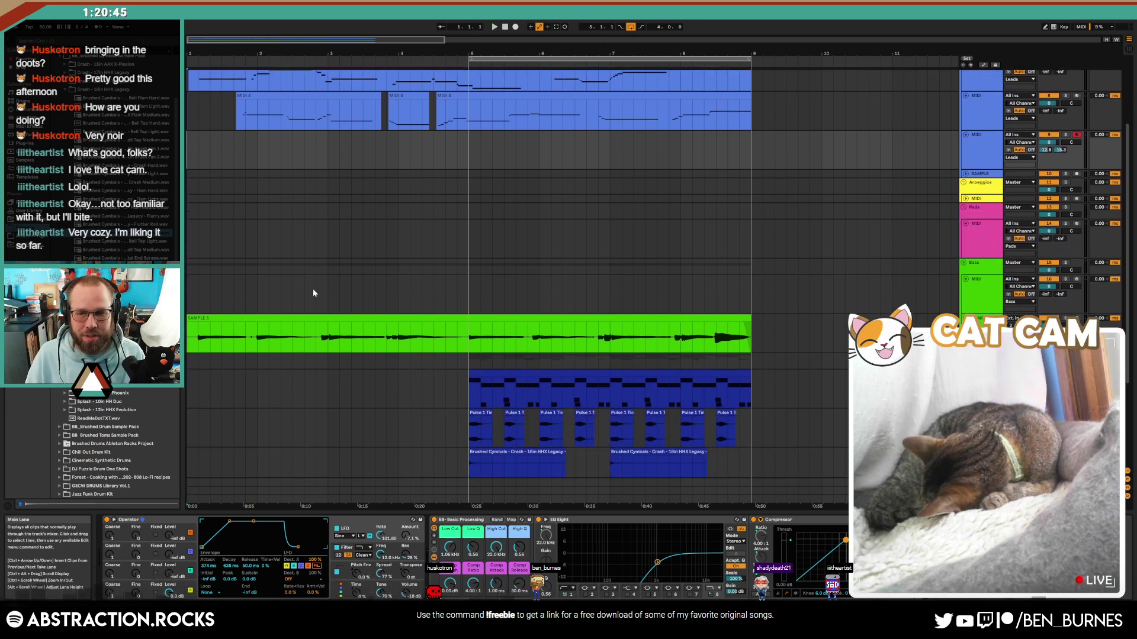
{"action": "key", "text": "shift+Tab"}
{"action": "scroll", "coordinate": [314, 289], "scroll_direction": "down", "scroll_amount": 3}
{"action": "scroll", "coordinate": [314, 289], "scroll_direction": "down", "scroll_amount": 5}
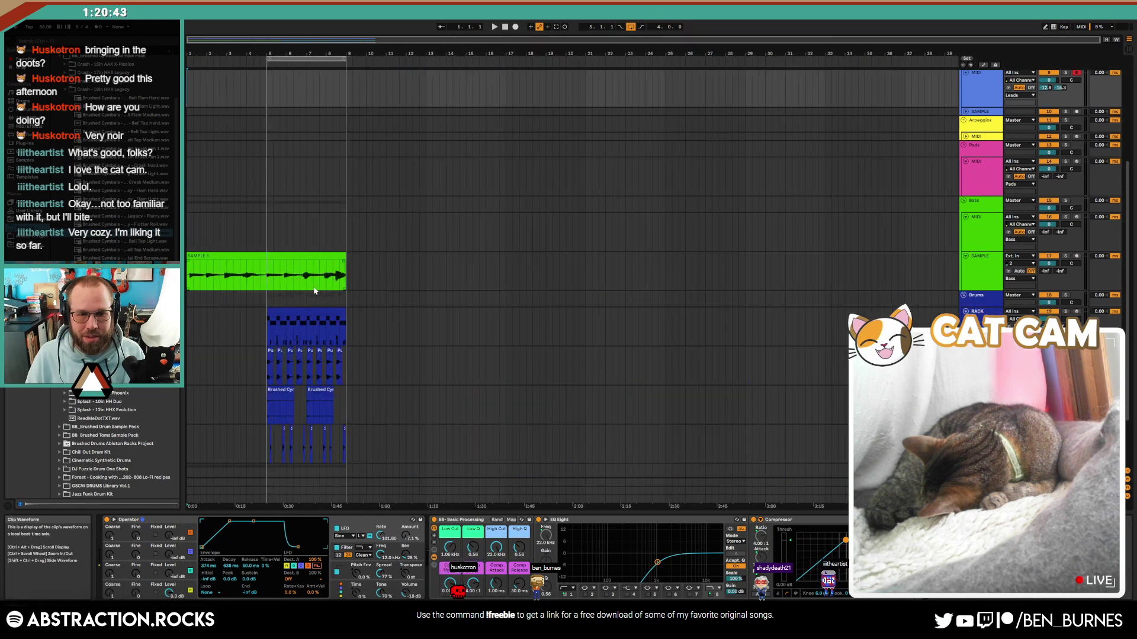
{"action": "scroll", "coordinate": [311, 309], "scroll_direction": "down", "scroll_amount": 3}
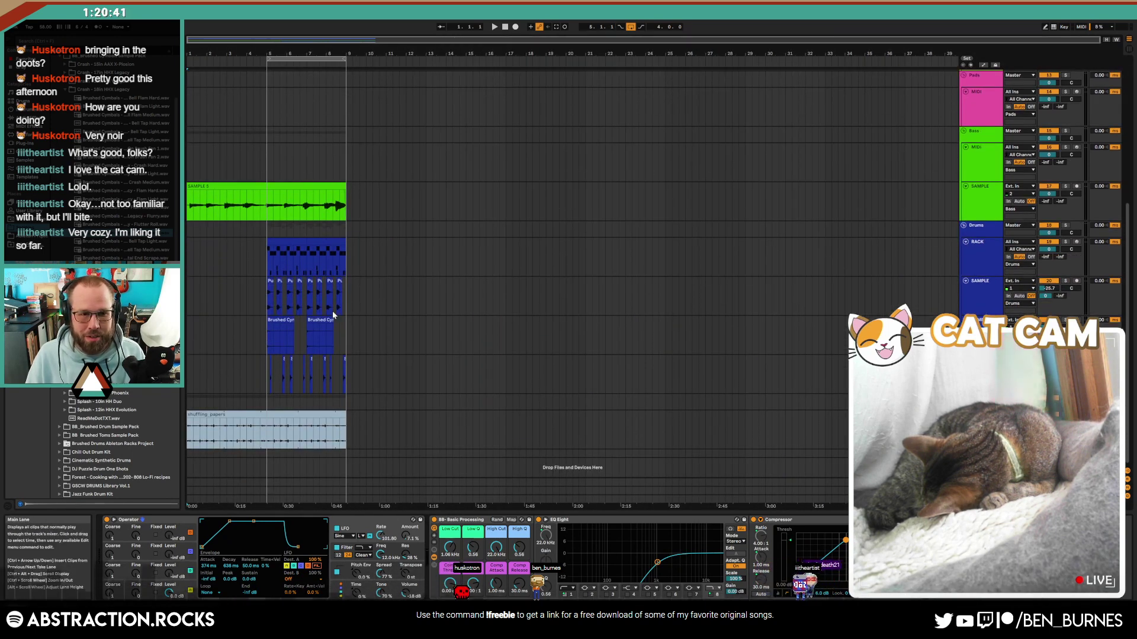
{"action": "scroll", "coordinate": [475, 379], "scroll_direction": "up", "scroll_amount": 10}
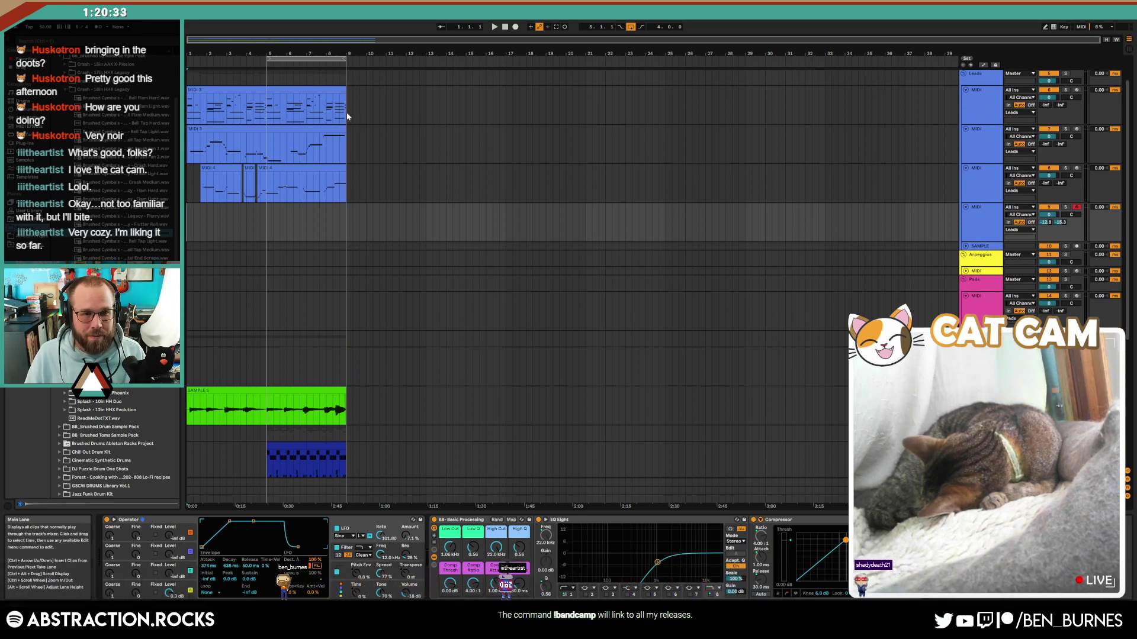
{"action": "left_click", "coordinate": [214, 163]}
{"action": "left_click", "coordinate": [214, 168], "text": "shift"}
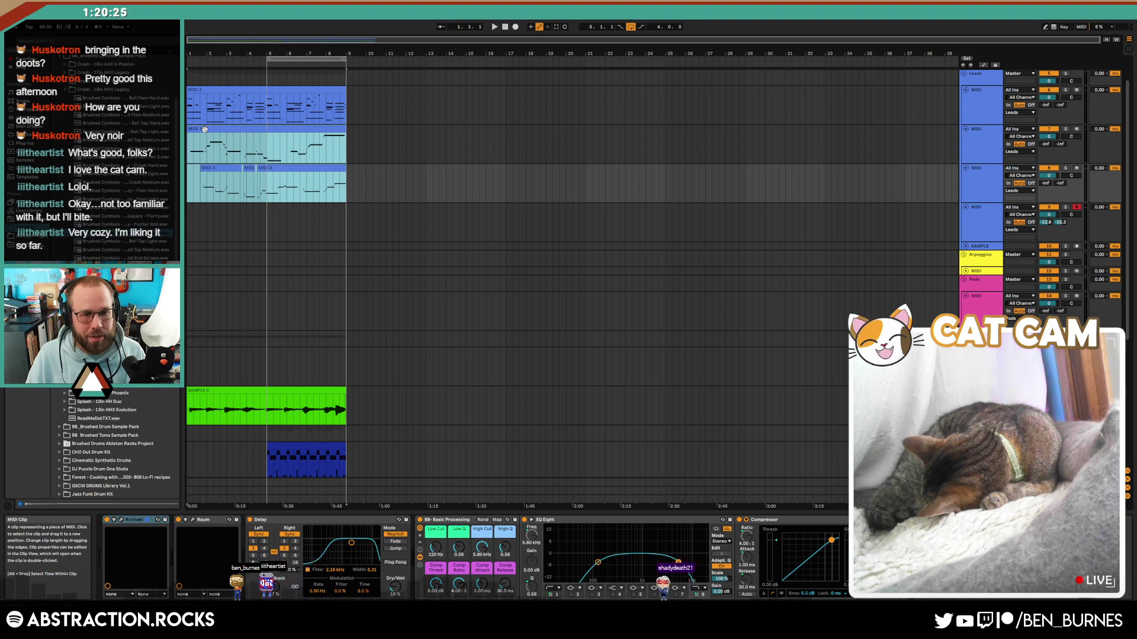
{"action": "mouse_move", "coordinate": [208, 130]}
{"action": "left_mouse_down"}
{"action": "mouse_move", "coordinate": [221, 133]}
{"action": "mouse_move", "coordinate": [202, 136]}
{"action": "left_mouse_up"}
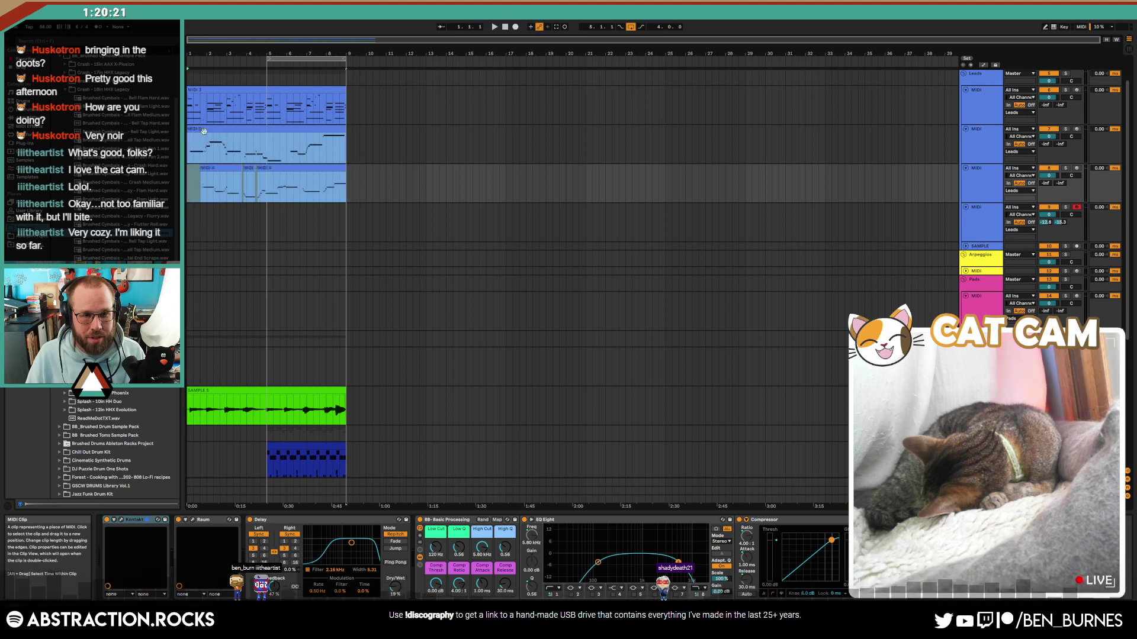
{"action": "left_click_drag", "start_coordinate": [347, 108], "coordinate": [346, 499]}
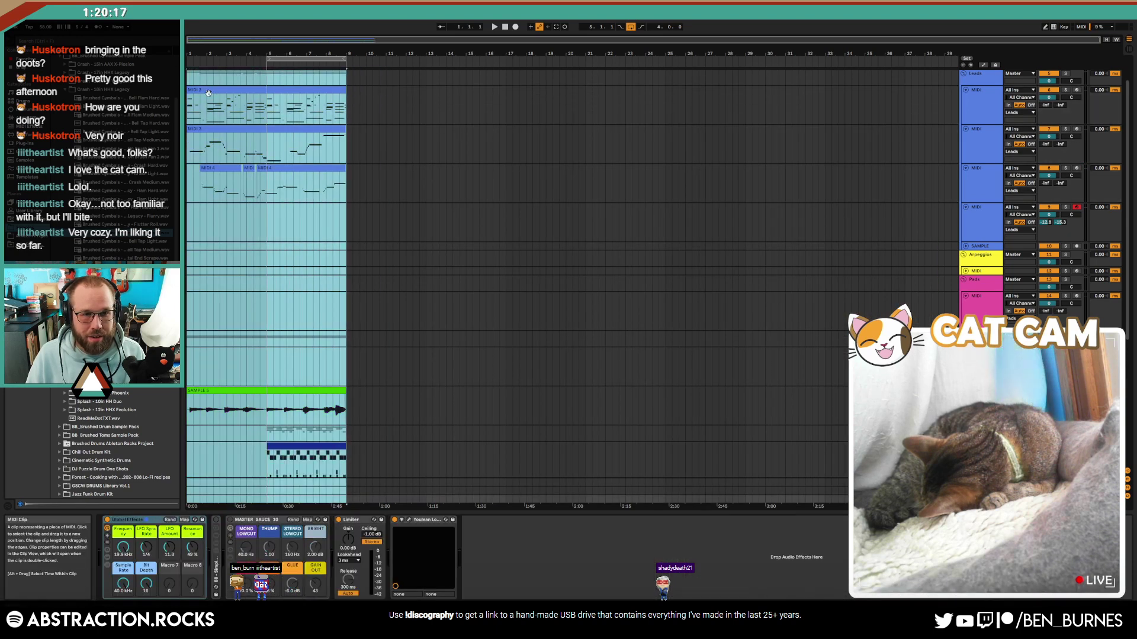
{"action": "left_click_drag", "start_coordinate": [209, 93], "coordinate": [247, 94]}
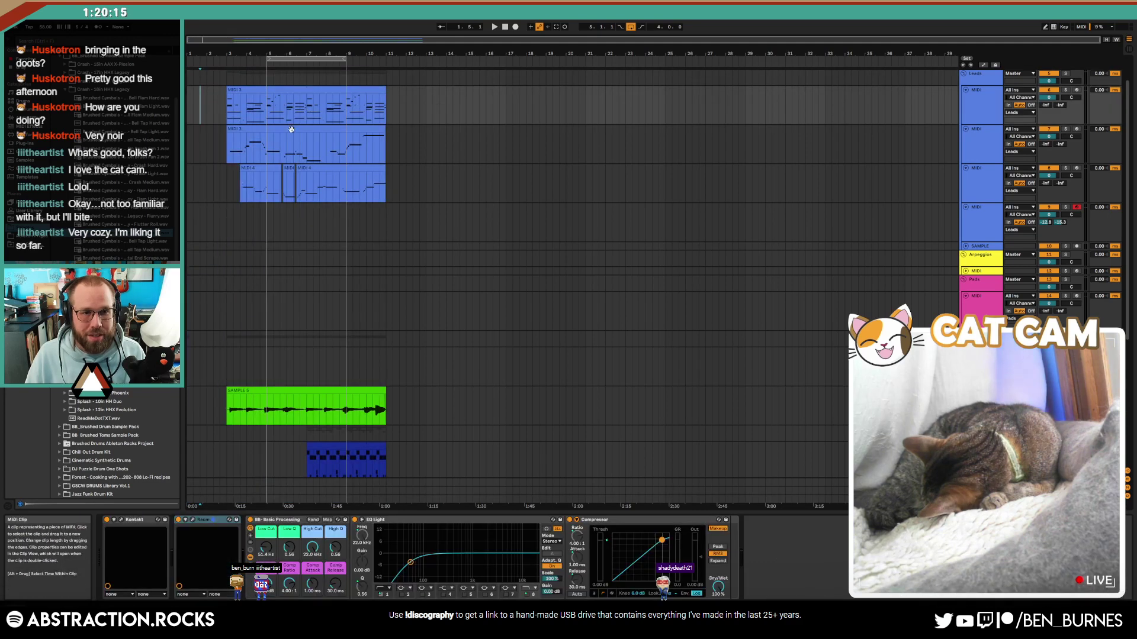
Step: Move the loop region to bars 7 to 11 and copy bars 5 and 6 of the first Leads chord clip to bar 1
{"action": "left_click_drag", "start_coordinate": [297, 67], "coordinate": [344, 66]}
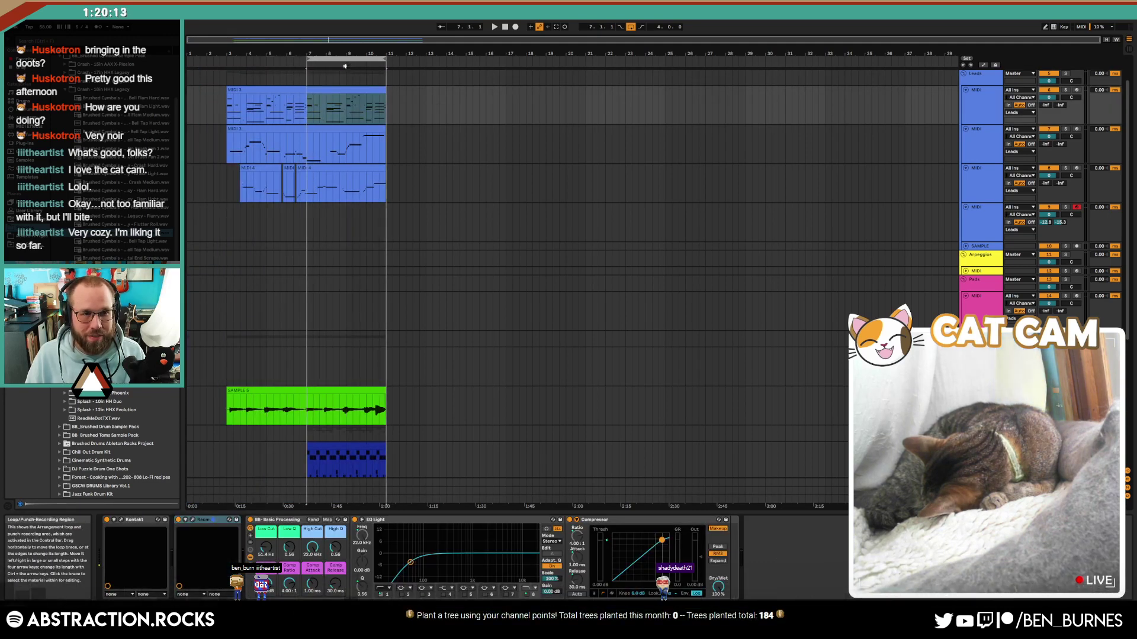
{"action": "left_click", "coordinate": [266, 108]}
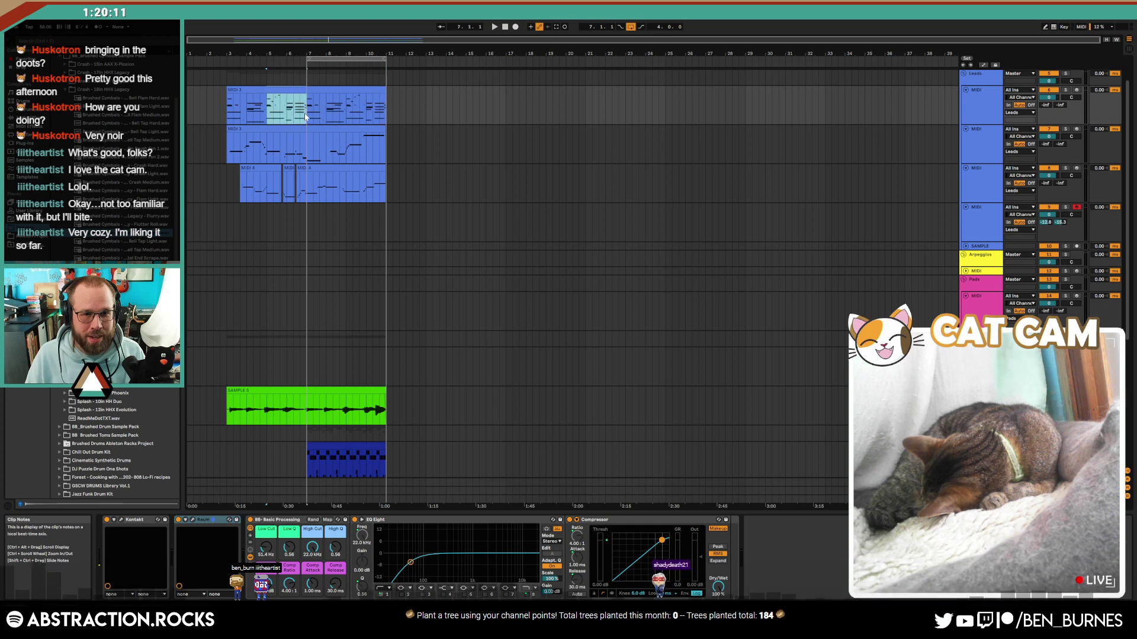
{"action": "left_click", "coordinate": [189, 104]}
{"action": "key", "text": "ctrl+v"}
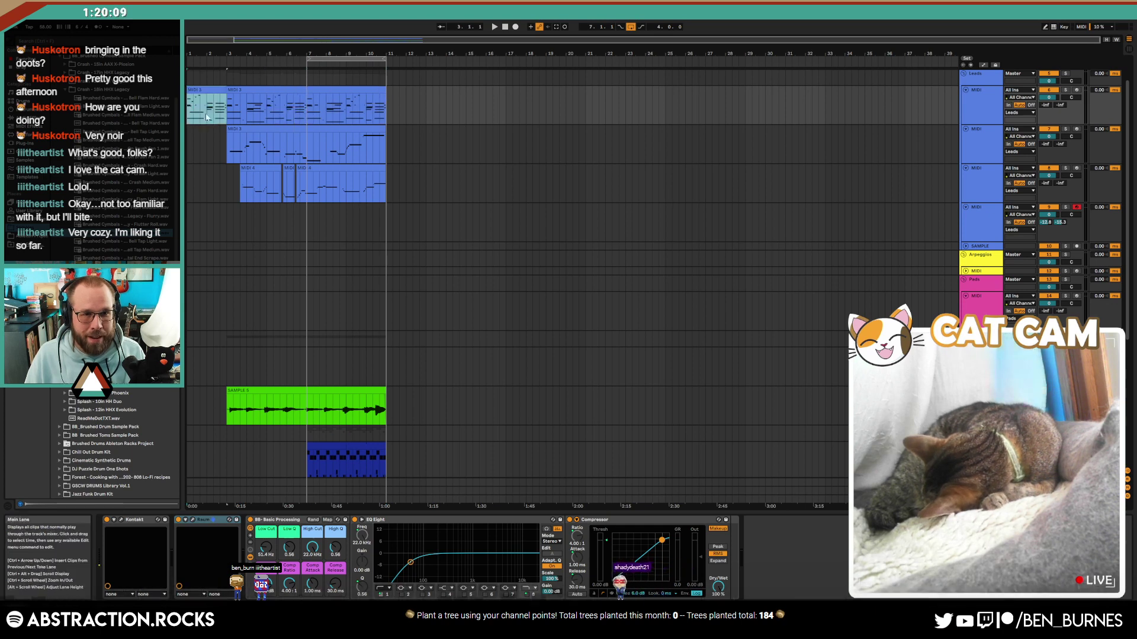
Step: Try shortening the intro chord clip on the first Leads track to start at bar 2, and play it from there
{"action": "left_click_drag", "start_coordinate": [188, 90], "coordinate": [206, 91]}
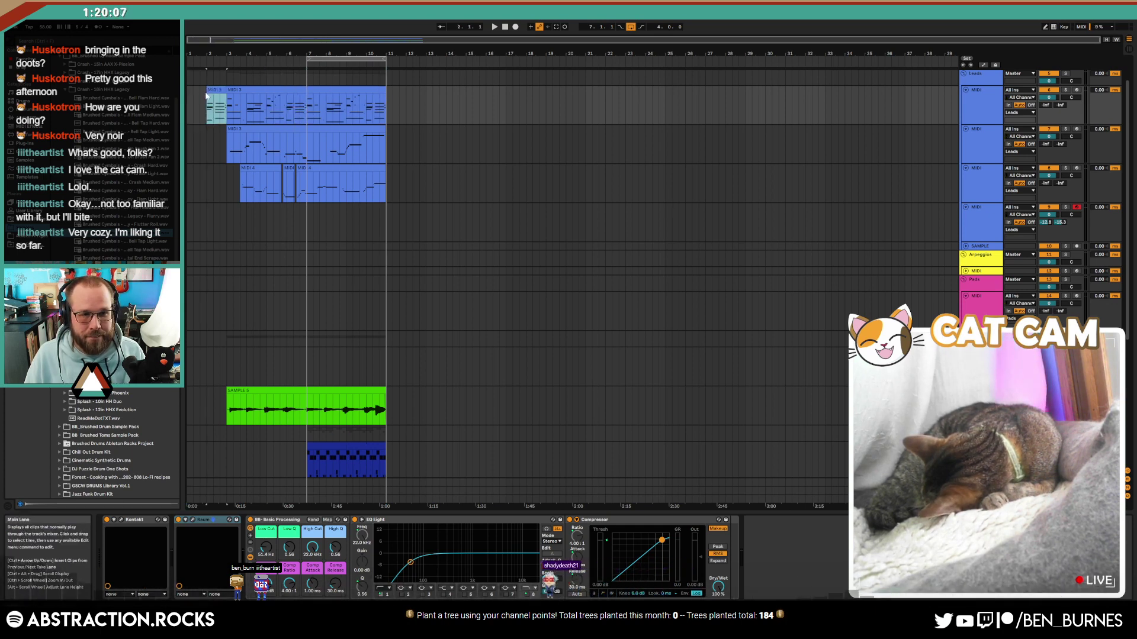
{"action": "key", "text": "space"}
{"action": "scroll", "coordinate": [215, 279], "scroll_direction": "down", "scroll_amount": 3}
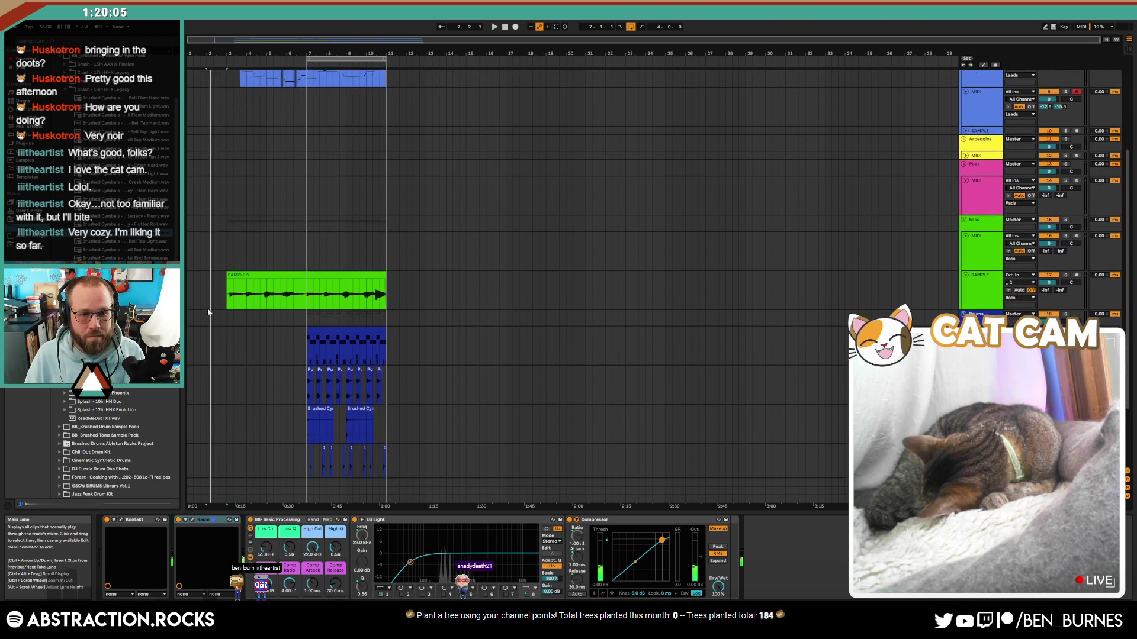
{"action": "scroll", "coordinate": [208, 313], "scroll_direction": "down", "scroll_amount": 3}
Step: Play the arrangement from bar 1 and extend the intro chord clip on the first Leads track back to bar 1
{"action": "left_click", "coordinate": [228, 422]}
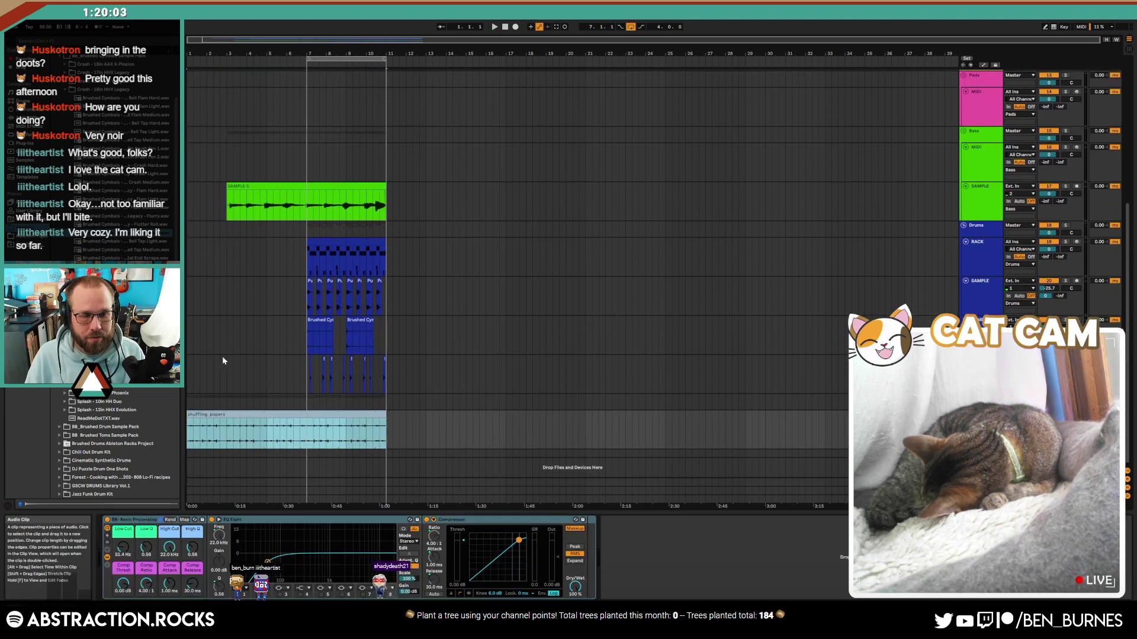
{"action": "key", "text": "space"}
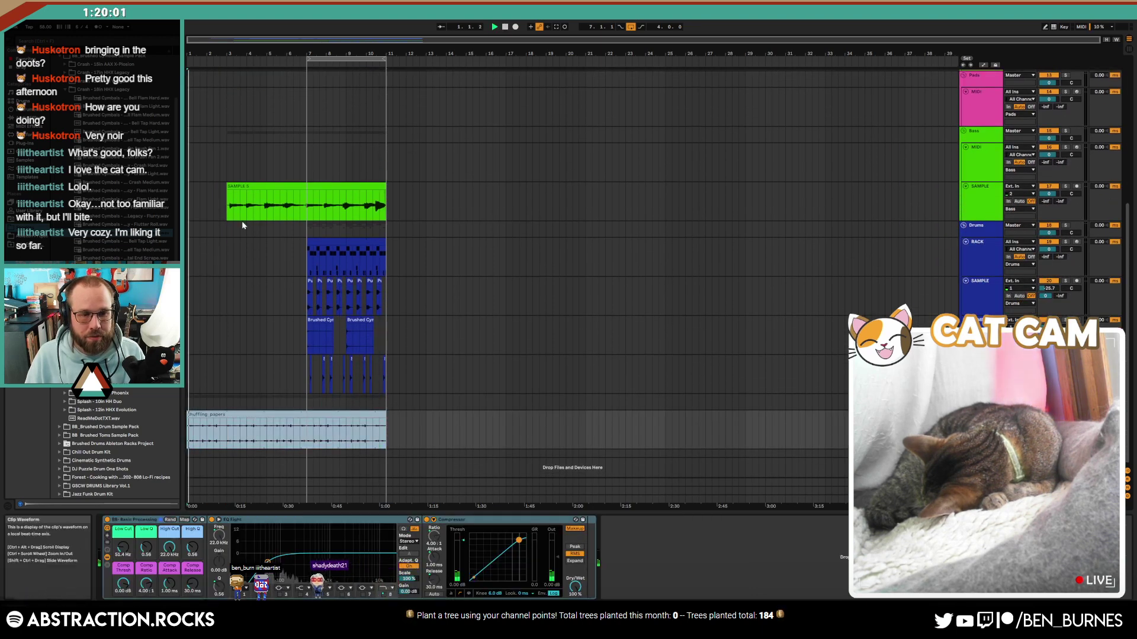
{"action": "scroll", "coordinate": [238, 223], "scroll_direction": "up", "scroll_amount": 8}
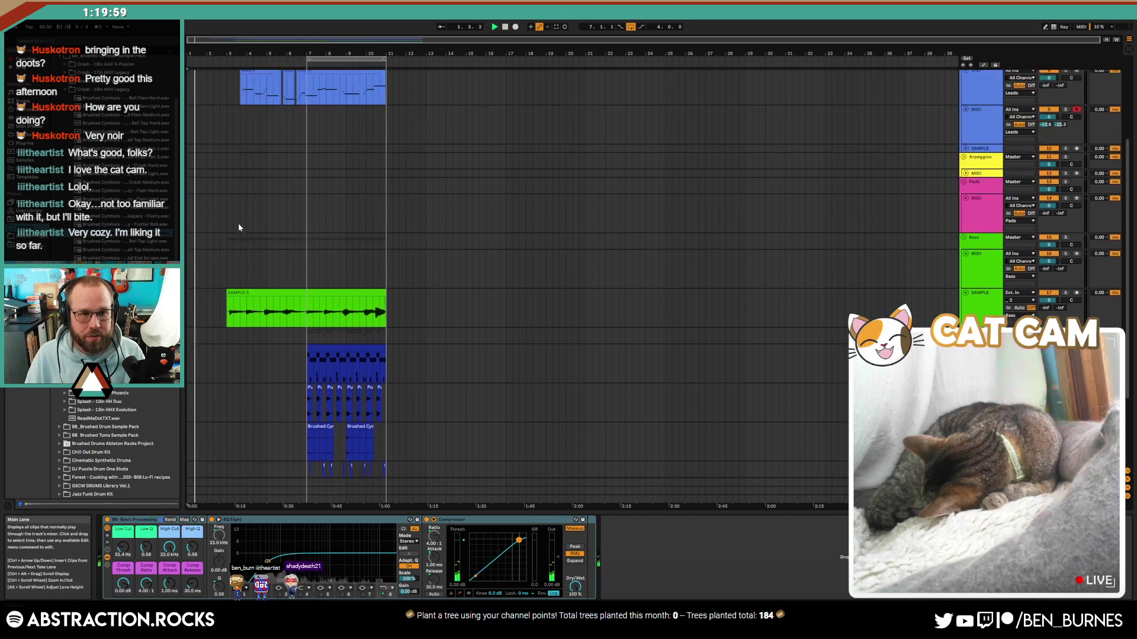
{"action": "left_click_drag", "start_coordinate": [207, 124], "coordinate": [185, 125]}
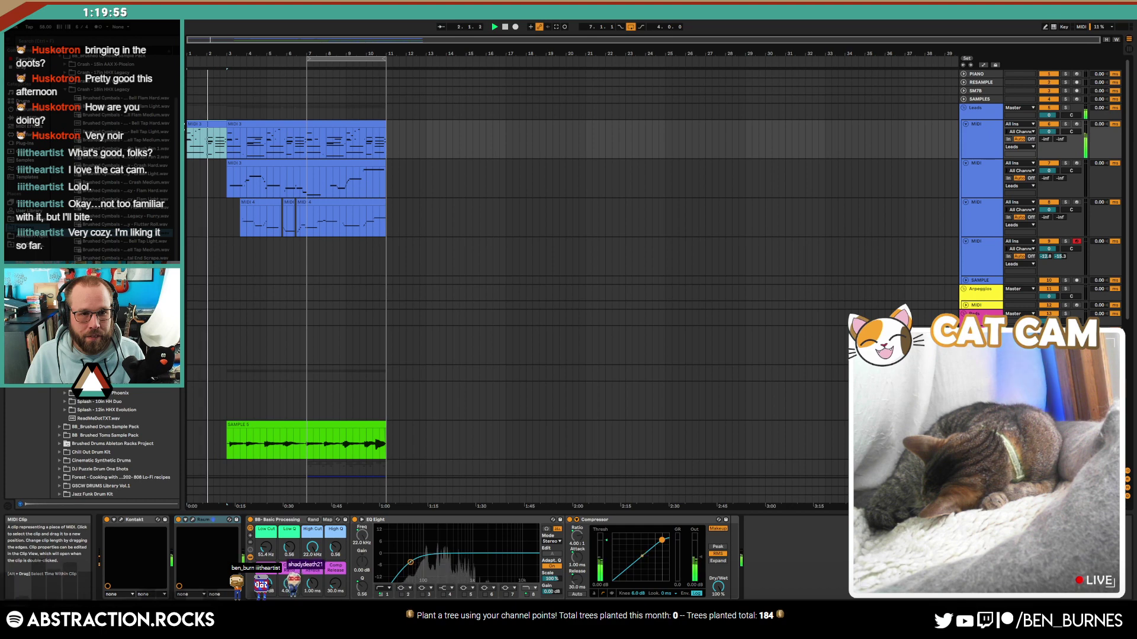
{"action": "left_click", "coordinate": [504, 27]}
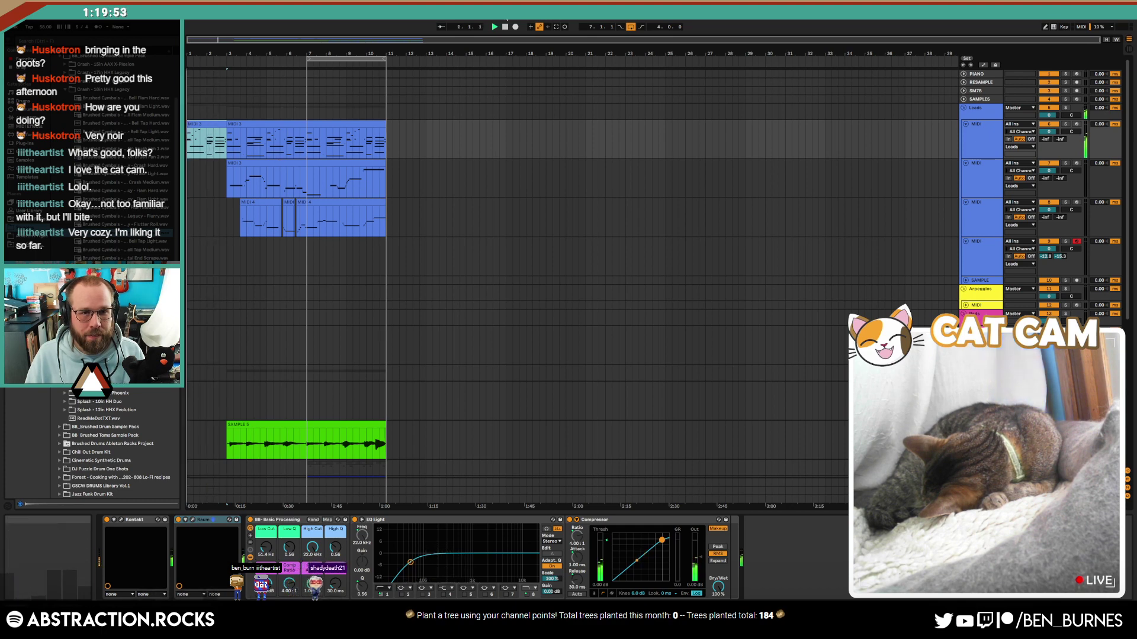
Step: Nudge the opening chord notes and the long G2 note slightly later in the intro chord clip on the first Leads track
{"action": "double_click", "coordinate": [200, 135]}
{"action": "left_click", "coordinate": [272, 517]}
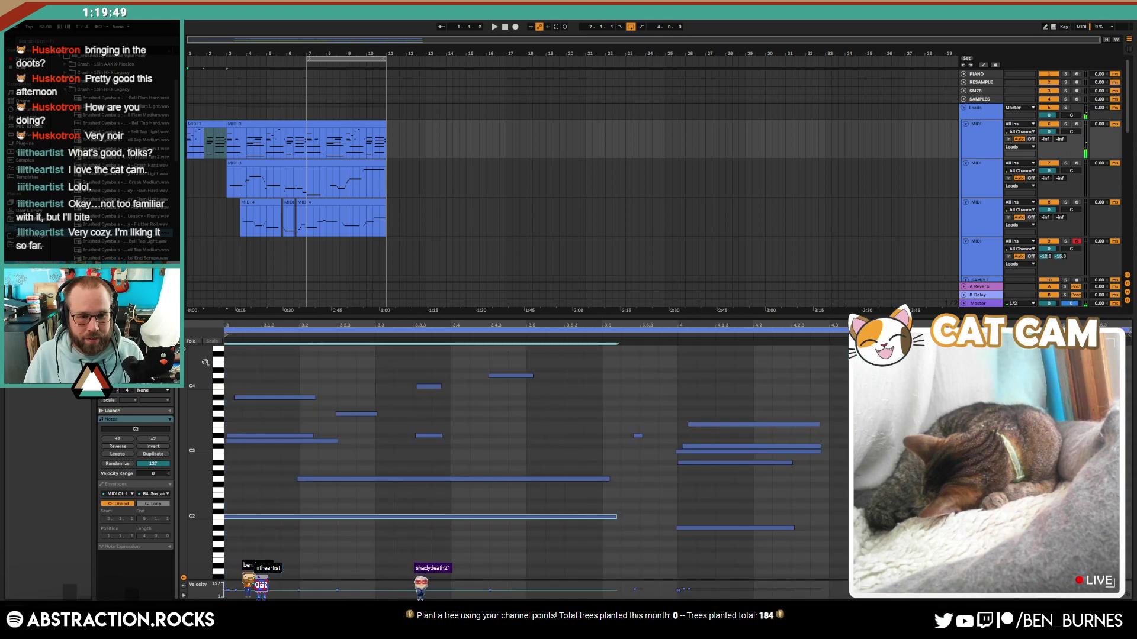
{"action": "left_click_drag", "start_coordinate": [205, 362], "coordinate": [192, 358]}
{"action": "left_click_drag", "start_coordinate": [271, 325], "coordinate": [375, 329]}
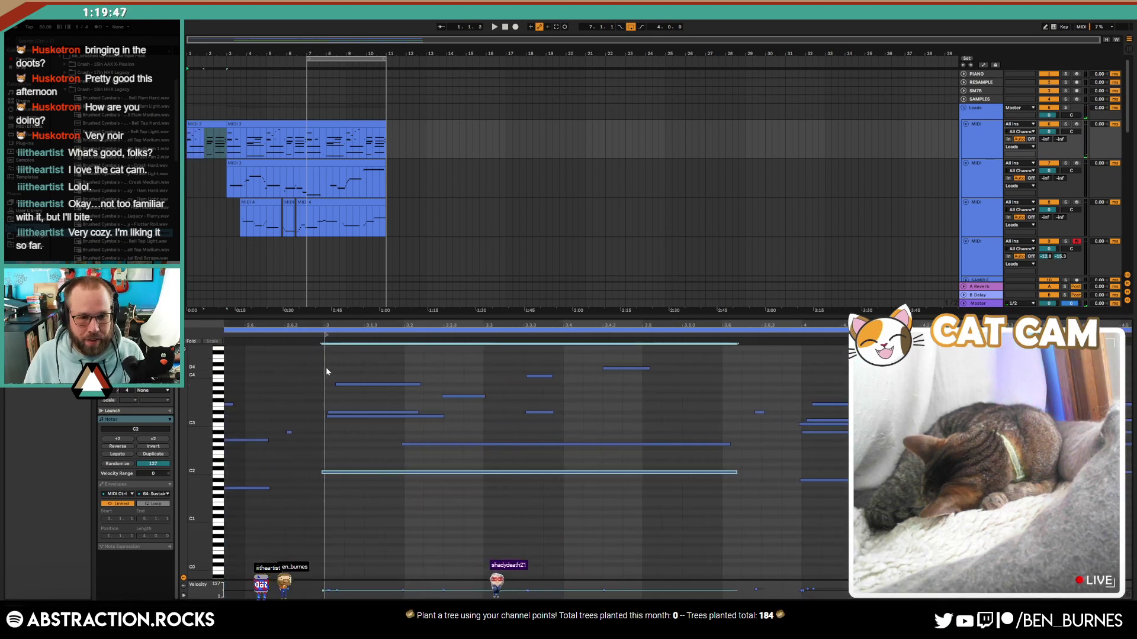
{"action": "left_click_drag", "start_coordinate": [326, 372], "coordinate": [382, 514]}
{"action": "key", "text": "space"}
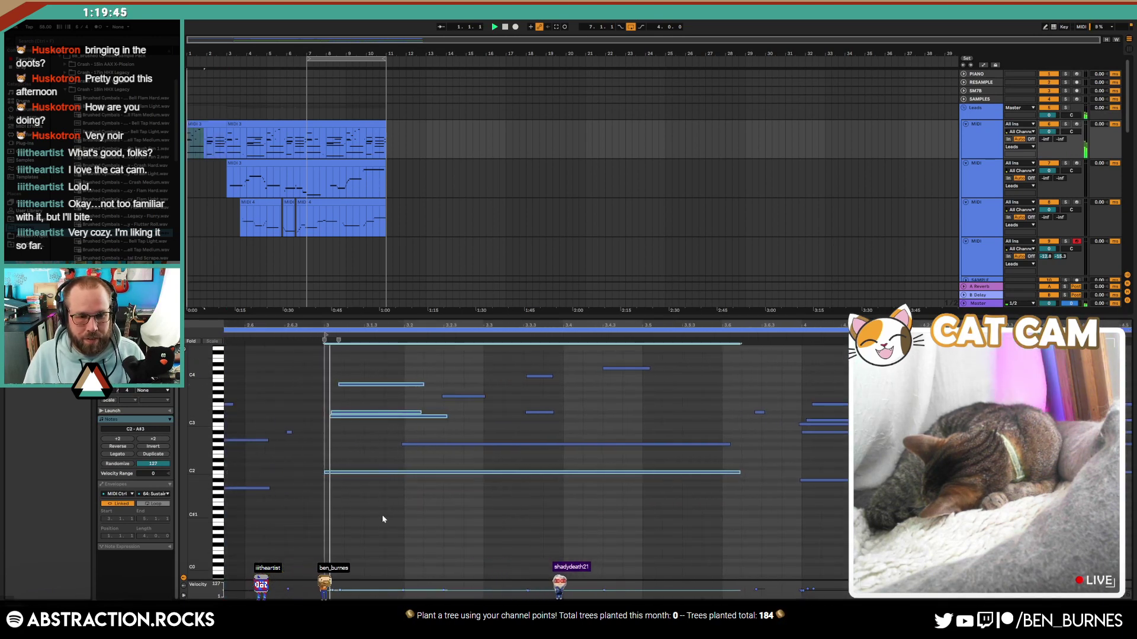
{"action": "left_click", "coordinate": [478, 443]}
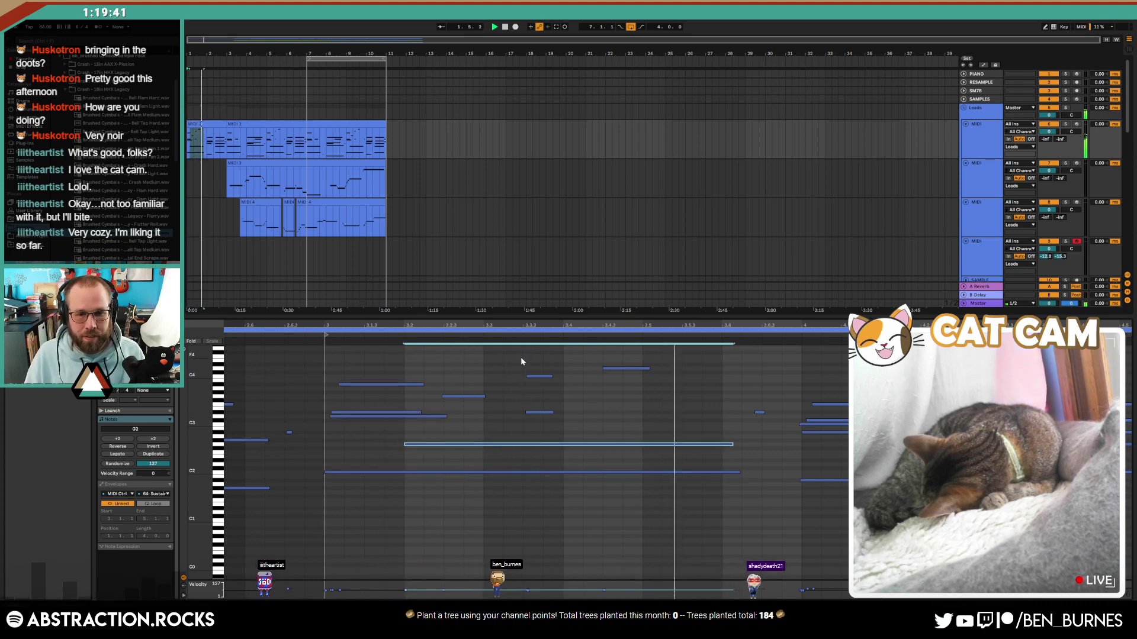
{"action": "left_click_drag", "start_coordinate": [521, 361], "coordinate": [621, 424]}
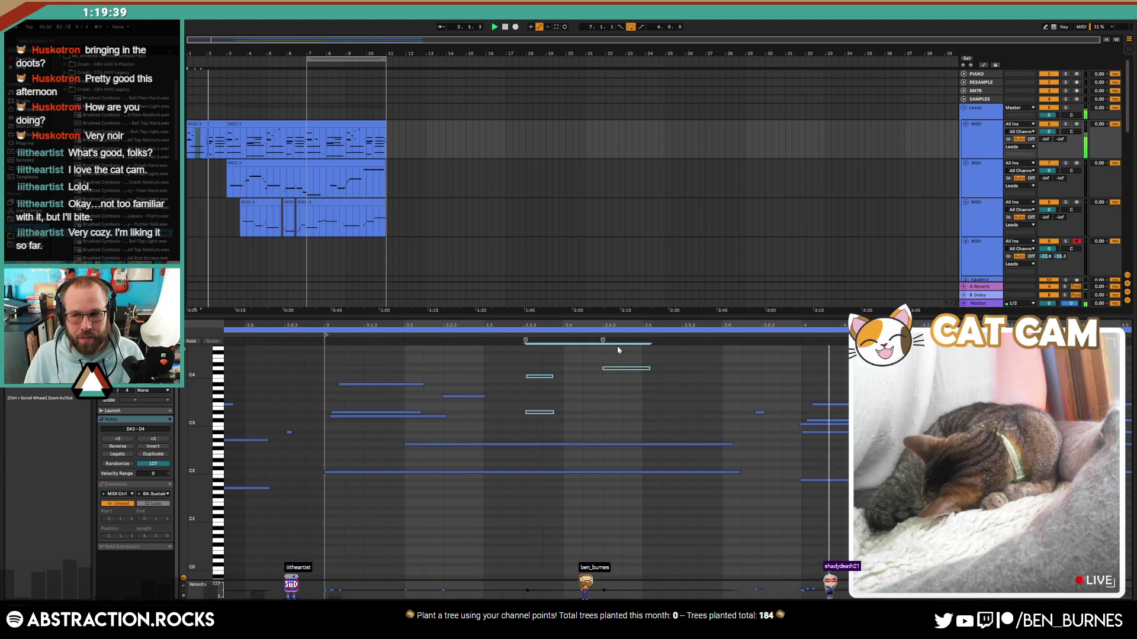
{"action": "key", "text": "shift+Tab"}
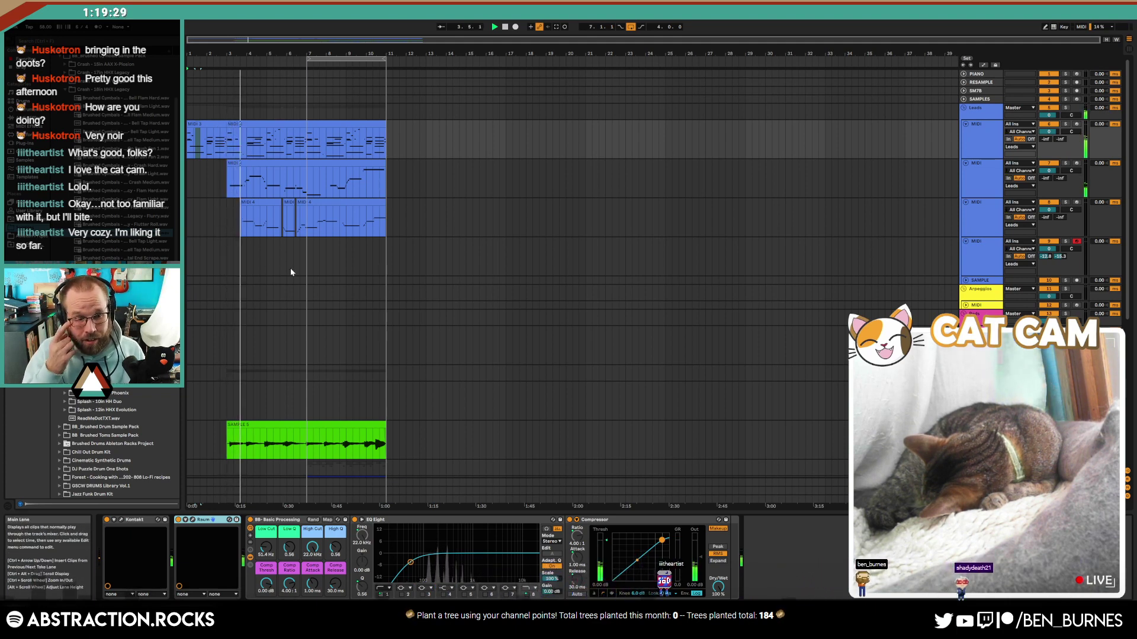
Step: Copy the first two bars of the drum RACK clip to bar 3 and loop the copy up to bar 7
{"action": "scroll", "coordinate": [266, 325], "scroll_direction": "down", "scroll_amount": 3}
{"action": "left_click", "coordinate": [309, 424]}
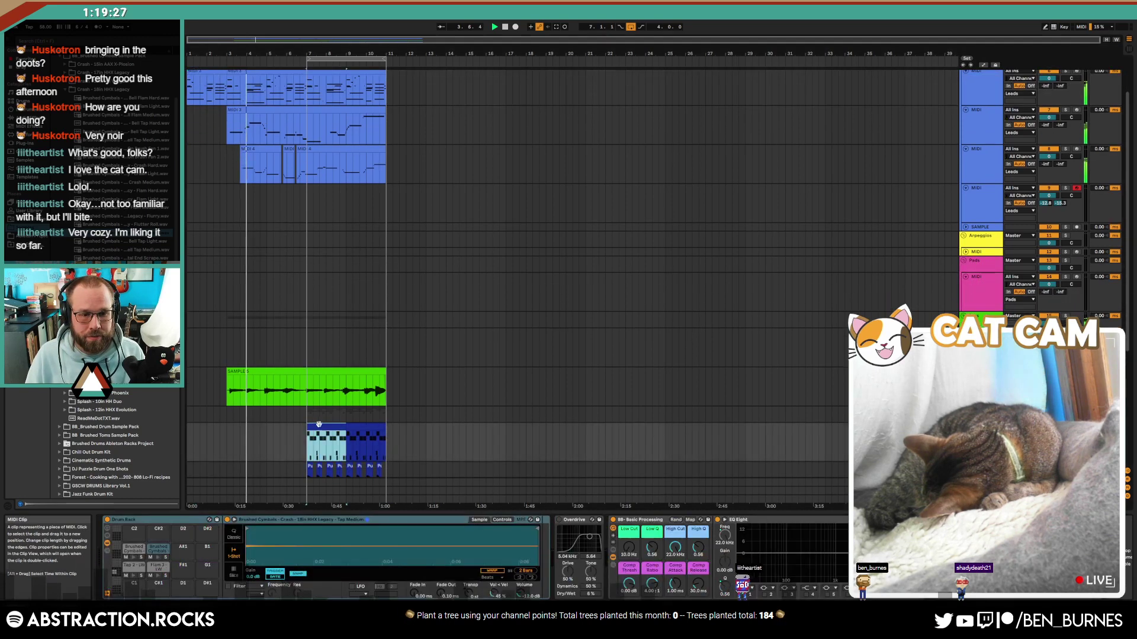
{"action": "left_click", "coordinate": [227, 429]}
{"action": "key", "text": "ctrl+v"}
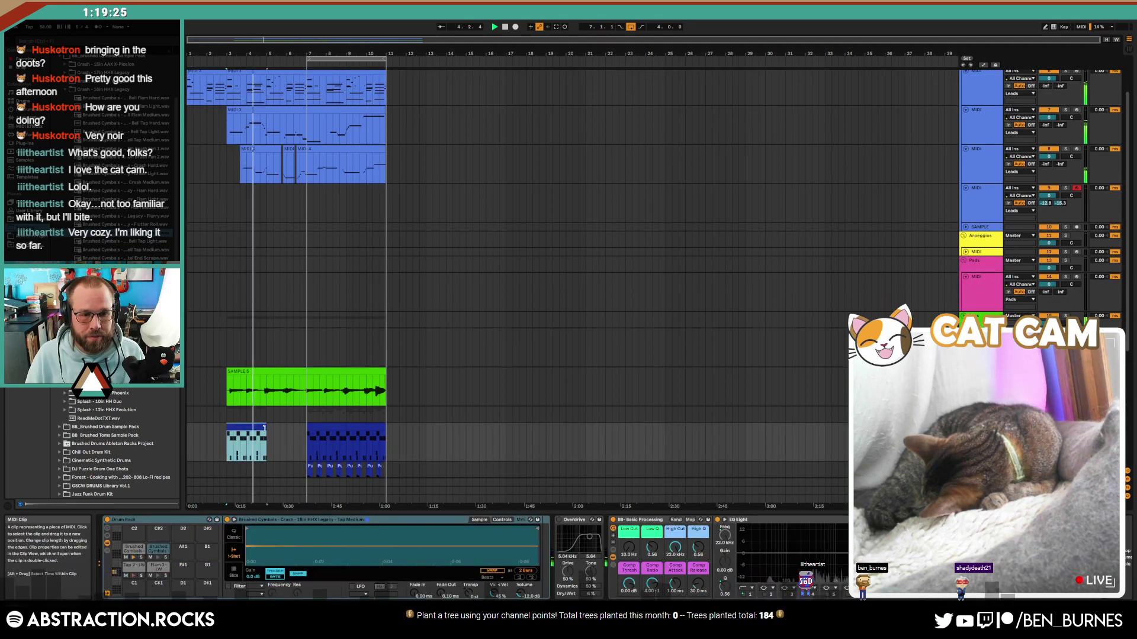
{"action": "double_click", "coordinate": [303, 436]}
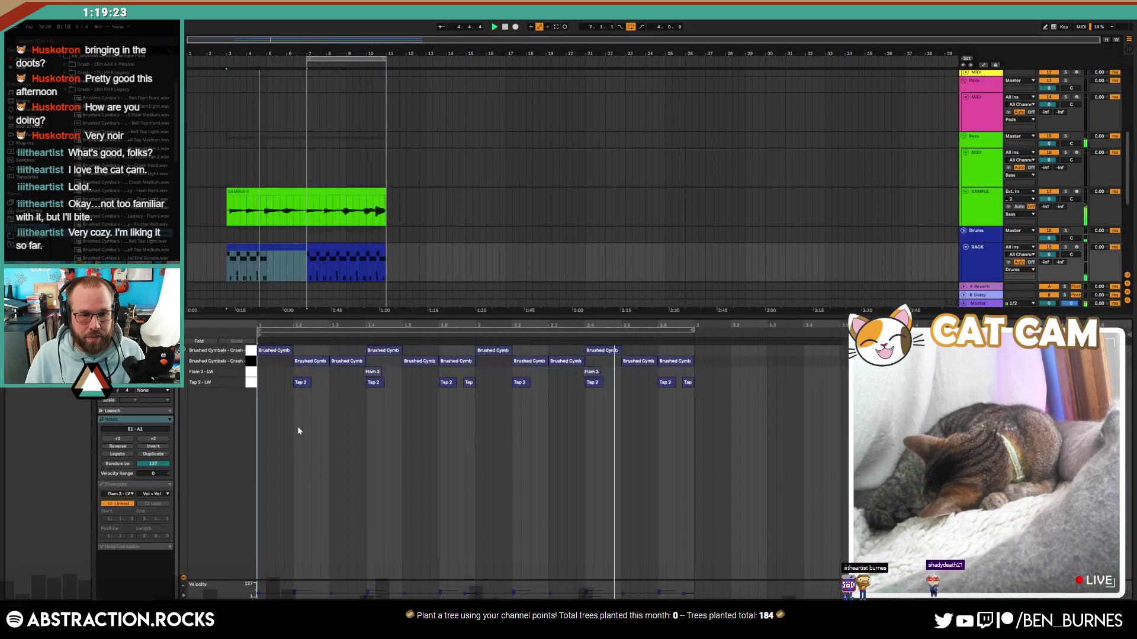
{"action": "left_click", "coordinate": [135, 360]}
Step: Select all notes in the two brushed cymbal rows of the looped drum clip and close the clip editor
{"action": "left_click", "coordinate": [251, 350]}
{"action": "left_click", "coordinate": [251, 361], "text": "shift"}
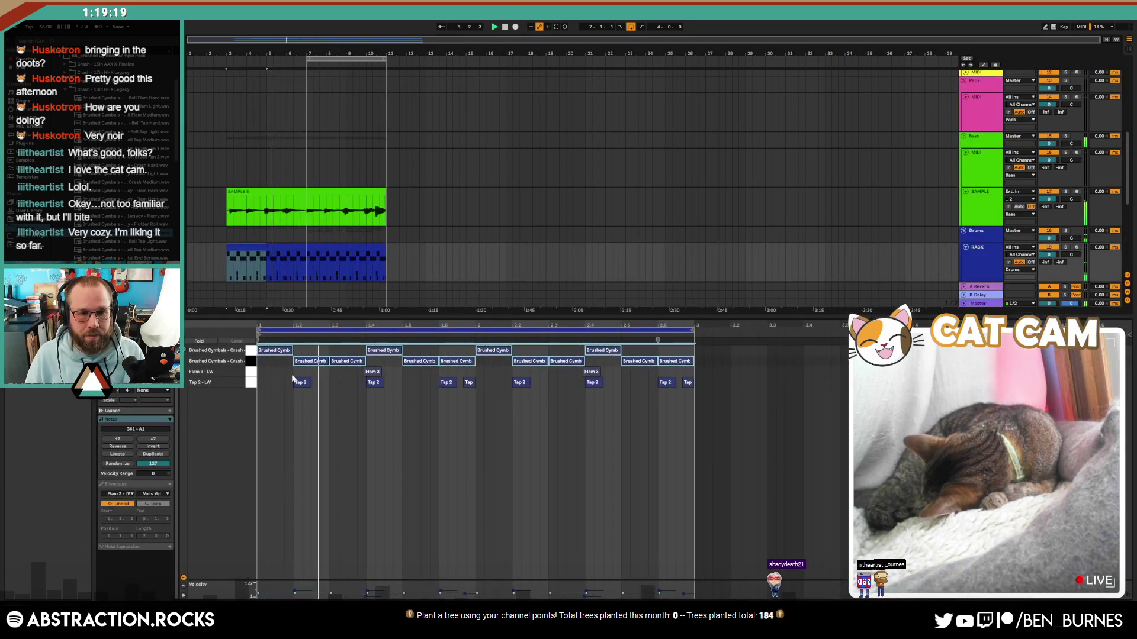
{"action": "key", "text": "shift+Tab"}
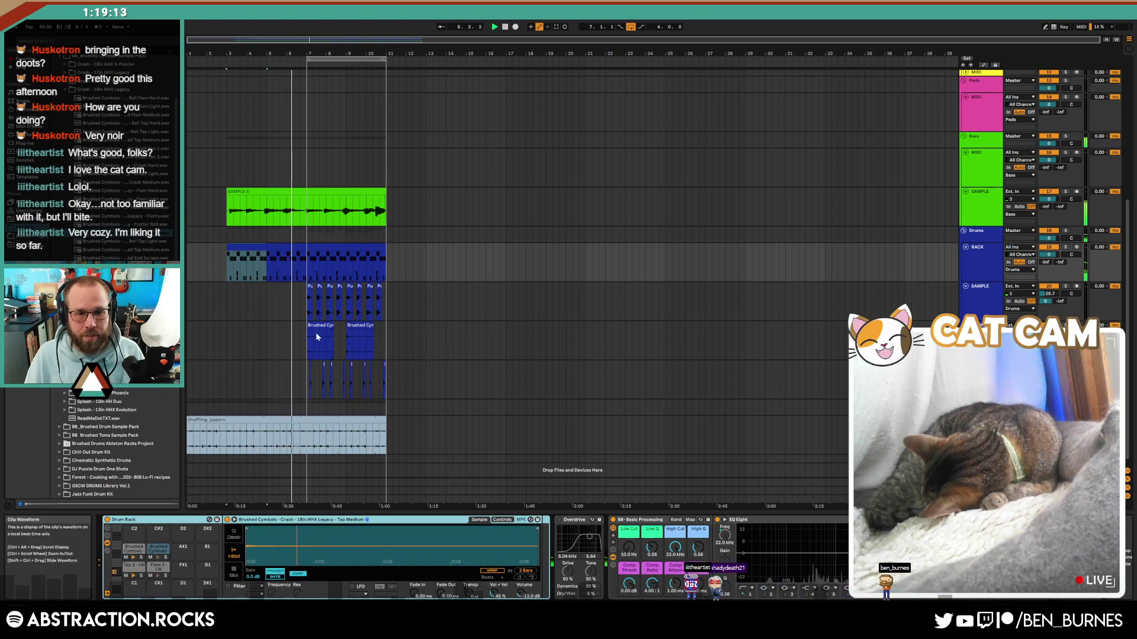
Step: Raise the Low Cut on the drum track holding the long brushed cymbal samples to 379 Hz
{"action": "scroll", "coordinate": [315, 332], "scroll_direction": "up", "scroll_amount": 3}
{"action": "scroll", "coordinate": [332, 344], "scroll_direction": "up", "scroll_amount": 8}
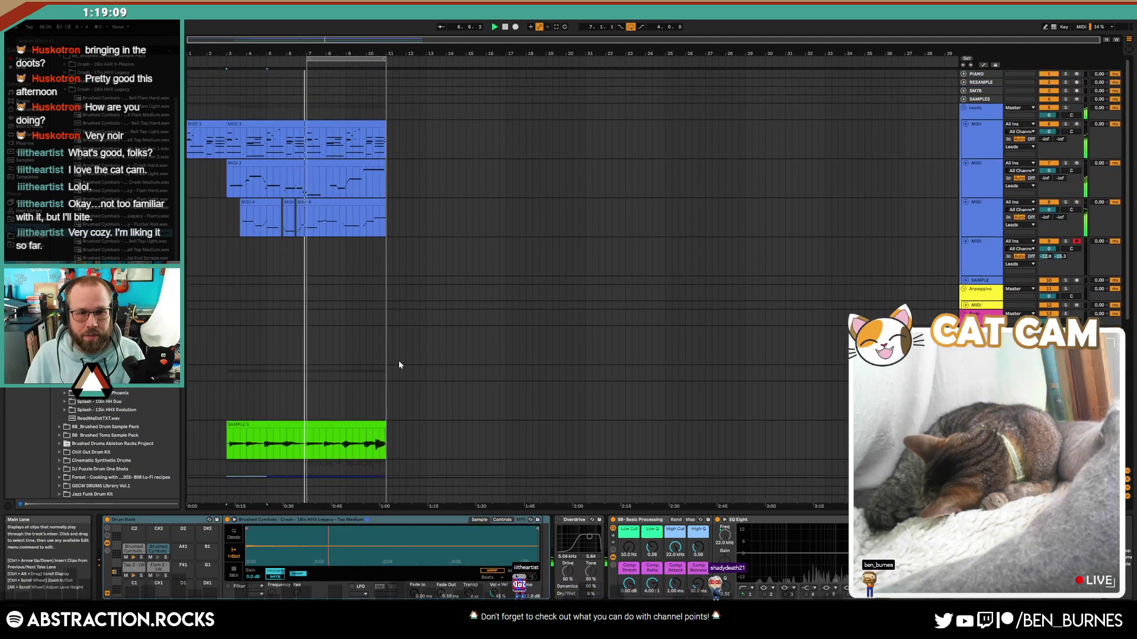
{"action": "scroll", "coordinate": [441, 396], "scroll_direction": "down", "scroll_amount": 8}
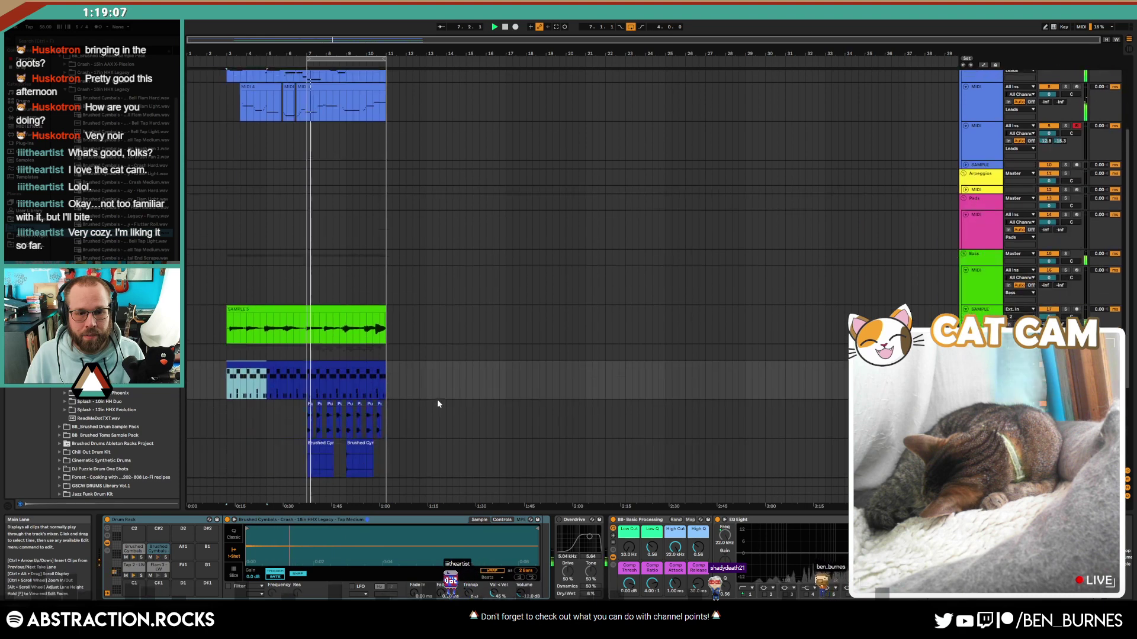
{"action": "scroll", "coordinate": [223, 573], "scroll_direction": "right", "scroll_amount": 5}
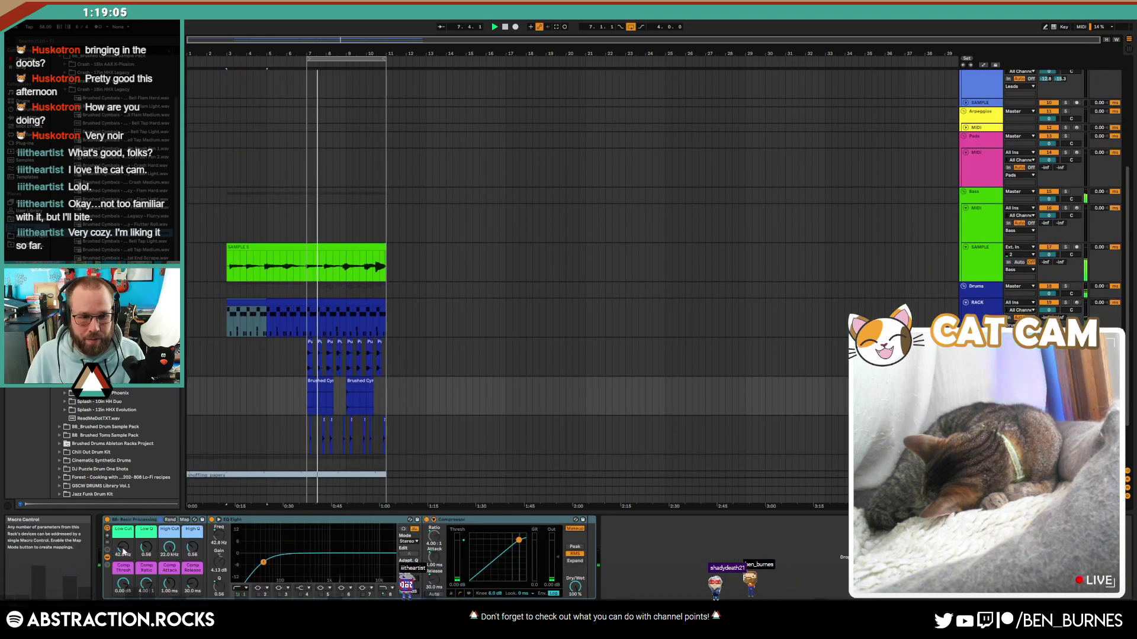
{"action": "left_click_drag", "start_coordinate": [123, 548], "coordinate": [123, 519]}
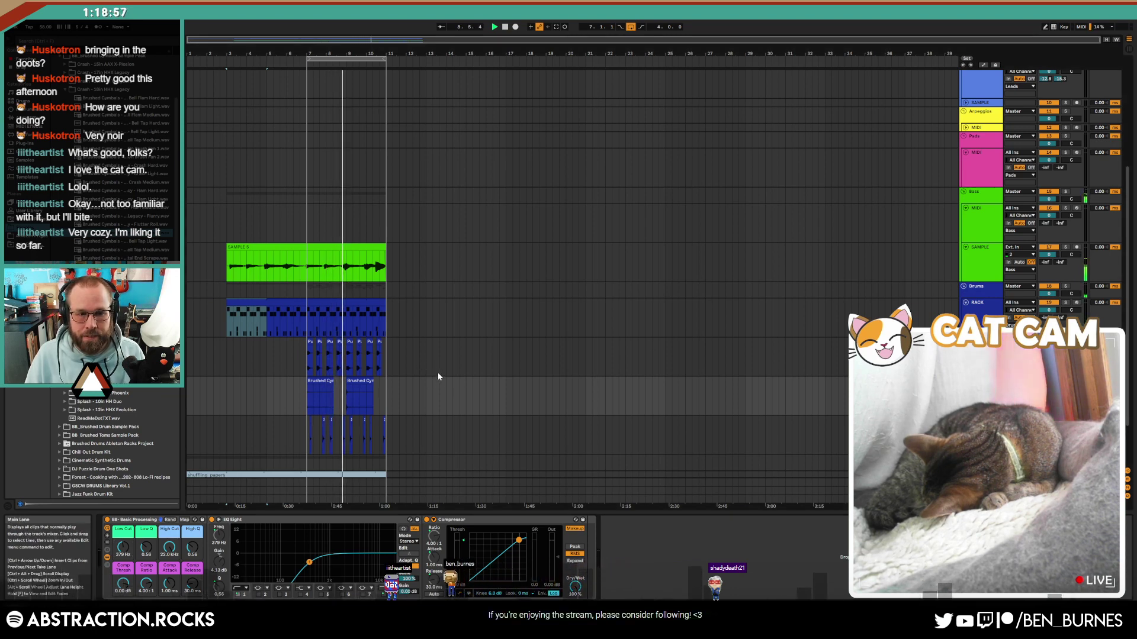
Step: Duplicate the bass SAMPLE clip to bar 11 and extend the looped drum RACK clip from bar 3 to bar 19
{"action": "left_click", "coordinate": [254, 249]}
{"action": "key", "text": "ctrl+d"}
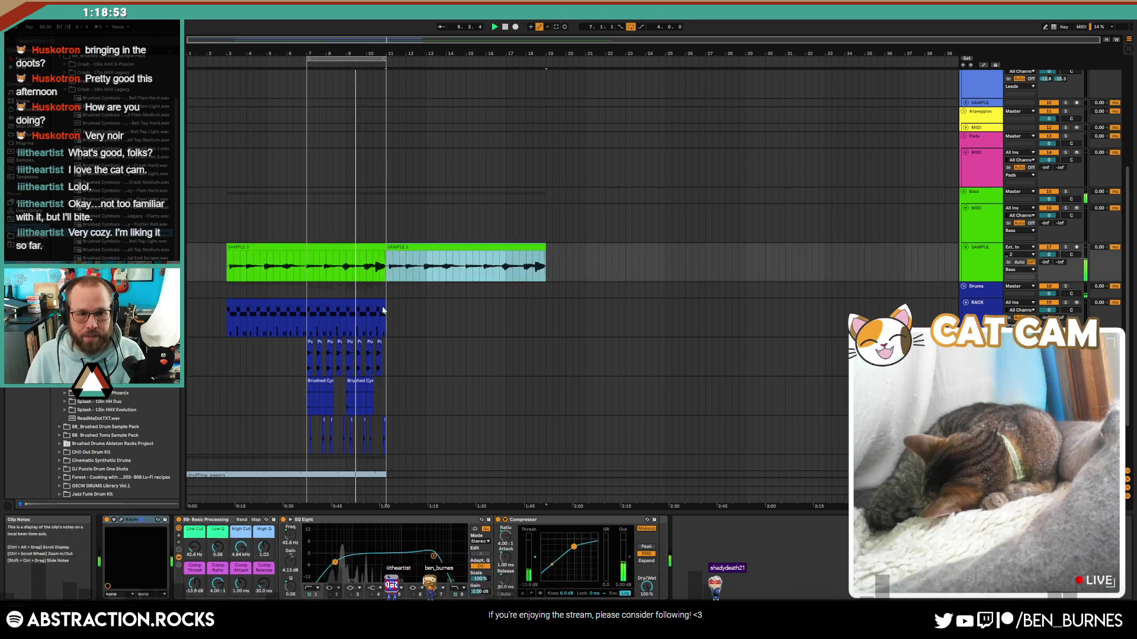
{"action": "left_click_drag", "start_coordinate": [386, 303], "coordinate": [546, 305]}
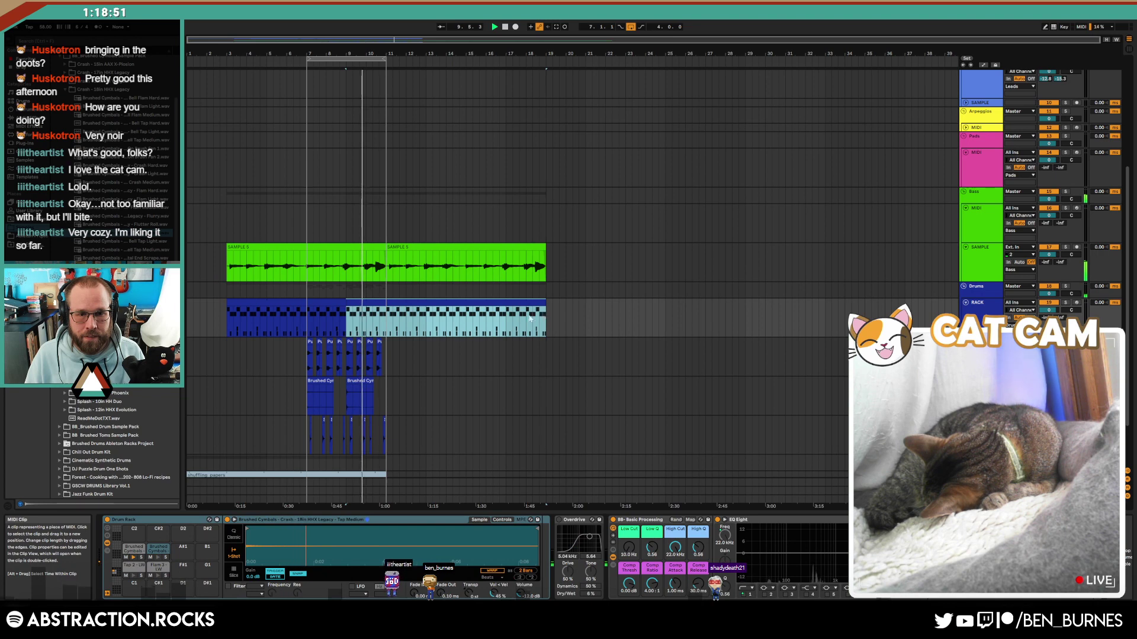
{"action": "left_click_drag", "start_coordinate": [309, 311], "coordinate": [346, 310]}
{"action": "left_click_drag", "start_coordinate": [227, 308], "coordinate": [545, 320]}
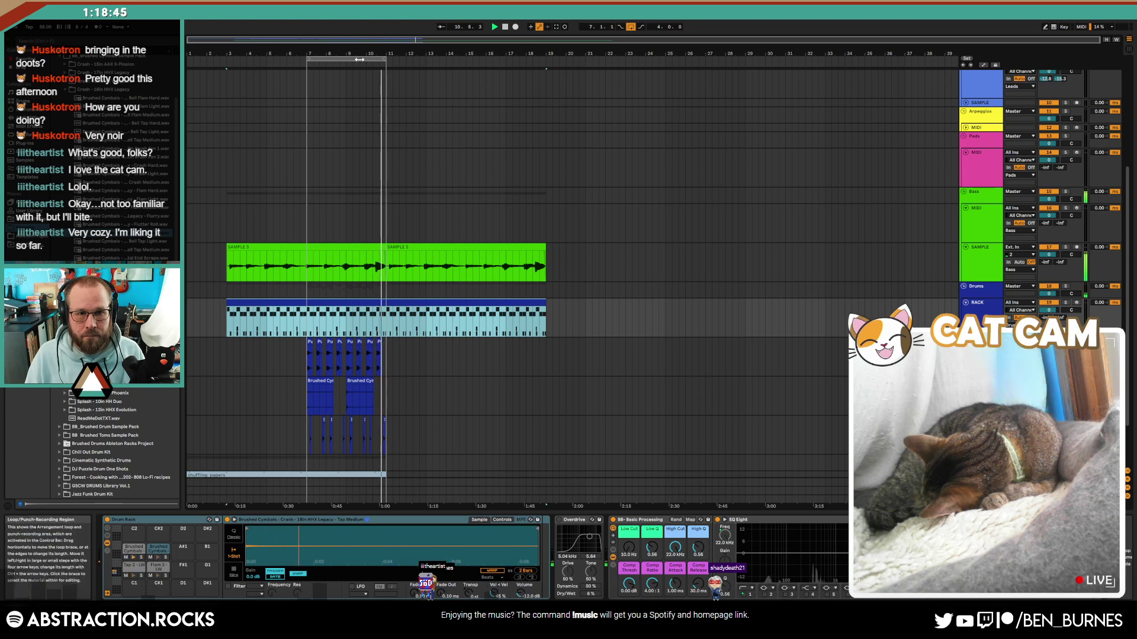
Step: Move the loop region to bars 11 to 15 and extend the shuffling_papers clip to bar 19
{"action": "left_click_drag", "start_coordinate": [364, 59], "coordinate": [444, 70]}
{"action": "scroll", "coordinate": [468, 389], "scroll_direction": "down", "scroll_amount": 3}
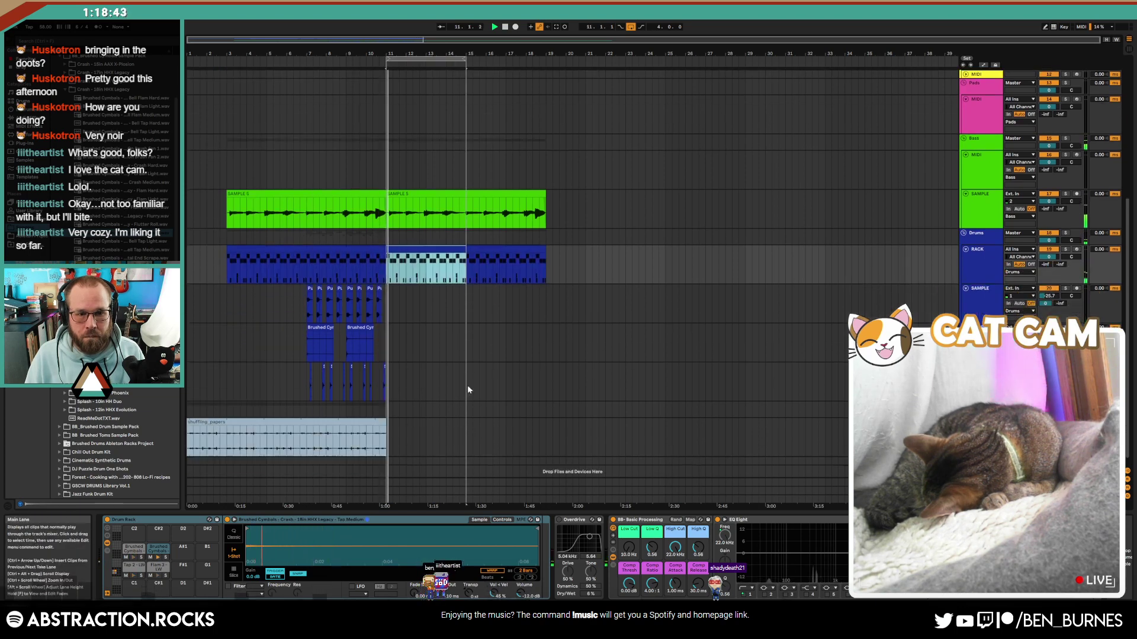
{"action": "left_click_drag", "start_coordinate": [384, 422], "coordinate": [578, 432]}
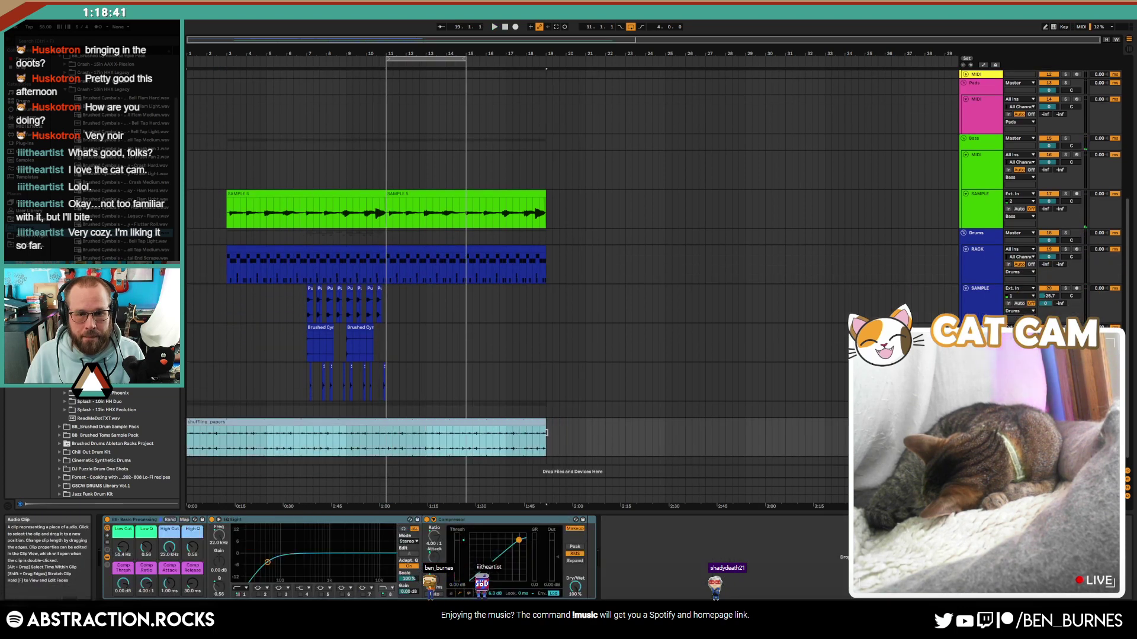
Step: Extend the last clip on the third Leads MIDI track to bar 13 and open its notes for editing
{"action": "scroll", "coordinate": [460, 429], "scroll_direction": "up", "scroll_amount": 10}
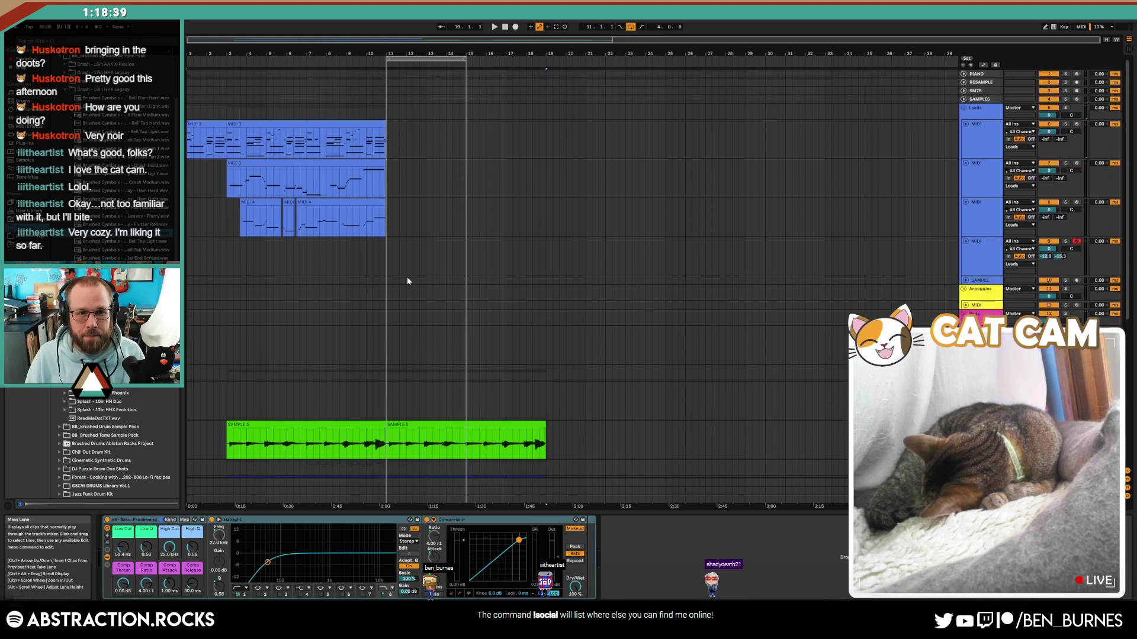
{"action": "left_click_drag", "start_coordinate": [385, 204], "coordinate": [425, 204]}
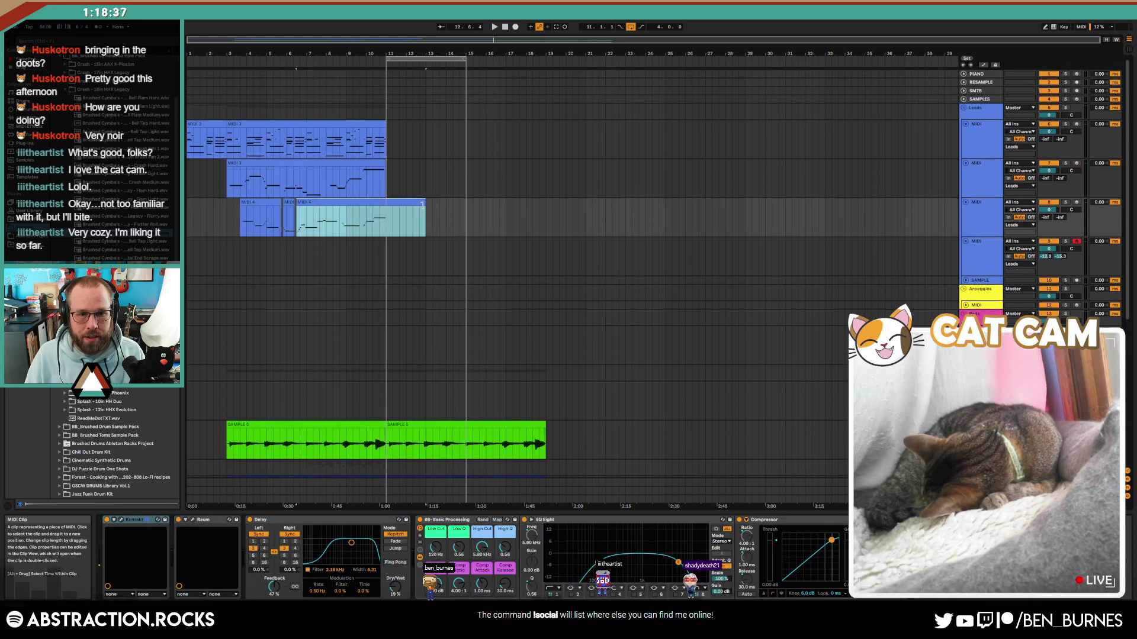
{"action": "double_click", "coordinate": [418, 202]}
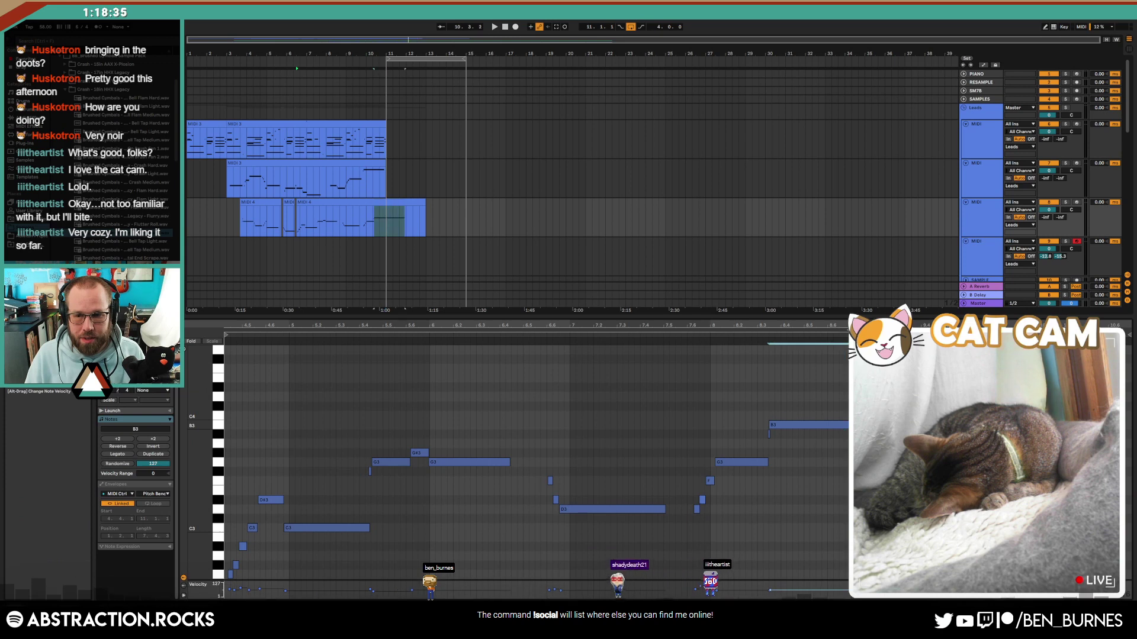
{"action": "left_click", "coordinate": [922, 394]}
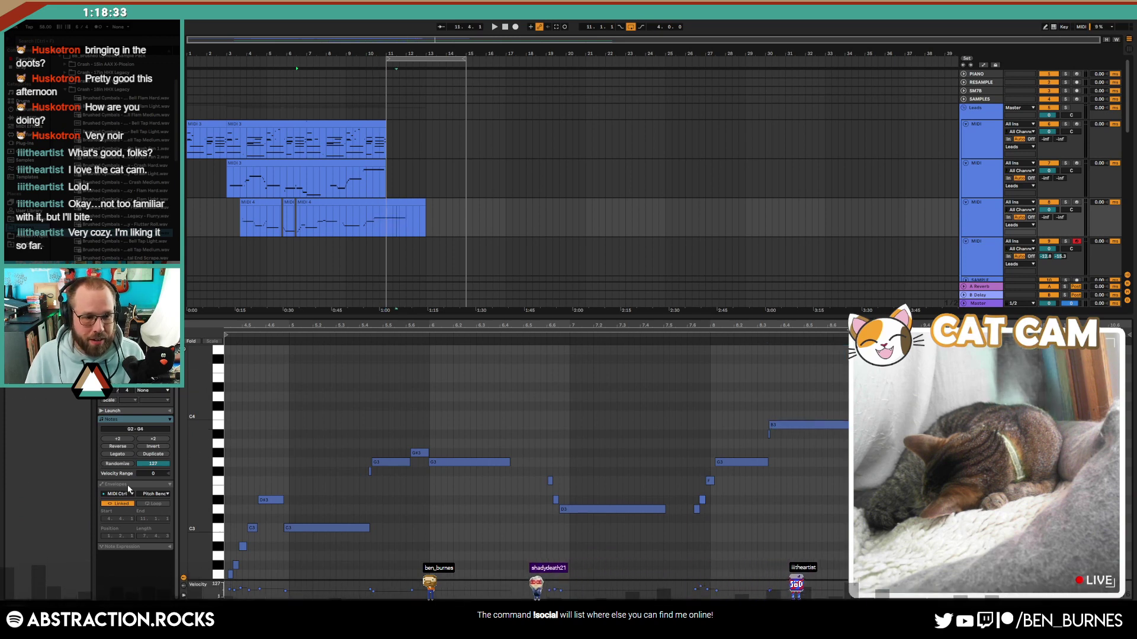
Step: Show the clip's Breath envelope and redraw its final fall as a higher, sustained curve over the last long note
{"action": "left_click", "coordinate": [153, 494]}
{"action": "left_click", "coordinate": [163, 52]}
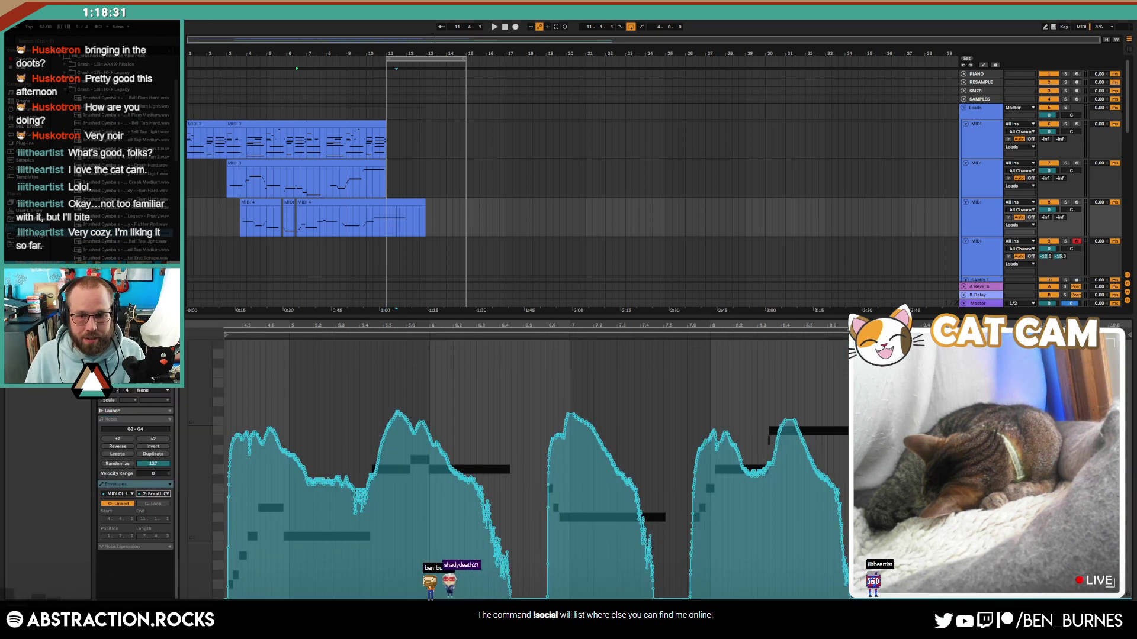
{"action": "key", "text": "b"}
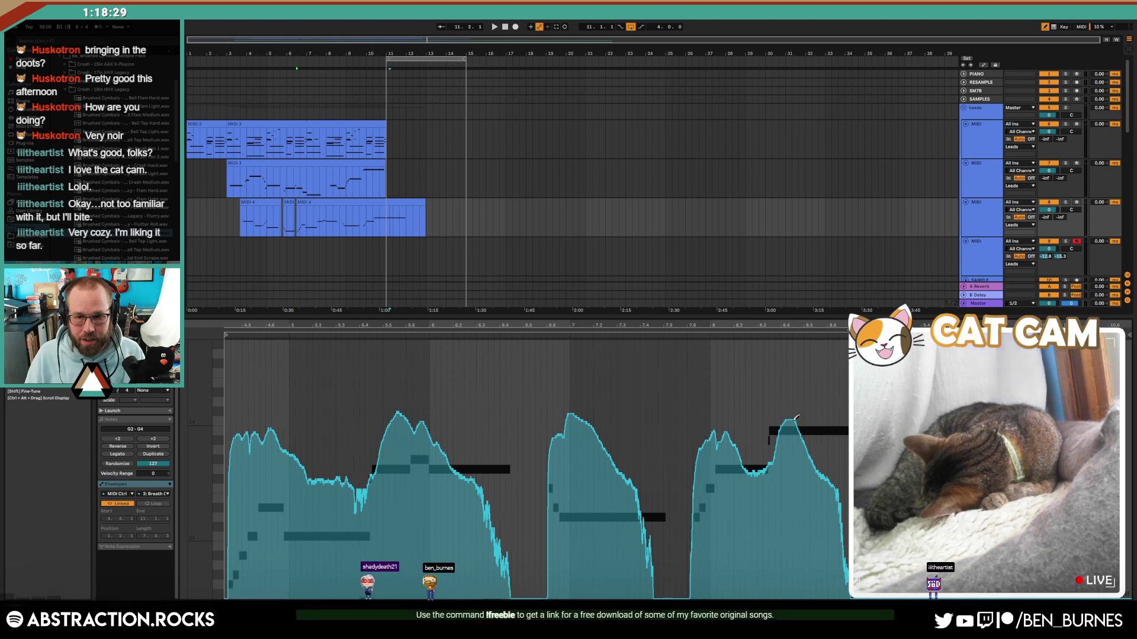
{"action": "left_click_drag", "start_coordinate": [796, 418], "coordinate": [849, 455]}
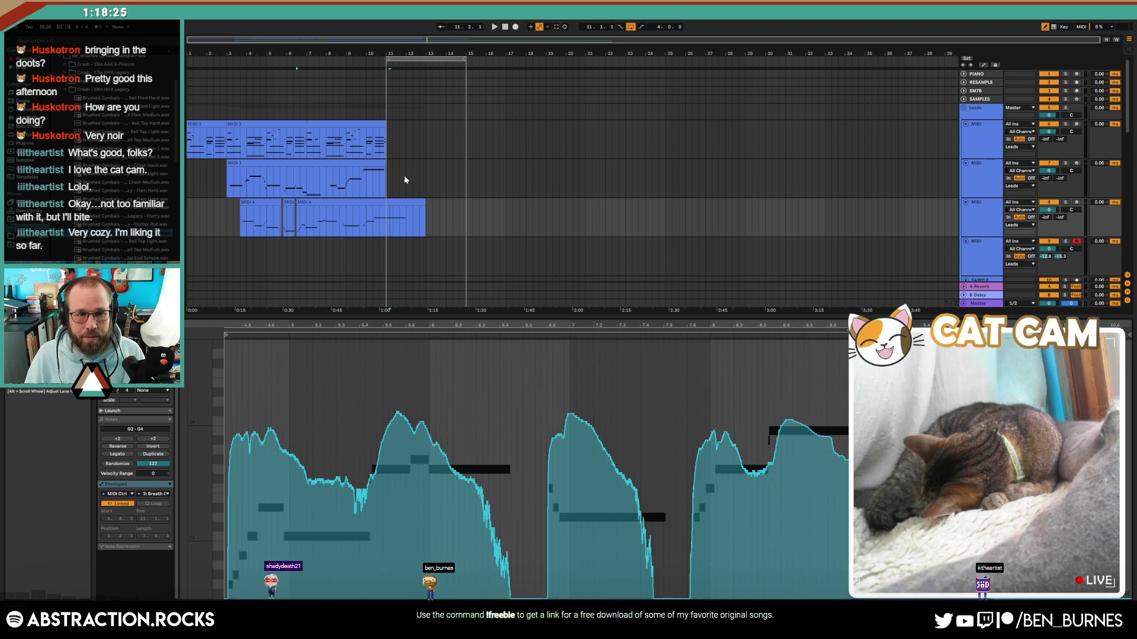
Step: Close the Kontakt window and extend the chord clip on the first Leads MIDI track to bar 15
{"action": "left_click", "coordinate": [382, 165]}
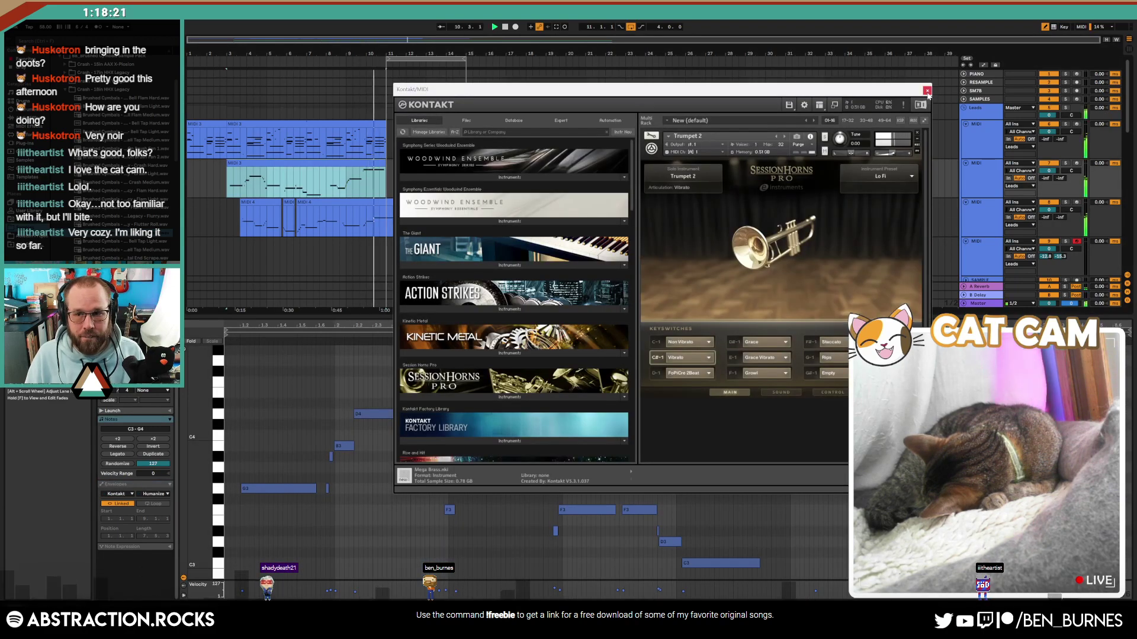
{"action": "left_click", "coordinate": [927, 91]}
{"action": "left_click_drag", "start_coordinate": [382, 131], "coordinate": [397, 124]}
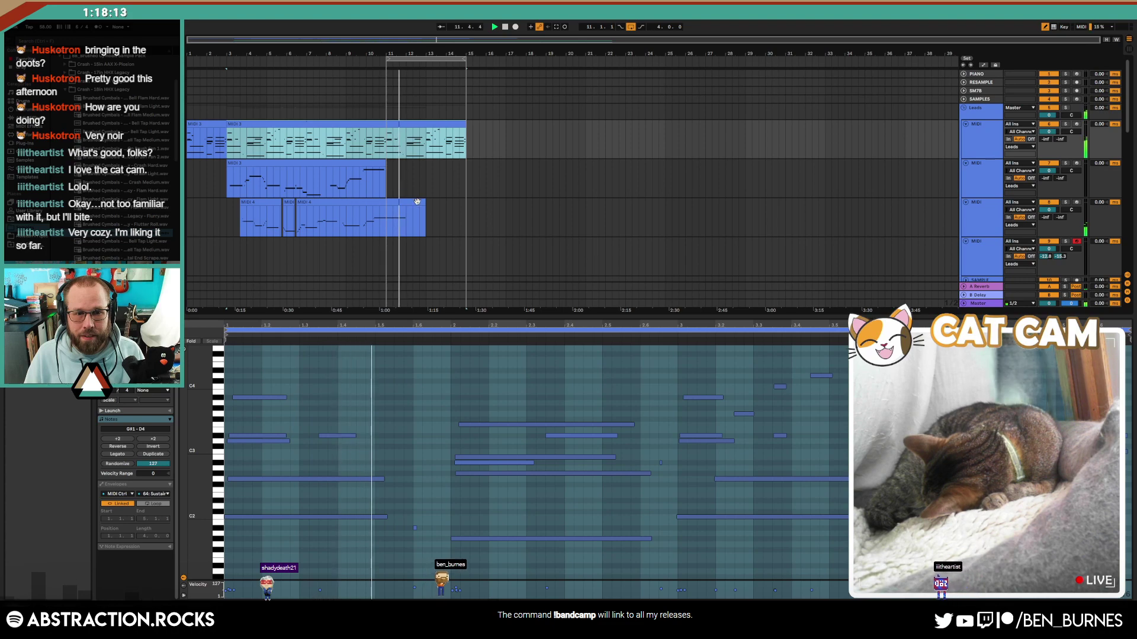
{"action": "left_click", "coordinate": [467, 212]}
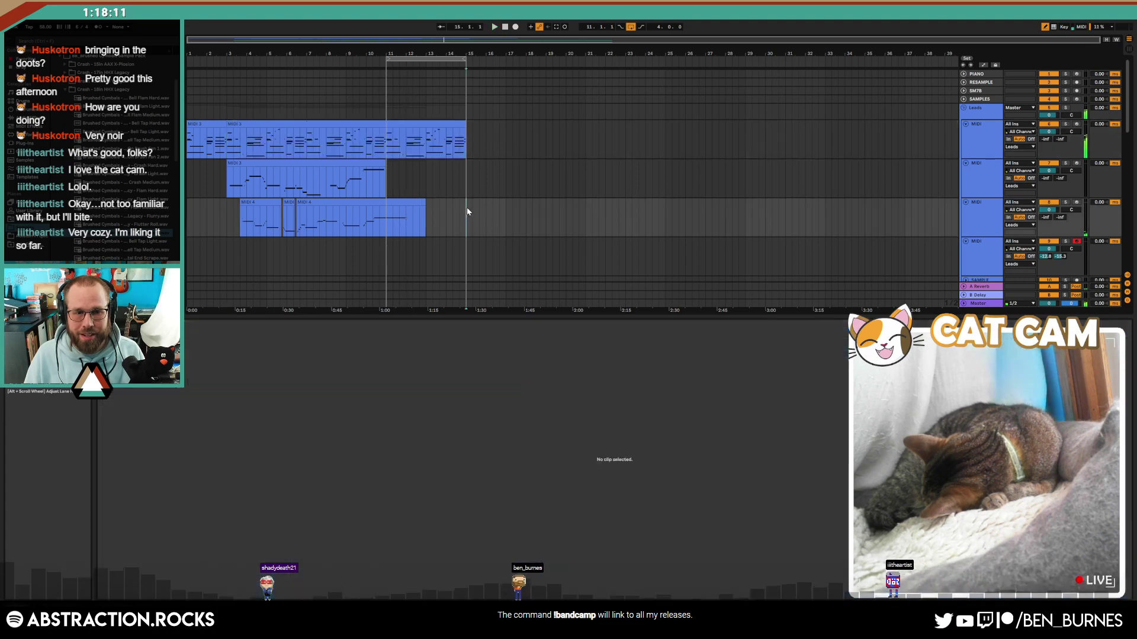
Step: Duplicate the clips from bars 7 to 11 on the three brushed drum and cymbal sample tracks so they repeat from bar 11
{"action": "key", "text": "shift+Tab"}
{"action": "scroll", "coordinate": [489, 212], "scroll_direction": "down", "scroll_amount": 8}
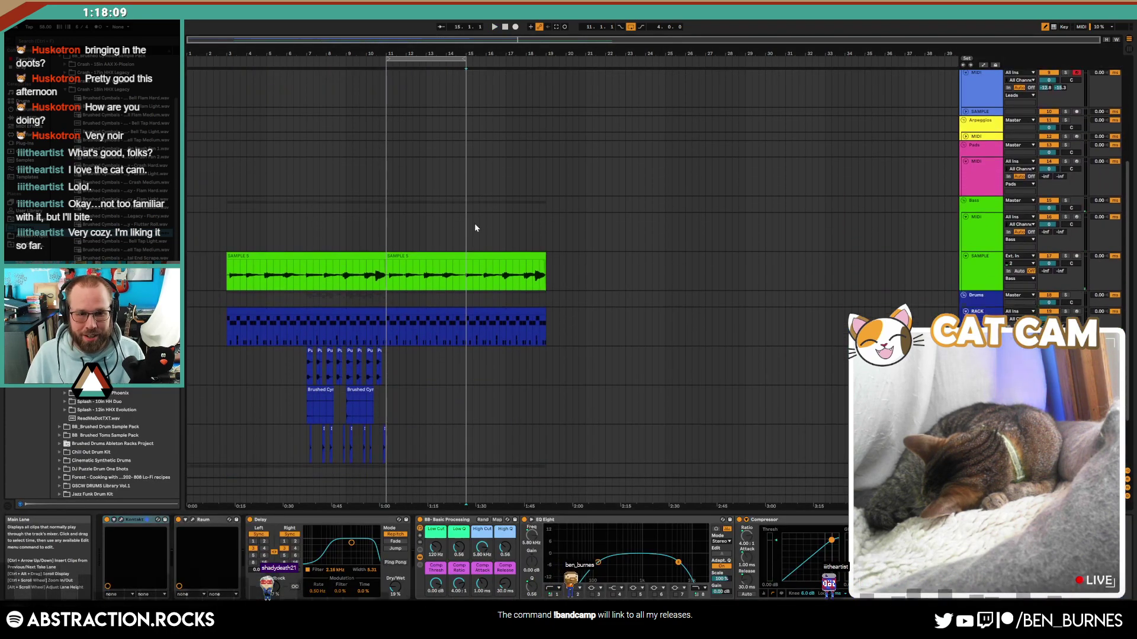
{"action": "scroll", "coordinate": [474, 228], "scroll_direction": "down", "scroll_amount": 3}
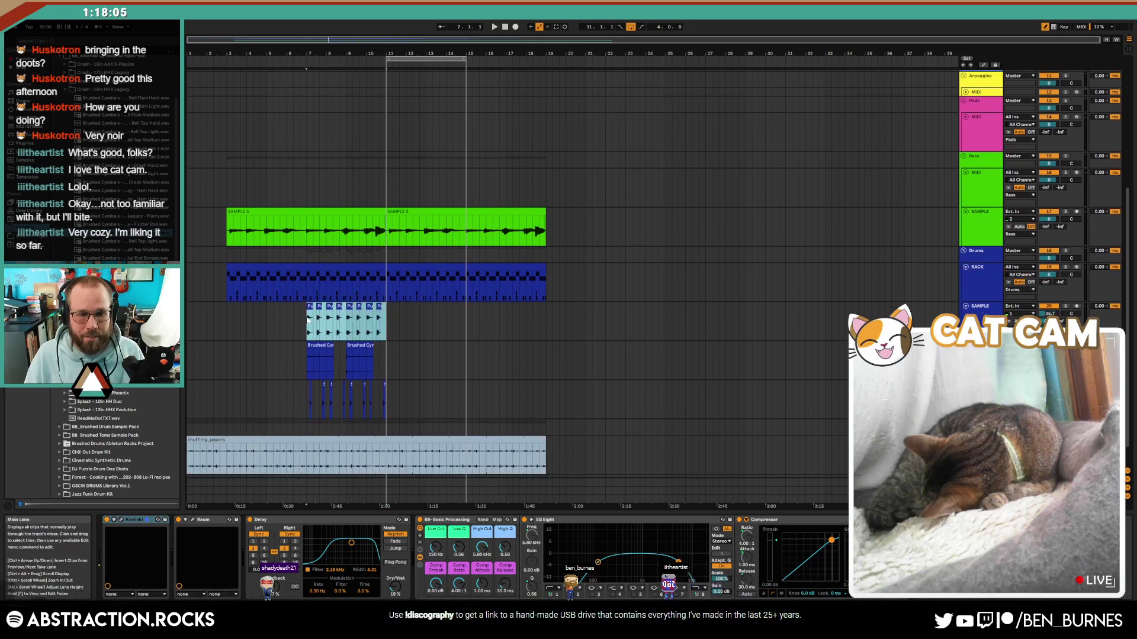
{"action": "key", "text": "ctrl+d"}
{"action": "left_click", "coordinate": [523, 367]}
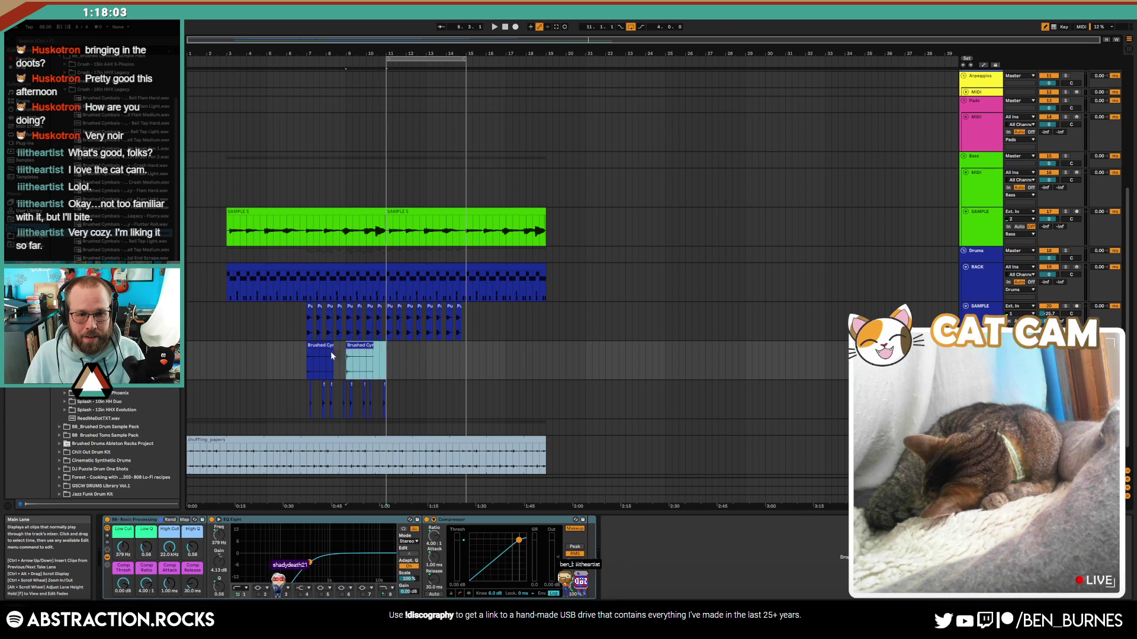
{"action": "key", "text": "ctrl+d"}
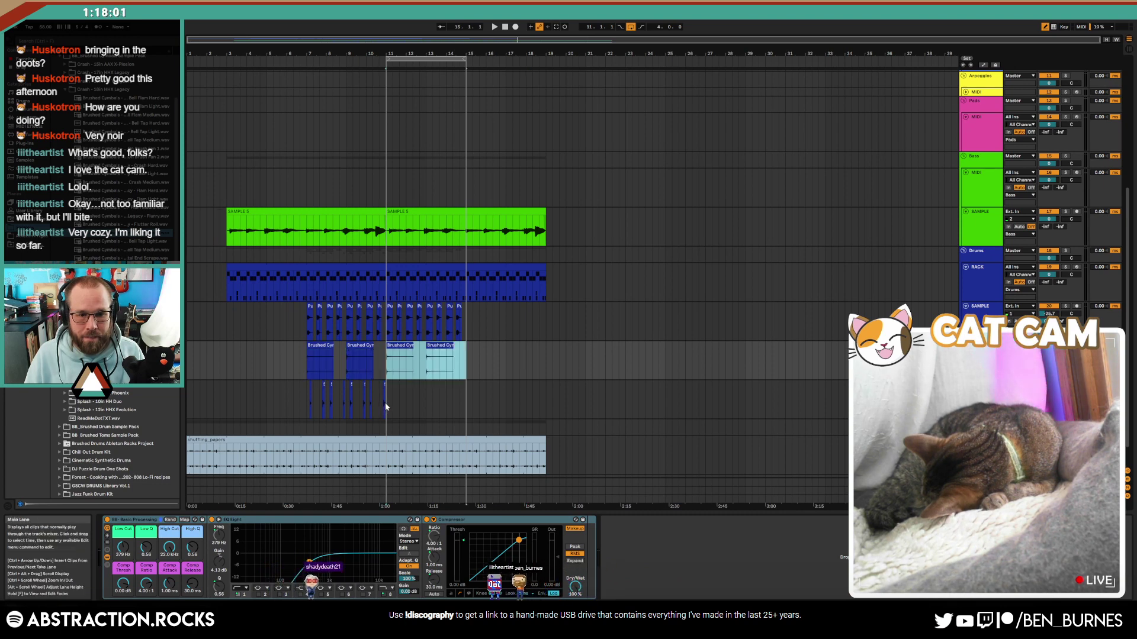
{"action": "left_click_drag", "start_coordinate": [385, 402], "coordinate": [325, 401]}
{"action": "key", "text": "ctrl+d"}
{"action": "left_click", "coordinate": [524, 365]}
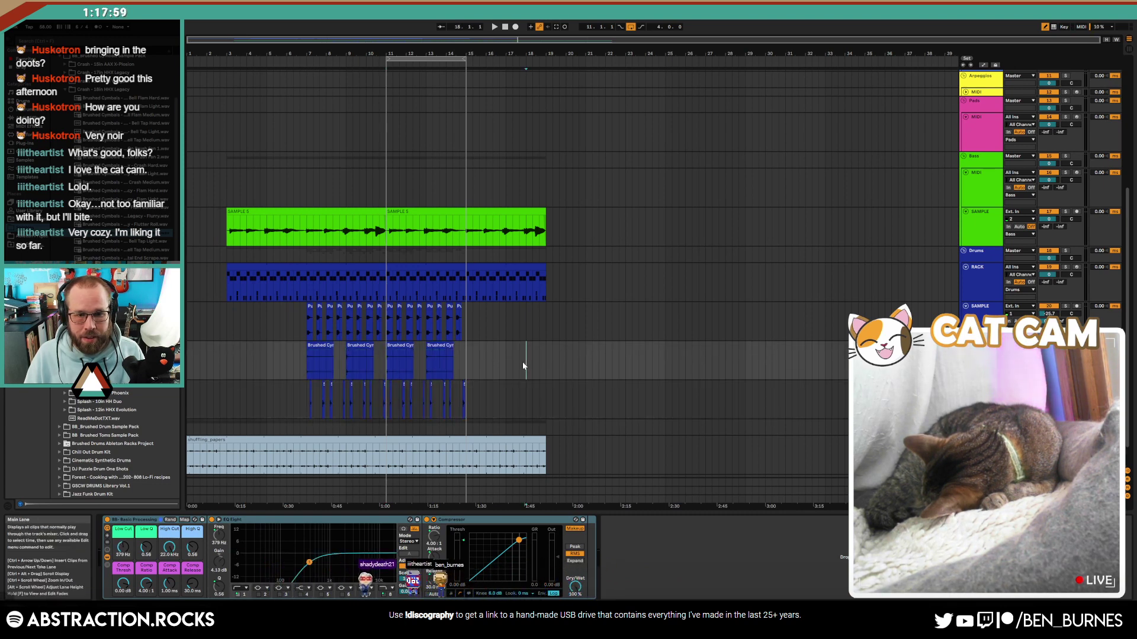
Step: Rename the fourth MIDI track in the Leads group as Synth
{"action": "scroll", "coordinate": [523, 370], "scroll_direction": "up", "scroll_amount": 8}
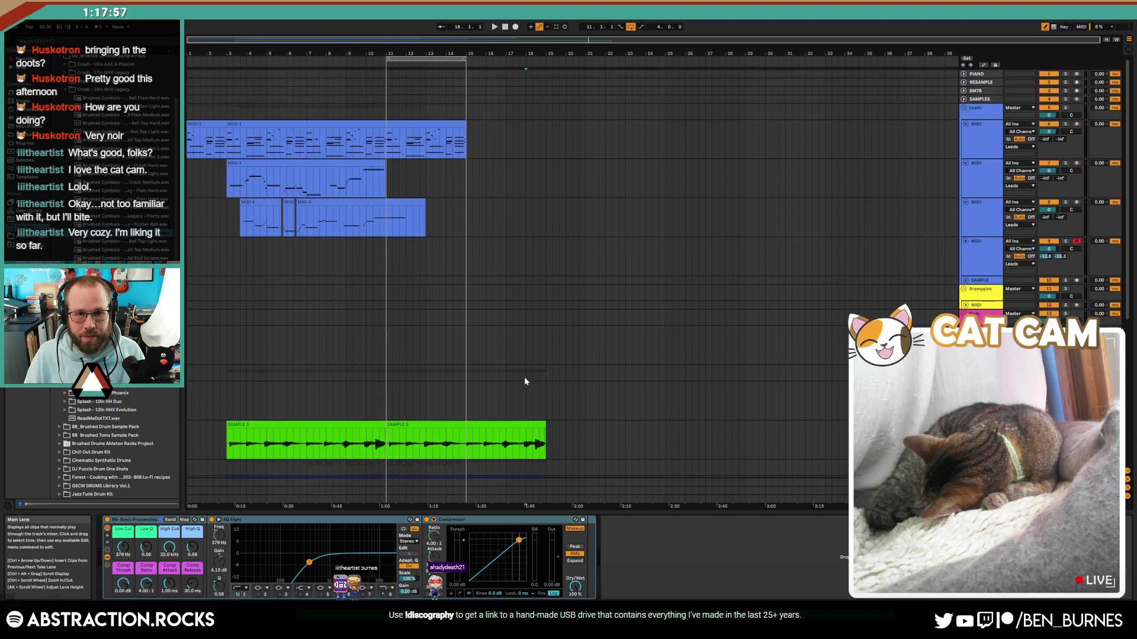
{"action": "left_click", "coordinate": [979, 261]}
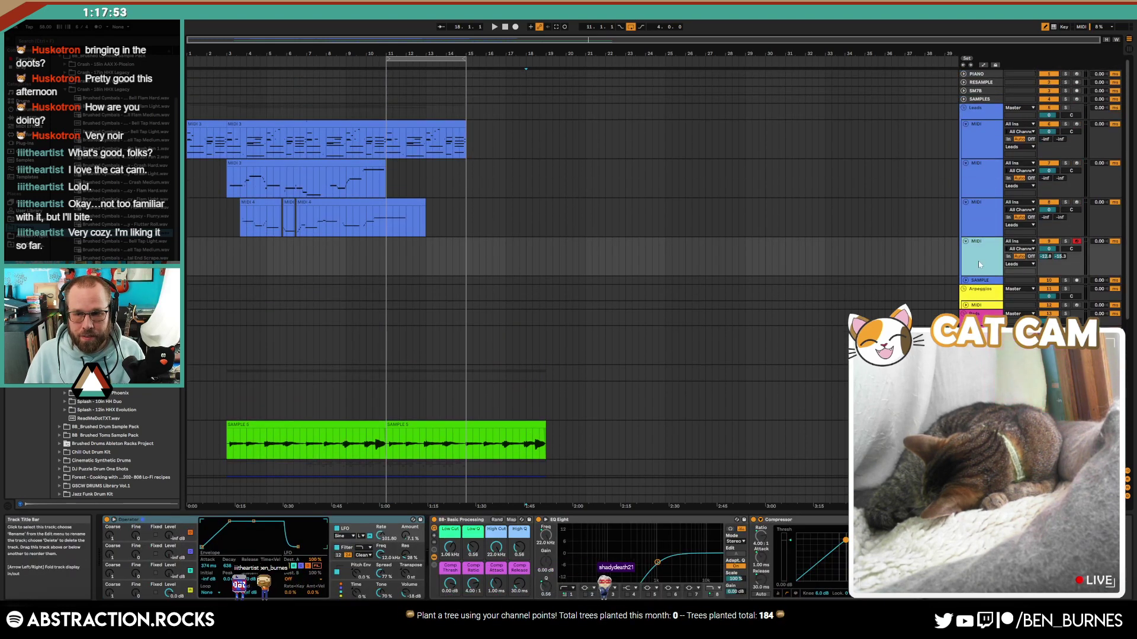
{"action": "key", "text": "ctrl+r"}
{"action": "type", "text": "Synth"}
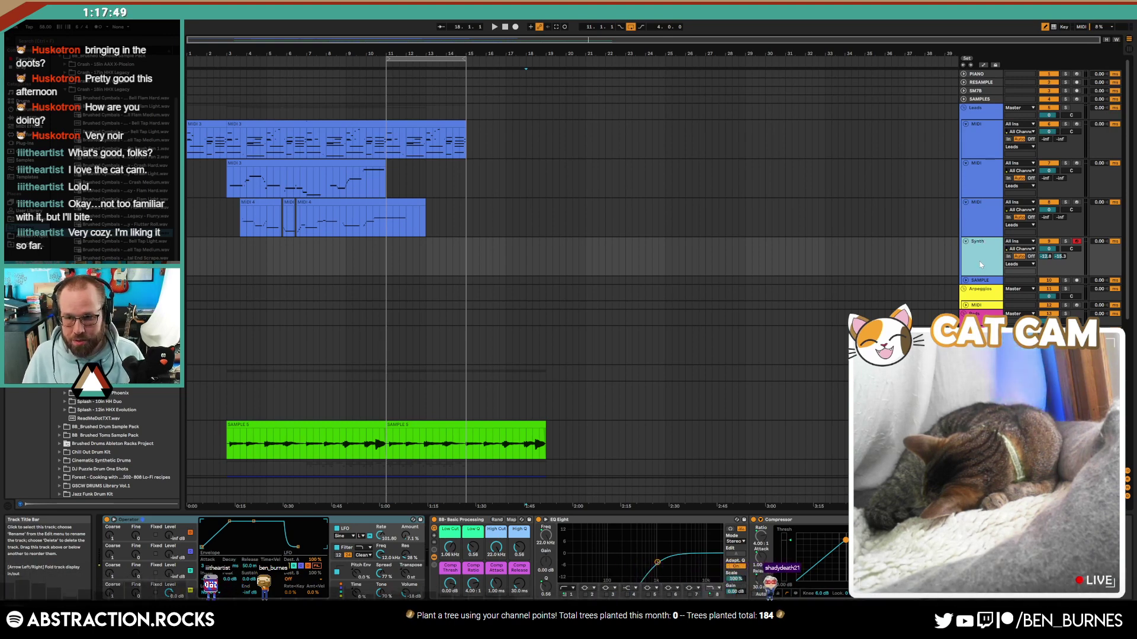
Step: Insert a new MIDI track below Synth, unfold it and load Kontakt on it
{"action": "key", "text": "ctrl+shift+t"}
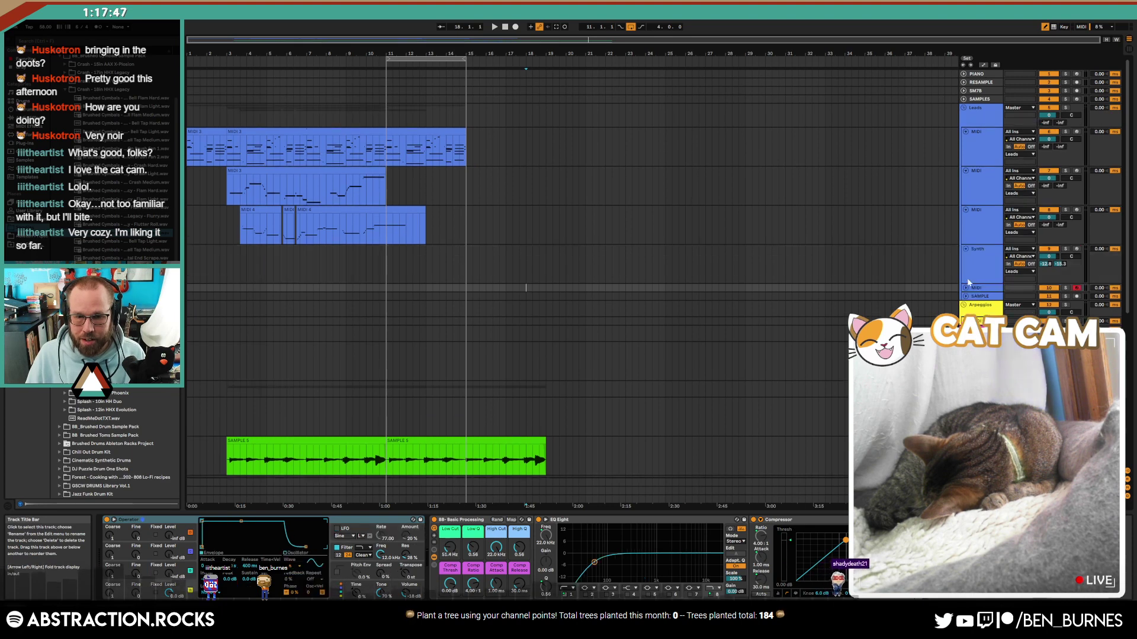
{"action": "left_click", "coordinate": [986, 293]}
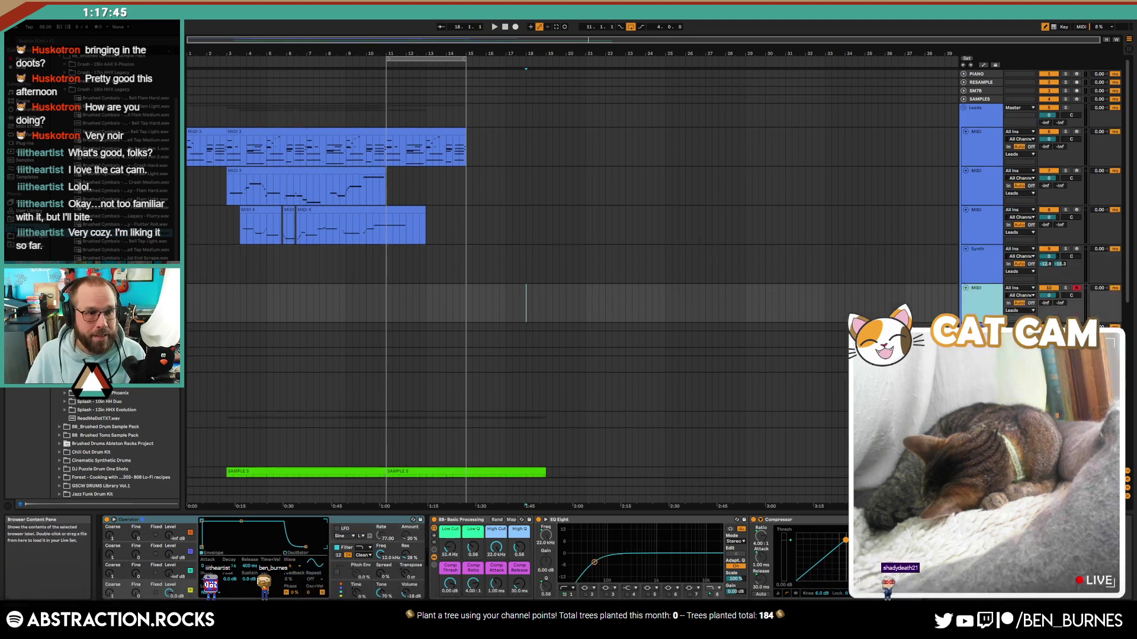
{"action": "left_click", "coordinate": [25, 143]}
{"action": "left_click", "coordinate": [89, 185]}
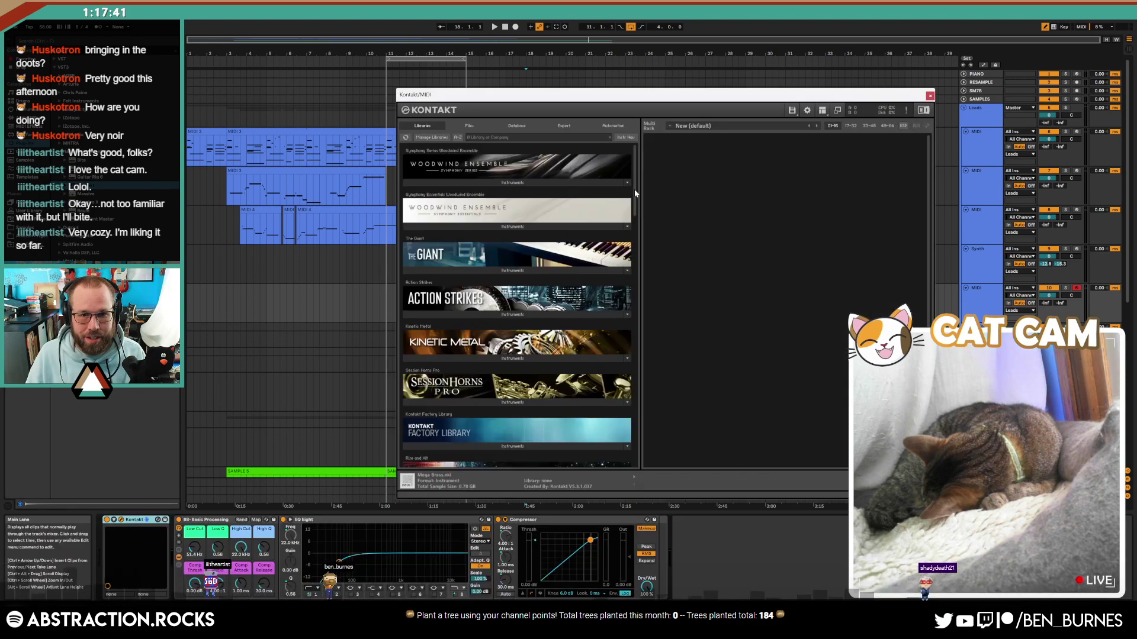
Step: Load The Gentleman piano into Kontakt and lower the new track's compressor threshold to -15.1 dB
{"action": "scroll", "coordinate": [568, 265], "scroll_direction": "down", "scroll_amount": 5}
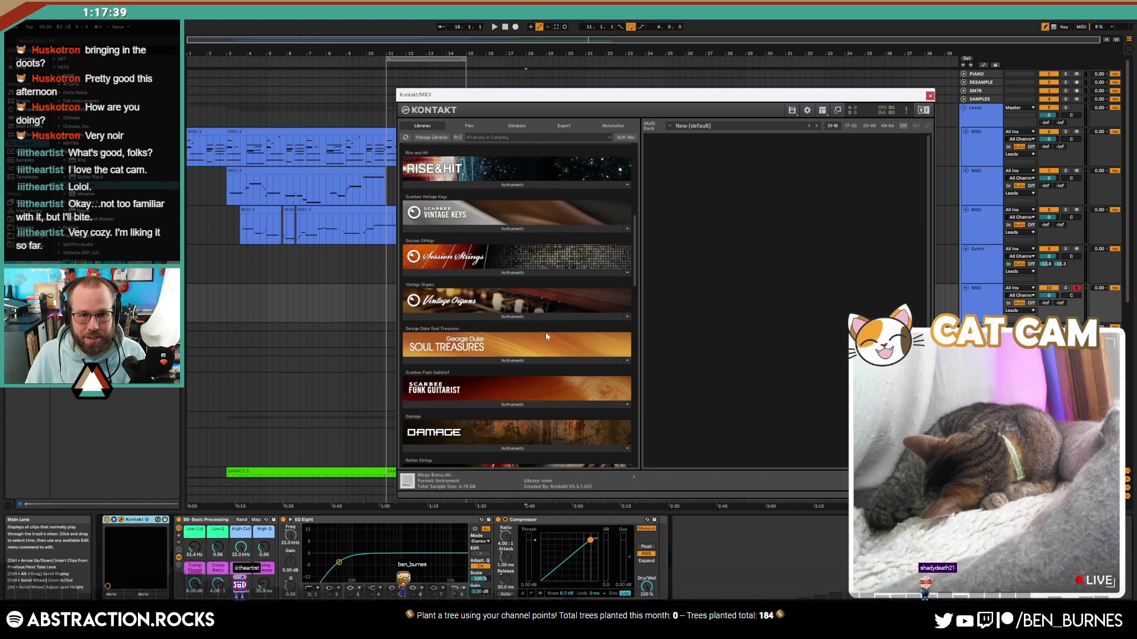
{"action": "scroll", "coordinate": [545, 337], "scroll_direction": "down", "scroll_amount": 4}
{"action": "left_click", "coordinate": [474, 407]}
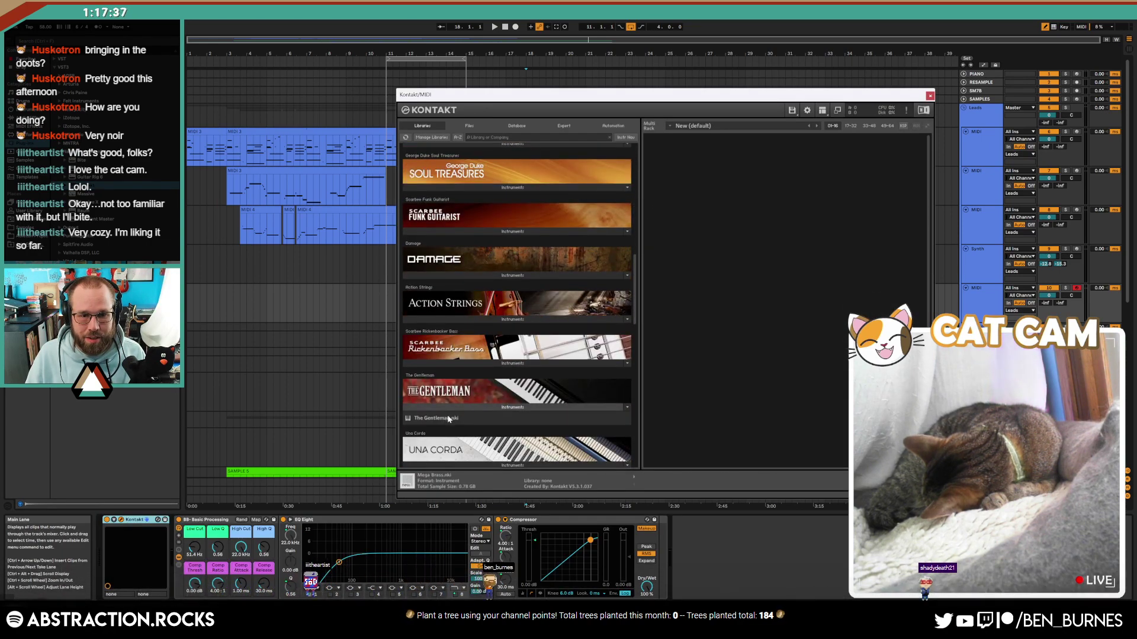
{"action": "double_click", "coordinate": [448, 418]}
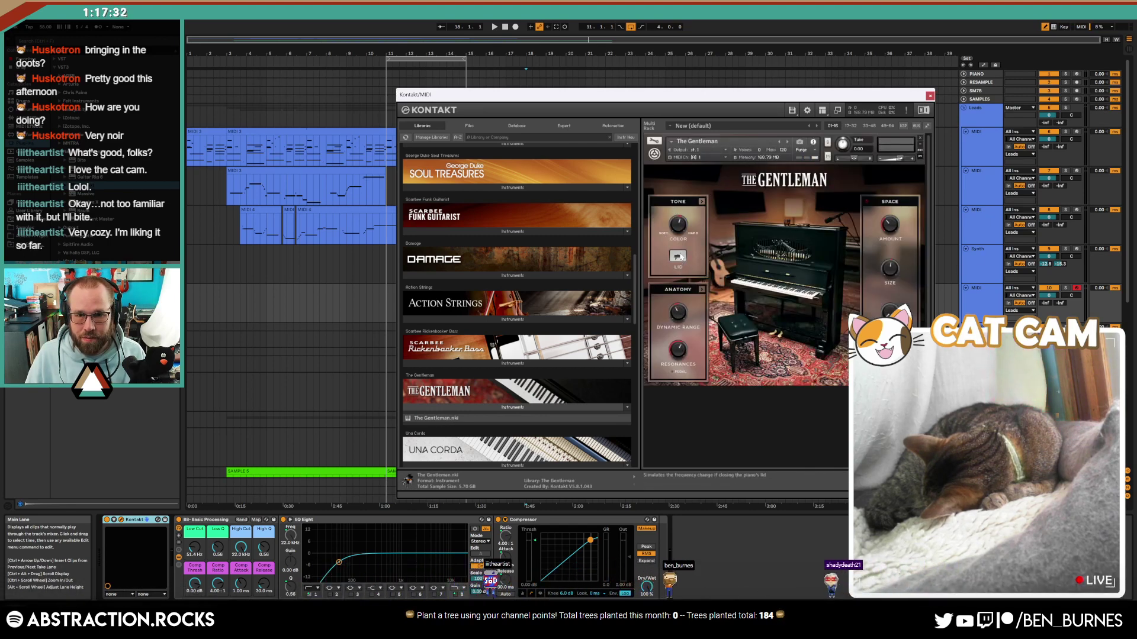
{"action": "left_click", "coordinate": [930, 96]}
{"action": "left_click", "coordinate": [983, 303]}
{"action": "left_click", "coordinate": [194, 584]}
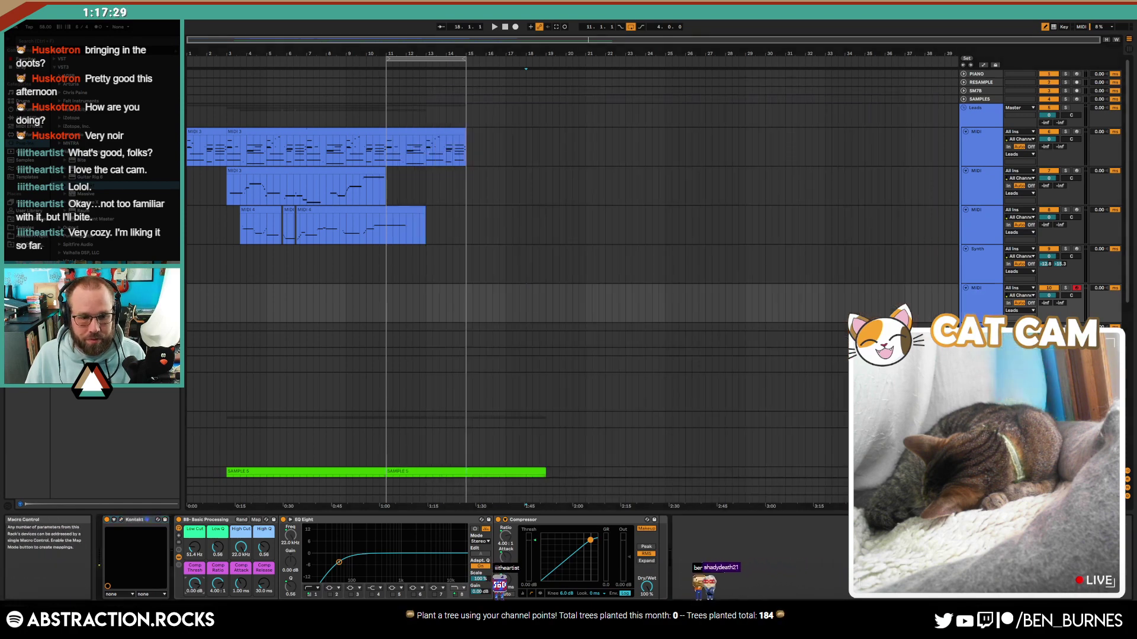
Step: Split the chord clip on the first Leads MIDI track at bar 11
{"action": "left_click", "coordinate": [430, 131]}
{"action": "left_click_drag", "start_coordinate": [387, 149], "coordinate": [467, 152]}
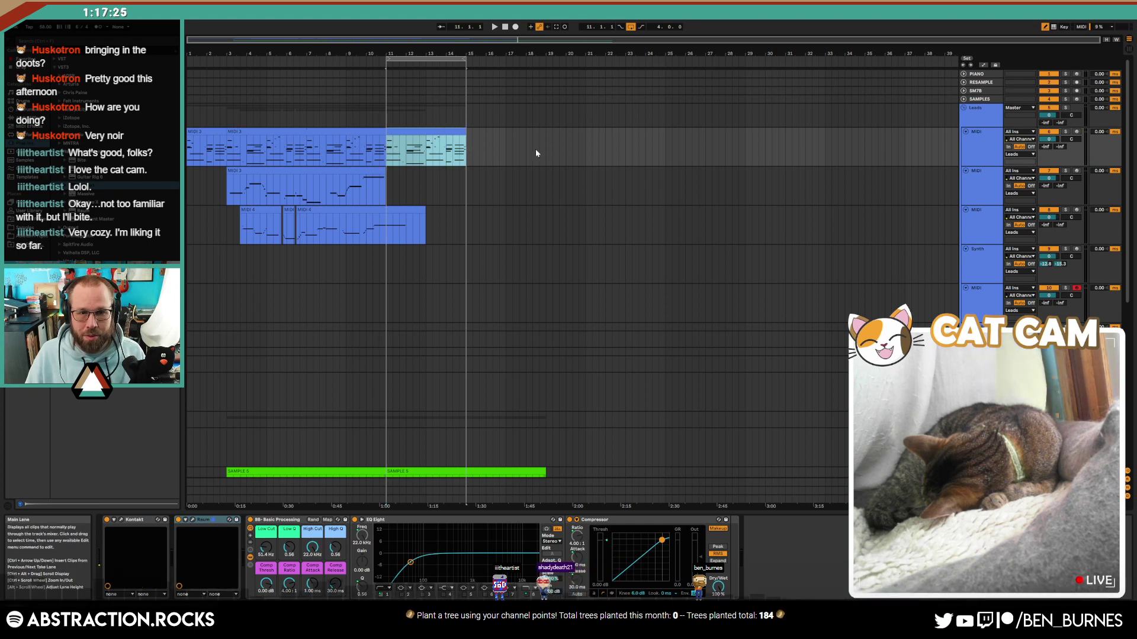
Step: Record a piano part over bars 11 to 15 on the new MIDI track and delete the short recording before bar 11
{"action": "left_click", "coordinate": [375, 309]}
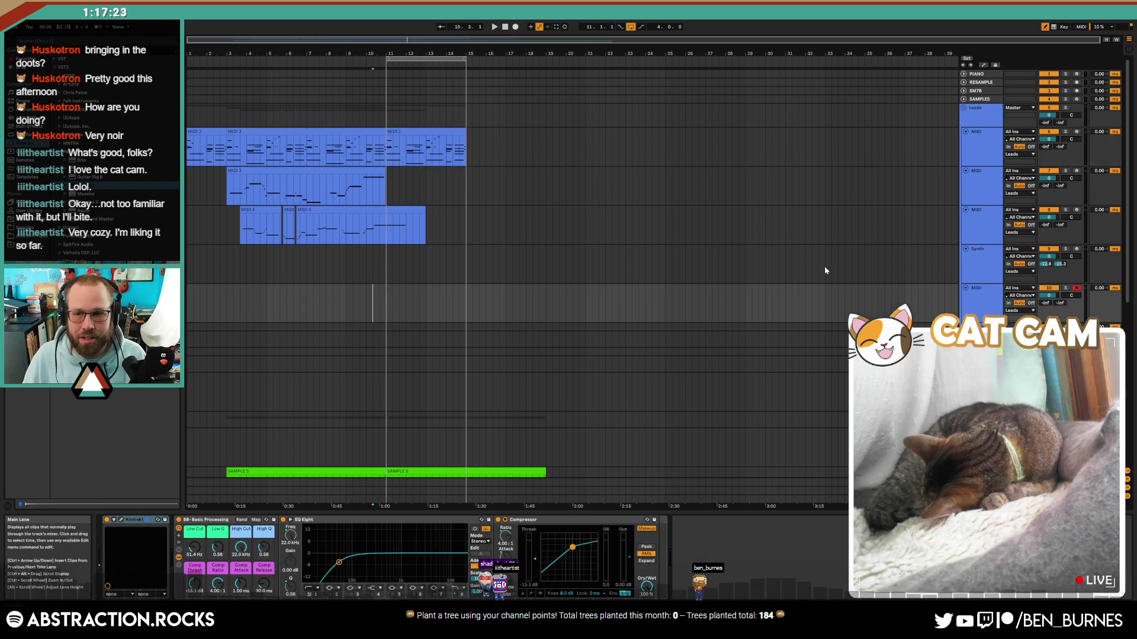
{"action": "left_click", "coordinate": [494, 27]}
{"action": "left_click", "coordinate": [516, 28]}
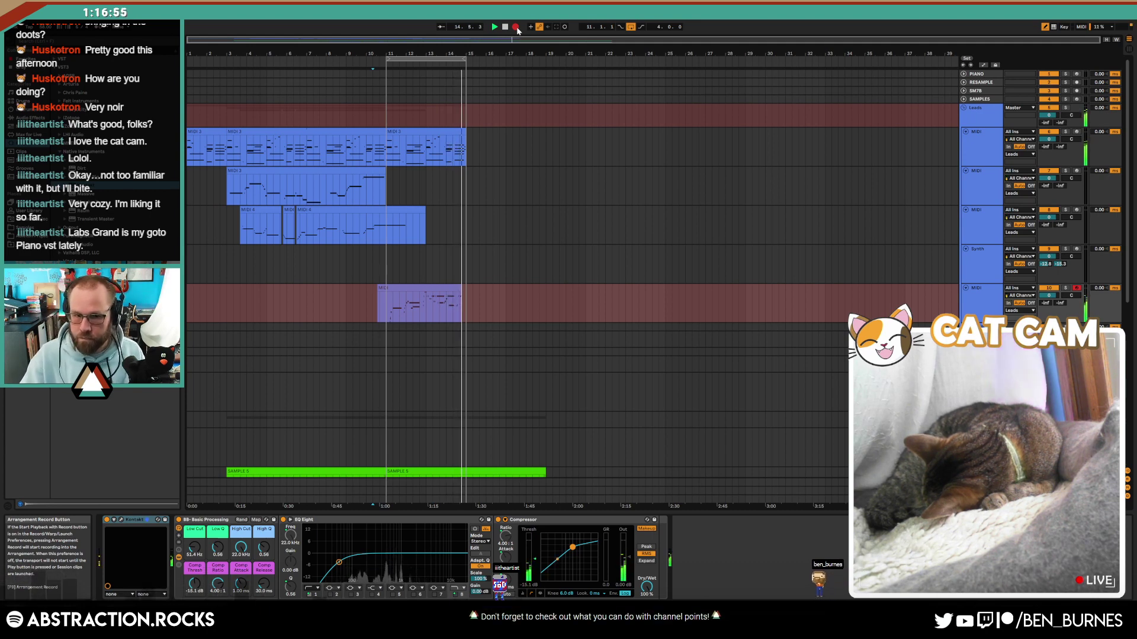
{"action": "left_click", "coordinate": [504, 25]}
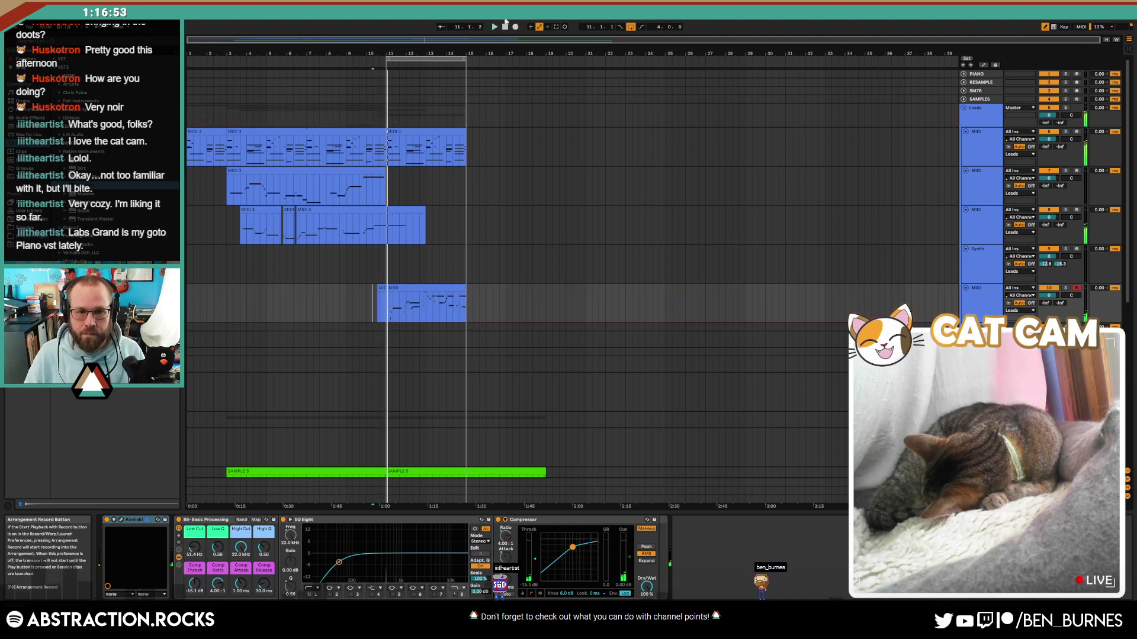
{"action": "key", "text": "Delete"}
{"action": "left_click", "coordinate": [393, 289]}
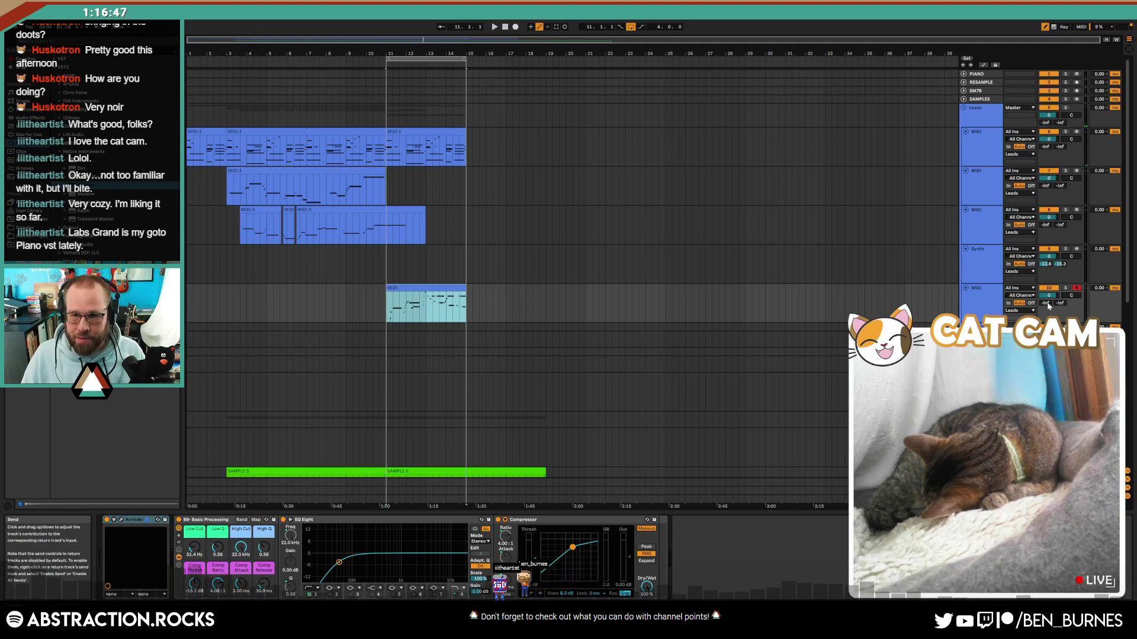
Step: Try raising the new piano track's reverb send during playback and check the devices on the other Leads tracks
{"action": "mouse_move", "coordinate": [1045, 302]}
{"action": "left_mouse_down"}
{"action": "mouse_move", "coordinate": [1046, 290]}
{"action": "mouse_move", "coordinate": [1047, 301]}
{"action": "left_mouse_up"}
{"action": "key", "text": "space"}
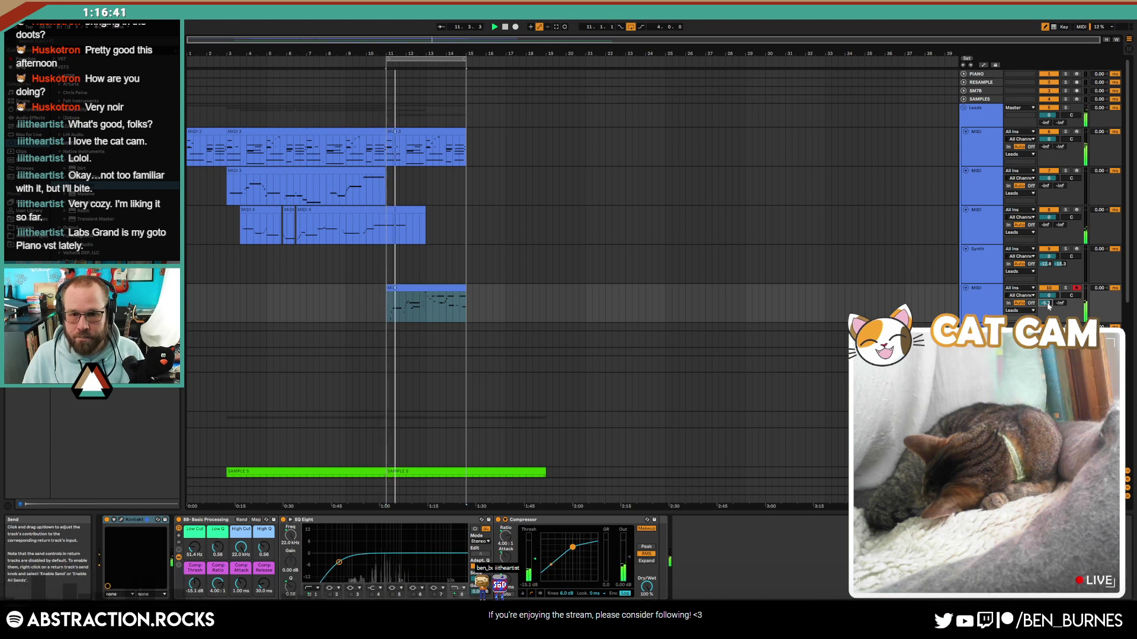
{"action": "left_click", "coordinate": [978, 224]}
{"action": "left_click", "coordinate": [984, 149]}
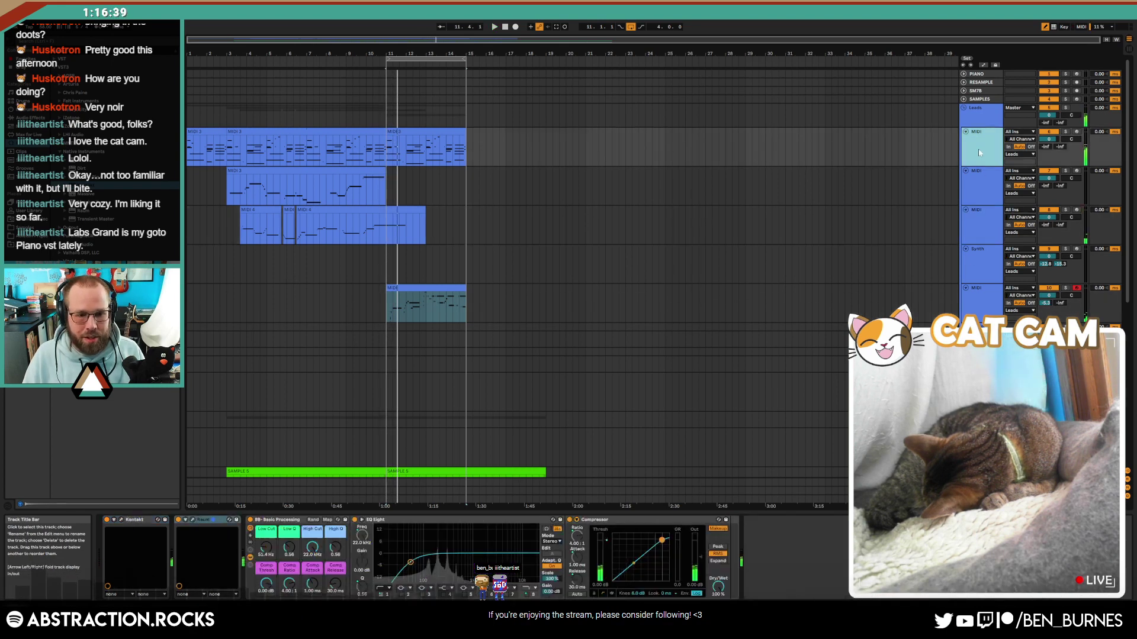
Step: Group the tracks from the second Leads MIDI track through the new piano track
{"action": "left_click", "coordinate": [976, 186]}
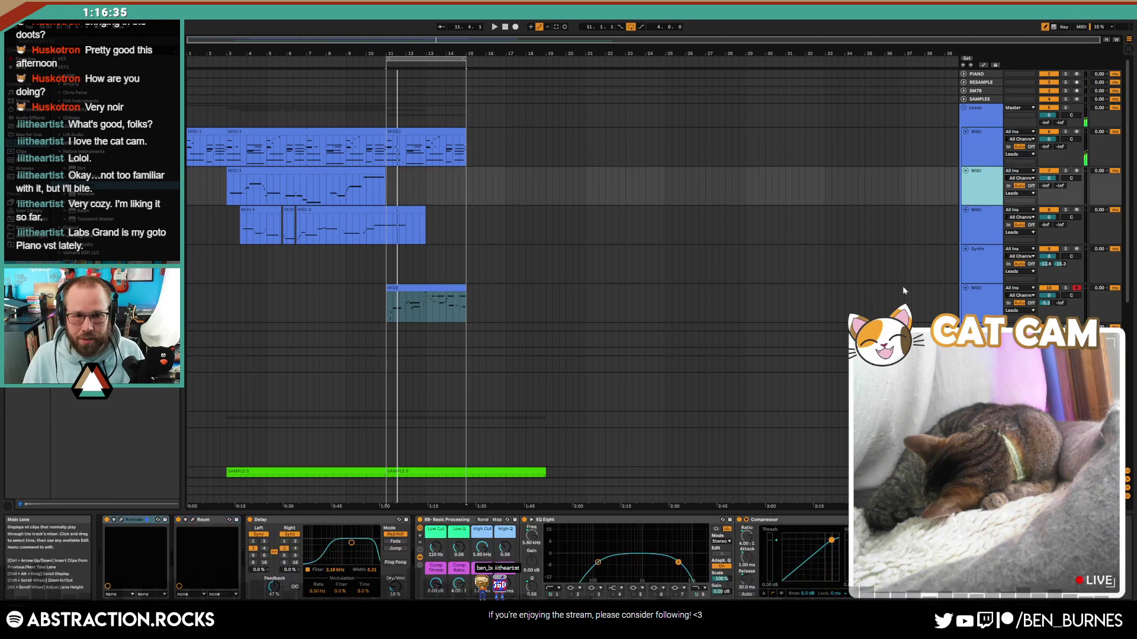
{"action": "left_click", "coordinate": [989, 306], "text": "shift"}
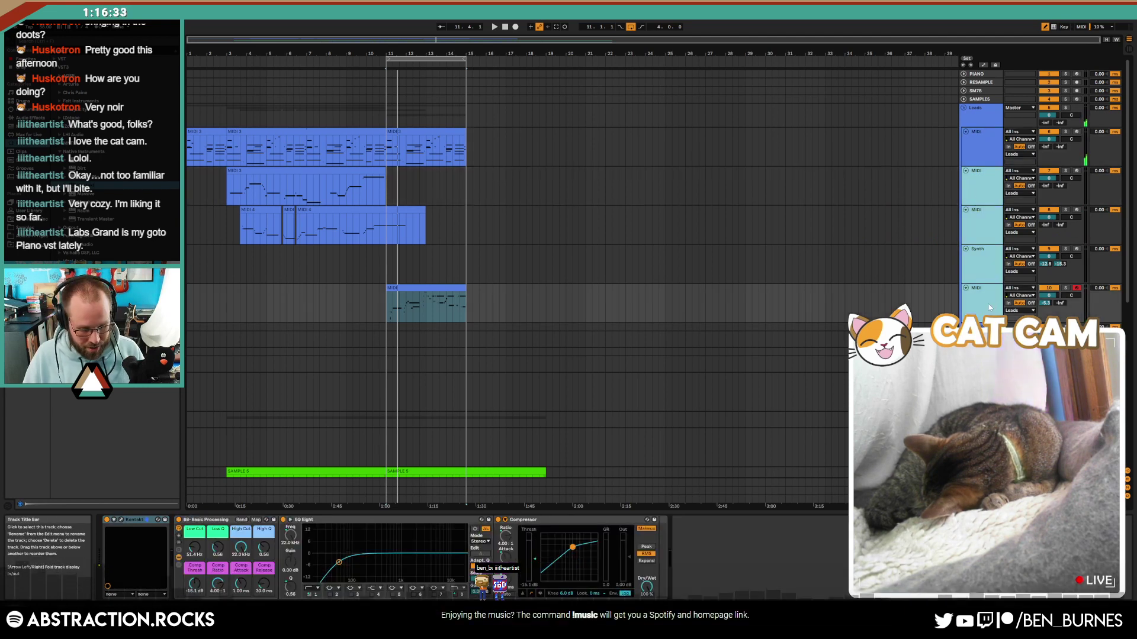
{"action": "key", "text": "ctrl+g"}
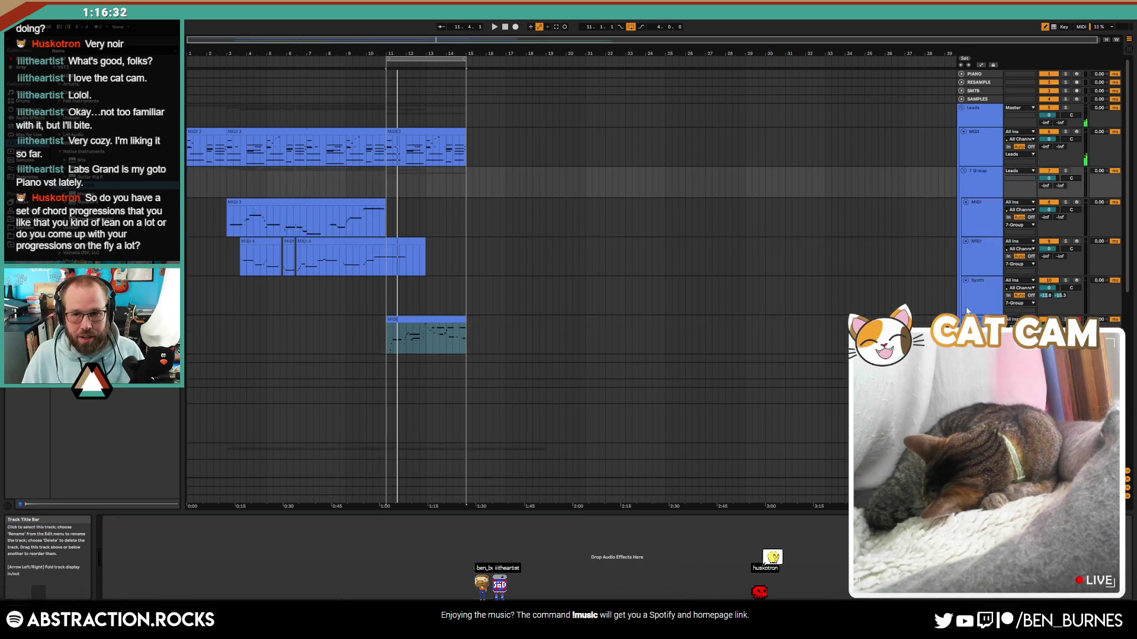
Step: Move the Raum and Delay effects from the first track inside the new group onto the group track itself
{"action": "left_click", "coordinate": [940, 200]}
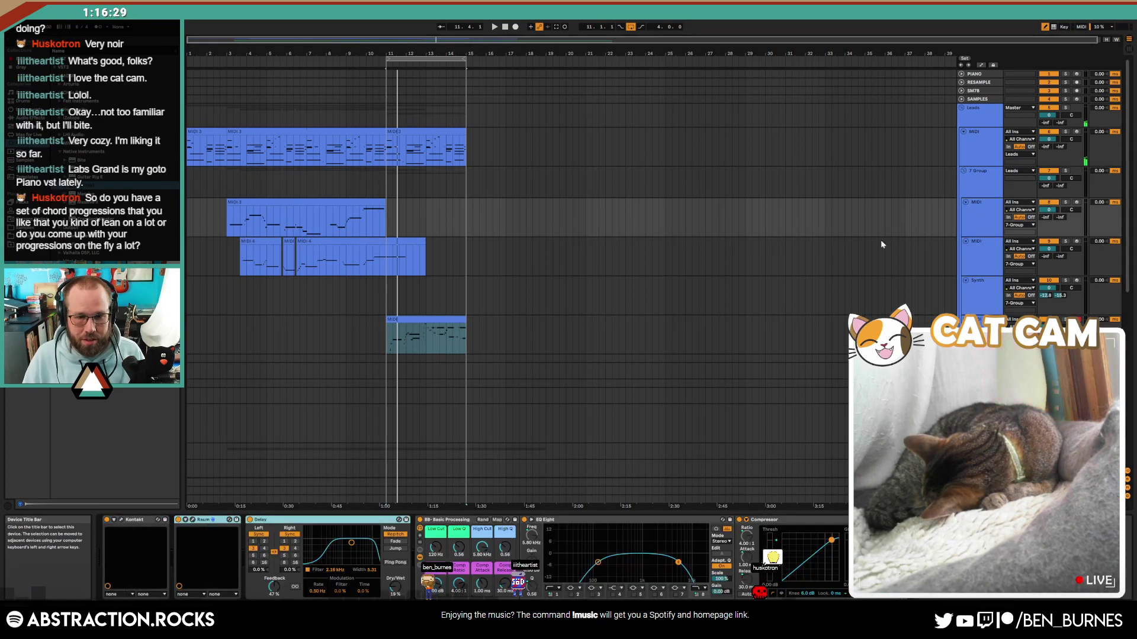
{"action": "key", "text": "ctrl+x"}
{"action": "left_click", "coordinate": [979, 184]}
{"action": "left_click", "coordinate": [481, 535]}
{"action": "key", "text": "ctrl+v"}
Step: Go through the devices on the grouped tracks and reset the new piano track's reverb send to -inf
{"action": "left_click", "coordinate": [977, 214]}
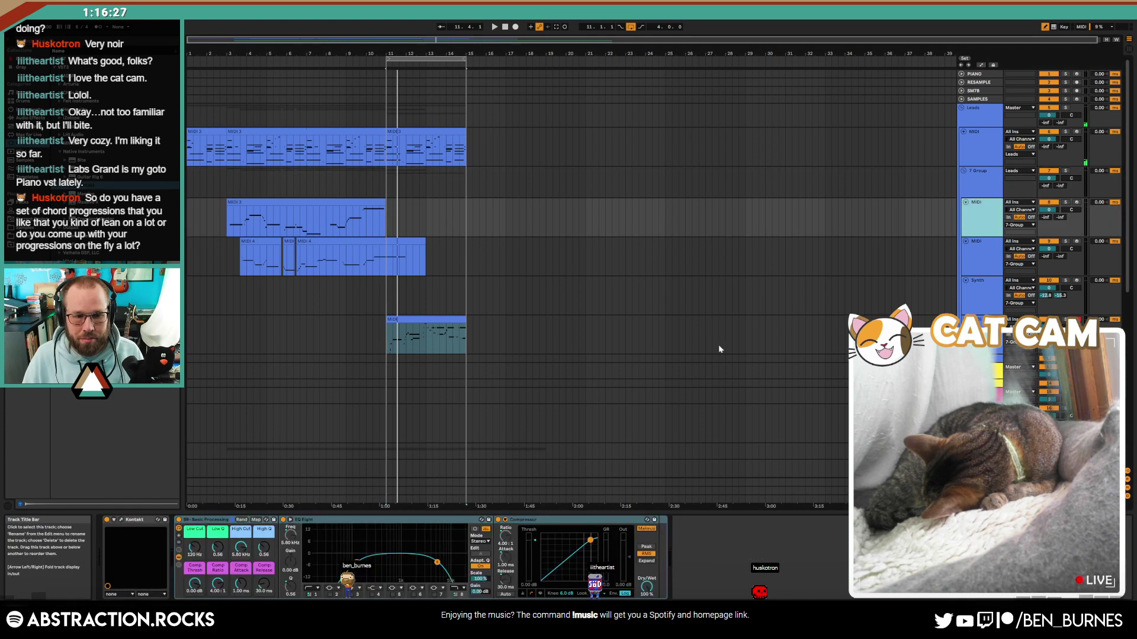
{"action": "left_click", "coordinate": [971, 262]}
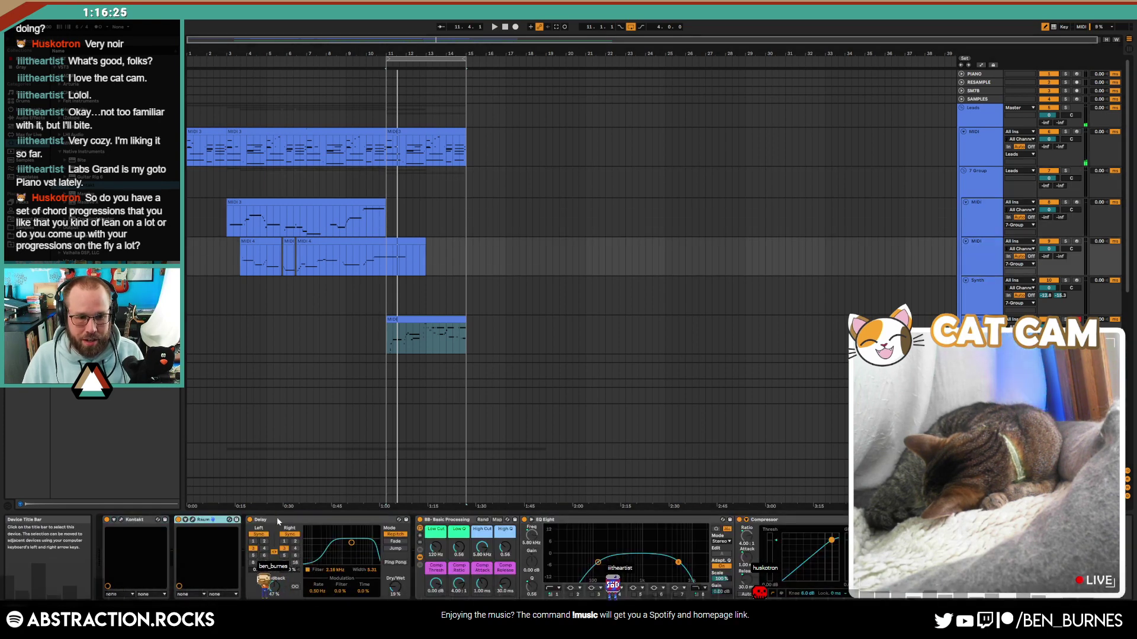
{"action": "left_click", "coordinate": [978, 293]}
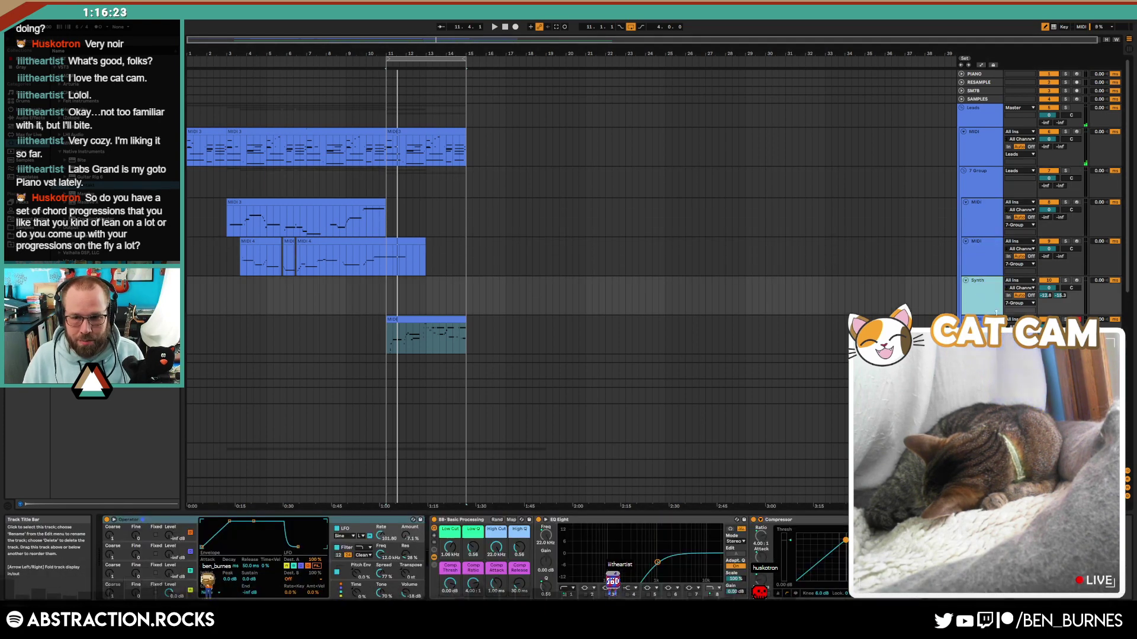
{"action": "left_click", "coordinate": [988, 332]}
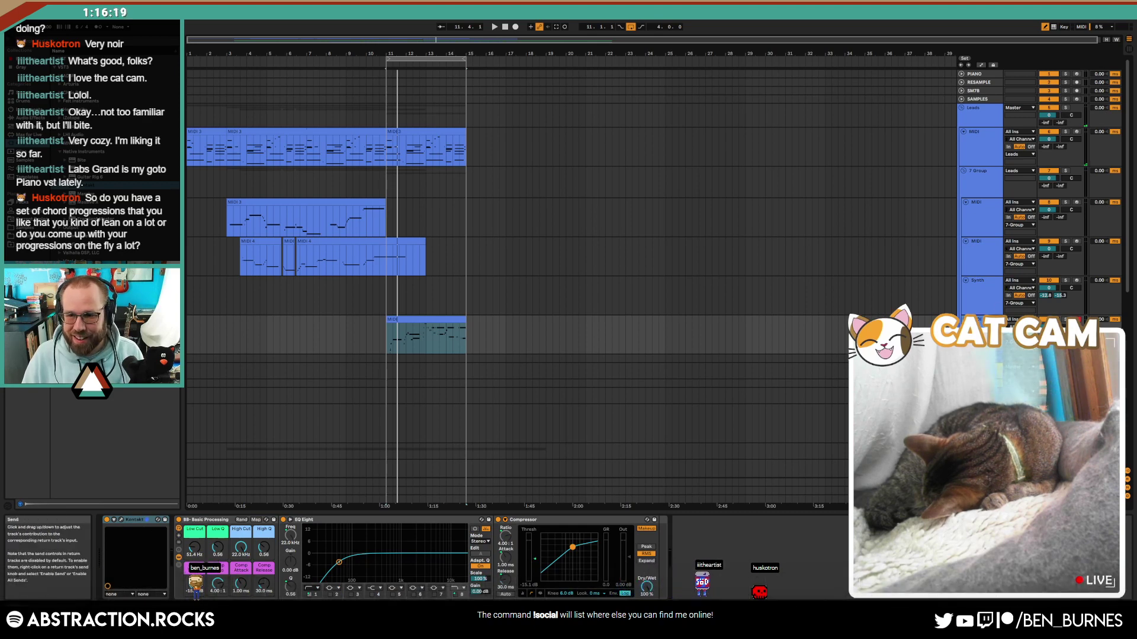
Step: Play the arrangement from before bar 11 to hear the piano part and open the recorded clip's notes for editing
{"action": "left_click", "coordinate": [374, 65]}
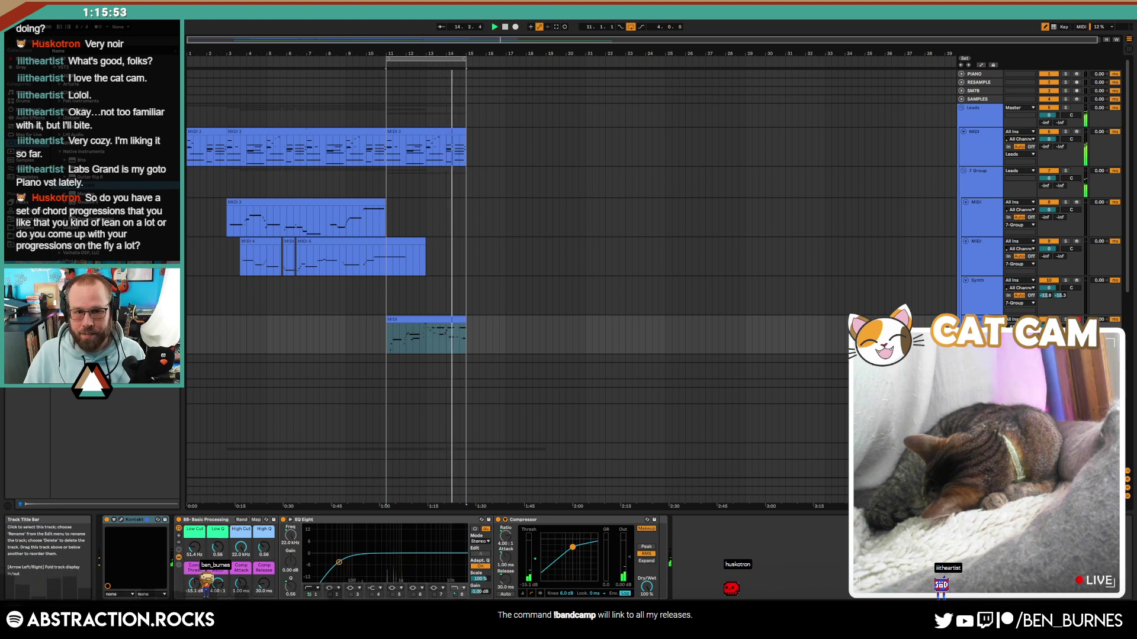
{"action": "left_click", "coordinate": [416, 321]}
{"action": "double_click", "coordinate": [416, 321]}
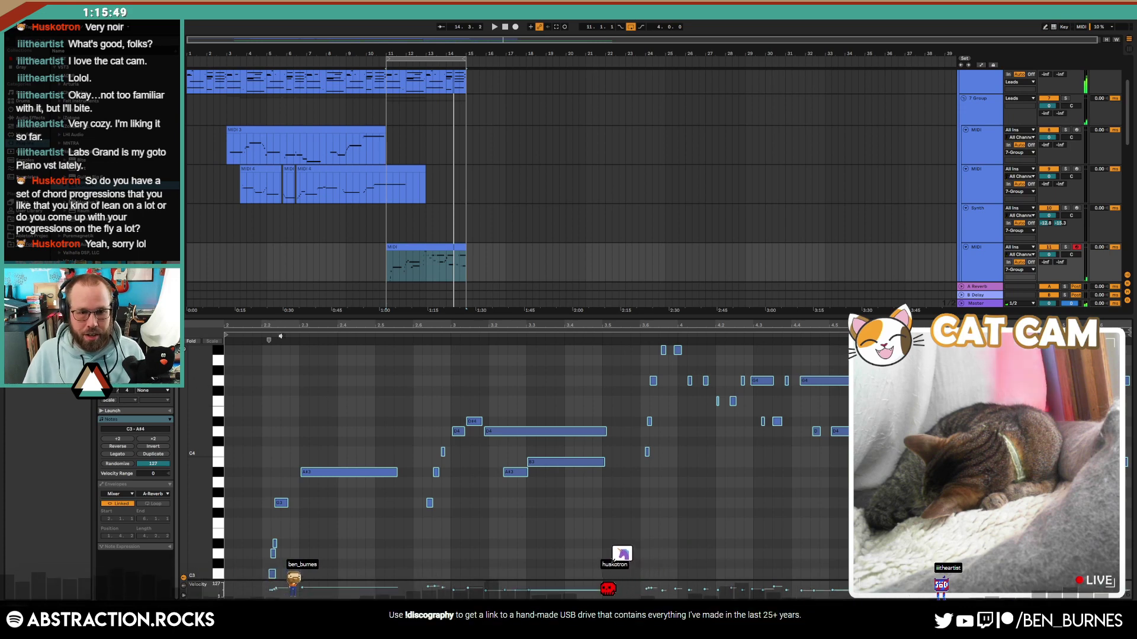
Step: Transpose the first phrase of the new piano clip at bar 11 up one octave
{"action": "mouse_move", "coordinate": [247, 377]}
{"action": "left_mouse_down"}
{"action": "mouse_move", "coordinate": [281, 474]}
{"action": "mouse_move", "coordinate": [558, 576]}
{"action": "left_mouse_up"}
{"action": "left_click_drag", "start_coordinate": [201, 443], "coordinate": [192, 443]}
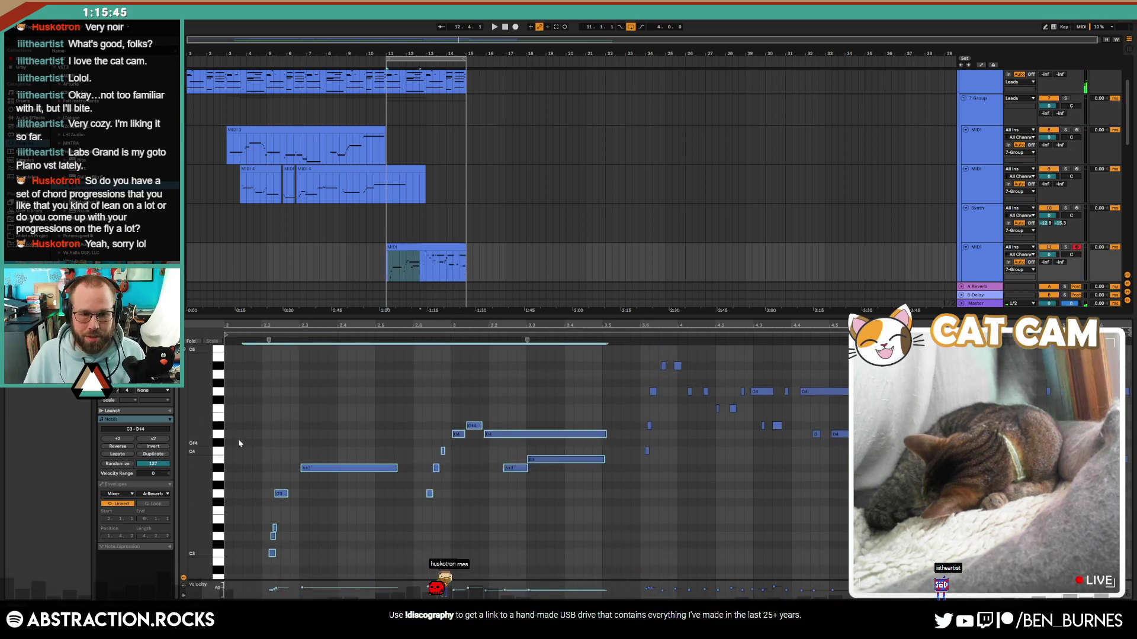
{"action": "mouse_move", "coordinate": [247, 406]}
{"action": "left_mouse_down"}
{"action": "mouse_move", "coordinate": [431, 545]}
{"action": "mouse_move", "coordinate": [561, 590]}
{"action": "left_mouse_up"}
{"action": "key", "text": "shift+Up"}
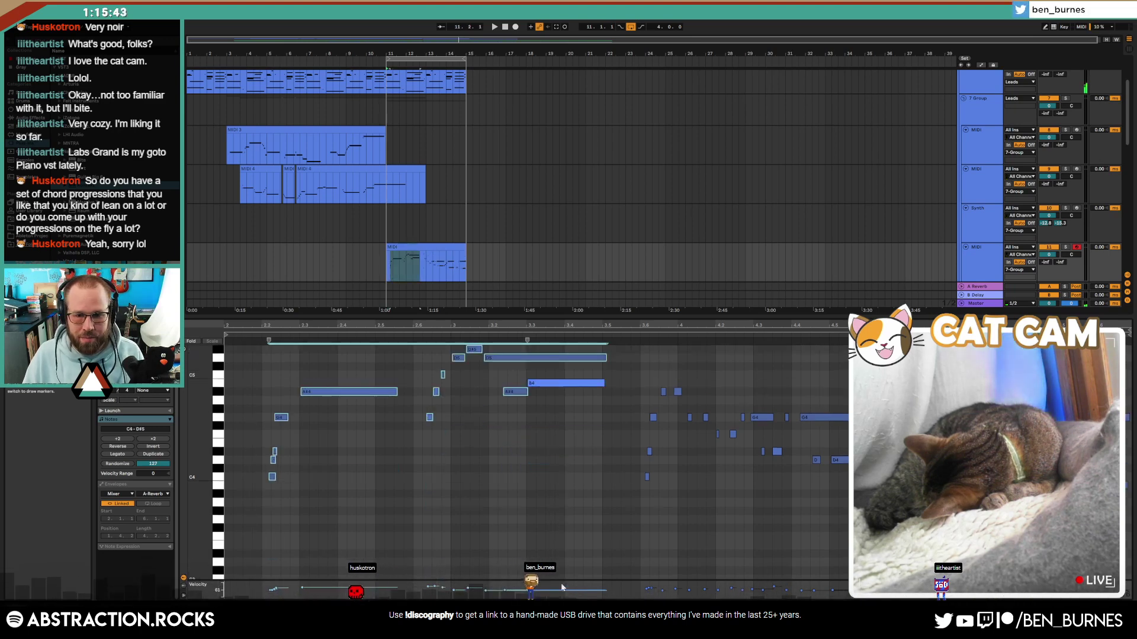
Step: Transpose the later notes of the piano clip's first phrase down one octave, leaving out its opening notes
{"action": "scroll", "coordinate": [547, 456], "scroll_direction": "down", "scroll_amount": 1}
{"action": "scroll", "coordinate": [547, 456], "scroll_direction": "up", "scroll_amount": 3}
{"action": "left_click_drag", "start_coordinate": [424, 354], "coordinate": [562, 462]}
{"action": "key", "text": "shift+Down"}
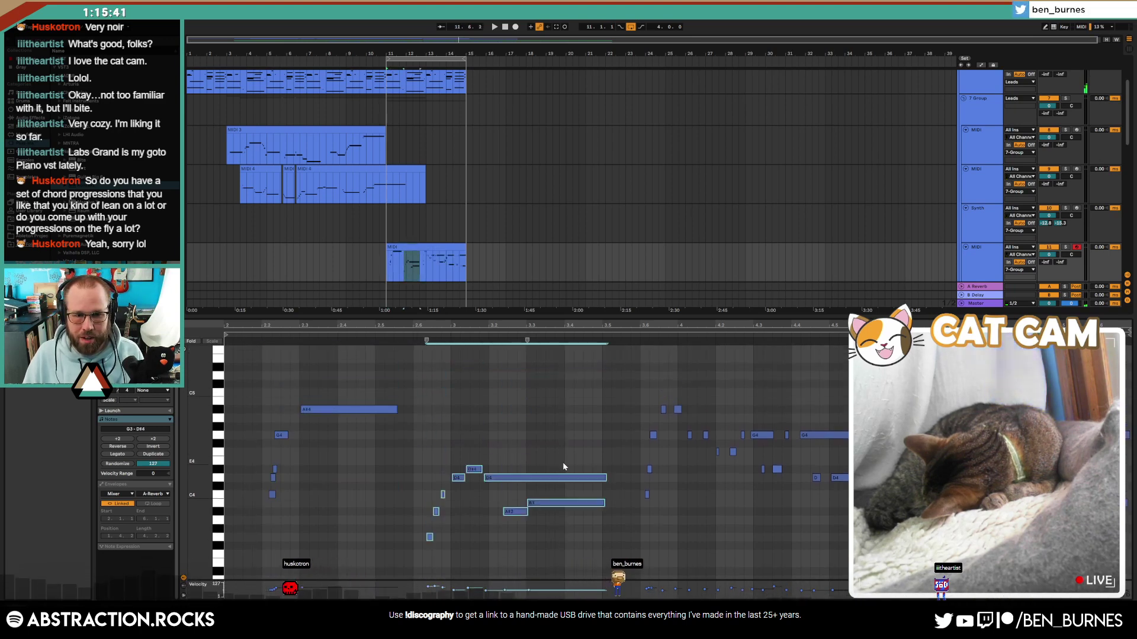
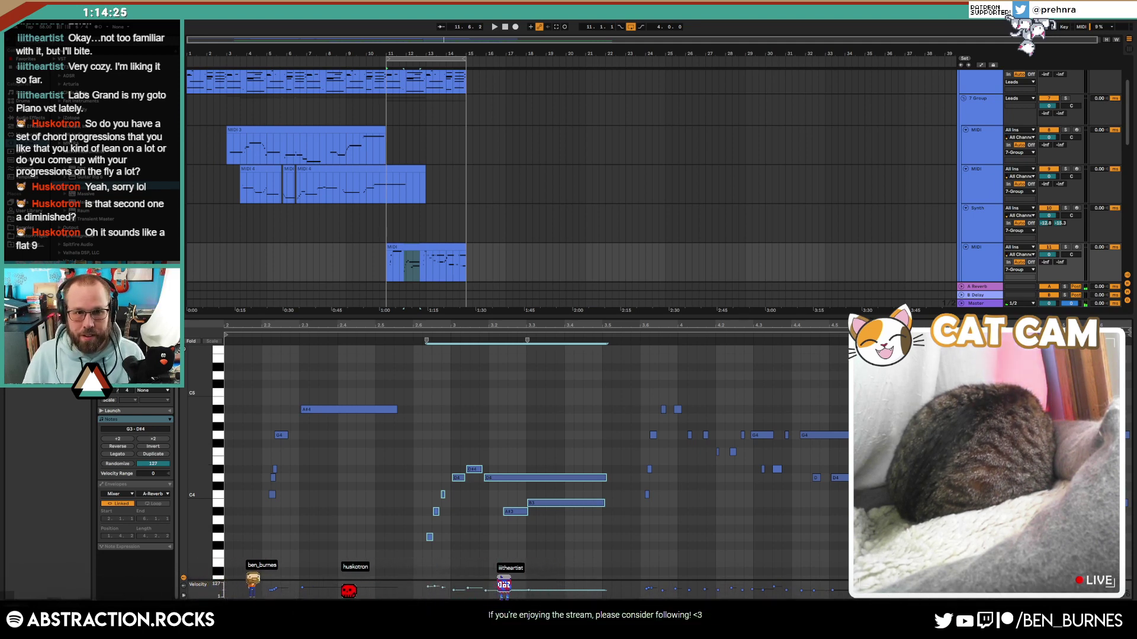
Step: Play the arrangement from just before bar 11 to hear the transposed piano phrase
{"action": "left_click", "coordinate": [379, 65]}
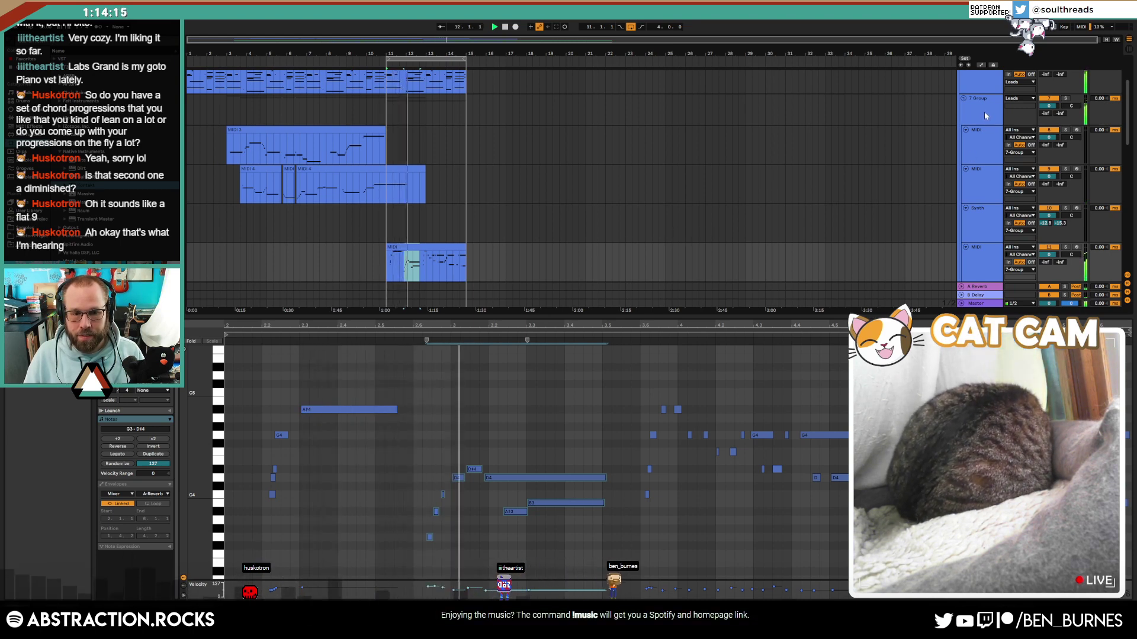
{"action": "left_click", "coordinate": [470, 443]}
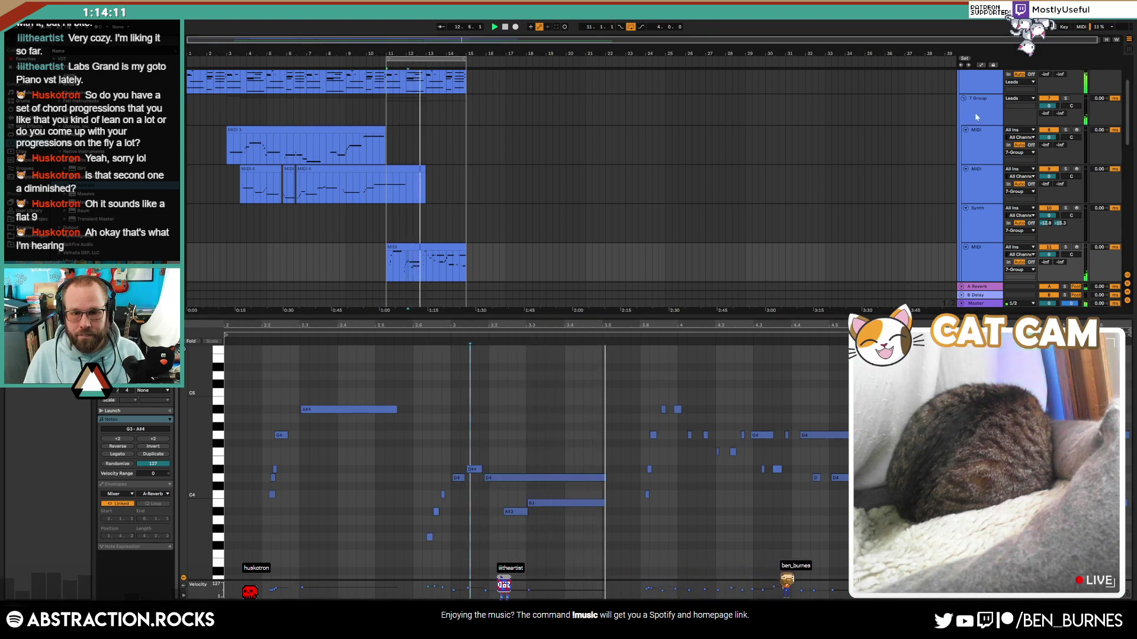
{"action": "key", "text": "shift+Tab"}
Step: Delete the repeated short hits from bar 11 to bar 15 on the drum sample track below the brushed cymbals
{"action": "scroll", "coordinate": [513, 312], "scroll_direction": "down", "scroll_amount": 10}
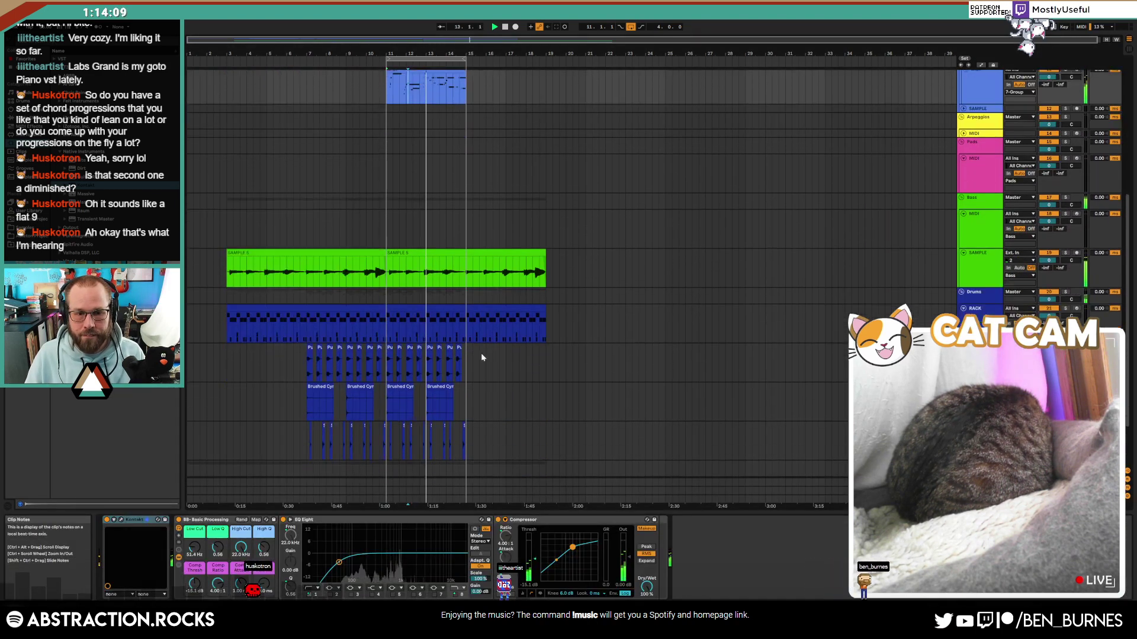
{"action": "left_click", "coordinate": [464, 449]}
{"action": "left_click_drag", "start_coordinate": [418, 451], "coordinate": [387, 450]}
{"action": "key", "text": "Delete"}
Step: Inspect the Flam 3 and Tap 2 notes in the drum rack clip starting at bar 11
{"action": "left_click", "coordinate": [447, 310]}
{"action": "left_click_drag", "start_coordinate": [387, 324], "coordinate": [545, 325]}
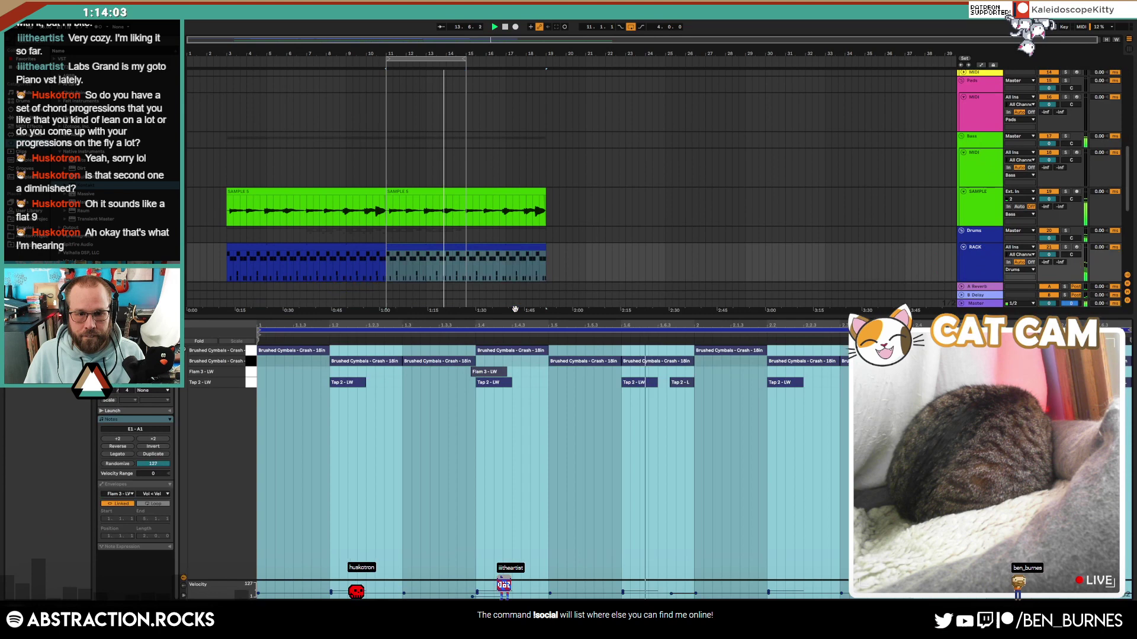
{"action": "double_click", "coordinate": [521, 318]}
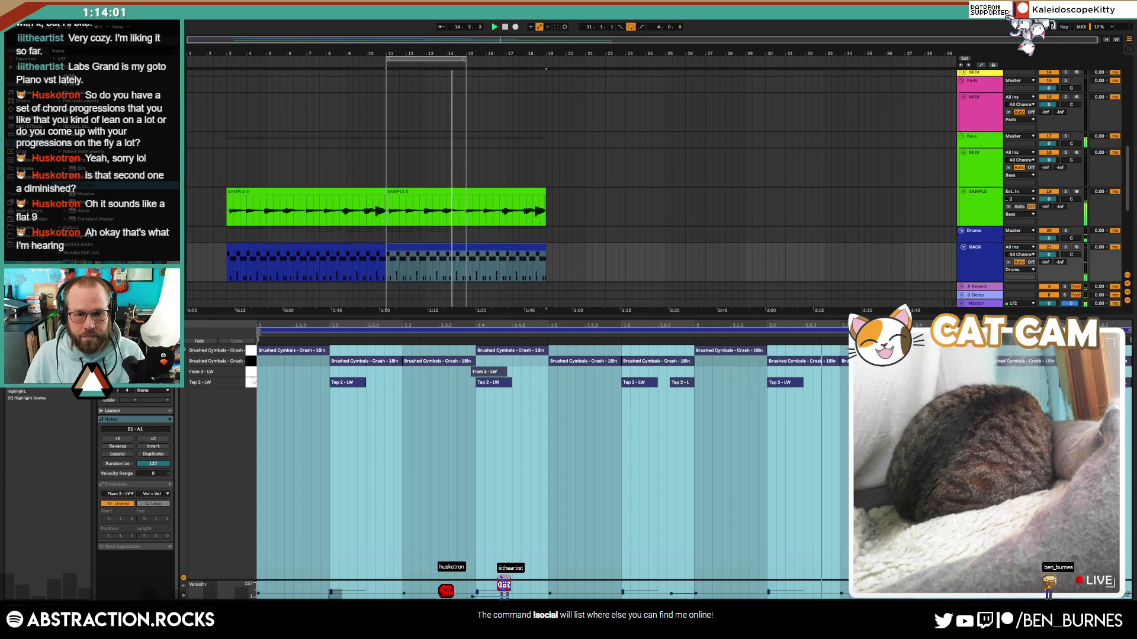
{"action": "left_click", "coordinate": [251, 374]}
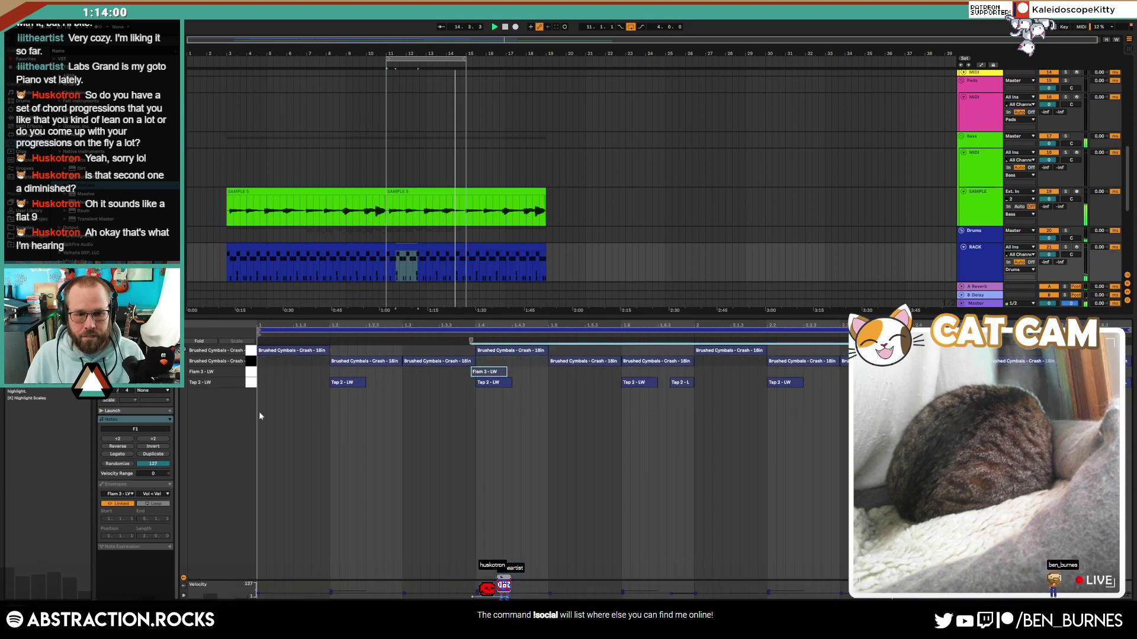
{"action": "left_click", "coordinate": [251, 383]}
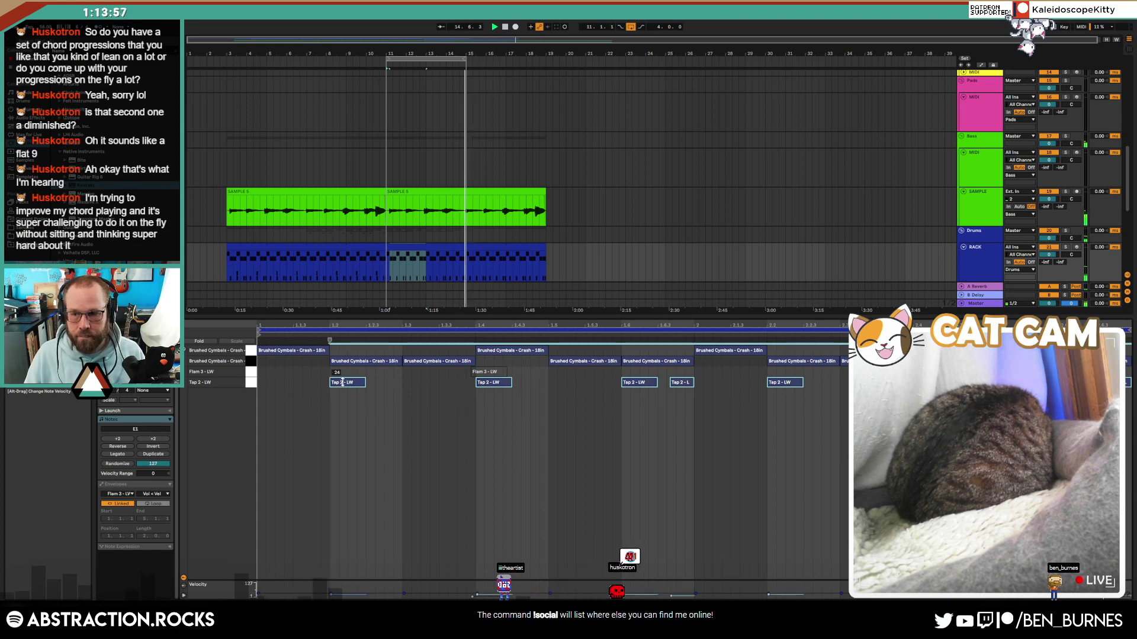
{"action": "key", "text": "shift+Tab"}
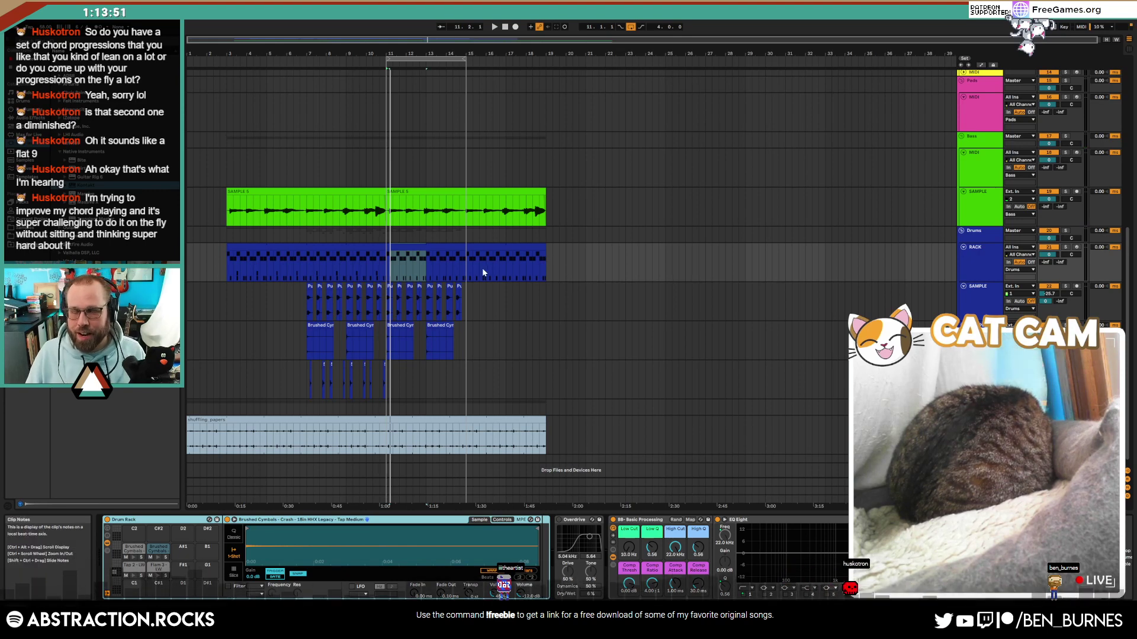
Step: Arm the first MIDI track in the Leads group for recording and open its chord clip at bar 11
{"action": "left_click", "coordinate": [395, 192]}
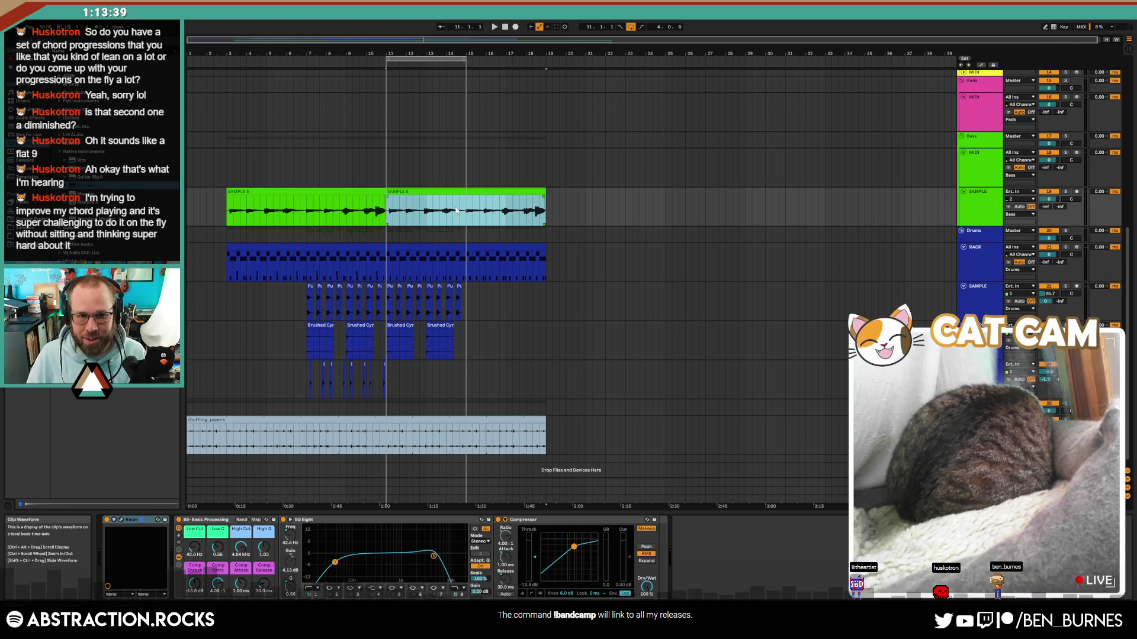
{"action": "scroll", "coordinate": [456, 209], "scroll_direction": "up", "scroll_amount": 8}
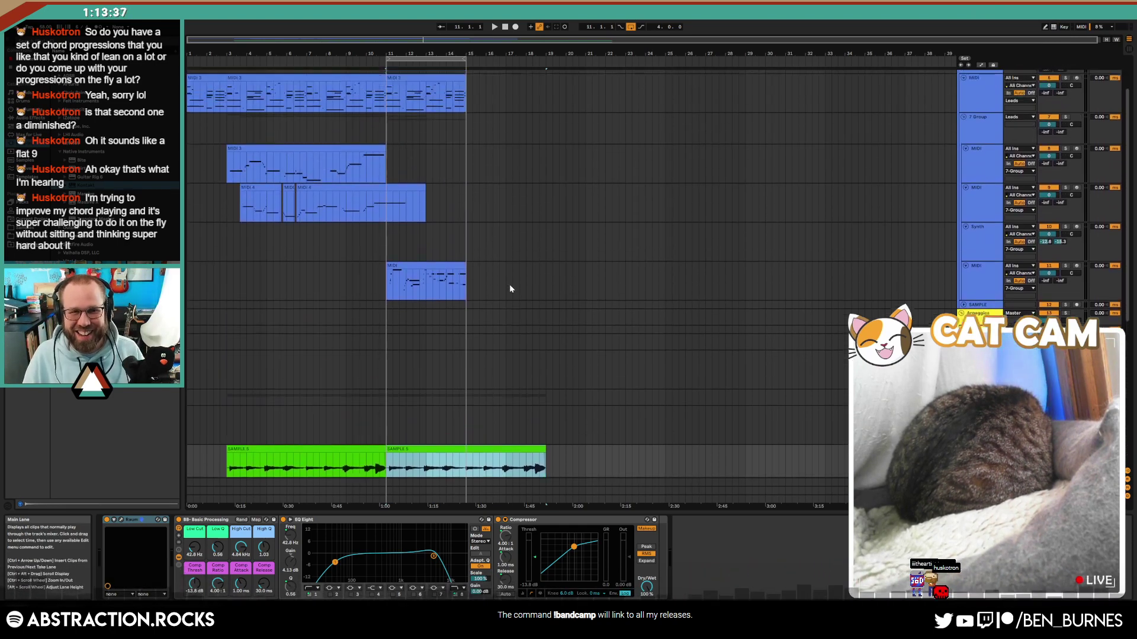
{"action": "scroll", "coordinate": [509, 289], "scroll_direction": "up", "scroll_amount": 2}
{"action": "left_click", "coordinate": [443, 137]}
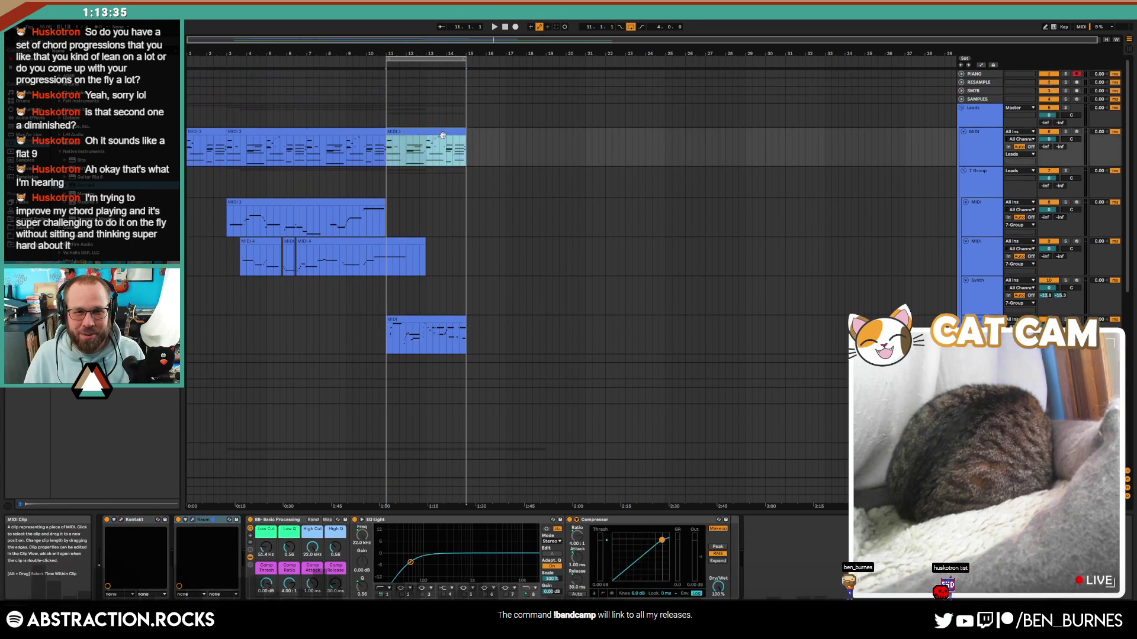
{"action": "left_click", "coordinate": [1077, 132]}
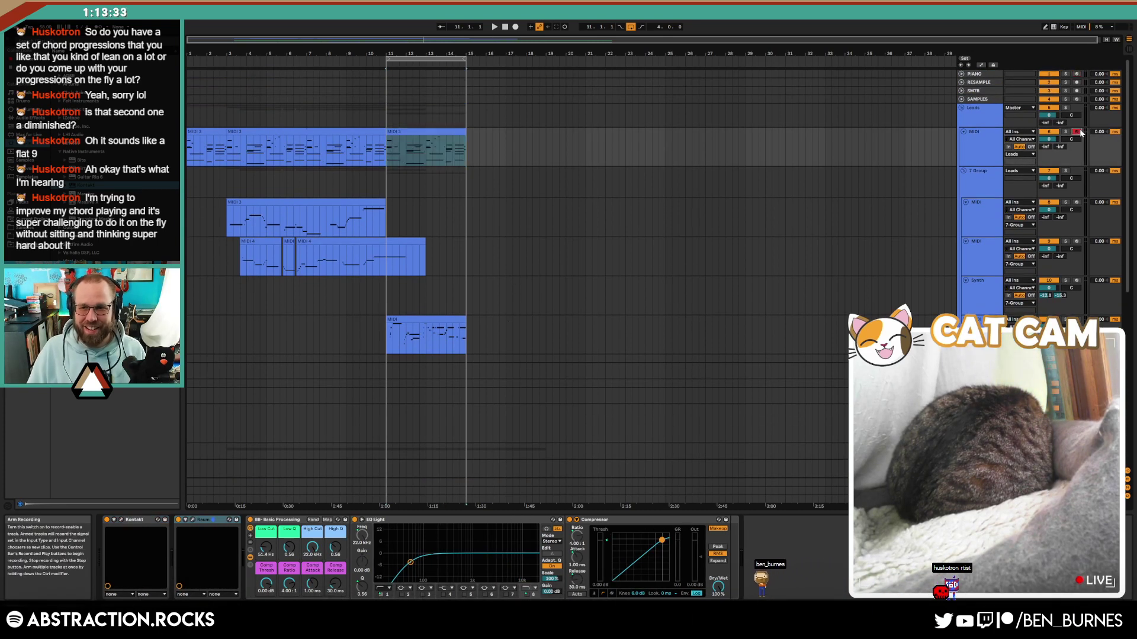
{"action": "left_click", "coordinate": [434, 132]}
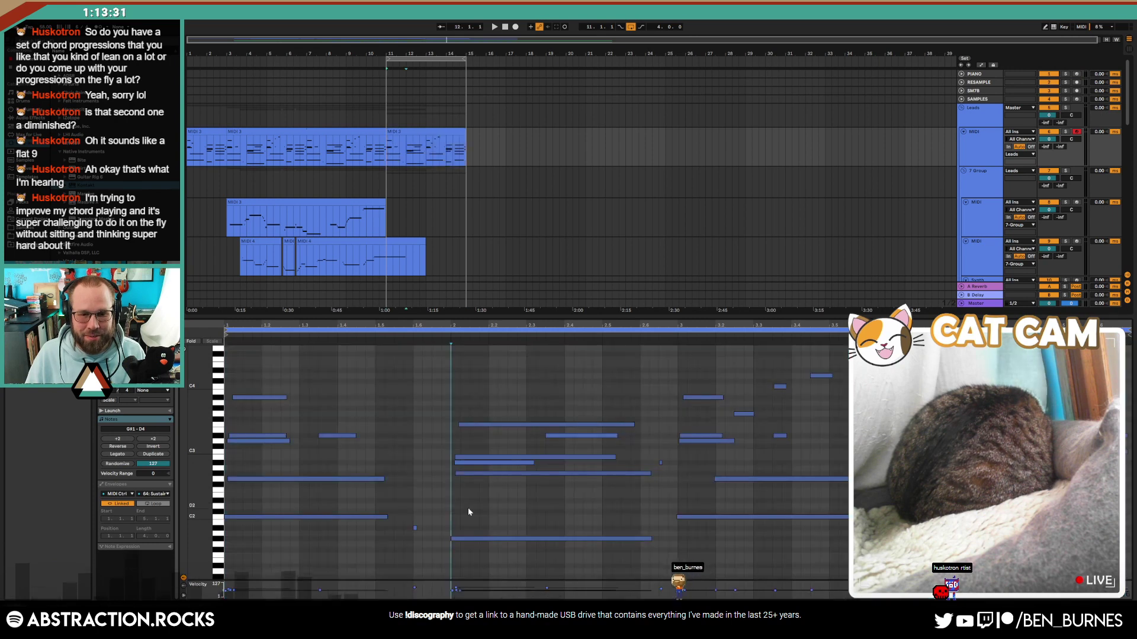
Step: Move the second chord's lowest note up to D#2 and raise the short bass note before it four semitones to D2
{"action": "left_click", "coordinate": [468, 506]}
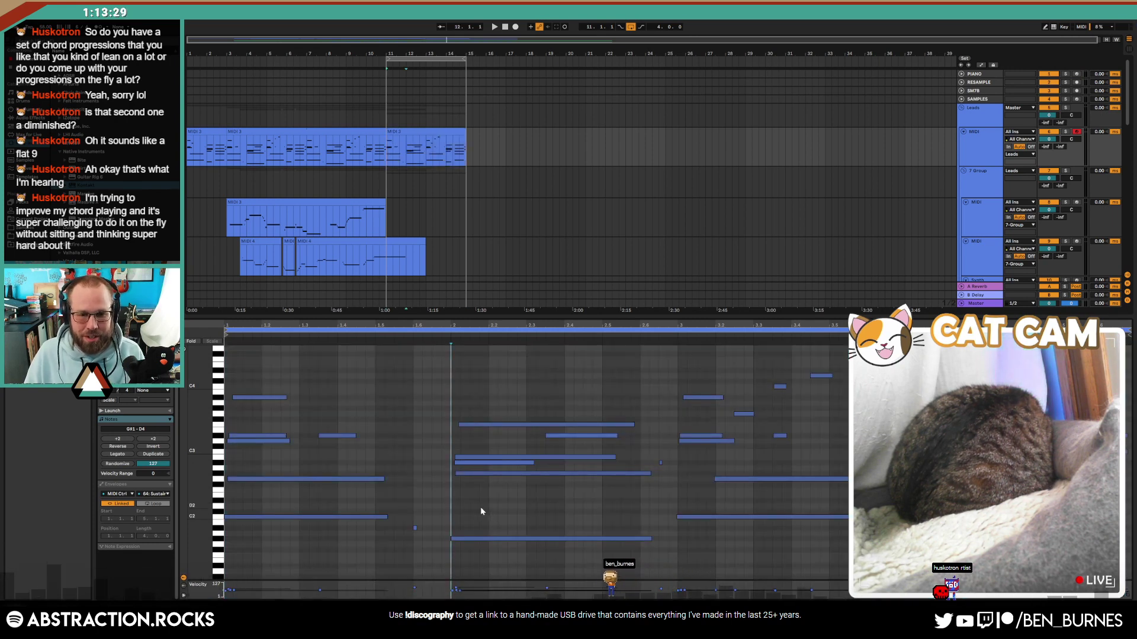
{"action": "left_click_drag", "start_coordinate": [494, 537], "coordinate": [498, 498]}
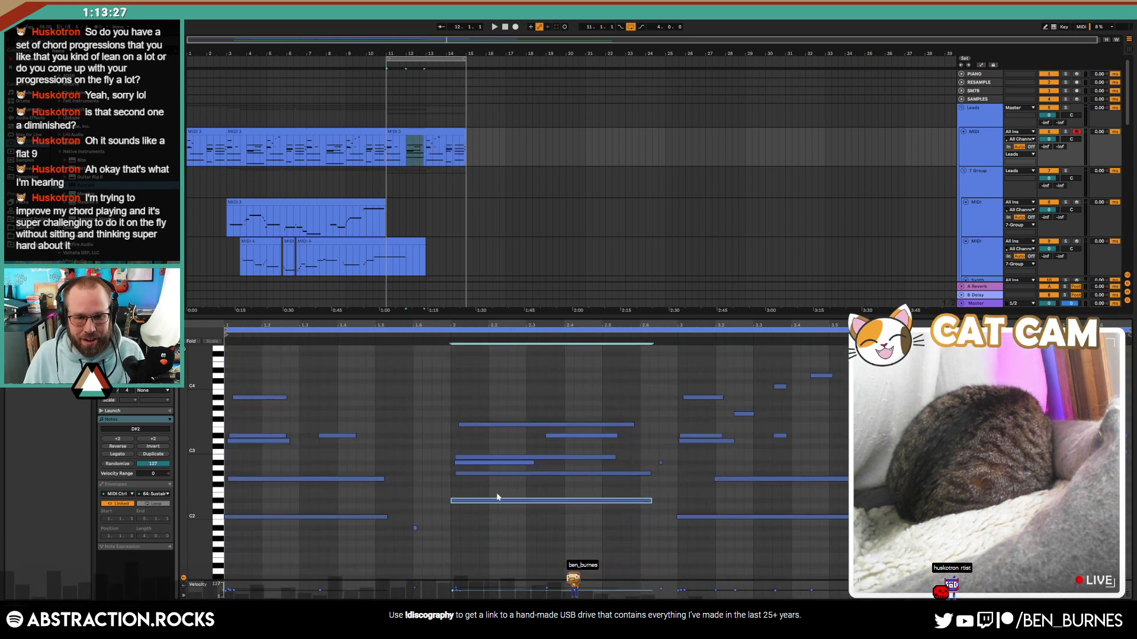
{"action": "left_click", "coordinate": [328, 335]}
{"action": "left_click_drag", "start_coordinate": [406, 488], "coordinate": [435, 558]}
{"action": "key", "text": "Up"}
{"action": "key", "text": "Up"}
{"action": "key", "text": "Up"}
{"action": "key", "text": "Up"}
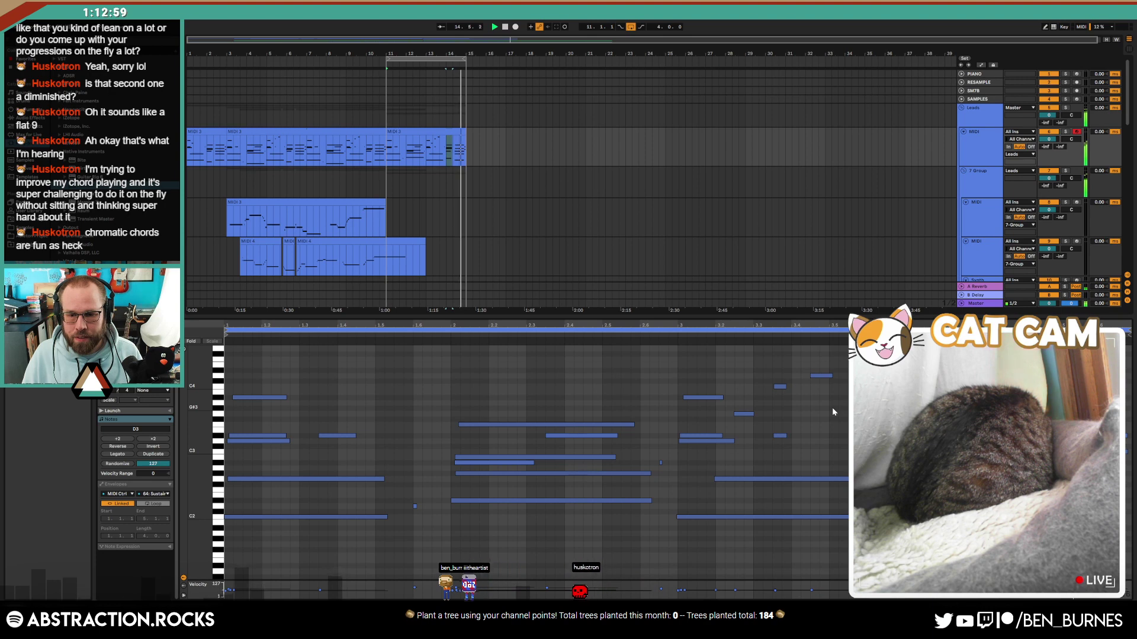
Step: Try transposing every note of the bar 11 chord clip up one octave
{"action": "key", "text": "space"}
{"action": "key", "text": "ctrl+a"}
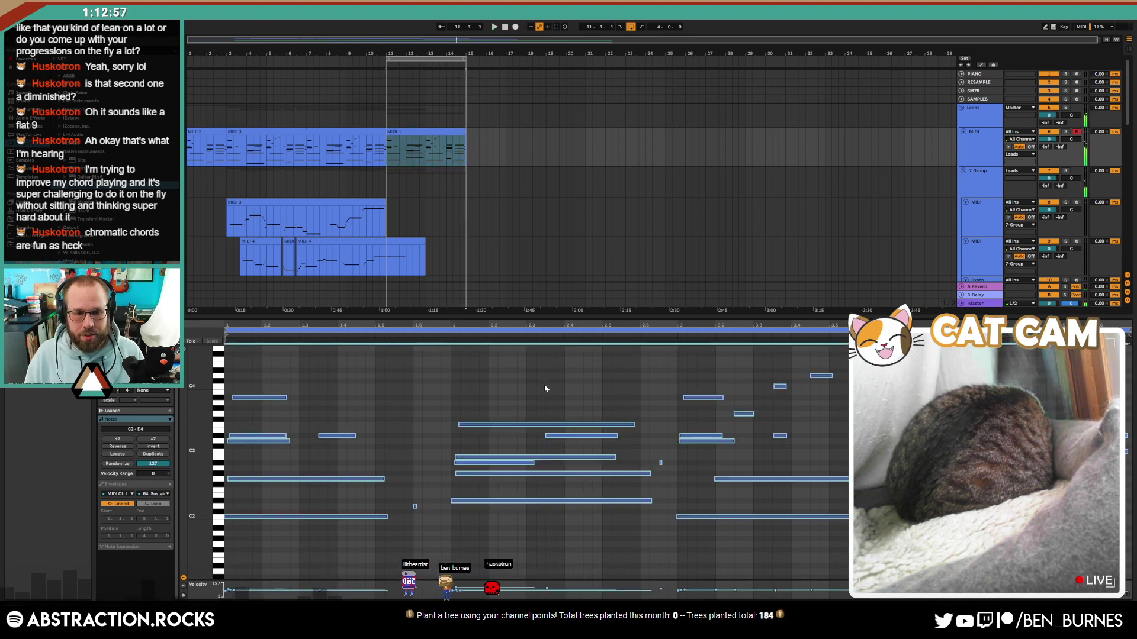
{"action": "key", "text": "shift+Up"}
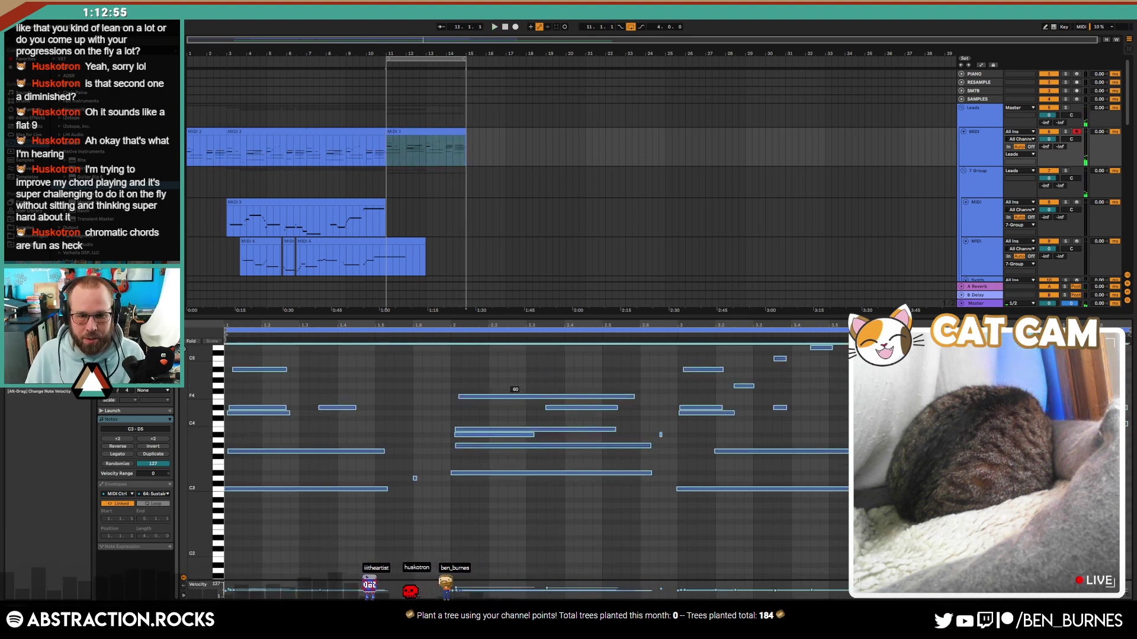
{"action": "key", "text": "space"}
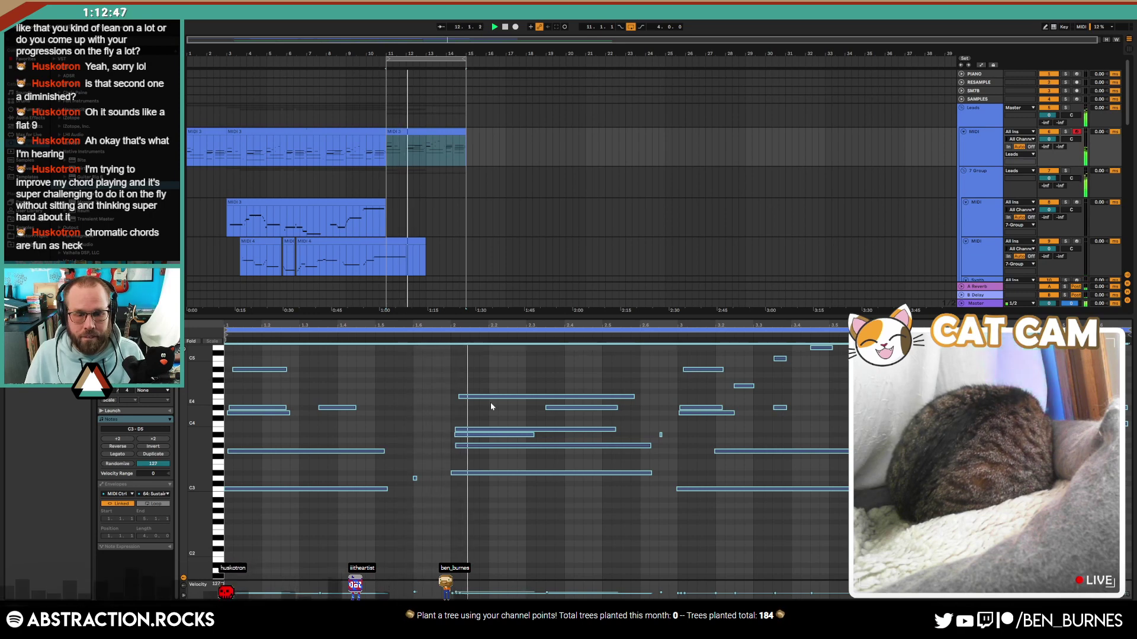
{"action": "key", "text": "shift+Down"}
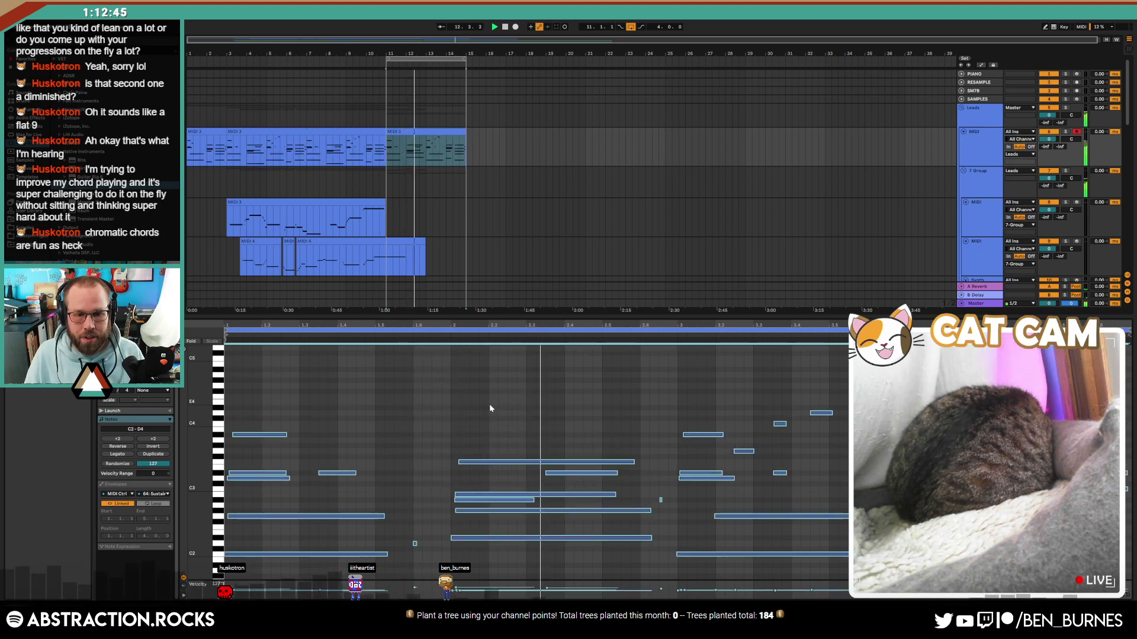
{"action": "key", "text": "space"}
Step: Transpose only the upper chord notes, A#2 to D4, up one octave and play the result from around bar 10
{"action": "left_click_drag", "start_coordinate": [250, 402], "coordinate": [1130, 499]}
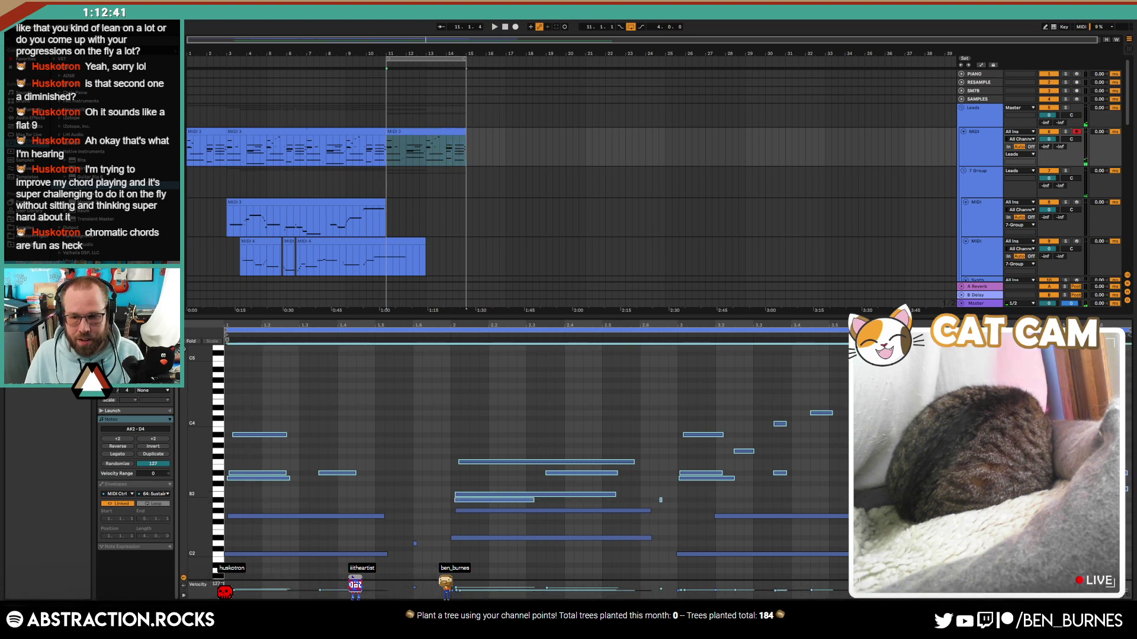
{"action": "key", "text": "shift+Up"}
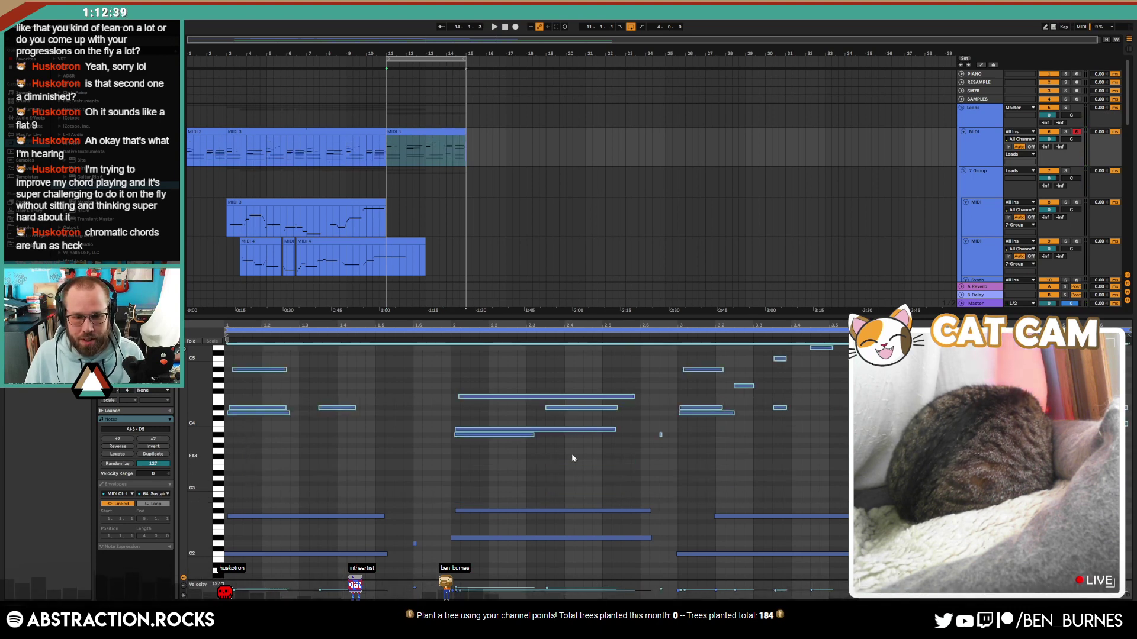
{"action": "key", "text": "space"}
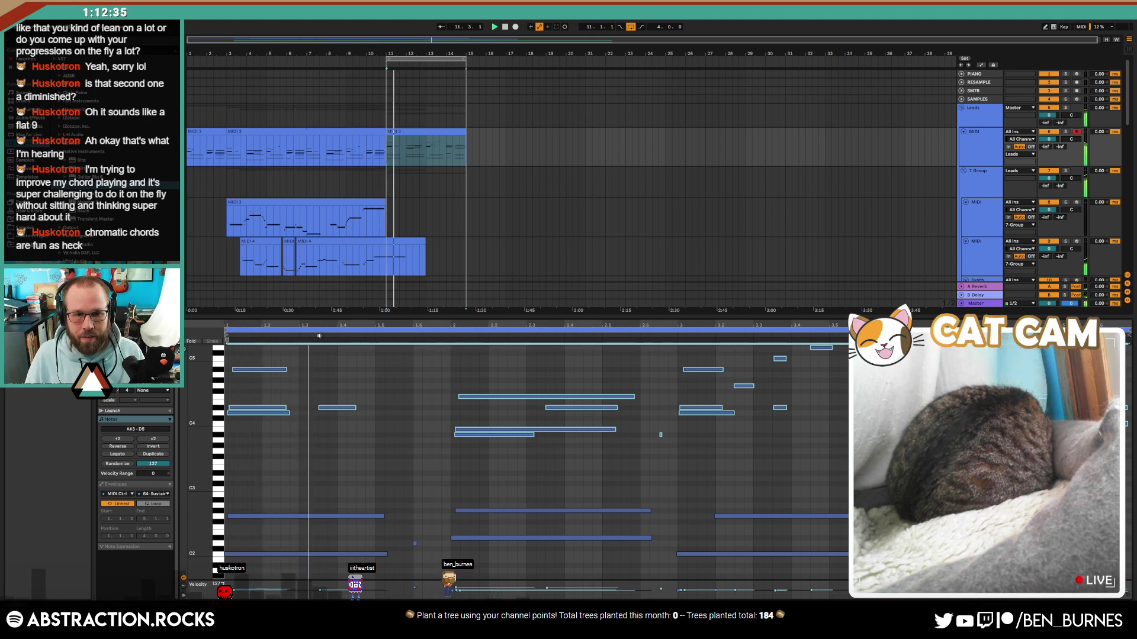
{"action": "left_click", "coordinate": [366, 58]}
{"action": "key", "text": "shift+Tab"}
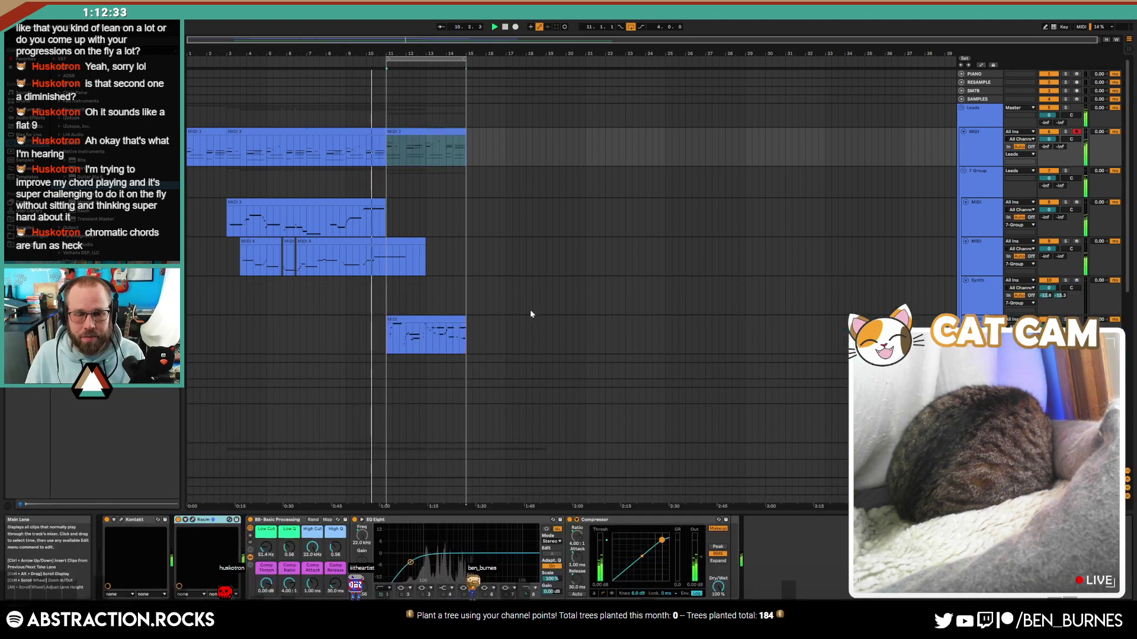
{"action": "scroll", "coordinate": [555, 329], "scroll_direction": "down", "scroll_amount": 2}
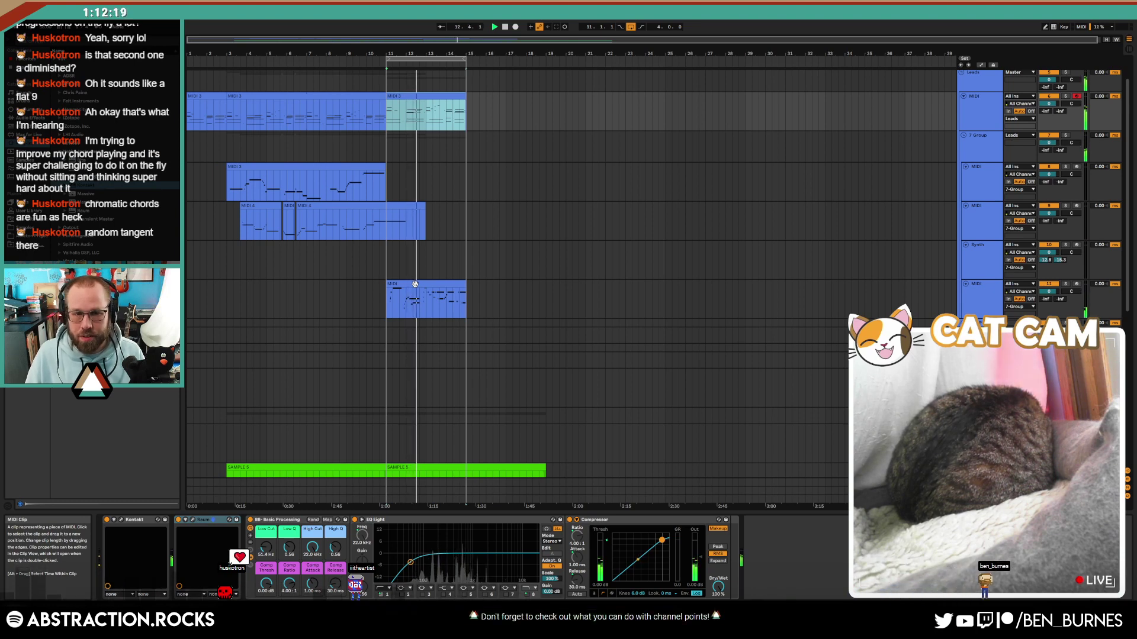
Step: Extend the chord clip from bar 11 and the arrangement loop so that both end at bar 19
{"action": "double_click", "coordinate": [460, 95]}
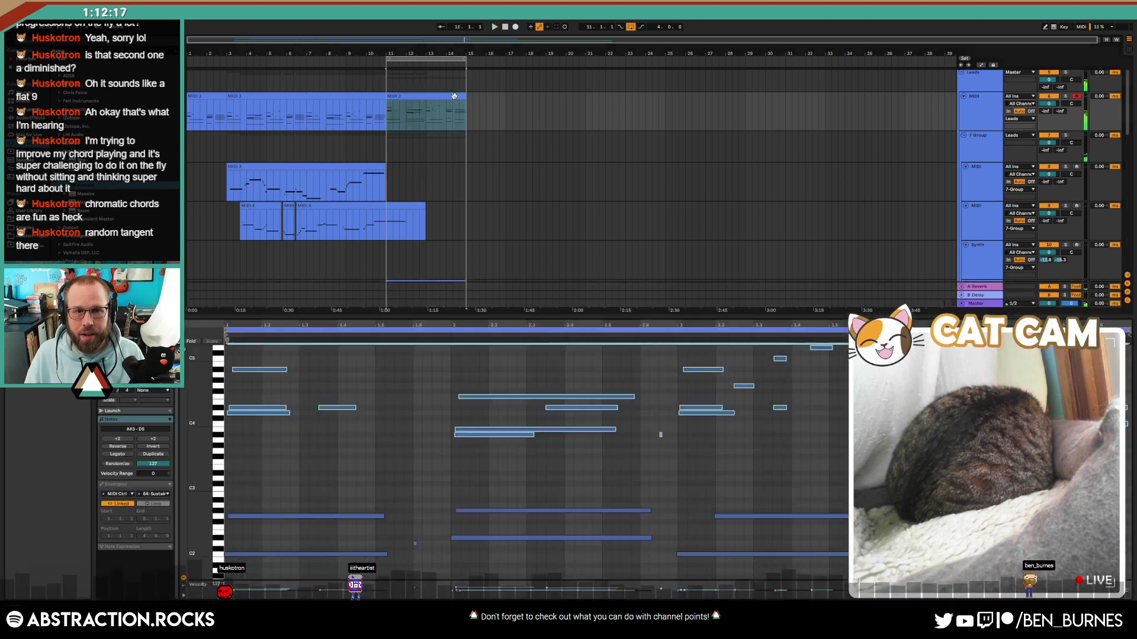
{"action": "key", "text": "shift+Tab"}
{"action": "left_click_drag", "start_coordinate": [466, 103], "coordinate": [545, 113]}
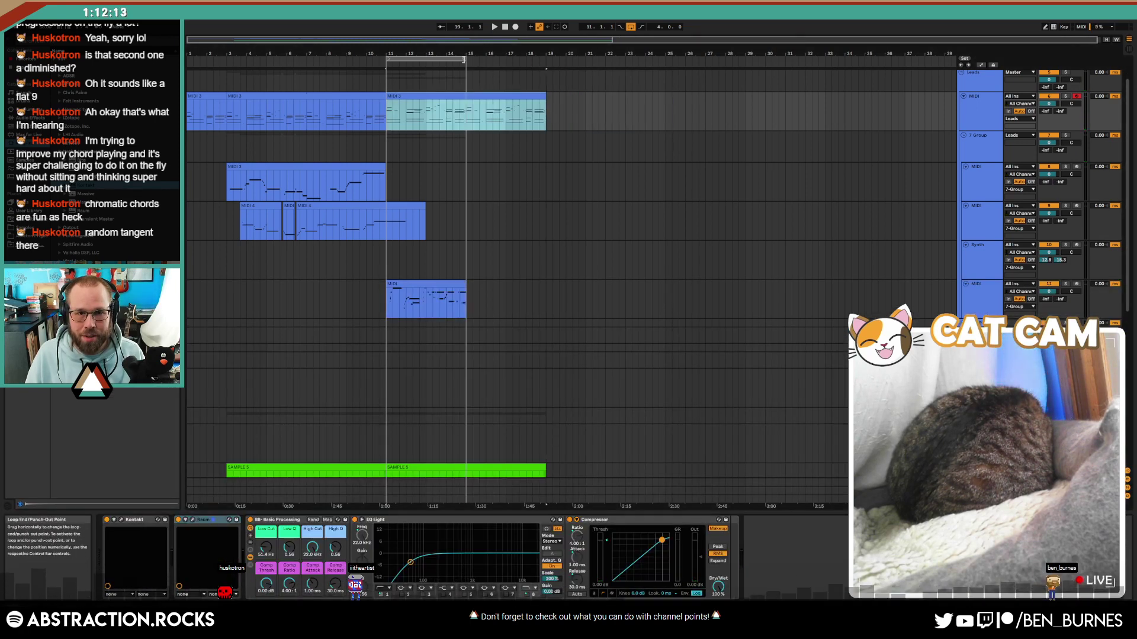
{"action": "left_click_drag", "start_coordinate": [465, 59], "coordinate": [545, 70]}
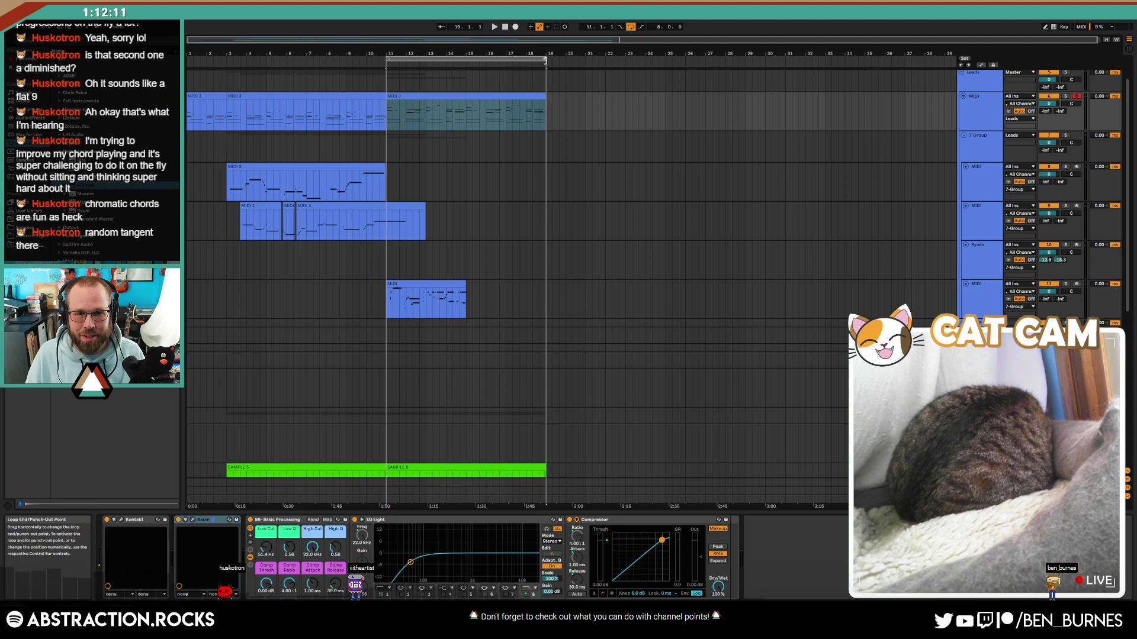
Step: Duplicate the percussion sample and Brushed Cymbals clips of bars 11 to 15 so they also fill bars 15 to 19
{"action": "scroll", "coordinate": [611, 342], "scroll_direction": "down", "scroll_amount": 5}
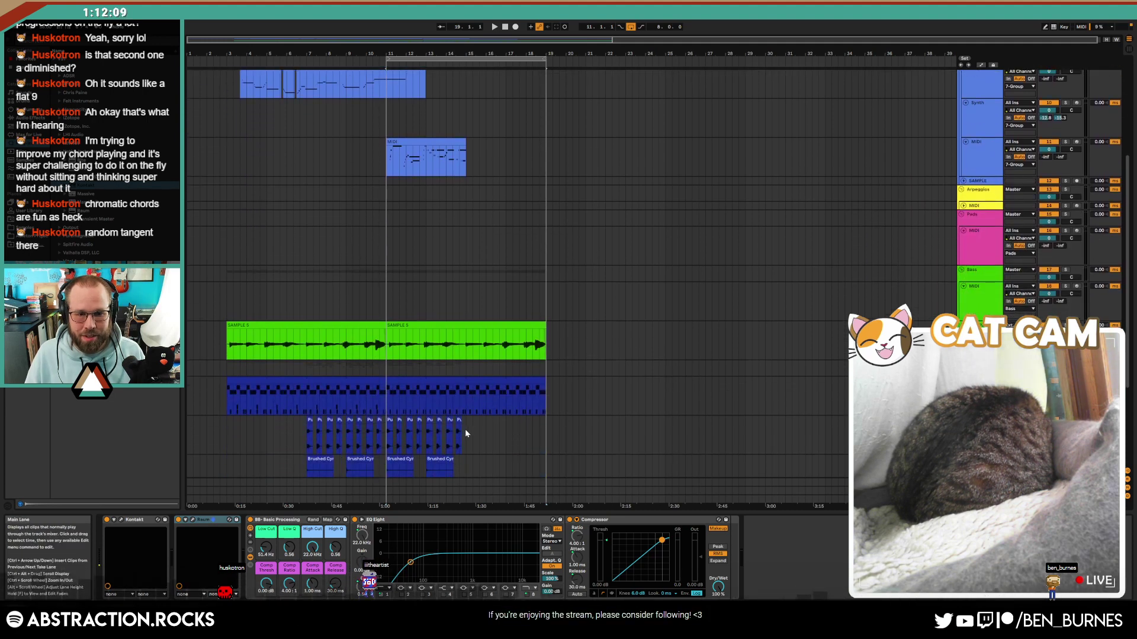
{"action": "scroll", "coordinate": [466, 429], "scroll_direction": "down", "scroll_amount": 3}
{"action": "left_click_drag", "start_coordinate": [466, 357], "coordinate": [396, 384]}
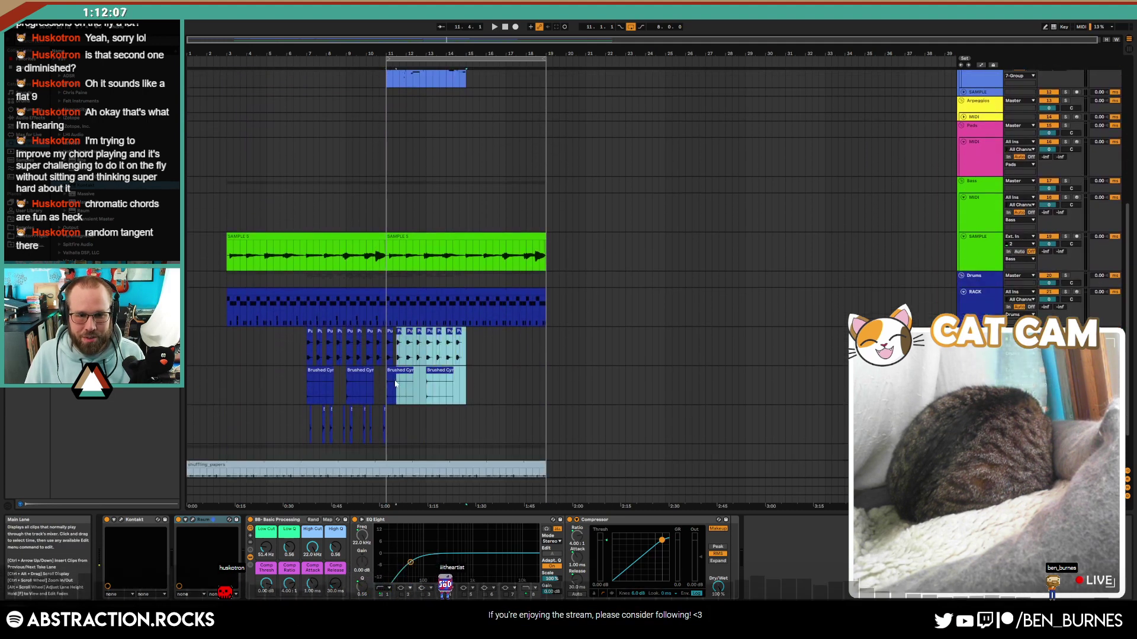
{"action": "key", "text": "ctrl+d"}
{"action": "scroll", "coordinate": [568, 424], "scroll_direction": "up", "scroll_amount": 5}
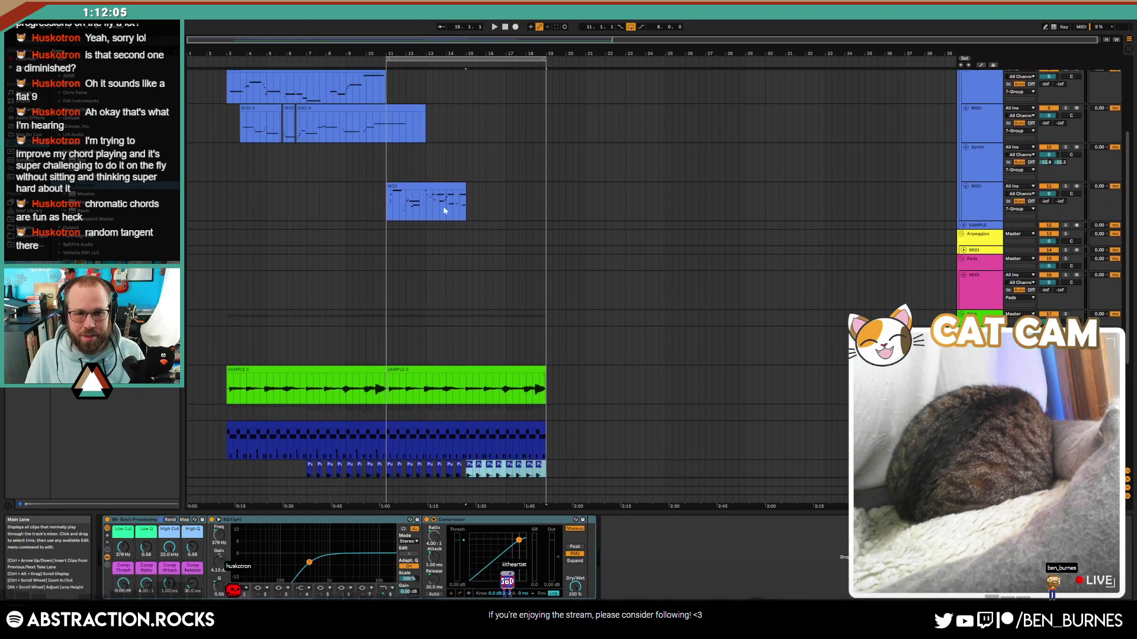
Step: Play the bar 11 lead clip from around bar 14 and try recording a continuation of it from just before bar 15
{"action": "scroll", "coordinate": [521, 299], "scroll_direction": "up", "scroll_amount": 4}
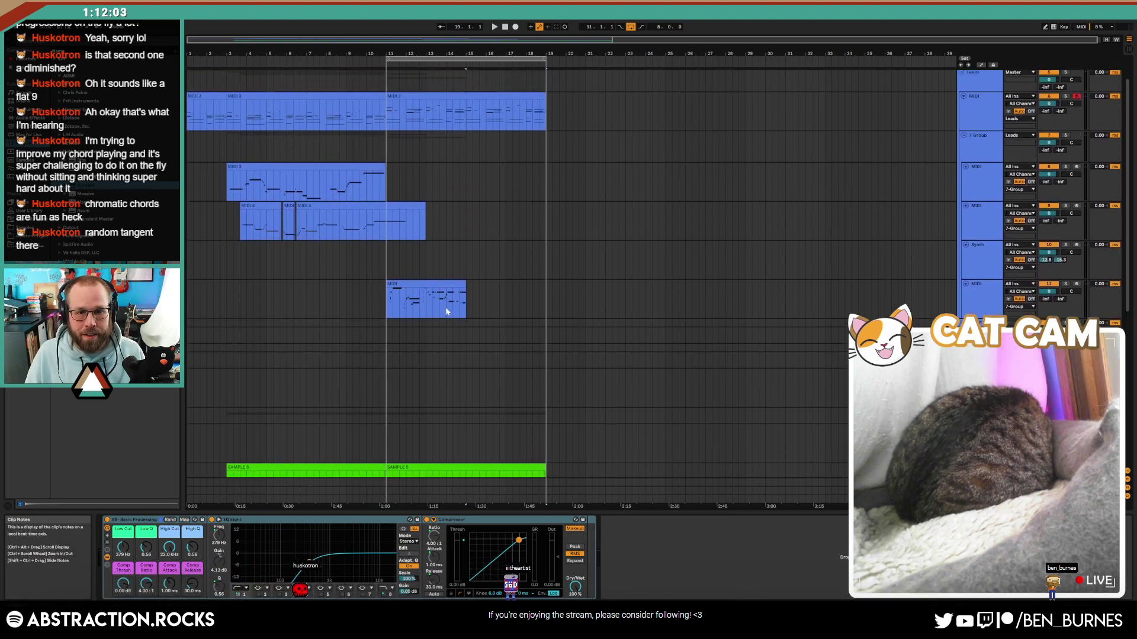
{"action": "left_click", "coordinate": [447, 312]}
{"action": "key", "text": "space"}
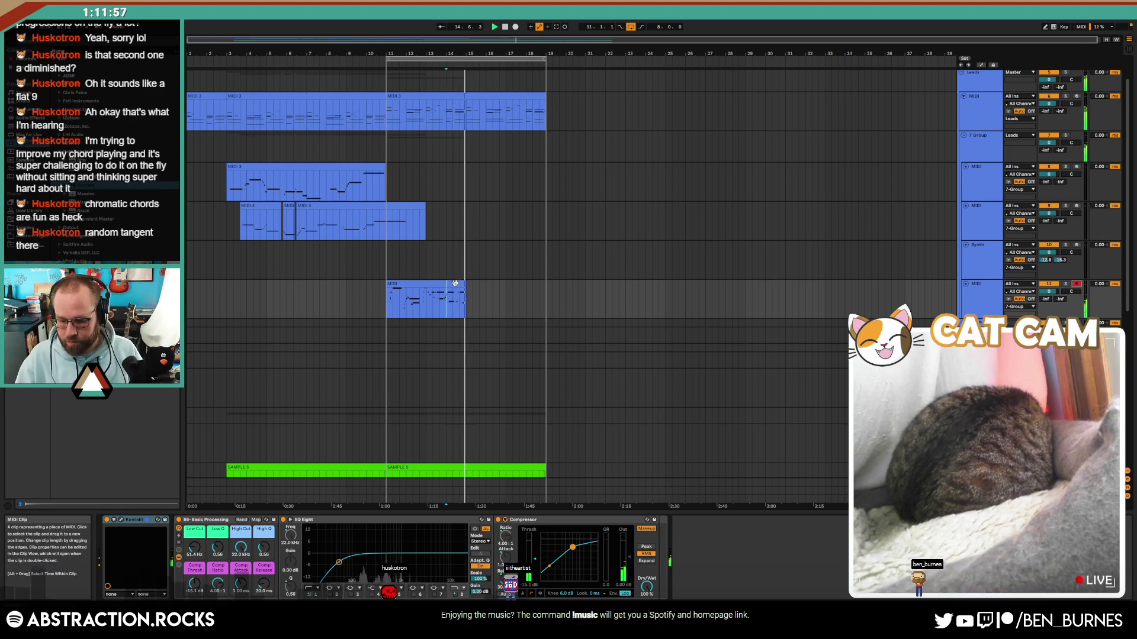
{"action": "key", "text": "space"}
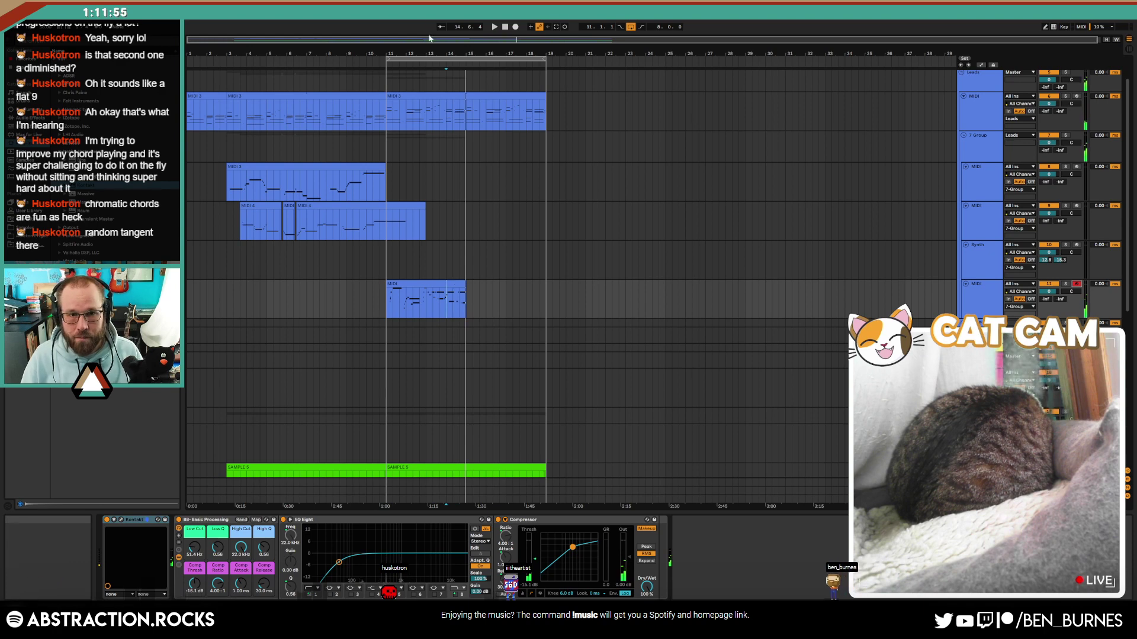
{"action": "left_click", "coordinate": [460, 304]}
{"action": "key", "text": "space"}
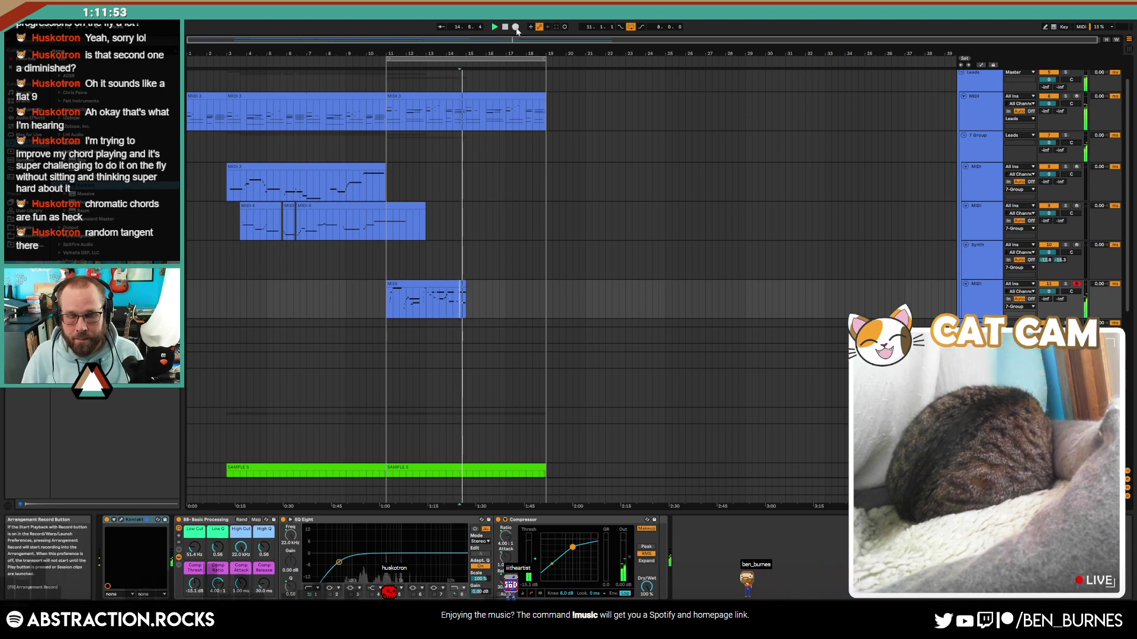
{"action": "left_click", "coordinate": [515, 28]}
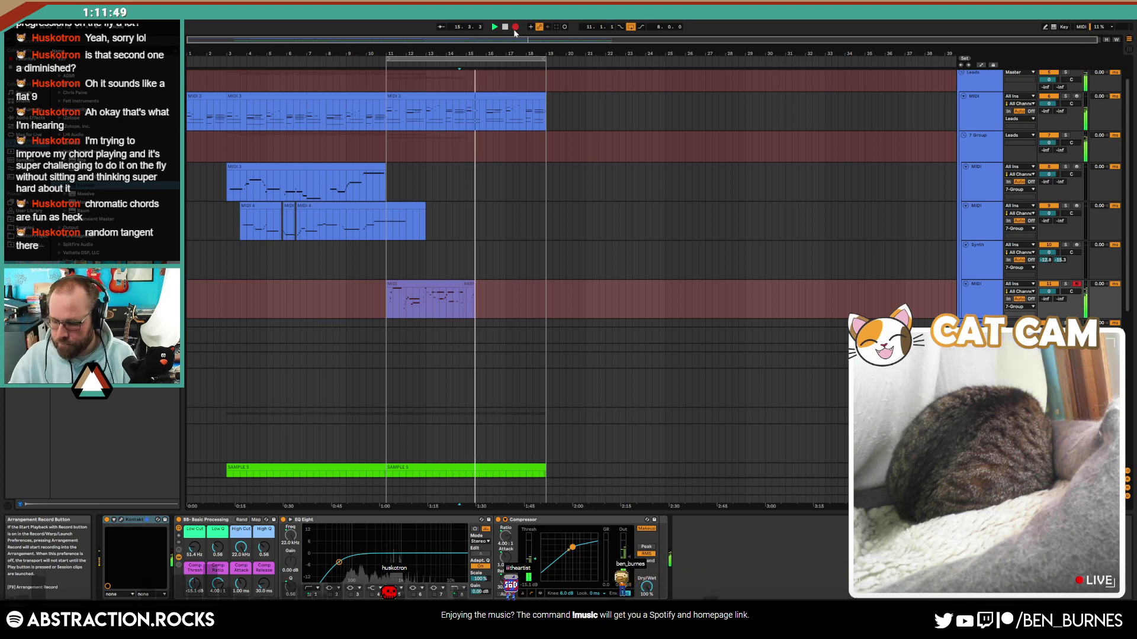
{"action": "left_click", "coordinate": [515, 29]}
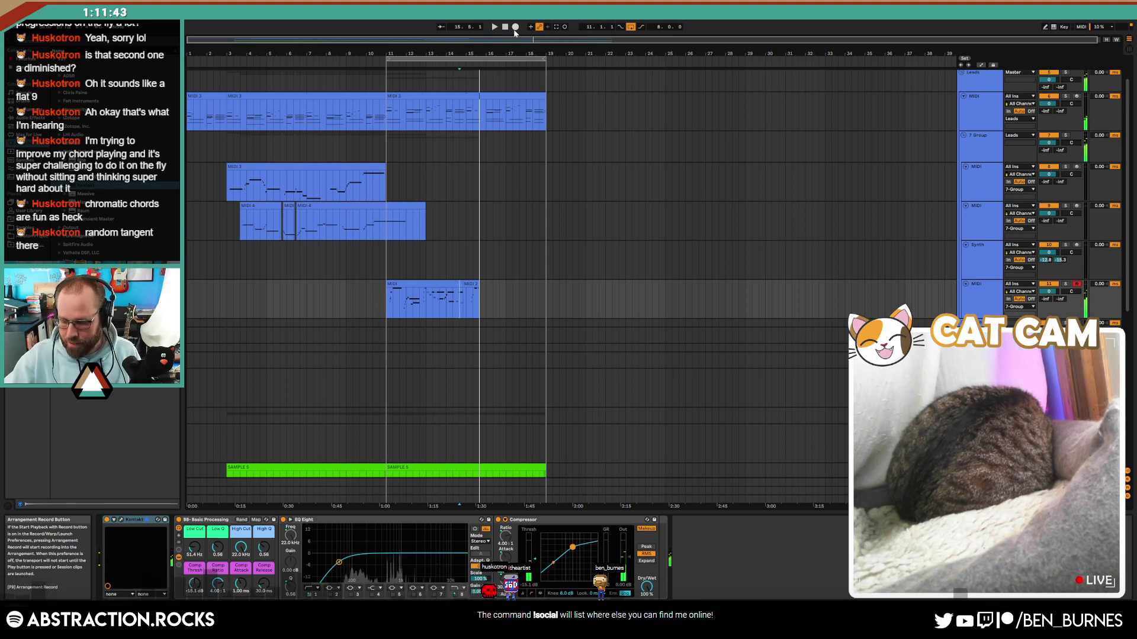
Step: Try further recorded takes of the lead continuation, one carrying on past bar 15 and one restarted from around bar 14
{"action": "left_click", "coordinate": [515, 27]}
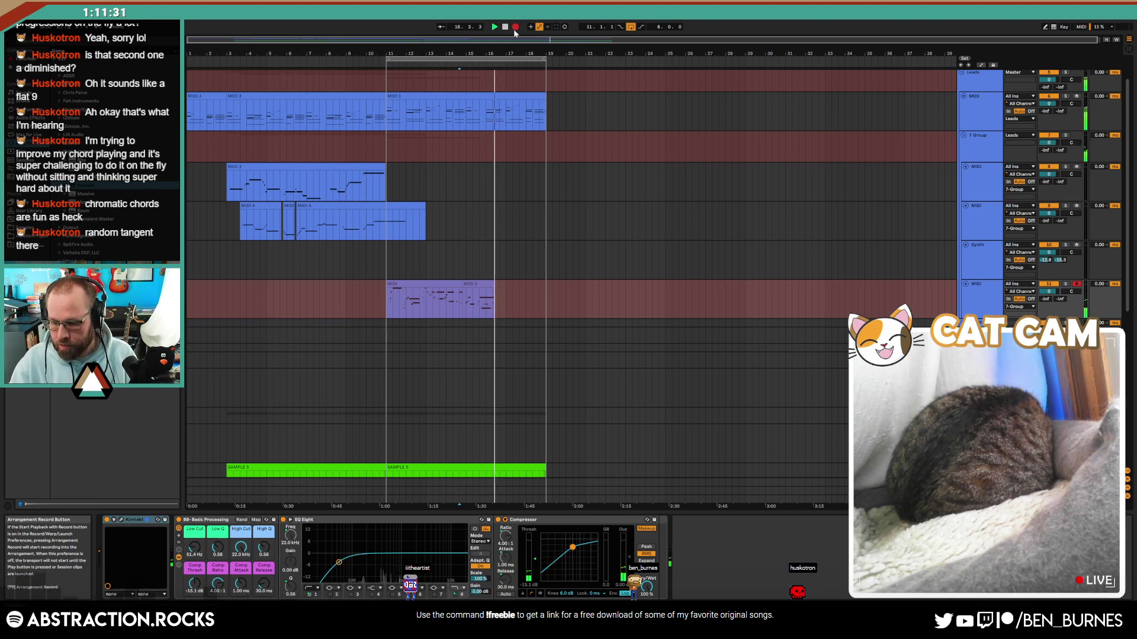
{"action": "key", "text": "space"}
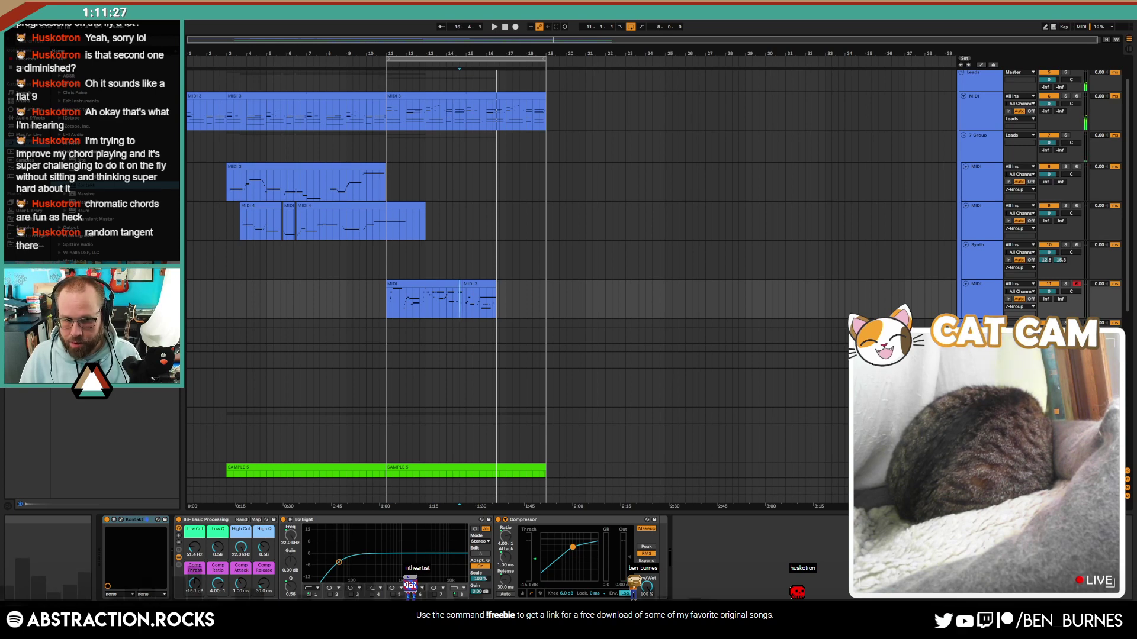
{"action": "left_click", "coordinate": [443, 303]}
{"action": "key", "text": "space"}
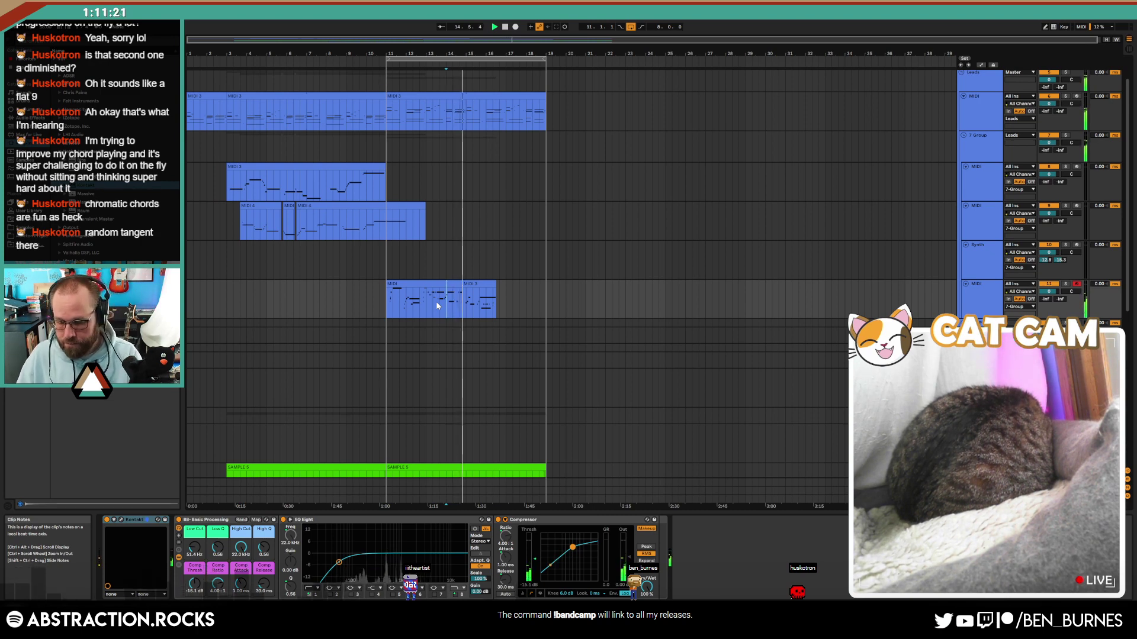
{"action": "key", "text": "F9"}
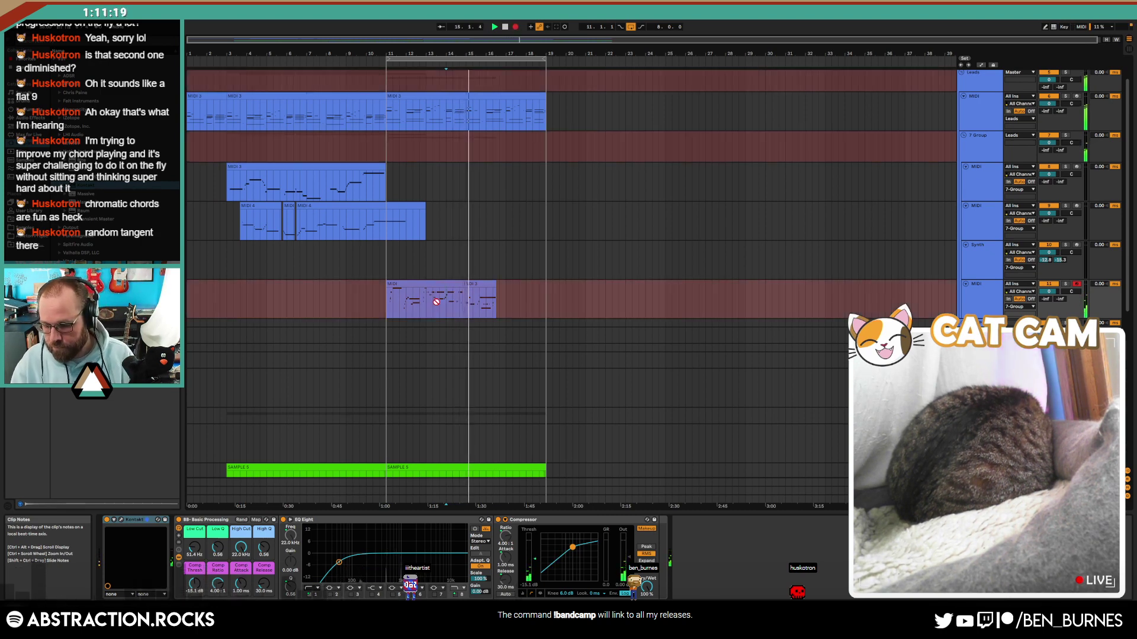
{"action": "key", "text": "space"}
{"action": "key", "text": "space"}
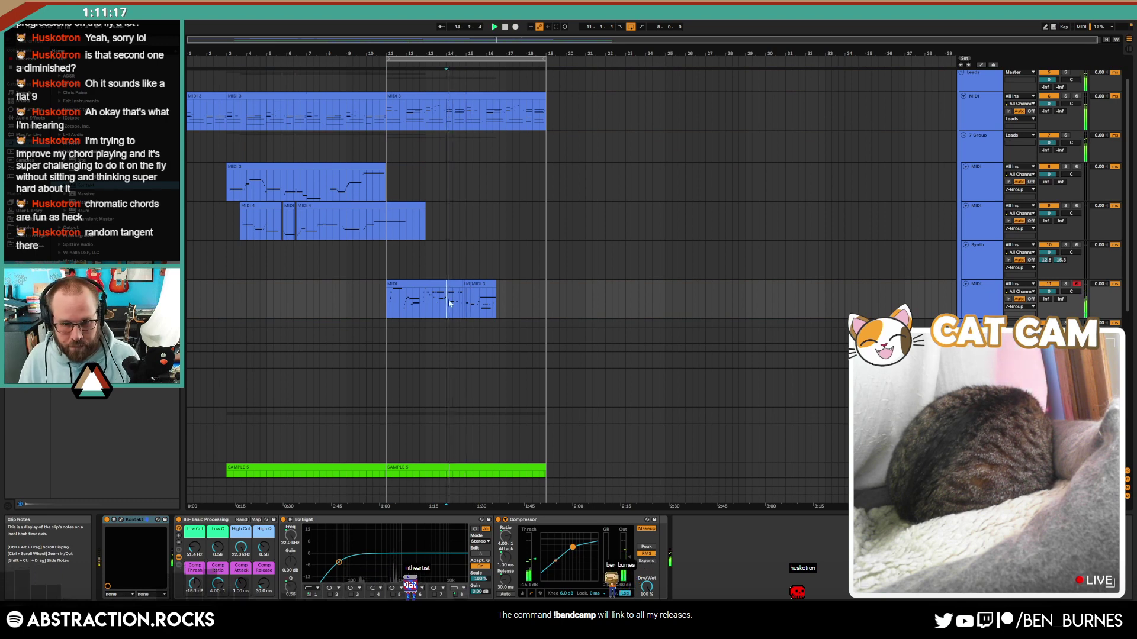
Step: Extend the original lead clip back to bar 15 and delete the leftover recorded takes after it
{"action": "scroll", "coordinate": [449, 300], "scroll_direction": "up", "scroll_amount": 10}
{"action": "key", "text": "space"}
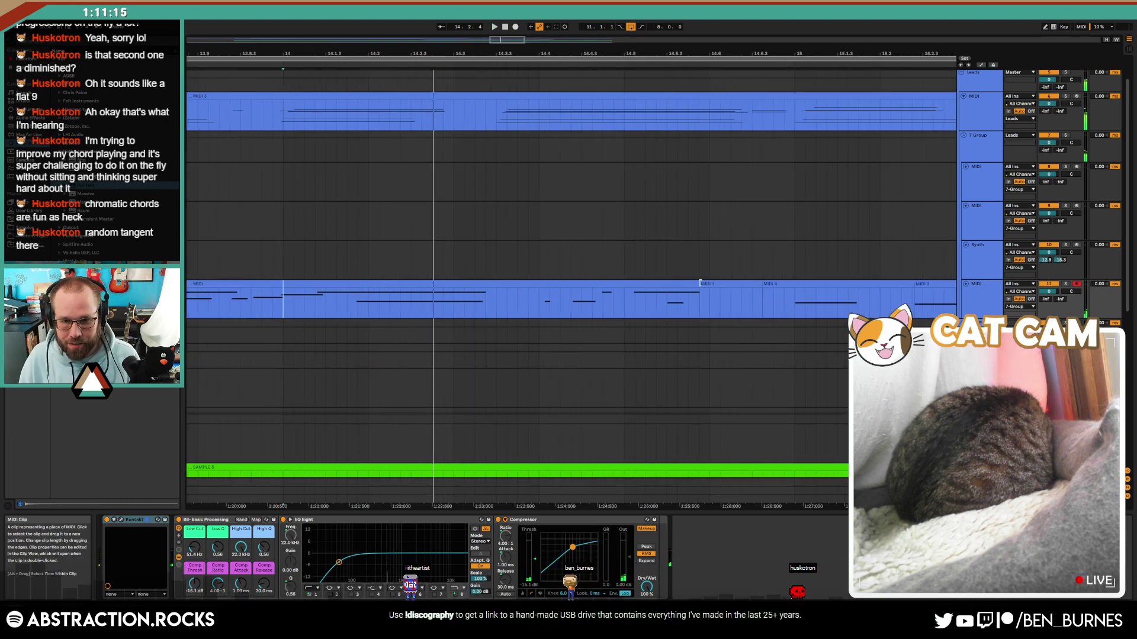
{"action": "left_click_drag", "start_coordinate": [700, 283], "coordinate": [862, 289]}
{"action": "scroll", "coordinate": [832, 295], "scroll_direction": "down", "scroll_amount": 6}
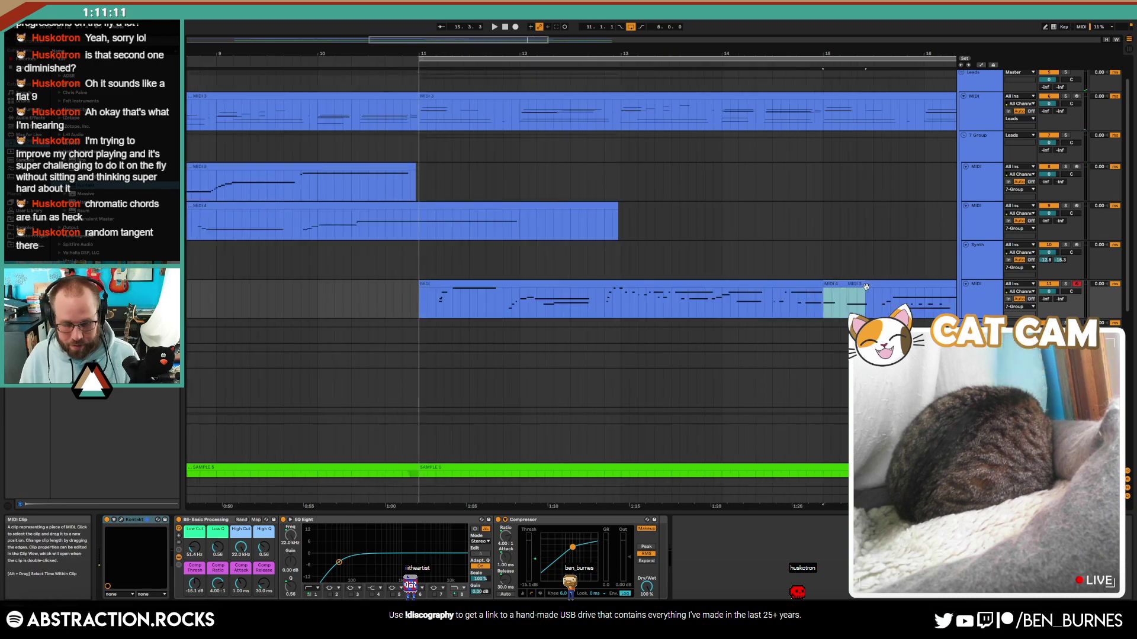
{"action": "left_click", "coordinate": [868, 287], "text": "shift"}
{"action": "key", "text": "Delete"}
Step: Record a new lead continuation from just before bar 15 up to bar 19, starting playback around bar 14.5
{"action": "left_click", "coordinate": [773, 302]}
{"action": "key", "text": "space"}
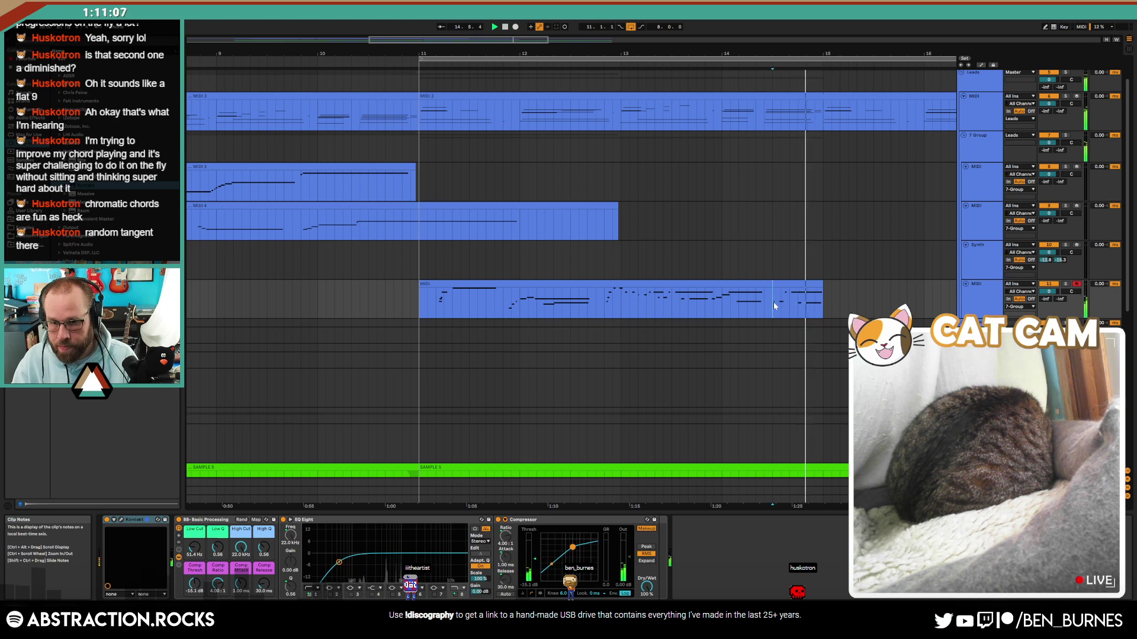
{"action": "key", "text": "F9"}
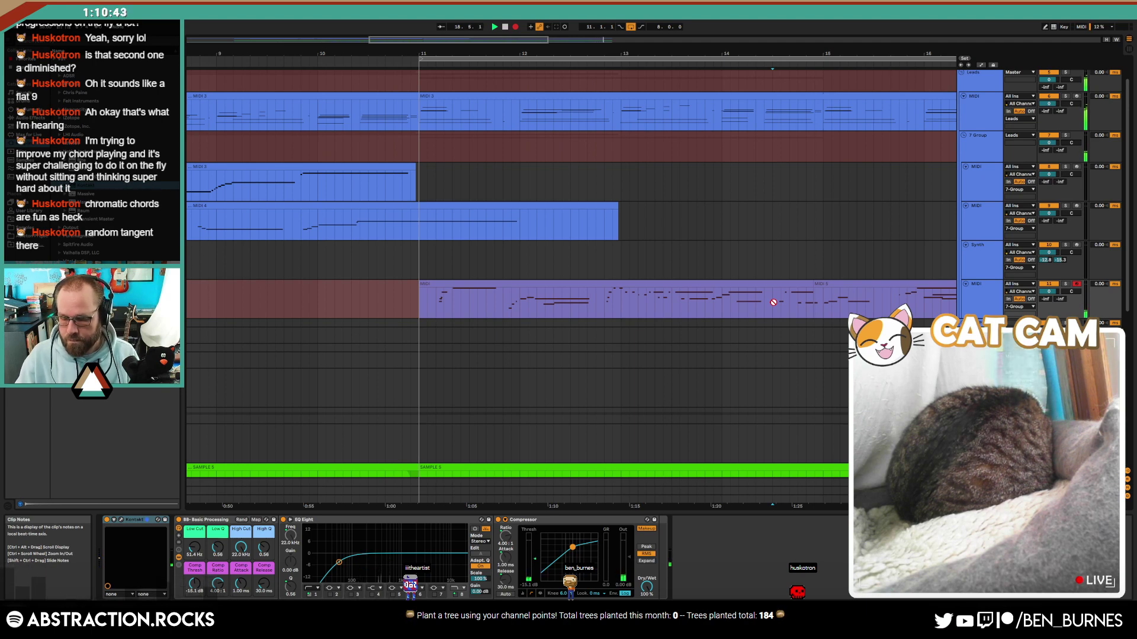
{"action": "key", "text": "space"}
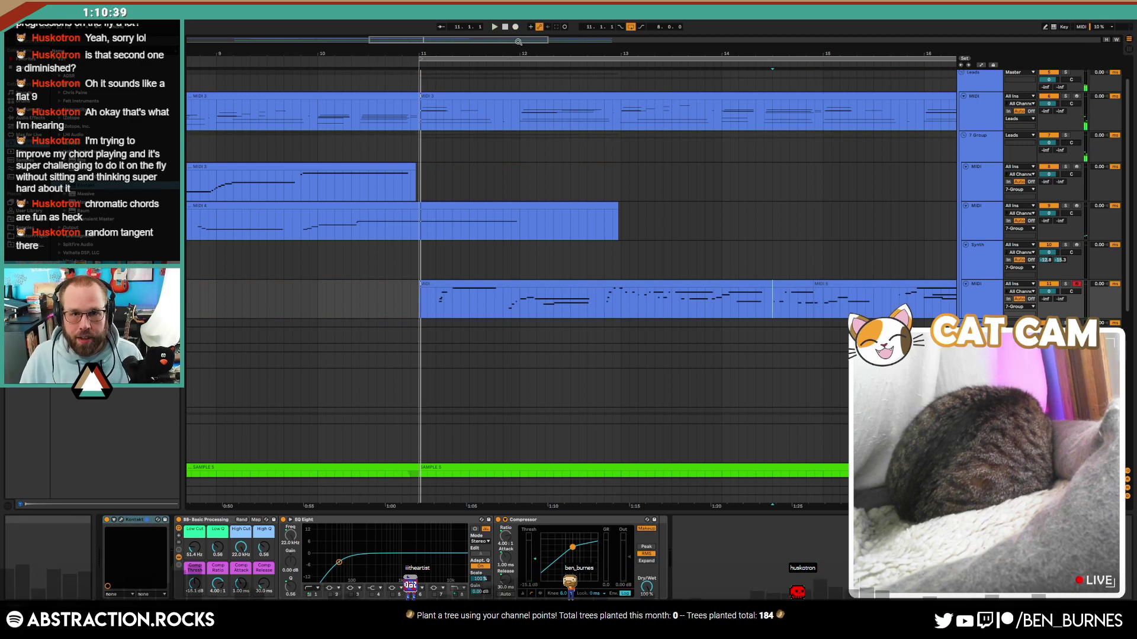
Step: Record a new sustained melody on the first MIDI track of 7-Group, from about bar 14 to just before bar 19
{"action": "left_click_drag", "start_coordinate": [714, 54], "coordinate": [381, 45]}
{"action": "left_click", "coordinate": [390, 182]}
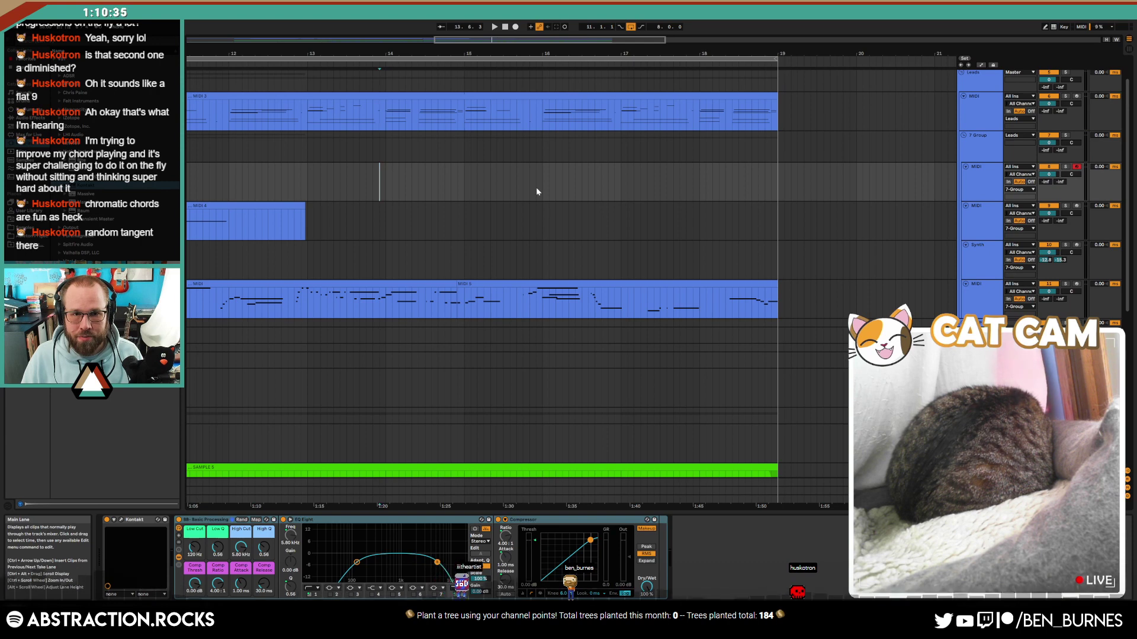
{"action": "key", "text": "space"}
{"action": "left_click", "coordinate": [516, 28]}
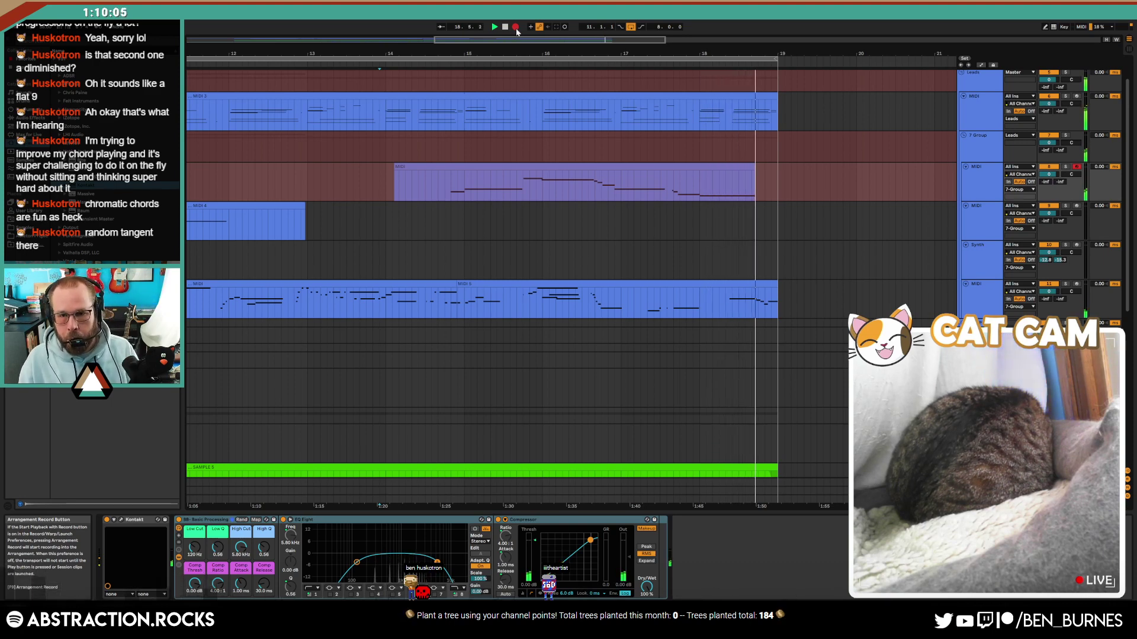
{"action": "key", "text": "space"}
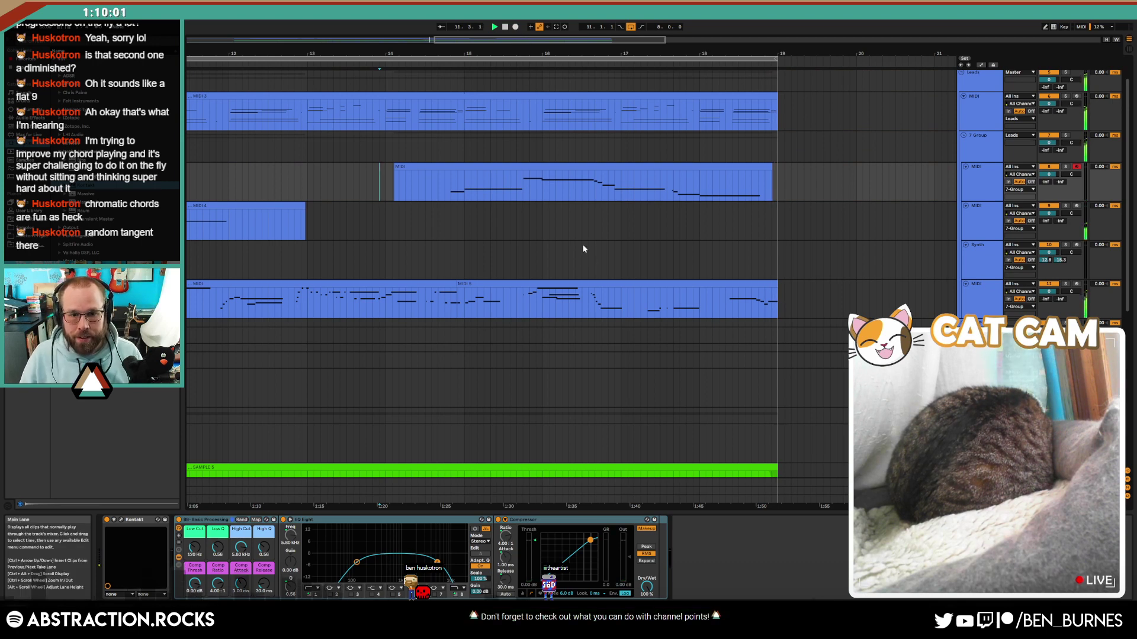
Step: Load the Brushed Cymbals Crash 18in HHX Legacy Metal End Bell Tap Light sample onto pad C2 of the drum rack
{"action": "scroll", "coordinate": [583, 245], "scroll_direction": "down", "scroll_amount": 3}
{"action": "scroll", "coordinate": [584, 254], "scroll_direction": "down", "scroll_amount": 3}
{"action": "key", "text": "space"}
{"action": "scroll", "coordinate": [568, 282], "scroll_direction": "down", "scroll_amount": 2}
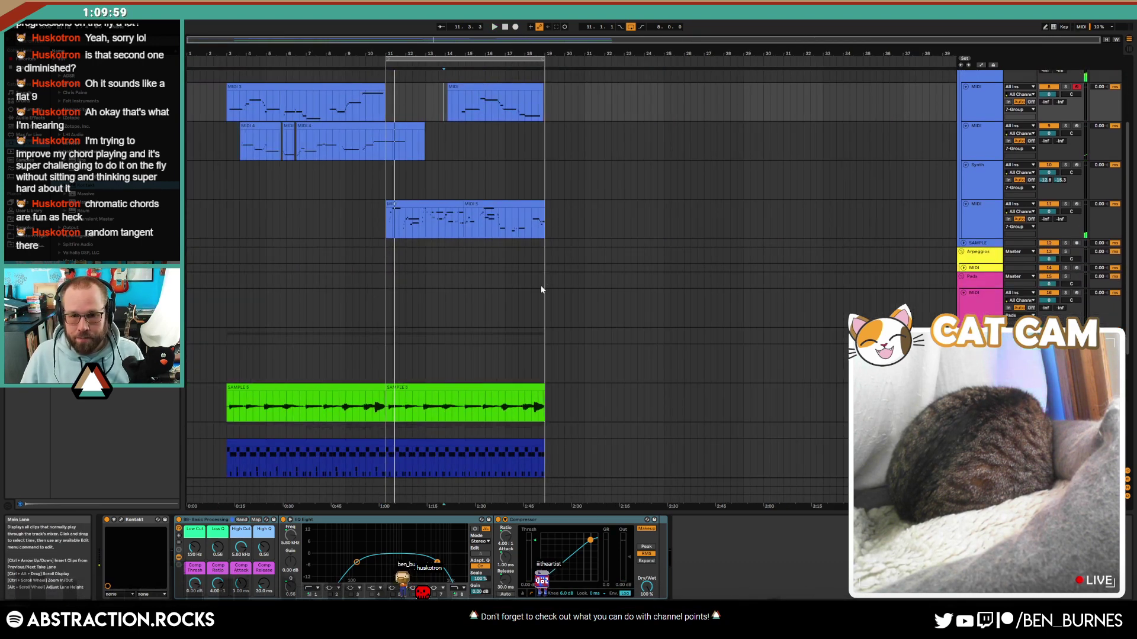
{"action": "scroll", "coordinate": [540, 285], "scroll_direction": "down", "scroll_amount": 3}
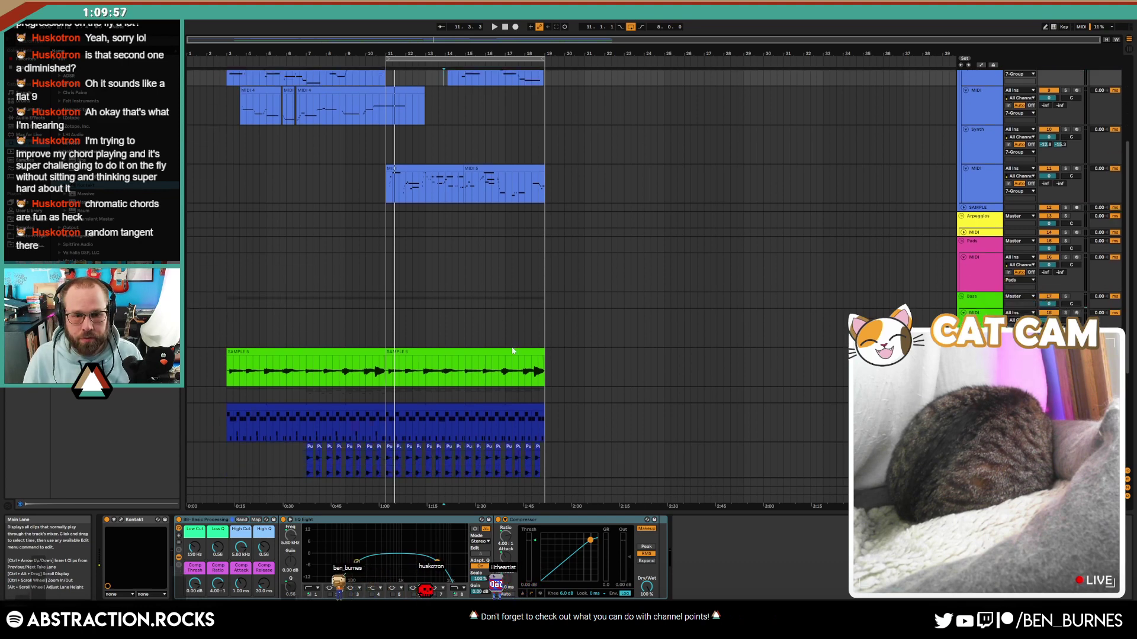
{"action": "left_click", "coordinate": [471, 381]}
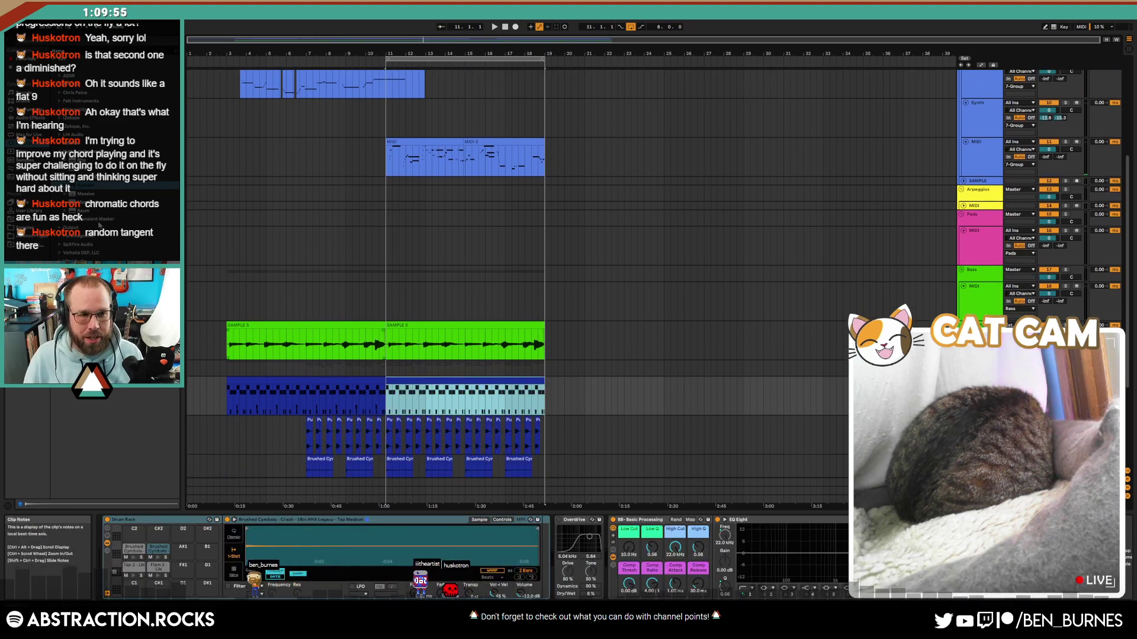
{"action": "left_click", "coordinate": [29, 227]}
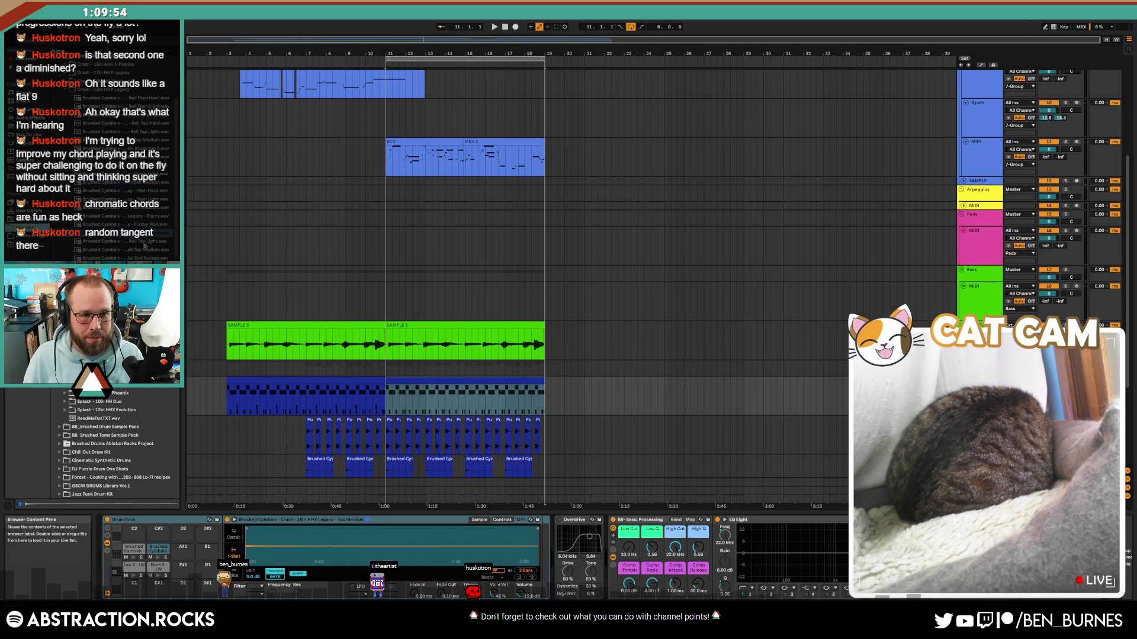
{"action": "left_click", "coordinate": [145, 242]}
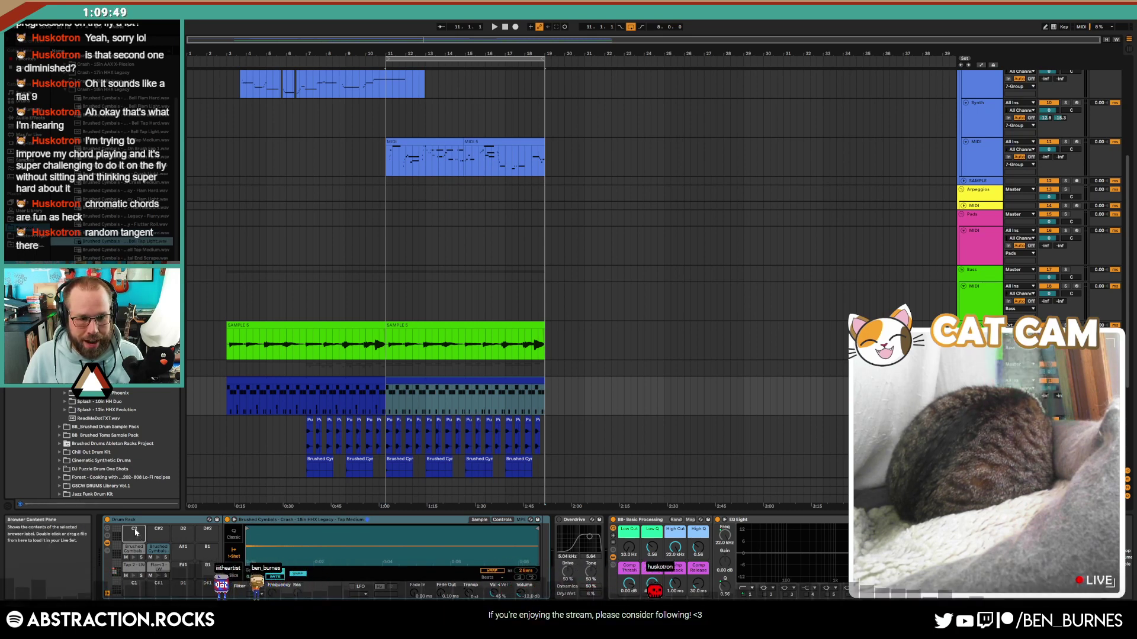
Step: In the drum rack clip at bar 11, add three evenly spaced triplet notes for the new C2 cymbal on the first beat
{"action": "double_click", "coordinate": [432, 382]}
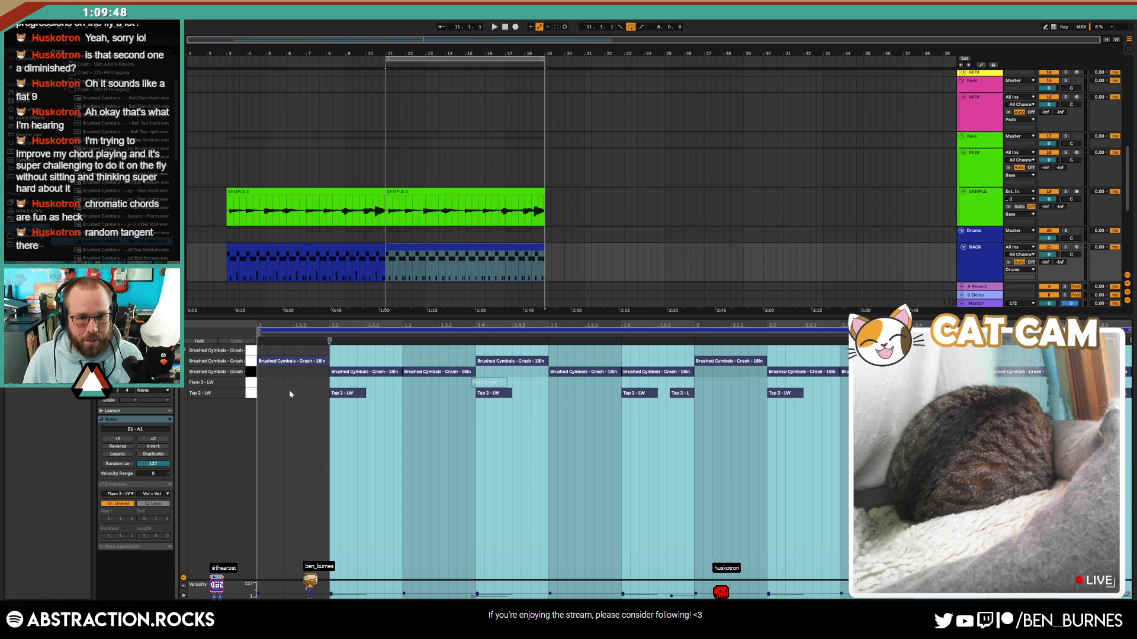
{"action": "left_click", "coordinate": [288, 346]}
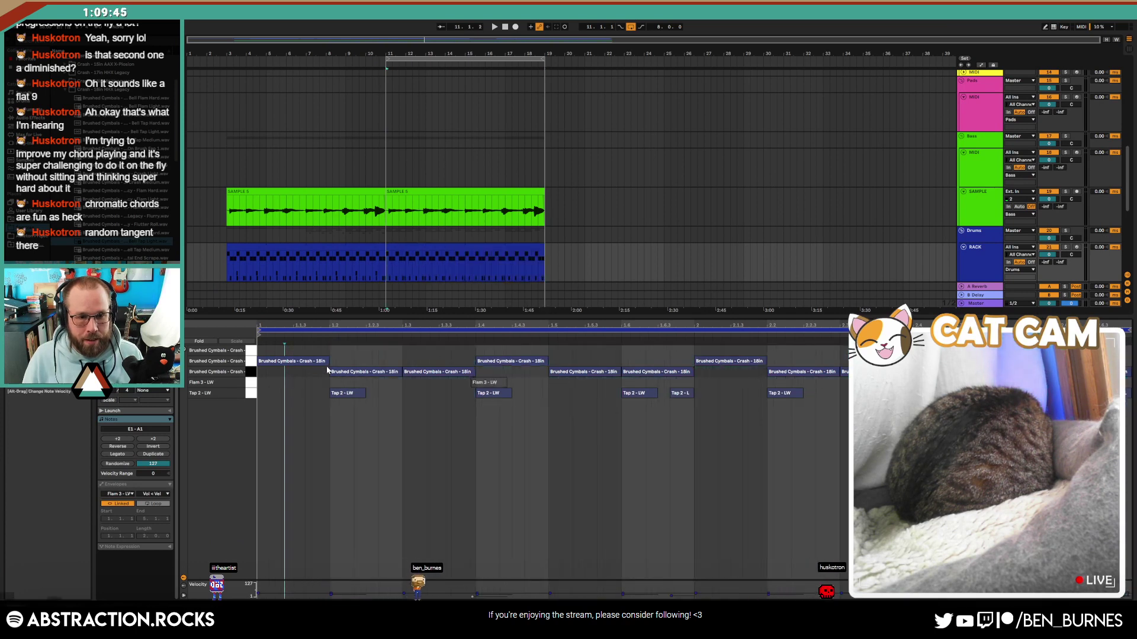
{"action": "double_click", "coordinate": [306, 350]}
{"action": "key", "text": "space"}
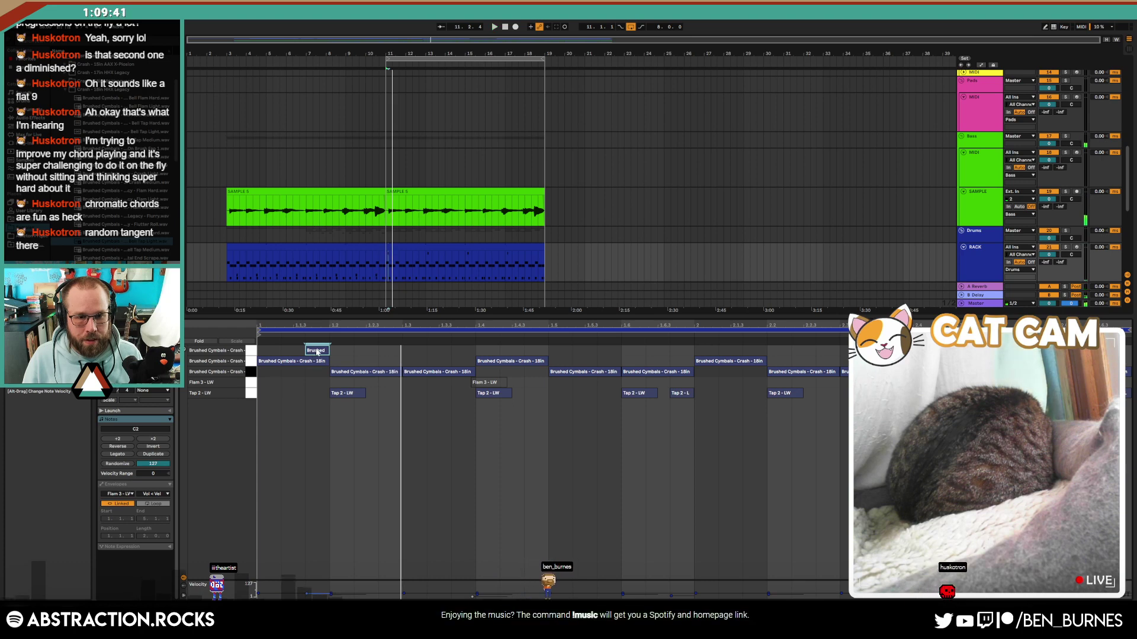
{"action": "key", "text": "space"}
{"action": "double_click", "coordinate": [272, 351]}
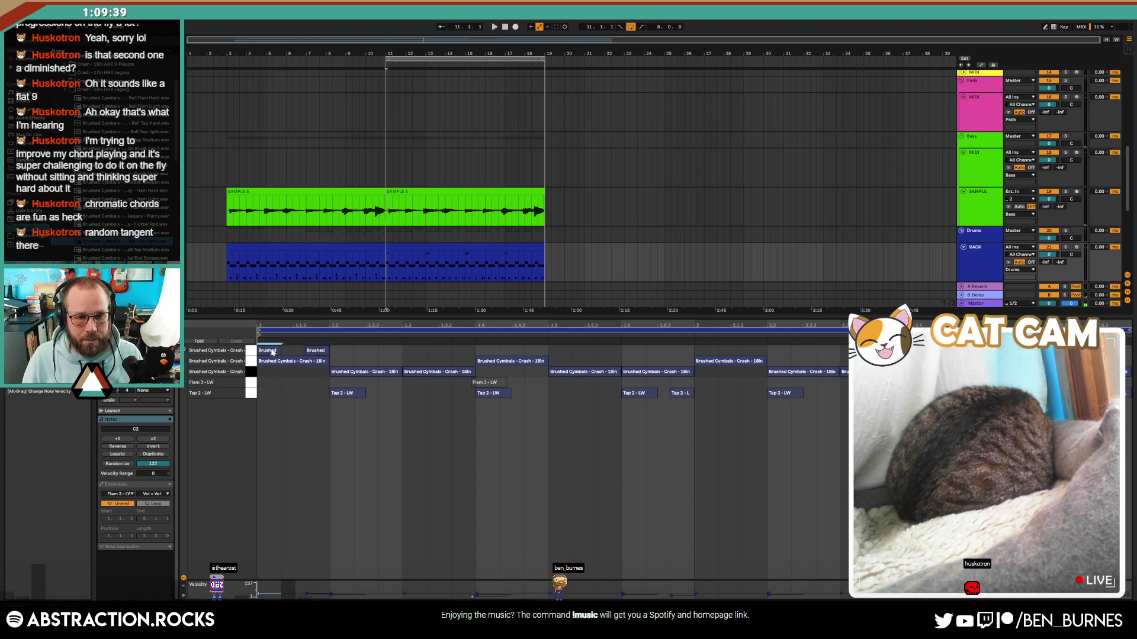
{"action": "key", "text": "space"}
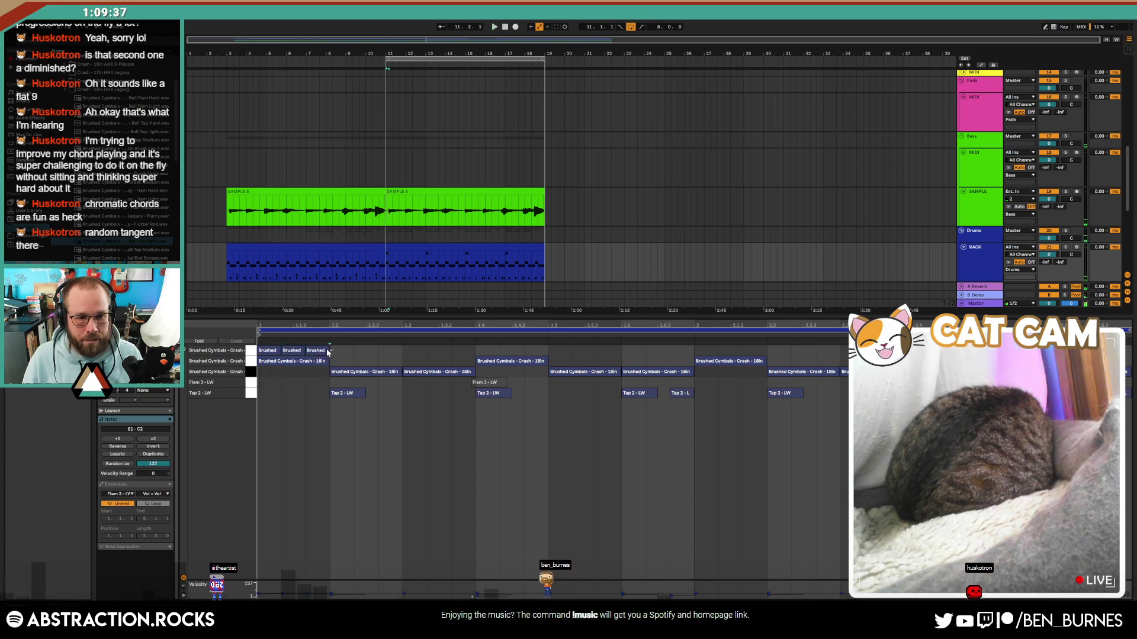
Step: Duplicate the three C2 cymbal notes repeatedly so the triplet pattern continues through the drum clip
{"action": "key", "text": "ctrl+d"}
{"action": "key", "text": "ctrl+d"}
{"action": "key", "text": "ctrl+d"}
{"action": "key", "text": "ctrl+d"}
{"action": "key", "text": "ctrl+d"}
{"action": "key", "text": "ctrl+d"}
{"action": "key", "text": "ctrl+d"}
{"action": "key", "text": "ctrl+d"}
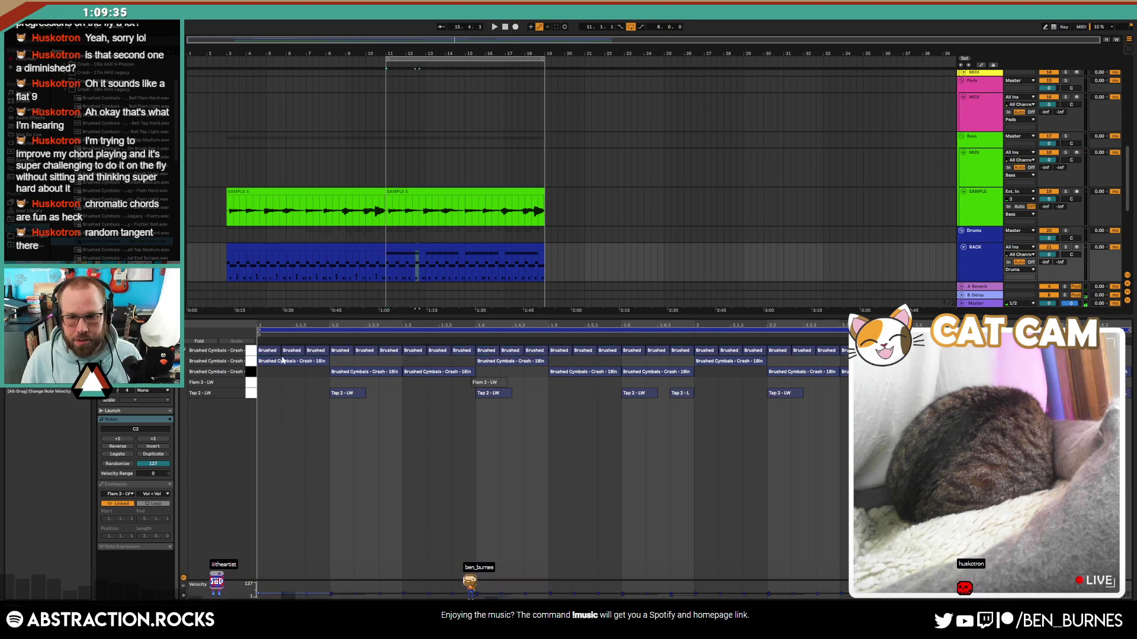
Step: Raise the velocity of all C2 cymbal notes together and play the section from bar 11
{"action": "left_click", "coordinate": [251, 351]}
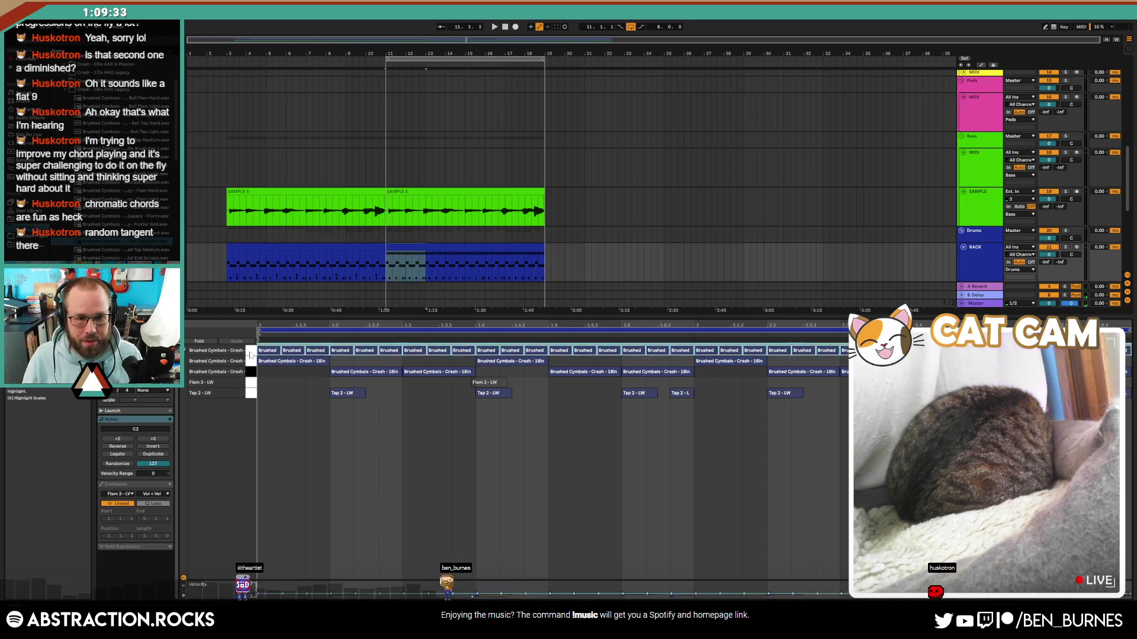
{"action": "left_click_drag", "start_coordinate": [262, 351], "coordinate": [263, 340]}
{"action": "key", "text": "space"}
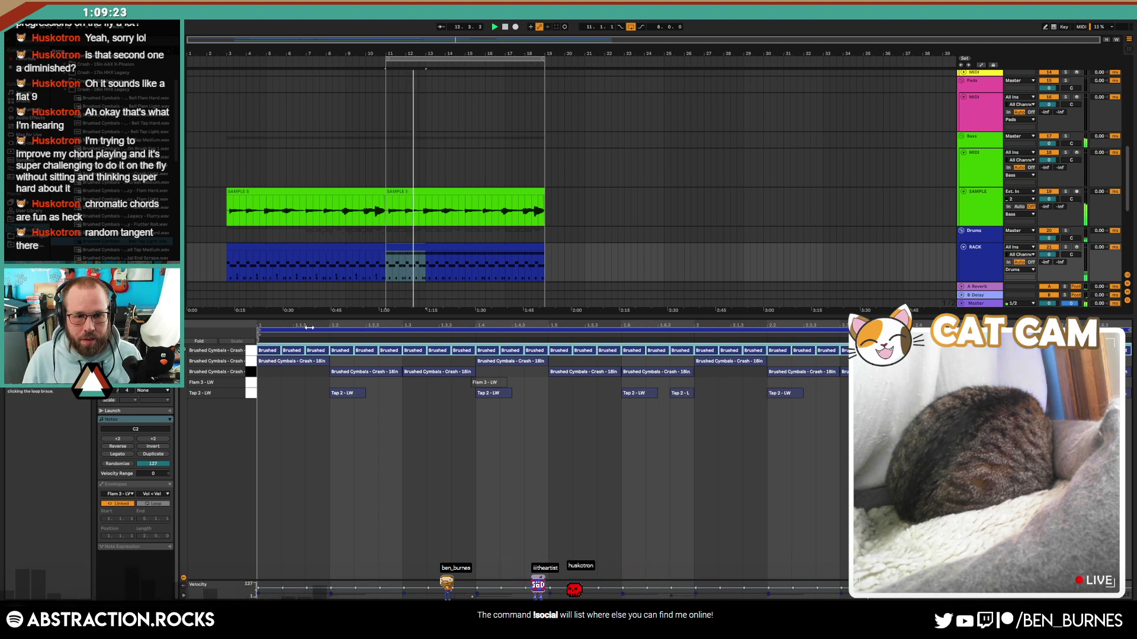
{"action": "key", "text": "space"}
Step: Try the Brushed Cymbals Crash 18in HHX Legacy Metal End Bell Tap Medium sample on drum rack pad C2 and play it
{"action": "key", "text": "shift+Tab"}
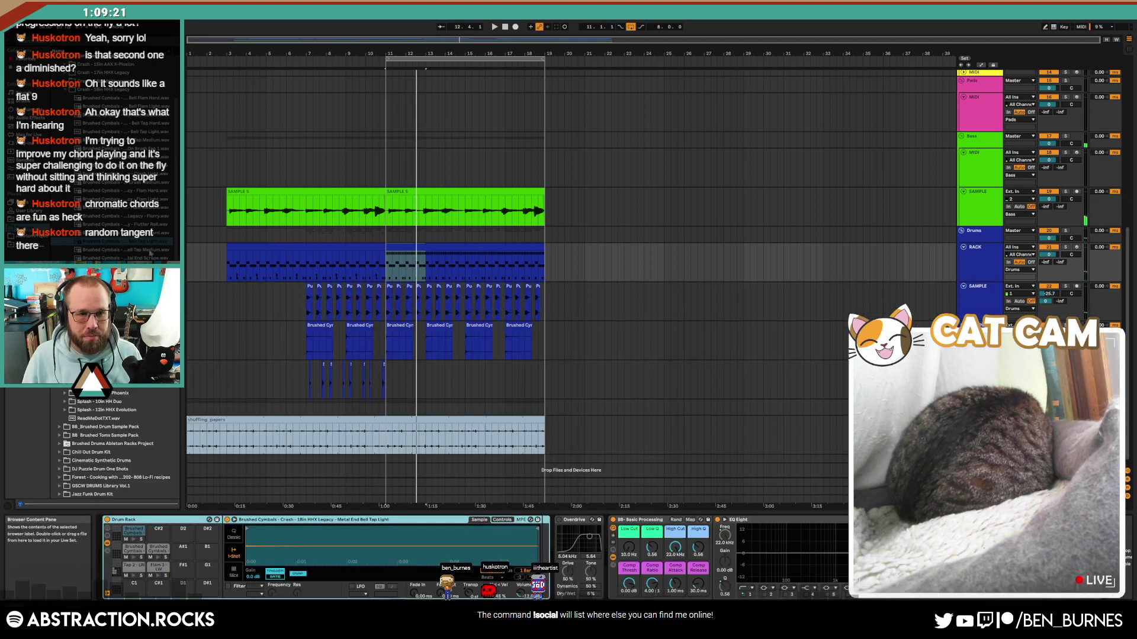
{"action": "left_click", "coordinate": [152, 251]}
{"action": "key", "text": "Up"}
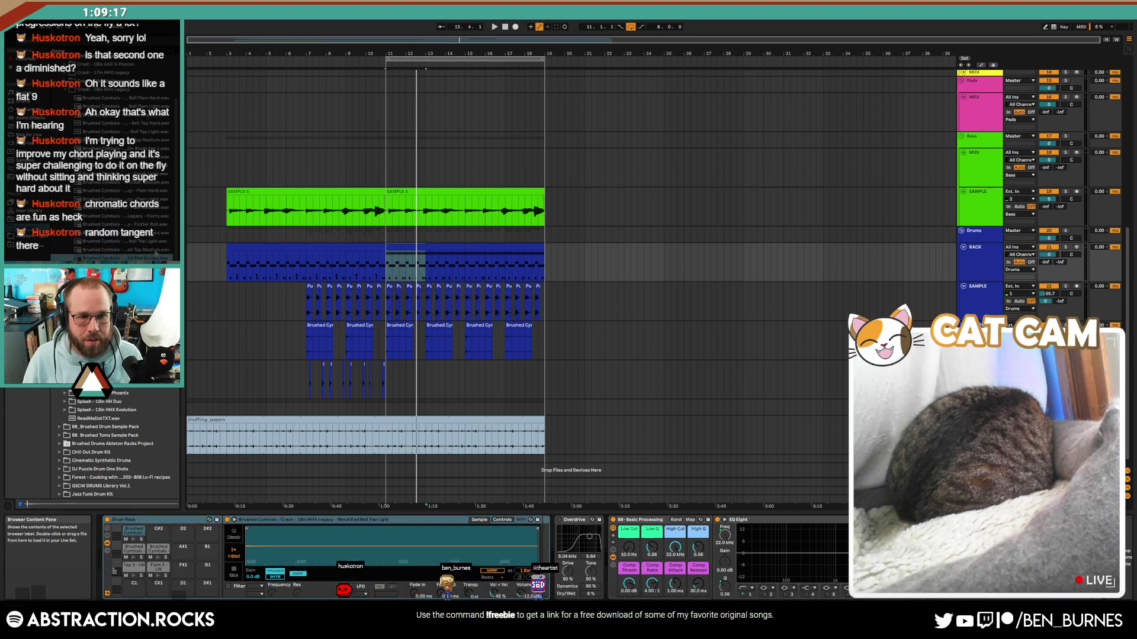
{"action": "key", "text": "Up"}
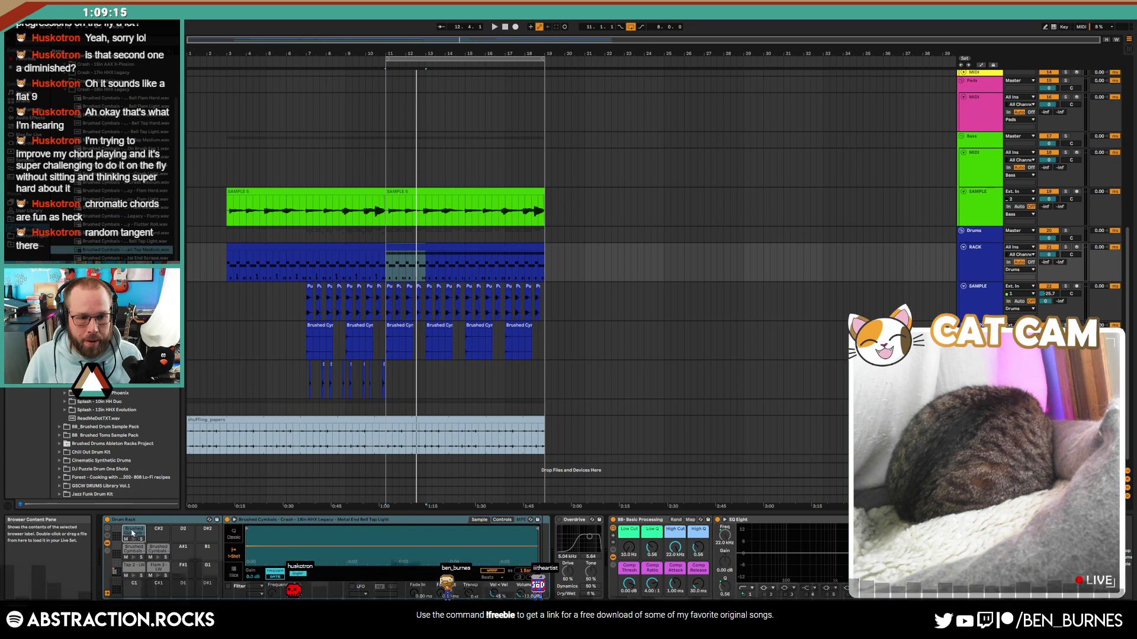
{"action": "key", "text": "space"}
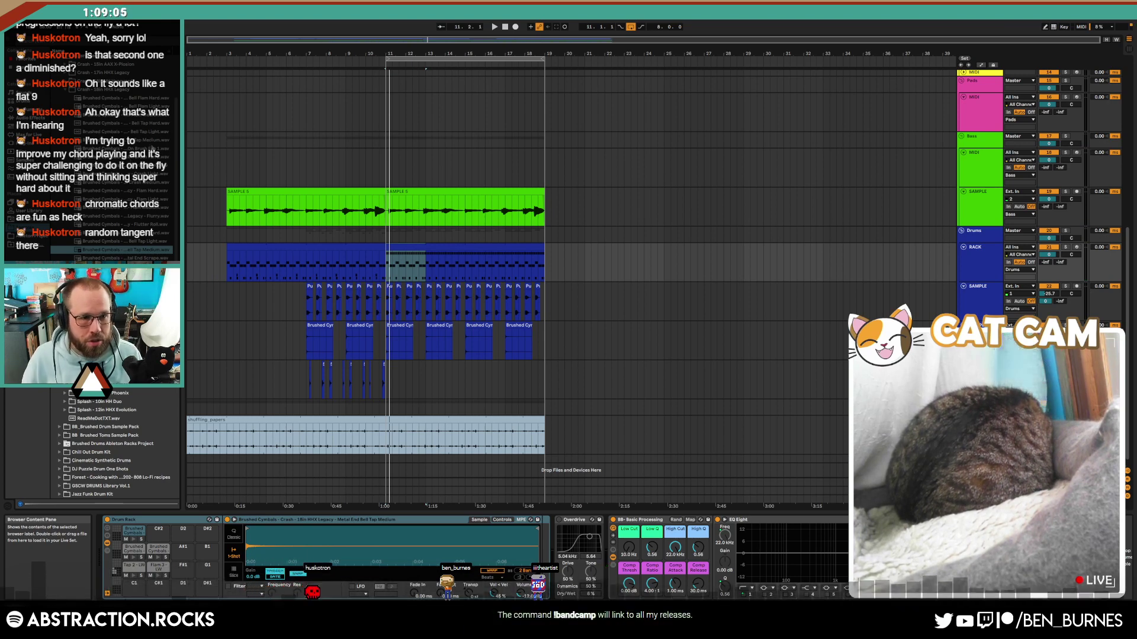
Step: Swap the C2 pad's sample for Brushed Cymbals Crash 18in HHX Legacy Bell Tap Medium and play the section
{"action": "left_click", "coordinate": [155, 132]}
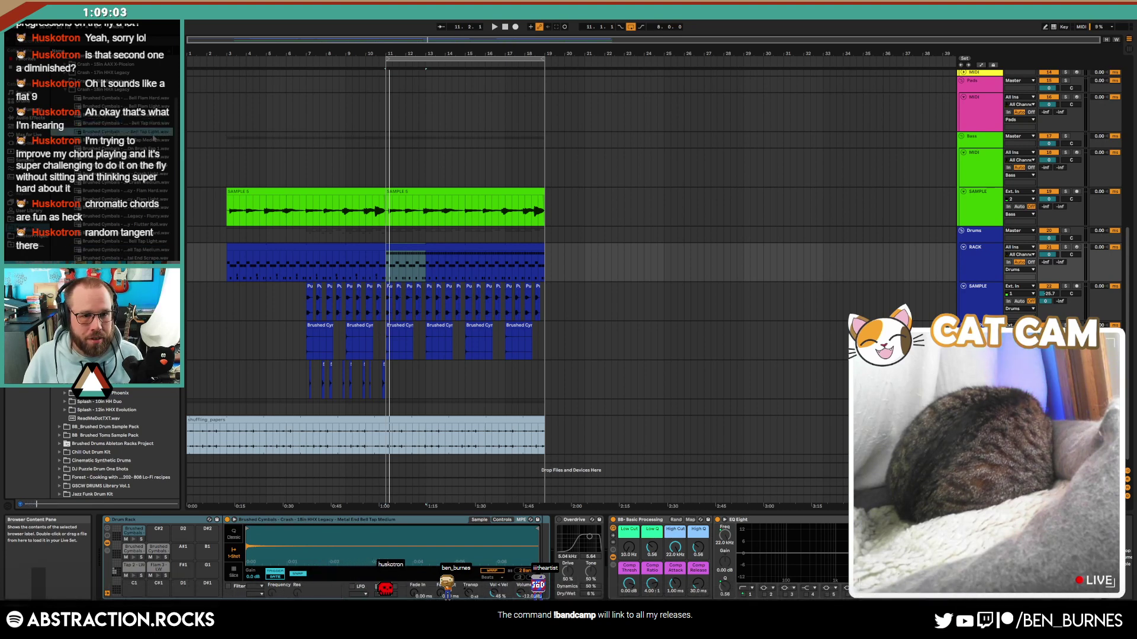
{"action": "left_click", "coordinate": [138, 140]}
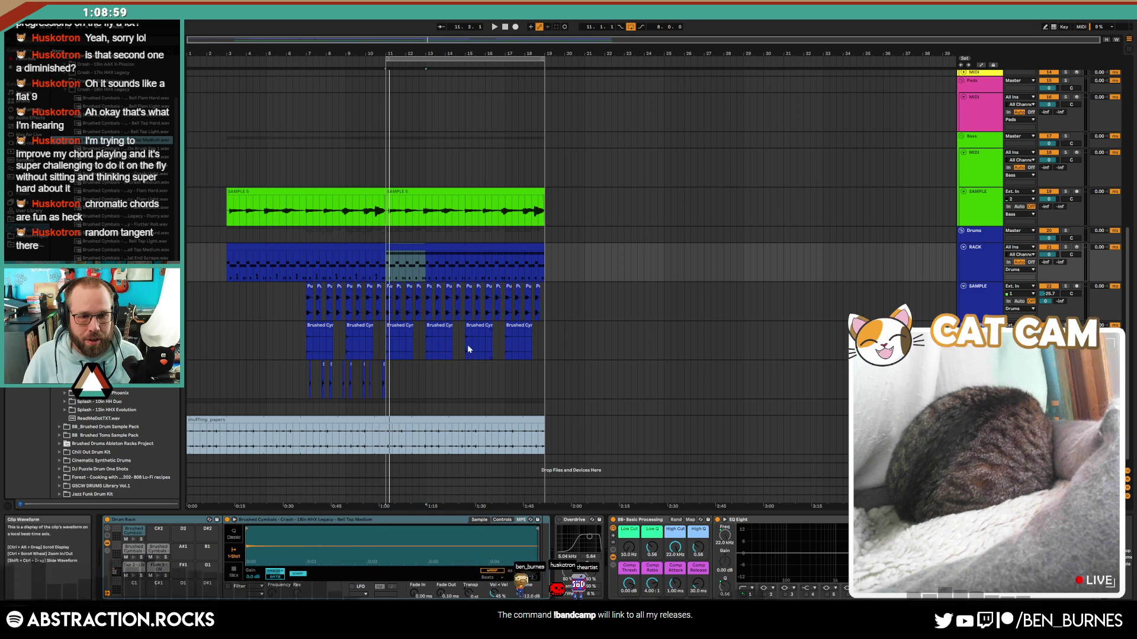
{"action": "key", "text": "space"}
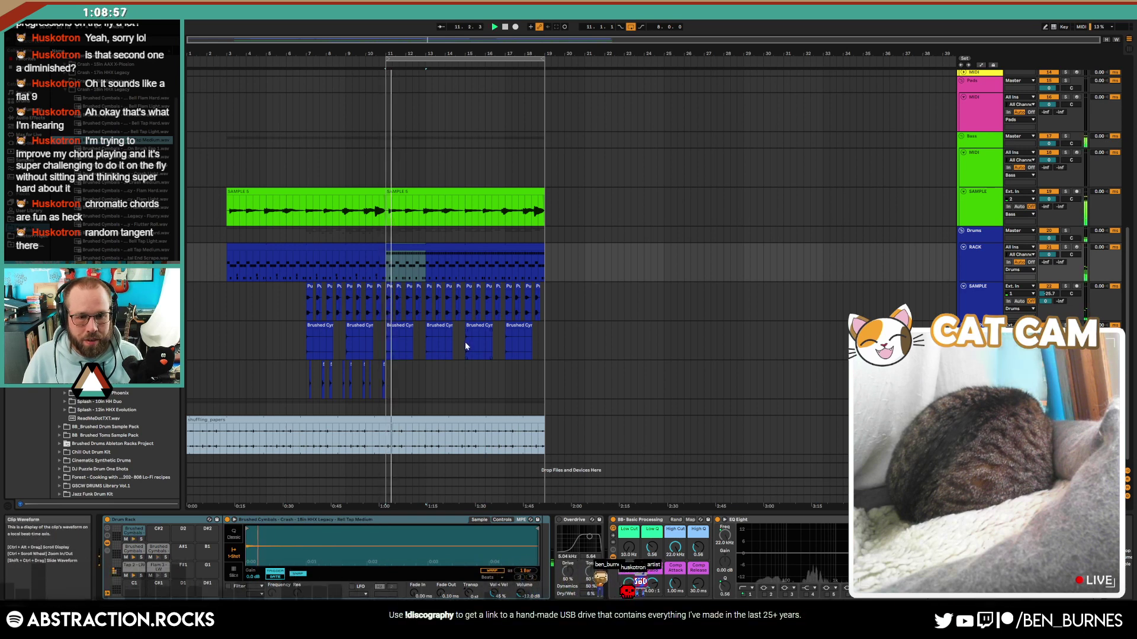
Step: Delete the brushed cymbal audio clips from bar 11 to 19 and increase the C2 sampler's velocity-to-volume amount
{"action": "mouse_move", "coordinate": [543, 338]}
{"action": "left_mouse_down"}
{"action": "mouse_move", "coordinate": [368, 338]}
{"action": "mouse_move", "coordinate": [386, 337]}
{"action": "left_mouse_up"}
{"action": "key", "text": "Delete"}
{"action": "left_click", "coordinate": [414, 247]}
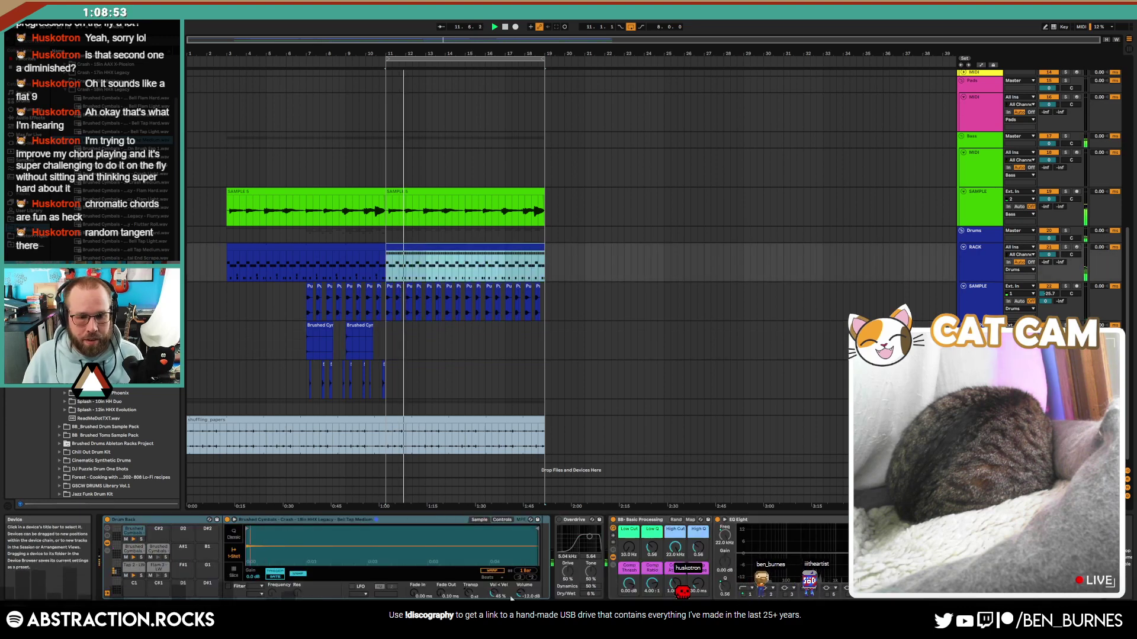
{"action": "left_click_drag", "start_coordinate": [500, 593], "coordinate": [500, 582]}
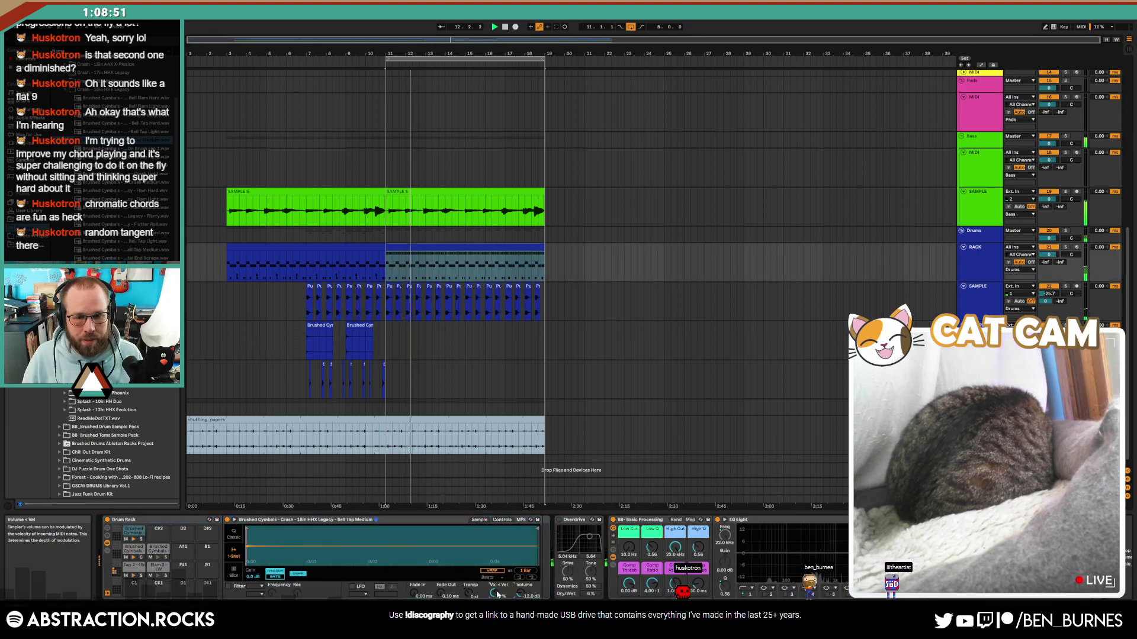
Step: In the drum rack clip at bar 11, lower the velocity of the second and third C2 cymbal notes
{"action": "double_click", "coordinate": [449, 244]}
{"action": "left_click", "coordinate": [288, 352]}
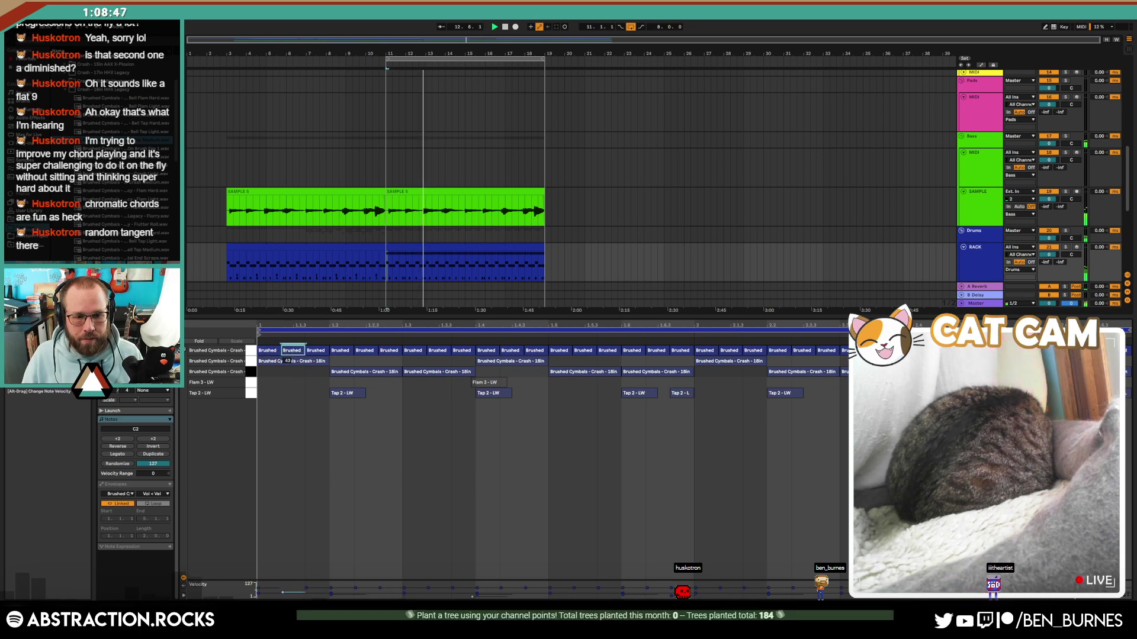
{"action": "left_click", "coordinate": [313, 351]}
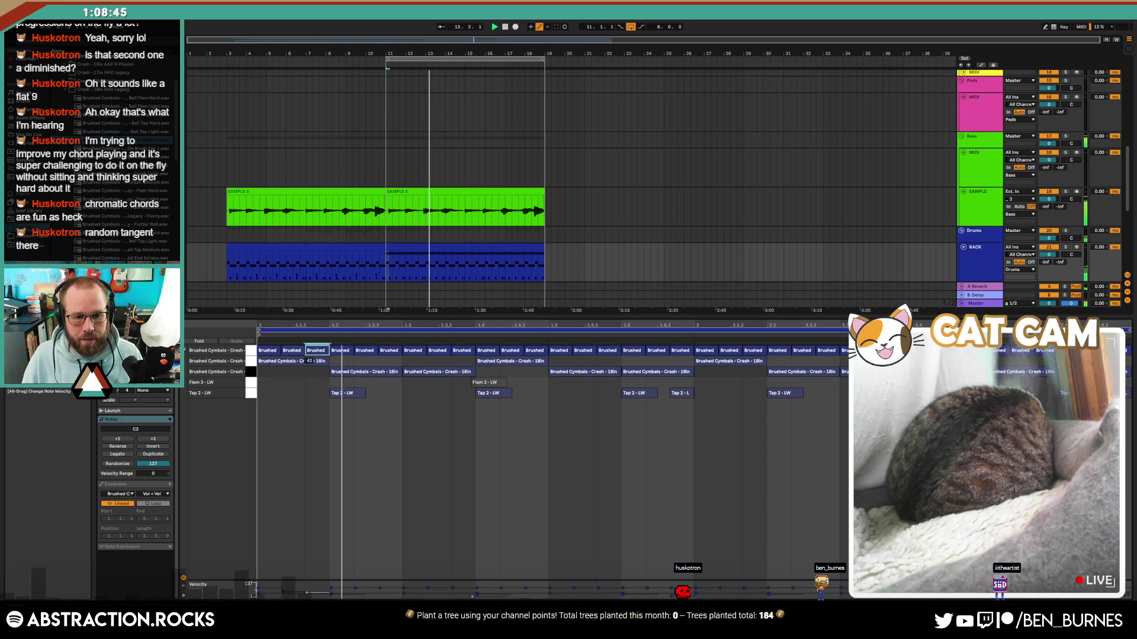
Step: Duplicate the accented three-note C2 cymbal triplet repeatedly along the drum rack clip
{"action": "left_click", "coordinate": [290, 352]}
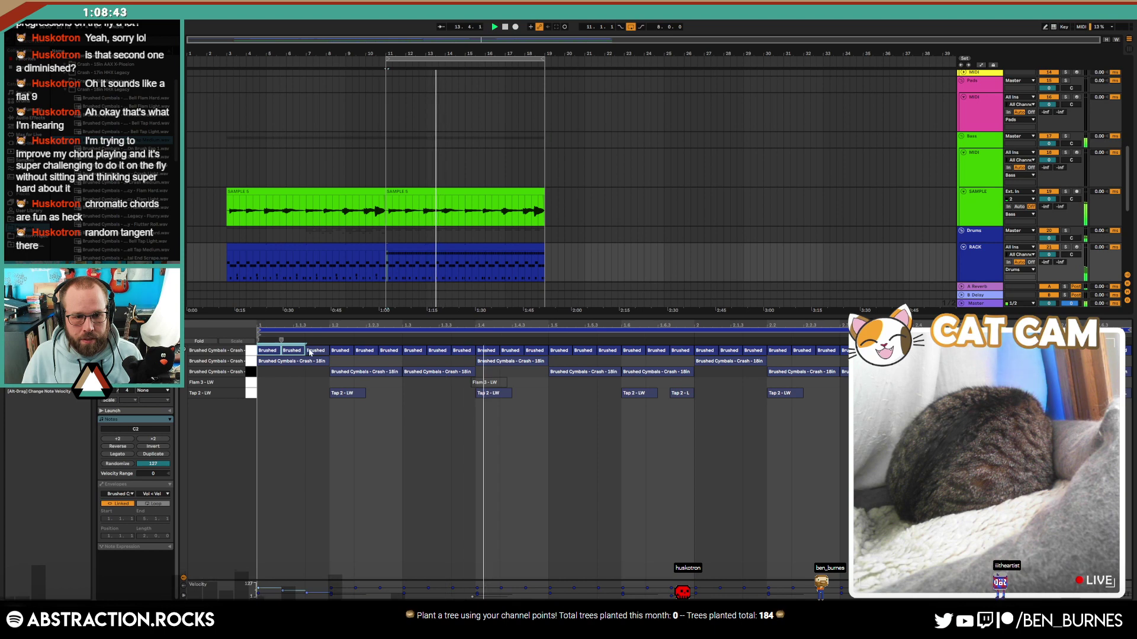
{"action": "key", "text": "ctrl+d"}
{"action": "key", "text": "ctrl+d"}
{"action": "key", "text": "ctrl+d"}
{"action": "key", "text": "ctrl+d"}
{"action": "key", "text": "ctrl+d"}
{"action": "key", "text": "ctrl+d"}
{"action": "key", "text": "ctrl+d"}
{"action": "key", "text": "ctrl+d"}
{"action": "key", "text": "ctrl+d"}
{"action": "key", "text": "ctrl+d"}
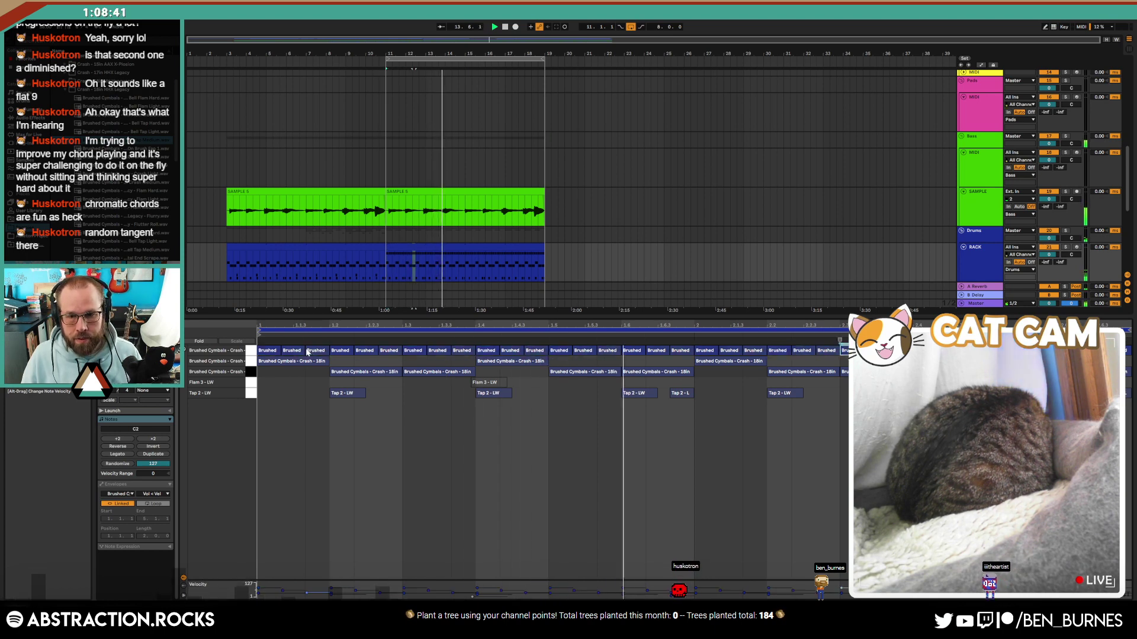
{"action": "key", "text": "ctrl+d"}
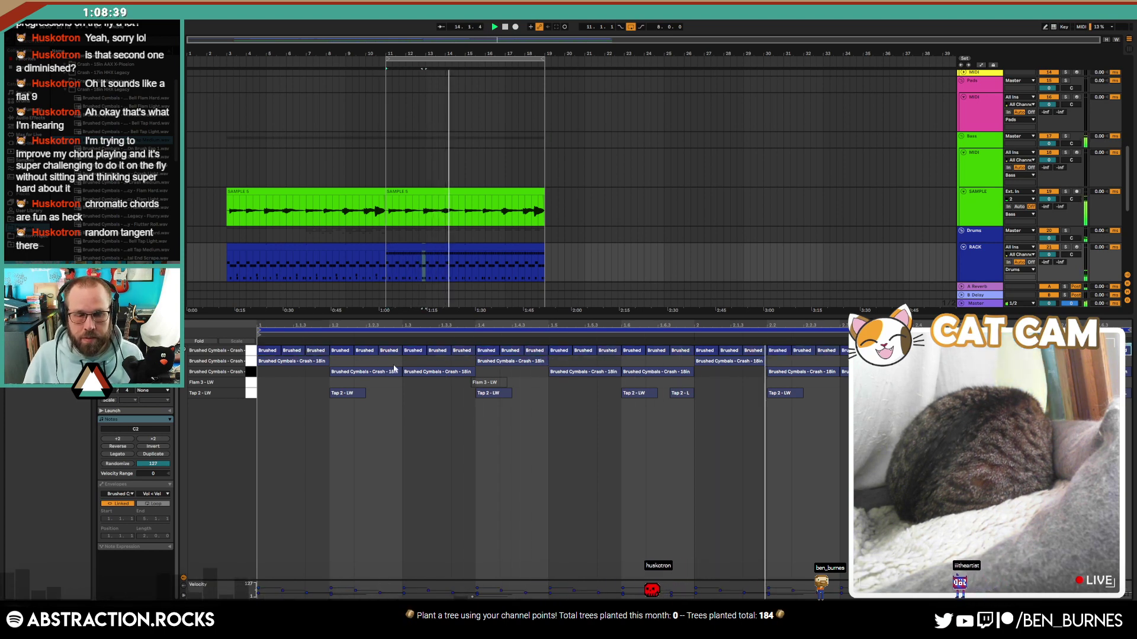
Step: Readjust the velocities of the second and third C2 cymbal notes and repeat the updated triplet along the clip
{"action": "left_click", "coordinate": [314, 351]}
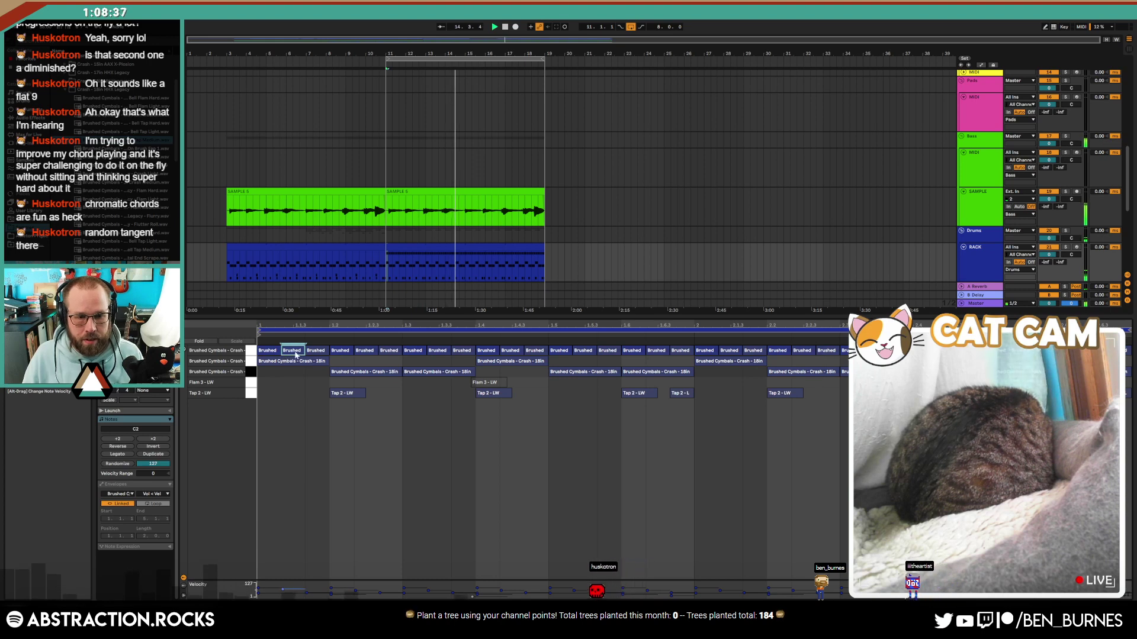
{"action": "left_click_drag", "start_coordinate": [314, 351], "coordinate": [314, 345]}
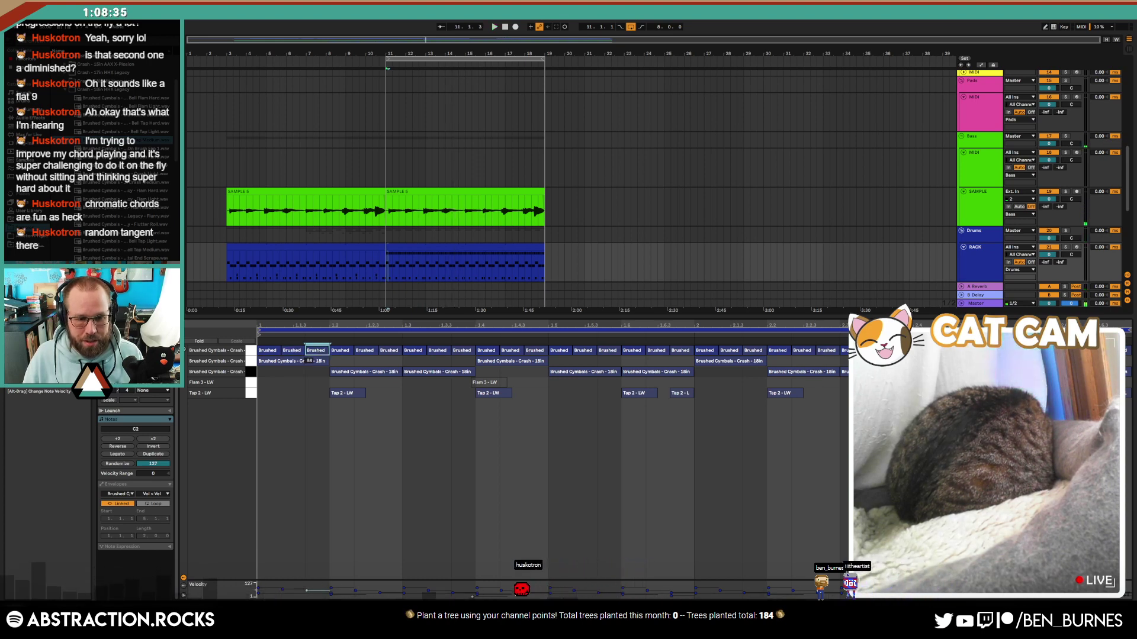
{"action": "left_click", "coordinate": [293, 351], "text": "shift"}
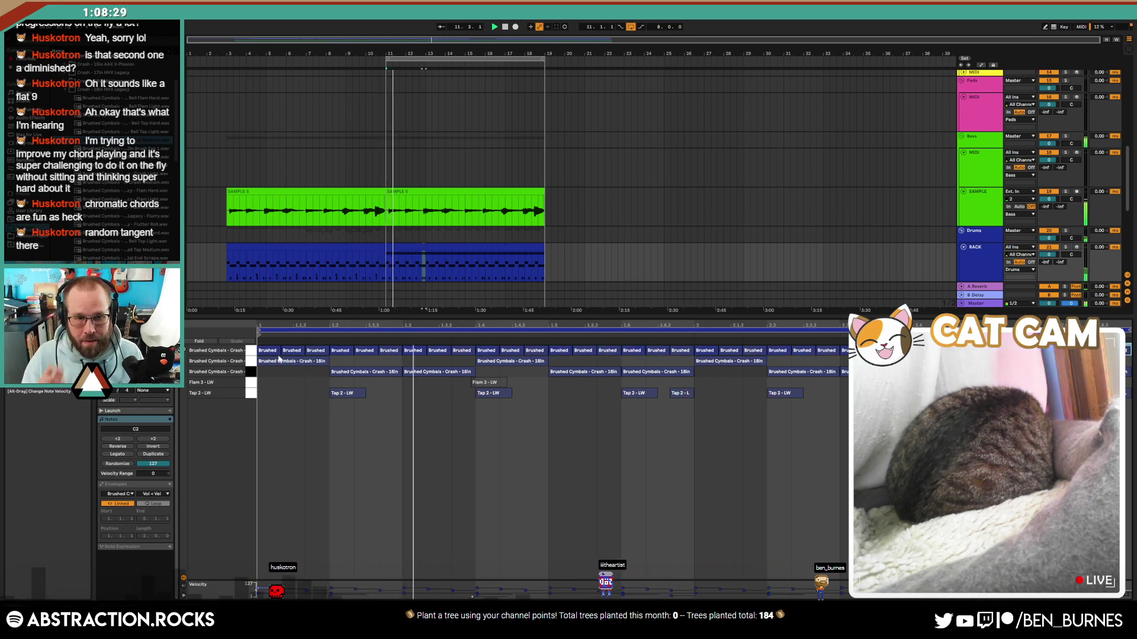
Step: Duplicate the second brushed cymbal audio clip so a copy starts at bar 11
{"action": "key", "text": "shift+Tab"}
{"action": "left_click", "coordinate": [361, 323]}
{"action": "key", "text": "ctrl+d"}
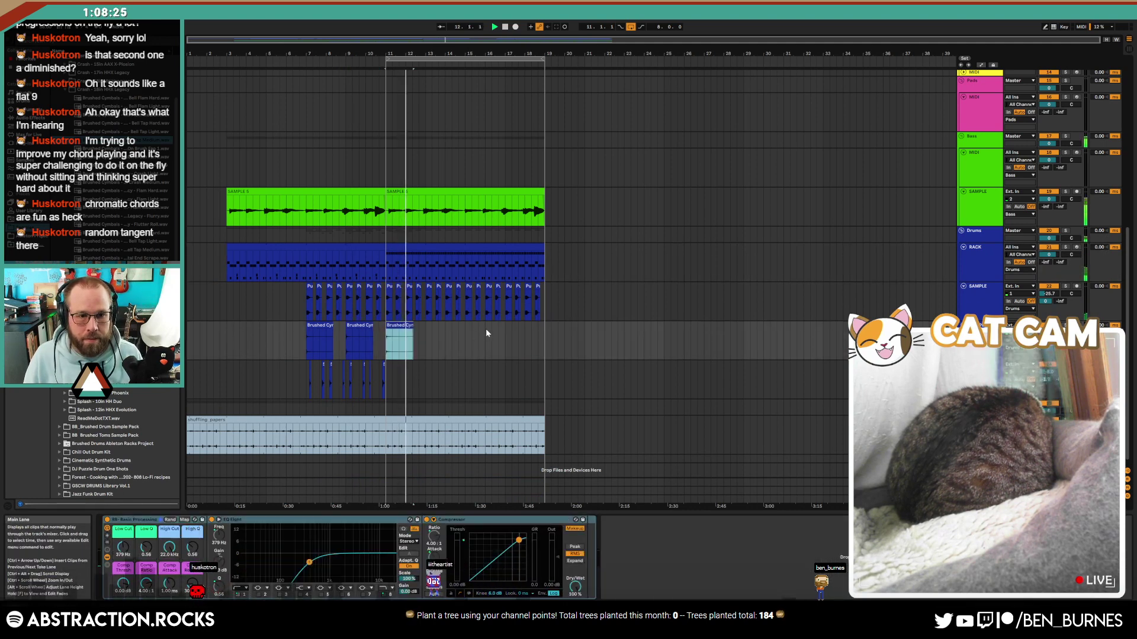
Step: Shorten a C2 cymbal note early in bar 12, add a short extra note right after it, and play the section
{"action": "double_click", "coordinate": [409, 245]}
{"action": "left_click", "coordinate": [710, 439]}
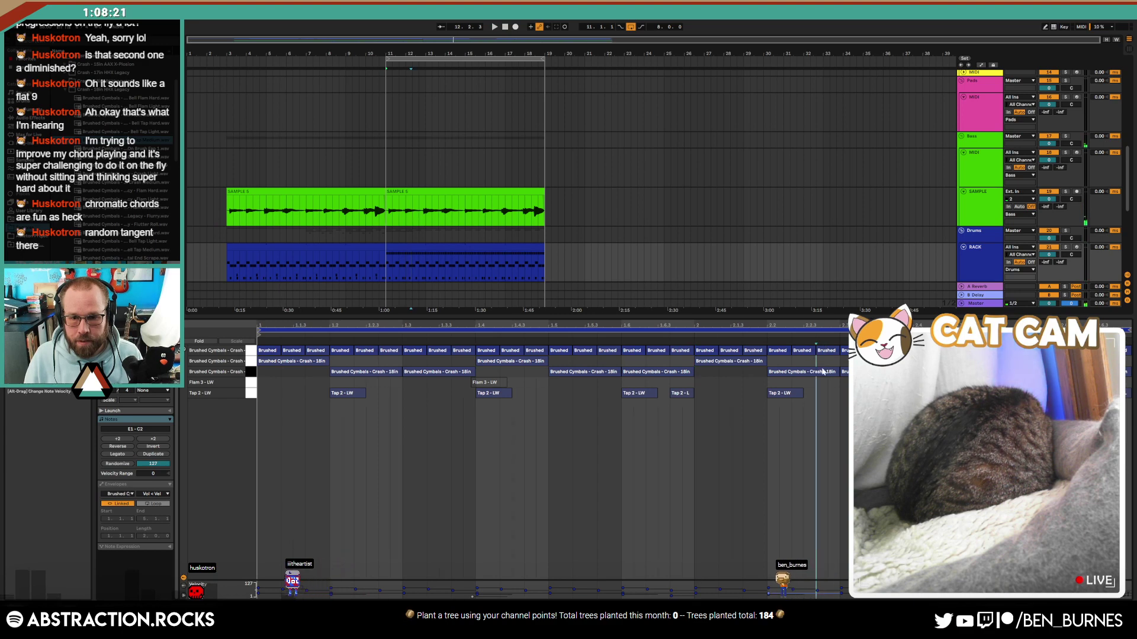
{"action": "left_click_drag", "start_coordinate": [814, 350], "coordinate": [807, 350]}
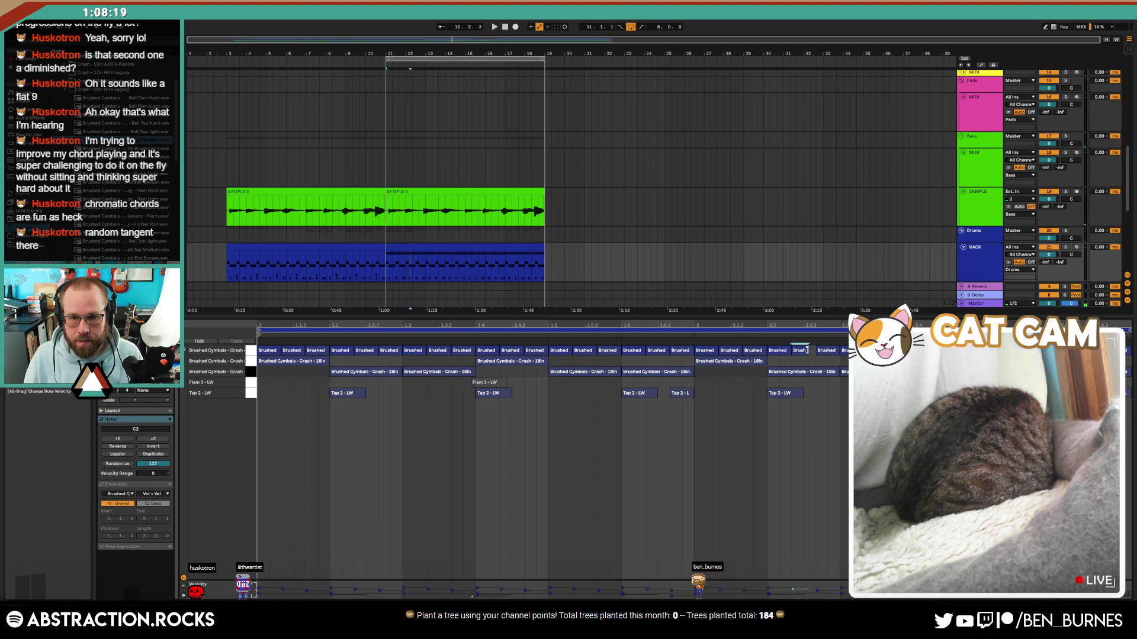
{"action": "scroll", "coordinate": [802, 352], "scroll_direction": "up", "scroll_amount": 3}
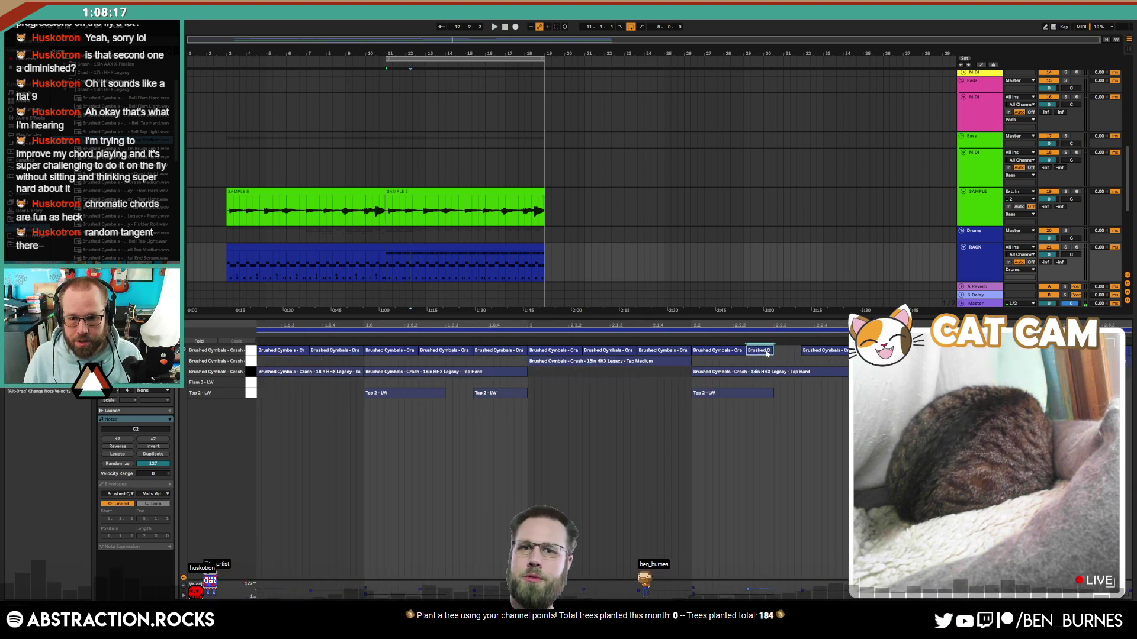
{"action": "double_click", "coordinate": [798, 352]}
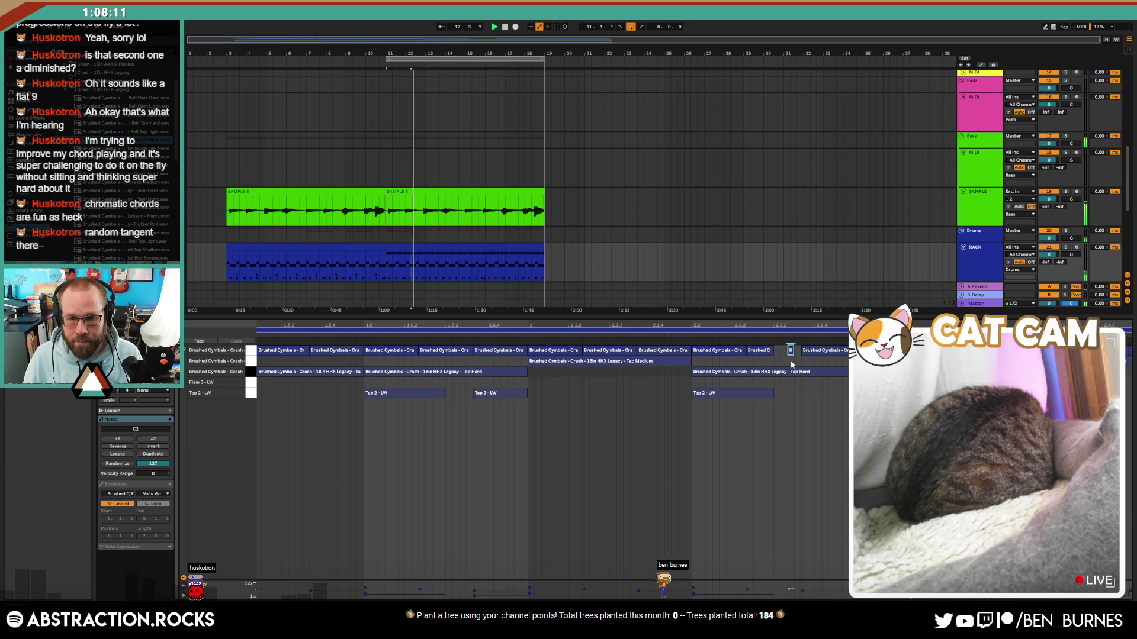
{"action": "scroll", "coordinate": [802, 353], "scroll_direction": "up", "scroll_amount": 3}
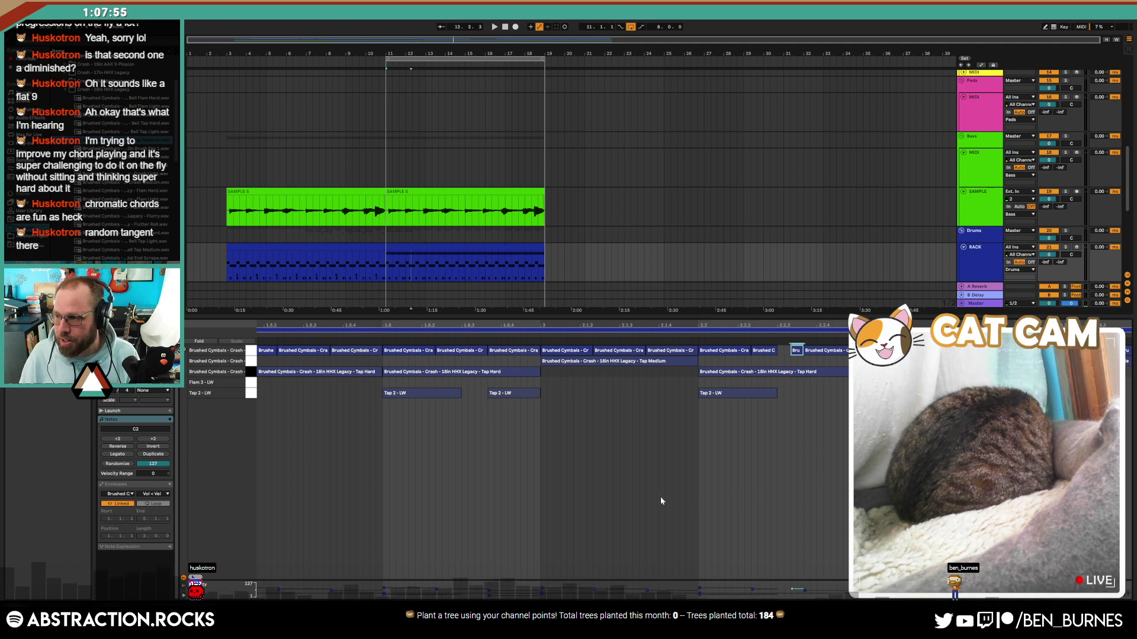
{"action": "scroll", "coordinate": [566, 459], "scroll_direction": "down", "scroll_amount": 3}
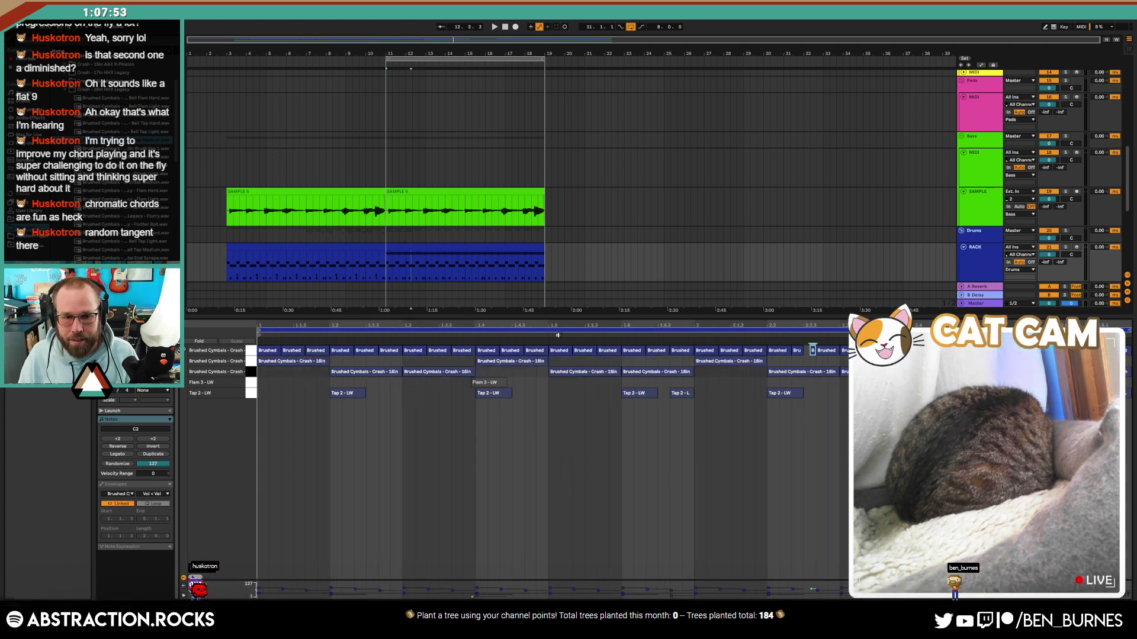
{"action": "key", "text": "space"}
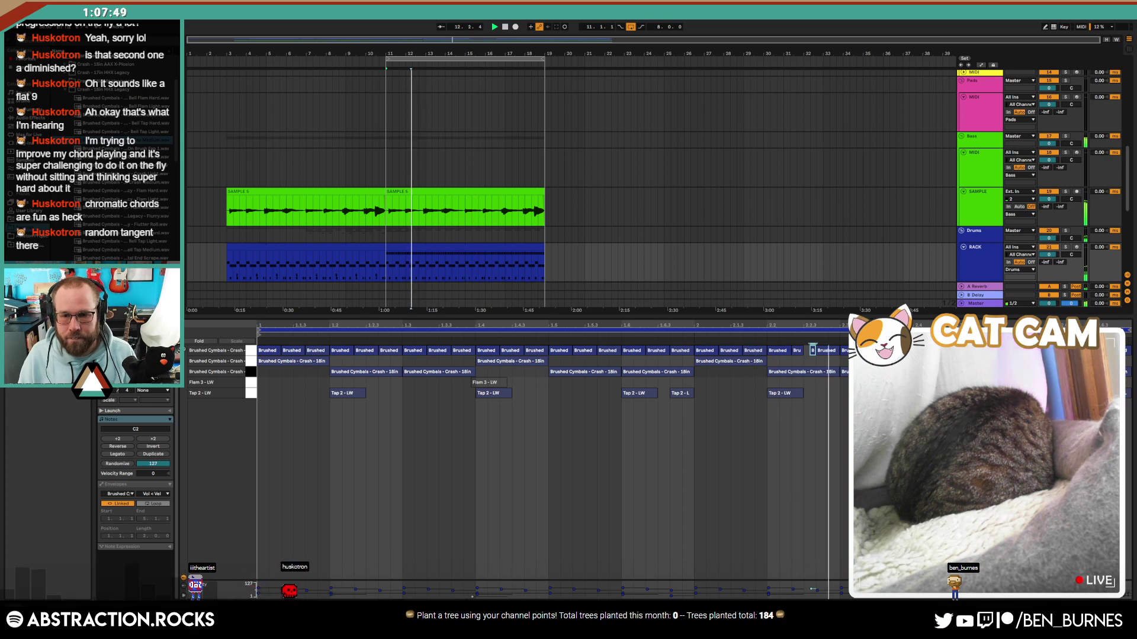
{"action": "scroll", "coordinate": [825, 348], "scroll_direction": "up", "scroll_amount": 1}
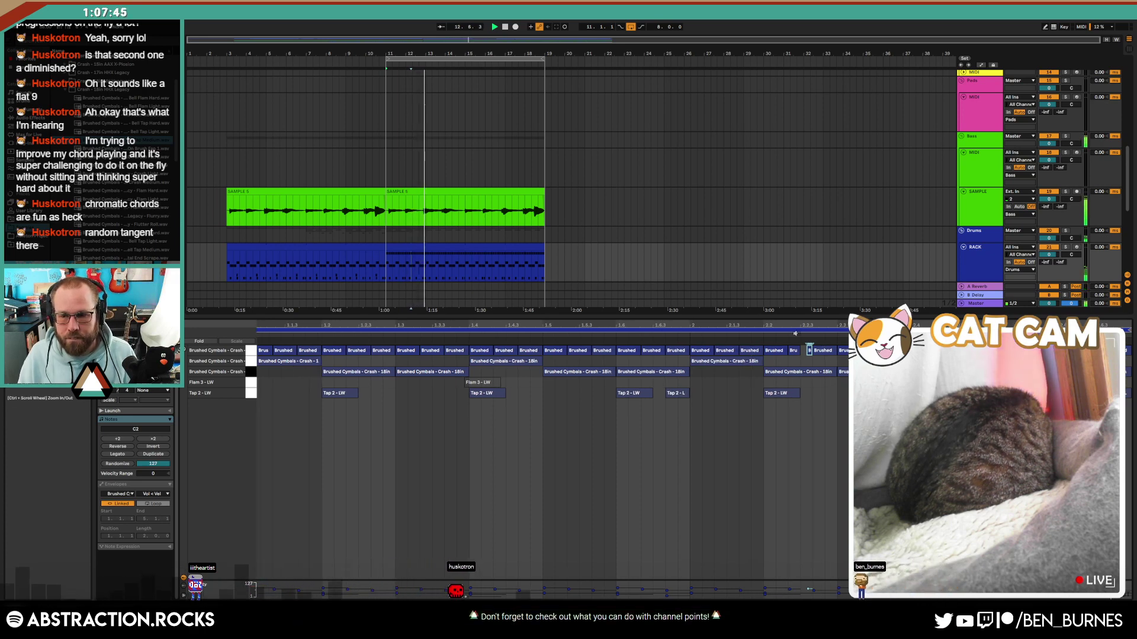
{"action": "scroll", "coordinate": [809, 351], "scroll_direction": "up", "scroll_amount": 3}
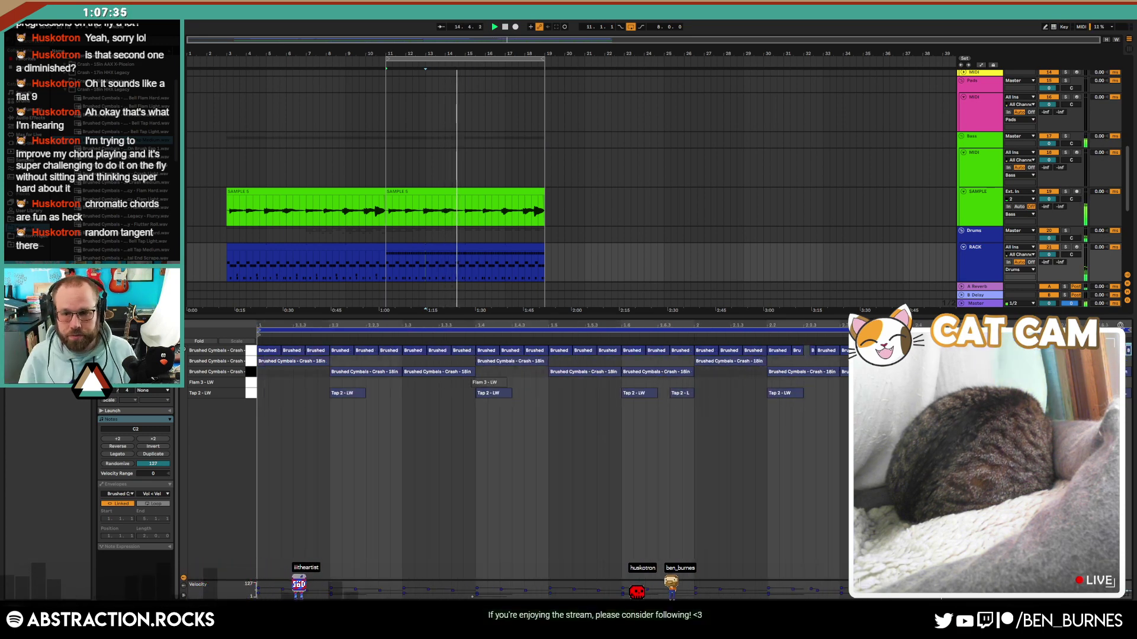
Step: Copy the Raum and Delay effects from the 7-Group track onto the bar 11 melody's MIDI track, directly after Kontakt
{"action": "key", "text": "shift+Tab"}
{"action": "key", "text": "space"}
{"action": "scroll", "coordinate": [539, 264], "scroll_direction": "up", "scroll_amount": 5}
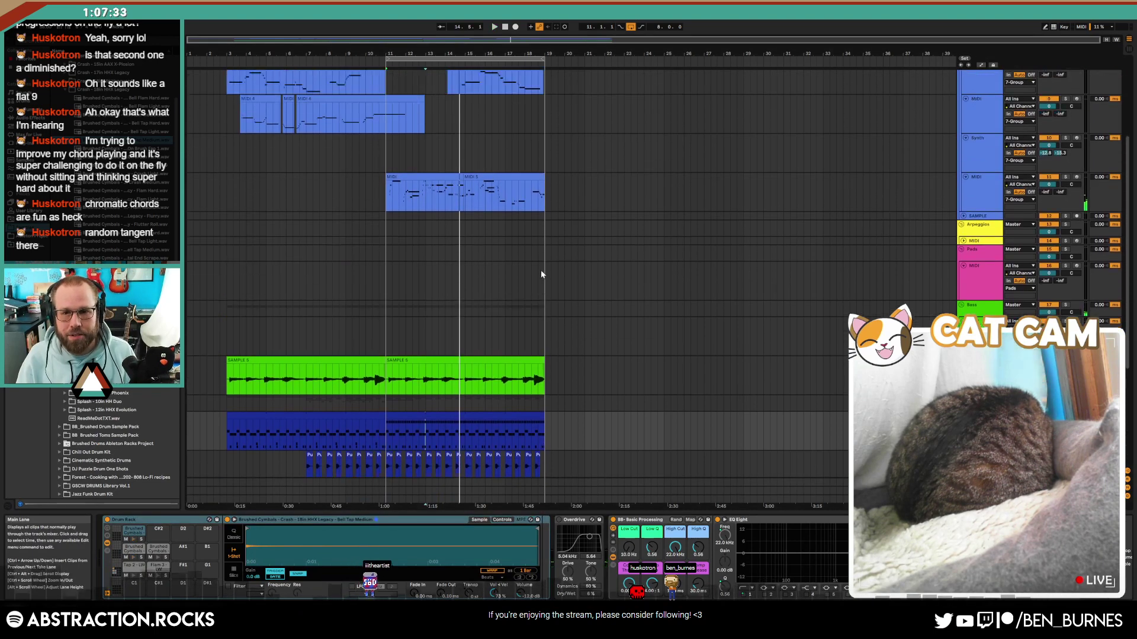
{"action": "scroll", "coordinate": [541, 274], "scroll_direction": "up", "scroll_amount": 2}
{"action": "left_click", "coordinate": [983, 225]}
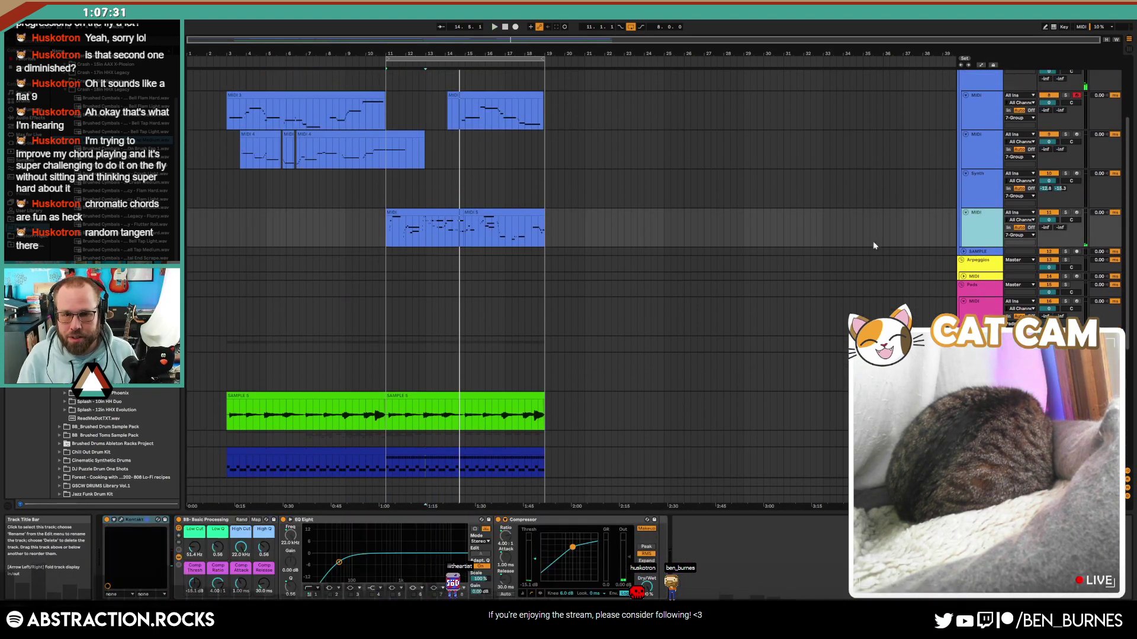
{"action": "scroll", "coordinate": [686, 257], "scroll_direction": "up", "scroll_amount": 5}
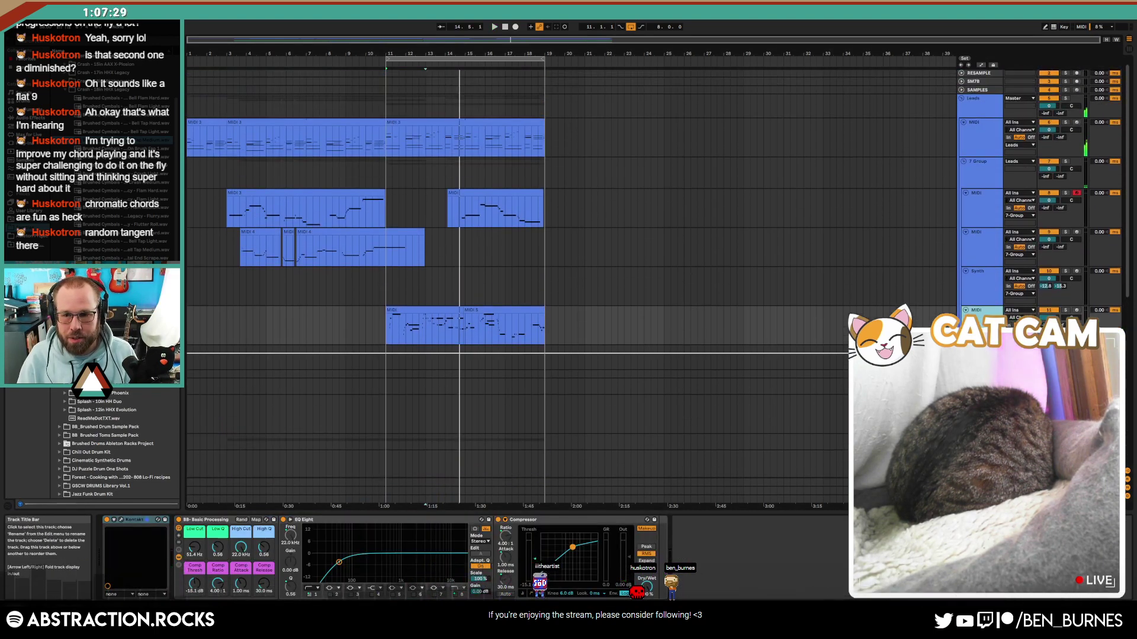
{"action": "left_click_drag", "start_coordinate": [982, 353], "coordinate": [981, 345]}
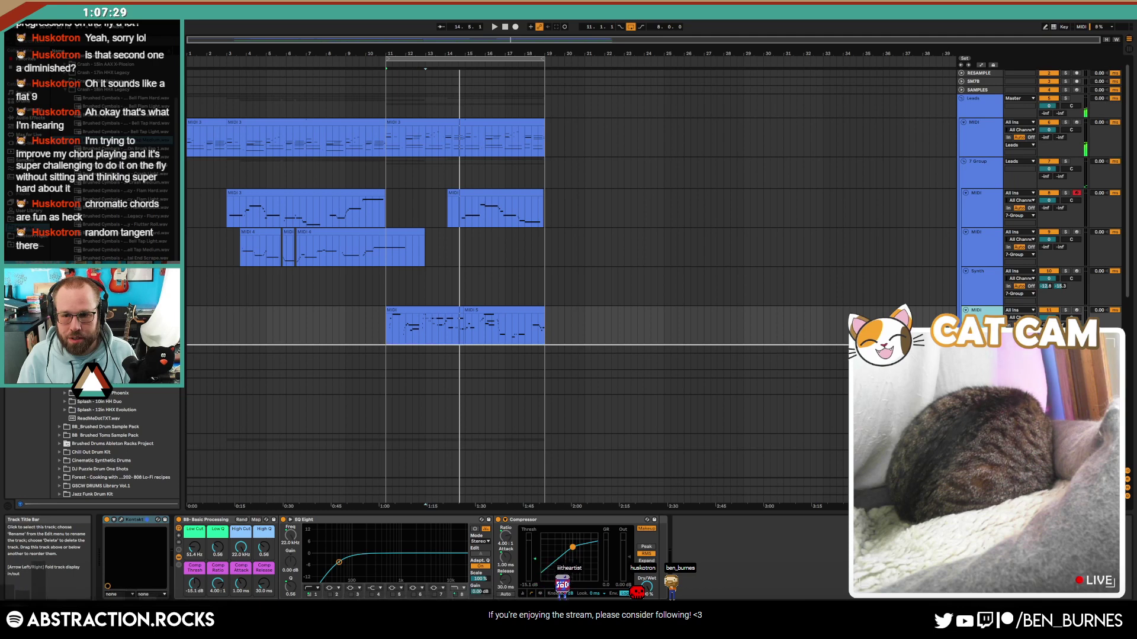
{"action": "left_click", "coordinate": [977, 177]}
{"action": "left_click", "coordinate": [149, 521]}
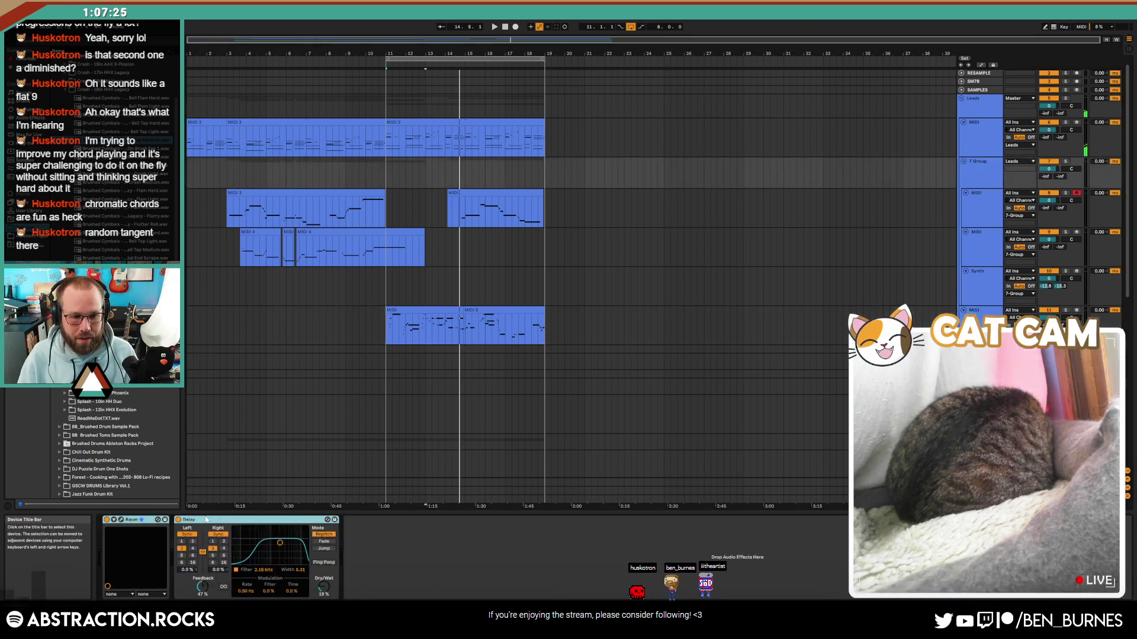
{"action": "left_click_drag", "start_coordinate": [882, 304], "coordinate": [189, 524]}
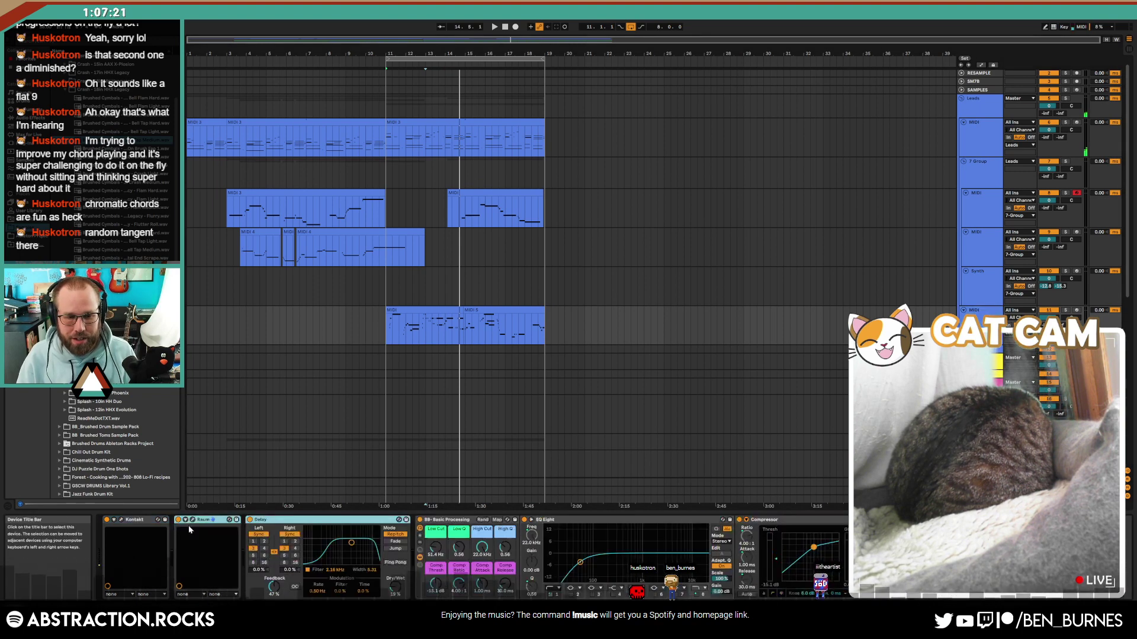
Step: Open the melody track's Raum reverb, play the section from bar 11, and adjust the Delay's Dry/Wet amount
{"action": "left_click", "coordinate": [196, 524]}
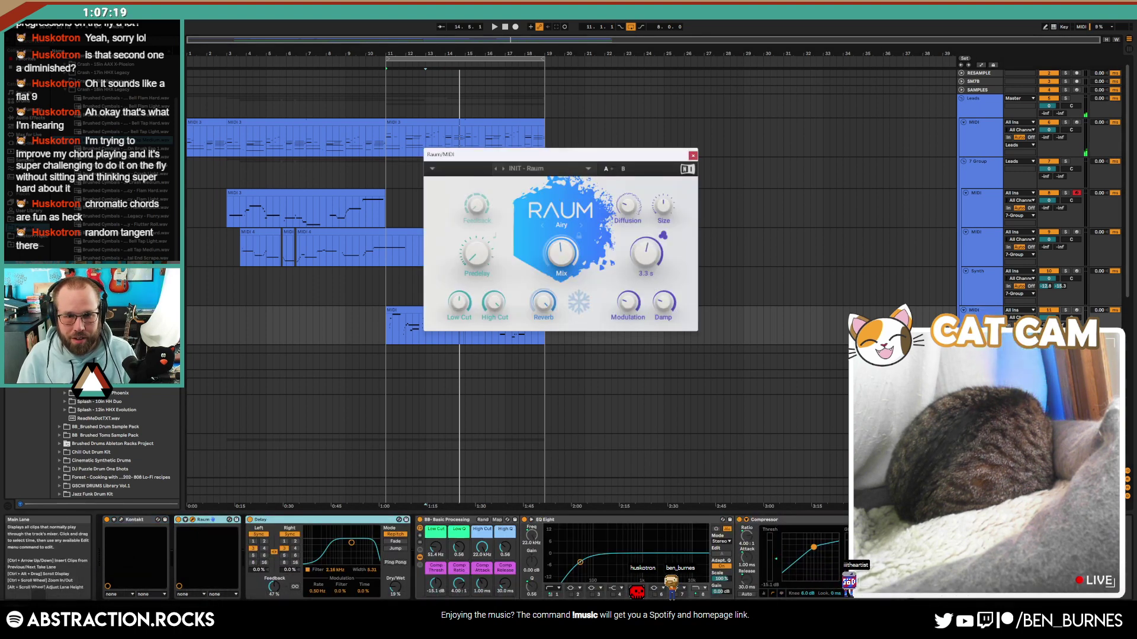
{"action": "left_click_drag", "start_coordinate": [652, 153], "coordinate": [856, 129]}
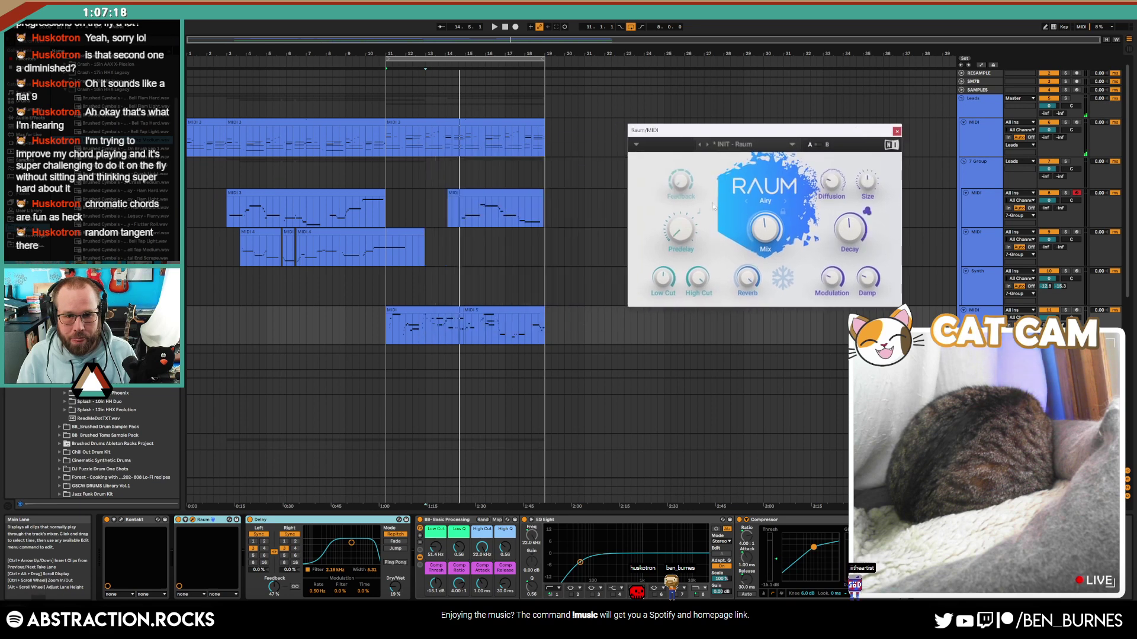
{"action": "left_click", "coordinate": [386, 329]}
{"action": "key", "text": "space"}
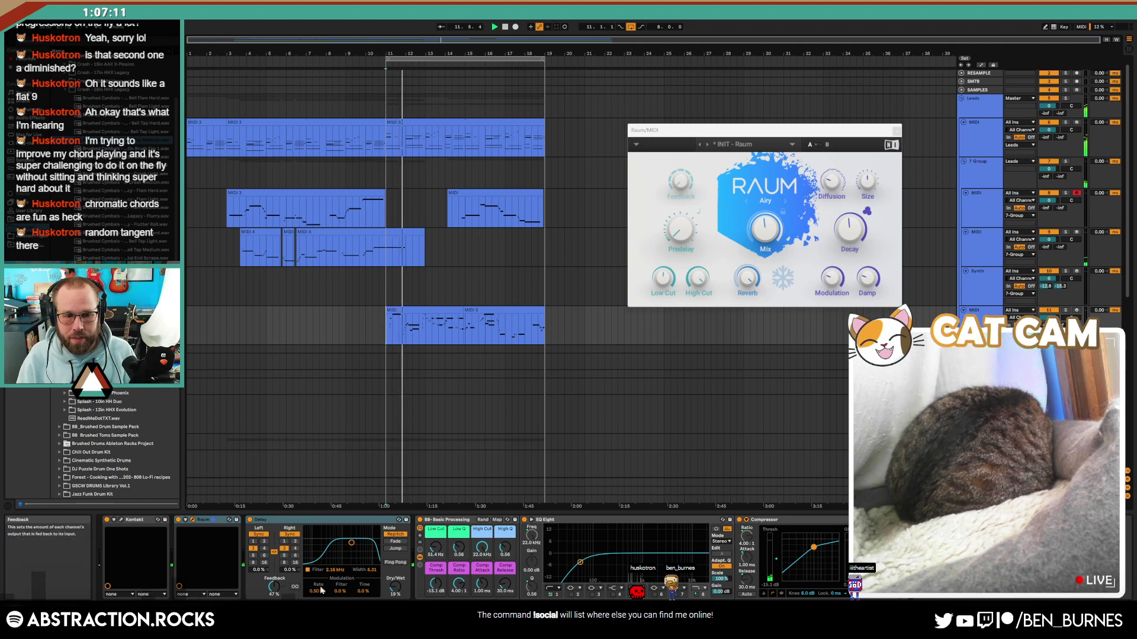
{"action": "left_click_drag", "start_coordinate": [395, 586], "coordinate": [395, 579]}
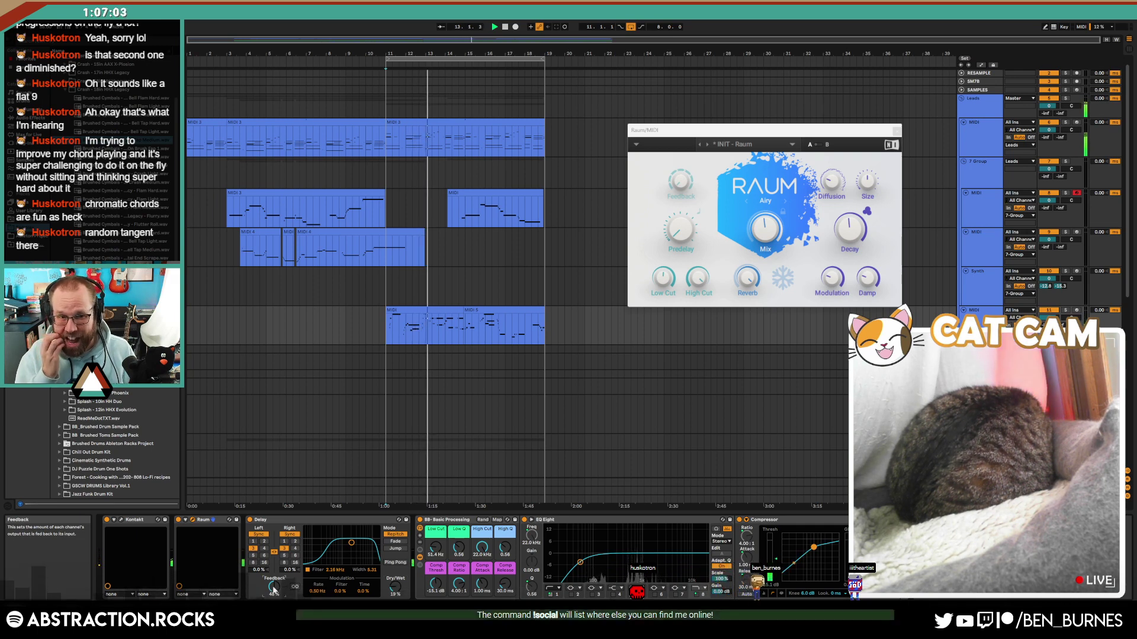
Step: In the bar 11 melody clip, shift the quick C4 to G4 run and the A4 that follows it slightly later, and close Raum
{"action": "double_click", "coordinate": [437, 307]}
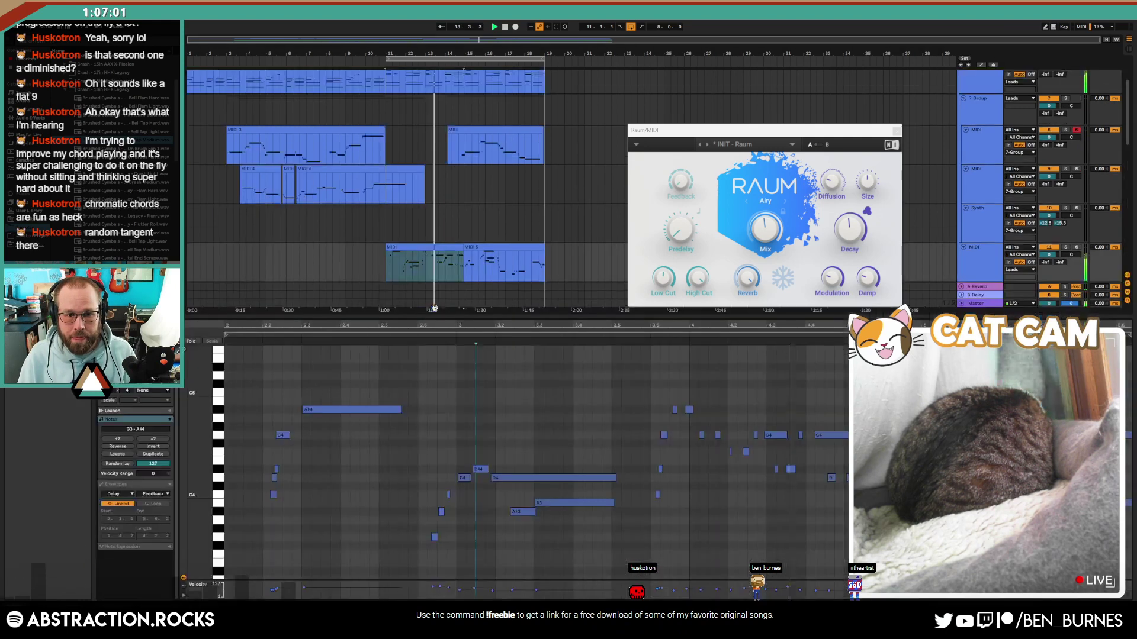
{"action": "left_click_drag", "start_coordinate": [648, 401], "coordinate": [680, 469]}
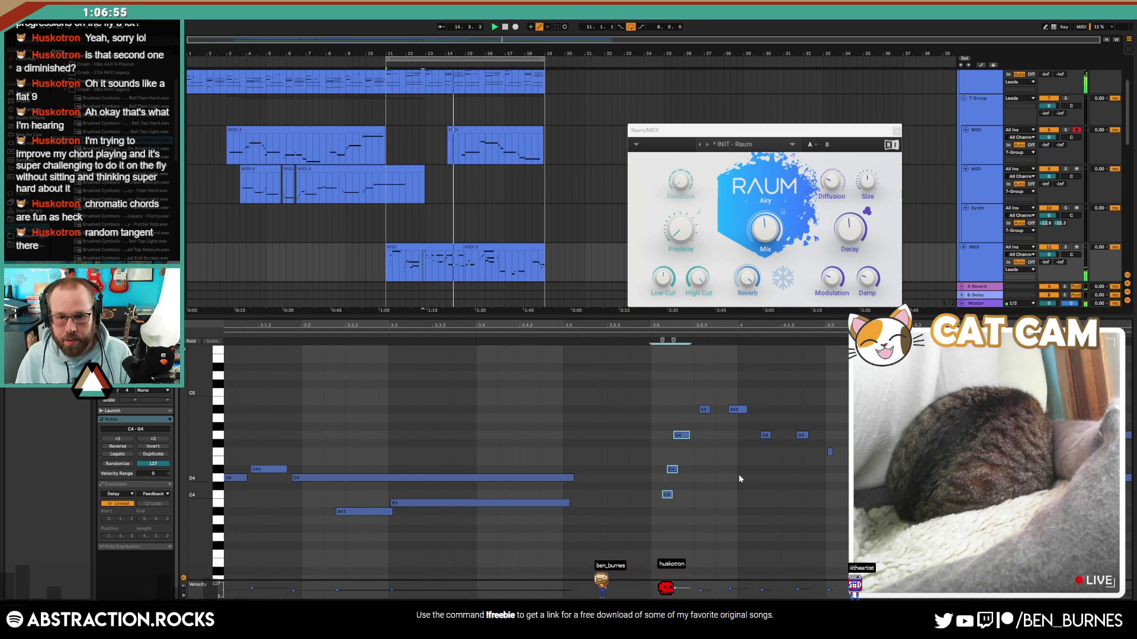
{"action": "left_click_drag", "start_coordinate": [704, 412], "coordinate": [714, 416]}
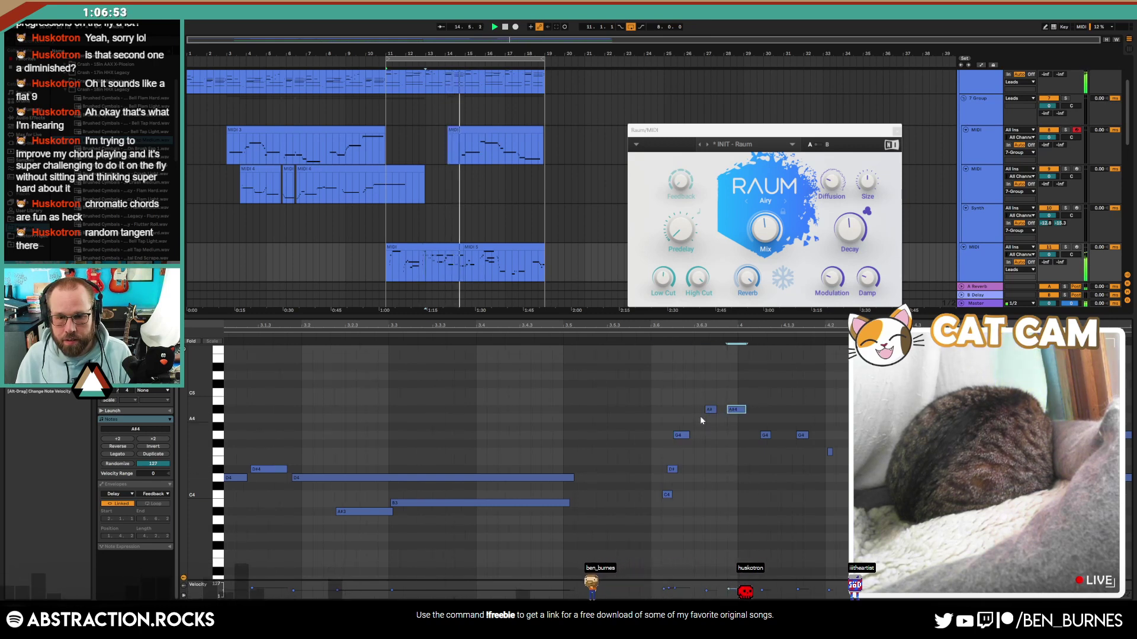
{"action": "left_click_drag", "start_coordinate": [670, 516], "coordinate": [673, 438]}
{"action": "left_click_drag", "start_coordinate": [689, 435], "coordinate": [691, 435]}
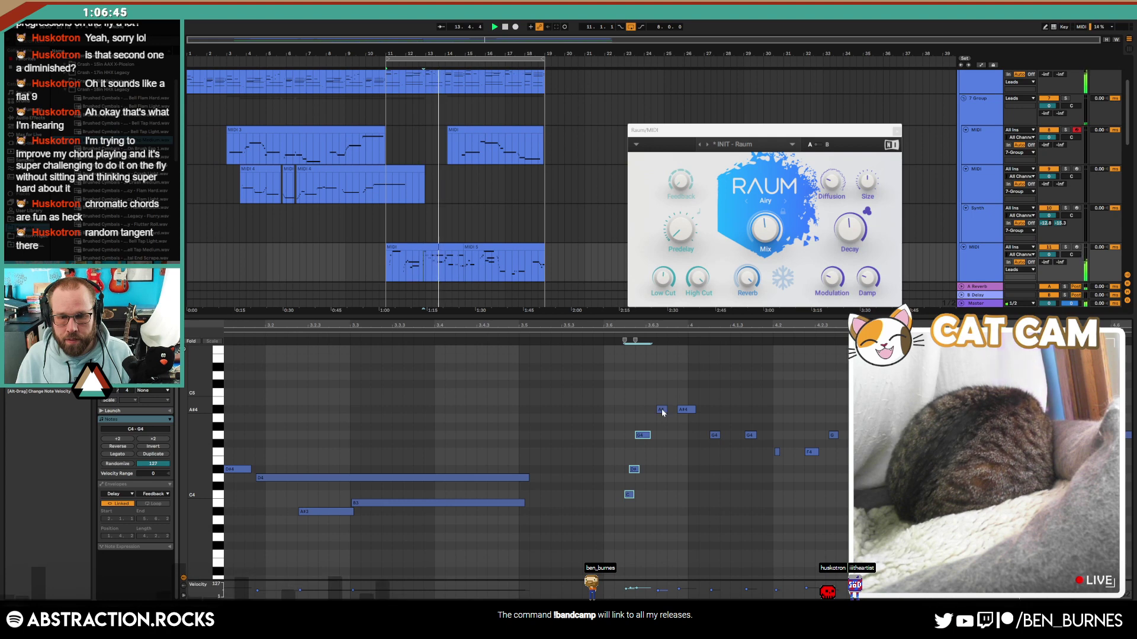
{"action": "left_click", "coordinate": [896, 131]}
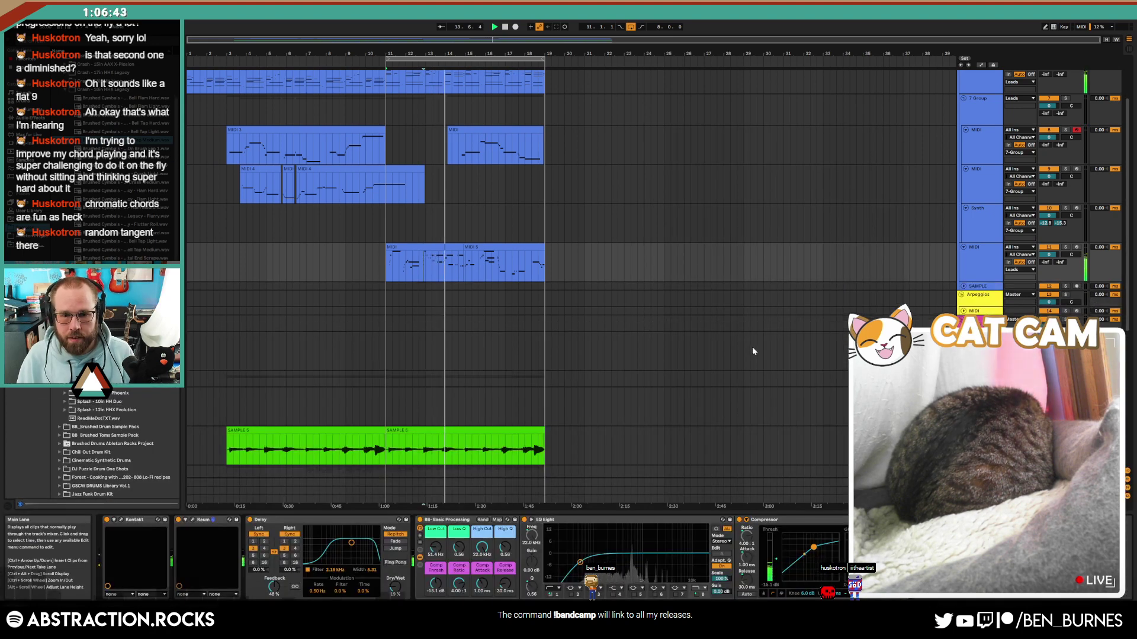
Step: Insert Auto Pan before Overdrive on the drum rack track, raise its Shape toward a square wave, and lower its Rate
{"action": "scroll", "coordinate": [752, 350], "scroll_direction": "down", "scroll_amount": 3}
{"action": "left_click", "coordinate": [978, 401]}
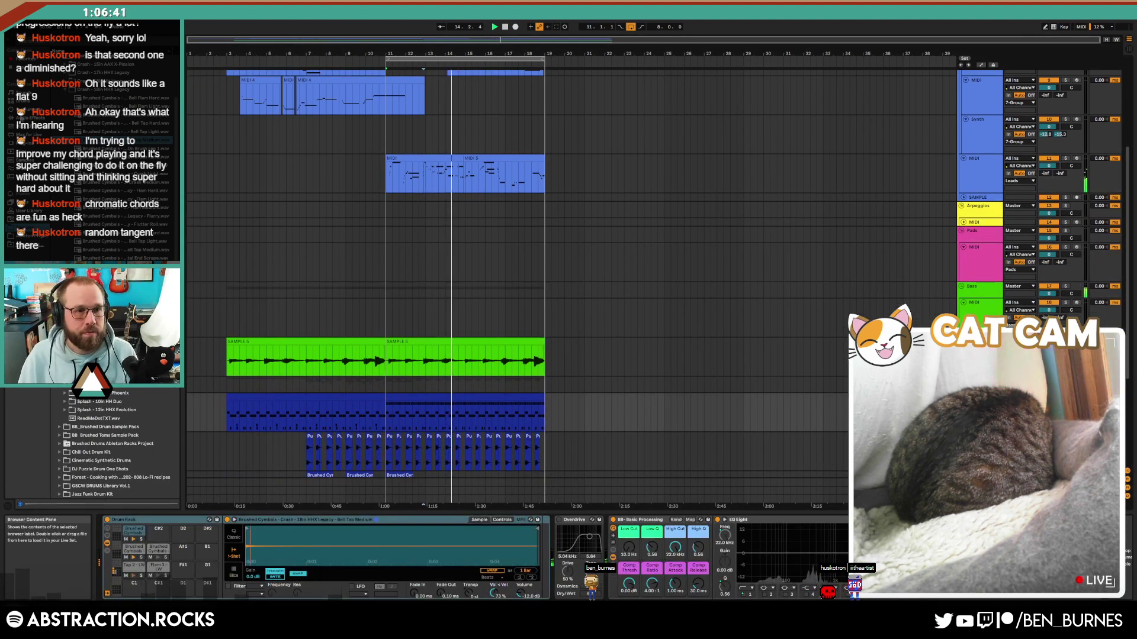
{"action": "left_click", "coordinate": [30, 118]}
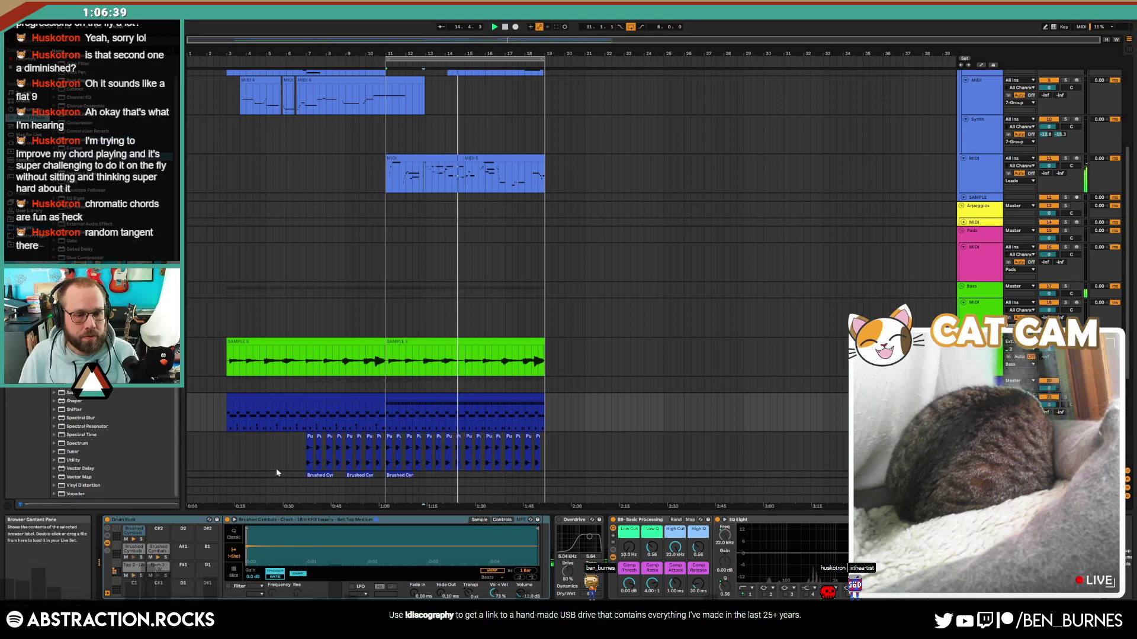
{"action": "scroll", "coordinate": [83, 95], "scroll_direction": "up", "scroll_amount": 1}
{"action": "left_click_drag", "start_coordinate": [77, 93], "coordinate": [563, 554]}
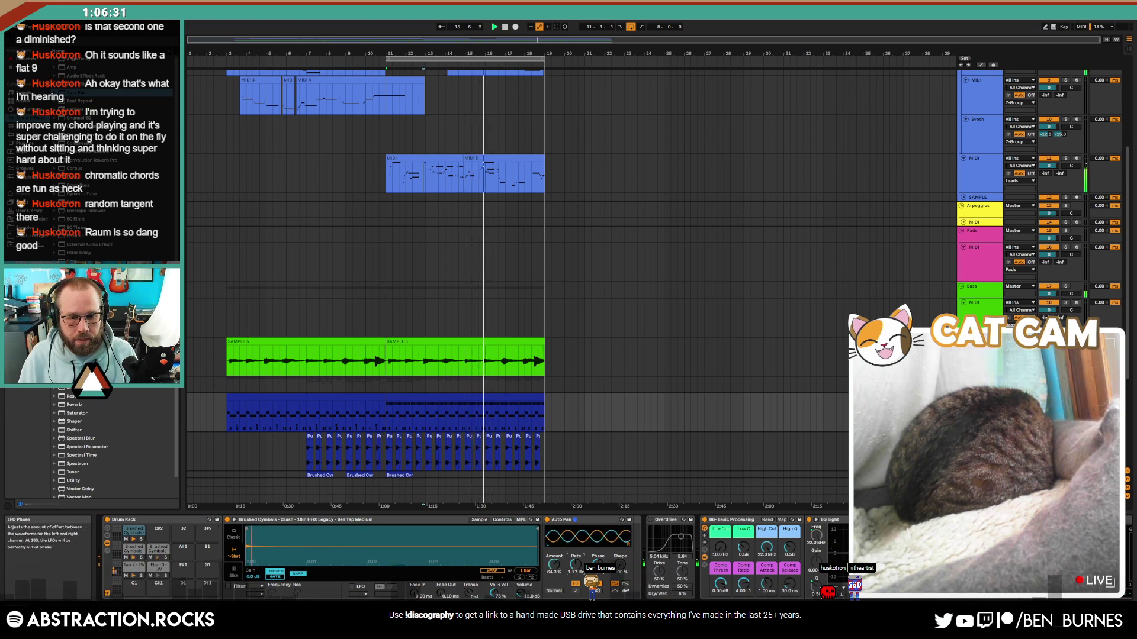
{"action": "left_click_drag", "start_coordinate": [619, 564], "coordinate": [620, 542]}
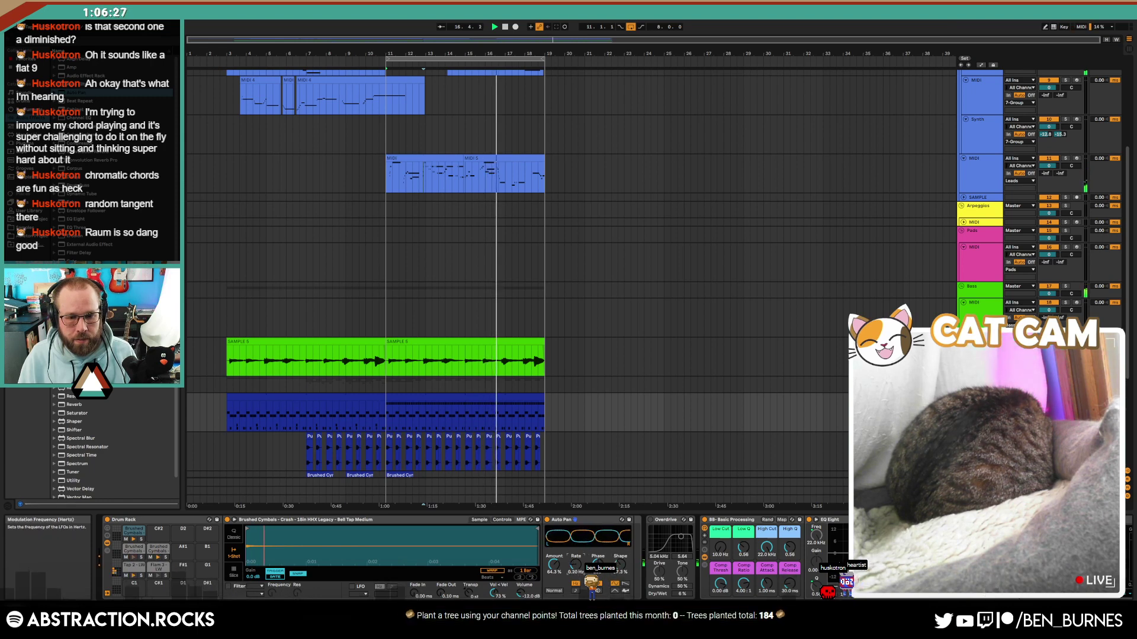
{"action": "left_click_drag", "start_coordinate": [576, 564], "coordinate": [575, 583]}
Step: In the second melody clip, lengthen the long G3 note slightly and deactivate it, and extend the preceding A#3 to the same end
{"action": "scroll", "coordinate": [581, 329], "scroll_direction": "up", "scroll_amount": 3}
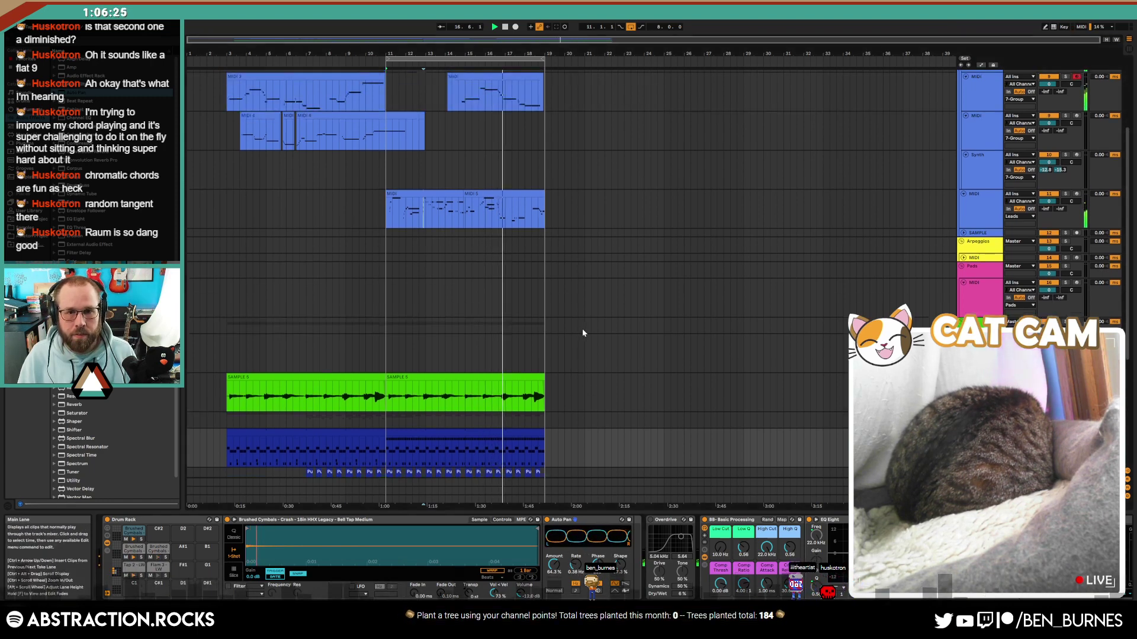
{"action": "double_click", "coordinate": [512, 220]}
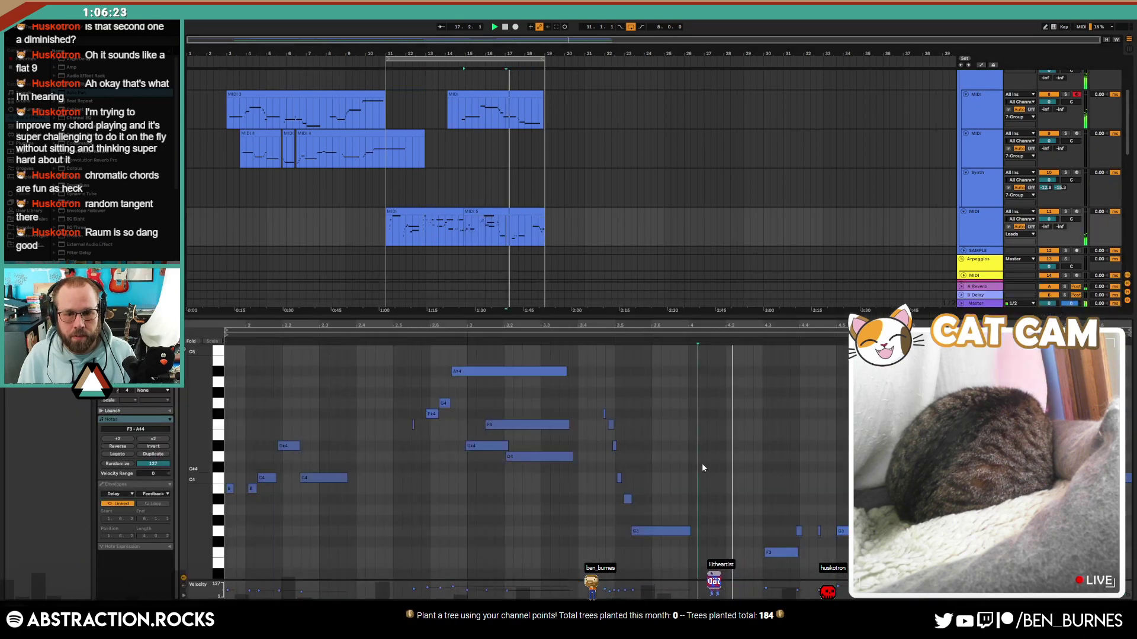
{"action": "left_click", "coordinate": [657, 529]}
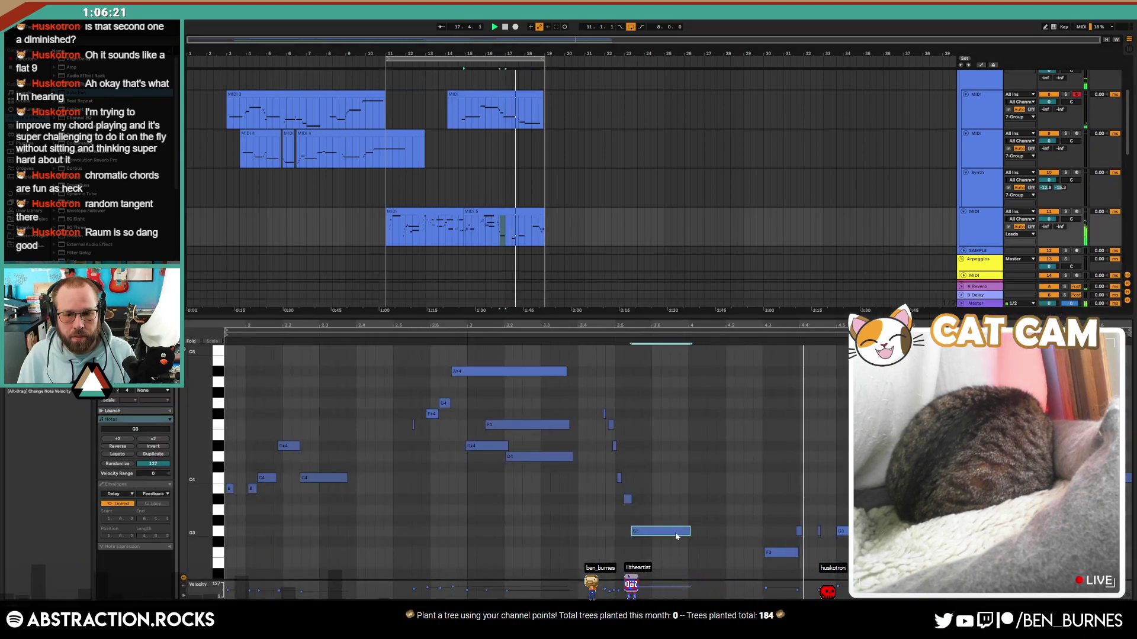
{"action": "left_click_drag", "start_coordinate": [689, 531], "coordinate": [694, 531]}
{"action": "left_click", "coordinate": [717, 519]}
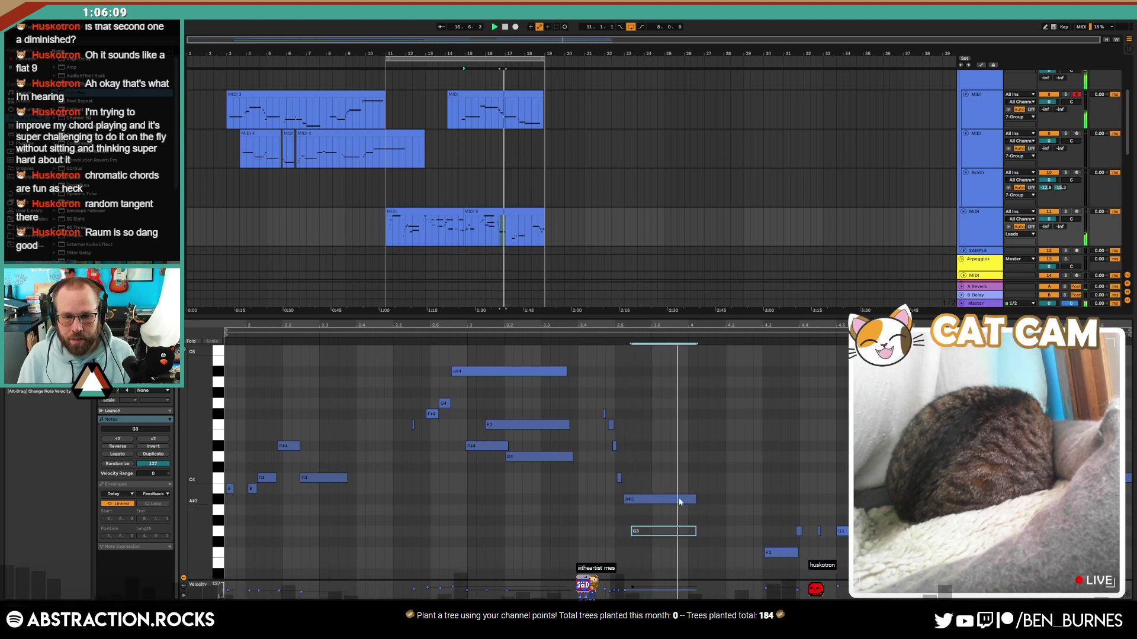
Step: Transpose the phrase after the long A#3 up three semitones, and raise its first note one more semitone to A3
{"action": "left_click_drag", "start_coordinate": [754, 506], "coordinate": [882, 565]}
{"action": "key", "text": "Up"}
{"action": "key", "text": "Up"}
{"action": "key", "text": "Up"}
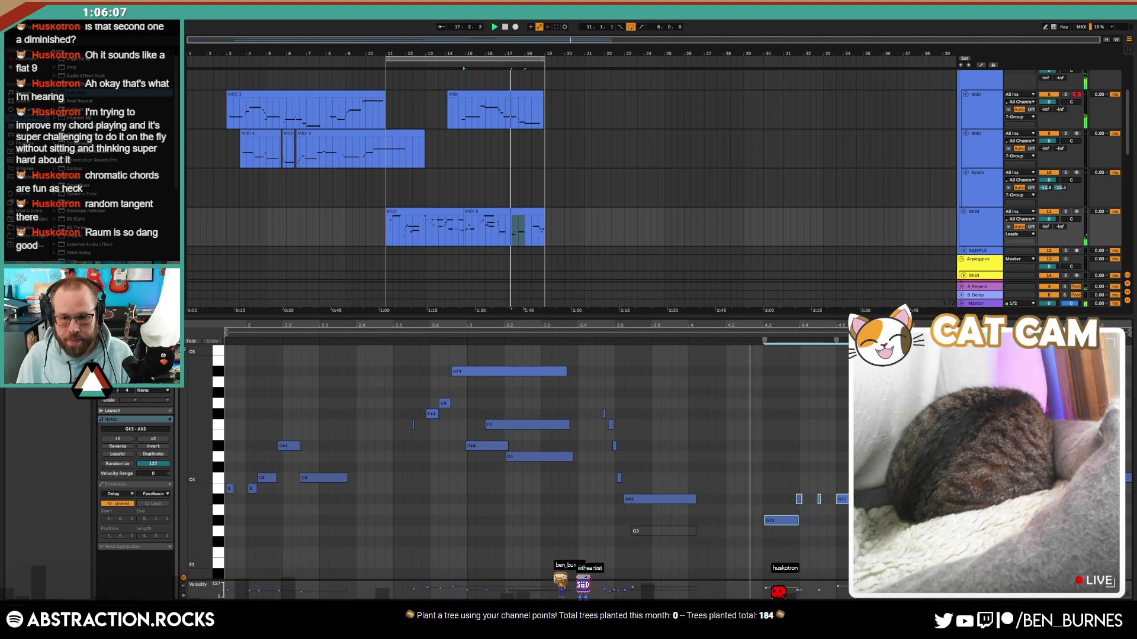
{"action": "left_click", "coordinate": [773, 515]}
{"action": "key", "text": "Up"}
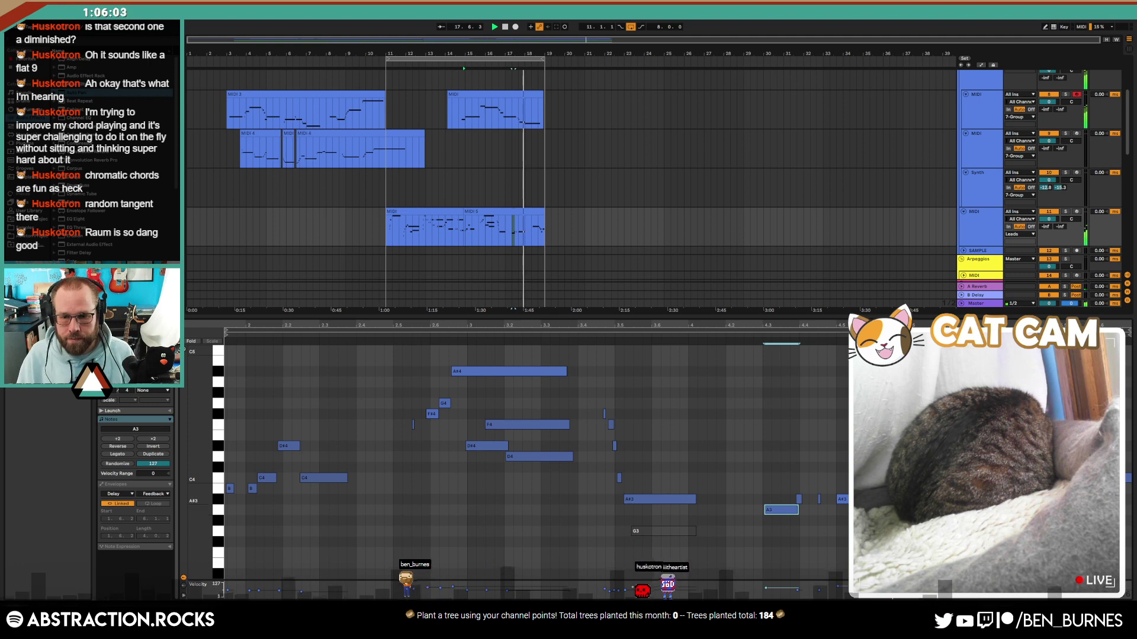
{"action": "left_click", "coordinate": [852, 500]}
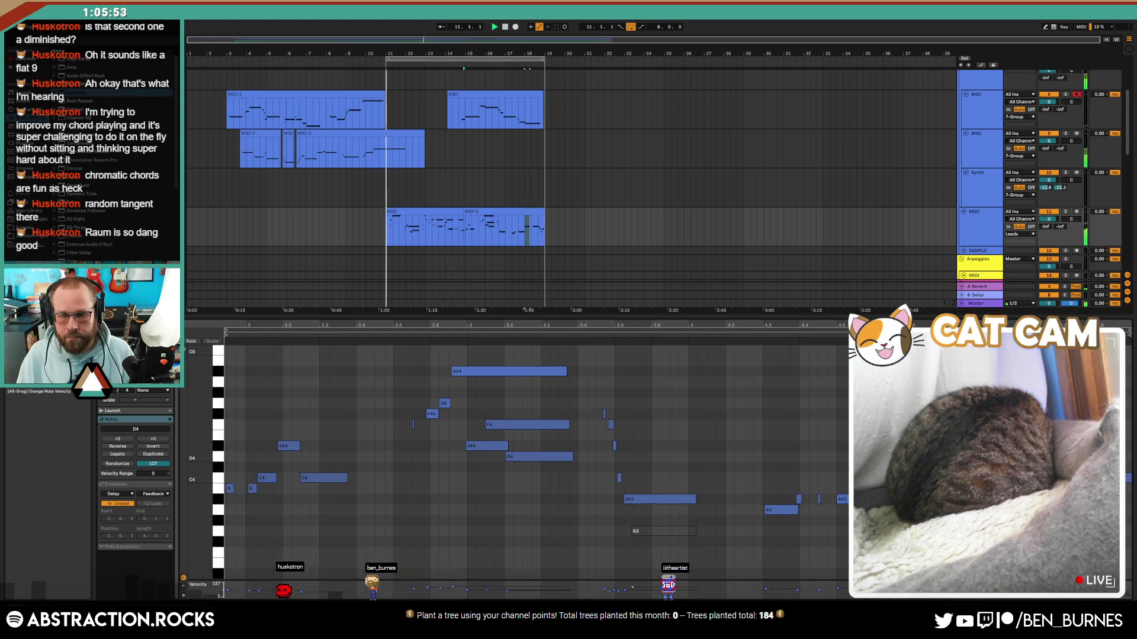
Step: Look over the arrangement from the Leads to the Drums tracks and the Operator on the Arpeggios MIDI track during playback
{"action": "key", "text": "shift+Tab"}
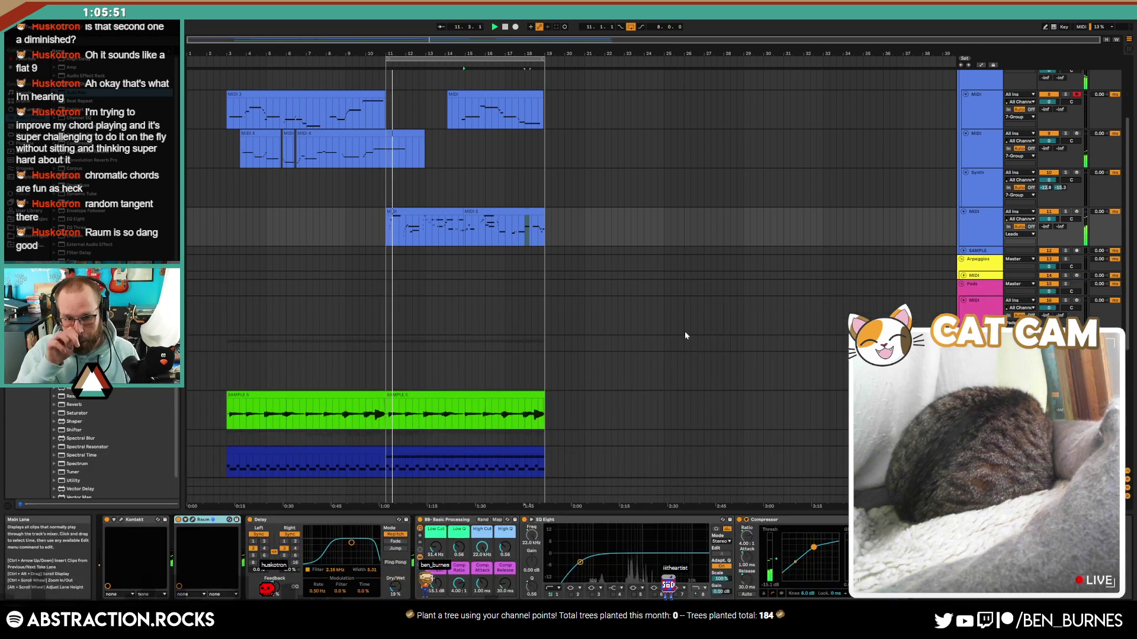
{"action": "scroll", "coordinate": [548, 263], "scroll_direction": "down", "scroll_amount": 3}
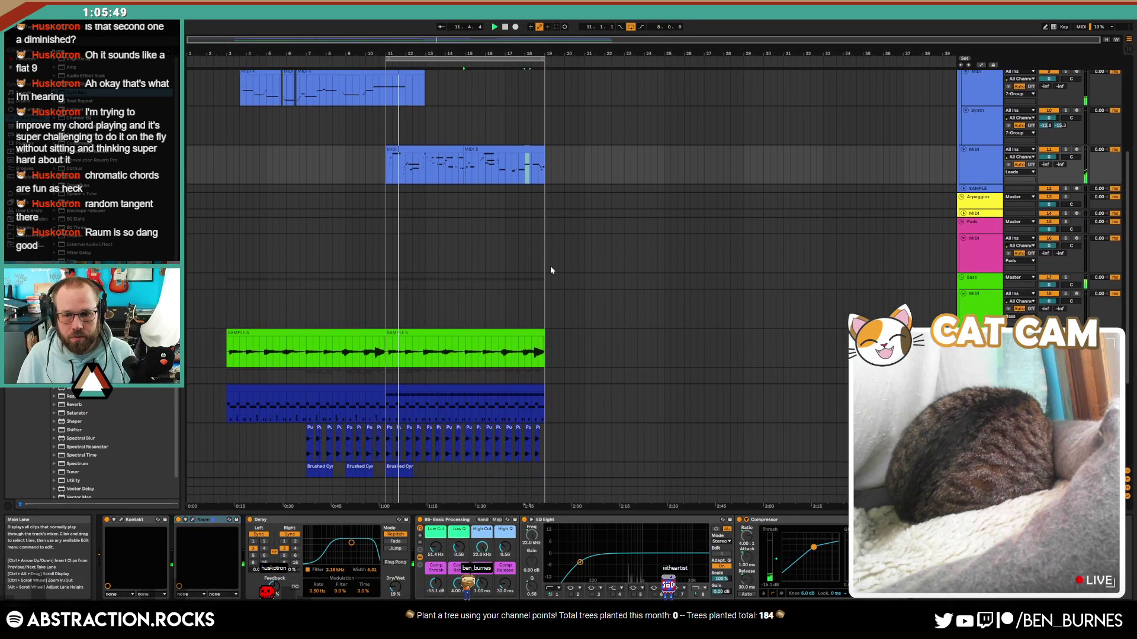
{"action": "scroll", "coordinate": [549, 265], "scroll_direction": "down", "scroll_amount": 7}
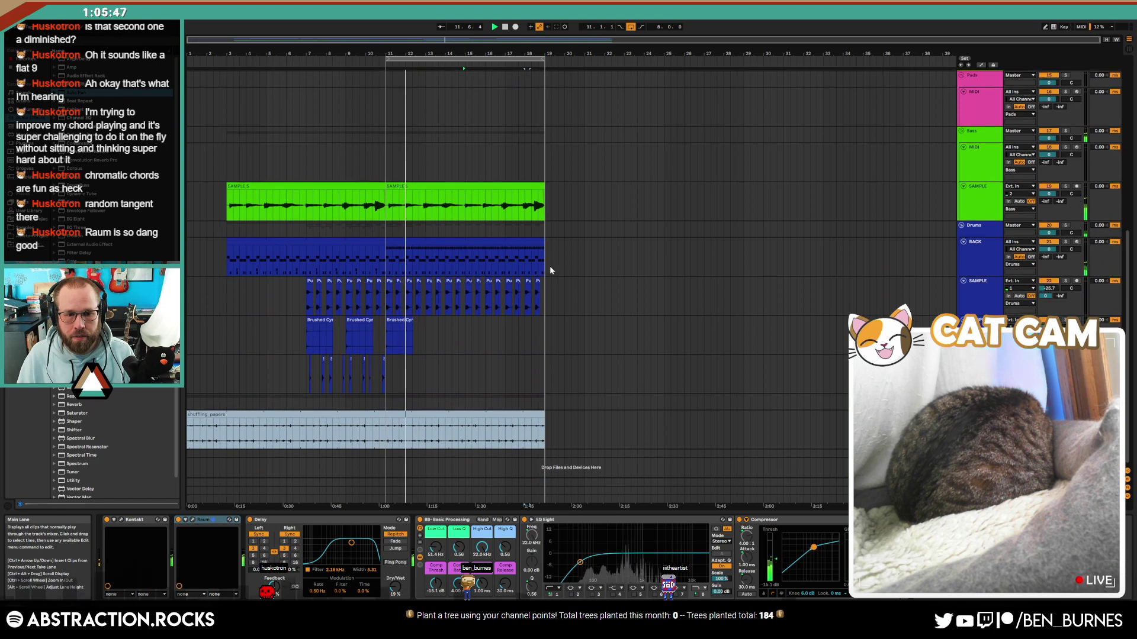
{"action": "scroll", "coordinate": [563, 325], "scroll_direction": "up", "scroll_amount": 10}
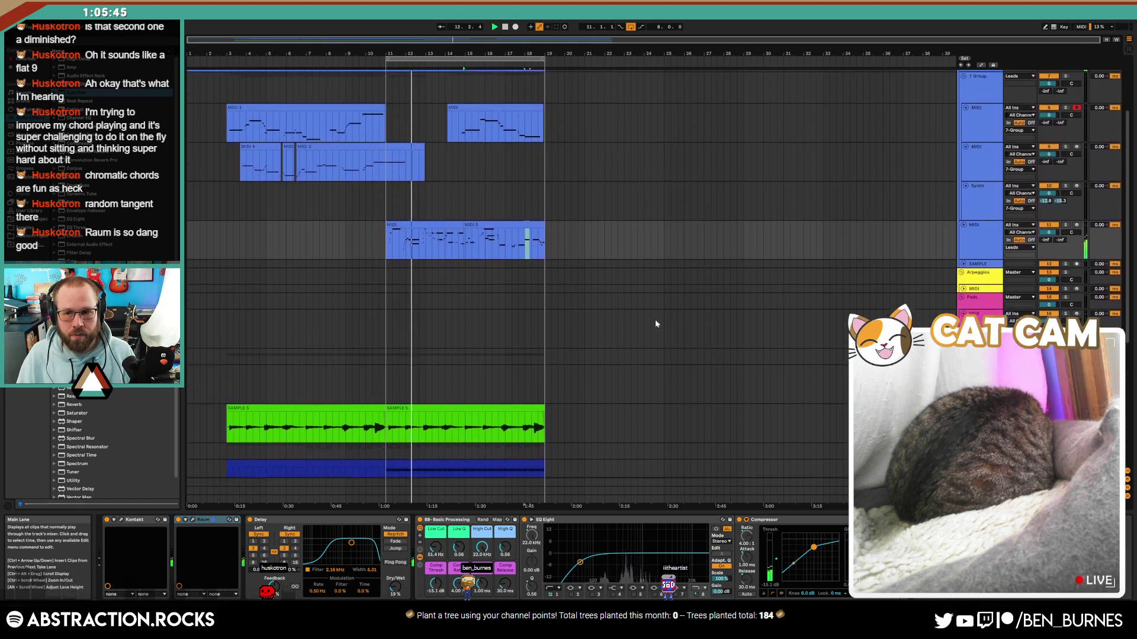
{"action": "scroll", "coordinate": [655, 323], "scroll_direction": "up", "scroll_amount": 1}
{"action": "left_click", "coordinate": [967, 299]}
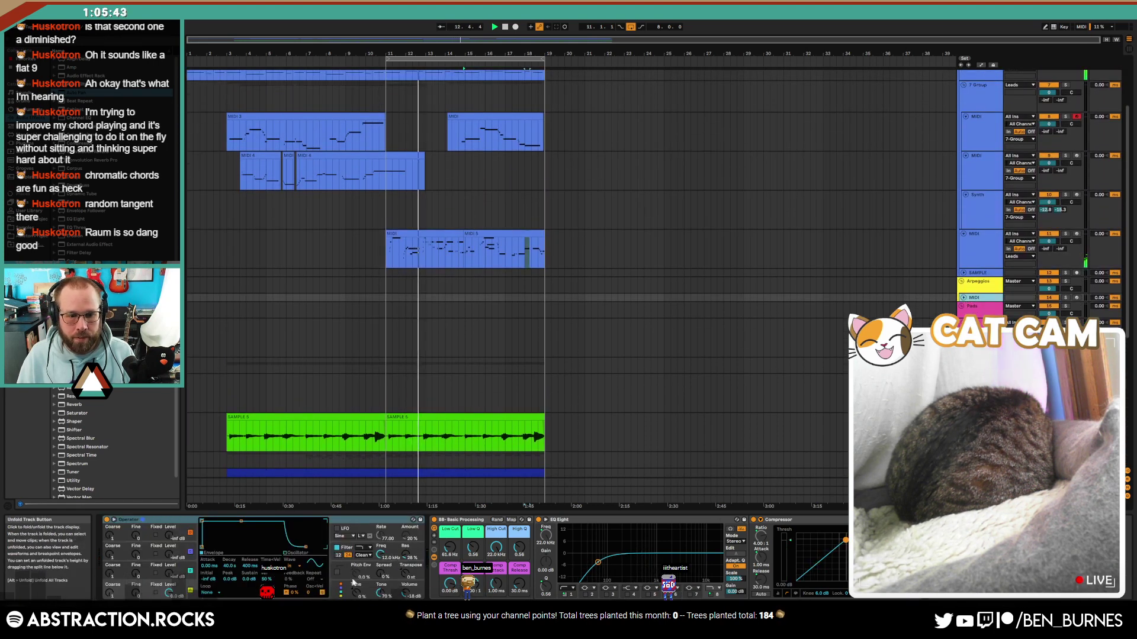
{"action": "left_click_drag", "start_coordinate": [380, 573], "coordinate": [380, 559]}
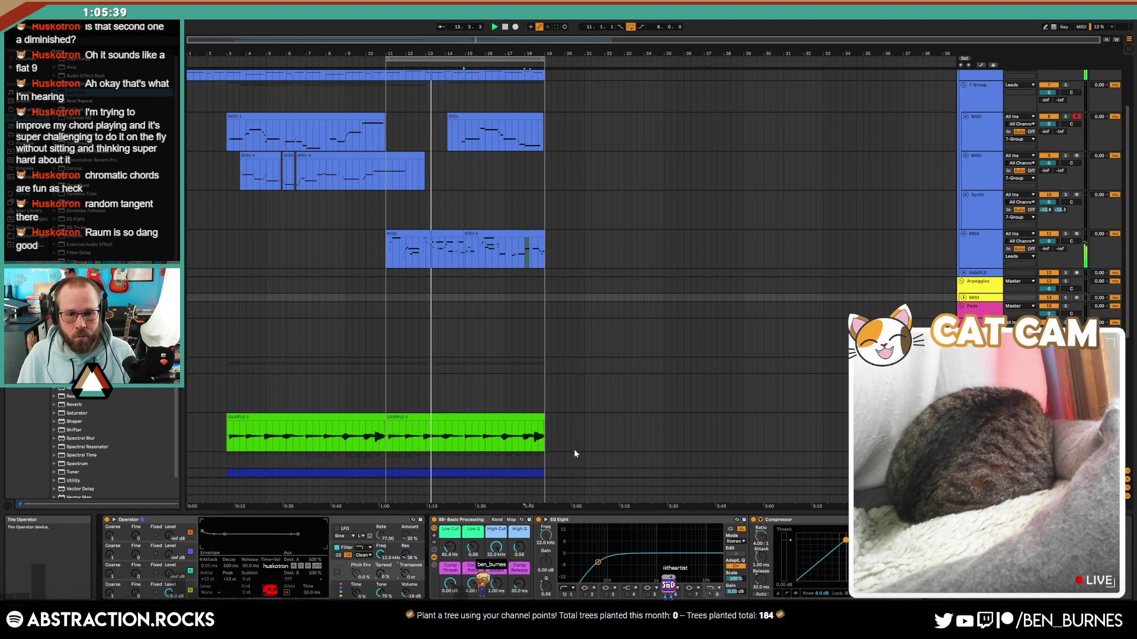
{"action": "scroll", "coordinate": [570, 443], "scroll_direction": "down", "scroll_amount": 2}
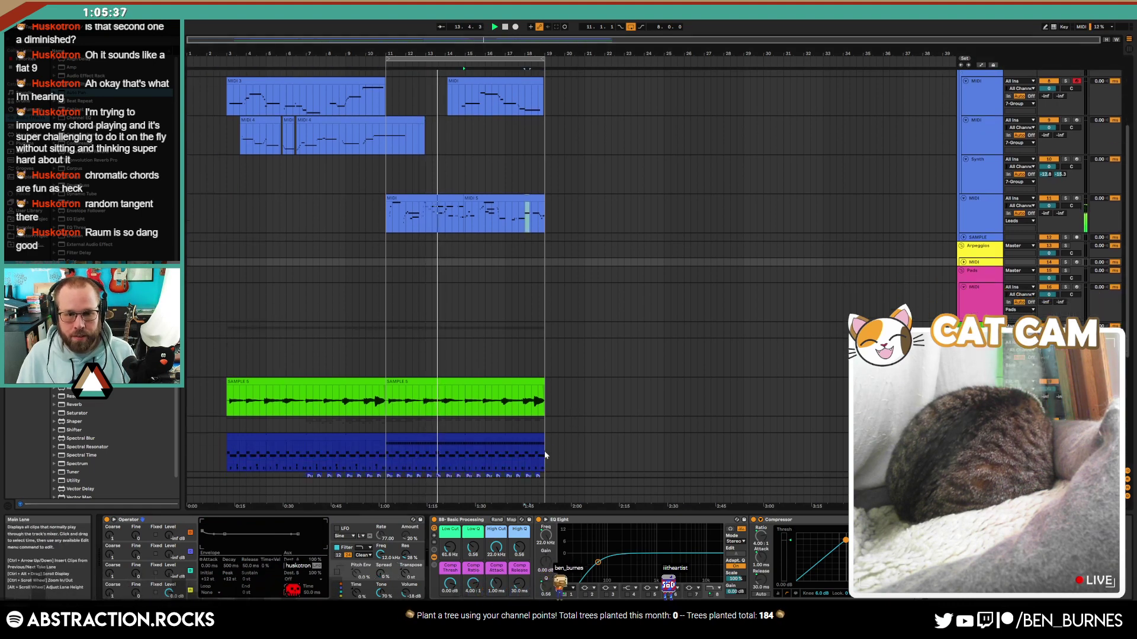
{"action": "scroll", "coordinate": [549, 452], "scroll_direction": "up", "scroll_amount": 6}
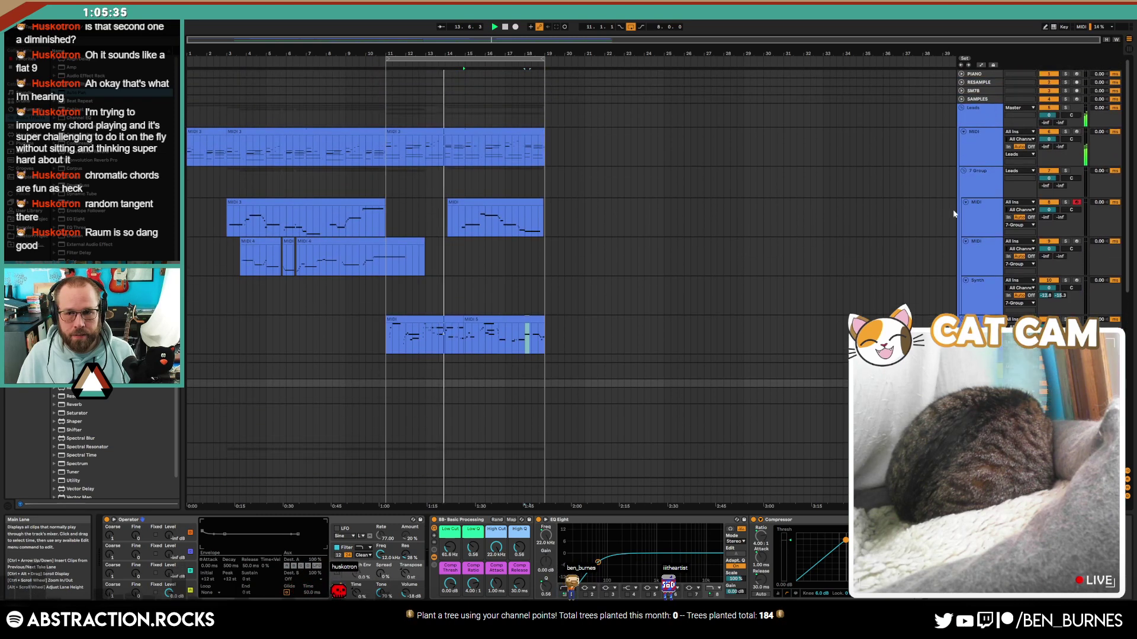
Step: Arm the first Leads MIDI track for recording and examine the chord notes around bar 14 in its bar 11 clip
{"action": "left_click", "coordinate": [975, 140]}
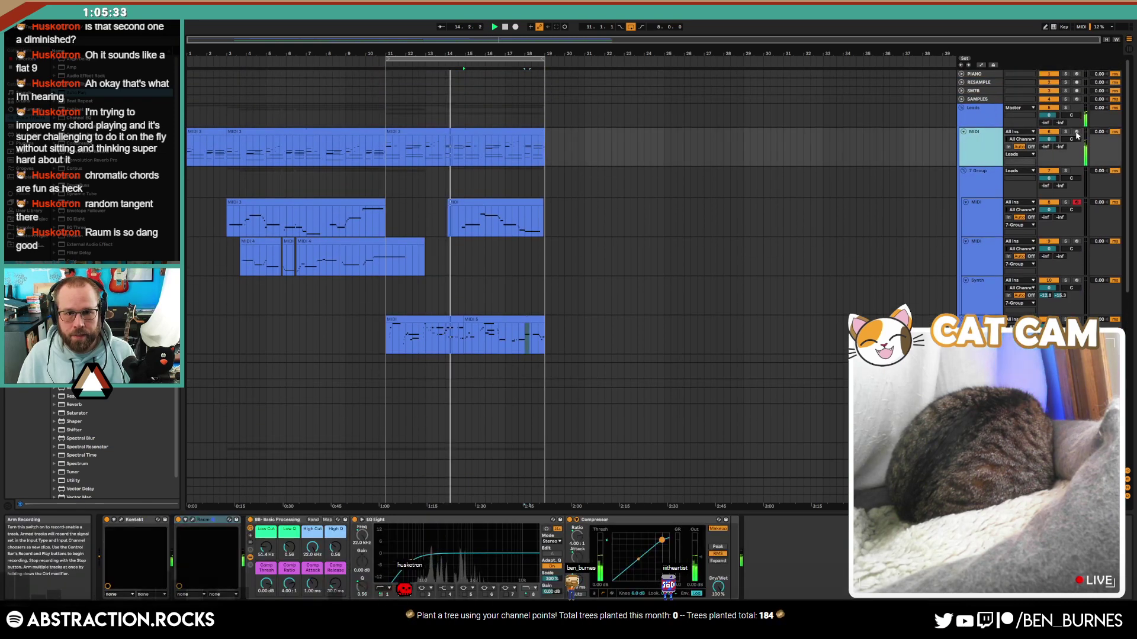
{"action": "left_click", "coordinate": [1076, 132]}
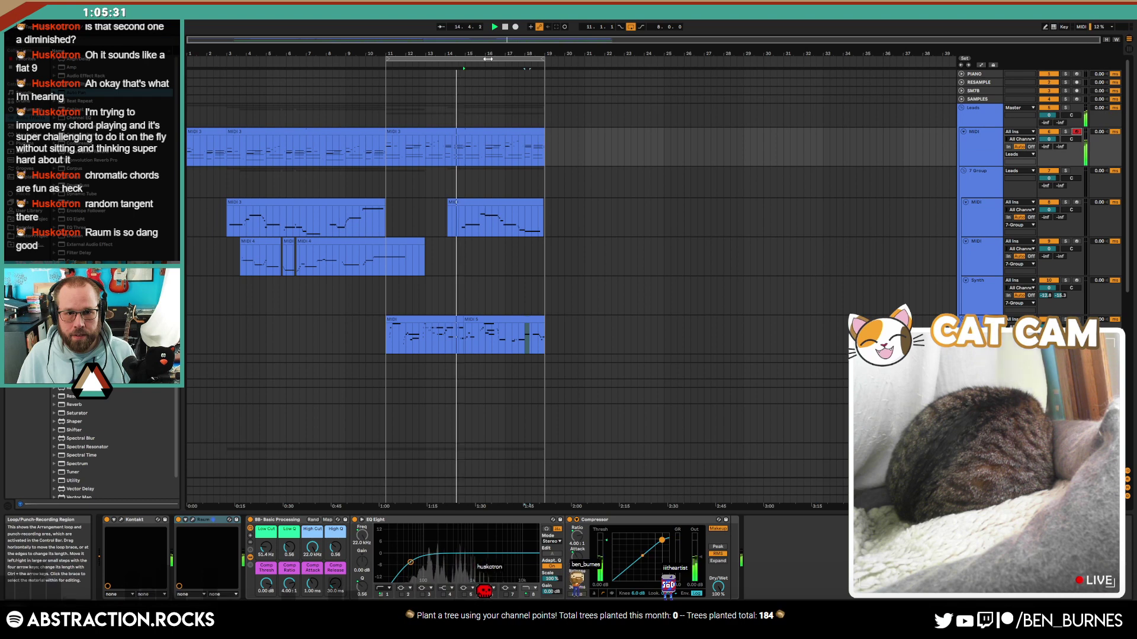
{"action": "double_click", "coordinate": [460, 132]}
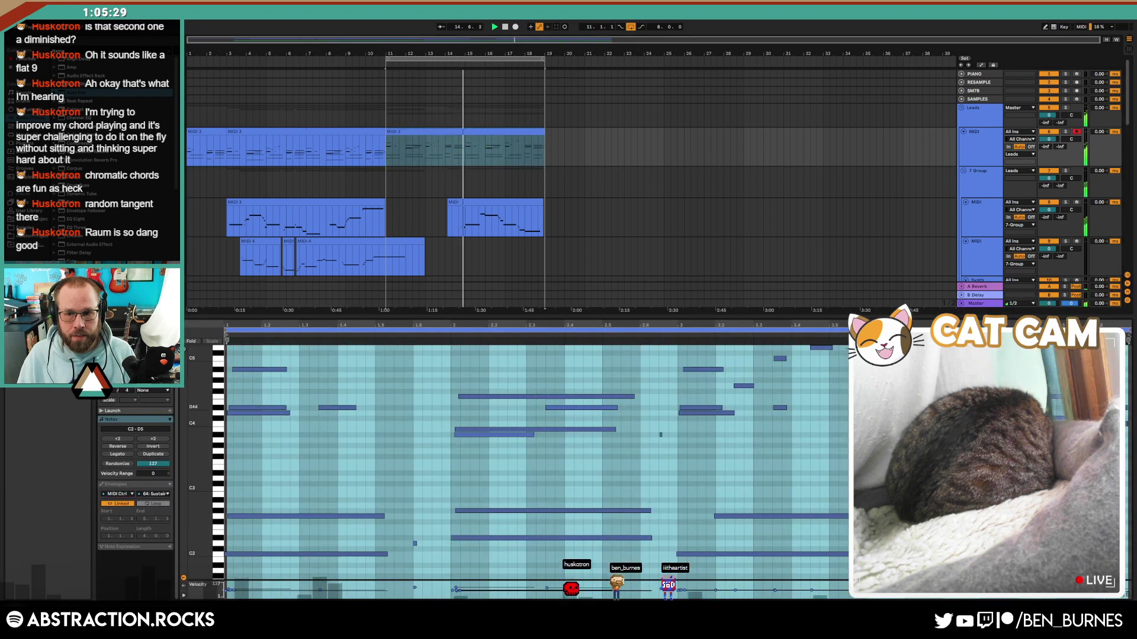
{"action": "left_click_drag", "start_coordinate": [1004, 390], "coordinate": [1113, 557]}
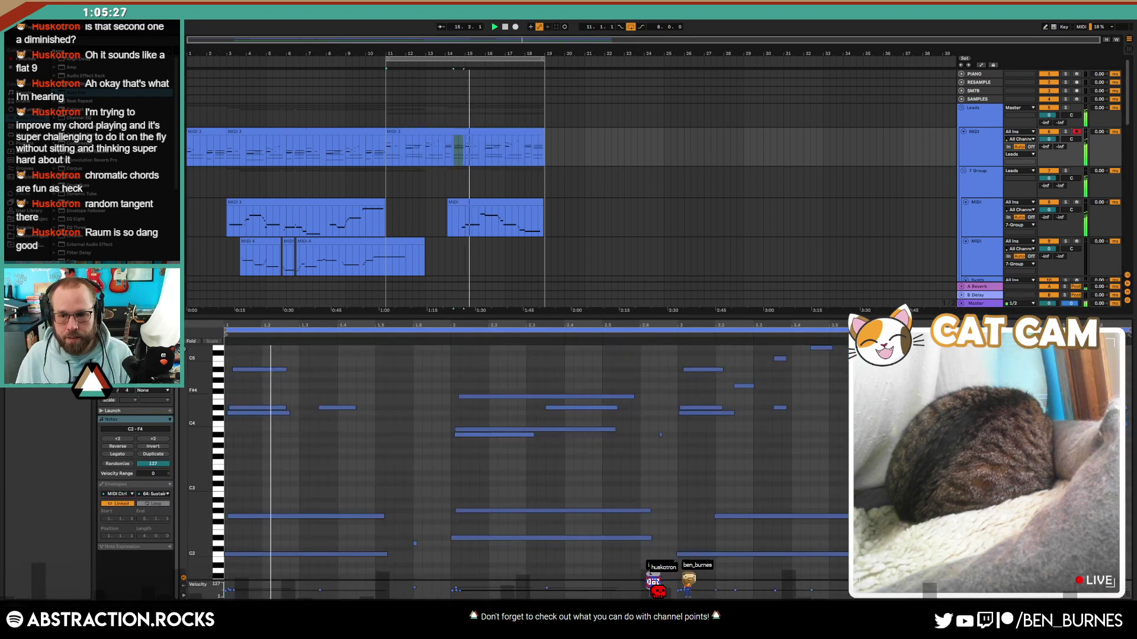
{"action": "left_click_drag", "start_coordinate": [906, 388], "coordinate": [1053, 552]}
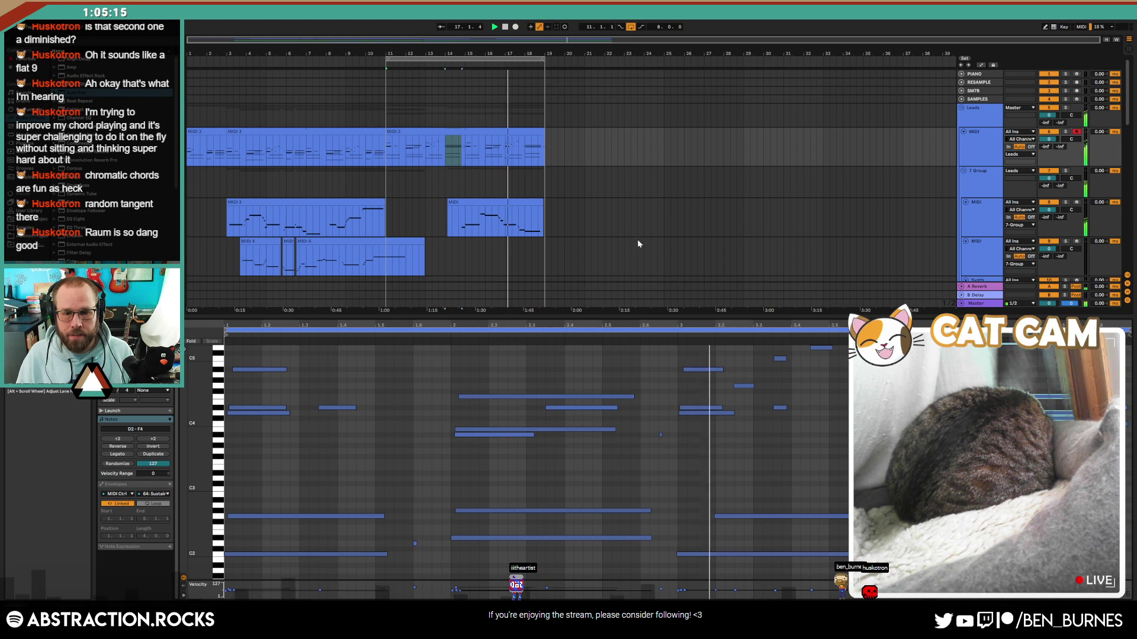
{"action": "left_click", "coordinate": [743, 451]}
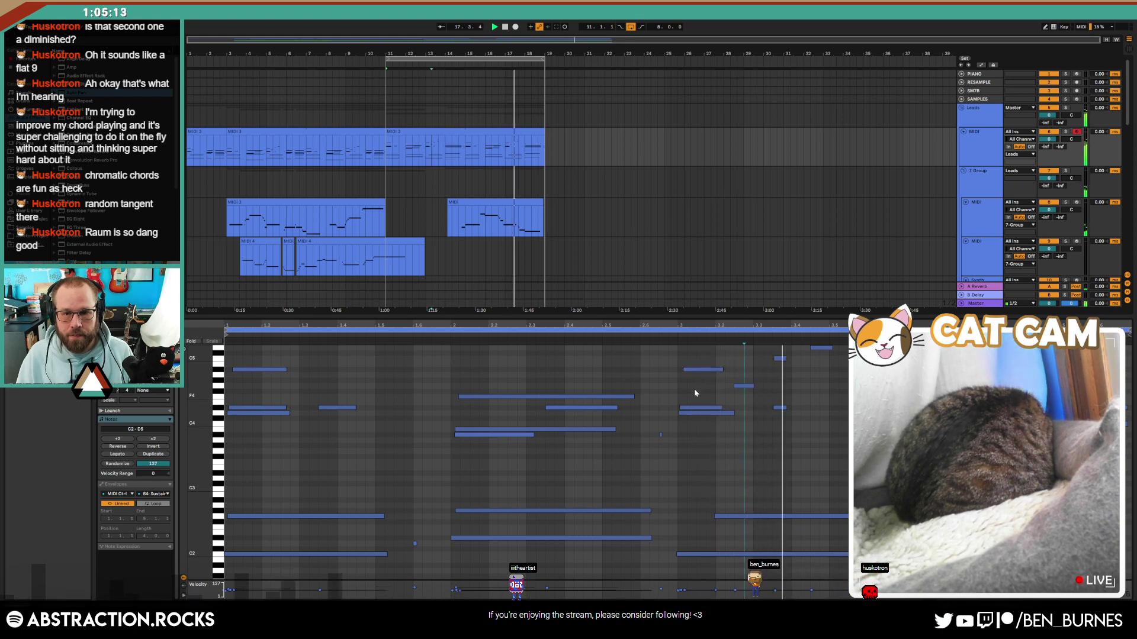
Step: In the second melody clip, lower the A3 note after the long A#3 to G3 and close the note editor
{"action": "scroll", "coordinate": [575, 251], "scroll_direction": "down", "scroll_amount": 5}
{"action": "left_click", "coordinate": [503, 236]}
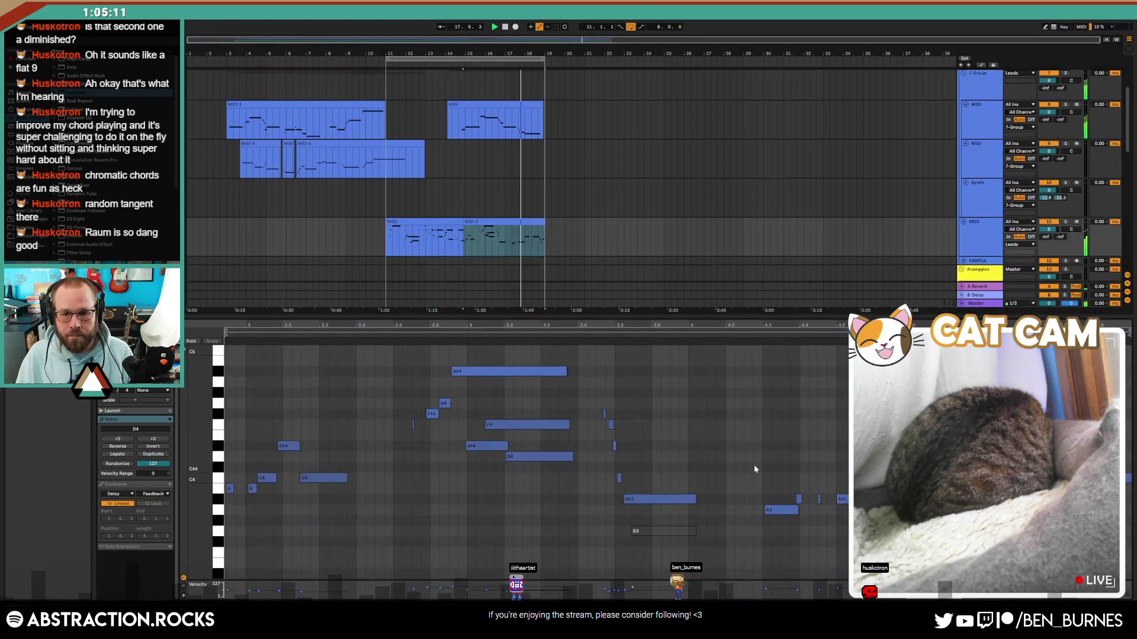
{"action": "left_click_drag", "start_coordinate": [776, 510], "coordinate": [774, 526]}
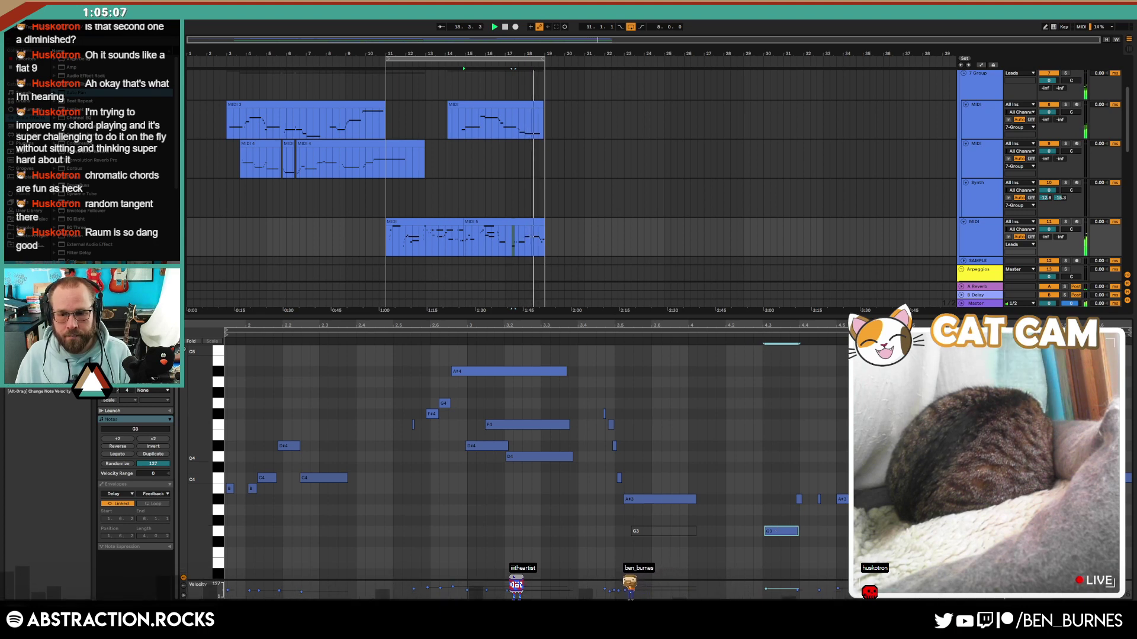
{"action": "left_click", "coordinate": [908, 469]}
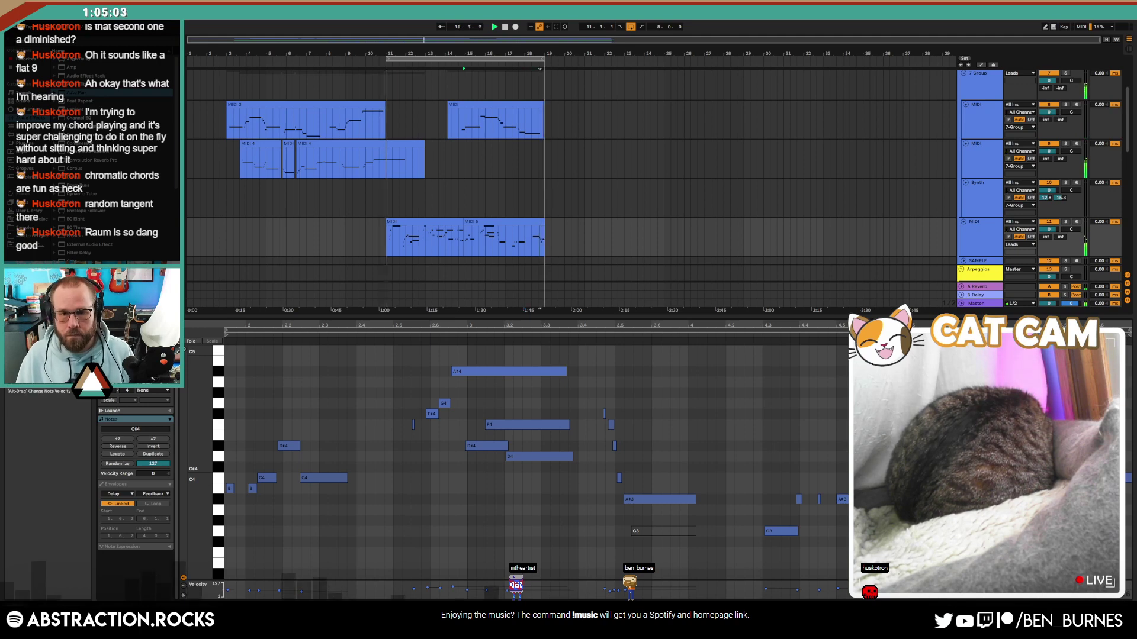
{"action": "key", "text": "shift+Tab"}
Step: Stop playback, return to the beginning of the song and play the arrangement from bar 1
{"action": "key", "text": "space"}
{"action": "scroll", "coordinate": [470, 346], "scroll_direction": "down", "scroll_amount": 2}
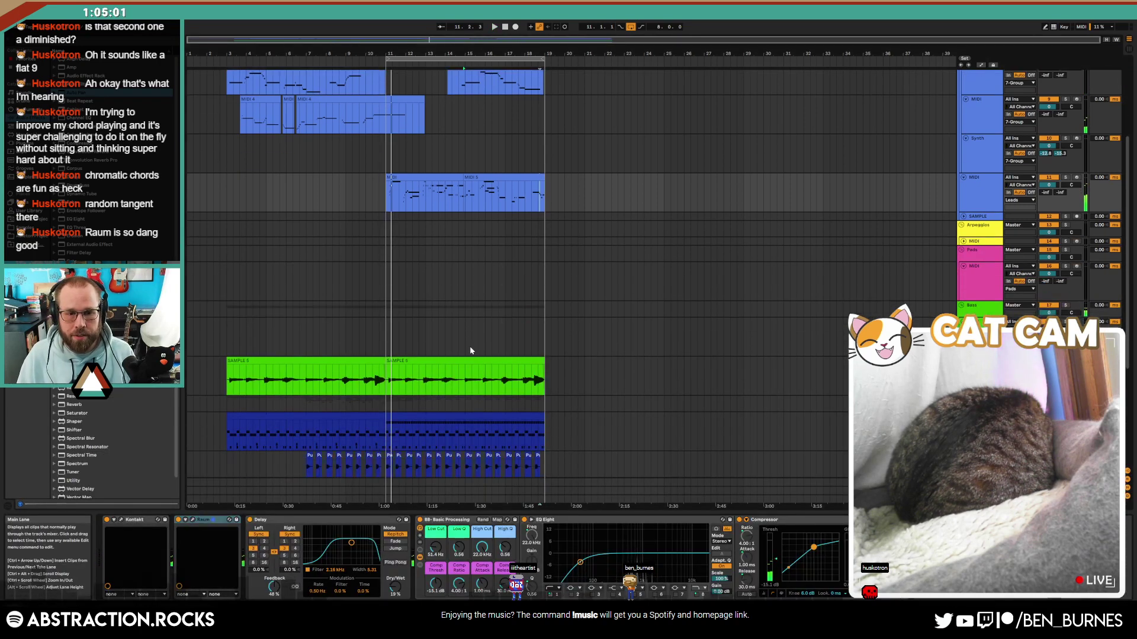
{"action": "scroll", "coordinate": [538, 369], "scroll_direction": "up", "scroll_amount": 2}
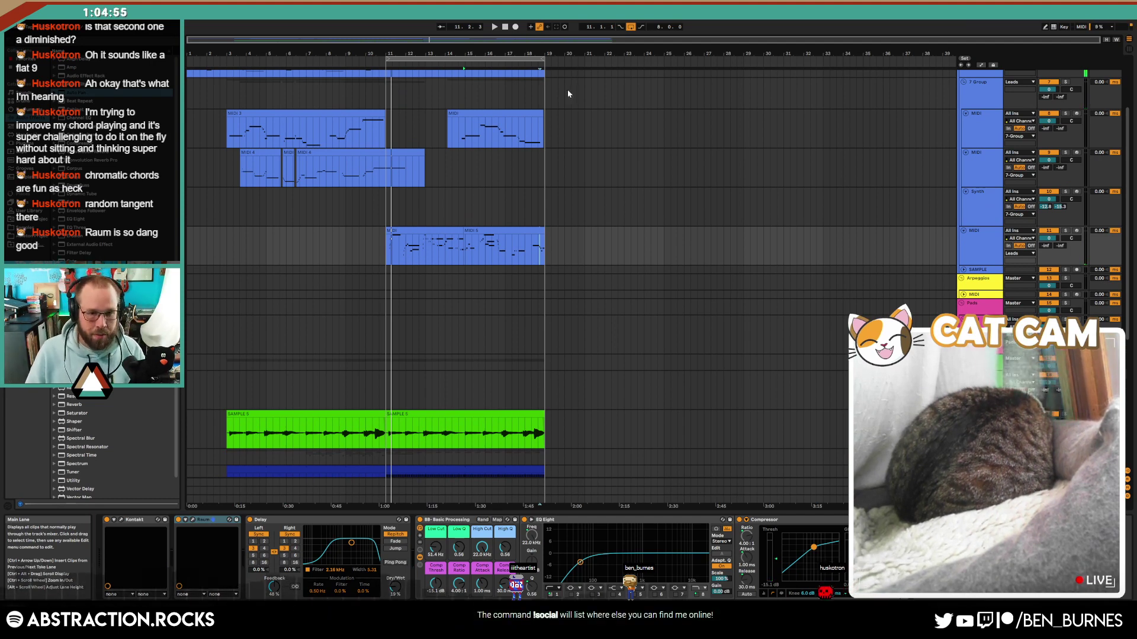
{"action": "double_click", "coordinate": [505, 28]}
{"action": "scroll", "coordinate": [312, 207], "scroll_direction": "up", "scroll_amount": 3}
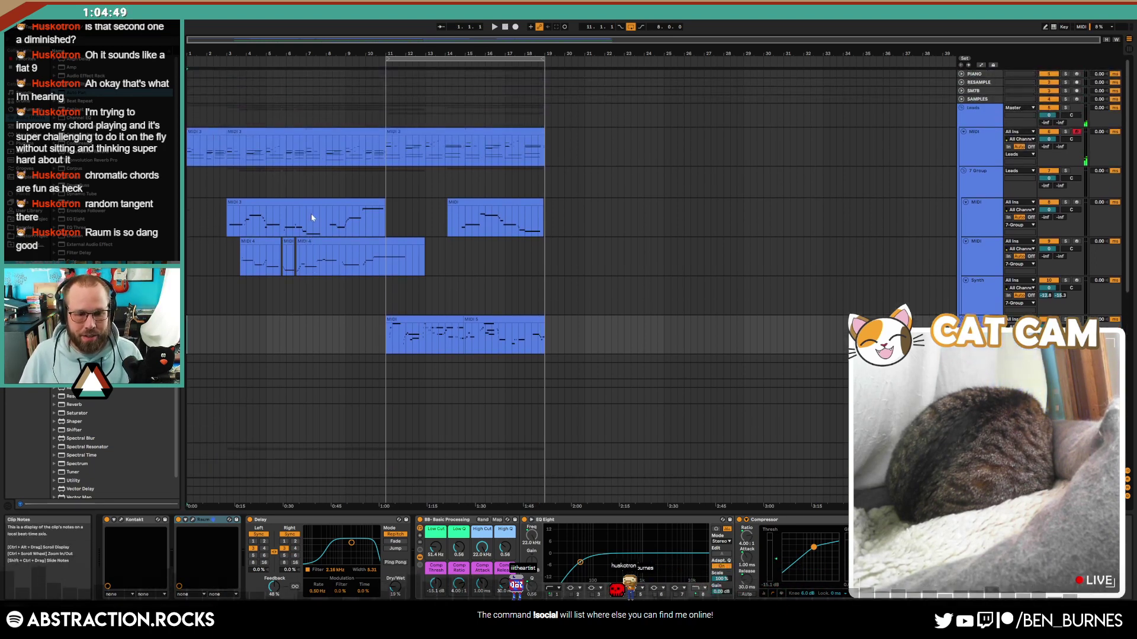
{"action": "key", "text": "space"}
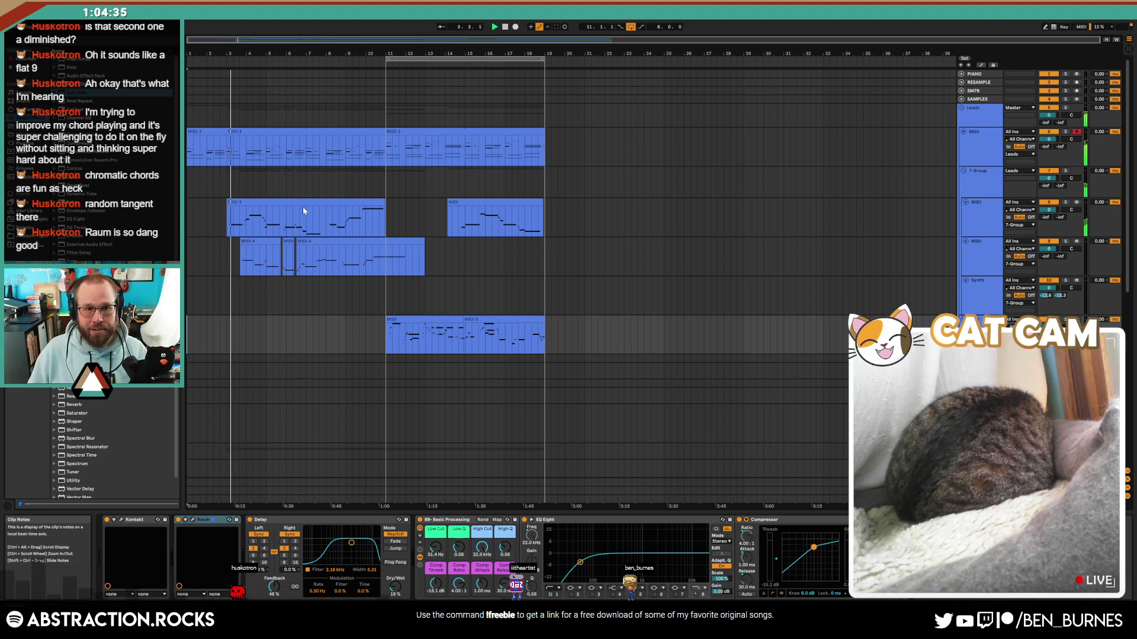
Step: Copy the first two bars of the drum RACK part from bar 3 and paste them at bar 1
{"action": "scroll", "coordinate": [361, 338], "scroll_direction": "down", "scroll_amount": 6}
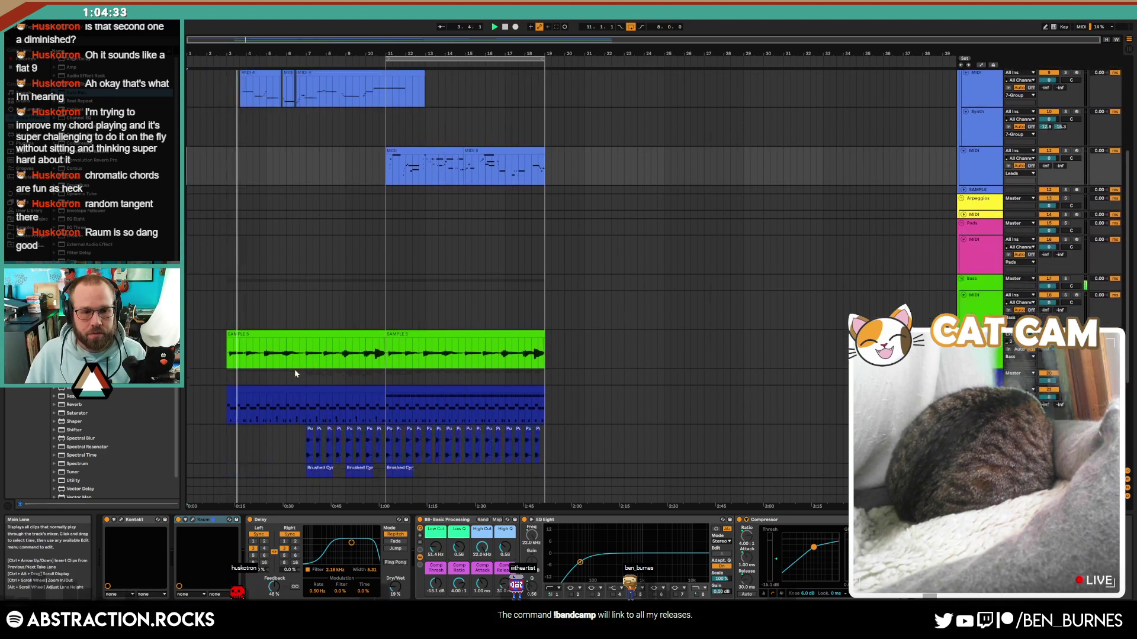
{"action": "left_click_drag", "start_coordinate": [227, 401], "coordinate": [264, 404]}
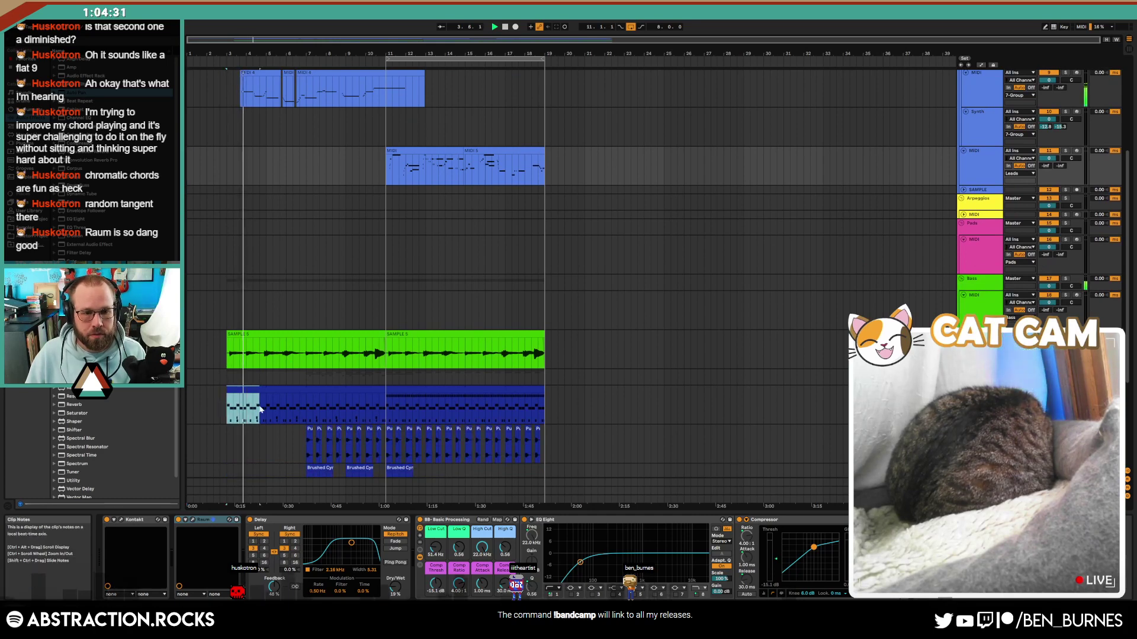
{"action": "left_click", "coordinate": [187, 410]}
{"action": "key", "text": "ctrl+v"}
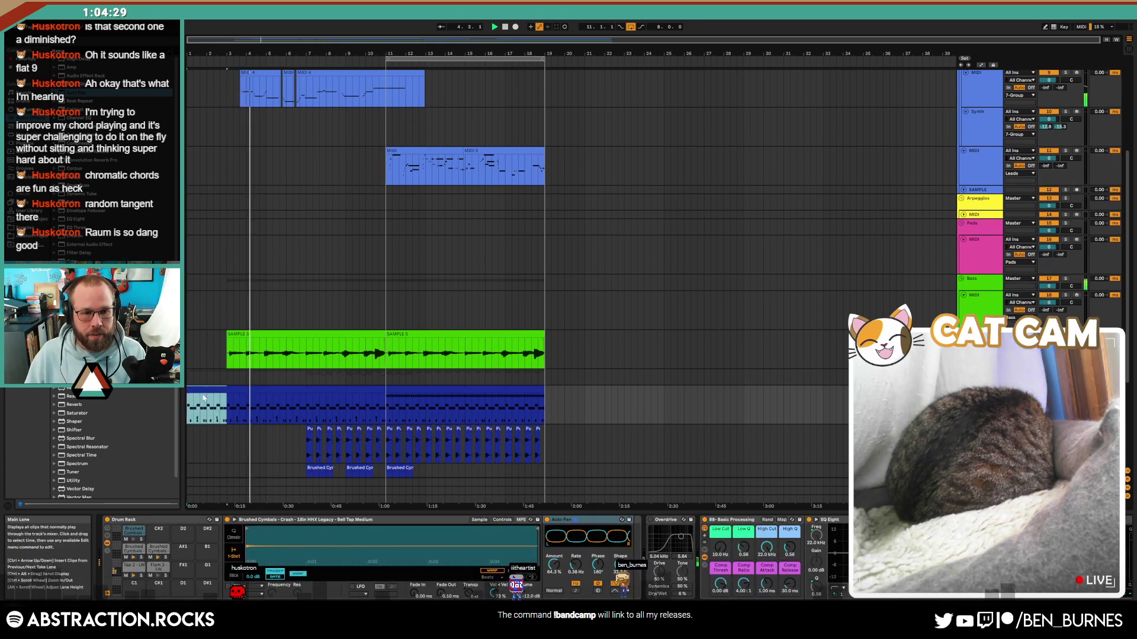
Step: In the pasted drum clip, deactivate all notes in the rows beneath the top brushed cymbal row
{"action": "double_click", "coordinate": [204, 389]}
{"action": "left_click_drag", "start_coordinate": [251, 362], "coordinate": [253, 394]}
{"action": "key", "text": "0"}
{"action": "key", "text": "shift+Tab"}
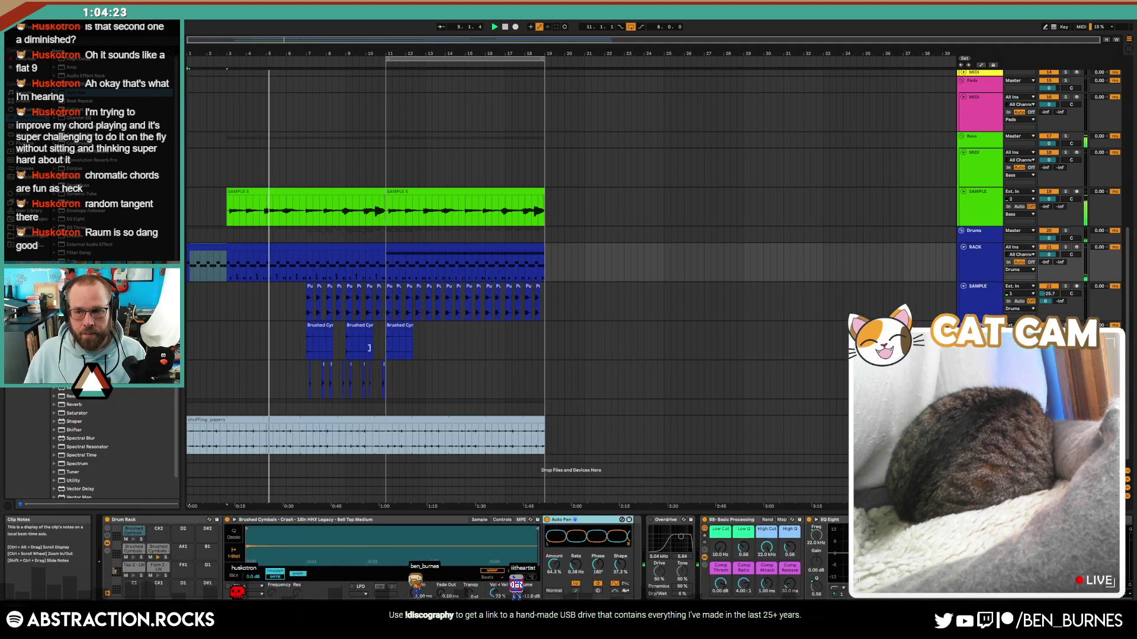
Step: Duplicate the Brushed Cymbals crash clip from bar 11 to bar 15 and check its alignment with the second melody clip
{"action": "scroll", "coordinate": [368, 376], "scroll_direction": "up", "scroll_amount": 3}
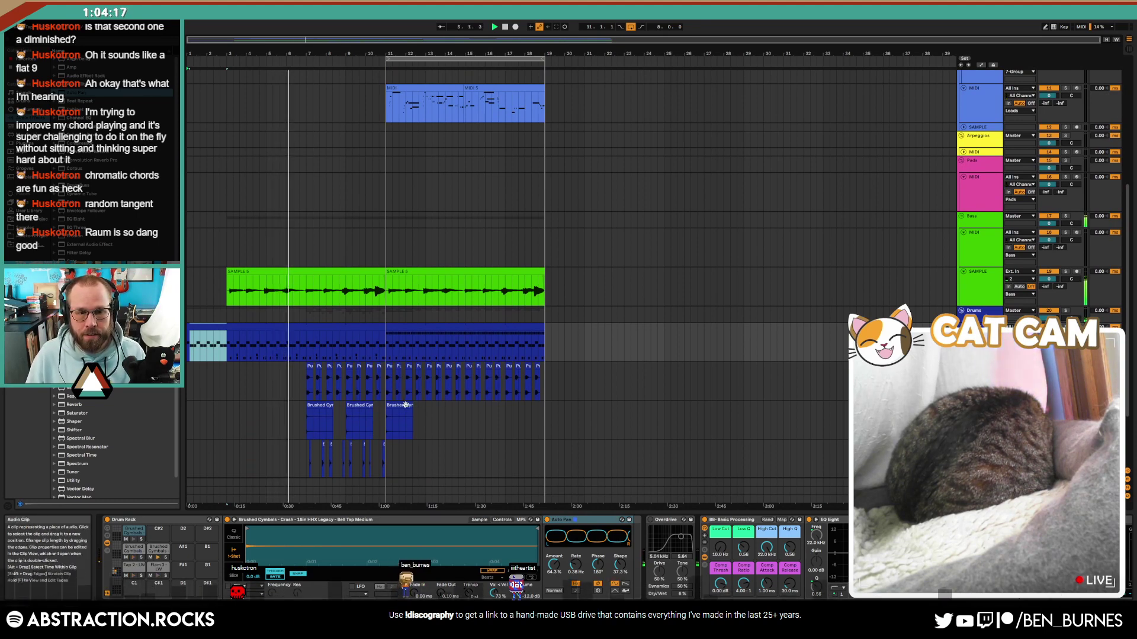
{"action": "left_click_drag", "start_coordinate": [408, 408], "coordinate": [484, 409]}
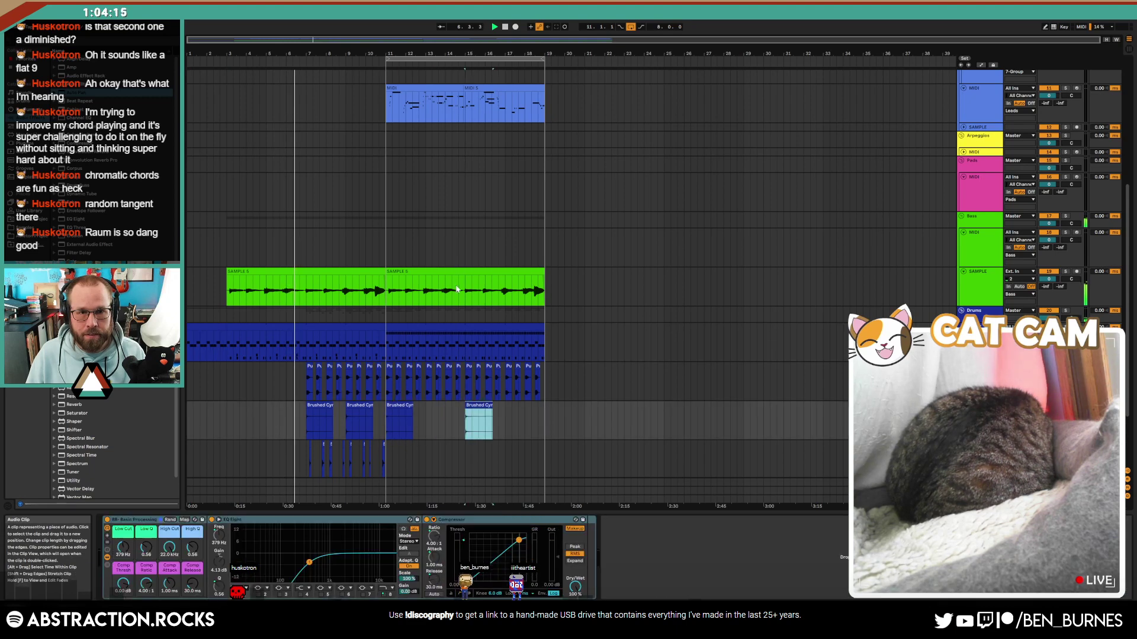
{"action": "scroll", "coordinate": [465, 103], "scroll_direction": "up", "scroll_amount": 5}
{"action": "left_click", "coordinate": [441, 90]}
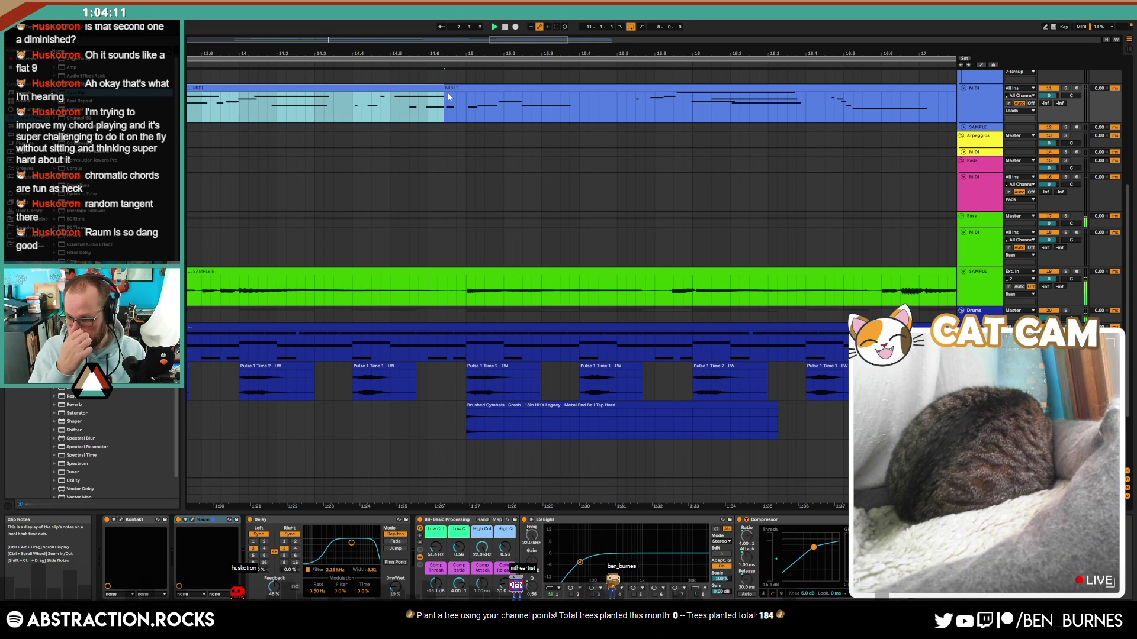
{"action": "scroll", "coordinate": [468, 240], "scroll_direction": "down", "scroll_amount": 5}
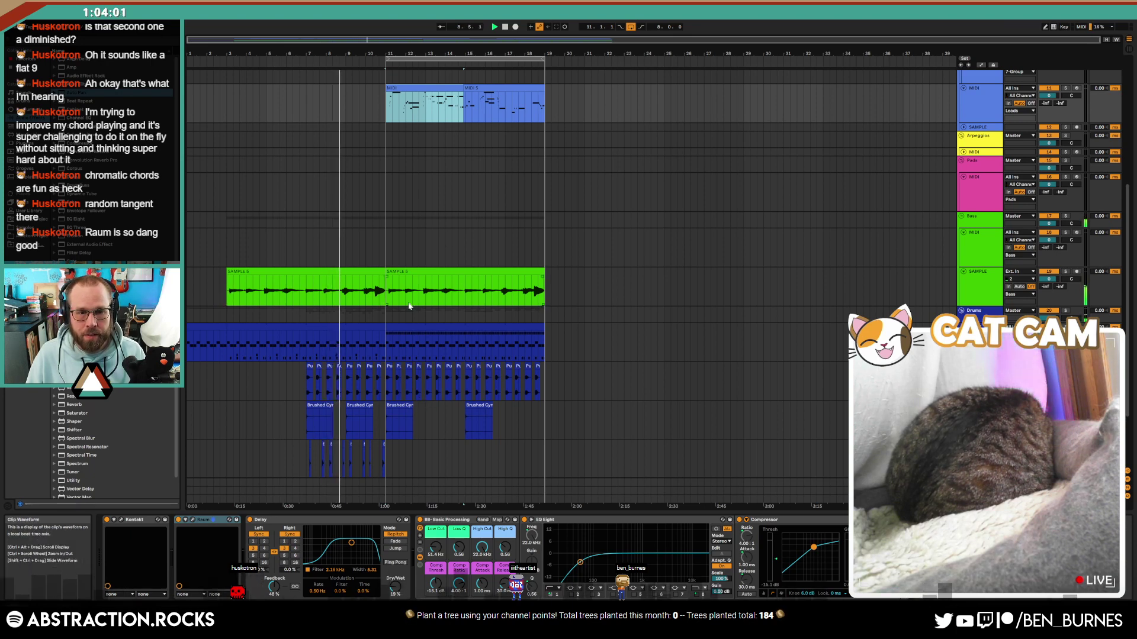
Step: Examine the brushed cymbal and tap notes in the drum RACK clip at bar 11 during playback
{"action": "scroll", "coordinate": [499, 369], "scroll_direction": "up", "scroll_amount": 6}
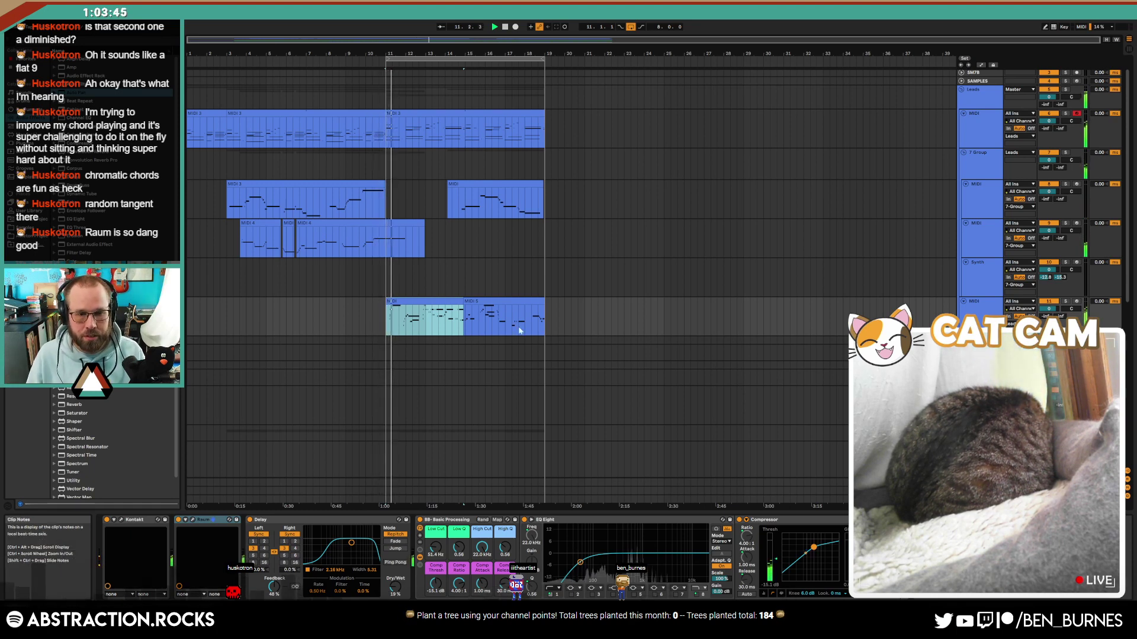
{"action": "scroll", "coordinate": [499, 358], "scroll_direction": "down", "scroll_amount": 4}
{"action": "double_click", "coordinate": [402, 424]}
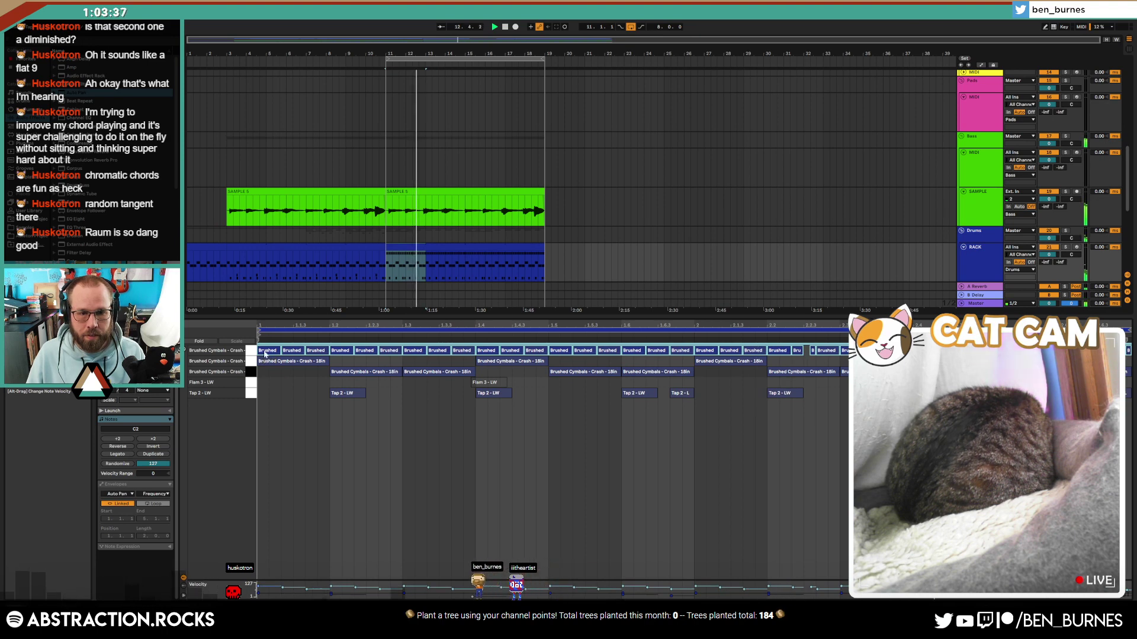
{"action": "key", "text": "shift+Tab"}
{"action": "scroll", "coordinate": [492, 269], "scroll_direction": "up", "scroll_amount": 6}
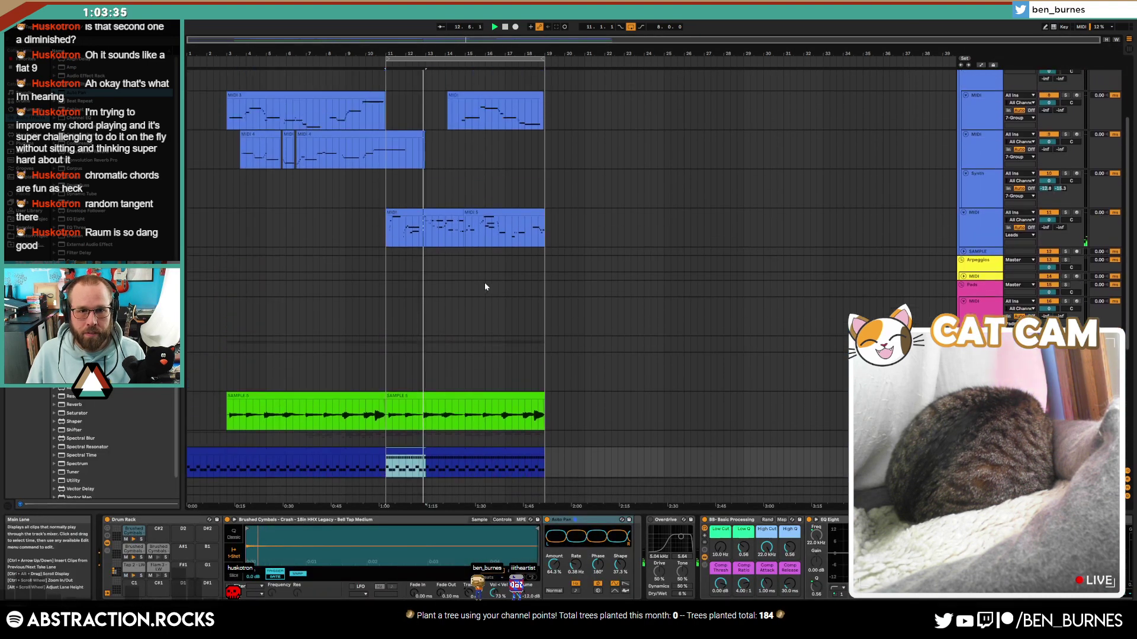
Step: Insert a new MIDI track after the Leads melody track, move it into the Pads group and unfold it
{"action": "scroll", "coordinate": [485, 286], "scroll_direction": "up", "scroll_amount": 2}
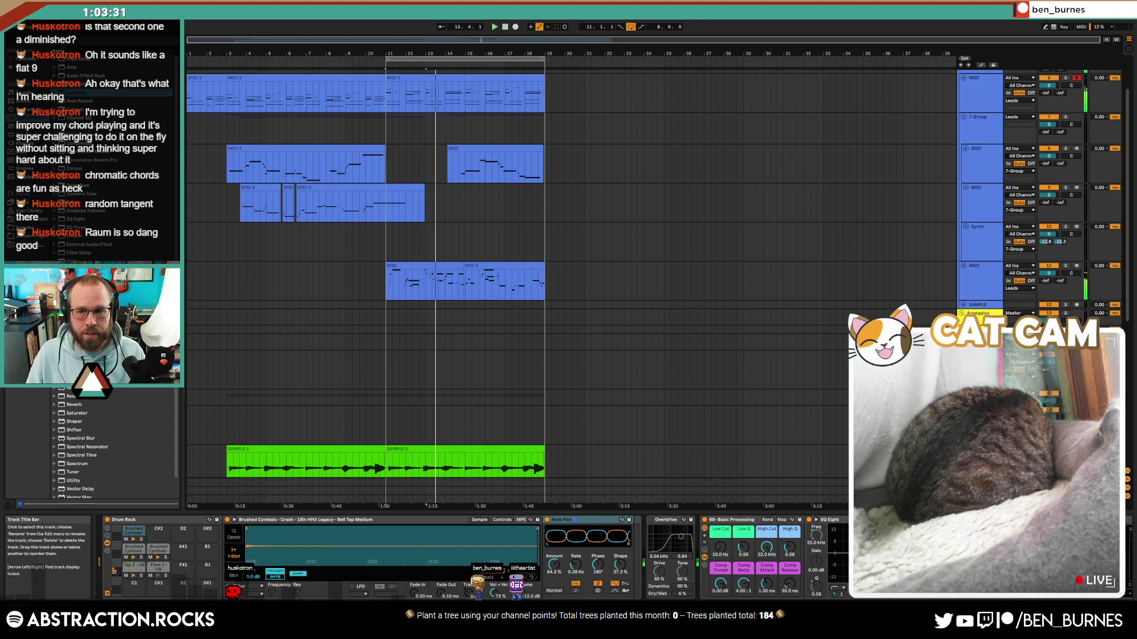
{"action": "left_click", "coordinate": [975, 285]}
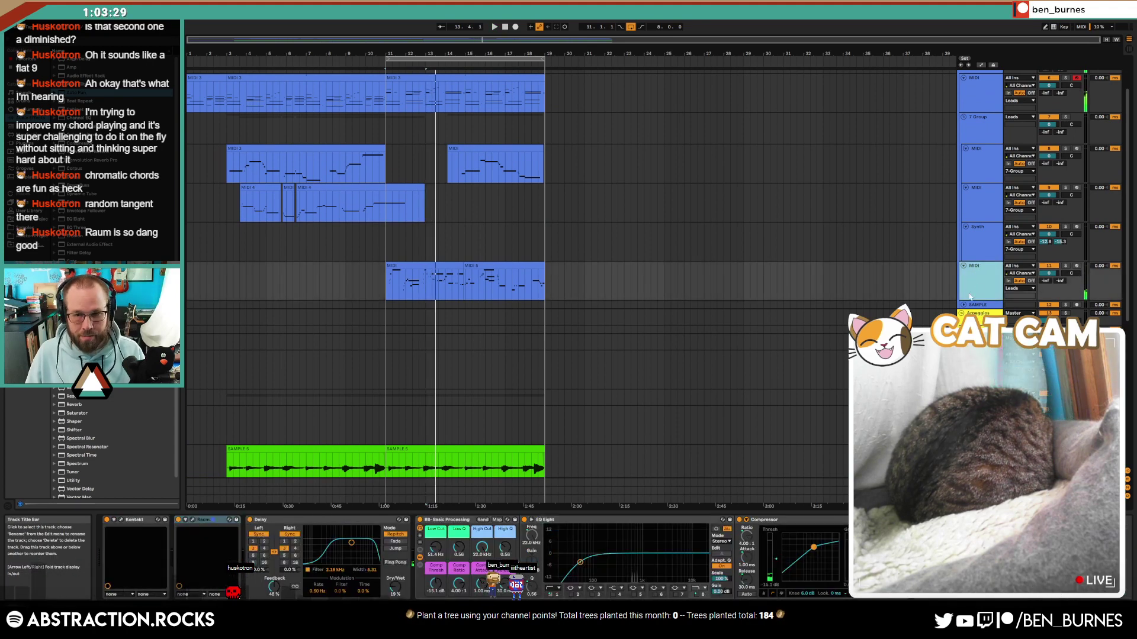
{"action": "key", "text": "ctrl+shift+t"}
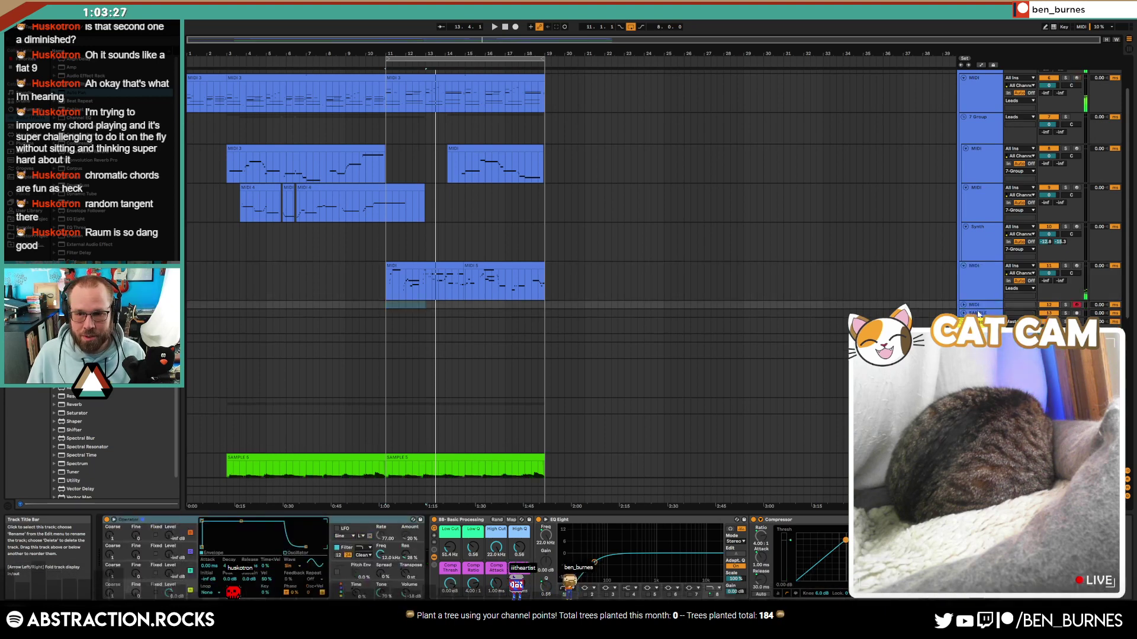
{"action": "left_click_drag", "start_coordinate": [974, 306], "coordinate": [976, 357]}
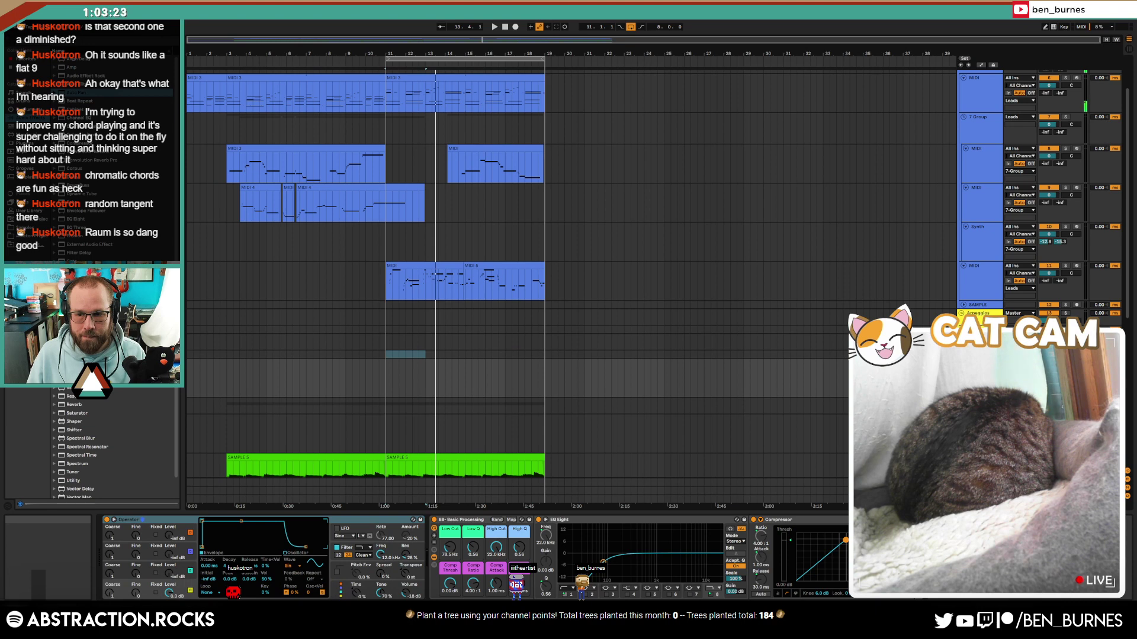
{"action": "left_click", "coordinate": [965, 355]}
{"action": "left_click", "coordinate": [977, 355]}
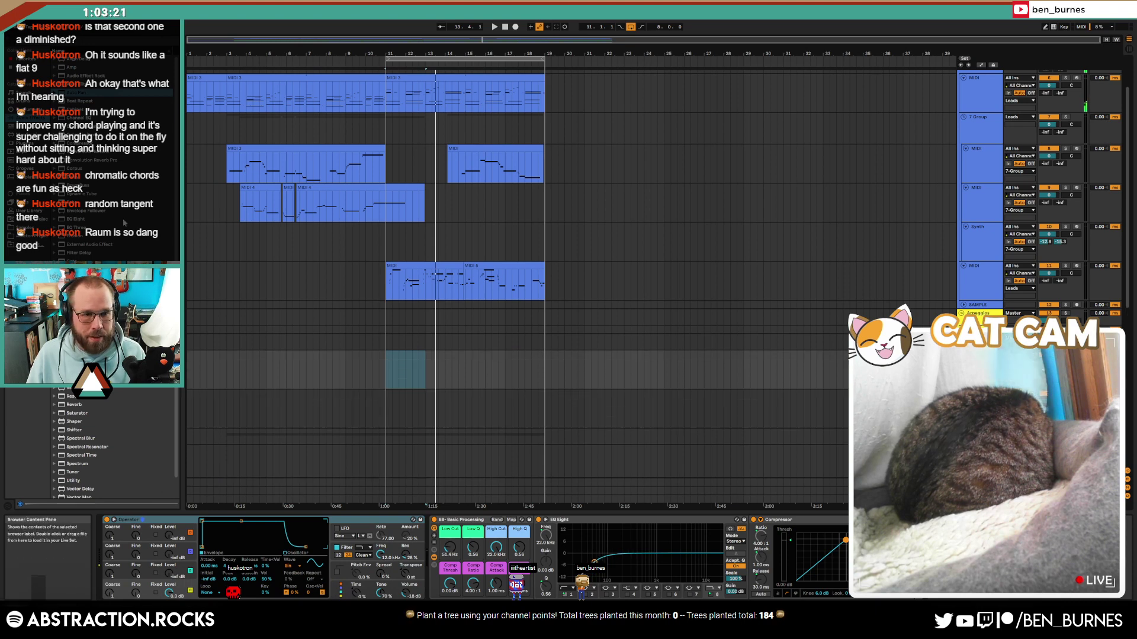
Step: Replace Operator with Kontakt on the new Pads track and open the instruments of the Vintage Organs library
{"action": "left_click", "coordinate": [25, 143]}
{"action": "left_click_drag", "start_coordinate": [87, 185], "coordinate": [165, 570]}
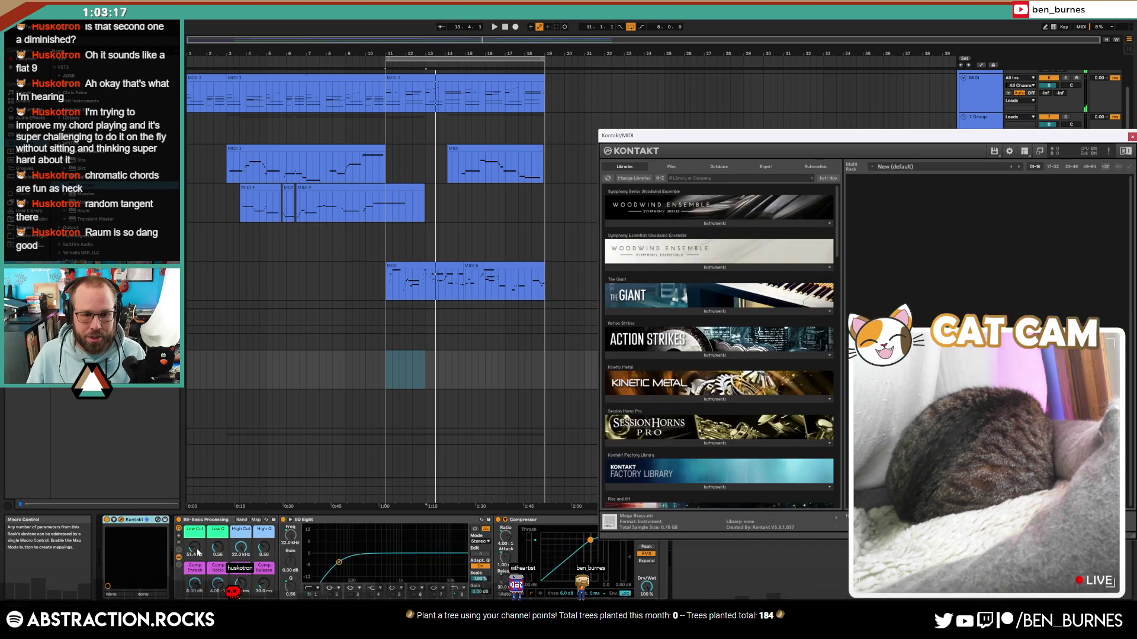
{"action": "scroll", "coordinate": [726, 372], "scroll_direction": "down", "scroll_amount": 5}
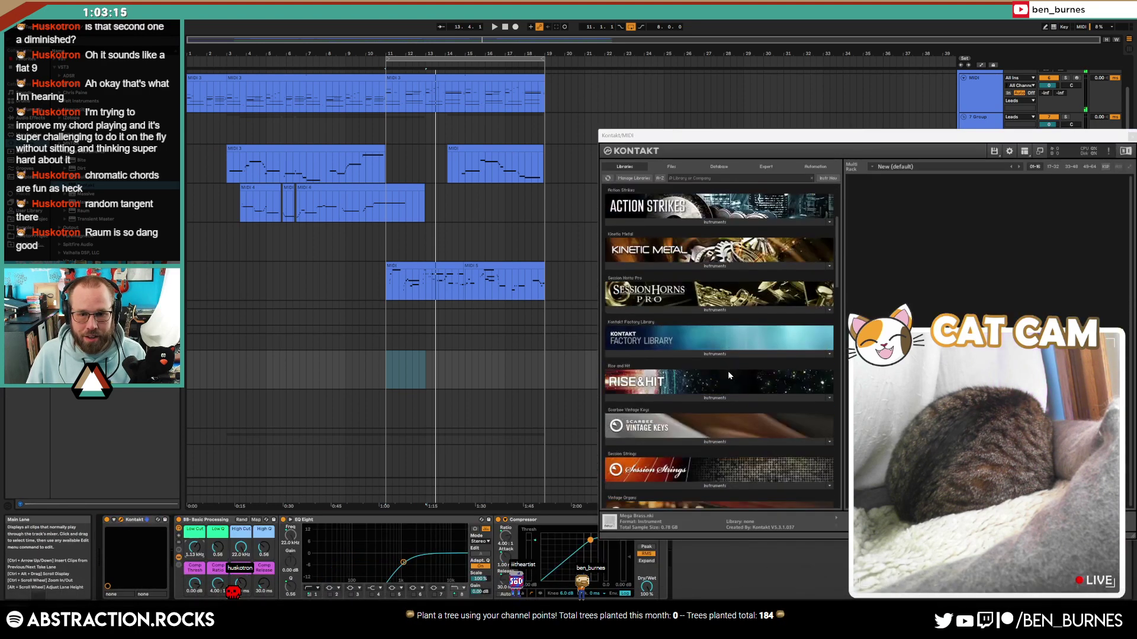
{"action": "scroll", "coordinate": [723, 385], "scroll_direction": "down", "scroll_amount": 2}
{"action": "left_click", "coordinate": [712, 371]}
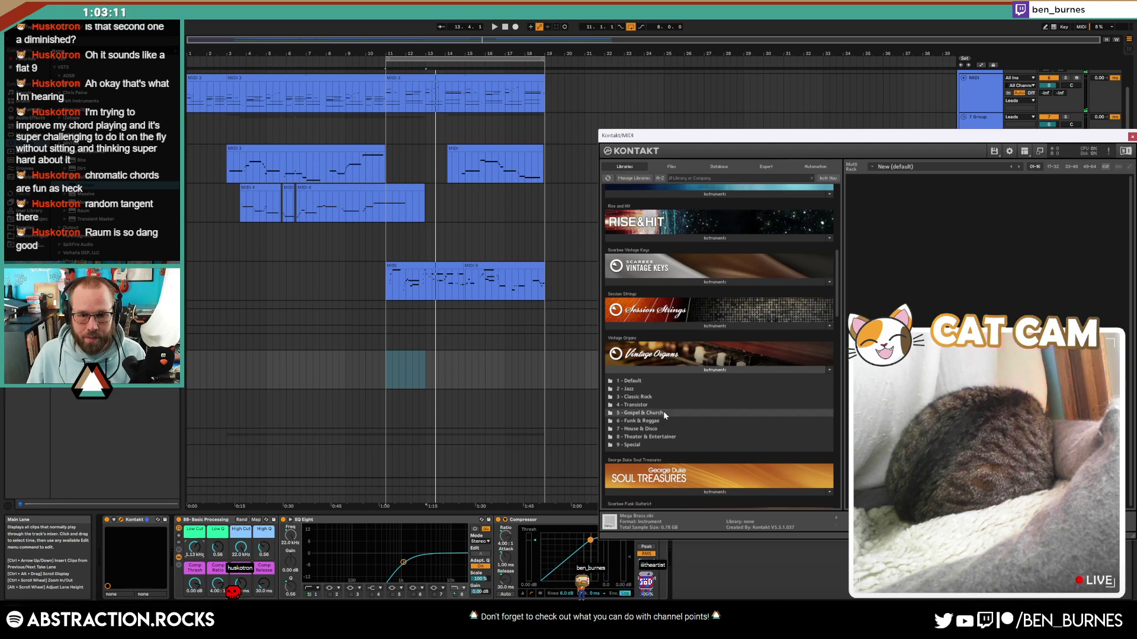
Step: Load Basic Gospel 1 from the Gospel & Church folder and reposition the Kontakt window to show the whole instrument
{"action": "double_click", "coordinate": [663, 412]}
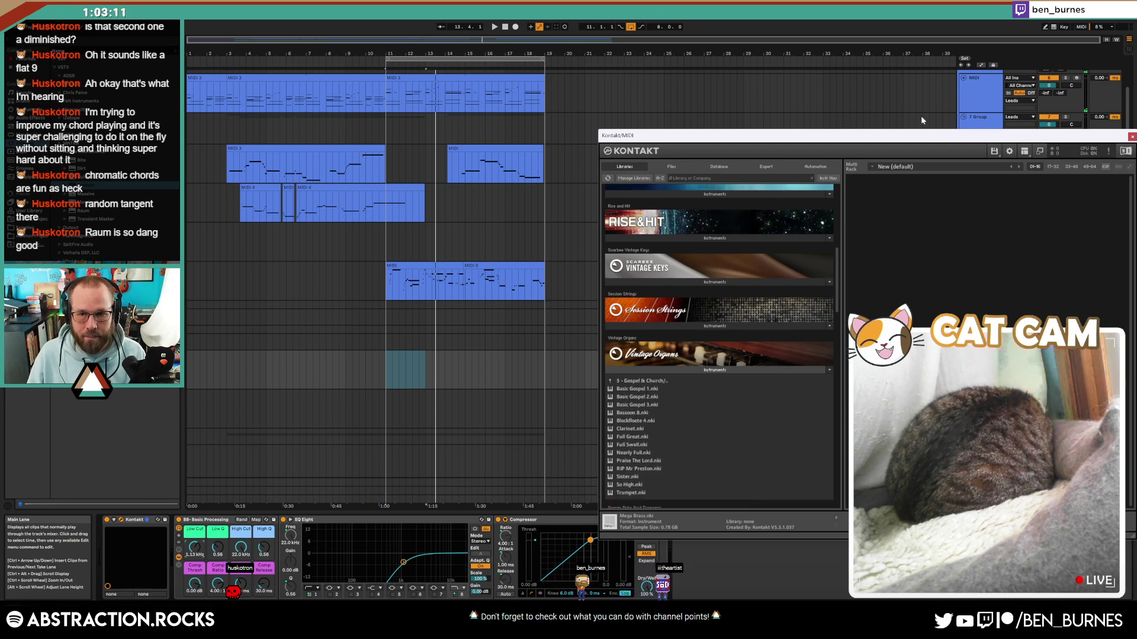
{"action": "double_click", "coordinate": [659, 390]}
{"action": "left_click_drag", "start_coordinate": [983, 145], "coordinate": [772, 410]}
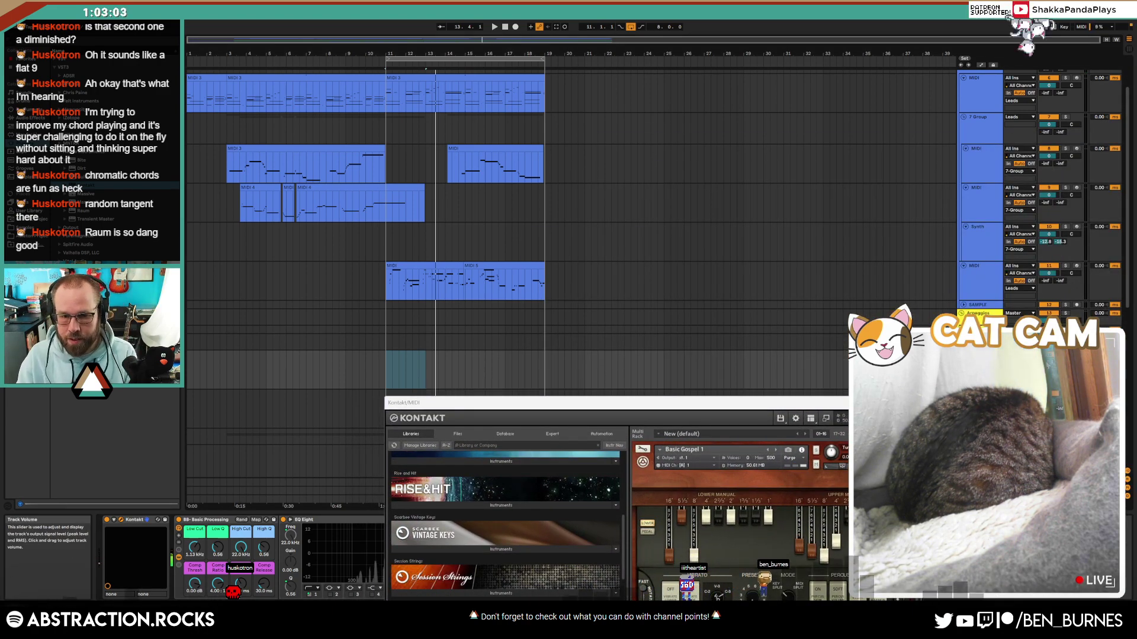
{"action": "left_click_drag", "start_coordinate": [770, 403], "coordinate": [946, 60]}
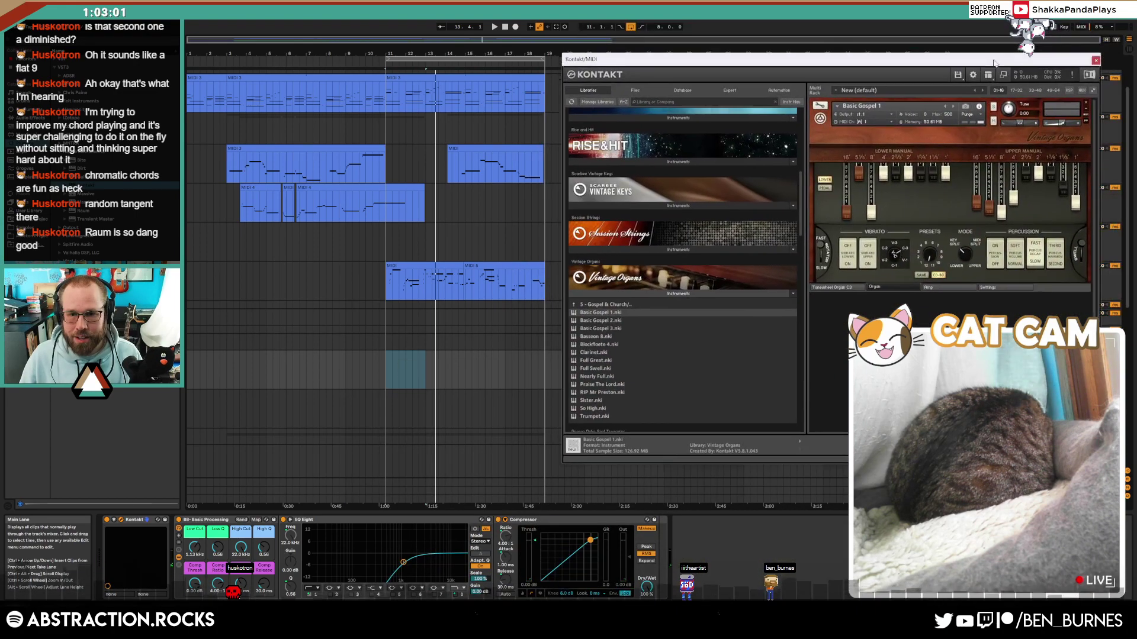
Step: Replace the loaded organ with Cissy from the Funk & Reggae folder of Vintage Organs
{"action": "left_click", "coordinate": [628, 305]}
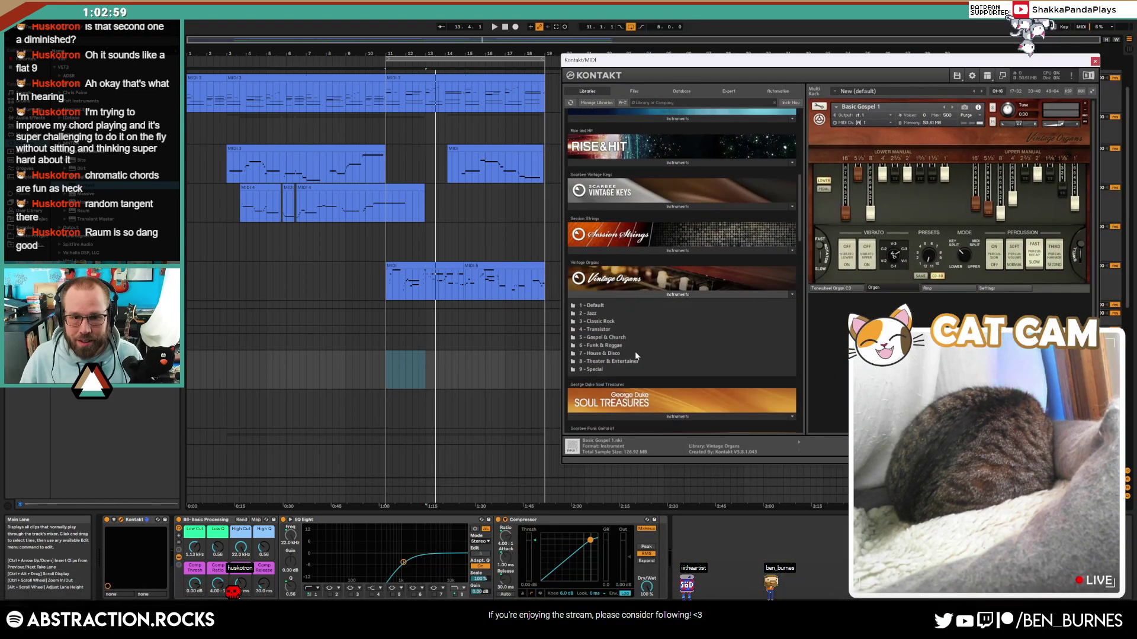
{"action": "double_click", "coordinate": [609, 348]}
{"action": "left_click", "coordinate": [611, 328]}
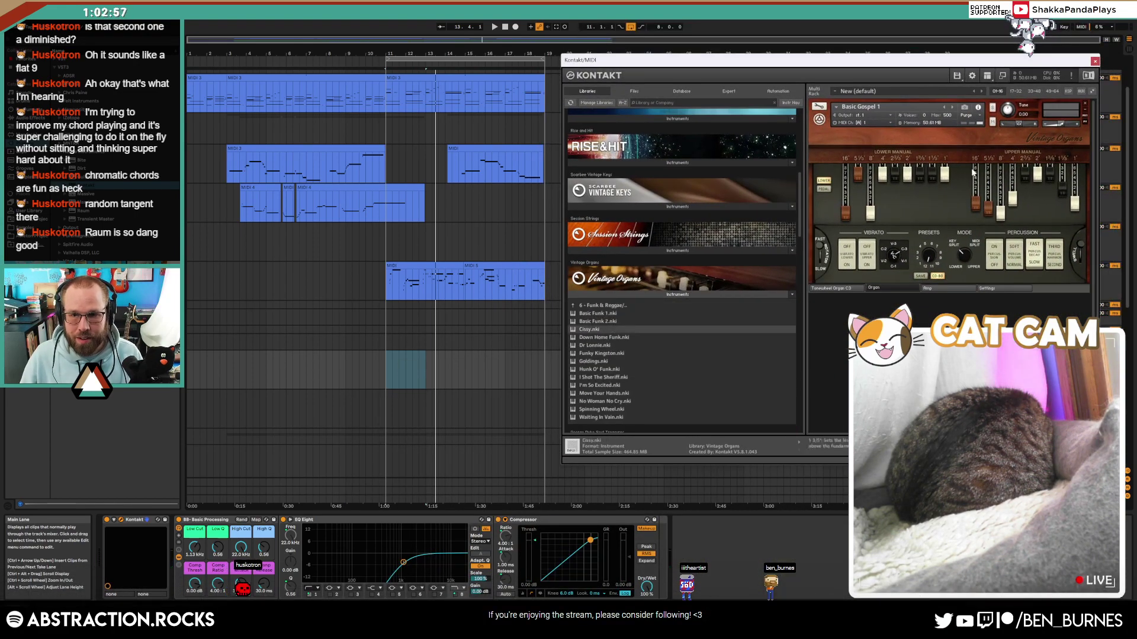
{"action": "left_click", "coordinate": [1084, 102]}
{"action": "double_click", "coordinate": [608, 328]}
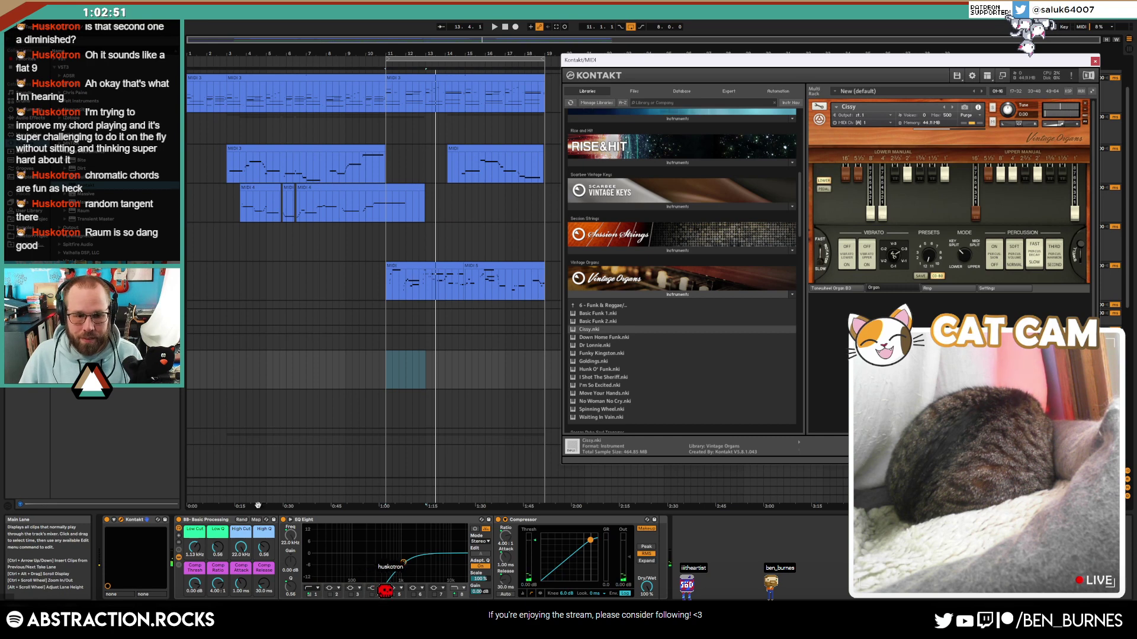
Step: Lower the Basic Processing rack's Low Cut on the organ track to about 135 Hz and close the Kontakt window
{"action": "left_click_drag", "start_coordinate": [198, 545], "coordinate": [198, 583]}
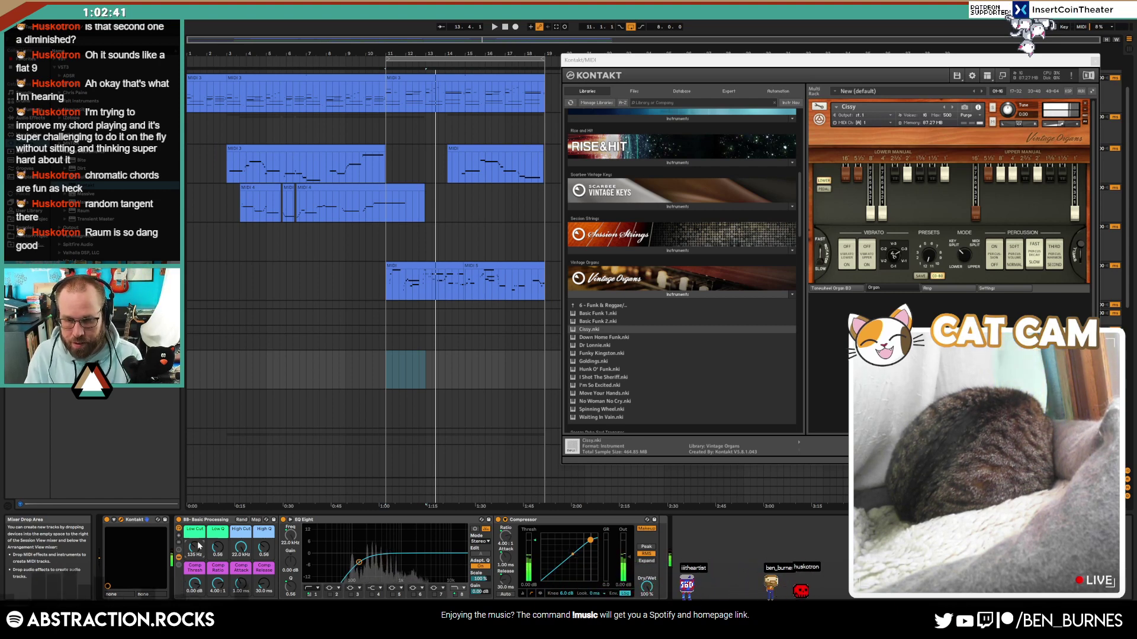
{"action": "left_click", "coordinate": [1094, 61]}
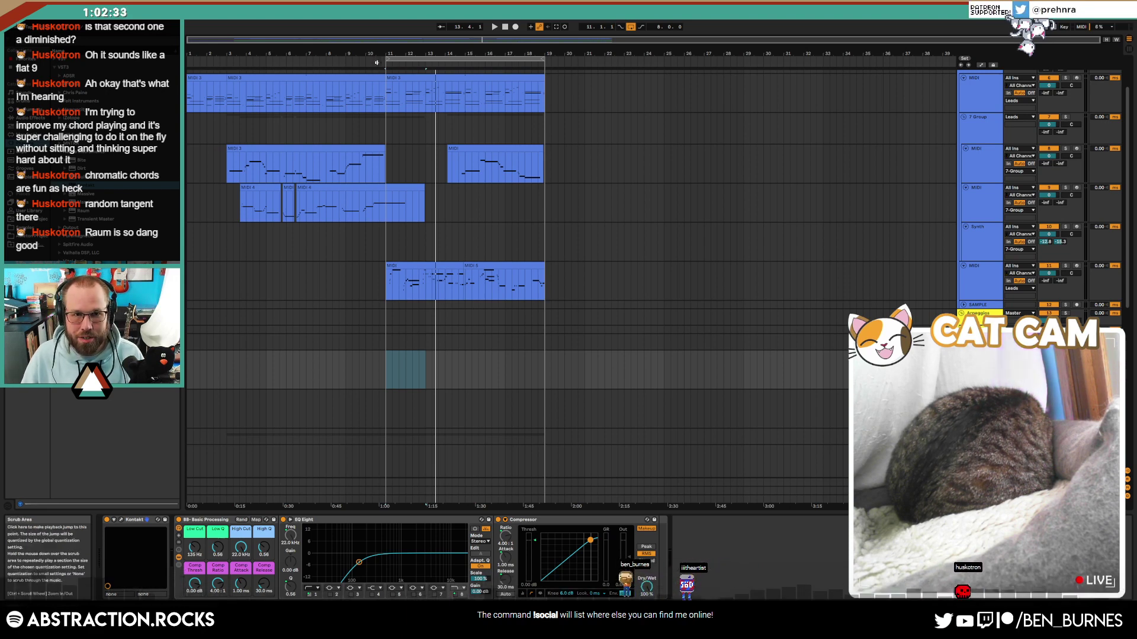
Step: Try recording an organ chord take on the Pads MIDI track from bar 11, and delete the recorded clip
{"action": "left_click", "coordinate": [514, 27]}
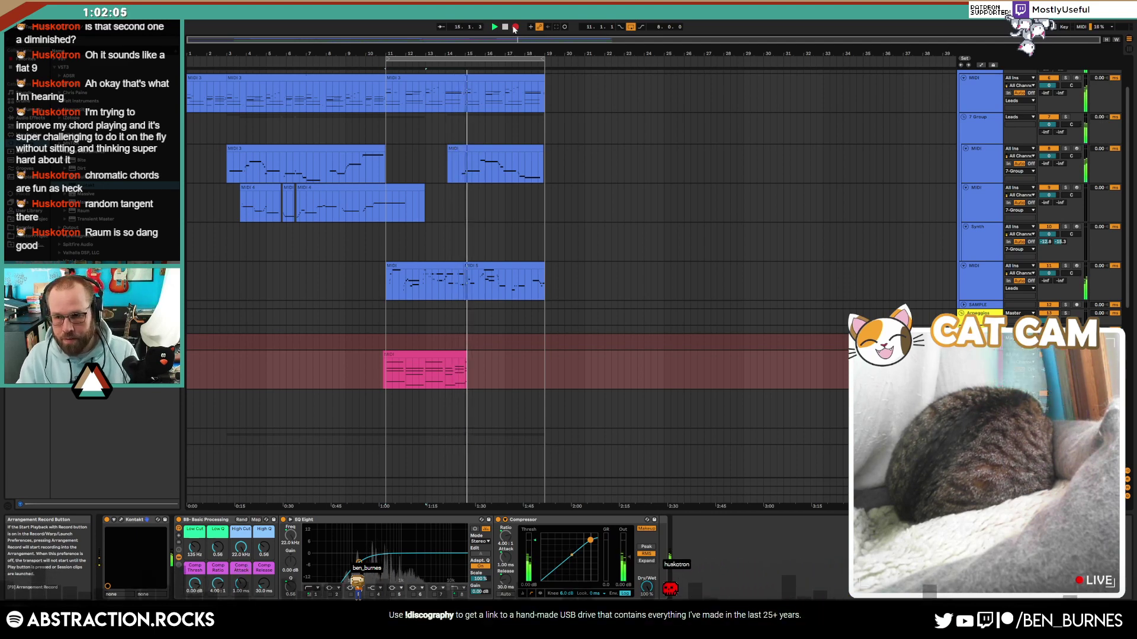
{"action": "key", "text": "space"}
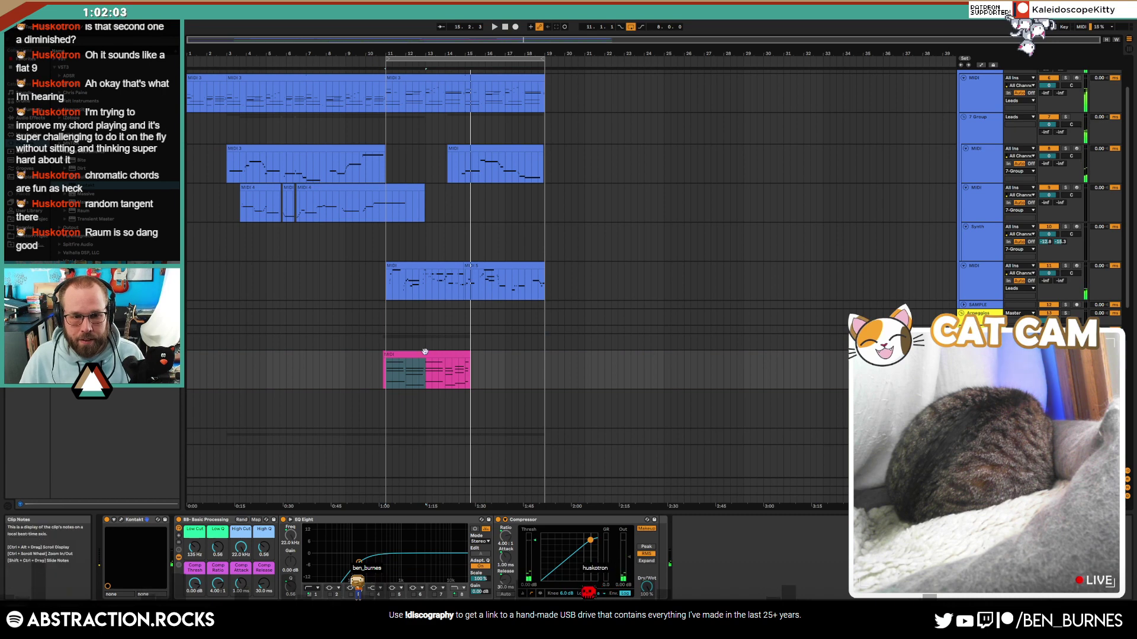
{"action": "left_click", "coordinate": [490, 369]}
{"action": "left_click", "coordinate": [383, 367]}
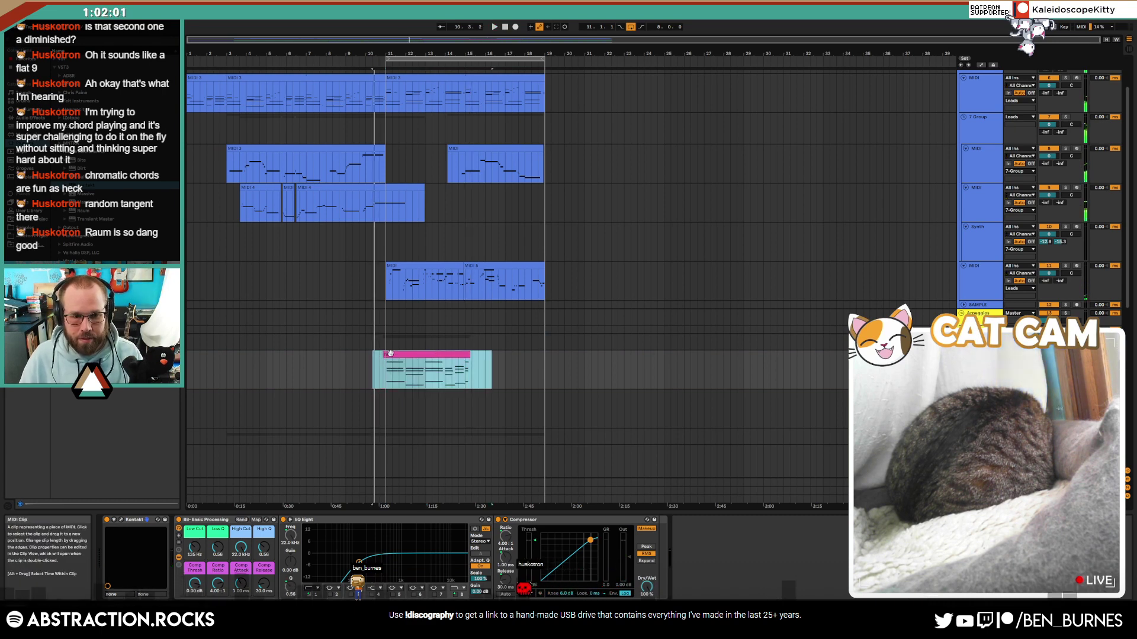
{"action": "key", "text": "Delete"}
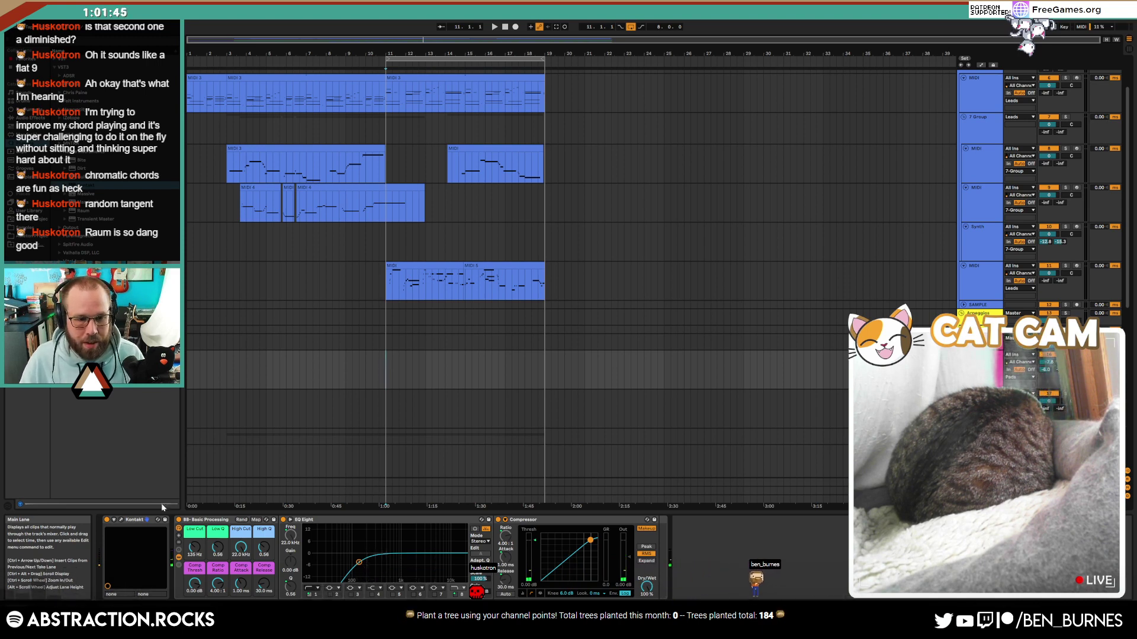
Step: Reopen Kontakt on the Pads track, remove the Cissy organ and browse the instrument libraries for a replacement
{"action": "left_click", "coordinate": [122, 521]}
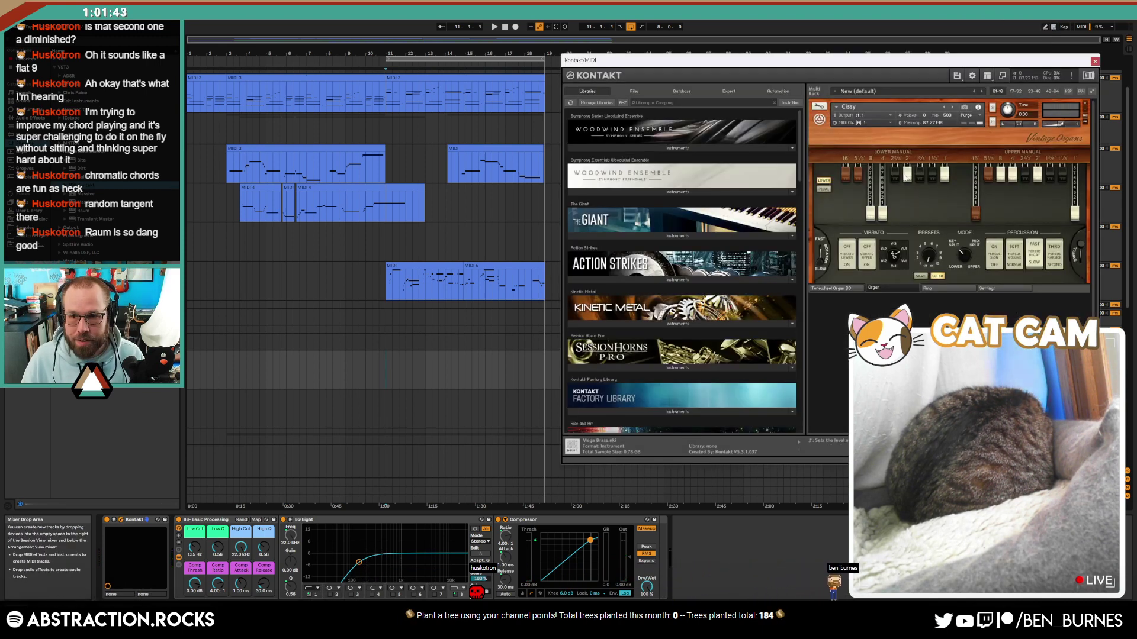
{"action": "left_click", "coordinate": [1086, 106]}
{"action": "scroll", "coordinate": [644, 284], "scroll_direction": "down", "scroll_amount": 15}
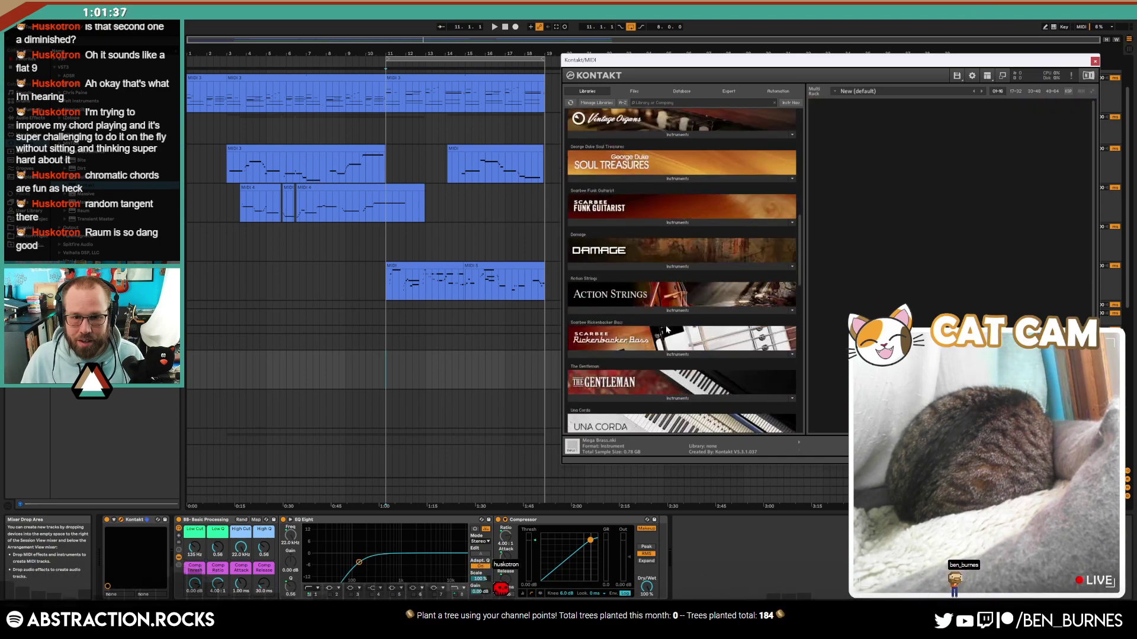
{"action": "scroll", "coordinate": [667, 323], "scroll_direction": "down", "scroll_amount": 5}
{"action": "scroll", "coordinate": [667, 322], "scroll_direction": "up", "scroll_amount": 6}
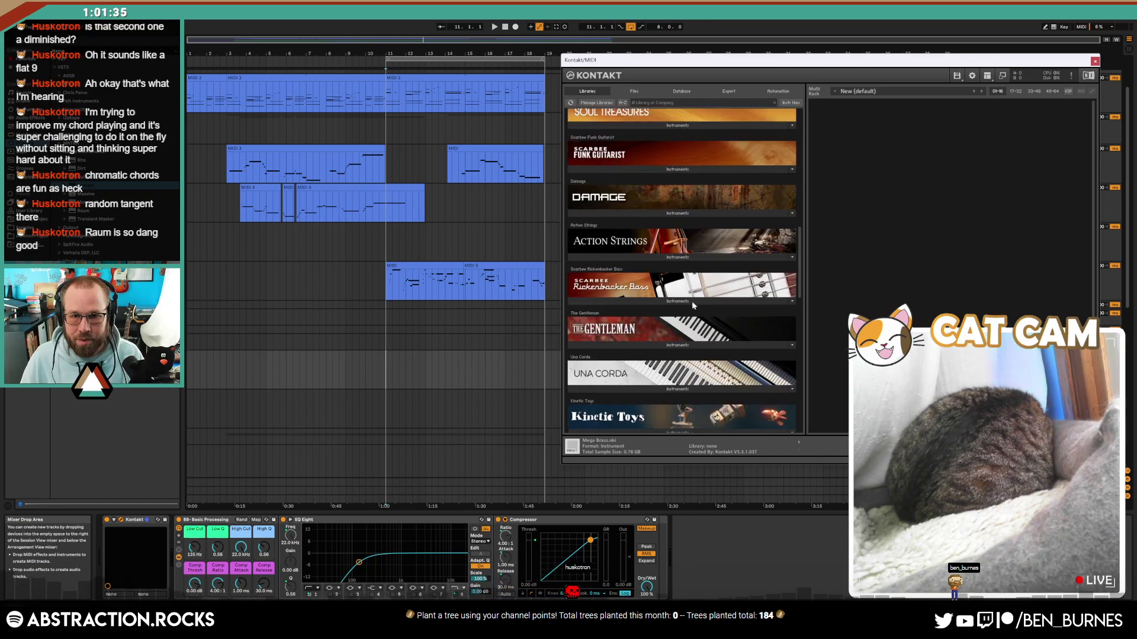
{"action": "scroll", "coordinate": [671, 392], "scroll_direction": "up", "scroll_amount": 4}
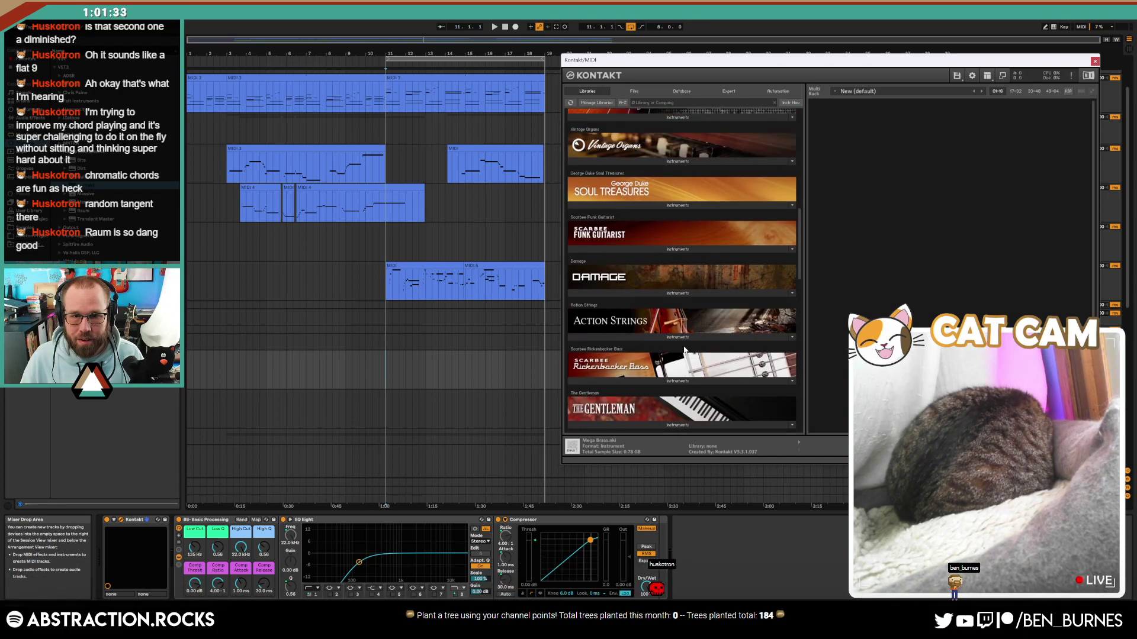
Step: Load Basic Gospel 2 from the Gospel & Church folder of Vintage Organs and close the Kontakt window
{"action": "left_click", "coordinate": [648, 255]}
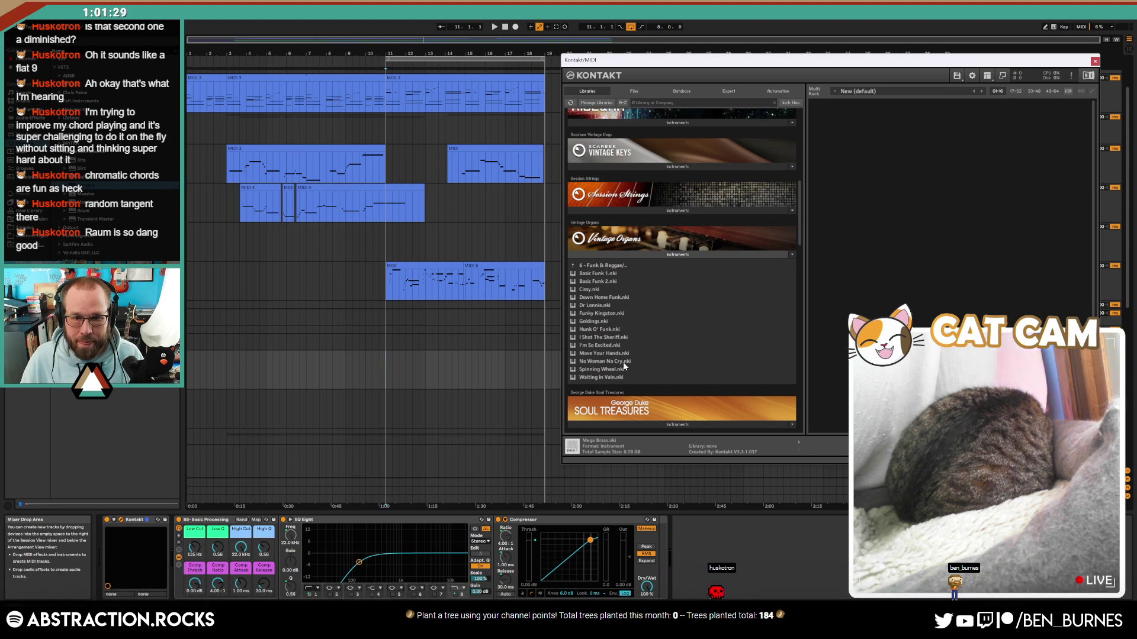
{"action": "left_click", "coordinate": [620, 266]}
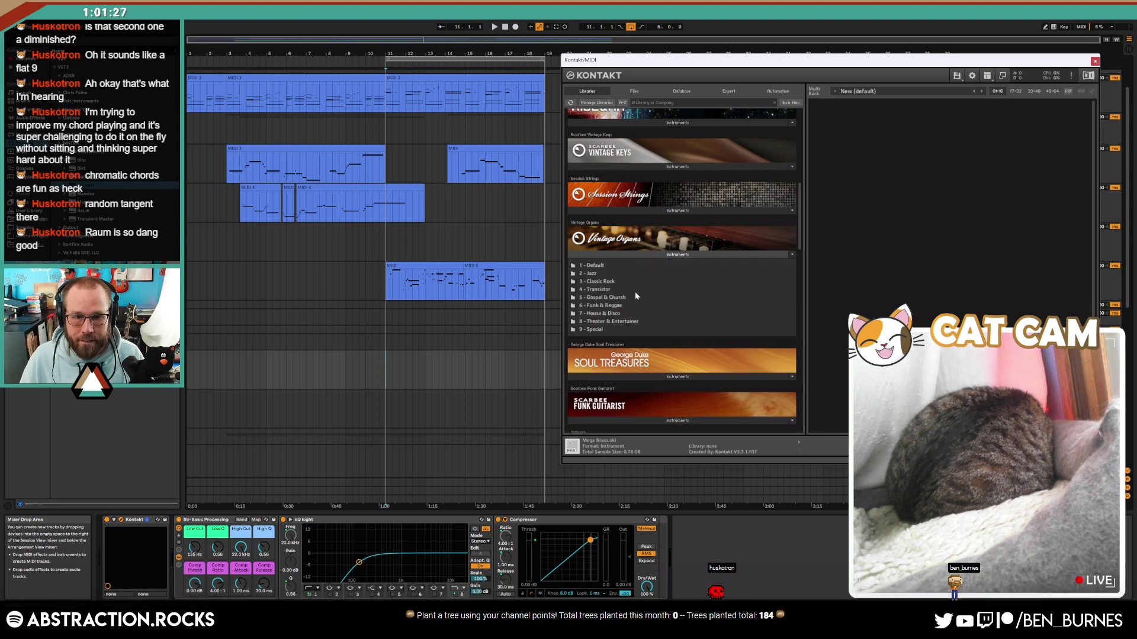
{"action": "left_click", "coordinate": [620, 296]}
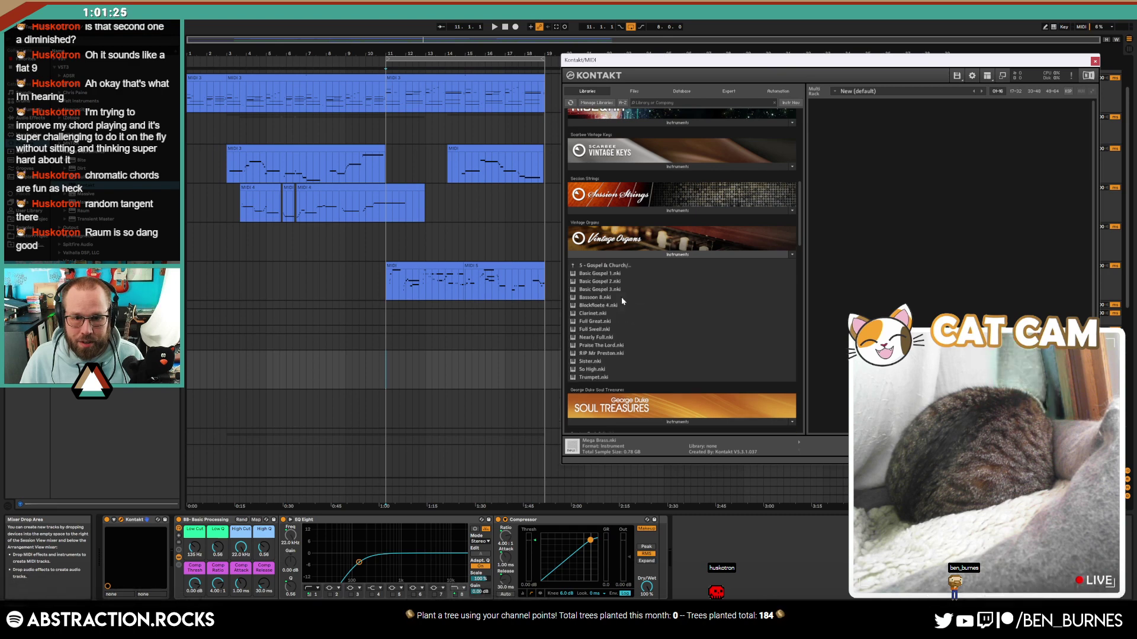
{"action": "double_click", "coordinate": [612, 282]}
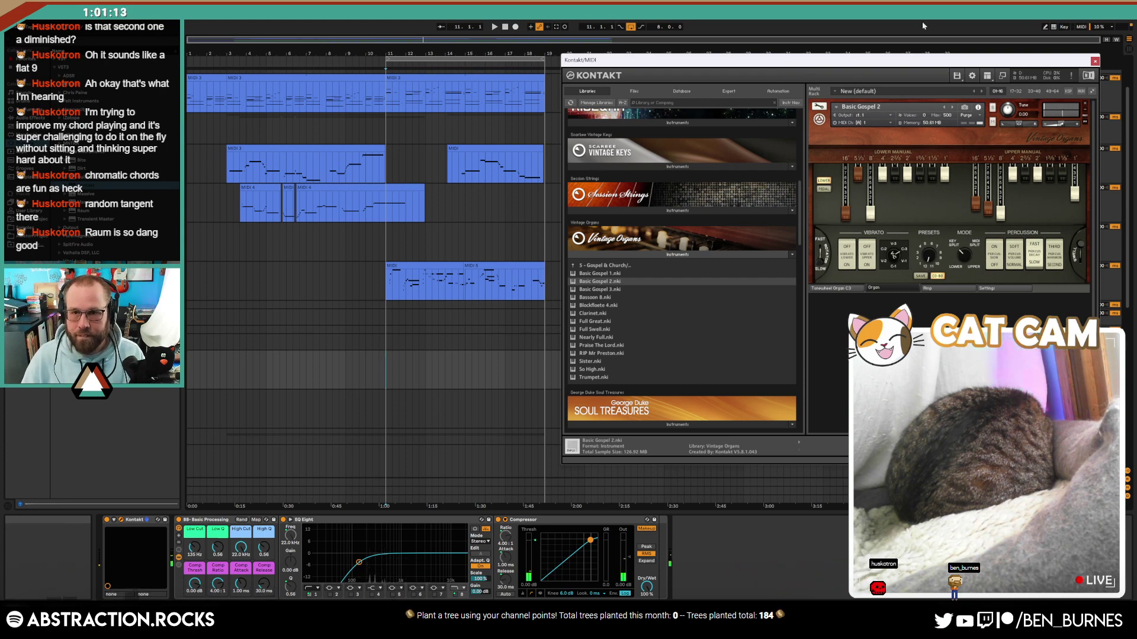
{"action": "left_click", "coordinate": [1094, 61]}
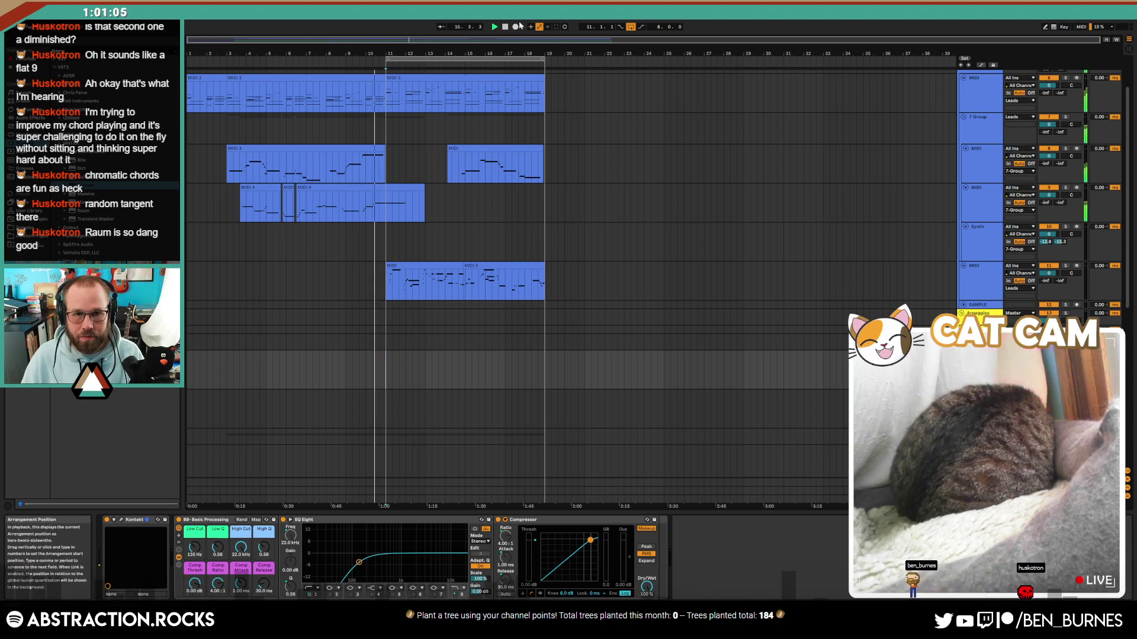
Step: Record organ chords on the Pads MIDI track through bar 19 and open the recorded clip's notes
{"action": "left_click", "coordinate": [515, 27]}
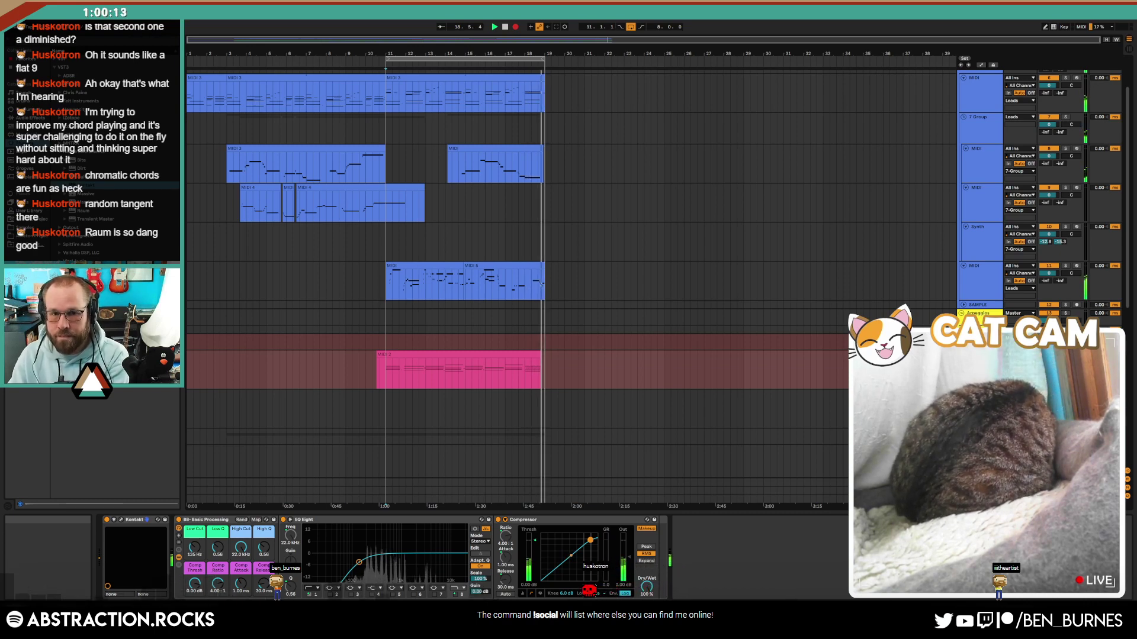
{"action": "key", "text": "F9"}
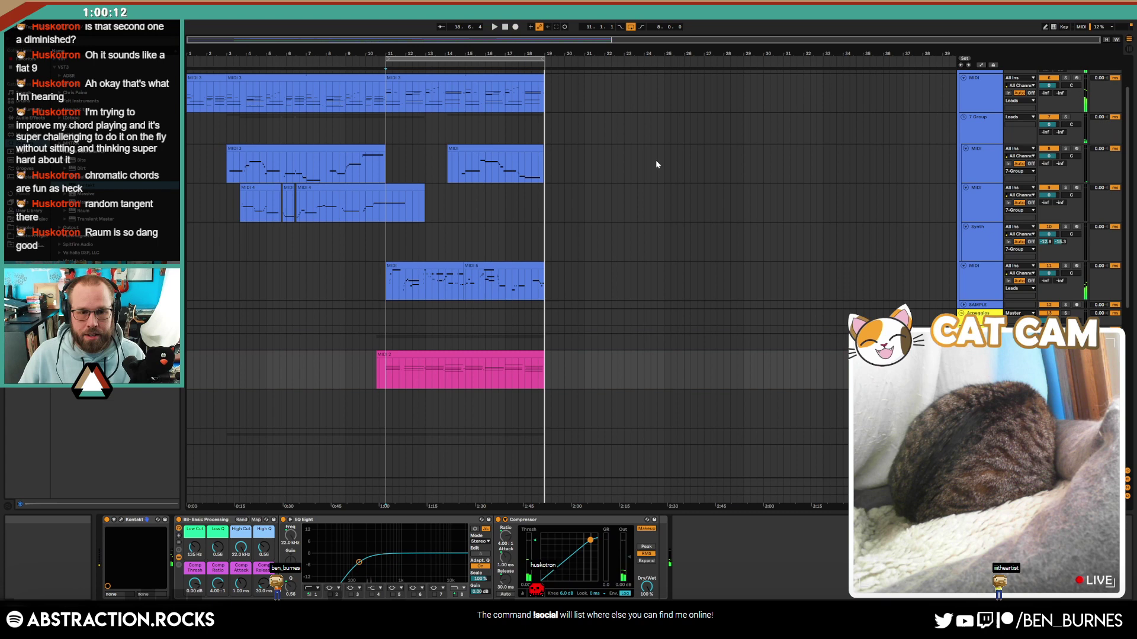
{"action": "double_click", "coordinate": [464, 355]}
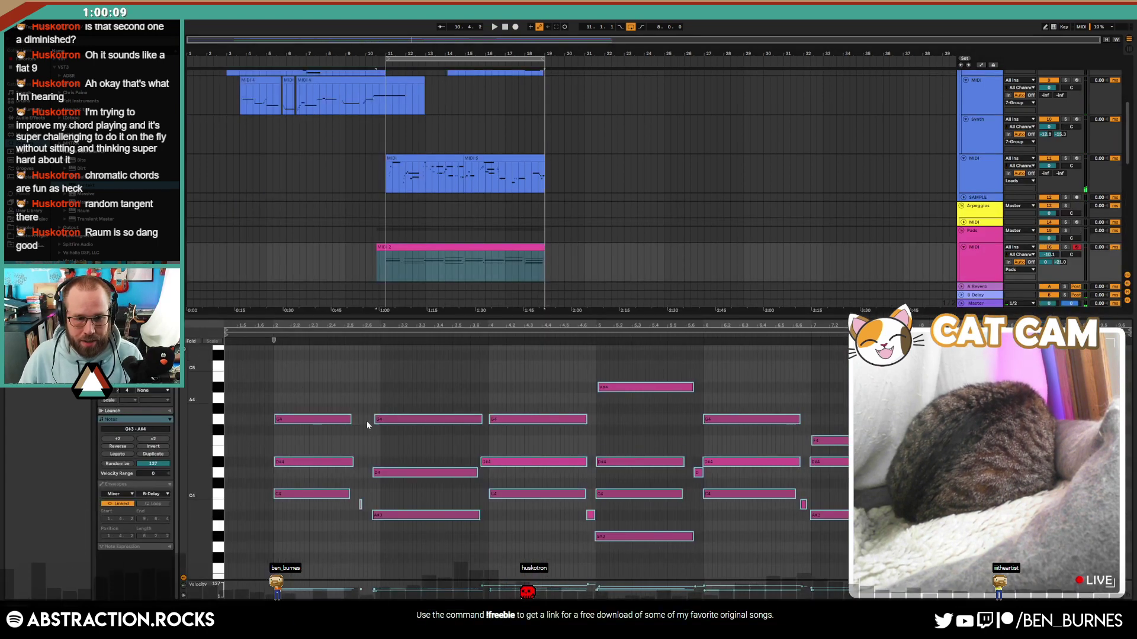
Step: Shorten the ends of the first two organ chords in the recorded clip
{"action": "left_click", "coordinate": [360, 504]}
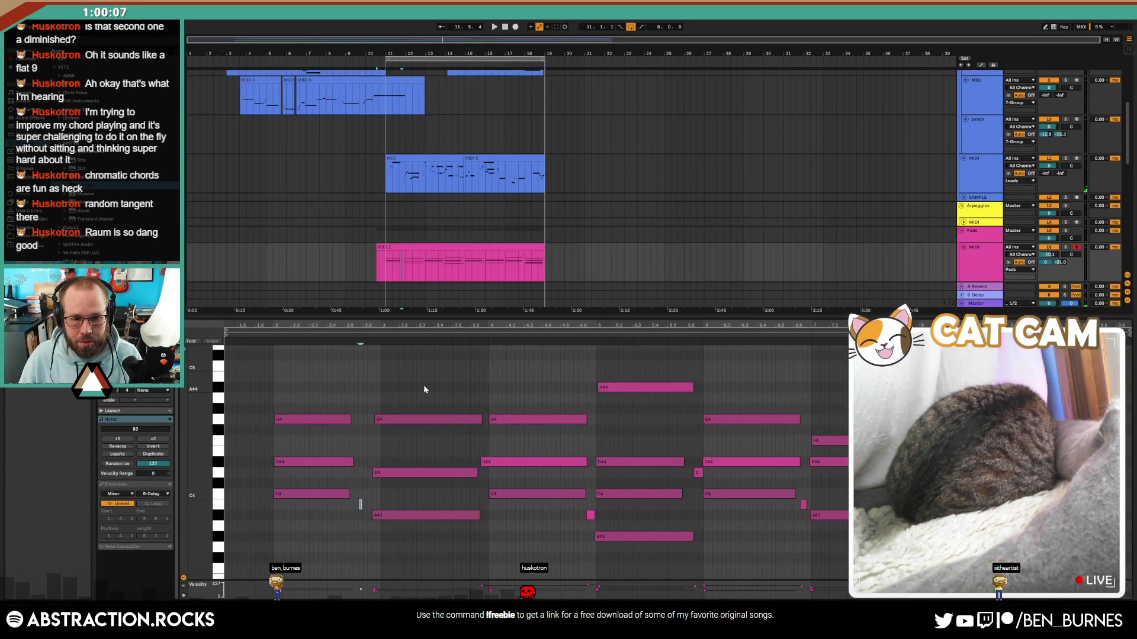
{"action": "key", "text": "shift+Left"}
{"action": "left_click_drag", "start_coordinate": [434, 372], "coordinate": [457, 524]}
{"action": "key", "text": "shift+Left"}
{"action": "key", "text": "shift+Left"}
{"action": "key", "text": "shift+Left"}
{"action": "key", "text": "shift+Left"}
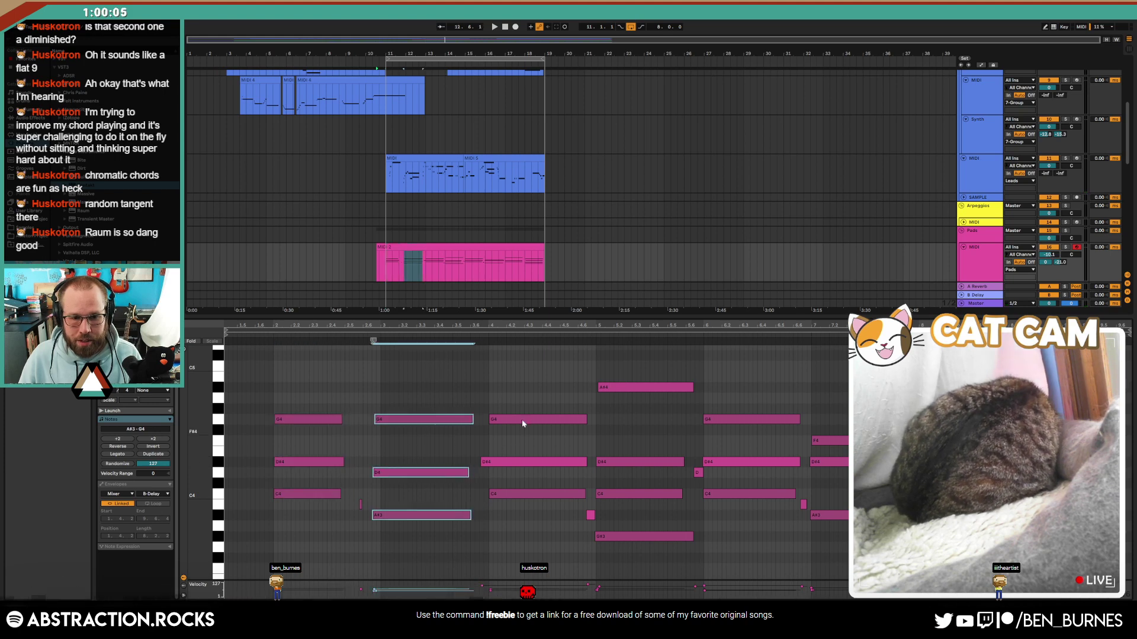
Step: Shorten the ends of the third and fourth organ chords in the clip
{"action": "left_click_drag", "start_coordinate": [538, 381], "coordinate": [562, 503]}
{"action": "key", "text": "shift+Left"}
{"action": "key", "text": "shift+Left"}
{"action": "key", "text": "shift+Left"}
{"action": "key", "text": "shift+Left"}
{"action": "key", "text": "shift+Left"}
{"action": "left_click_drag", "start_coordinate": [644, 376], "coordinate": [654, 544]}
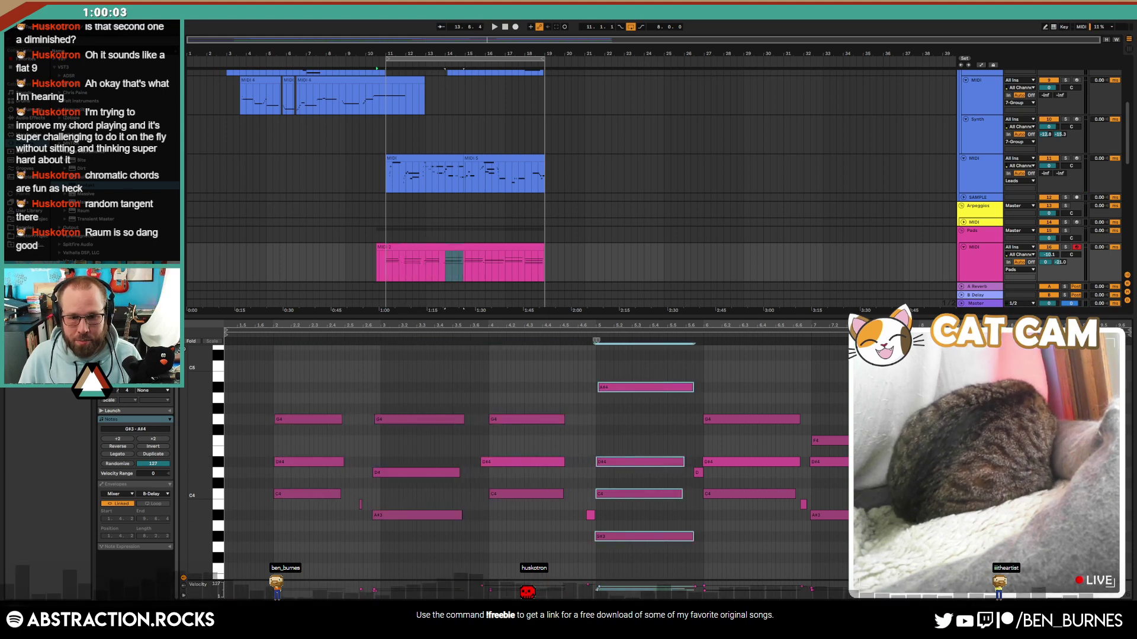
{"action": "key", "text": "shift+Left"}
{"action": "key", "text": "shift+Left"}
{"action": "key", "text": "shift+Left"}
Step: Select all the remaining organ chords, from the fifth to the last, and shorten their ends together
{"action": "left_click_drag", "start_coordinate": [755, 363], "coordinate": [767, 502]}
{"action": "left_click_drag", "start_coordinate": [847, 427], "coordinate": [862, 551]}
{"action": "left_click_drag", "start_coordinate": [959, 373], "coordinate": [974, 536]}
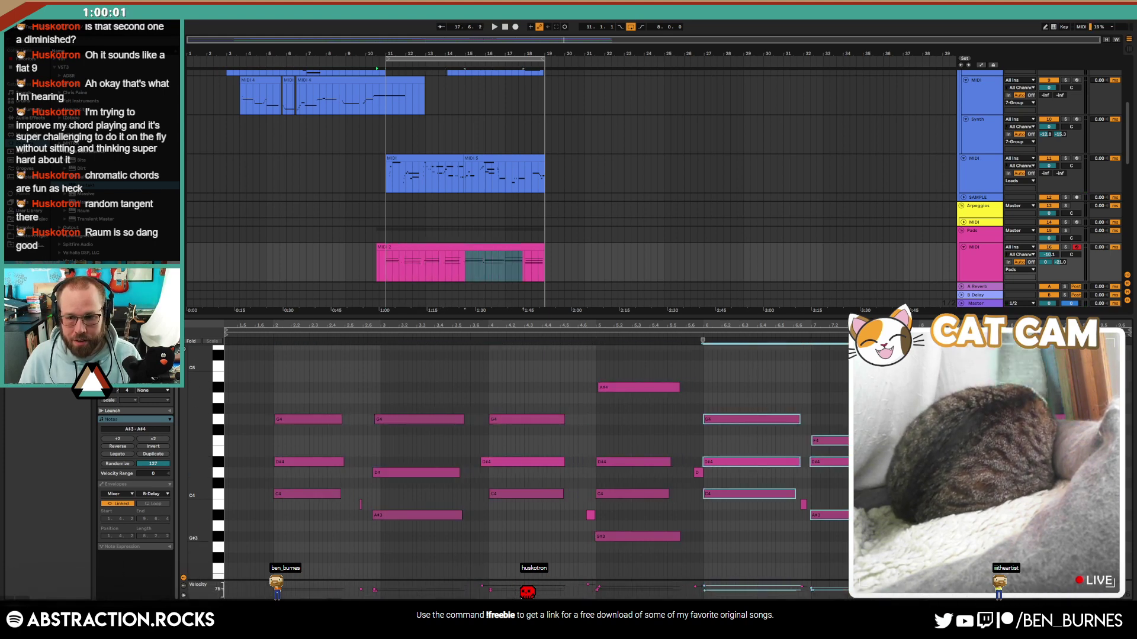
{"action": "left_click_drag", "start_coordinate": [1067, 506], "coordinate": [1074, 558]}
{"action": "key", "text": "shift+Left"}
{"action": "key", "text": "shift+Left"}
{"action": "key", "text": "shift+Left"}
{"action": "key", "text": "shift+Left"}
{"action": "key", "text": "shift+Left"}
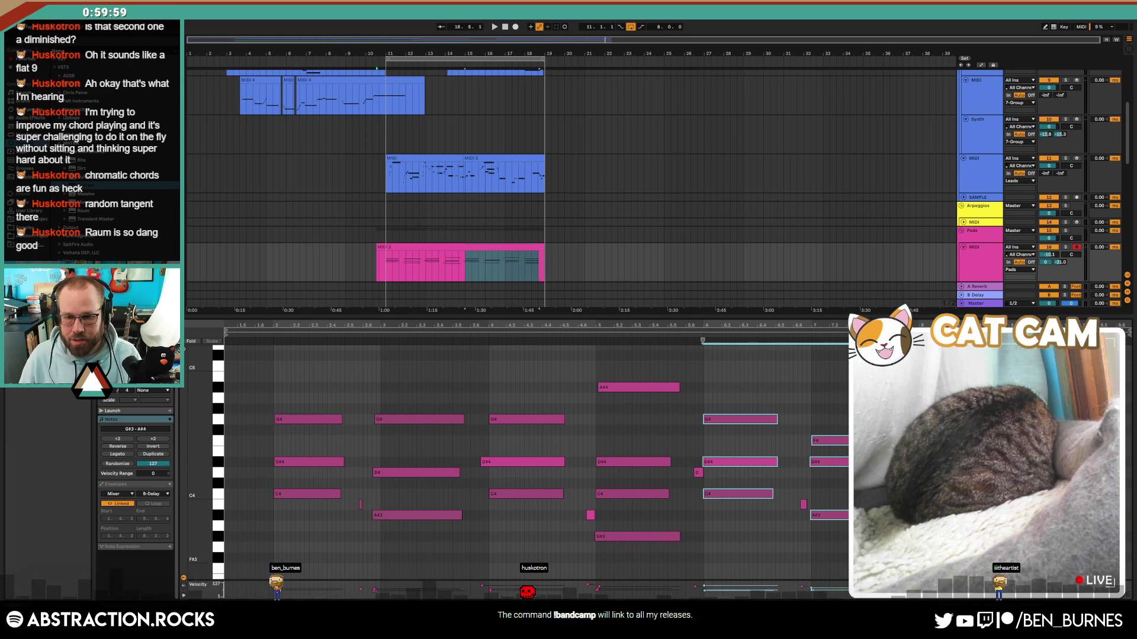
Step: Lengthen the very short passing notes between the organ chords and return to the track's device view
{"action": "left_click", "coordinate": [814, 508]}
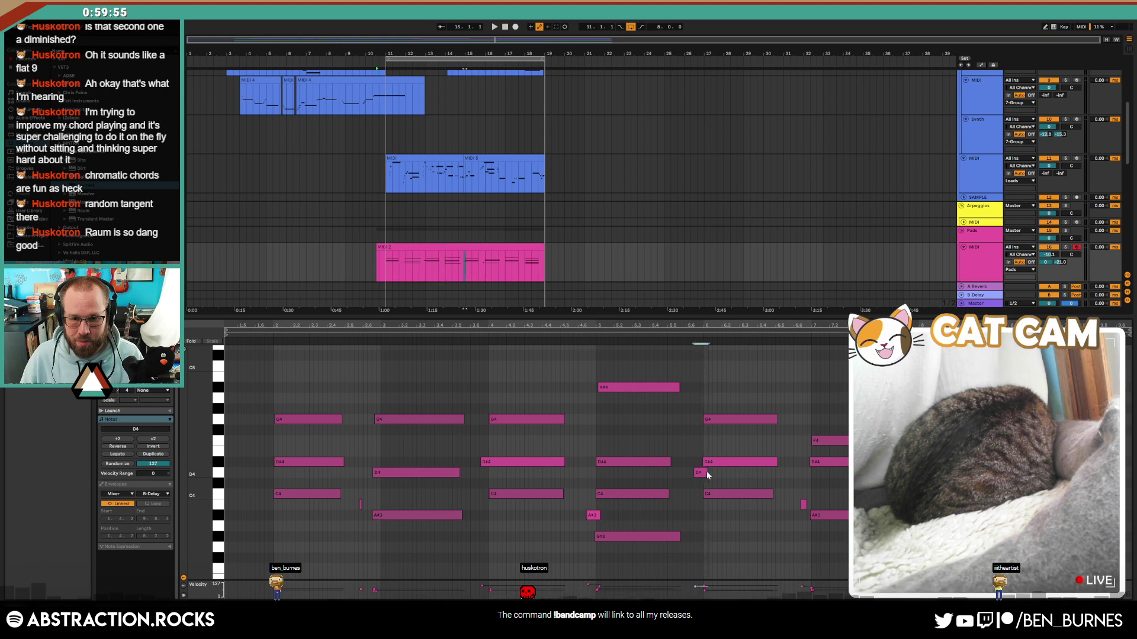
{"action": "left_click_drag", "start_coordinate": [807, 504], "coordinate": [814, 504]}
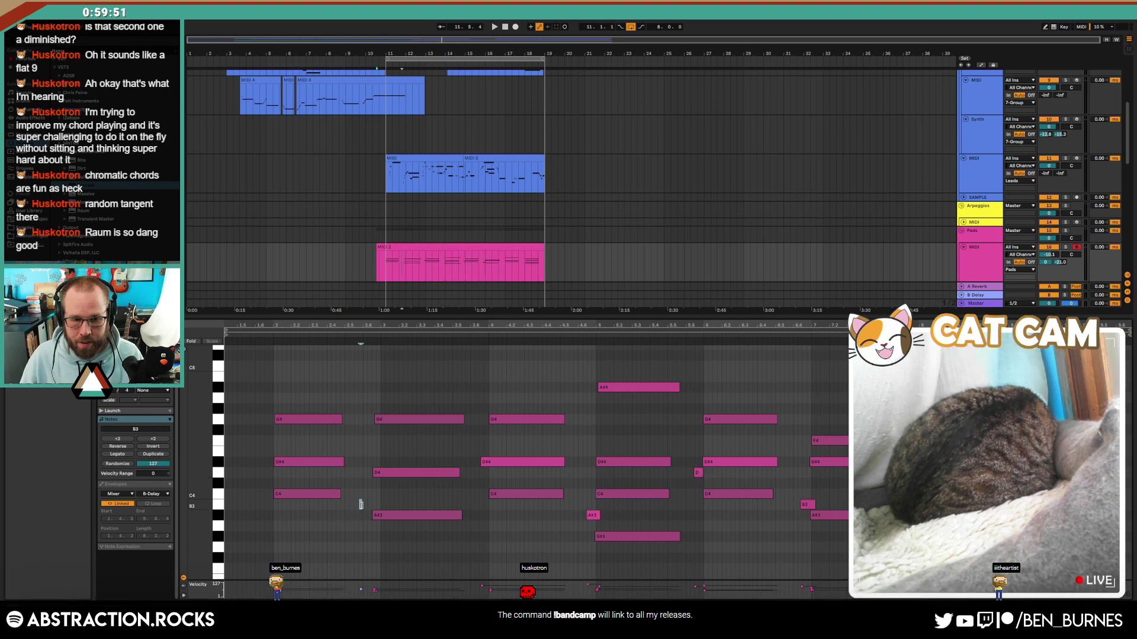
{"action": "key", "text": "shift+Tab"}
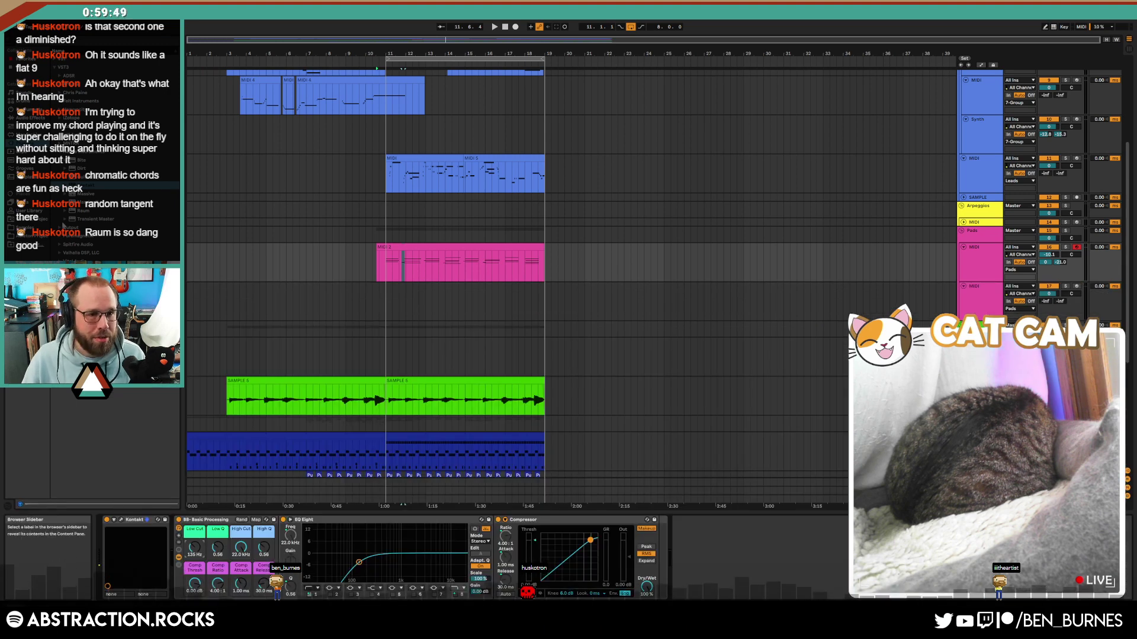
Step: Insert the Wider plug-in after Kontakt on the organ track and trim the organ clip's start to bar 11
{"action": "left_click", "coordinate": [55, 60]}
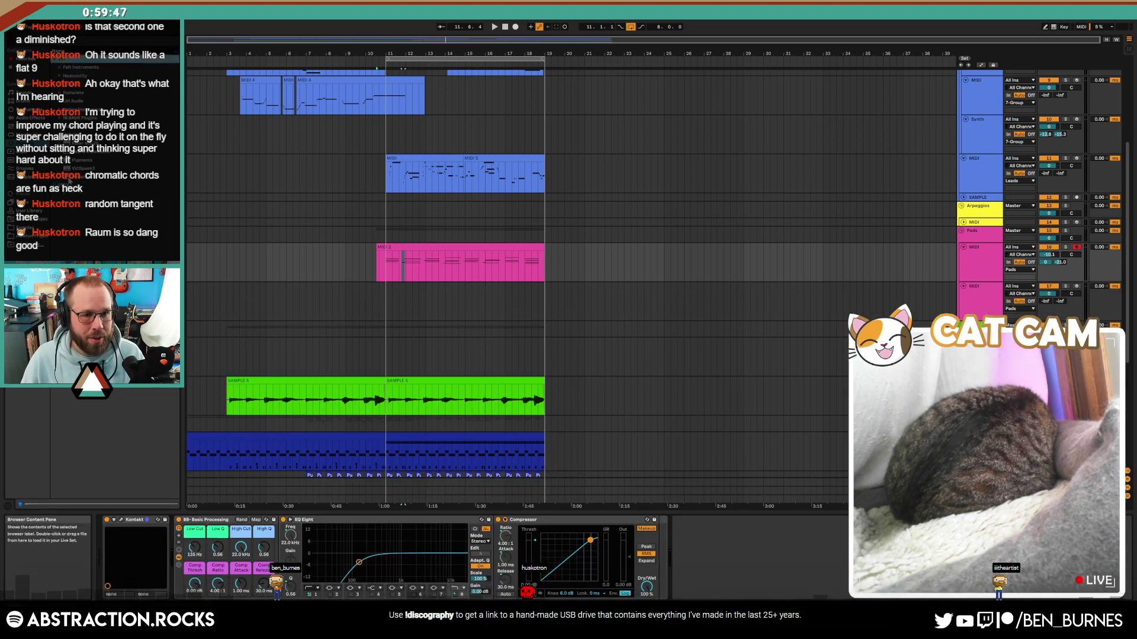
{"action": "left_click_drag", "start_coordinate": [80, 177], "coordinate": [310, 586]}
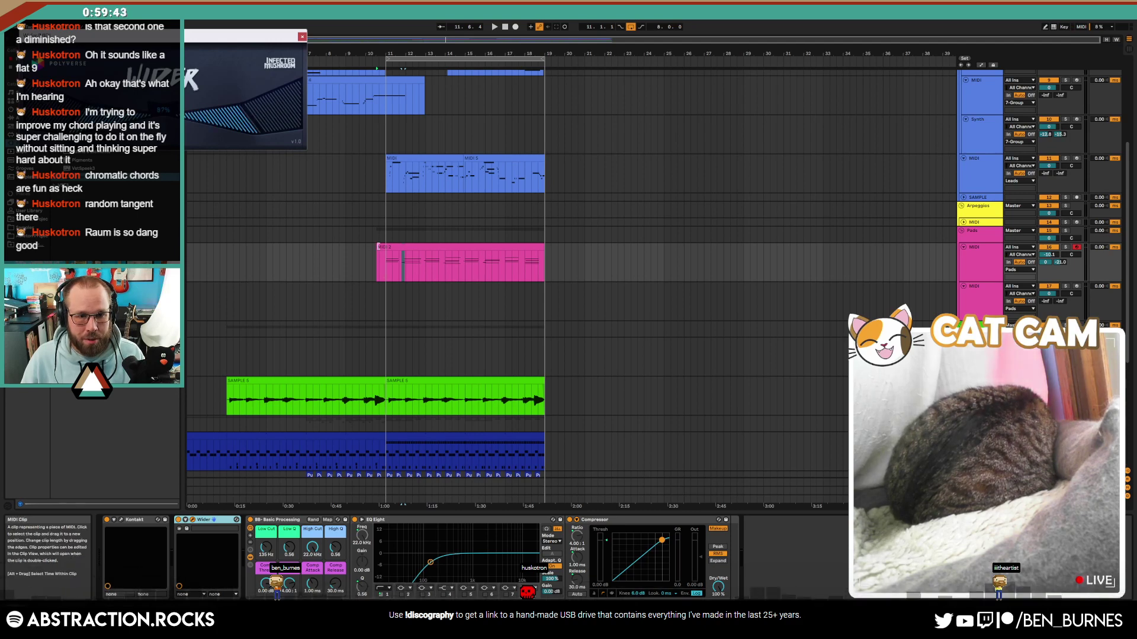
{"action": "left_click_drag", "start_coordinate": [377, 247], "coordinate": [386, 247]}
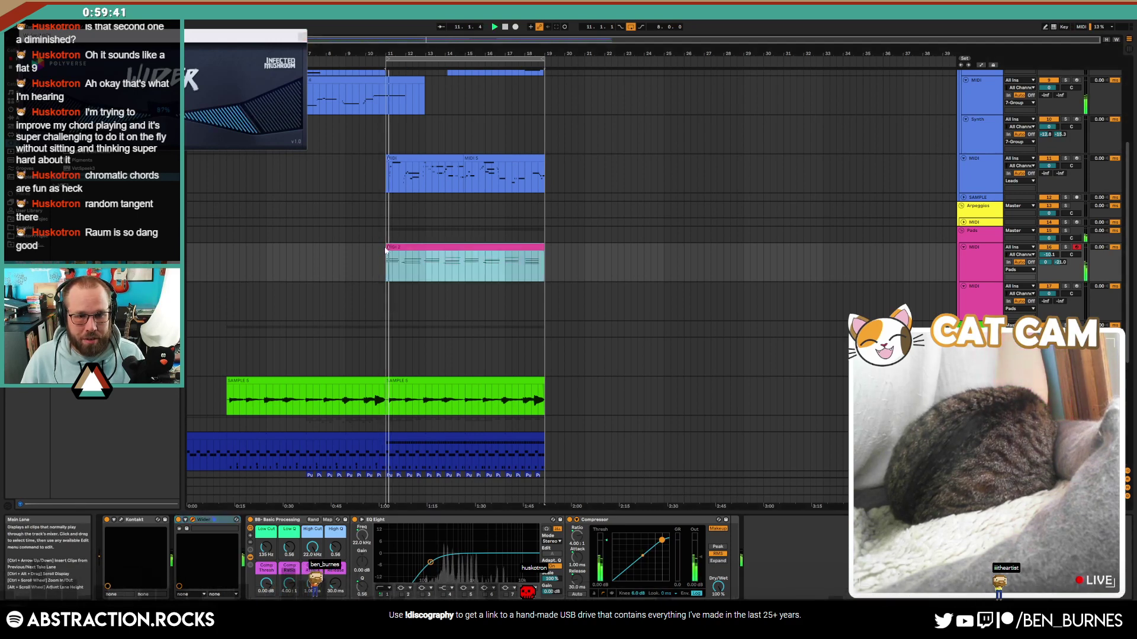
Step: Lower the organ track's volume and raise its rack's Low Cut to 207 Hz, checking the clip's notes
{"action": "left_click_drag", "start_coordinate": [1049, 254], "coordinate": [1049, 267]}
{"action": "left_click_drag", "start_coordinate": [266, 548], "coordinate": [266, 542]}
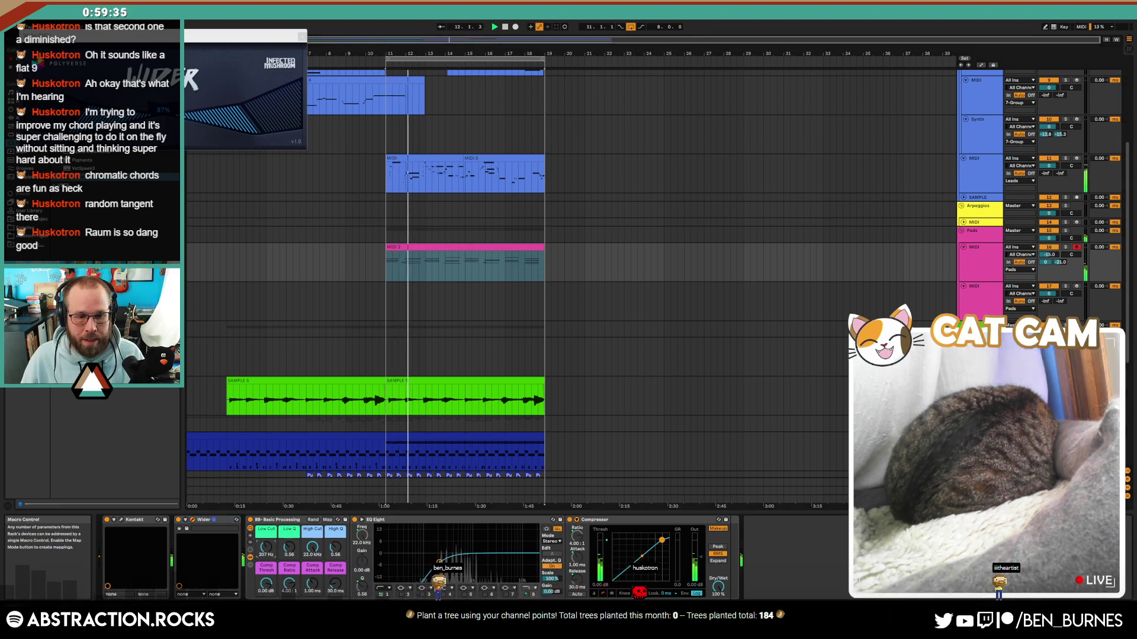
{"action": "double_click", "coordinate": [491, 244]}
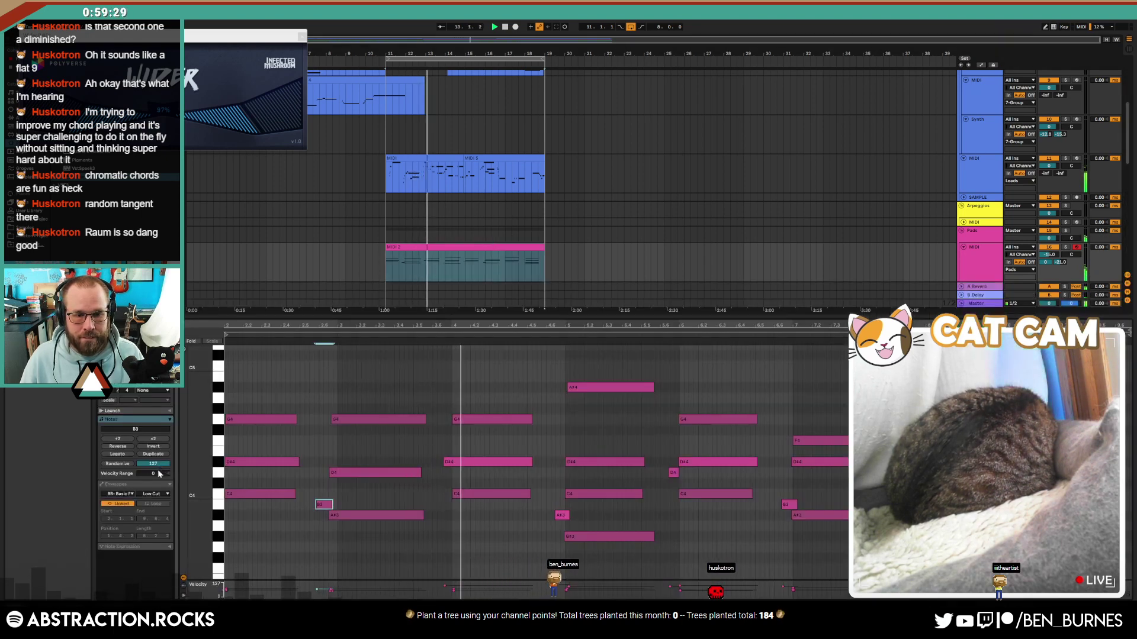
{"action": "key", "text": "shift+Tab"}
Step: Examine the Basic Gospel 2 organ's main, drawbar, amplifier and settings pages in Kontakt, and close the instrument window
{"action": "left_click", "coordinate": [121, 519]}
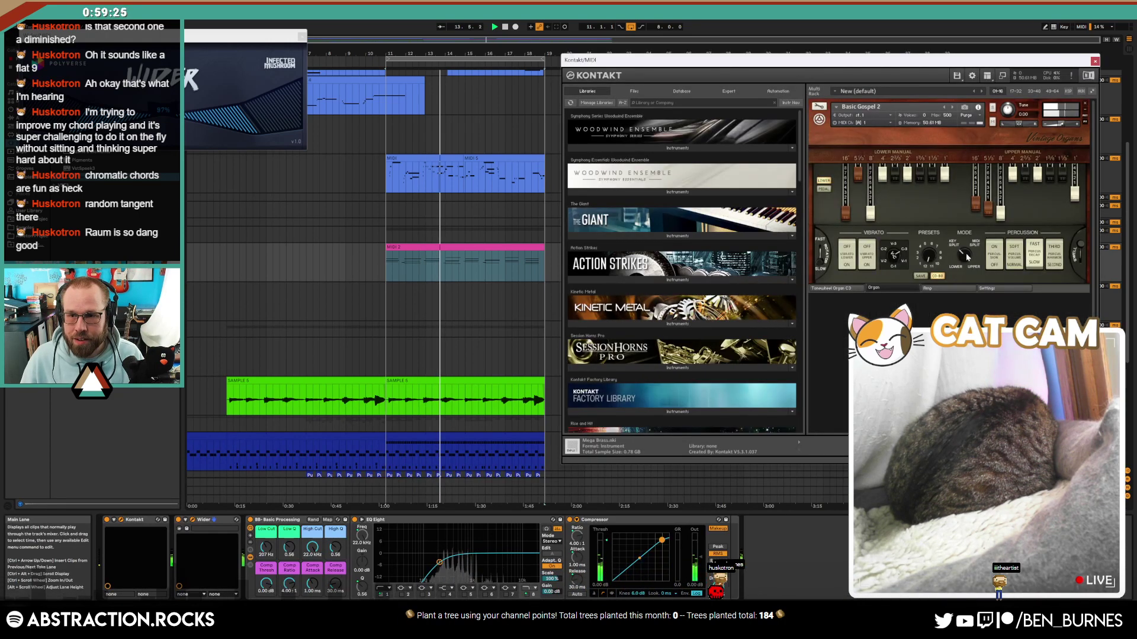
{"action": "left_click", "coordinate": [851, 287]}
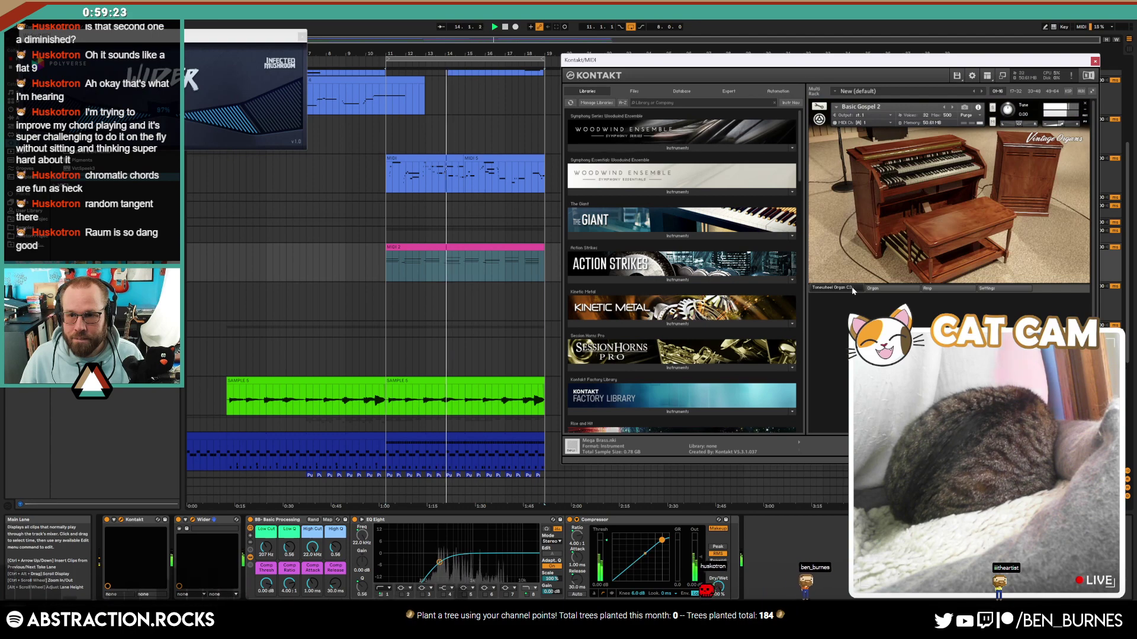
{"action": "left_click", "coordinate": [883, 287]}
{"action": "left_click", "coordinate": [956, 288]}
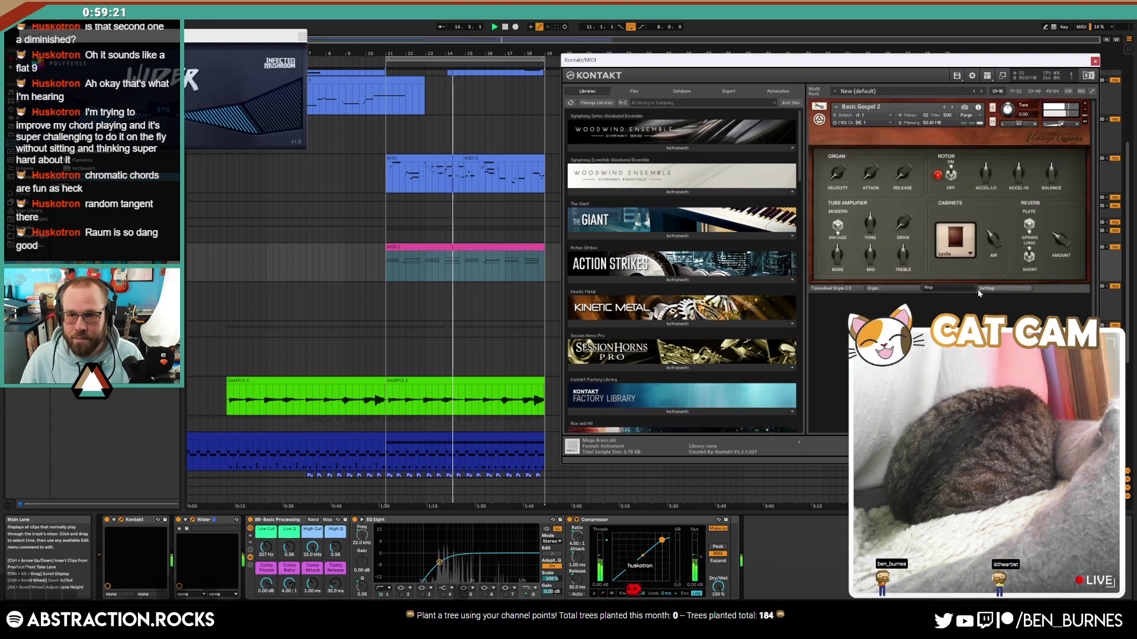
{"action": "left_click", "coordinate": [978, 288]}
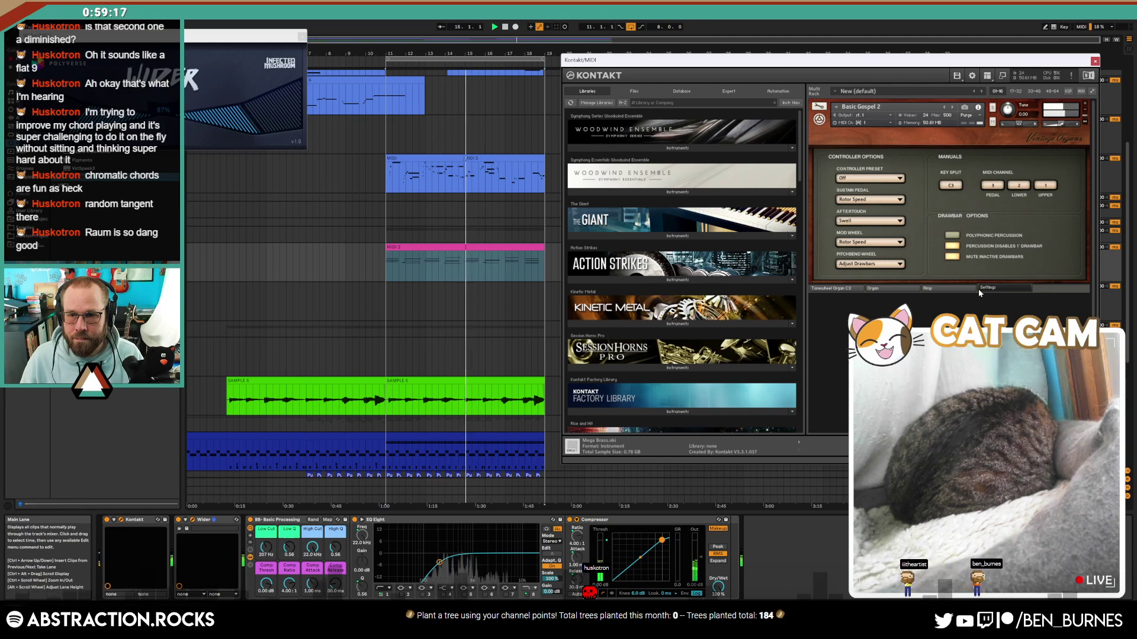
{"action": "left_click", "coordinate": [1095, 62]}
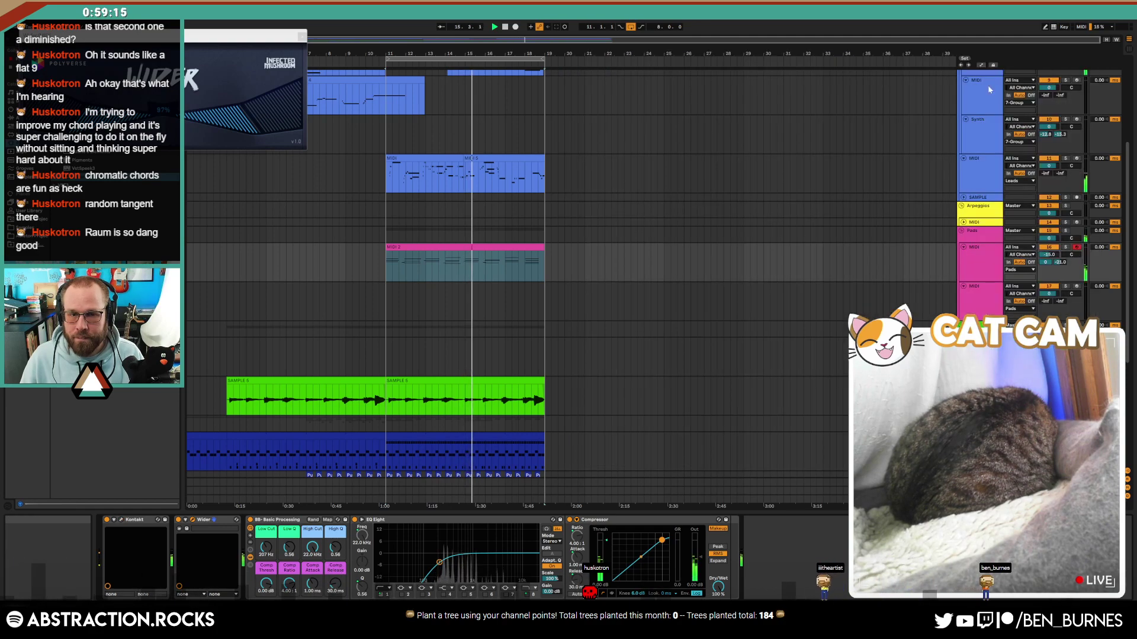
Step: Select all the sustained chords in the organ clip, leaving out the short passing notes, and lengthen their ends together
{"action": "double_click", "coordinate": [472, 245]}
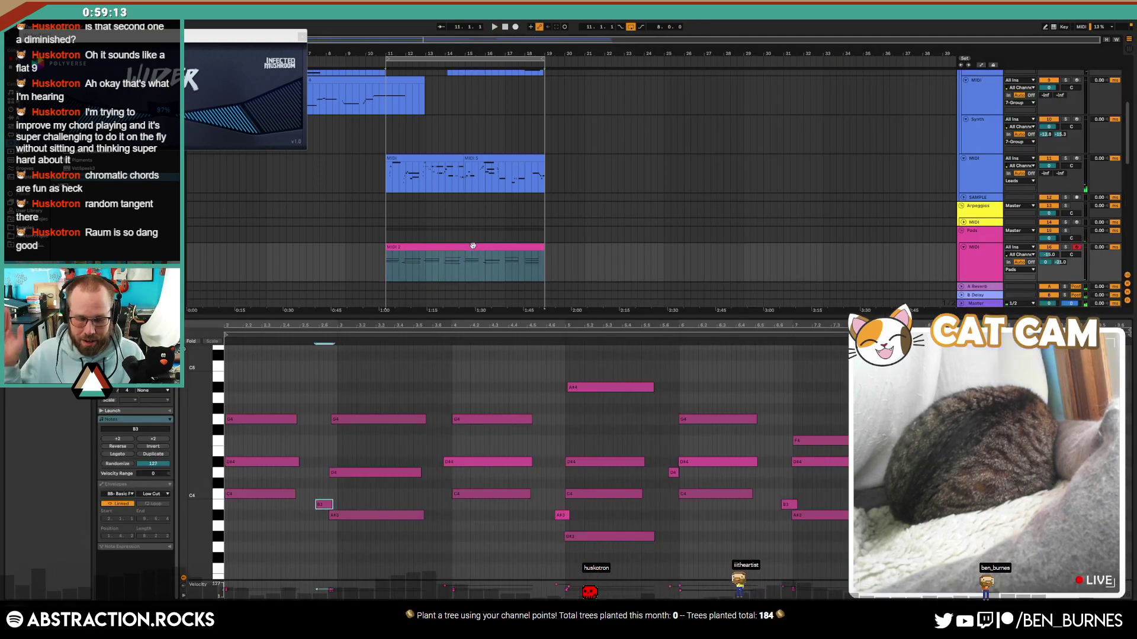
{"action": "left_click_drag", "start_coordinate": [312, 388], "coordinate": [269, 499]}
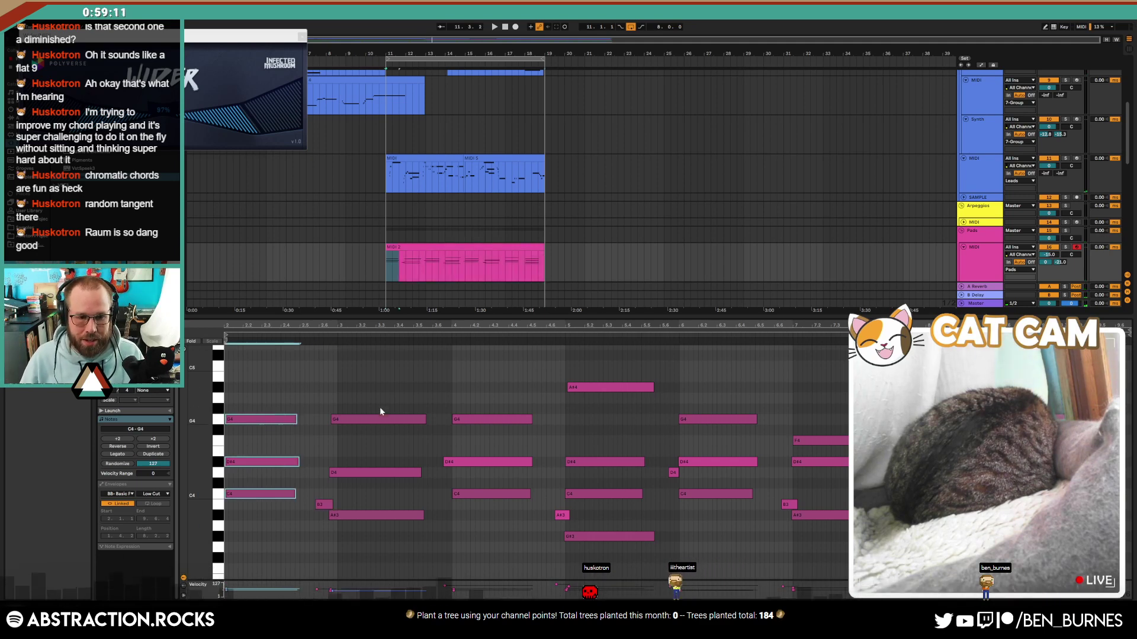
{"action": "left_click_drag", "start_coordinate": [384, 390], "coordinate": [495, 568]}
{"action": "left_click_drag", "start_coordinate": [586, 368], "coordinate": [637, 554]}
{"action": "left_click_drag", "start_coordinate": [708, 375], "coordinate": [737, 544]}
{"action": "left_click_drag", "start_coordinate": [819, 378], "coordinate": [844, 547]}
{"action": "left_click_drag", "start_coordinate": [935, 379], "coordinate": [959, 547]}
{"action": "left_click_drag", "start_coordinate": [1044, 379], "coordinate": [1068, 548]}
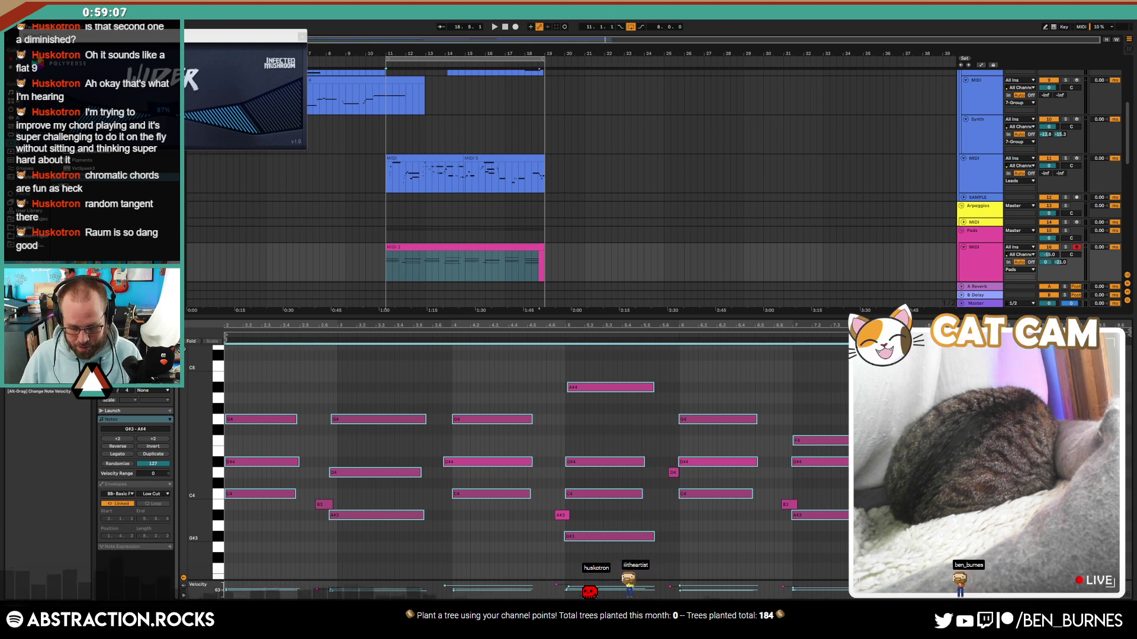
{"action": "key", "text": "shift+Right"}
{"action": "key", "text": "shift+Right"}
{"action": "key", "text": "shift+Right"}
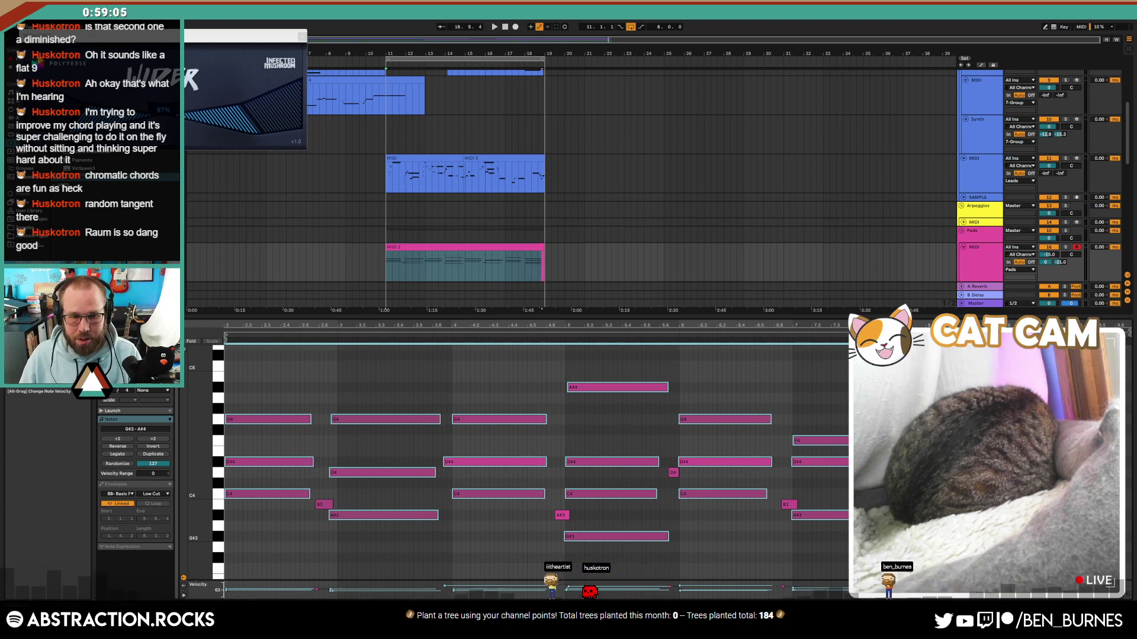
Step: Play the organ clip, trim the start of the first B3 passing note slightly, and return to the track's devices
{"action": "left_click", "coordinate": [282, 335]}
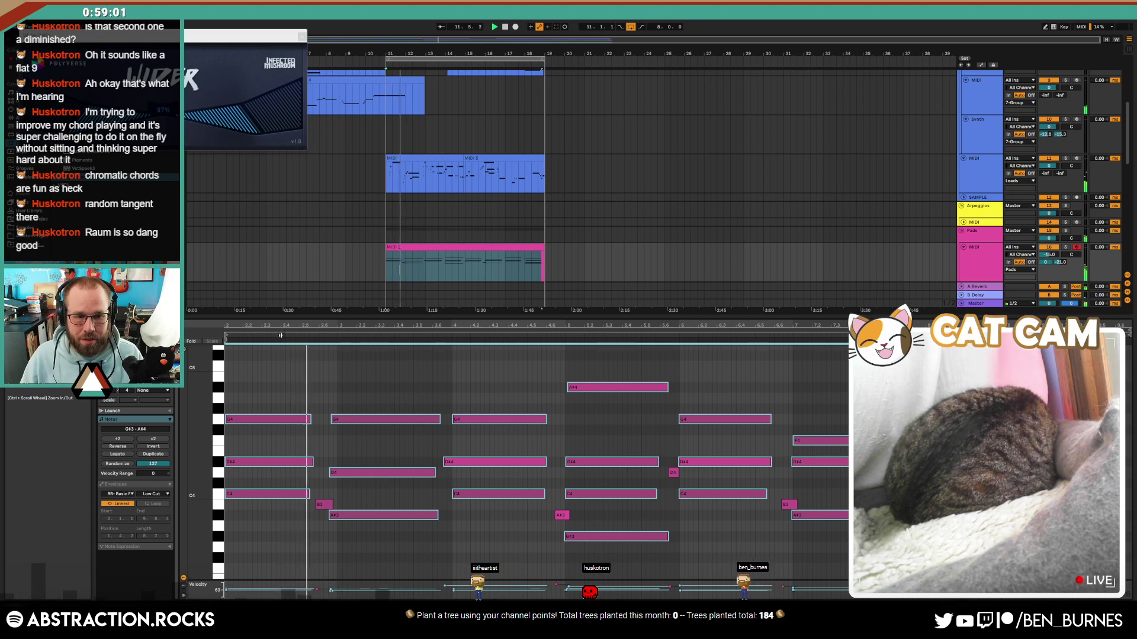
{"action": "left_click", "coordinate": [313, 365]}
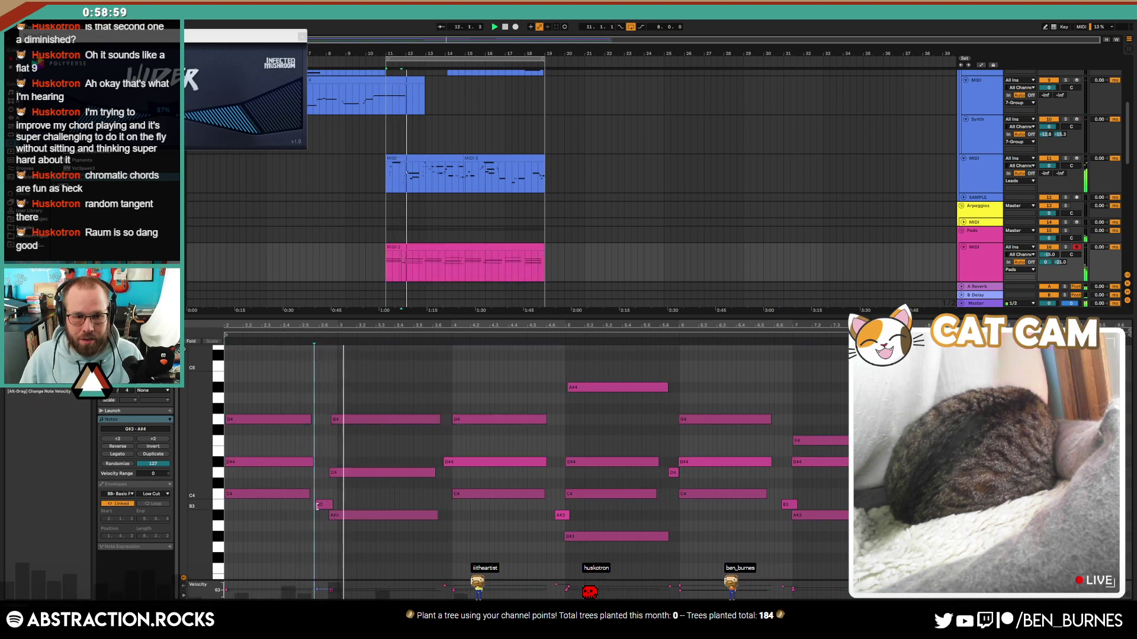
{"action": "left_click", "coordinate": [452, 531]}
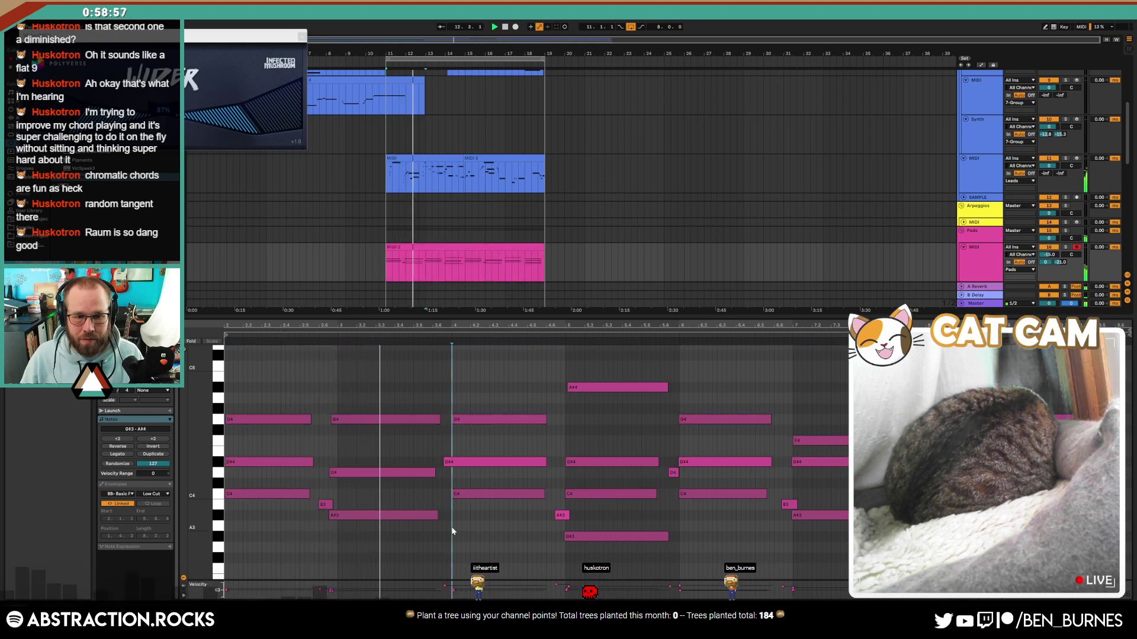
{"action": "key", "text": "shift+Tab"}
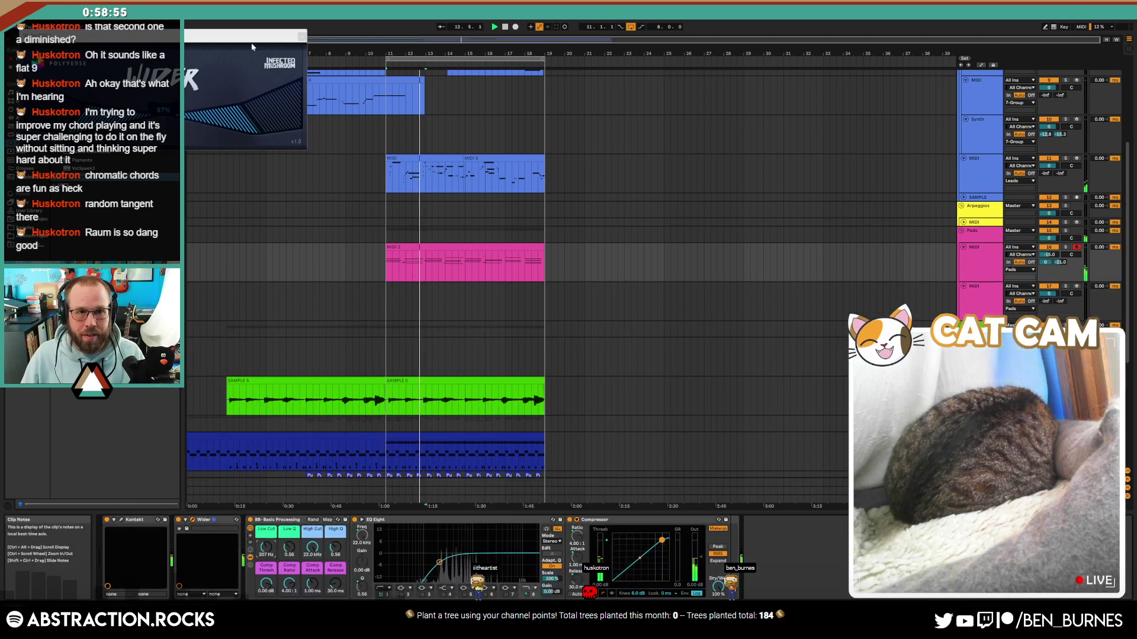
Step: Set the Wider plug-in's width on the organ track to 117% and close its window
{"action": "left_click_drag", "start_coordinate": [254, 42], "coordinate": [316, 130]}
{"action": "left_click_drag", "start_coordinate": [304, 210], "coordinate": [312, 203]}
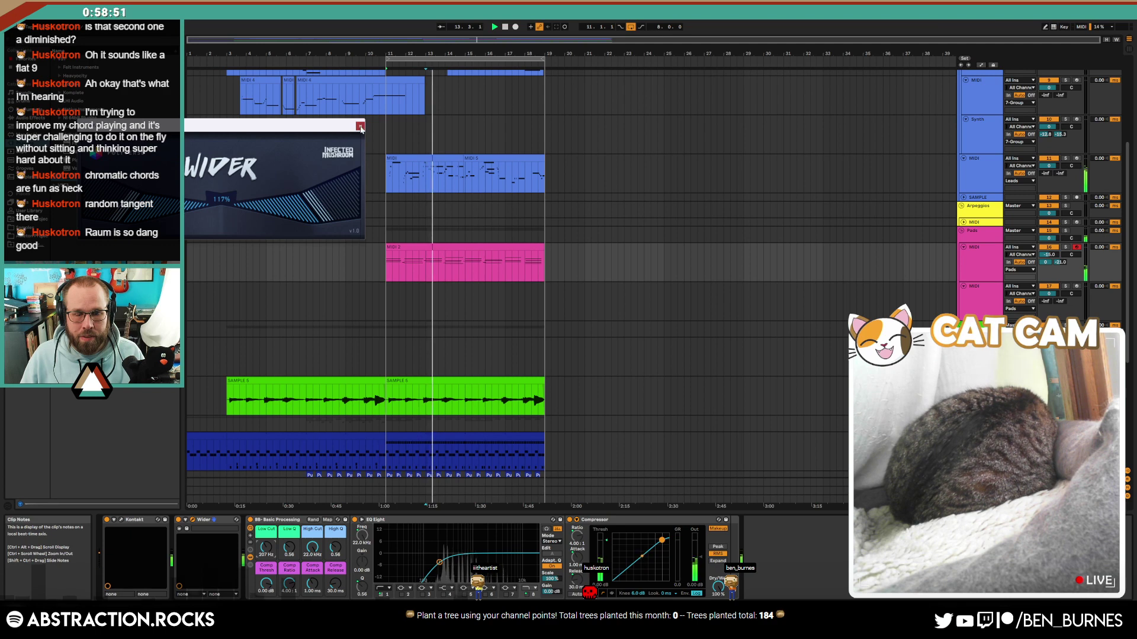
{"action": "left_click", "coordinate": [360, 126]}
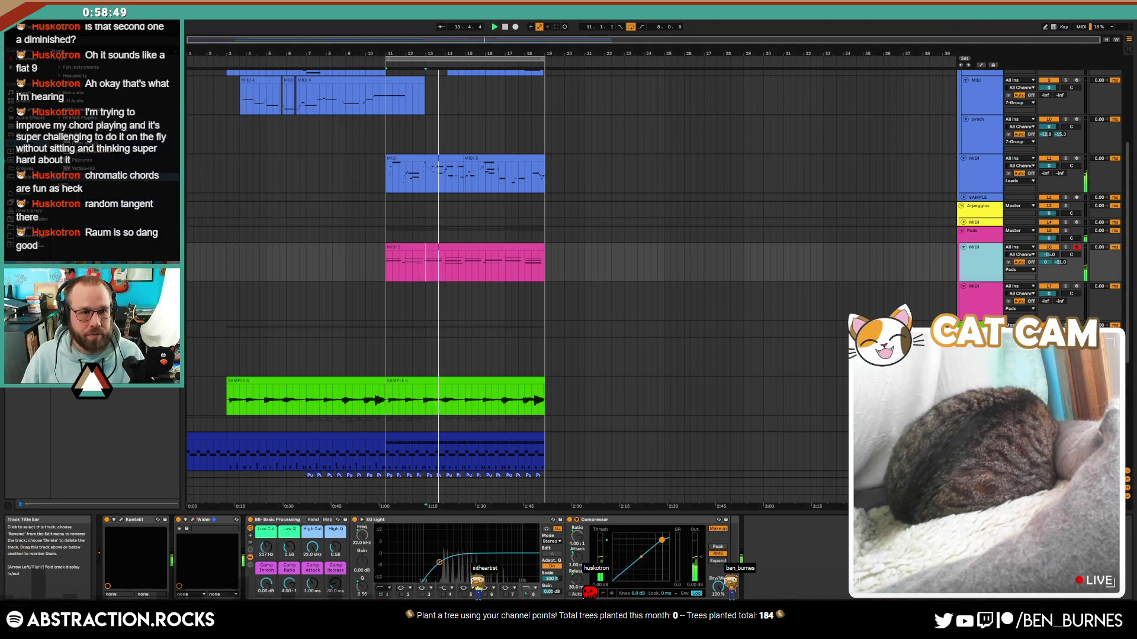
Step: Insert an Auto Pan after Wider on the organ track and raise its Amount slightly
{"action": "left_click", "coordinate": [31, 118]}
{"action": "left_click_drag", "start_coordinate": [77, 92], "coordinate": [244, 550]}
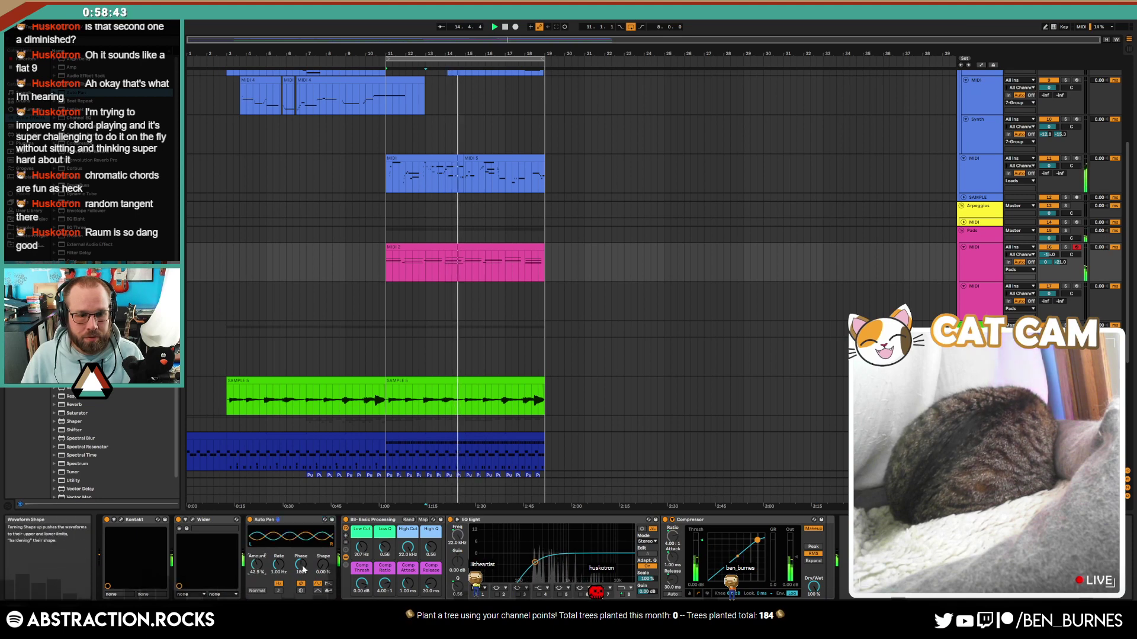
{"action": "left_click_drag", "start_coordinate": [256, 564], "coordinate": [256, 562]}
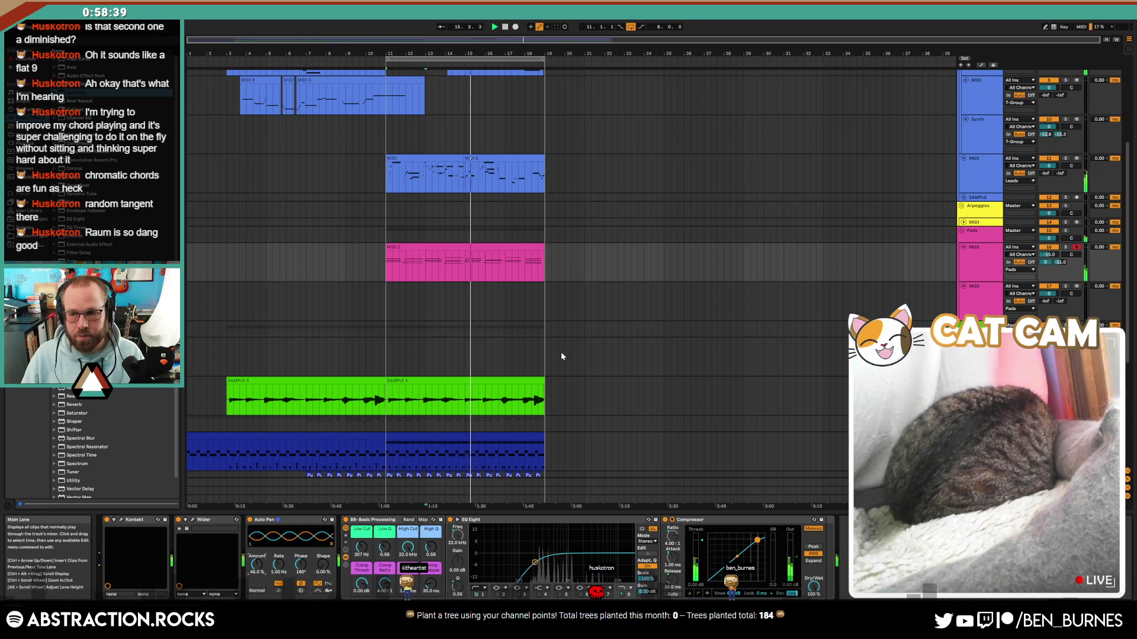
Step: Duplicate the drum rack, drum sample and brushed cymbal clips of bars 11 to 19 so they continue from bar 19
{"action": "scroll", "coordinate": [568, 373], "scroll_direction": "up", "scroll_amount": 5}
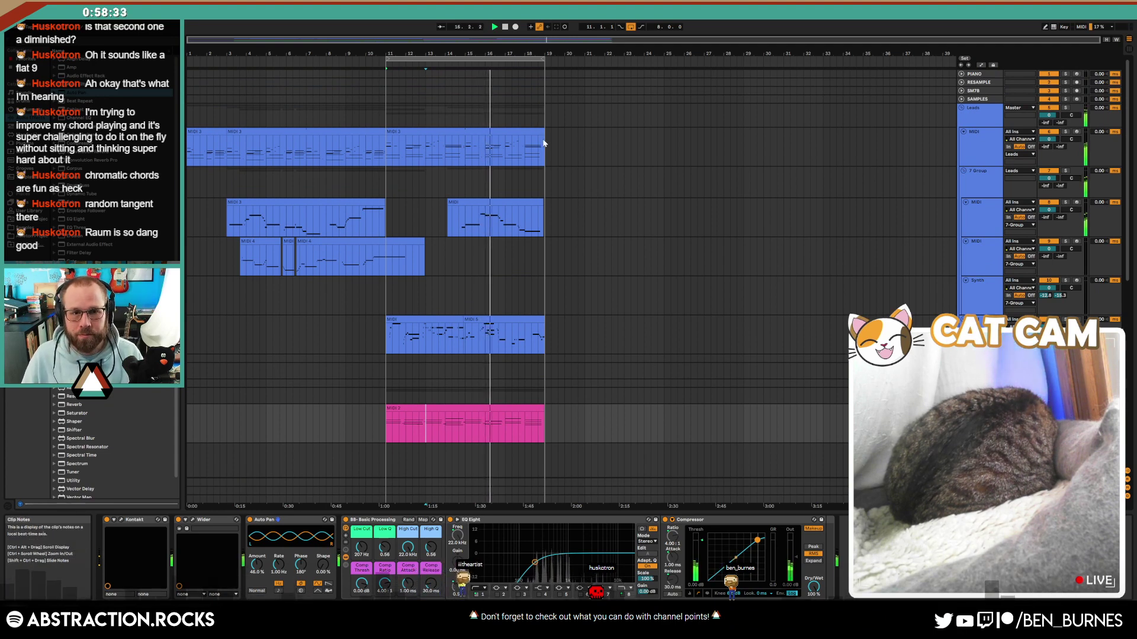
{"action": "left_click", "coordinate": [464, 135]}
{"action": "left_click", "coordinate": [457, 129]}
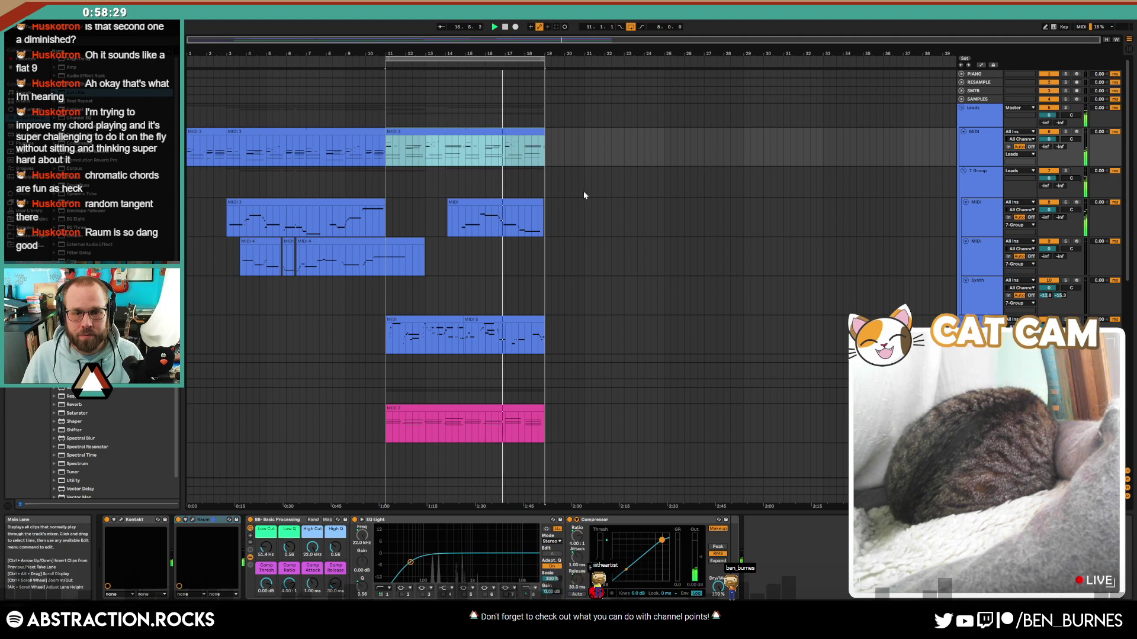
{"action": "scroll", "coordinate": [613, 378], "scroll_direction": "down", "scroll_amount": 10}
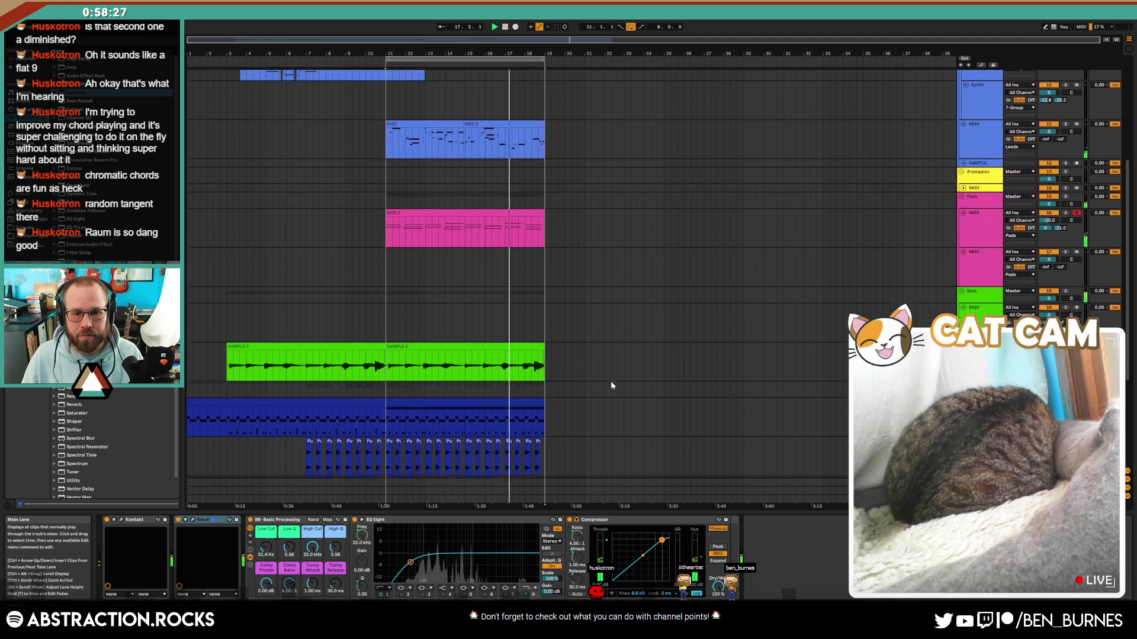
{"action": "scroll", "coordinate": [609, 381], "scroll_direction": "down", "scroll_amount": 2}
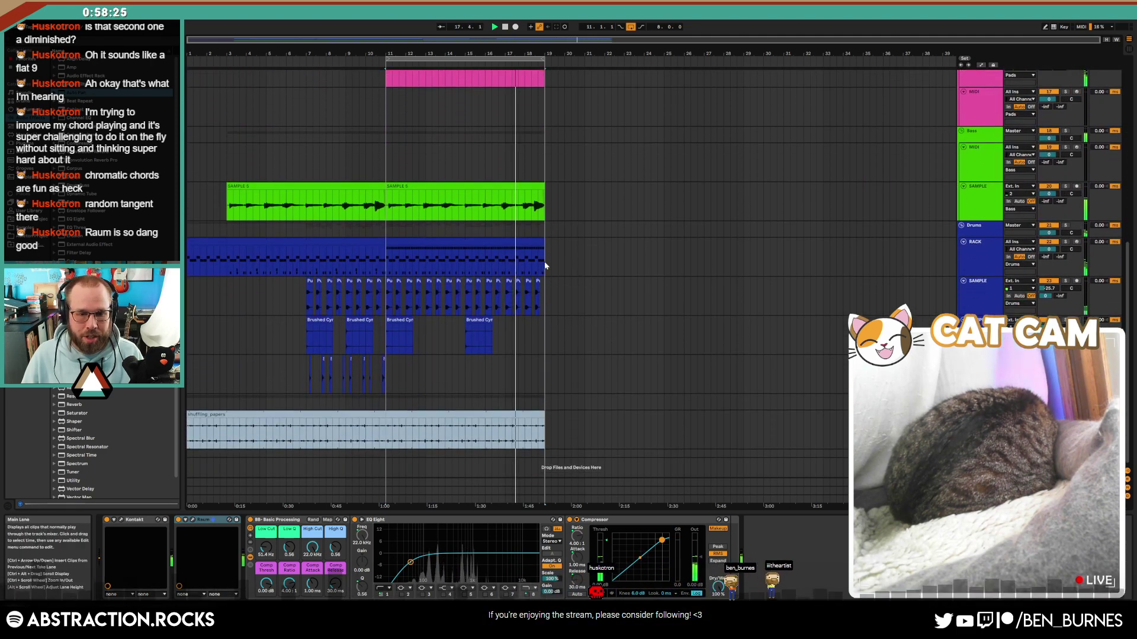
{"action": "left_click_drag", "start_coordinate": [542, 262], "coordinate": [386, 335]}
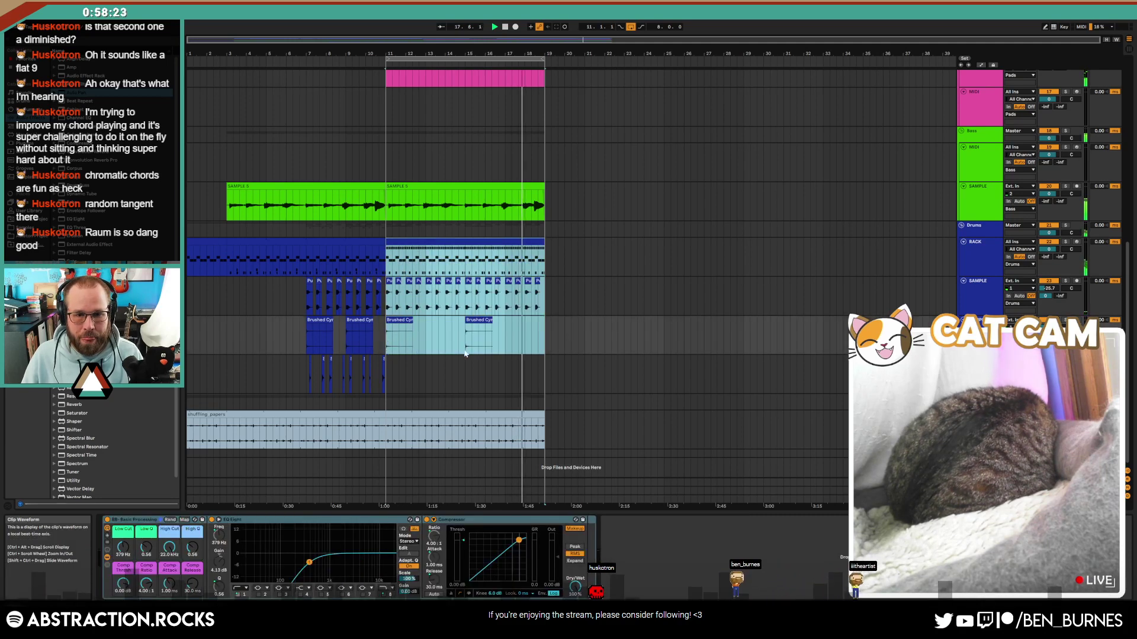
{"action": "key", "text": "ctrl+d"}
Step: Turn off the arrangement loop and arm the first MIDI track in the Leads group for recording
{"action": "scroll", "coordinate": [592, 201], "scroll_direction": "up", "scroll_amount": 4}
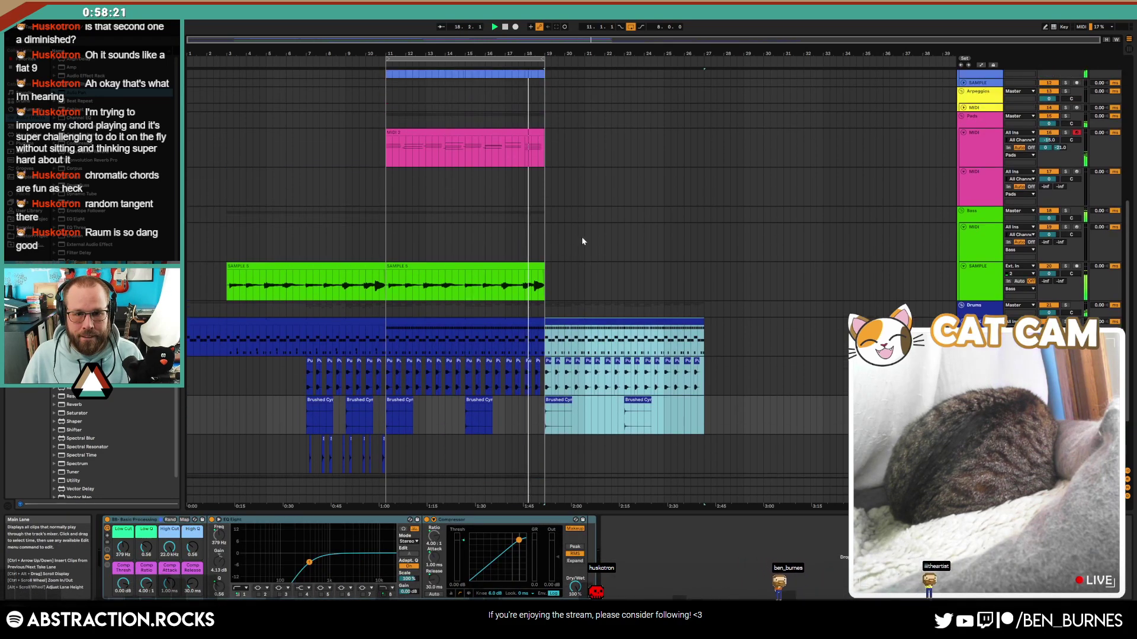
{"action": "scroll", "coordinate": [636, 288], "scroll_direction": "up", "scroll_amount": 5}
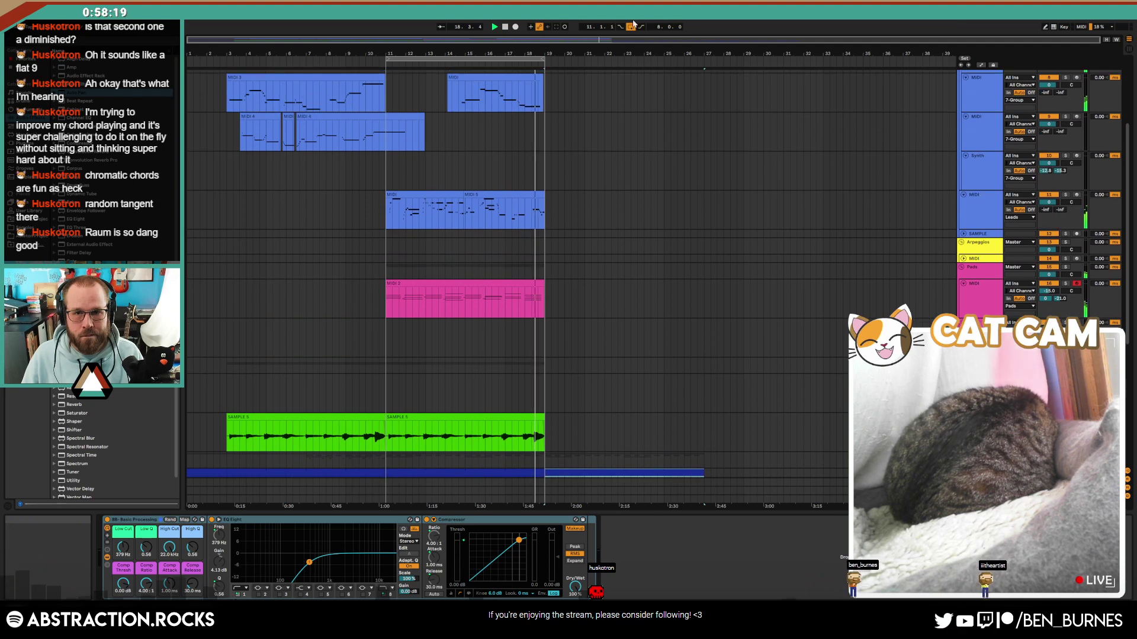
{"action": "scroll", "coordinate": [789, 253], "scroll_direction": "up", "scroll_amount": 4}
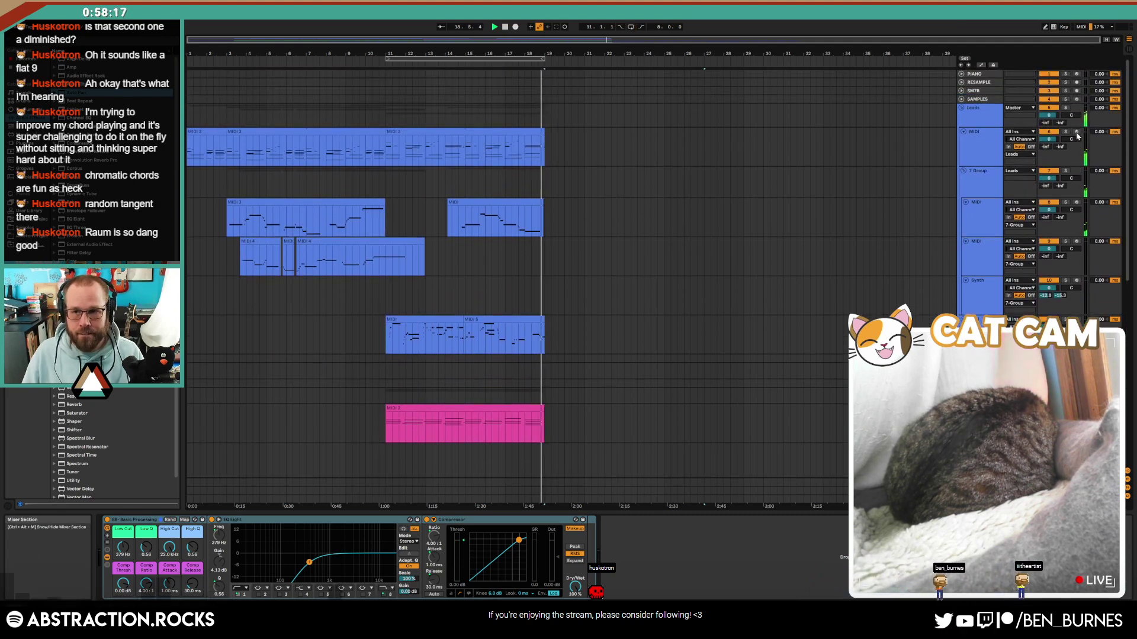
{"action": "left_click", "coordinate": [514, 28]}
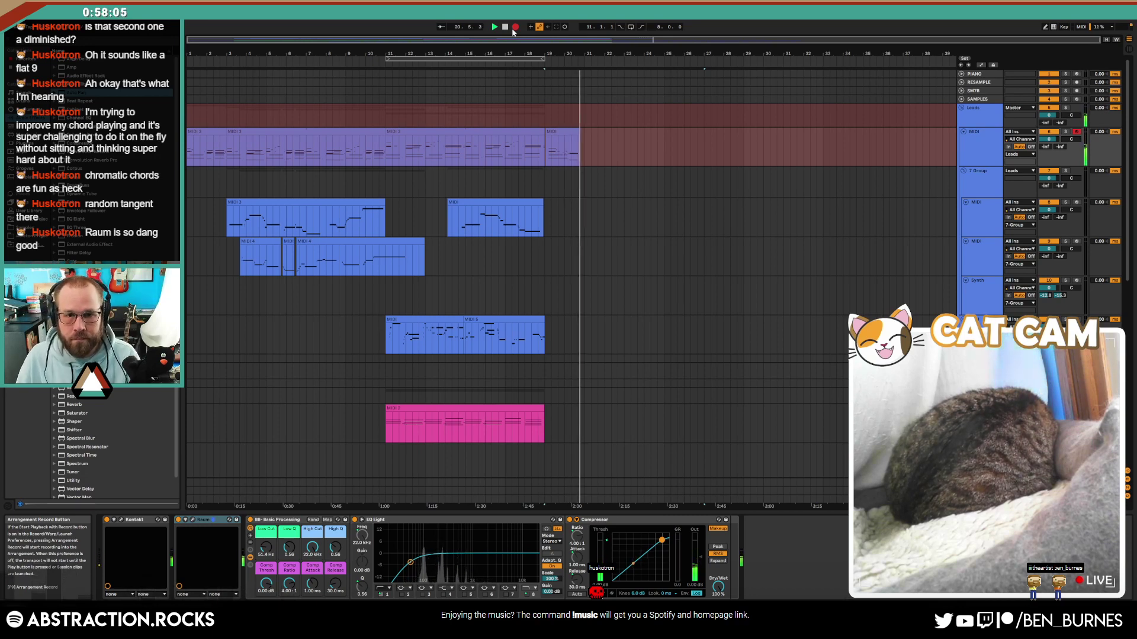
{"action": "left_click", "coordinate": [505, 26]}
{"action": "left_click", "coordinate": [546, 148]}
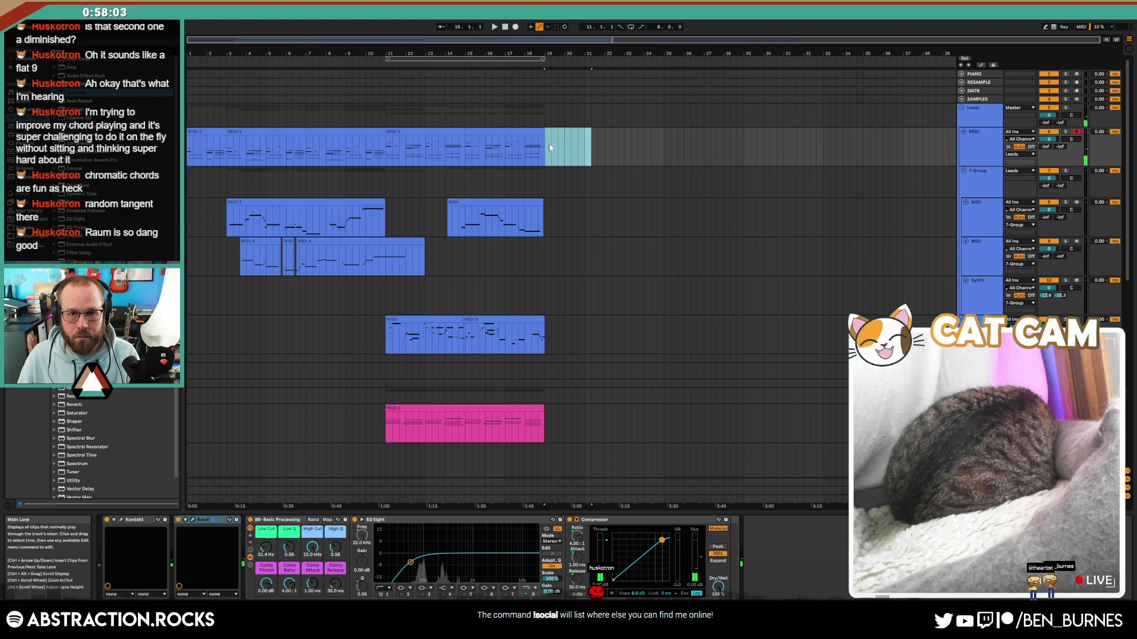
Step: Record a new chord take on the armed Leads MIDI track from bar 19 past bar 23 and open its notes
{"action": "left_click", "coordinate": [515, 28]}
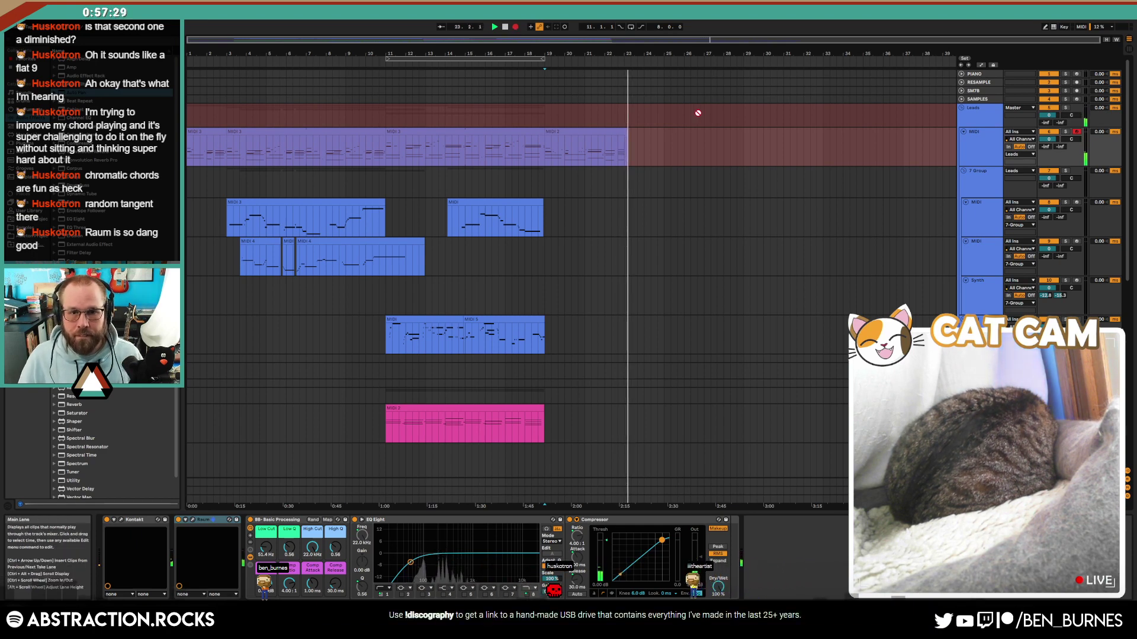
{"action": "key", "text": "space"}
{"action": "double_click", "coordinate": [586, 143]}
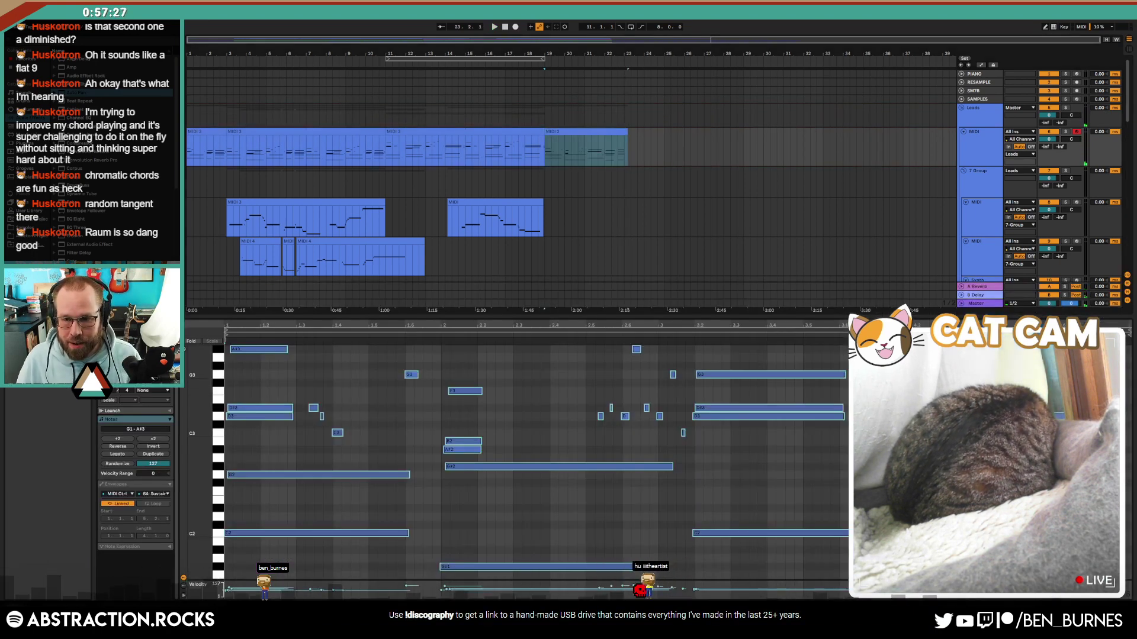
Step: Check the end of the recorded Leads clip and shorten the clip so it ends at bar 23
{"action": "left_click", "coordinate": [602, 148]}
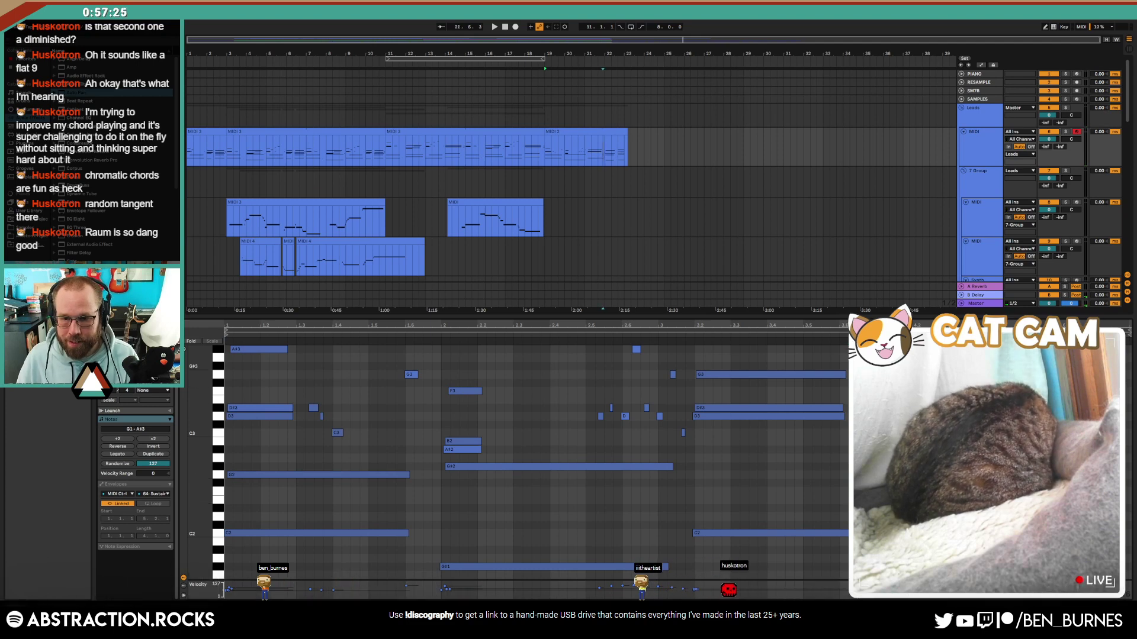
{"action": "left_click_drag", "start_coordinate": [603, 150], "coordinate": [614, 150]}
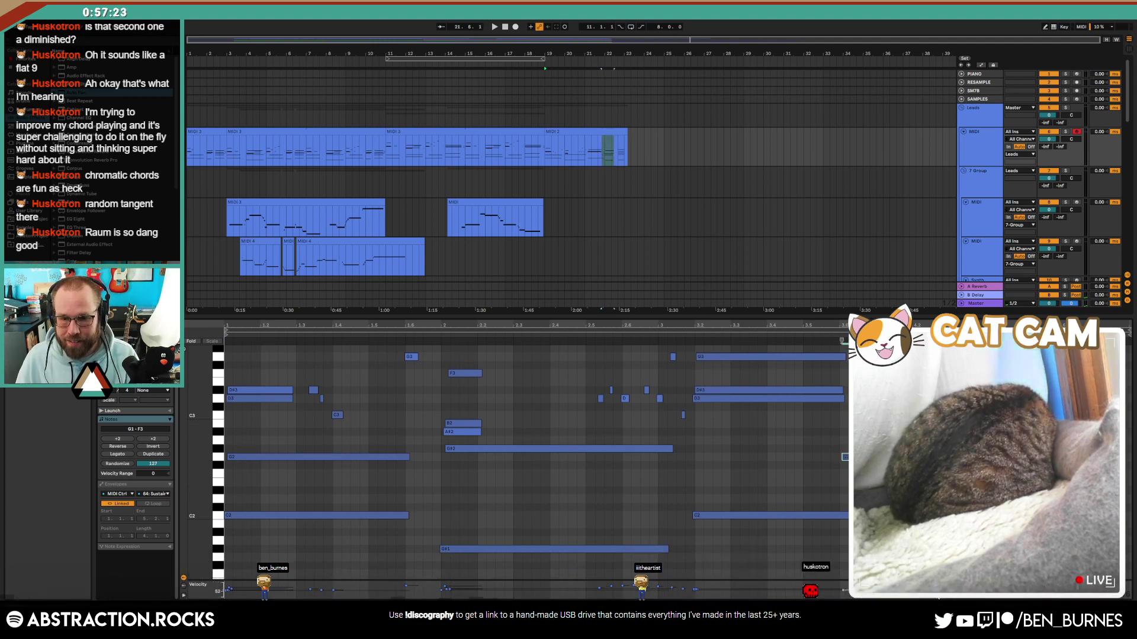
{"action": "left_click_drag", "start_coordinate": [617, 149], "coordinate": [624, 149]}
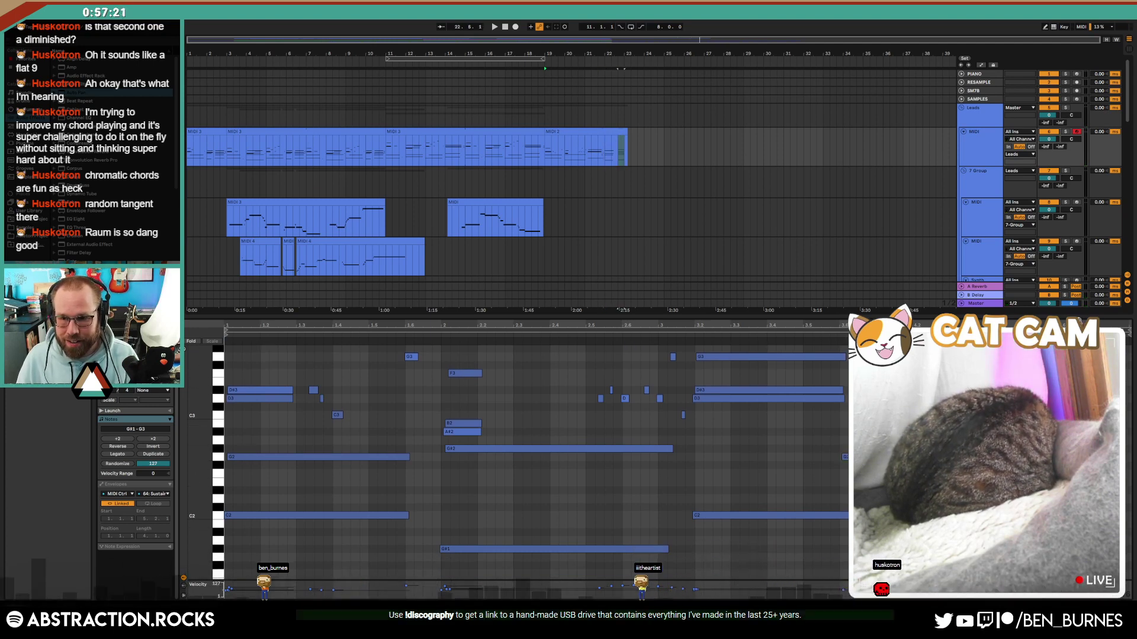
{"action": "key", "text": "Left"}
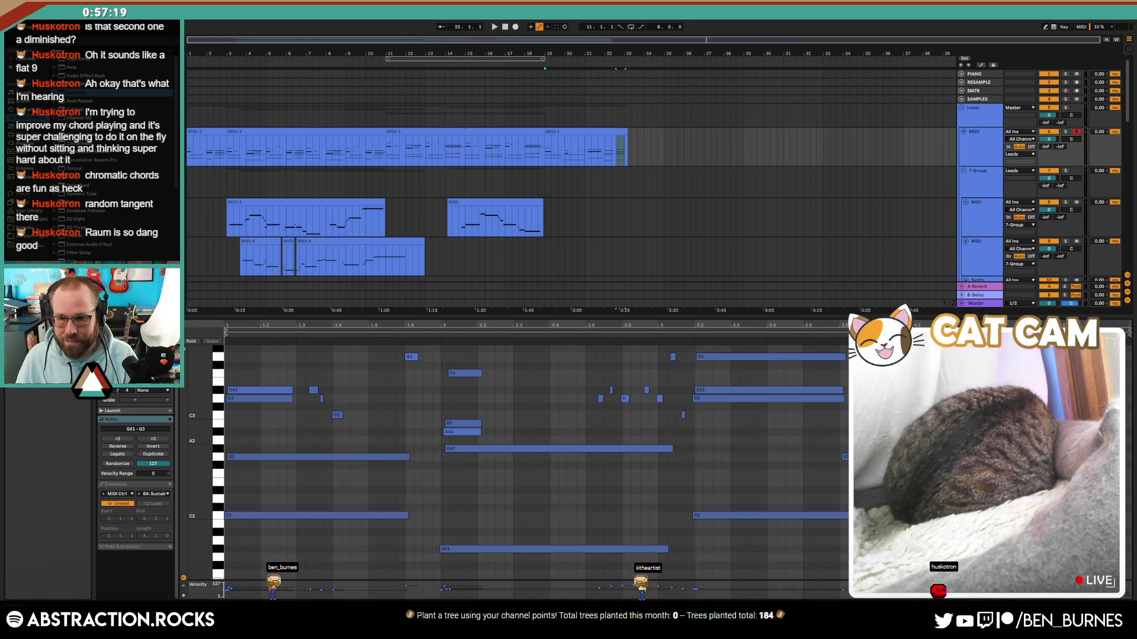
{"action": "key", "text": "ctrl+z"}
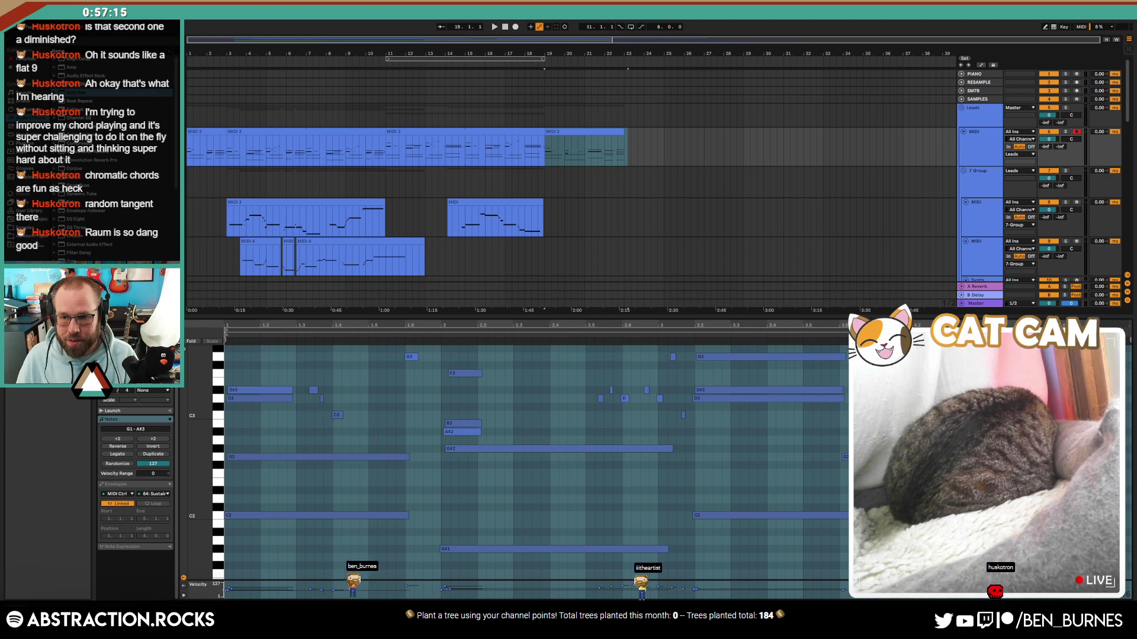
{"action": "left_click", "coordinate": [582, 131]}
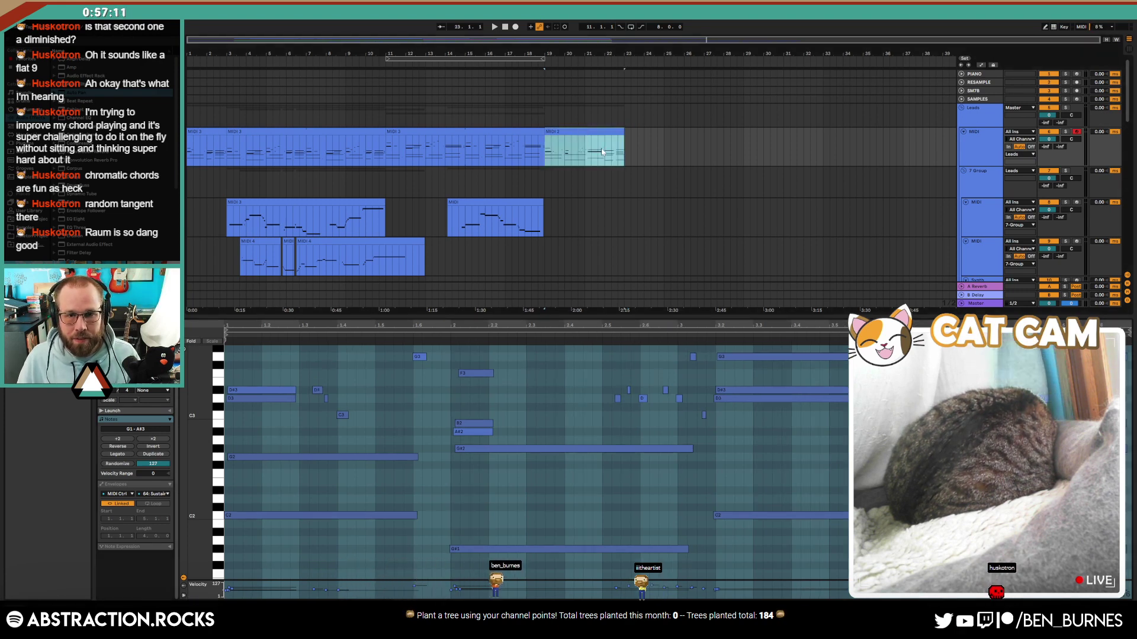
Step: Record a further chord take on the armed Leads MIDI track from bar 23 to bar 27 and open its notes
{"action": "left_click", "coordinate": [646, 125]}
{"action": "left_click", "coordinate": [515, 27]}
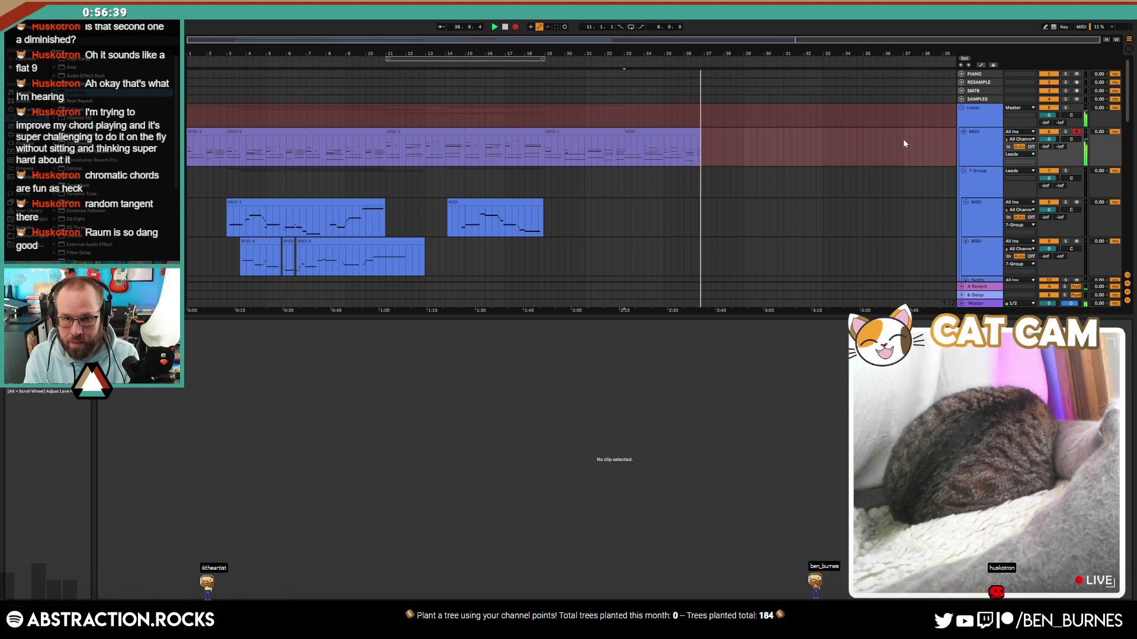
{"action": "key", "text": "space"}
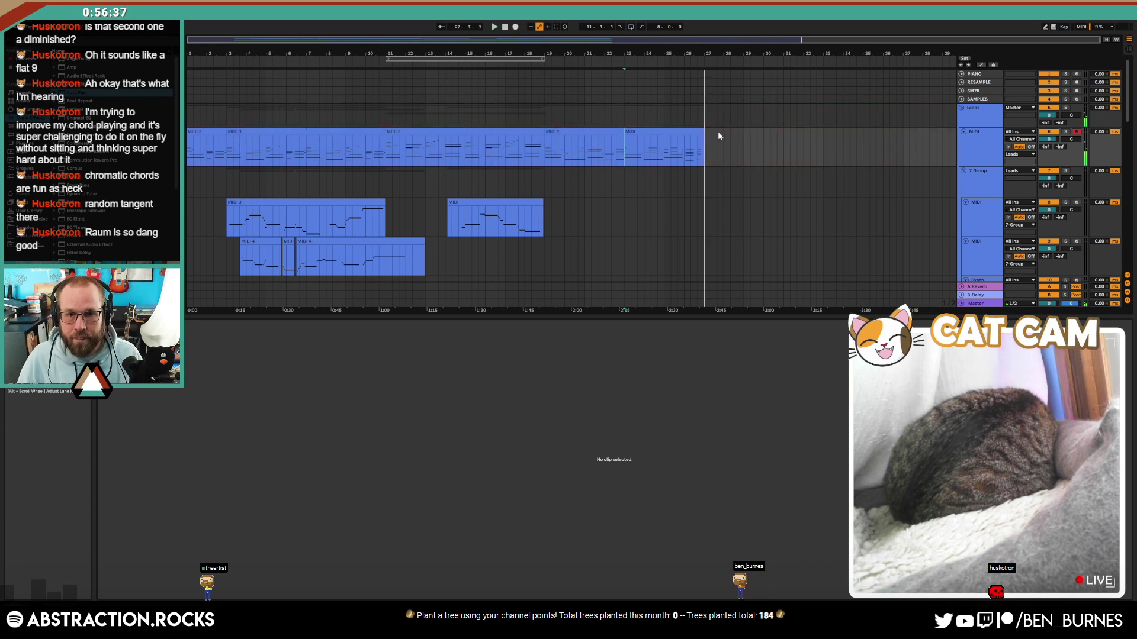
{"action": "left_click", "coordinate": [700, 131]}
{"action": "left_click_drag", "start_coordinate": [693, 149], "coordinate": [685, 149]}
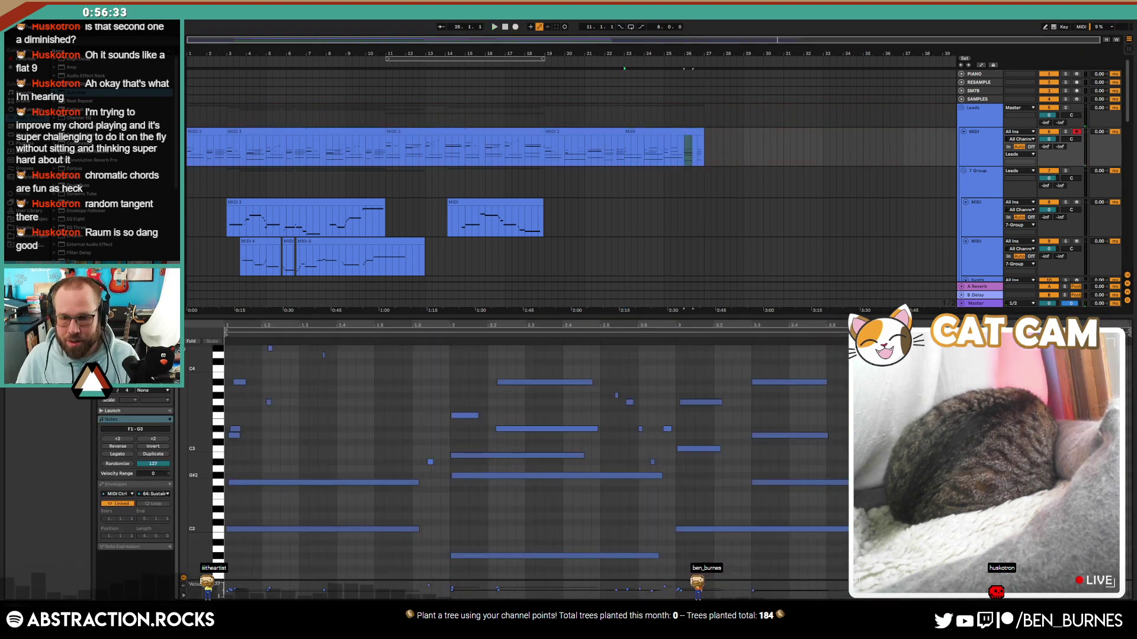
Step: Play back the new Leads take from bar 23 and examine the timing of its opening notes
{"action": "left_click", "coordinate": [923, 495]}
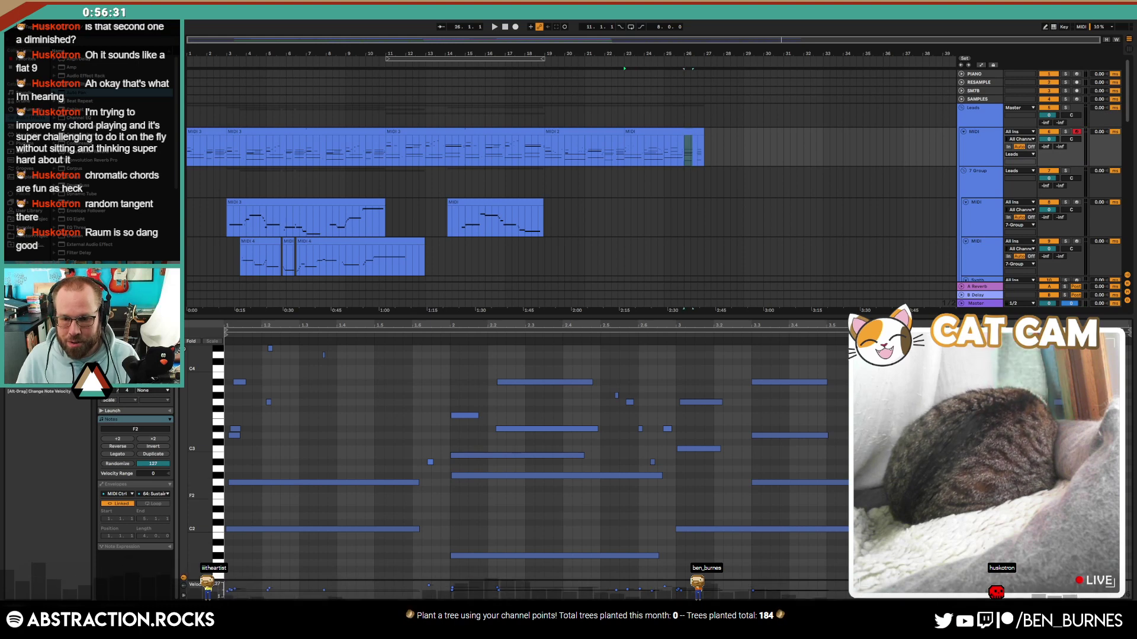
{"action": "left_click", "coordinate": [923, 449]}
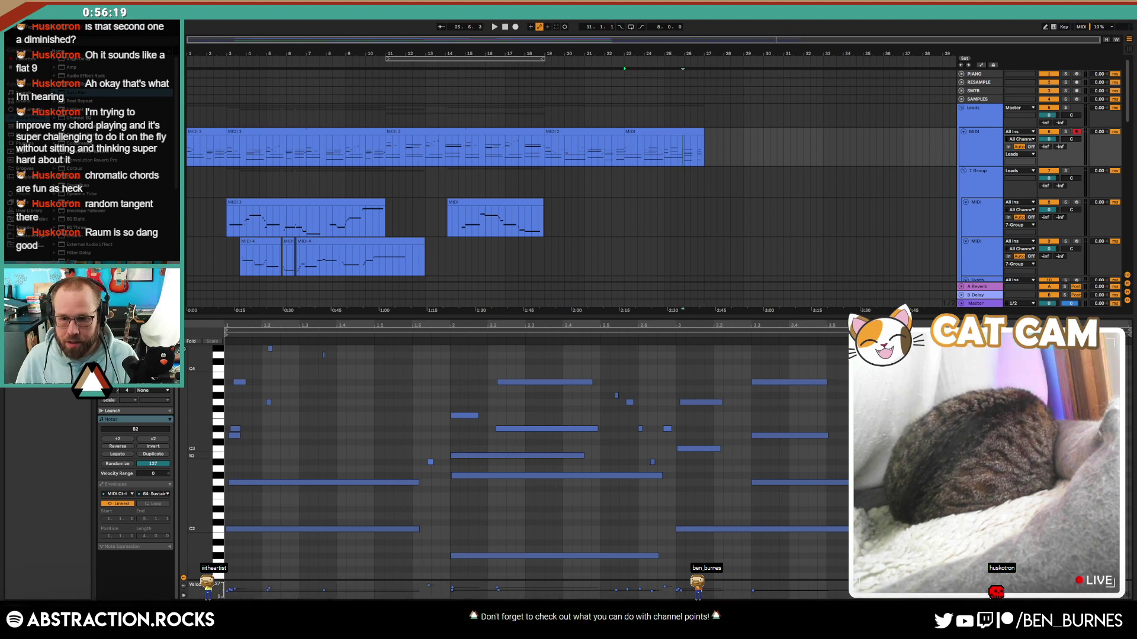
{"action": "key", "text": "space"}
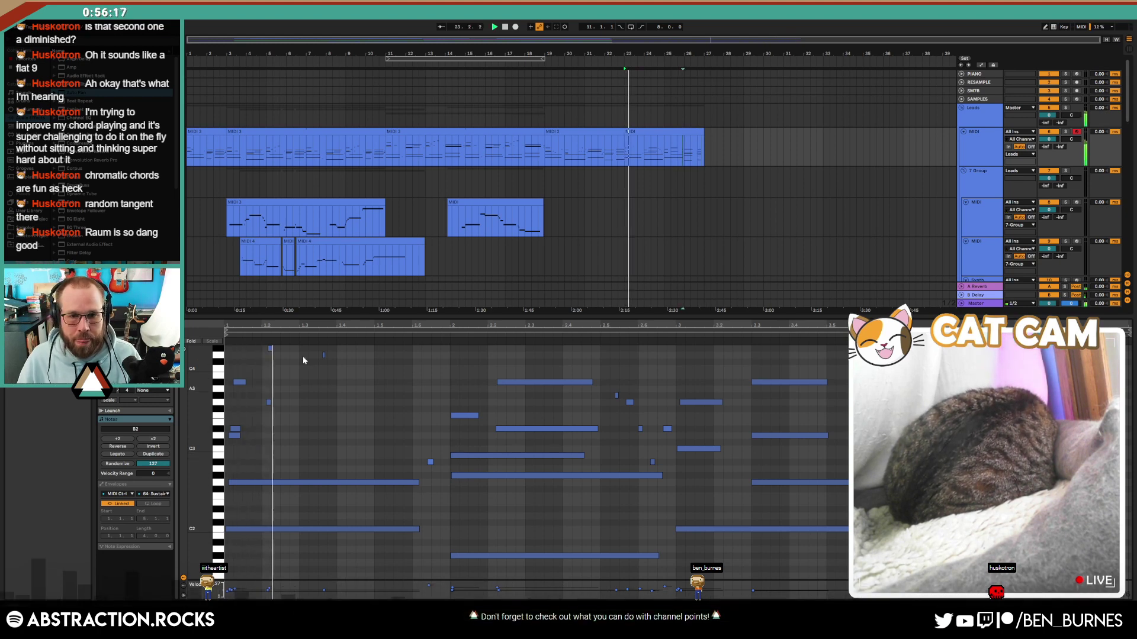
{"action": "scroll", "coordinate": [628, 136], "scroll_direction": "up", "scroll_amount": 5}
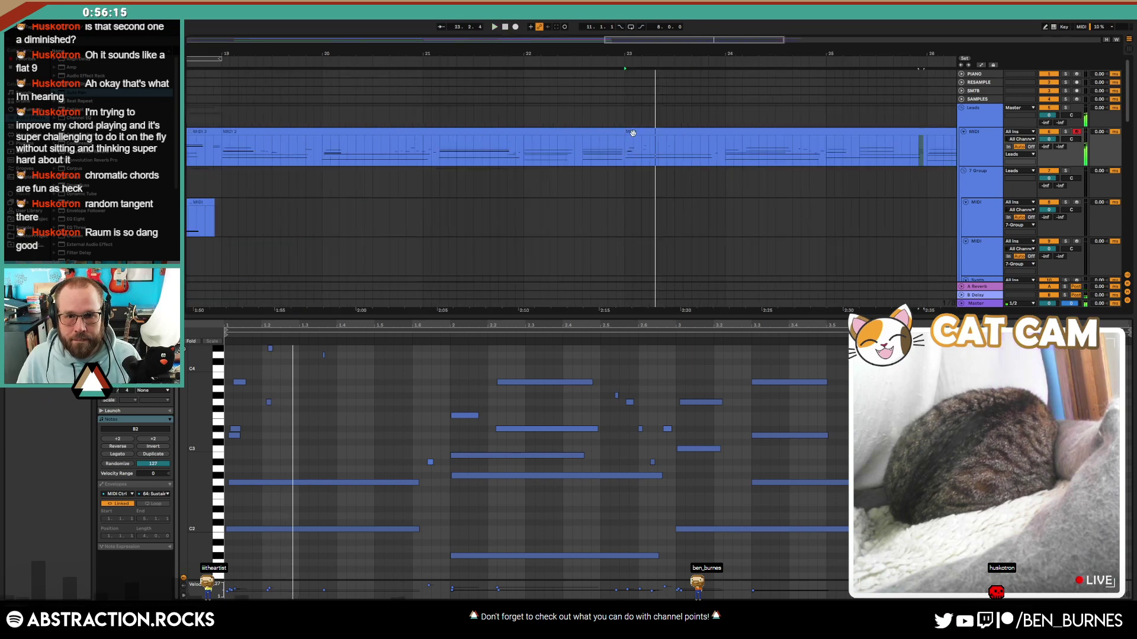
{"action": "left_click_drag", "start_coordinate": [204, 444], "coordinate": [201, 442]}
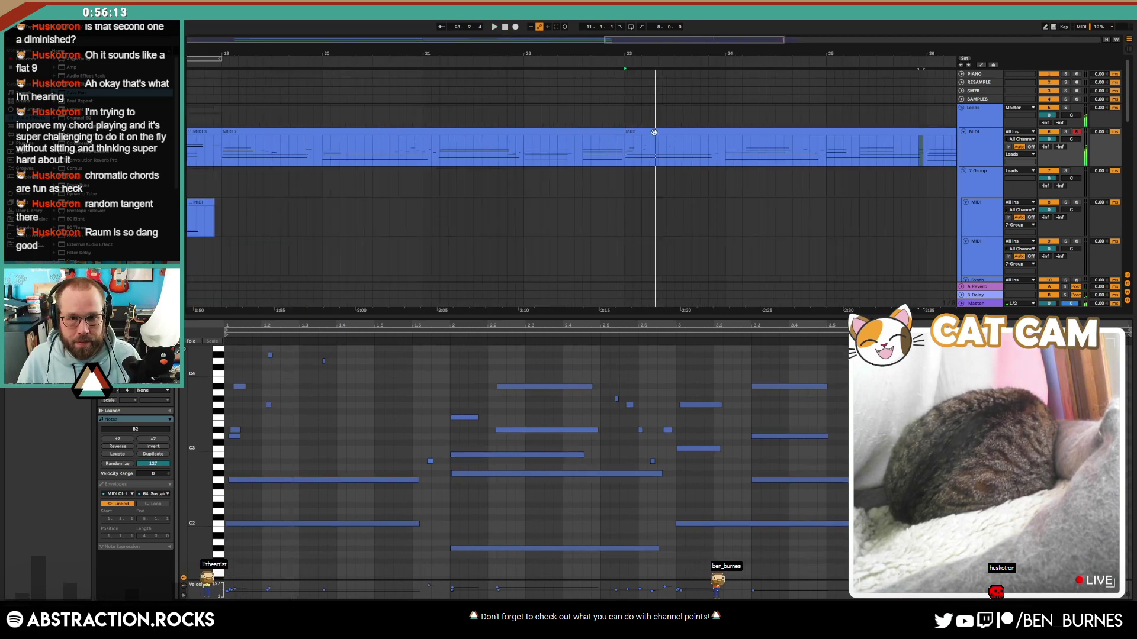
{"action": "key", "text": "space"}
{"action": "scroll", "coordinate": [626, 150], "scroll_direction": "up", "scroll_amount": 5}
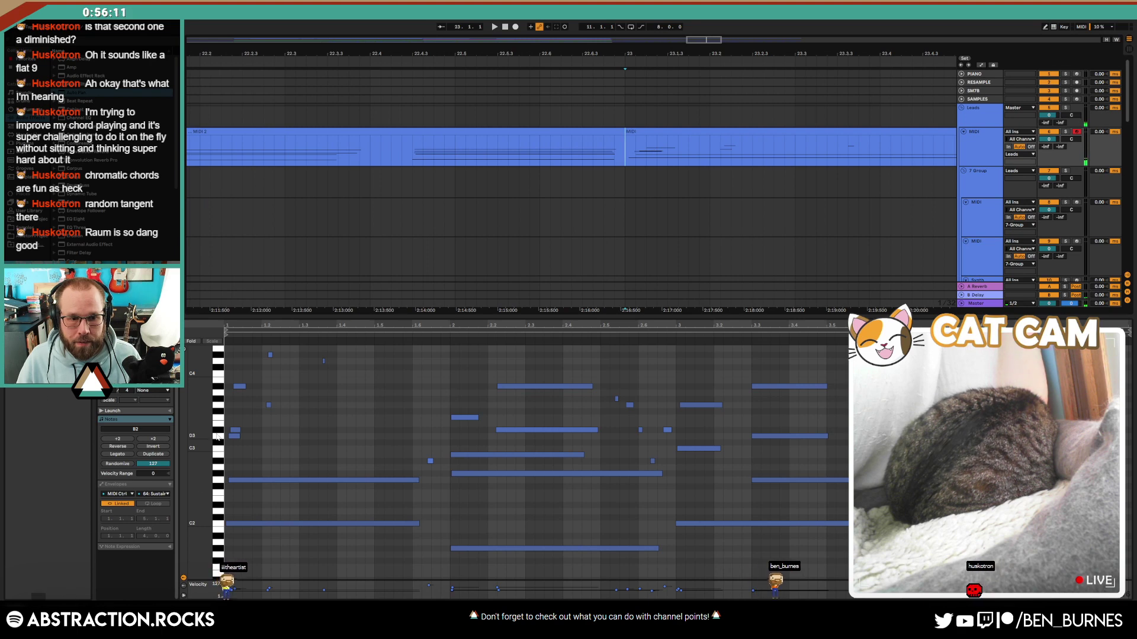
{"action": "scroll", "coordinate": [237, 430], "scroll_direction": "up", "scroll_amount": 1}
{"action": "key", "text": "space"}
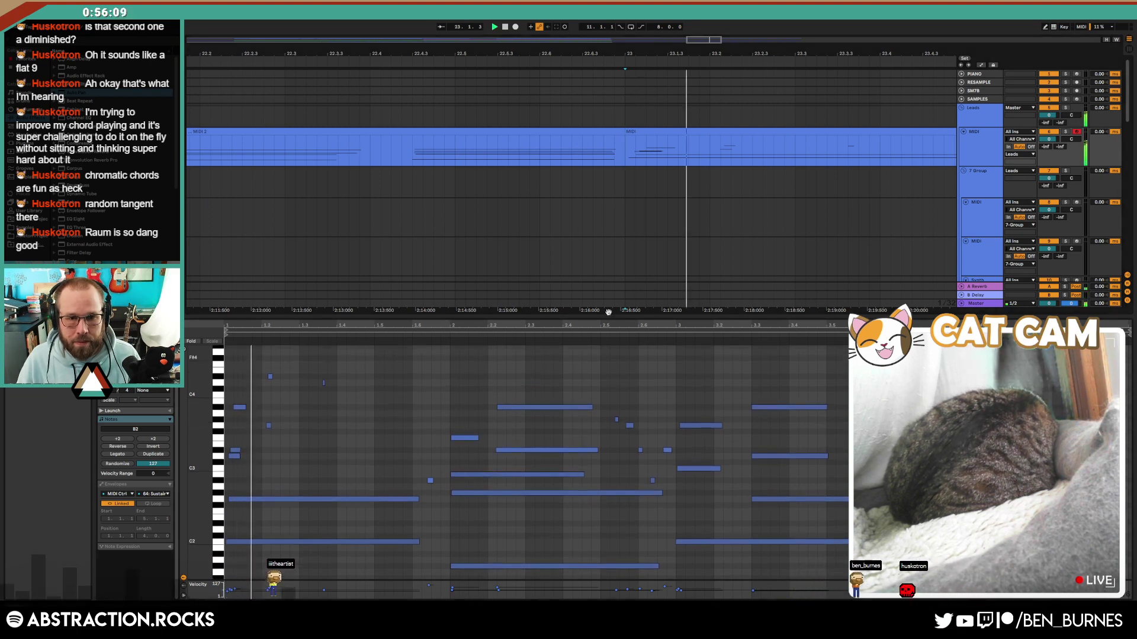
Step: Nudge the first chord and the following short high notes earlier, and the short A#2 note before the second chord later
{"action": "left_click_drag", "start_coordinate": [247, 368], "coordinate": [235, 554]}
{"action": "key", "text": "Left"}
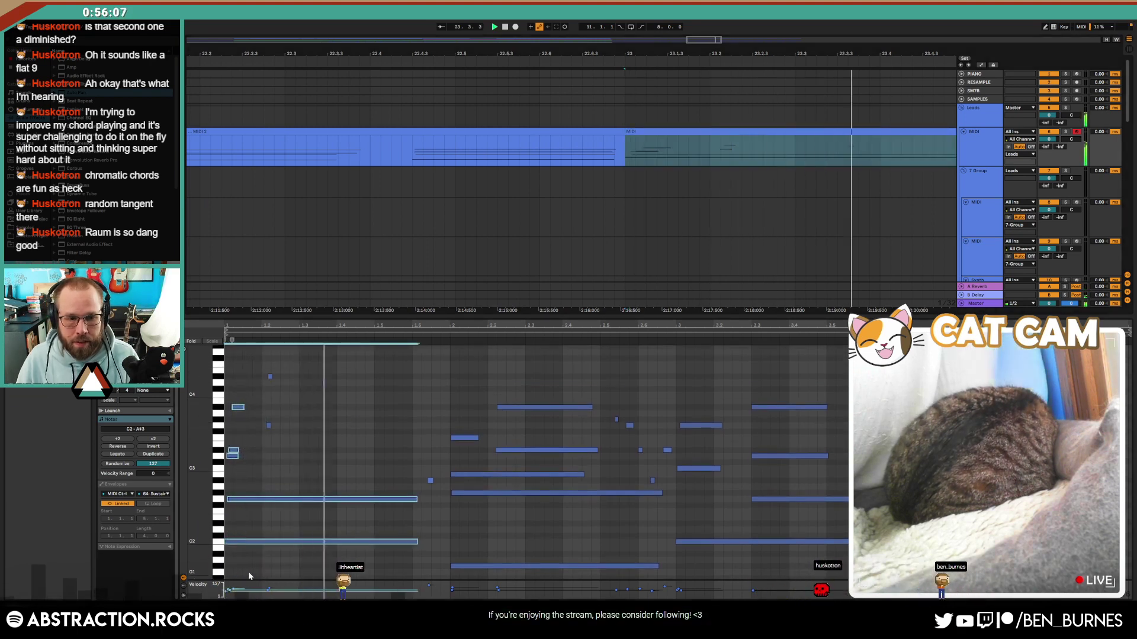
{"action": "left_click_drag", "start_coordinate": [264, 357], "coordinate": [283, 446]}
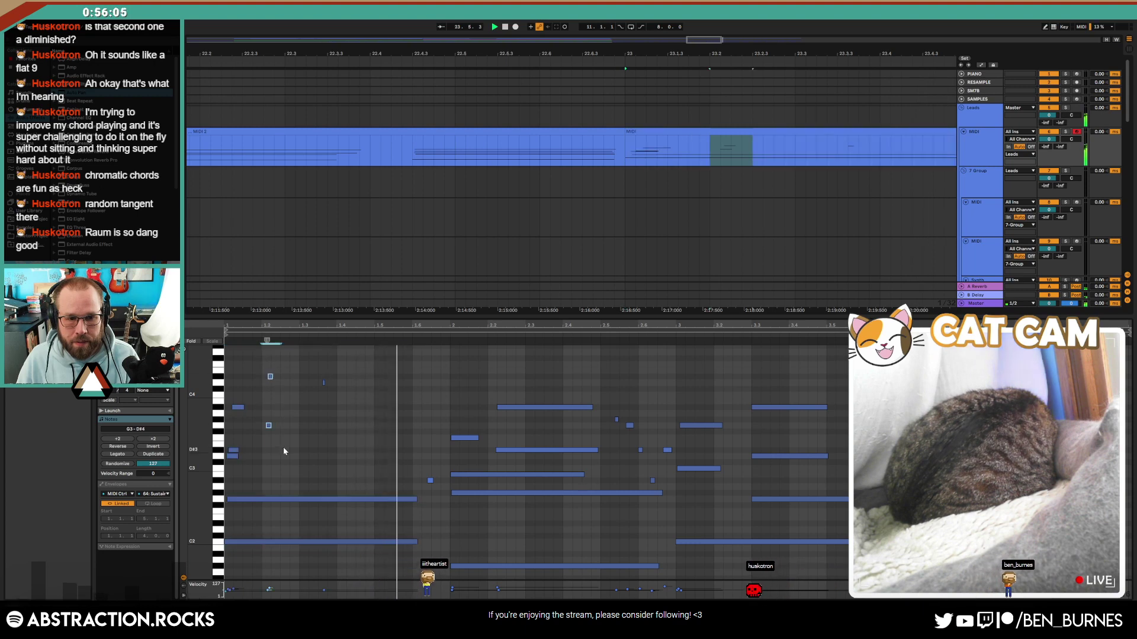
{"action": "key", "text": "Left"}
{"action": "left_click_drag", "start_coordinate": [308, 371], "coordinate": [337, 411]}
{"action": "key", "text": "Left"}
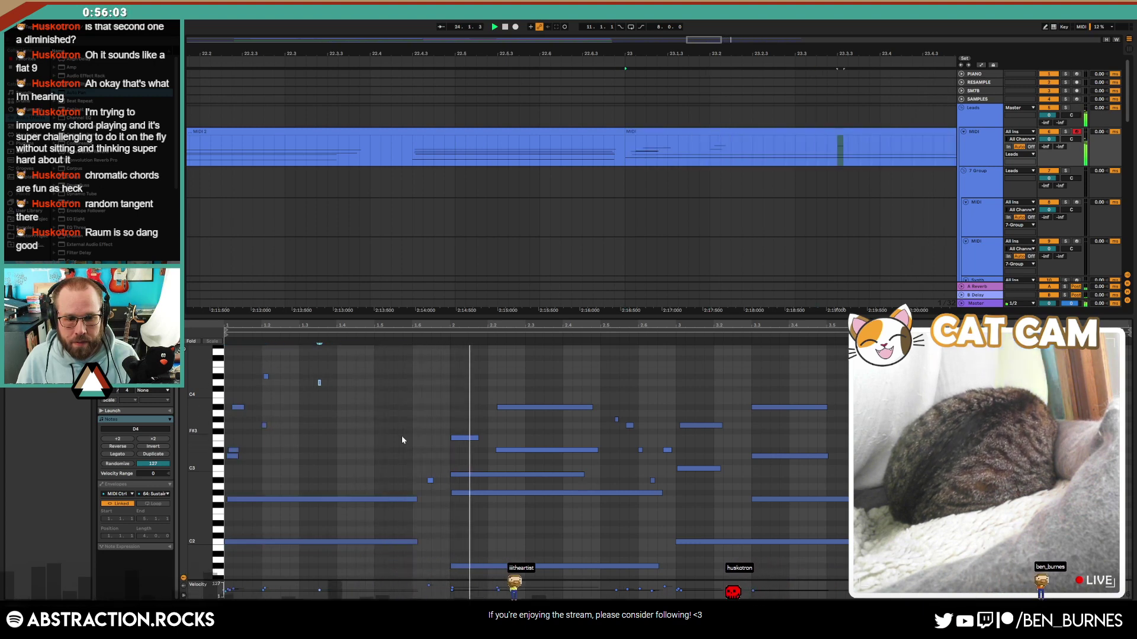
{"action": "left_click_drag", "start_coordinate": [417, 457], "coordinate": [438, 492]}
{"action": "key", "text": "Right"}
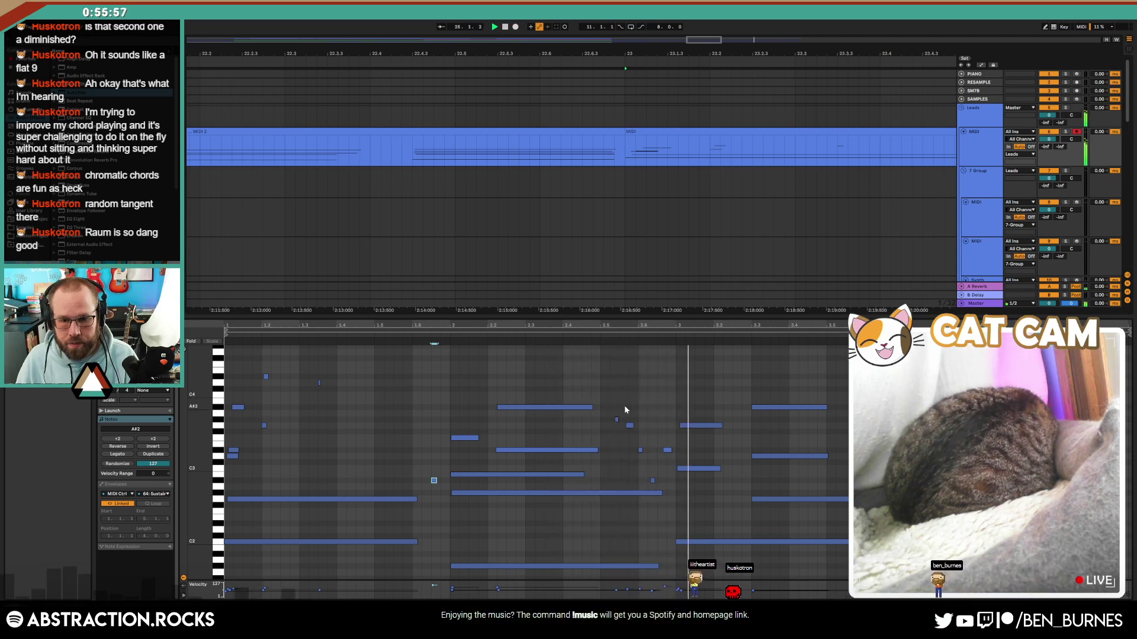
Step: Add a D3 note to the chord at the start of the clip's third bar and listen to it
{"action": "key", "text": "space"}
{"action": "double_click", "coordinate": [684, 420]}
{"action": "left_click_drag", "start_coordinate": [683, 420], "coordinate": [724, 420]}
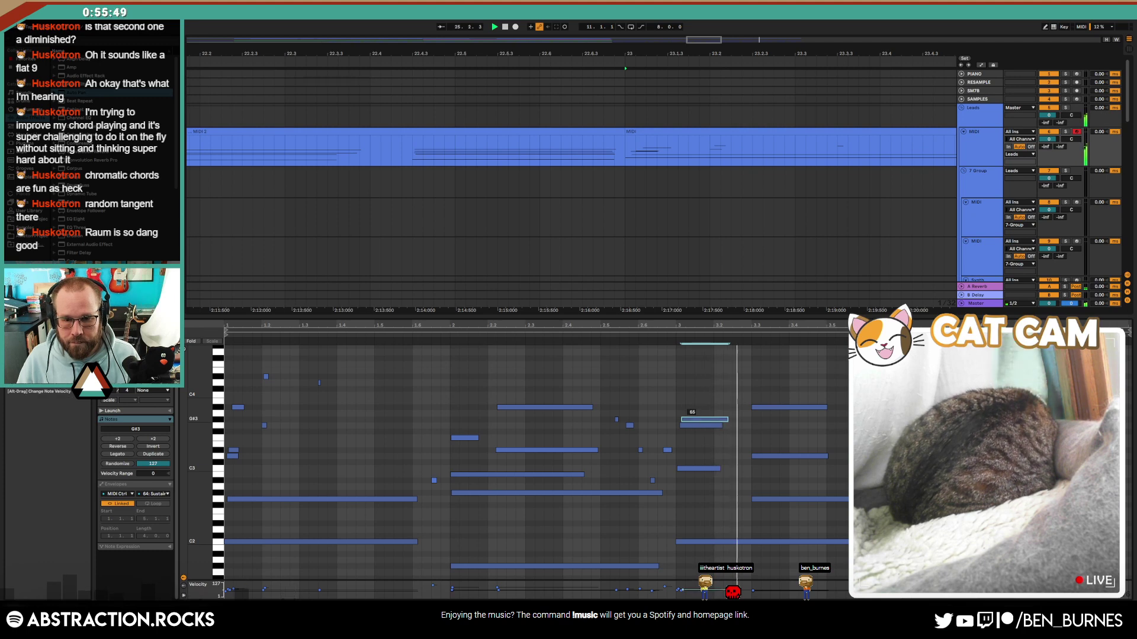
{"action": "left_click_drag", "start_coordinate": [696, 462], "coordinate": [698, 458]}
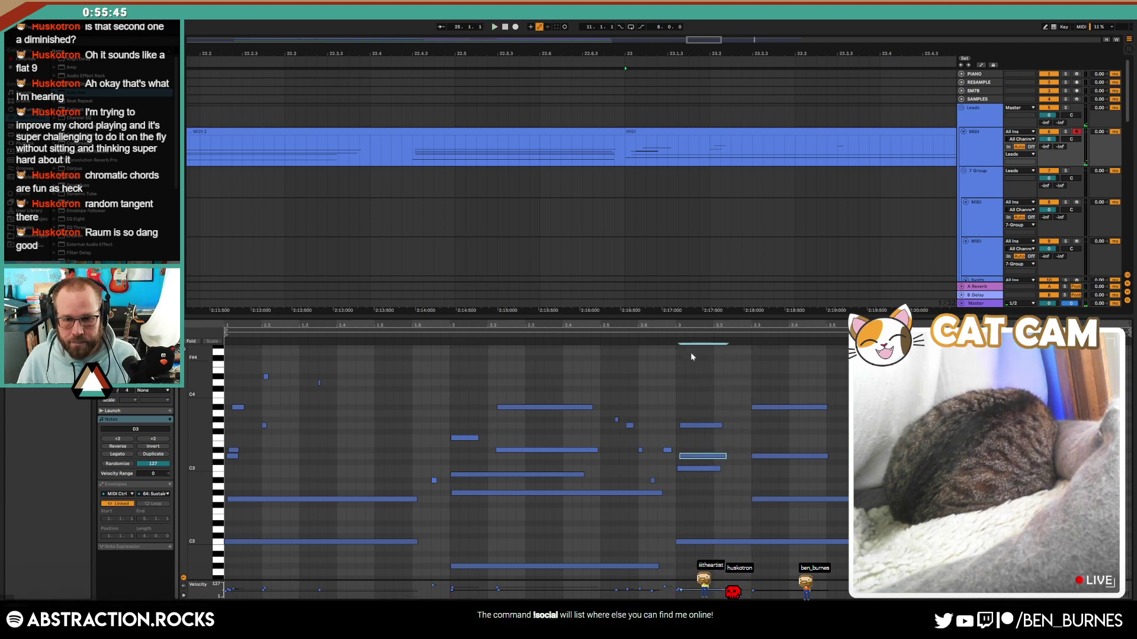
{"action": "key", "text": "space"}
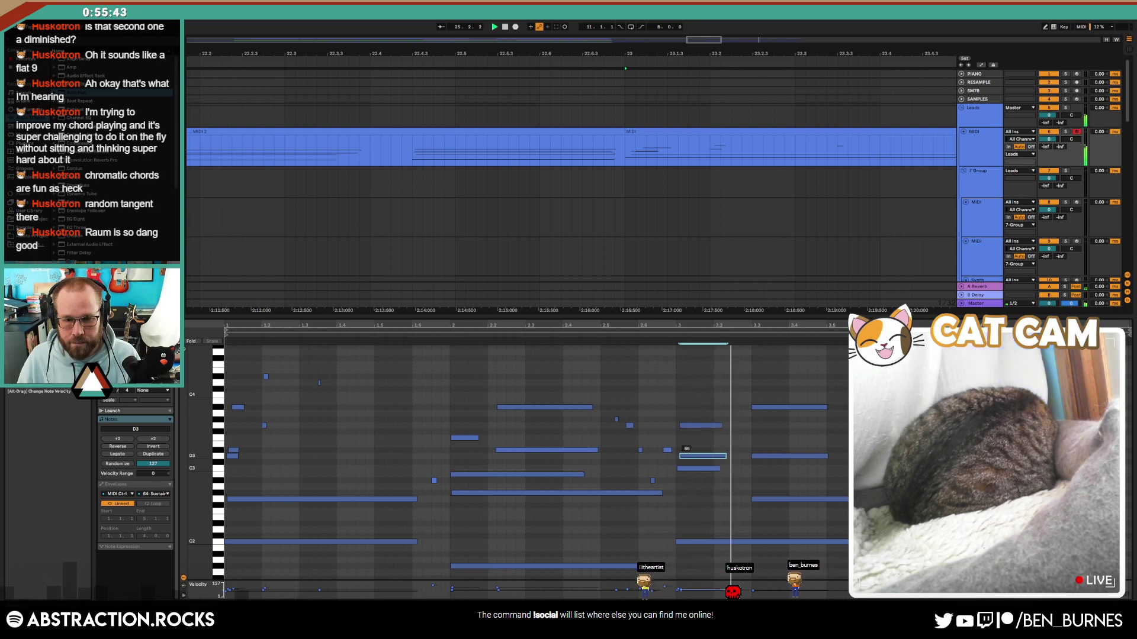
Step: Add an F3 note to the chord at 3.3 in the clip and play it back
{"action": "left_click_drag", "start_coordinate": [695, 456], "coordinate": [829, 441]}
{"action": "key", "text": "space"}
{"action": "double_click", "coordinate": [757, 451]}
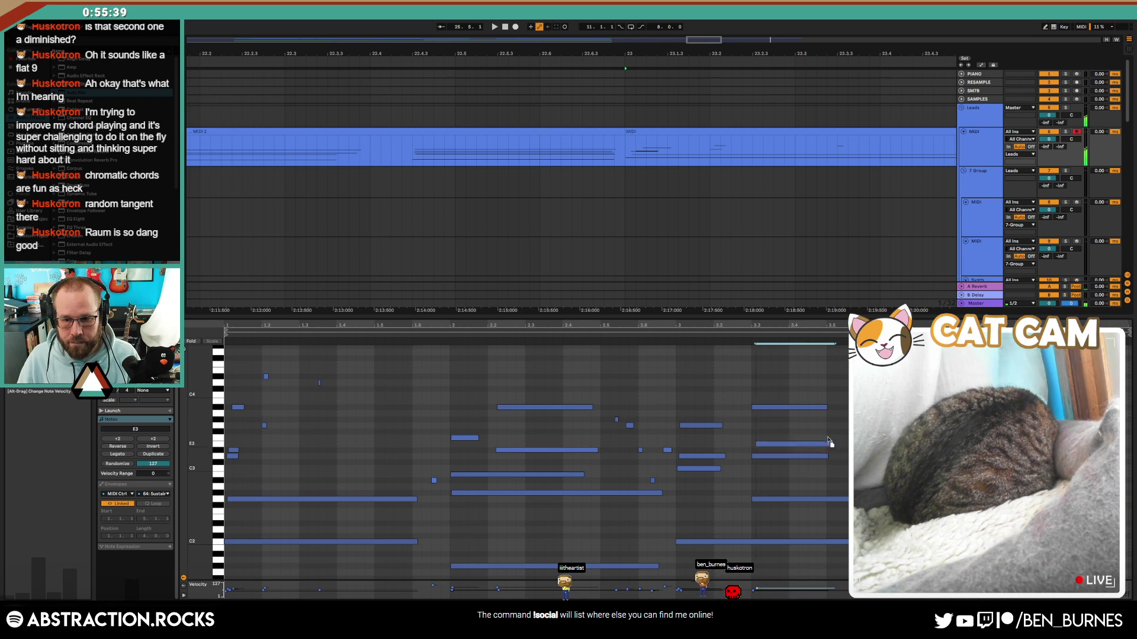
{"action": "key", "text": "space"}
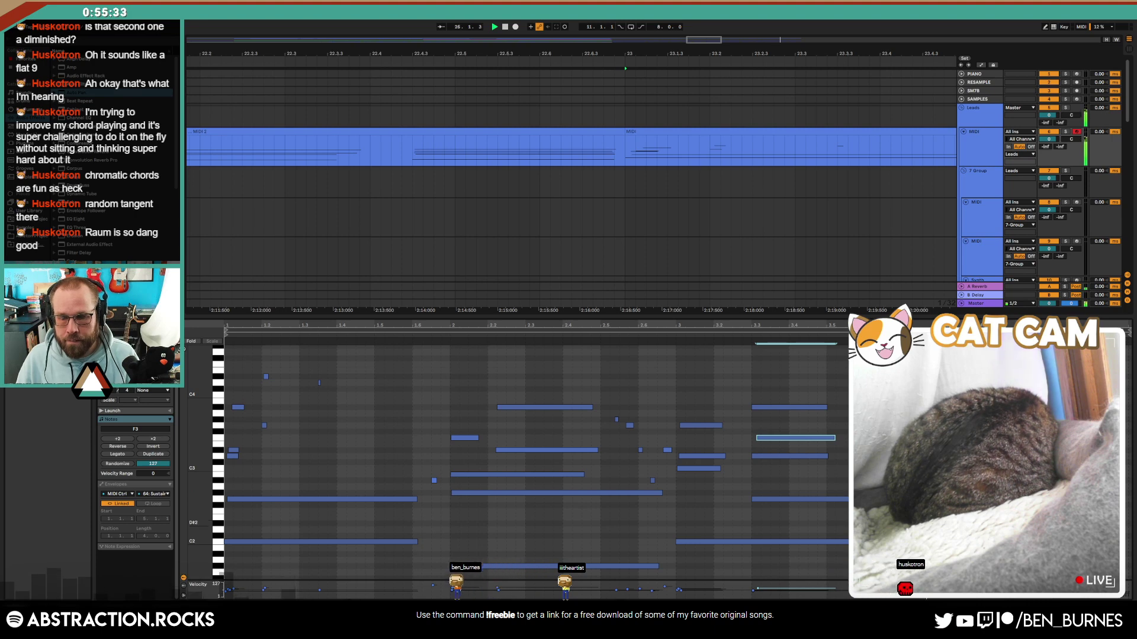
Step: Play back the last chords of the take and check their notes
{"action": "scroll", "coordinate": [533, 462], "scroll_direction": "down", "scroll_amount": 2}
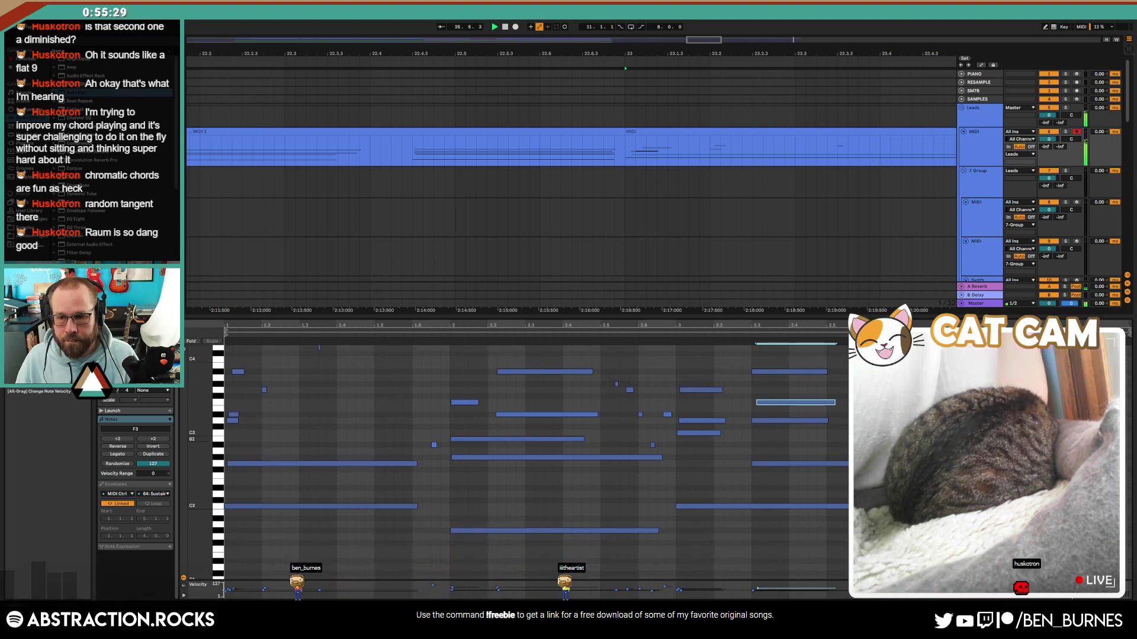
{"action": "left_click", "coordinate": [924, 439]}
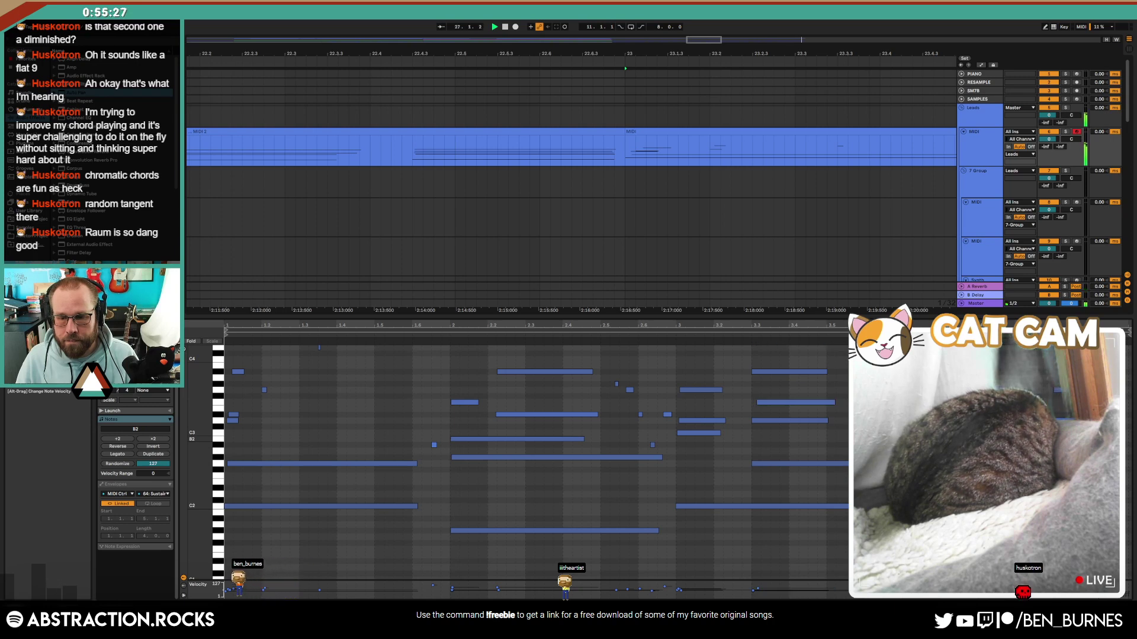
{"action": "left_click", "coordinate": [923, 453]}
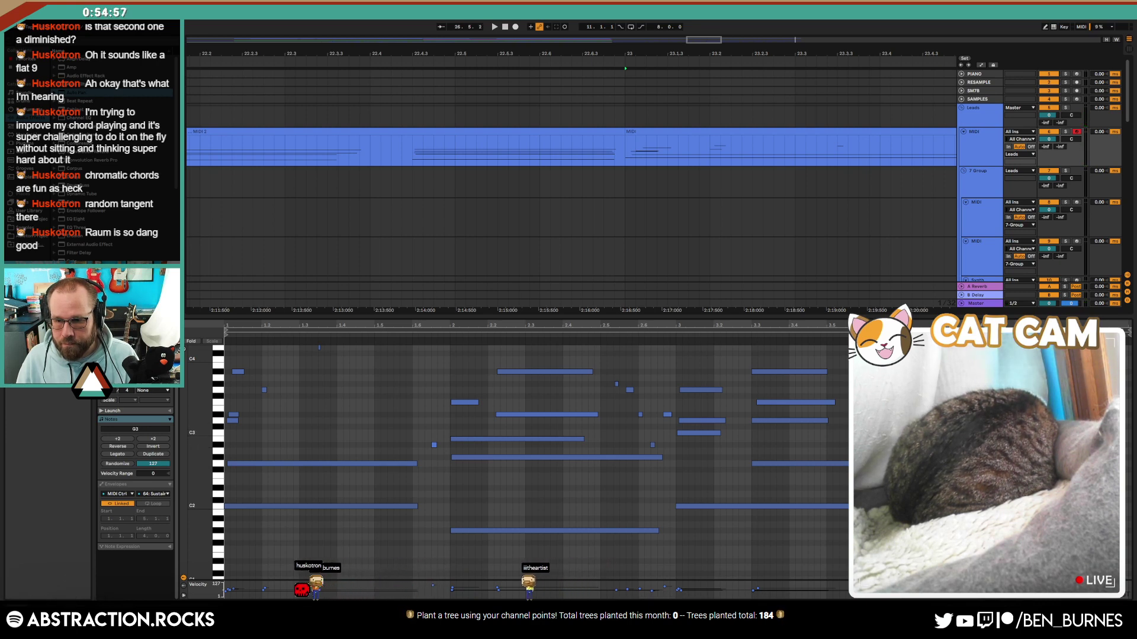
{"action": "key", "text": "space"}
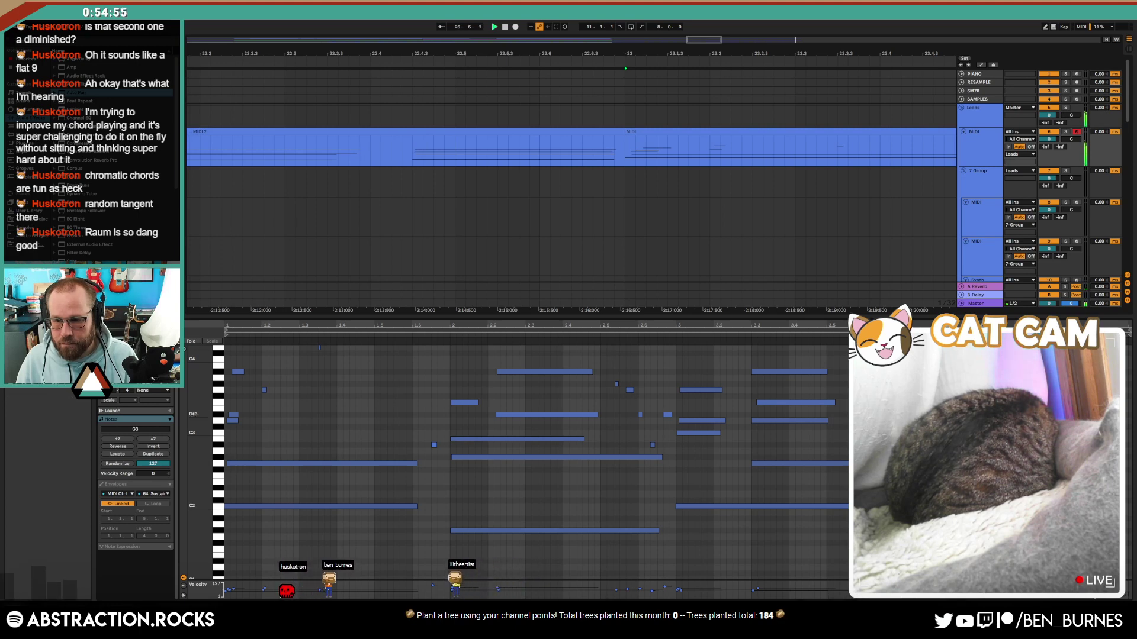
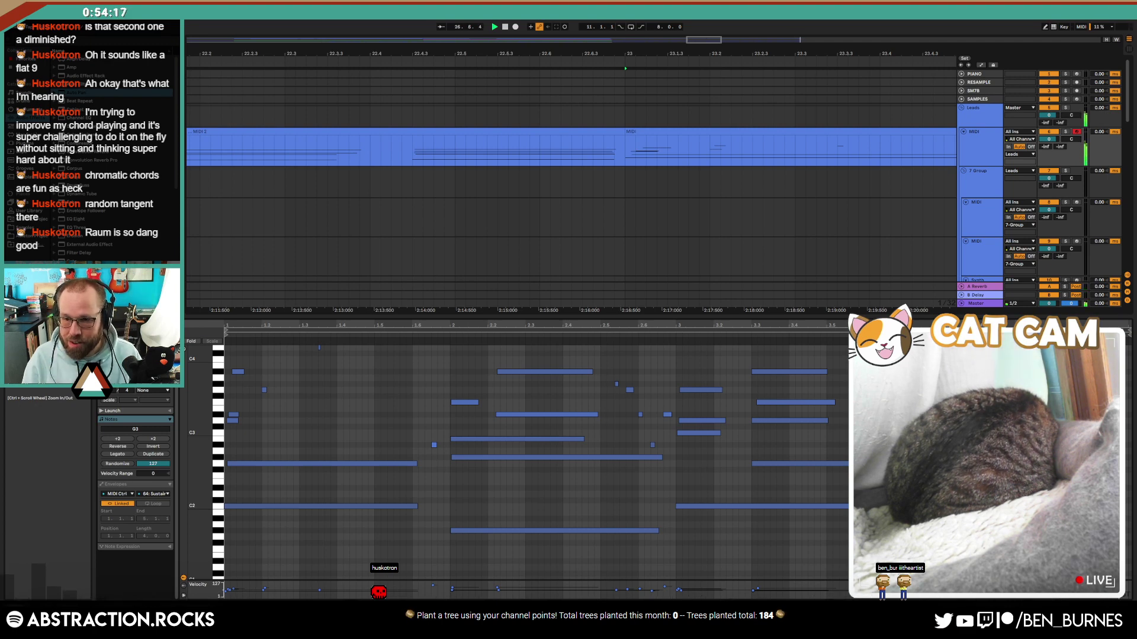
Step: Loop bars 19 to 27, join the two Leads clips there into one, and open the joined clip's notes
{"action": "key", "text": "shift+Tab"}
{"action": "key", "text": "space"}
{"action": "key", "text": "w"}
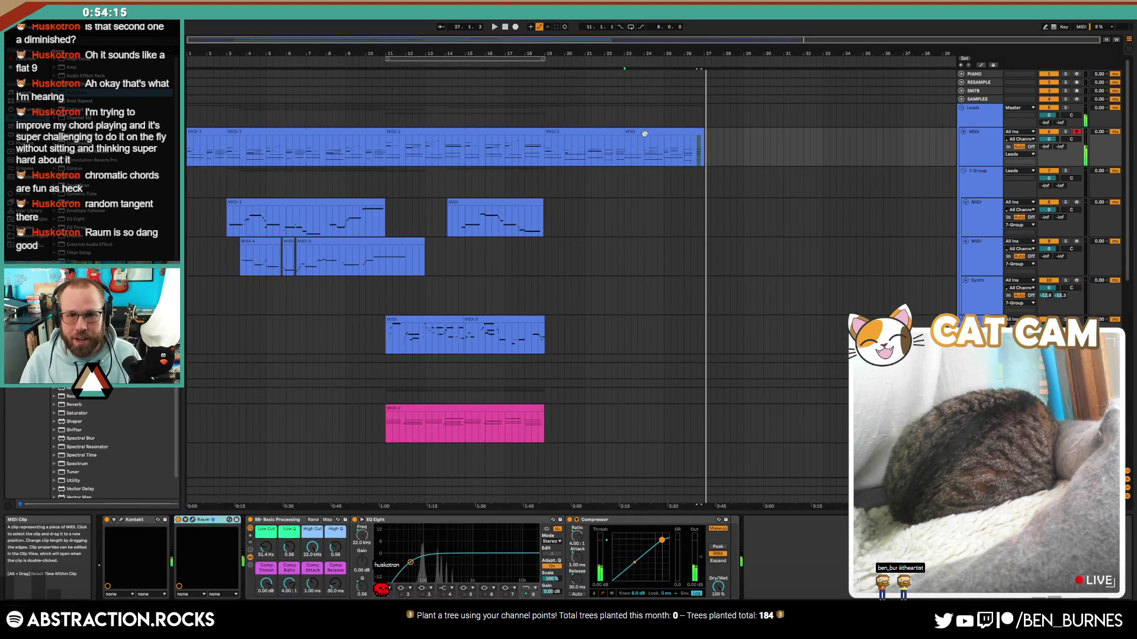
{"action": "left_click", "coordinate": [607, 133]}
{"action": "key", "text": "ctrl+l"}
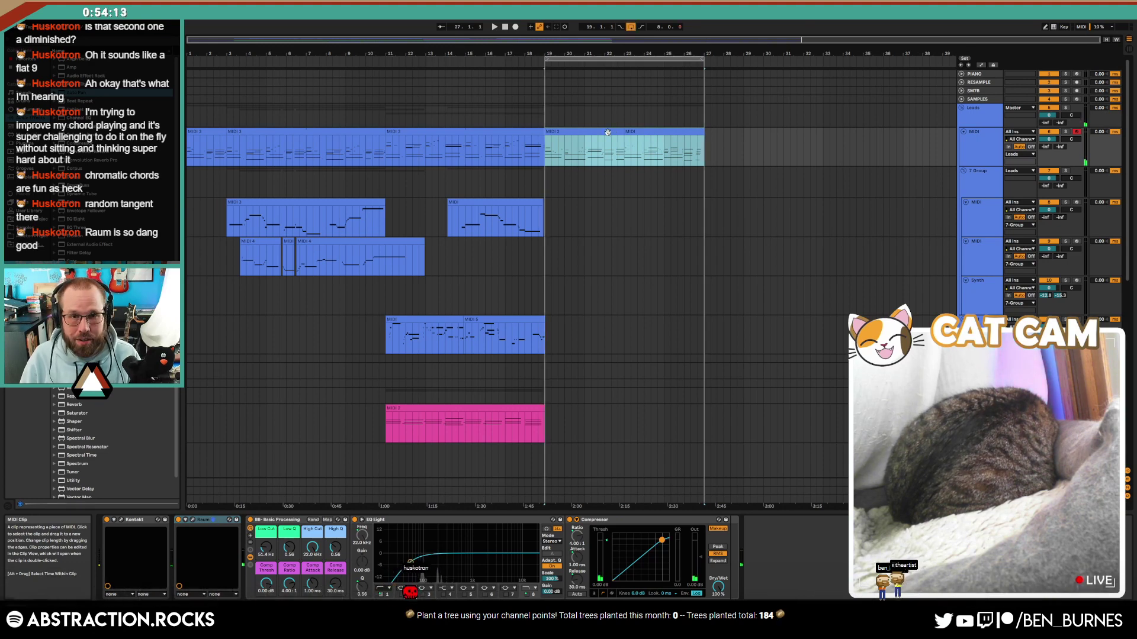
{"action": "double_click", "coordinate": [607, 132]}
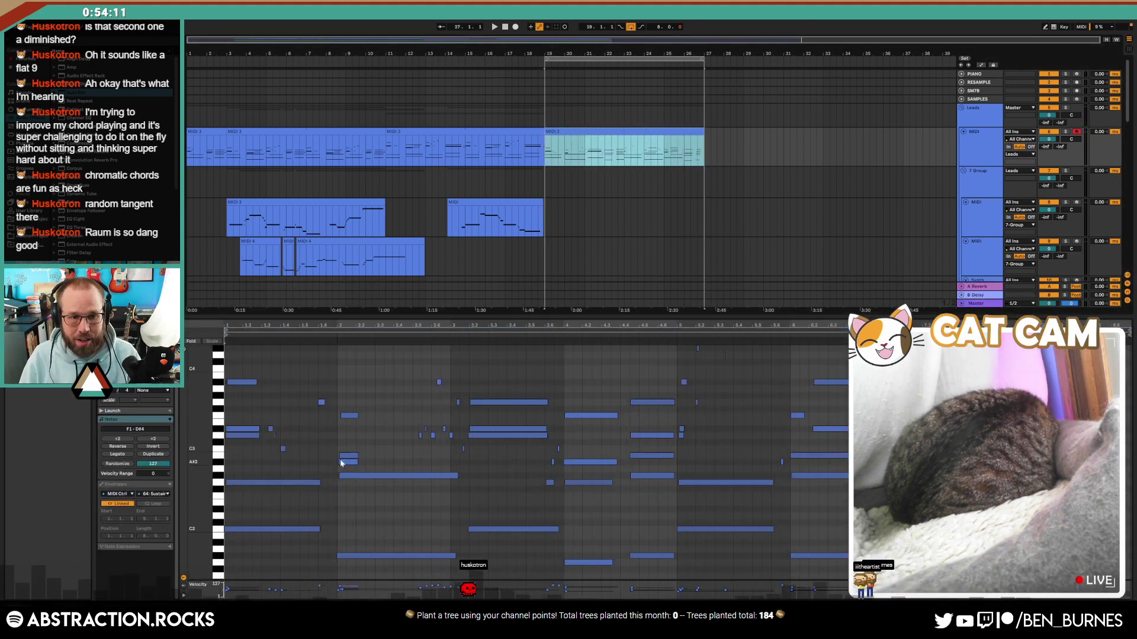
Step: Raise all upper chord notes in the joined clip by one octave, leaving out the low bass notes, and start playback
{"action": "left_click_drag", "start_coordinate": [205, 403], "coordinate": [198, 430]}
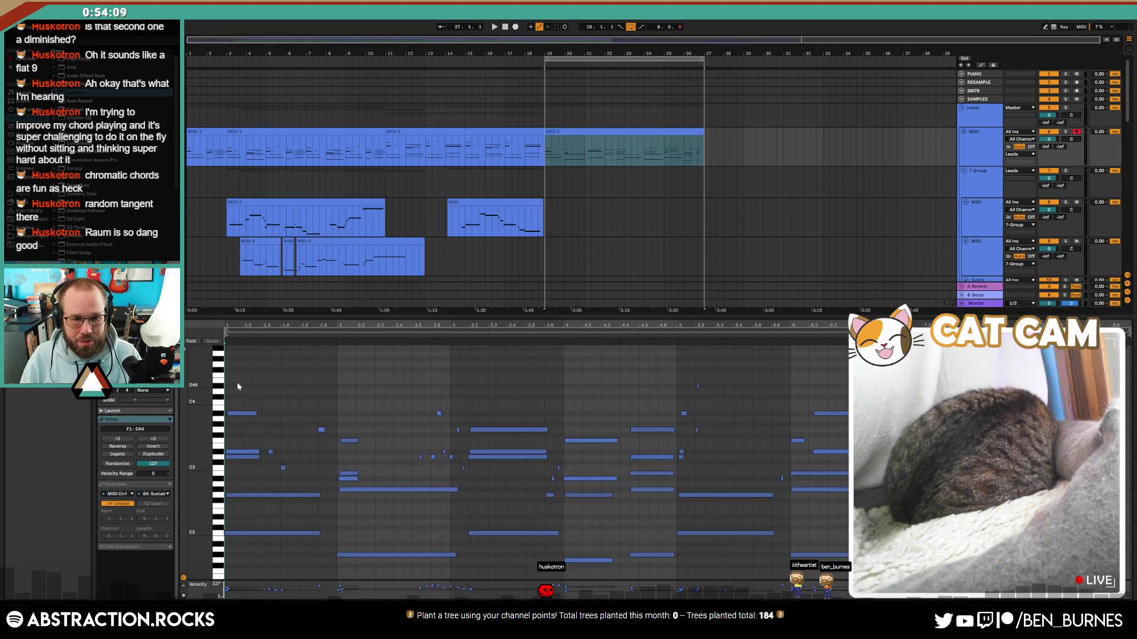
{"action": "left_click_drag", "start_coordinate": [235, 379], "coordinate": [848, 477]}
{"action": "key", "text": "shift+Up"}
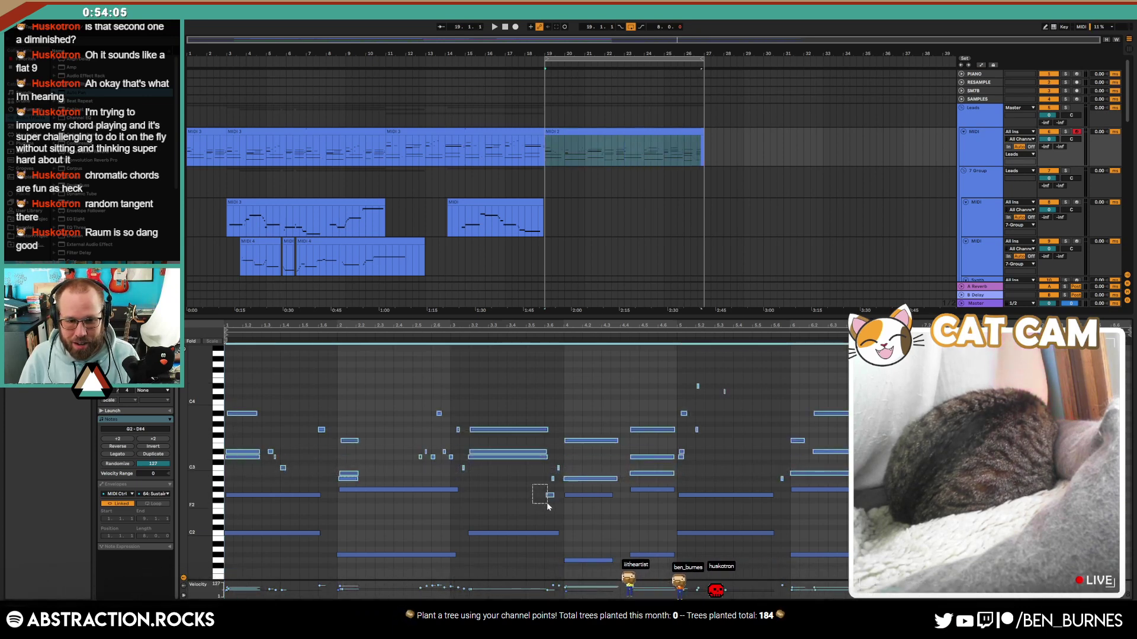
{"action": "key", "text": "space"}
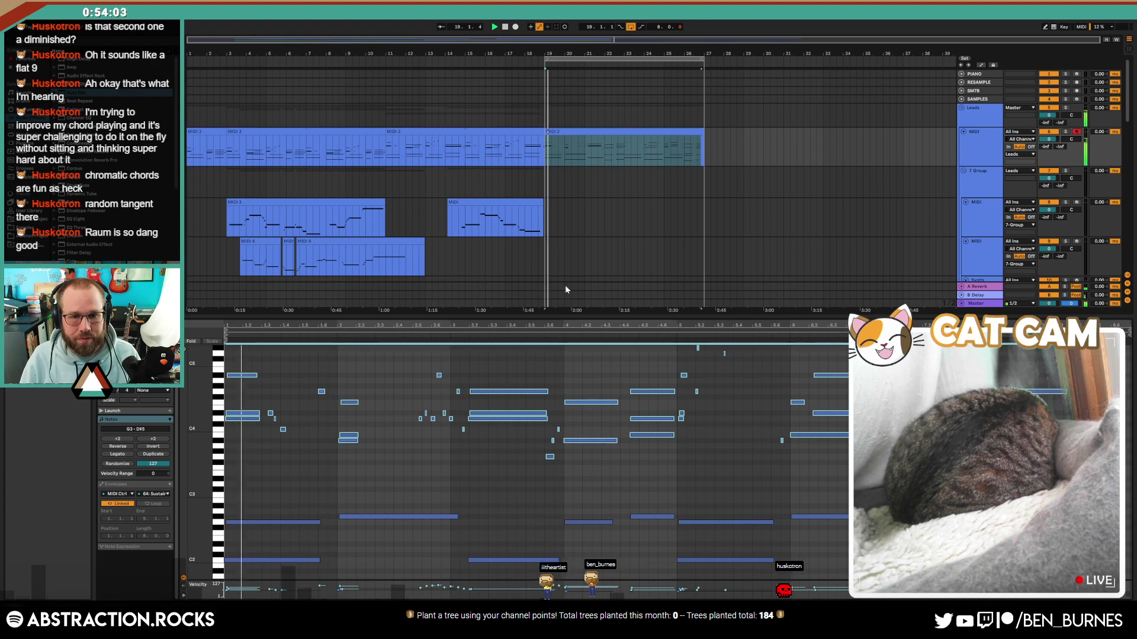
Step: Arm the SAMPLE track in the Bass group and record a bass take from bar 19 to about bar 21
{"action": "scroll", "coordinate": [558, 221], "scroll_direction": "down", "scroll_amount": 8}
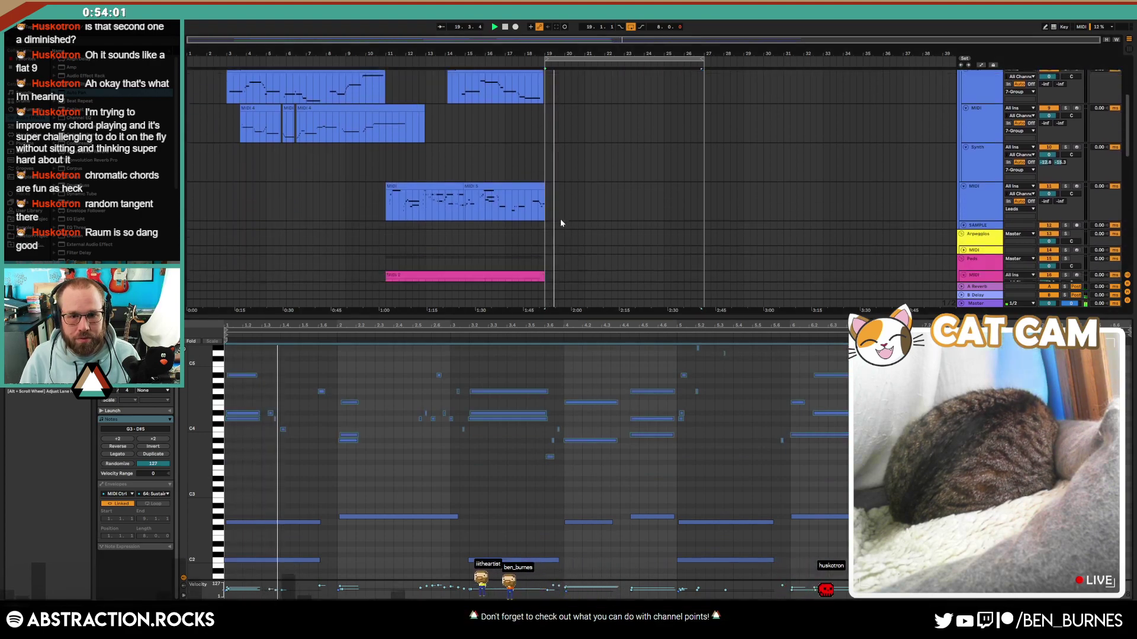
{"action": "scroll", "coordinate": [560, 226], "scroll_direction": "down", "scroll_amount": 3}
{"action": "left_click", "coordinate": [560, 227]}
{"action": "scroll", "coordinate": [566, 240], "scroll_direction": "down", "scroll_amount": 5}
{"action": "key", "text": "space"}
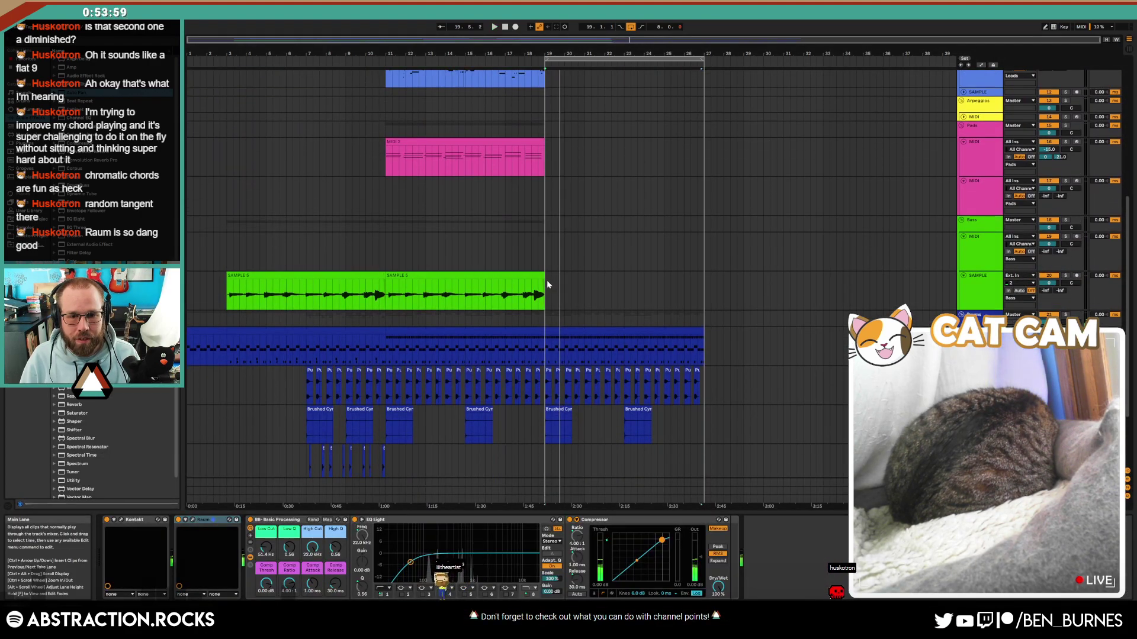
{"action": "left_click", "coordinate": [546, 283]}
{"action": "left_click", "coordinate": [1076, 276]}
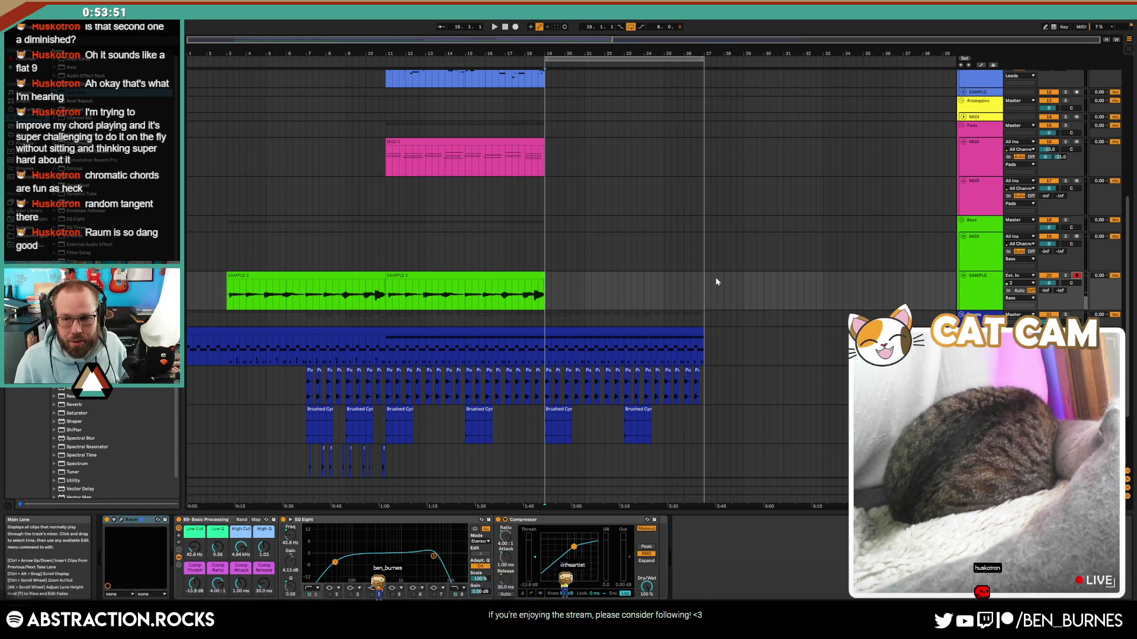
{"action": "left_click", "coordinate": [515, 27]}
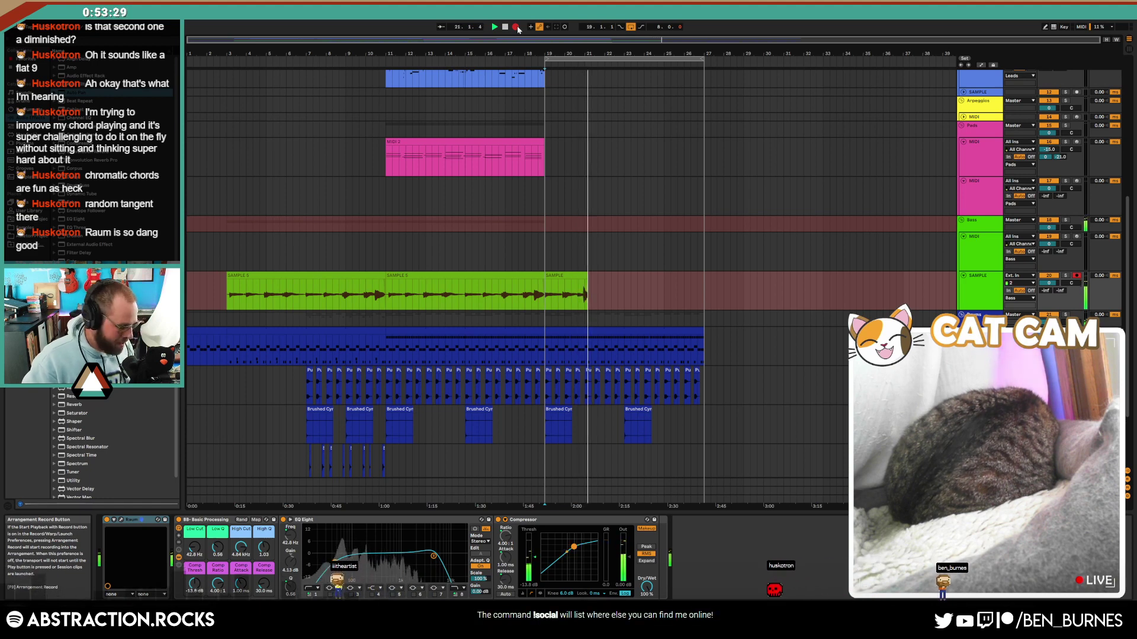
{"action": "left_click", "coordinate": [517, 27]}
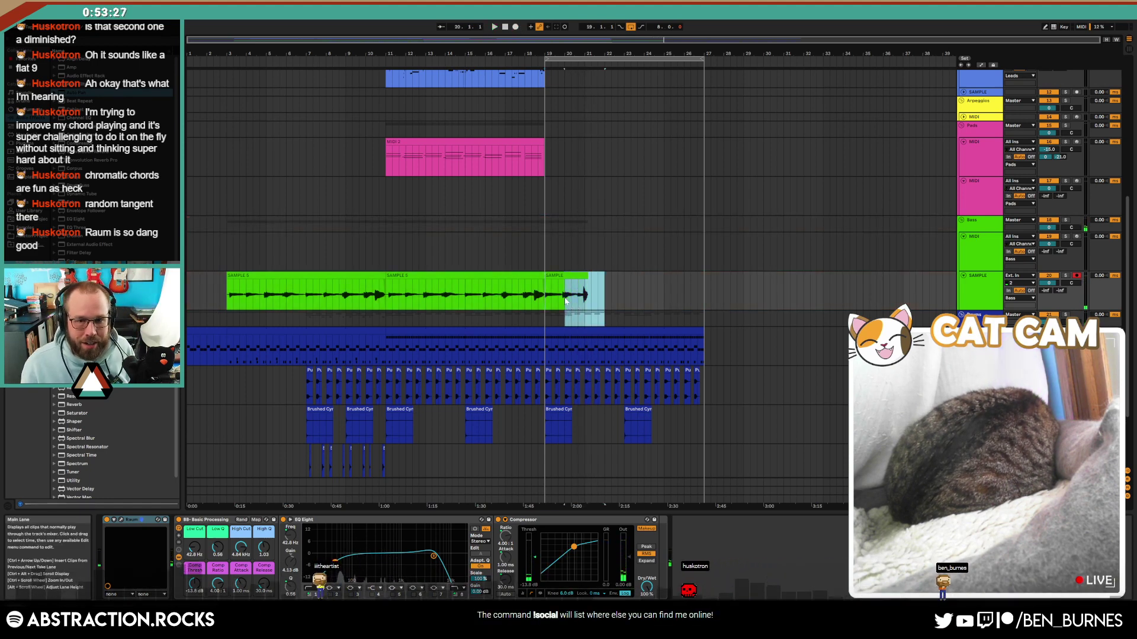
Step: Delete the short bass take after bar 19 on the SAMPLE track in the Bass group
{"action": "left_click", "coordinate": [617, 290]}
{"action": "left_click_drag", "start_coordinate": [617, 291], "coordinate": [550, 294]}
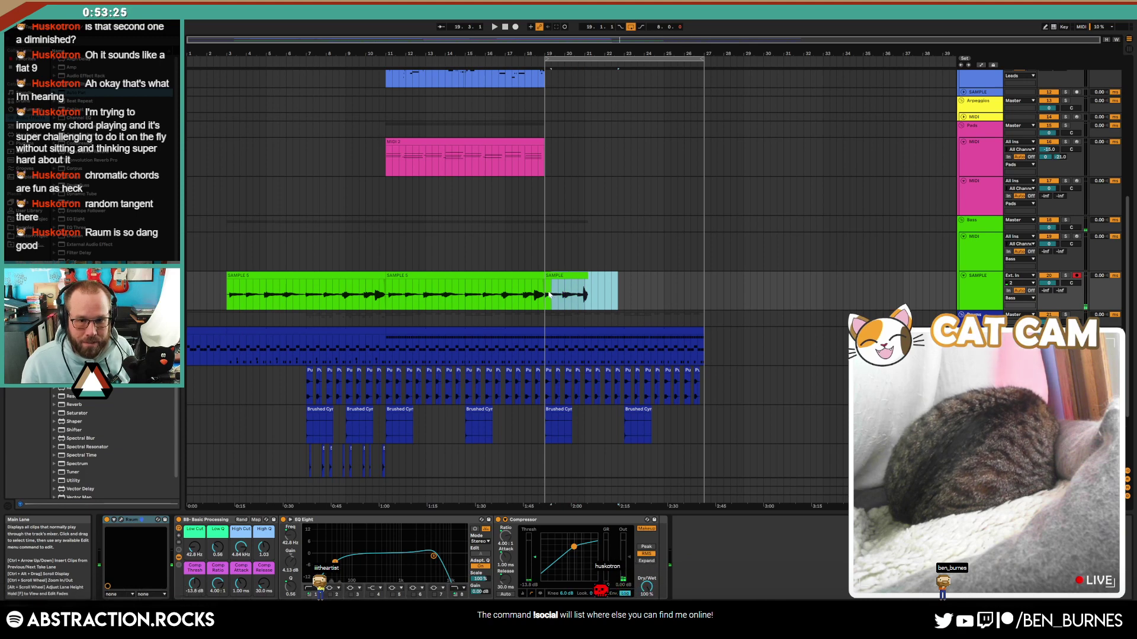
{"action": "key", "text": "Delete"}
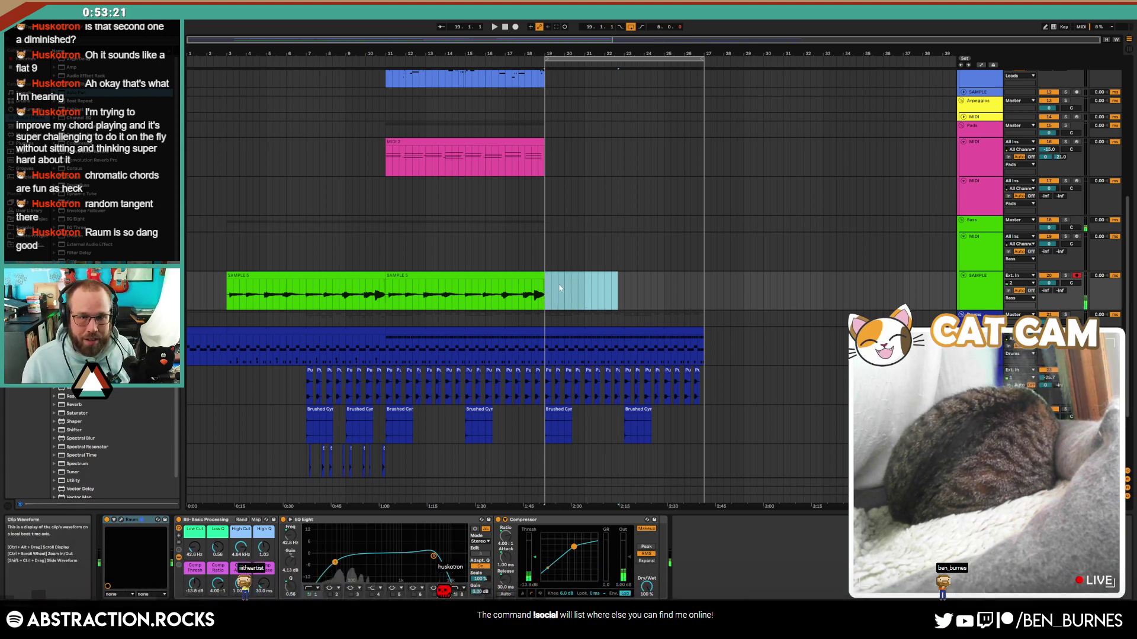
Step: Record the bass on the SAMPLE track from mid bar 18 to bar 23, and record it again over that take to about mid bar 23
{"action": "scroll", "coordinate": [559, 286], "scroll_direction": "up", "scroll_amount": 5}
{"action": "left_click", "coordinate": [440, 294]}
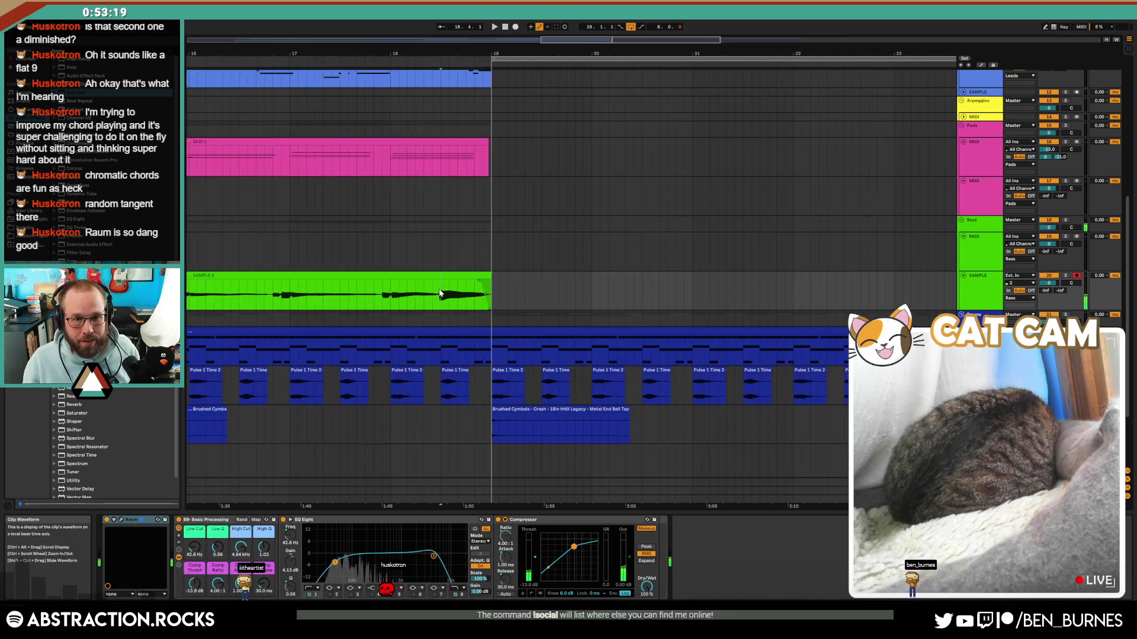
{"action": "left_click", "coordinate": [516, 27]}
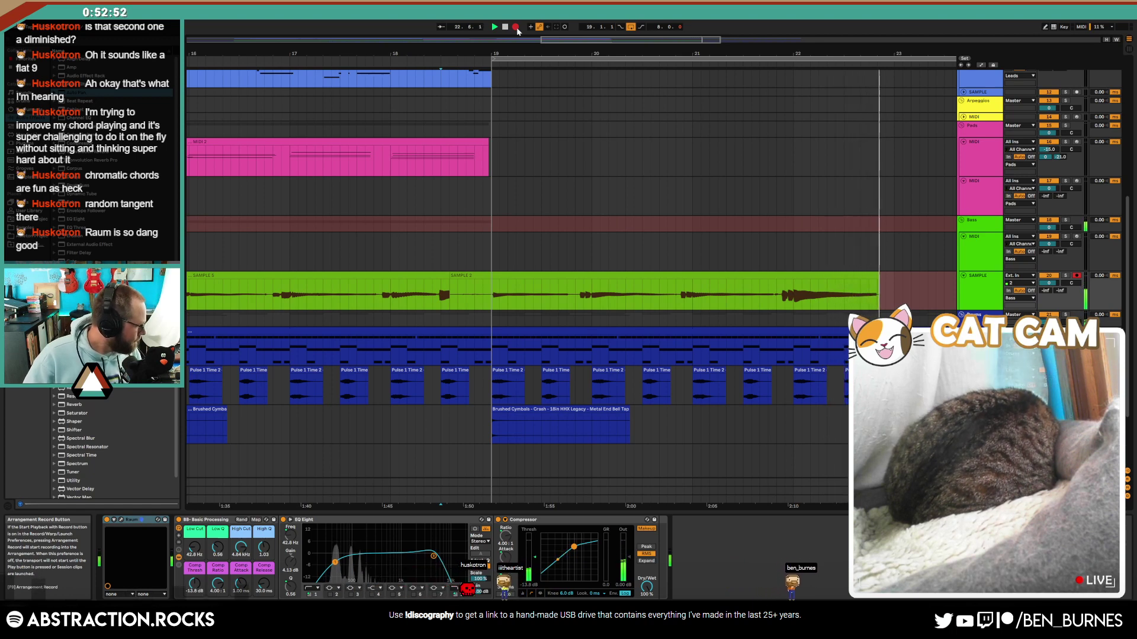
{"action": "key", "text": "space"}
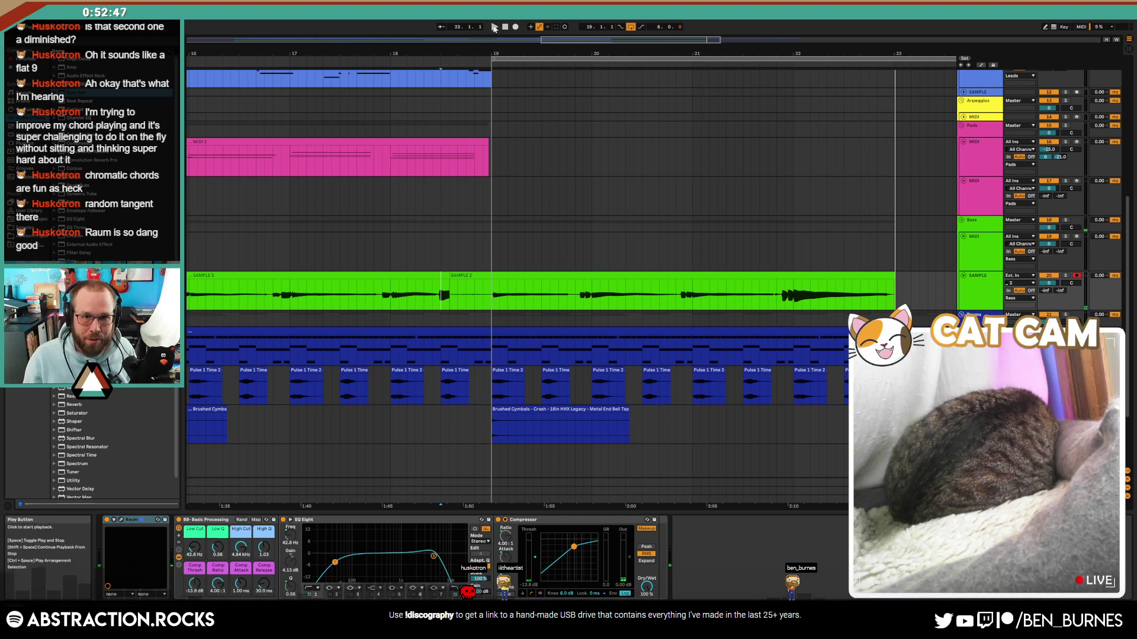
{"action": "left_click", "coordinate": [515, 27]}
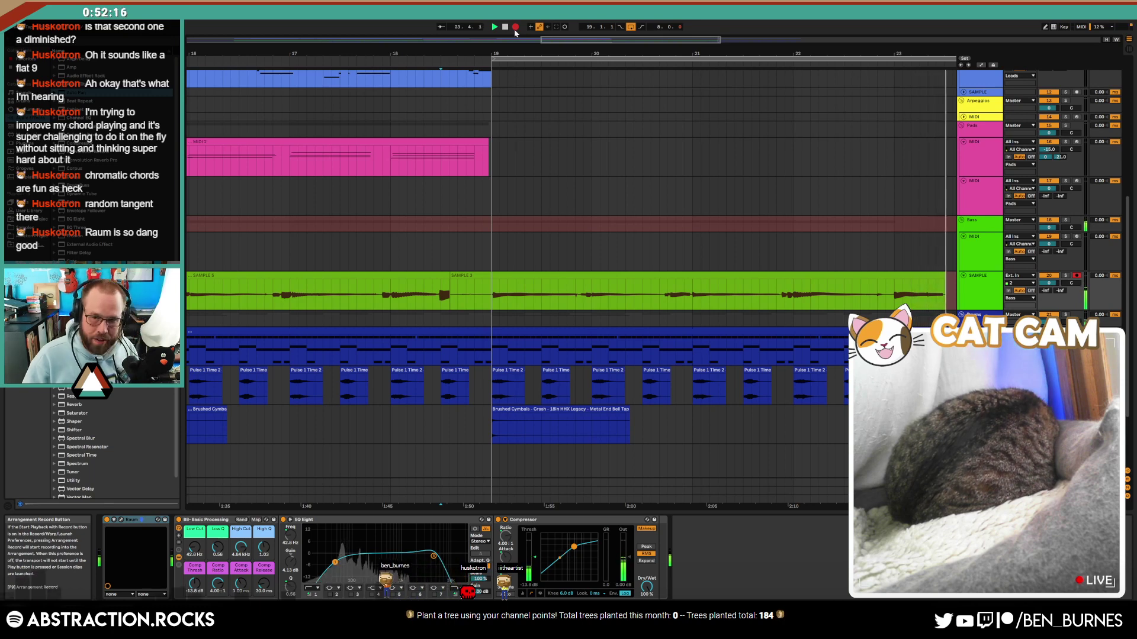
{"action": "left_click", "coordinate": [515, 27]}
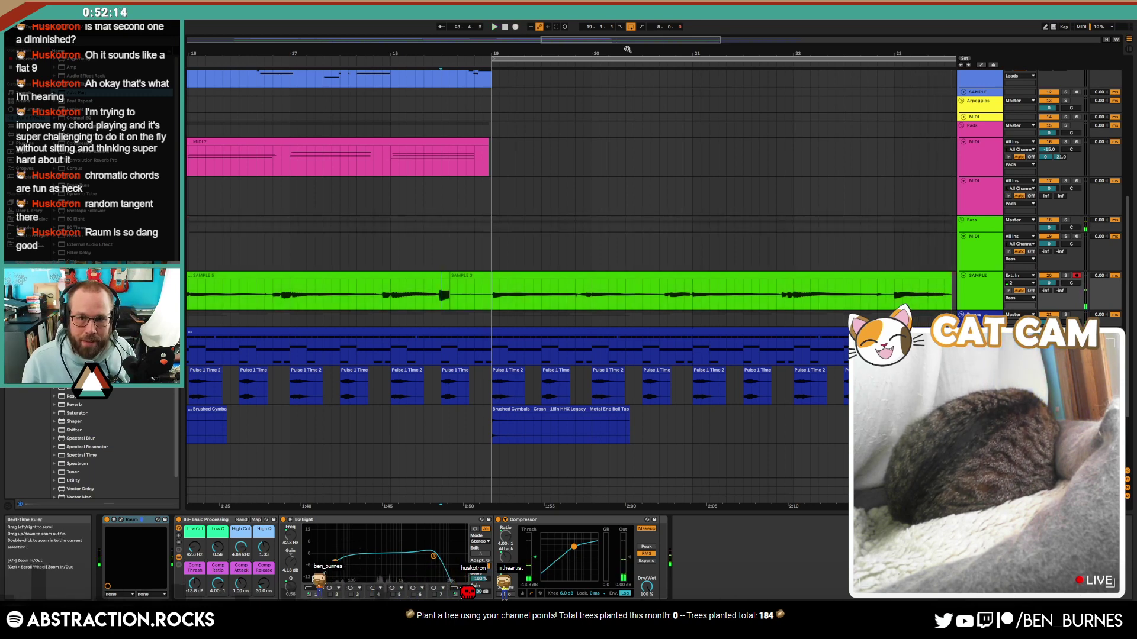
Step: Select the drum rack track and look through the sample library's folder of BG hi-hat, ride, snare and tom WAV files
{"action": "left_click_drag", "start_coordinate": [636, 40], "coordinate": [665, 40]}
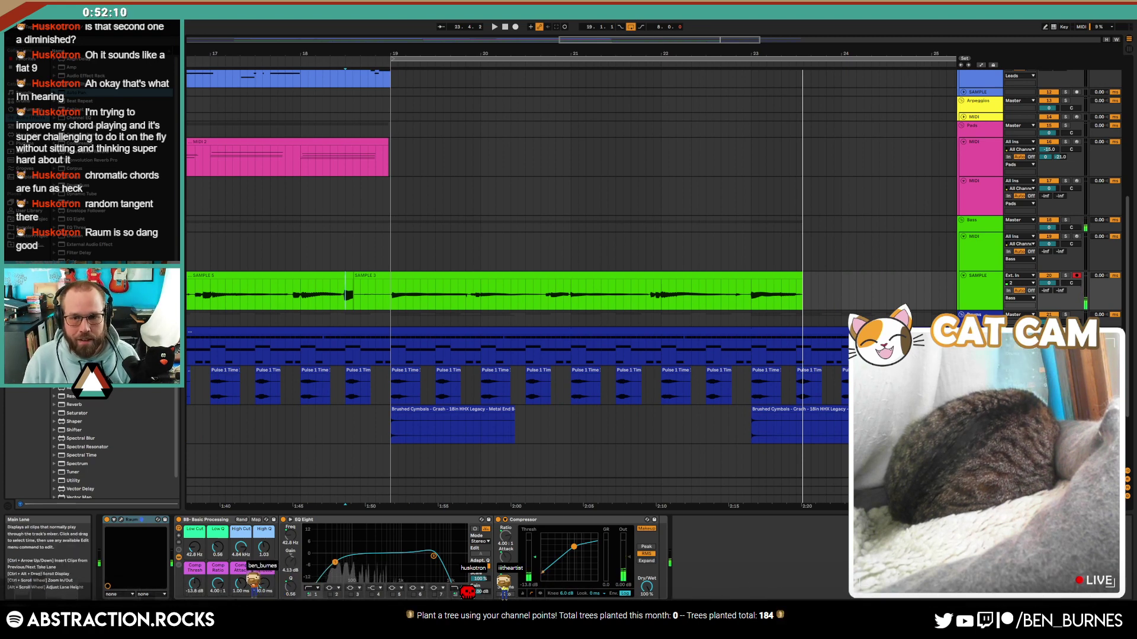
{"action": "left_click", "coordinate": [979, 345]}
{"action": "left_click", "coordinate": [26, 228]}
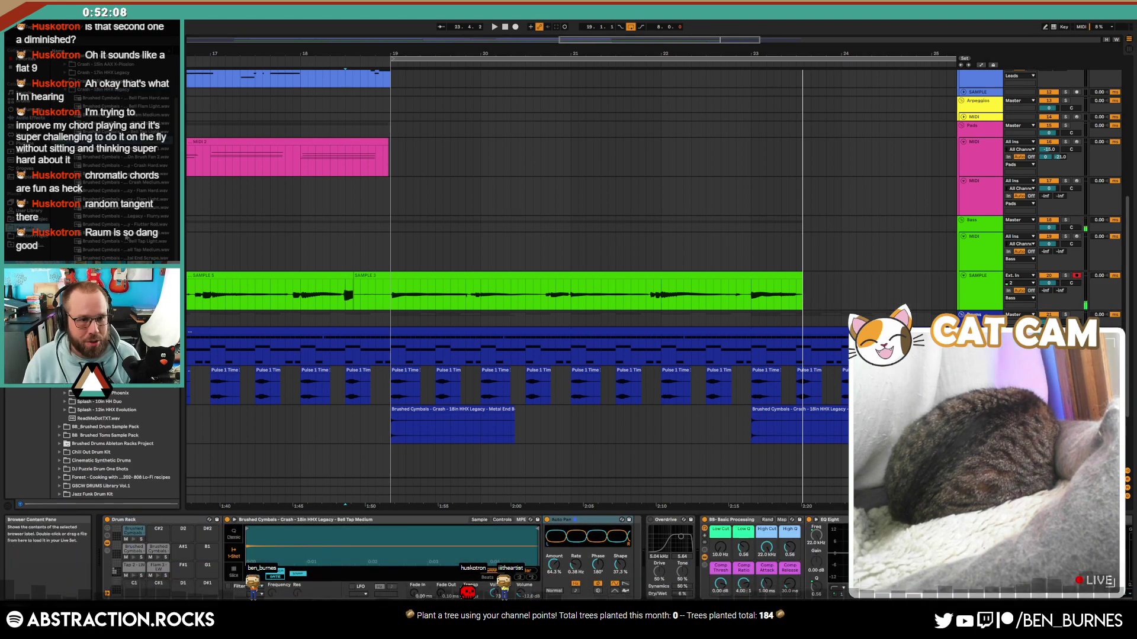
{"action": "left_click", "coordinate": [65, 91]}
{"action": "left_click", "coordinate": [60, 73]}
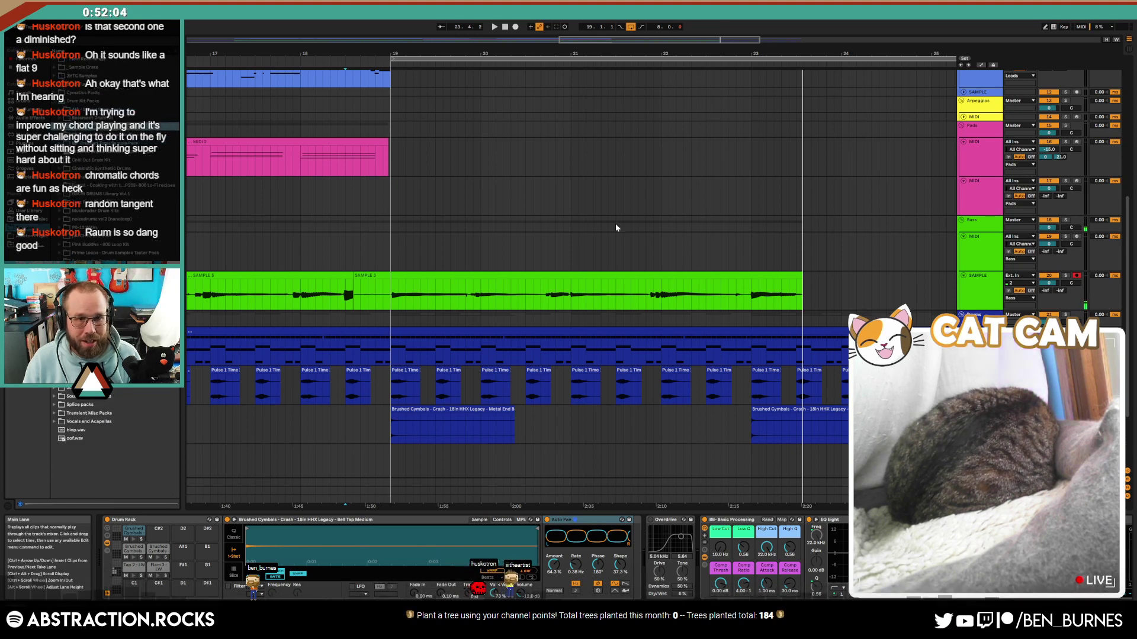
{"action": "left_click", "coordinate": [60, 118]}
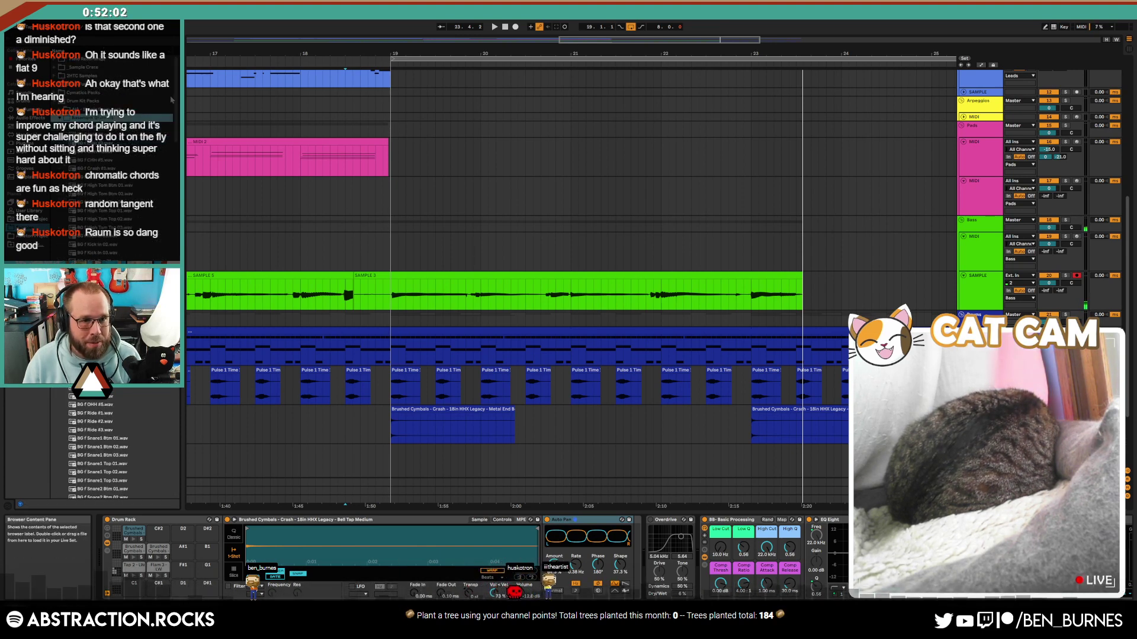
{"action": "scroll", "coordinate": [176, 99], "scroll_direction": "down", "scroll_amount": 10}
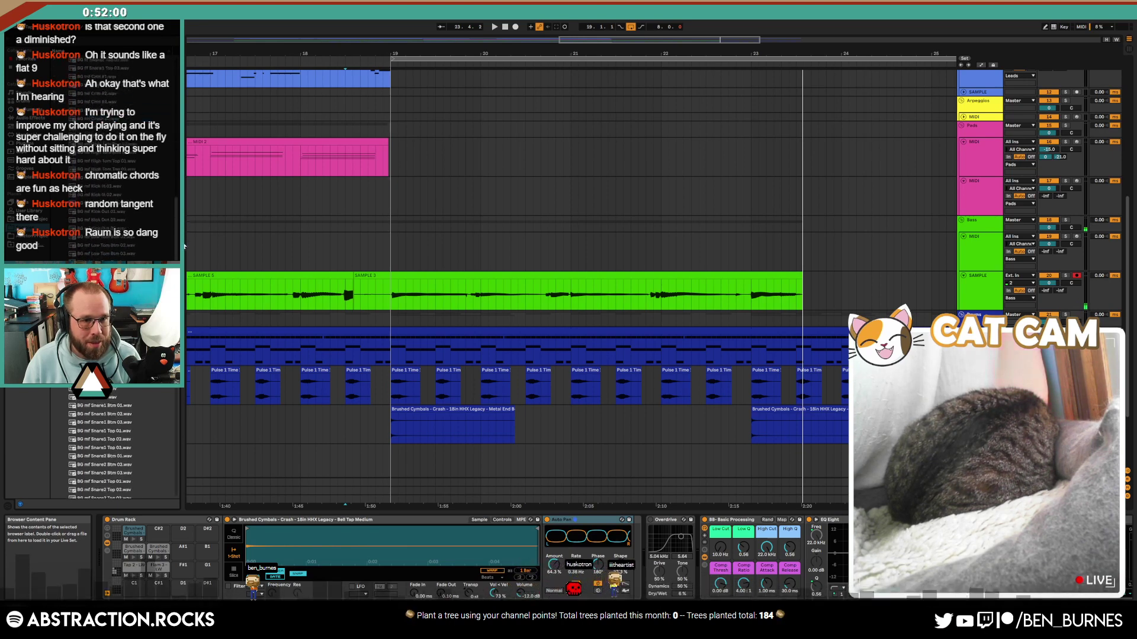
{"action": "scroll", "coordinate": [176, 100], "scroll_direction": "down", "scroll_amount": 10}
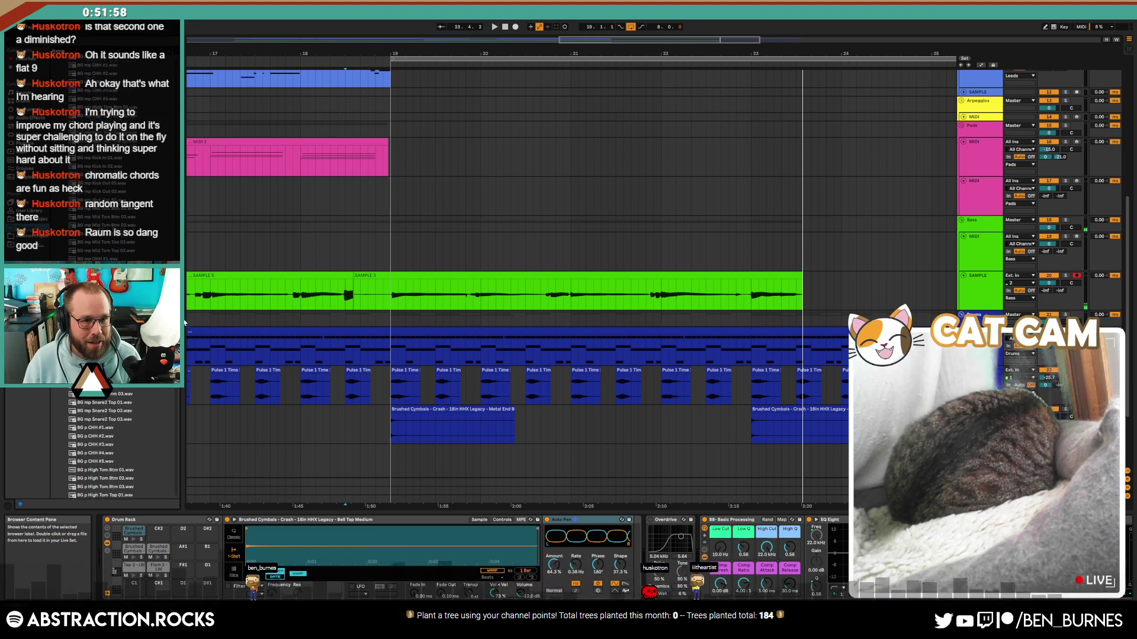
Step: Find BG p Kick In 03.wav in the sample library and load it onto the Drum Rack's C1 pad
{"action": "scroll", "coordinate": [162, 415], "scroll_direction": "down", "scroll_amount": 8}
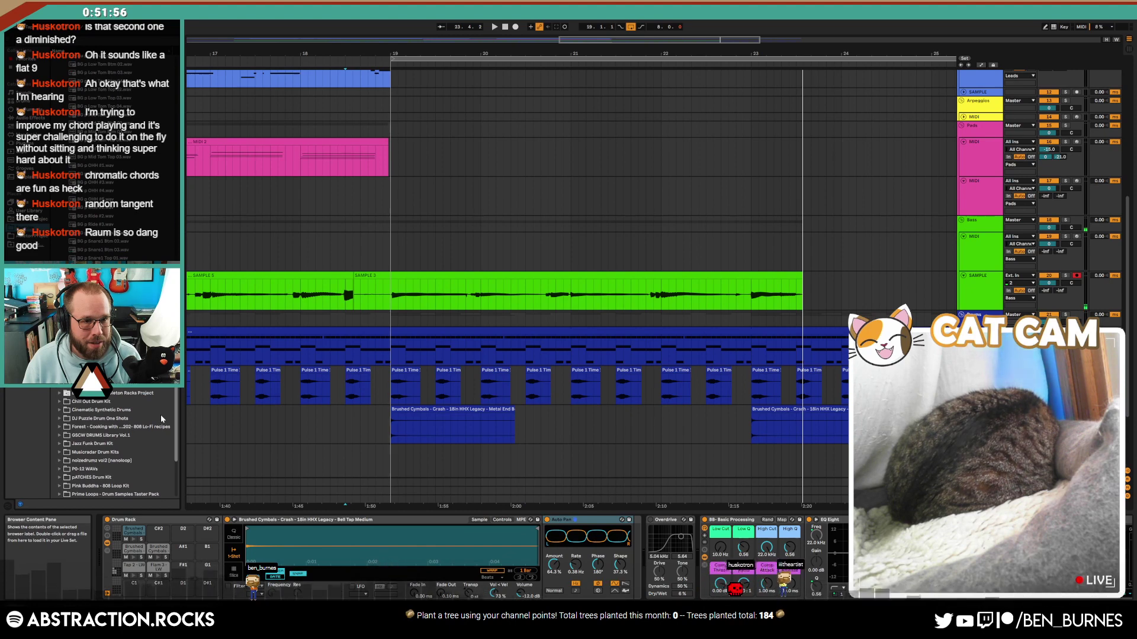
{"action": "scroll", "coordinate": [161, 399], "scroll_direction": "up", "scroll_amount": 10}
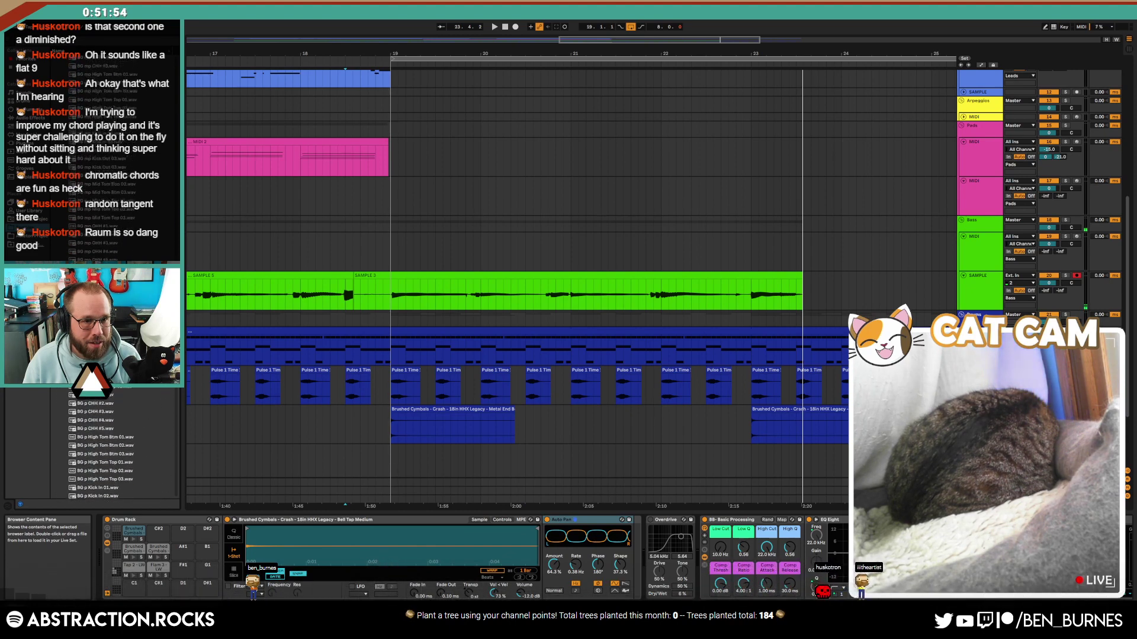
{"action": "scroll", "coordinate": [175, 240], "scroll_direction": "up", "scroll_amount": 10}
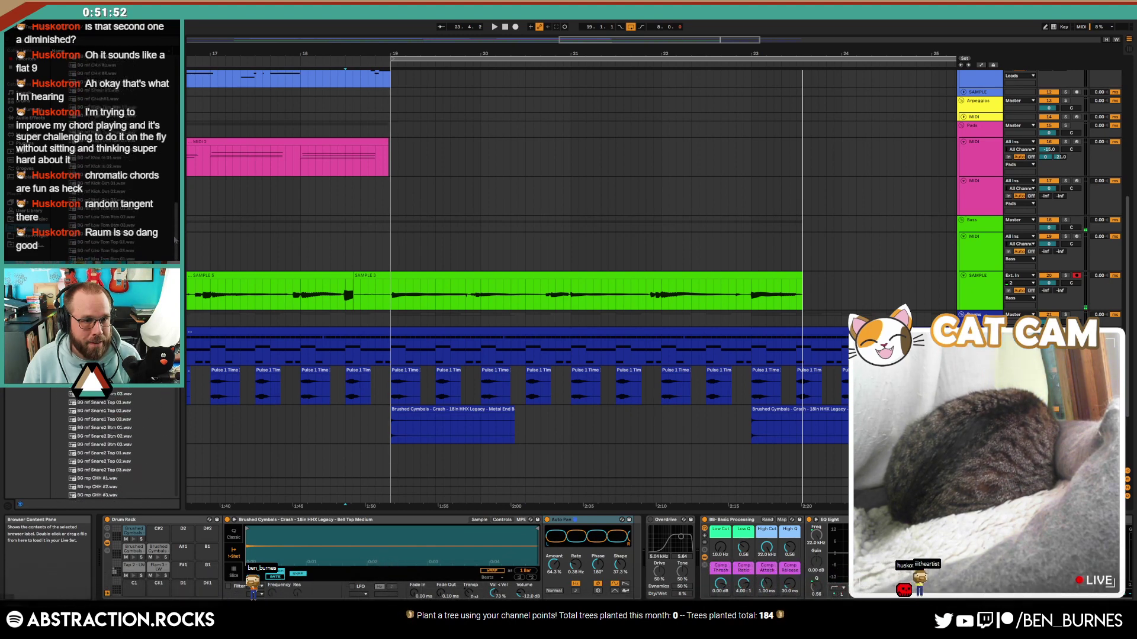
{"action": "scroll", "coordinate": [175, 237], "scroll_direction": "up", "scroll_amount": 10}
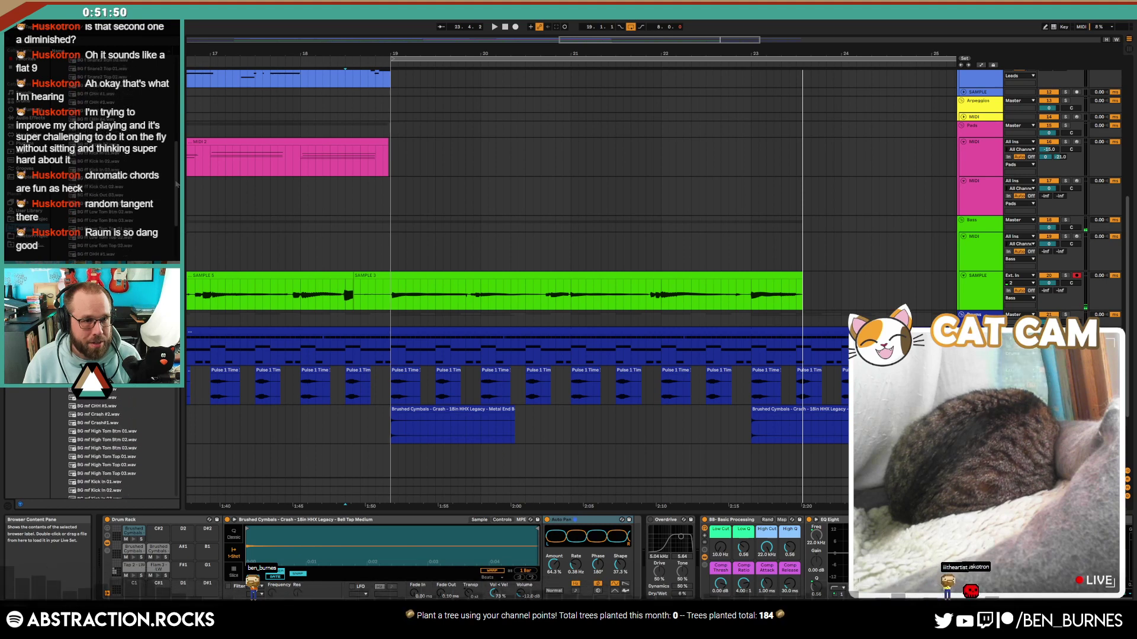
{"action": "scroll", "coordinate": [176, 184], "scroll_direction": "up", "scroll_amount": 10}
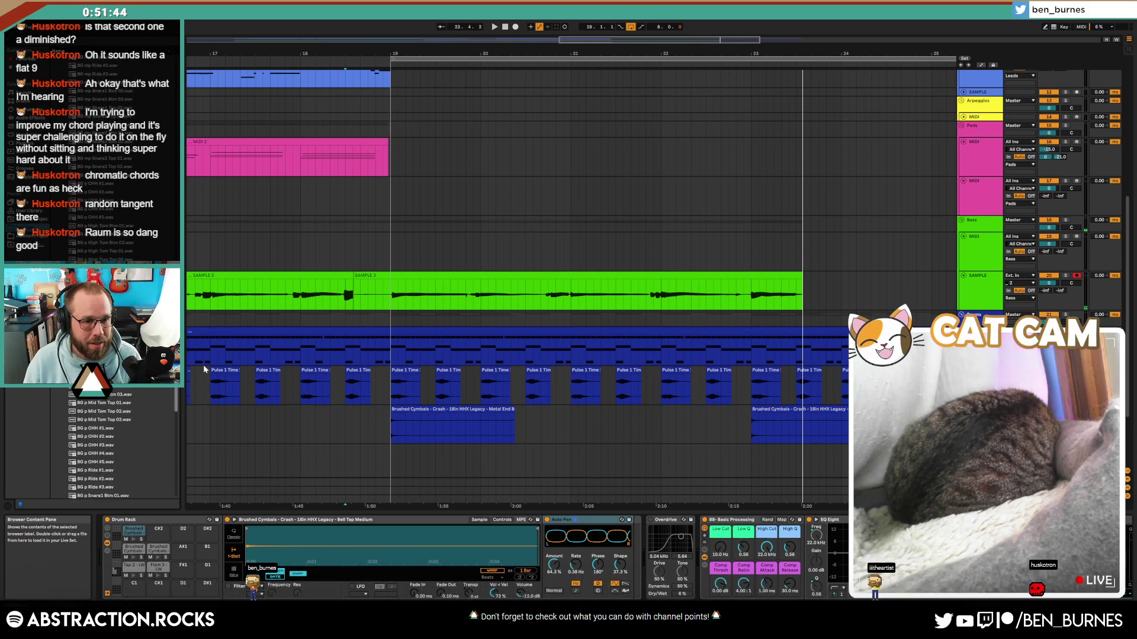
{"action": "left_click", "coordinate": [139, 355]}
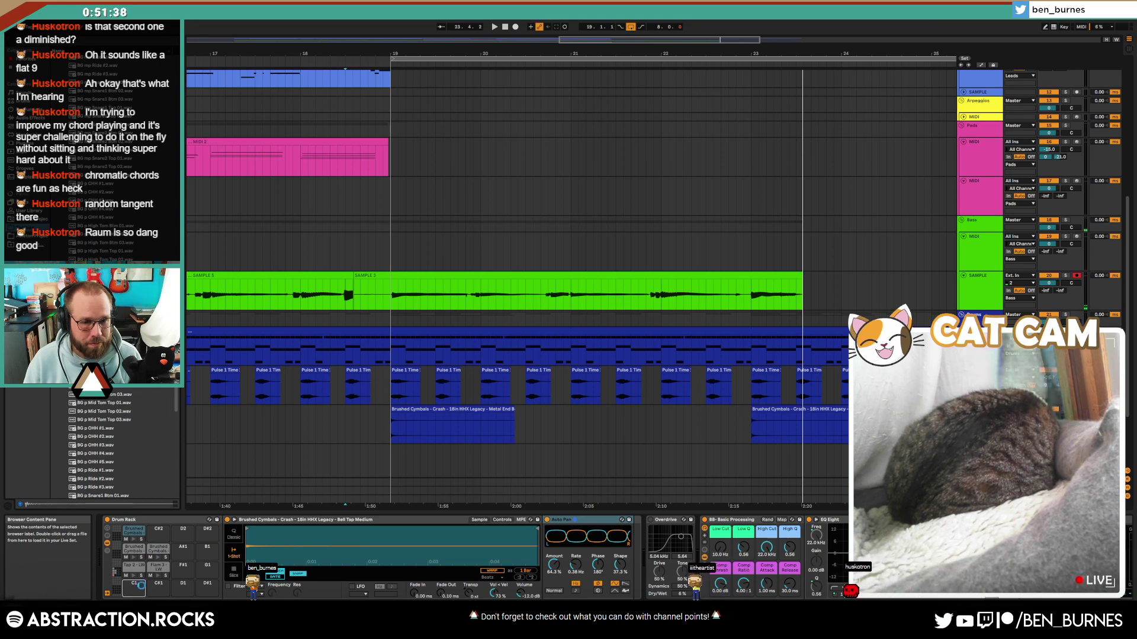
Step: Open the RACK drum clip at bar 19 and draw kick notes on beats one, three, four and five, plus a pickup before beat five
{"action": "double_click", "coordinate": [464, 330]}
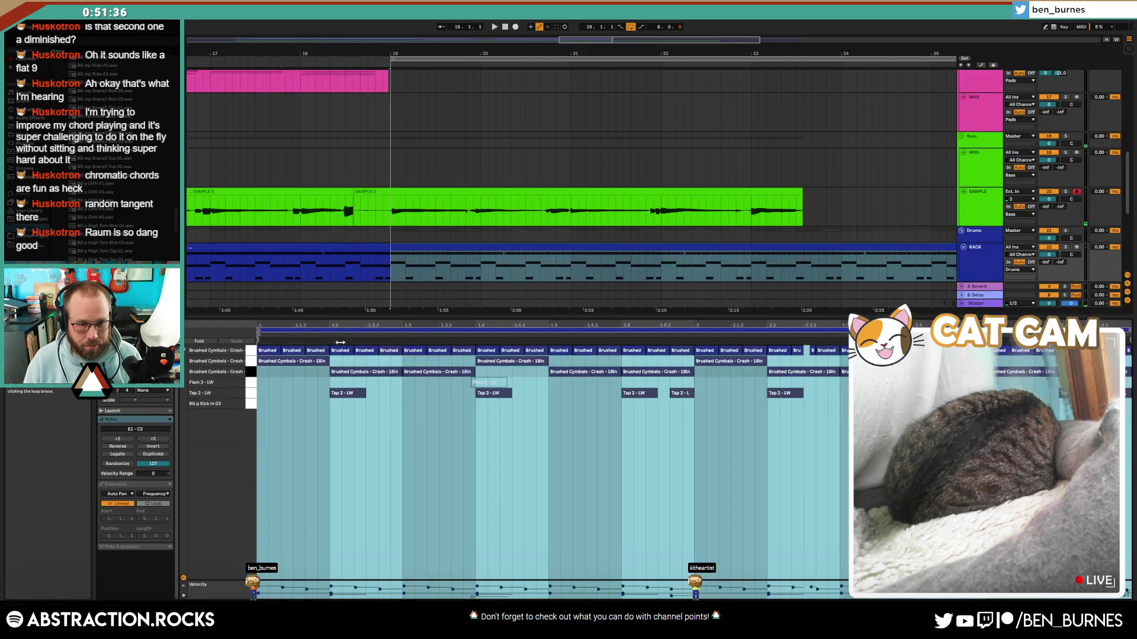
{"action": "double_click", "coordinate": [265, 404]}
{"action": "key", "text": "space"}
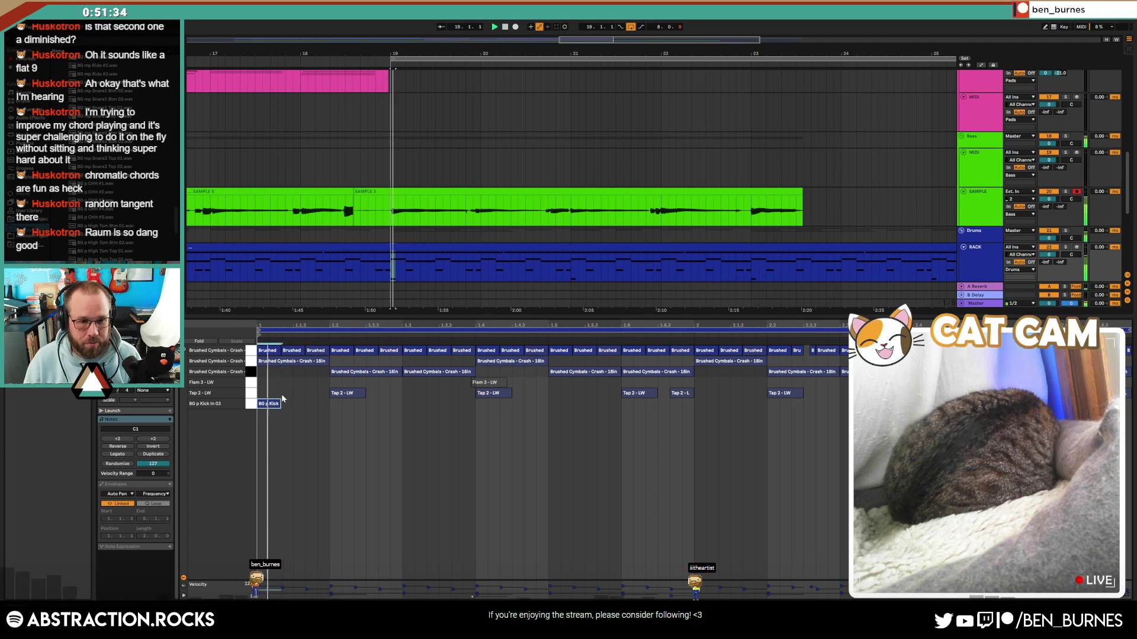
{"action": "double_click", "coordinate": [317, 403]}
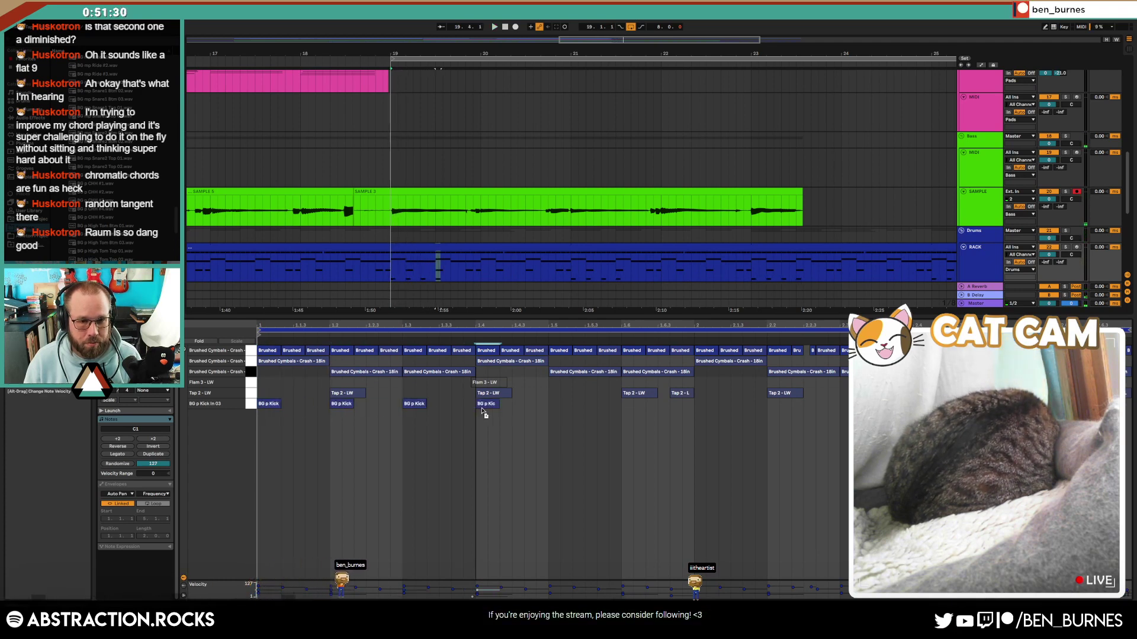
{"action": "key", "text": "space"}
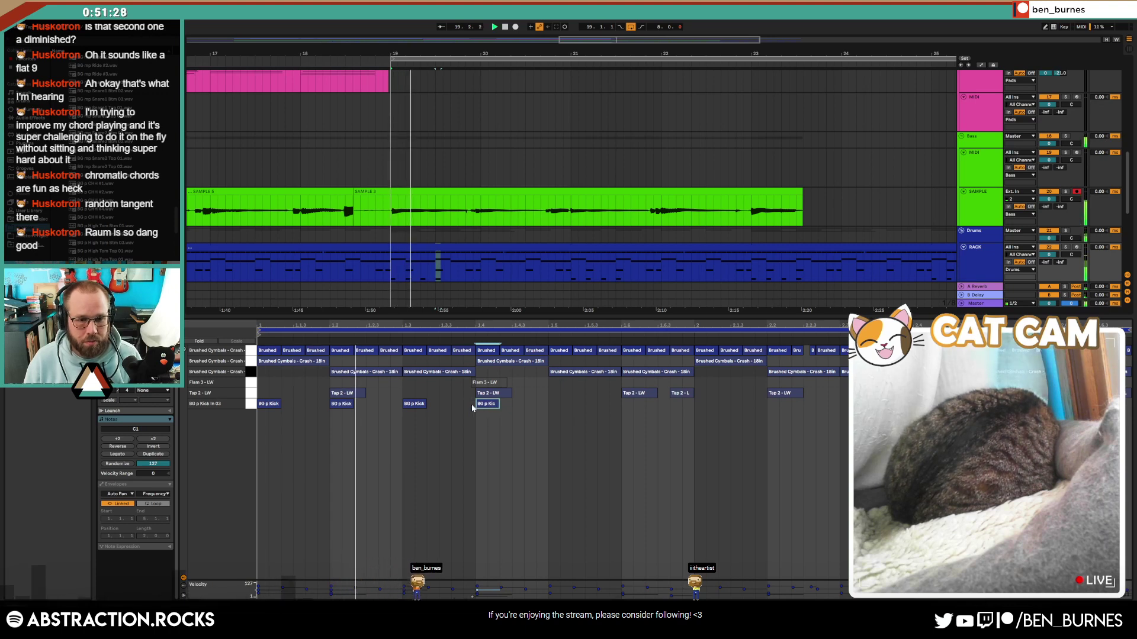
{"action": "double_click", "coordinate": [551, 405]}
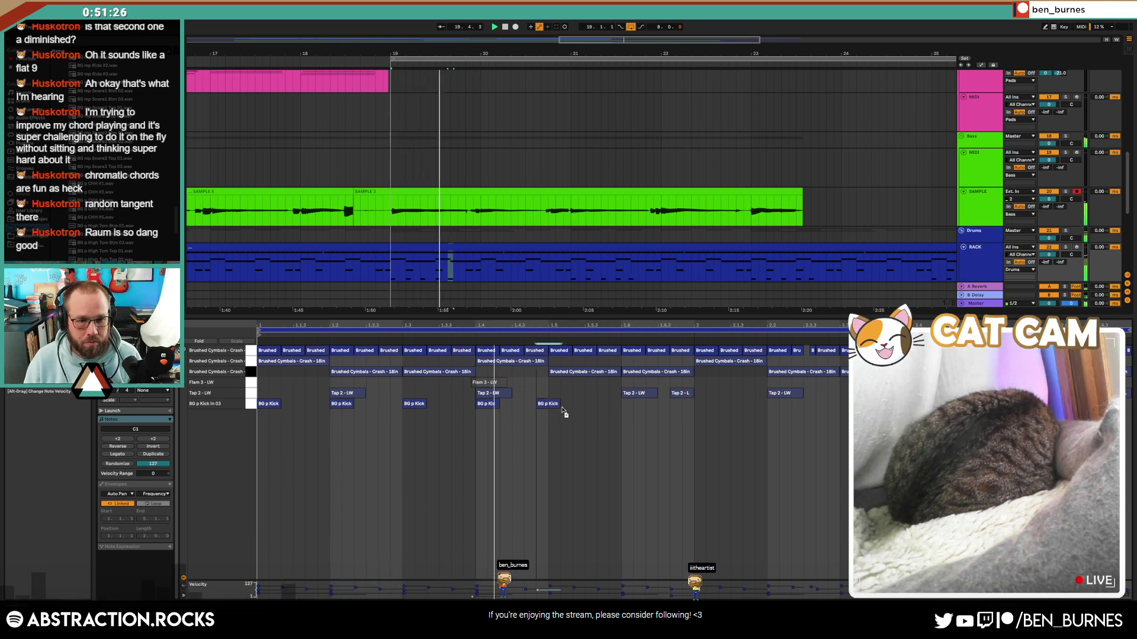
{"action": "left_click_drag", "start_coordinate": [561, 406], "coordinate": [574, 407]}
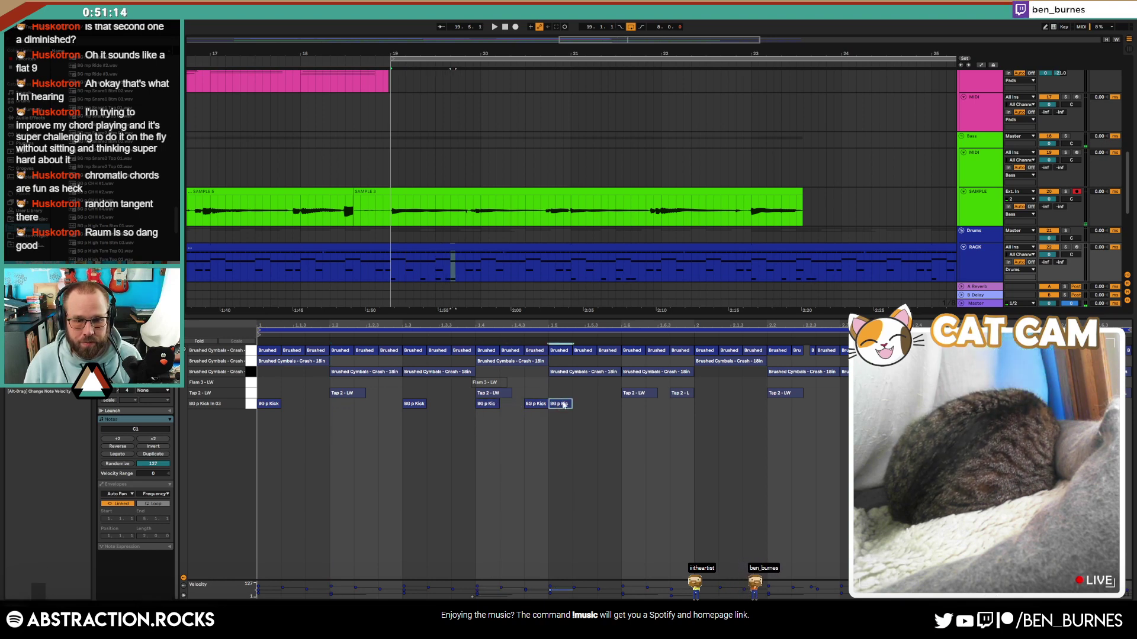
Step: Duplicate the bar 19 kick pattern into the next bar and copy a kick note onto beat six of bar 19
{"action": "left_click_drag", "start_coordinate": [690, 403], "coordinate": [272, 411]}
{"action": "key", "text": "ctrl+d"}
{"action": "left_click", "coordinate": [671, 456]}
{"action": "left_click_drag", "start_coordinate": [571, 408], "coordinate": [759, 407]}
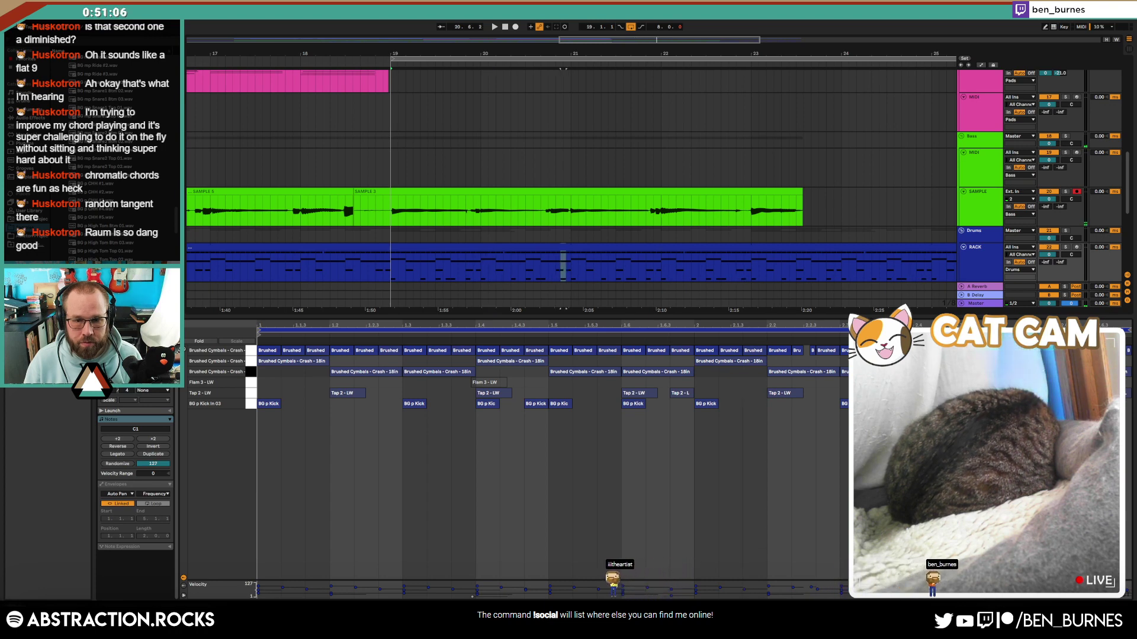
Step: Start playback, select every note in the kick lane and lower their velocity together
{"action": "key", "text": "space"}
{"action": "left_click", "coordinate": [251, 403]}
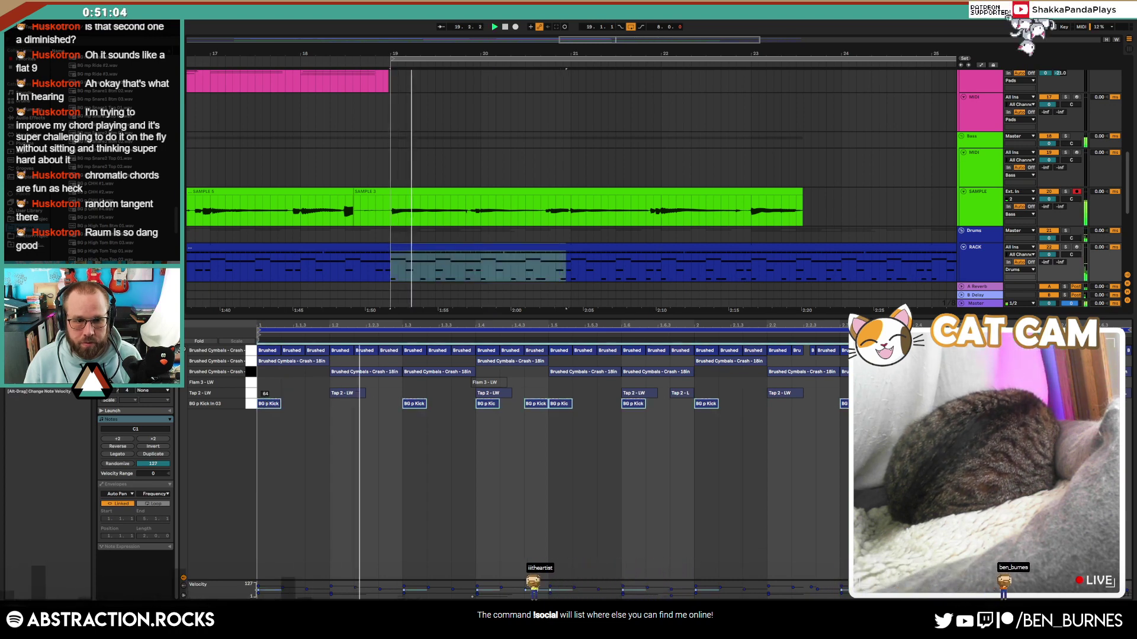
{"action": "left_click_drag", "start_coordinate": [268, 403], "coordinate": [268, 430]}
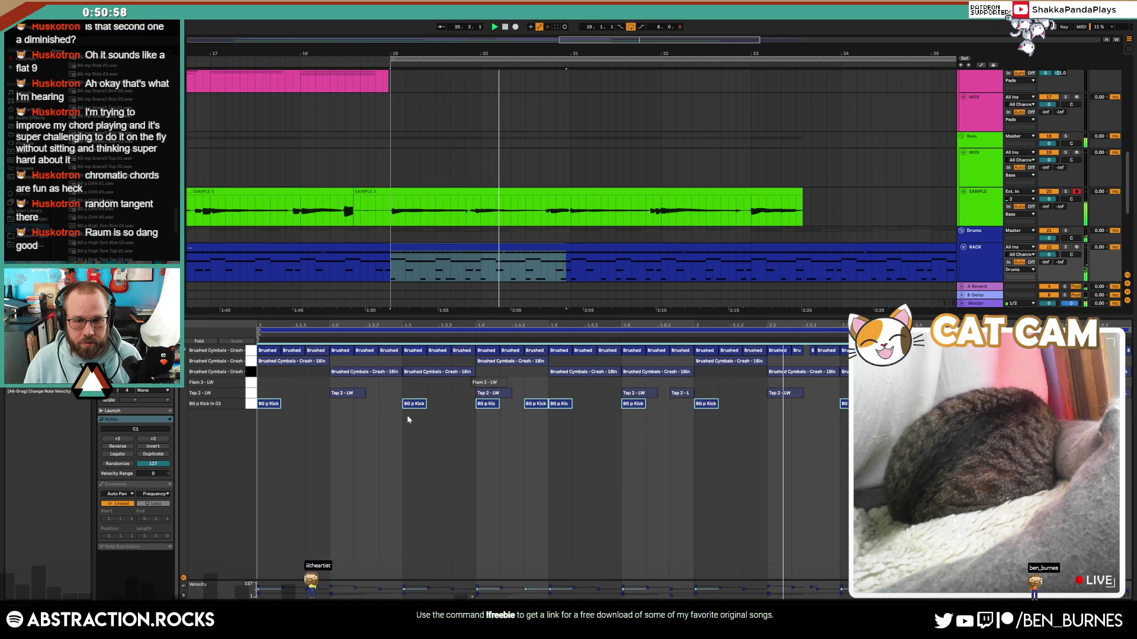
Step: Delete the kick note on beat four, soften the pickup kick before beat five, and stop playback
{"action": "left_click", "coordinate": [461, 427]}
{"action": "double_click", "coordinate": [490, 405]}
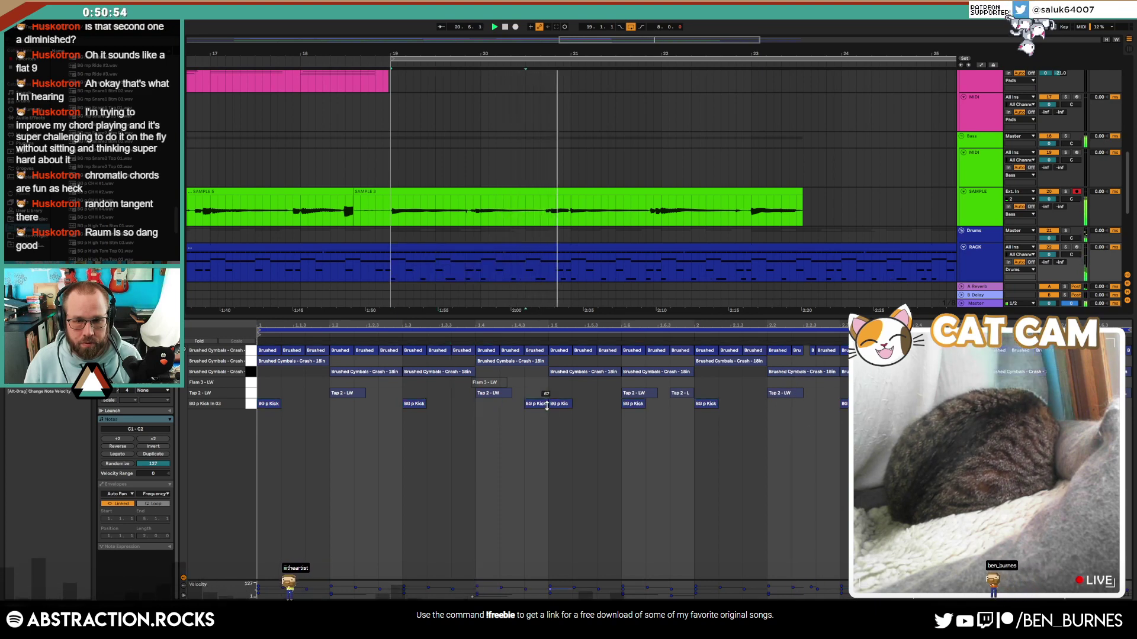
{"action": "left_click_drag", "start_coordinate": [536, 405], "coordinate": [536, 421]}
{"action": "left_click", "coordinate": [973, 404]}
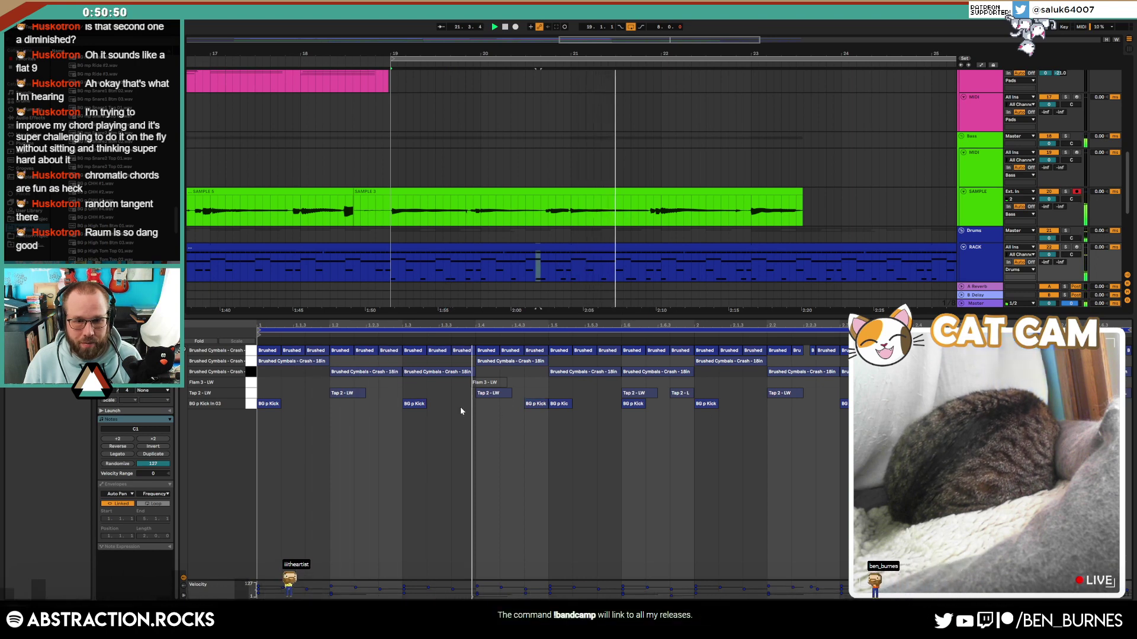
{"action": "key", "text": "space"}
Step: Browse the drum sample library for another kick and replace the C1 pad's sample with a kick_OH_P sample
{"action": "key", "text": "shift+Tab"}
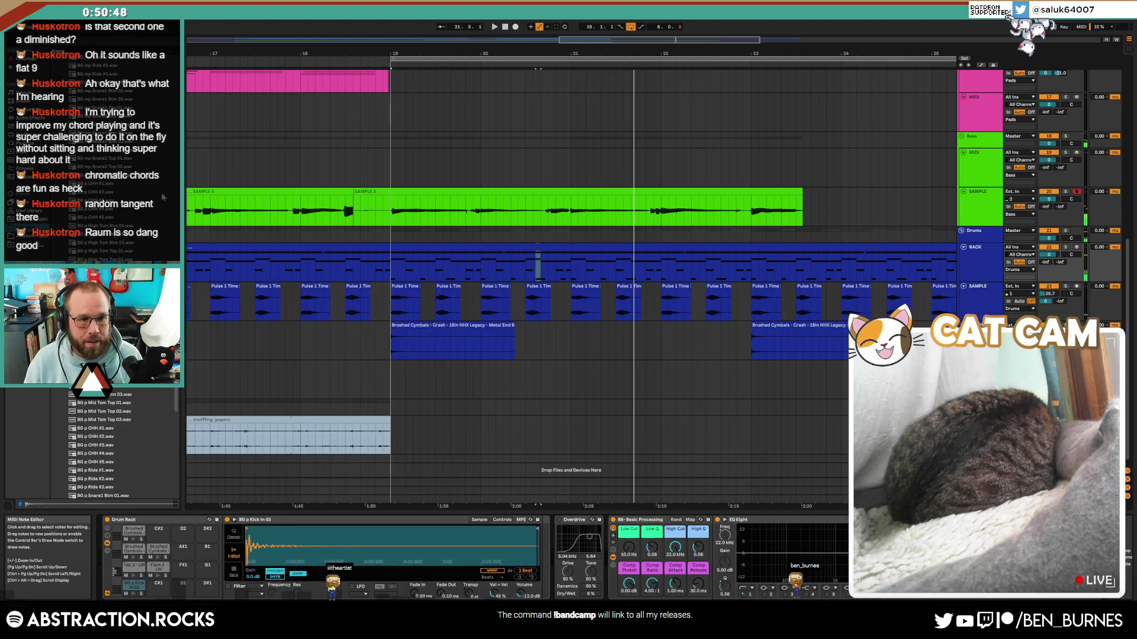
{"action": "scroll", "coordinate": [126, 223], "scroll_direction": "up", "scroll_amount": 15}
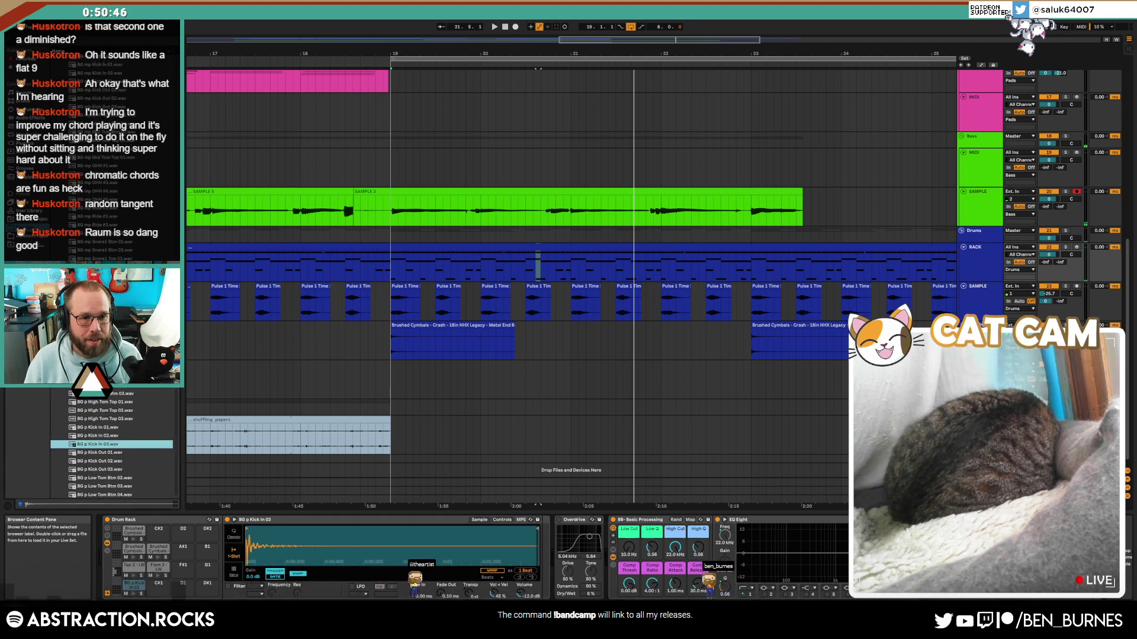
{"action": "left_click_drag", "start_coordinate": [188, 247], "coordinate": [200, 81]}
{"action": "left_click", "coordinate": [59, 117]}
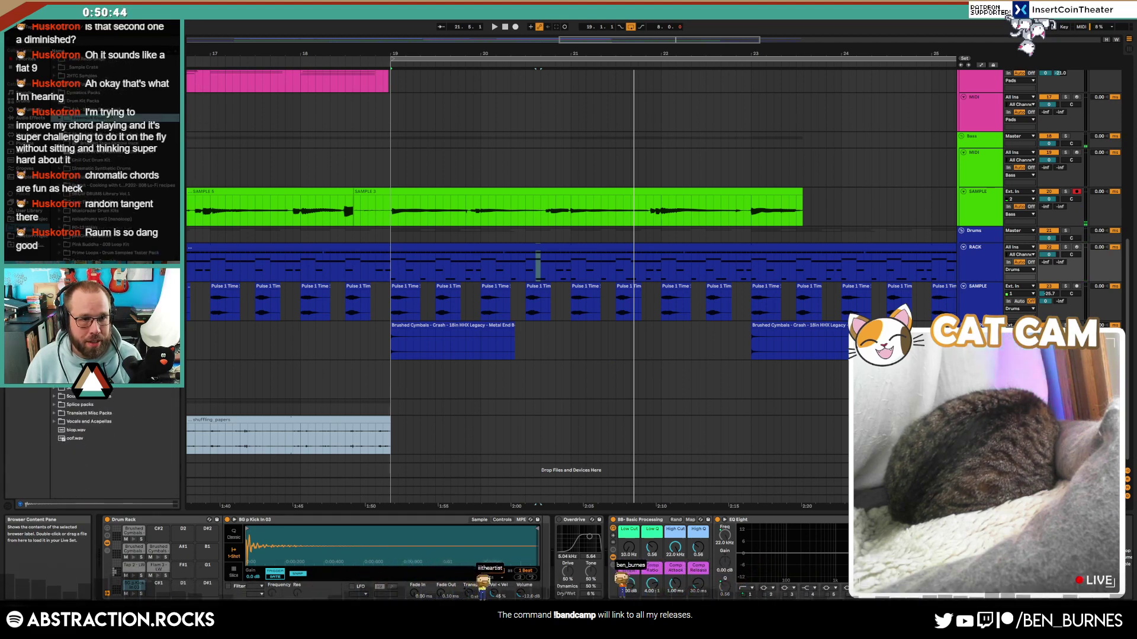
{"action": "left_click", "coordinate": [59, 261]}
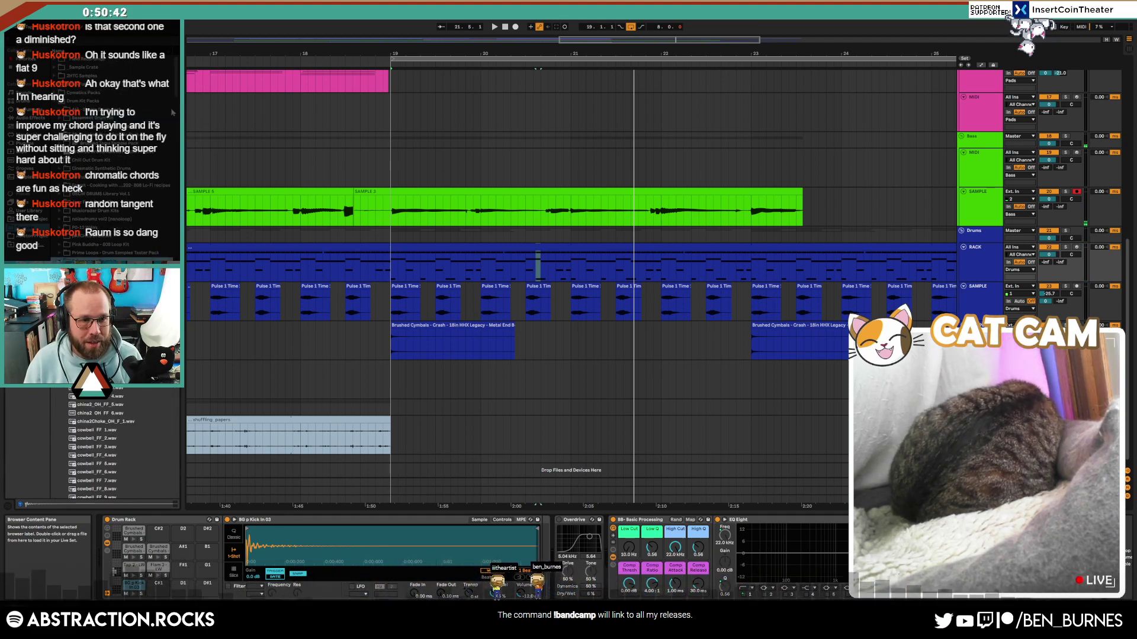
{"action": "scroll", "coordinate": [183, 277], "scroll_direction": "down", "scroll_amount": 10}
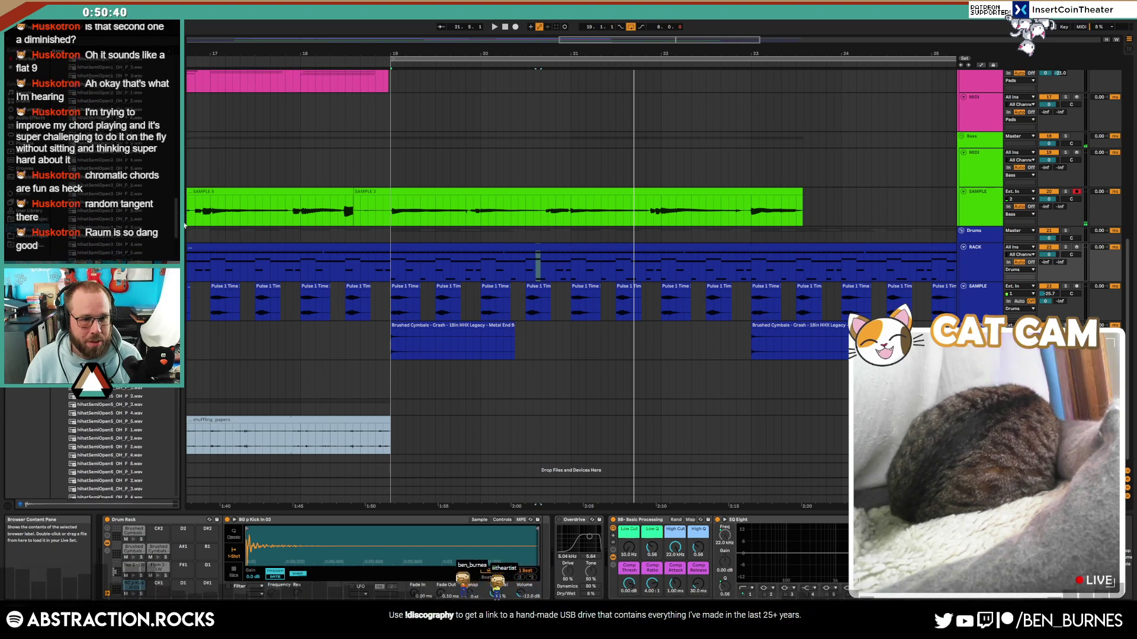
{"action": "scroll", "coordinate": [119, 155], "scroll_direction": "down", "scroll_amount": 5}
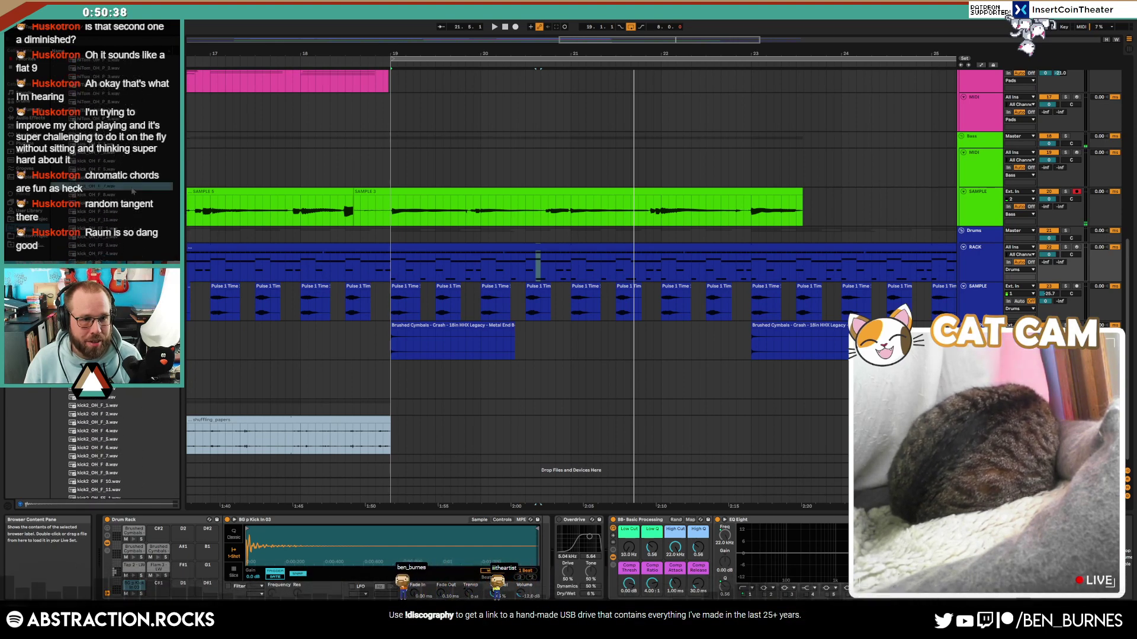
{"action": "left_click", "coordinate": [118, 154]}
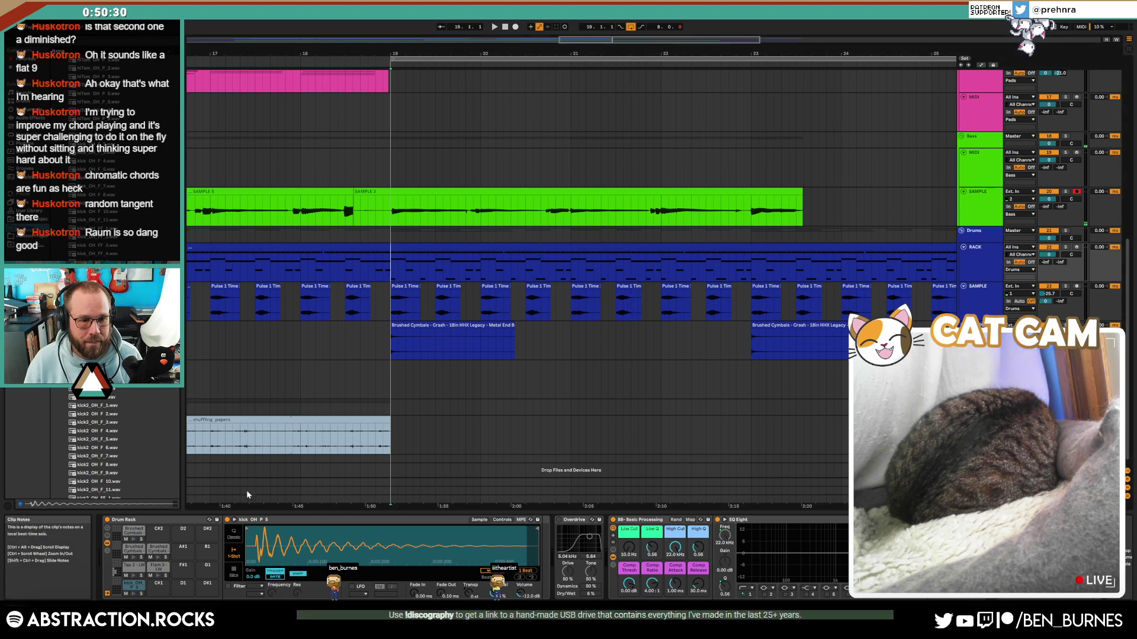
Step: Reopen the RACK drum clip during playback and delete the kick note just after beat six of bar 19
{"action": "key", "text": "space"}
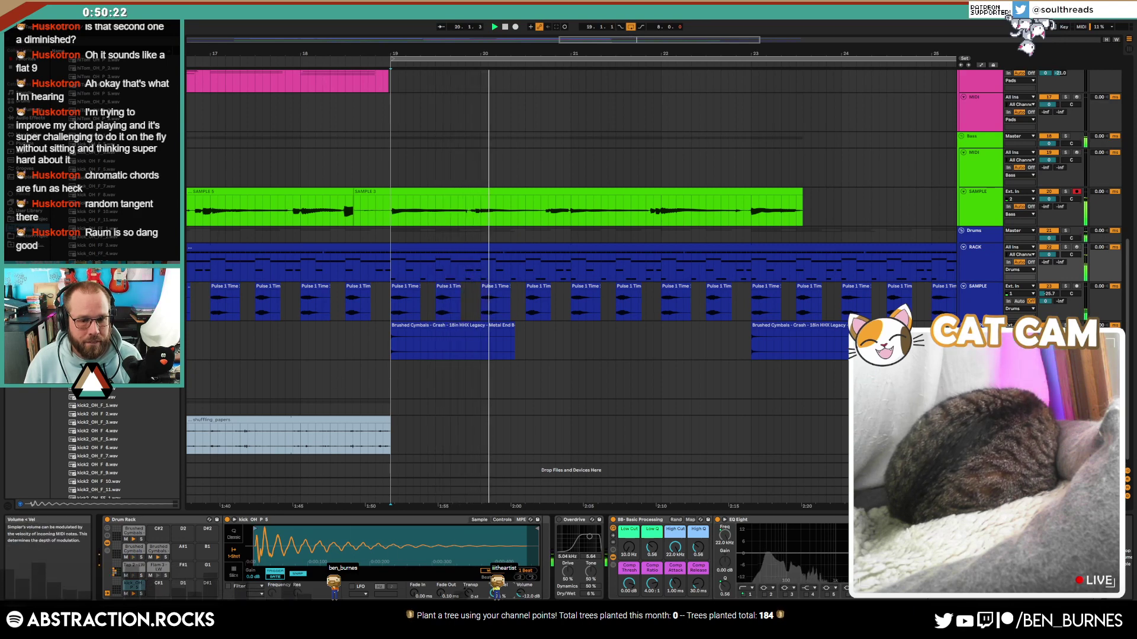
{"action": "double_click", "coordinate": [485, 249]}
{"action": "left_click", "coordinate": [805, 451]}
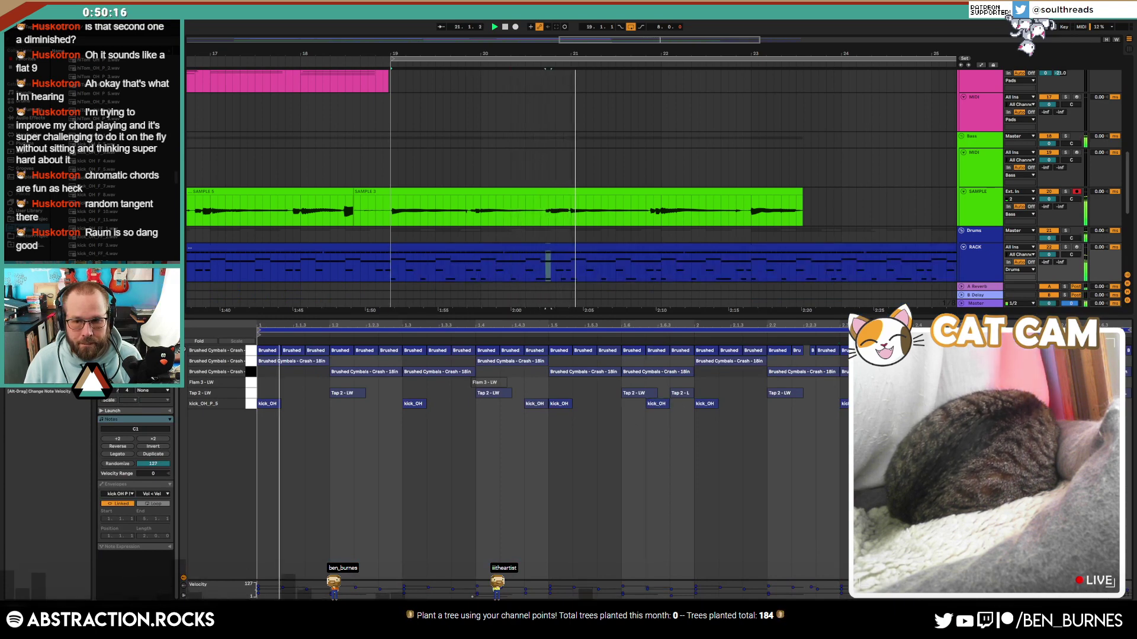
{"action": "left_click", "coordinate": [655, 409]}
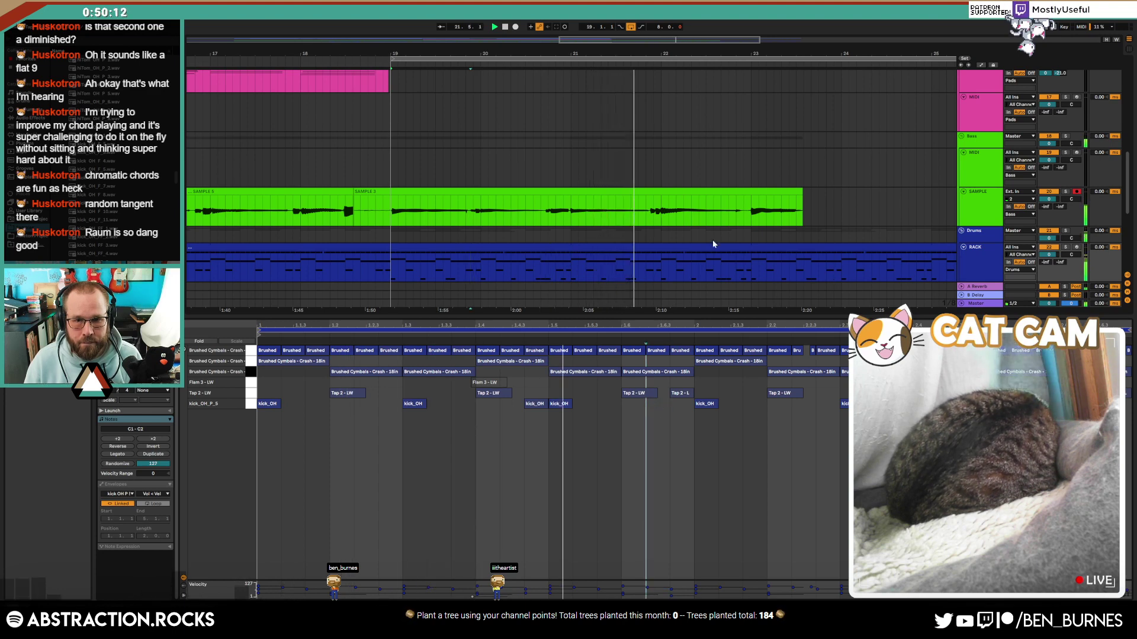
Step: Trim the end of the last clip on the bass SAMPLE track back to just before bar 23
{"action": "left_click_drag", "start_coordinate": [625, 40], "coordinate": [652, 31]}
{"action": "left_click", "coordinate": [647, 192]}
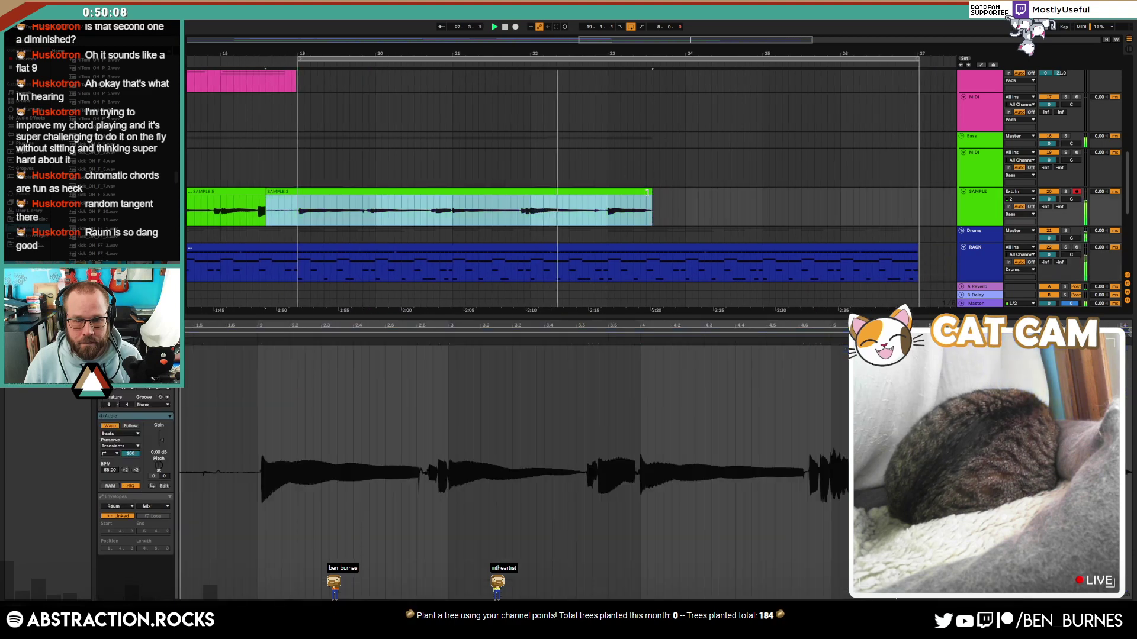
{"action": "left_click_drag", "start_coordinate": [648, 192], "coordinate": [601, 192]}
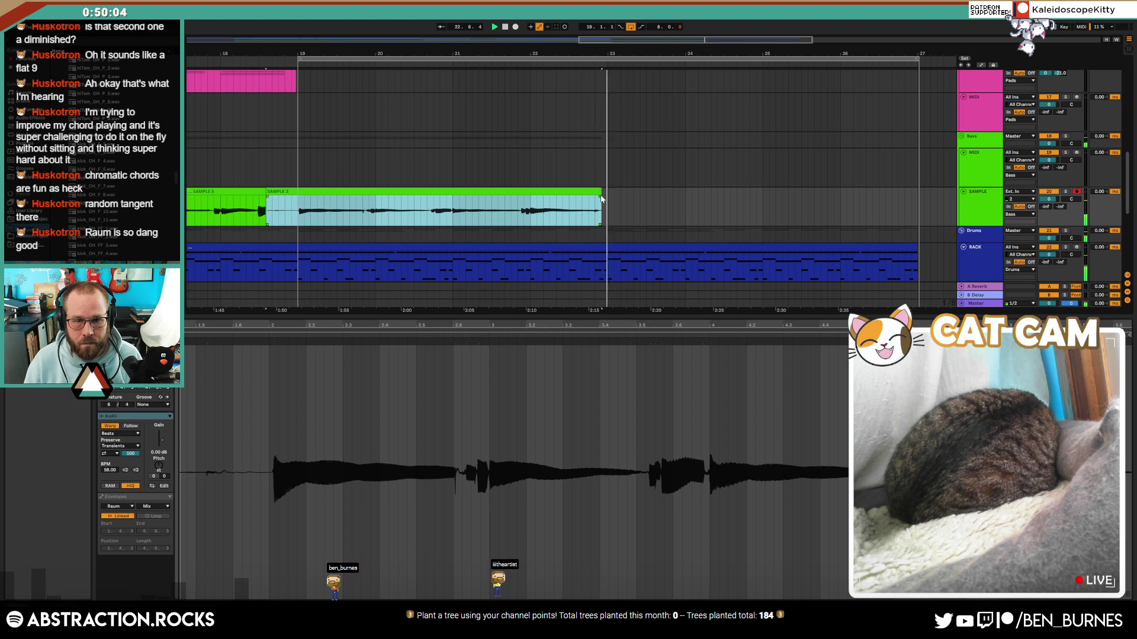
{"action": "left_click", "coordinate": [607, 204]}
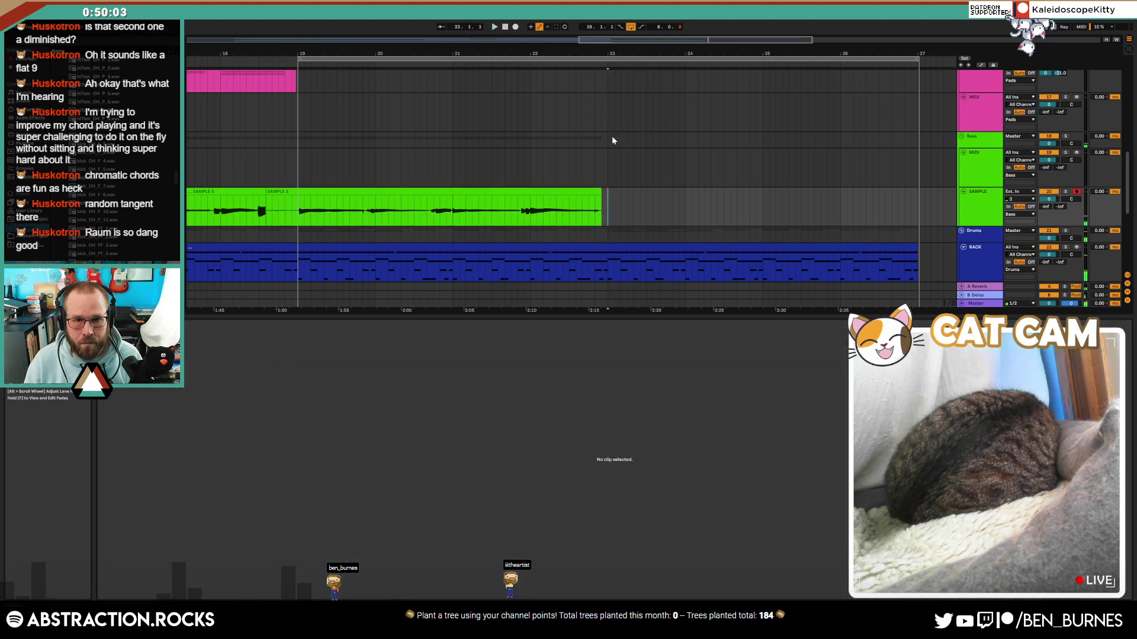
Step: Move the boundary between the last two bass SAMPLE clips to the start of bar 19
{"action": "left_click", "coordinate": [549, 213]}
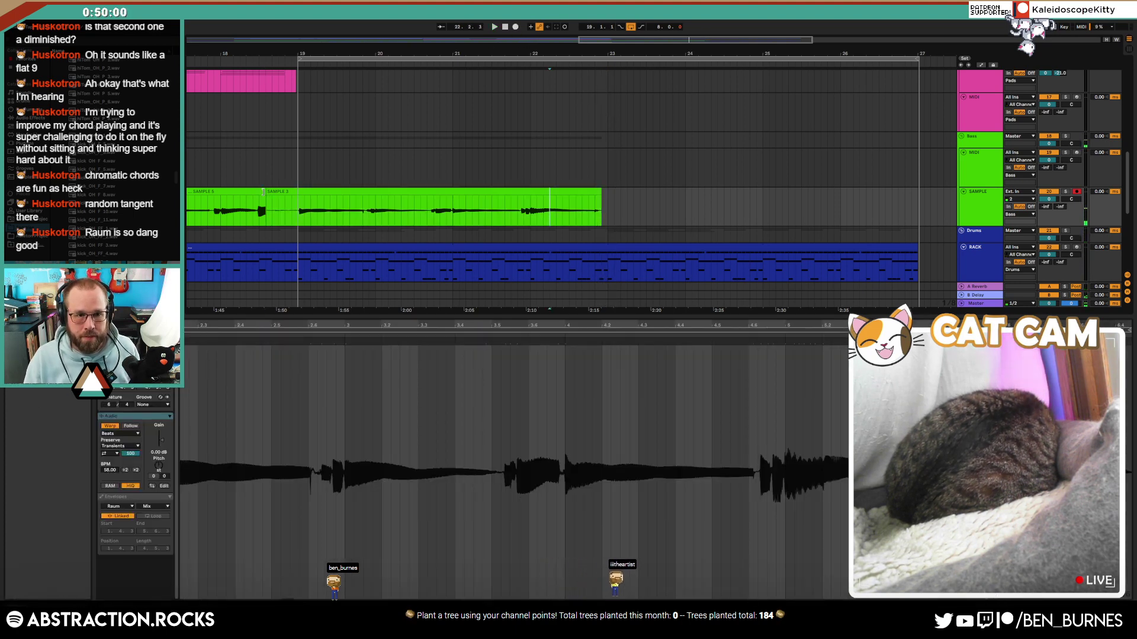
{"action": "left_click_drag", "start_coordinate": [263, 192], "coordinate": [298, 192]}
{"action": "left_click", "coordinate": [287, 198]}
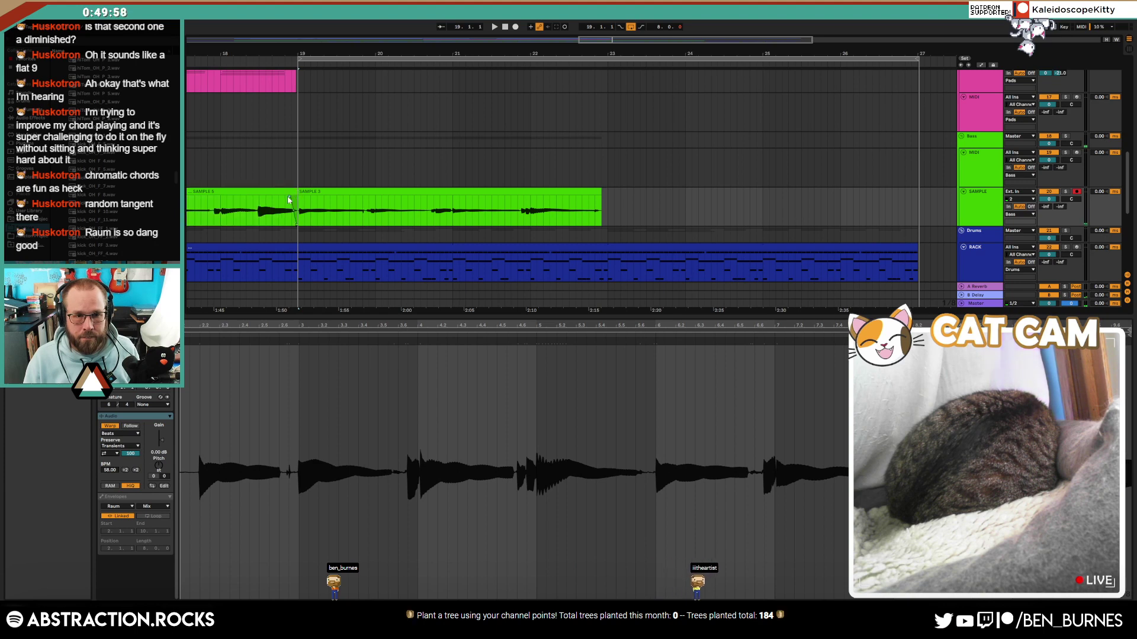
Step: Record a new bass take on the SAMPLE track from early in bar 22 up to the loop end at bar 27
{"action": "left_click", "coordinate": [550, 203]}
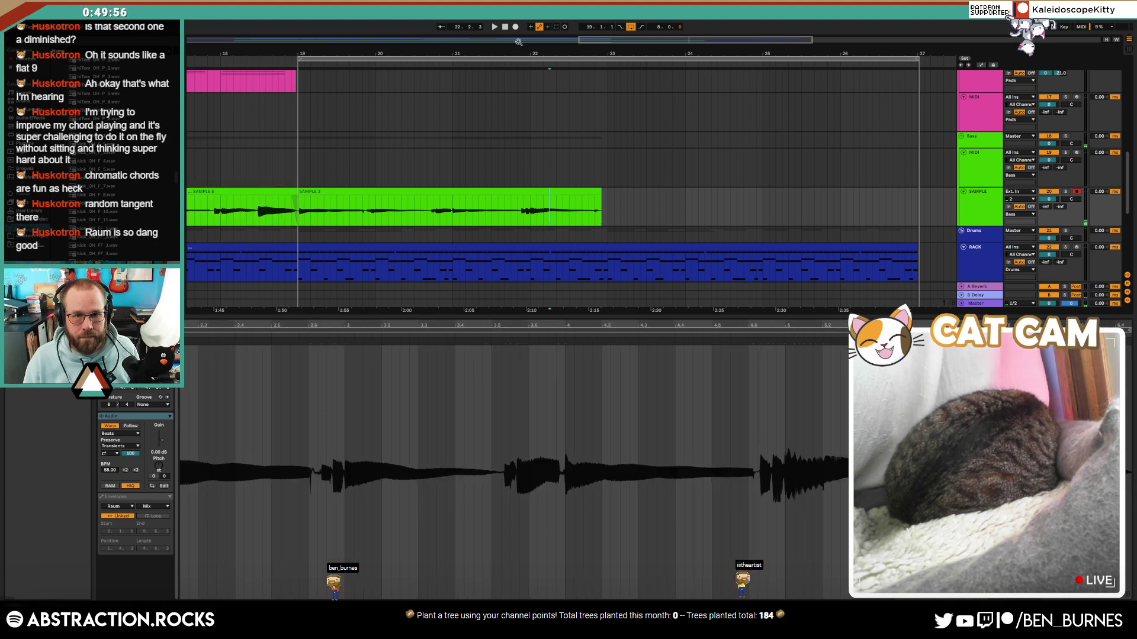
{"action": "left_click", "coordinate": [495, 27]}
{"action": "left_click", "coordinate": [515, 27]}
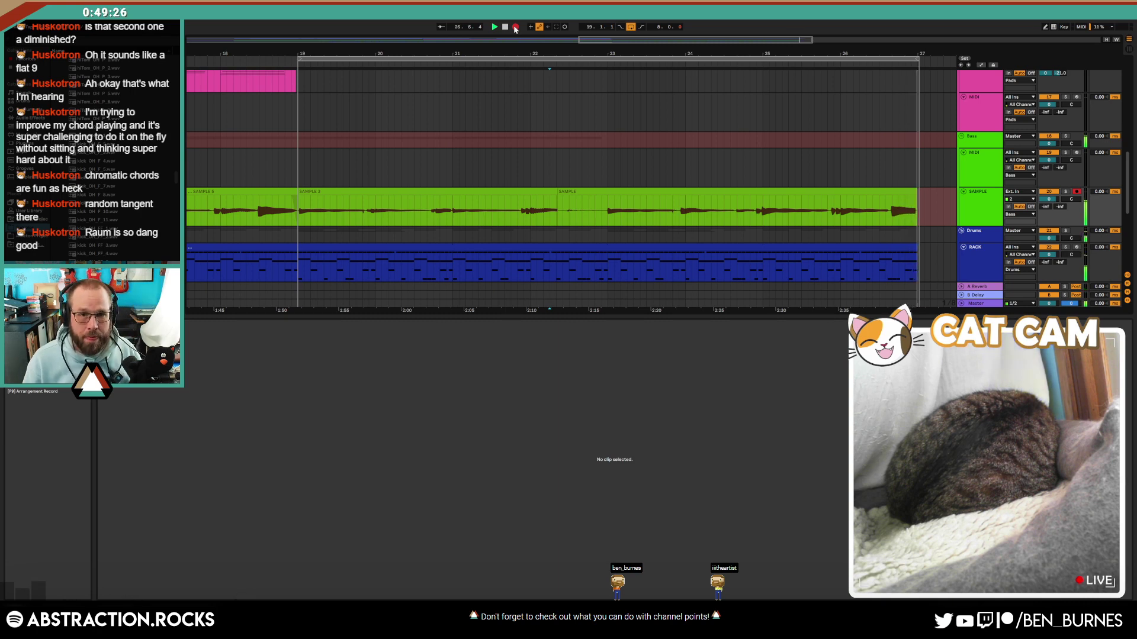
{"action": "left_click", "coordinate": [514, 27]}
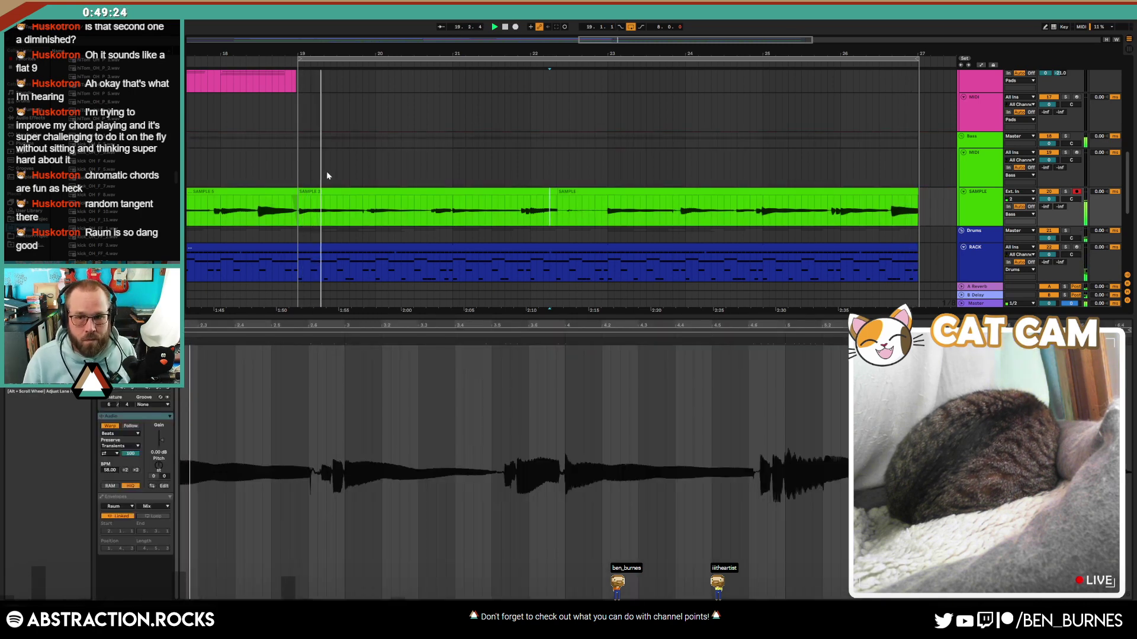
Step: Move the boundary between the last two bass SAMPLE clips to just before bar 23 and check the start of the last clip
{"action": "left_click", "coordinate": [922, 192]}
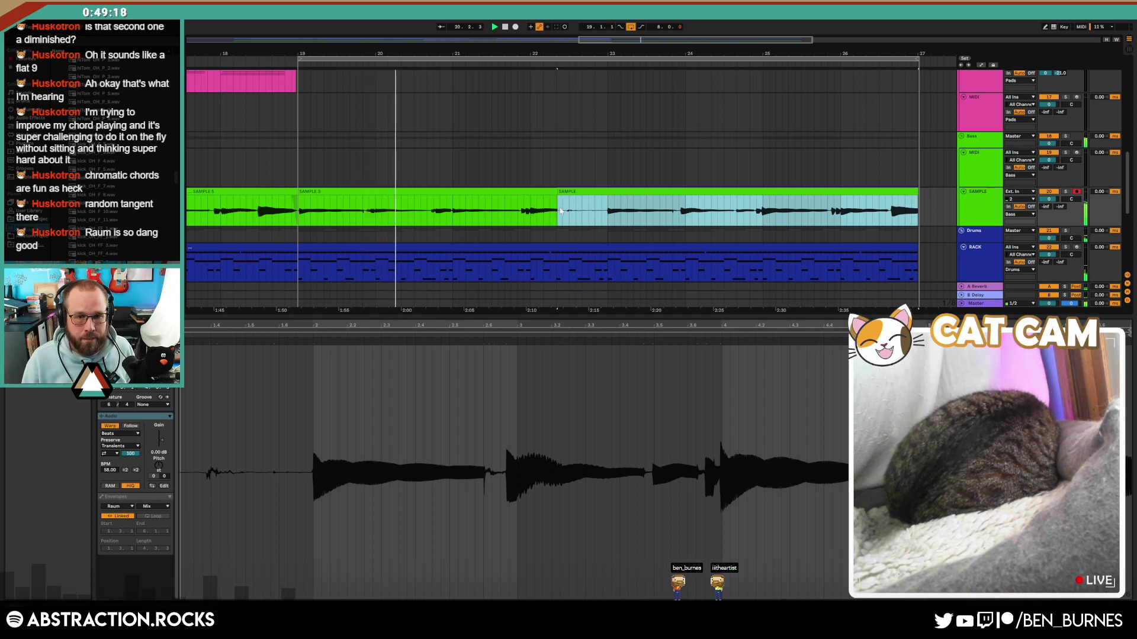
{"action": "left_click_drag", "start_coordinate": [556, 192], "coordinate": [602, 202]}
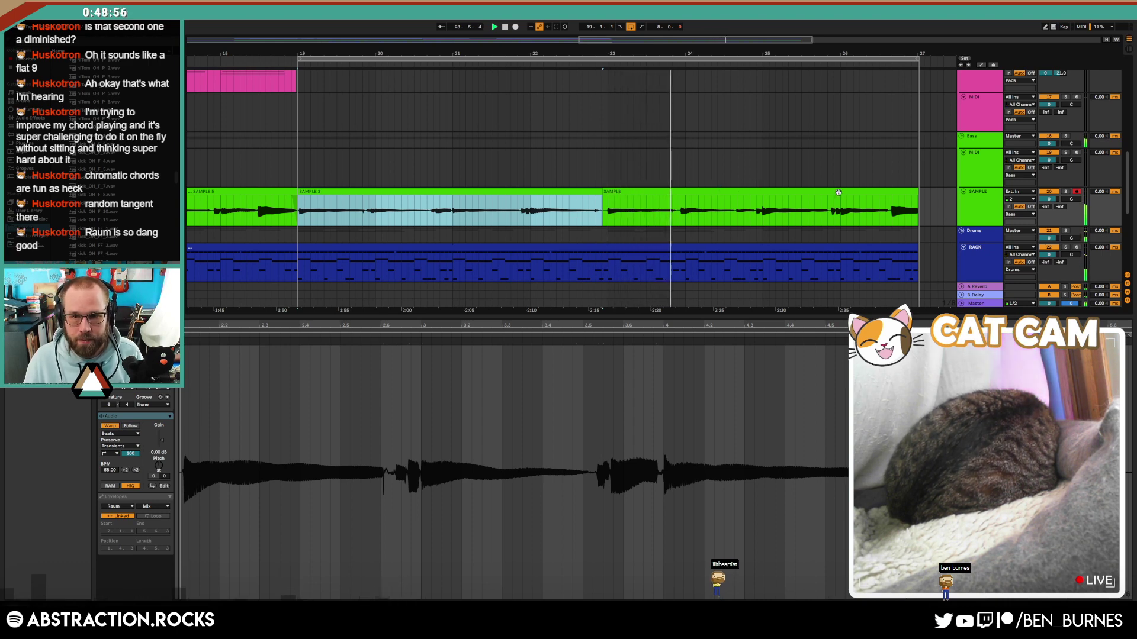
{"action": "left_click", "coordinate": [741, 190]}
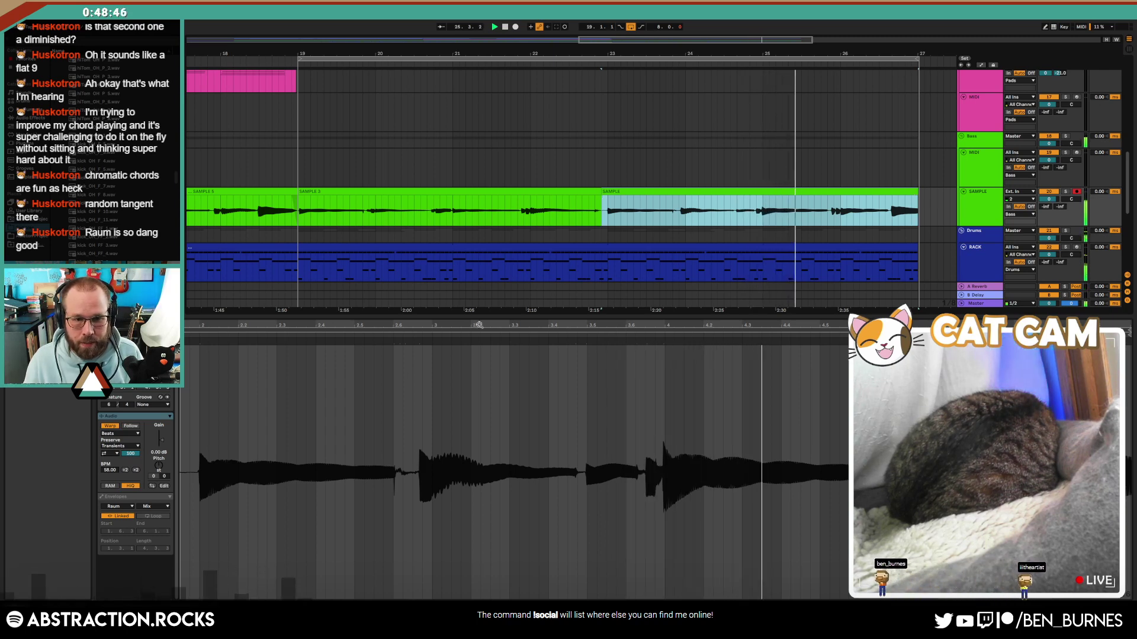
{"action": "left_click_drag", "start_coordinate": [477, 325], "coordinate": [534, 320]}
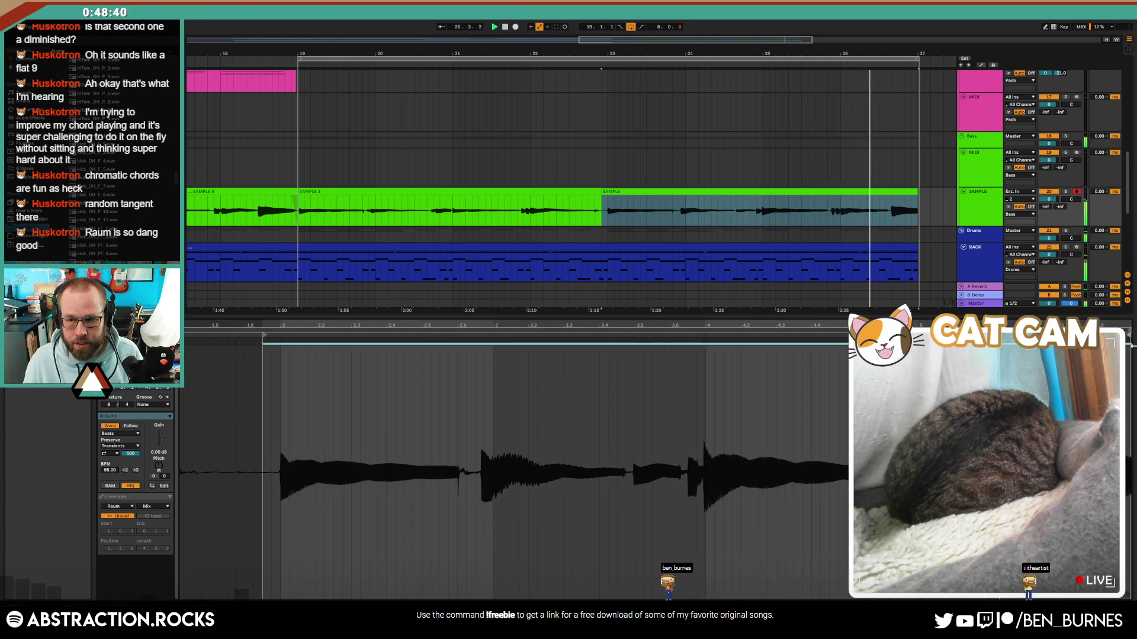
Step: Stop playback and inspect the end of the last bass SAMPLE clip around the loop end at bar 27
{"action": "key", "text": "space"}
{"action": "left_click_drag", "start_coordinate": [918, 211], "coordinate": [895, 211]}
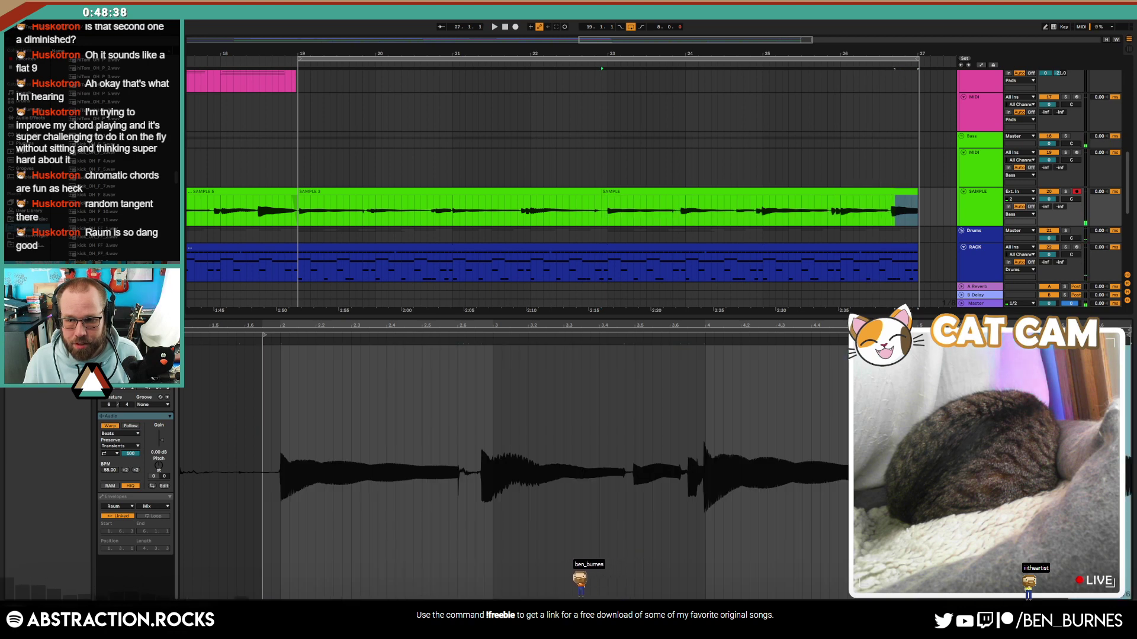
{"action": "left_click_drag", "start_coordinate": [495, 325], "coordinate": [490, 327]}
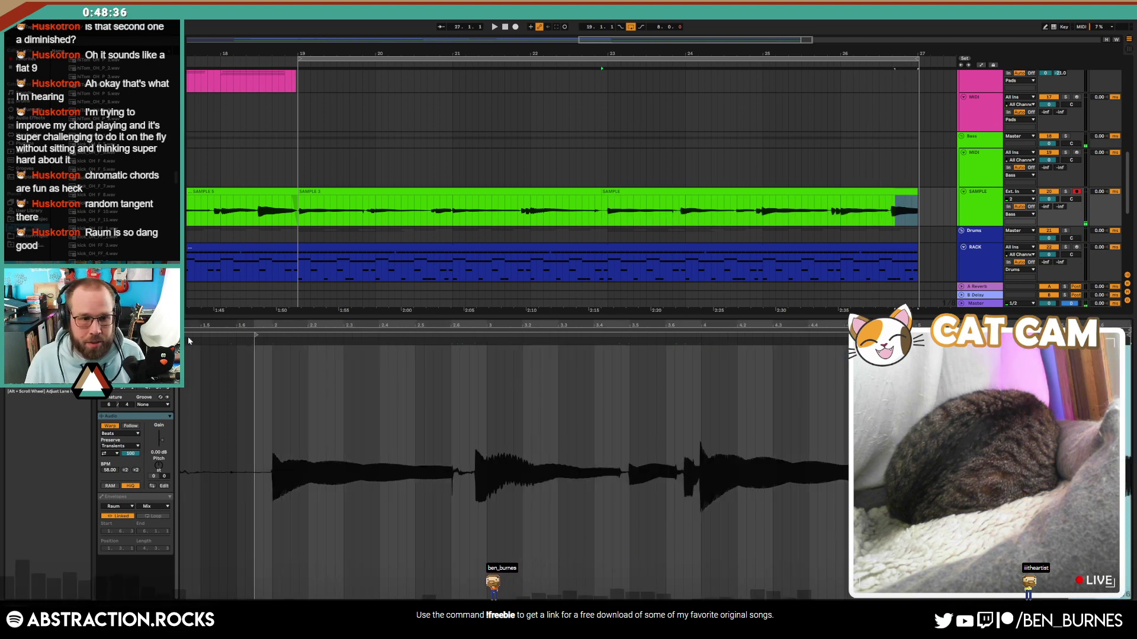
{"action": "key", "text": "space"}
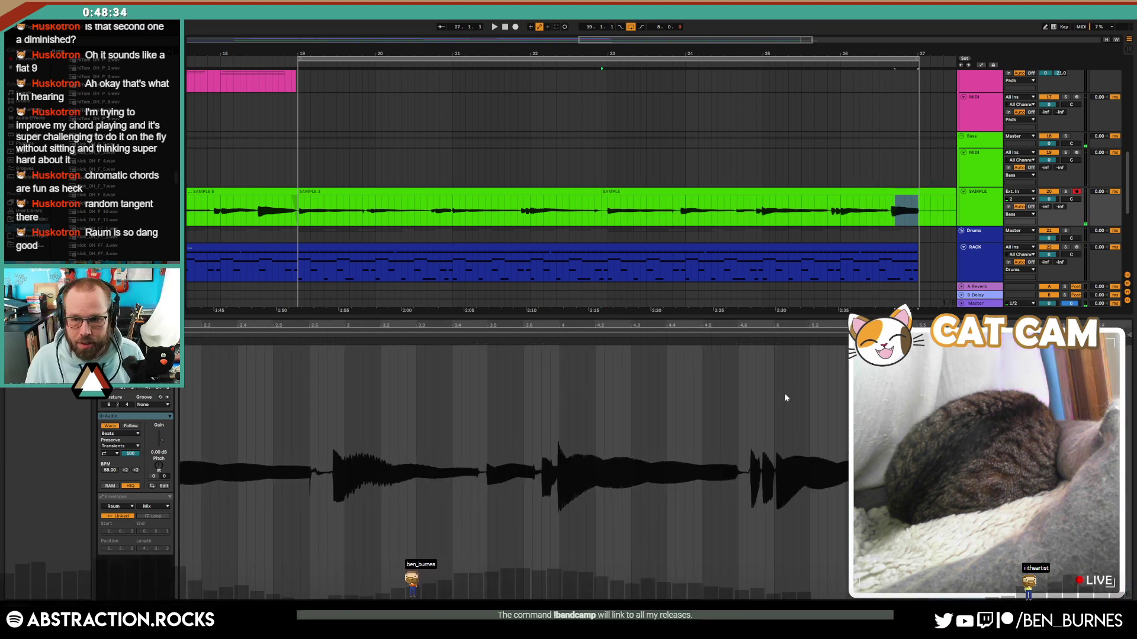
{"action": "scroll", "coordinate": [934, 228], "scroll_direction": "up", "scroll_amount": 6, "text": "ctrl"}
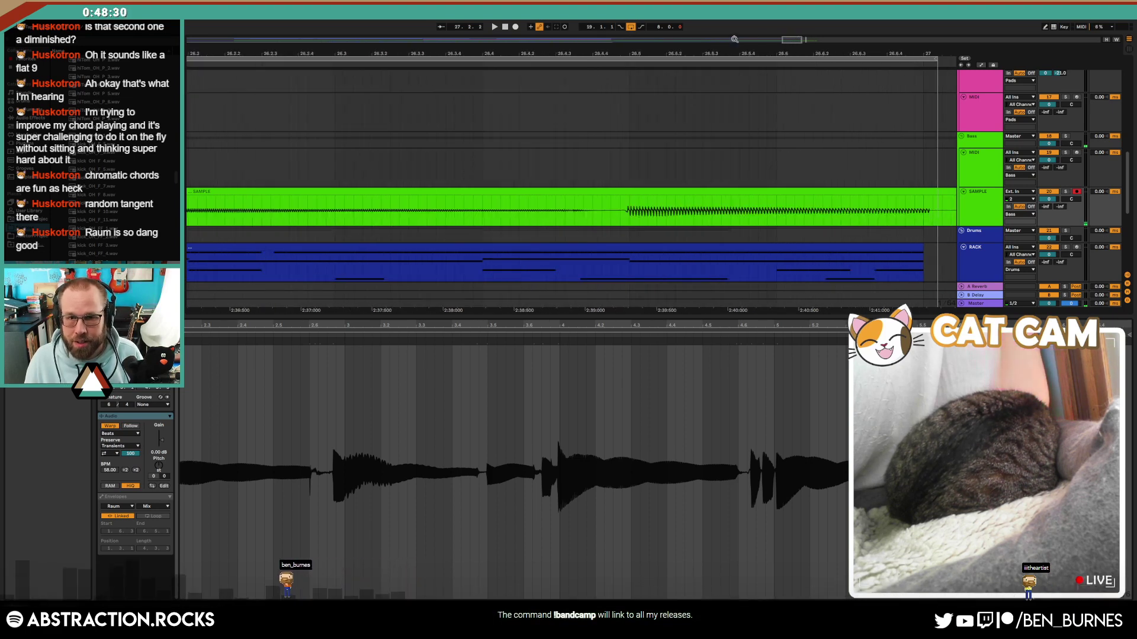
{"action": "left_click_drag", "start_coordinate": [791, 40], "coordinate": [801, 60]}
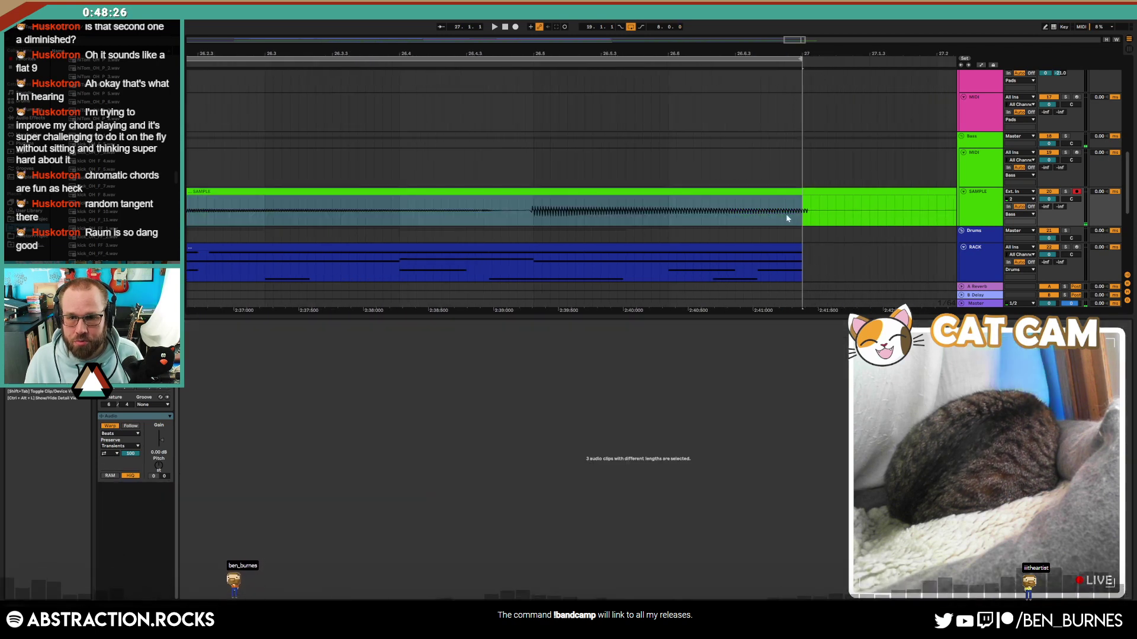
{"action": "key", "text": "ctrl+j"}
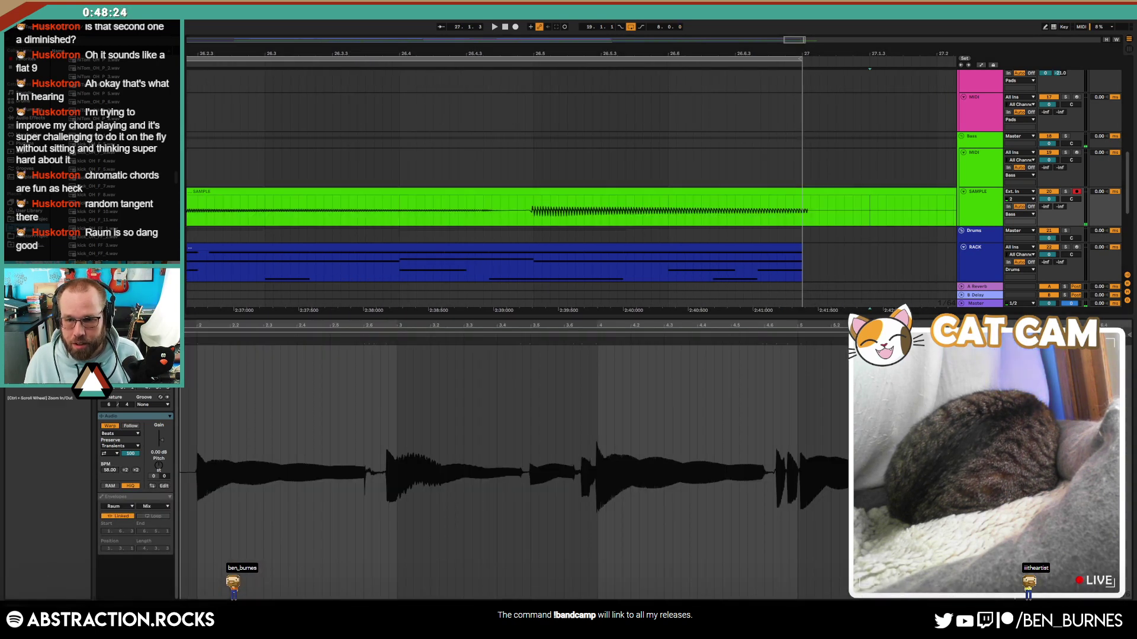
{"action": "left_click", "coordinate": [869, 191]}
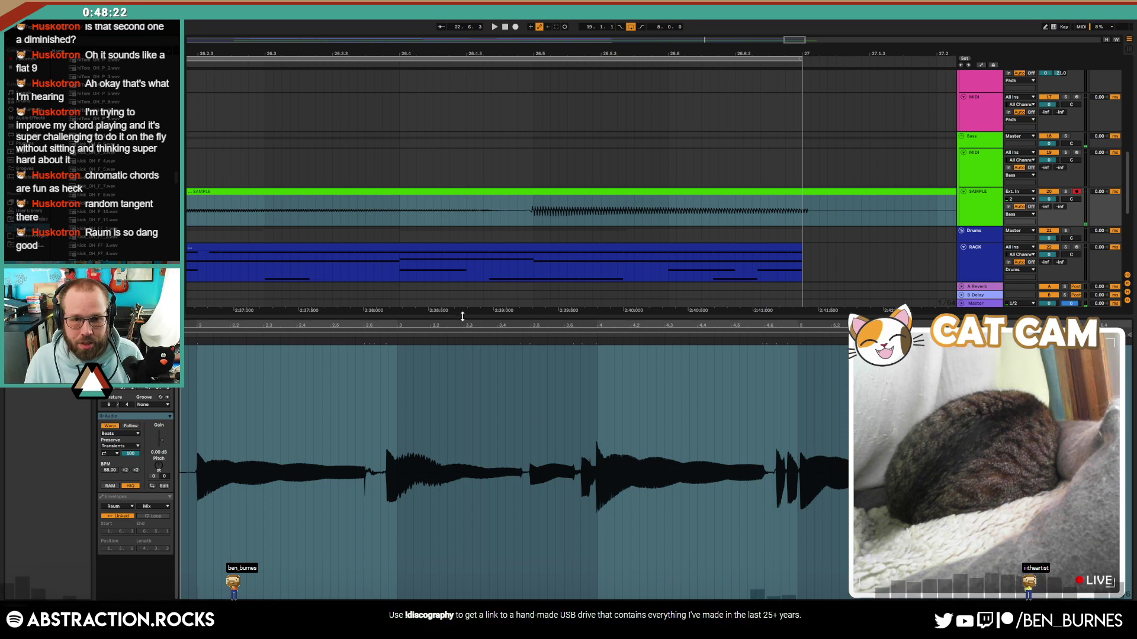
Step: Delete the portions of the last bass SAMPLE clip that extend past bar 27
{"action": "left_click_drag", "start_coordinate": [803, 209], "coordinate": [844, 210]}
{"action": "key", "text": "Delete"}
{"action": "left_click", "coordinate": [879, 193]}
{"action": "key", "text": "Delete"}
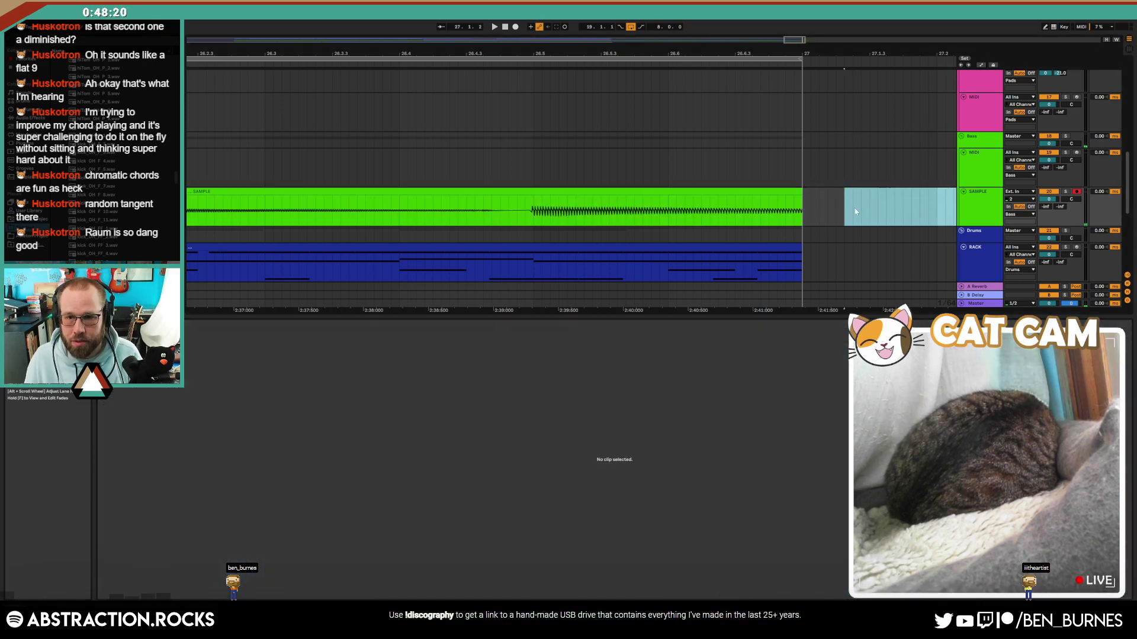
{"action": "left_click", "coordinate": [853, 211]}
{"action": "scroll", "coordinate": [796, 225], "scroll_direction": "down", "scroll_amount": 10}
{"action": "scroll", "coordinate": [681, 235], "scroll_direction": "up", "scroll_amount": 1}
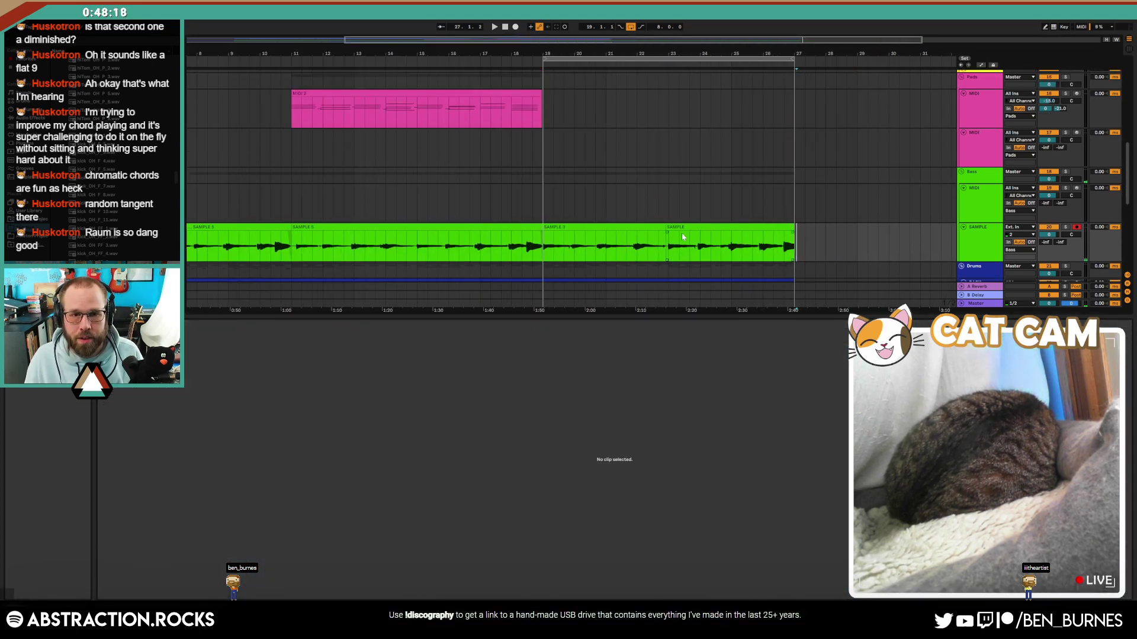
Step: Show the device chain of the Pads track holding the MIDI clip from bar 11 to bar 19
{"action": "key", "text": "shift+Tab"}
{"action": "scroll", "coordinate": [673, 251], "scroll_direction": "up", "scroll_amount": 3}
{"action": "left_click", "coordinate": [481, 193]}
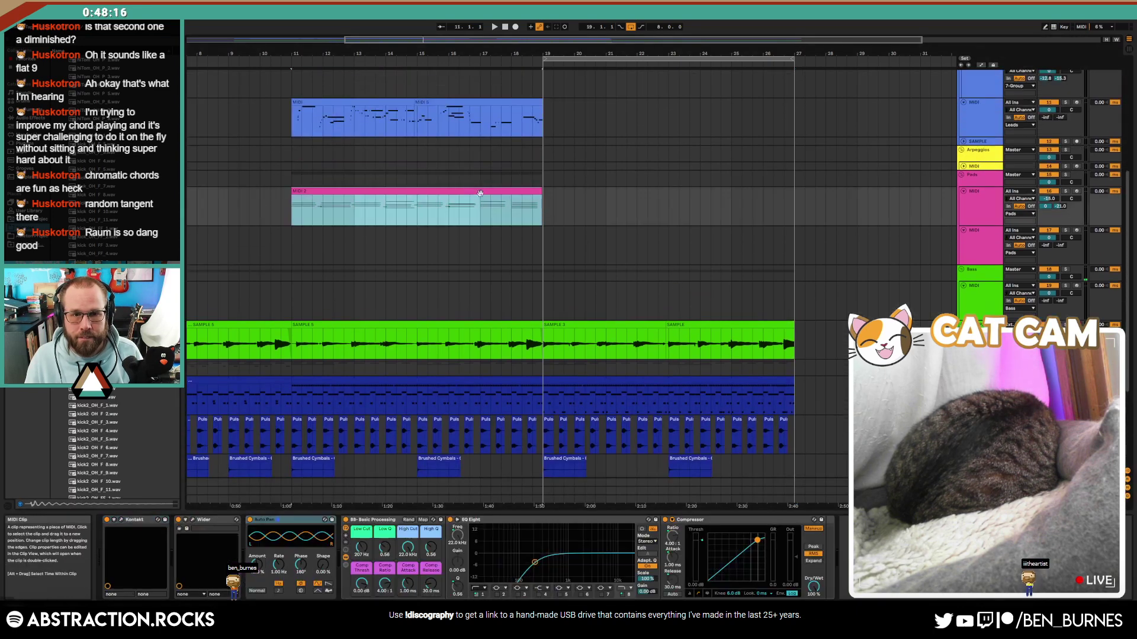
{"action": "left_click_drag", "start_coordinate": [544, 204], "coordinate": [289, 207]}
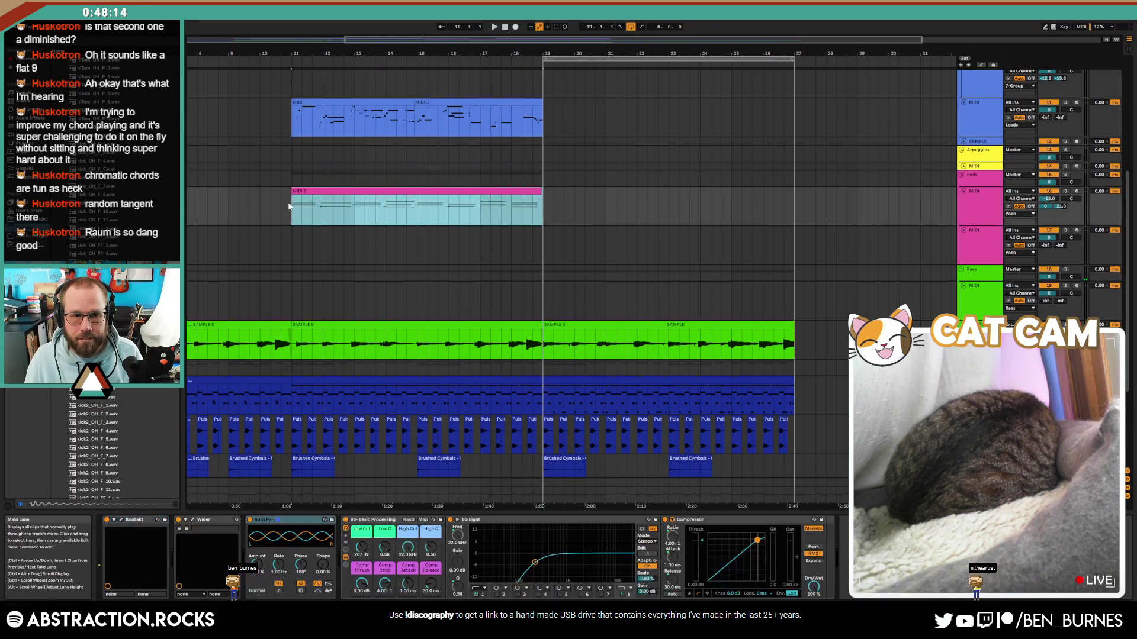
{"action": "scroll", "coordinate": [630, 229], "scroll_direction": "up", "scroll_amount": 5}
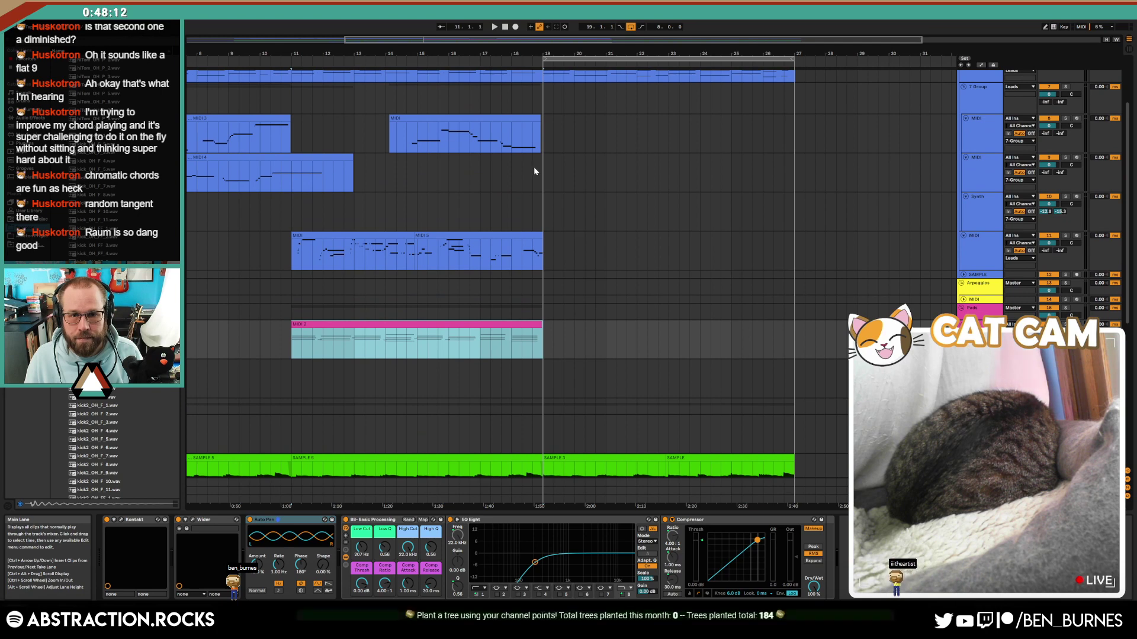
Step: Try recording a MIDI take on the 7-Group track above Synth from midway through bar 18, and delete the take
{"action": "left_click", "coordinate": [511, 173]}
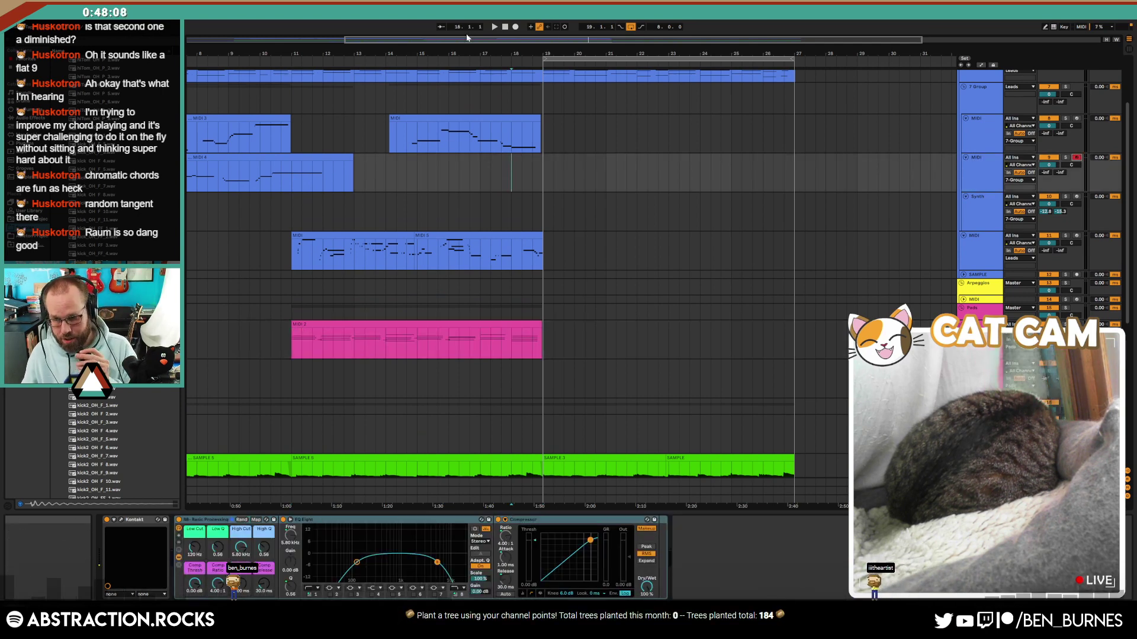
{"action": "left_click", "coordinate": [494, 27]}
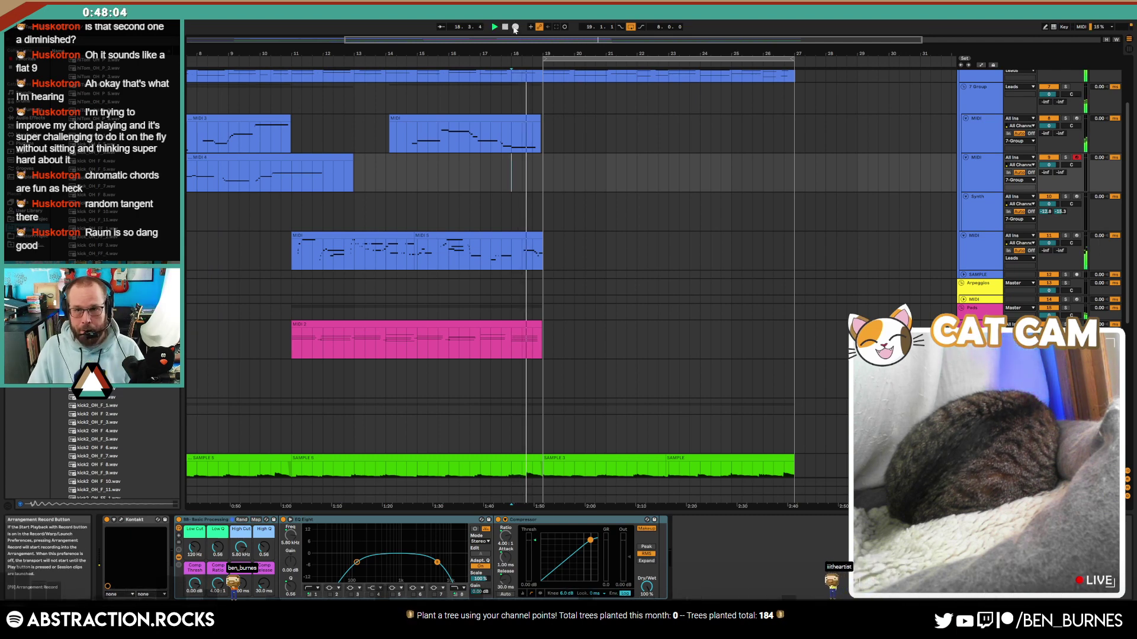
{"action": "left_click", "coordinate": [515, 28]}
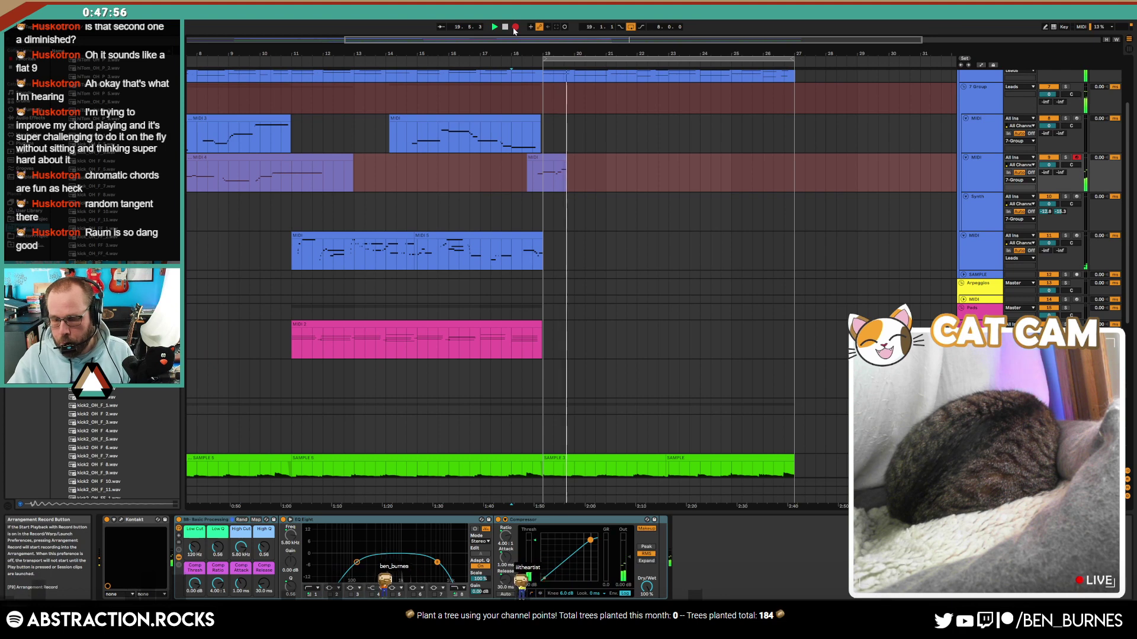
{"action": "key", "text": "space"}
{"action": "left_click_drag", "start_coordinate": [580, 172], "coordinate": [520, 173]}
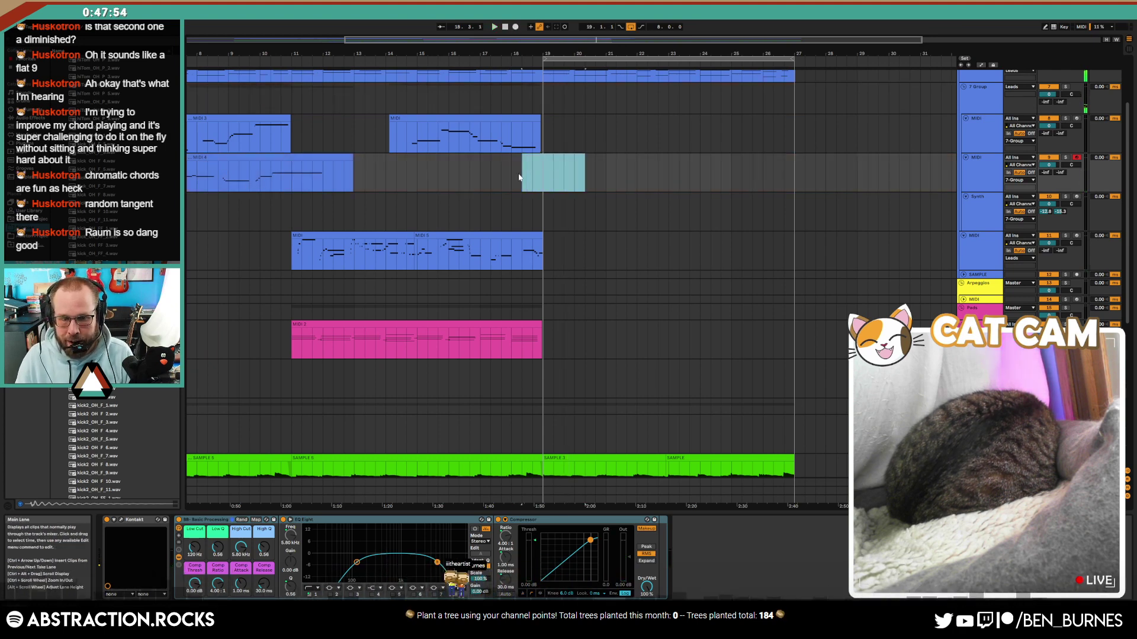
{"action": "key", "text": "Delete"}
Step: Try a second, short take on the same 7-Group MIDI track from the start of bar 19, and delete it
{"action": "key", "text": "space"}
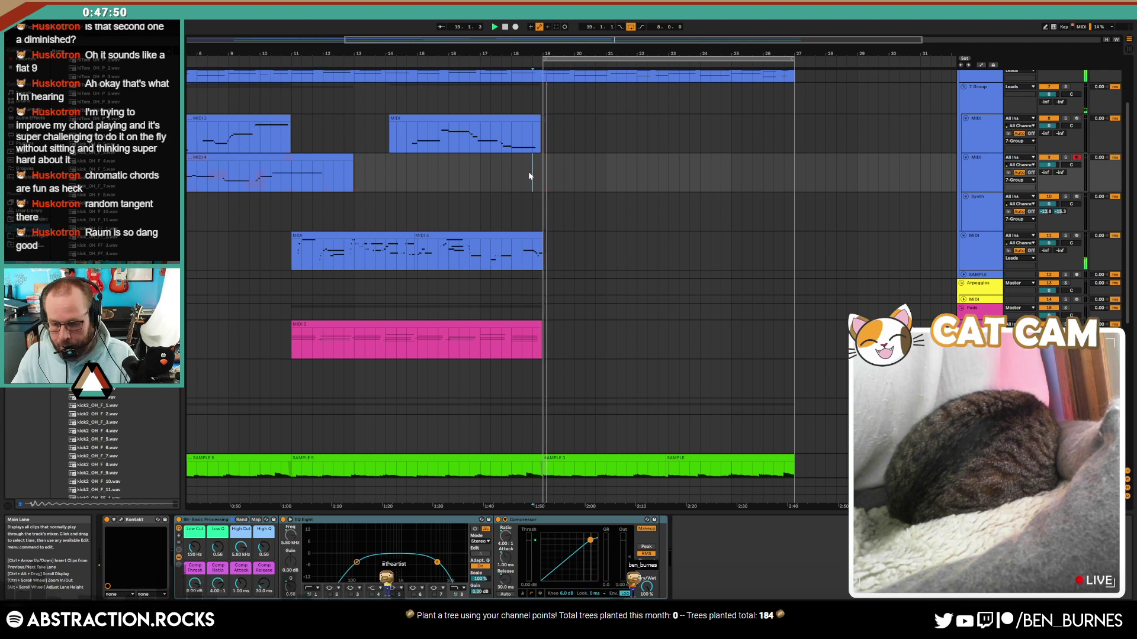
{"action": "key", "text": "F9"}
{"action": "key", "text": "space"}
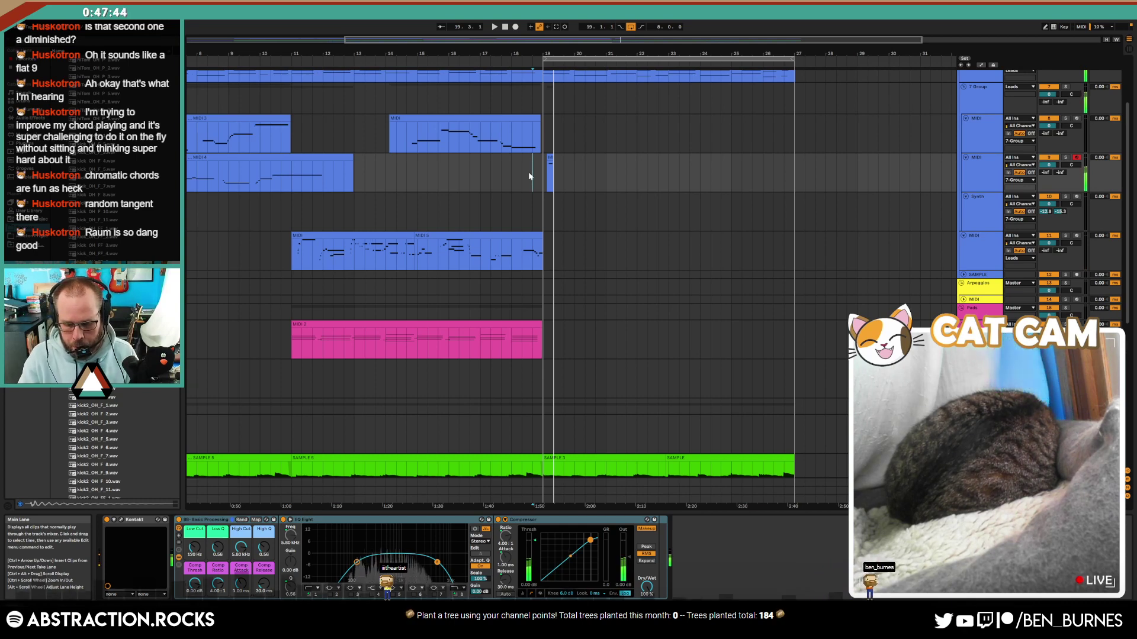
{"action": "left_click_drag", "start_coordinate": [528, 176], "coordinate": [566, 178]}
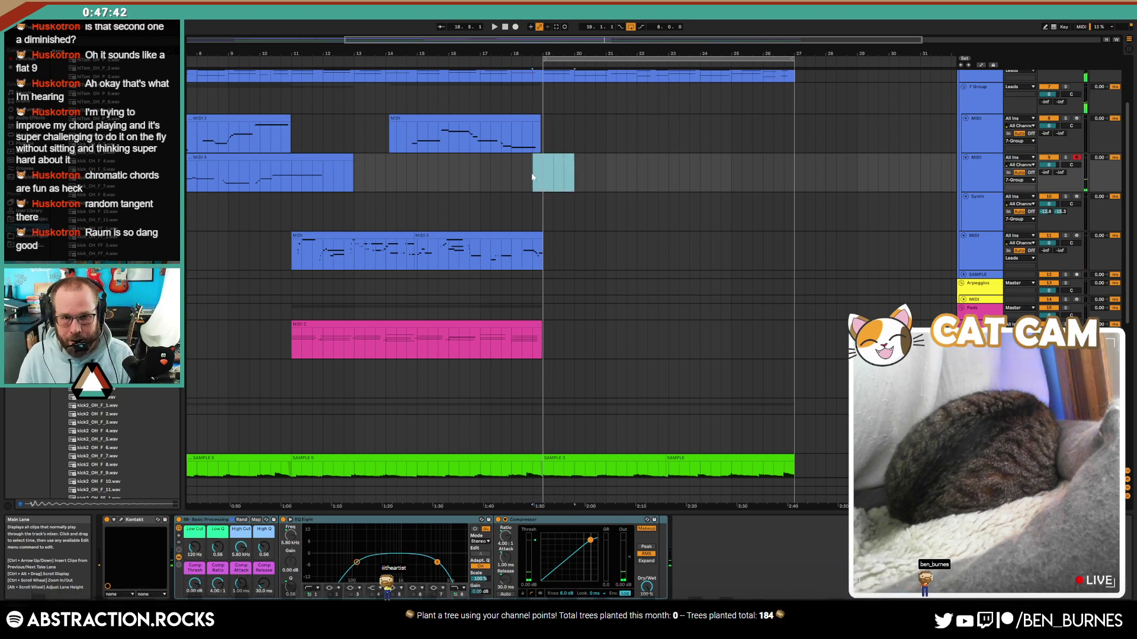
Step: Try a longer take on the 7-Group MIDI track from just before bar 19 into bar 21, and delete it
{"action": "key", "text": "F9"}
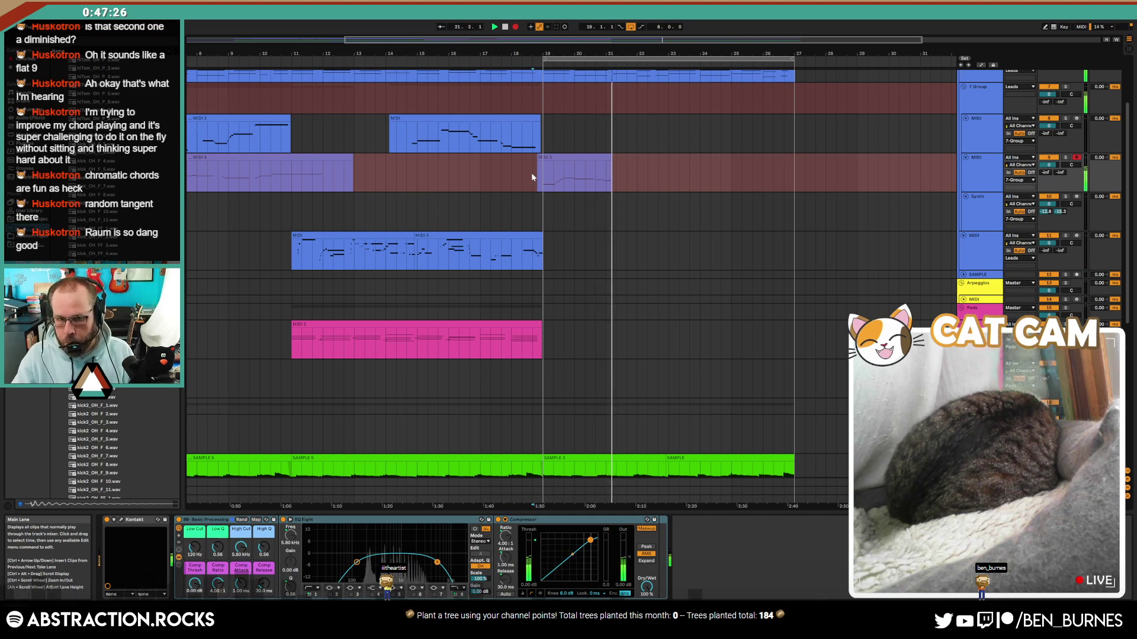
{"action": "key", "text": "F9"}
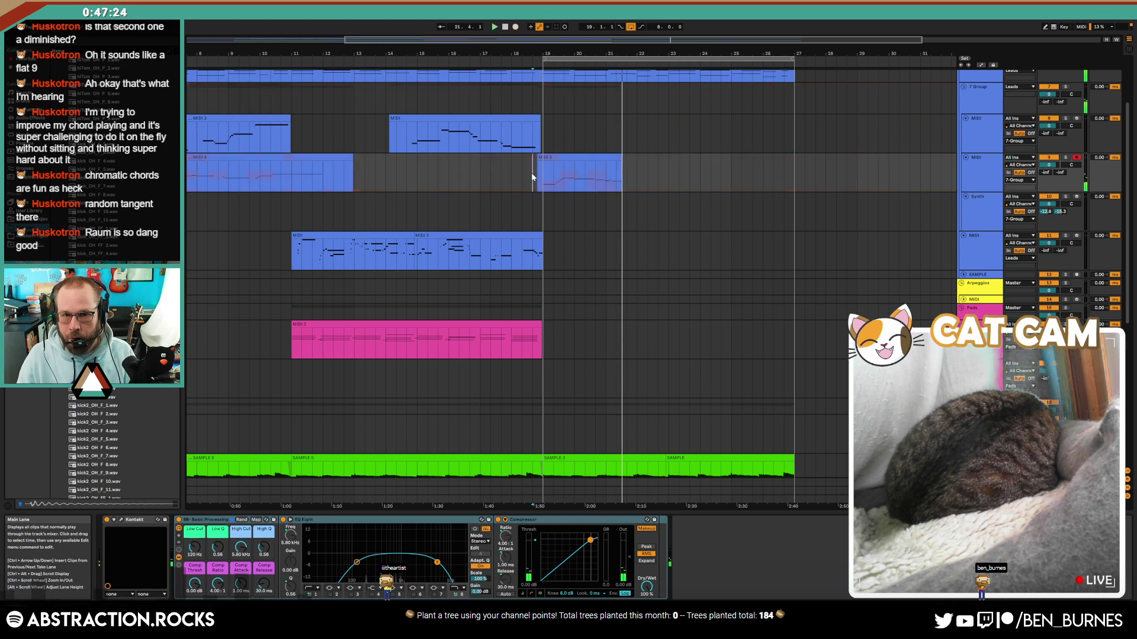
{"action": "left_click_drag", "start_coordinate": [522, 173], "coordinate": [688, 171]}
{"action": "key", "text": "Delete"}
{"action": "left_click", "coordinate": [645, 168]}
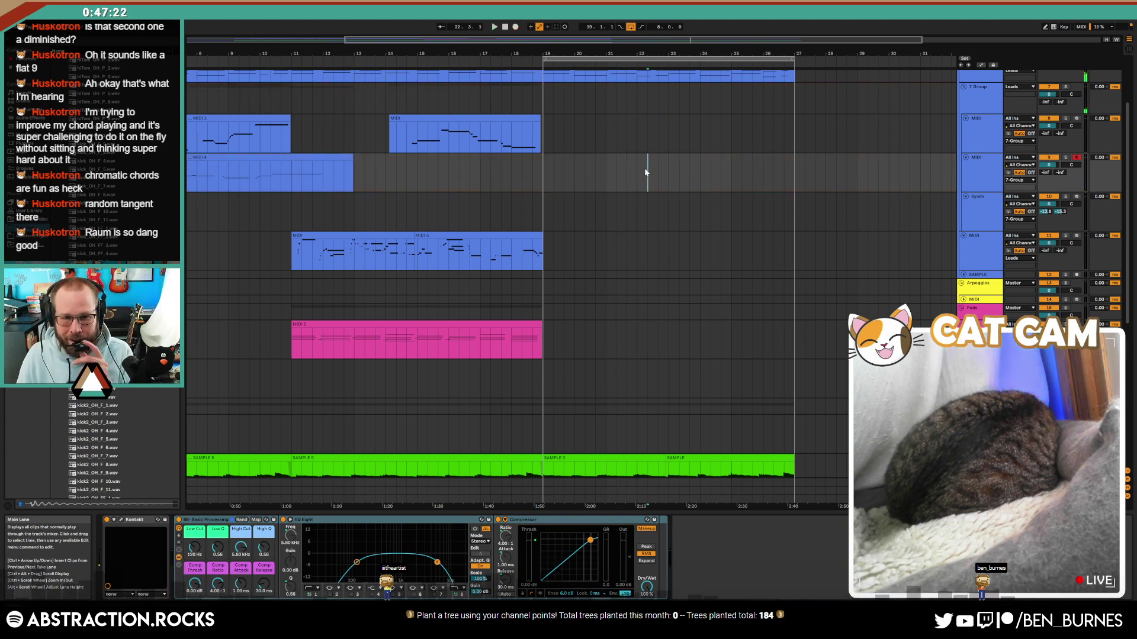
{"action": "left_click", "coordinate": [533, 173]}
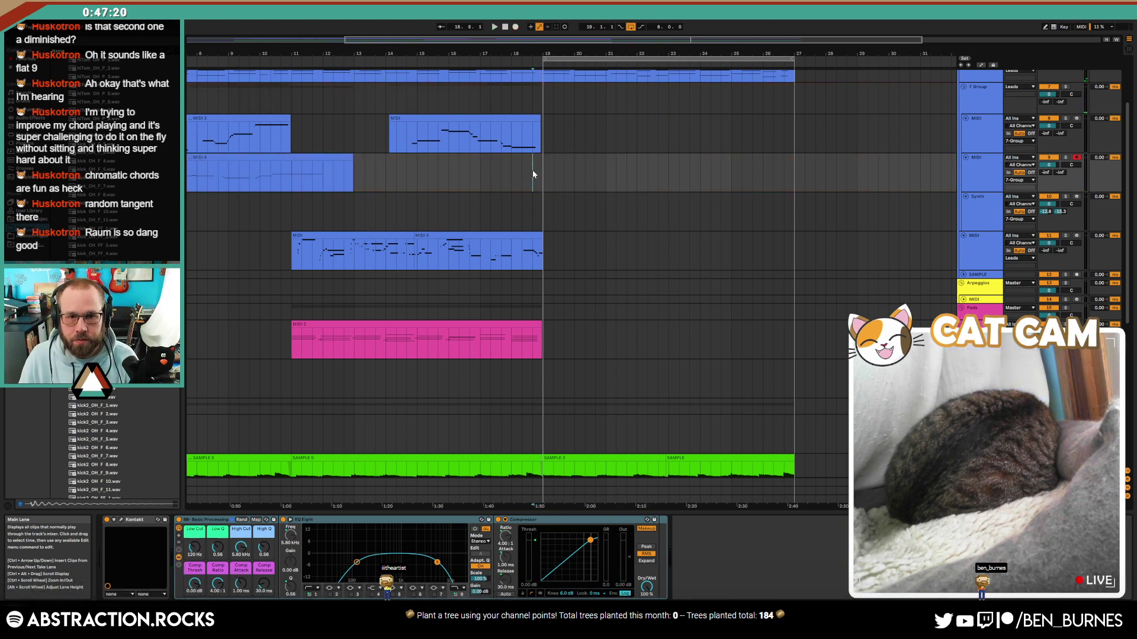
Step: Record a new MIDI take on the Leads track below Synth from bar 19 to the loop end at bar 27
{"action": "left_click", "coordinate": [975, 215]}
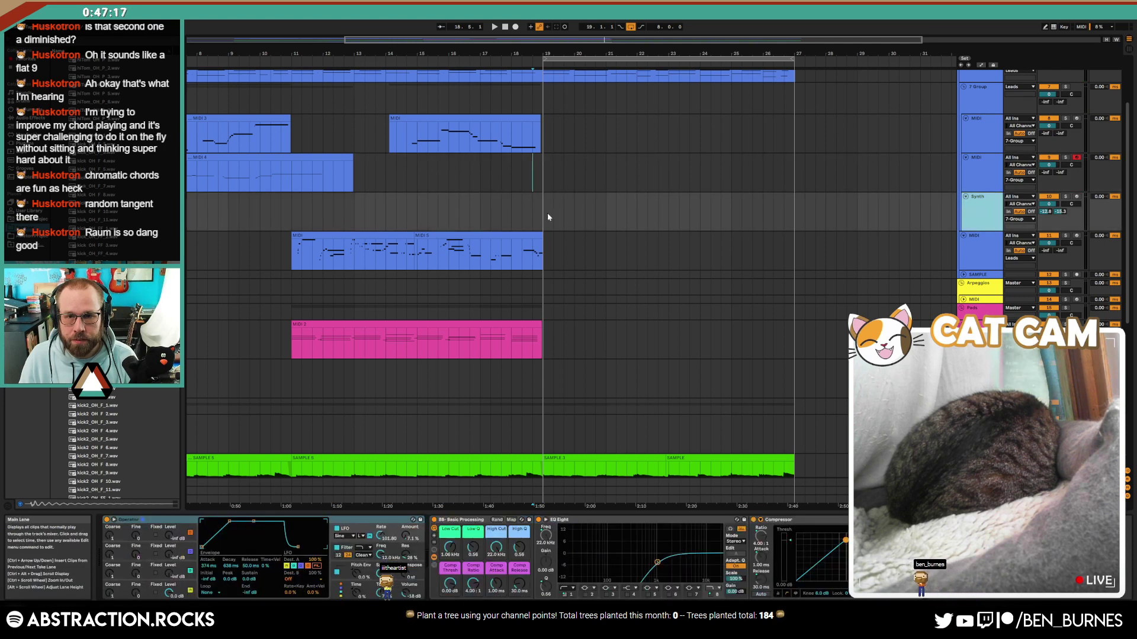
{"action": "left_click", "coordinate": [543, 262]}
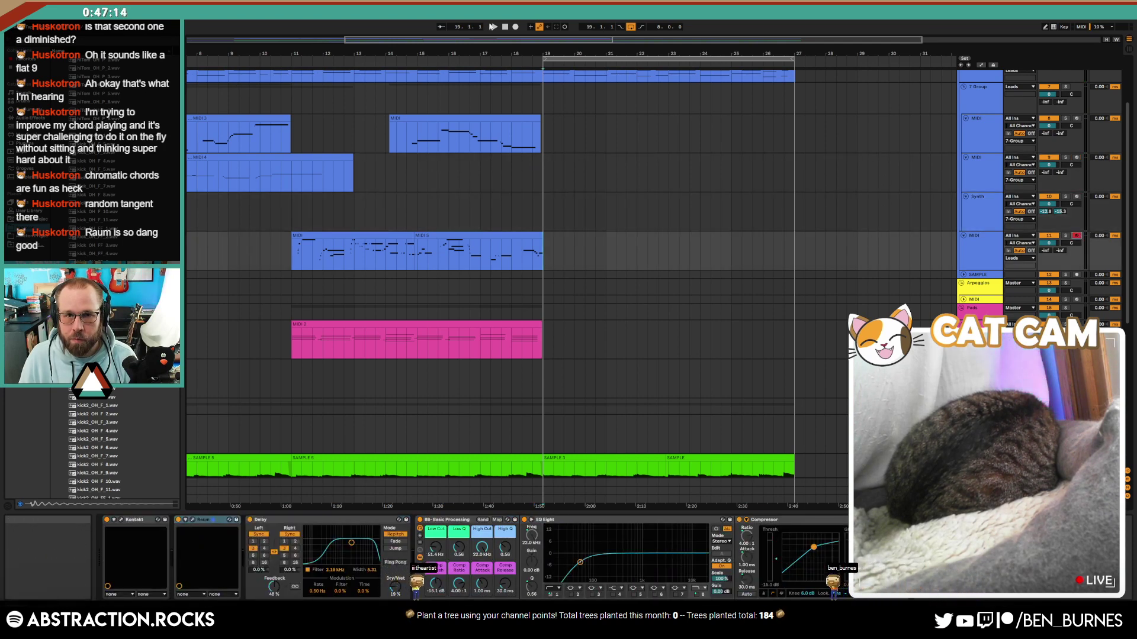
{"action": "left_click", "coordinate": [515, 27]}
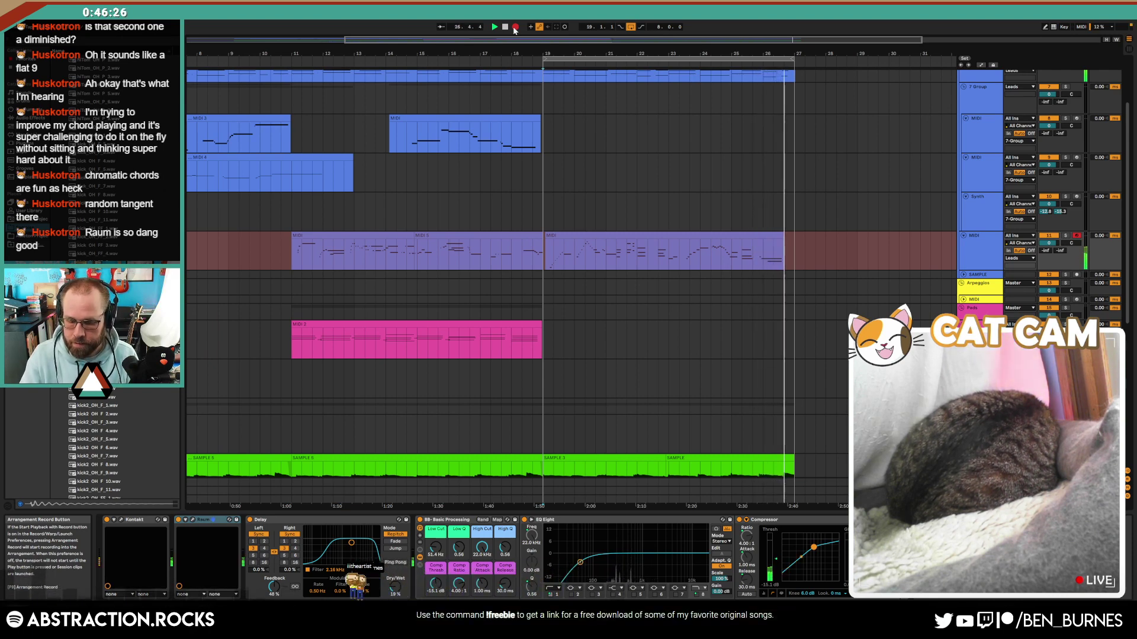
{"action": "left_click", "coordinate": [515, 27]}
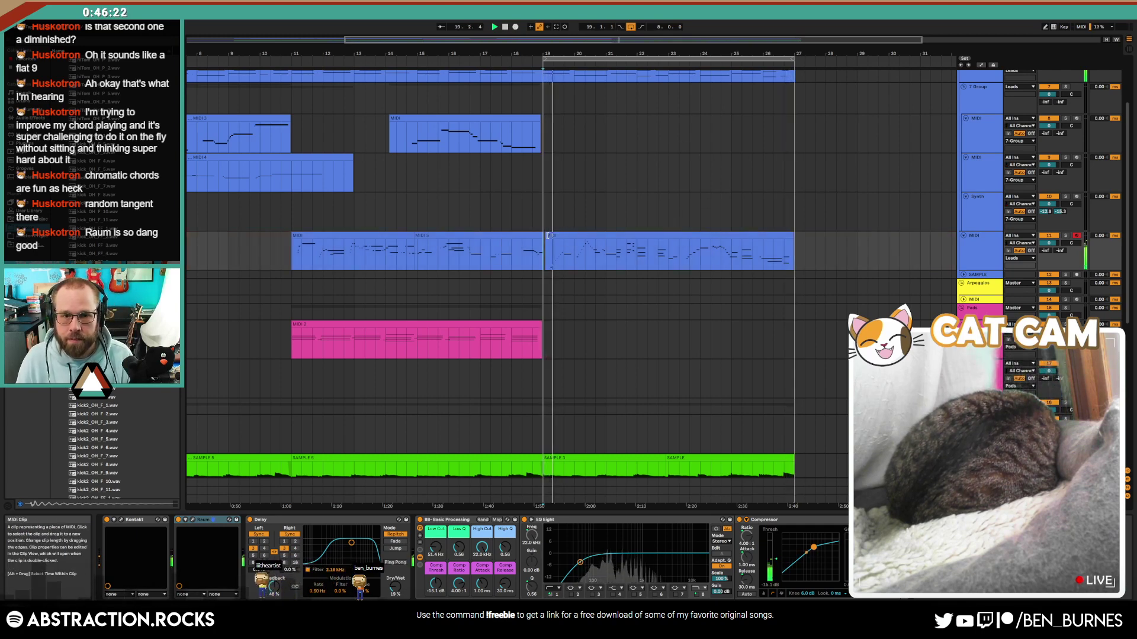
Step: Open the new Leads take from bar 19 and nudge the late G3, A#3, C4 and G4 notes of its ascending run slightly earlier
{"action": "left_click", "coordinate": [590, 235]}
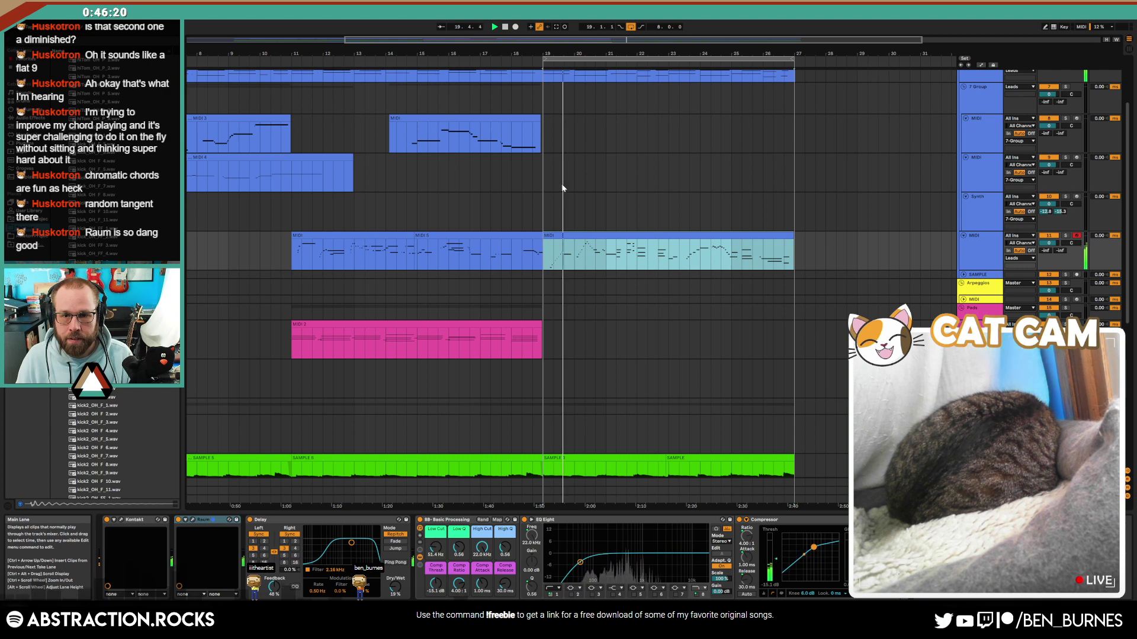
{"action": "double_click", "coordinate": [608, 232]}
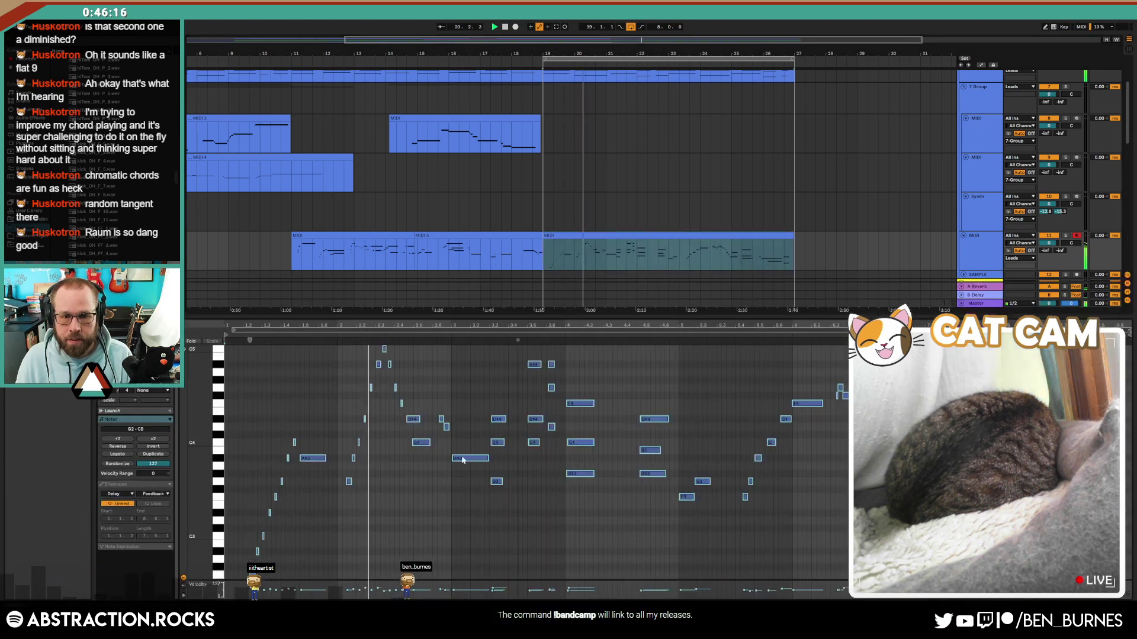
{"action": "left_click", "coordinate": [413, 548]}
{"action": "scroll", "coordinate": [357, 508], "scroll_direction": "up", "scroll_amount": 3}
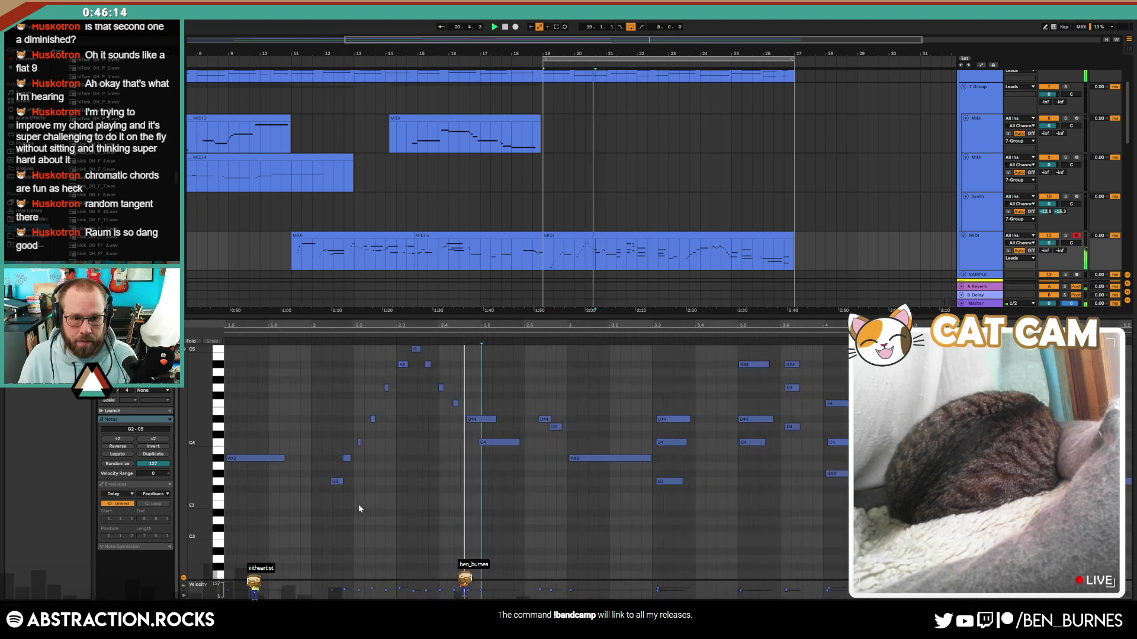
{"action": "left_click_drag", "start_coordinate": [335, 473], "coordinate": [346, 496]}
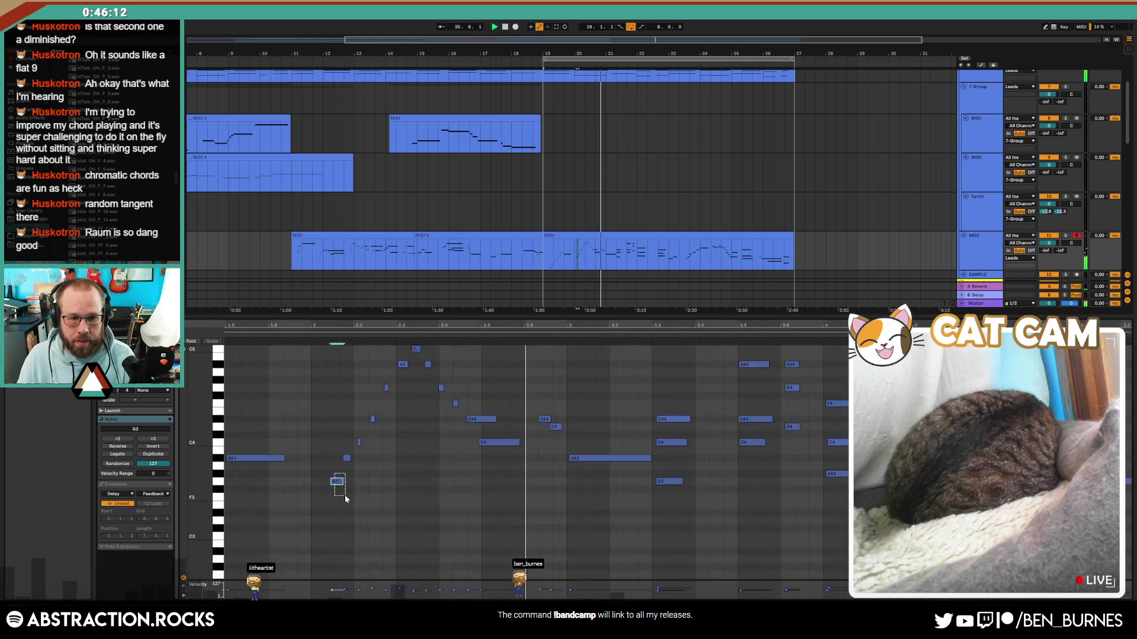
{"action": "left_click", "coordinate": [356, 442]}
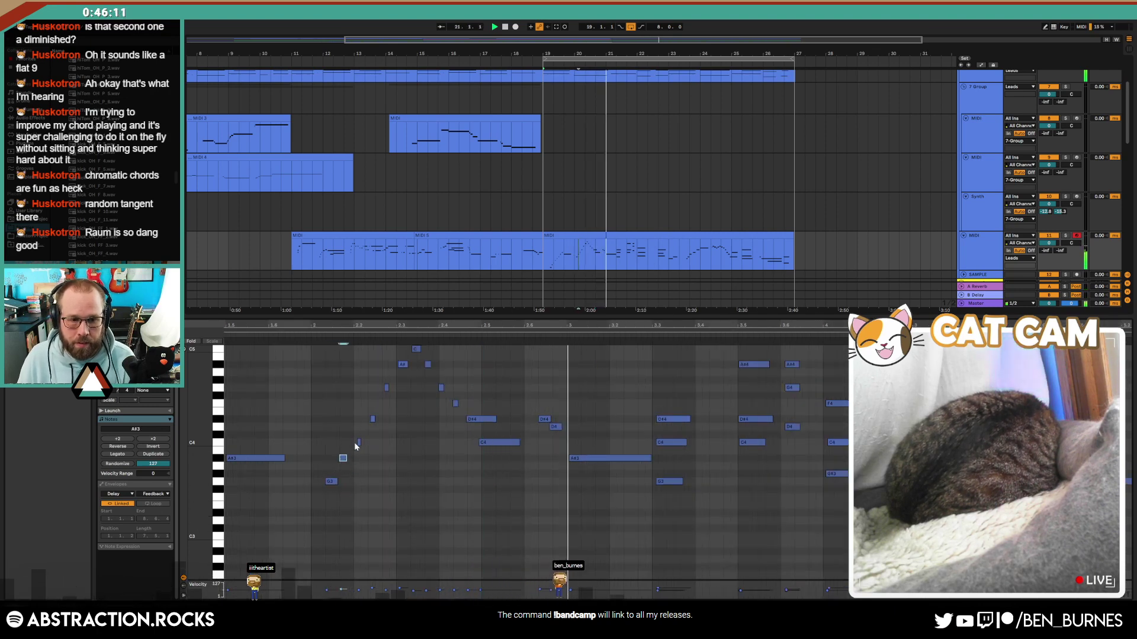
{"action": "left_click", "coordinate": [385, 388]}
Step: Nudge the G3–C4–D#4 chord and the D4–G4–A#4 chord of the Leads take slightly earlier onto the beat
{"action": "left_click_drag", "start_coordinate": [702, 325], "coordinate": [652, 329]}
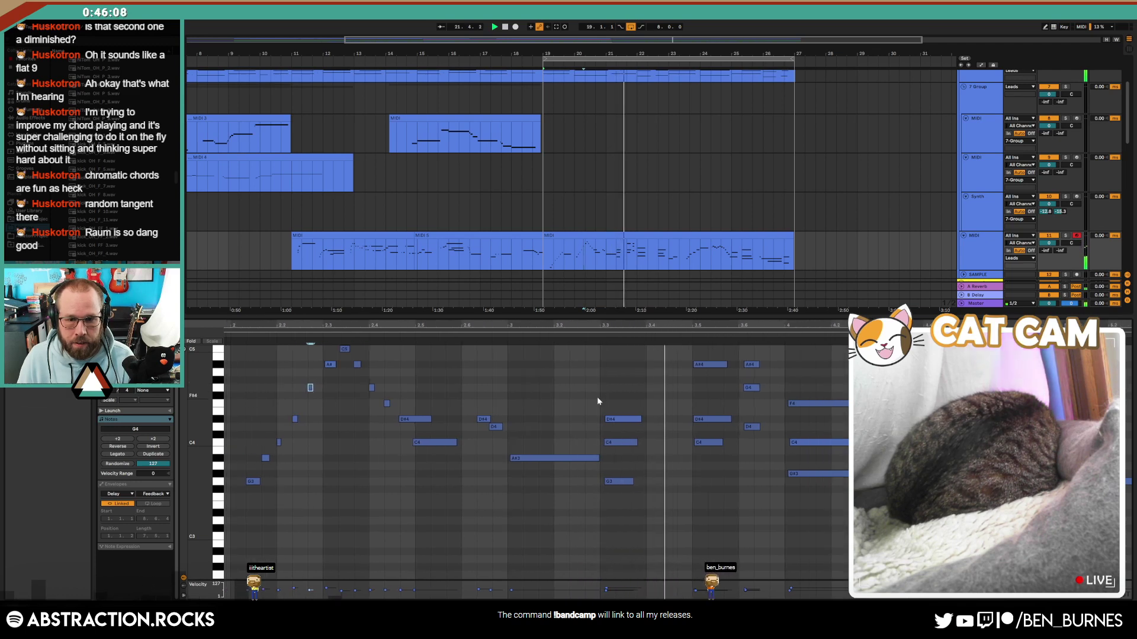
{"action": "left_click_drag", "start_coordinate": [597, 396], "coordinate": [633, 516]}
{"action": "key", "text": "Left"}
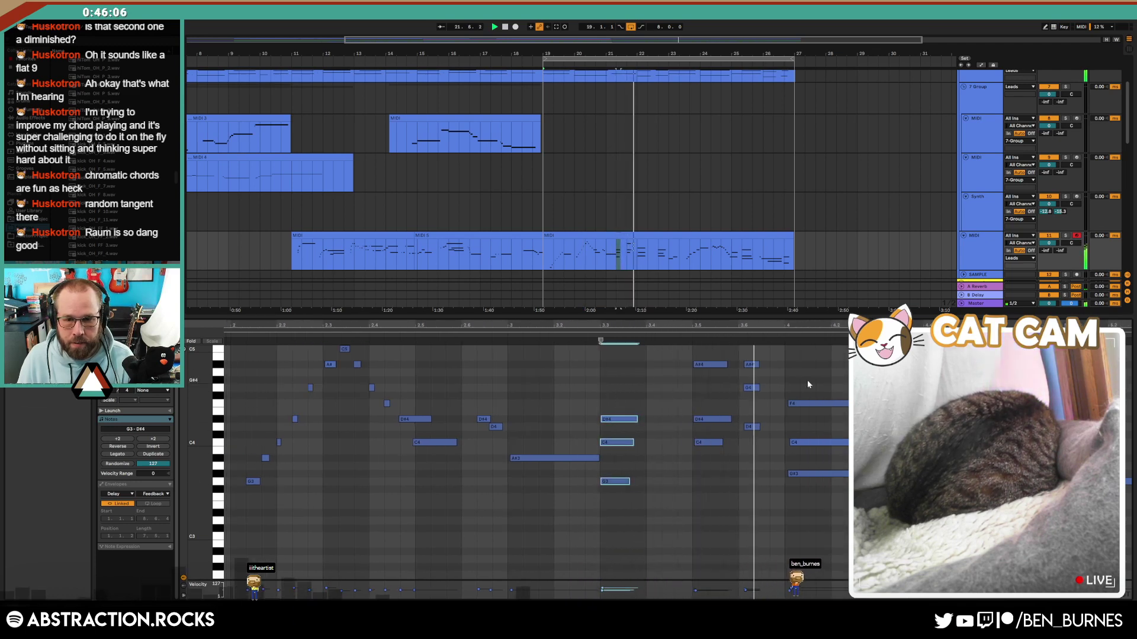
{"action": "left_click_drag", "start_coordinate": [753, 349], "coordinate": [766, 441]}
{"action": "key", "text": "Left"}
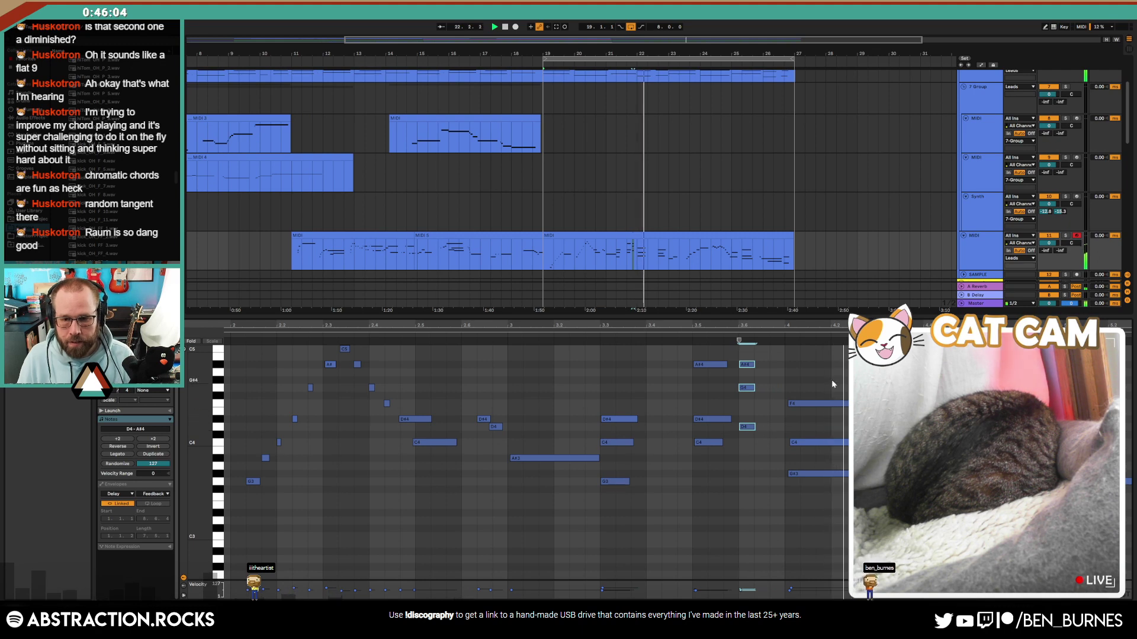
Step: Shift the G#3–C4–F4 chord, the G#3–B3–D#4 chord and the G3 note following them slightly earlier in the Leads take
{"action": "left_click_drag", "start_coordinate": [831, 379], "coordinate": [809, 481]}
{"action": "key", "text": "Left"}
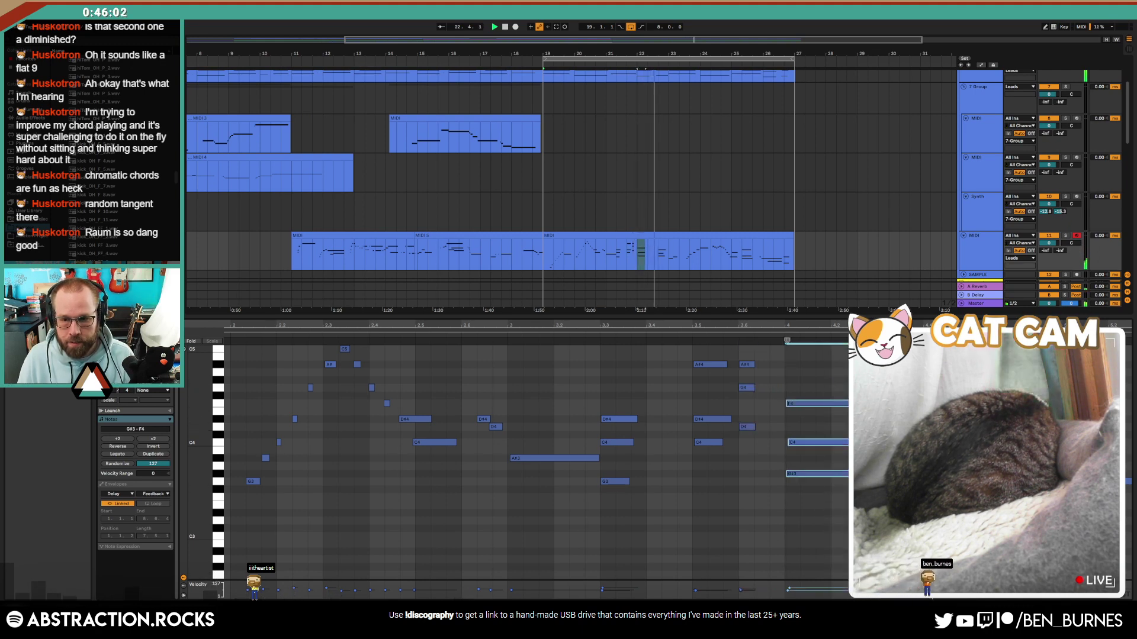
{"action": "left_click_drag", "start_coordinate": [734, 384], "coordinate": [770, 504]}
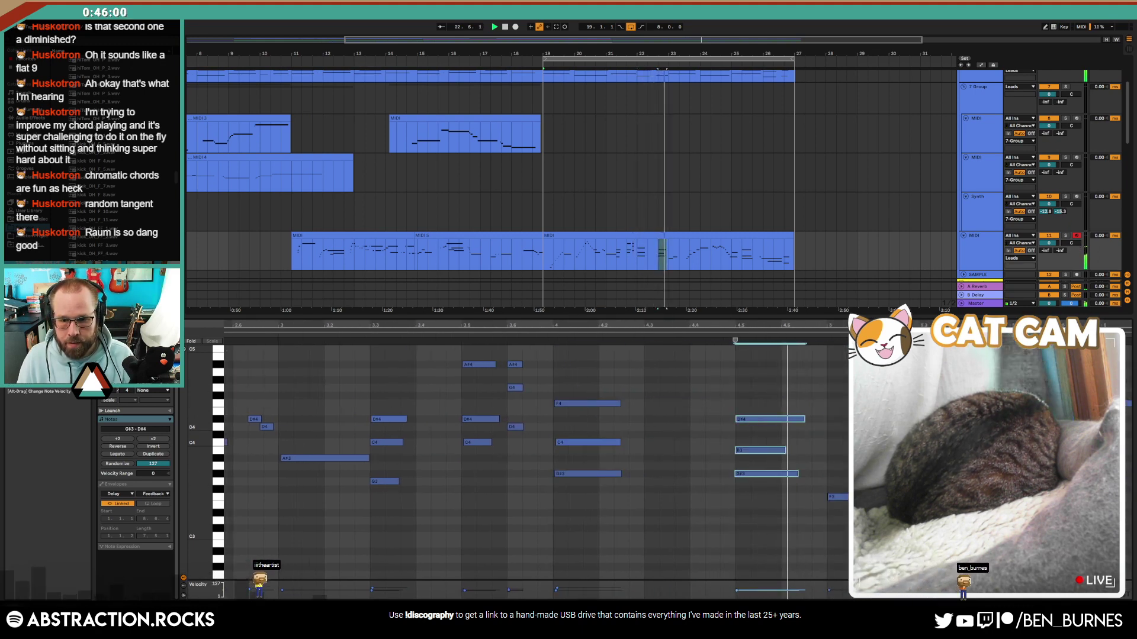
{"action": "left_click", "coordinate": [874, 439]}
{"action": "left_click_drag", "start_coordinate": [933, 323], "coordinate": [813, 325]}
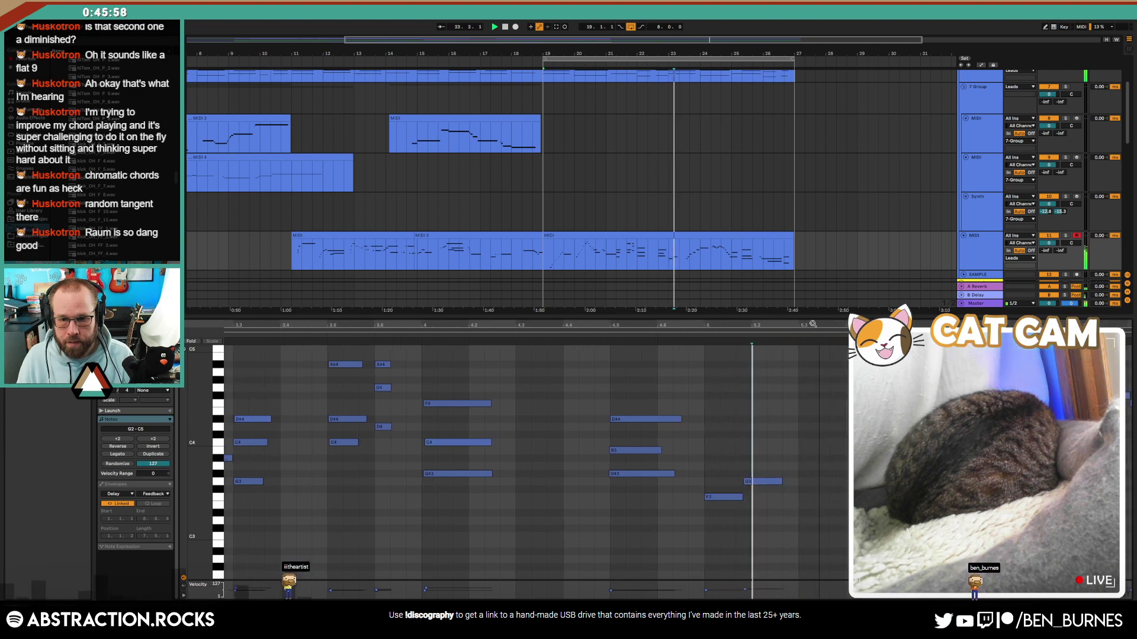
{"action": "left_click", "coordinate": [751, 482]}
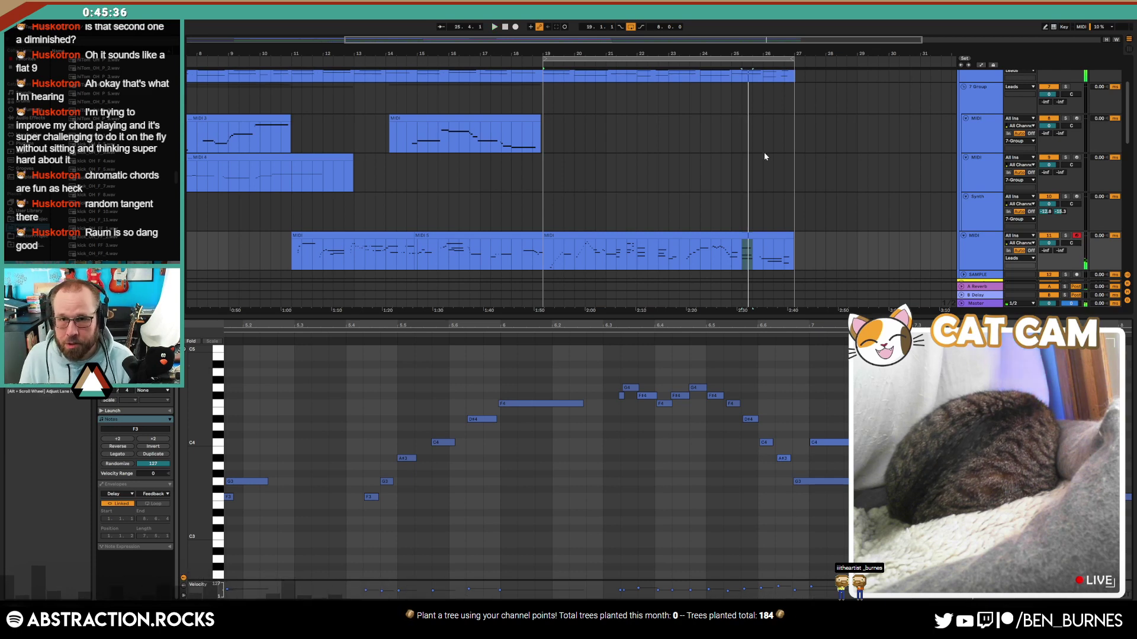
Step: Examine the D4–A#4 chord notes in bar 25 of the upper Leads MIDI clip
{"action": "scroll", "coordinate": [765, 155], "scroll_direction": "up", "scroll_amount": 2}
{"action": "left_click", "coordinate": [760, 104]}
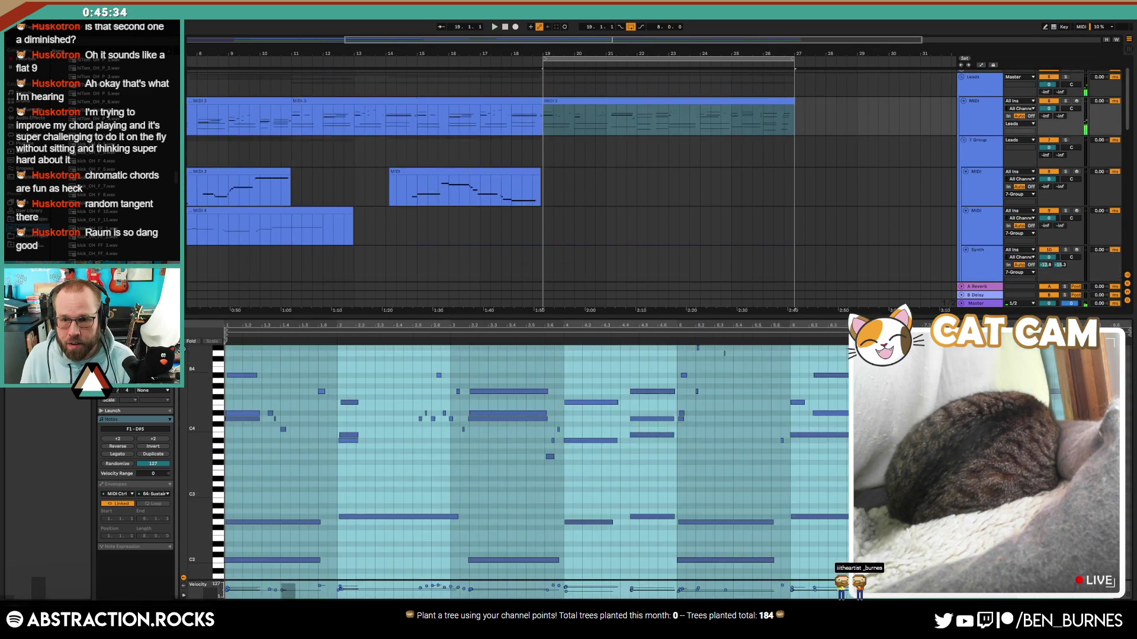
{"action": "left_click_drag", "start_coordinate": [753, 120], "coordinate": [741, 120]}
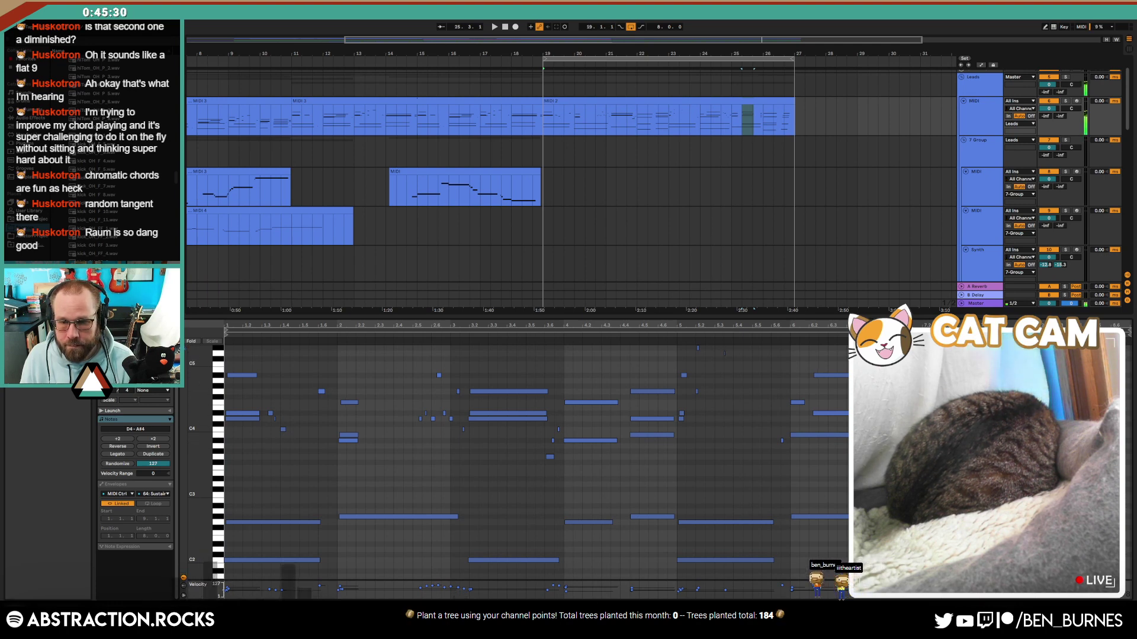
{"action": "key", "text": "plus"}
{"action": "key", "text": "plus"}
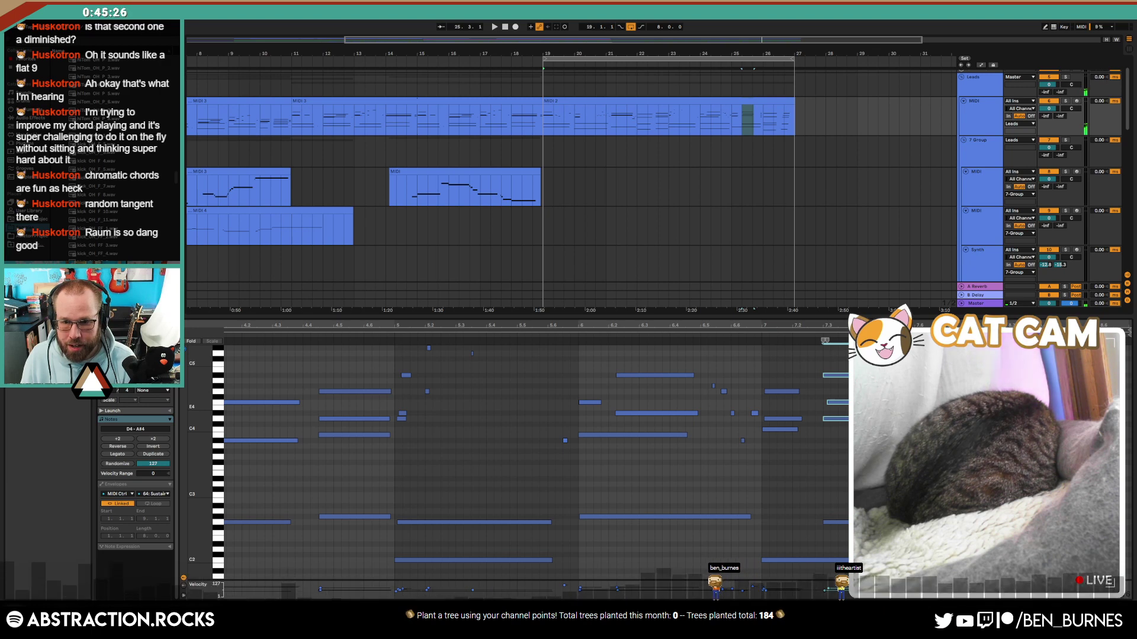
{"action": "scroll", "coordinate": [708, 153], "scroll_direction": "down", "scroll_amount": 3}
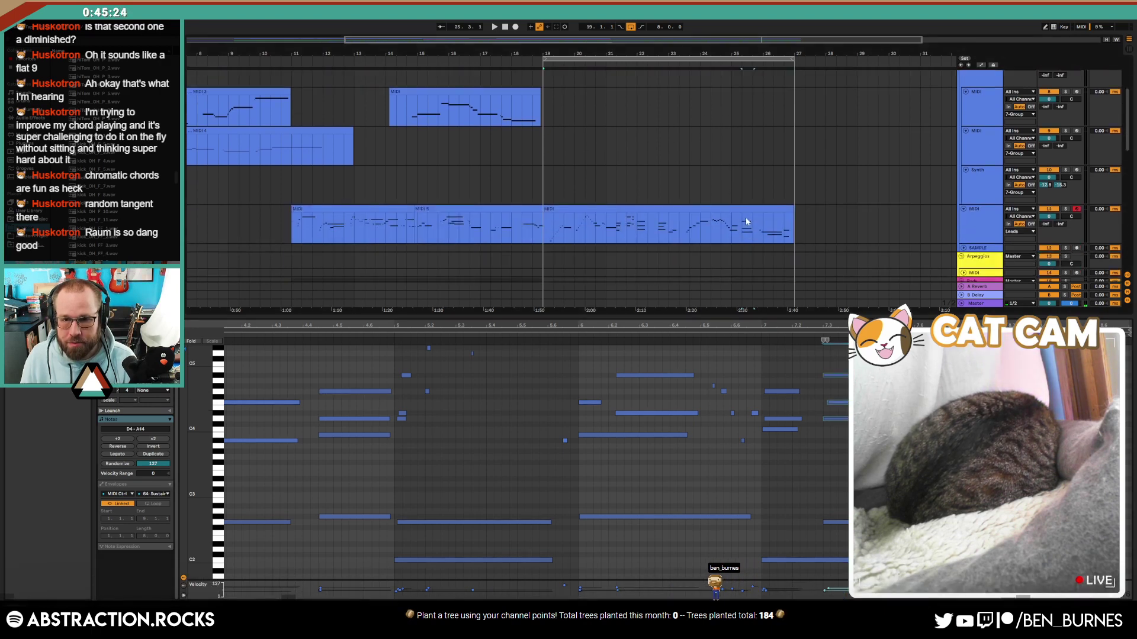
Step: Check the F3 and A#3 notes in bar 25 of the new Leads take and audition the passage to the loop end
{"action": "left_click", "coordinate": [731, 221]}
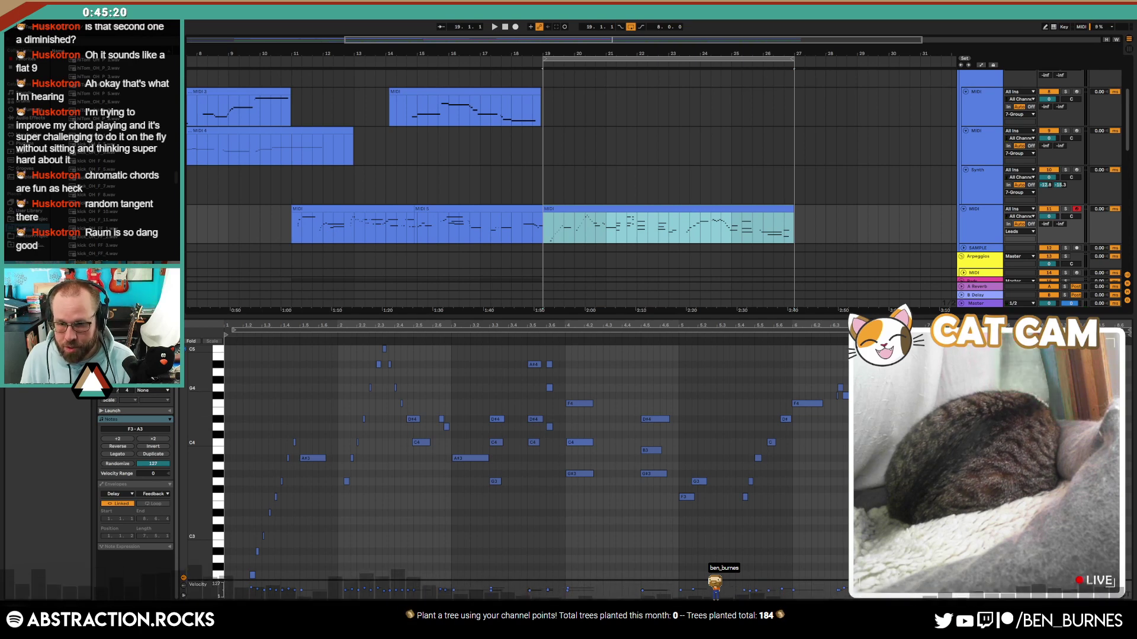
{"action": "left_click_drag", "start_coordinate": [741, 228], "coordinate": [752, 228]}
{"action": "key", "text": "space"}
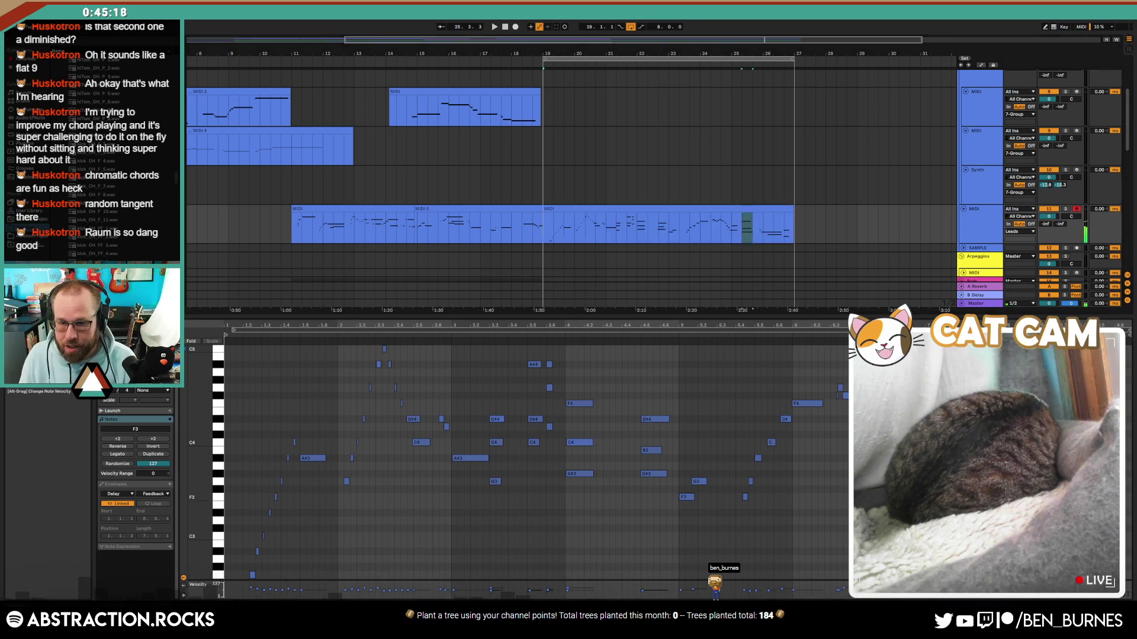
{"action": "key", "text": "space"}
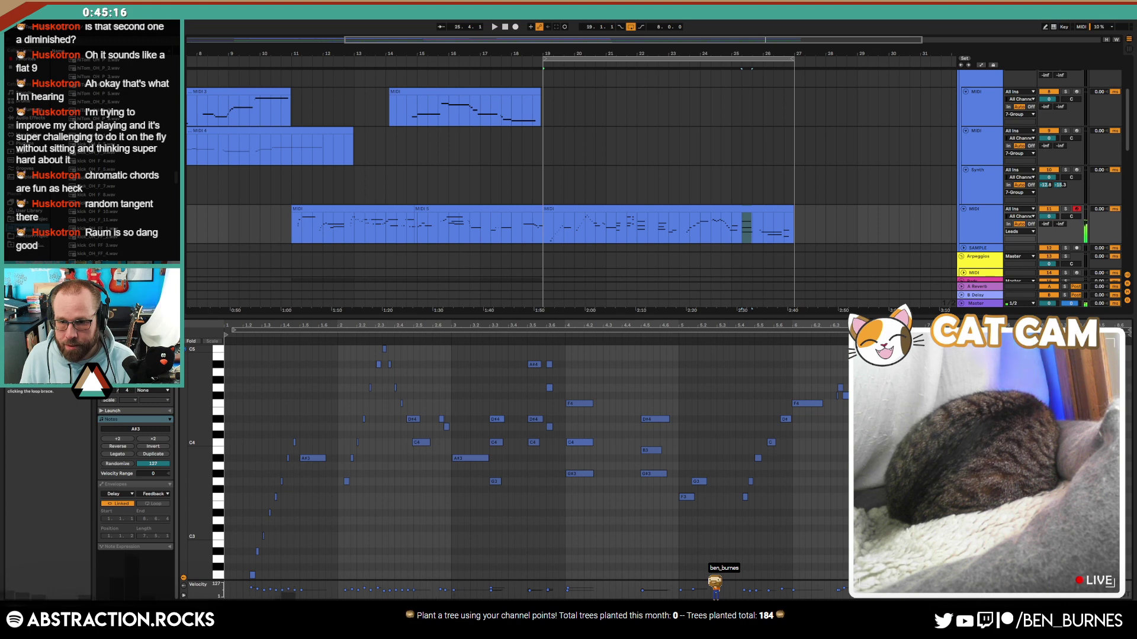
{"action": "key", "text": "space"}
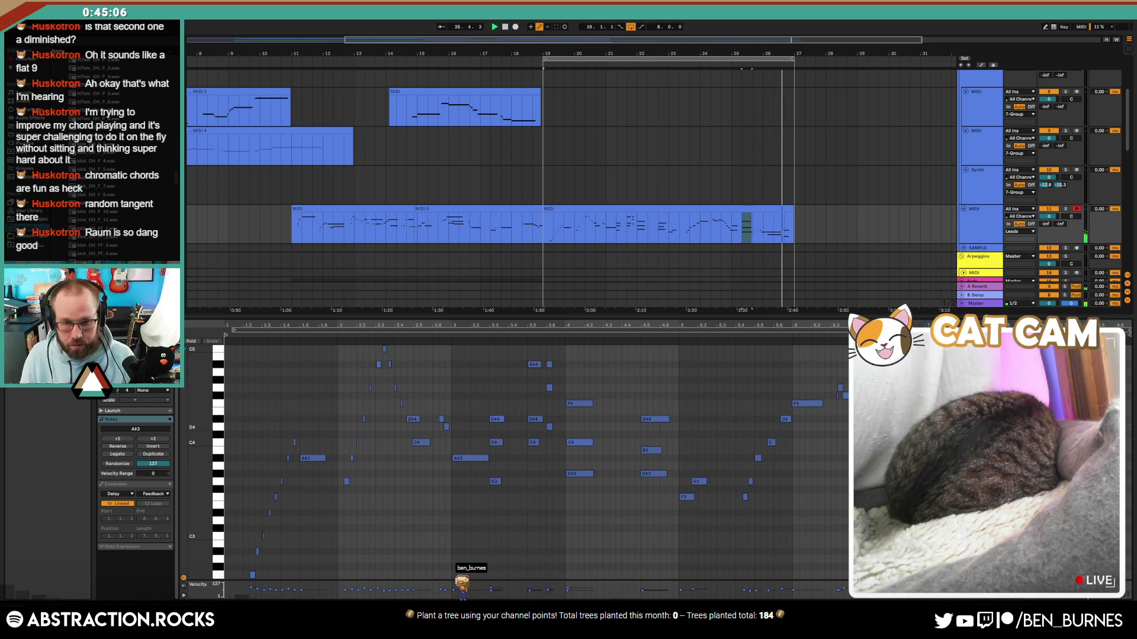
Step: Arm the Pads MIDI track for recording and rehearse a part over the section from bar 19
{"action": "key", "text": "shift+Tab"}
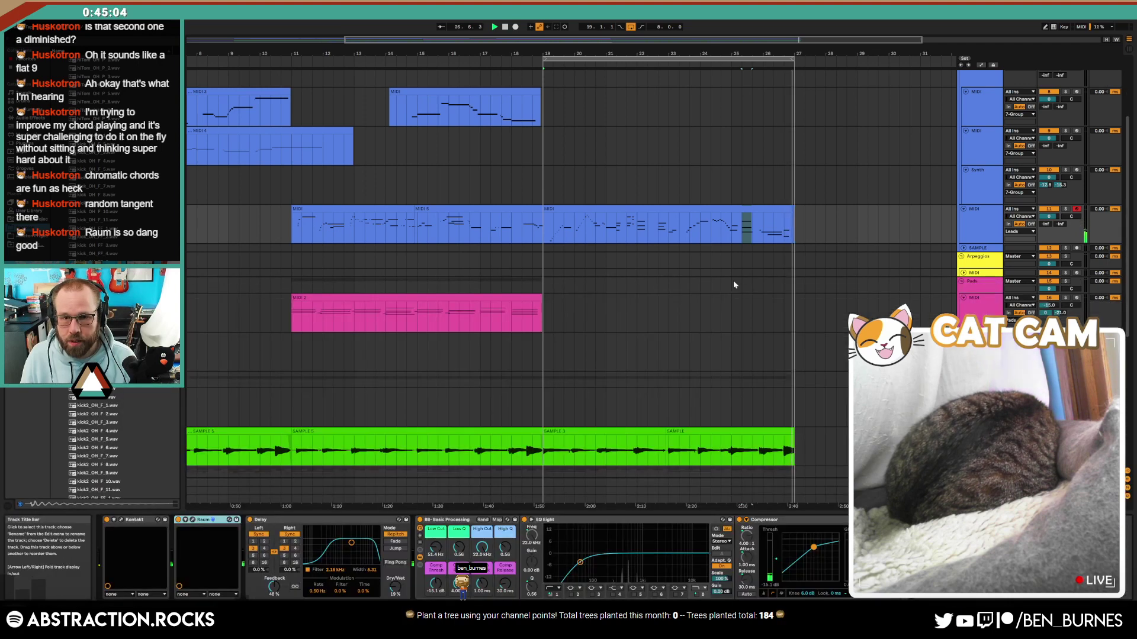
{"action": "left_click", "coordinate": [627, 288]}
{"action": "key", "text": "space"}
{"action": "left_click", "coordinate": [543, 307]}
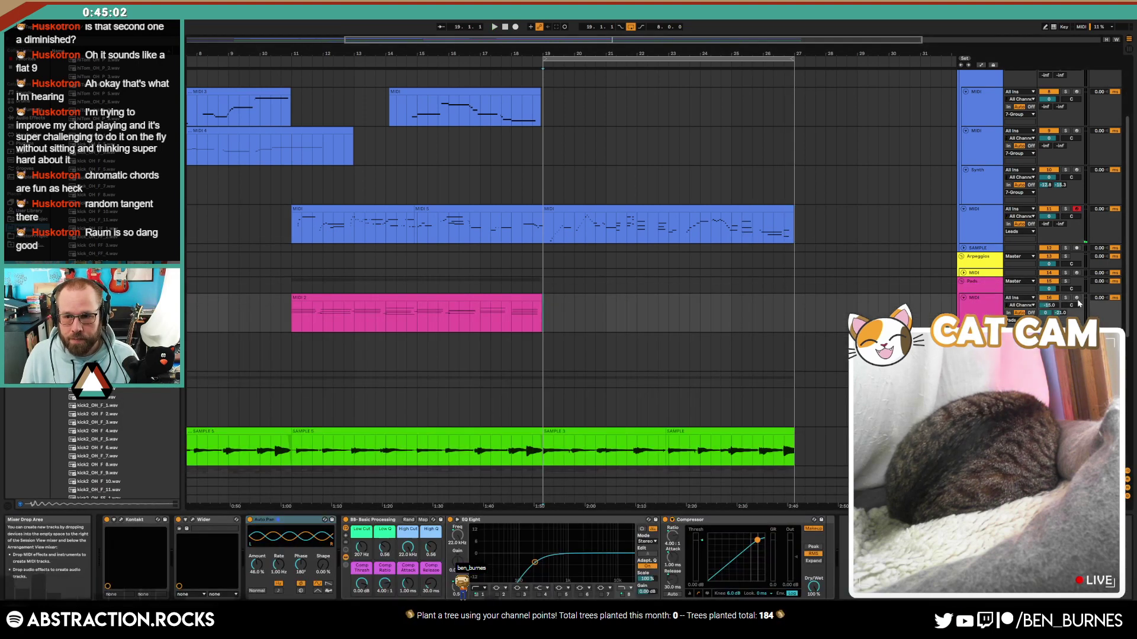
{"action": "left_click", "coordinate": [1077, 297]}
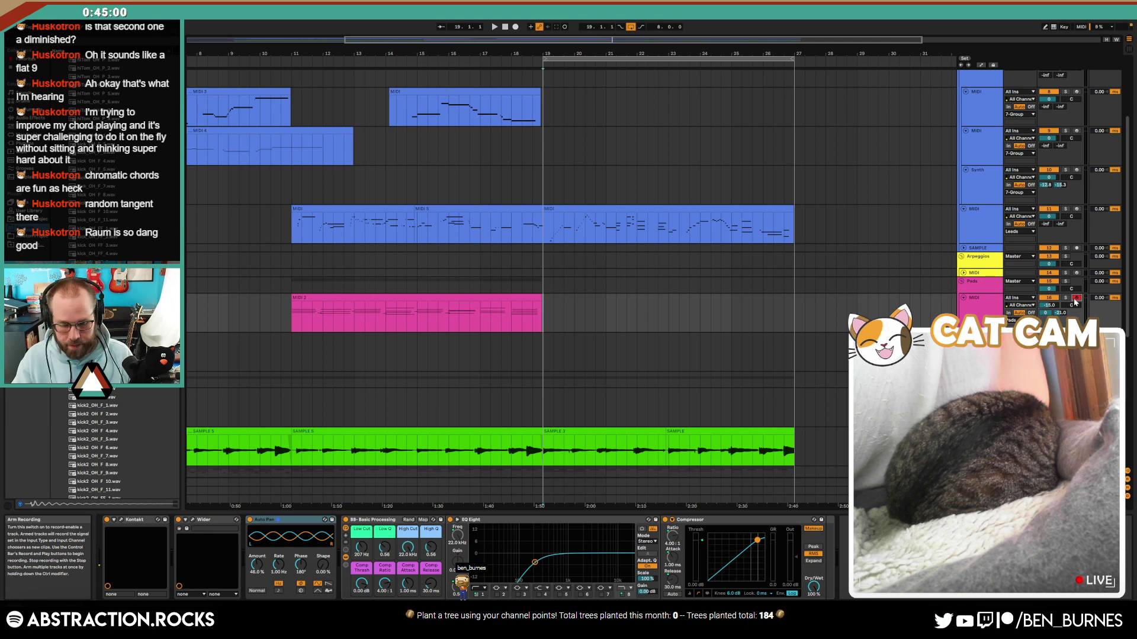
{"action": "key", "text": "space"}
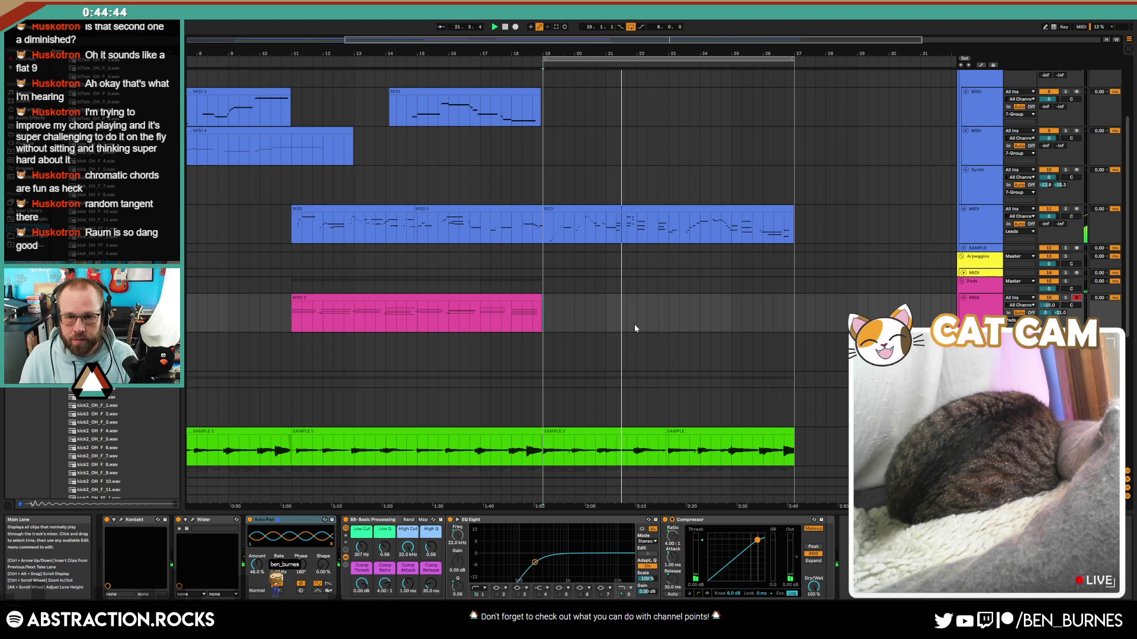
{"action": "key", "text": "space"}
Step: Duplicate the Pads MIDI track and delete the copied clip from the duplicate
{"action": "left_click", "coordinate": [976, 317]}
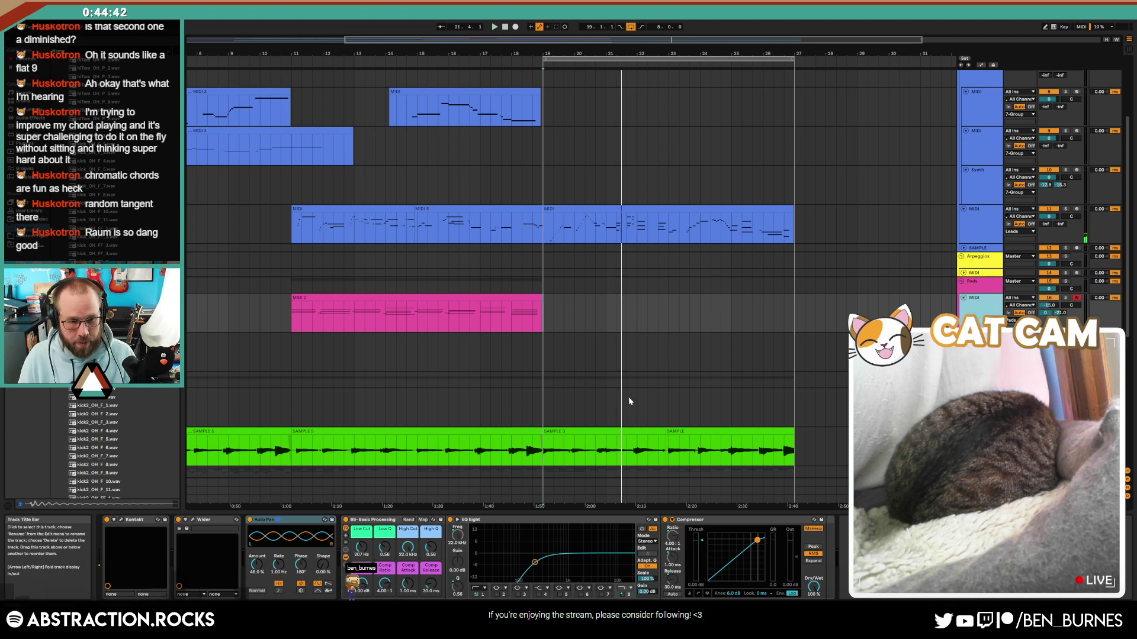
{"action": "key", "text": "ctrl+d"}
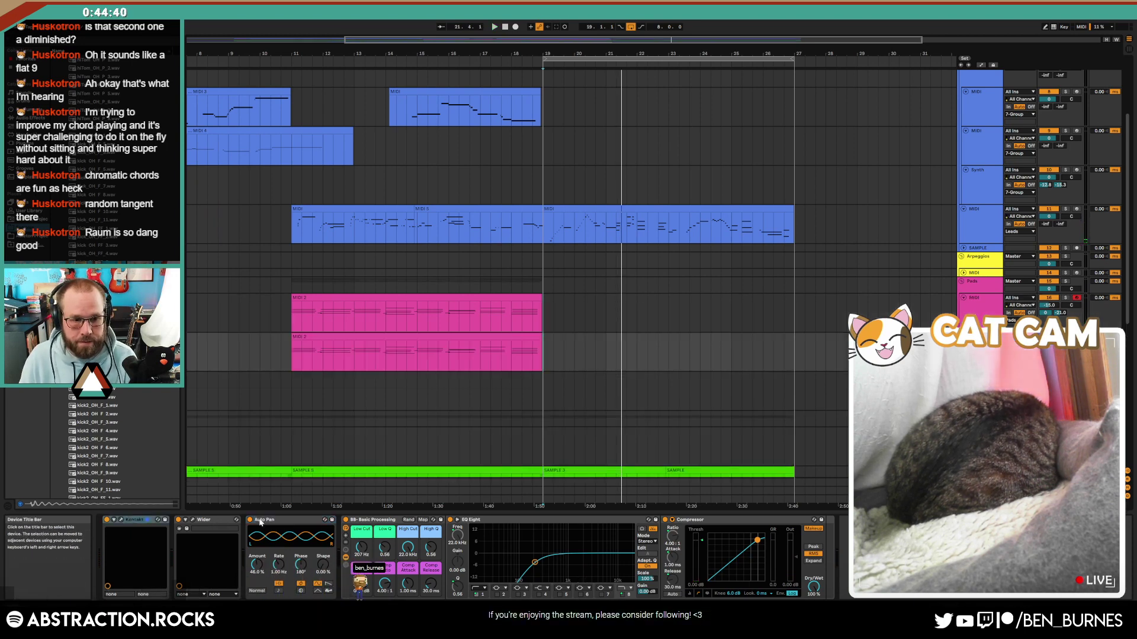
{"action": "key", "text": "Right"}
{"action": "key", "text": "Right"}
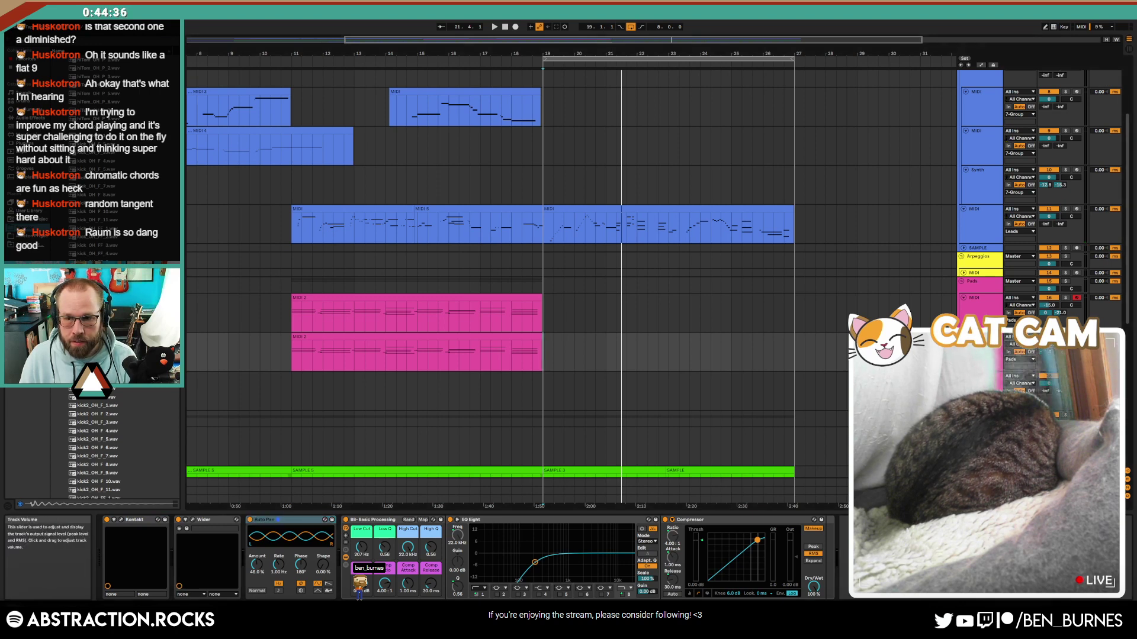
{"action": "left_click_drag", "start_coordinate": [543, 356], "coordinate": [208, 359]}
{"action": "key", "text": "Delete"}
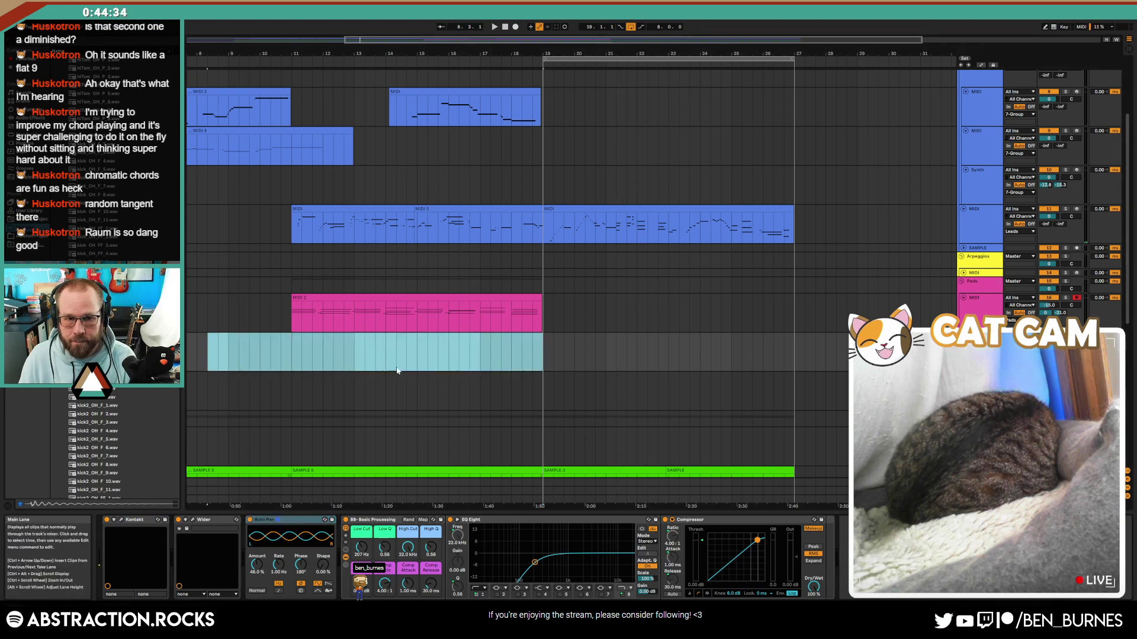
Step: Set the processing rack's low cut to 173 Hz and lower its compressor threshold on the duplicated Pads track
{"action": "left_click", "coordinate": [542, 353]}
{"action": "left_click_drag", "start_coordinate": [361, 547], "coordinate": [361, 559]}
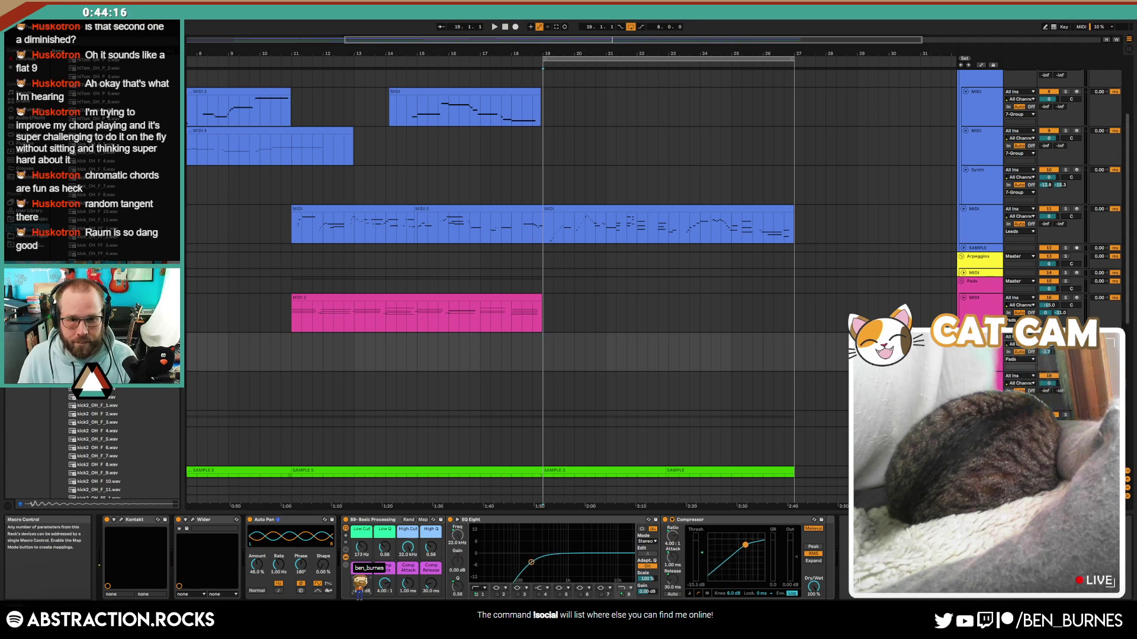
Step: Record a MIDI take on the duplicated Pads track from shortly after bar 18 to just past bar 23
{"action": "left_click", "coordinate": [513, 355]}
{"action": "key", "text": "space"}
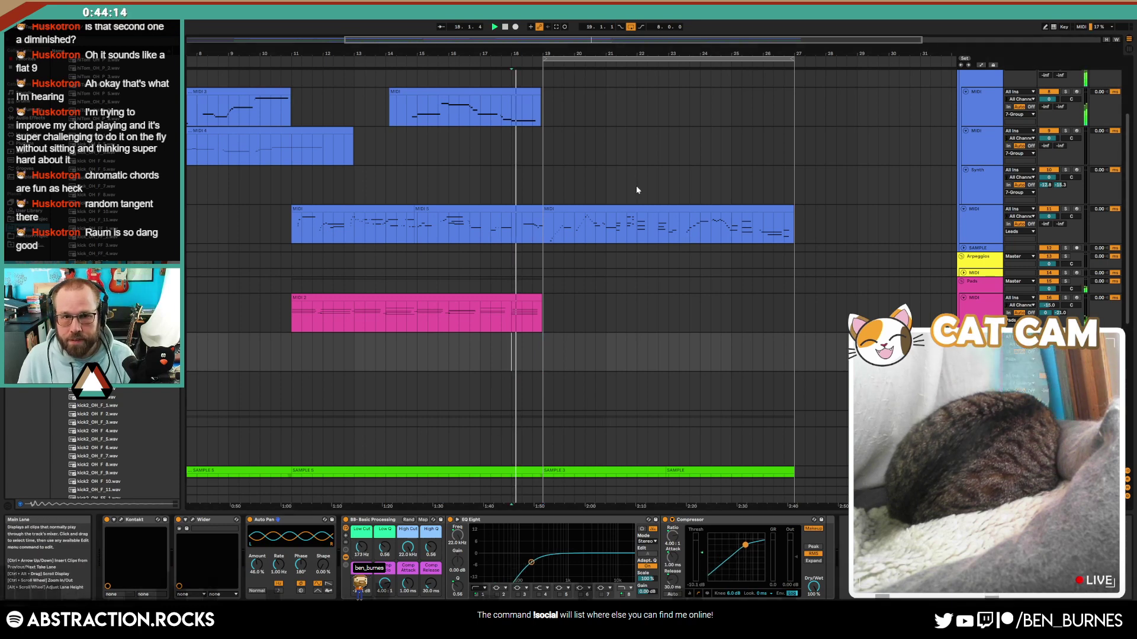
{"action": "left_click", "coordinate": [515, 27]}
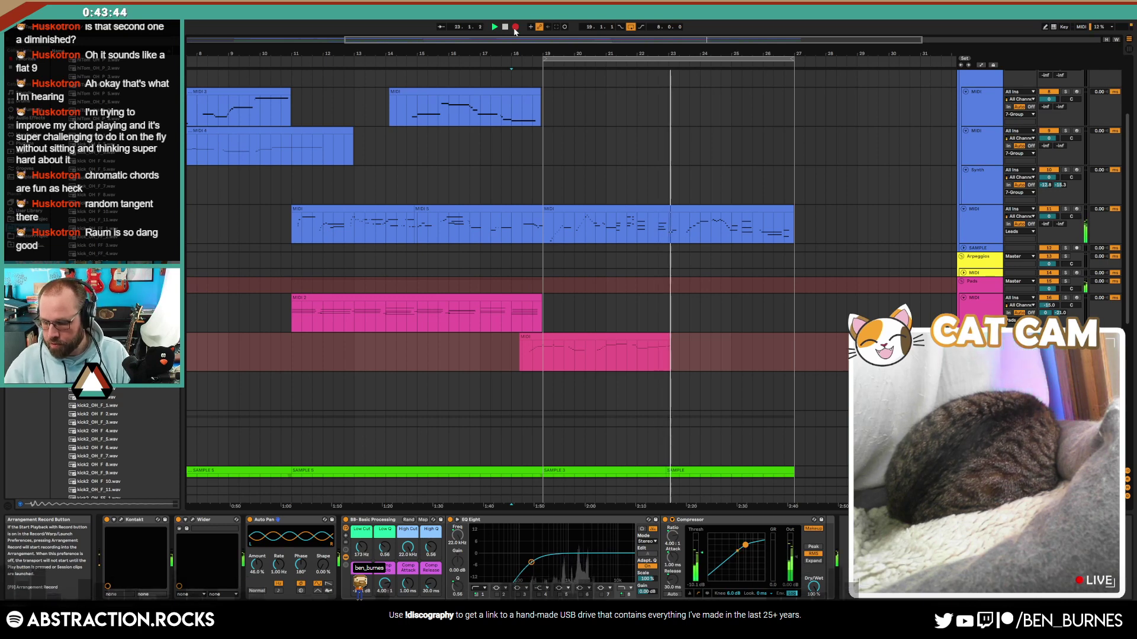
{"action": "key", "text": "space"}
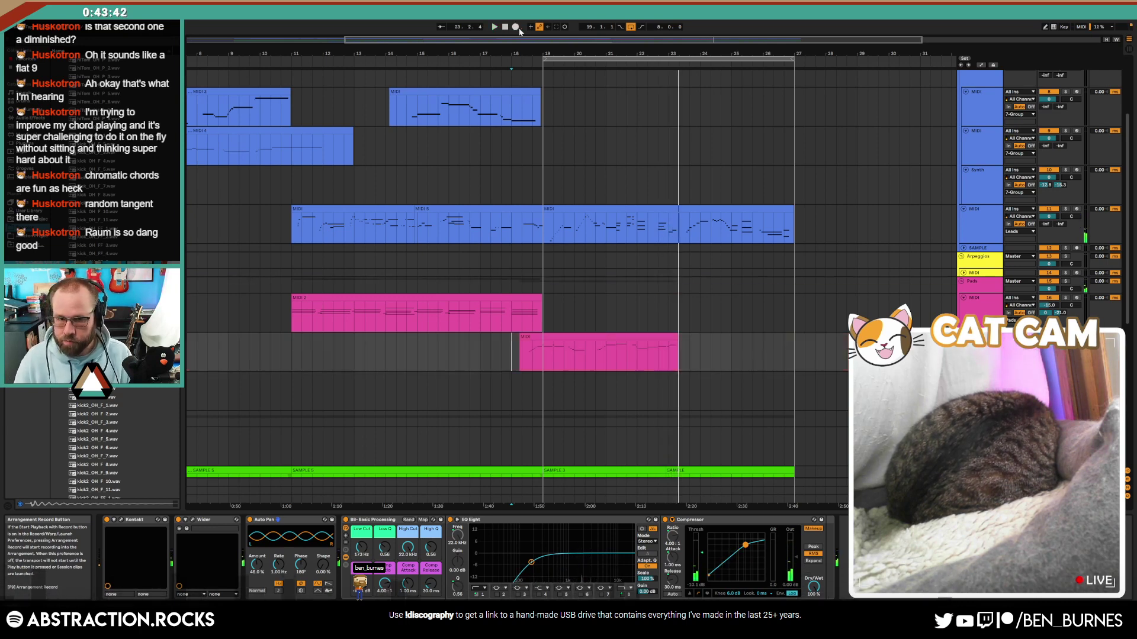
Step: Open the recorded clip on the duplicated Pads track for note editing and play back its ending around bar 22
{"action": "scroll", "coordinate": [699, 353], "scroll_direction": "up", "scroll_amount": 5}
{"action": "mouse_move", "coordinate": [545, 333]}
{"action": "left_mouse_down"}
{"action": "mouse_move", "coordinate": [520, 335]}
{"action": "mouse_move", "coordinate": [544, 335]}
{"action": "left_mouse_up"}
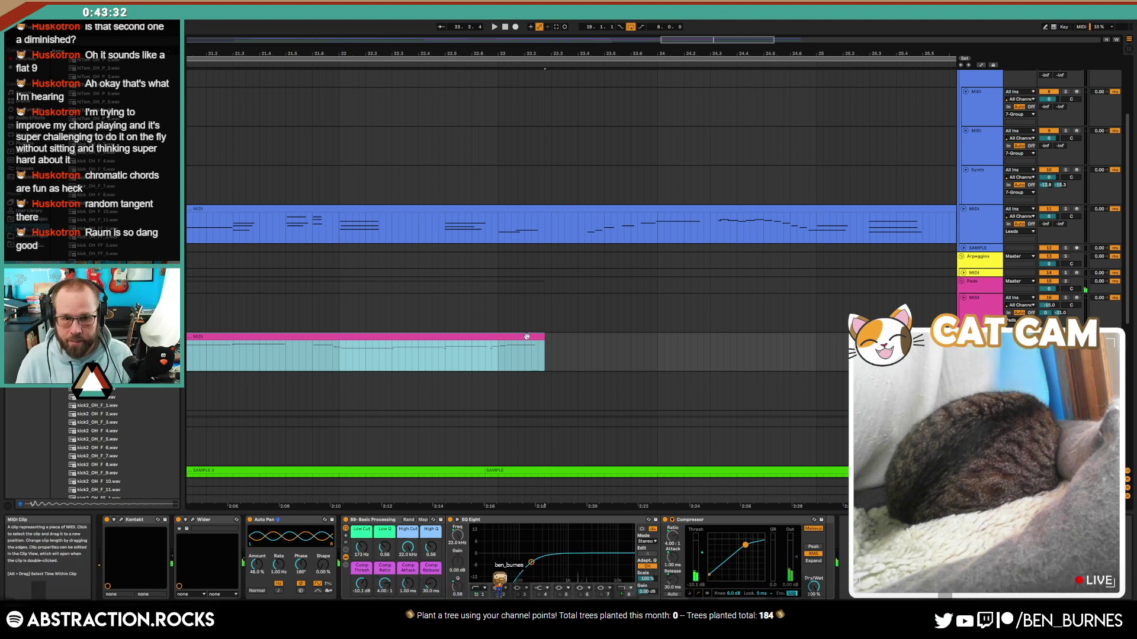
{"action": "double_click", "coordinate": [523, 336]}
{"action": "left_click_drag", "start_coordinate": [234, 393], "coordinate": [268, 393]}
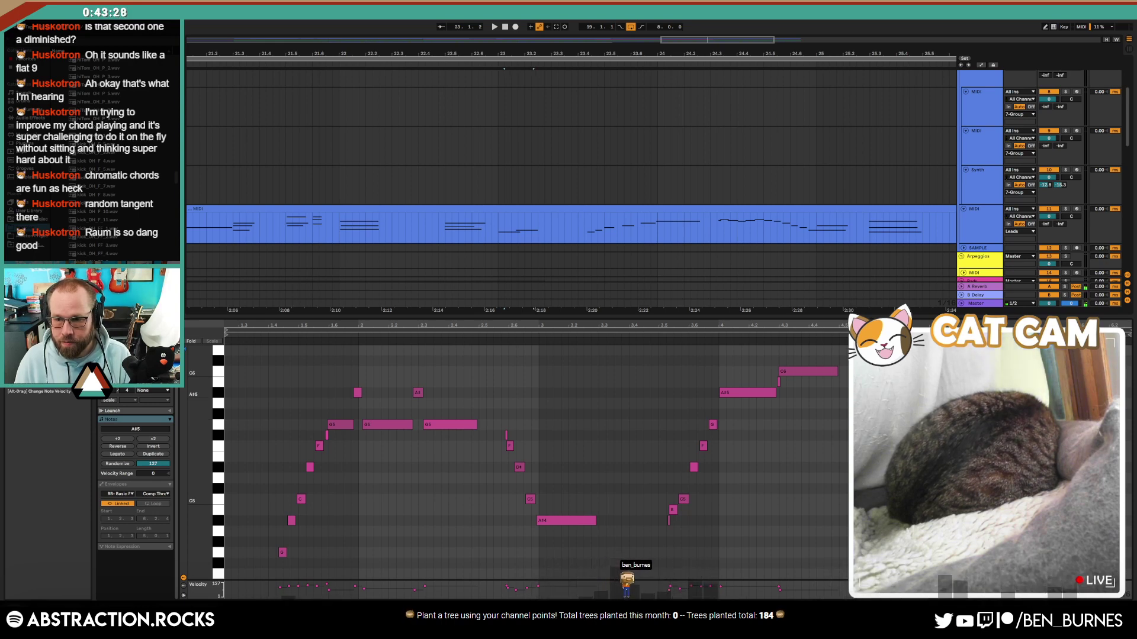
{"action": "left_click_drag", "start_coordinate": [875, 362], "coordinate": [901, 510]}
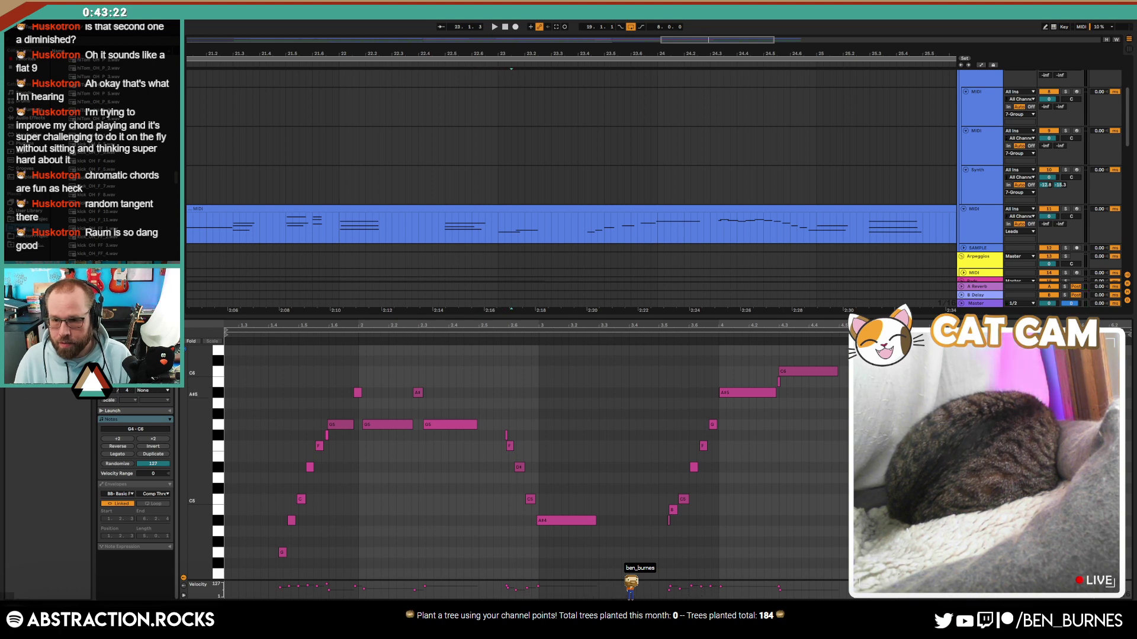
{"action": "left_click", "coordinate": [358, 393]}
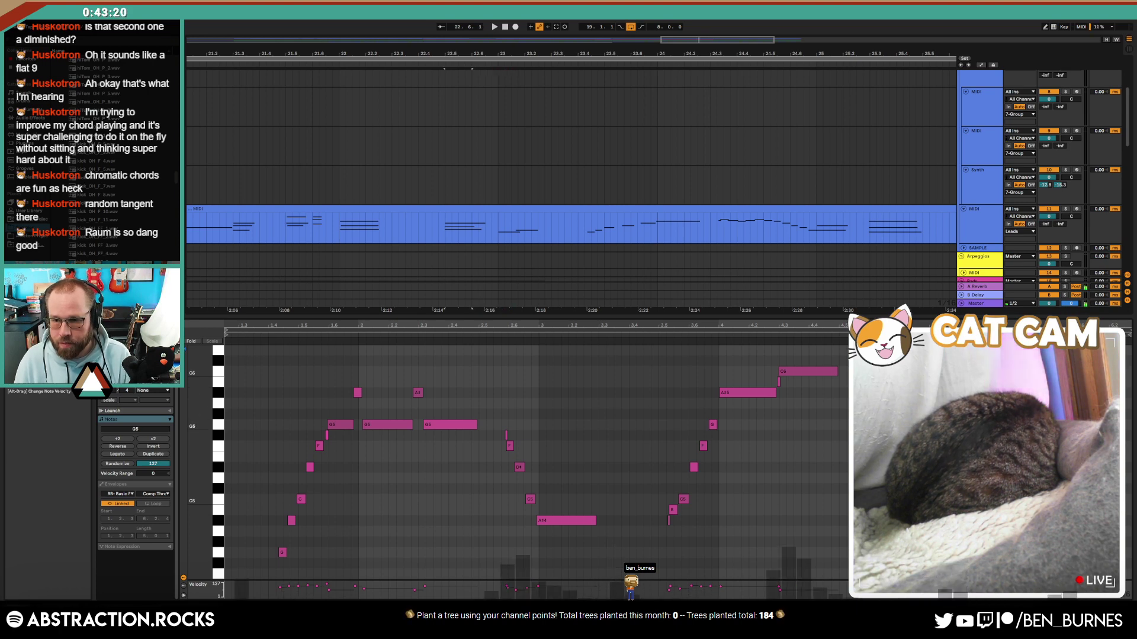
{"action": "key", "text": "space"}
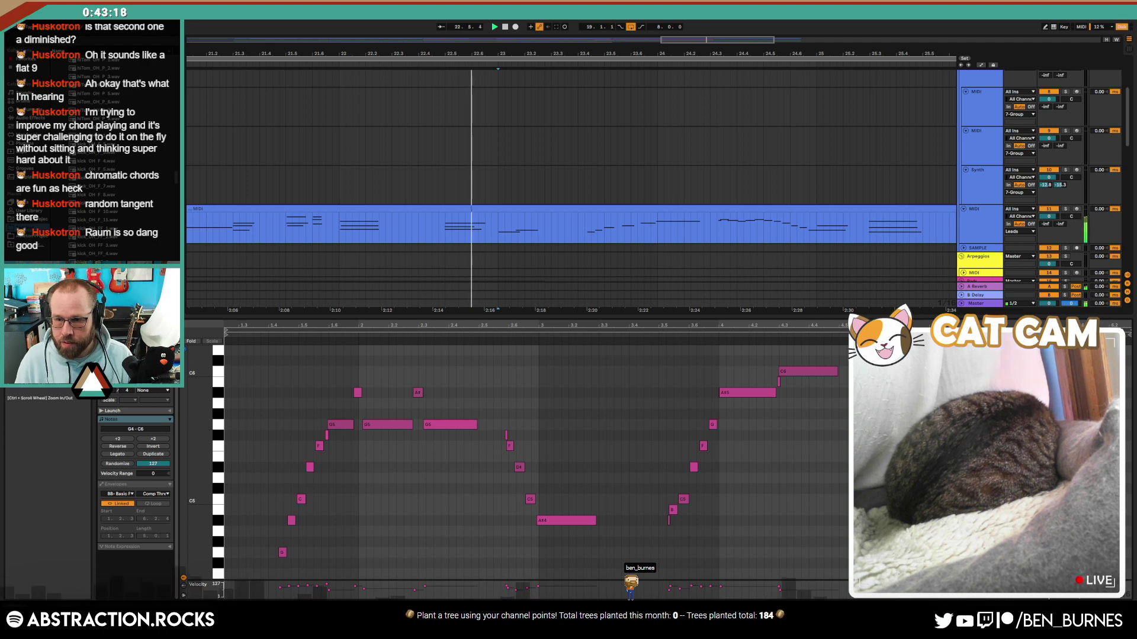
{"action": "key", "text": "space"}
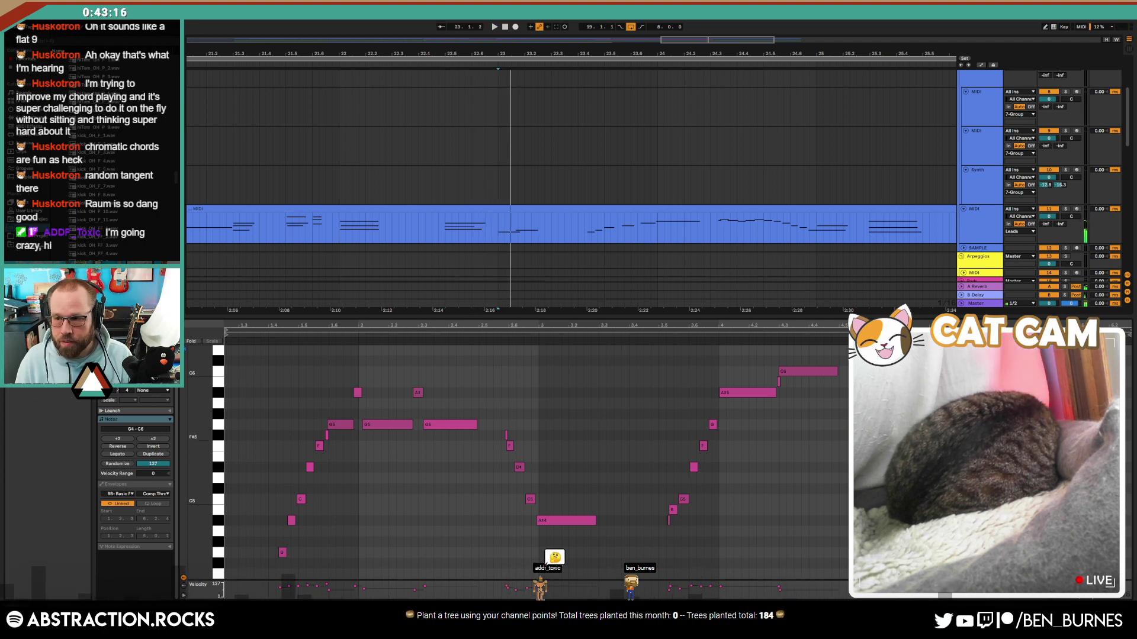
Step: Select and audition the last notes of the recorded take, including the A#5, G5 and F5 notes in bar 22
{"action": "left_click_drag", "start_coordinate": [1064, 362], "coordinate": [1048, 490]}
{"action": "key", "text": "space"}
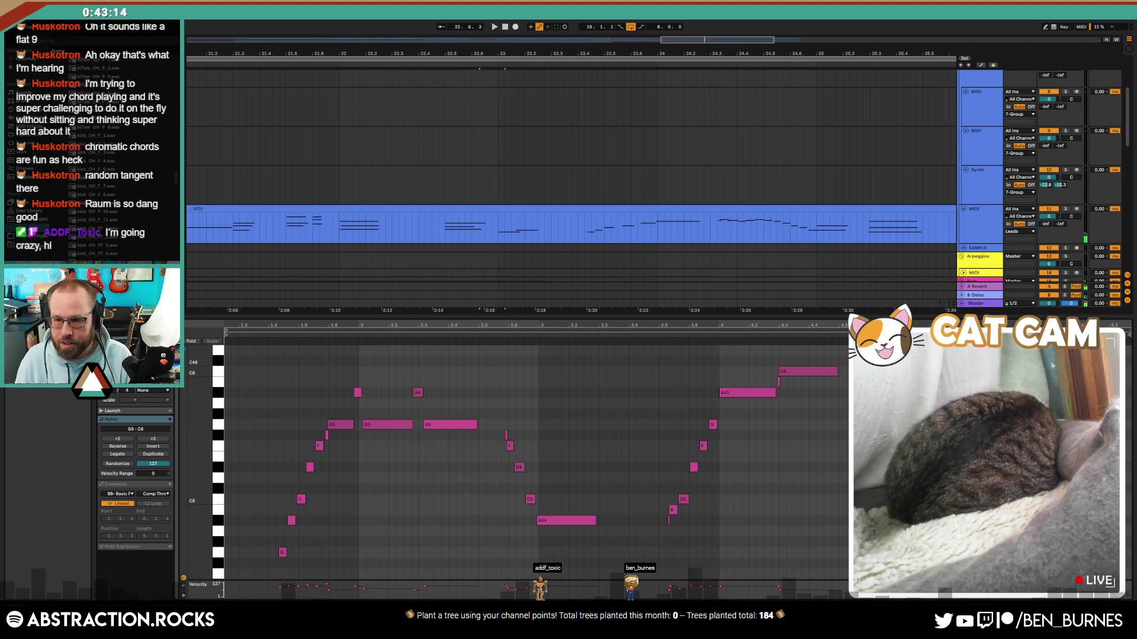
{"action": "key", "text": "space"}
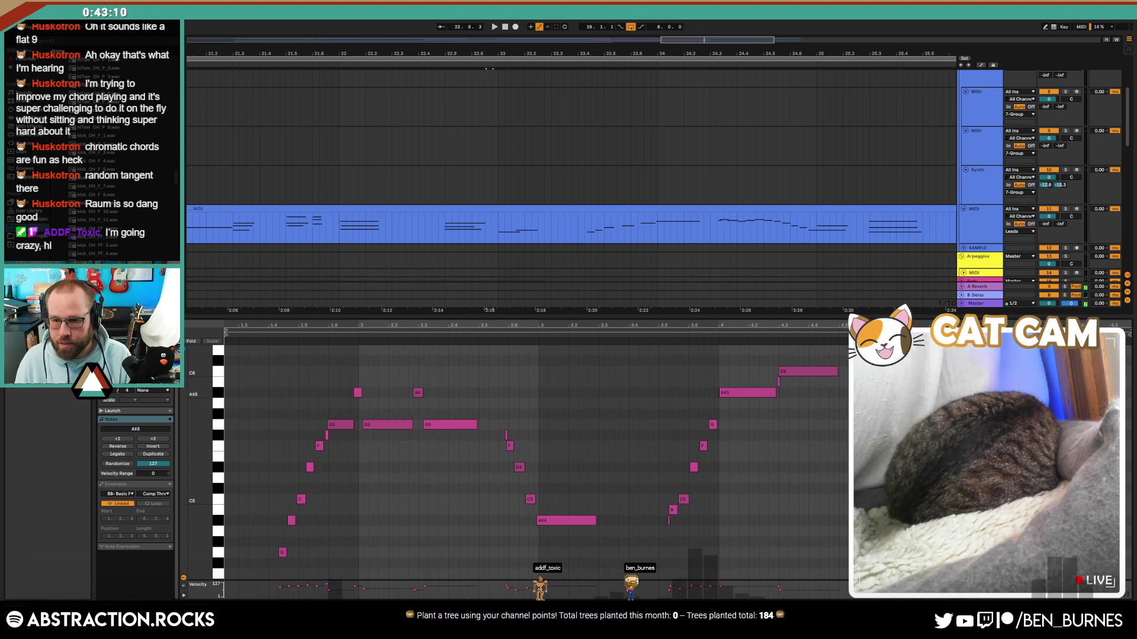
{"action": "left_click", "coordinate": [1071, 392], "text": "shift"}
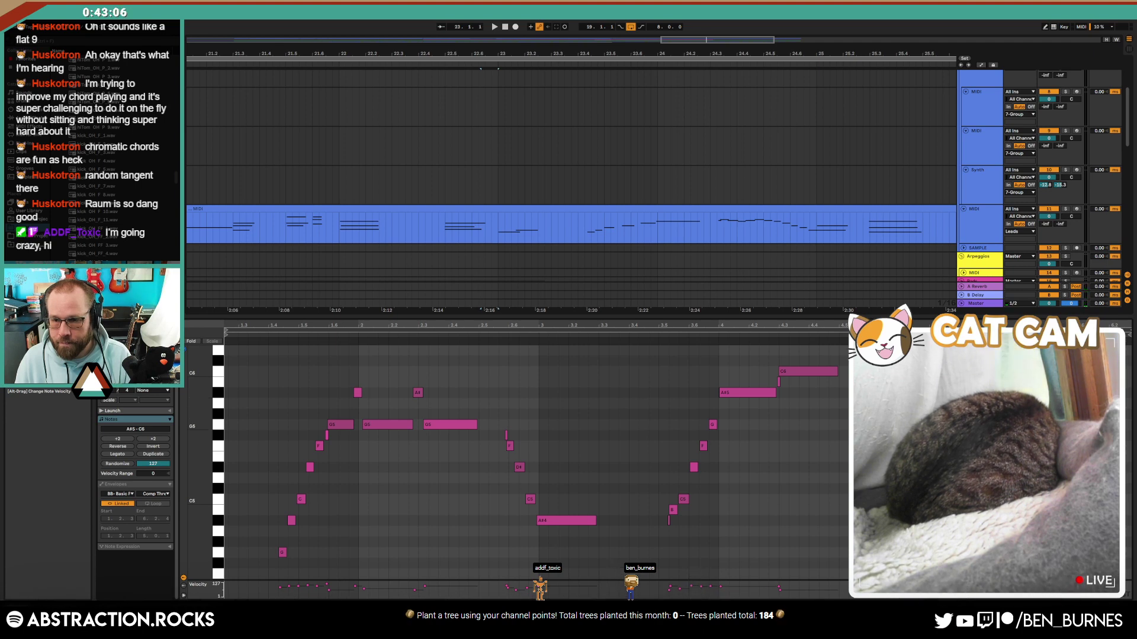
{"action": "left_click", "coordinate": [1034, 424]}
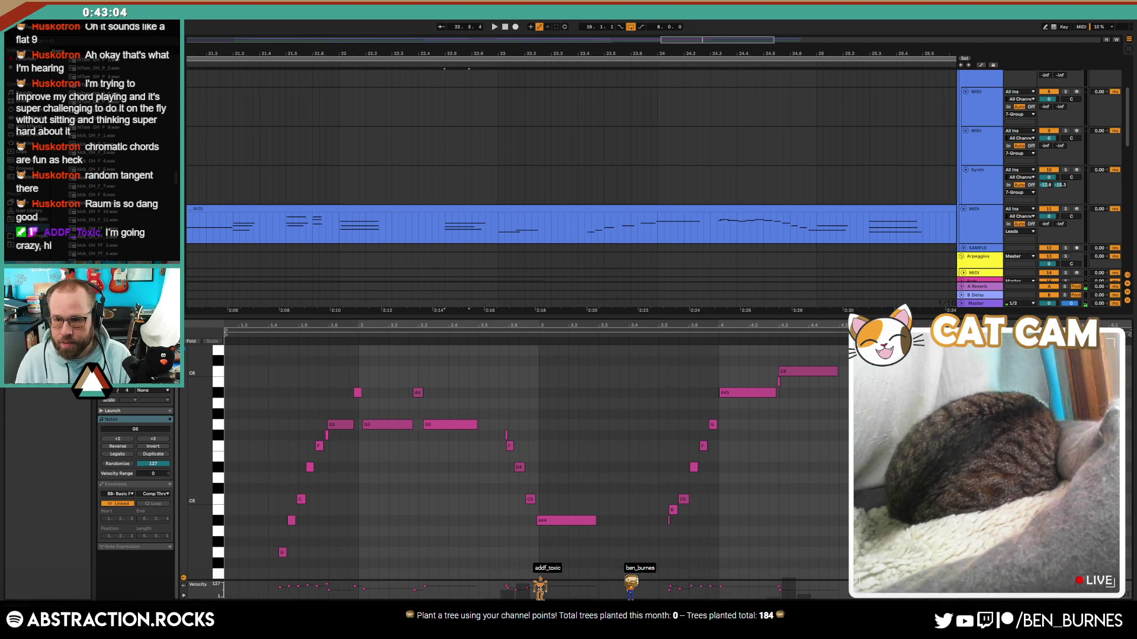
{"action": "key", "text": "space"}
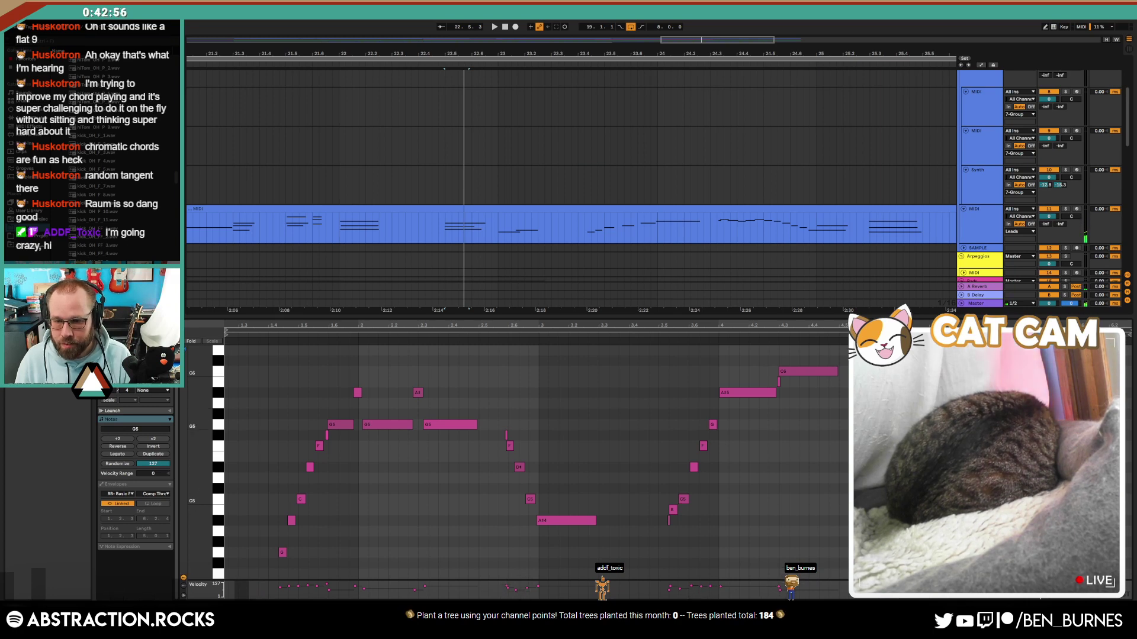
{"action": "left_click", "coordinate": [435, 226]}
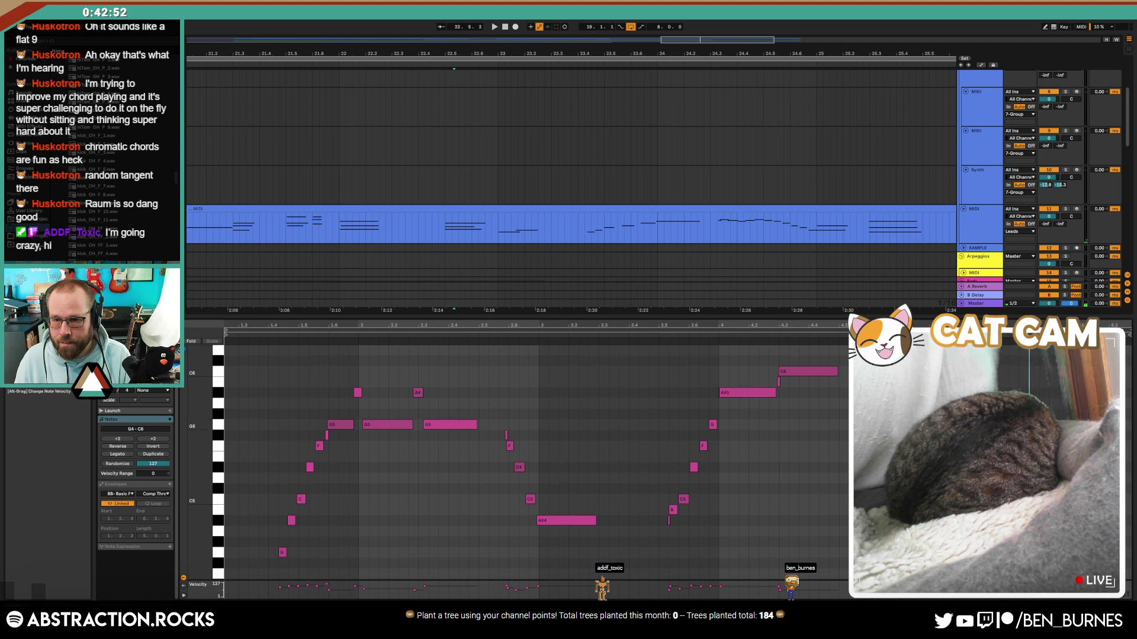
{"action": "left_click", "coordinate": [971, 446]}
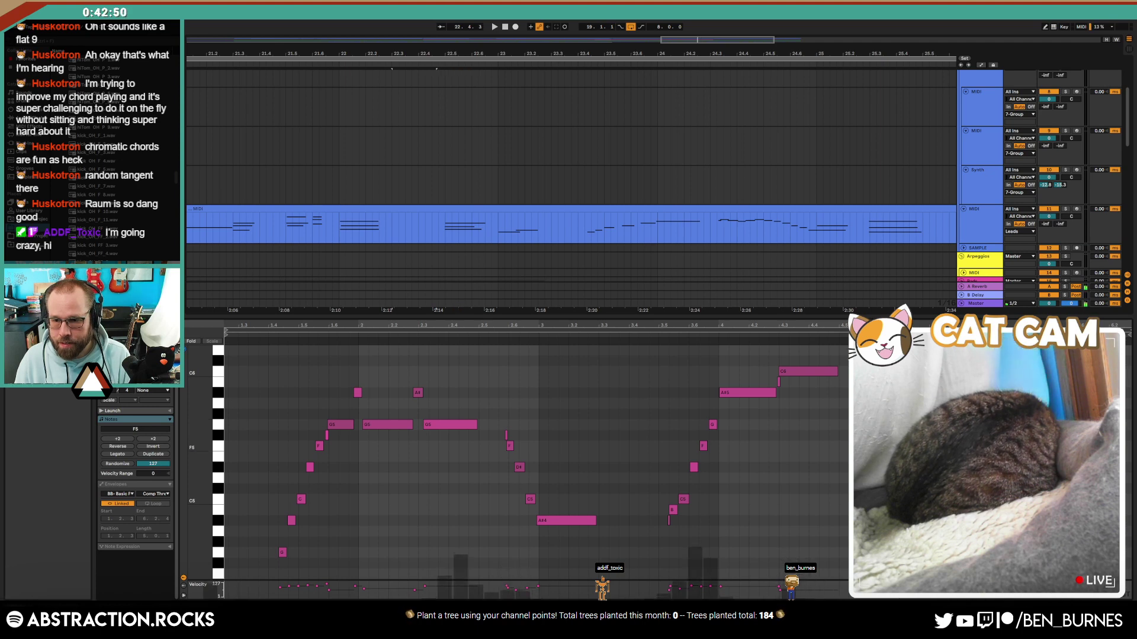
{"action": "key", "text": "space"}
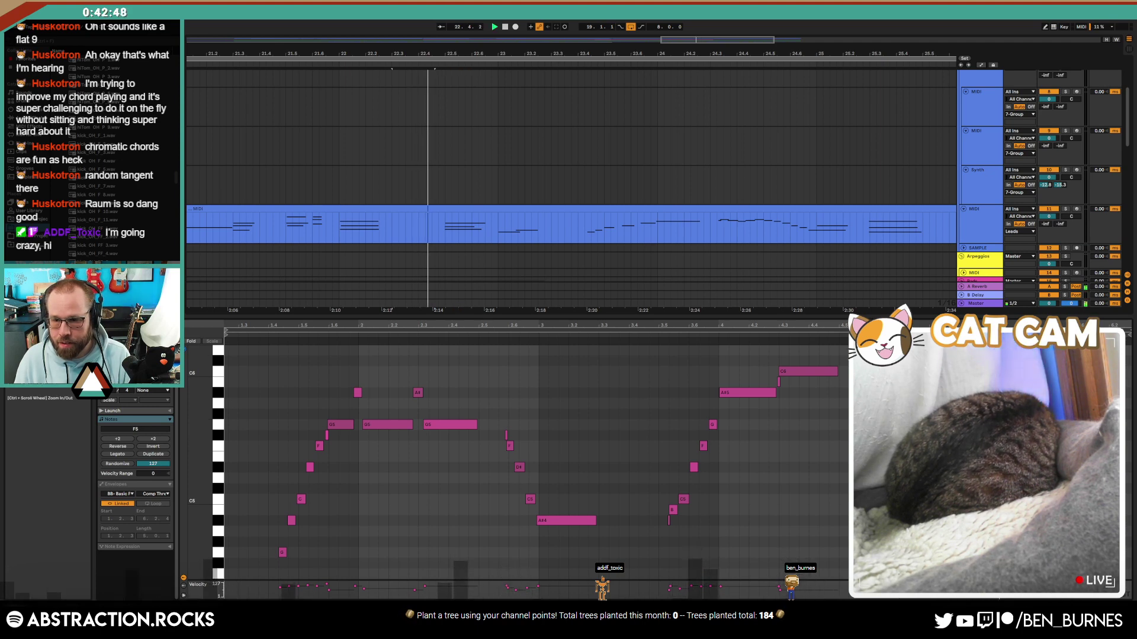
{"action": "key", "text": "space"}
Step: Examine the take's closing notes in the D5 to C6 range and select the G5 note near its end
{"action": "scroll", "coordinate": [1020, 446], "scroll_direction": "up", "scroll_amount": 5}
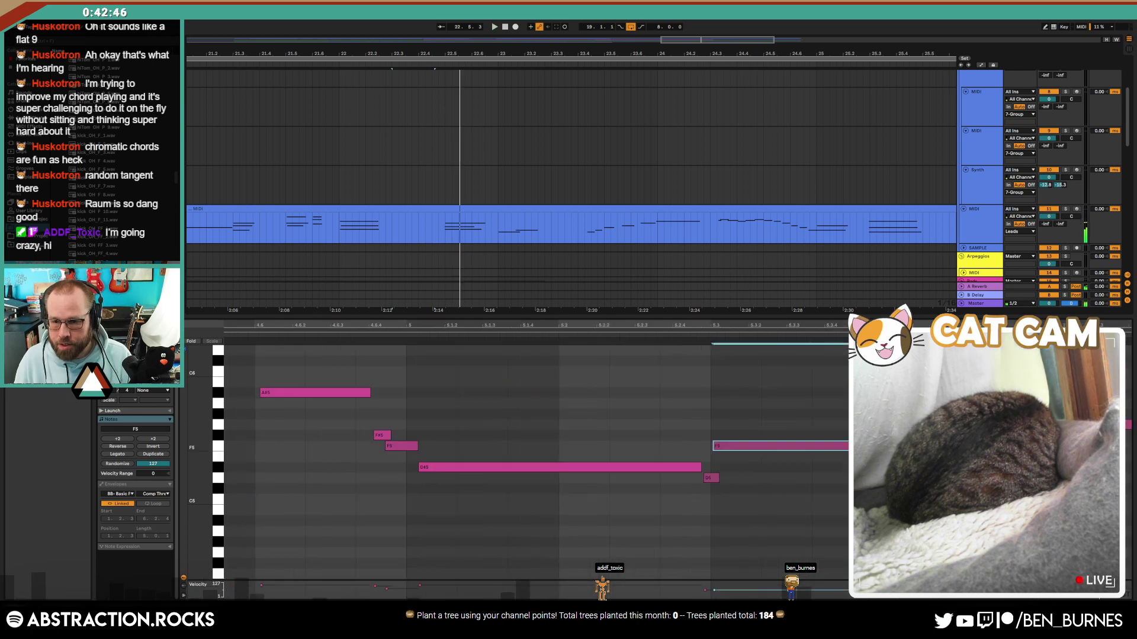
{"action": "left_click_drag", "start_coordinate": [942, 410], "coordinate": [1116, 488]}
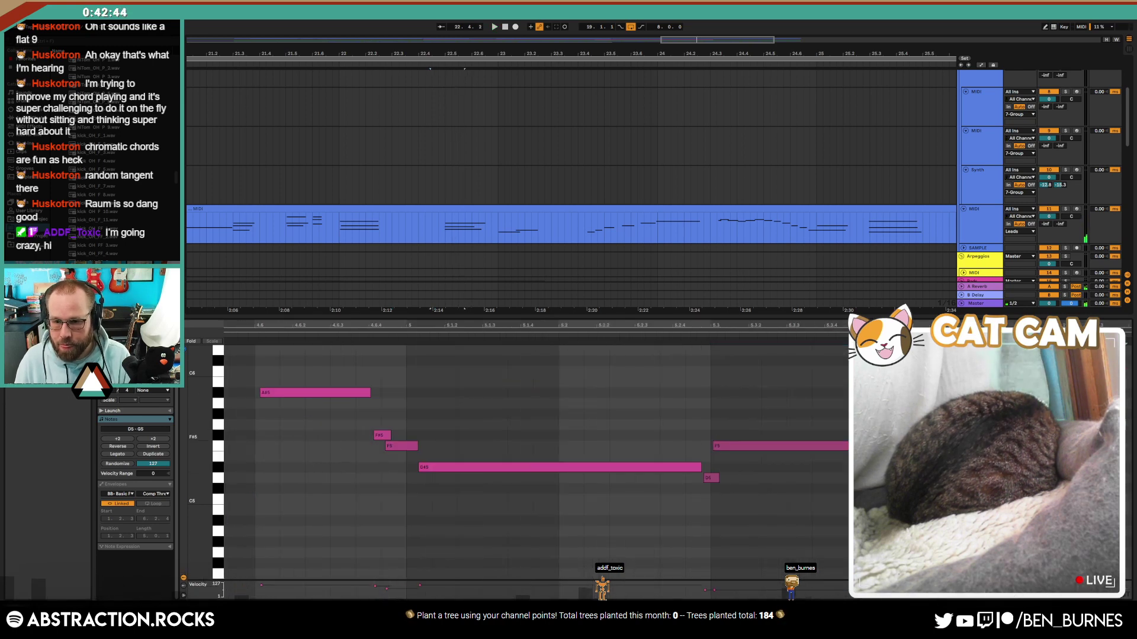
{"action": "left_click", "coordinate": [864, 445]}
{"action": "left_click", "coordinate": [864, 414]}
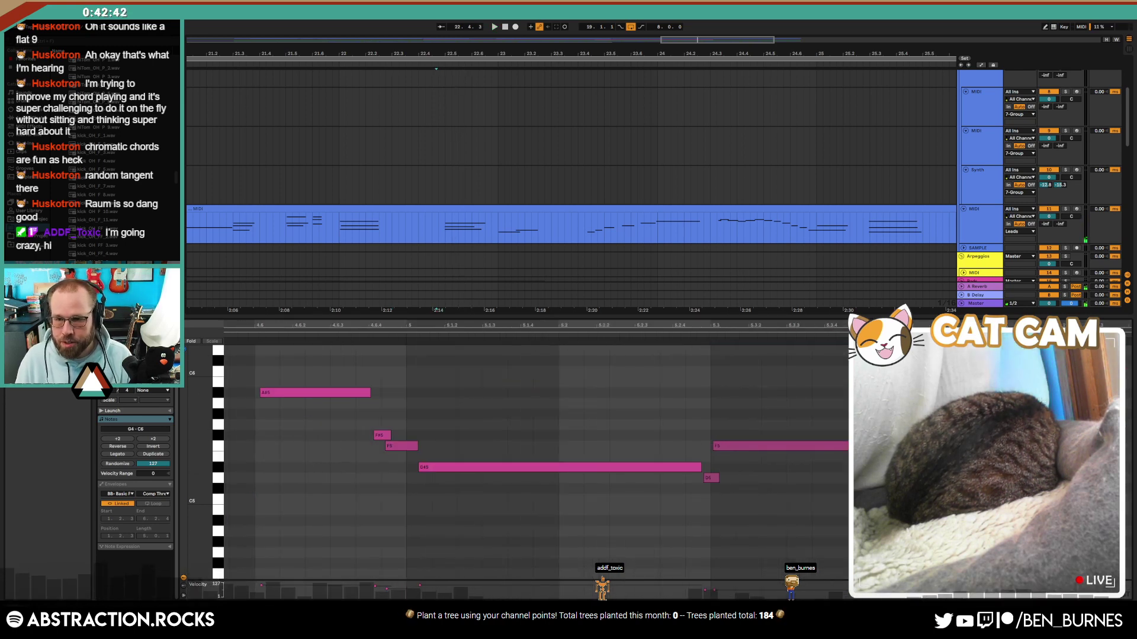
{"action": "scroll", "coordinate": [864, 414], "scroll_direction": "down", "scroll_amount": 4}
{"action": "scroll", "coordinate": [864, 424], "scroll_direction": "right", "scroll_amount": 3}
{"action": "left_click", "coordinate": [865, 424]}
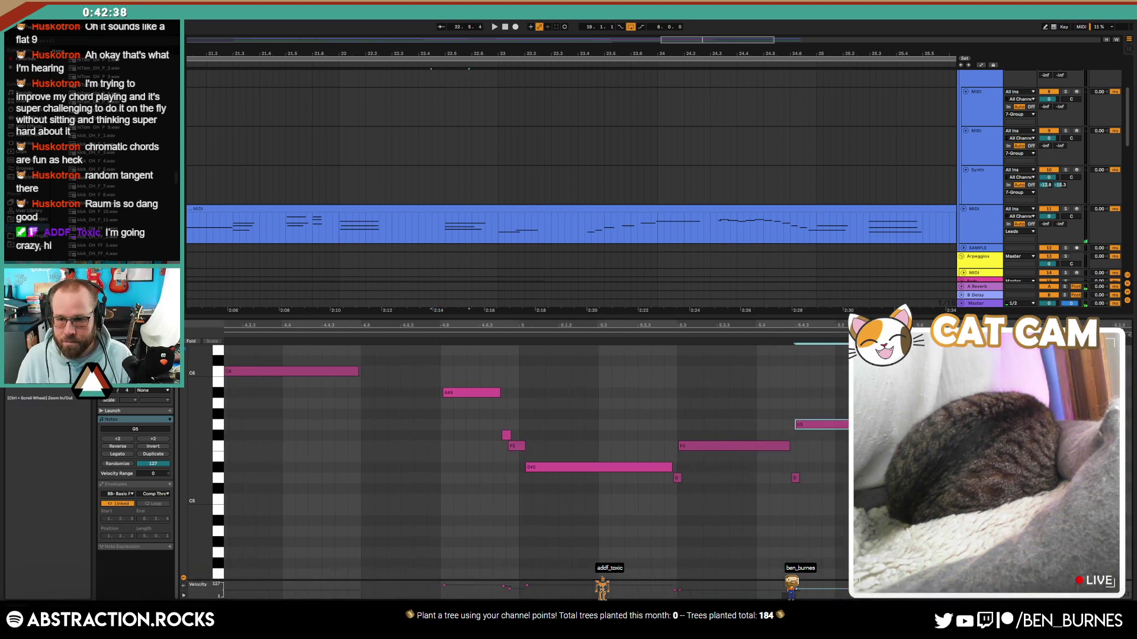
Step: Try to punch in a new recording at the selected G5 note and undo it
{"action": "key", "text": "space"}
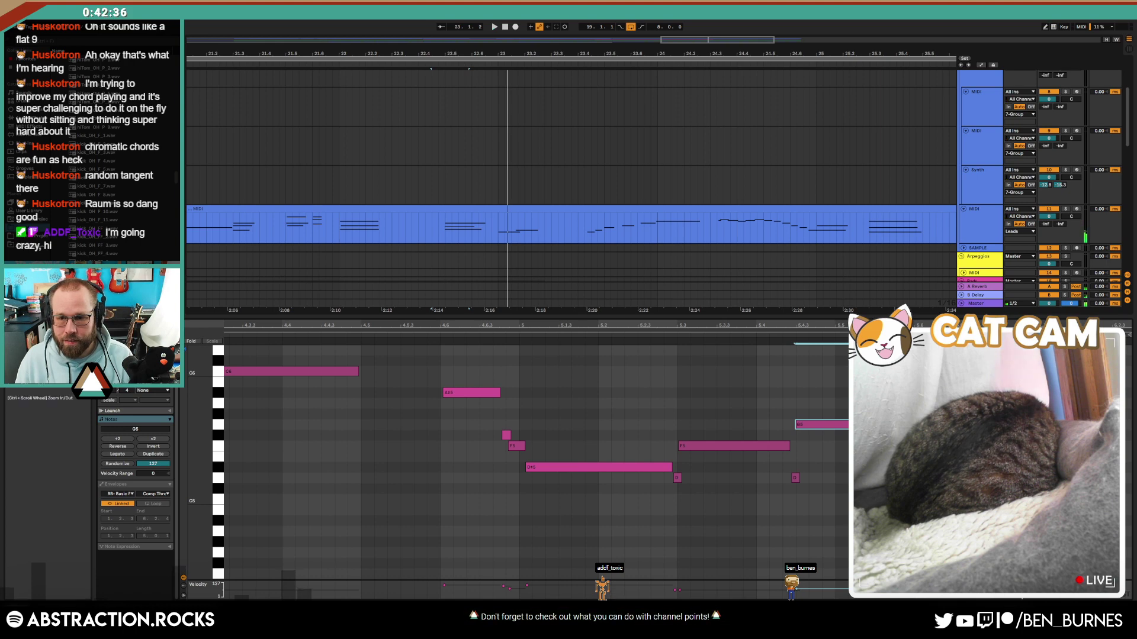
{"action": "key", "text": "space"}
{"action": "left_click", "coordinate": [516, 28]}
{"action": "key", "text": "ctrl+z"}
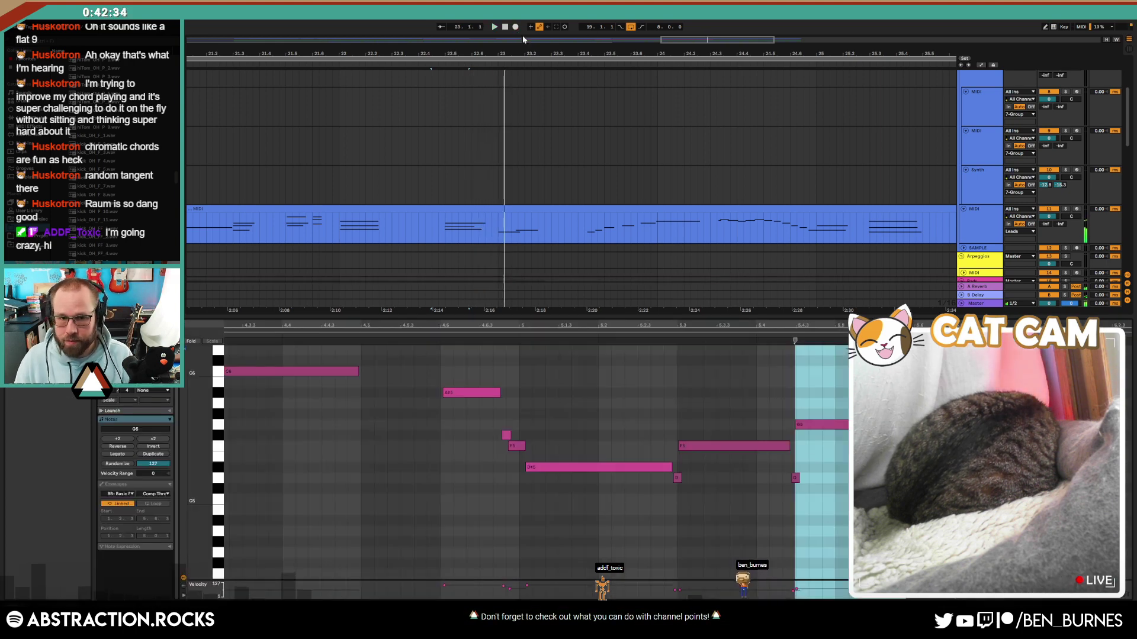
Step: Try to record a replacement ending on the duplicated Pads track from bar 22 to about bar 24
{"action": "scroll", "coordinate": [650, 168], "scroll_direction": "down", "scroll_amount": 5}
{"action": "scroll", "coordinate": [659, 205], "scroll_direction": "down", "scroll_amount": 5}
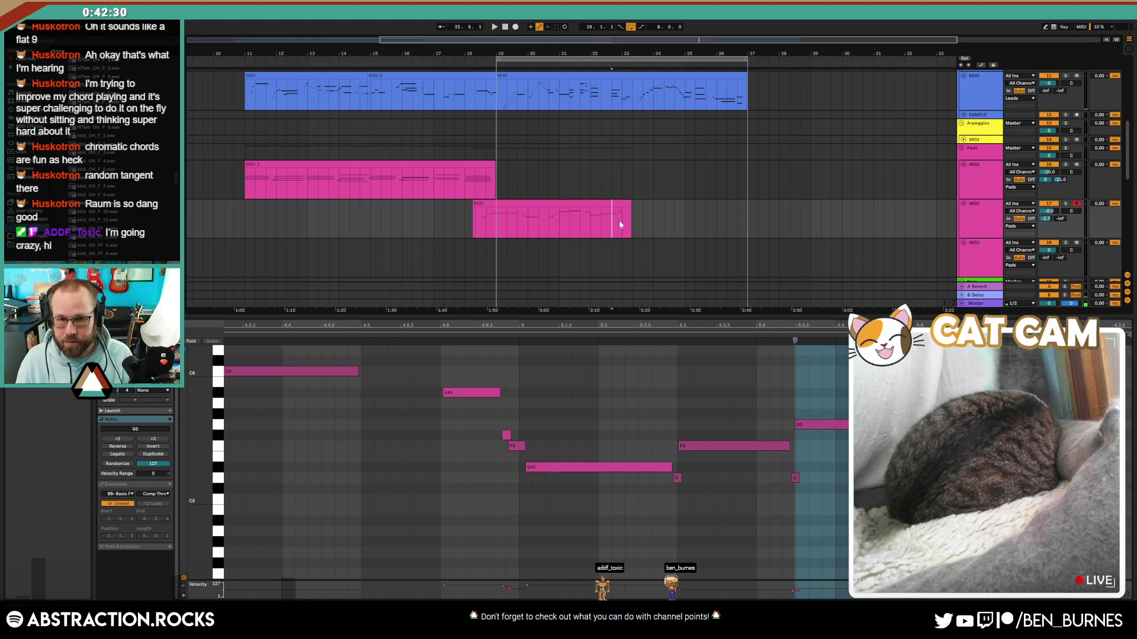
{"action": "key", "text": "space"}
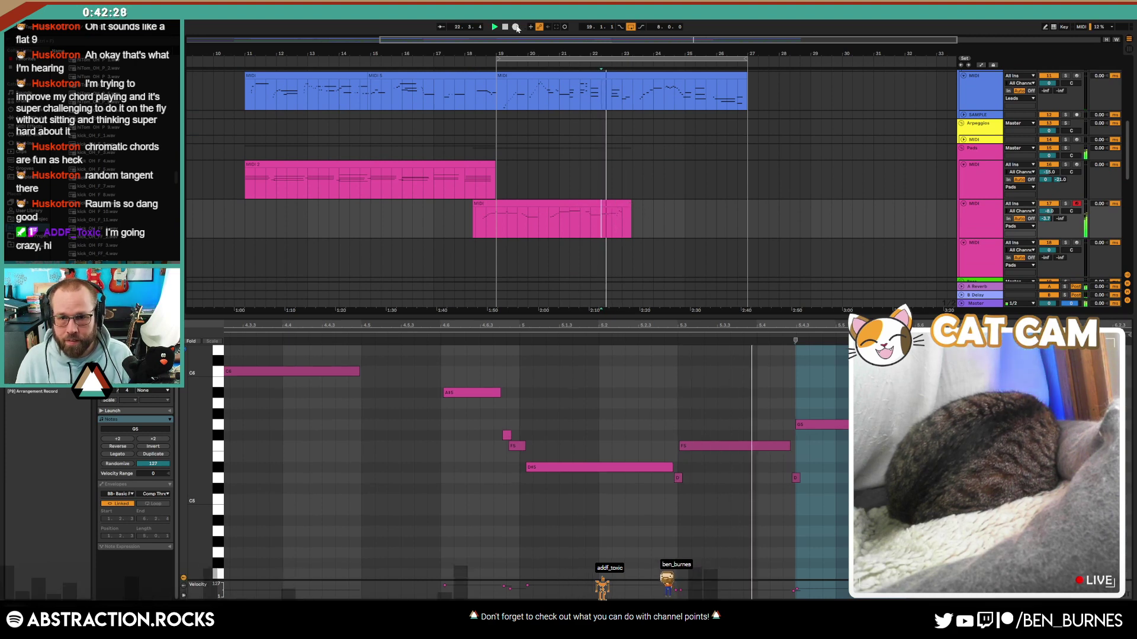
{"action": "left_click", "coordinate": [516, 28]}
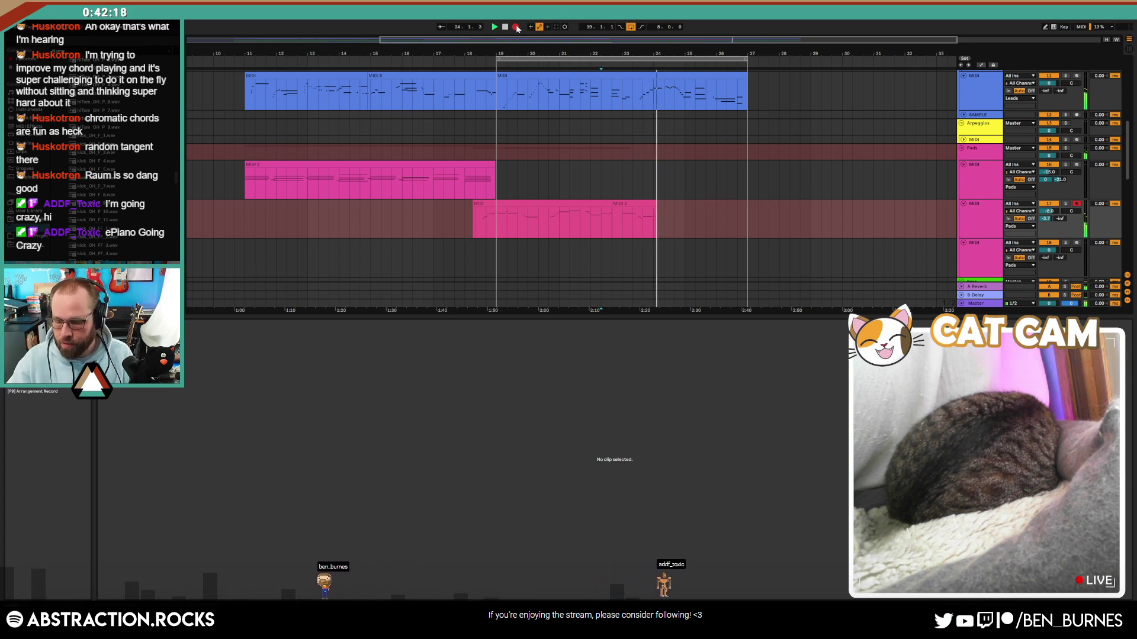
{"action": "left_click", "coordinate": [516, 28]}
{"action": "key", "text": "space"}
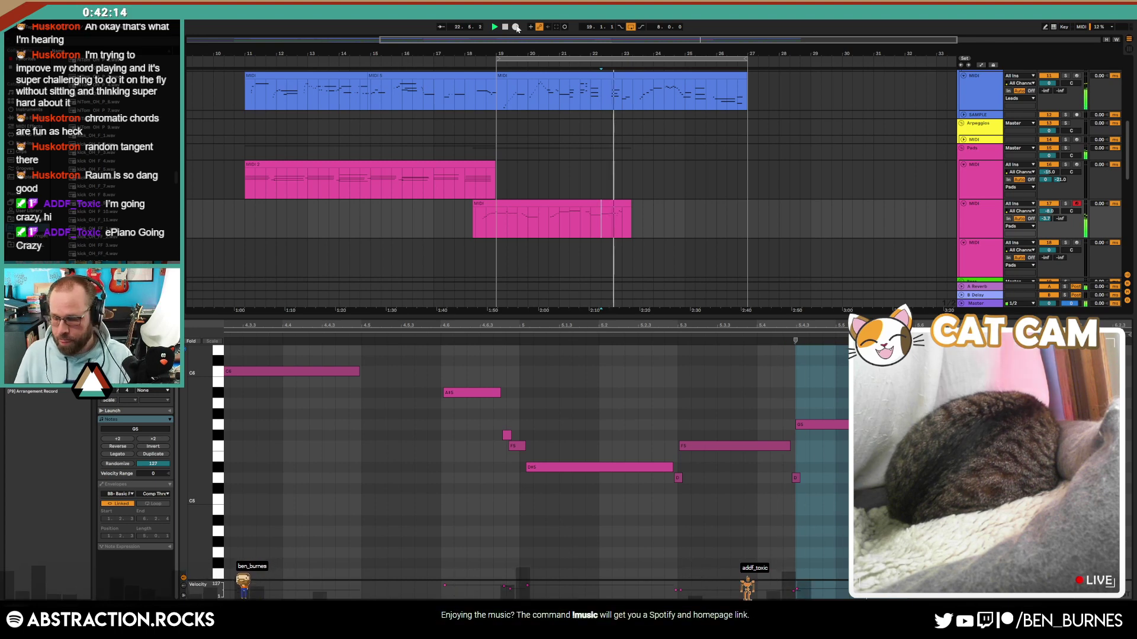
Step: Try another replacement ending on the same track, stopping shortly after bar 24, and undo the recording
{"action": "left_click", "coordinate": [517, 27]}
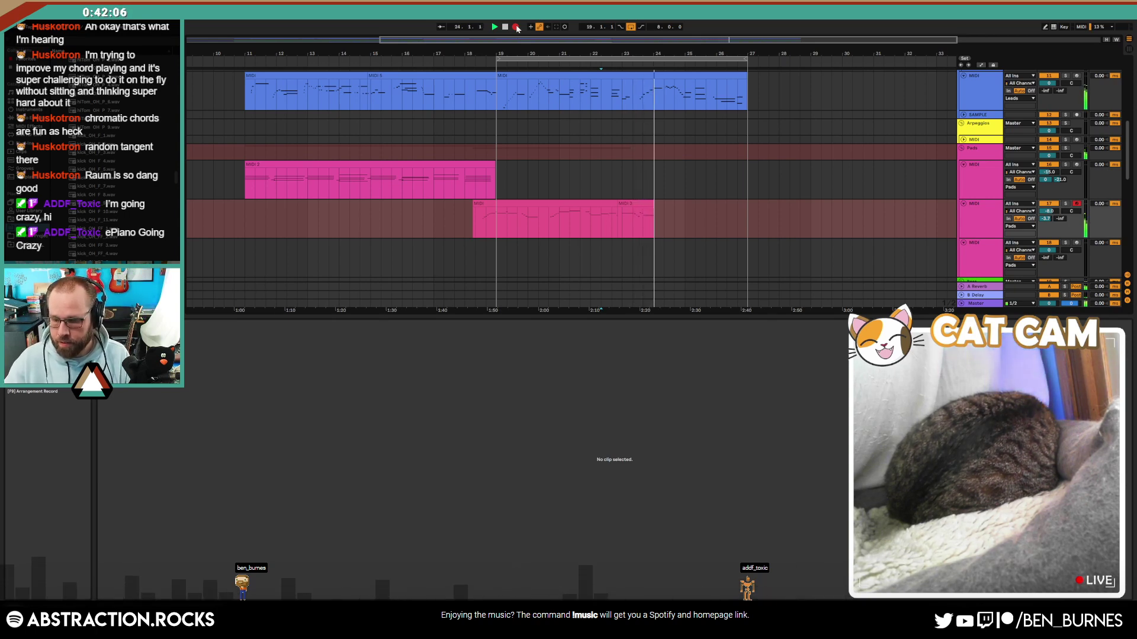
{"action": "key", "text": "space"}
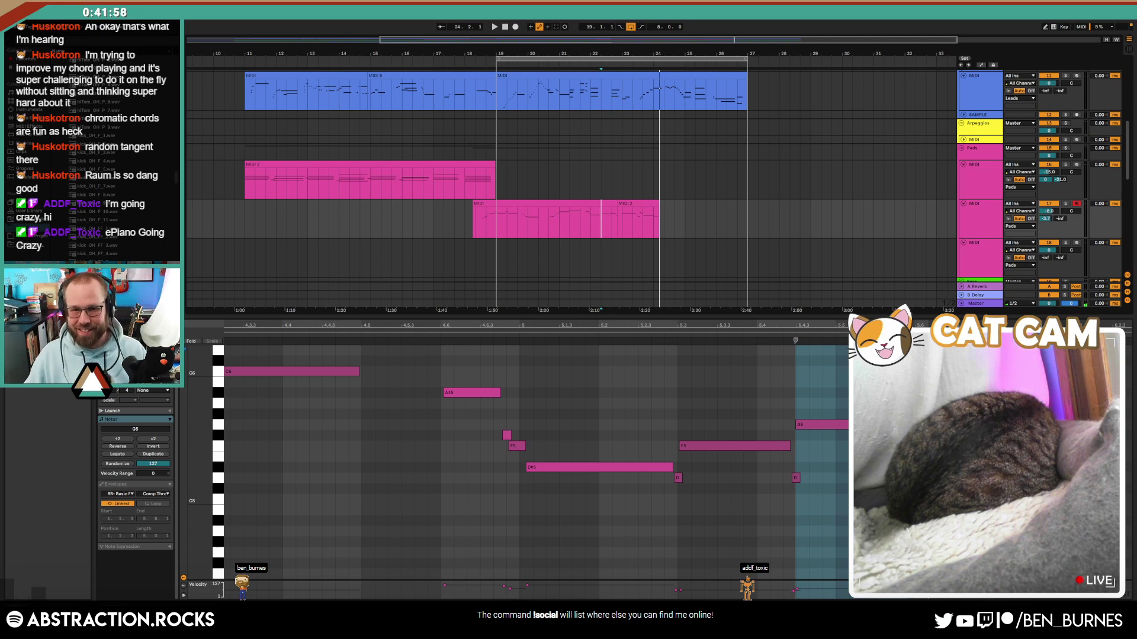
{"action": "key", "text": "ctrl+z"}
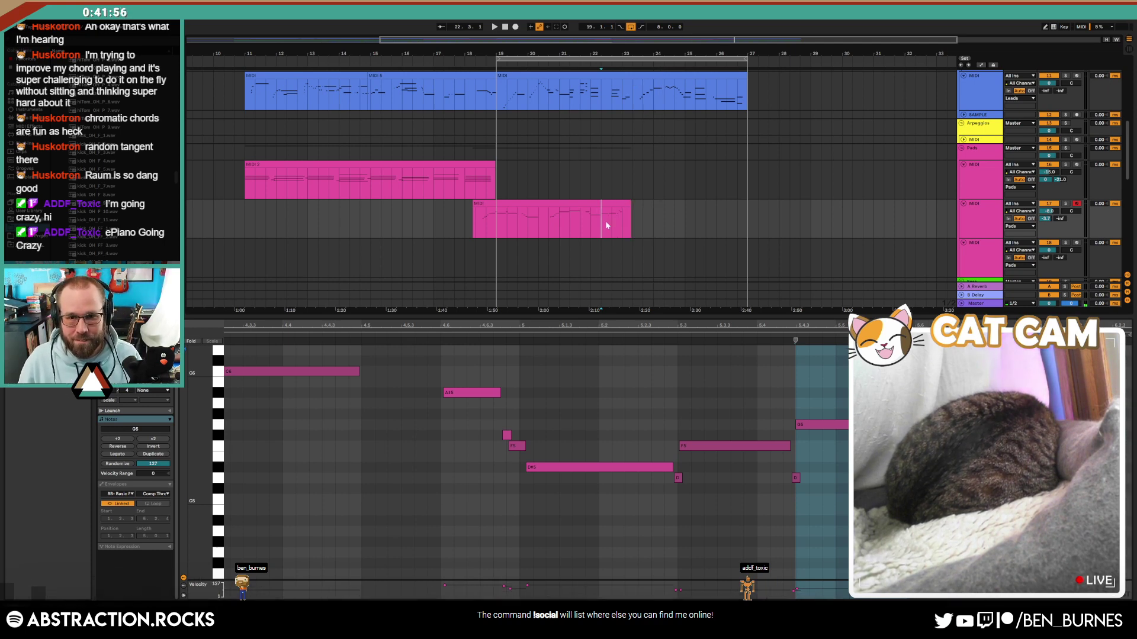
Step: Record a new ending over the take from late in bar 22 and trim the clip's end to mid-bar 24
{"action": "left_click", "coordinate": [608, 223]}
{"action": "key", "text": "space"}
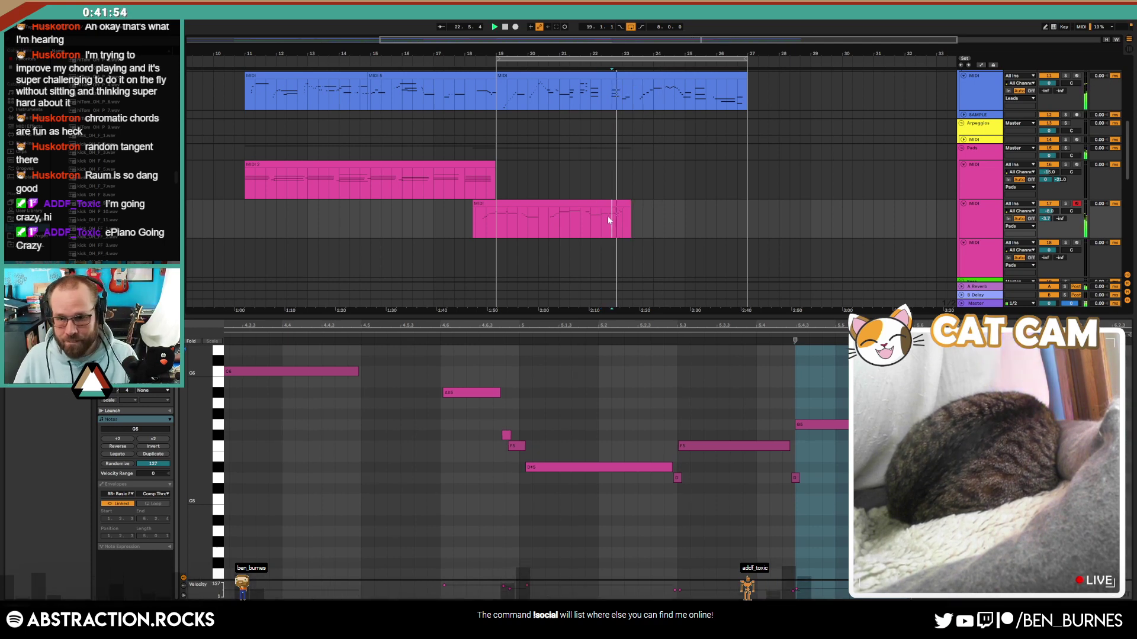
{"action": "key", "text": "F9"}
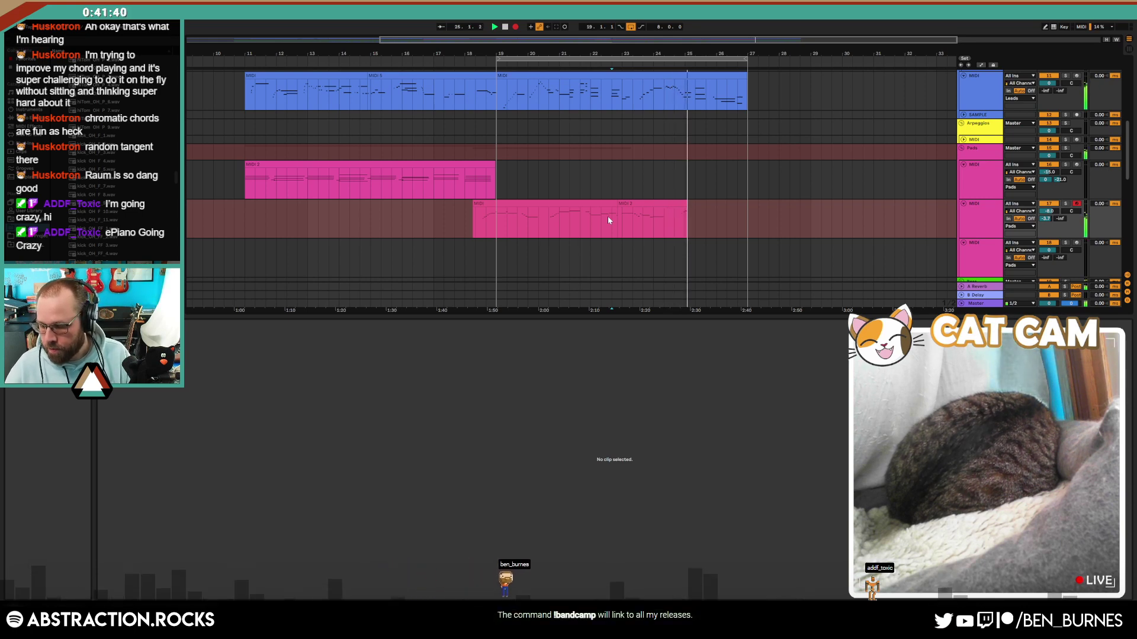
{"action": "key", "text": "F9"}
{"action": "left_click", "coordinate": [608, 215]}
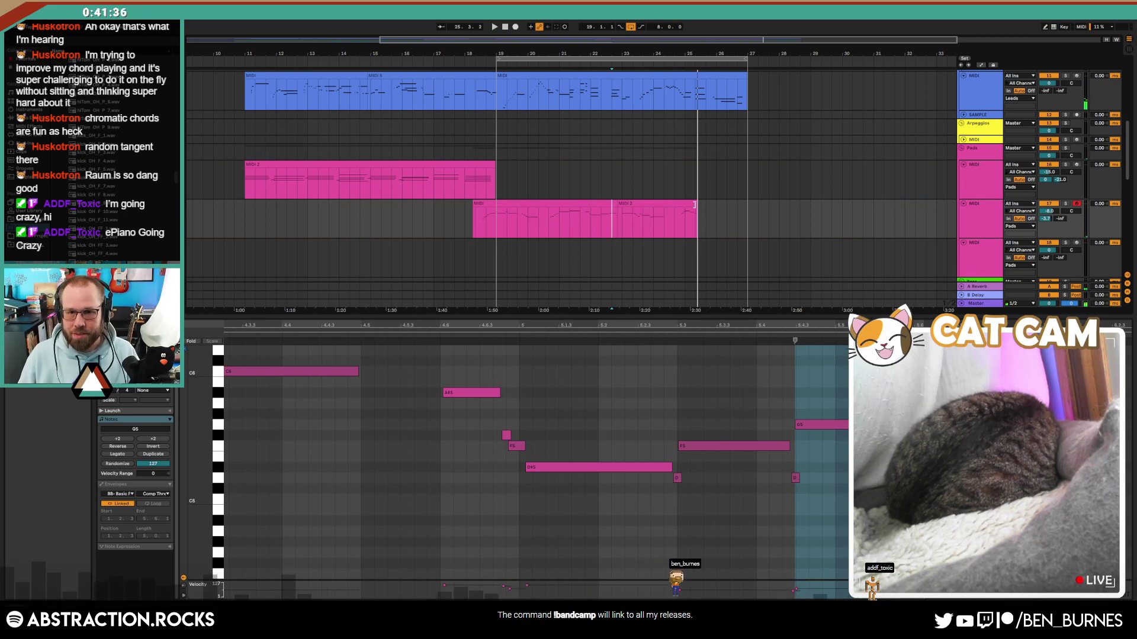
{"action": "left_click_drag", "start_coordinate": [697, 206], "coordinate": [675, 204]}
Step: Try to record a continuation from the trimmed clip's end in bar 24 to past bar 26
{"action": "left_click", "coordinate": [677, 215]}
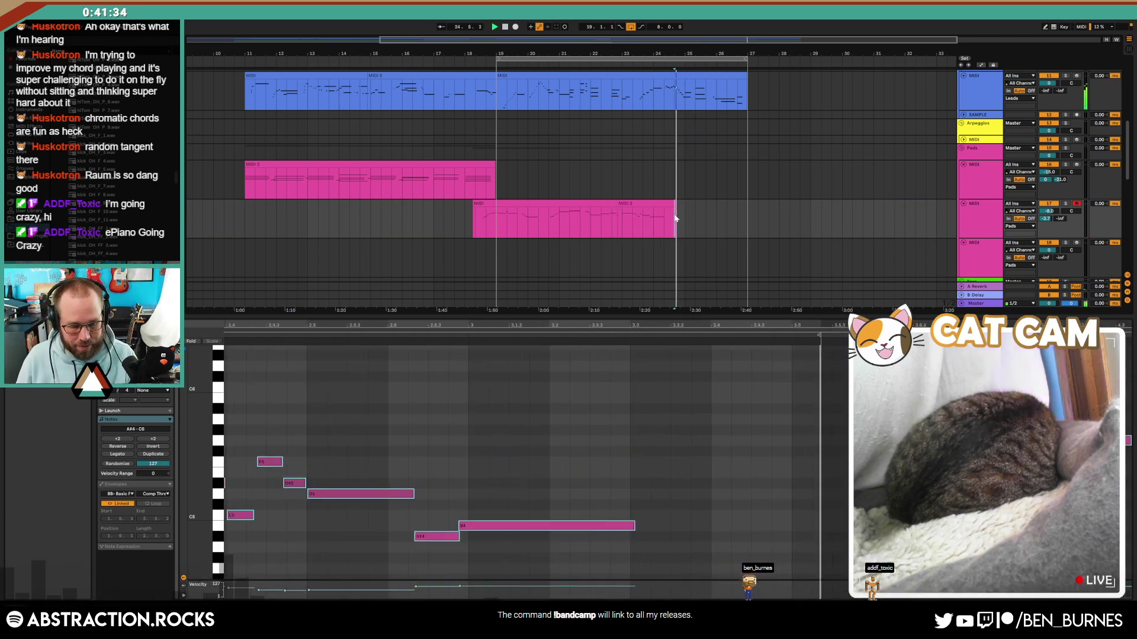
{"action": "key", "text": "F9"}
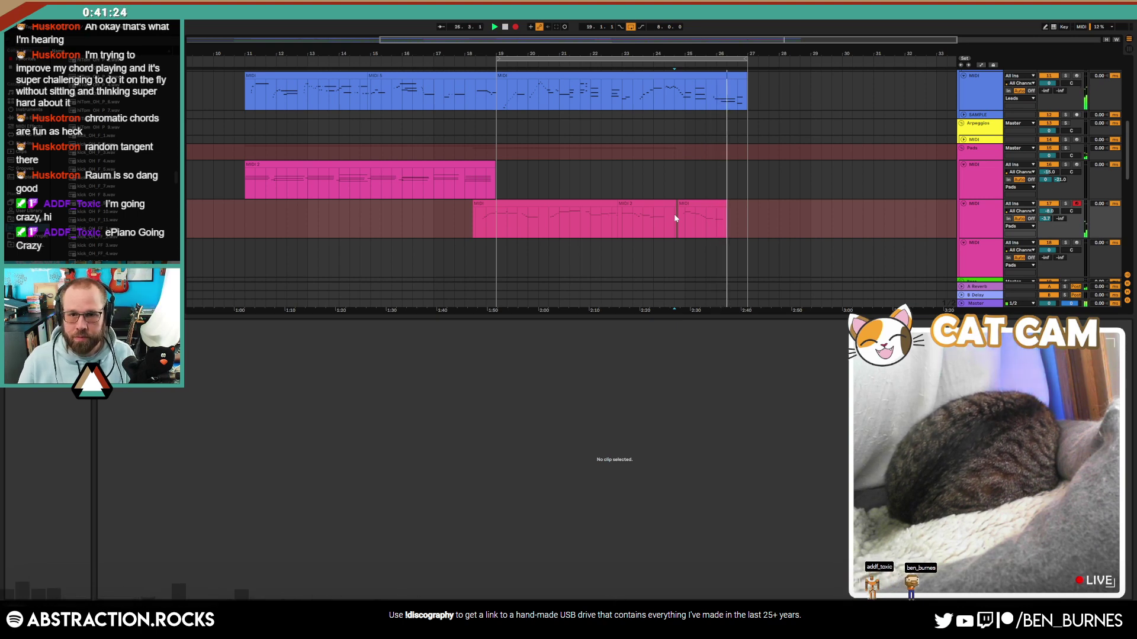
{"action": "key", "text": "space"}
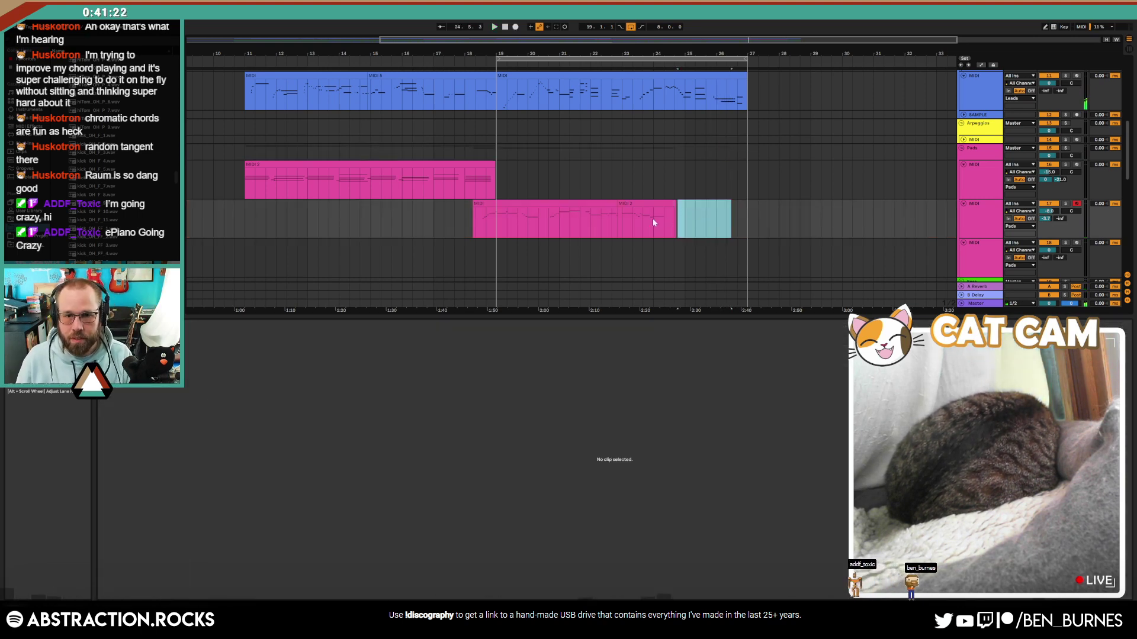
Step: Trim the new ending clip's start to just before bar 23 and play back the transition from mid-bar 21
{"action": "left_click_drag", "start_coordinate": [618, 203], "coordinate": [624, 203]}
{"action": "left_click", "coordinate": [638, 203]}
{"action": "left_click_drag", "start_coordinate": [292, 418], "coordinate": [304, 485]}
{"action": "key", "text": "Right"}
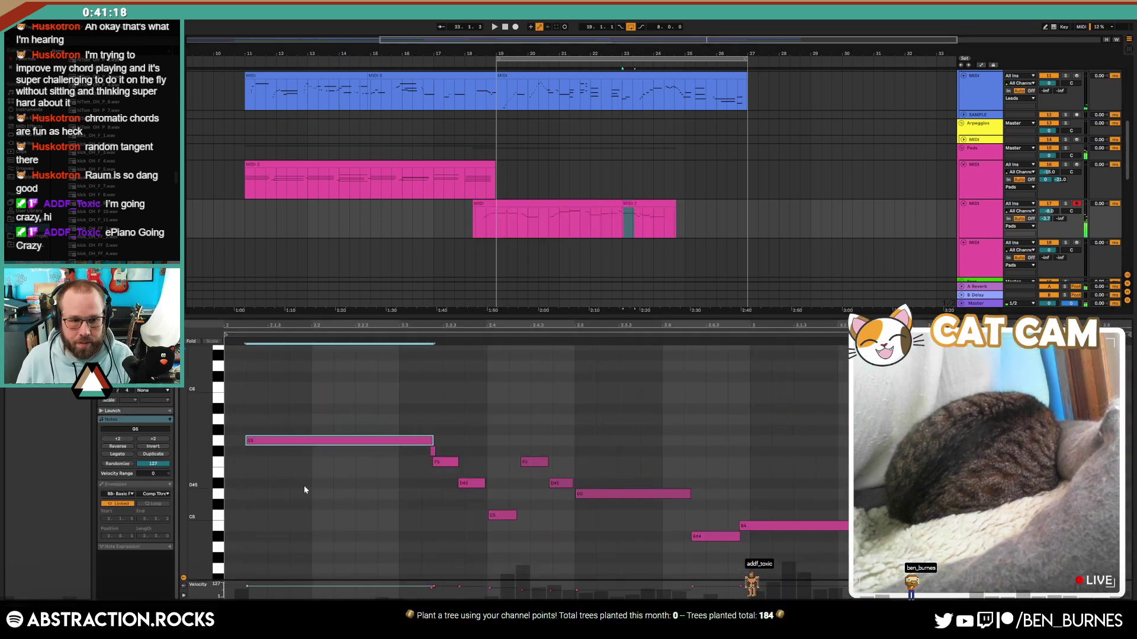
{"action": "key", "text": "Left"}
{"action": "left_click", "coordinate": [580, 234]}
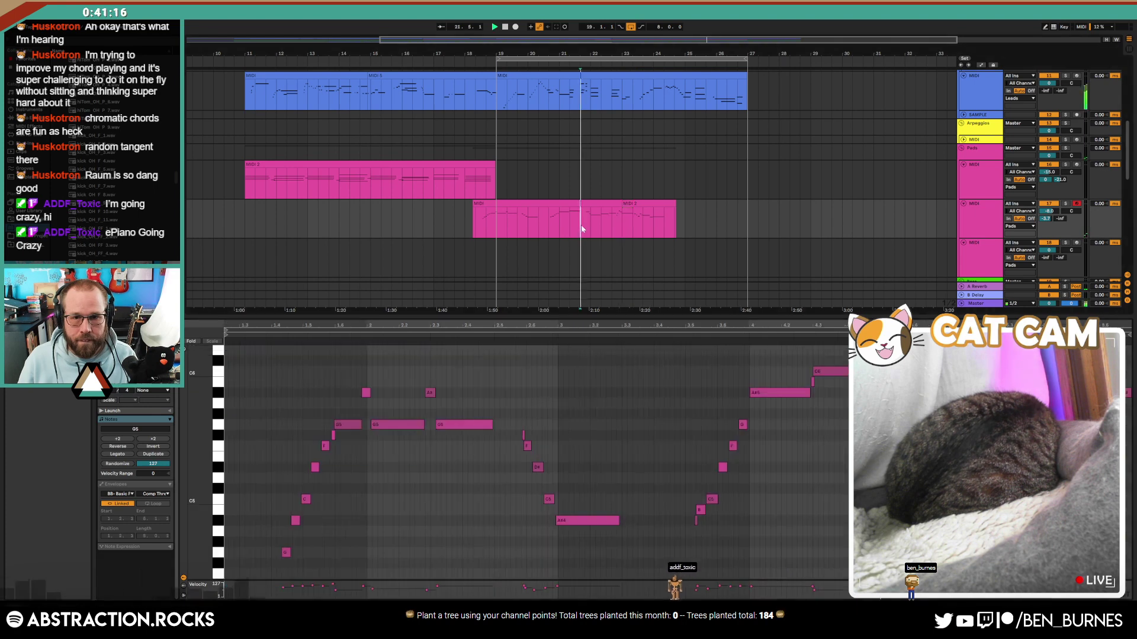
Step: Play back the transition into the ending clip and trim the clip's end to mid-bar 24 for a new recording
{"action": "key", "text": "space"}
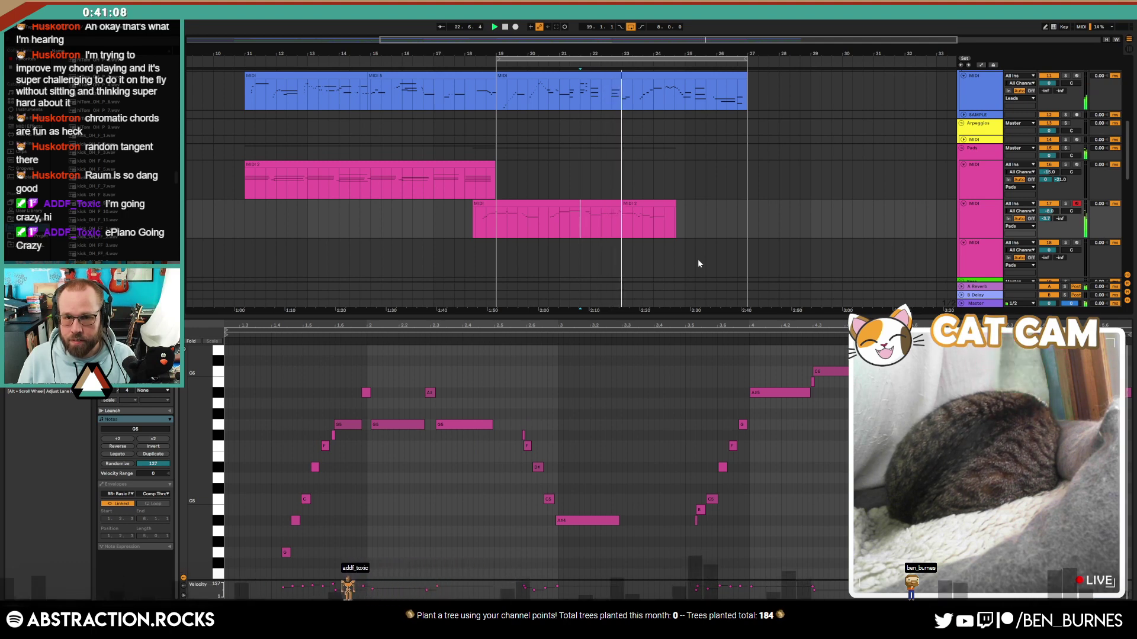
{"action": "left_click_drag", "start_coordinate": [673, 205], "coordinate": [667, 205]}
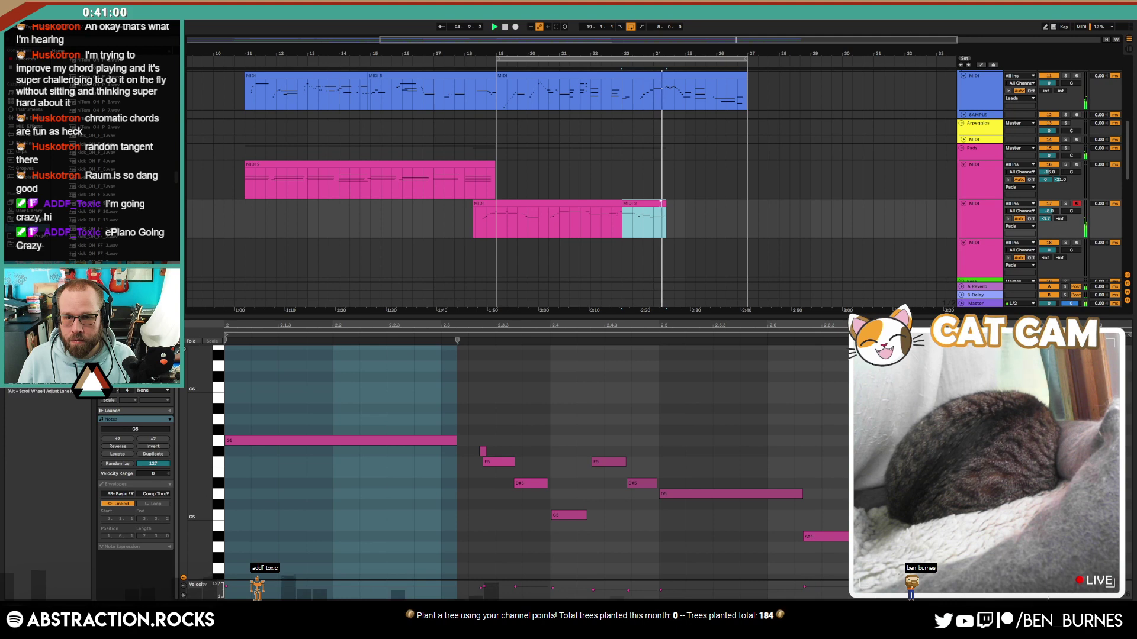
{"action": "left_click_drag", "start_coordinate": [664, 203], "coordinate": [673, 204]}
{"action": "left_click", "coordinate": [951, 509]}
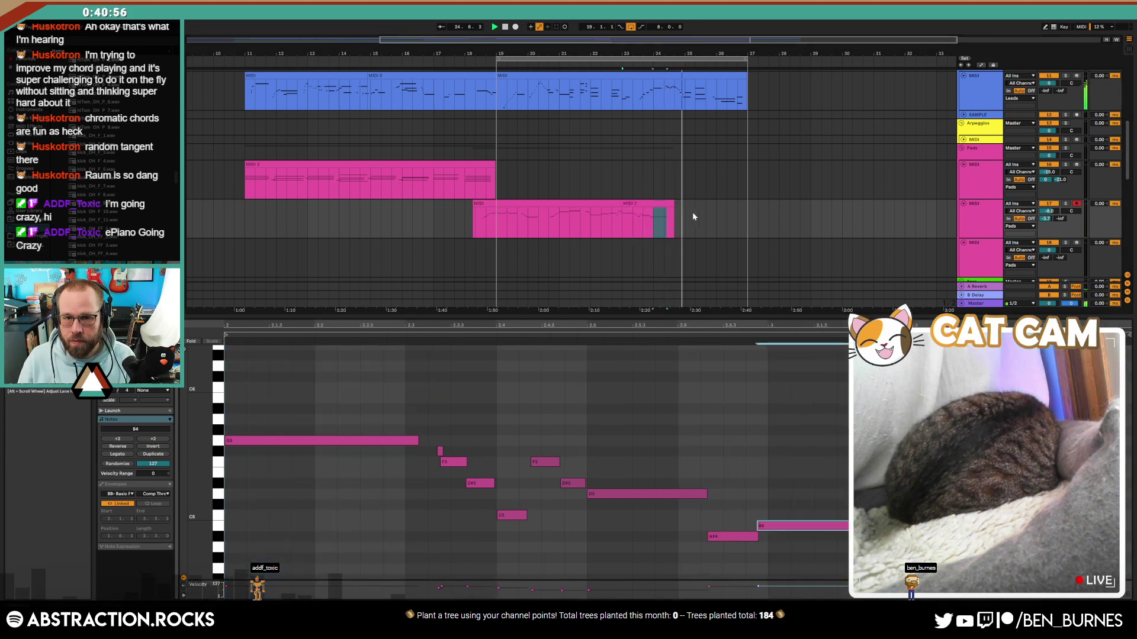
{"action": "left_click", "coordinate": [674, 220]}
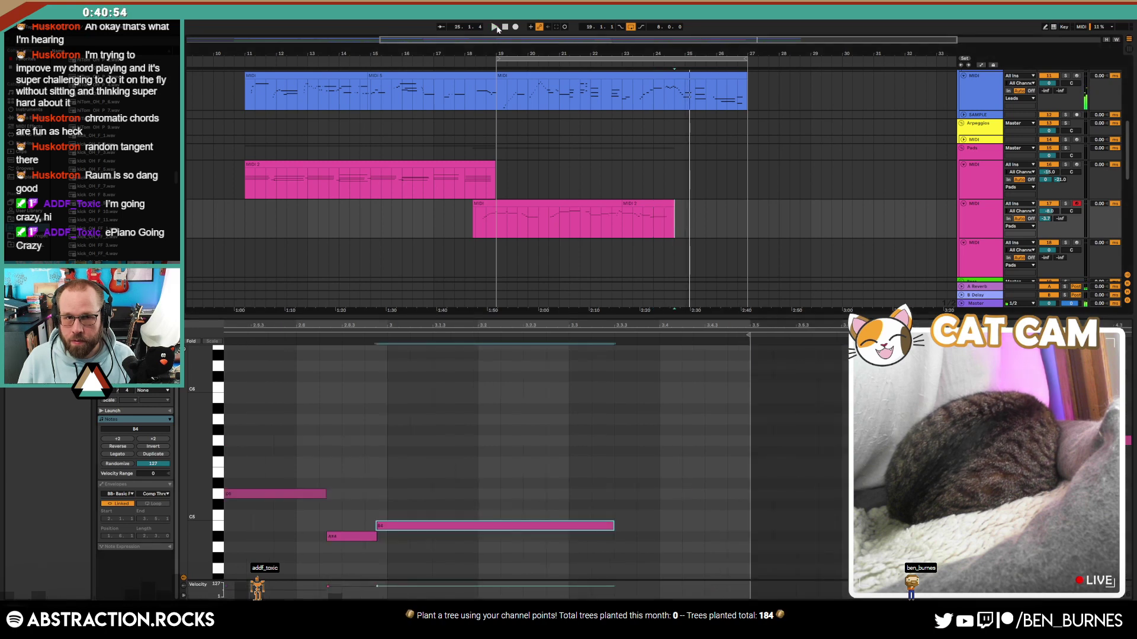
Step: Record a continuation on the same track from mid-bar 24 to bar 27, restarting the take once
{"action": "left_click", "coordinate": [514, 28]}
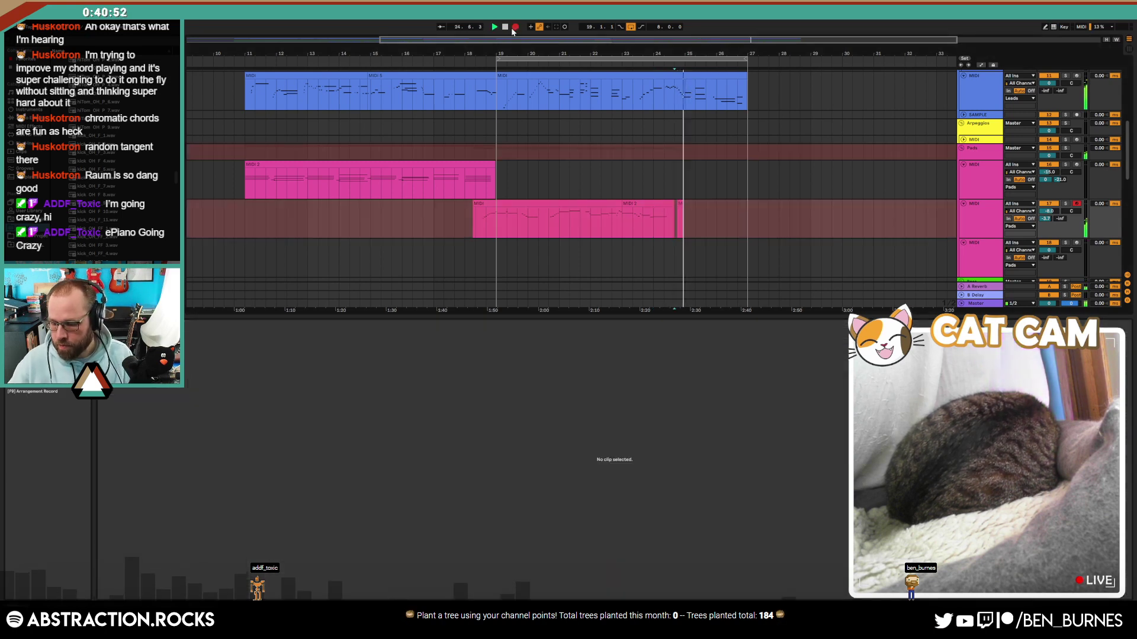
{"action": "left_click", "coordinate": [512, 29]}
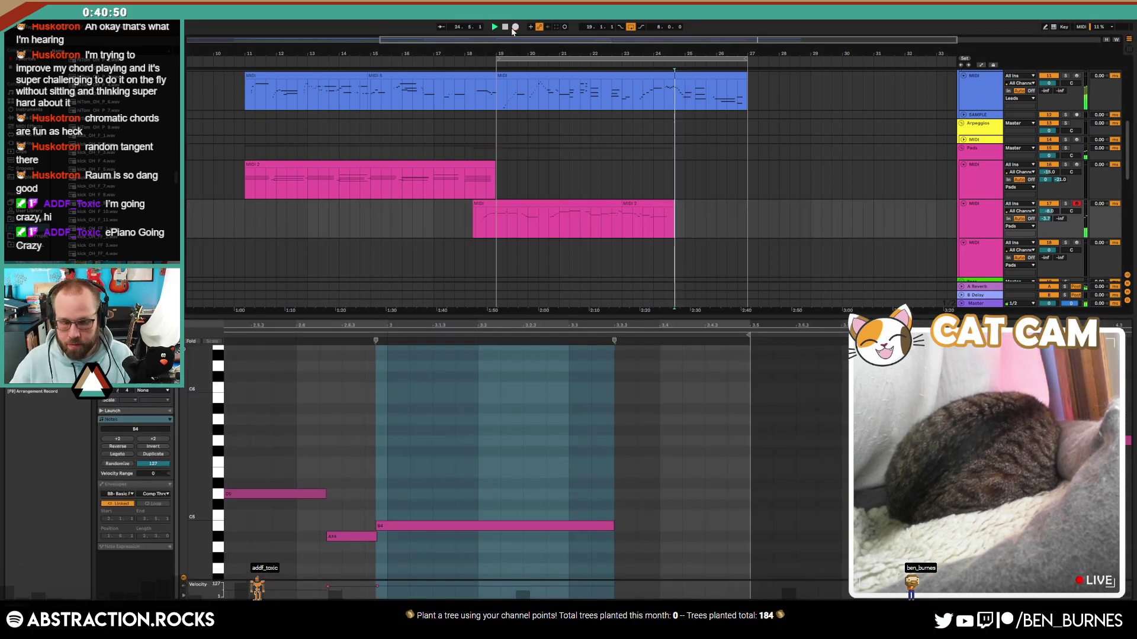
{"action": "left_click", "coordinate": [514, 28]}
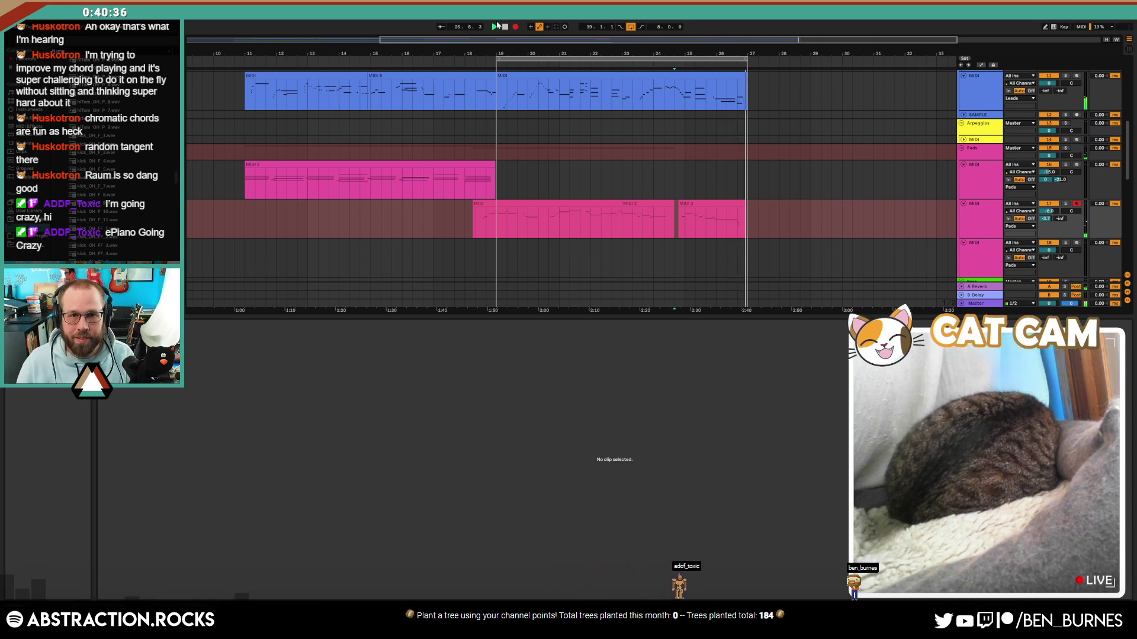
{"action": "left_click", "coordinate": [515, 27]}
Step: Remove the stray low note from the newly recorded clip ending at bar 27, and stop playback
{"action": "left_click", "coordinate": [740, 203]}
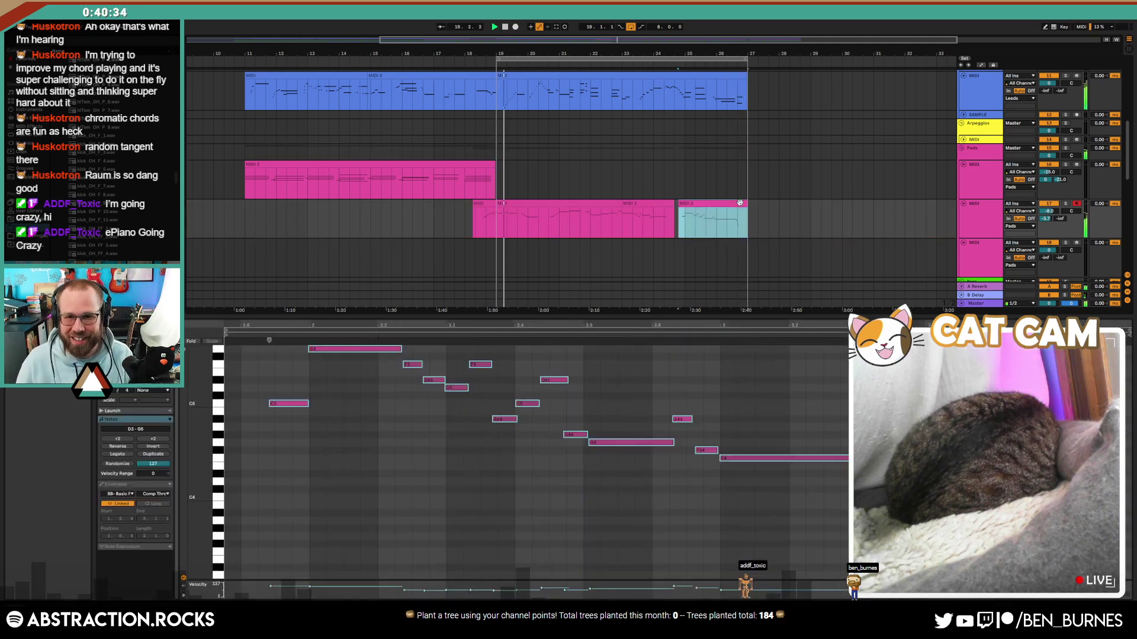
{"action": "double_click", "coordinate": [739, 203]}
{"action": "scroll", "coordinate": [536, 462], "scroll_direction": "down", "scroll_amount": 1}
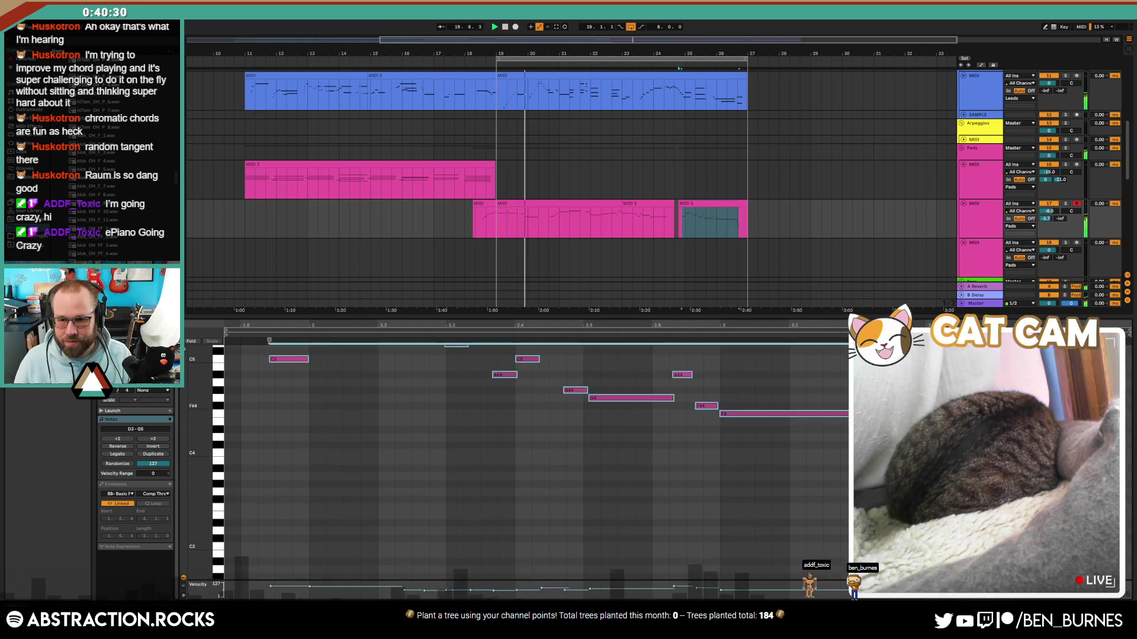
{"action": "left_click", "coordinate": [995, 520]}
{"action": "left_click_drag", "start_coordinate": [998, 406], "coordinate": [1050, 569]}
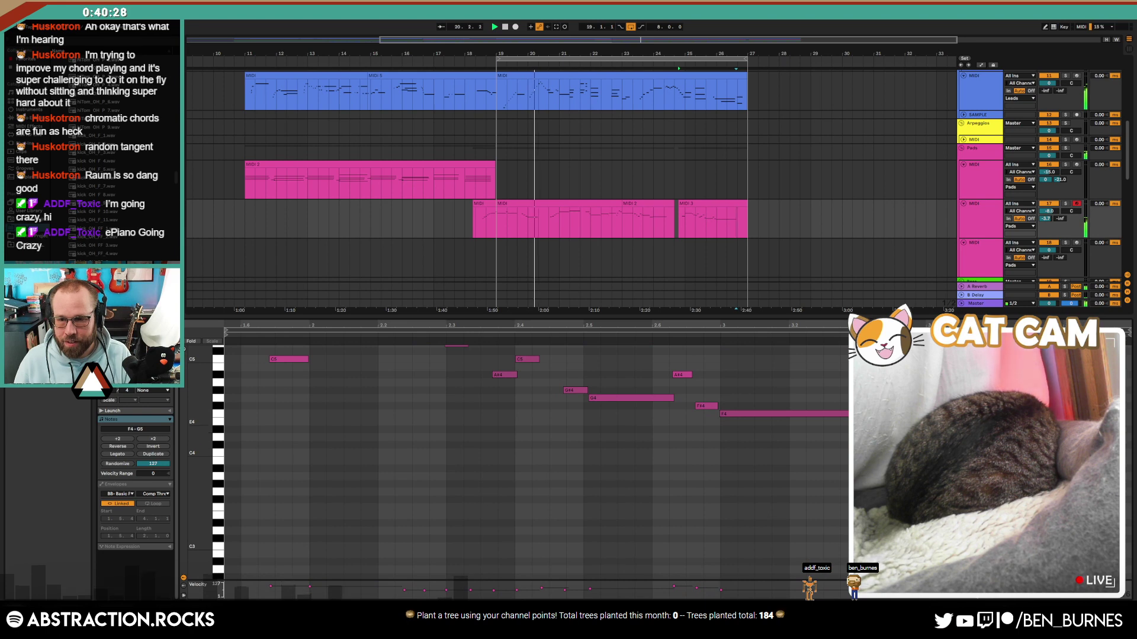
{"action": "left_click", "coordinate": [971, 413]}
{"action": "left_click", "coordinate": [985, 450]}
{"action": "key", "text": "space"}
{"action": "double_click", "coordinate": [981, 204]}
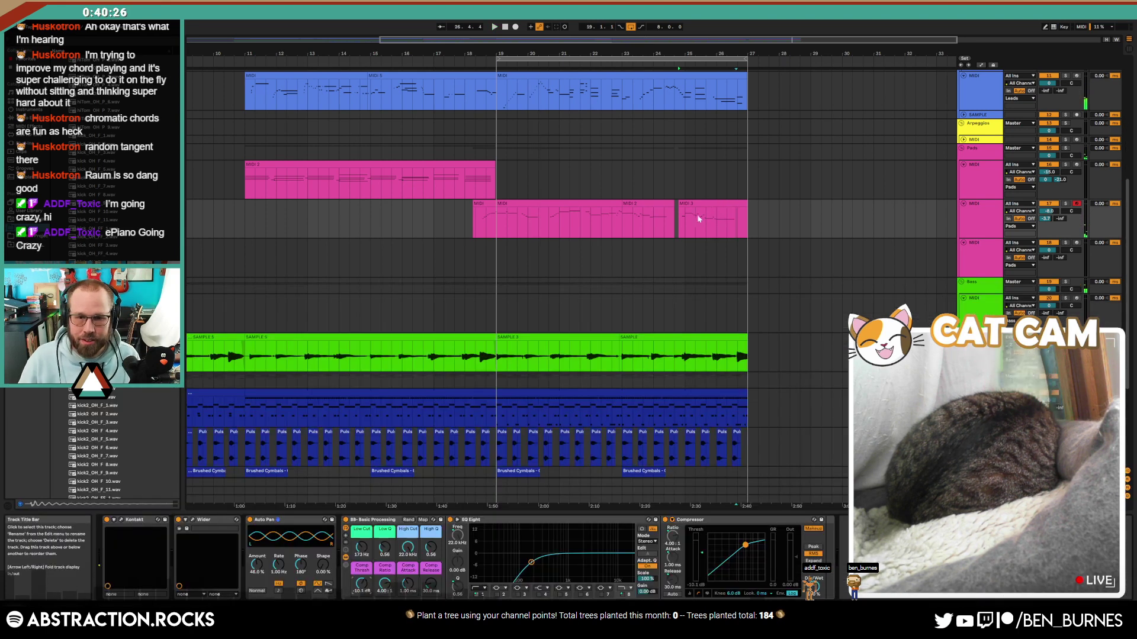
Step: Play the song from the beginning and extend the shuffling_papers clip to bar 27
{"action": "left_click_drag", "start_coordinate": [501, 40], "coordinate": [379, 42]}
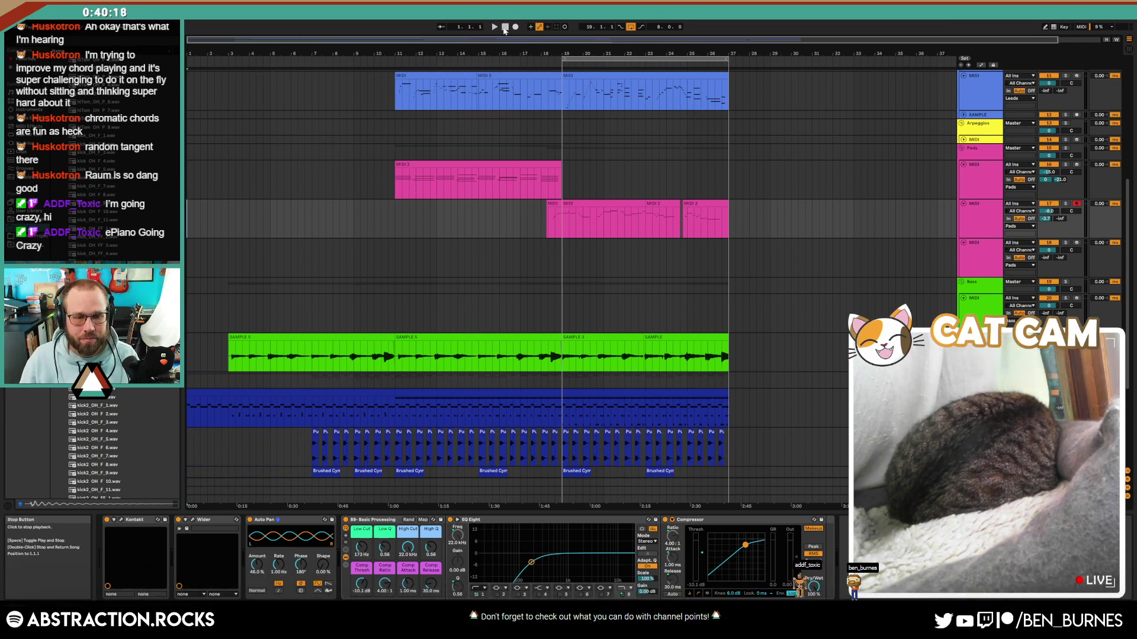
{"action": "key", "text": "space"}
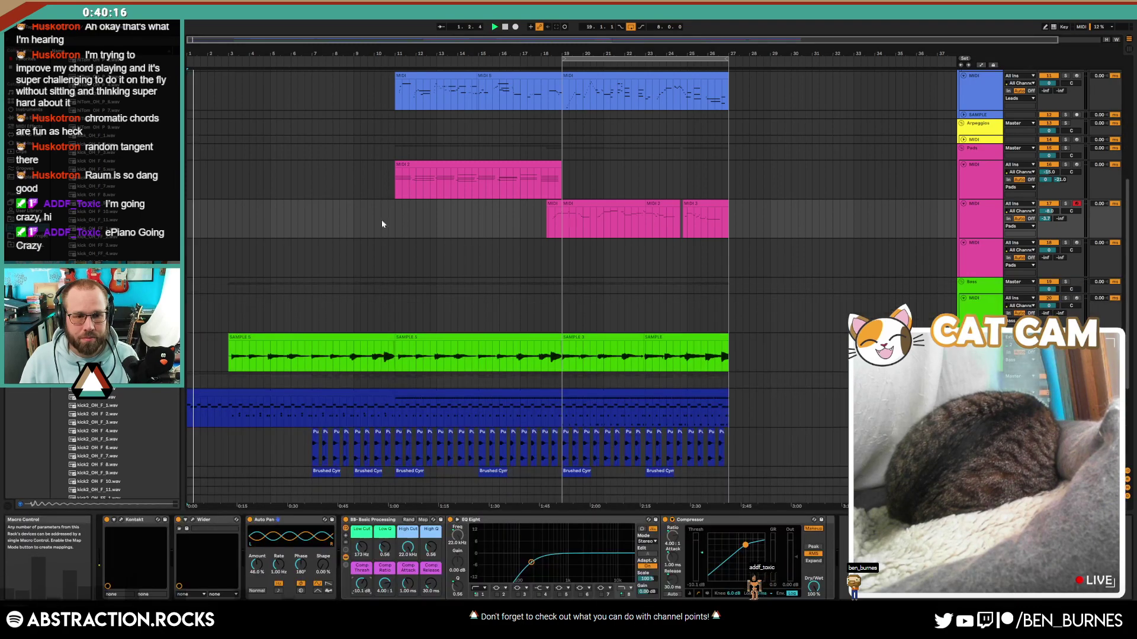
{"action": "scroll", "coordinate": [410, 219], "scroll_direction": "down", "scroll_amount": 5}
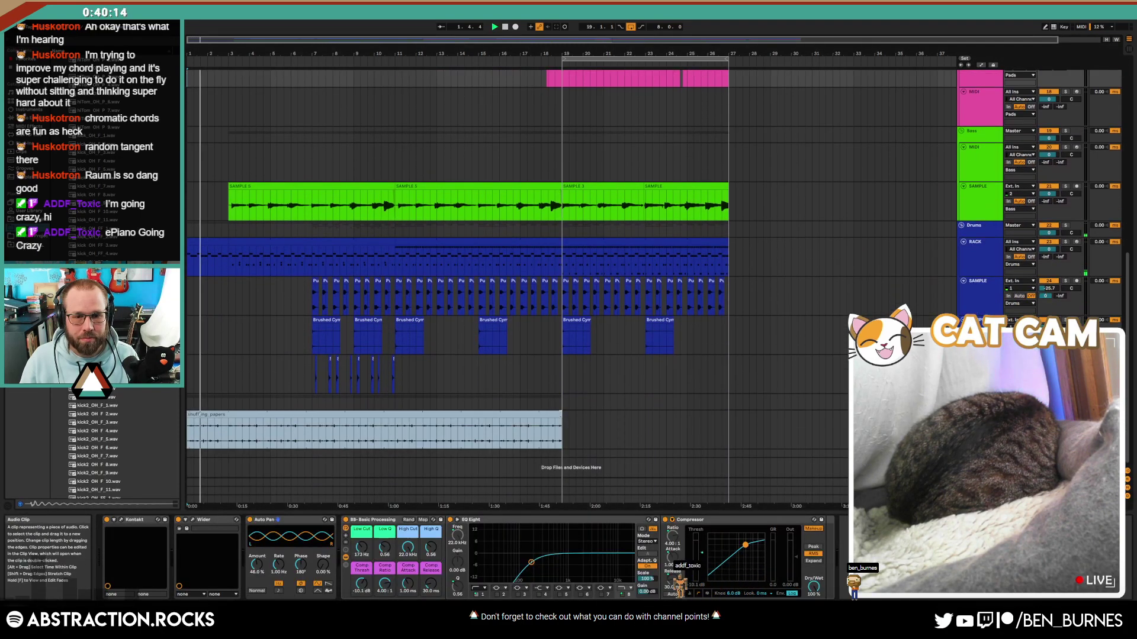
{"action": "left_click_drag", "start_coordinate": [561, 421], "coordinate": [669, 422]}
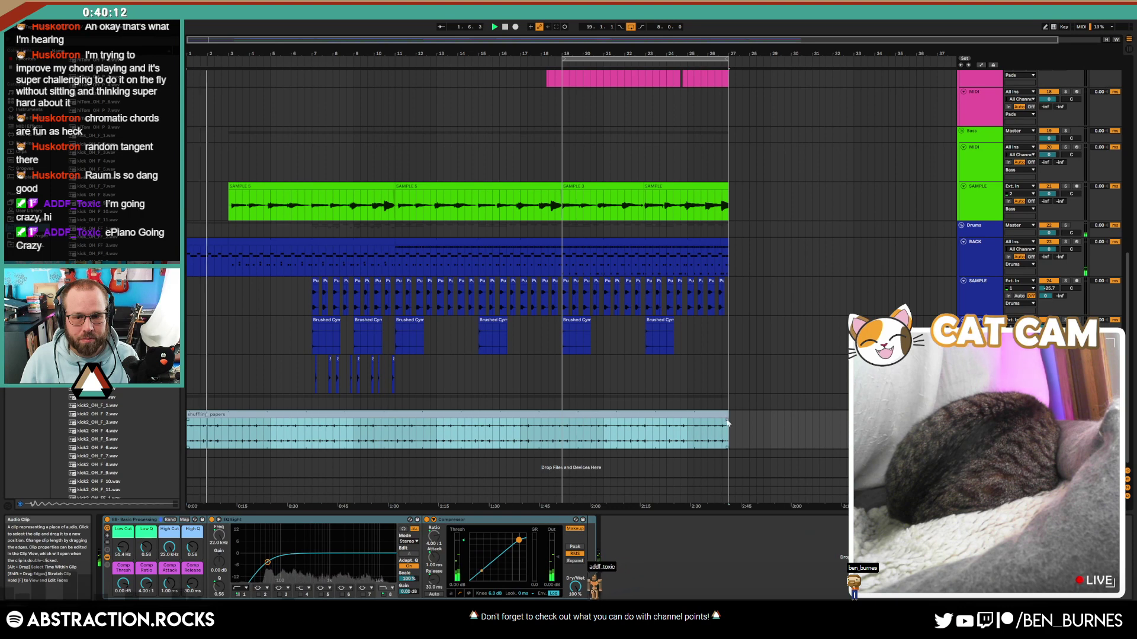
Step: Copy the percussion hits of bars 7 to 11 to bar 19 and duplicate them once to fill up to bar 27
{"action": "left_click", "coordinate": [310, 370]}
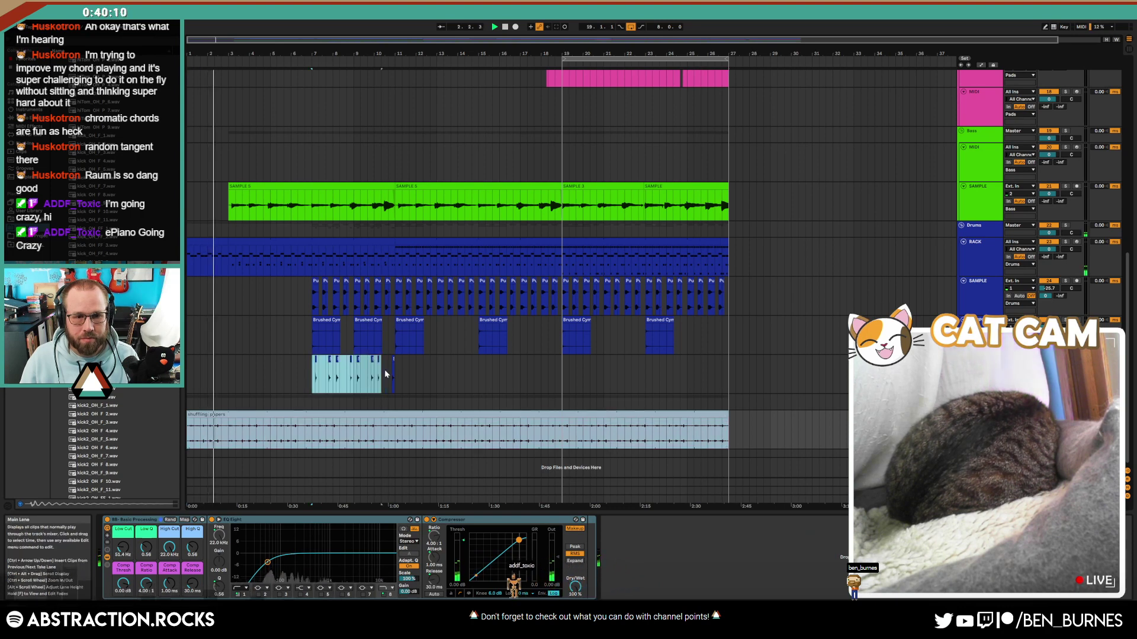
{"action": "left_click", "coordinate": [562, 363]}
{"action": "key", "text": "ctrl+v"}
{"action": "key", "text": "ctrl+d"}
{"action": "key", "text": "ctrl+d"}
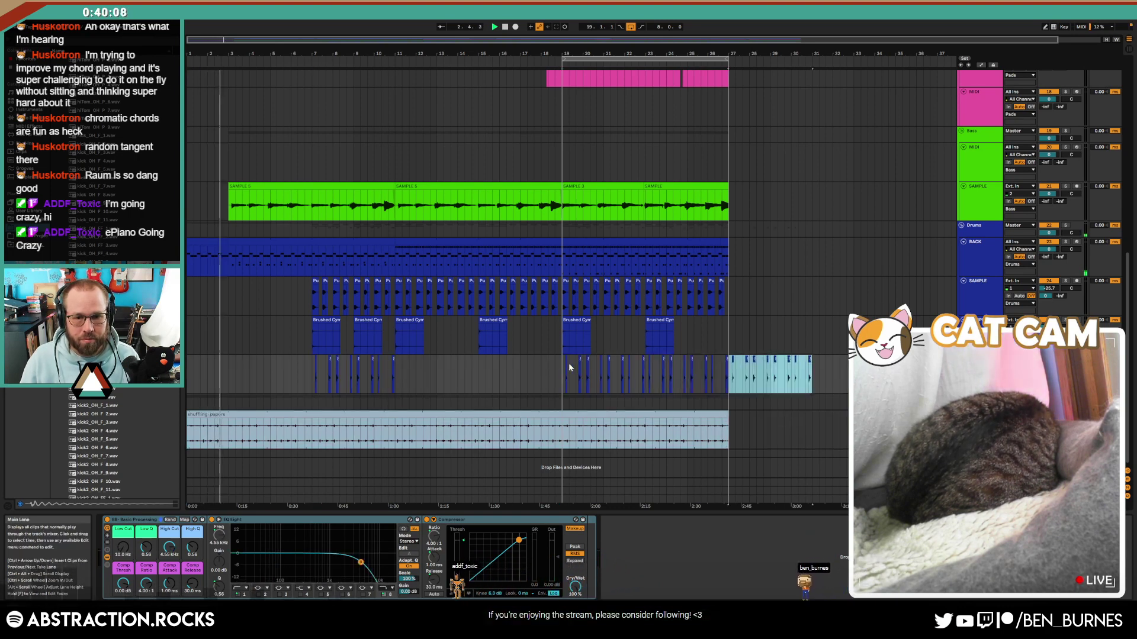
{"action": "key", "text": "ctrl+z"}
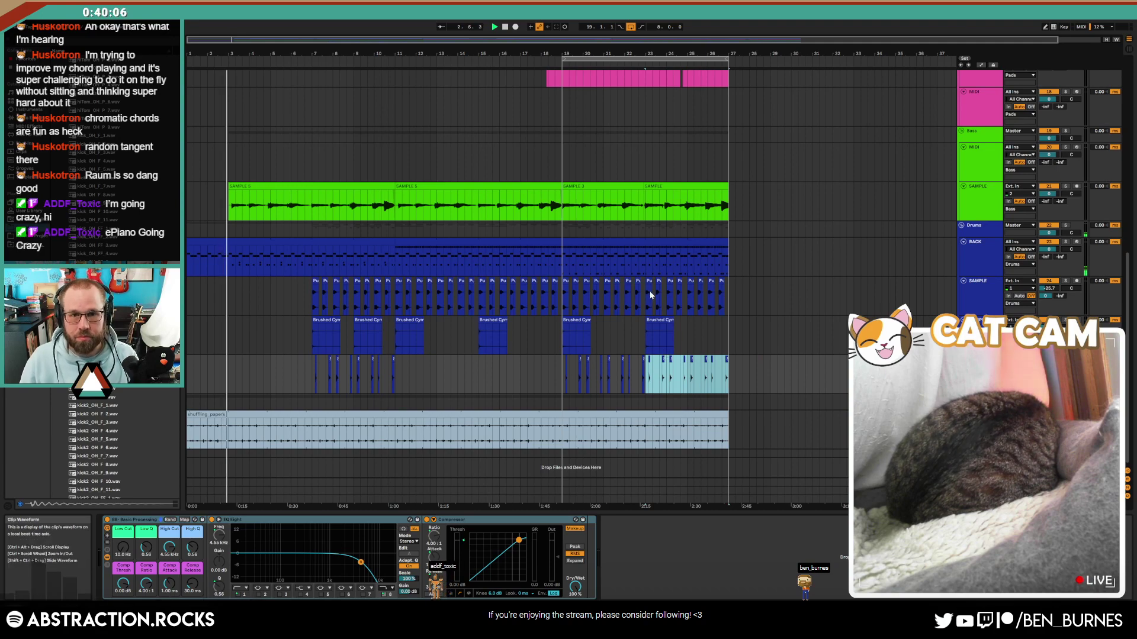
Step: Redraw the start of the Breath envelope with a gentler rise in the 7-Group clip that begins in bar 3
{"action": "scroll", "coordinate": [649, 290], "scroll_direction": "up", "scroll_amount": 8}
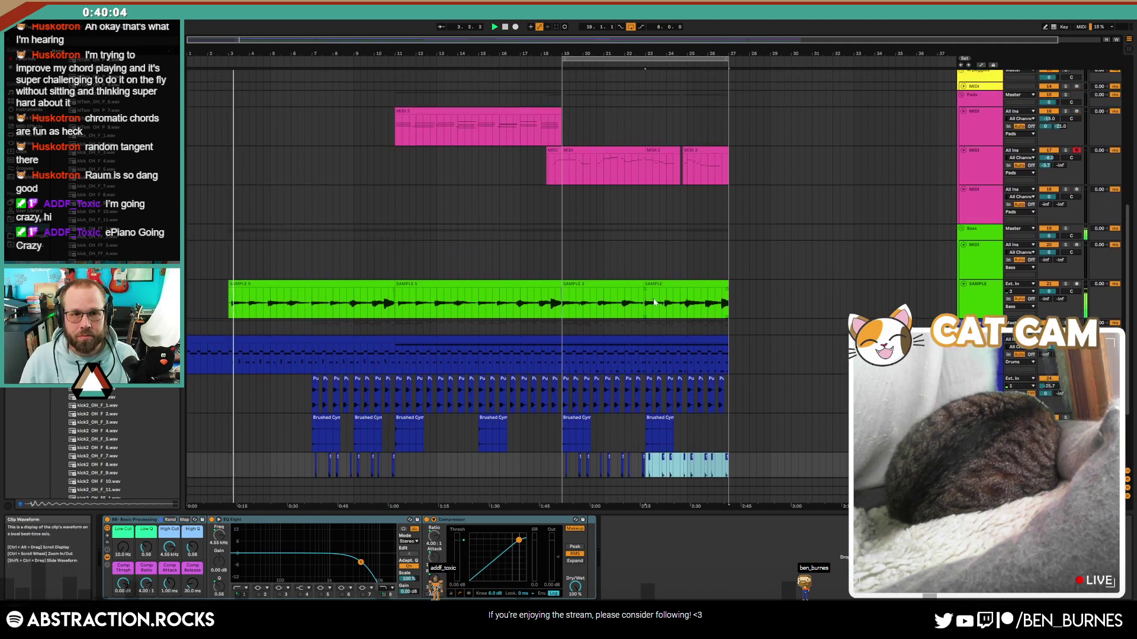
{"action": "scroll", "coordinate": [657, 310], "scroll_direction": "up", "scroll_amount": 3}
{"action": "scroll", "coordinate": [656, 314], "scroll_direction": "down", "scroll_amount": 6}
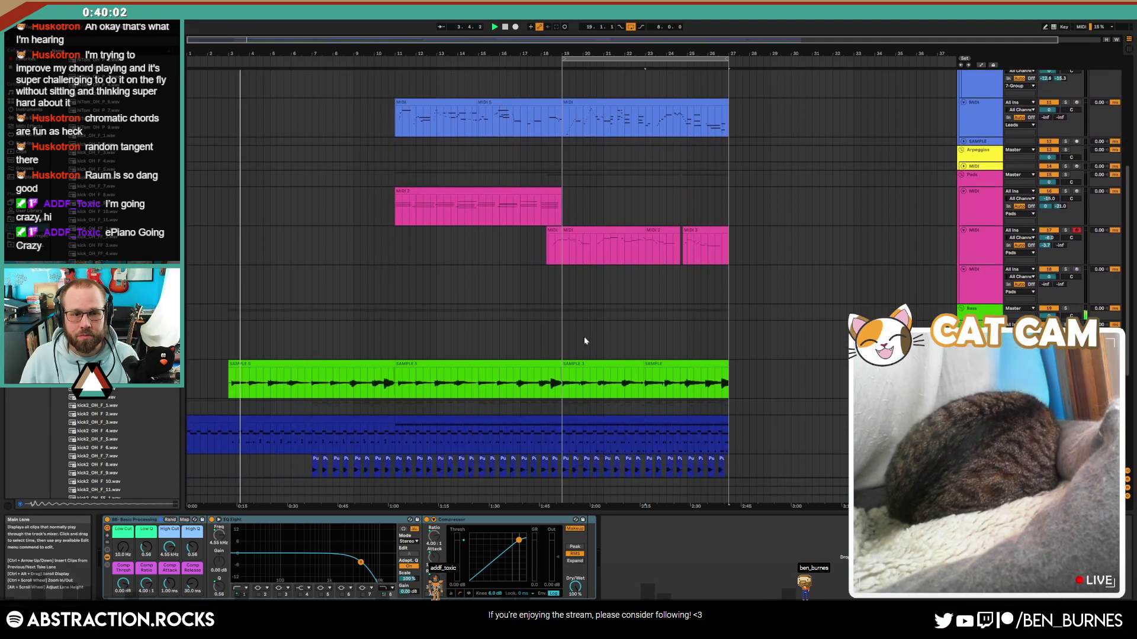
{"action": "left_click", "coordinate": [251, 390]}
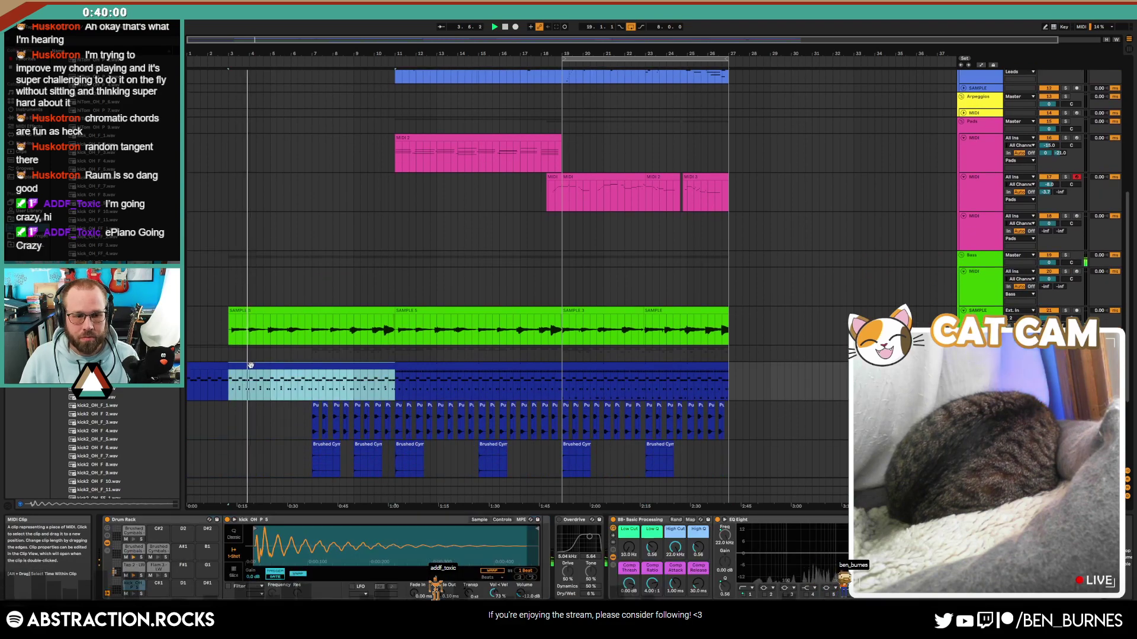
{"action": "scroll", "coordinate": [373, 198], "scroll_direction": "up", "scroll_amount": 8}
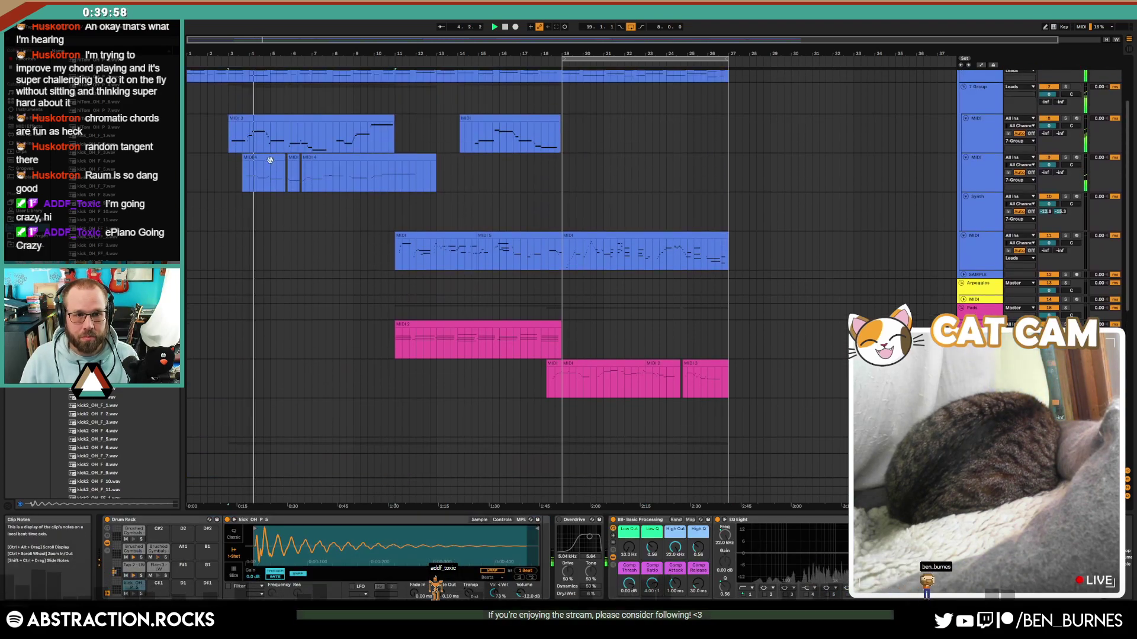
{"action": "double_click", "coordinate": [268, 160]}
{"action": "left_click", "coordinate": [258, 522]}
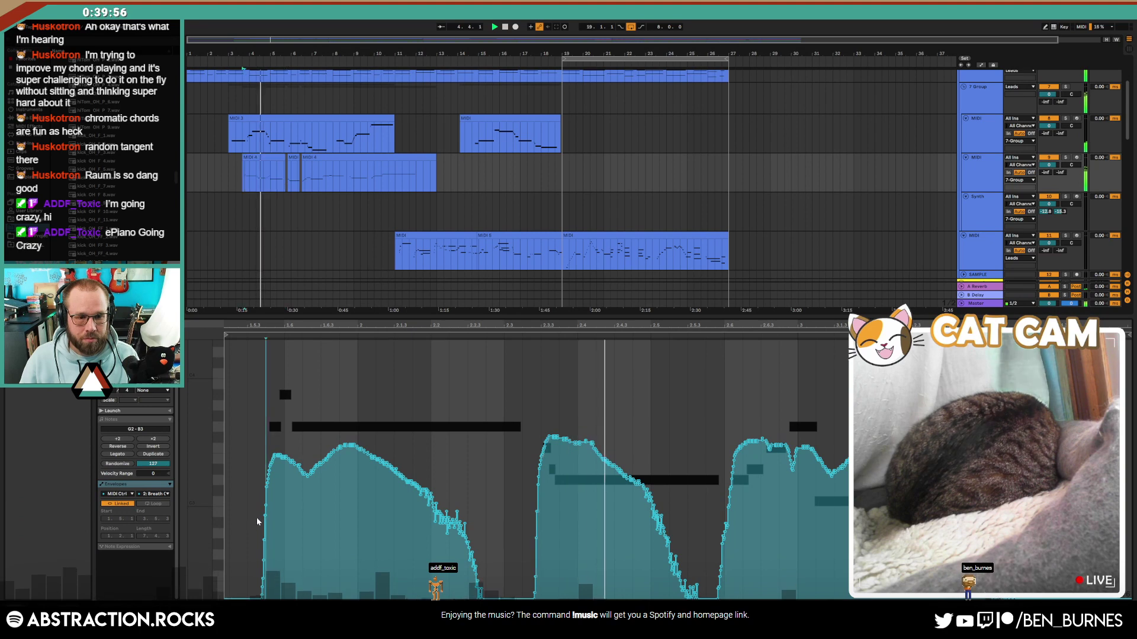
{"action": "key", "text": "b"}
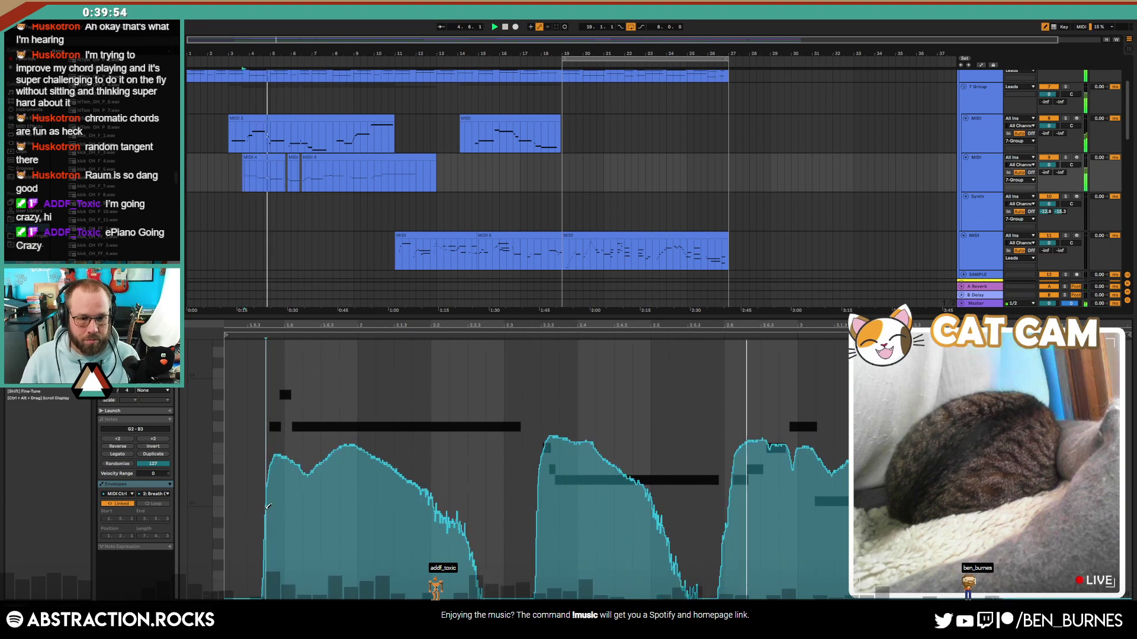
{"action": "mouse_move", "coordinate": [266, 503]}
{"action": "left_mouse_down"}
{"action": "mouse_move", "coordinate": [281, 489]}
{"action": "mouse_move", "coordinate": [293, 497]}
{"action": "mouse_move", "coordinate": [337, 460]}
{"action": "left_mouse_up"}
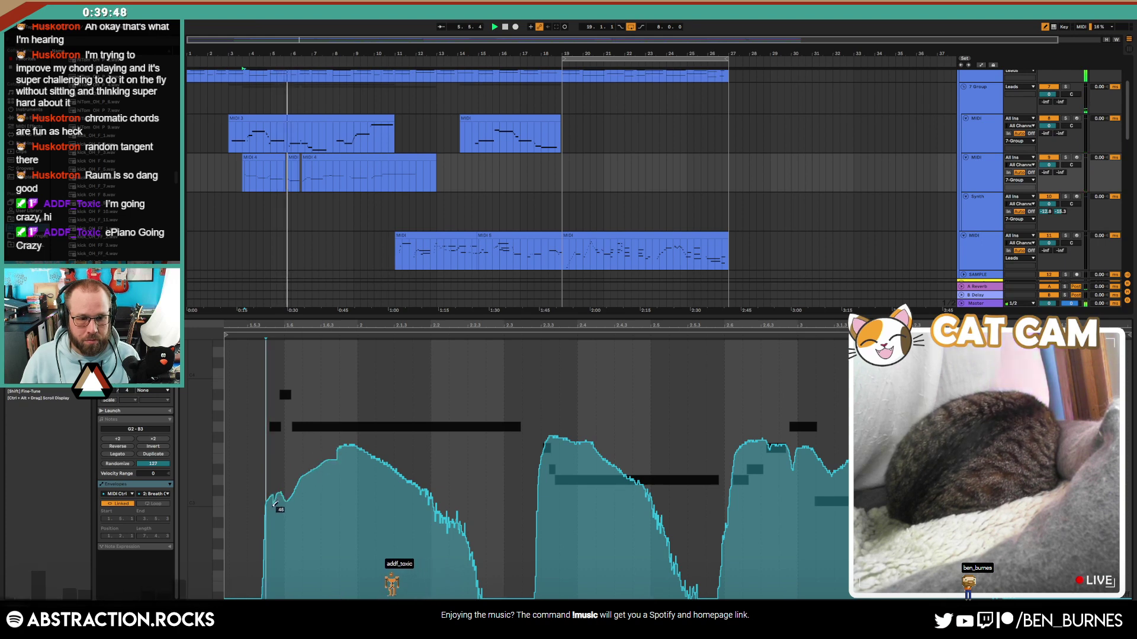
{"action": "mouse_move", "coordinate": [281, 493]}
{"action": "left_mouse_down"}
{"action": "mouse_move", "coordinate": [264, 518]}
{"action": "mouse_move", "coordinate": [253, 597]}
{"action": "left_mouse_up"}
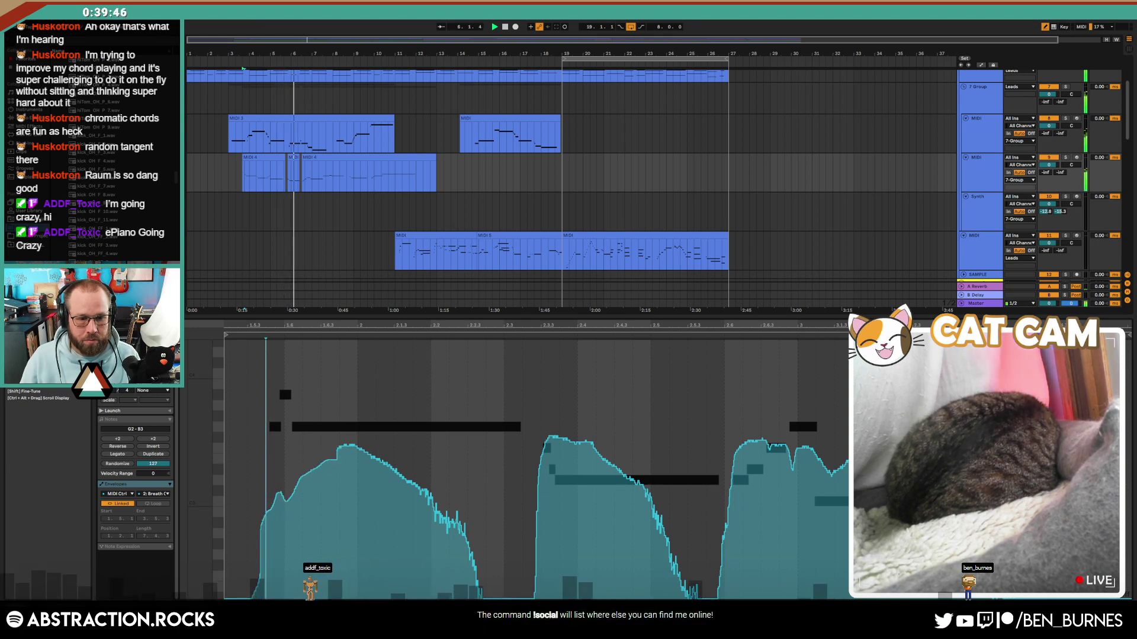
{"action": "key", "text": "b"}
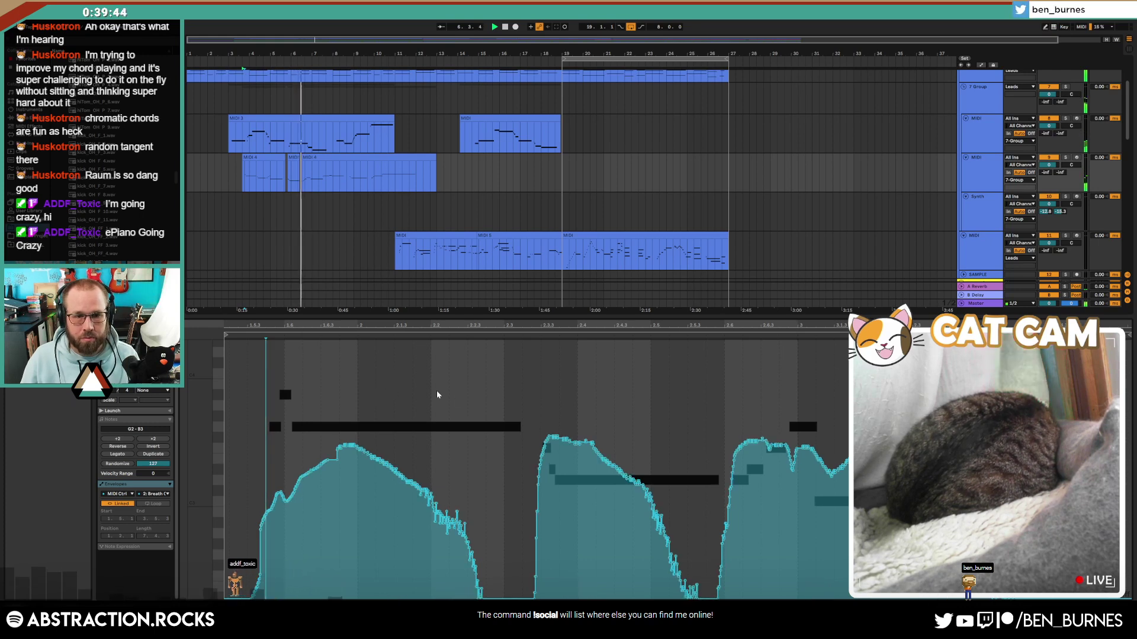
{"action": "key", "text": "shift+Tab"}
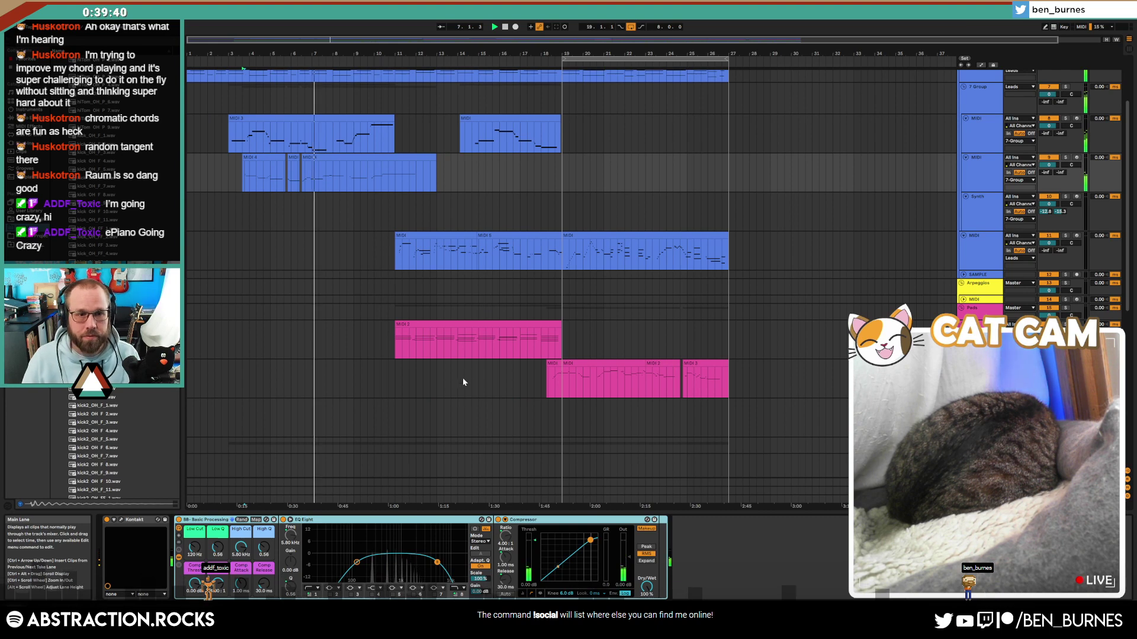
Step: Load the ride2_OH_MP_3 sample onto the C#2 pad of the drum rack
{"action": "scroll", "coordinate": [467, 334], "scroll_direction": "down", "scroll_amount": 1}
{"action": "scroll", "coordinate": [467, 334], "scroll_direction": "down", "scroll_amount": 10}
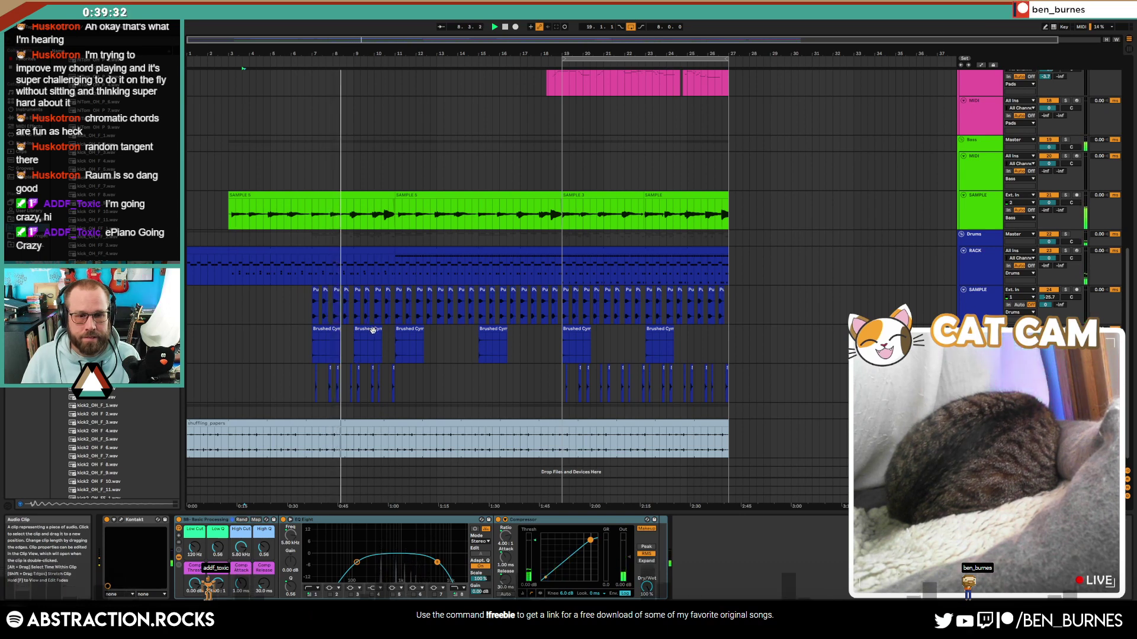
{"action": "left_click", "coordinate": [585, 263]}
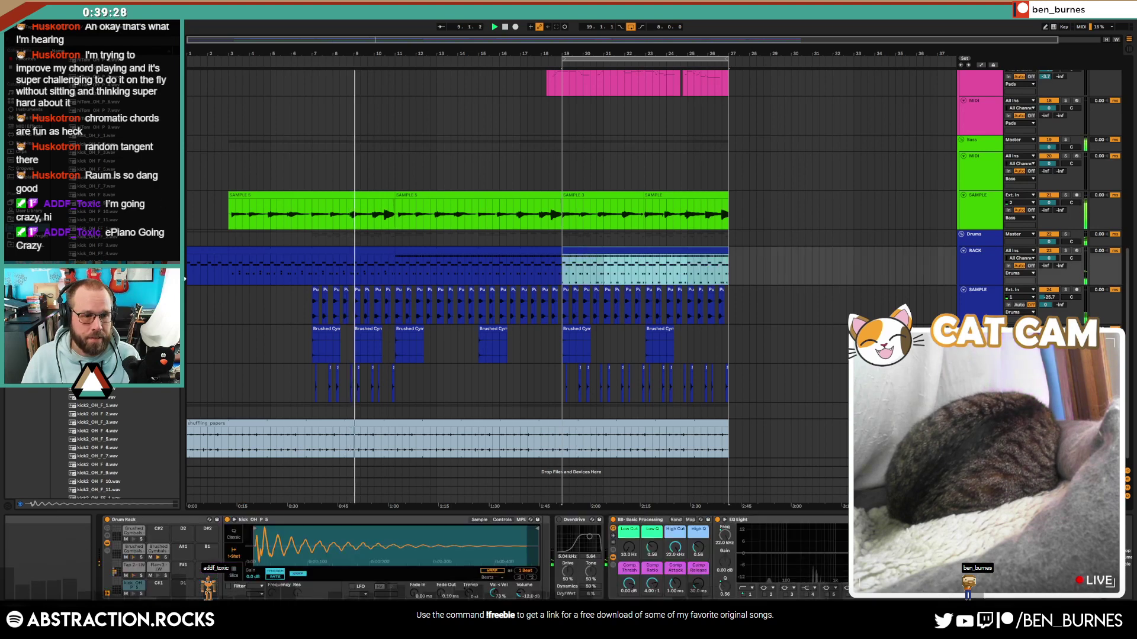
{"action": "left_click_drag", "start_coordinate": [178, 274], "coordinate": [182, 355]}
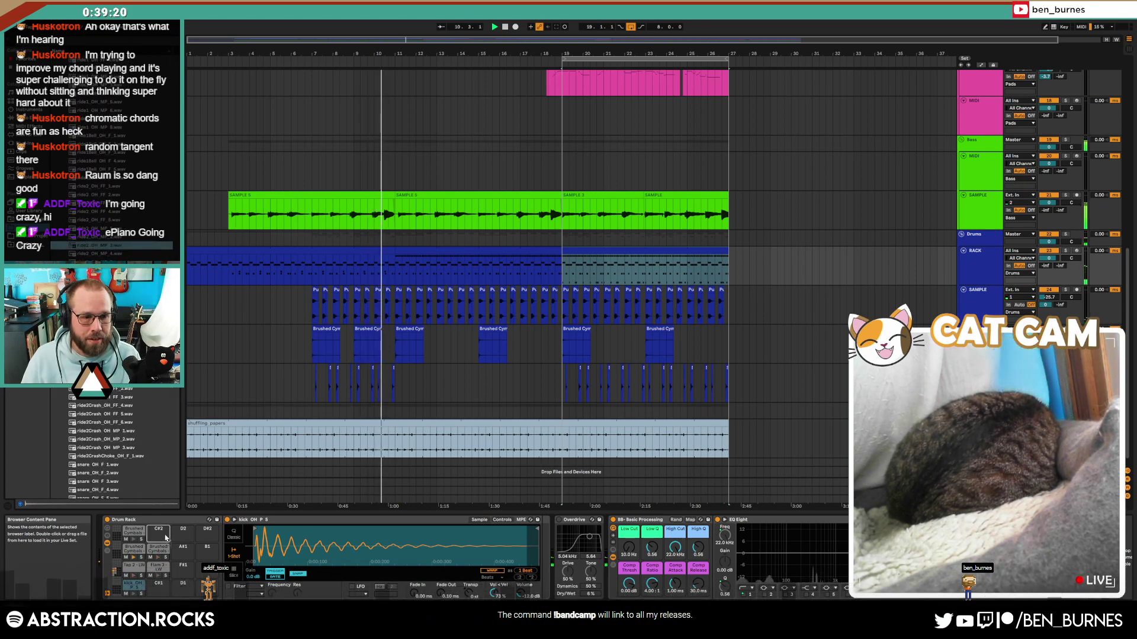
{"action": "left_click_drag", "start_coordinate": [159, 533], "coordinate": [158, 533]}
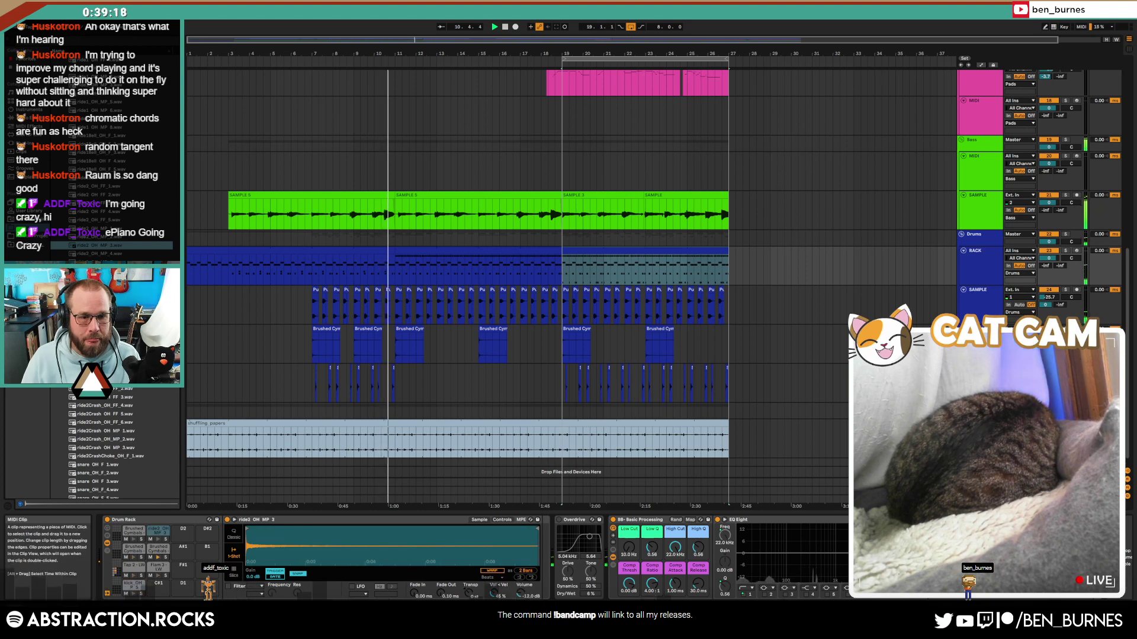
{"action": "mouse_move", "coordinate": [254, 544]}
{"action": "left_mouse_down"}
{"action": "mouse_move", "coordinate": [254, 563]}
{"action": "mouse_move", "coordinate": [253, 530]}
{"action": "left_mouse_up"}
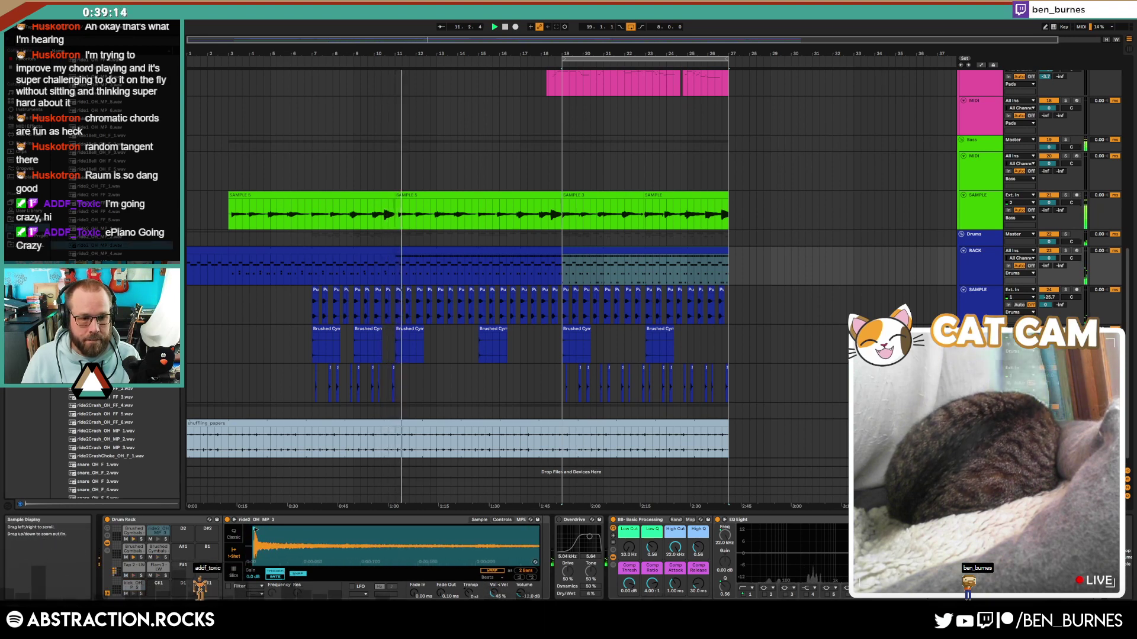
Step: Draw a ride pattern on the ride2_OH_MP_3 row in bar 19 of the drum clip and duplicate it once into bar 20
{"action": "double_click", "coordinate": [617, 249]}
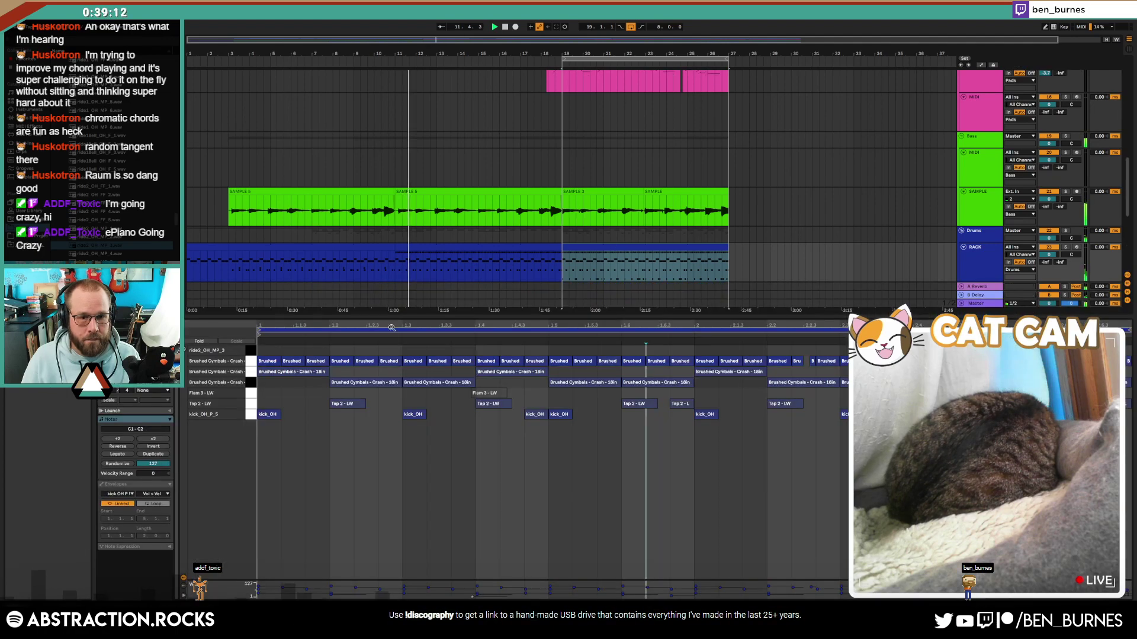
{"action": "left_click_drag", "start_coordinate": [268, 353], "coordinate": [534, 355]}
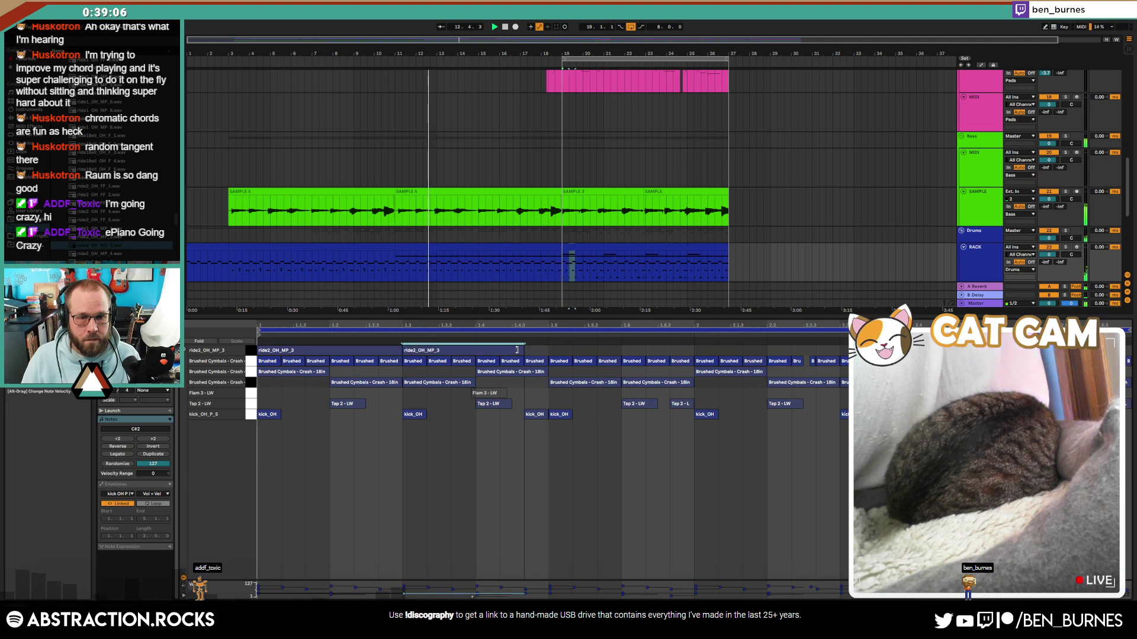
{"action": "left_click_drag", "start_coordinate": [517, 350], "coordinate": [693, 355]}
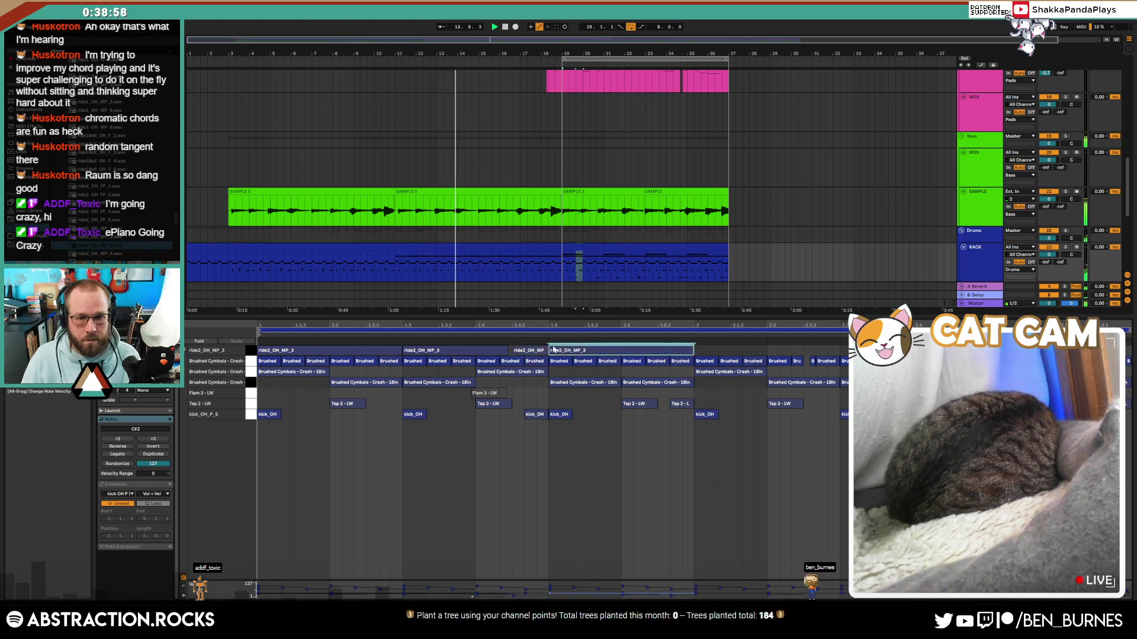
{"action": "left_click", "coordinate": [377, 350], "text": "shift"}
{"action": "left_click", "coordinate": [450, 351], "text": "shift"}
{"action": "key", "text": "ctrl+d"}
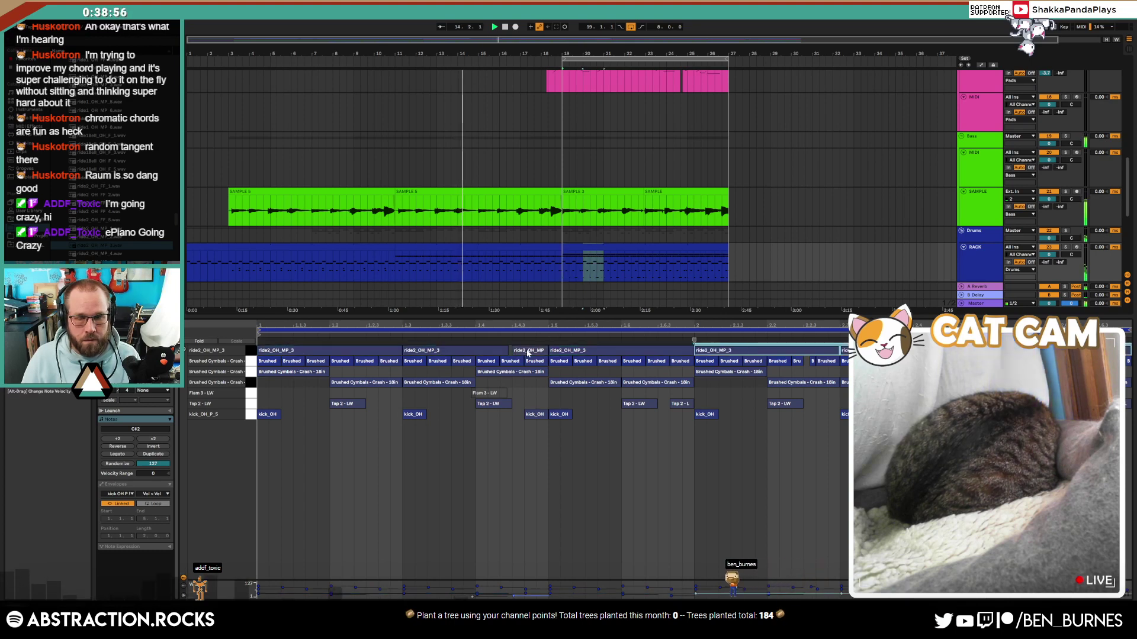
Step: Copy the brushed cymbal pad's Auto Pan to the ride2_OH_MP_3 pad, invert it, set its rate to 0.28 Hz and adjust the ride's volume
{"action": "key", "text": "shift+Tab"}
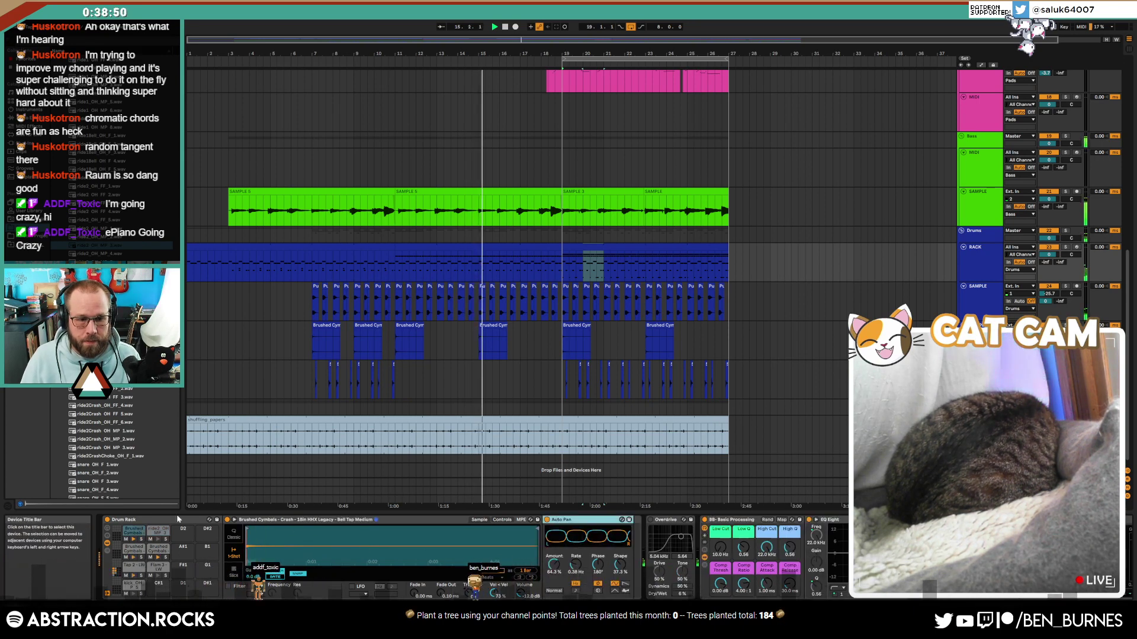
{"action": "left_click", "coordinate": [545, 534]}
{"action": "key", "text": "ctrl+v"}
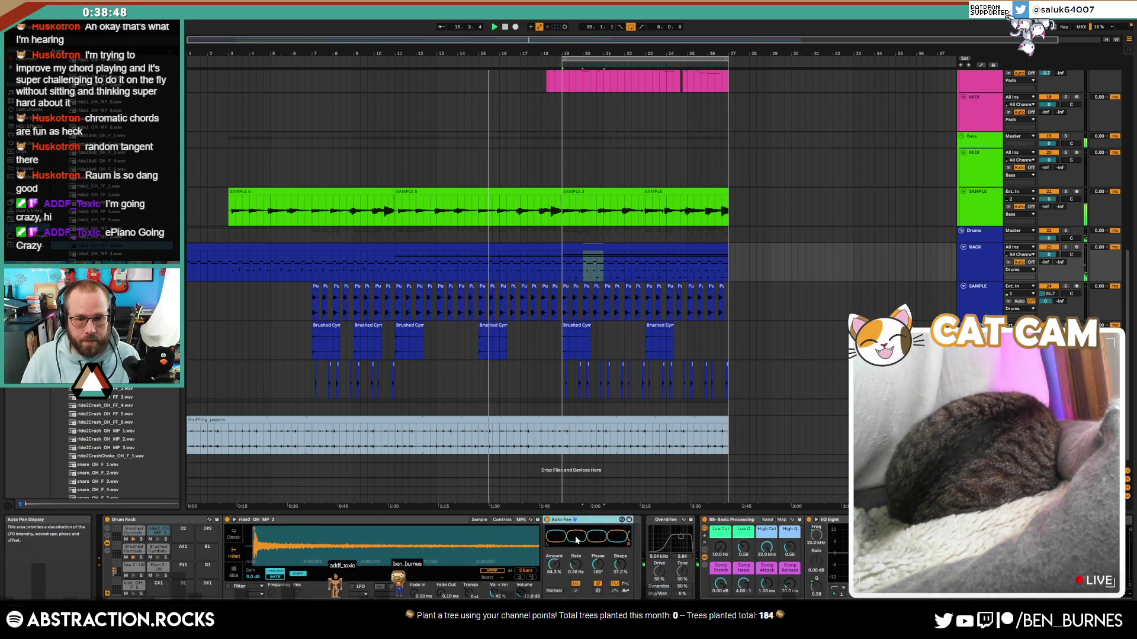
{"action": "left_click", "coordinate": [554, 591]}
{"action": "left_click_drag", "start_coordinate": [576, 566], "coordinate": [576, 571]}
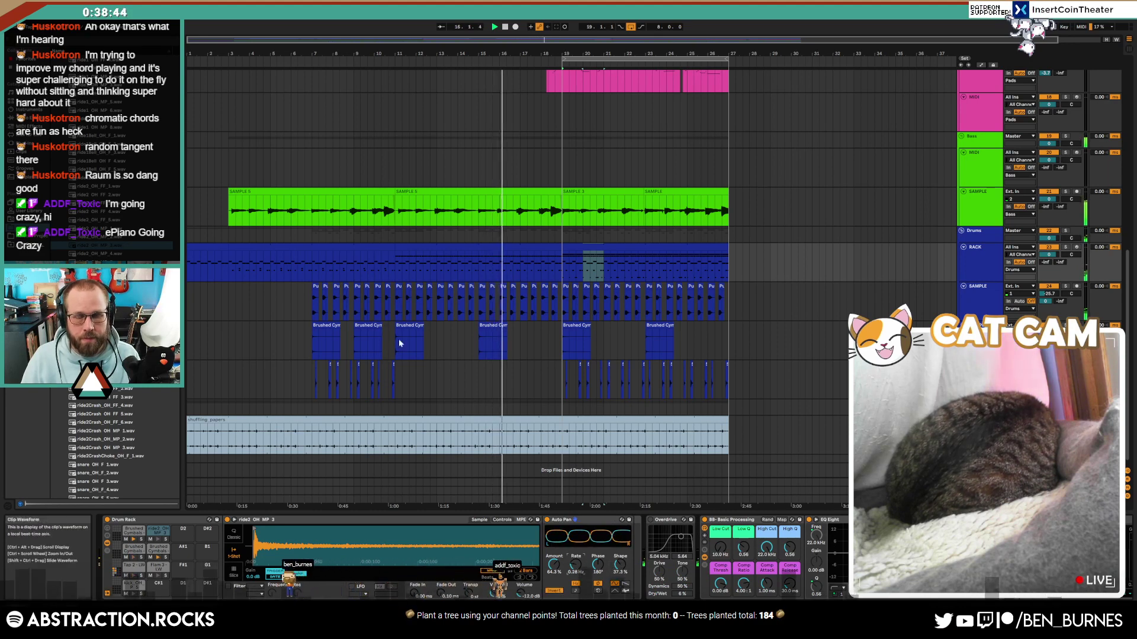
{"action": "left_click_drag", "start_coordinate": [493, 594], "coordinate": [493, 569]}
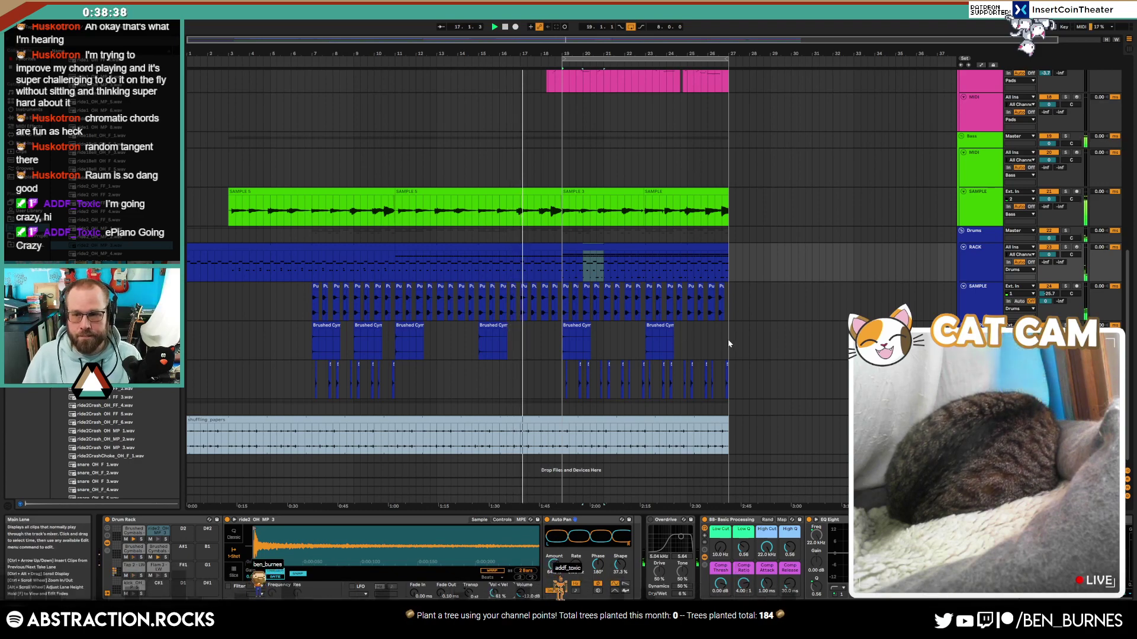
Step: Add two kick notes to the drum clip that begins at bar 19, one in bar 19 and one in bar 20, each directly before an existing kick
{"action": "scroll", "coordinate": [769, 228], "scroll_direction": "up", "scroll_amount": 10}
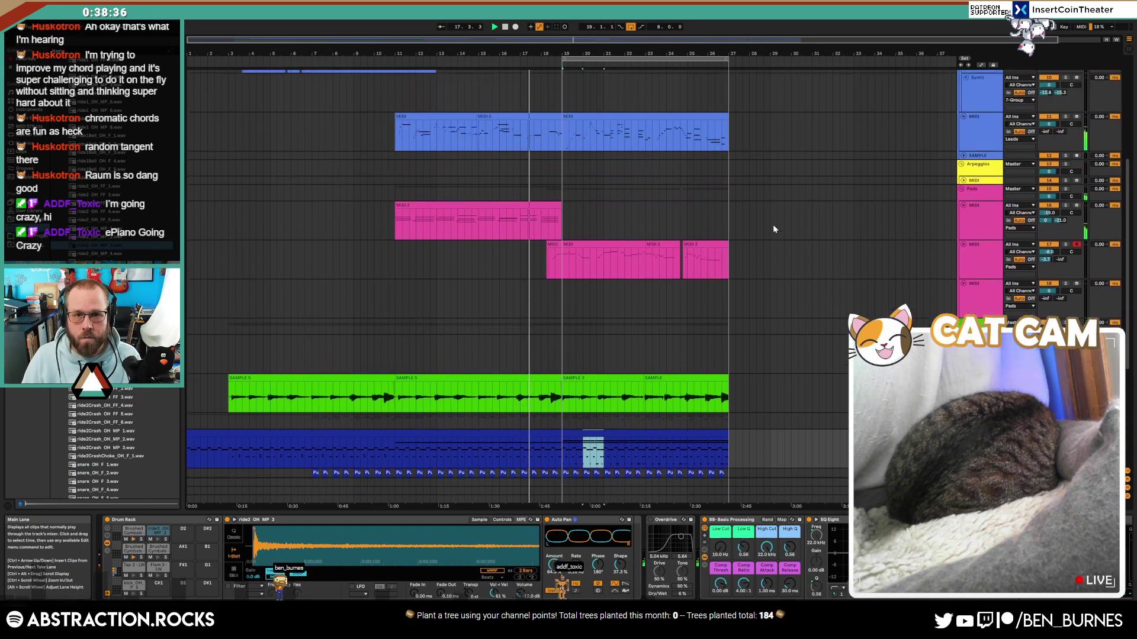
{"action": "scroll", "coordinate": [773, 226], "scroll_direction": "up", "scroll_amount": 1}
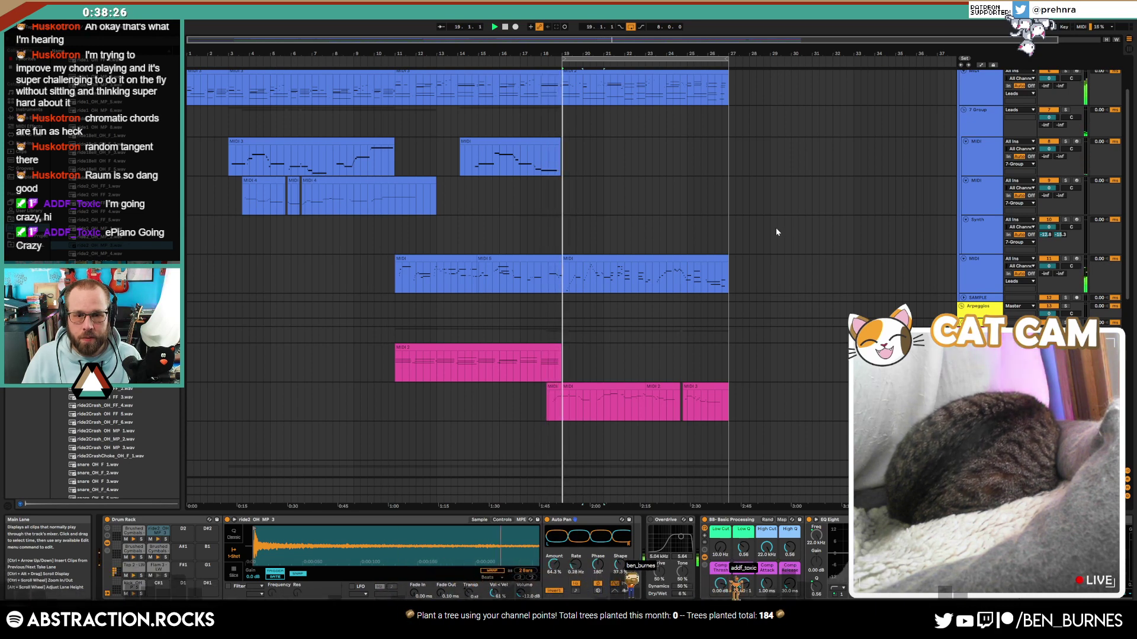
{"action": "scroll", "coordinate": [737, 282], "scroll_direction": "down", "scroll_amount": 4}
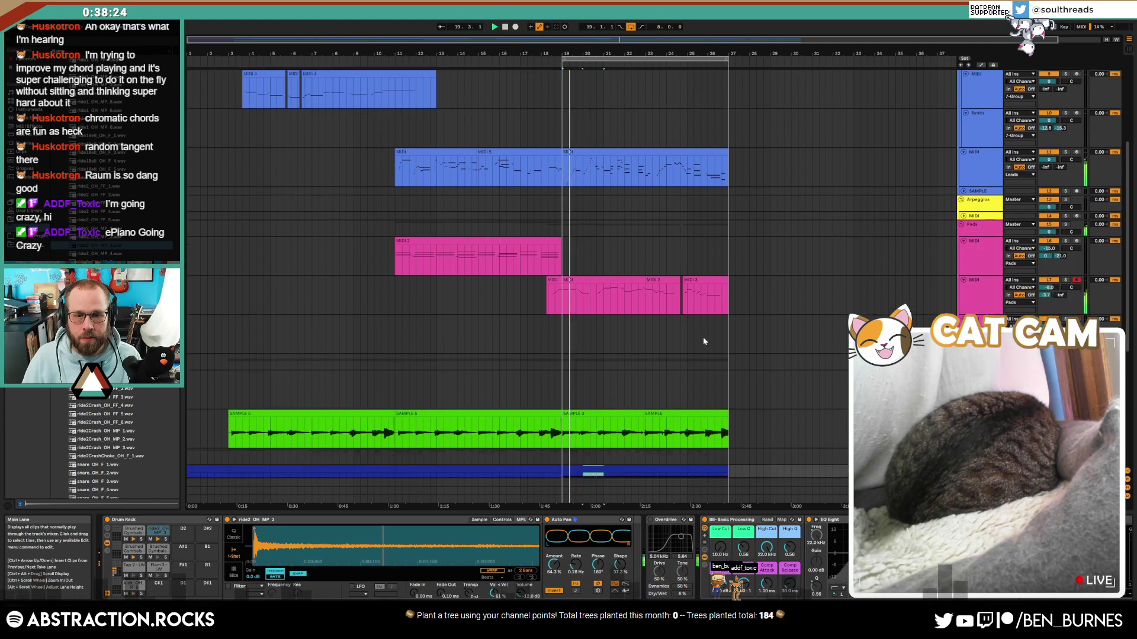
{"action": "scroll", "coordinate": [704, 341], "scroll_direction": "down", "scroll_amount": 4}
{"action": "double_click", "coordinate": [575, 355]}
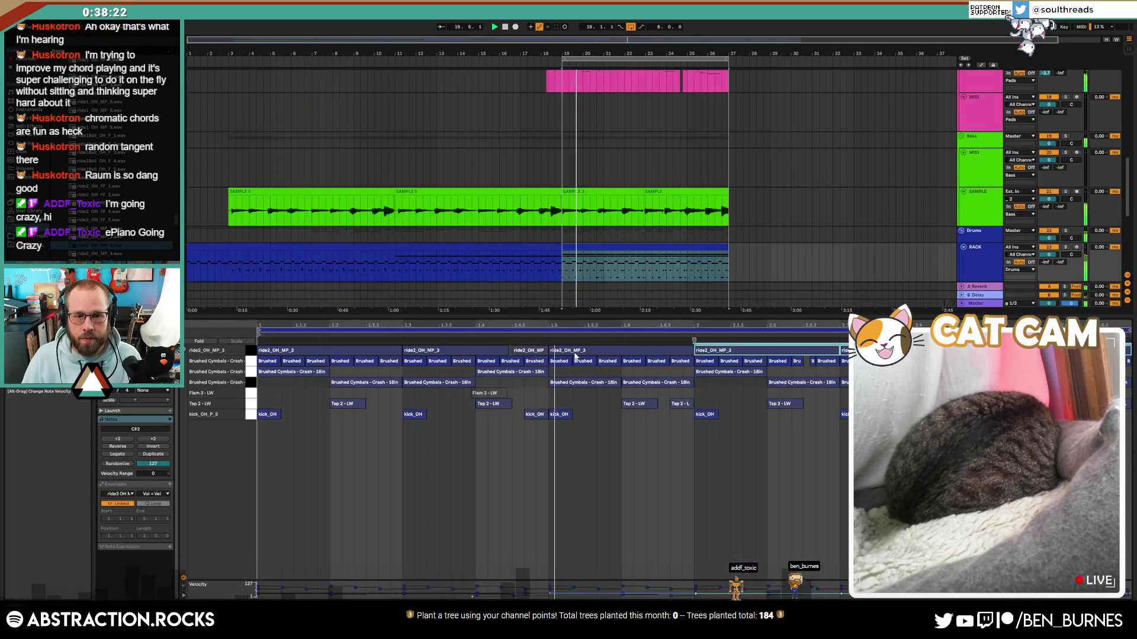
{"action": "double_click", "coordinate": [381, 414]}
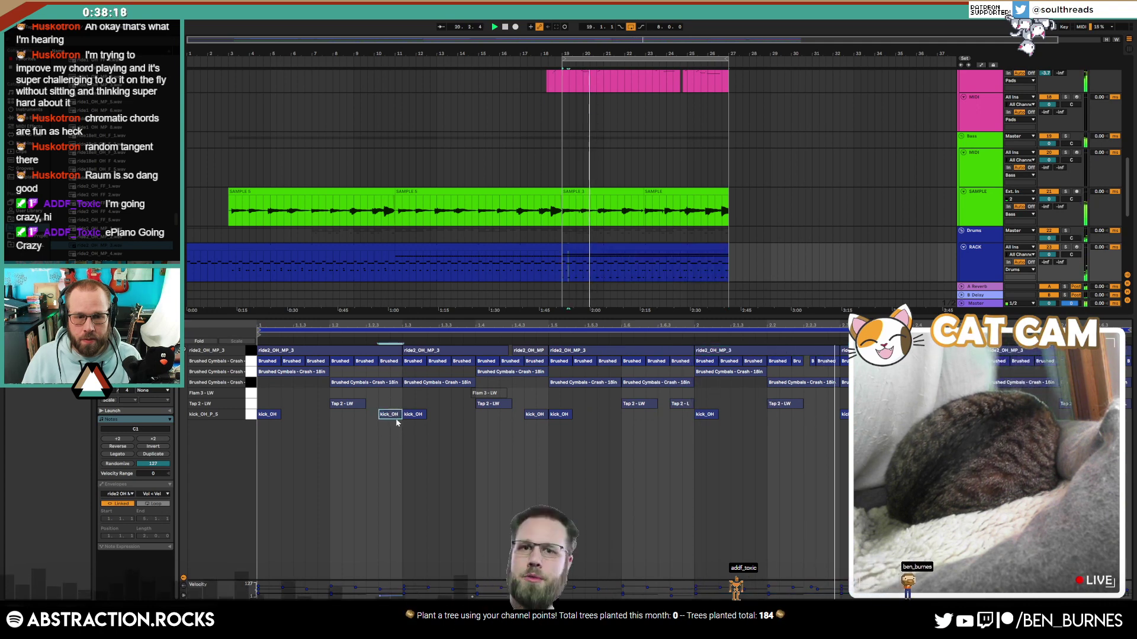
{"action": "double_click", "coordinate": [828, 413]}
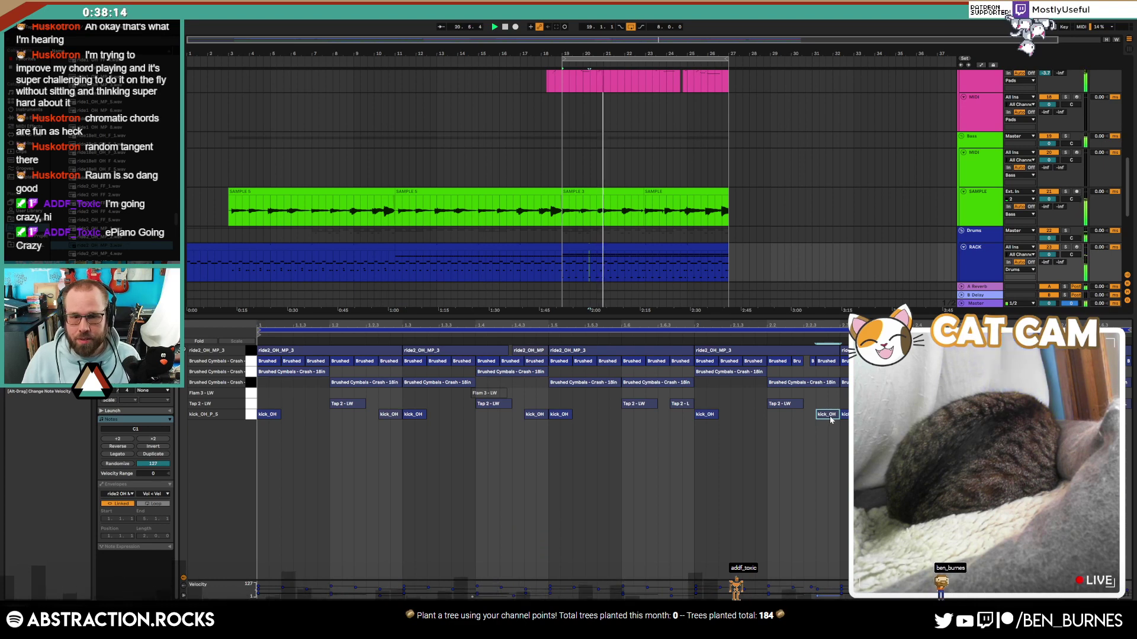
Step: Delete the kick note directly before the last kick of bar 19 in the drum clip
{"action": "left_click", "coordinate": [385, 413]}
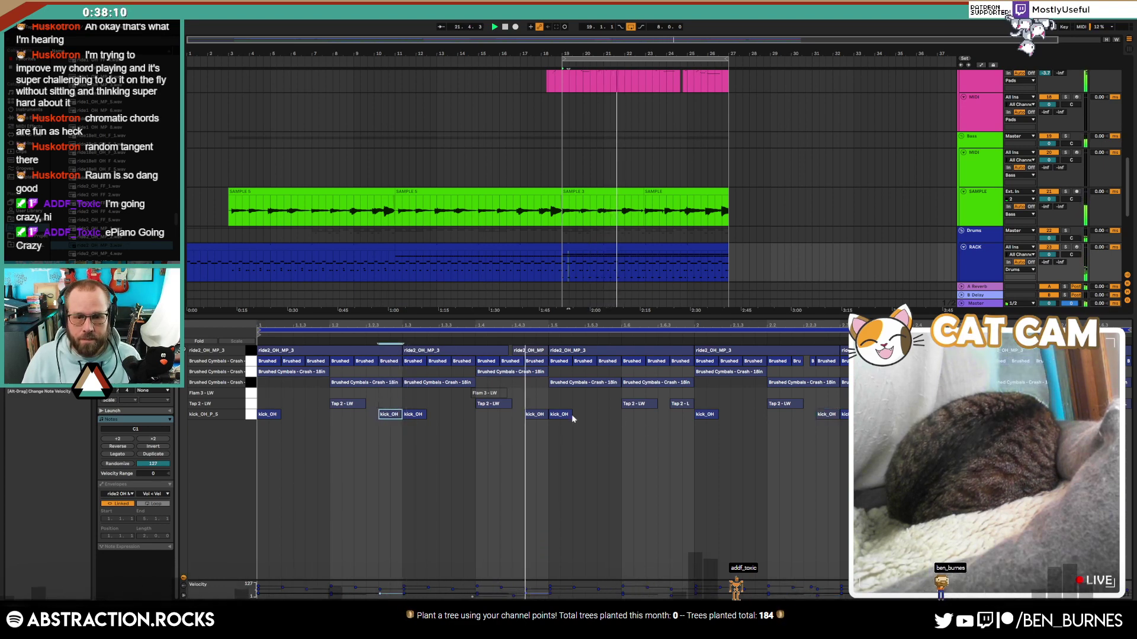
{"action": "double_click", "coordinate": [534, 414]}
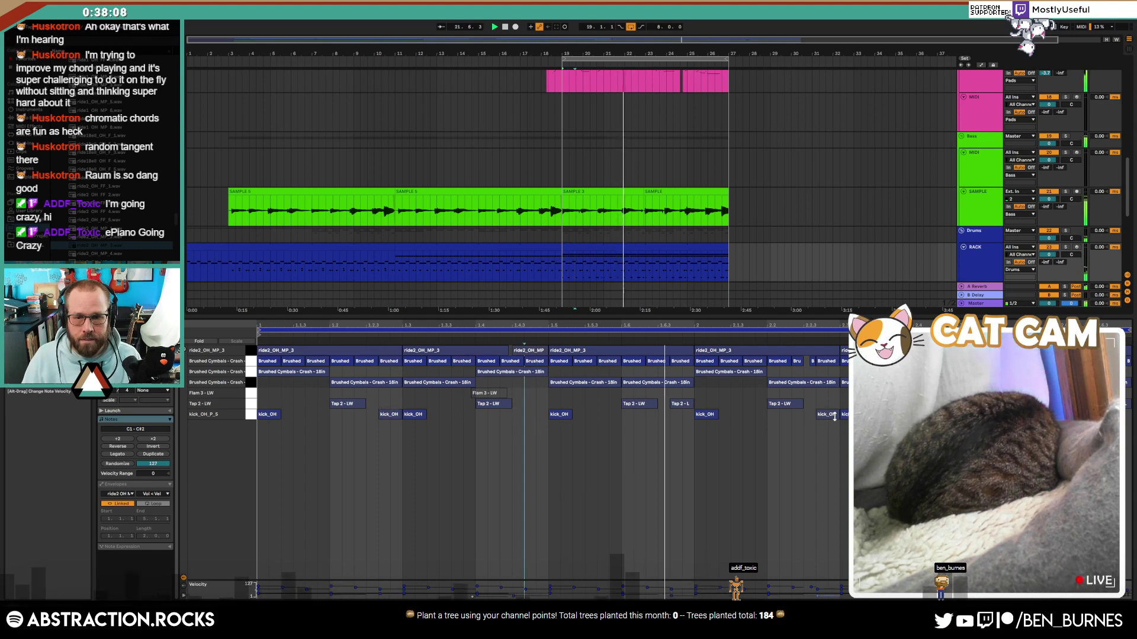
{"action": "left_click", "coordinate": [829, 414]}
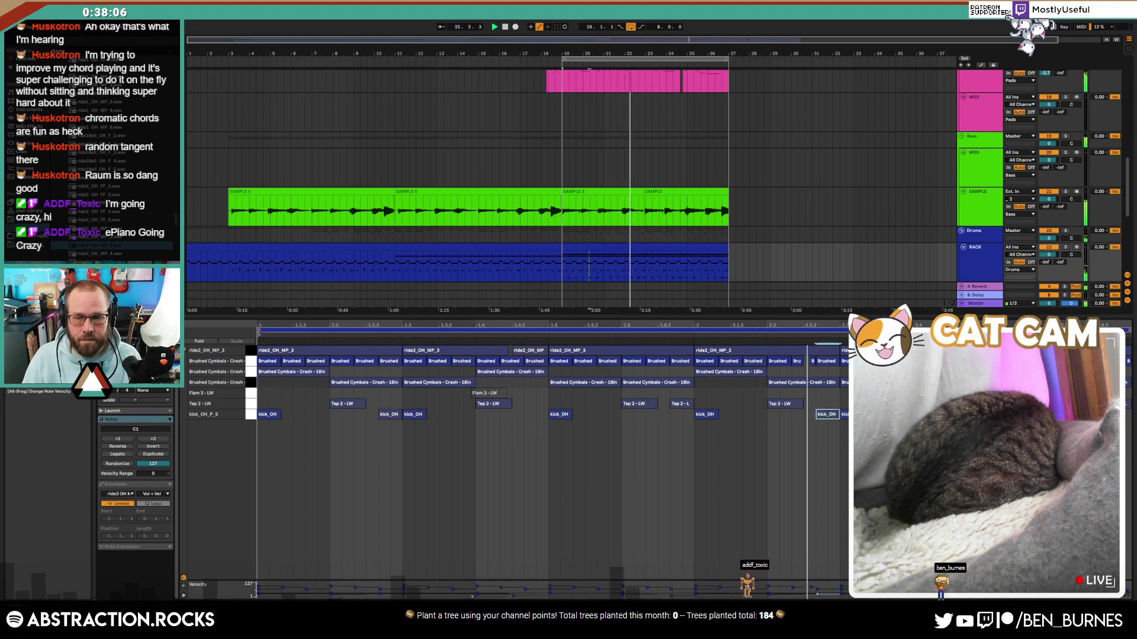
{"action": "left_click", "coordinate": [964, 455]}
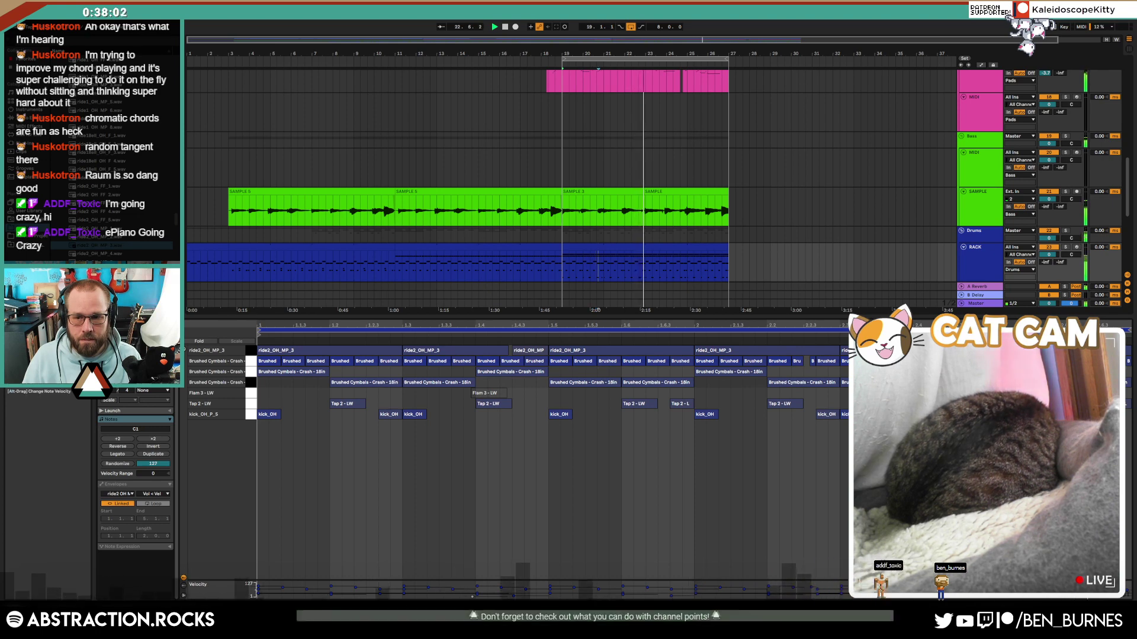
{"action": "left_click", "coordinate": [1019, 414]}
{"action": "key", "text": "shift+Tab"}
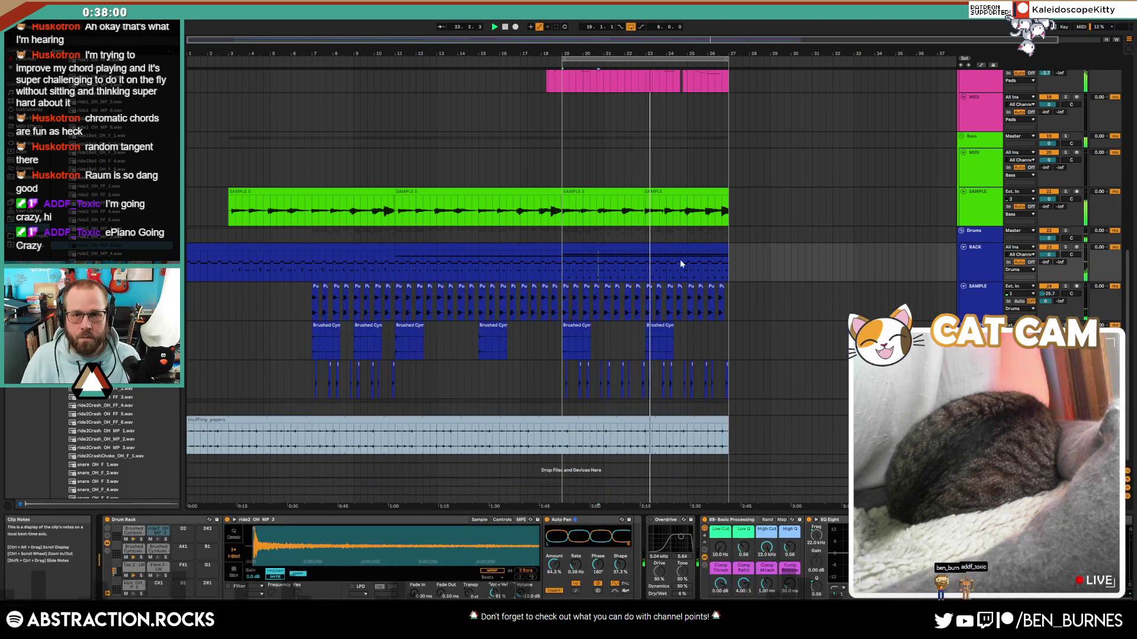
Step: Open the Pads clip that begins at bar 23 and compare it with the Leads clips over the same bars
{"action": "scroll", "coordinate": [712, 290], "scroll_direction": "up", "scroll_amount": 3}
{"action": "scroll", "coordinate": [713, 295], "scroll_direction": "up", "scroll_amount": 1}
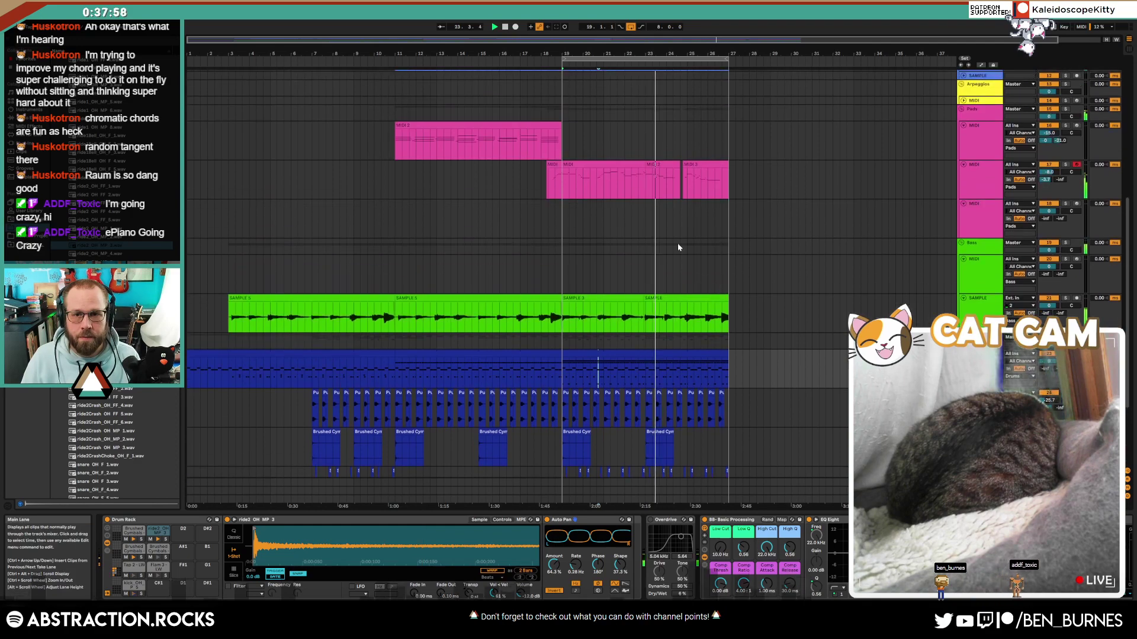
{"action": "double_click", "coordinate": [664, 166]}
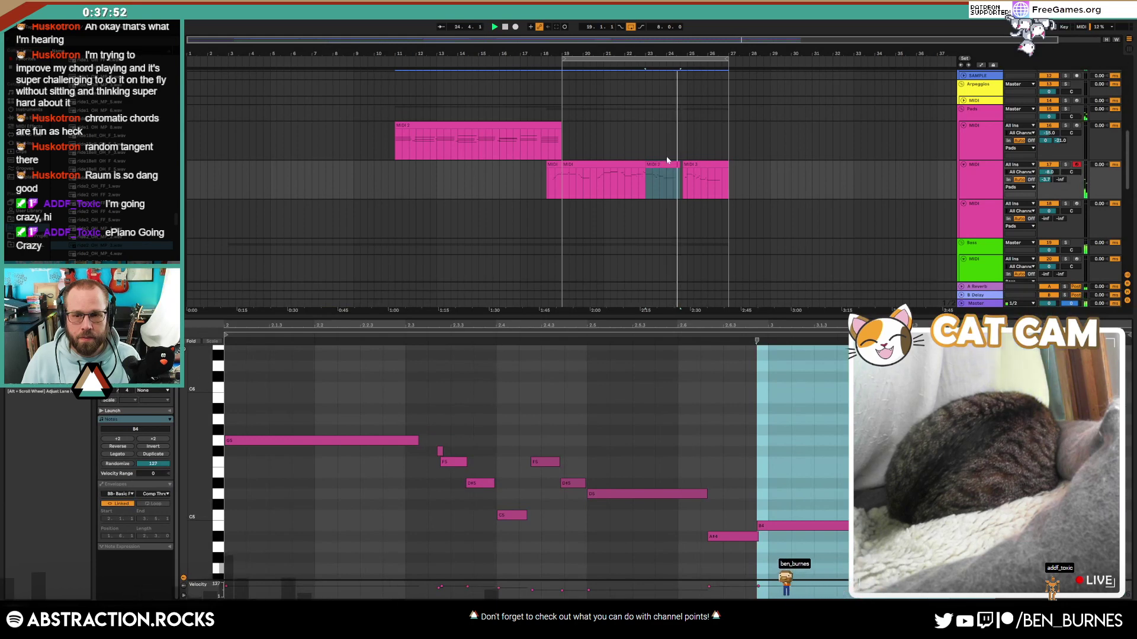
{"action": "scroll", "coordinate": [701, 195], "scroll_direction": "up", "scroll_amount": 8}
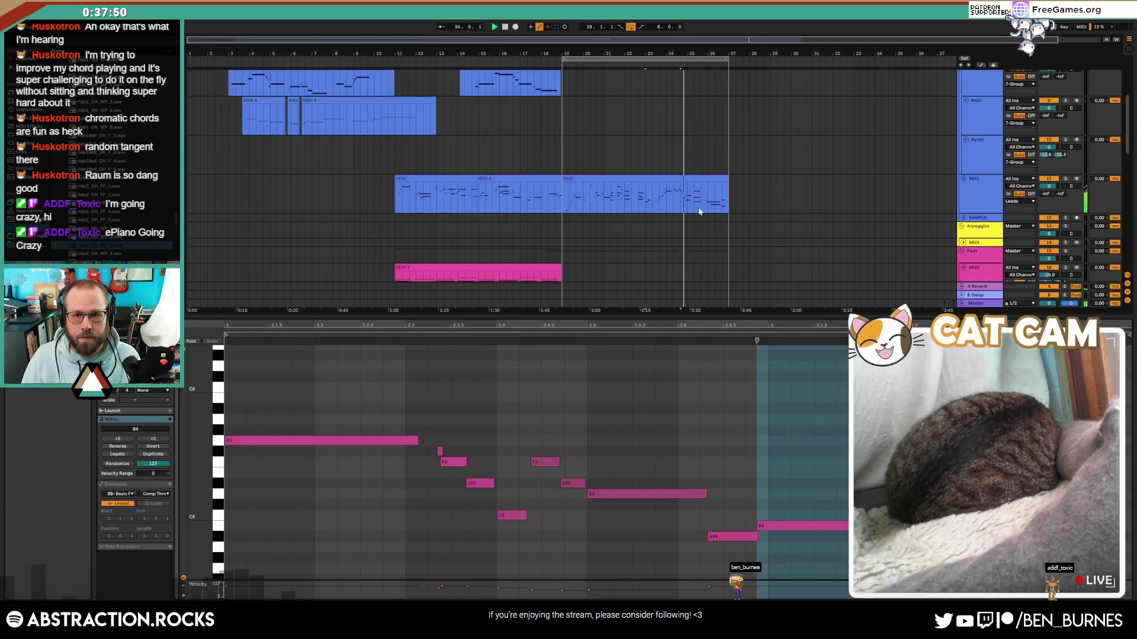
{"action": "key", "text": "shift+Tab"}
{"action": "scroll", "coordinate": [699, 222], "scroll_direction": "up", "scroll_amount": 5}
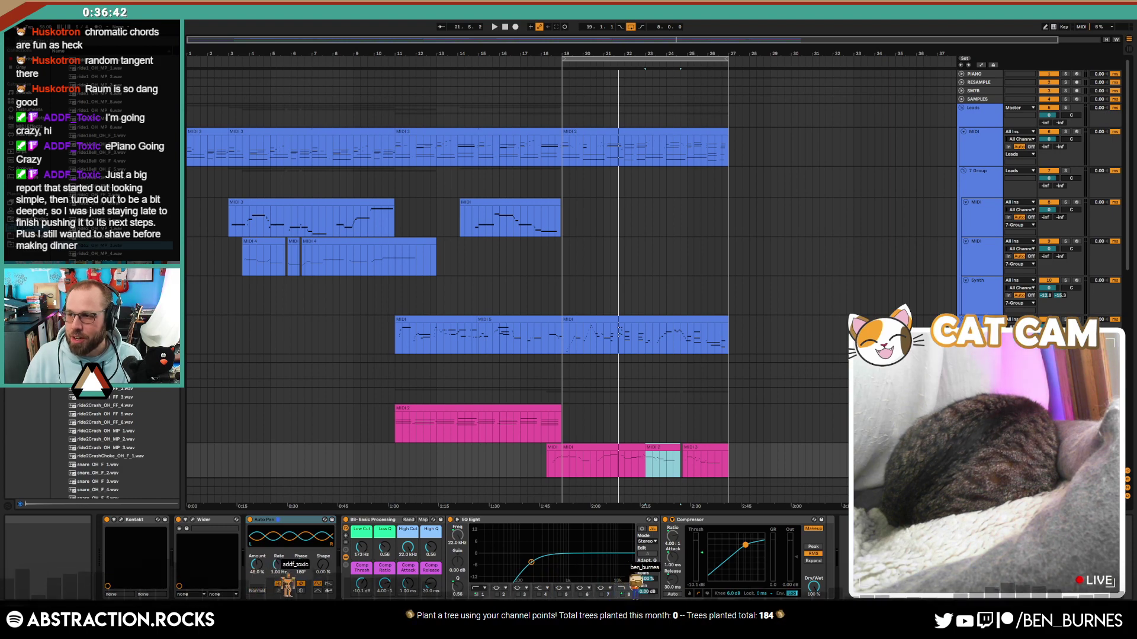
Step: Switch to ChatGPT and send "when you are listing quoted items, the comma should be outside of the quotation marks."
{"action": "key", "text": "alt+Tab"}
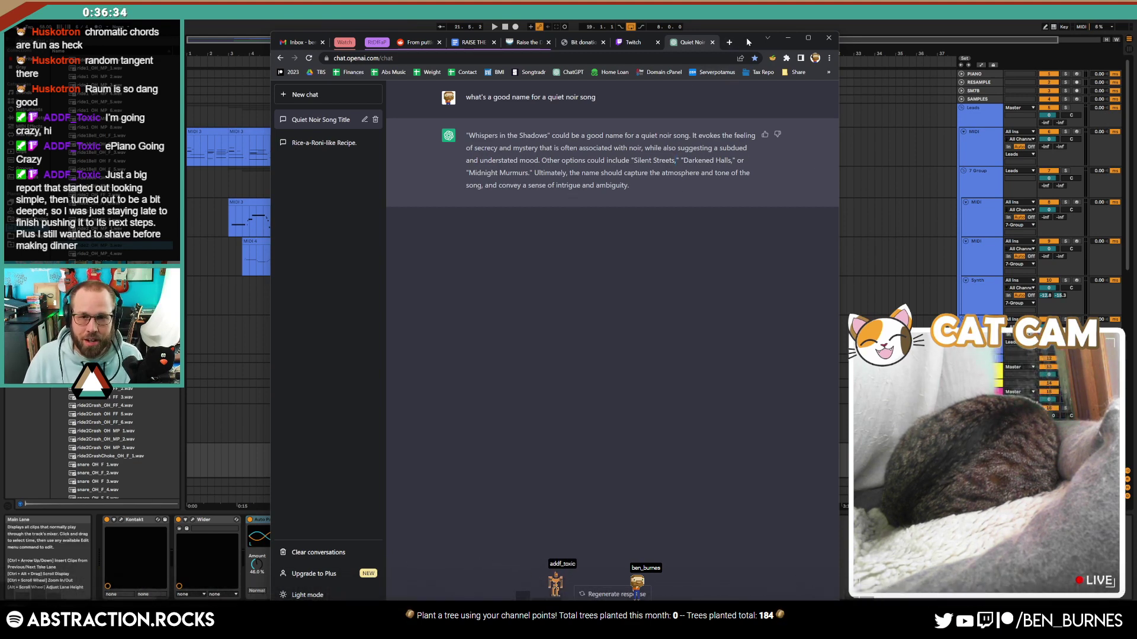
{"action": "left_click_drag", "start_coordinate": [748, 42], "coordinate": [1136, 64]}
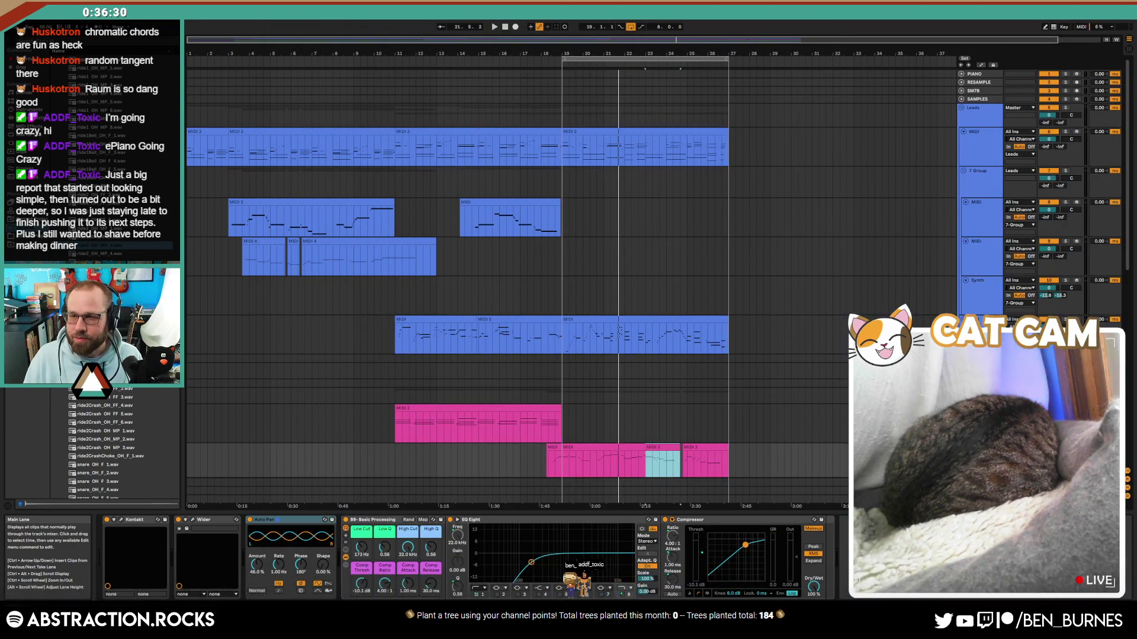
{"action": "left_click_drag", "start_coordinate": [1136, 36], "coordinate": [862, 39]}
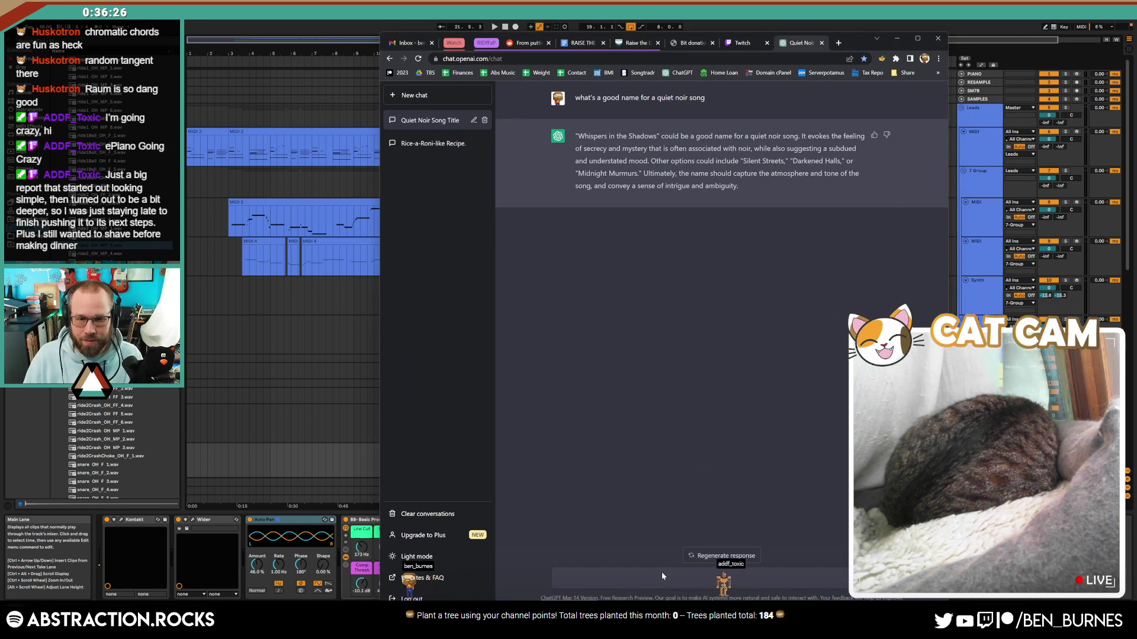
{"action": "left_click", "coordinate": [662, 572]}
{"action": "type", "text": "when you "}
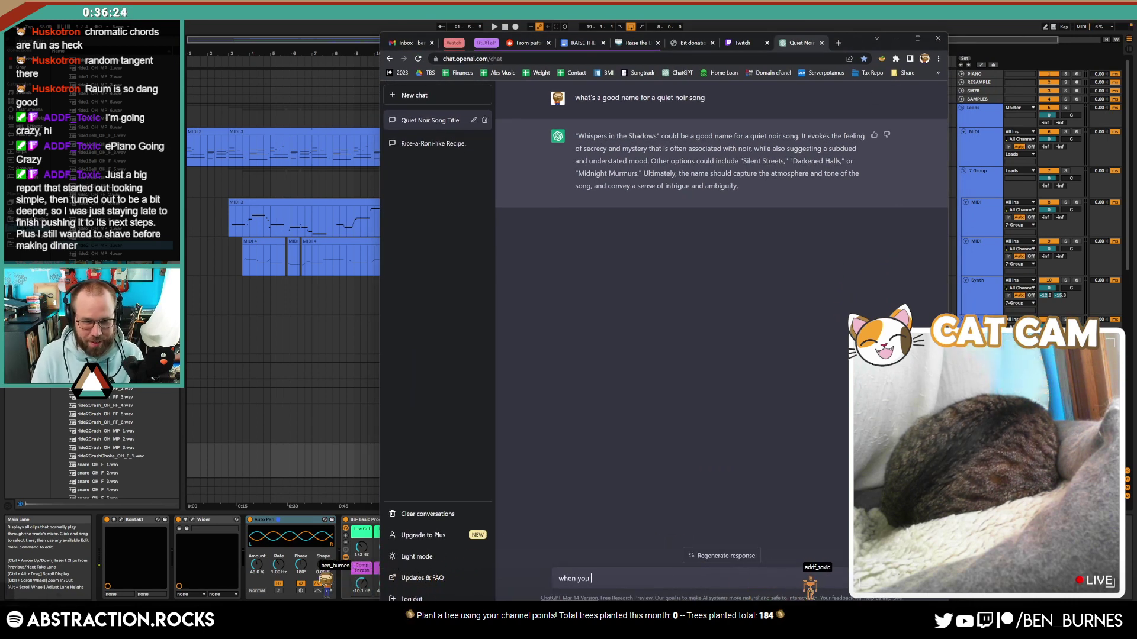
{"action": "type", "text": "are listing quo"}
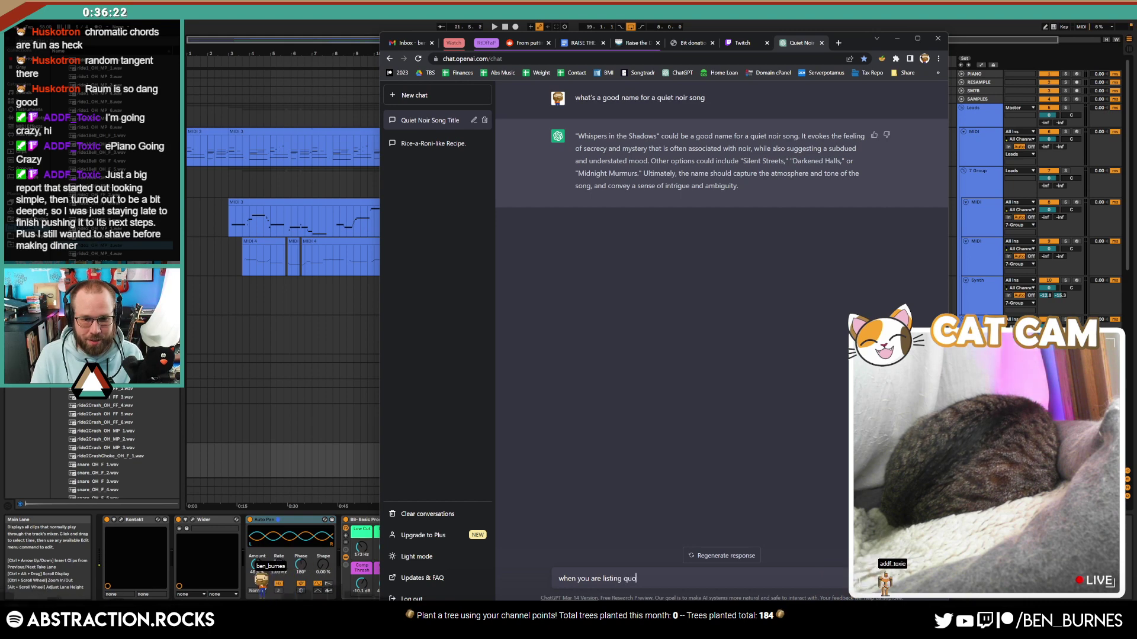
{"action": "type", "text": "ted items, the comma should be o"}
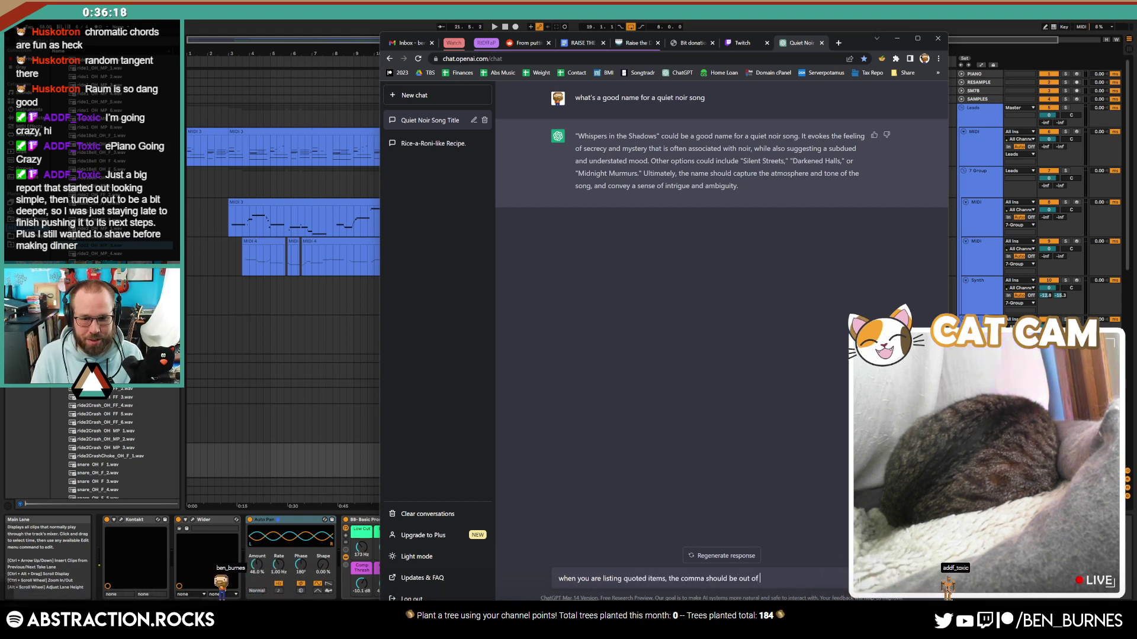
{"action": "type", "text": "ut of"}
{"action": "key", "text": "BackSpace"}
{"action": "key", "text": "BackSpace"}
{"action": "key", "text": "BackSpace"}
{"action": "type", "text": "side o"}
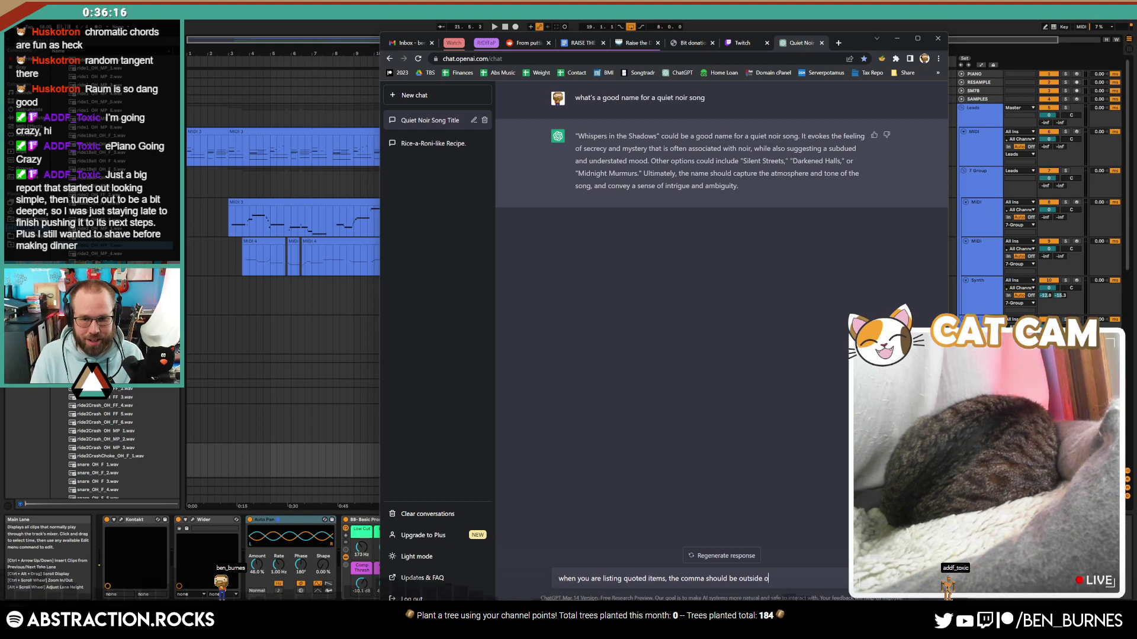
{"action": "type", "text": "f the quotation marks."}
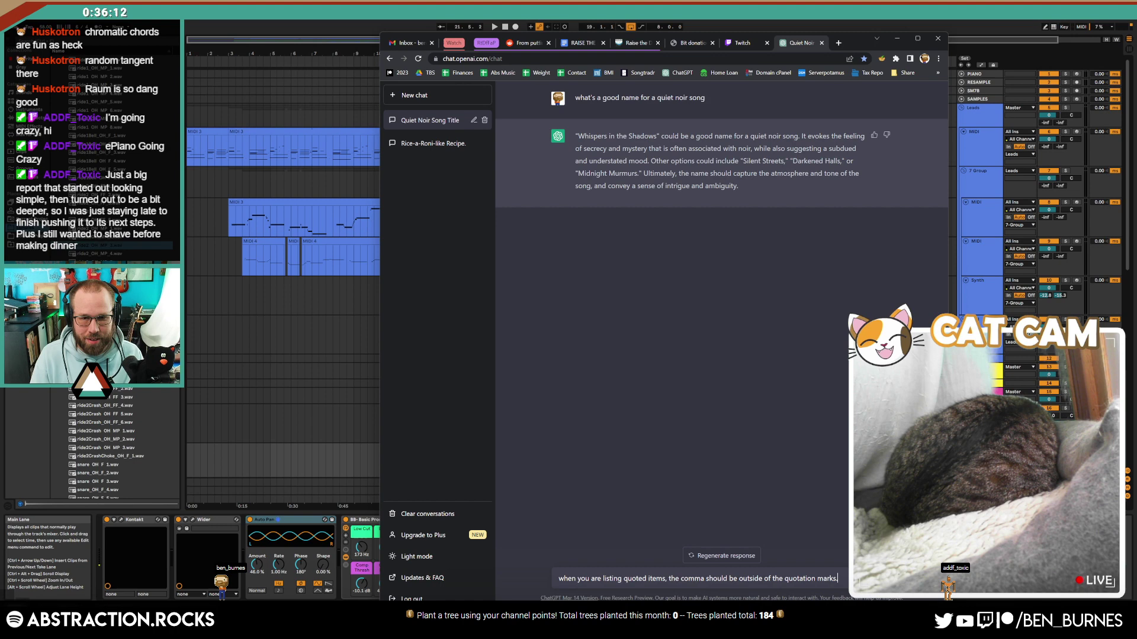
{"action": "key", "text": "Return"}
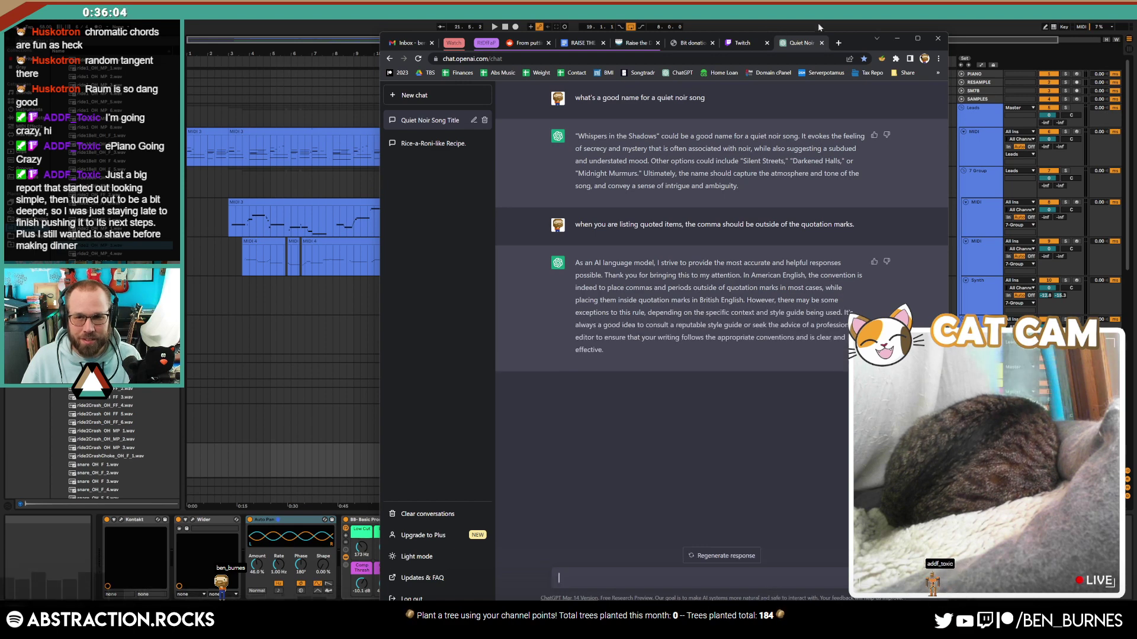
{"action": "left_click_drag", "start_coordinate": [854, 44], "coordinate": [1136, 72]}
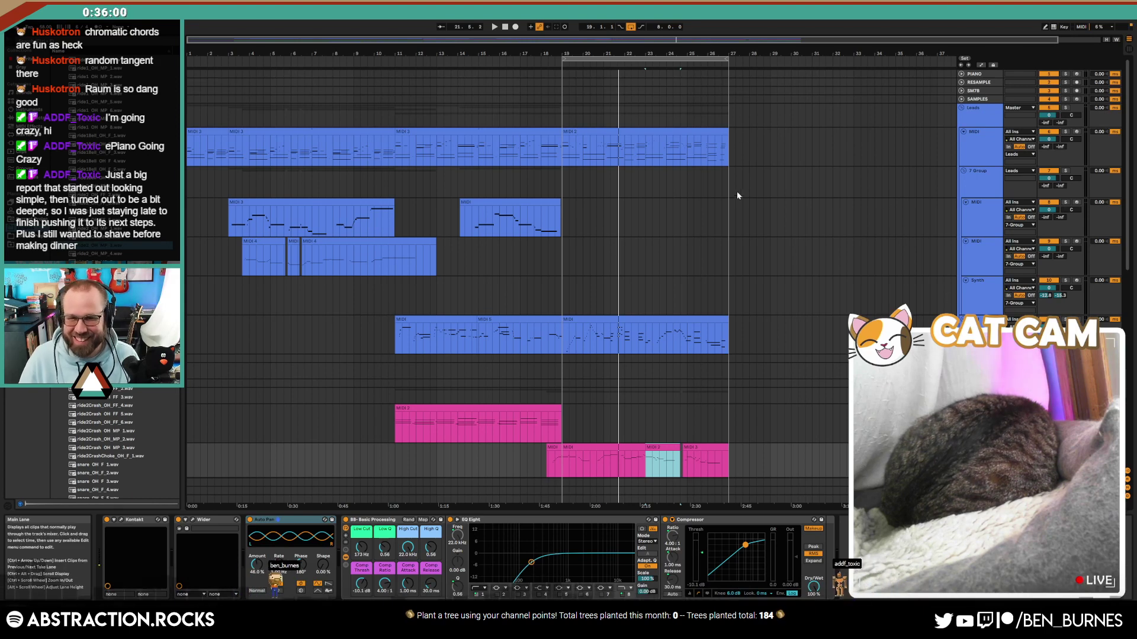
Step: Join the Pads clips that begin at bars 19 and 23 into one clip and open its notes
{"action": "scroll", "coordinate": [653, 364], "scroll_direction": "down", "scroll_amount": 5}
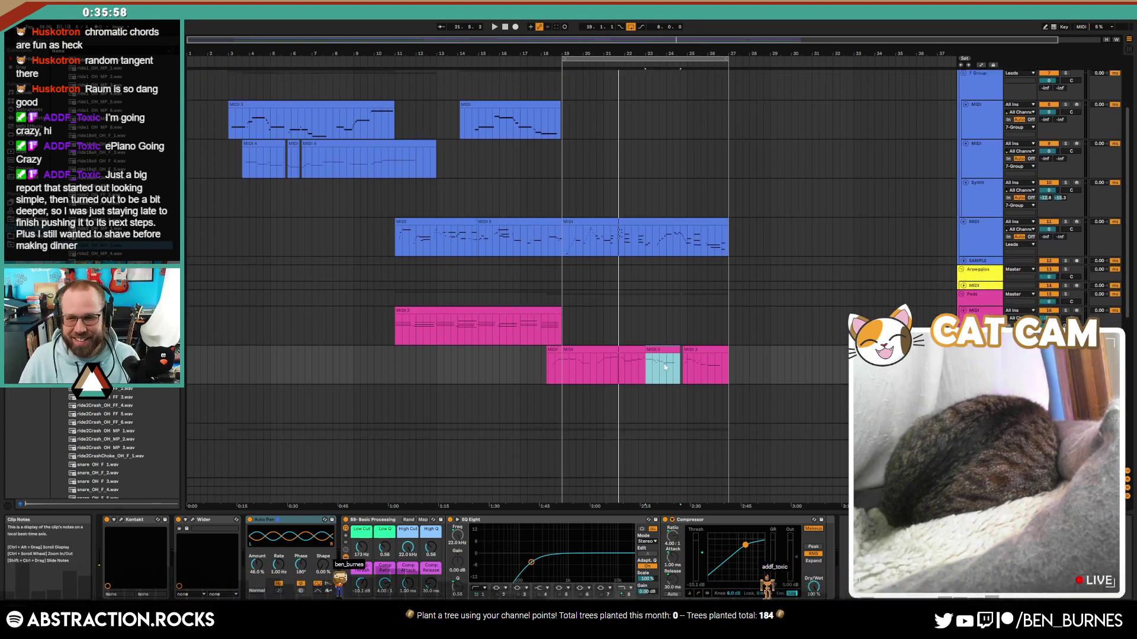
{"action": "scroll", "coordinate": [667, 369], "scroll_direction": "up", "scroll_amount": 5}
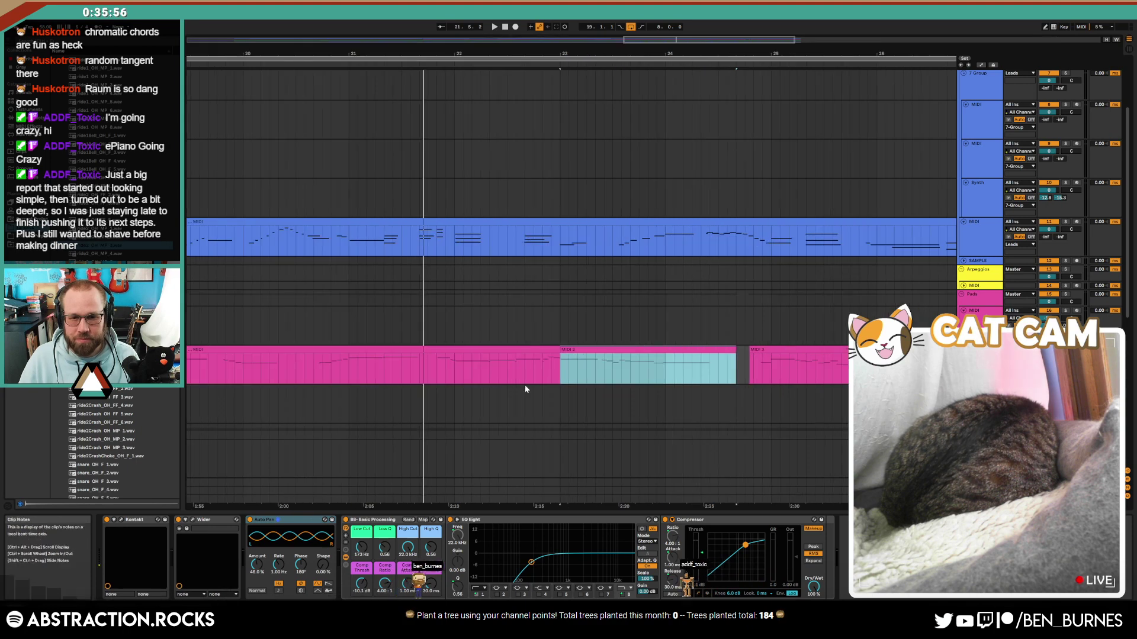
{"action": "left_click", "coordinate": [552, 376]}
{"action": "key", "text": "space"}
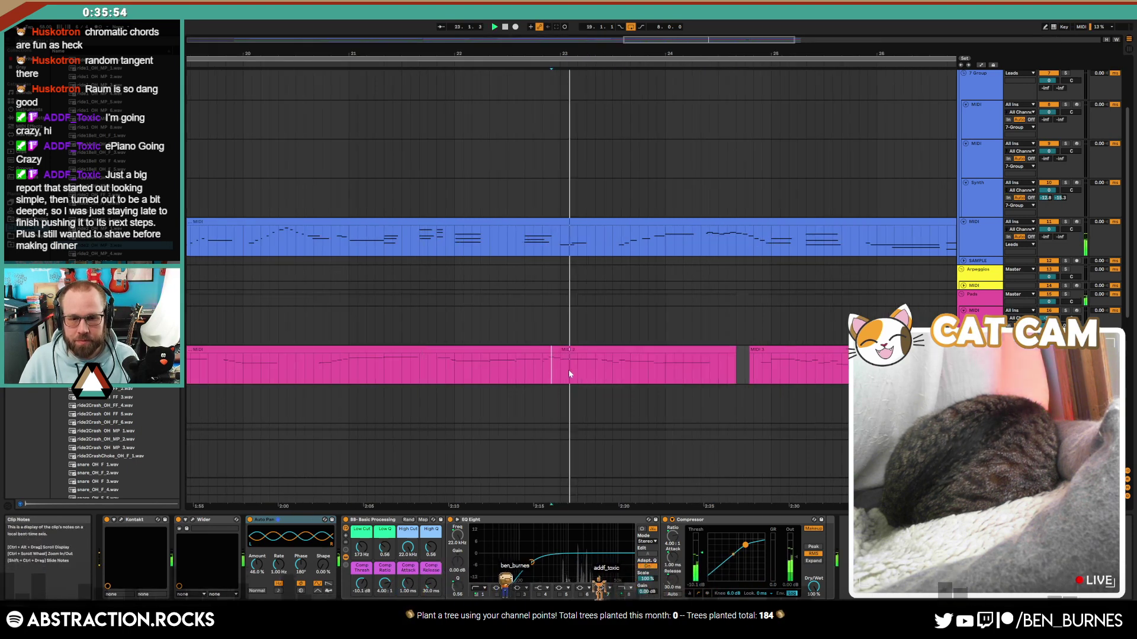
{"action": "key", "text": "space"}
{"action": "left_click", "coordinate": [553, 348]}
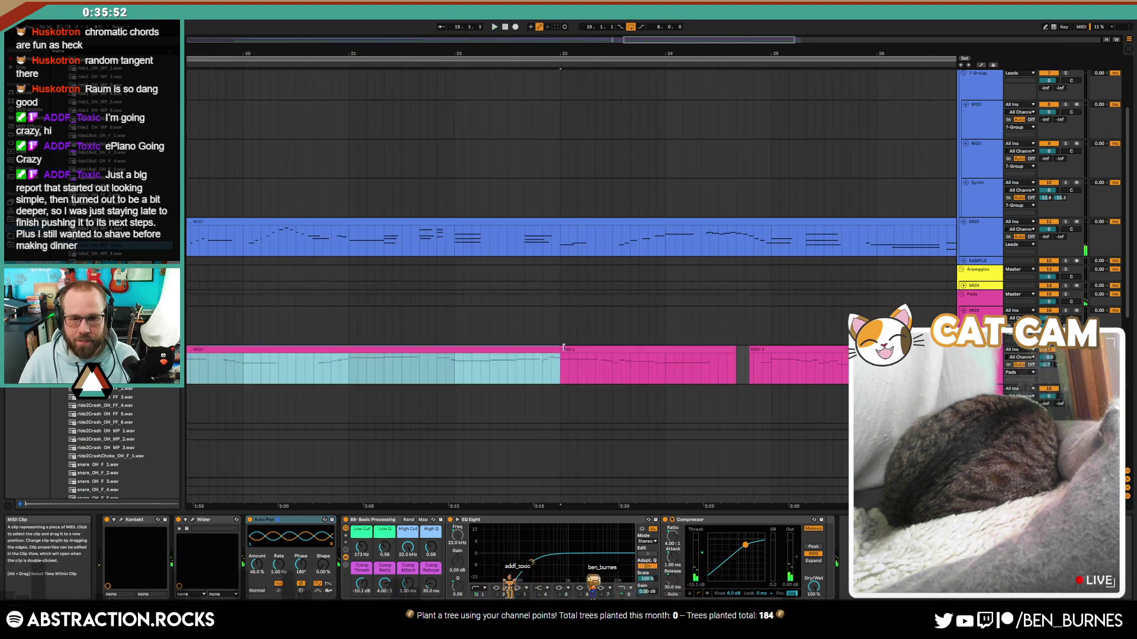
{"action": "left_click", "coordinate": [590, 349], "text": "shift"}
{"action": "double_click", "coordinate": [590, 348]}
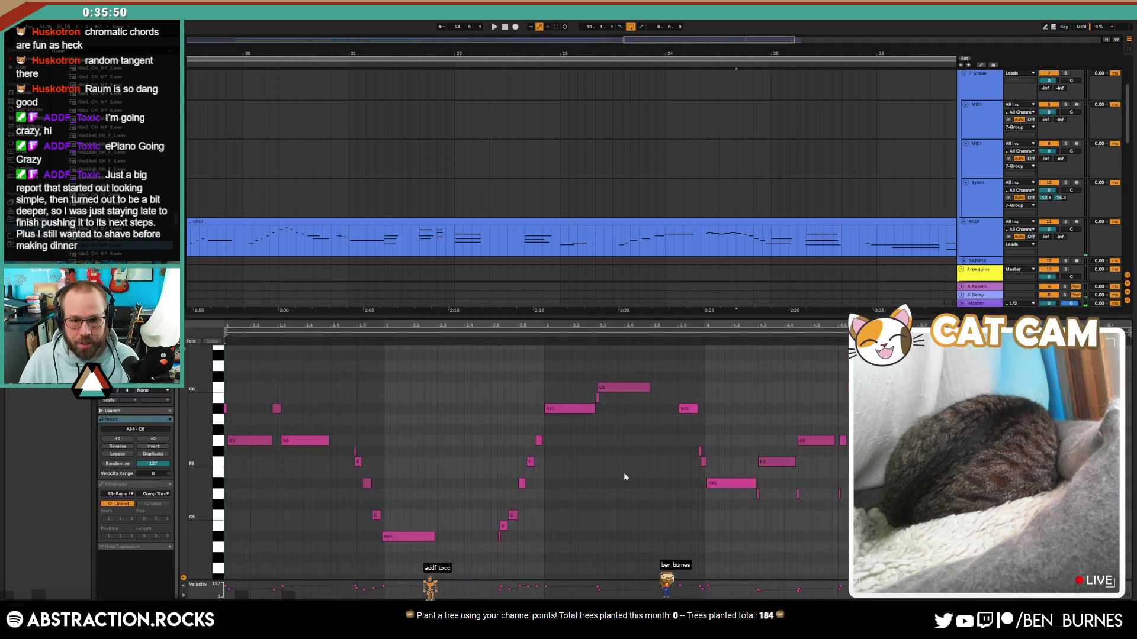
Step: Fill the gap before the long G5 in bar 23 with short C6 and A#5 notes, and copy the pair over that G5's second half
{"action": "left_click_drag", "start_coordinate": [863, 326], "coordinate": [648, 443]}
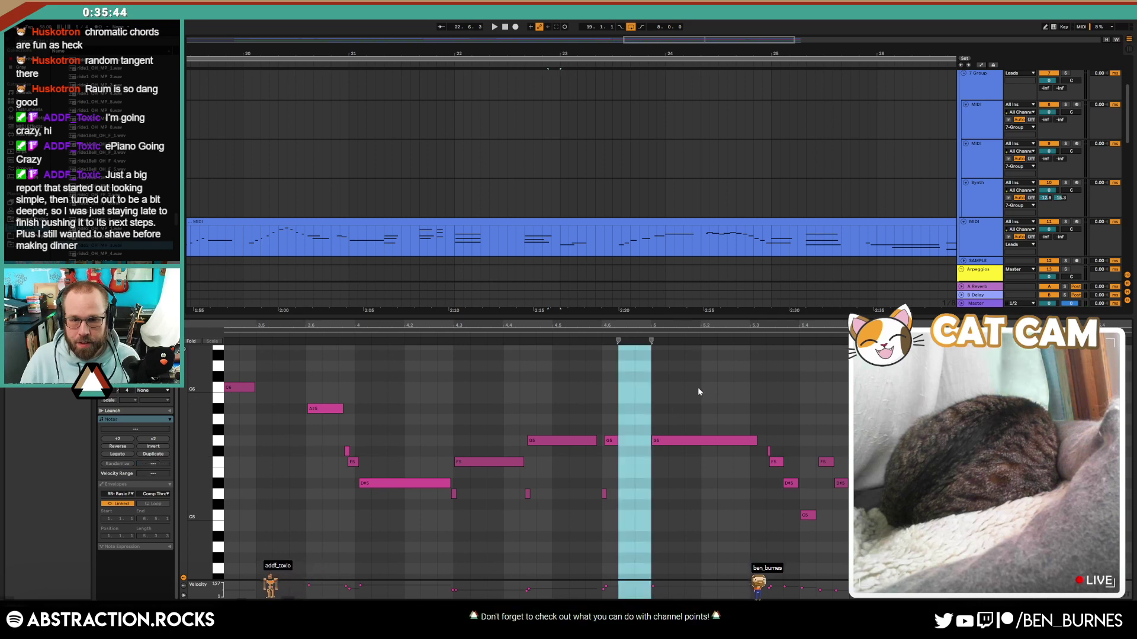
{"action": "left_click_drag", "start_coordinate": [628, 373], "coordinate": [649, 419]}
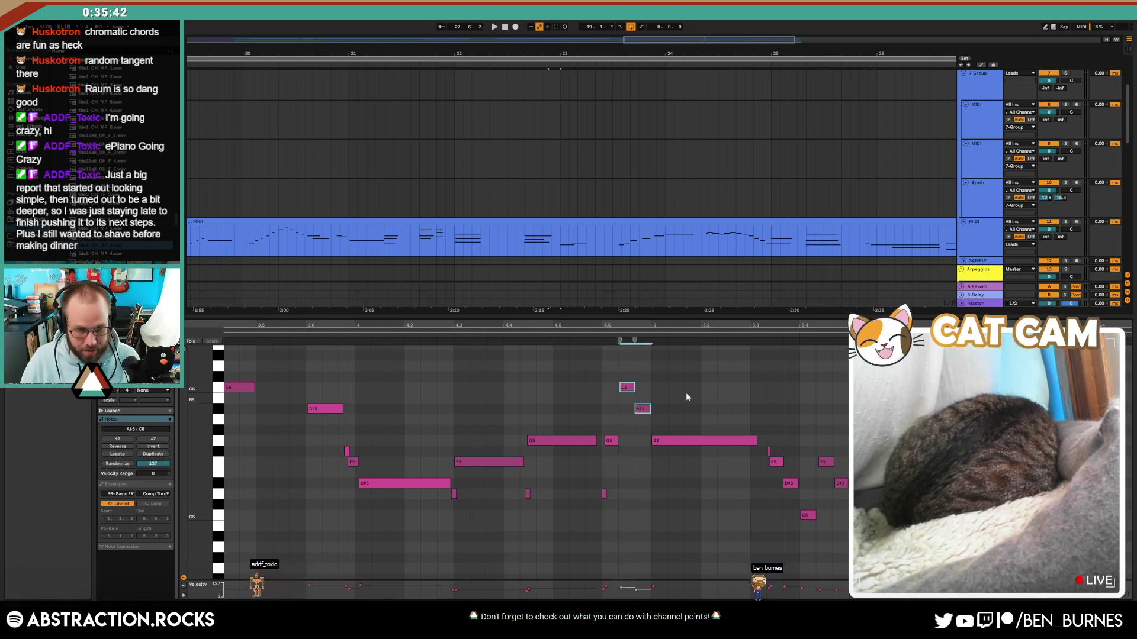
{"action": "left_click", "coordinate": [700, 387]}
{"action": "key", "text": "ctrl+v"}
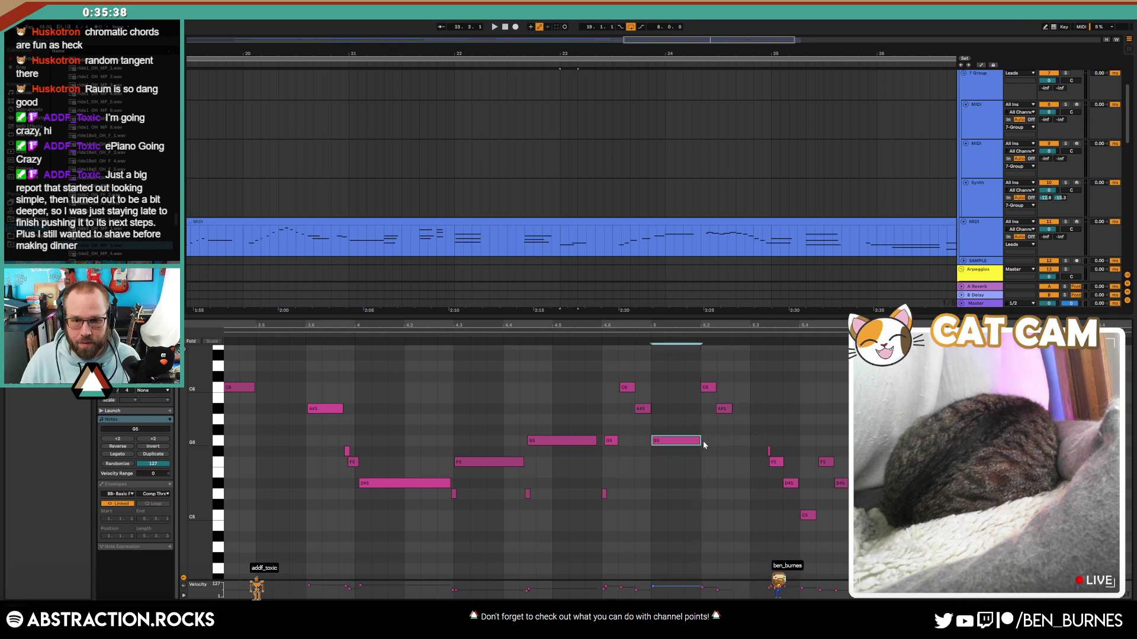
Step: Add short G5, C6 and A#5 notes directly after the copied C6 and A#5 pair
{"action": "double_click", "coordinate": [740, 439]}
{"action": "double_click", "coordinate": [753, 388]}
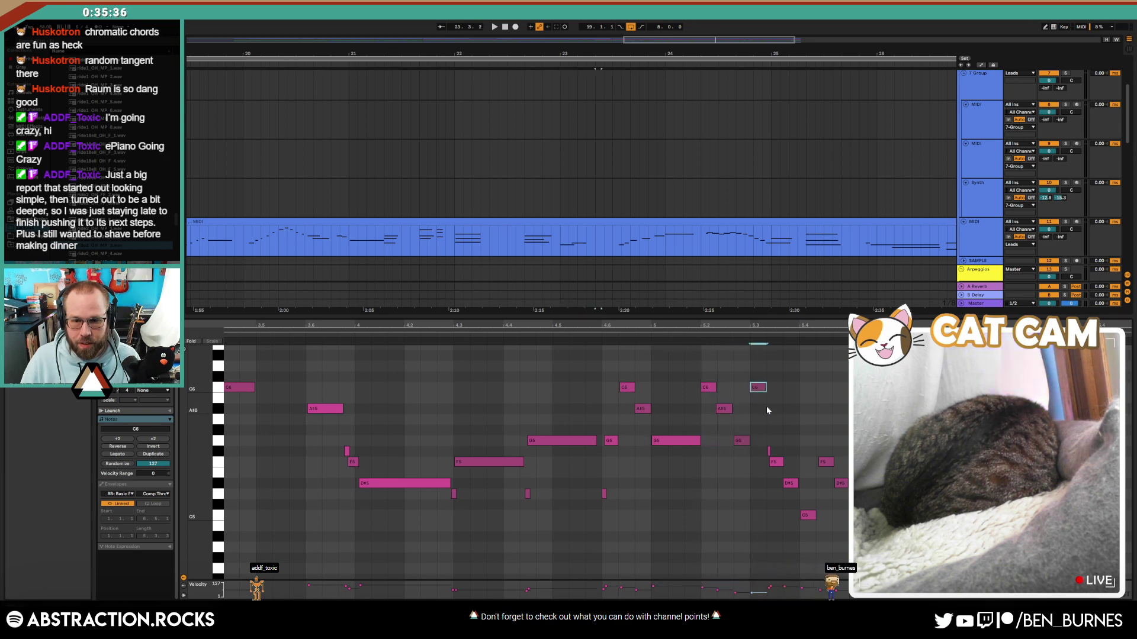
{"action": "double_click", "coordinate": [769, 408]}
Step: Shift the descending run down to C5 and the notes after it one grid step later, and play the passage back
{"action": "left_click_drag", "start_coordinate": [764, 439], "coordinate": [807, 519]}
{"action": "key", "text": "Right"}
{"action": "left_click_drag", "start_coordinate": [824, 439], "coordinate": [864, 494]}
{"action": "key", "text": "Right"}
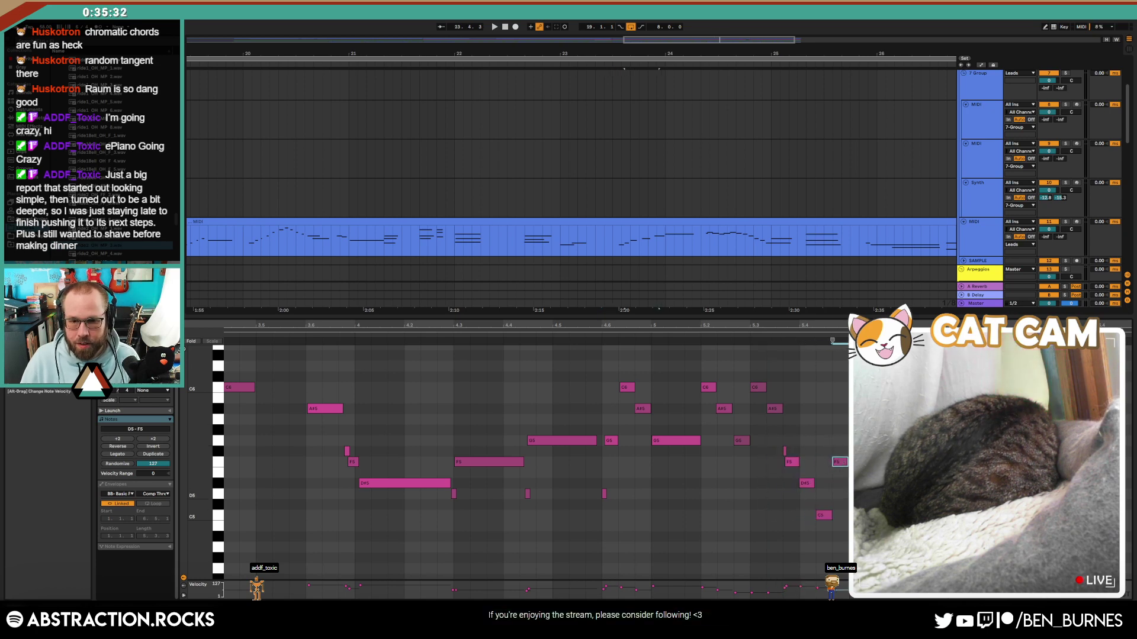
{"action": "left_click", "coordinate": [643, 335]}
{"action": "left_click", "coordinate": [847, 391]}
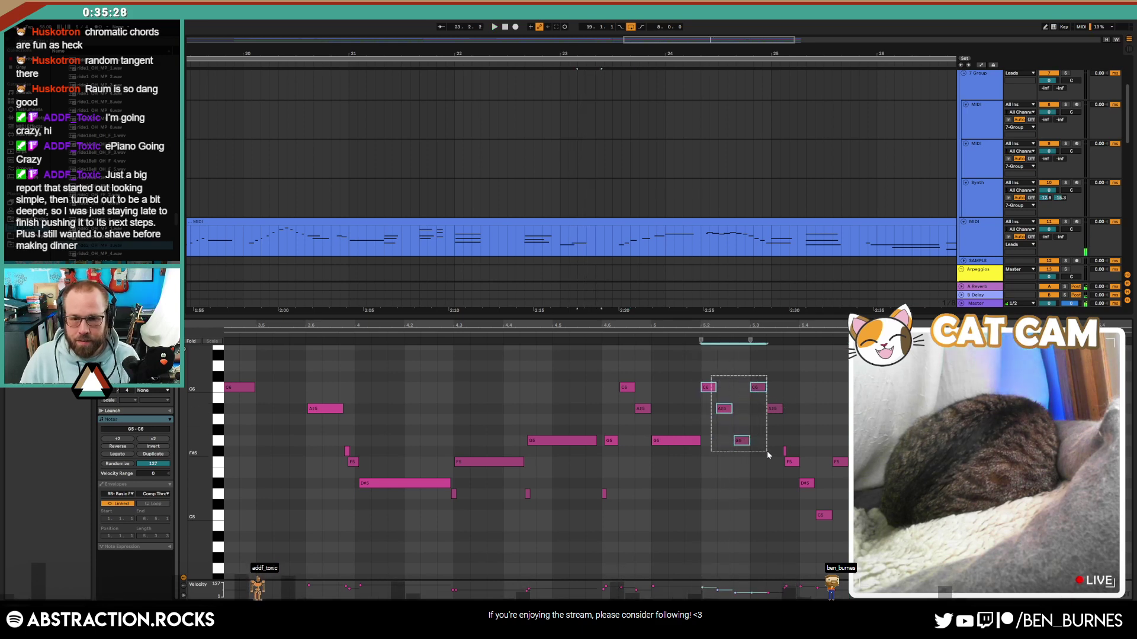
Step: Move the five short notes after the long G5, together with the descending run to C5, one grid step later
{"action": "left_click_drag", "start_coordinate": [766, 450], "coordinate": [845, 531]}
{"action": "key", "text": "Right"}
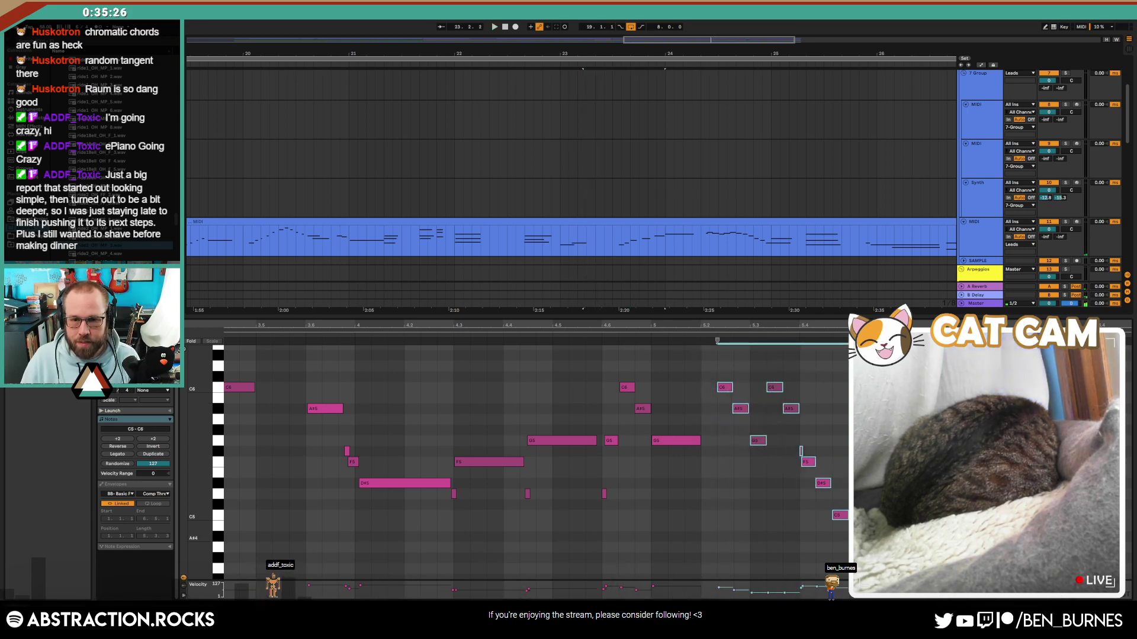
{"action": "key", "text": "Right"}
{"action": "key", "text": "Left"}
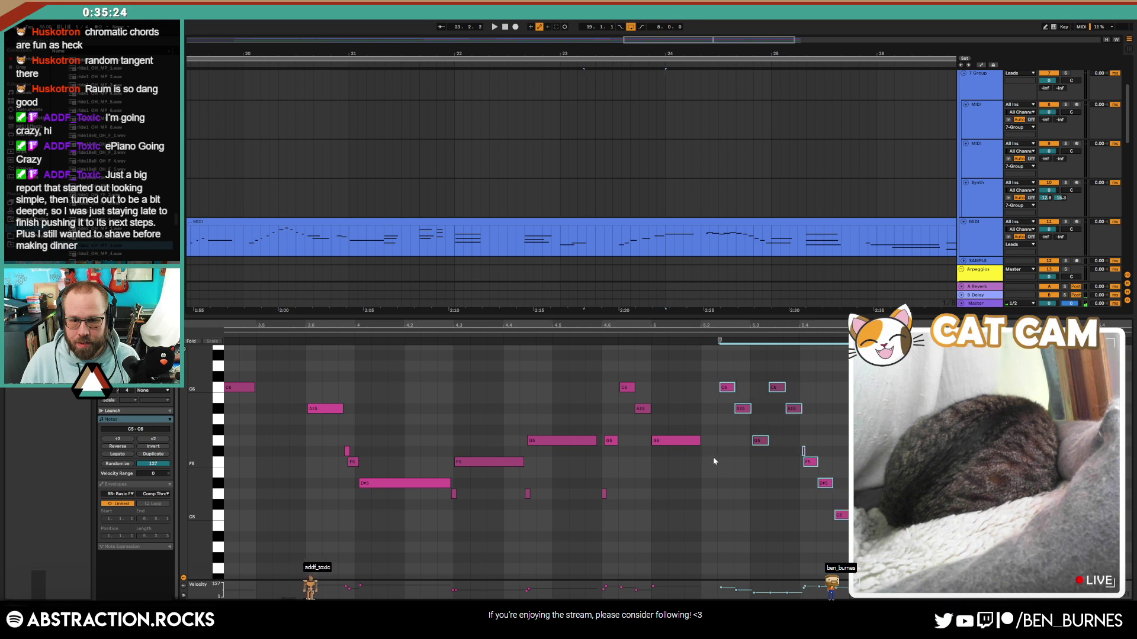
Step: Lengthen the long G5 until it meets the following C6, play the revised phrase and close the note editor
{"action": "left_click", "coordinate": [699, 441]}
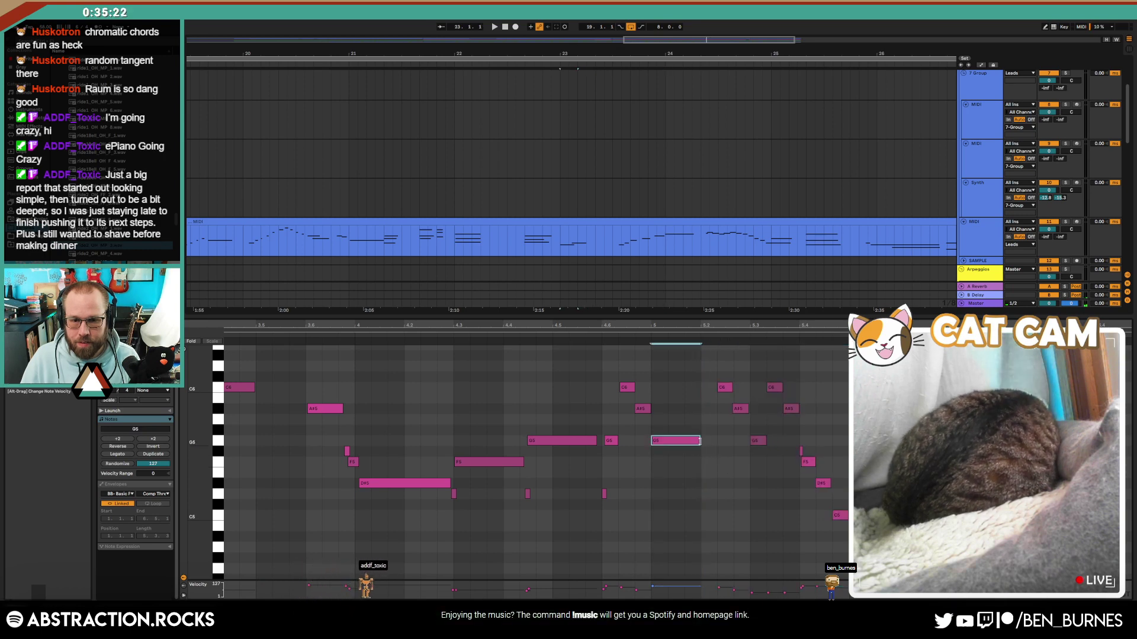
{"action": "left_click_drag", "start_coordinate": [701, 446], "coordinate": [717, 444]}
{"action": "left_click", "coordinate": [603, 335]}
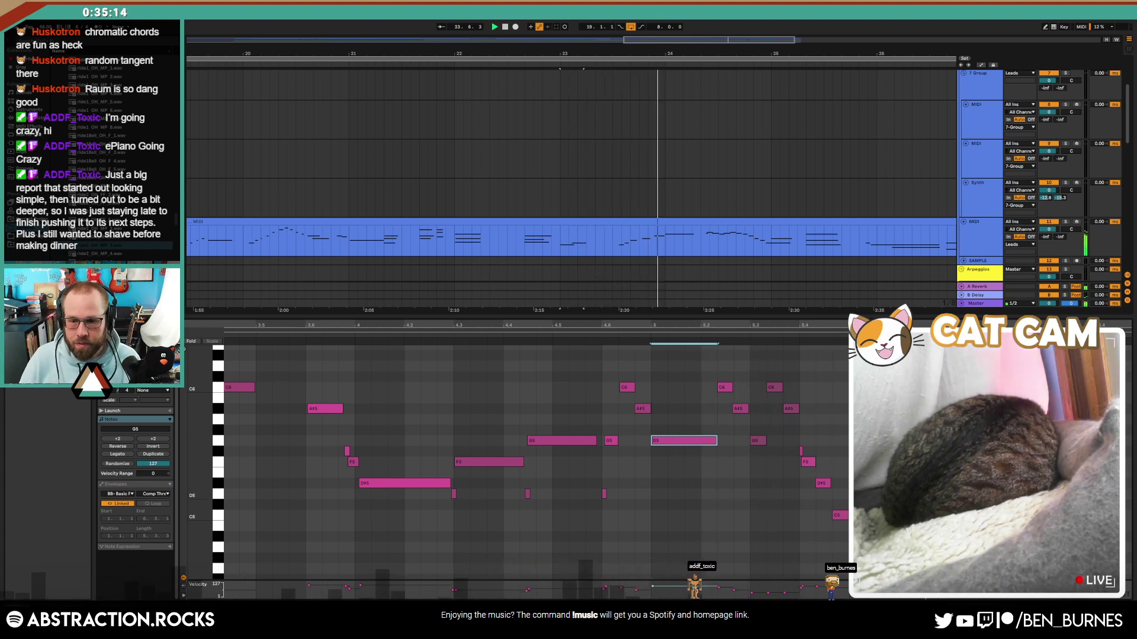
{"action": "left_click", "coordinate": [897, 493]}
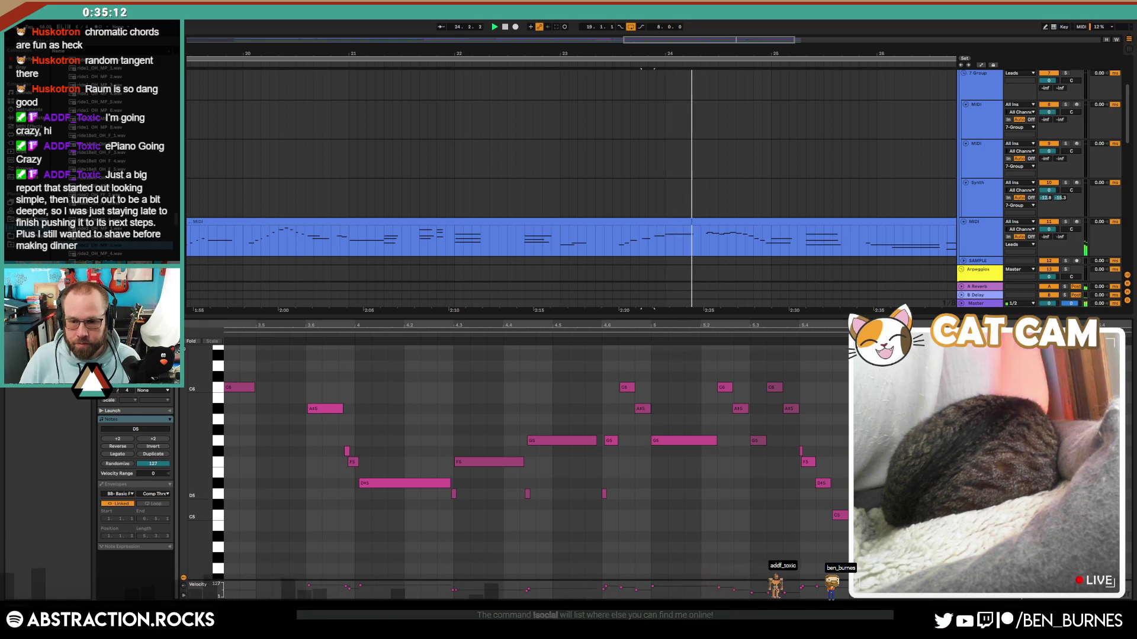
{"action": "key", "text": "shift+Tab"}
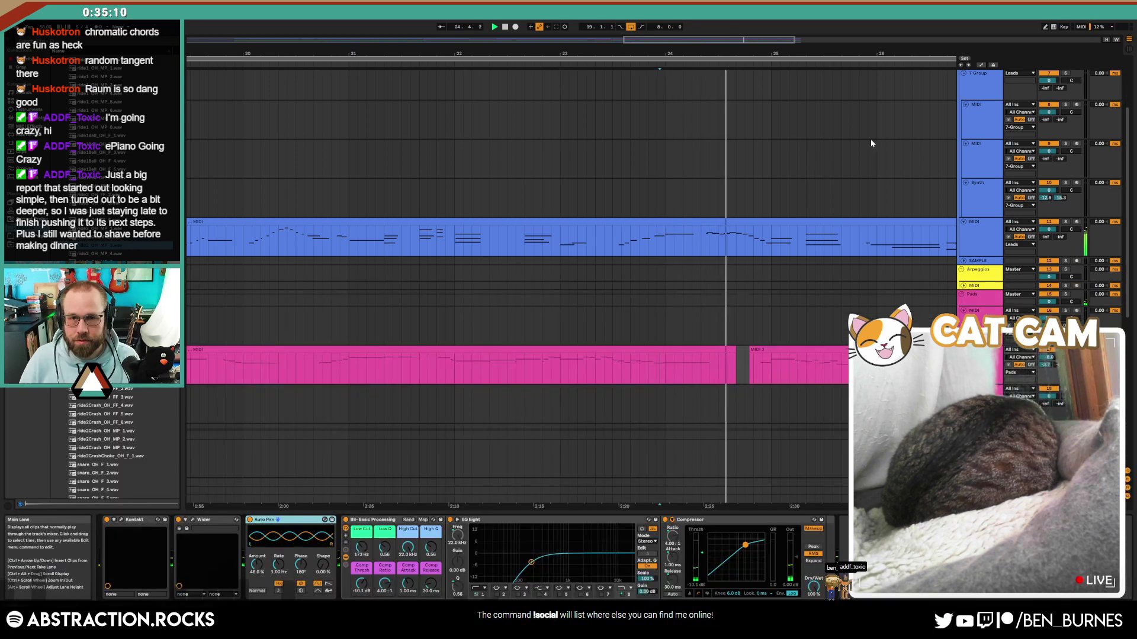
Step: In the last Pads clip, shorten the G4 to end where the long F4 begins and nudge the short F#4 against the G4
{"action": "left_click_drag", "start_coordinate": [736, 40], "coordinate": [747, 40]}
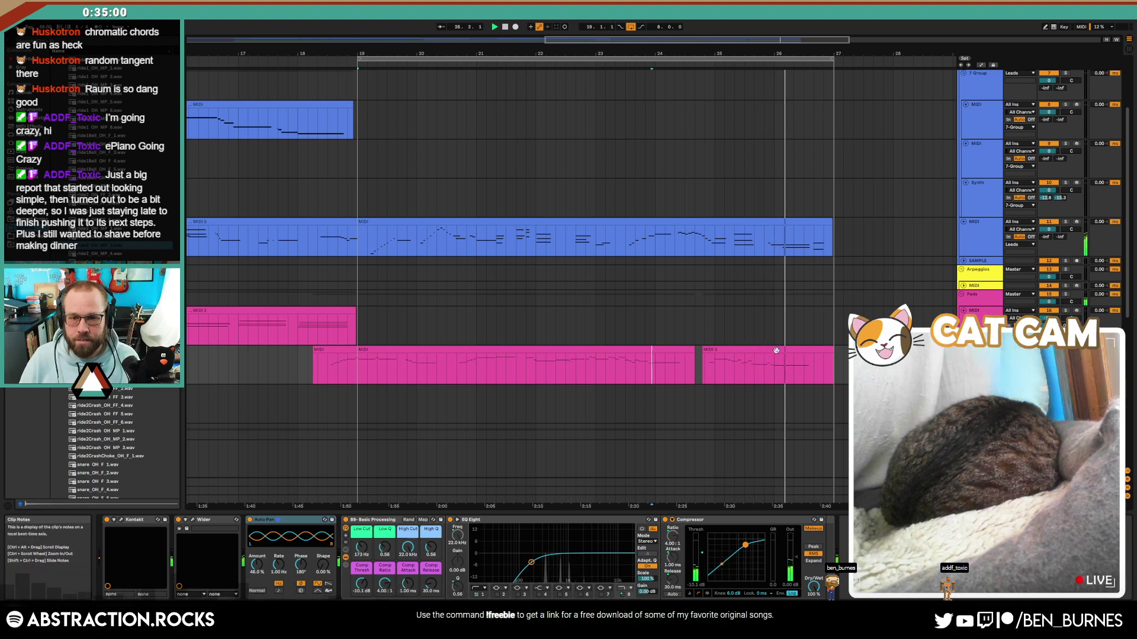
{"action": "double_click", "coordinate": [776, 350]}
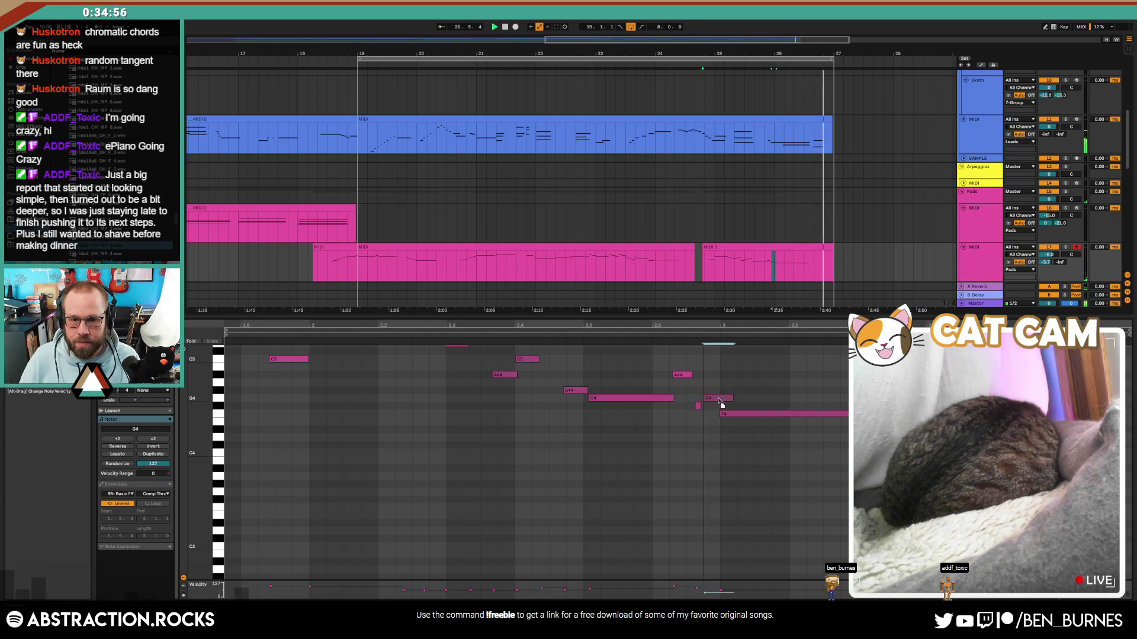
{"action": "left_click_drag", "start_coordinate": [731, 398], "coordinate": [717, 397]}
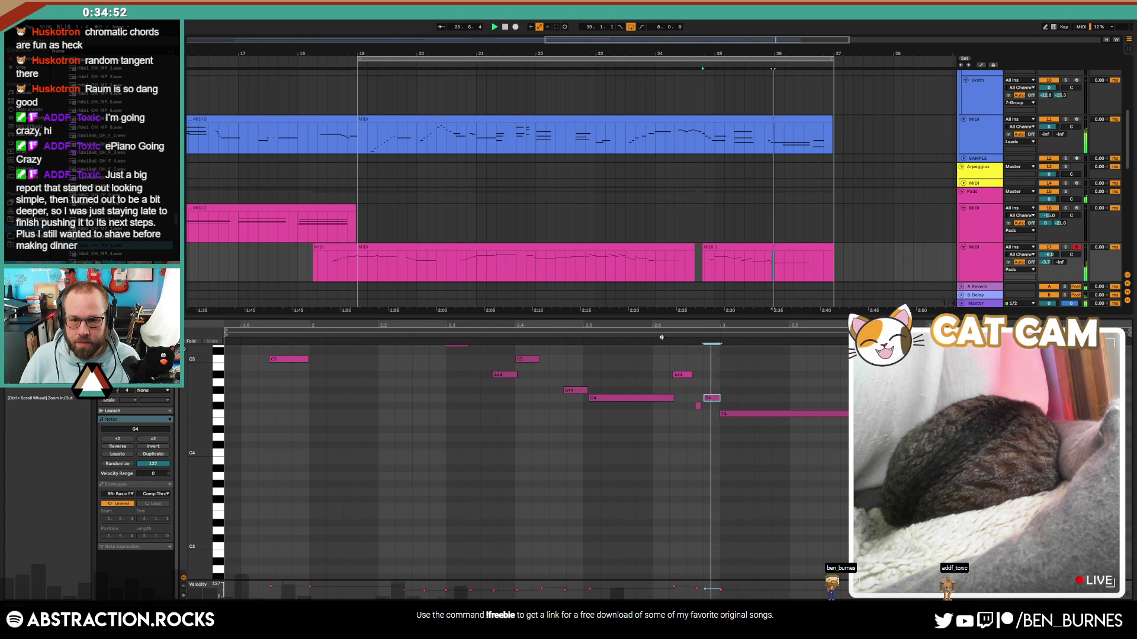
{"action": "left_click", "coordinate": [729, 398]}
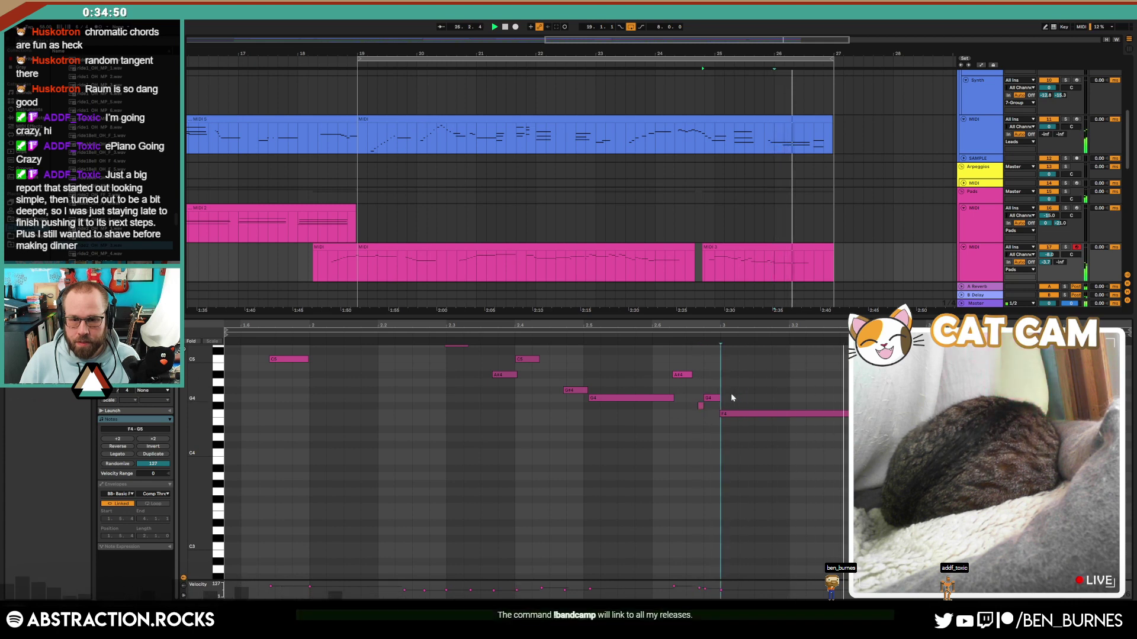
{"action": "key", "text": "shift+Tab"}
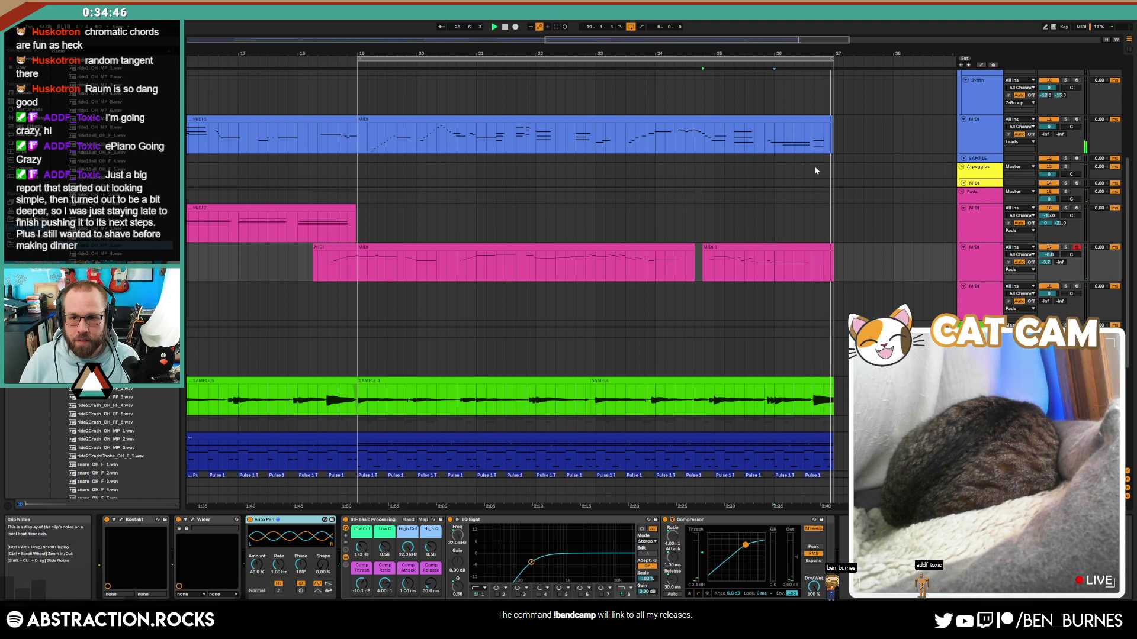
Step: Stop playback, select the Leads clip that begins at bar 19 and view the whole arrangement
{"action": "key", "text": "space"}
{"action": "left_click", "coordinate": [830, 120]}
{"action": "scroll", "coordinate": [854, 186], "scroll_direction": "up", "scroll_amount": 4}
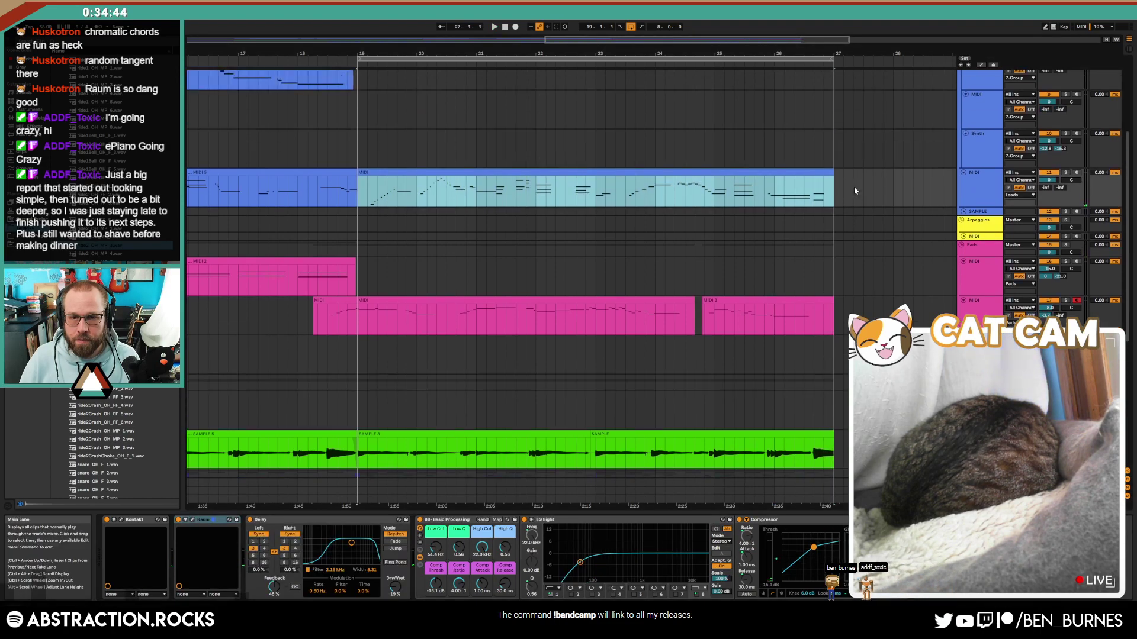
{"action": "scroll", "coordinate": [844, 200], "scroll_direction": "up", "scroll_amount": 4}
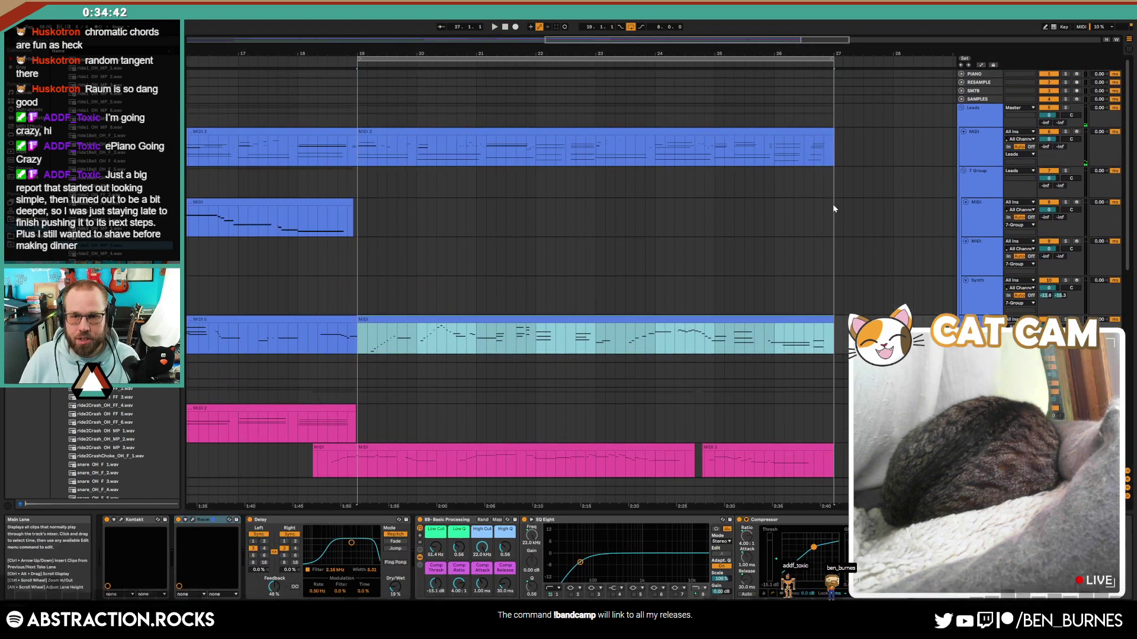
{"action": "scroll", "coordinate": [832, 203], "scroll_direction": "down", "scroll_amount": 5, "text": "ctrl"}
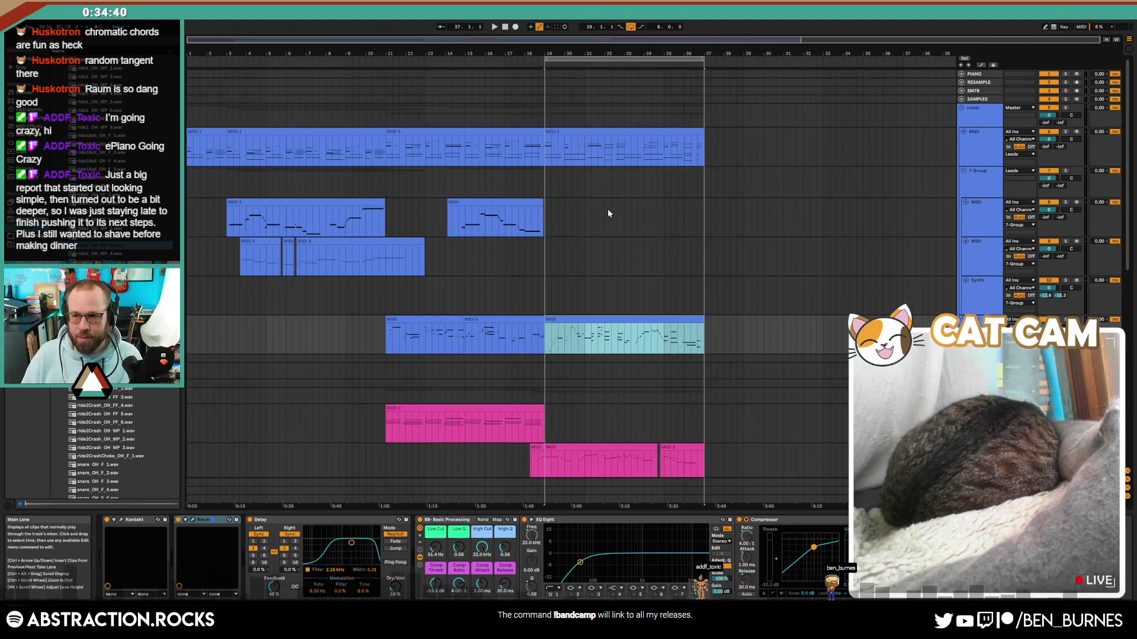
Step: Start saving a new copy of the Live Set in the Ableton Projects folder "2 Hour Tracks 2023"
{"action": "key", "text": "ctrl+shift+s"}
{"action": "left_click_drag", "start_coordinate": [500, 50], "coordinate": [659, 137]}
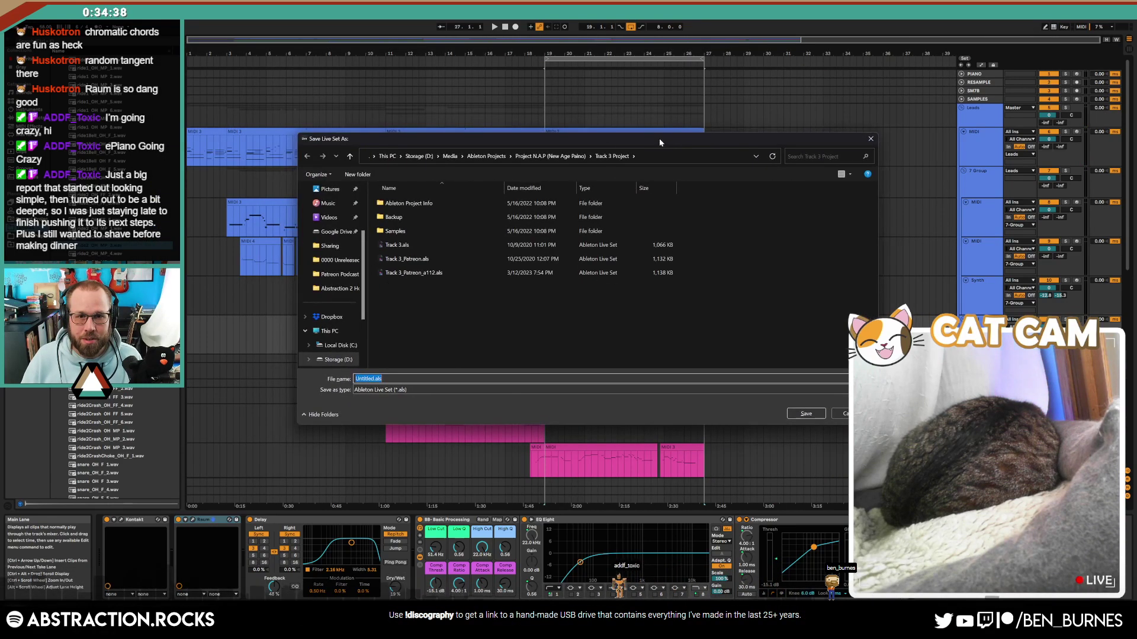
{"action": "left_click", "coordinate": [486, 156]}
{"action": "double_click", "coordinate": [414, 342]}
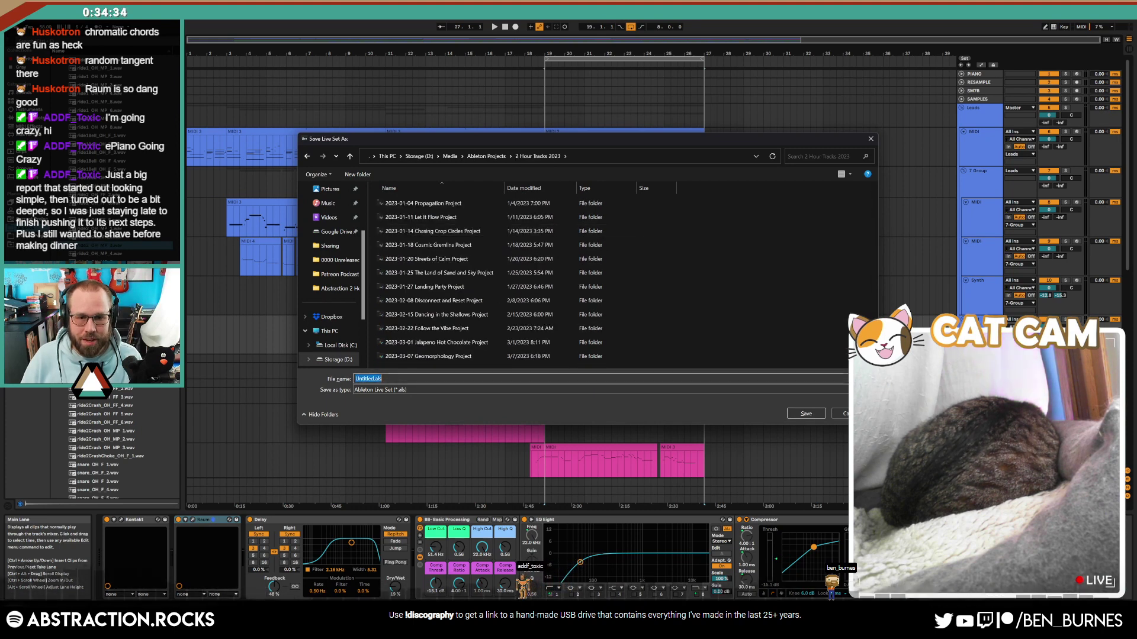
Step: Save the set as "2023-03-15 Midnight Murmurs" and delete the temporary project files
{"action": "type", "text": "2023-"}
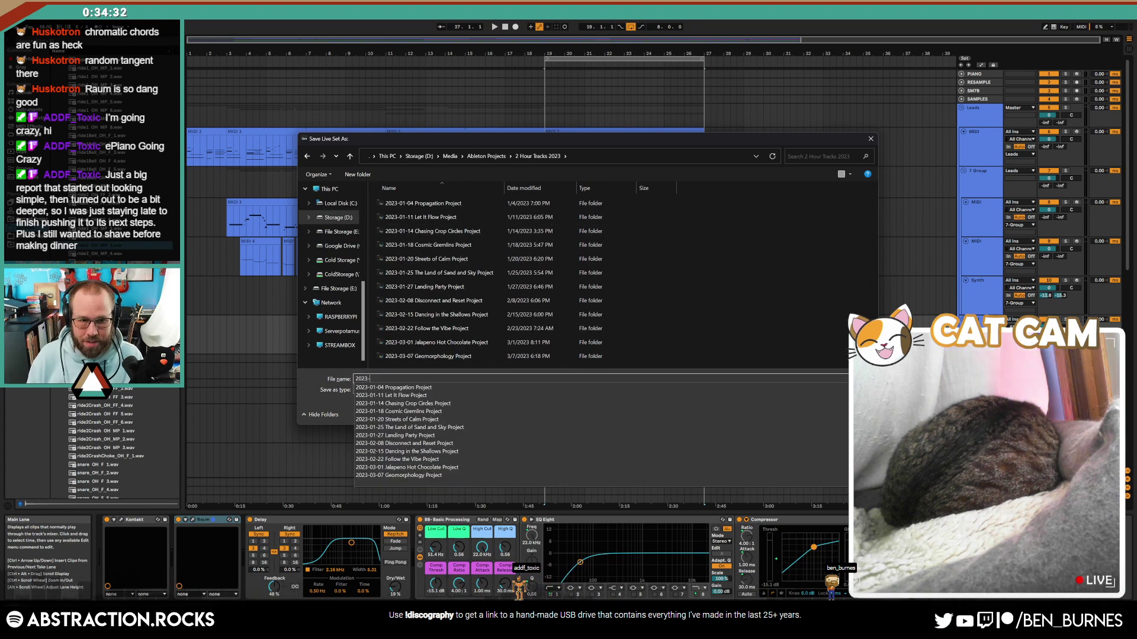
{"action": "type", "text": "03-15 Mid"}
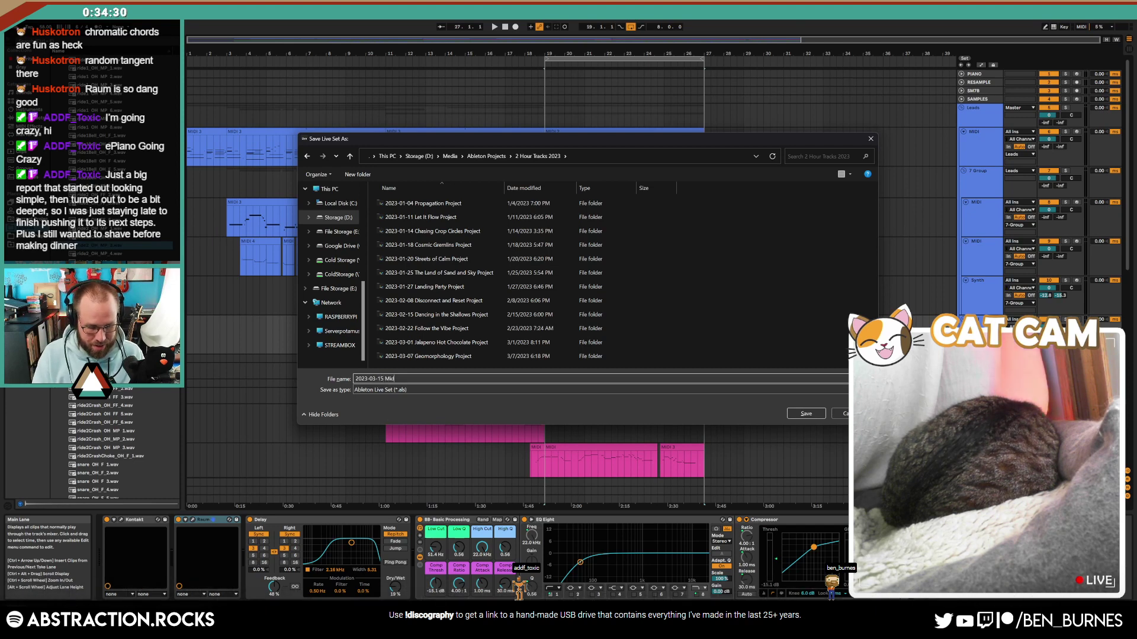
{"action": "type", "text": "night Murmurs"}
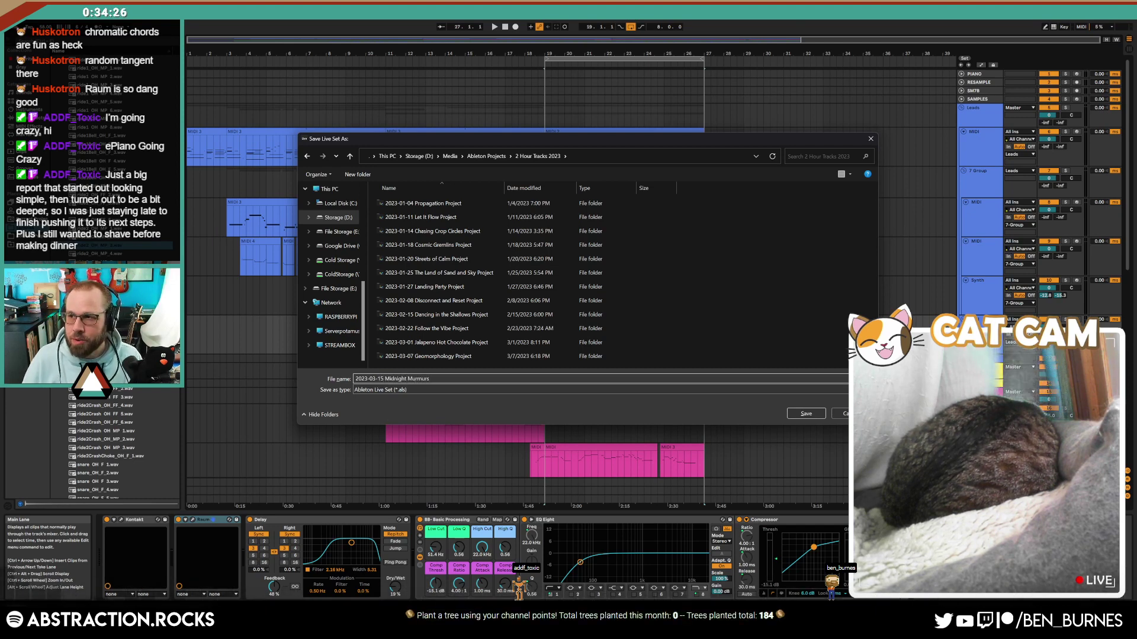
{"action": "key", "text": "Return"}
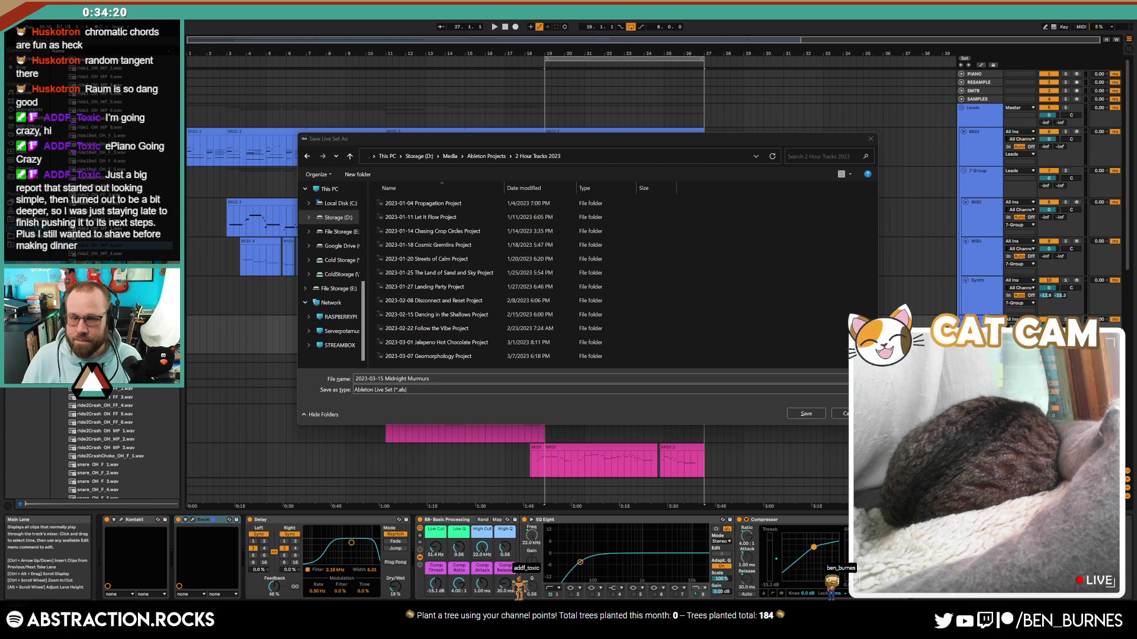
{"action": "left_click", "coordinate": [479, 378]}
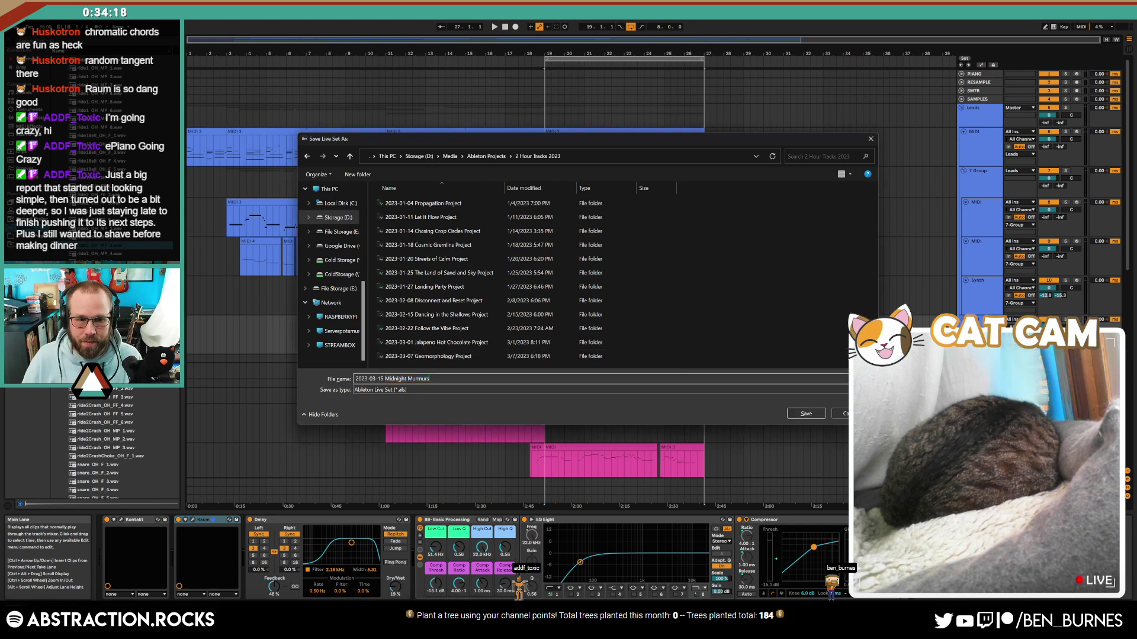
{"action": "left_click", "coordinate": [817, 413]}
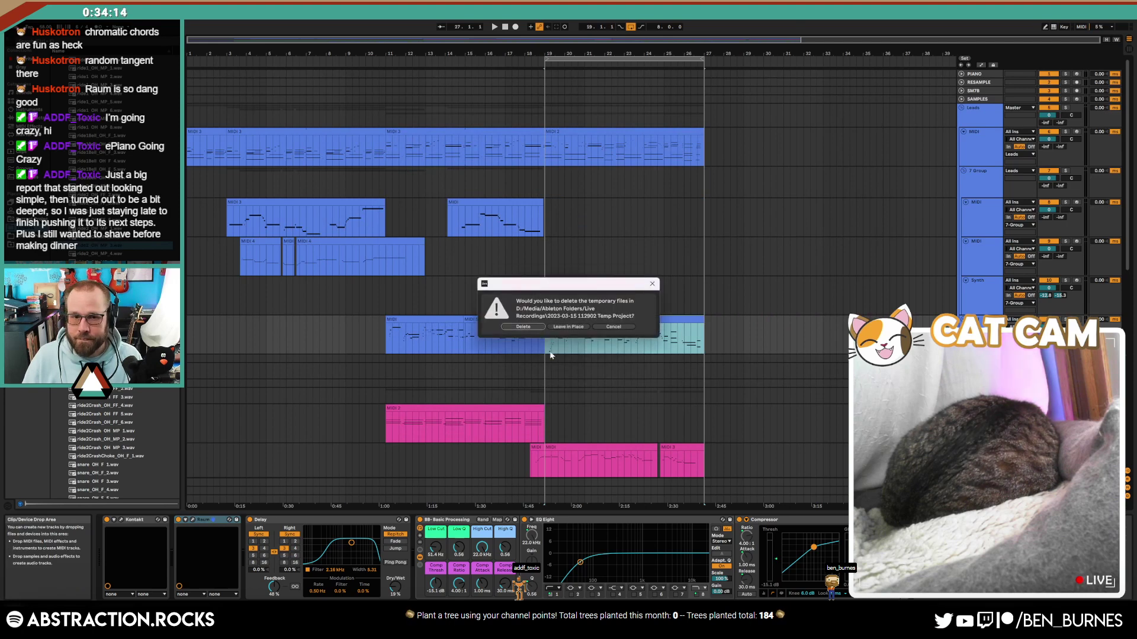
{"action": "left_click", "coordinate": [523, 327]}
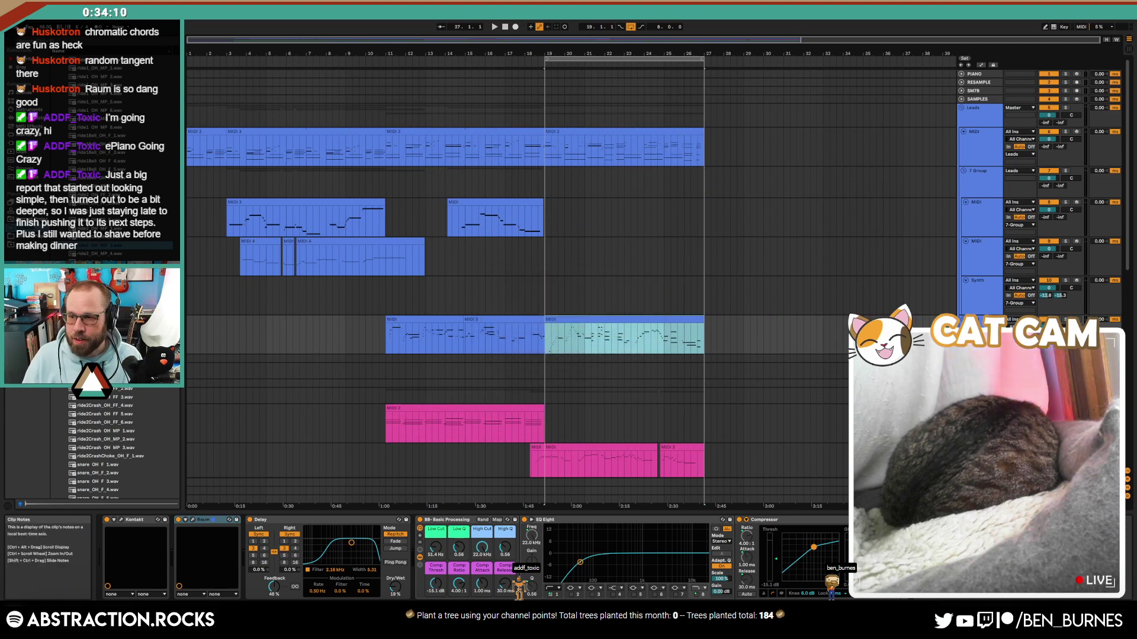
Step: Play the arrangement from the beginning of the song
{"action": "left_click", "coordinate": [506, 28]}
{"action": "key", "text": "space"}
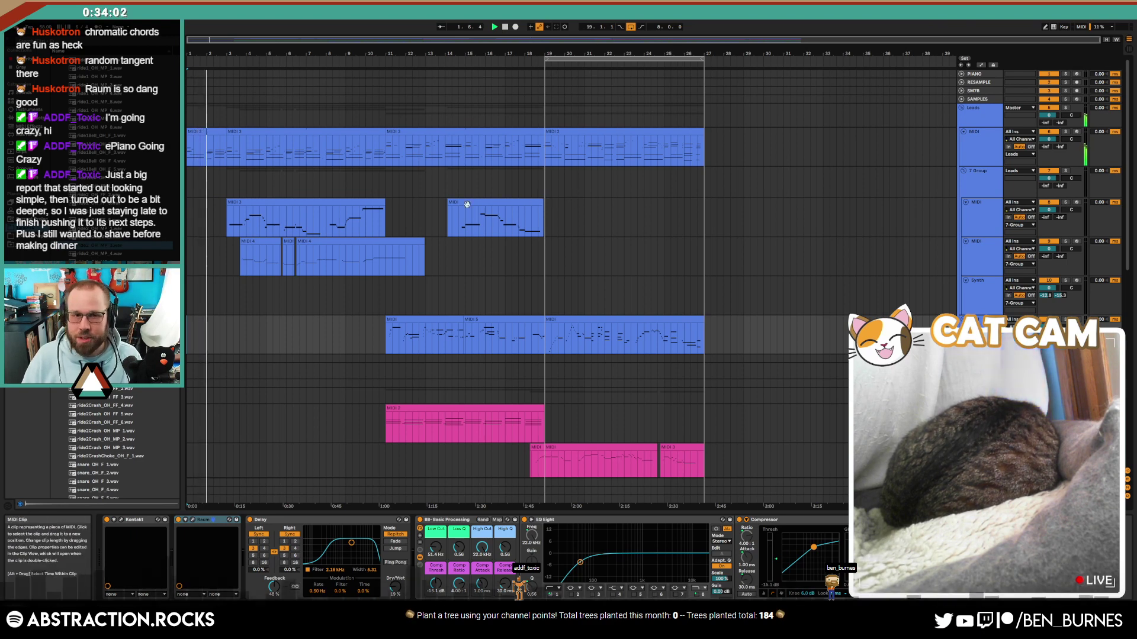
{"action": "left_click", "coordinate": [416, 155]}
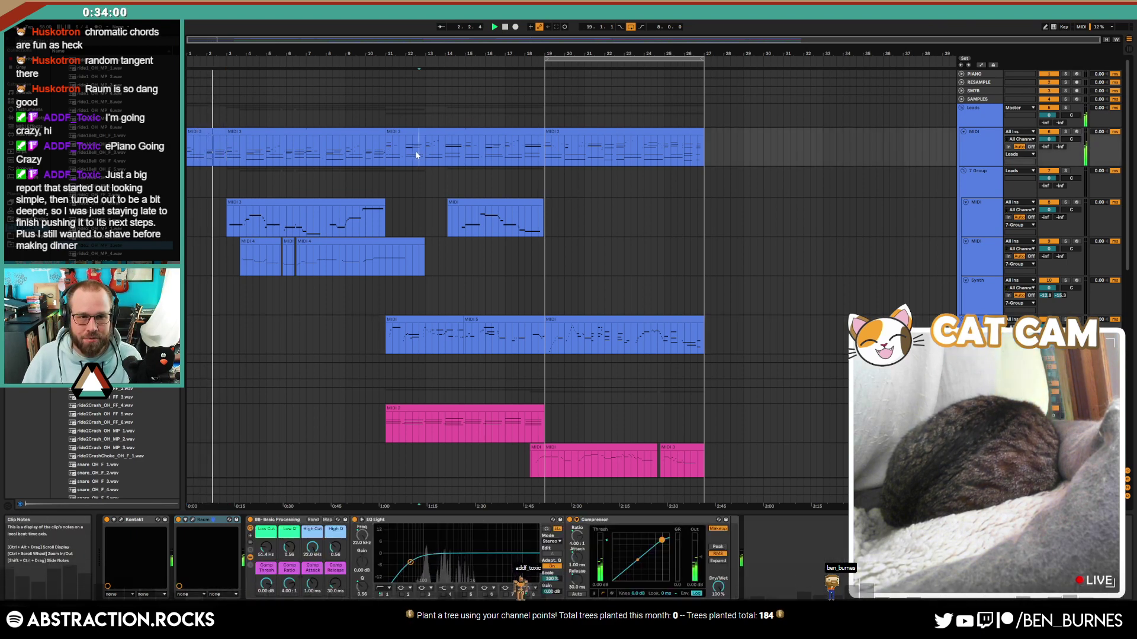
{"action": "left_click_drag", "start_coordinate": [417, 156], "coordinate": [200, 502]}
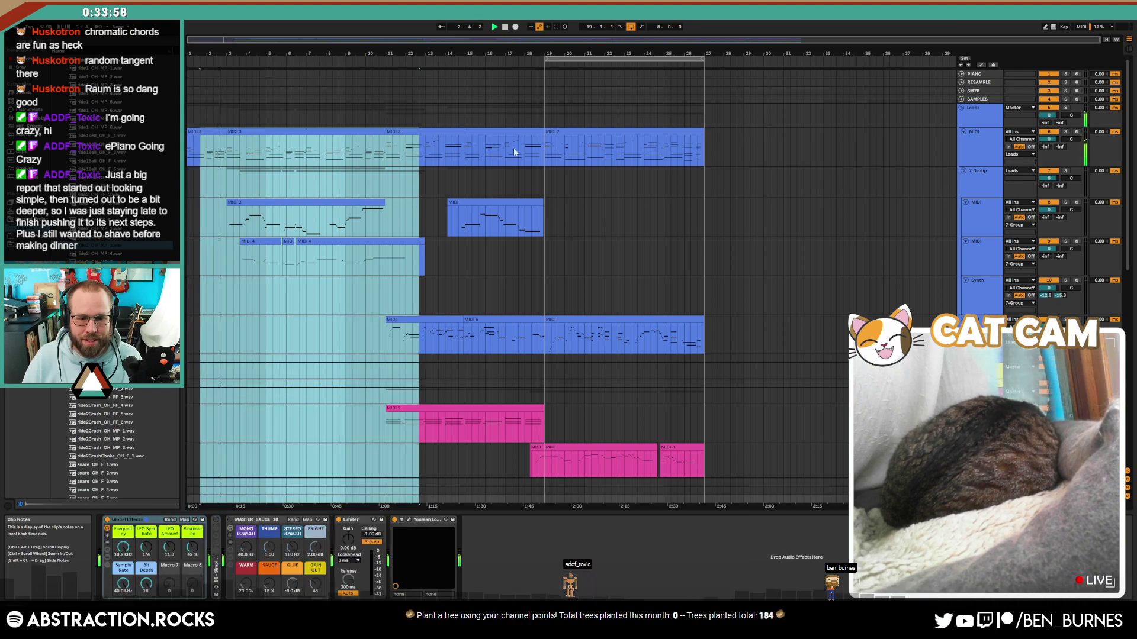
{"action": "left_click_drag", "start_coordinate": [465, 142], "coordinate": [135, 466]}
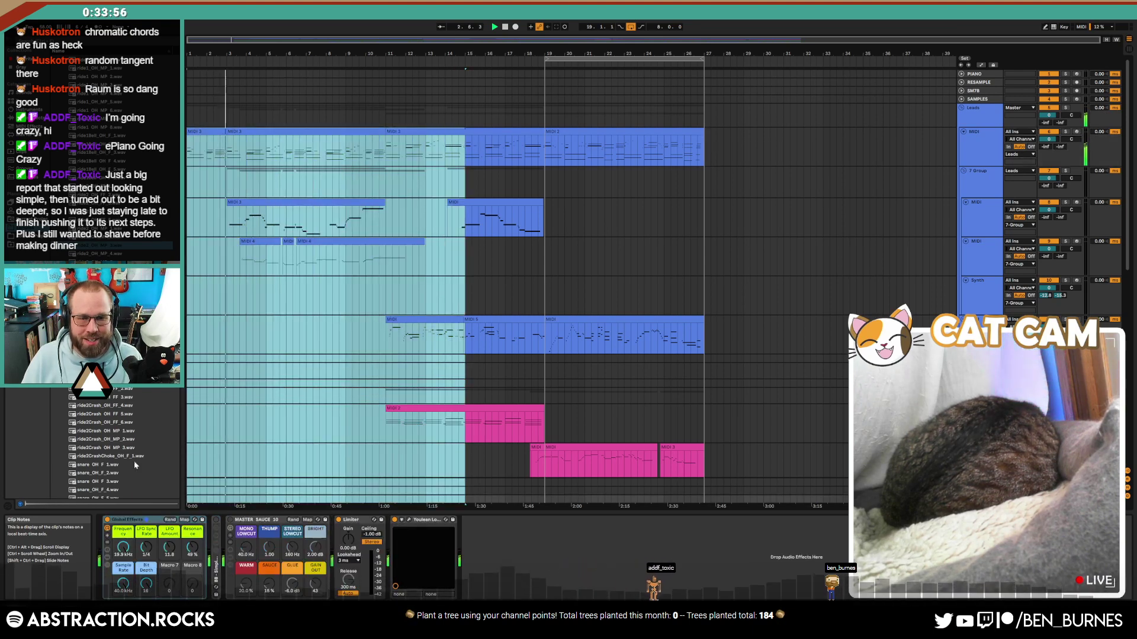
{"action": "left_click", "coordinate": [474, 167]}
{"action": "scroll", "coordinate": [547, 213], "scroll_direction": "down", "scroll_amount": 3}
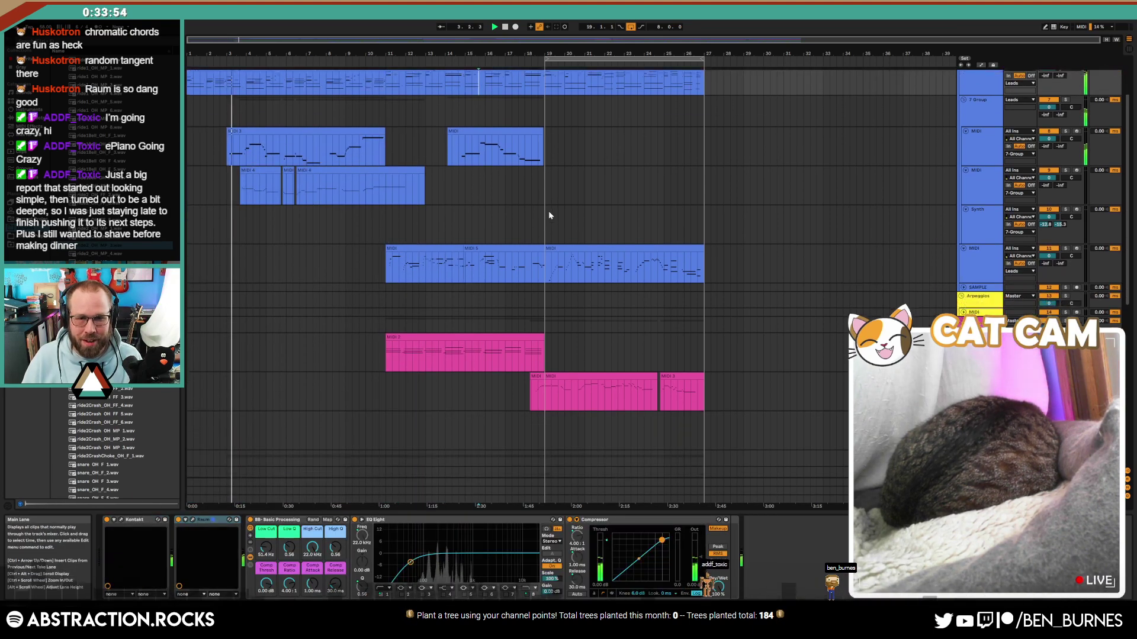
{"action": "scroll", "coordinate": [548, 214], "scroll_direction": "down", "scroll_amount": 1}
Step: Select the Synth track to view its Operator device and look over the tracks from Leads to Drums during playback
{"action": "left_click", "coordinate": [978, 219]}
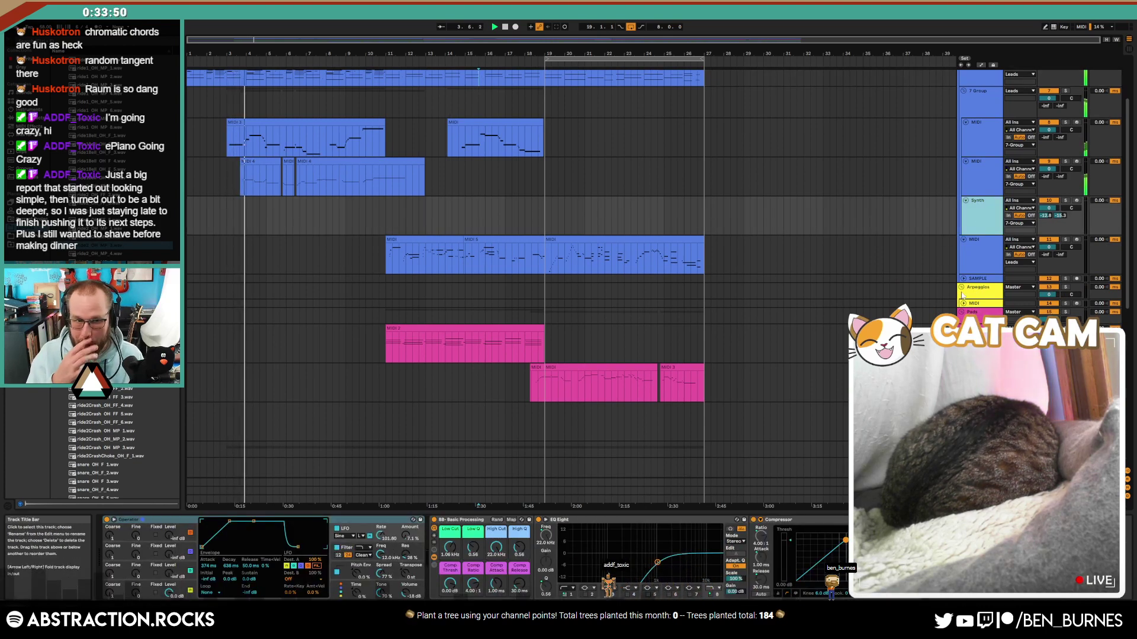
{"action": "key", "text": "shift+Tab"}
{"action": "key", "text": "shift+Tab"}
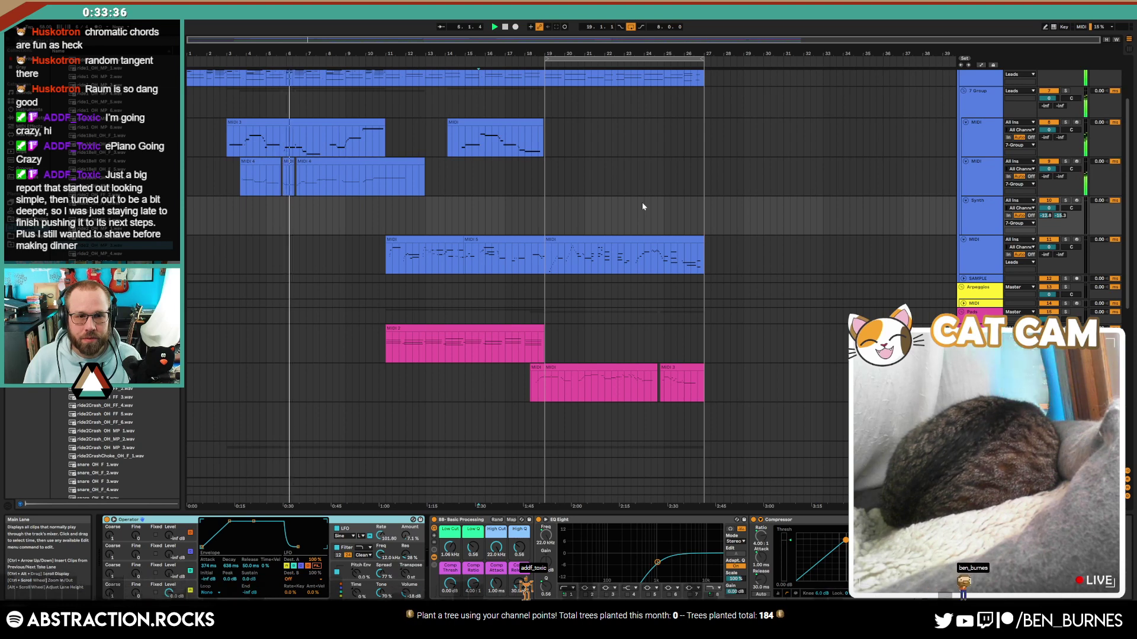
{"action": "scroll", "coordinate": [642, 206], "scroll_direction": "up", "scroll_amount": 2}
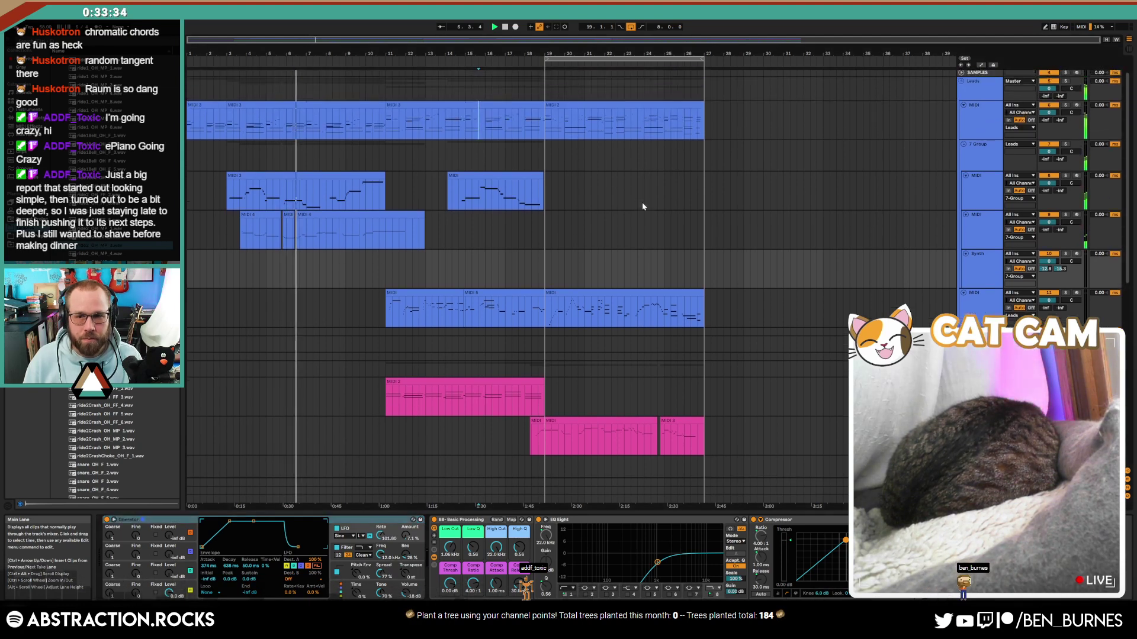
{"action": "scroll", "coordinate": [643, 206], "scroll_direction": "down", "scroll_amount": 4}
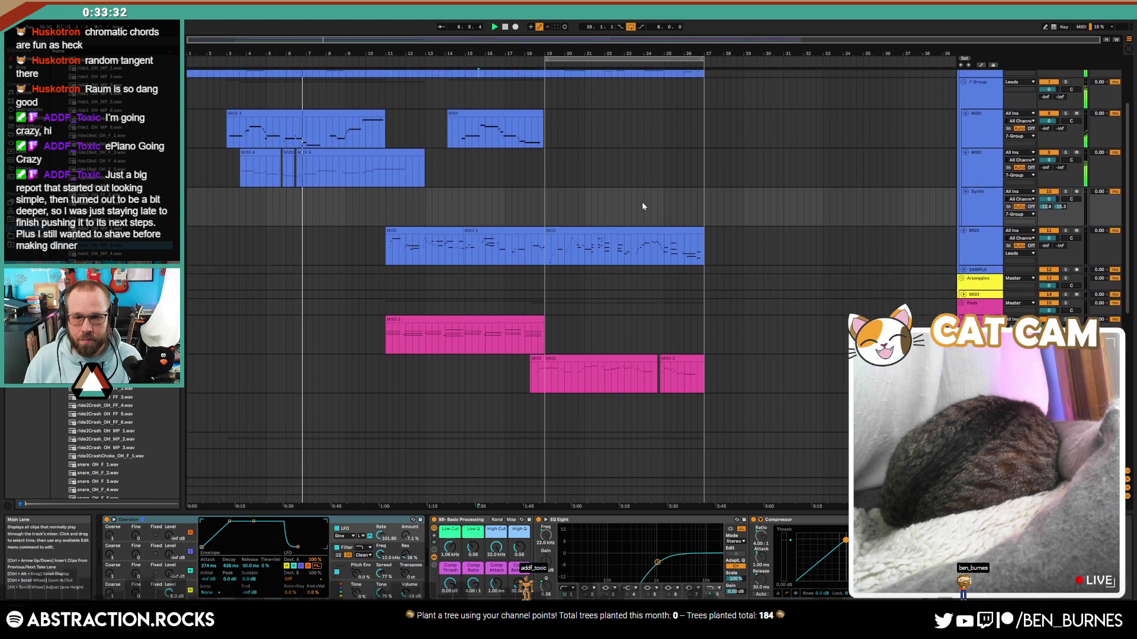
{"action": "scroll", "coordinate": [643, 206], "scroll_direction": "down", "scroll_amount": 4}
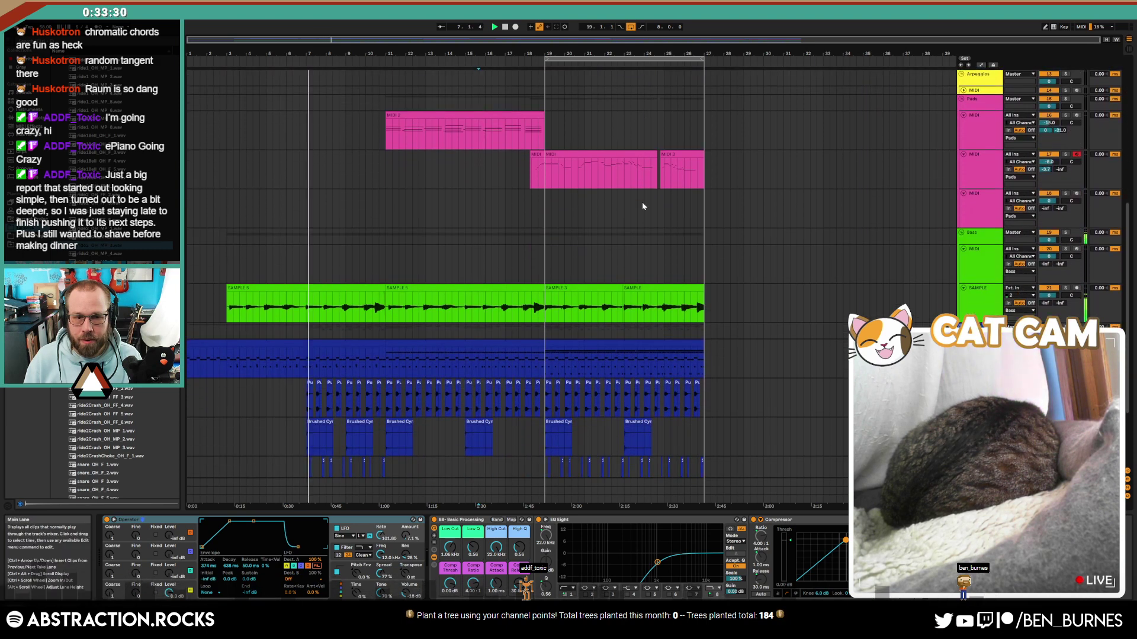
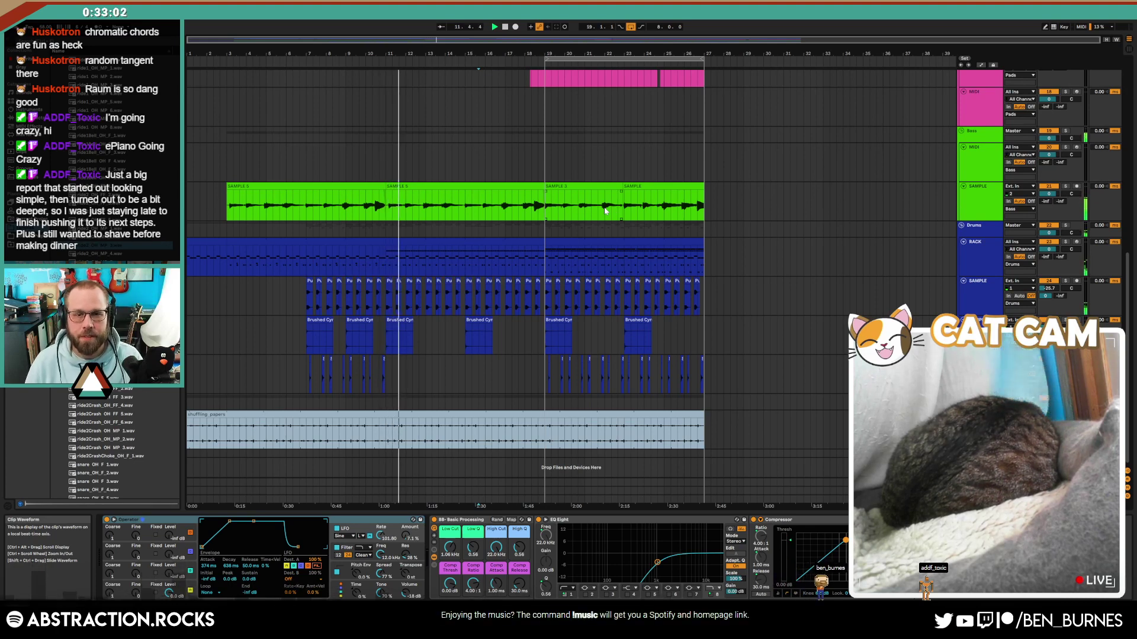
Step: Raise the first Pads MIDI track's volume, lower its first send, and delete the empty third Pads MIDI track
{"action": "scroll", "coordinate": [605, 211], "scroll_direction": "up", "scroll_amount": 5}
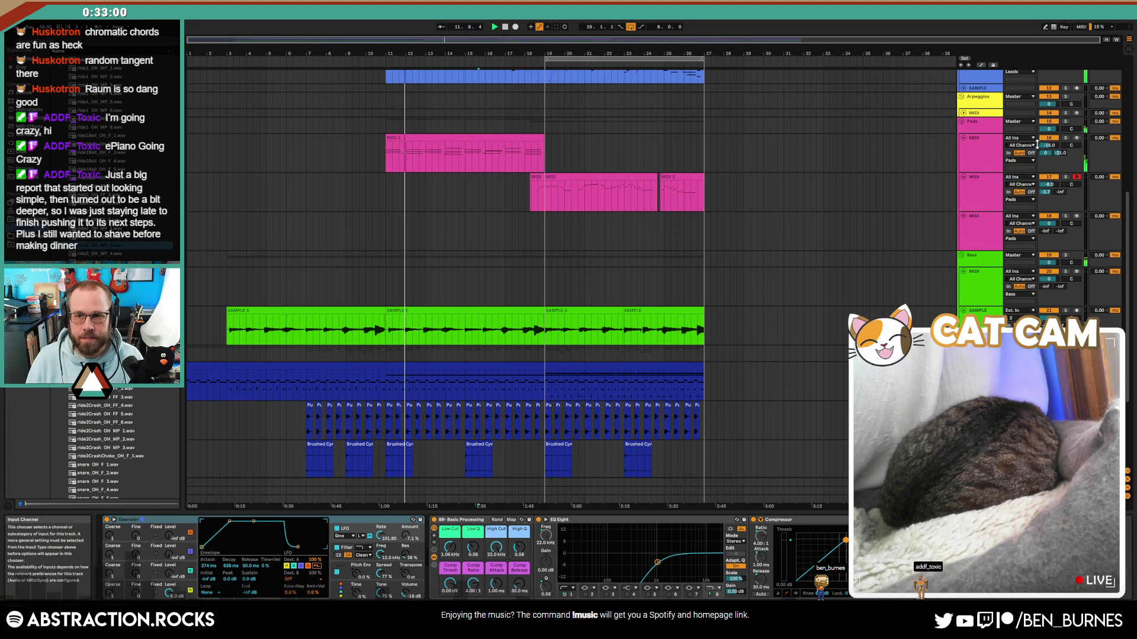
{"action": "left_click_drag", "start_coordinate": [1049, 146], "coordinate": [1048, 138]}
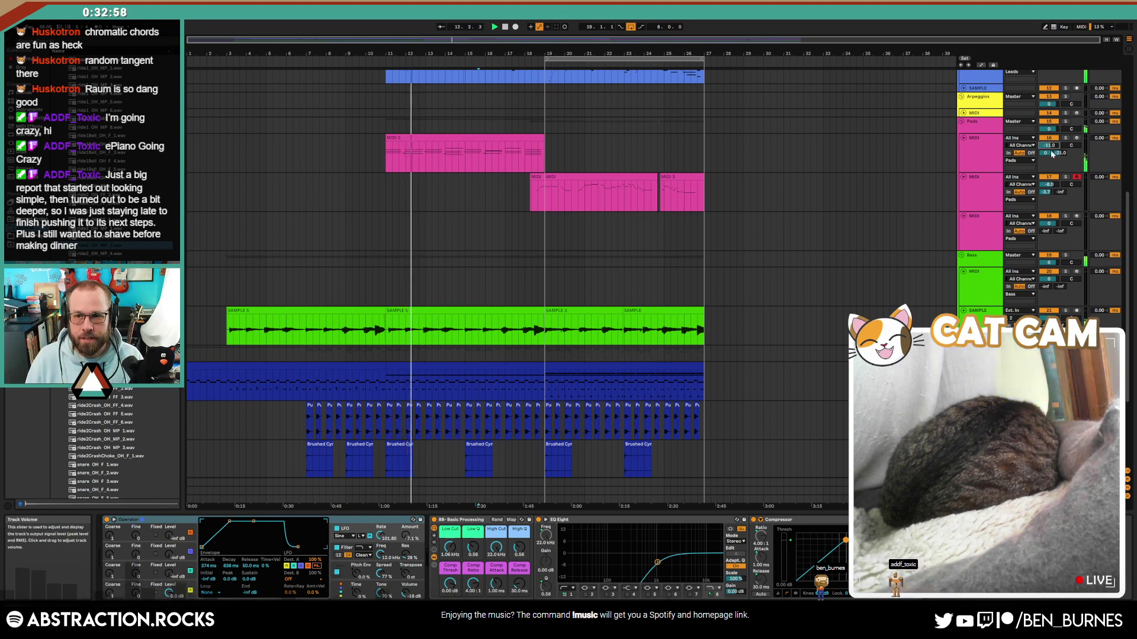
{"action": "left_click_drag", "start_coordinate": [1046, 154], "coordinate": [1046, 159]}
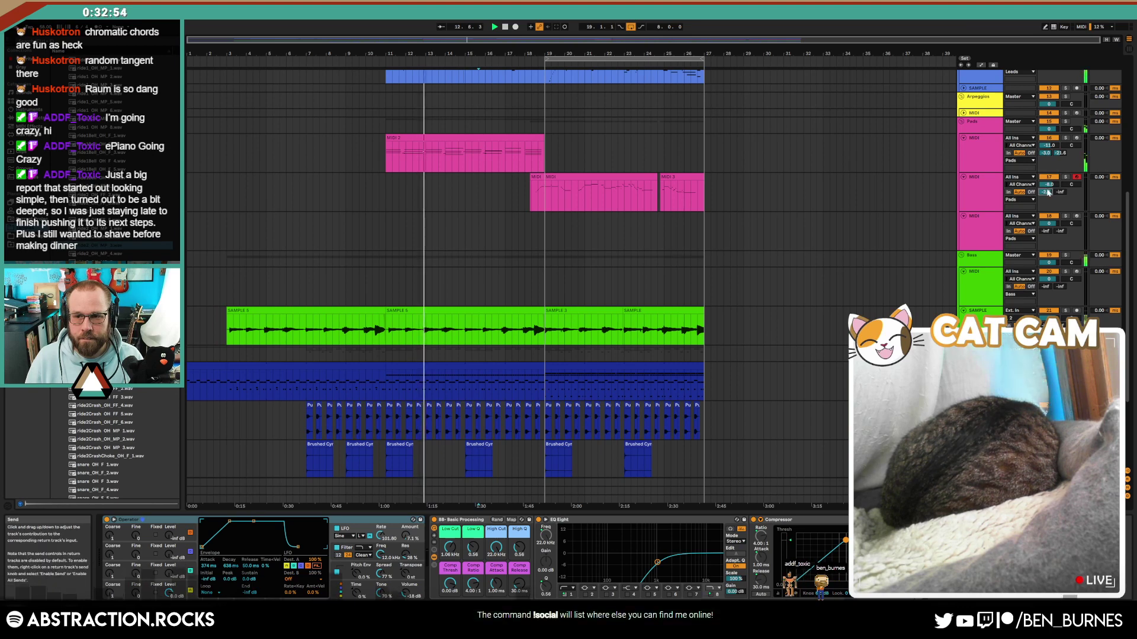
{"action": "left_click", "coordinate": [984, 237]}
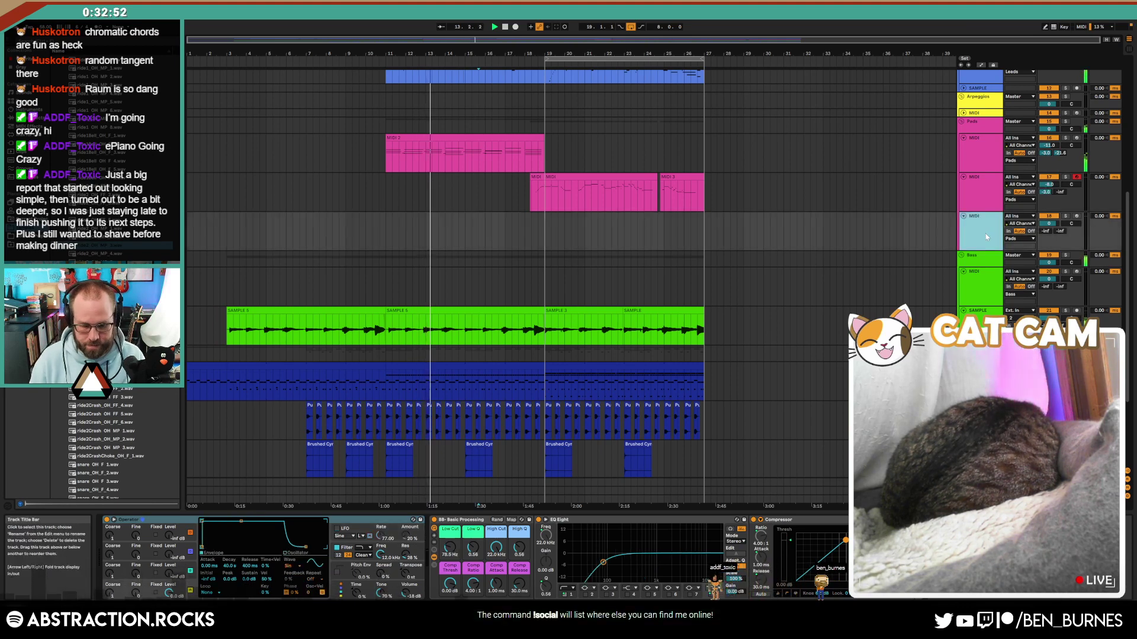
{"action": "key", "text": "Delete"}
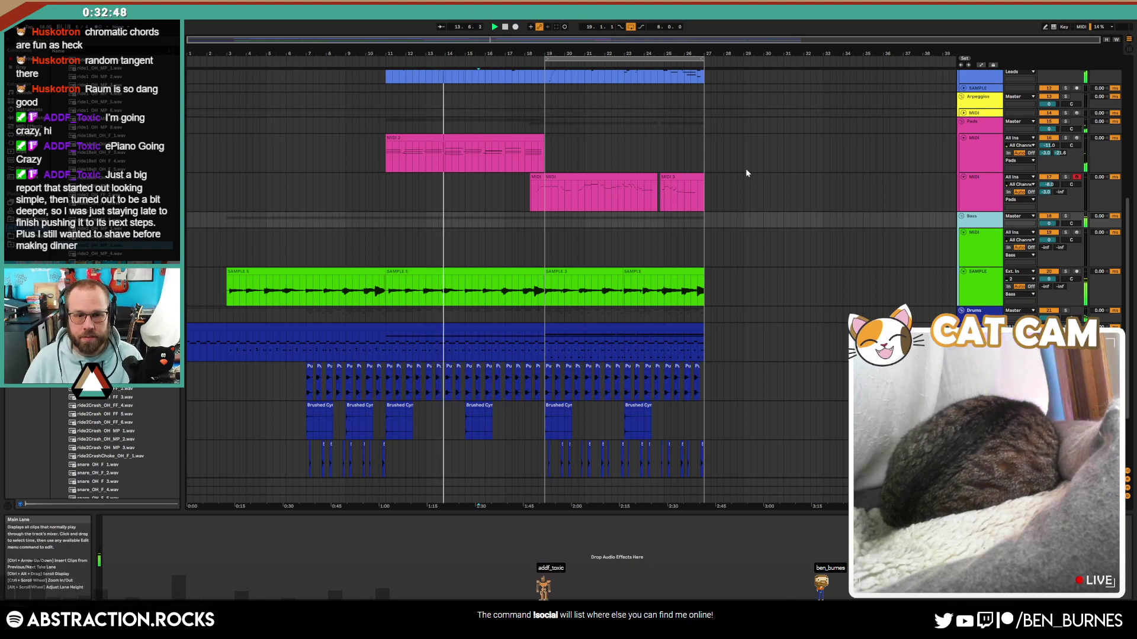
Step: Look through the notes of the Leads MIDI clip that begins at bar 11
{"action": "scroll", "coordinate": [605, 259], "scroll_direction": "up", "scroll_amount": 2}
{"action": "scroll", "coordinate": [605, 259], "scroll_direction": "up", "scroll_amount": 2}
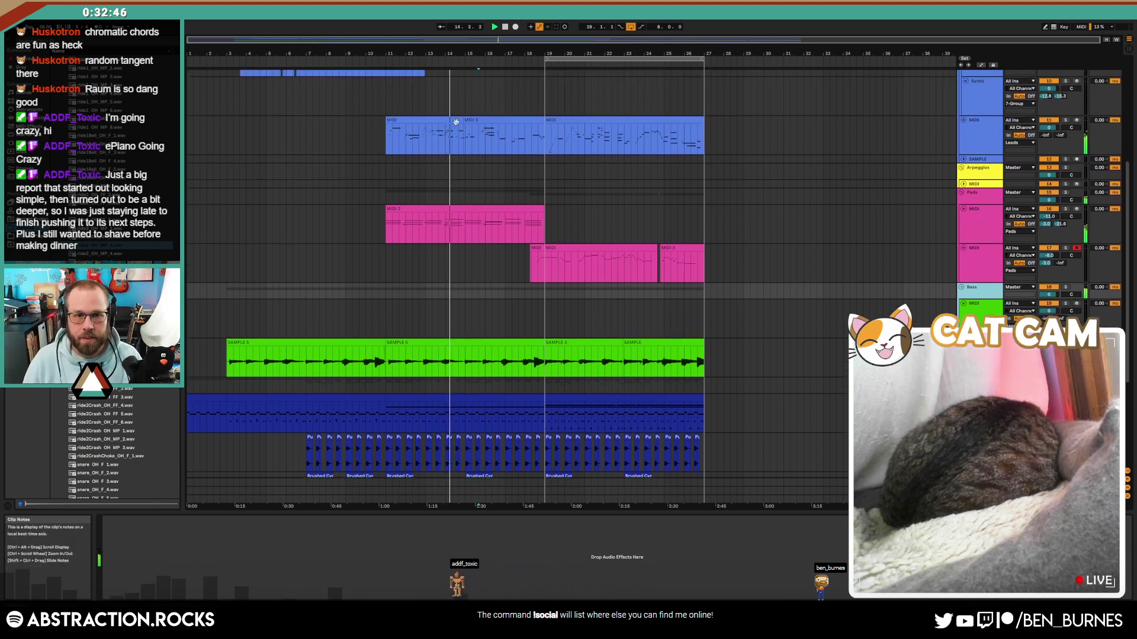
{"action": "double_click", "coordinate": [446, 117]}
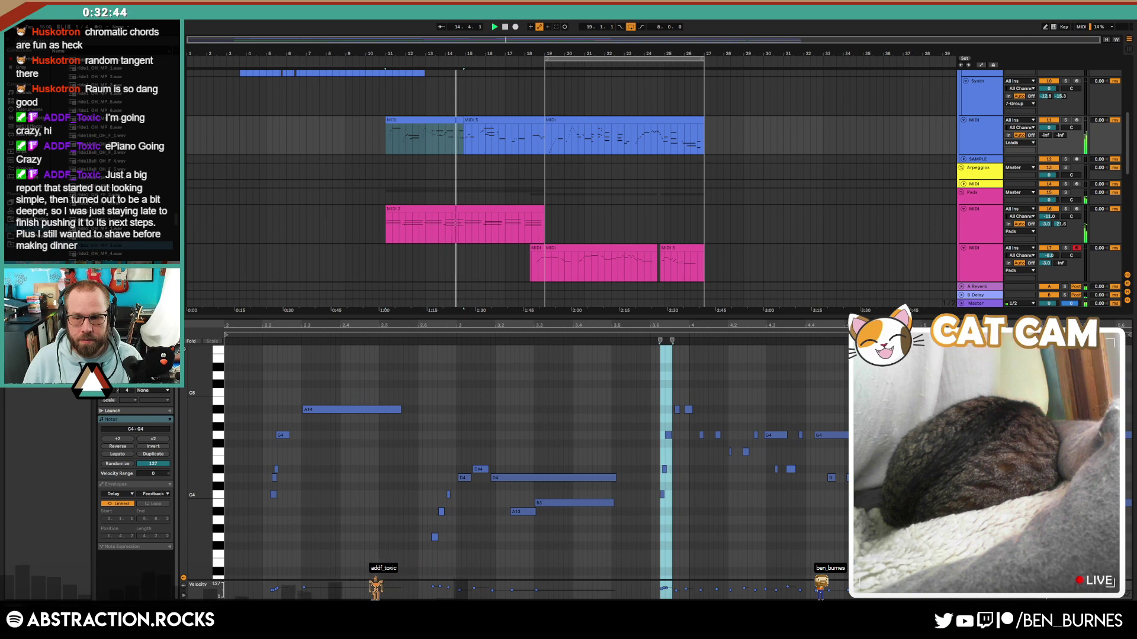
{"action": "key", "text": "shift+Tab"}
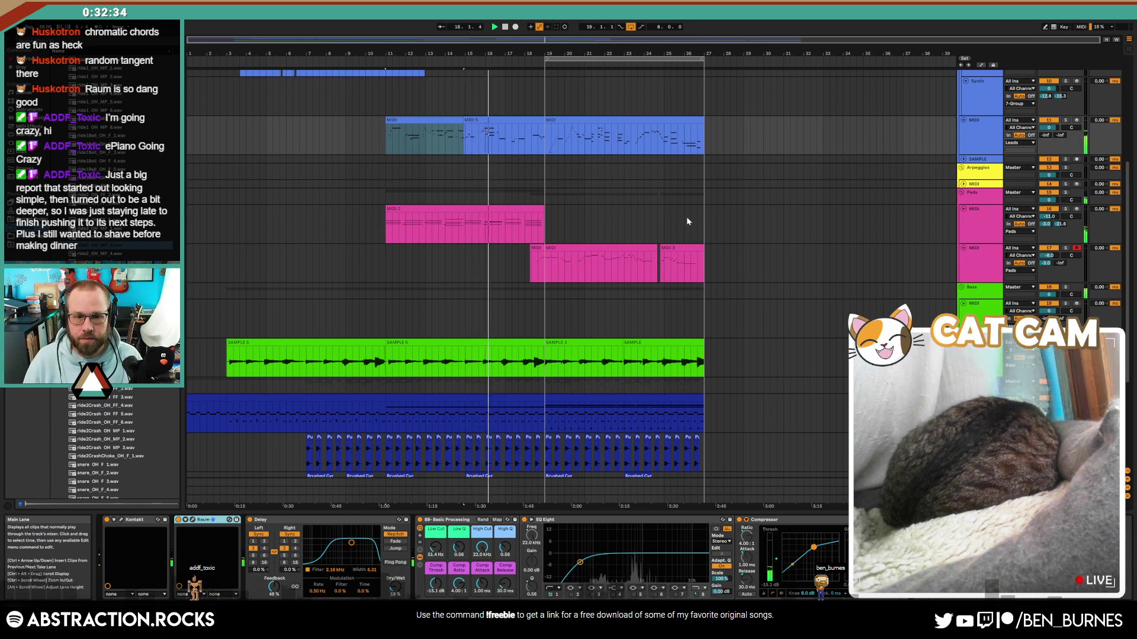
Step: Inspect the Drums RACK clip at bar 19 and audition its Flam 3 - LW sound
{"action": "double_click", "coordinate": [355, 393]}
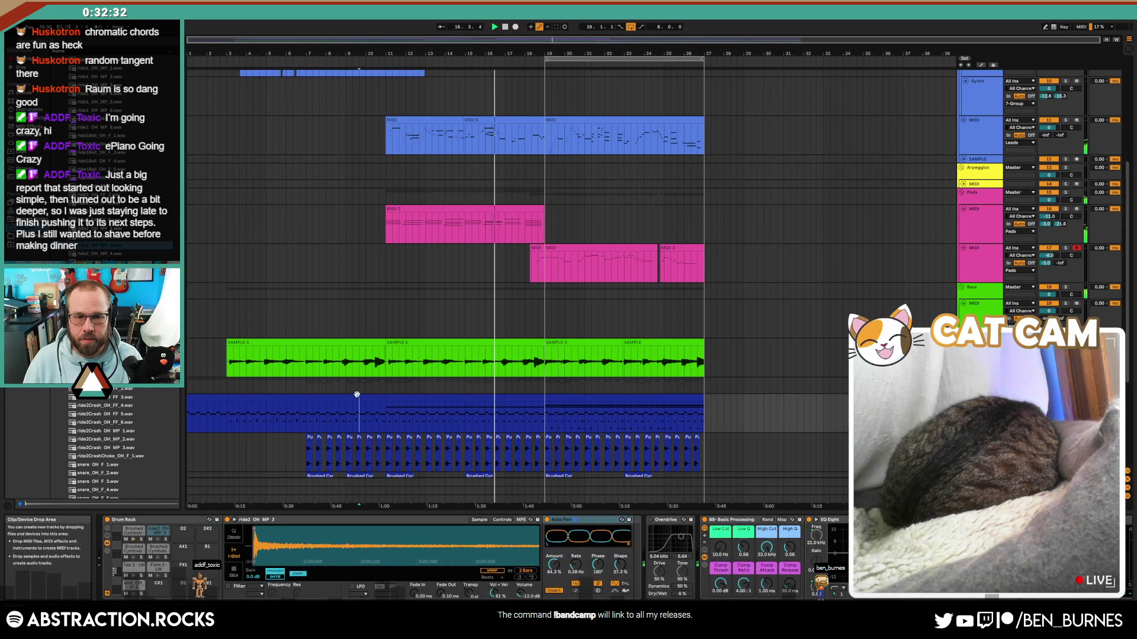
{"action": "left_click", "coordinate": [251, 393]}
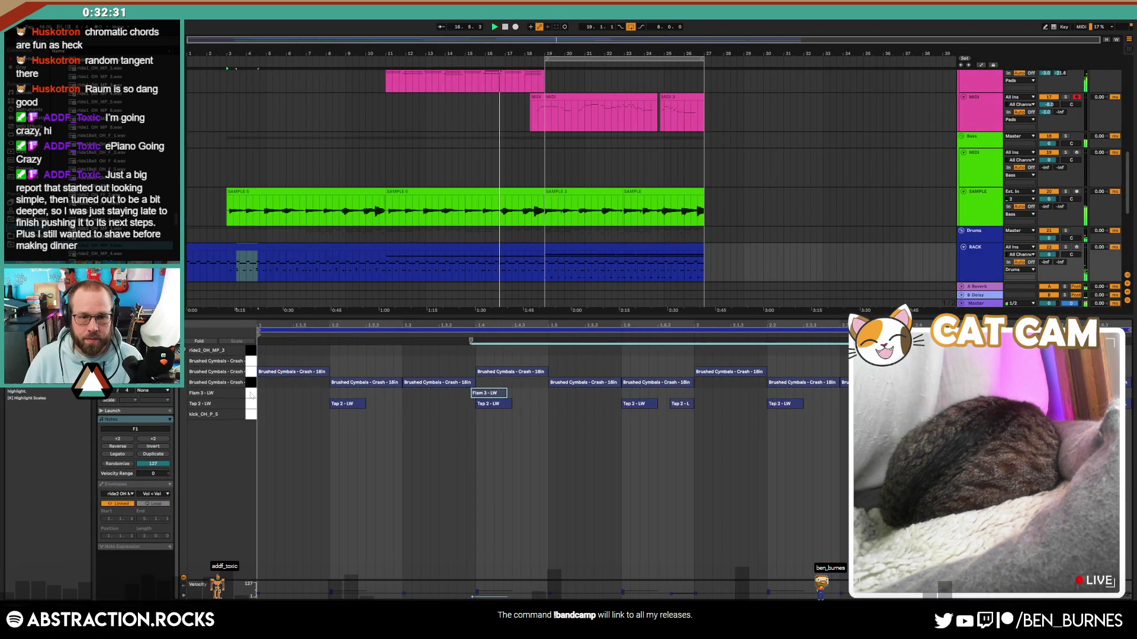
{"action": "left_click", "coordinate": [579, 260]}
{"action": "left_click", "coordinate": [251, 394]}
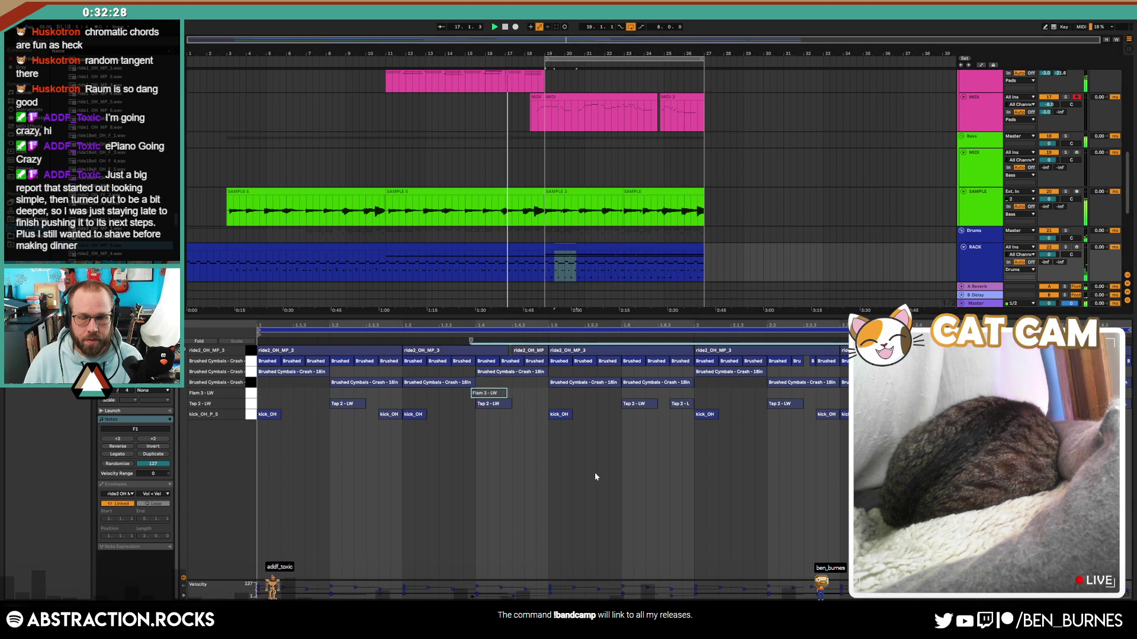
Step: Search the library for "snap" and load the Airplane Mode - THANOS SNAP sample onto an empty Drum Rack pad
{"action": "key", "text": "shift+Tab"}
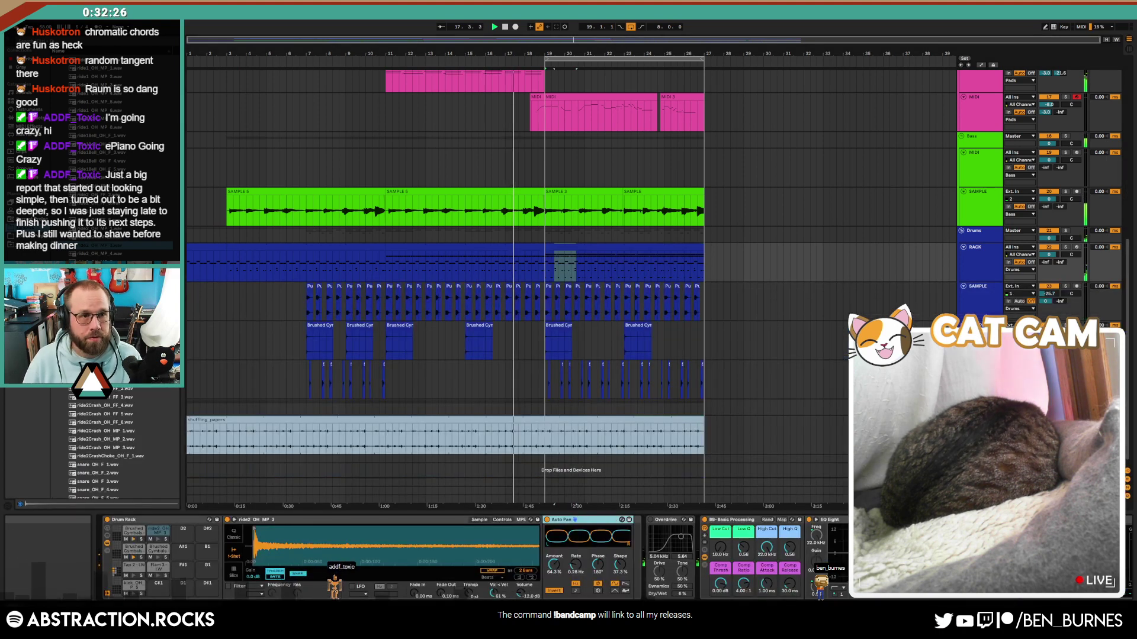
{"action": "type", "text": "snap"}
{"action": "key", "text": "Return"}
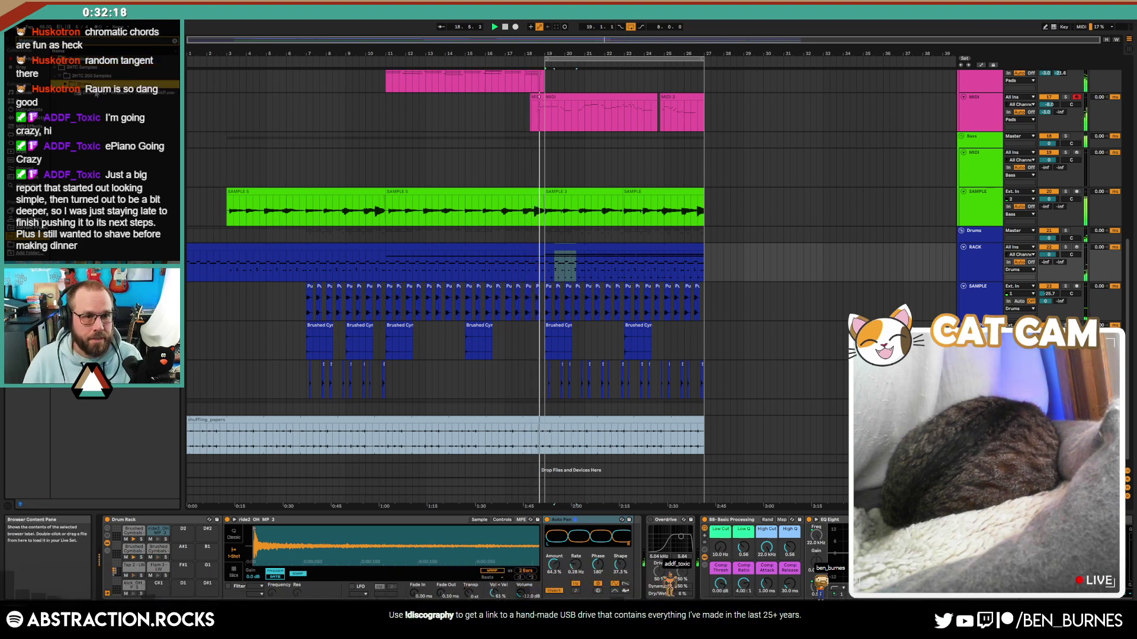
{"action": "left_click_drag", "start_coordinate": [130, 93], "coordinate": [187, 569]}
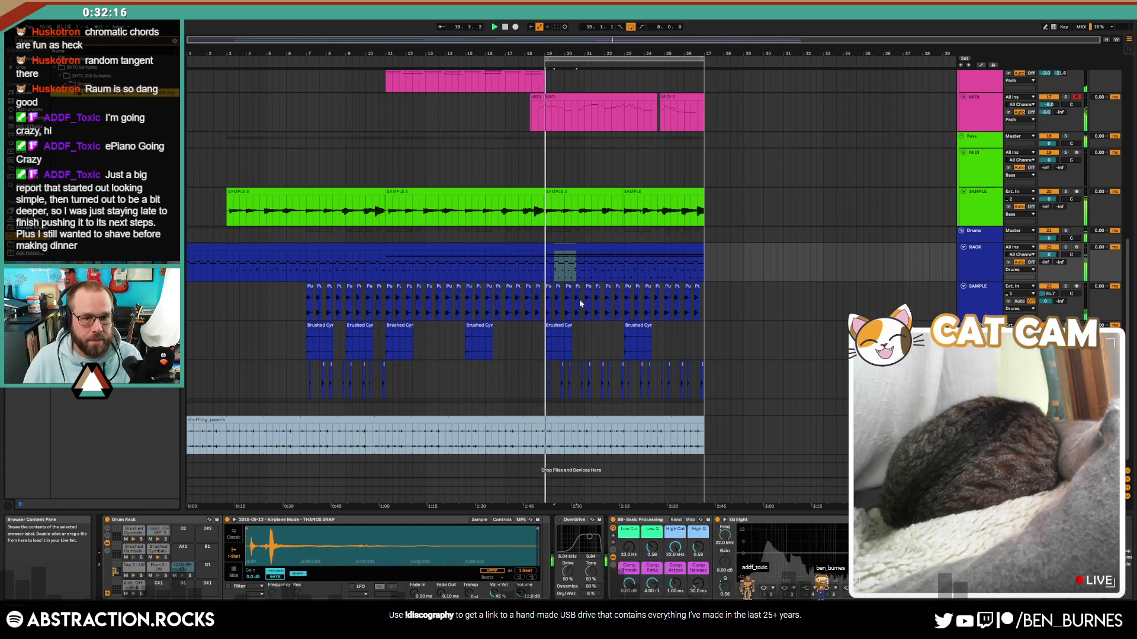
Step: Move the Flam 3 - LW note in the bar 19 drum clip to the snap sample and adjust the sample's volume-velocity amount
{"action": "left_click", "coordinate": [592, 254]}
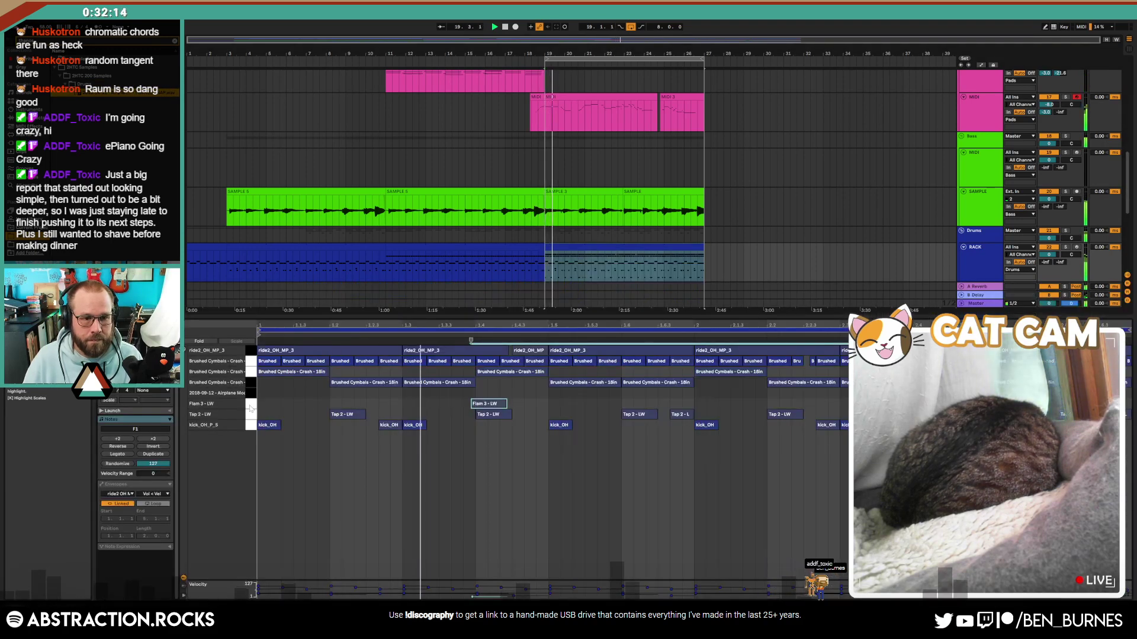
{"action": "left_click_drag", "start_coordinate": [488, 404], "coordinate": [489, 370]}
{"action": "key", "text": "shift+Tab"}
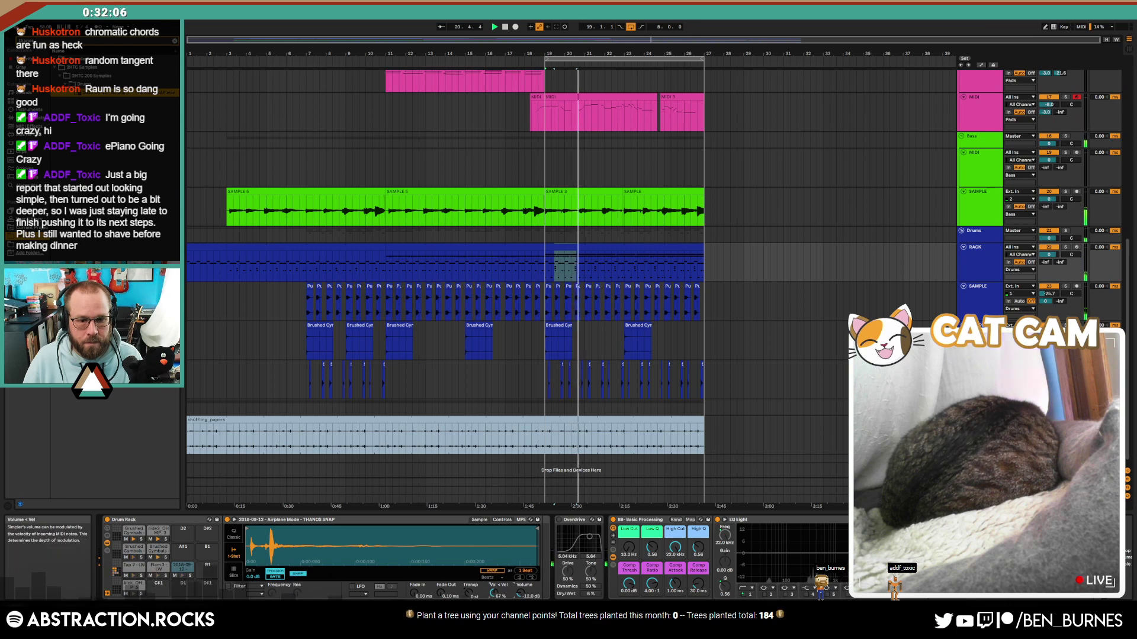
{"action": "left_click_drag", "start_coordinate": [493, 593], "coordinate": [494, 588]}
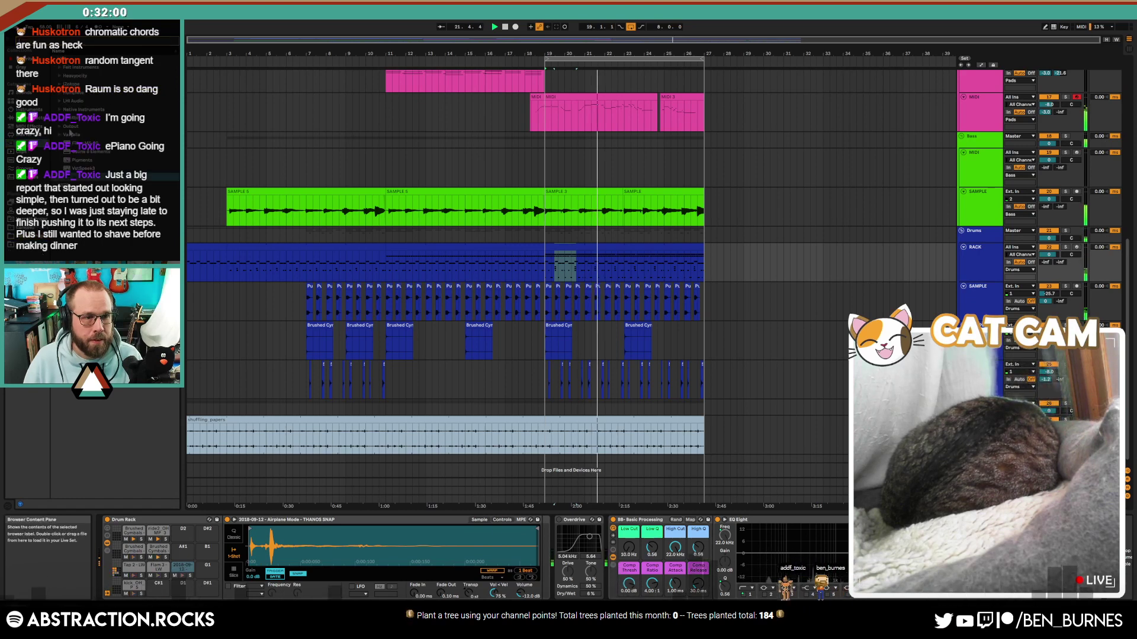
Step: Add a Reverb after the snap sample in its Drum Rack pad and lengthen the reverb's decay time
{"action": "left_click", "coordinate": [60, 109]}
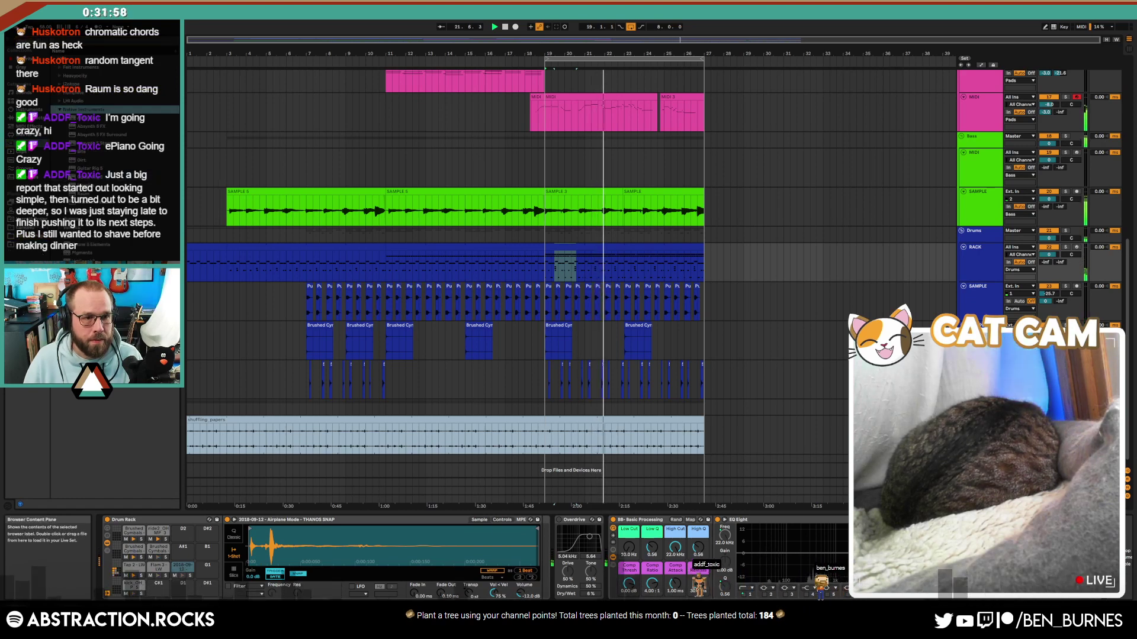
{"action": "left_click", "coordinate": [30, 117]}
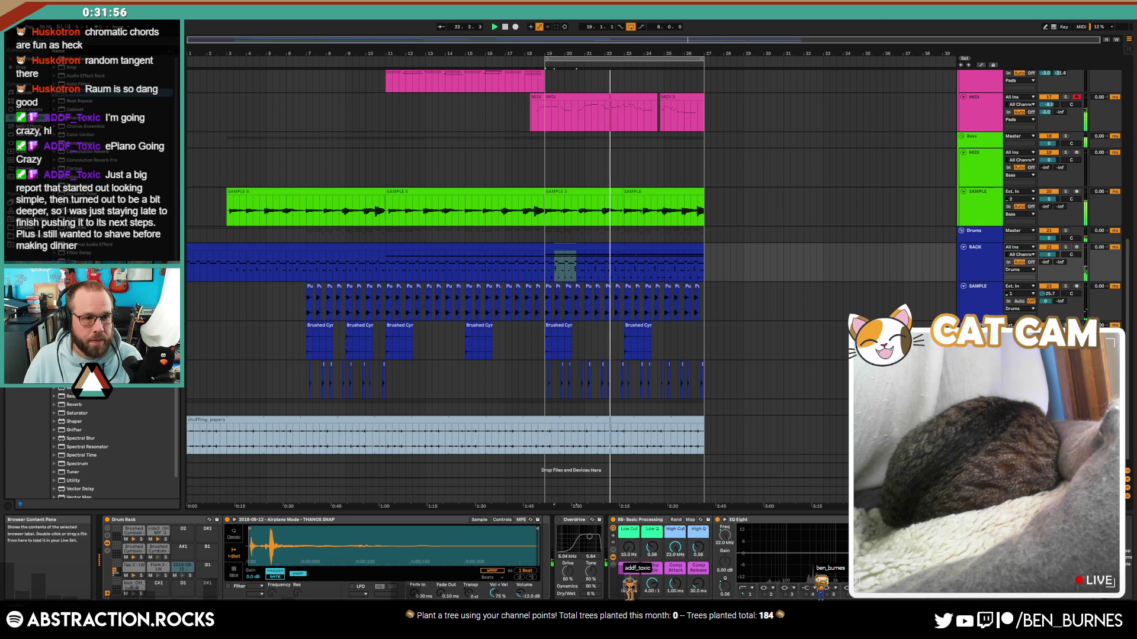
{"action": "left_click_drag", "start_coordinate": [74, 405], "coordinate": [535, 569]}
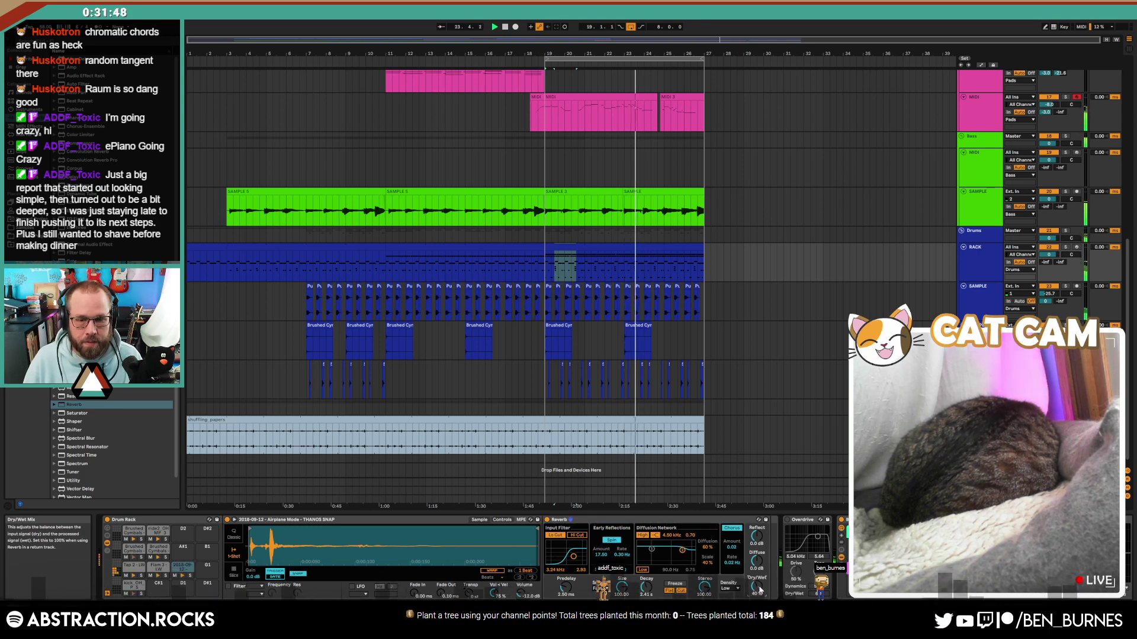
{"action": "left_click_drag", "start_coordinate": [646, 587], "coordinate": [646, 580]}
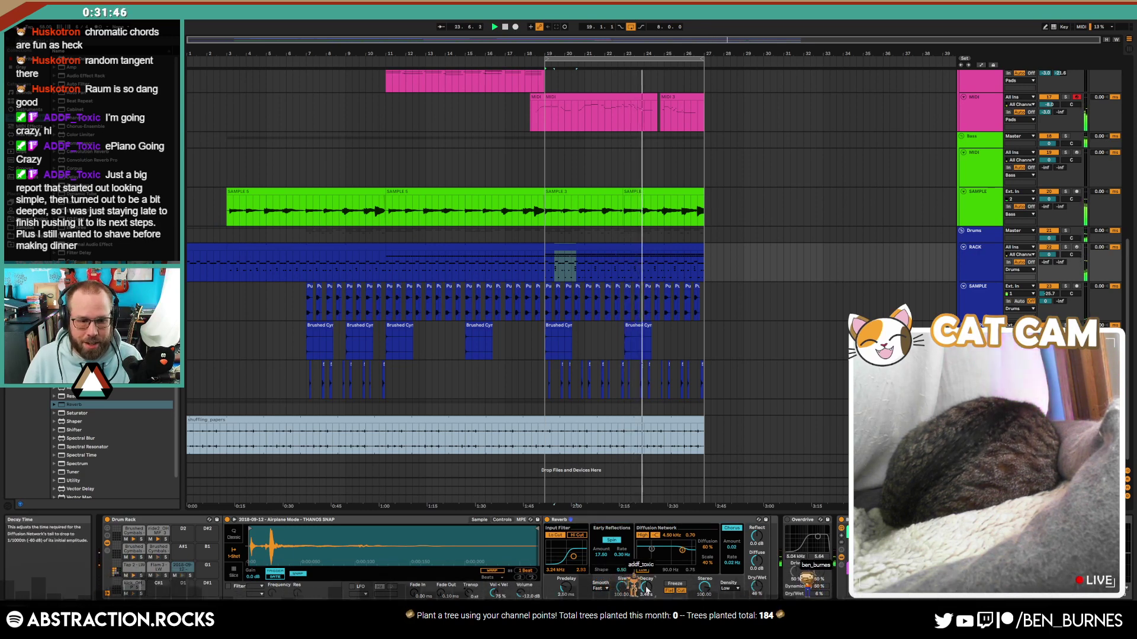
Step: Extend the Drums RACK clip that begins at bar 19 to bar 35 and switch off the arrangement loop
{"action": "double_click", "coordinate": [657, 244]}
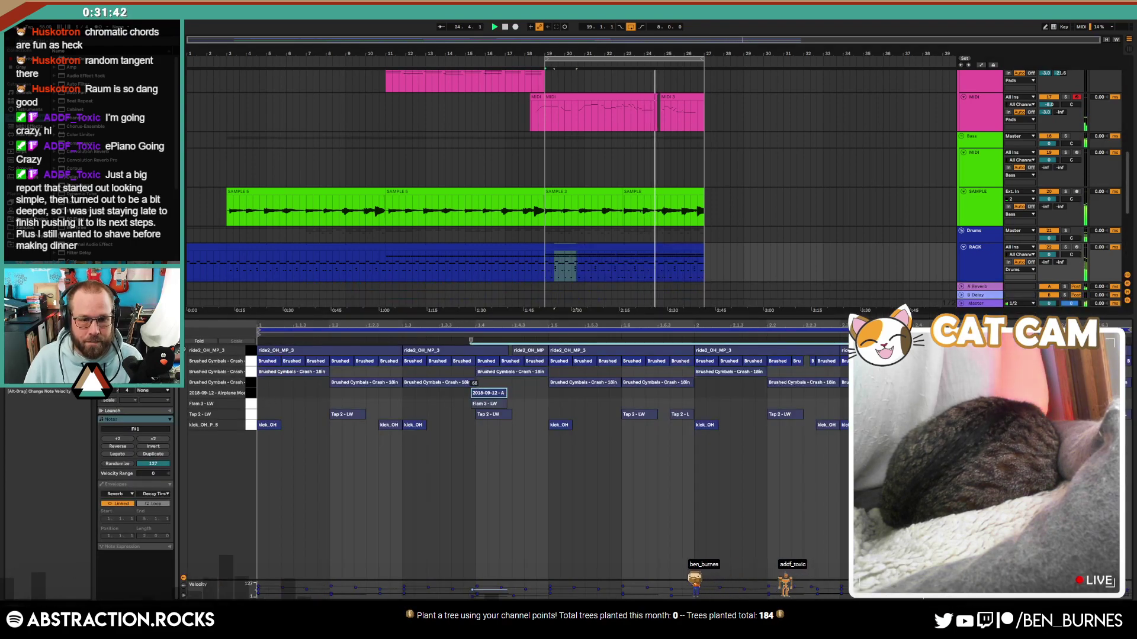
{"action": "key", "text": "shift+Tab"}
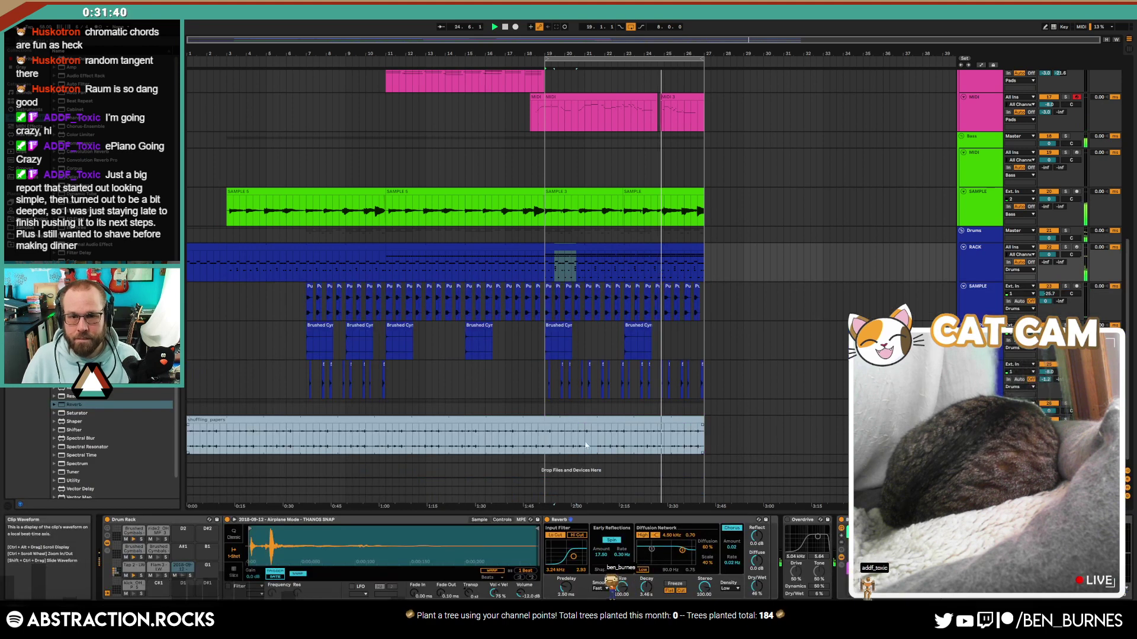
{"action": "left_click_drag", "start_coordinate": [704, 255], "coordinate": [862, 261]}
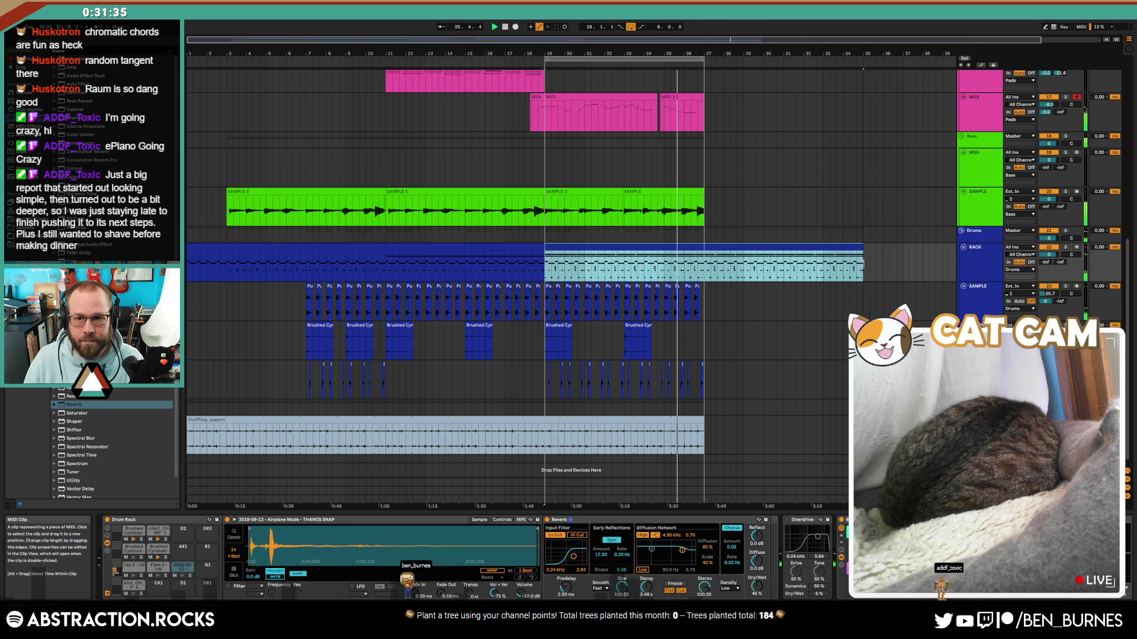
{"action": "left_click", "coordinate": [630, 27]}
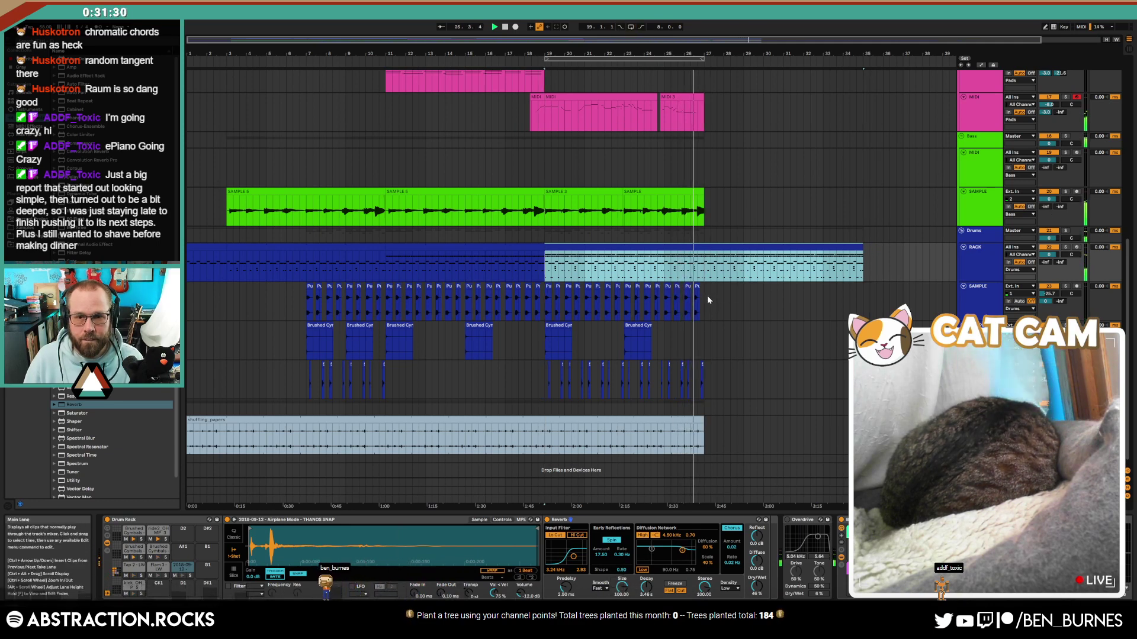
Step: Arm the MIDI track directly under the Leads group for recording
{"action": "left_click_drag", "start_coordinate": [706, 295], "coordinate": [550, 302]}
{"action": "left_click", "coordinate": [726, 314]}
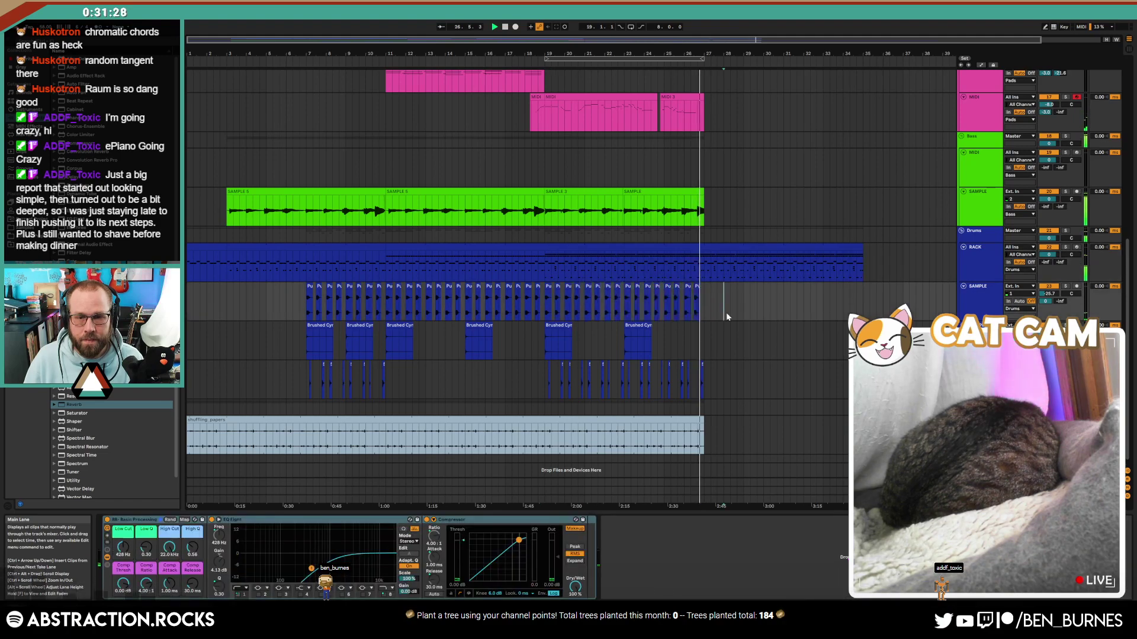
{"action": "scroll", "coordinate": [768, 335], "scroll_direction": "up", "scroll_amount": 8}
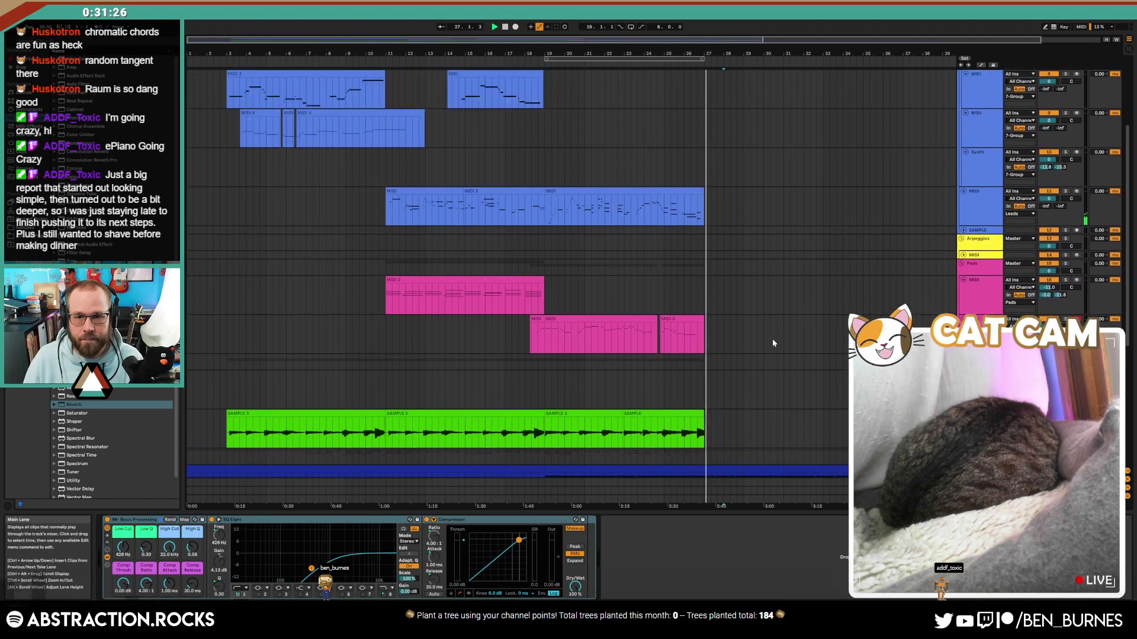
{"action": "scroll", "coordinate": [771, 338], "scroll_direction": "up", "scroll_amount": 5}
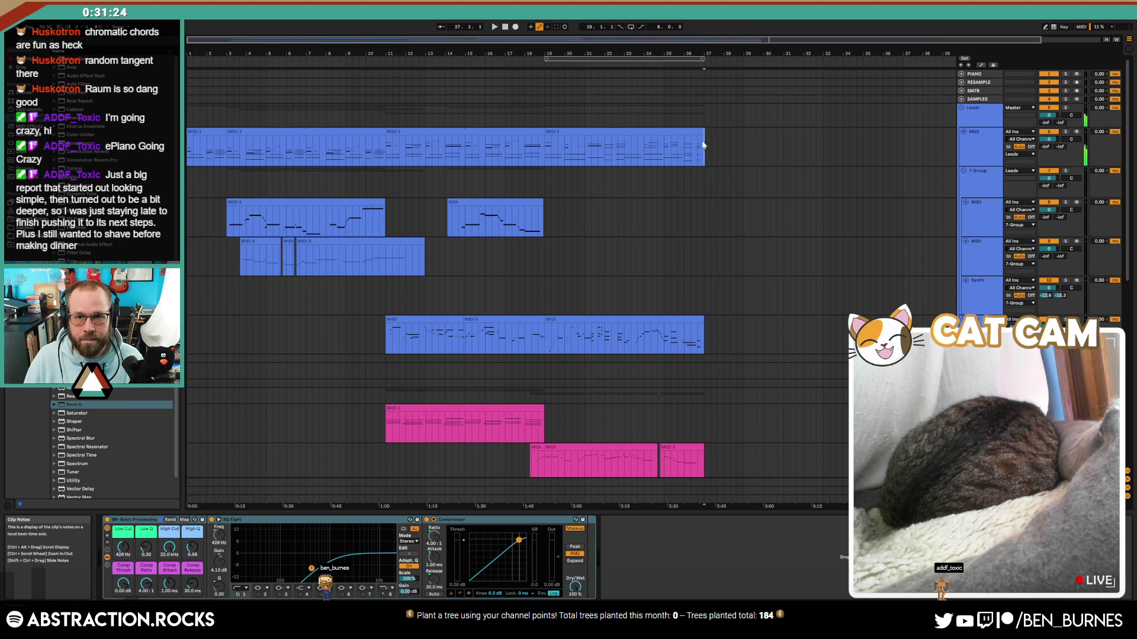
{"action": "left_click", "coordinate": [1051, 142]}
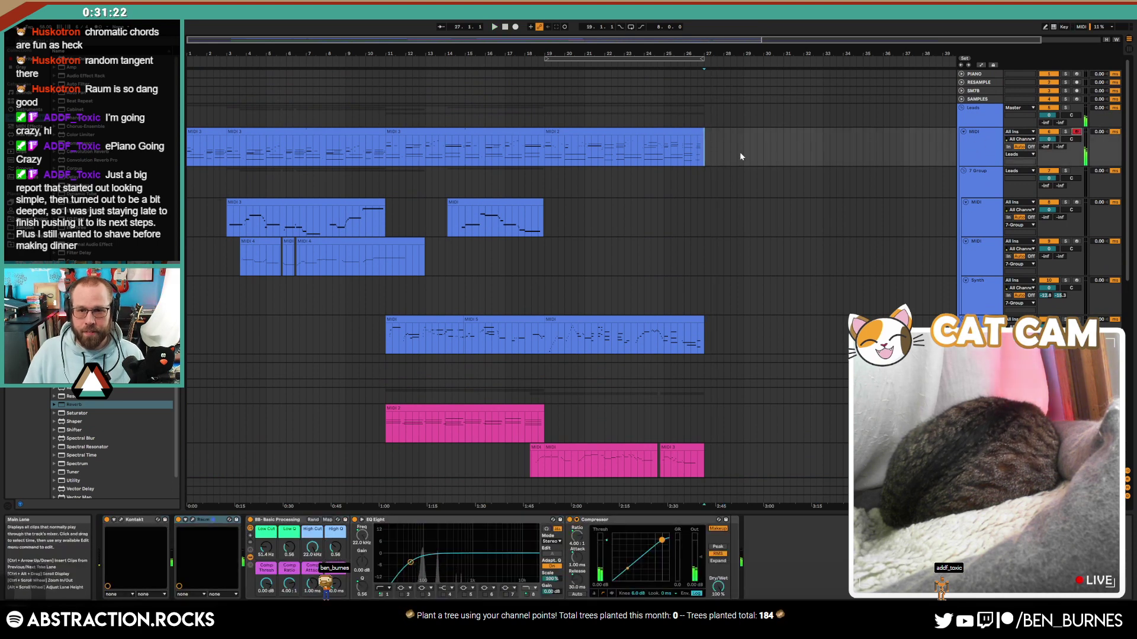
Step: Record a new chord part on the Leads MIDI track from just before bar 27 to about bar 32
{"action": "double_click", "coordinate": [694, 139]}
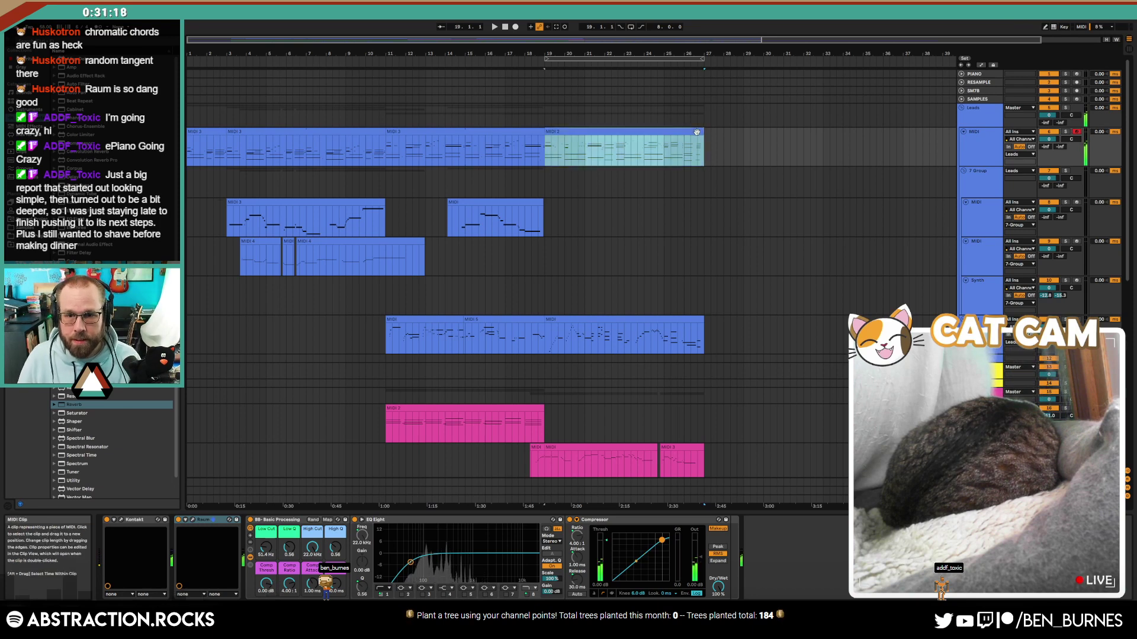
{"action": "left_click", "coordinate": [255, 342]}
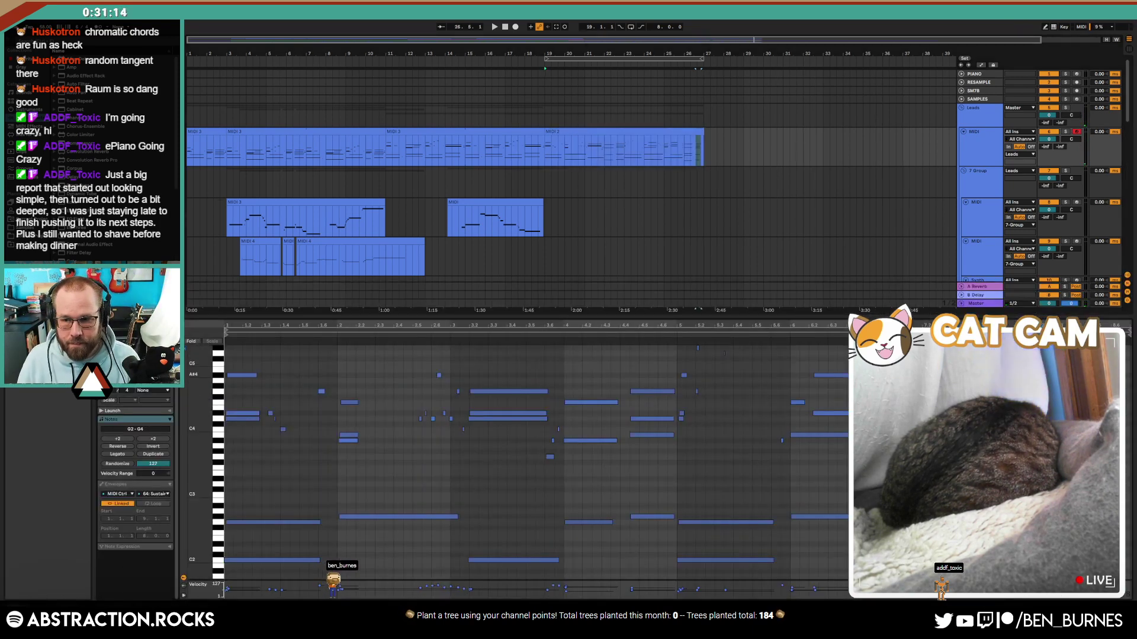
{"action": "scroll", "coordinate": [533, 462], "scroll_direction": "down", "scroll_amount": 3}
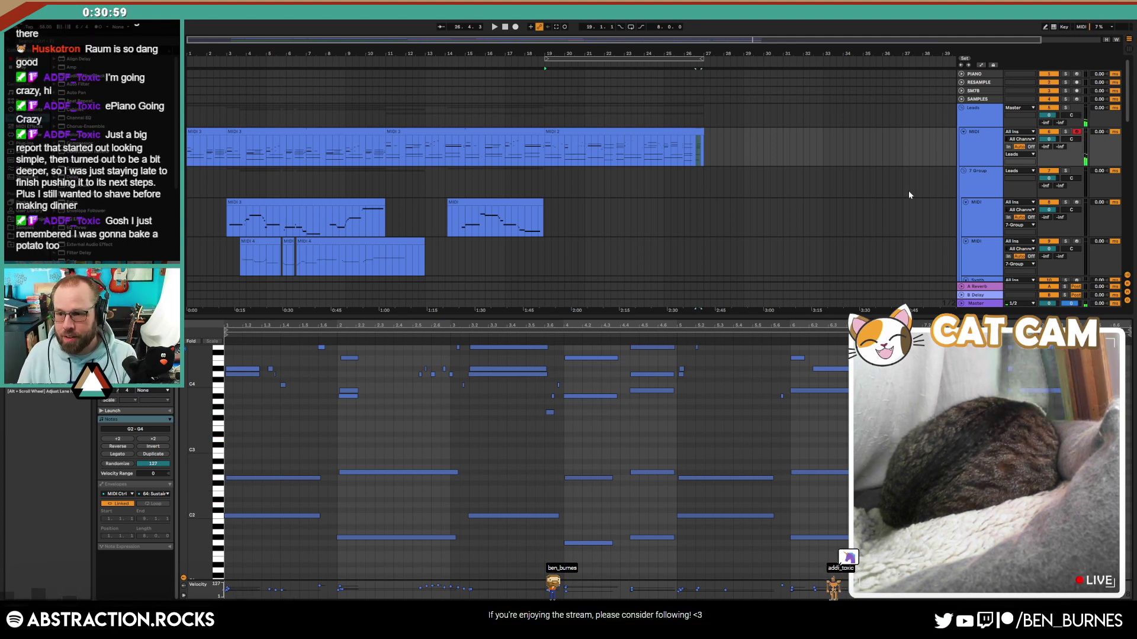
{"action": "left_click", "coordinate": [696, 152]}
{"action": "left_click", "coordinate": [495, 27]}
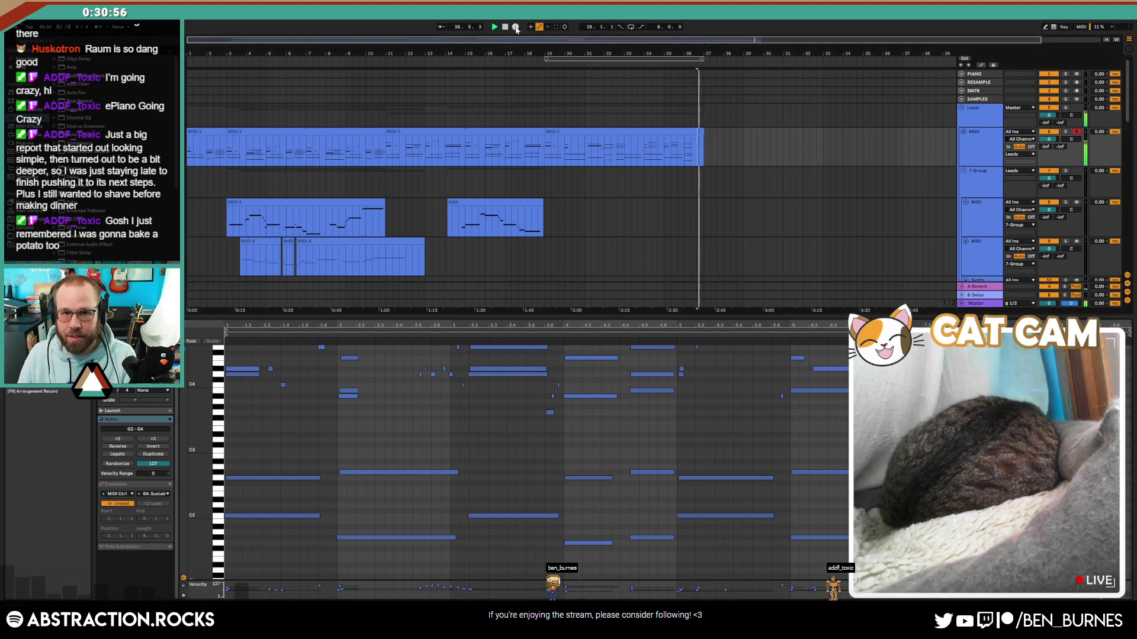
{"action": "left_click", "coordinate": [516, 27]}
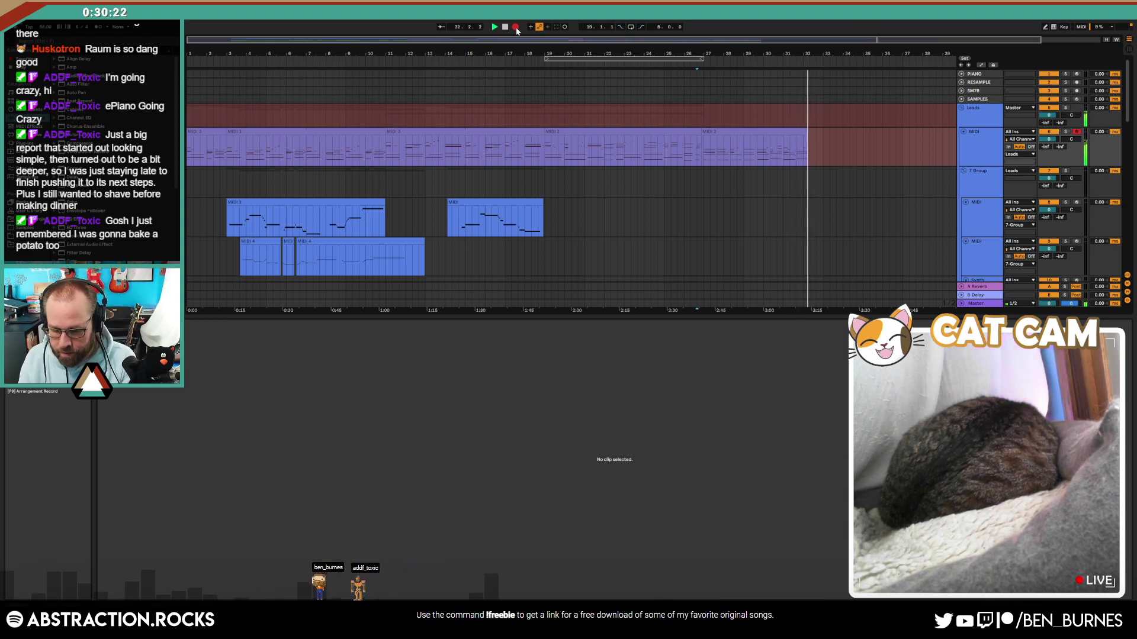
{"action": "left_click", "coordinate": [516, 27]}
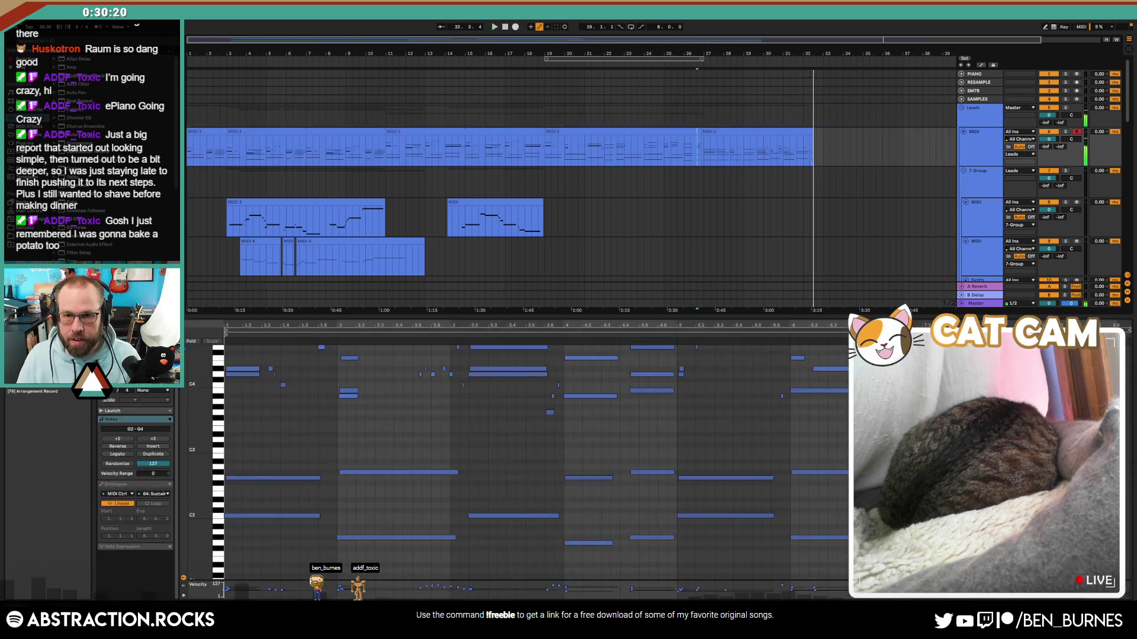
Step: Trim the ends of the newly recorded Leads MIDI clip so that it begins at bar 27
{"action": "left_click", "coordinate": [805, 133]}
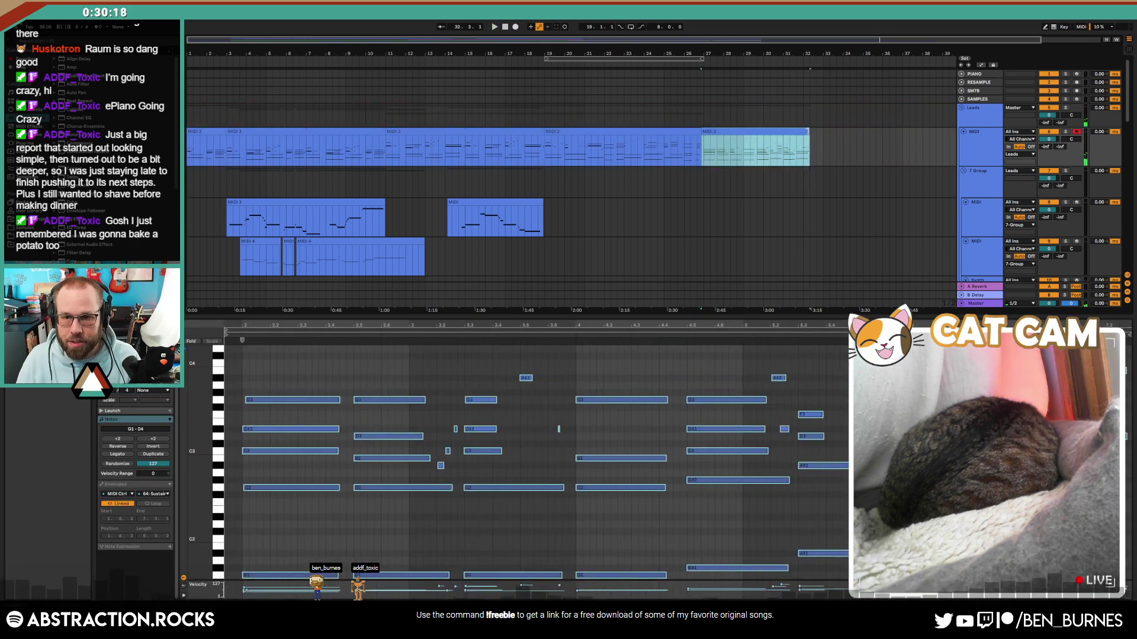
{"action": "left_click", "coordinate": [737, 93]}
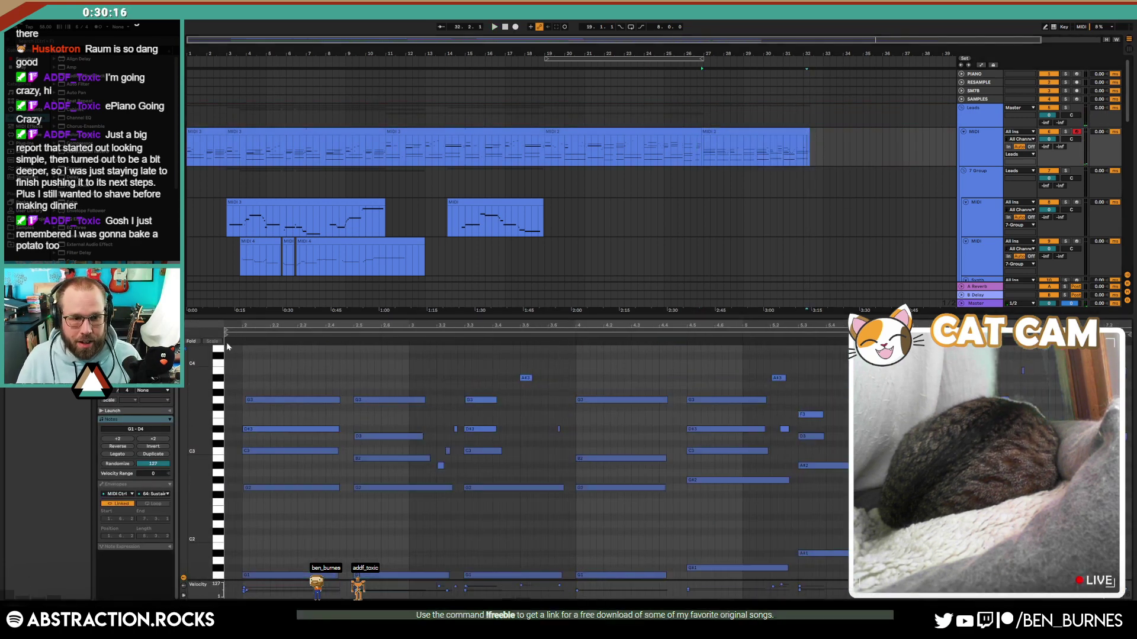
{"action": "scroll", "coordinate": [701, 146], "scroll_direction": "up", "scroll_amount": 8}
{"action": "left_click_drag", "start_coordinate": [713, 132], "coordinate": [736, 132]}
{"action": "left_click_drag", "start_coordinate": [746, 39], "coordinate": [800, 32]}
Step: Insert a 4/4 time signature change at bar 27 of the arrangement
{"action": "right_click", "coordinate": [299, 63]}
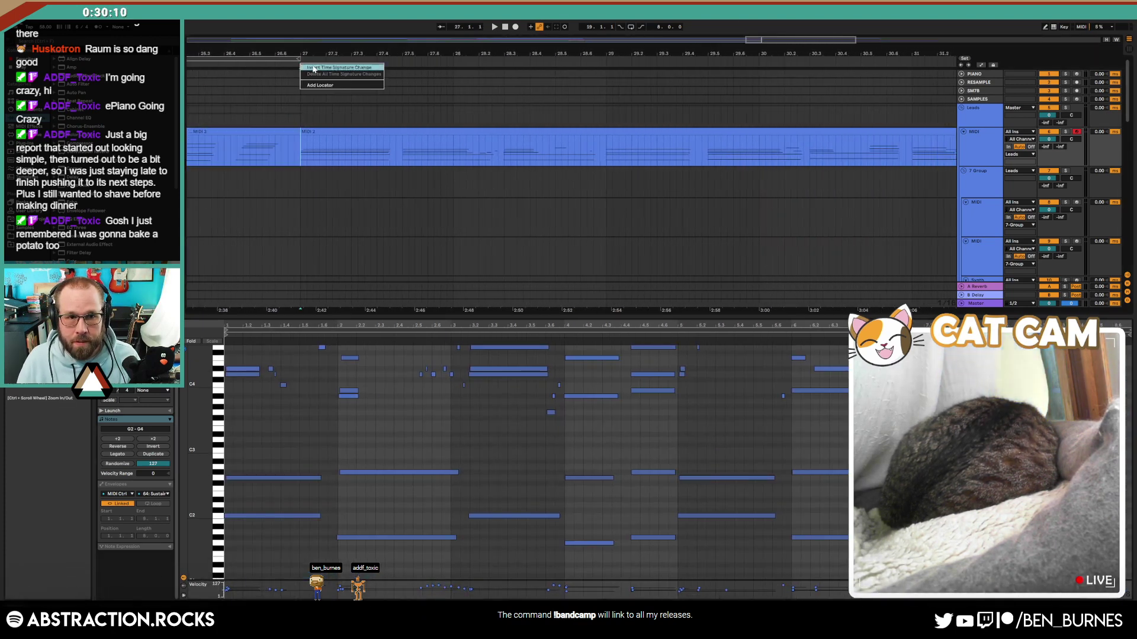
{"action": "left_click", "coordinate": [313, 67]}
{"action": "key", "text": "Return"}
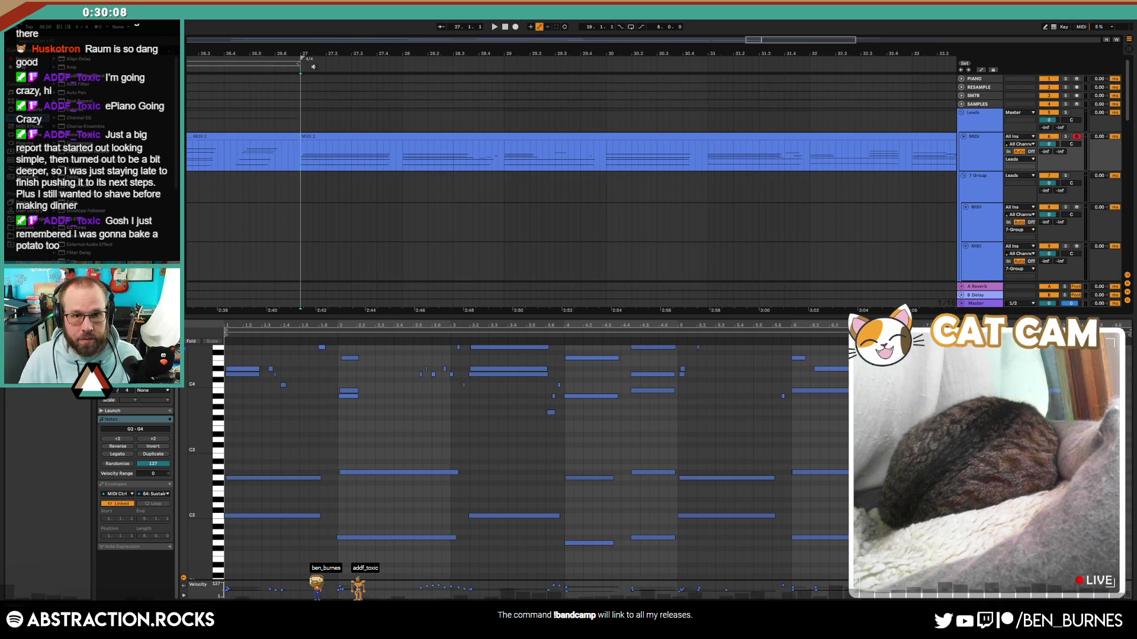
Step: Loop the arrangement over the recorded Leads MIDI clip, from bar 27 to bar 35
{"action": "key", "text": "space"}
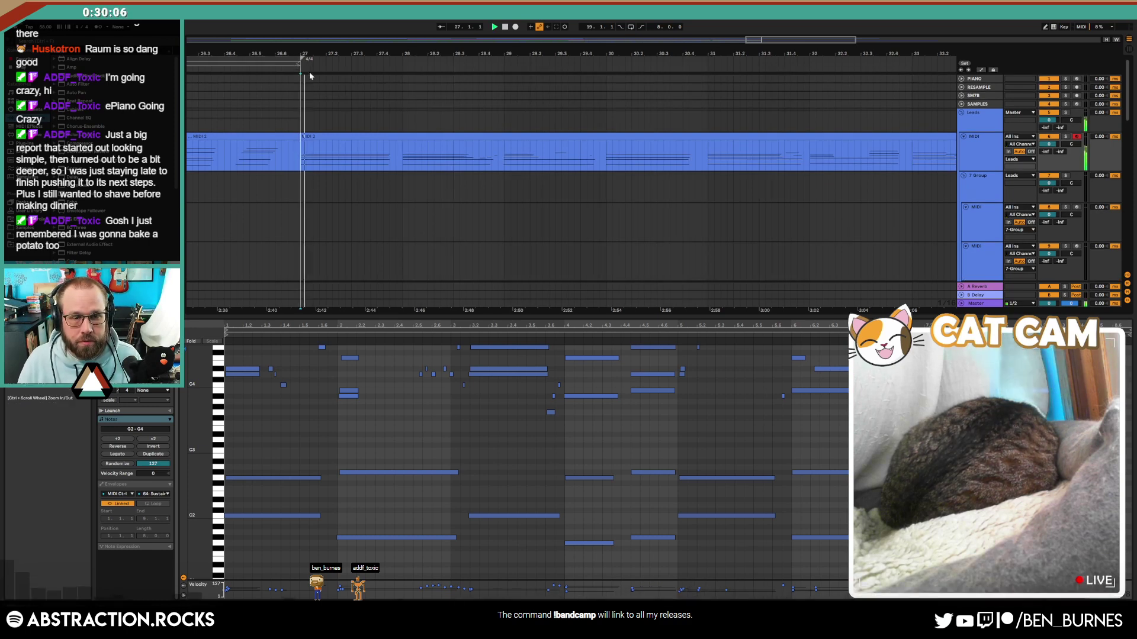
{"action": "left_click_drag", "start_coordinate": [762, 39], "coordinate": [762, 21]}
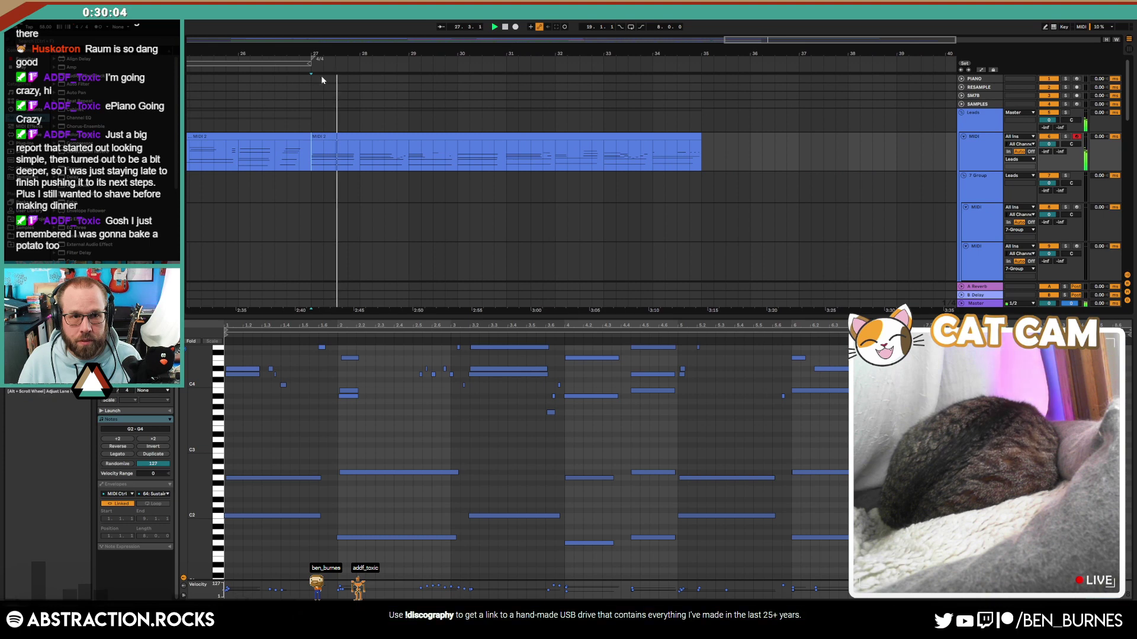
{"action": "left_click", "coordinate": [358, 139]}
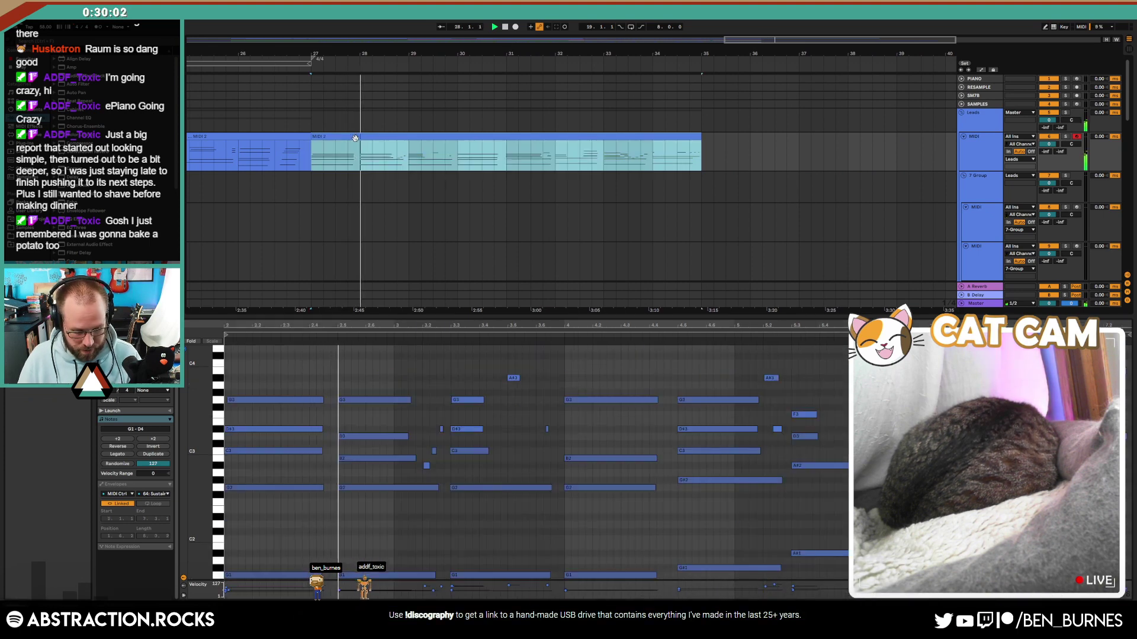
{"action": "key", "text": "ctrl+l"}
{"action": "key", "text": "space"}
Step: Play the looped Leads part and examine its chords and low notes in the piano roll, starting with the first G1 note
{"action": "left_click_drag", "start_coordinate": [268, 533], "coordinate": [280, 580]}
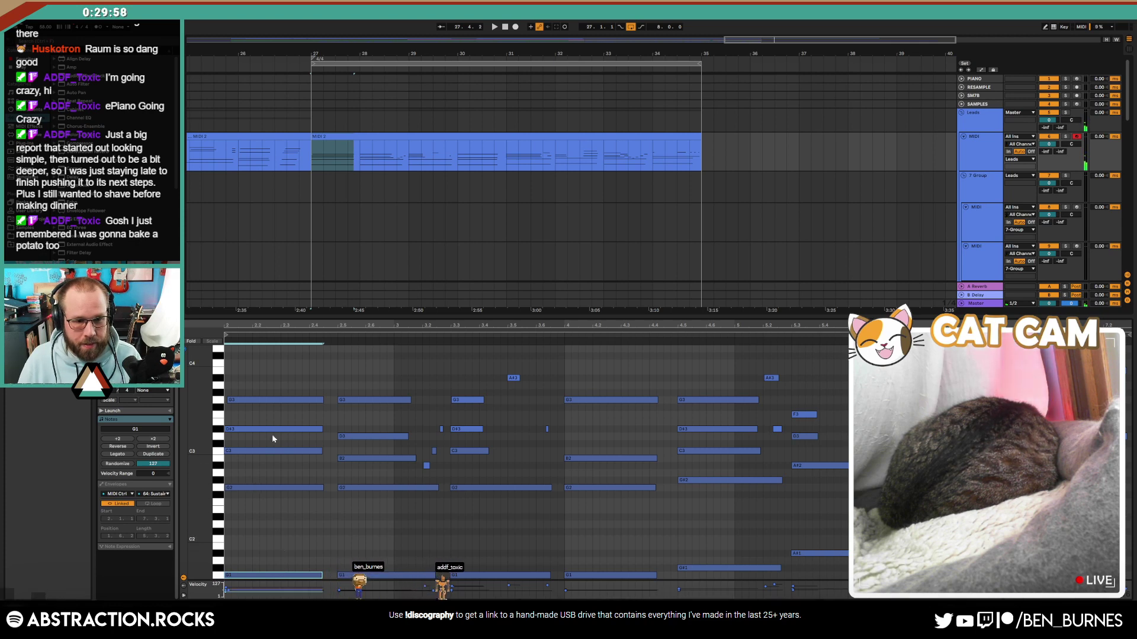
{"action": "key", "text": "space"}
{"action": "mouse_move", "coordinate": [196, 422]}
{"action": "left_mouse_down"}
{"action": "mouse_move", "coordinate": [240, 423]}
{"action": "mouse_move", "coordinate": [196, 422]}
{"action": "left_mouse_up"}
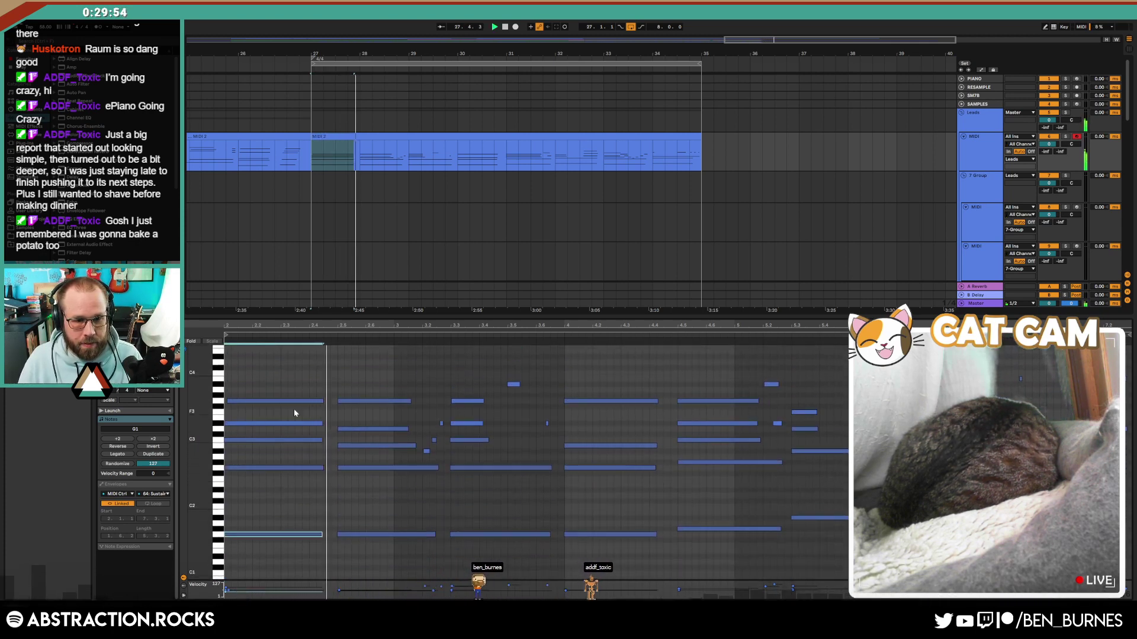
{"action": "scroll", "coordinate": [302, 417], "scroll_direction": "left", "scroll_amount": 3}
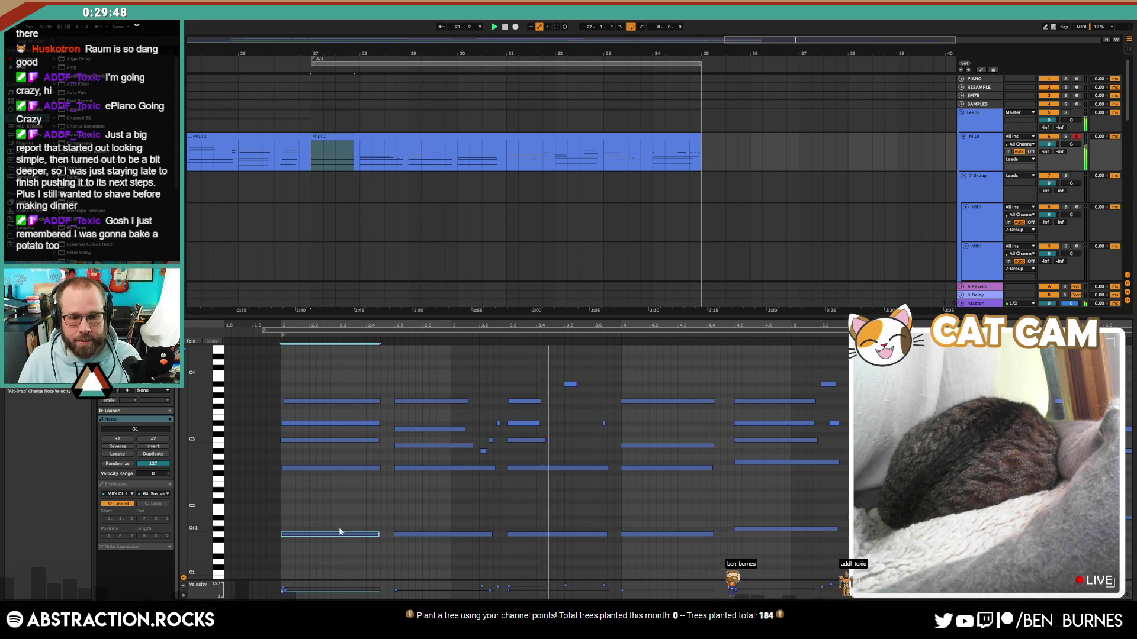
{"action": "scroll", "coordinate": [392, 487], "scroll_direction": "down", "scroll_amount": 5}
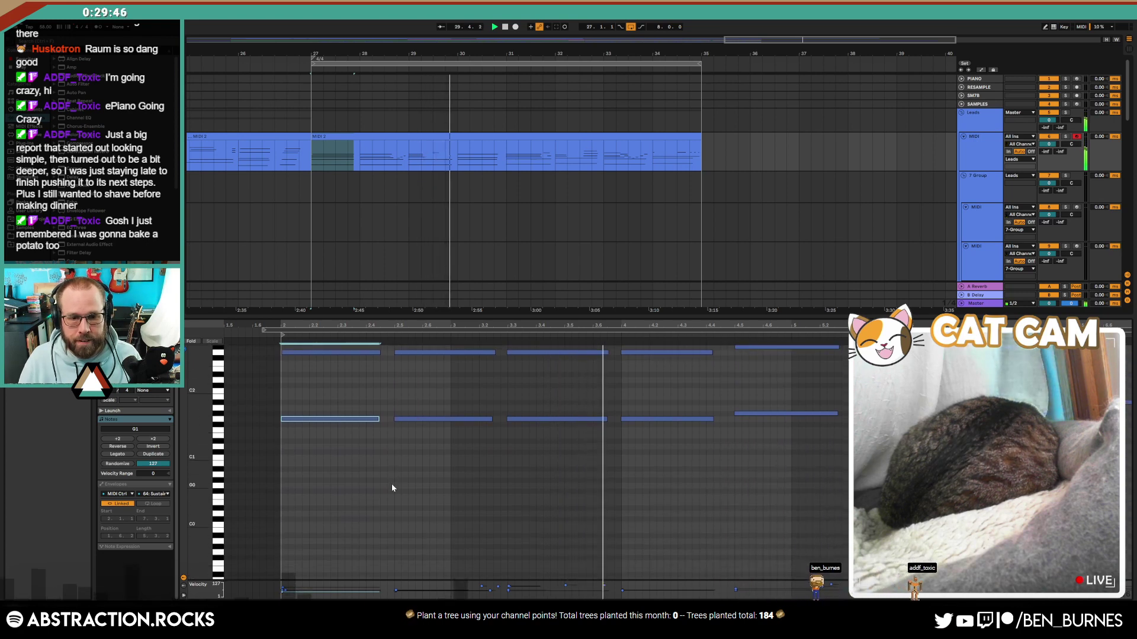
{"action": "scroll", "coordinate": [392, 488], "scroll_direction": "up", "scroll_amount": 2}
Step: Arm the SAMPLE track in the Bass group for recording
{"action": "scroll", "coordinate": [450, 225], "scroll_direction": "down", "scroll_amount": 3}
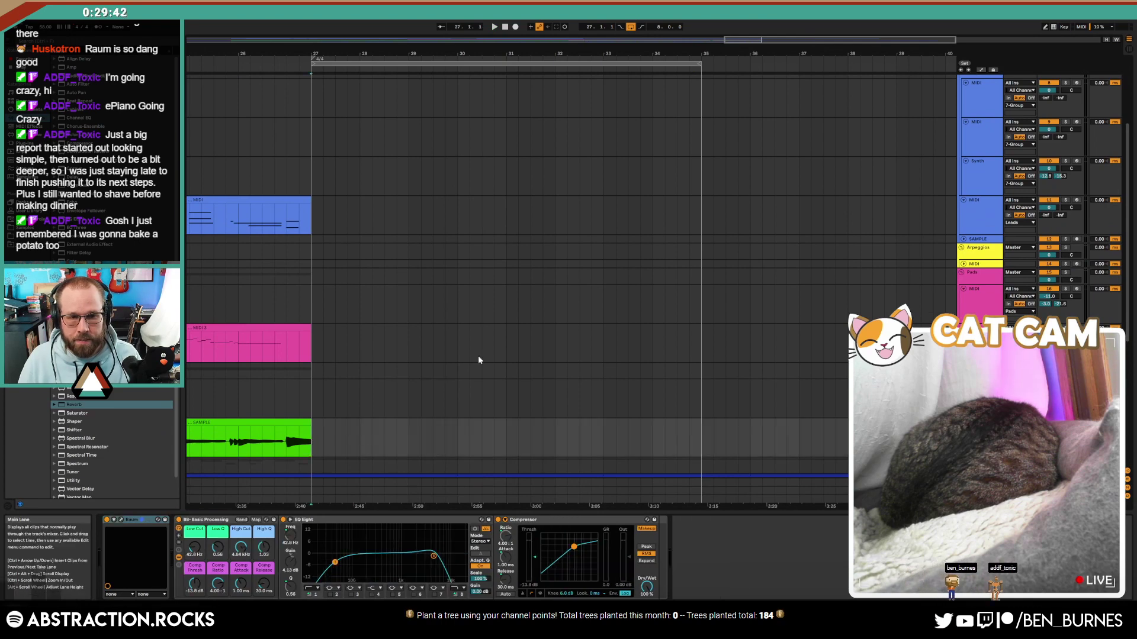
{"action": "scroll", "coordinate": [476, 359], "scroll_direction": "up", "scroll_amount": 3}
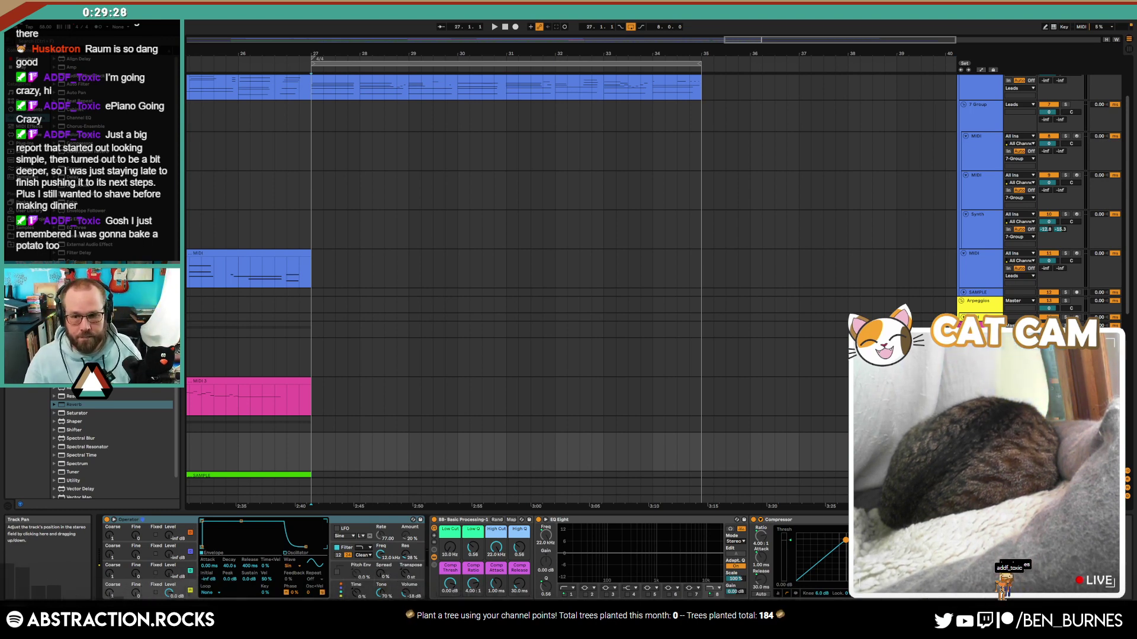
{"action": "left_click", "coordinate": [963, 475]}
{"action": "left_click", "coordinate": [1076, 440]}
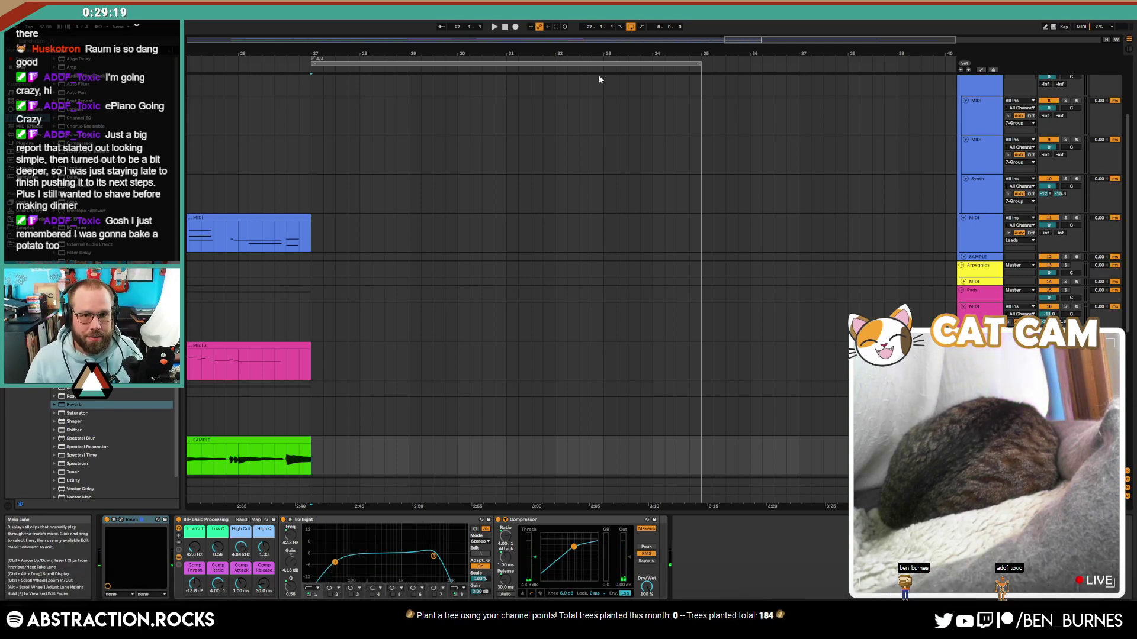
Step: Record the bass from bar 27 past bar 31 on the Bass SAMPLE track, replacing the first take with a second one
{"action": "left_click", "coordinate": [516, 28]}
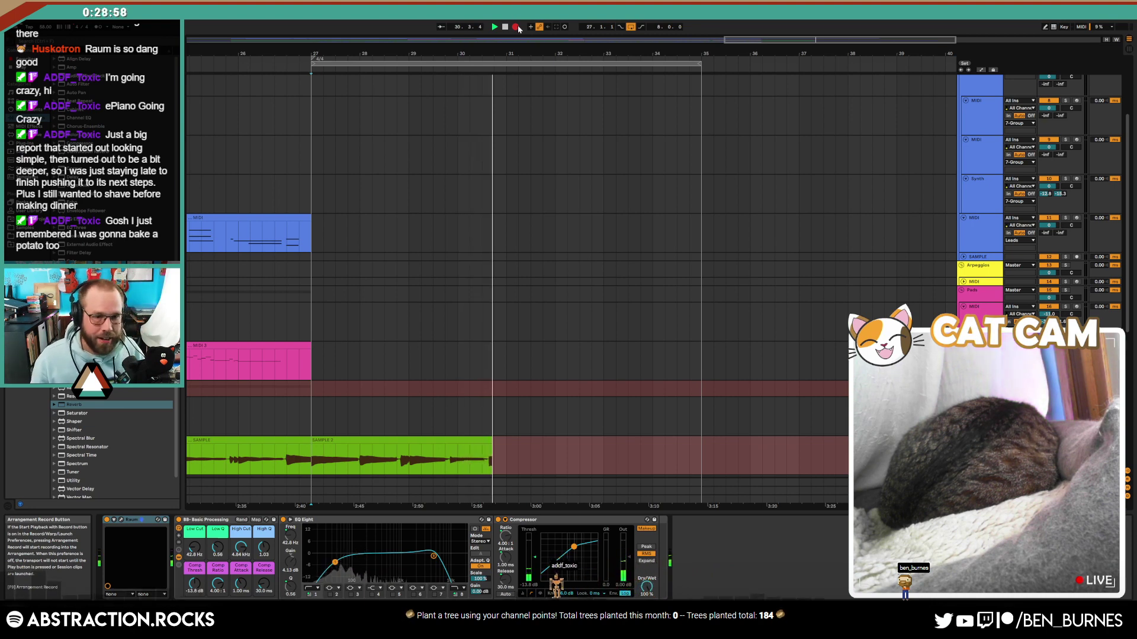
{"action": "left_click", "coordinate": [502, 28]}
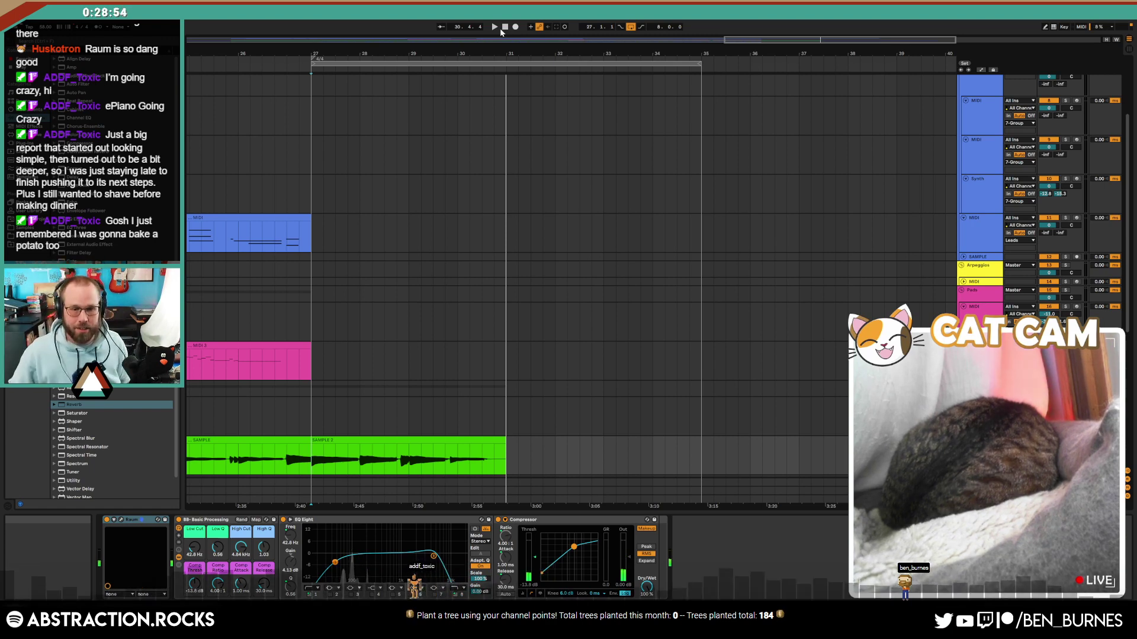
{"action": "left_click", "coordinate": [516, 27]}
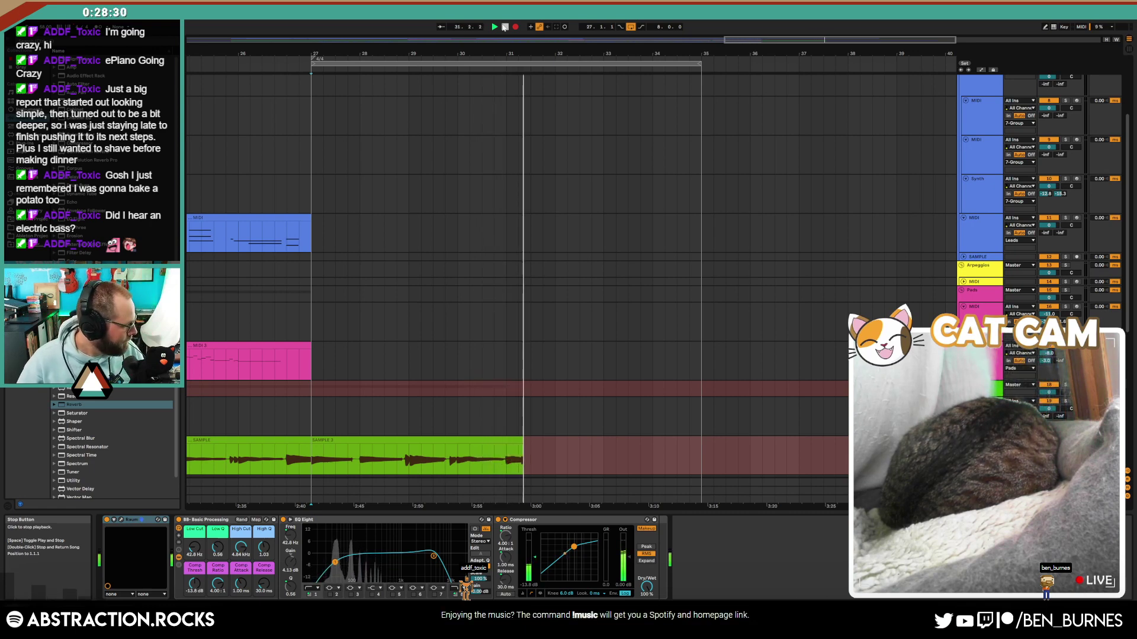
{"action": "left_click", "coordinate": [505, 27]}
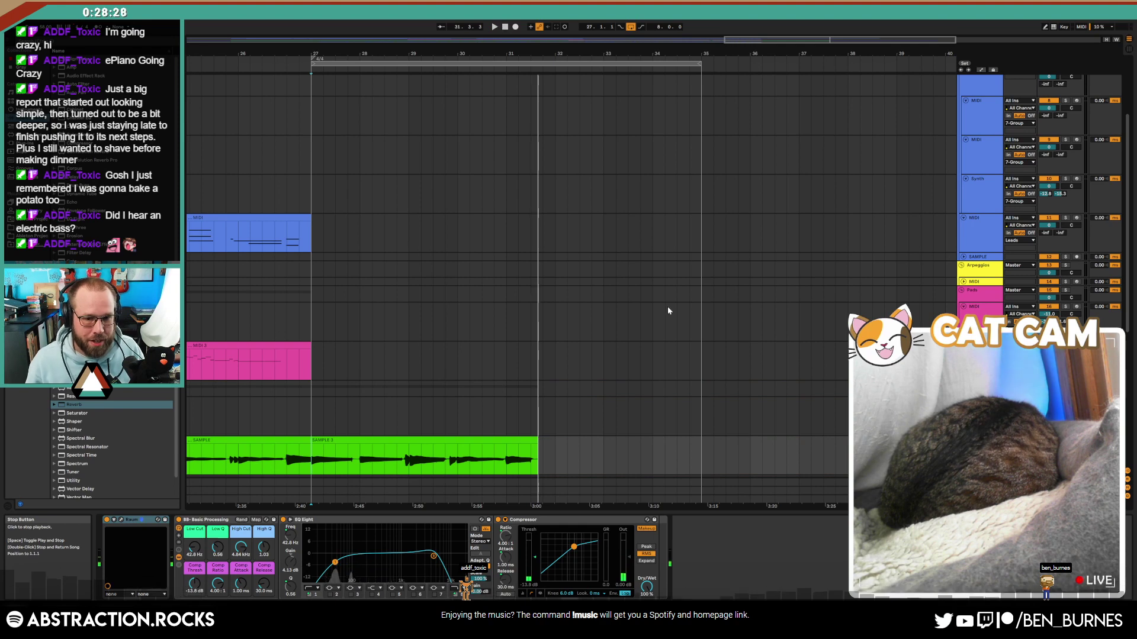
Step: Try to record the bass continuation from bar 31 to bar 35, retaking it once, and delete the recorded clip
{"action": "left_click", "coordinate": [515, 27]}
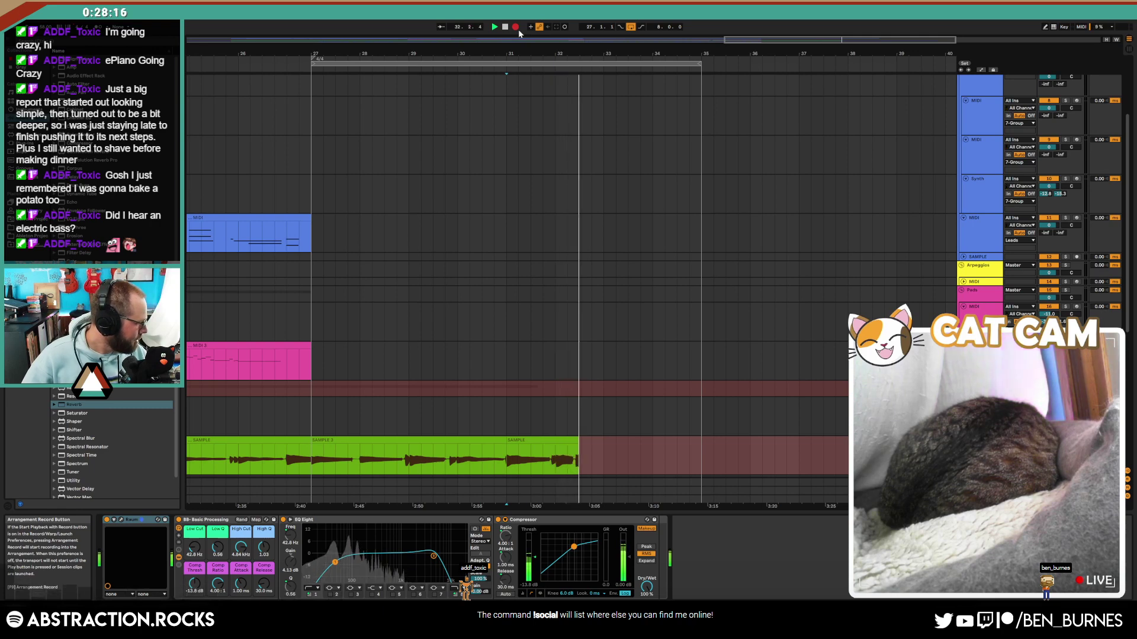
{"action": "left_click", "coordinate": [518, 30]}
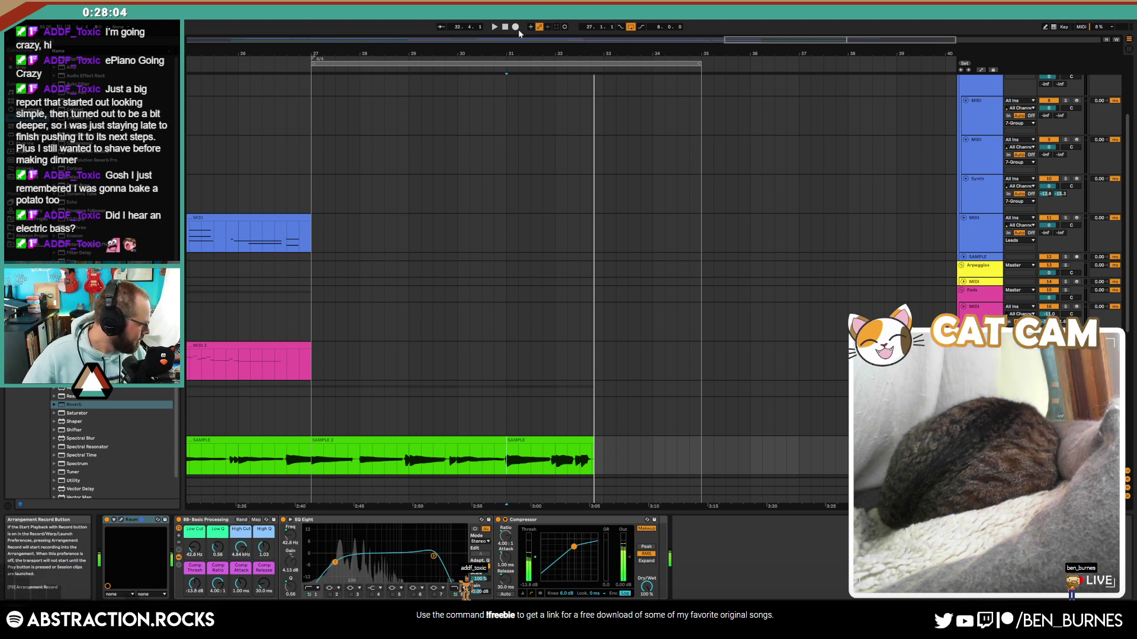
{"action": "left_click", "coordinate": [518, 29]}
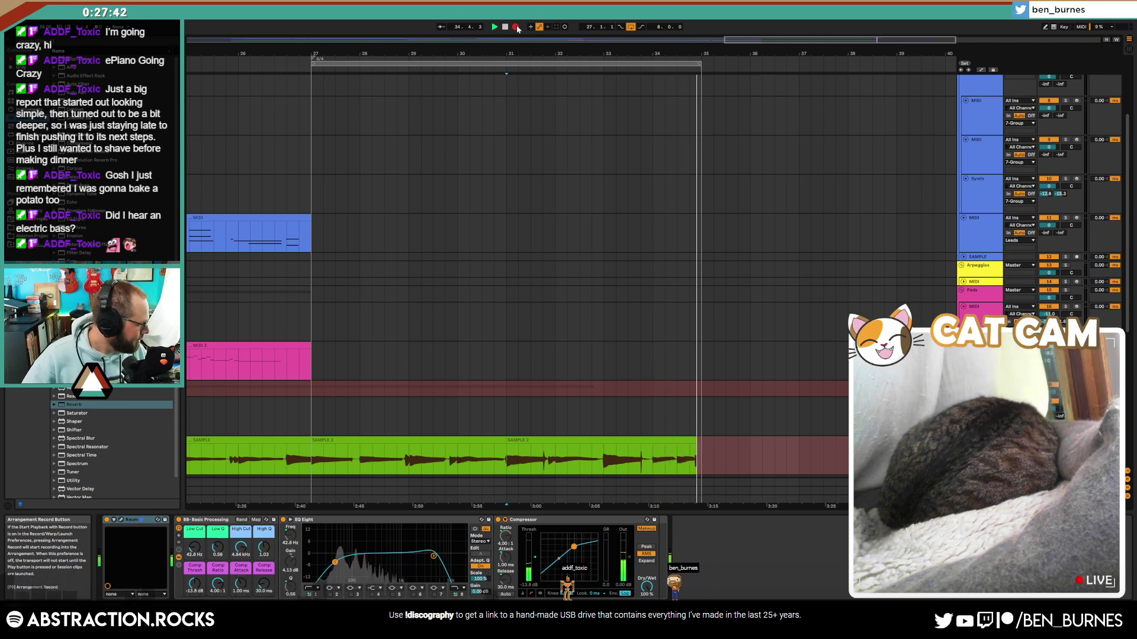
{"action": "left_click", "coordinate": [516, 27]}
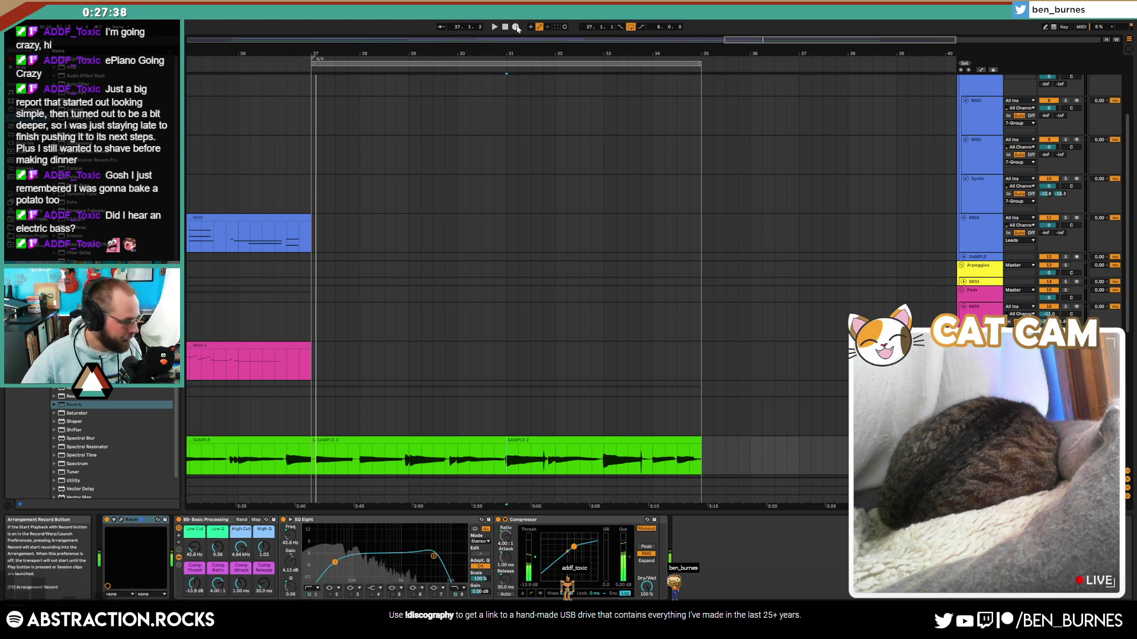
{"action": "left_click", "coordinate": [524, 437]}
{"action": "key", "text": "Delete"}
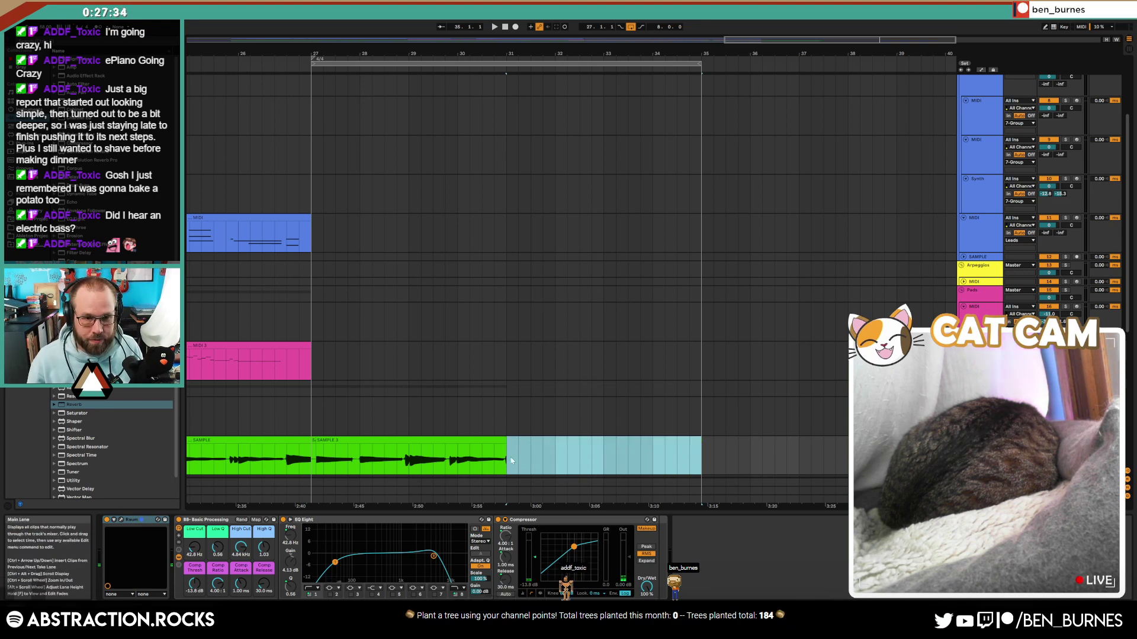
Step: Extend the start of the remaining bass clip back to bar 27 and place the insert marker at bar 31
{"action": "left_click", "coordinate": [315, 439]}
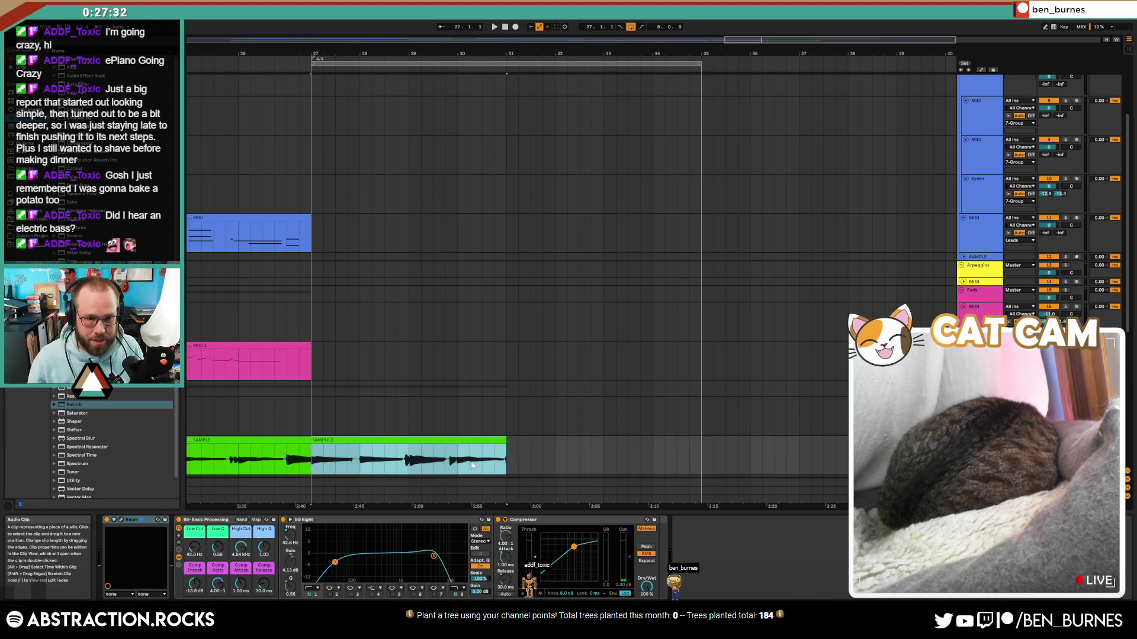
{"action": "left_click", "coordinate": [521, 453]}
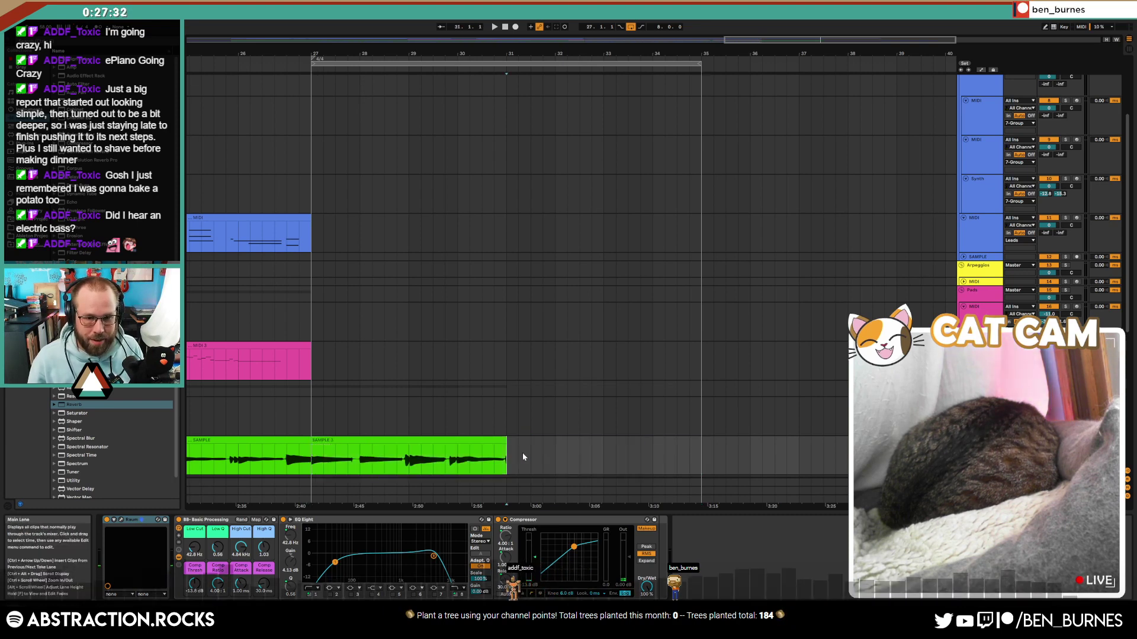
Step: Try to record the bass continuation from bar 31 to bar 35 on the Bass SAMPLE track, restarting once with a second take
{"action": "left_click", "coordinate": [515, 27]}
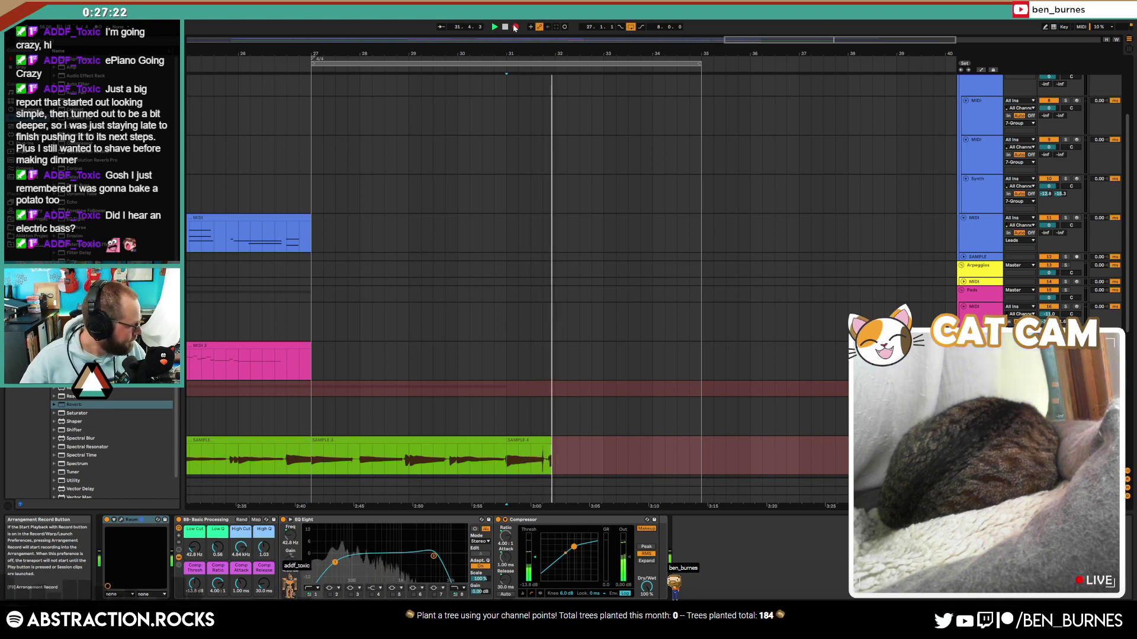
{"action": "key", "text": "space"}
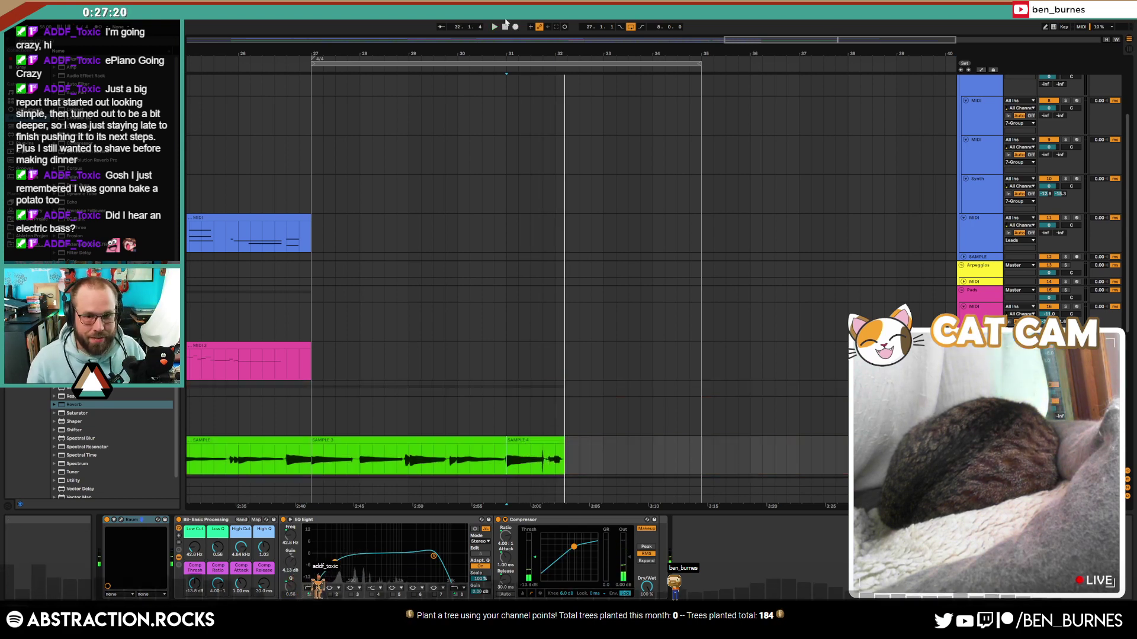
{"action": "left_click", "coordinate": [515, 27]}
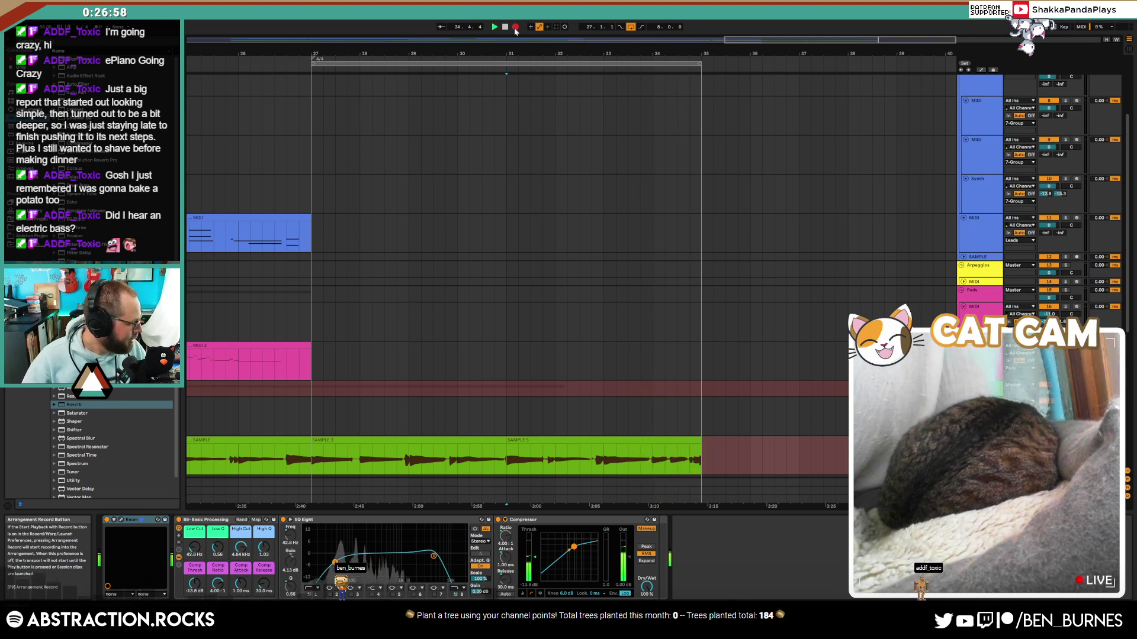
{"action": "left_click", "coordinate": [515, 28]}
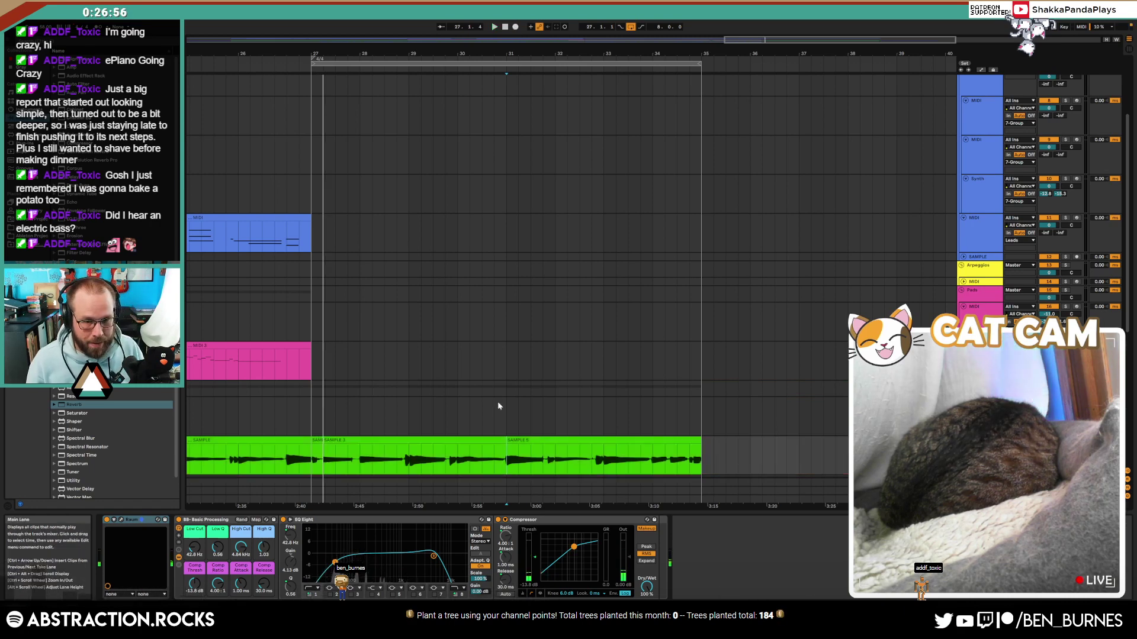
Step: Replace the short stray clip at bar 27 with the neighbouring bass clip, and trim that clip's start to bar 28
{"action": "left_click", "coordinate": [562, 441]}
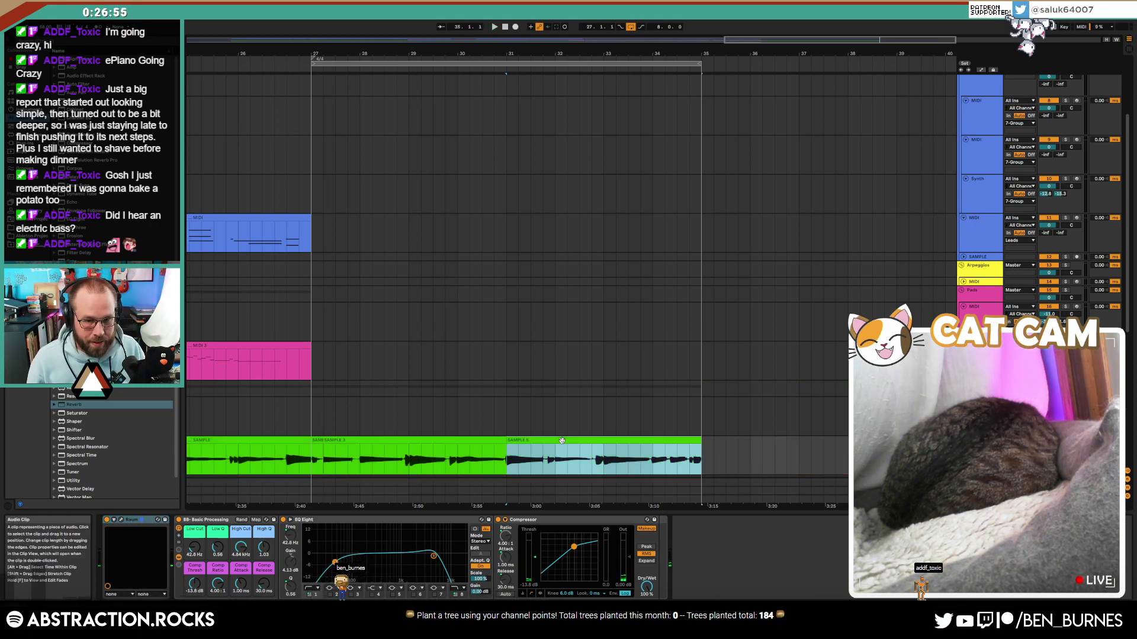
{"action": "left_click", "coordinate": [320, 441]}
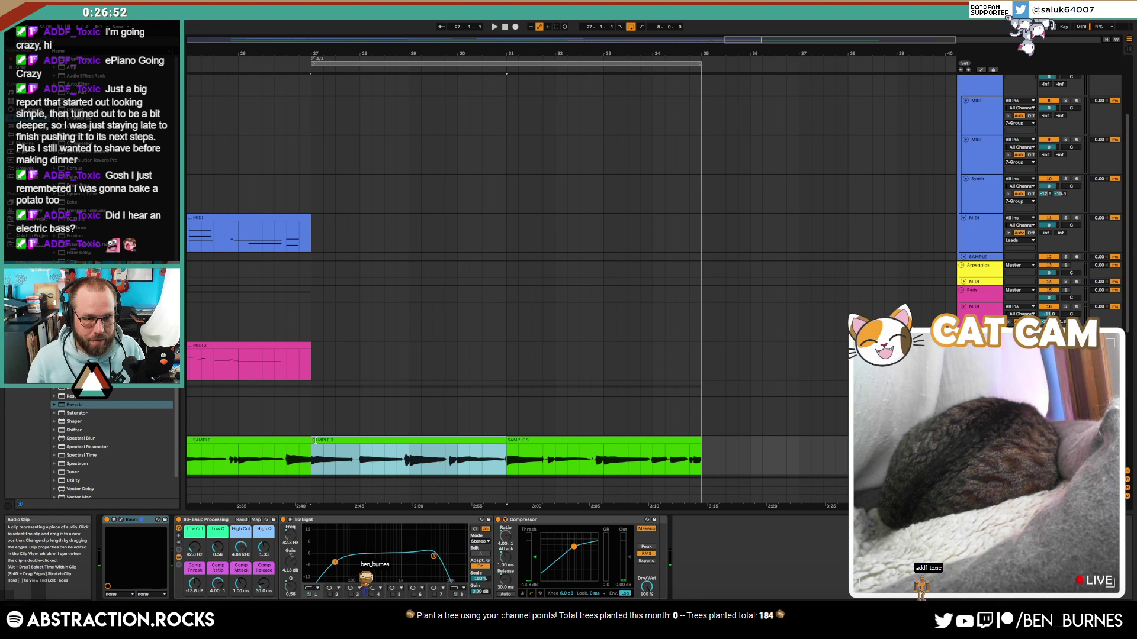
{"action": "left_click", "coordinate": [348, 451]}
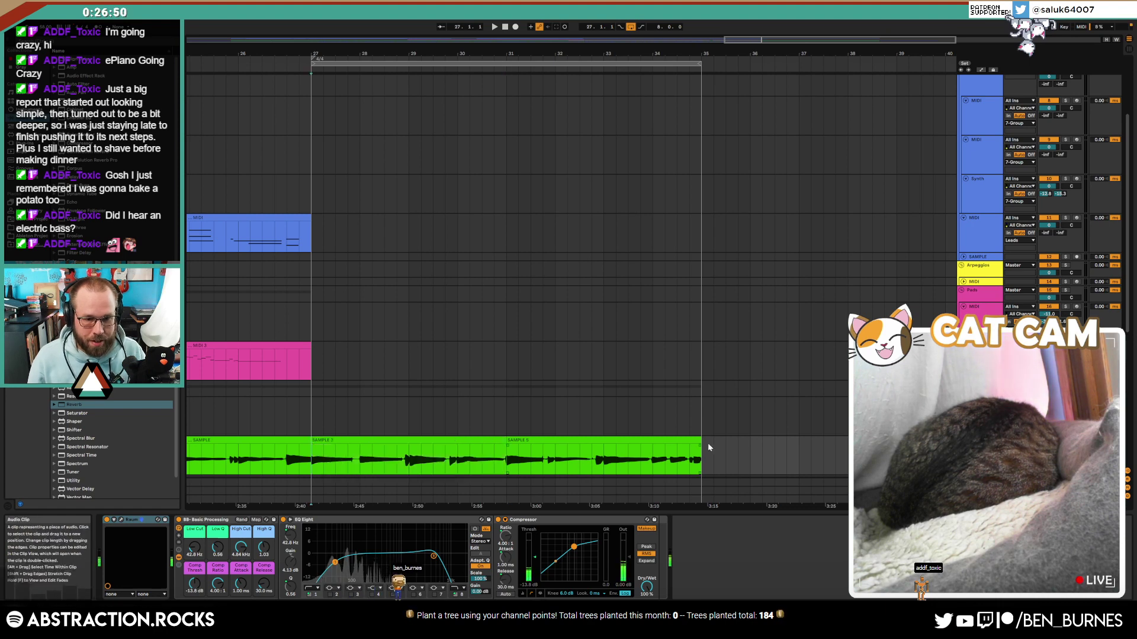
{"action": "left_click", "coordinate": [318, 441]}
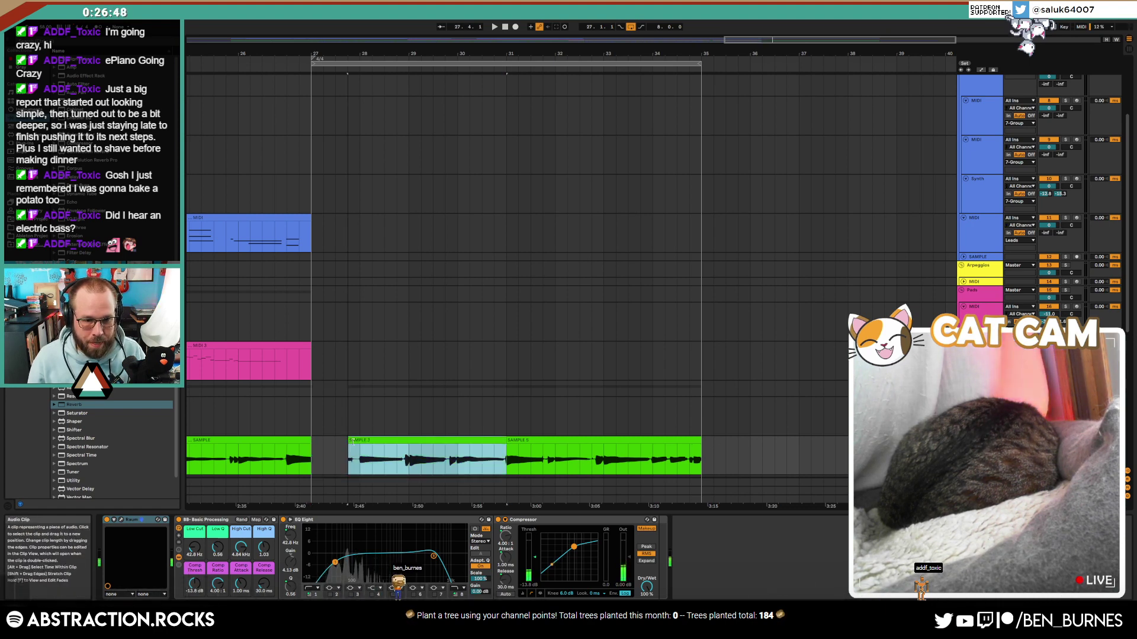
{"action": "left_click", "coordinate": [329, 452]}
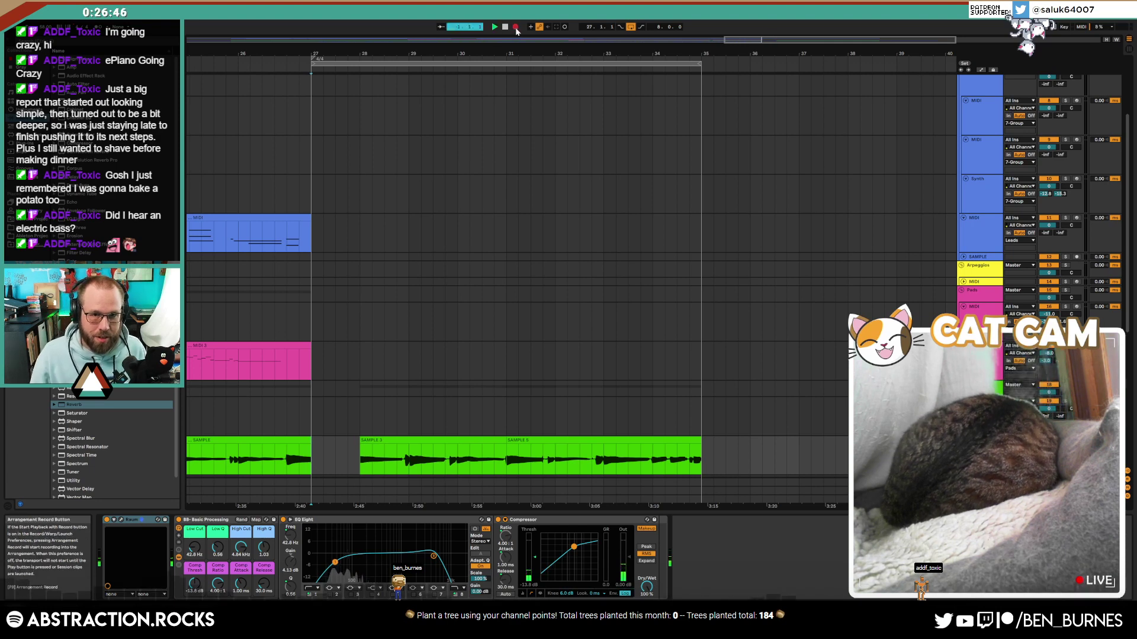
Step: Try to record the missing bass note at bar 27, retaking it from shortly before the bar
{"action": "left_click", "coordinate": [514, 26]}
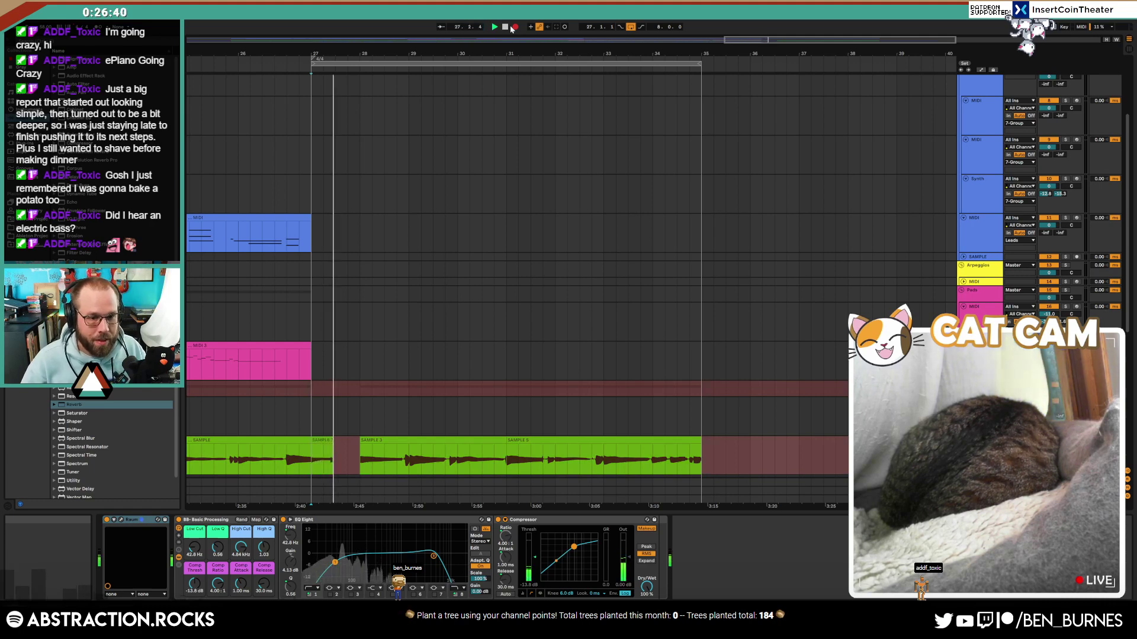
{"action": "left_click", "coordinate": [512, 27]}
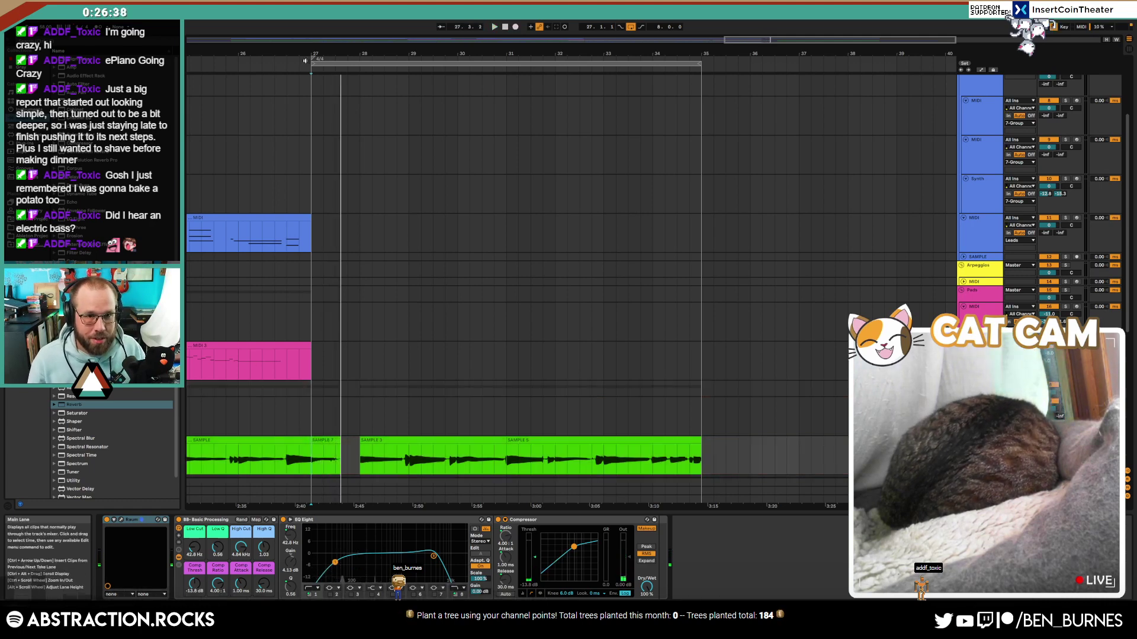
{"action": "left_click", "coordinate": [300, 67]}
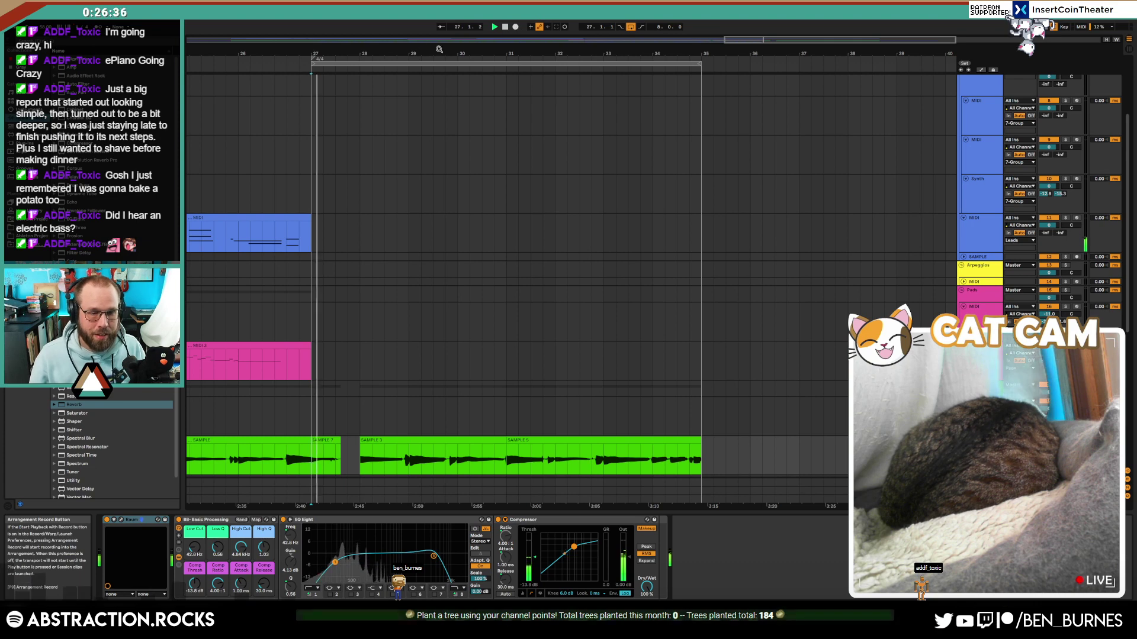
{"action": "left_click", "coordinate": [289, 58]}
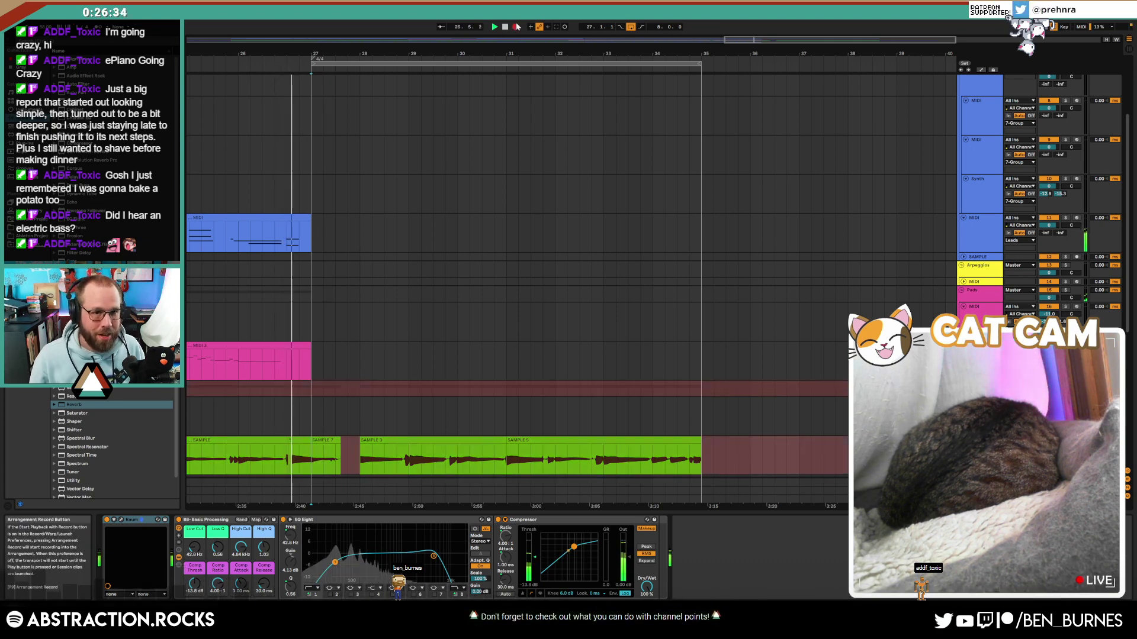
{"action": "left_click", "coordinate": [515, 27]}
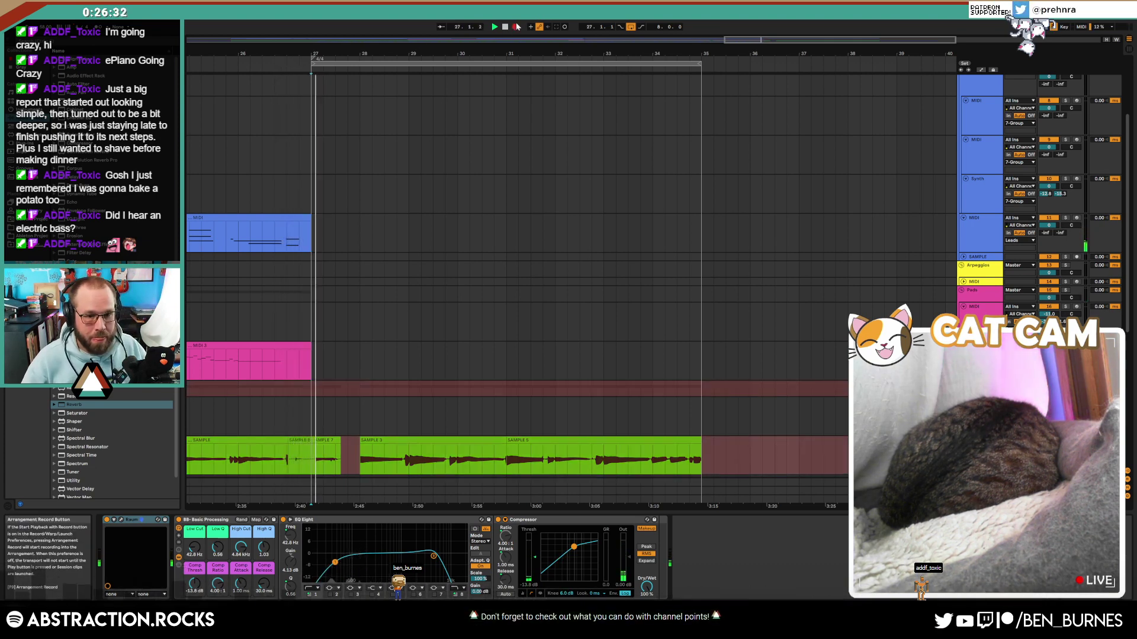
{"action": "left_click", "coordinate": [517, 27]}
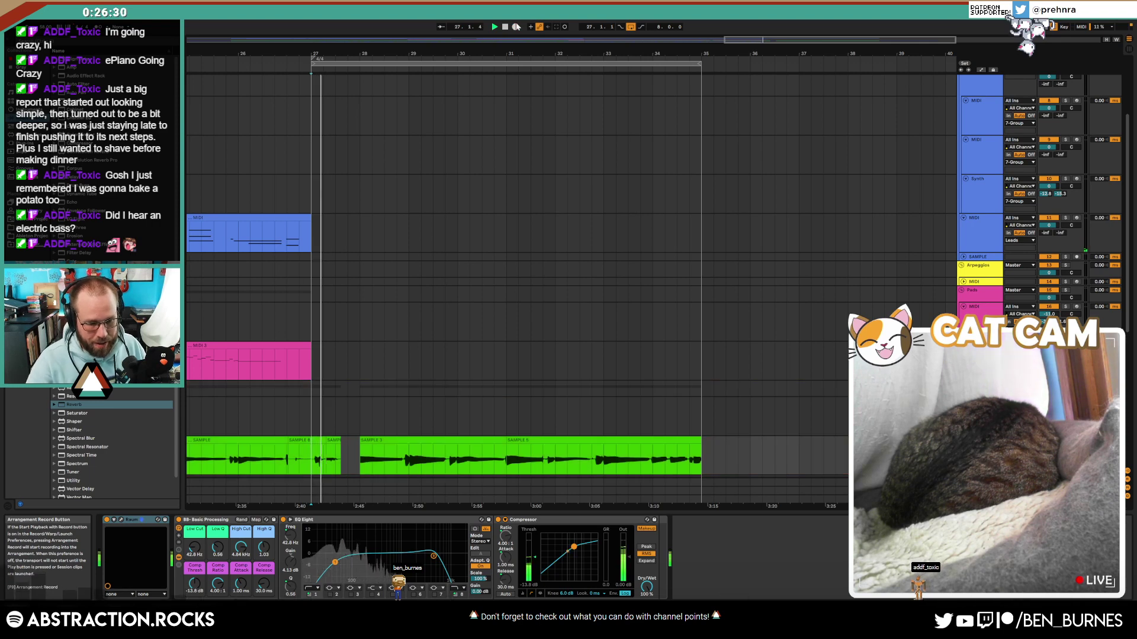
{"action": "key", "text": "space"}
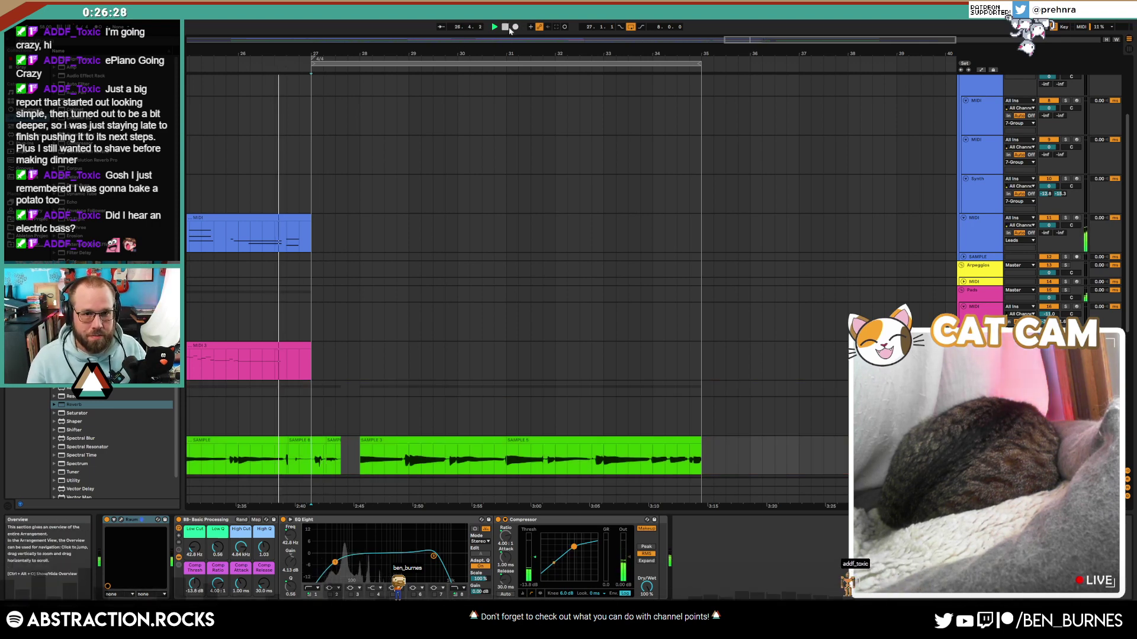
Step: Record the bass from shortly before bar 27 up to bar 28, replacing the first take with another one
{"action": "left_click", "coordinate": [514, 27]}
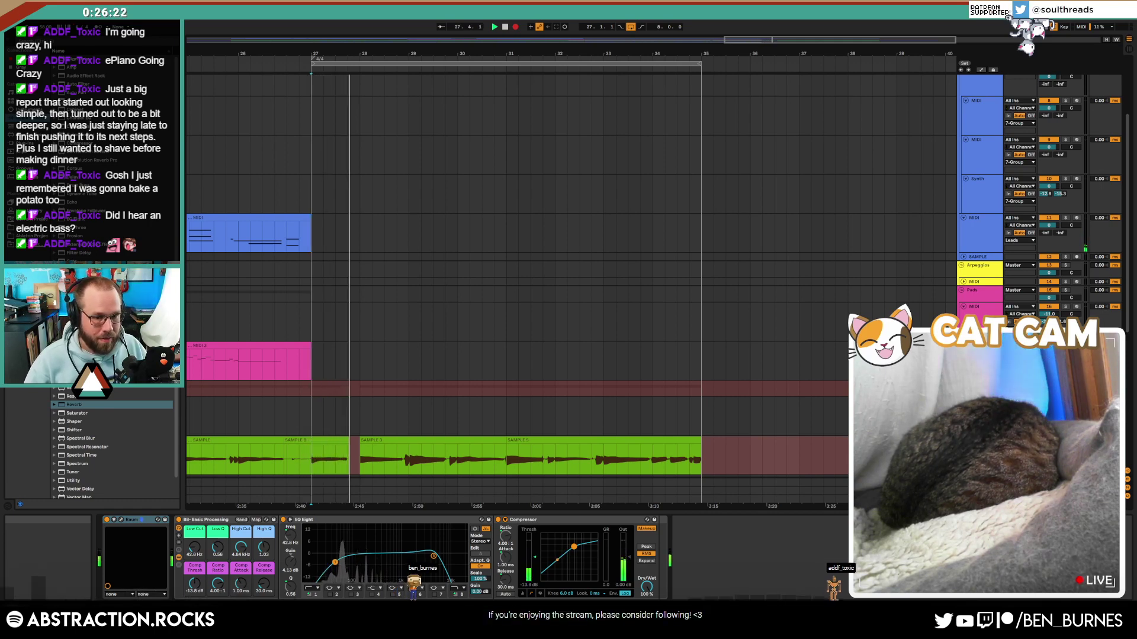
{"action": "key", "text": "space"}
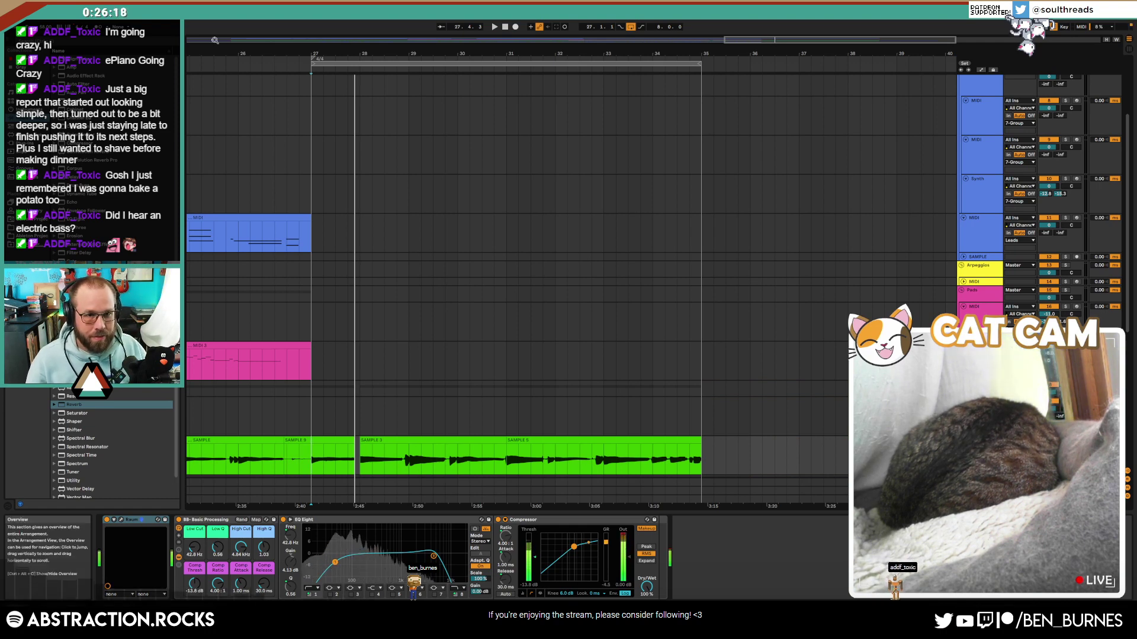
{"action": "key", "text": "space"}
{"action": "left_click", "coordinate": [515, 27]}
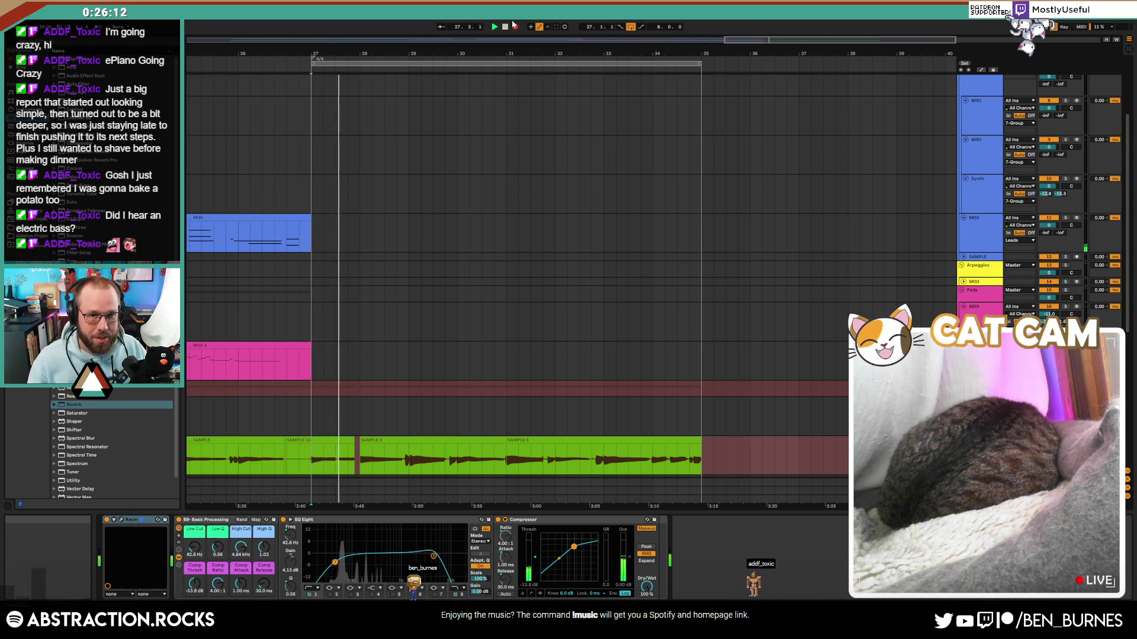
{"action": "left_click", "coordinate": [516, 27]}
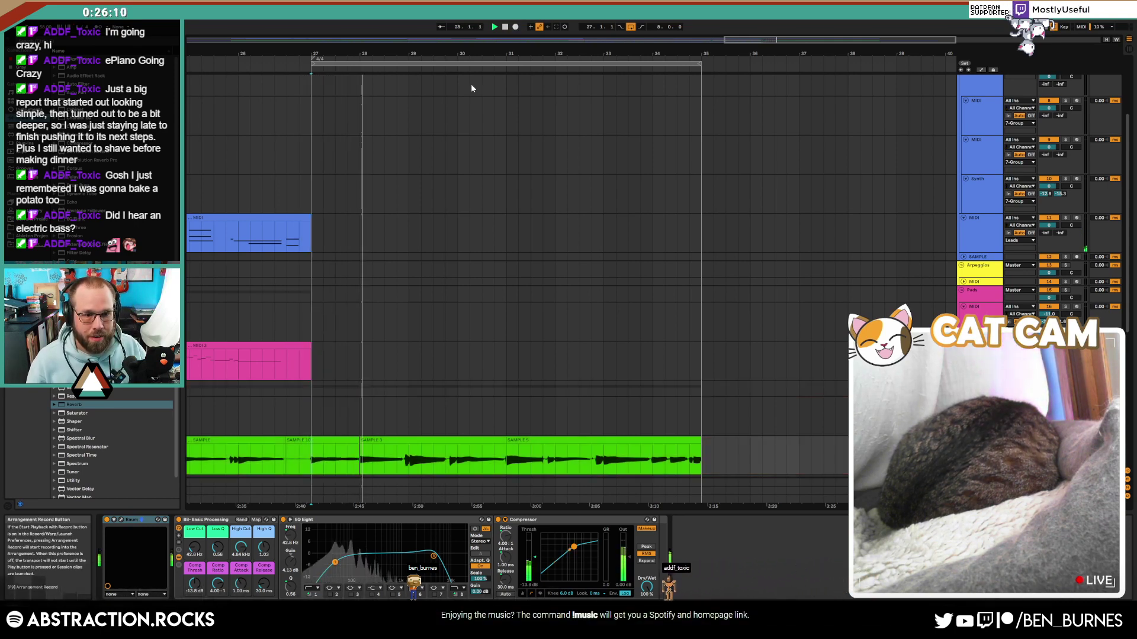
Step: Move the seam between the older and new bass clips to bar 27, and delete the clip from bar 31 to bar 35
{"action": "left_click", "coordinate": [360, 441]}
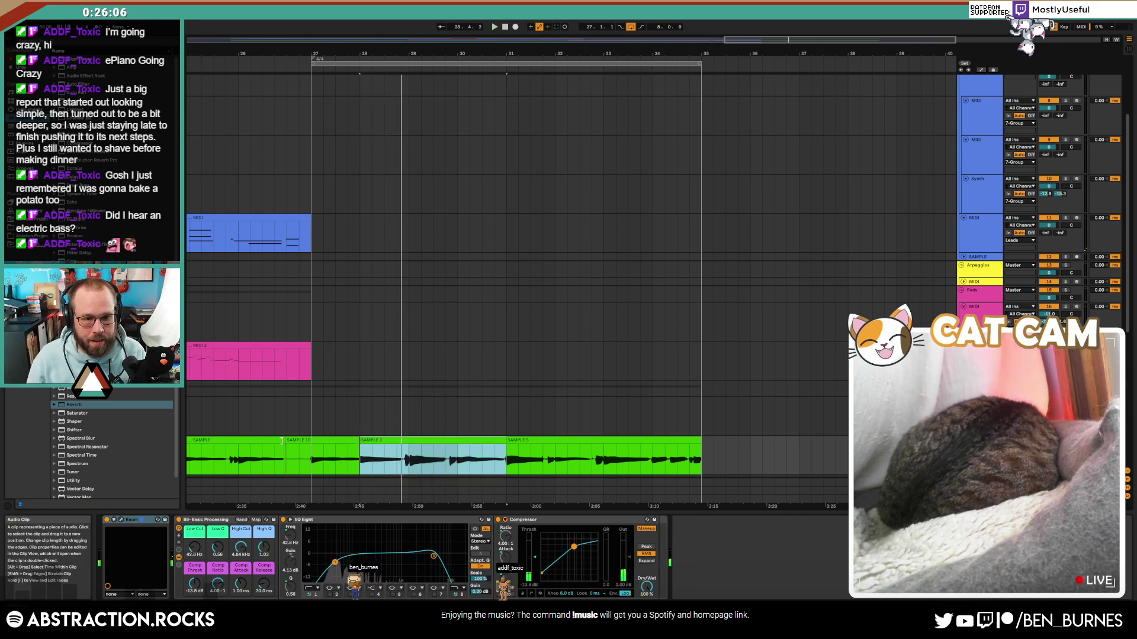
{"action": "left_click_drag", "start_coordinate": [284, 448], "coordinate": [354, 440]}
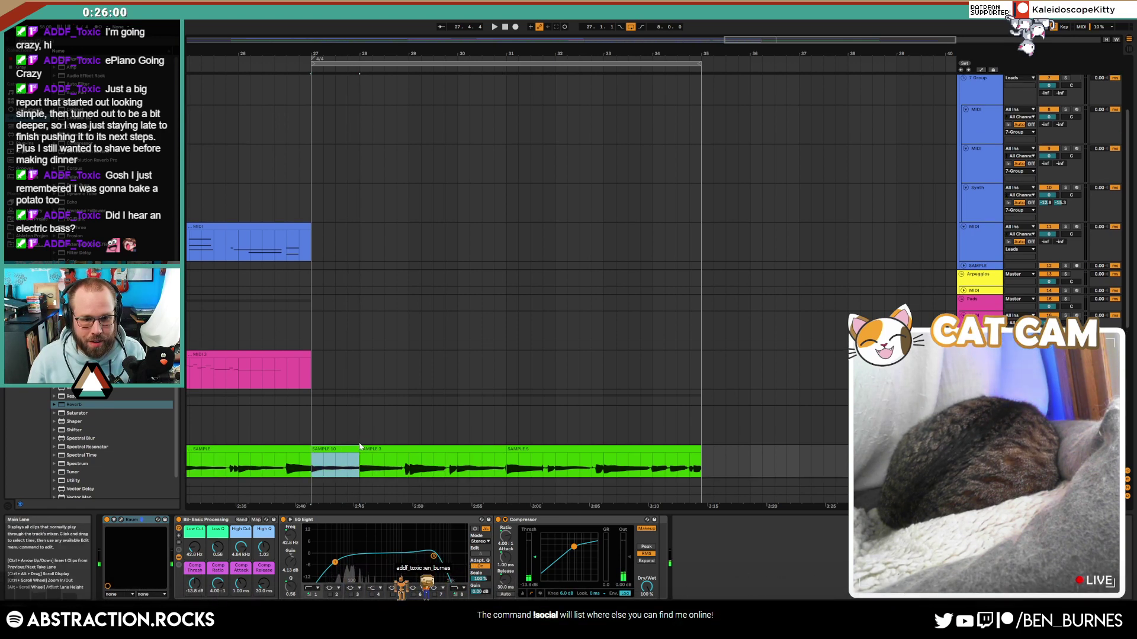
{"action": "scroll", "coordinate": [444, 438], "scroll_direction": "down", "scroll_amount": 1}
{"action": "left_click", "coordinate": [531, 428]}
{"action": "key", "text": "Delete"}
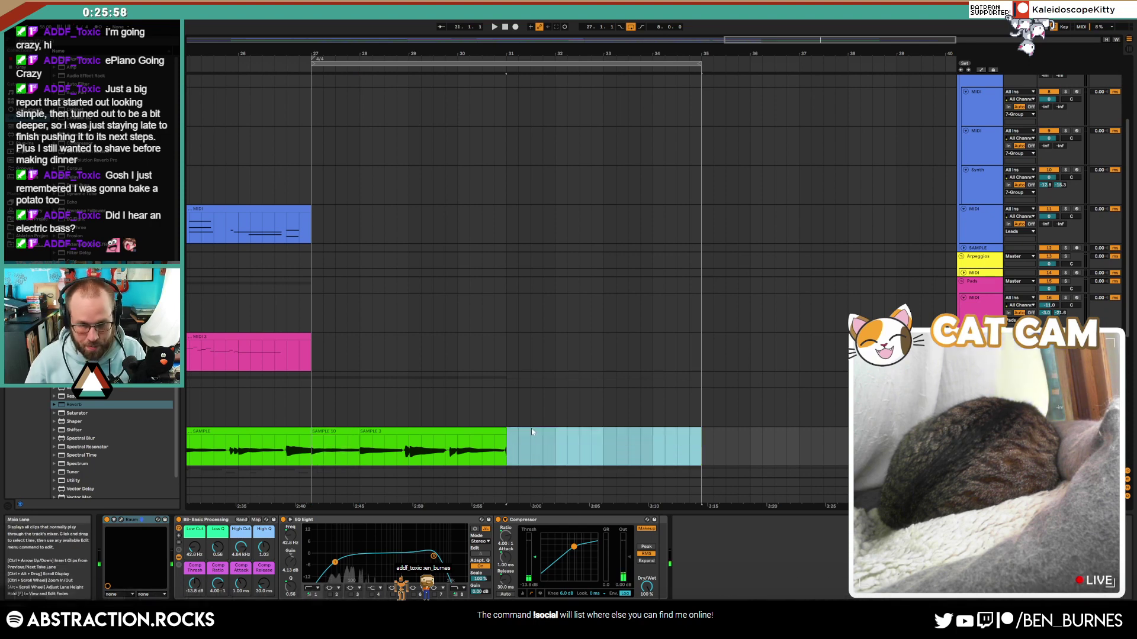
Step: Try two takes of the bass continuation, starting the recording from the middle of bar 30
{"action": "left_click", "coordinate": [482, 447]}
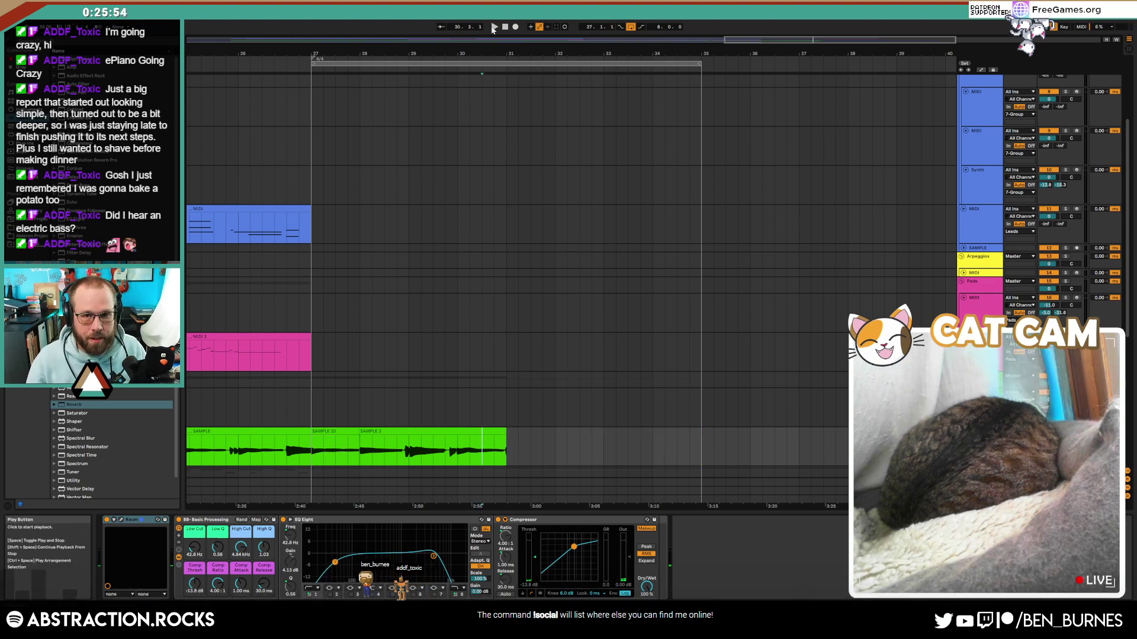
{"action": "left_click", "coordinate": [493, 27]}
{"action": "left_click", "coordinate": [515, 26]}
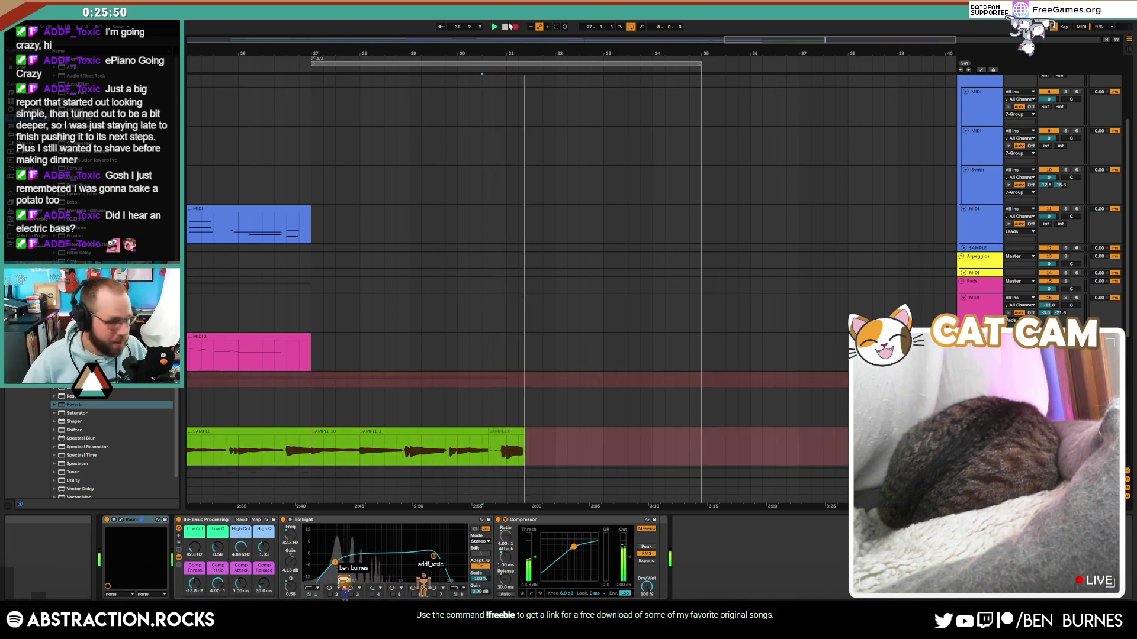
{"action": "left_click", "coordinate": [510, 26]}
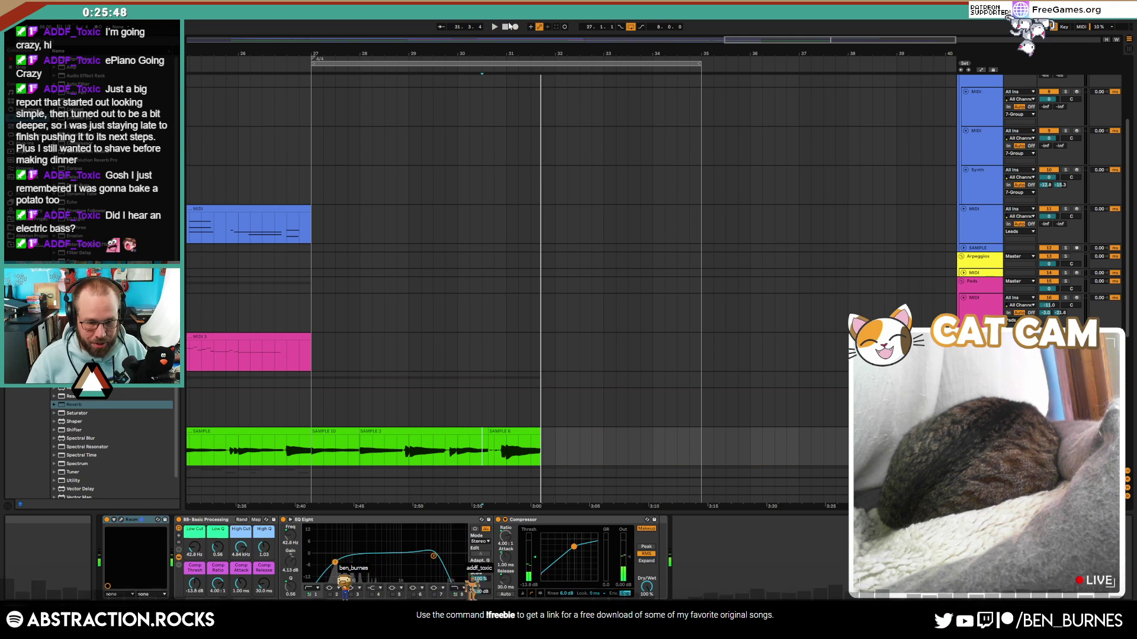
{"action": "key", "text": "space"}
{"action": "left_click", "coordinate": [509, 26]}
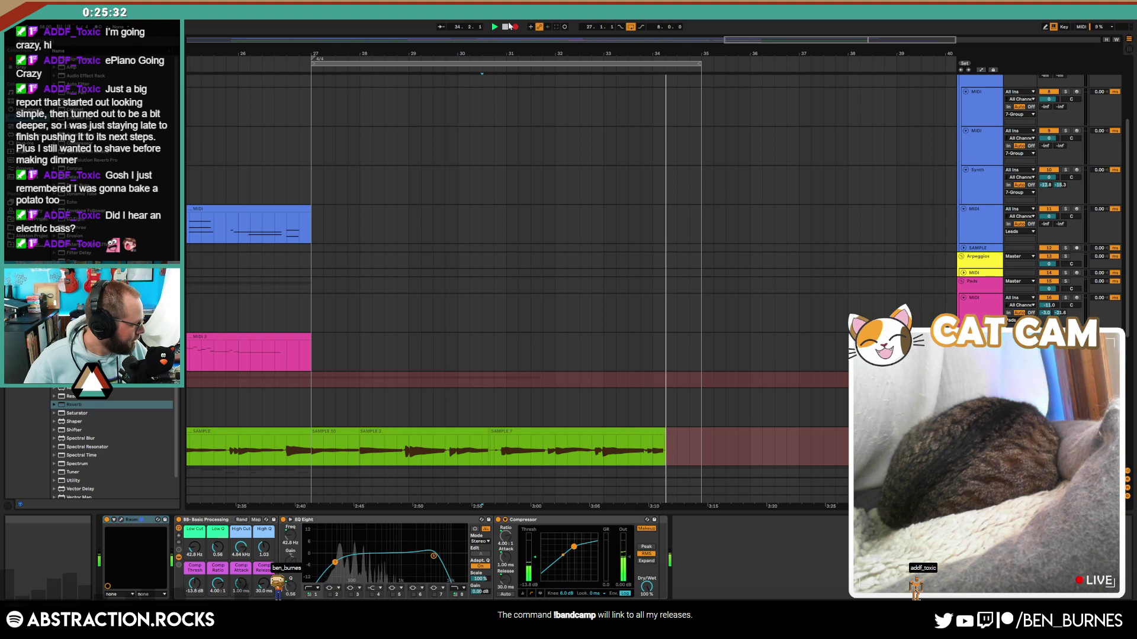
{"action": "left_click", "coordinate": [506, 27]}
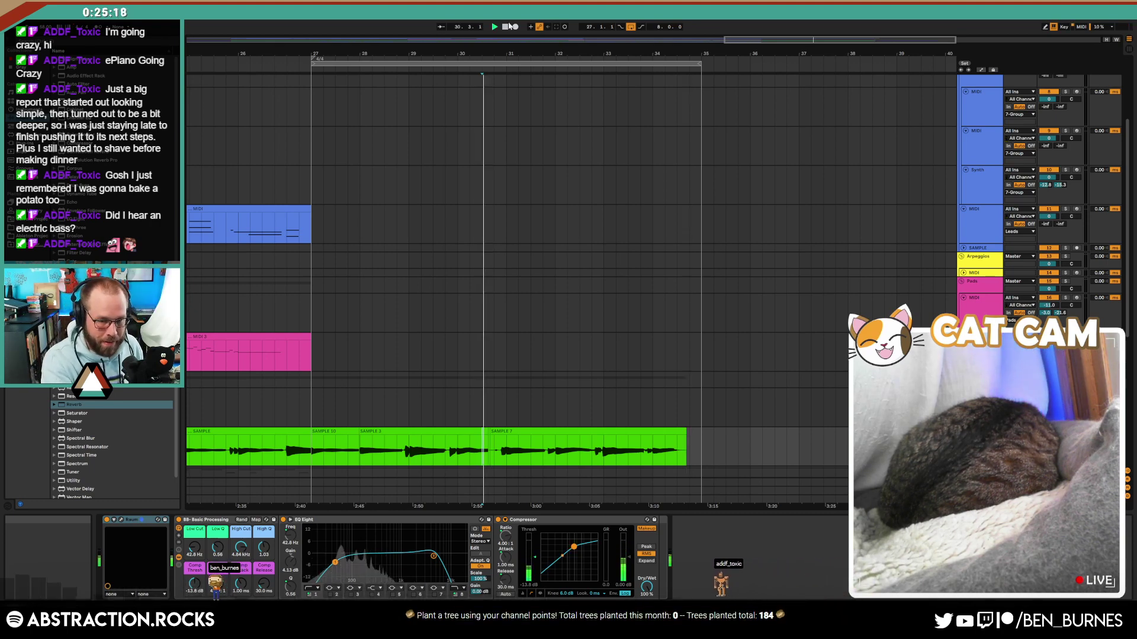
Step: Retake the bass continuation from the middle of bar 30 until a take runs through to bar 35
{"action": "key", "text": "F9"}
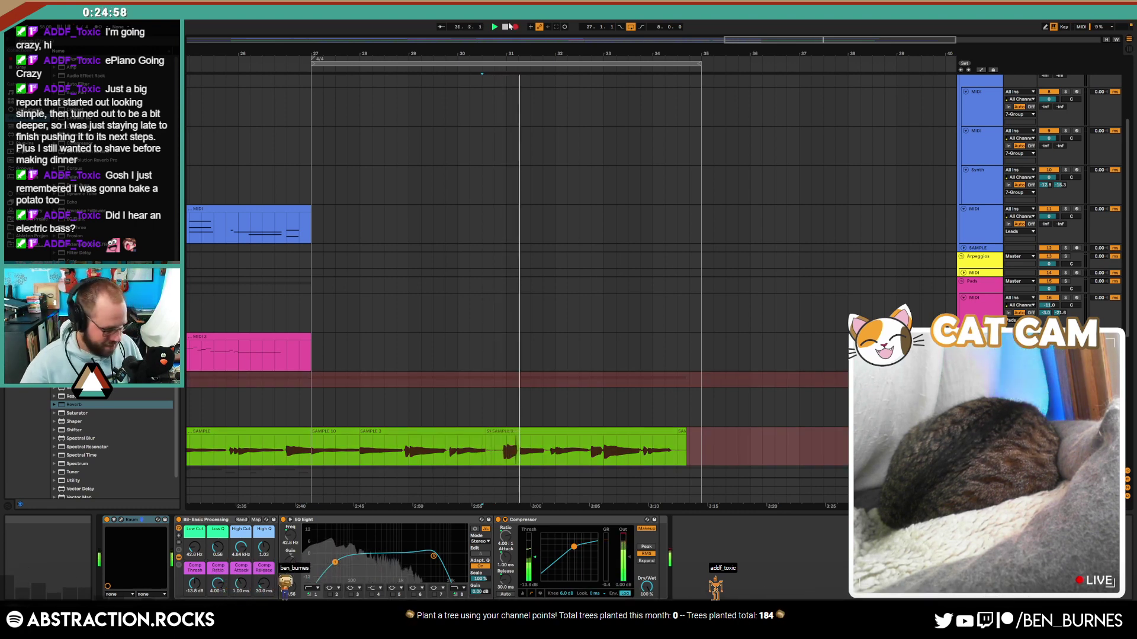
{"action": "left_click", "coordinate": [510, 26]}
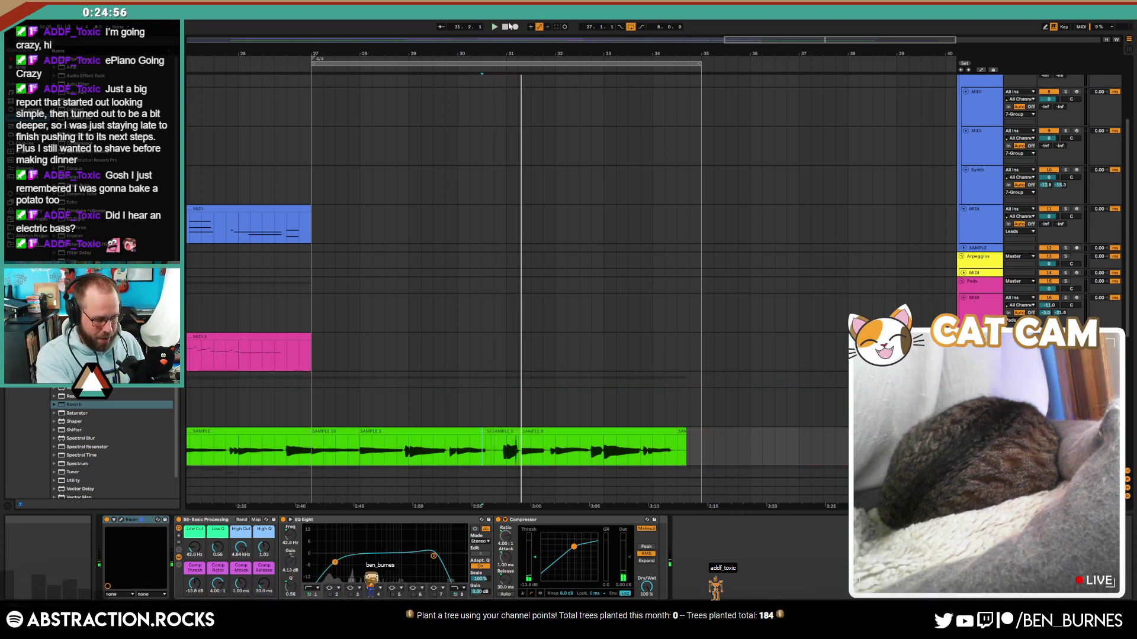
{"action": "left_click", "coordinate": [510, 26]}
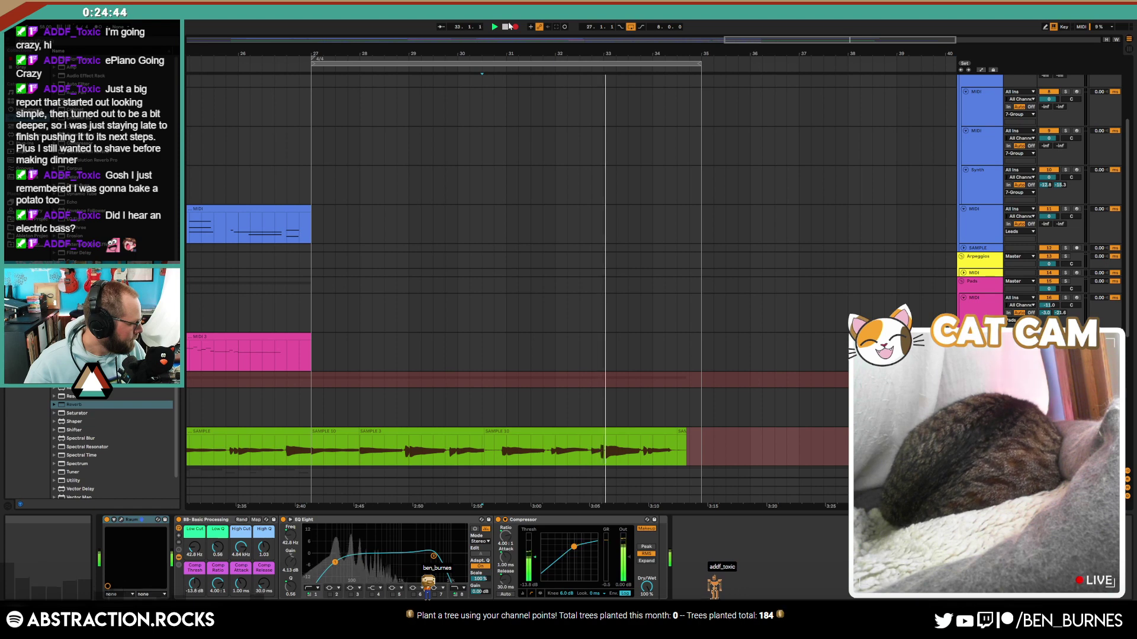
{"action": "left_click", "coordinate": [509, 26]}
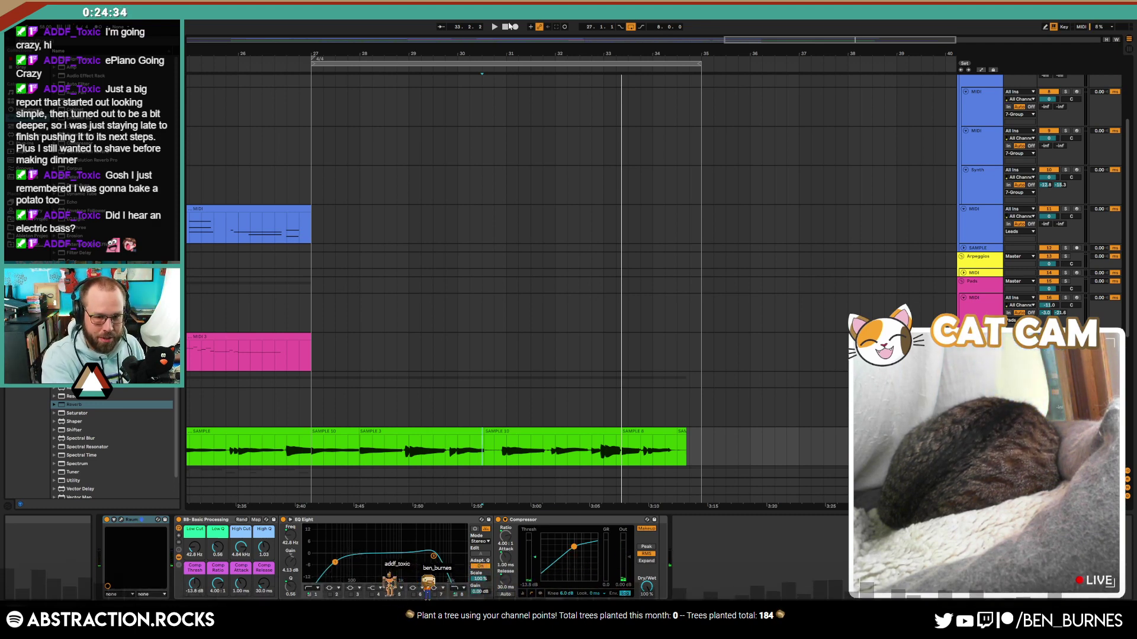
{"action": "left_click", "coordinate": [510, 27]}
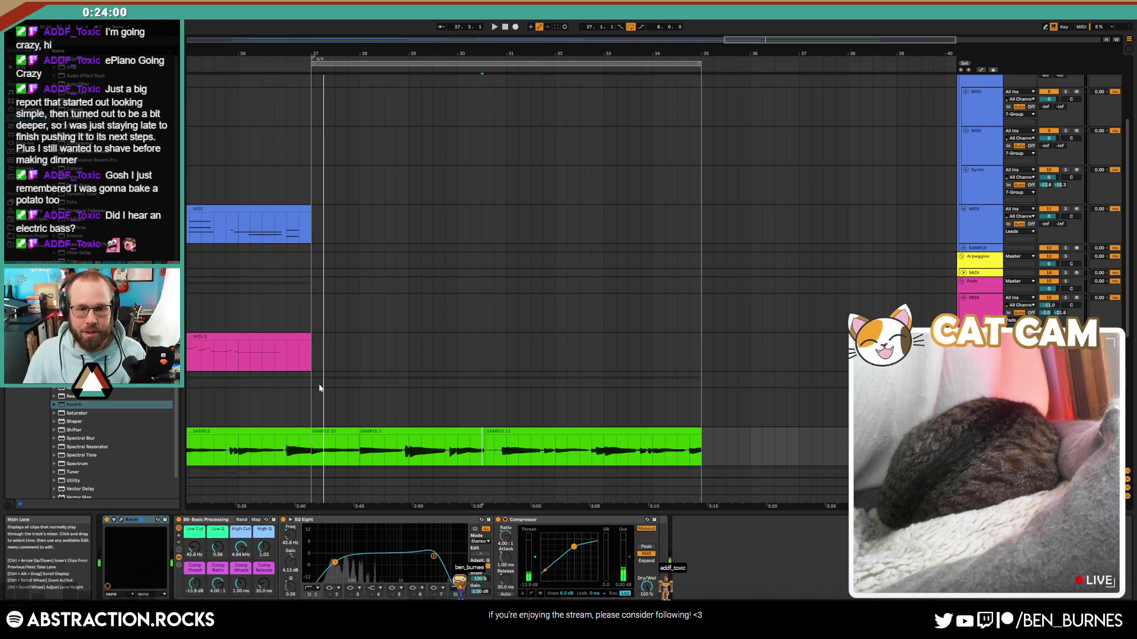
Step: Move the seam between the last two bass clips to shortly before bar 31, and play from shortly before bar 27
{"action": "left_click", "coordinate": [447, 431]}
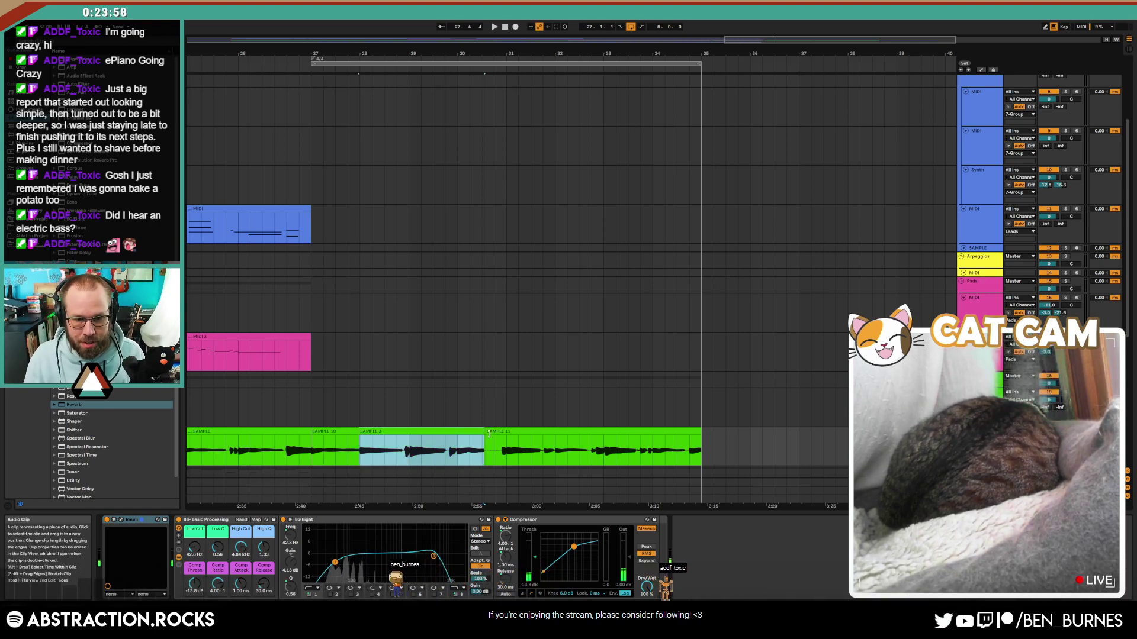
{"action": "left_click_drag", "start_coordinate": [487, 435], "coordinate": [494, 434]}
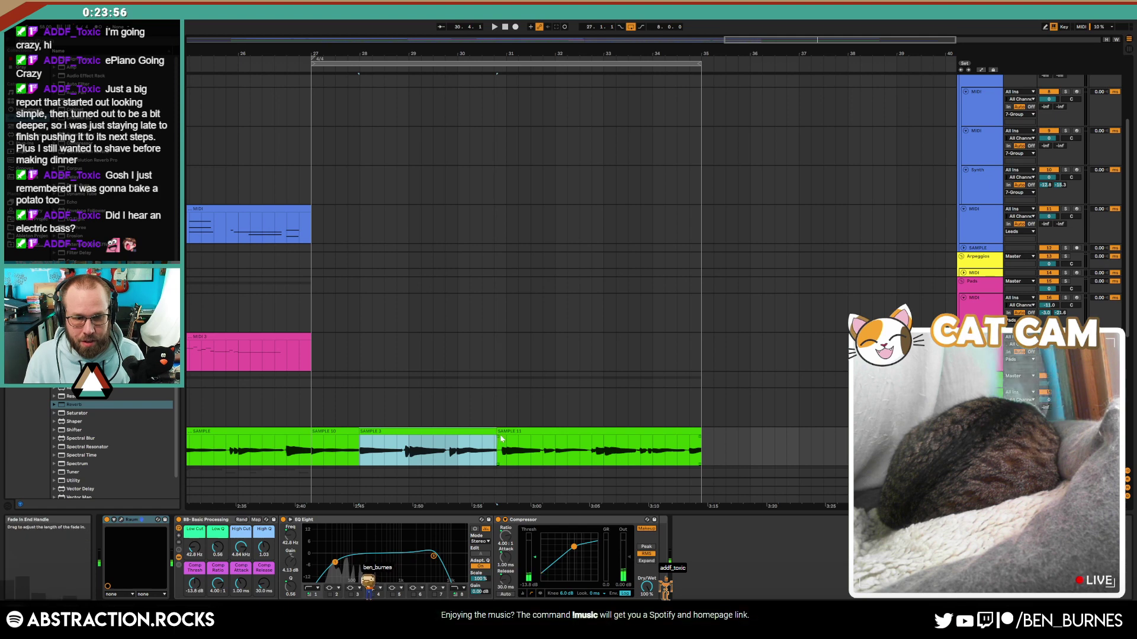
{"action": "scroll", "coordinate": [480, 433], "scroll_direction": "up", "scroll_amount": 10}
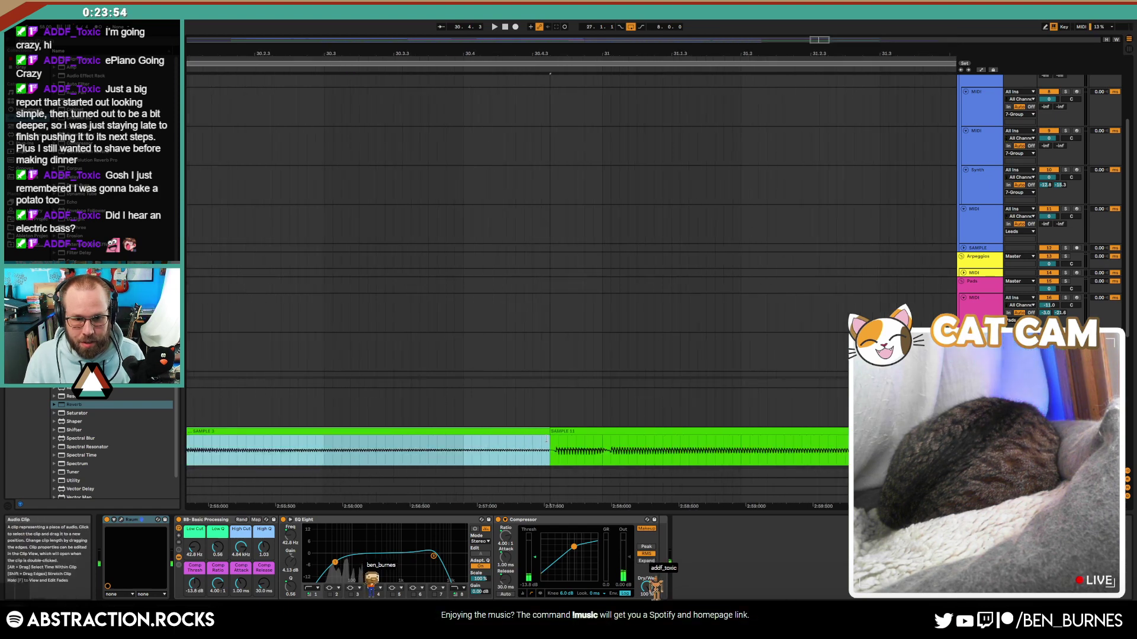
{"action": "scroll", "coordinate": [531, 432], "scroll_direction": "down", "scroll_amount": 10}
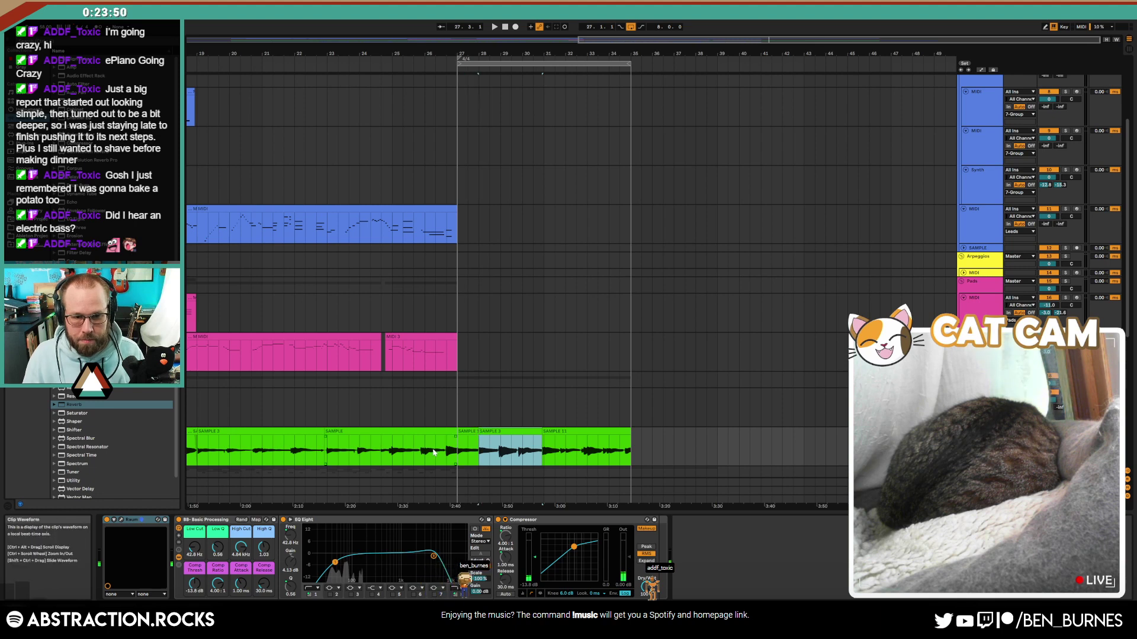
{"action": "left_click", "coordinate": [434, 452]}
{"action": "key", "text": "space"}
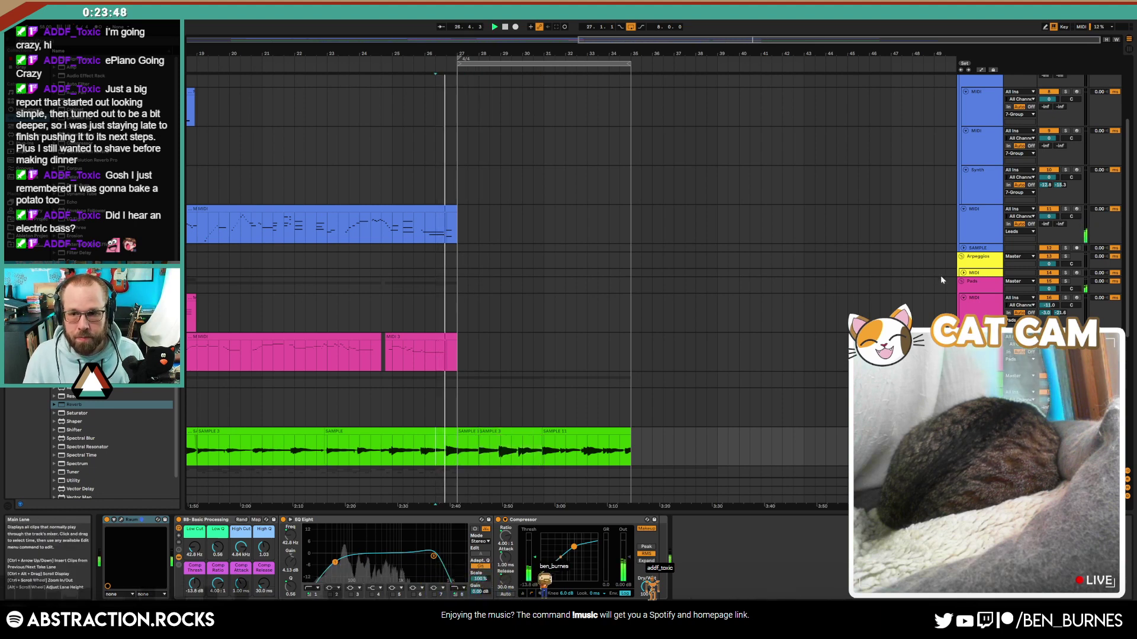
Step: Unfold and arm the MIDI track in the Arpeggios group, and raise its Operator's Spread to 43%
{"action": "left_click", "coordinate": [972, 273]}
{"action": "left_click", "coordinate": [963, 273]}
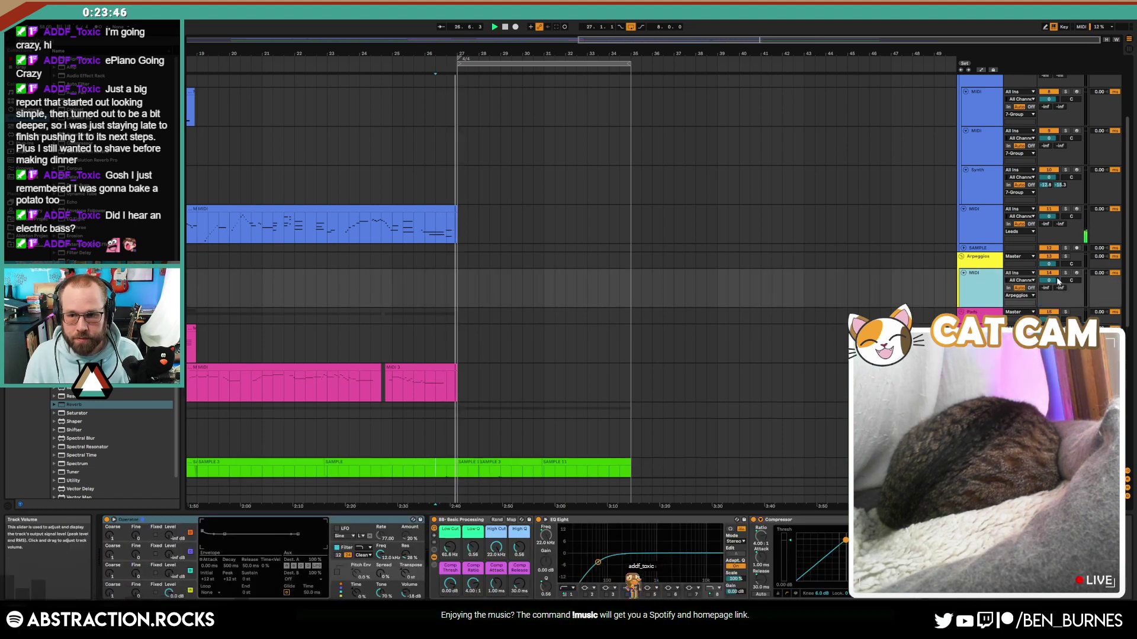
{"action": "left_click", "coordinate": [1076, 273]}
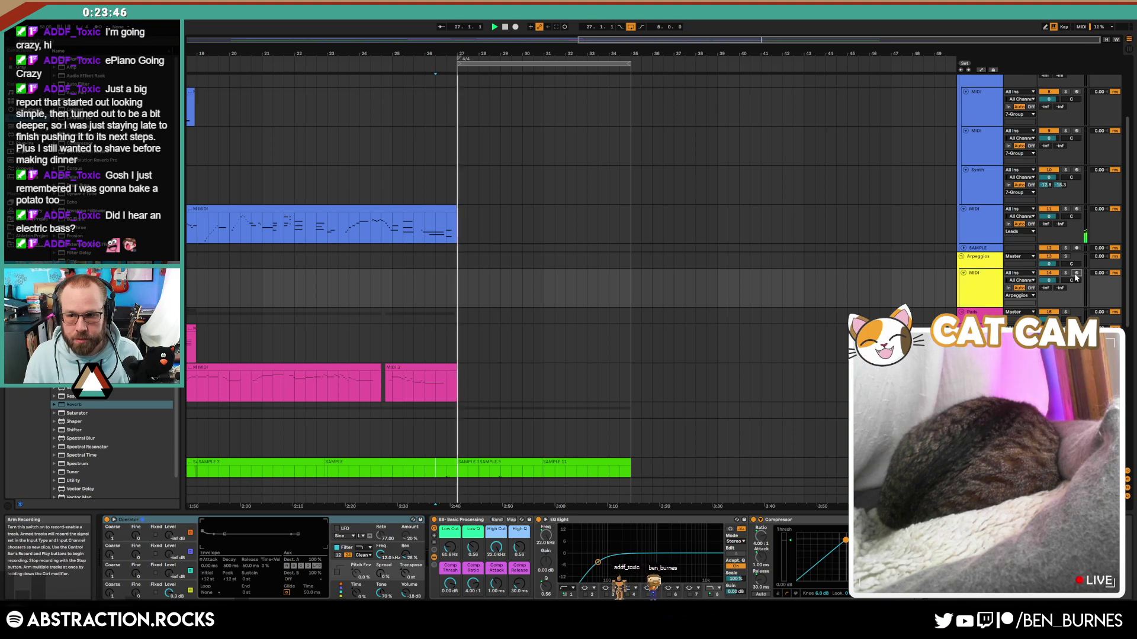
{"action": "left_click", "coordinate": [121, 586]}
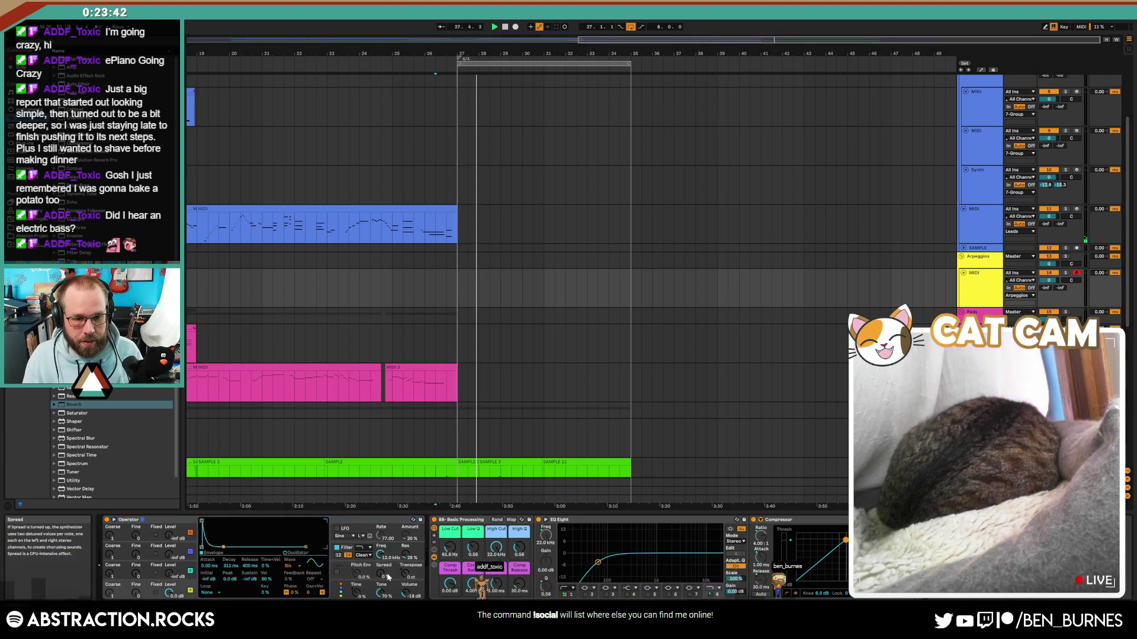
{"action": "left_click_drag", "start_coordinate": [388, 578], "coordinate": [388, 554]}
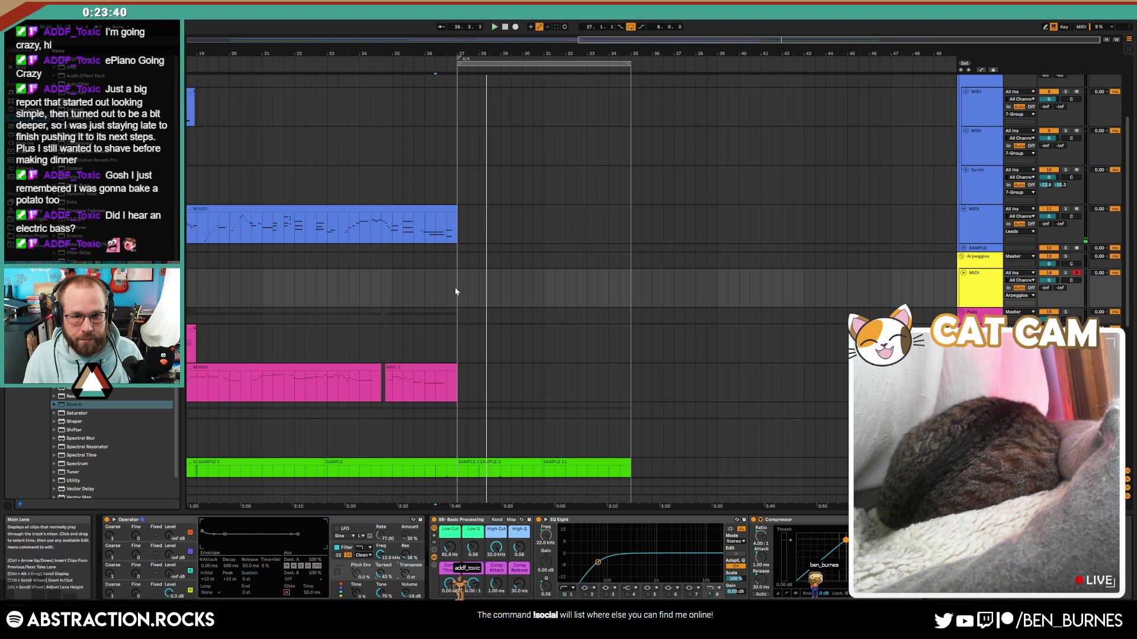
{"action": "key", "text": "space"}
Step: Create a one-bar clip at bar 27 on the arpeggio track with three G3 triplet notes on beat one, lowering the last two velocities
{"action": "left_click_drag", "start_coordinate": [456, 288], "coordinate": [473, 287]}
{"action": "double_click", "coordinate": [476, 291]}
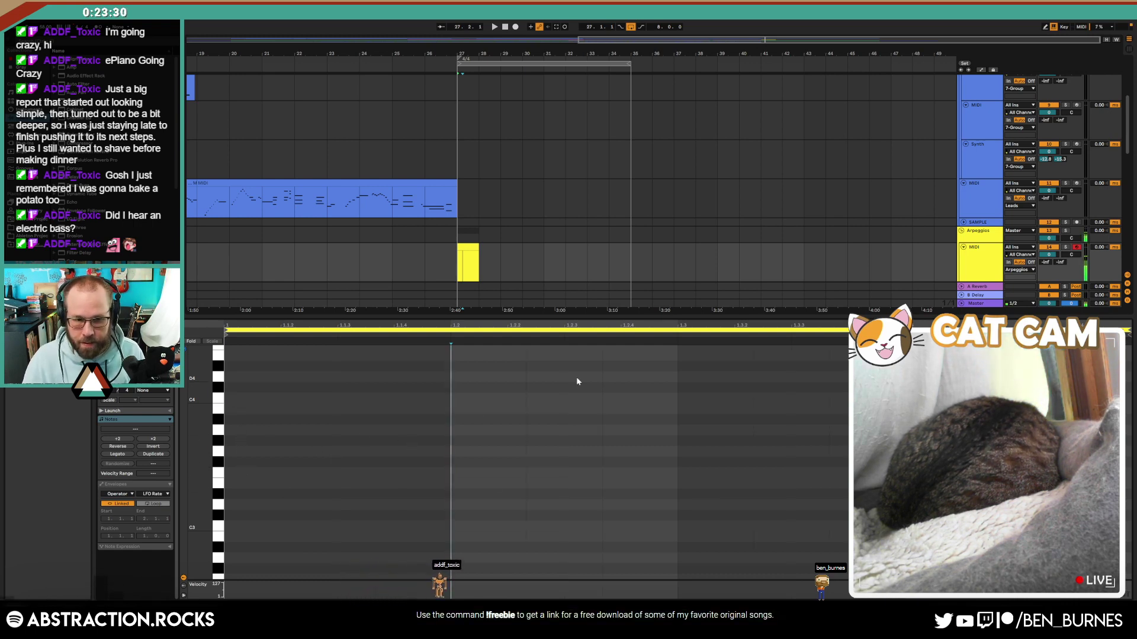
{"action": "double_click", "coordinate": [243, 451]}
{"action": "double_click", "coordinate": [310, 454]}
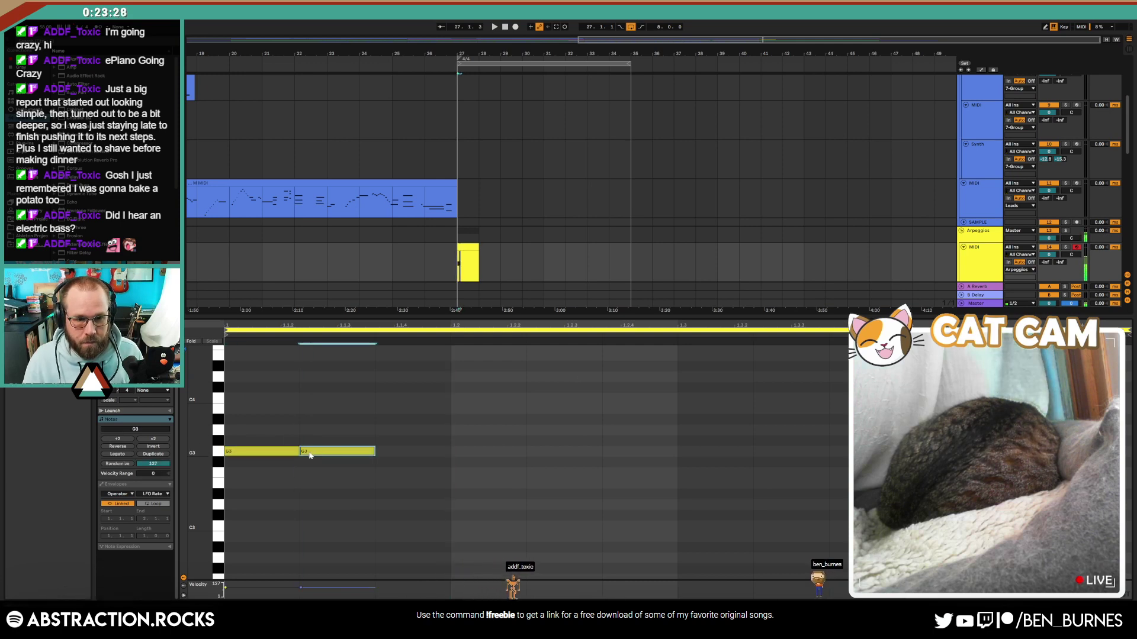
{"action": "double_click", "coordinate": [386, 454]}
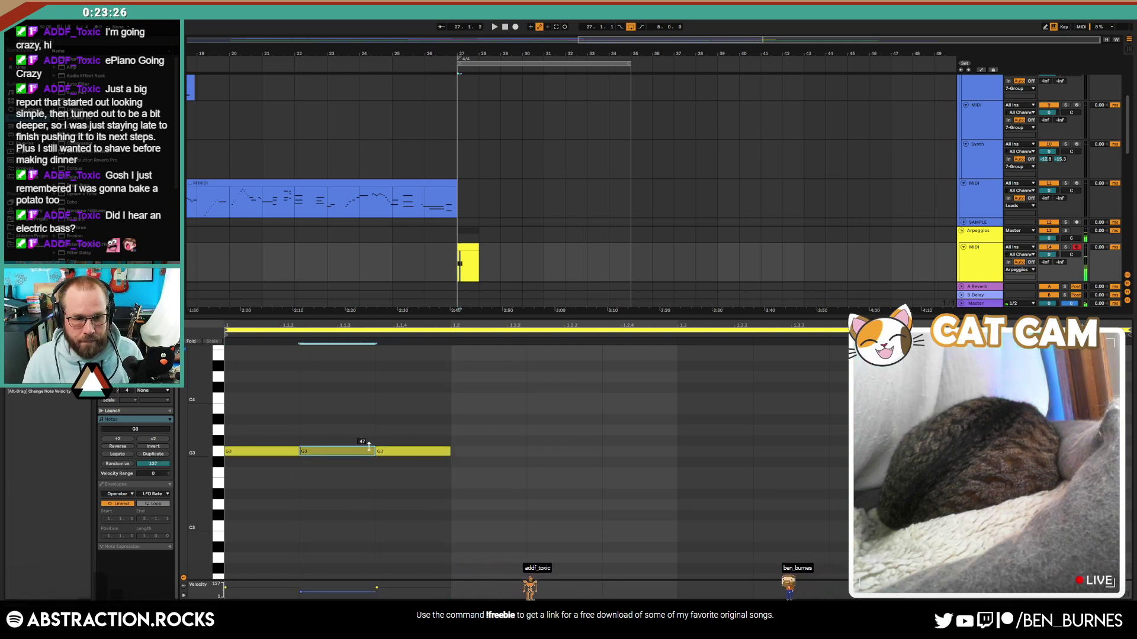
{"action": "left_click", "coordinate": [388, 451]}
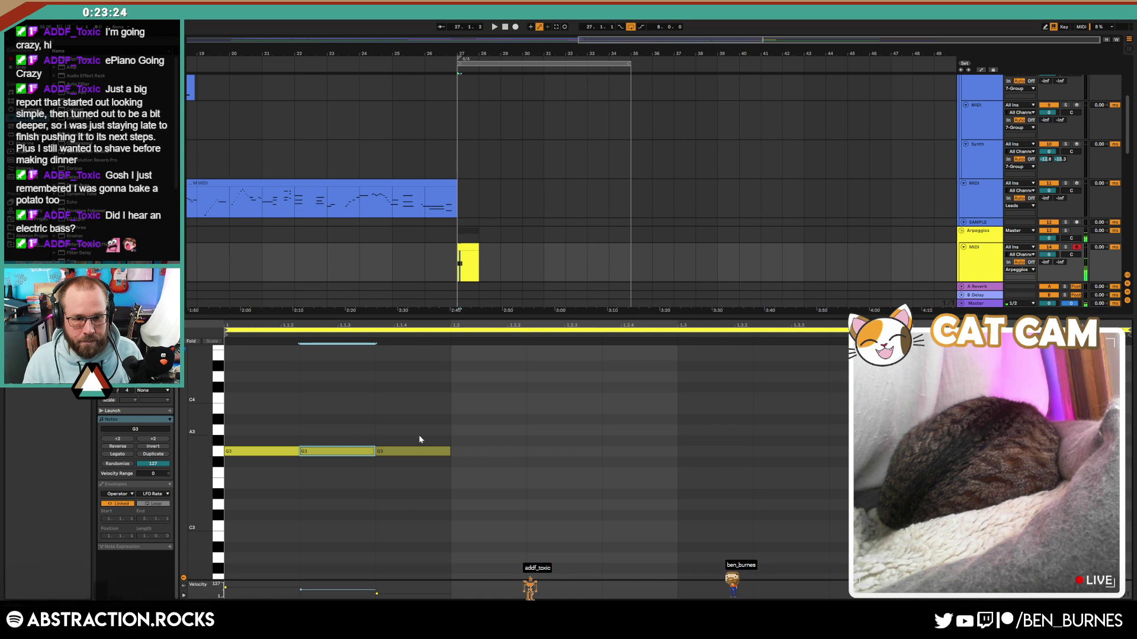
Step: Duplicate the three G3 notes to fill the bar, and extend the arpeggio clip to bar 31
{"action": "left_click_drag", "start_coordinate": [417, 435], "coordinate": [273, 478]}
{"action": "key", "text": "ctrl+d"}
{"action": "key", "text": "ctrl+d"}
{"action": "key", "text": "ctrl+d"}
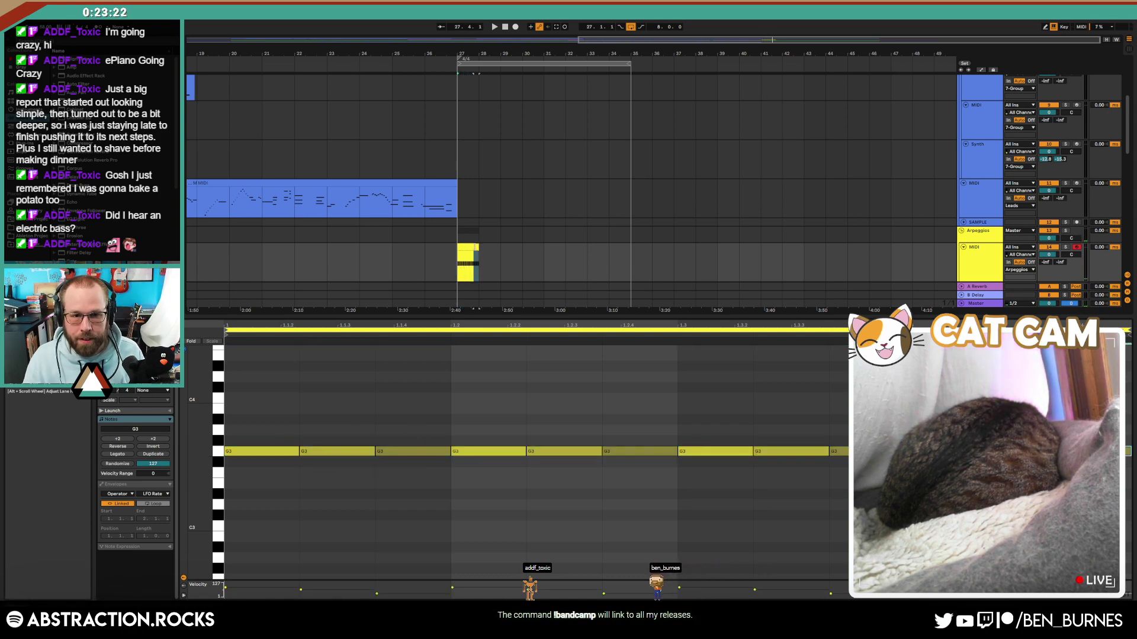
{"action": "left_click_drag", "start_coordinate": [498, 248], "coordinate": [557, 253]}
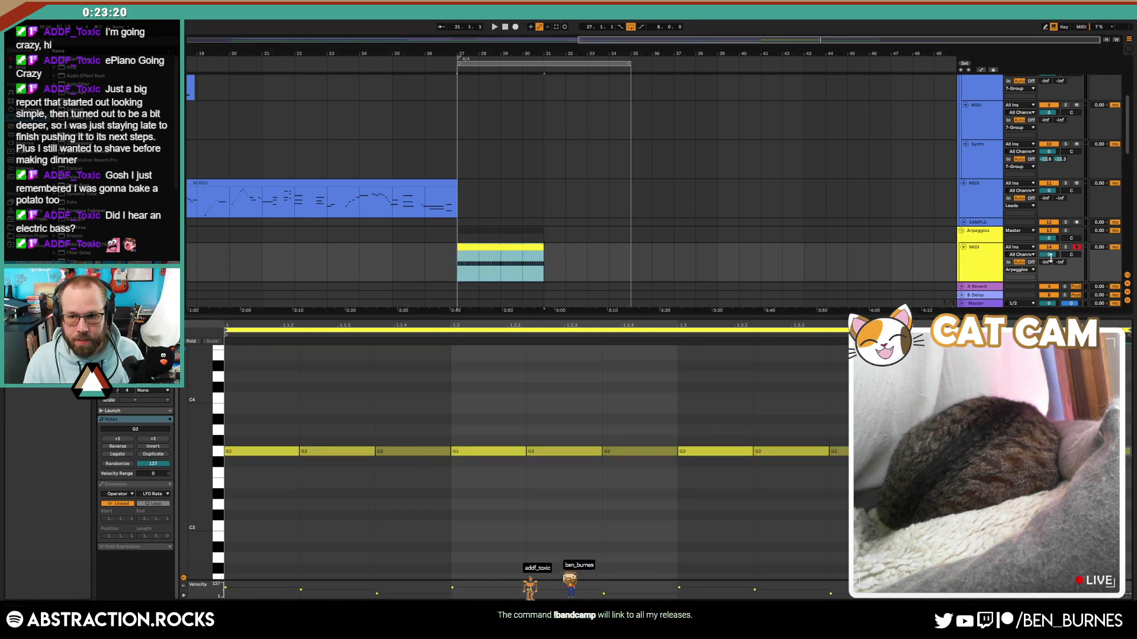
Step: Raise the arpeggio track's reverb send while playing the pattern from bar 27
{"action": "left_click", "coordinate": [1049, 255]}
{"action": "key", "text": "space"}
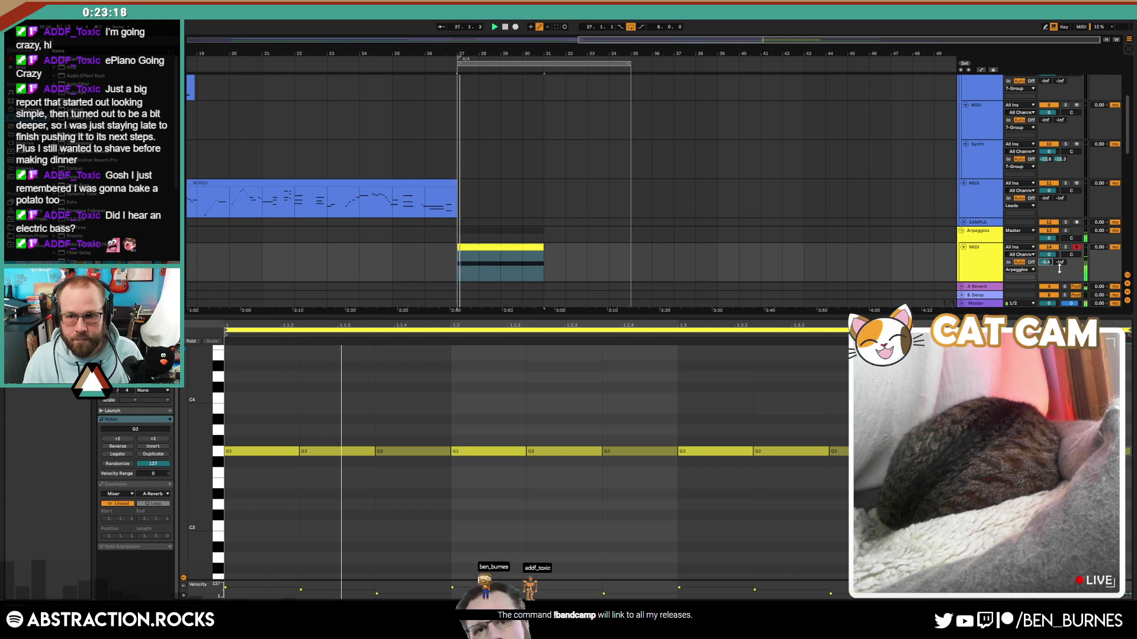
{"action": "key", "text": "space"}
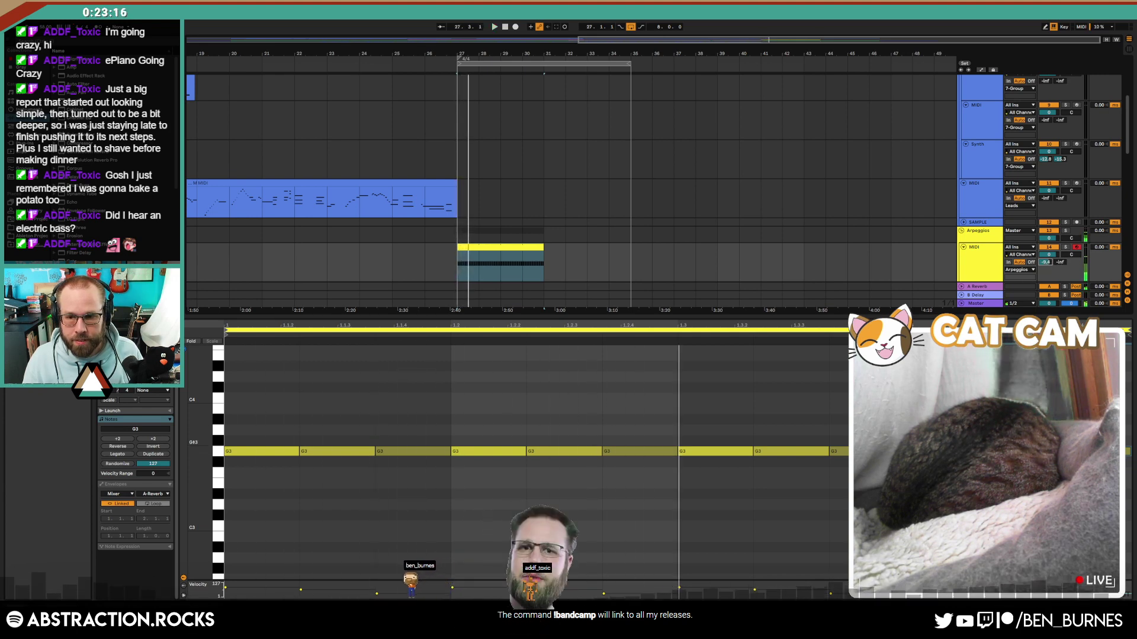
Step: Transpose the arpeggio notes up an octave to G4, and adjust the track's delay send and volume
{"action": "left_click_drag", "start_coordinate": [1095, 414], "coordinate": [229, 554]}
{"action": "key", "text": "shift+Up"}
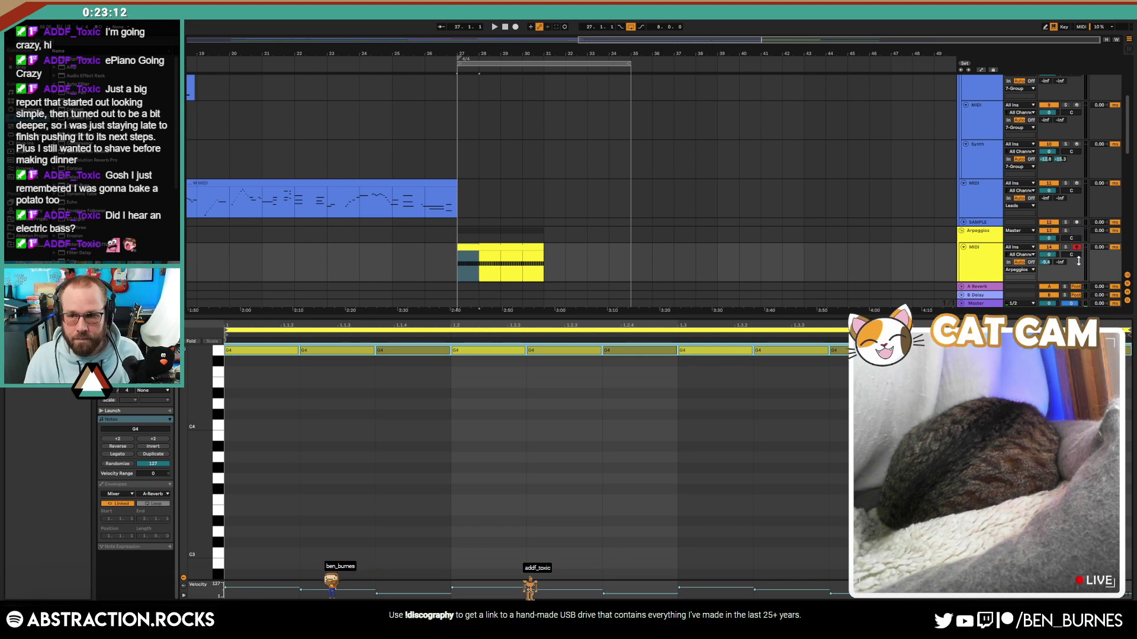
{"action": "left_click_drag", "start_coordinate": [1056, 262], "coordinate": [1057, 253]}
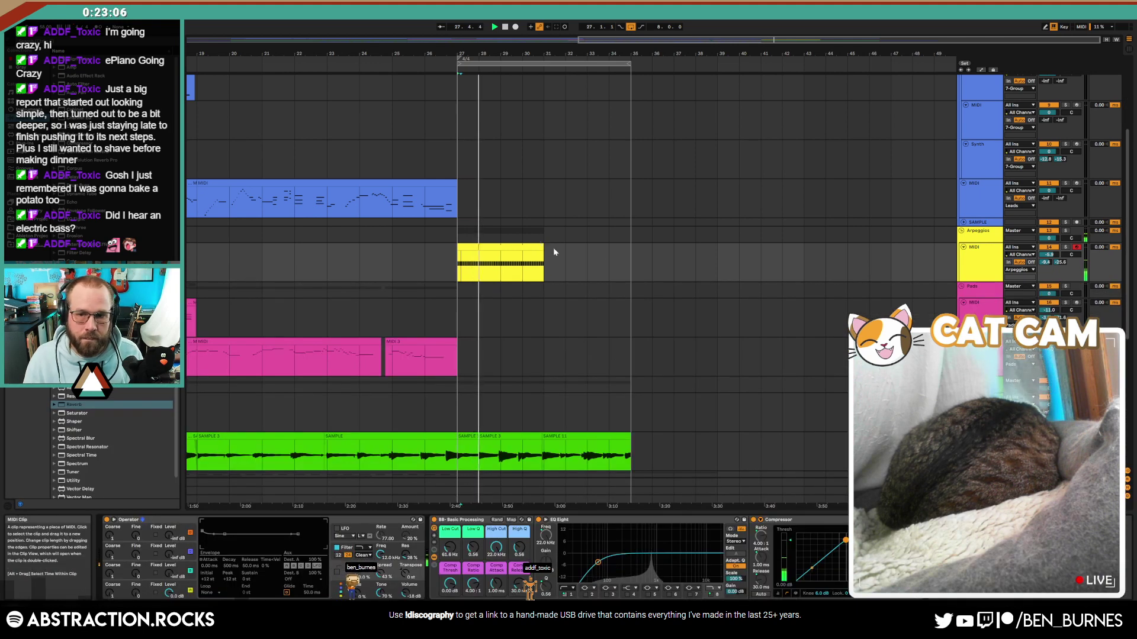
{"action": "left_click_drag", "start_coordinate": [1054, 254], "coordinate": [1054, 253]}
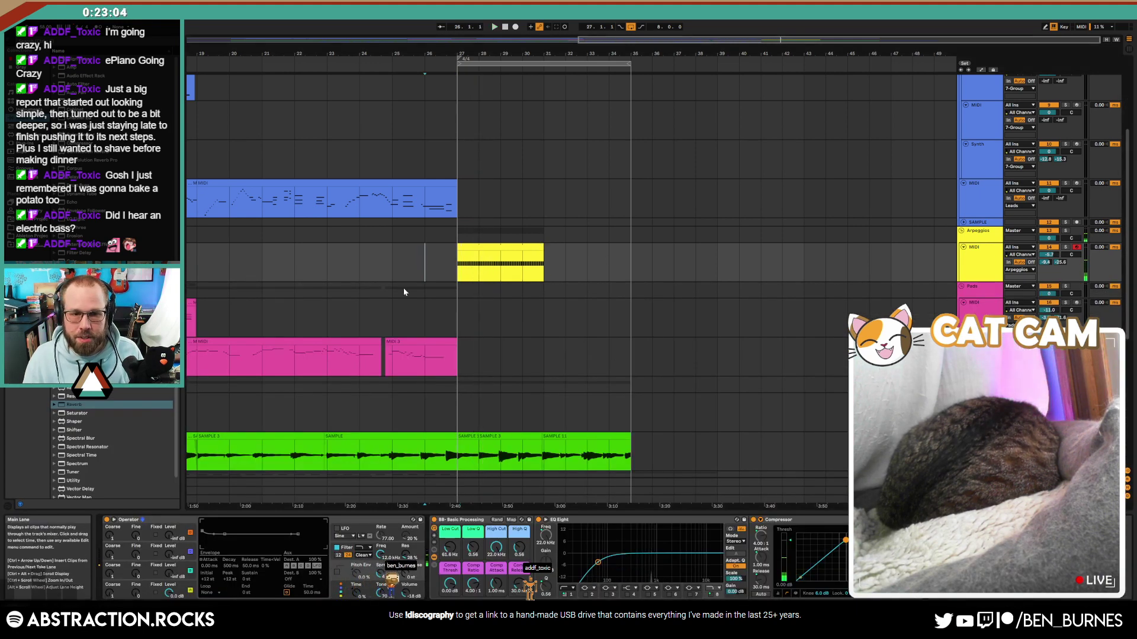
Step: Add a fade-out of just under a bar to the end of the shuffling_papers clip at bar 27
{"action": "scroll", "coordinate": [403, 290], "scroll_direction": "down", "scroll_amount": 8}
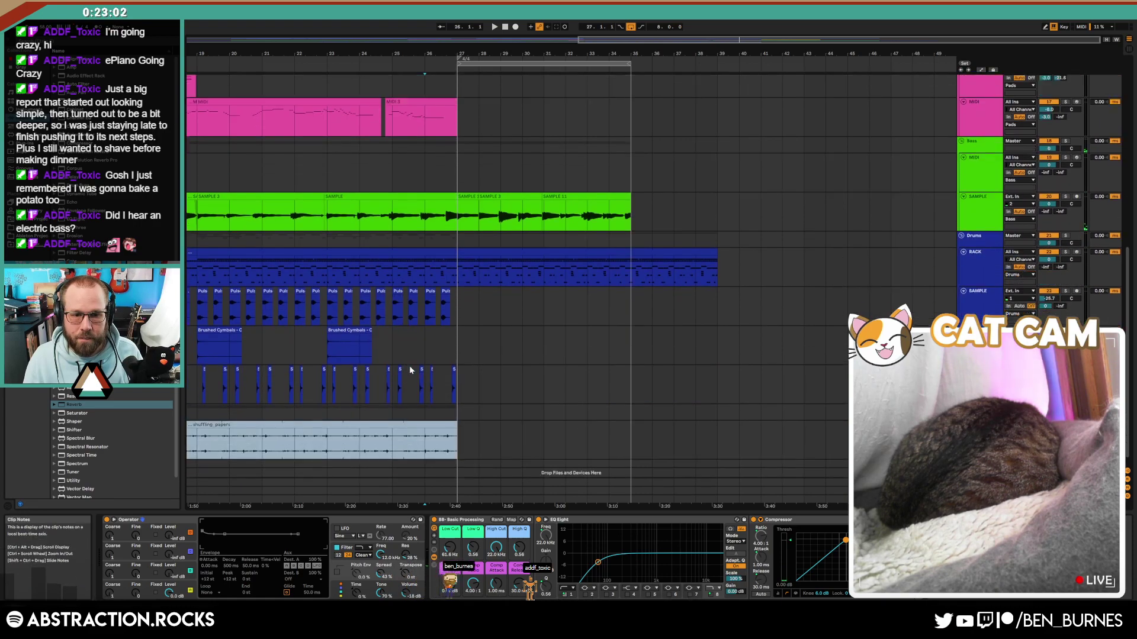
{"action": "scroll", "coordinate": [410, 367], "scroll_direction": "down", "scroll_amount": 1}
{"action": "left_click", "coordinate": [460, 340]}
{"action": "key", "text": "w"}
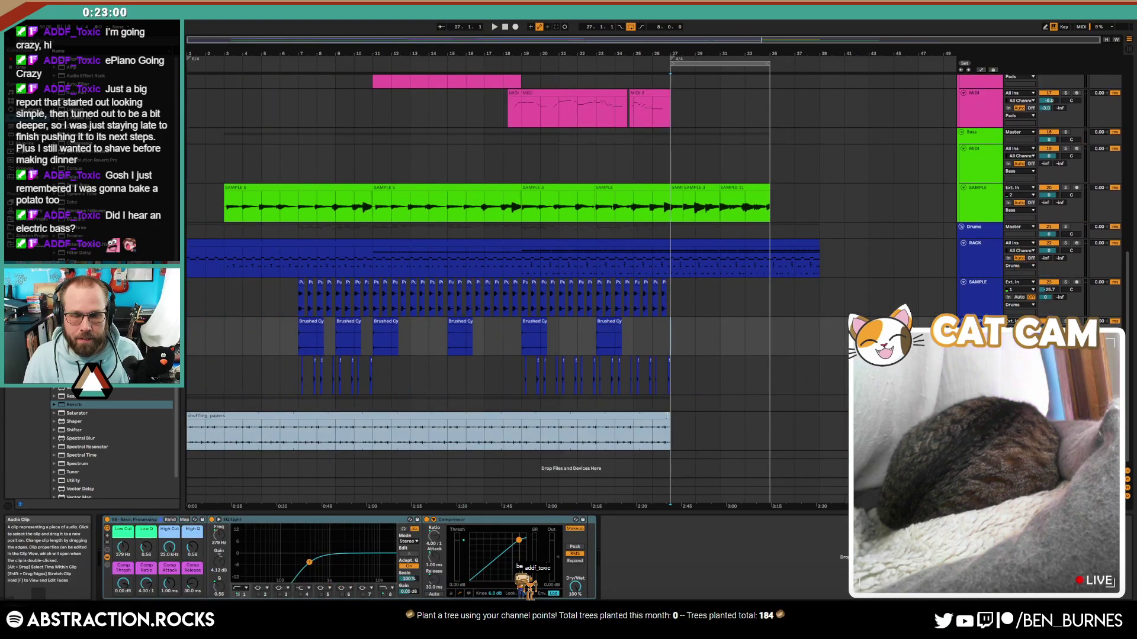
{"action": "key", "text": "plus"}
{"action": "key", "text": "plus"}
{"action": "left_click_drag", "start_coordinate": [668, 425], "coordinate": [640, 422]}
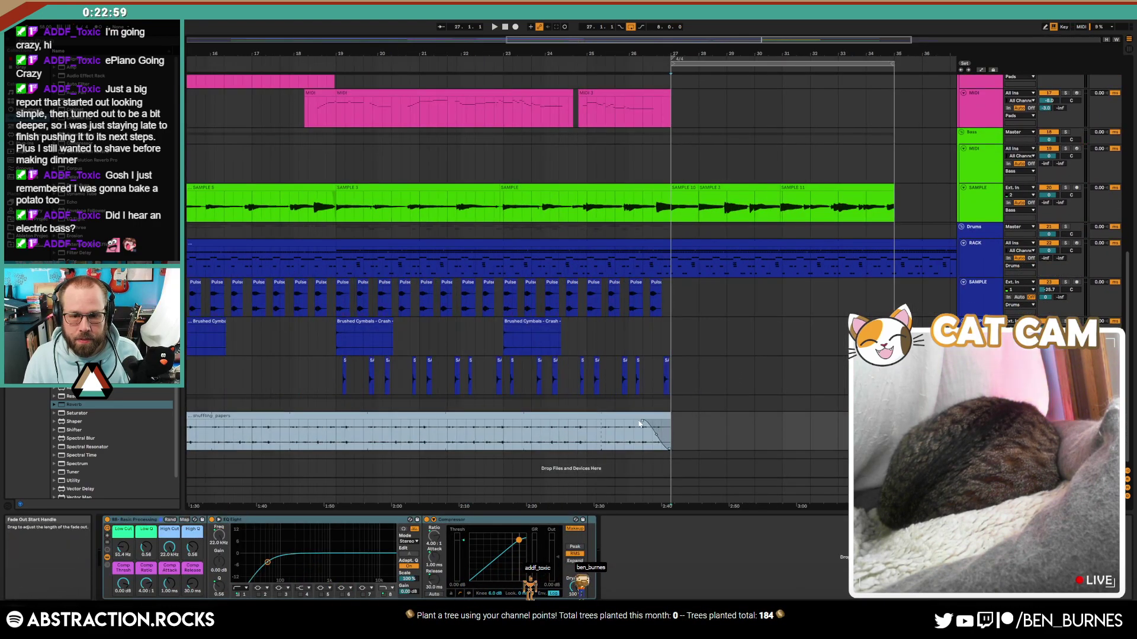
Step: Play the transition into bar 27 from about bar 26, and lower the arpeggio track's volume
{"action": "left_click", "coordinate": [670, 201]}
{"action": "key", "text": "space"}
{"action": "scroll", "coordinate": [704, 264], "scroll_direction": "up", "scroll_amount": 5}
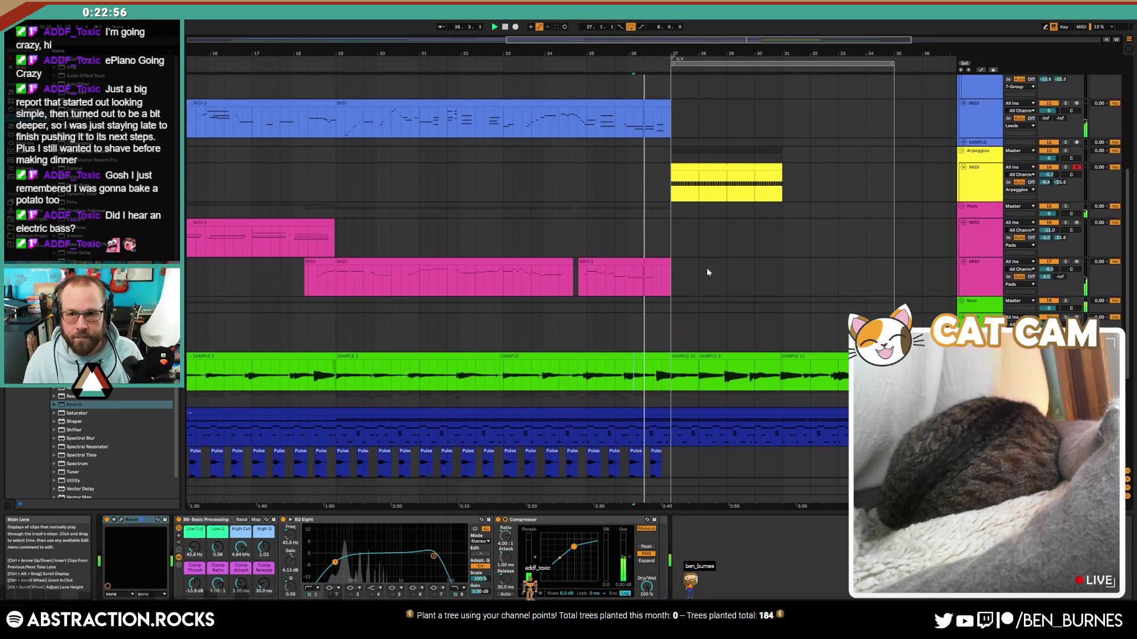
{"action": "scroll", "coordinate": [708, 272], "scroll_direction": "up", "scroll_amount": 1}
{"action": "left_click_drag", "start_coordinate": [1047, 201], "coordinate": [1046, 204]}
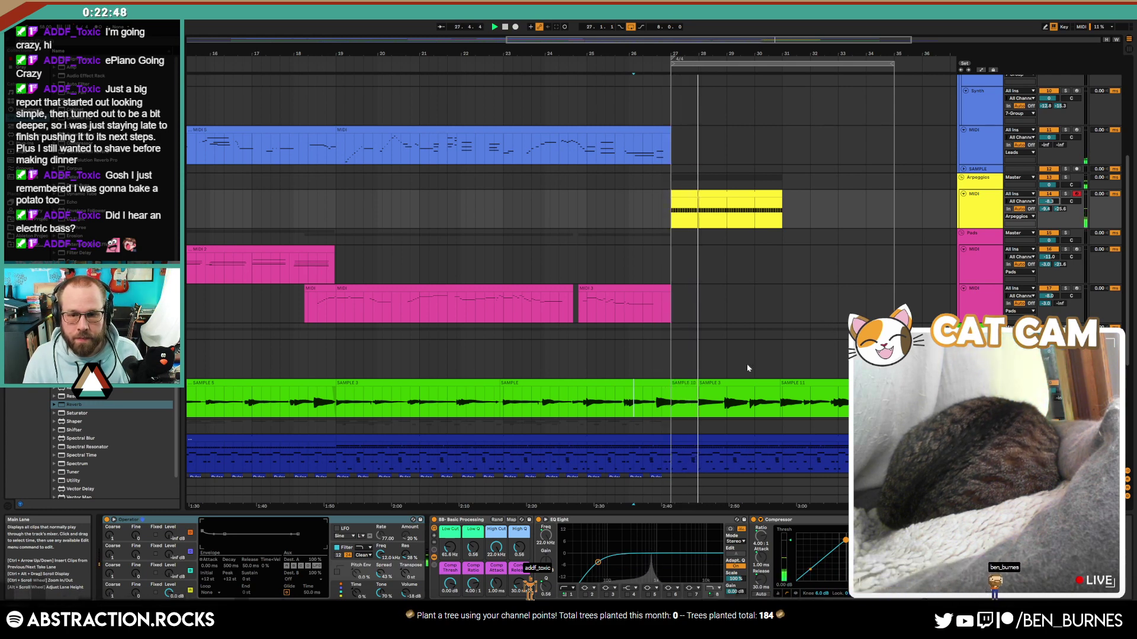
Step: Stop playback and open the drum RACK clip that starts at bar 19 for note editing
{"action": "left_click", "coordinate": [715, 440]}
{"action": "double_click", "coordinate": [715, 439]}
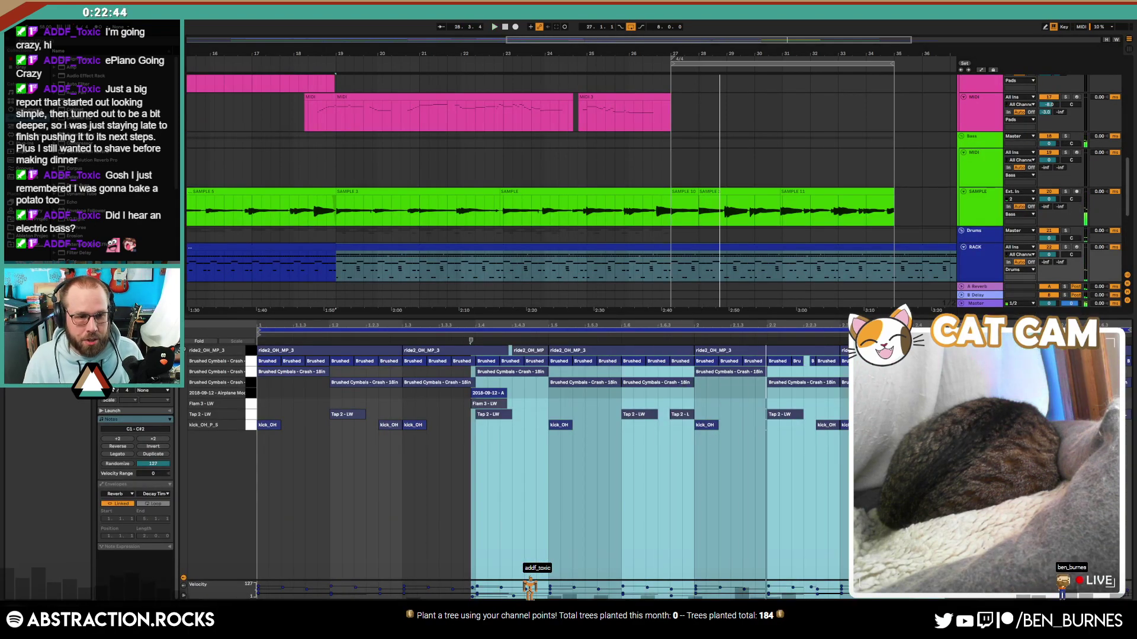
{"action": "left_click", "coordinate": [563, 377]}
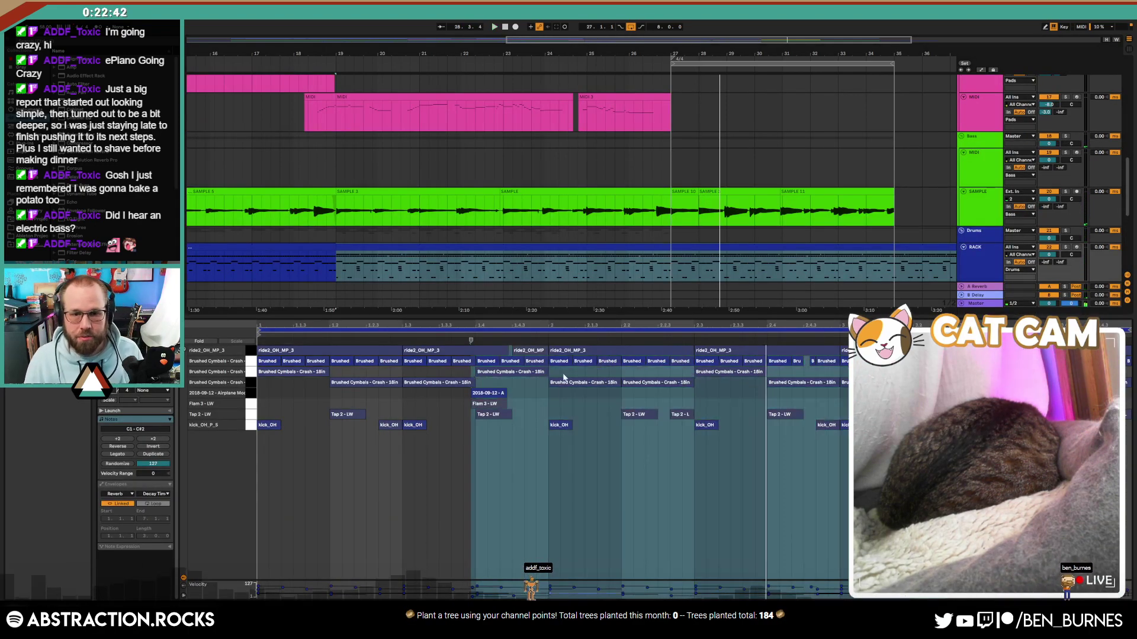
{"action": "left_click", "coordinate": [732, 497]}
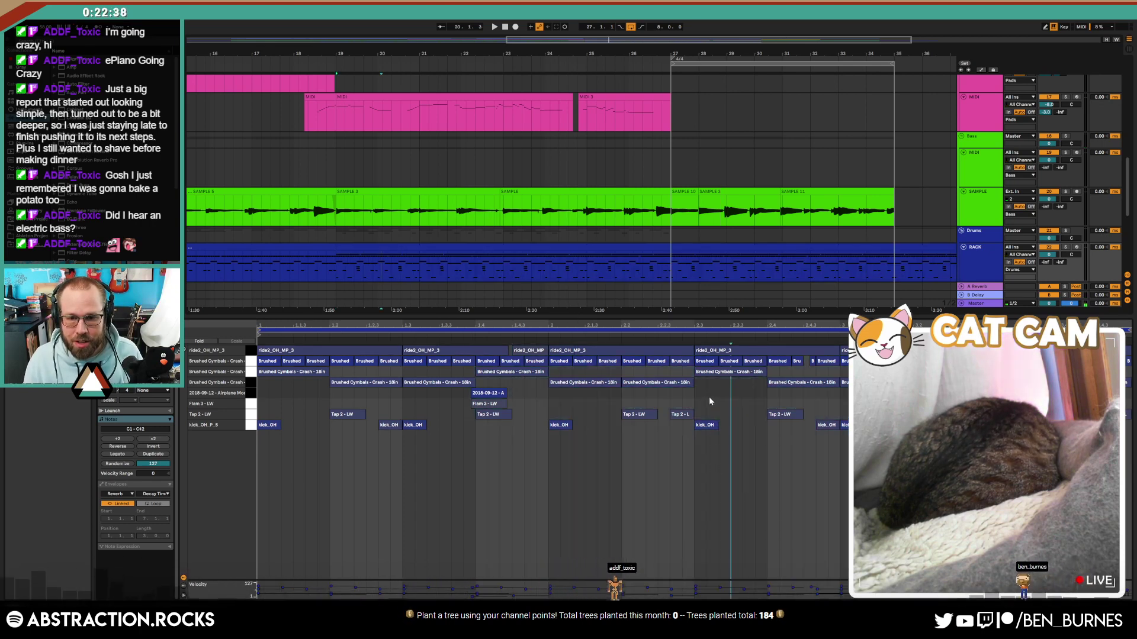
Step: Try deleting the ride and brushed cymbal notes at the start of bar 20 in the drum clip, and undo the deletion
{"action": "left_click_drag", "start_coordinate": [708, 395], "coordinate": [801, 349]}
{"action": "key", "text": "Delete"}
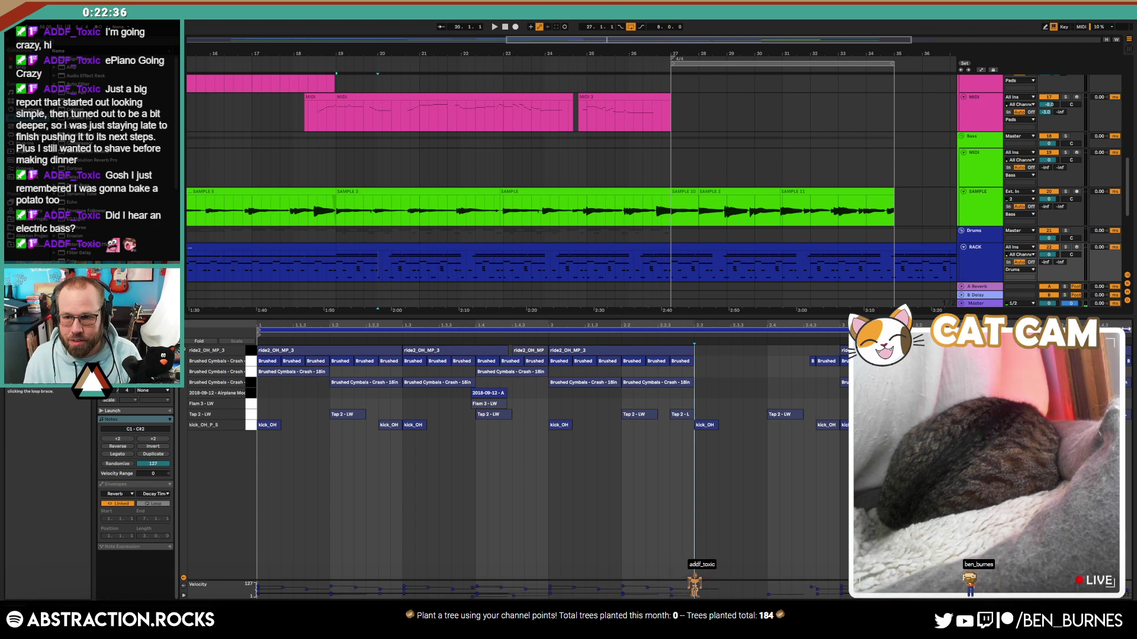
{"action": "left_click", "coordinate": [250, 334]}
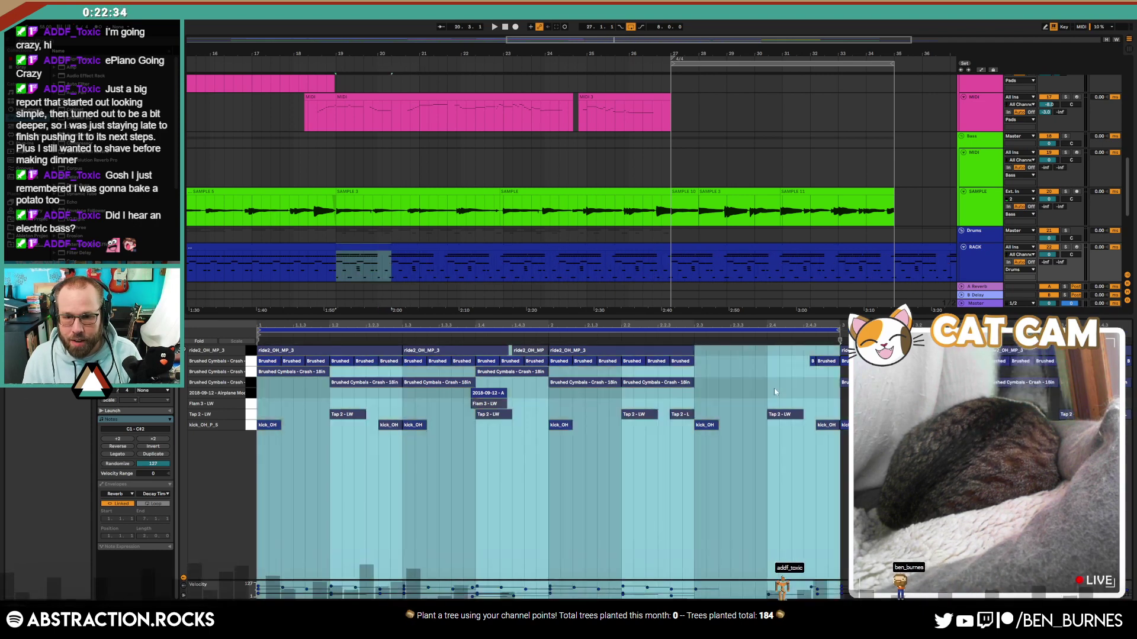
{"action": "key", "text": "space"}
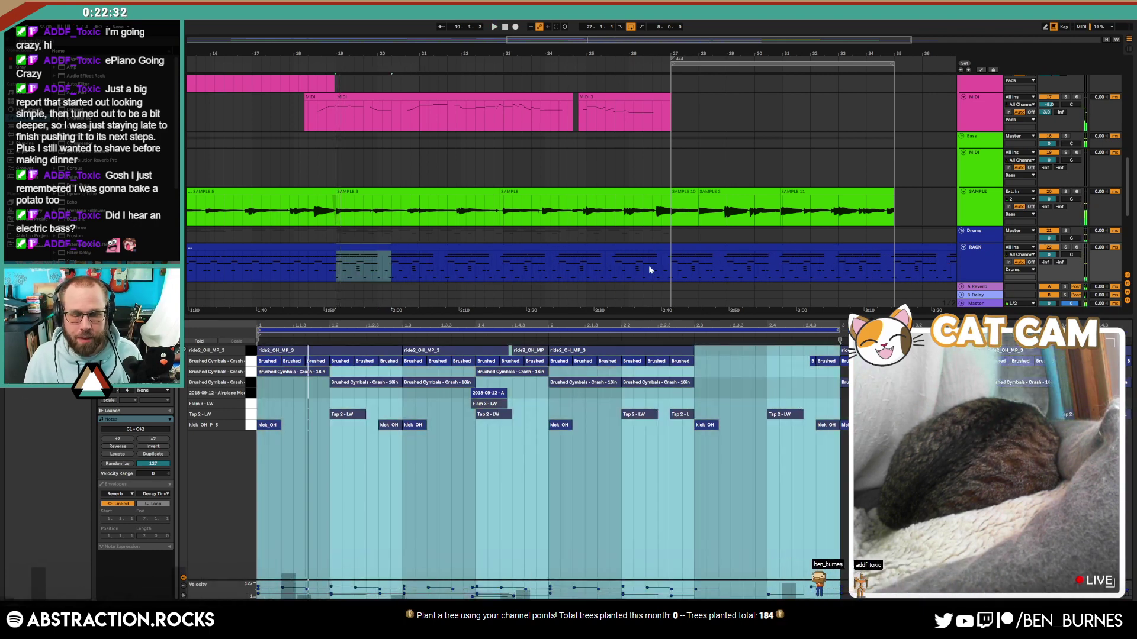
{"action": "key", "text": "ctrl+z"}
{"action": "key", "text": "space"}
{"action": "key", "text": "ctrl+z"}
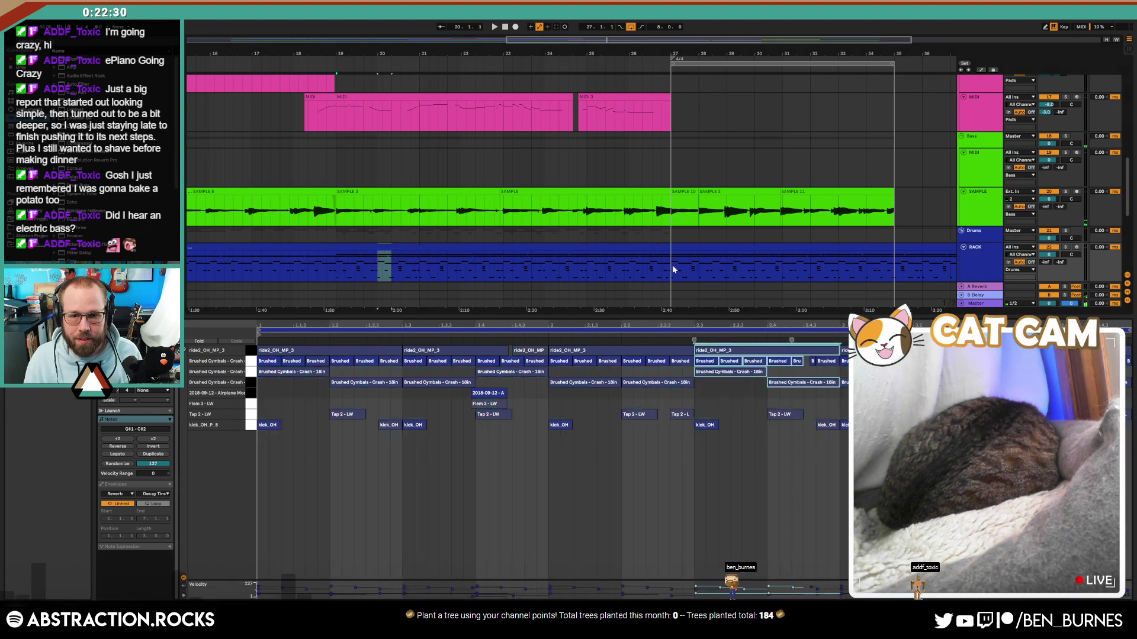
Step: Select bars 27 to 35 of the drum RACK clip, and enter 4 as the clip's time signature numerator
{"action": "left_click_drag", "start_coordinate": [672, 270], "coordinate": [896, 259]}
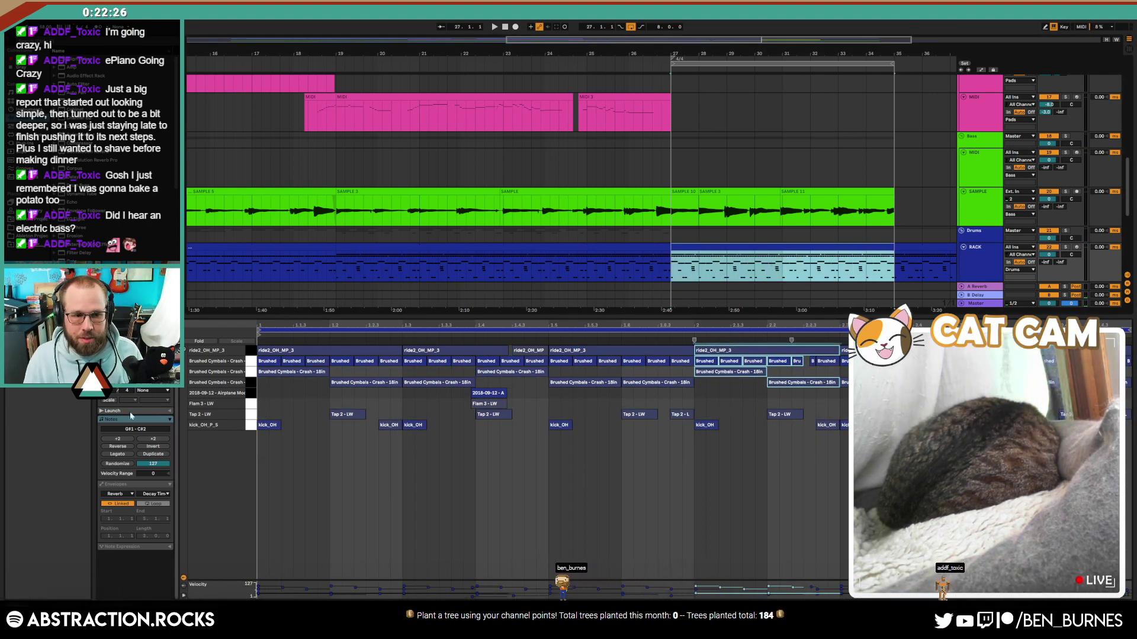
{"action": "left_click", "coordinate": [109, 390]}
{"action": "type", "text": "4"}
{"action": "key", "text": "Return"}
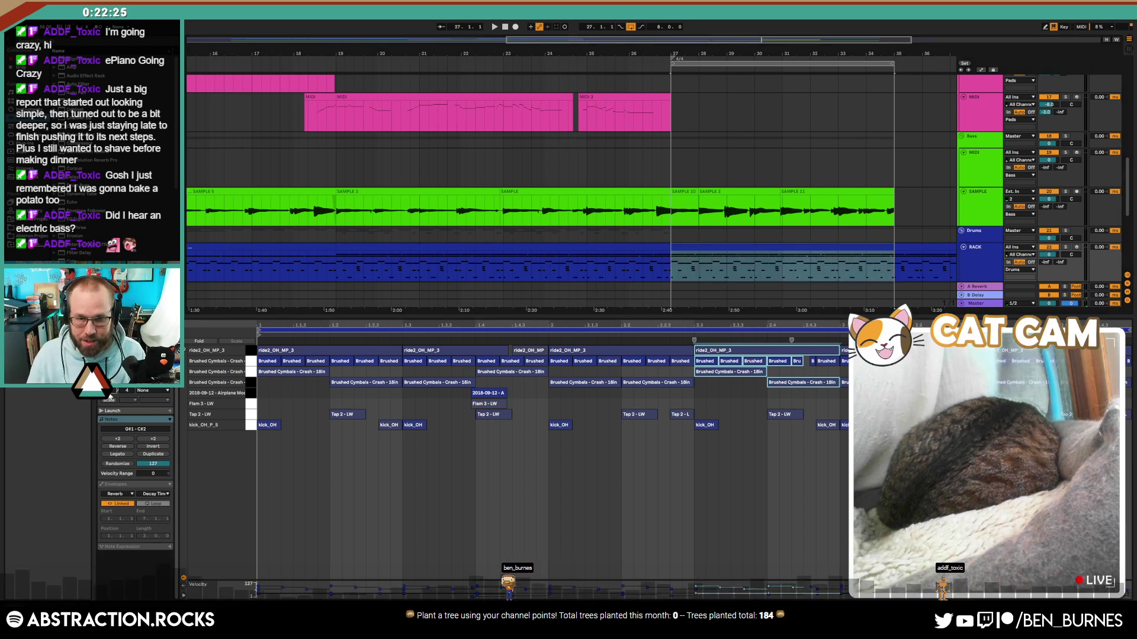
{"action": "left_click", "coordinate": [698, 521]}
{"action": "key", "text": "space"}
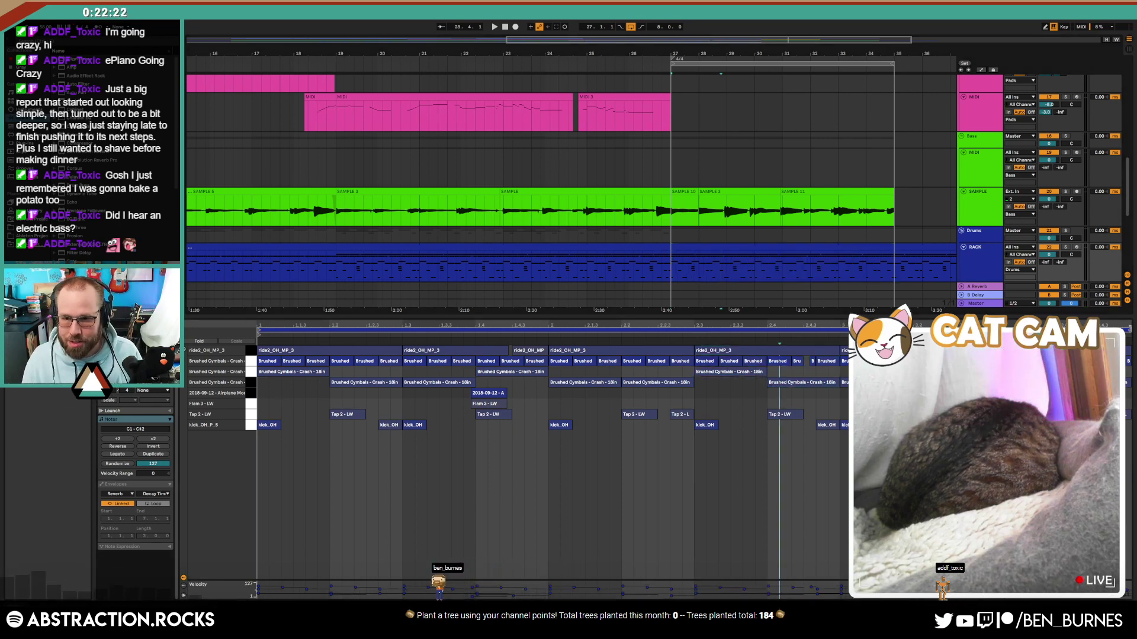
Step: Delete the brushed cymbal notes in the second half of bar 28 in the drum clip, keeping the first short hit
{"action": "left_click_drag", "start_coordinate": [1130, 330], "coordinate": [876, 330]}
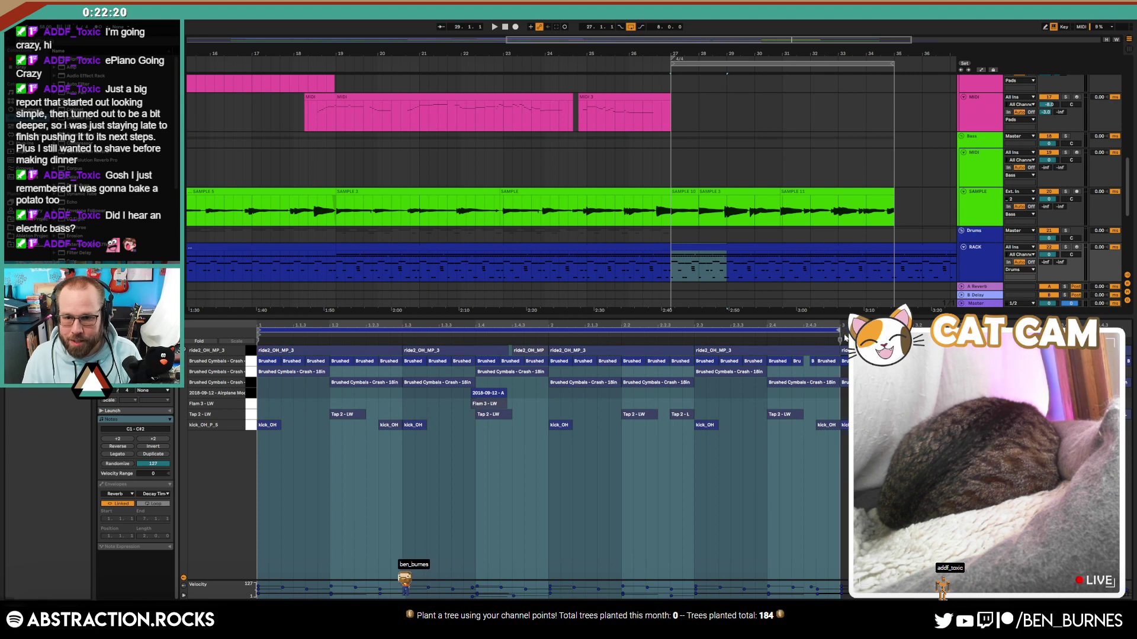
{"action": "left_click", "coordinate": [249, 334]}
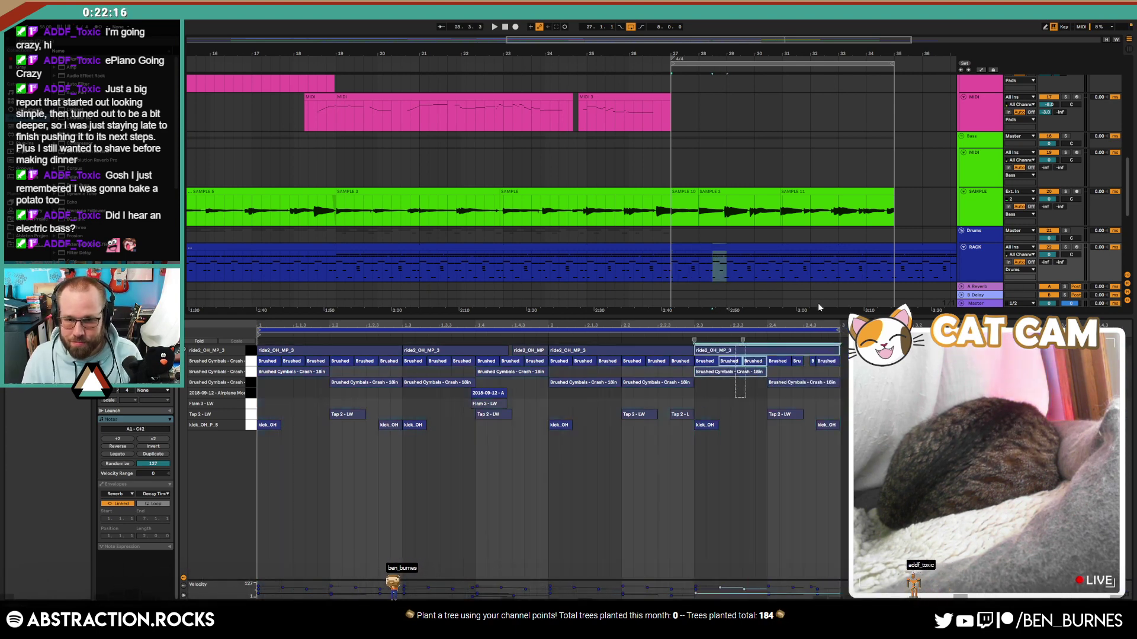
{"action": "left_click_drag", "start_coordinate": [732, 382], "coordinate": [825, 362]}
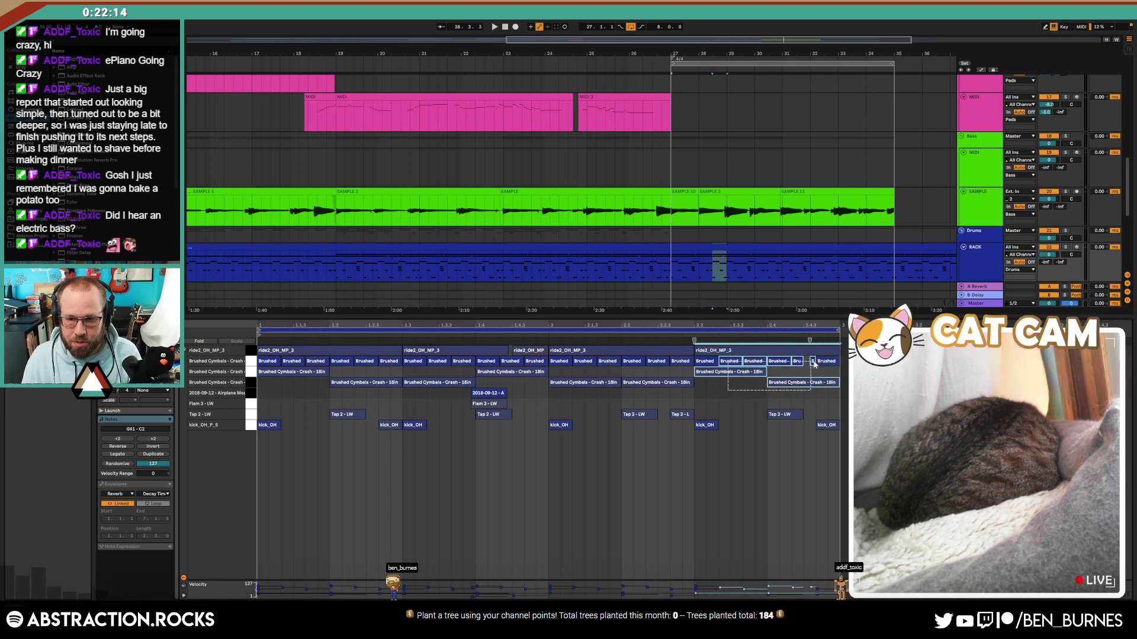
{"action": "key", "text": "Delete"}
{"action": "left_click", "coordinate": [761, 383]}
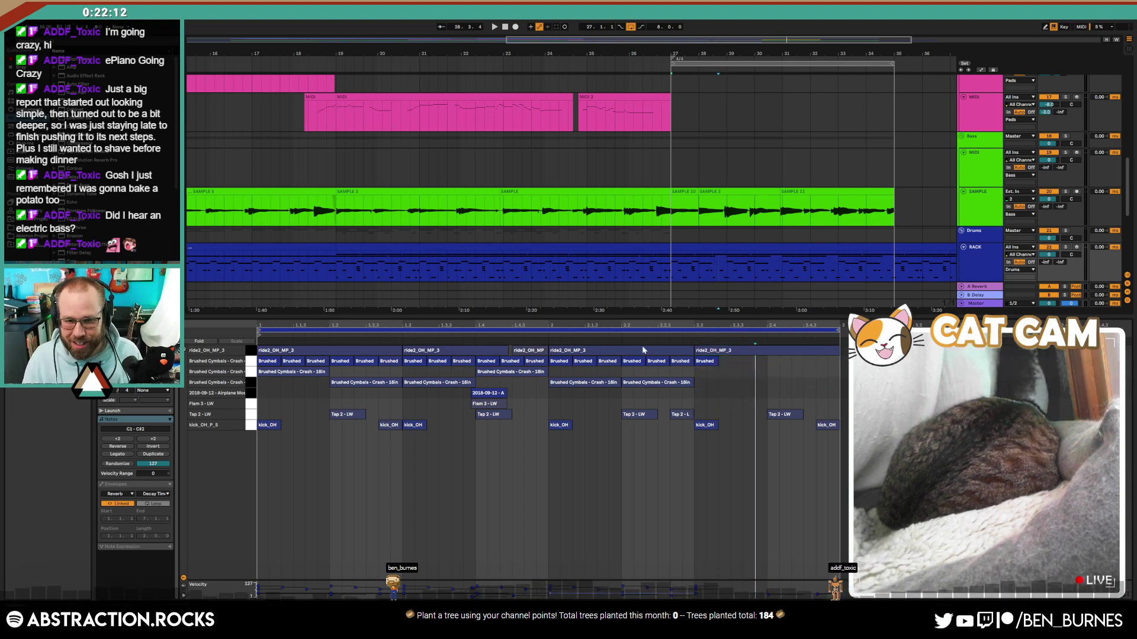
Step: Play the edited drums with the bass from bar 27 to about bar 29, and stop playback
{"action": "left_click", "coordinate": [657, 344]}
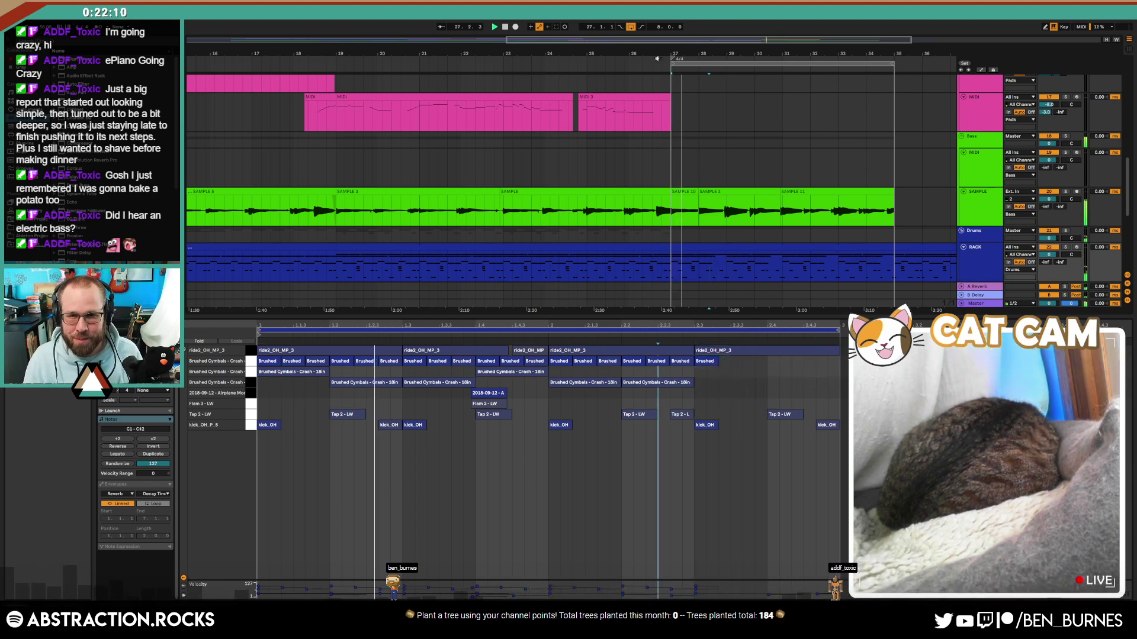
{"action": "left_click_drag", "start_coordinate": [682, 41], "coordinate": [714, 40]}
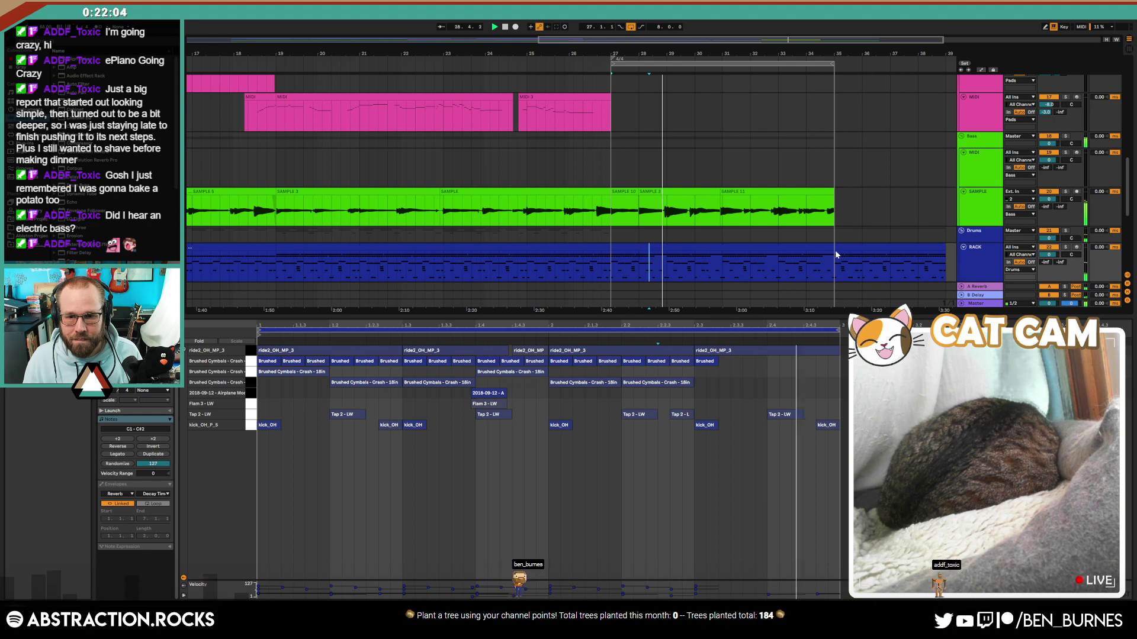
{"action": "scroll", "coordinate": [740, 260], "scroll_direction": "up", "scroll_amount": 3}
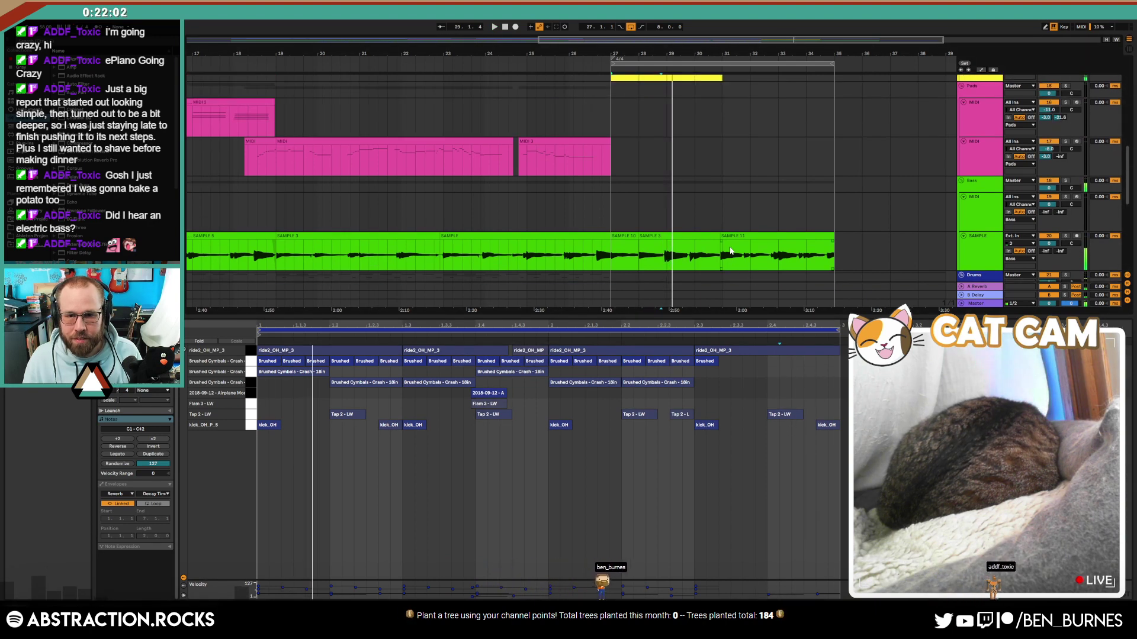
{"action": "scroll", "coordinate": [730, 249], "scroll_direction": "down", "scroll_amount": 2}
{"action": "scroll", "coordinate": [729, 246], "scroll_direction": "up", "scroll_amount": 3}
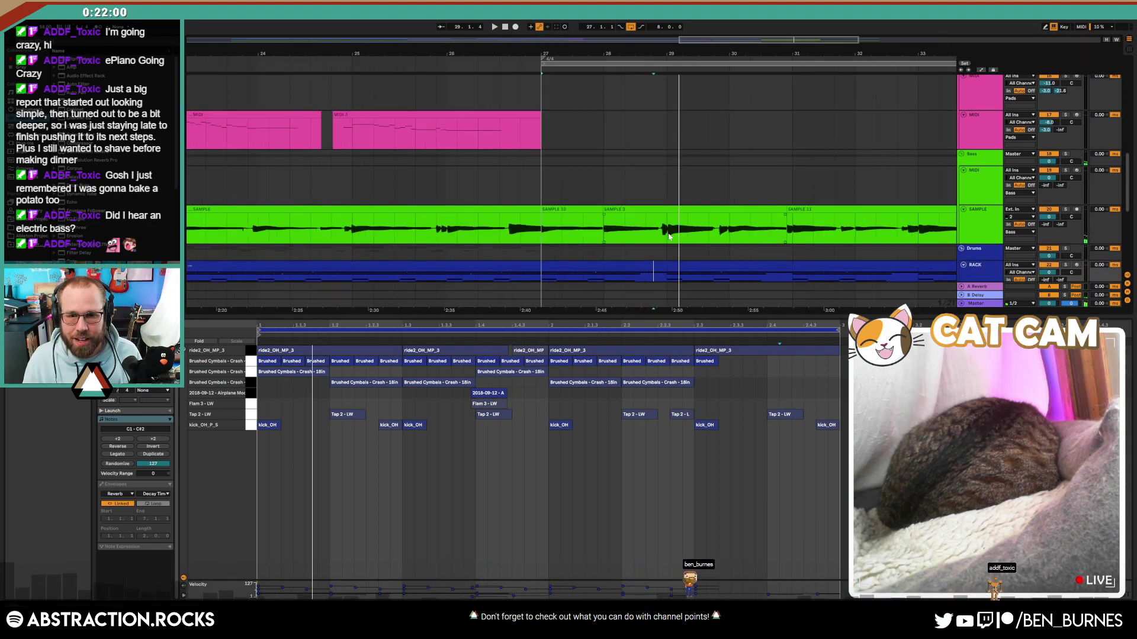
Step: Paste a copy of the bar 27 bass clip at bar 29 on the SAMPLE track, and extend the following clip's start to before bar 30
{"action": "left_click", "coordinate": [669, 235]}
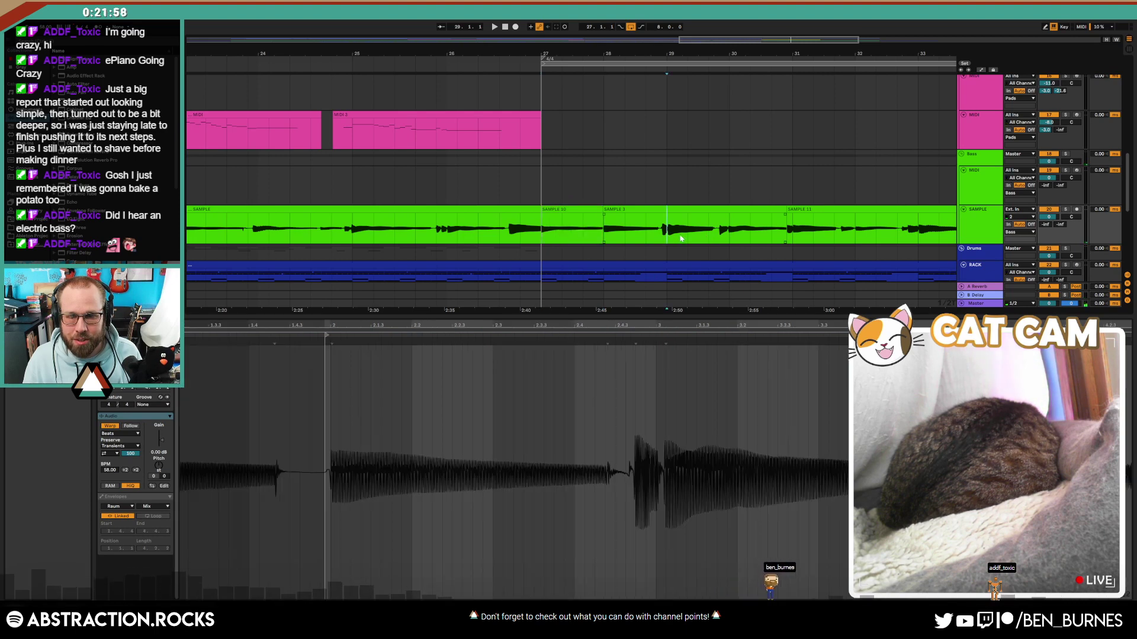
{"action": "key", "text": "ctrl+v"}
{"action": "left_click_drag", "start_coordinate": [728, 209], "coordinate": [701, 210]}
{"action": "scroll", "coordinate": [728, 209], "scroll_direction": "up", "scroll_amount": 3}
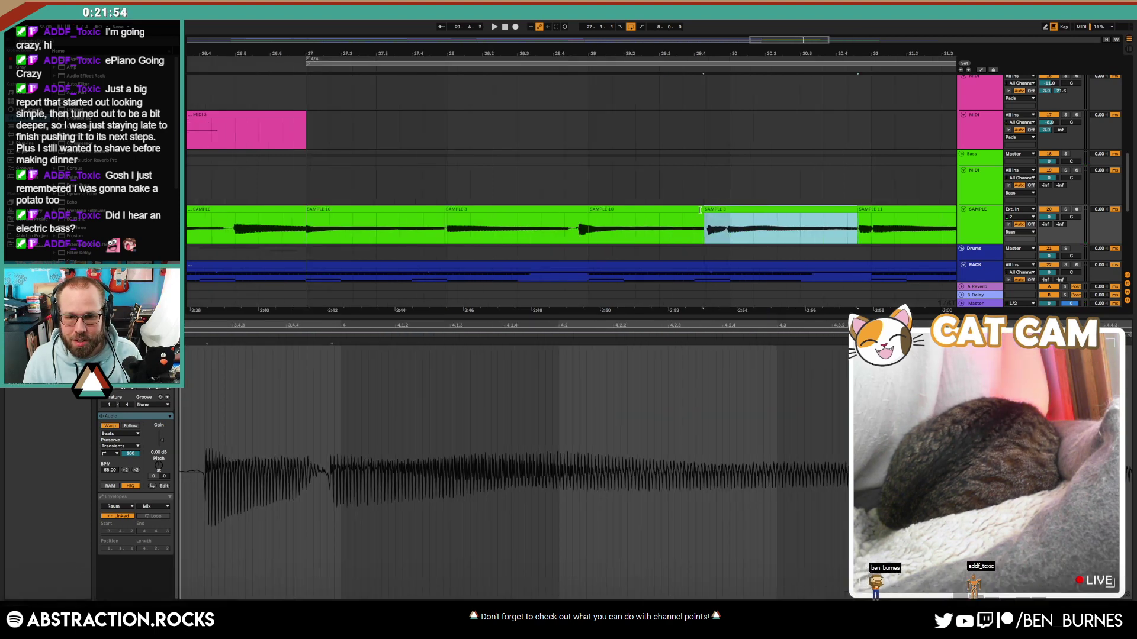
Step: Play the edited bass from just before bar 27, and select the pasted SAMPLE clip at bar 29
{"action": "left_click", "coordinate": [282, 237]}
{"action": "key", "text": "space"}
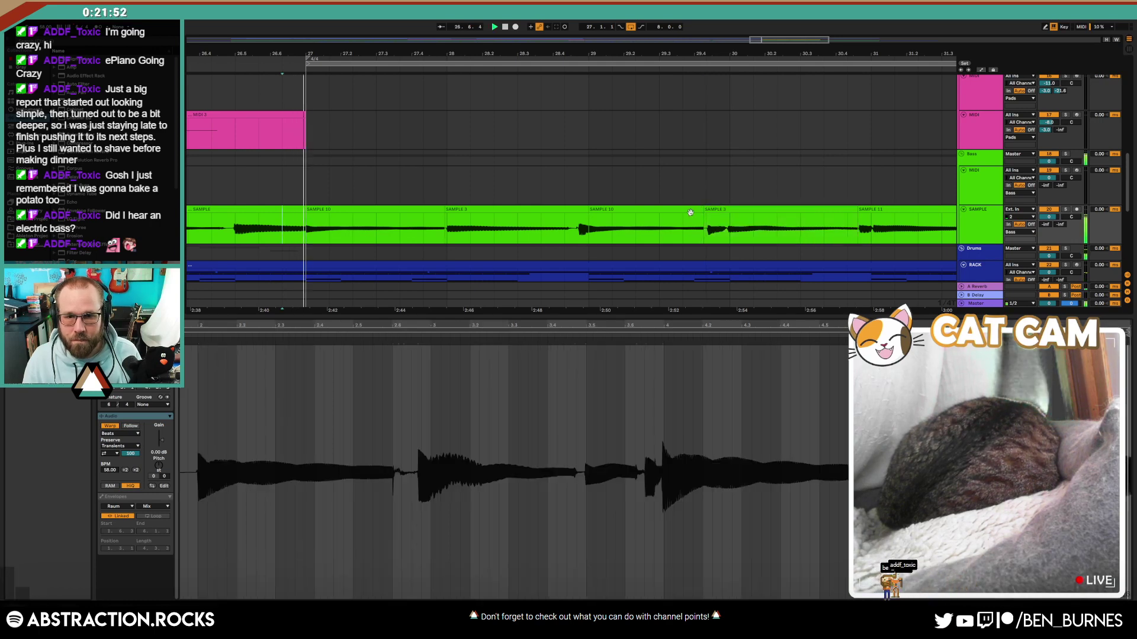
{"action": "left_click", "coordinate": [622, 218]}
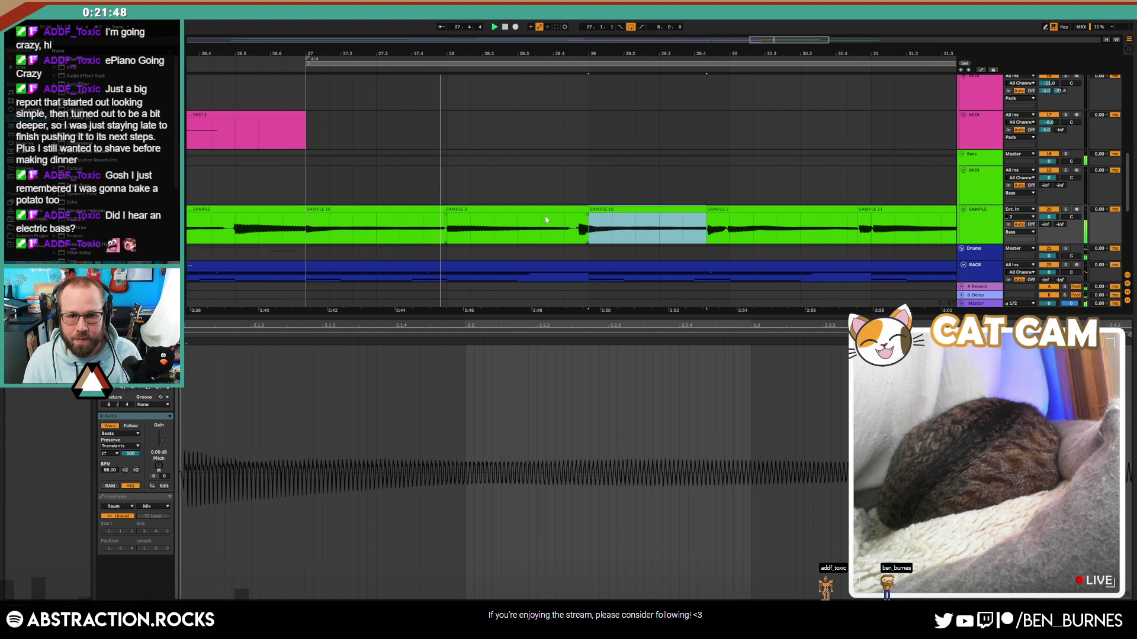
Step: Undo the last arpeggio clip edit and extend the yellow arpeggio clip so it spans bars 27 to 35
{"action": "key", "text": "shift+Tab"}
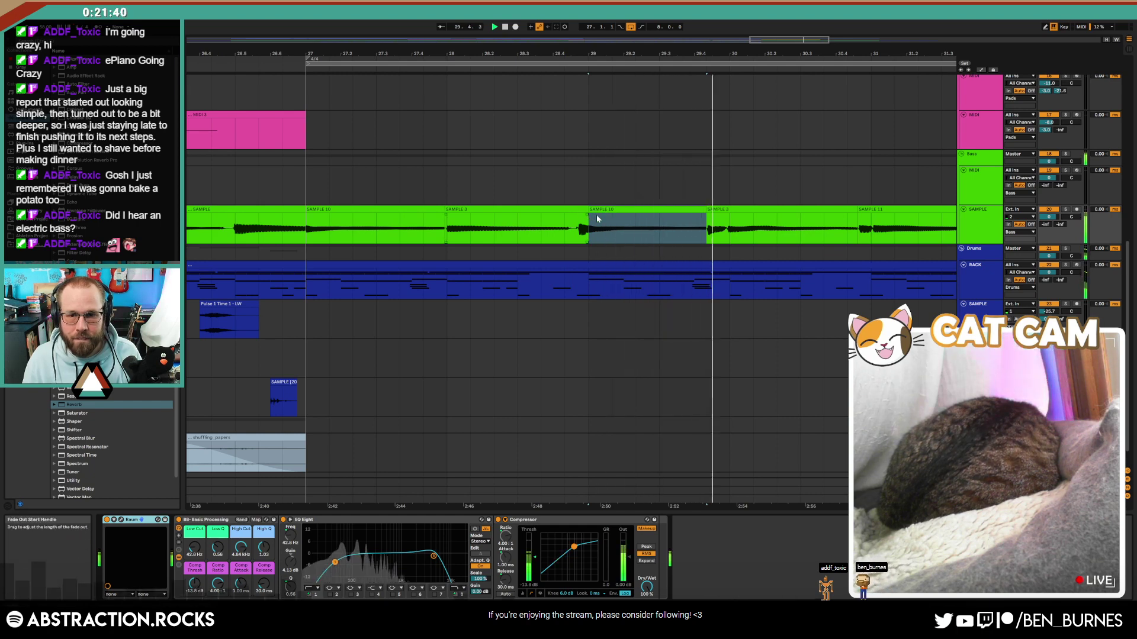
{"action": "scroll", "coordinate": [715, 231], "scroll_direction": "up", "scroll_amount": 3, "text": "ctrl"}
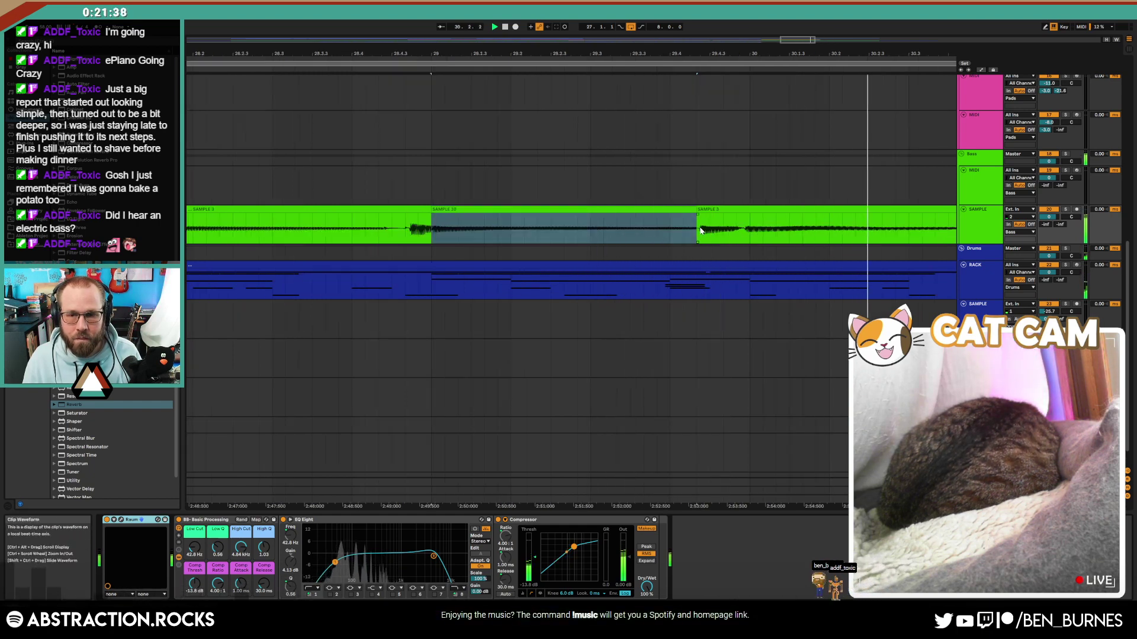
{"action": "scroll", "coordinate": [701, 231], "scroll_direction": "down", "scroll_amount": 3, "text": "ctrl"}
{"action": "scroll", "coordinate": [787, 148], "scroll_direction": "down", "scroll_amount": 3, "text": "ctrl"}
{"action": "scroll", "coordinate": [811, 125], "scroll_direction": "up", "scroll_amount": 3}
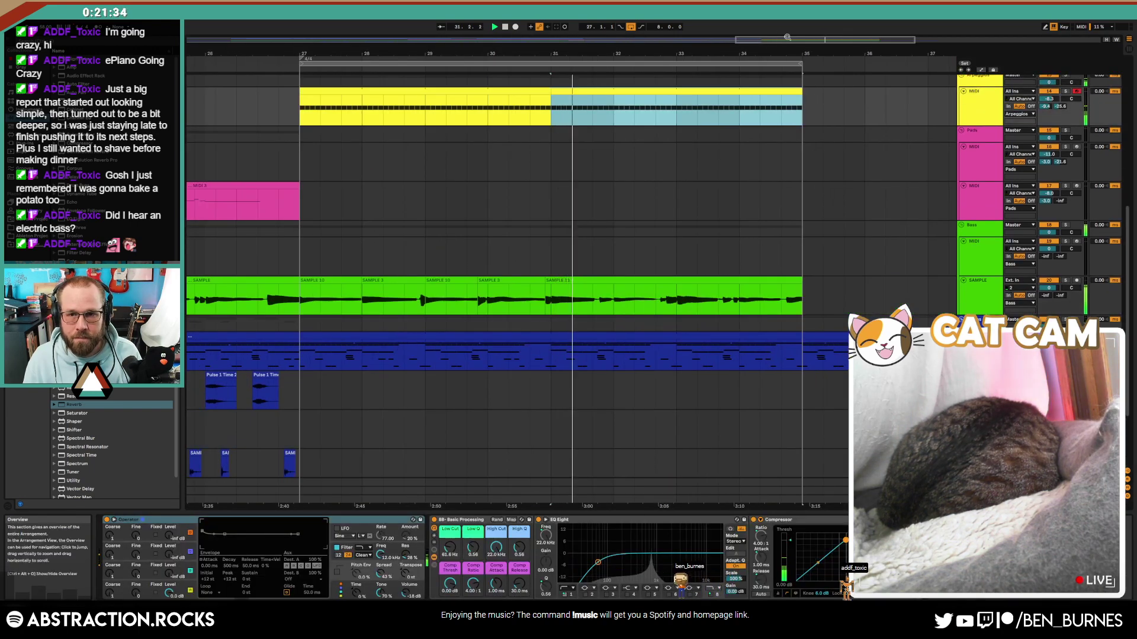
{"action": "left_click_drag", "start_coordinate": [822, 40], "coordinate": [830, 34]}
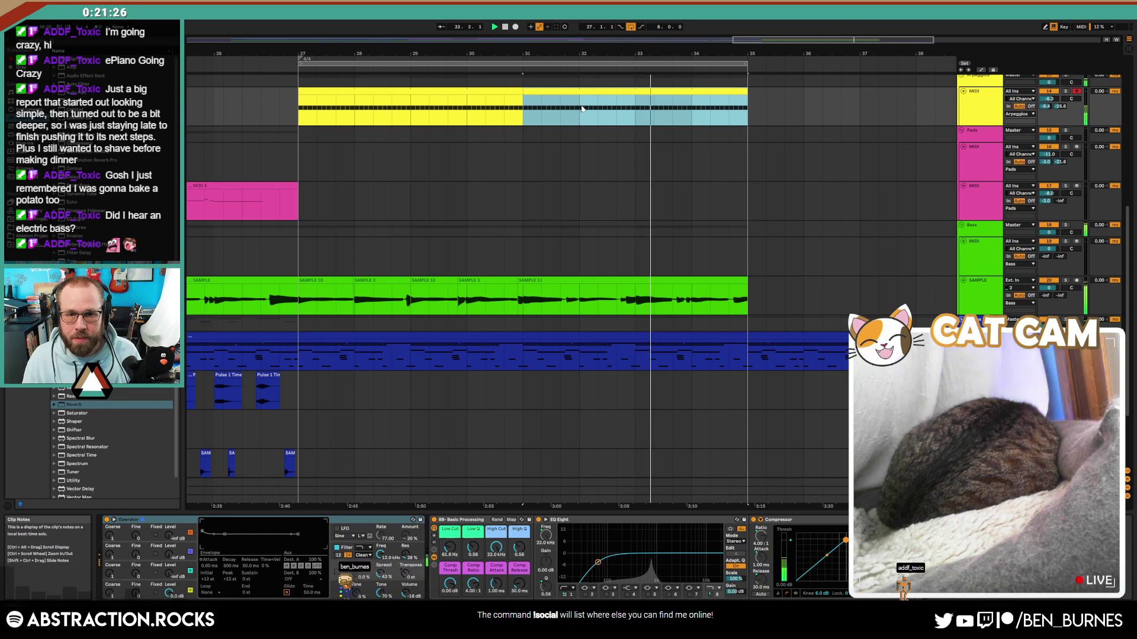
{"action": "key", "text": "ctrl+z"}
{"action": "left_click_drag", "start_coordinate": [573, 100], "coordinate": [749, 102]}
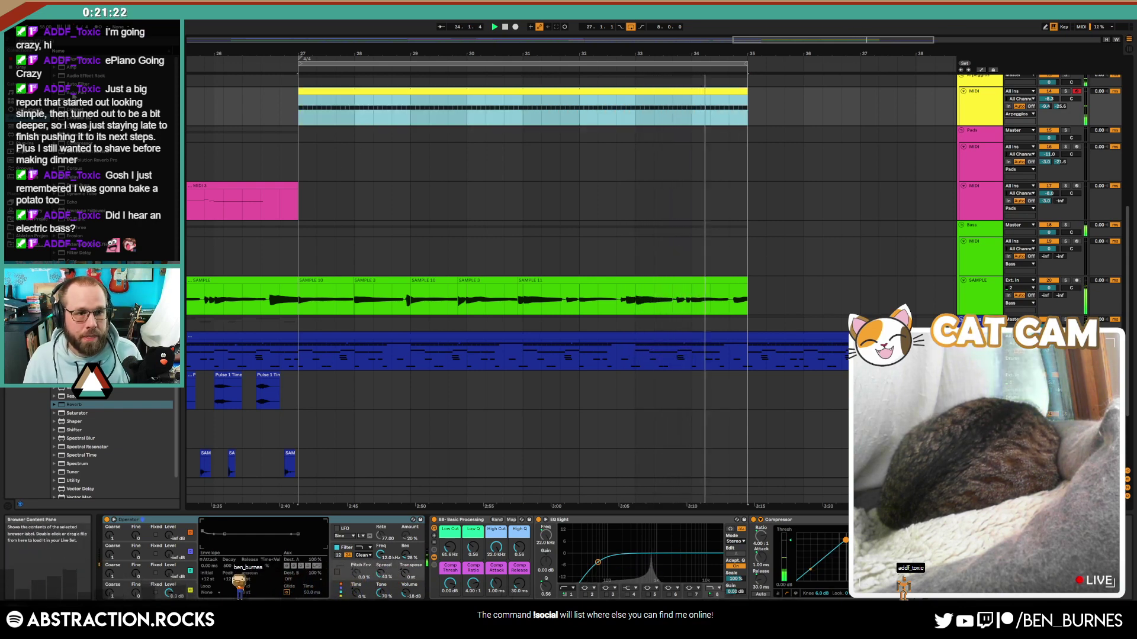
Step: Add an Auto Pan after Operator on the arpeggio track and lower its Amount
{"action": "left_click_drag", "start_coordinate": [72, 93], "coordinate": [439, 564]}
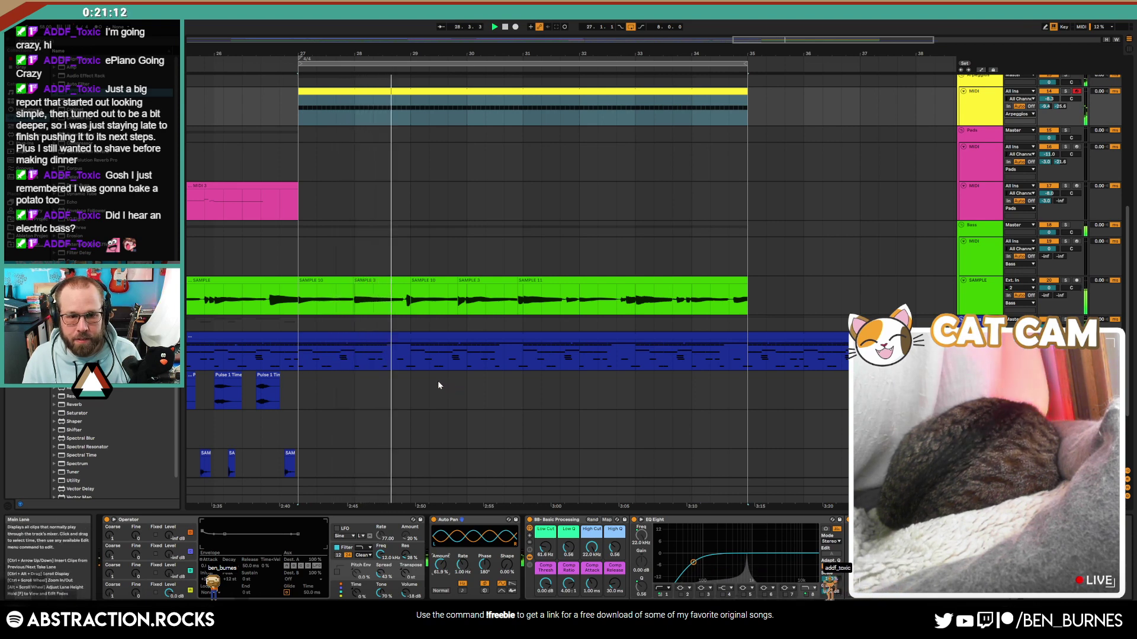
{"action": "left_click_drag", "start_coordinate": [462, 564], "coordinate": [462, 586]}
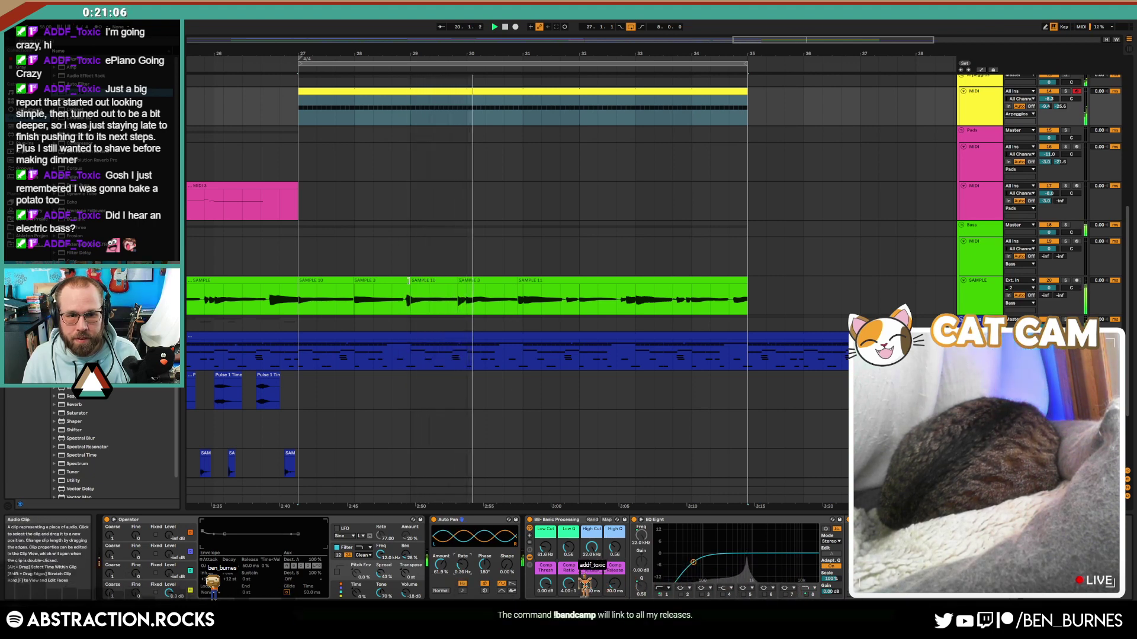
Step: Retime the bass sample clip leading into bar 29 by shifting its warp marker, and play that passage back
{"action": "double_click", "coordinate": [406, 296]}
{"action": "left_click", "coordinate": [402, 266]}
{"action": "key", "text": "space"}
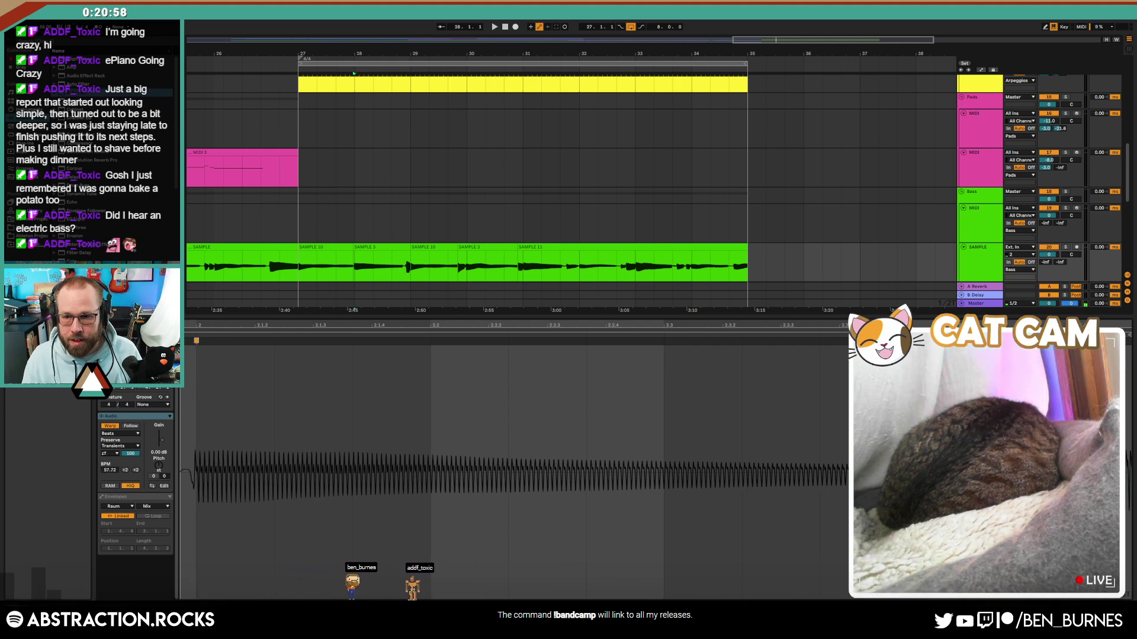
{"action": "left_click_drag", "start_coordinate": [1057, 341], "coordinate": [1046, 341]}
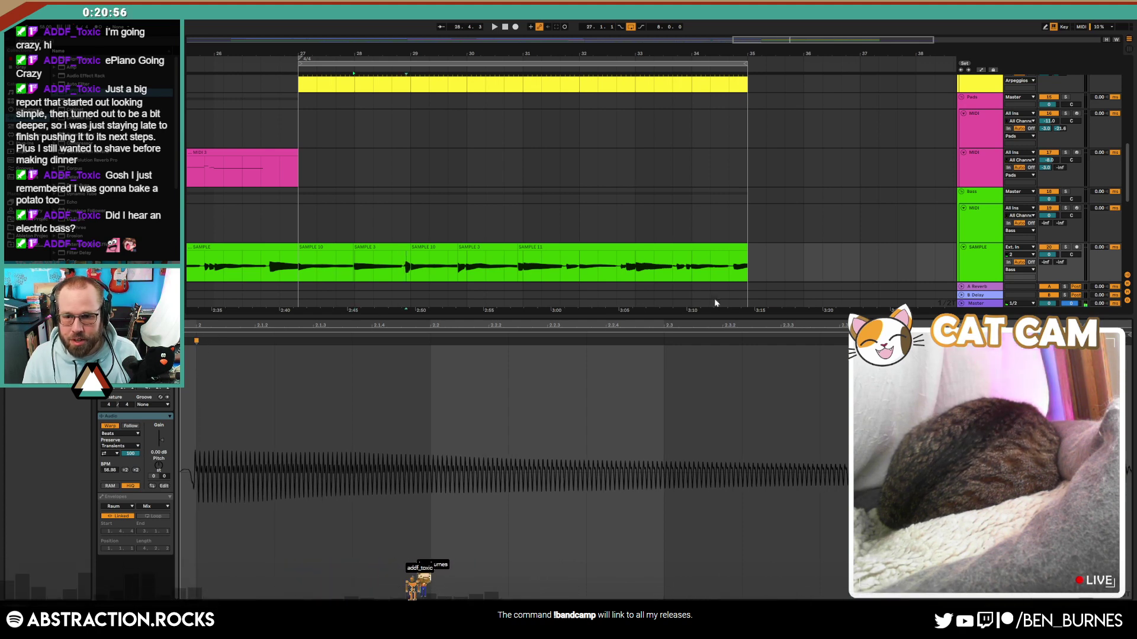
{"action": "left_click_drag", "start_coordinate": [715, 325], "coordinate": [620, 314]}
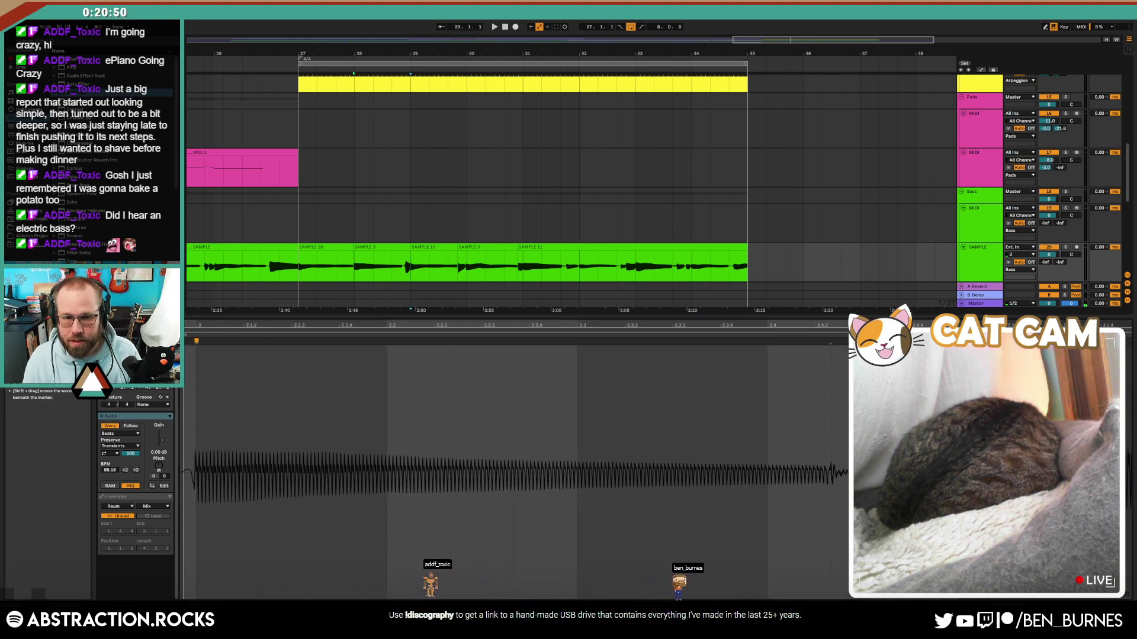
{"action": "left_click", "coordinate": [392, 263]}
{"action": "key", "text": "space"}
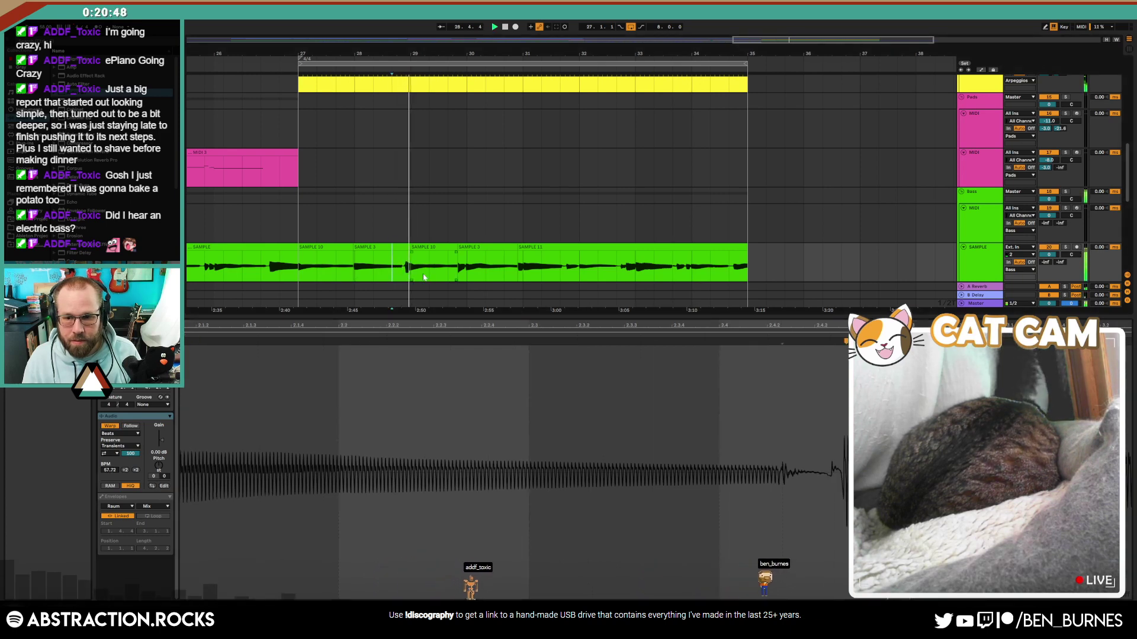
{"action": "key", "text": "shift+Tab"}
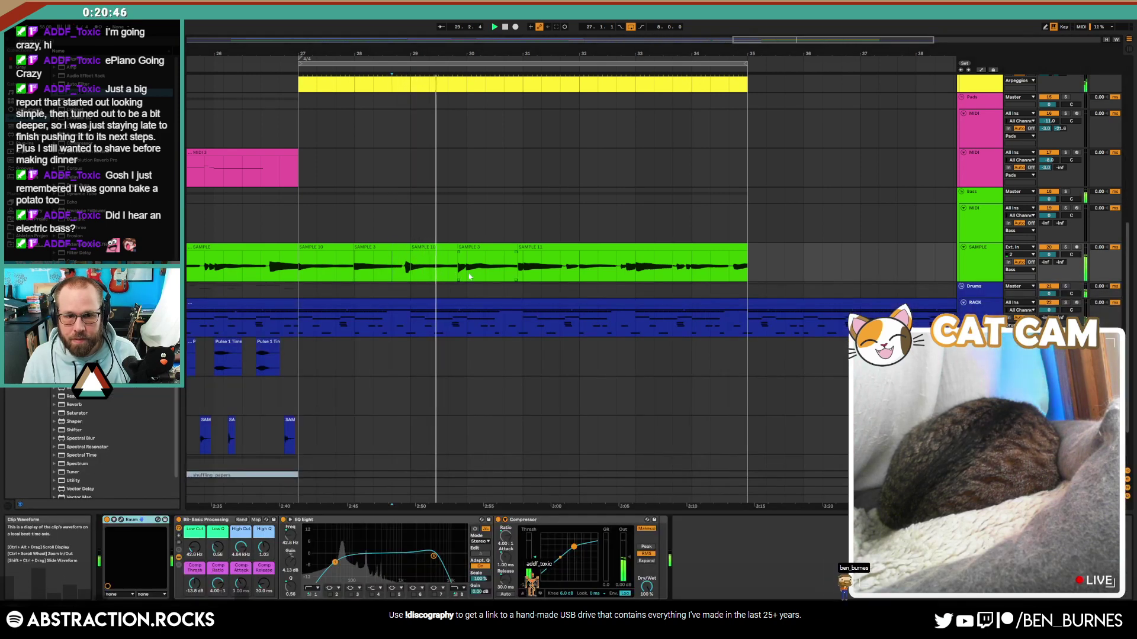
Step: Add warp markers at the two note onsets in the bass sample clip straddling bar 30 and adjust their timing
{"action": "double_click", "coordinate": [468, 248]}
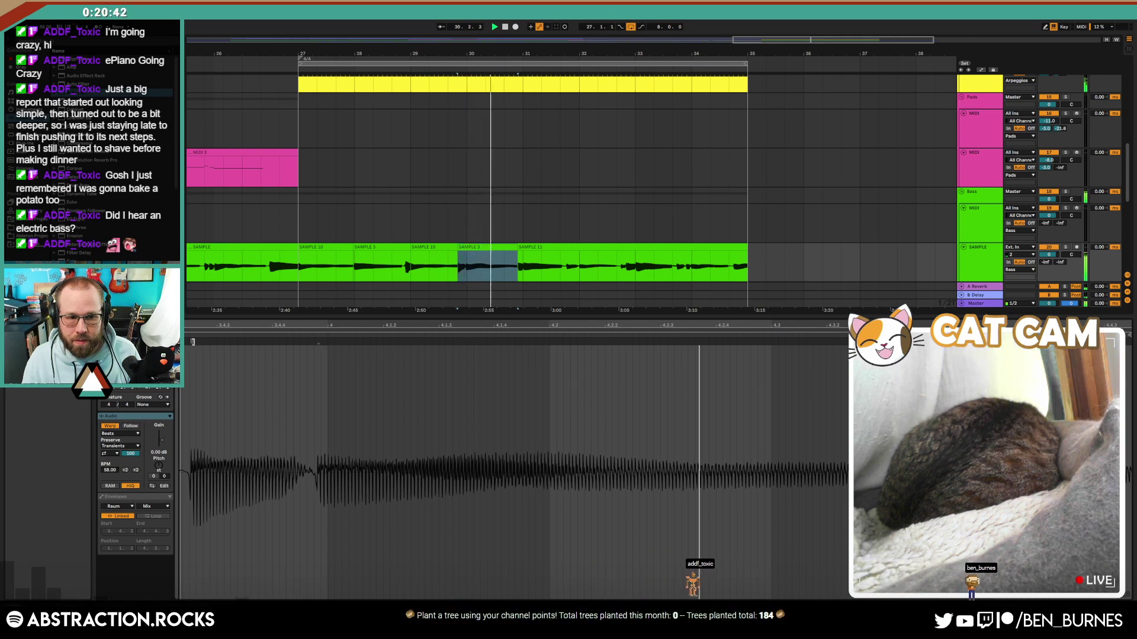
{"action": "double_click", "coordinate": [192, 342]}
{"action": "left_click_drag", "start_coordinate": [192, 342], "coordinate": [195, 341]}
{"action": "mouse_move", "coordinate": [366, 325]}
{"action": "left_mouse_down"}
{"action": "mouse_move", "coordinate": [382, 320]}
{"action": "mouse_move", "coordinate": [359, 341]}
{"action": "left_mouse_up"}
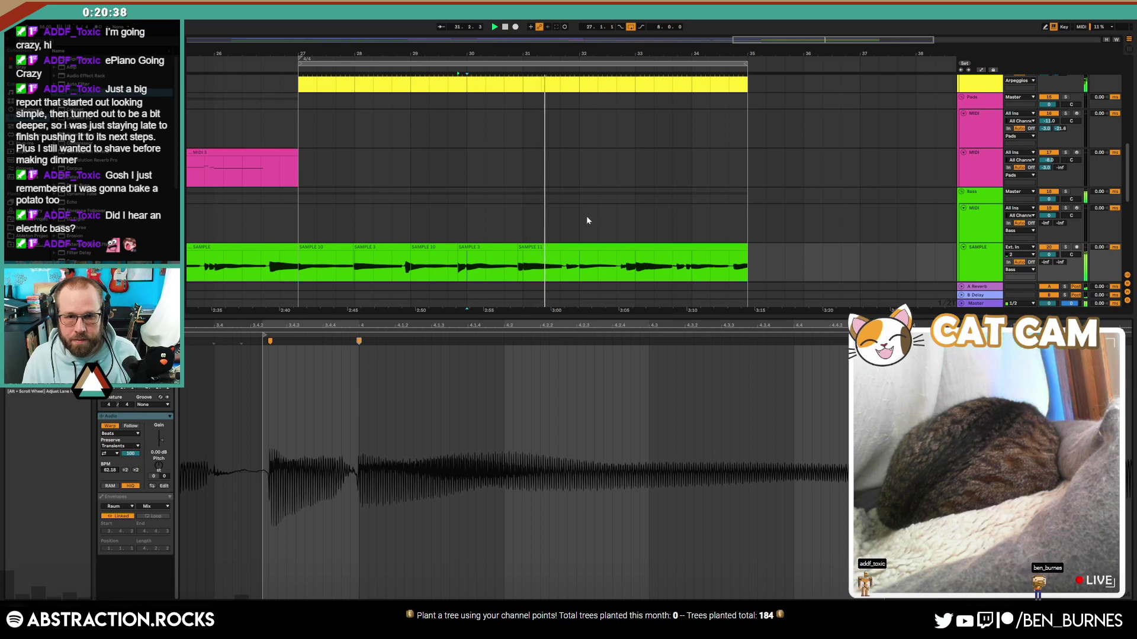
{"action": "key", "text": "shift+Tab"}
Step: Change the arpeggio track's Operator oscillator waveform to Triangle and play the section from bar 27
{"action": "scroll", "coordinate": [642, 270], "scroll_direction": "up", "scroll_amount": 3}
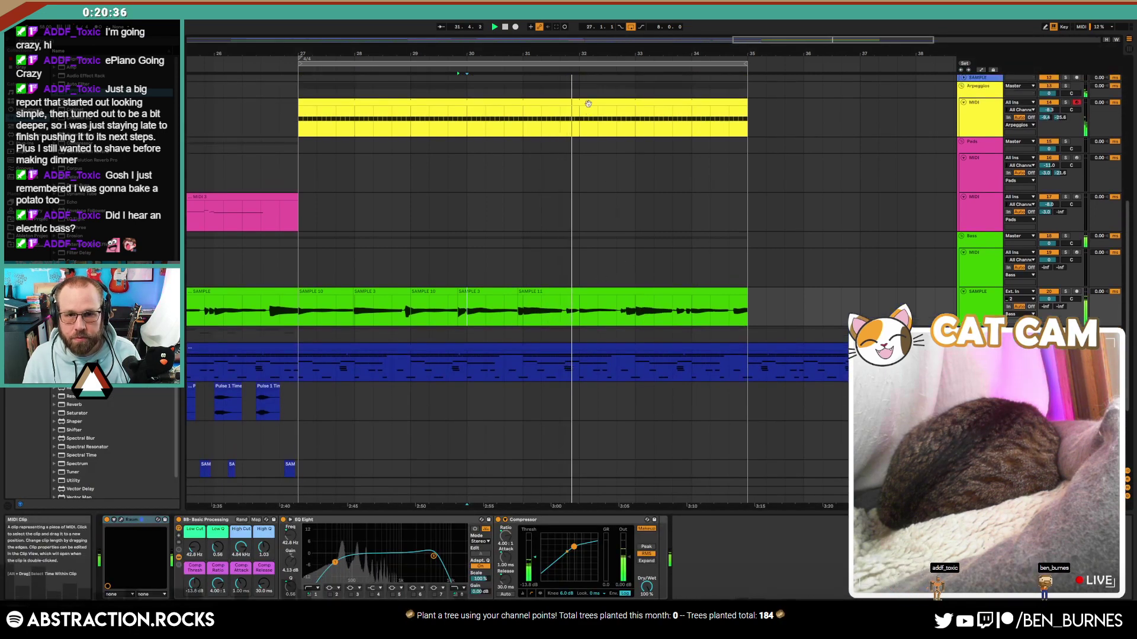
{"action": "left_click", "coordinate": [588, 103]}
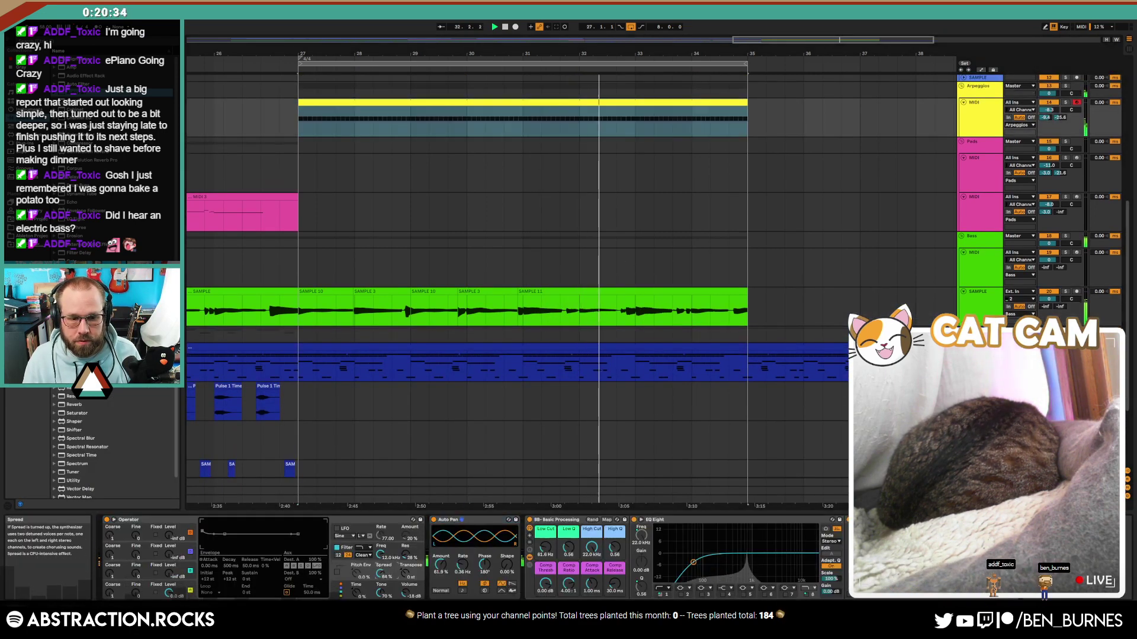
{"action": "left_click", "coordinate": [290, 565]}
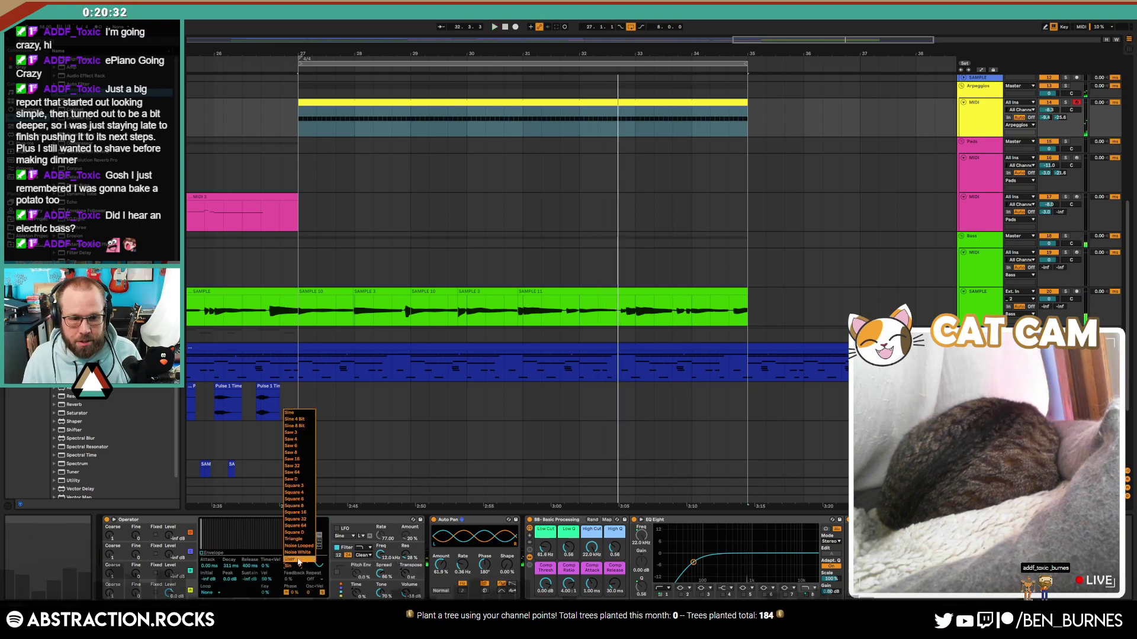
{"action": "left_click", "coordinate": [298, 539]}
{"action": "key", "text": "space"}
{"action": "left_click", "coordinate": [560, 177]}
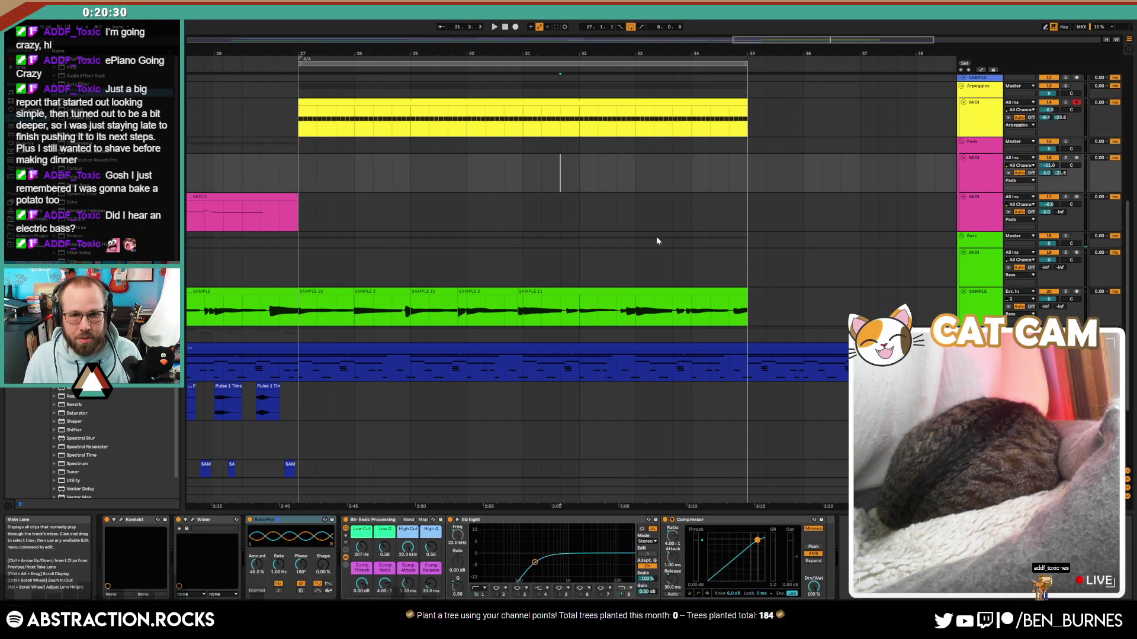
{"action": "left_click", "coordinate": [298, 116]}
{"action": "key", "text": "space"}
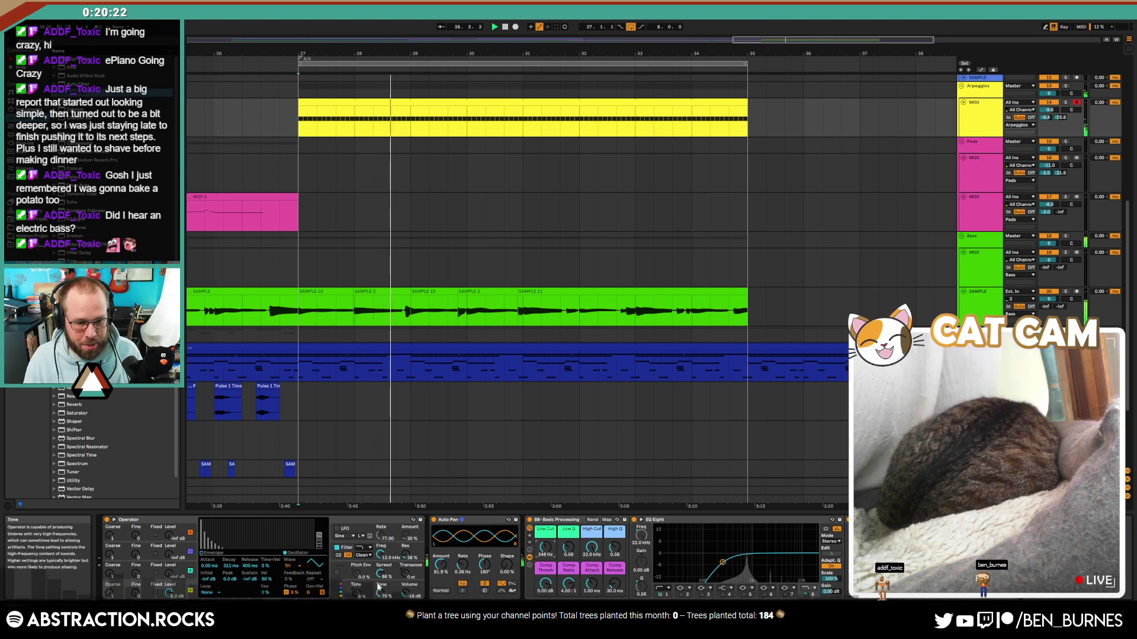
Step: Arm the first MIDI track in the 7-Group and record a looped melody over bars 27 to 35
{"action": "scroll", "coordinate": [722, 323], "scroll_direction": "up", "scroll_amount": 5}
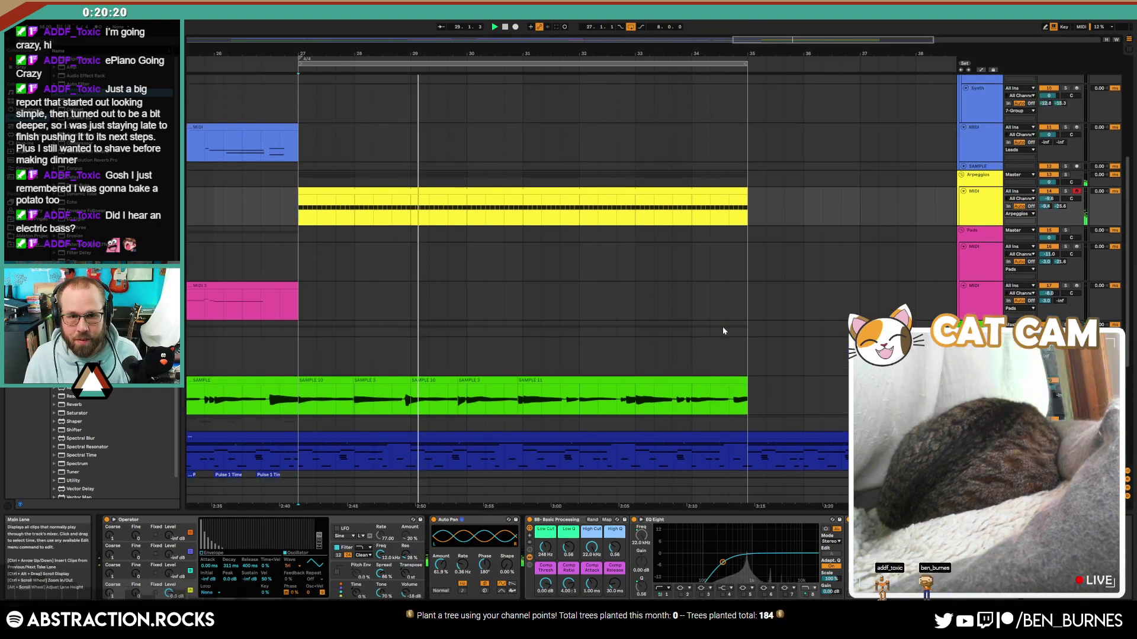
{"action": "left_click", "coordinate": [720, 329]}
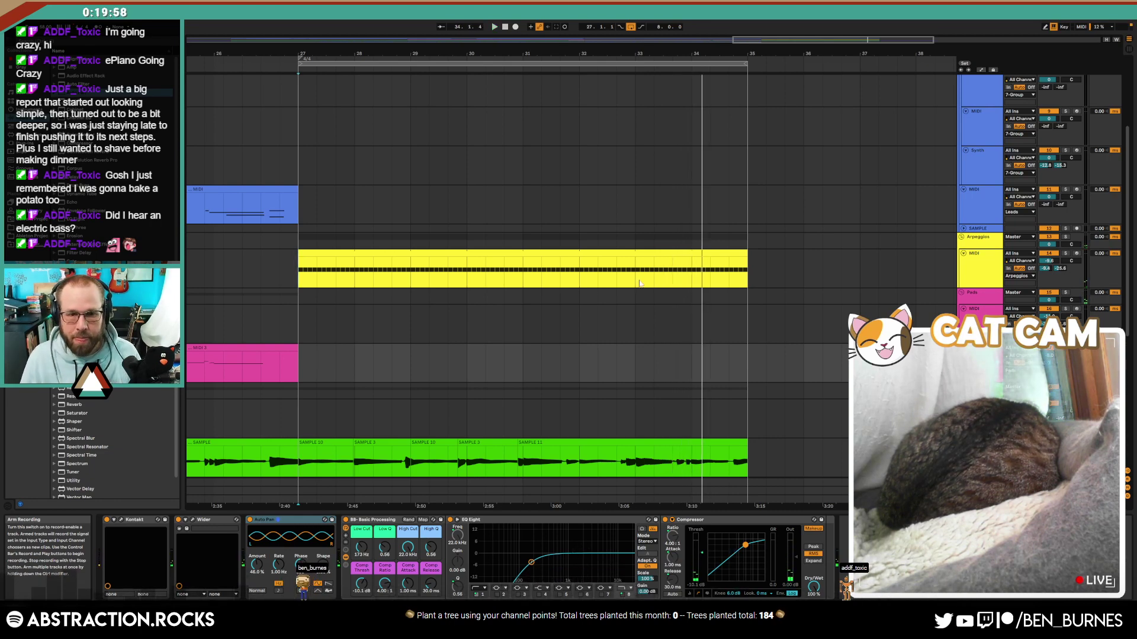
{"action": "scroll", "coordinate": [639, 283], "scroll_direction": "up", "scroll_amount": 5}
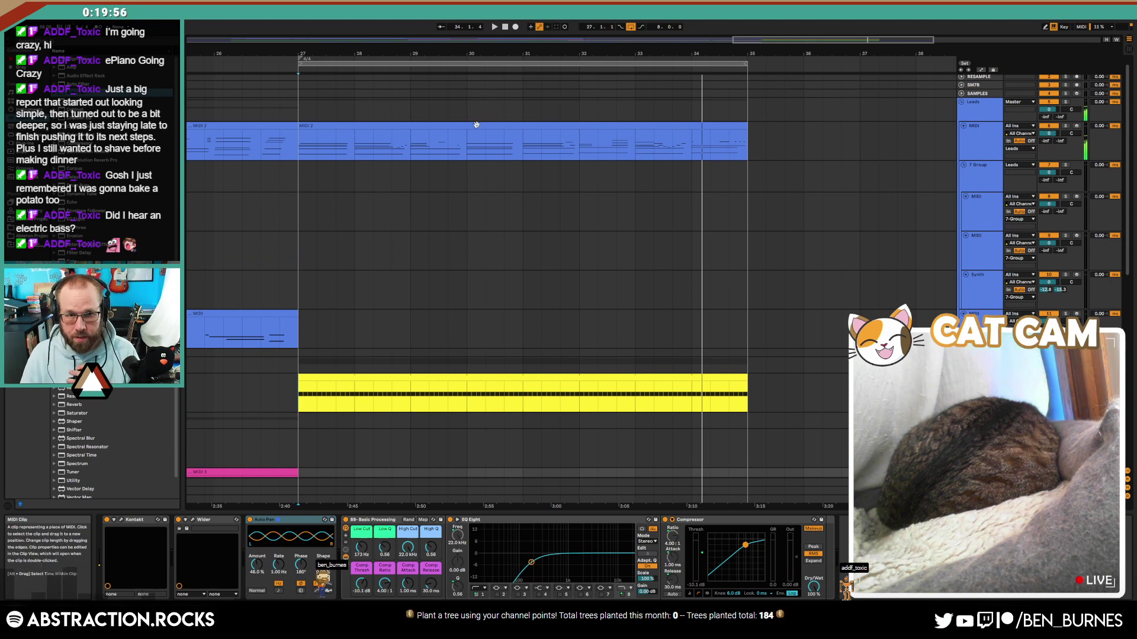
{"action": "left_click", "coordinate": [261, 205]}
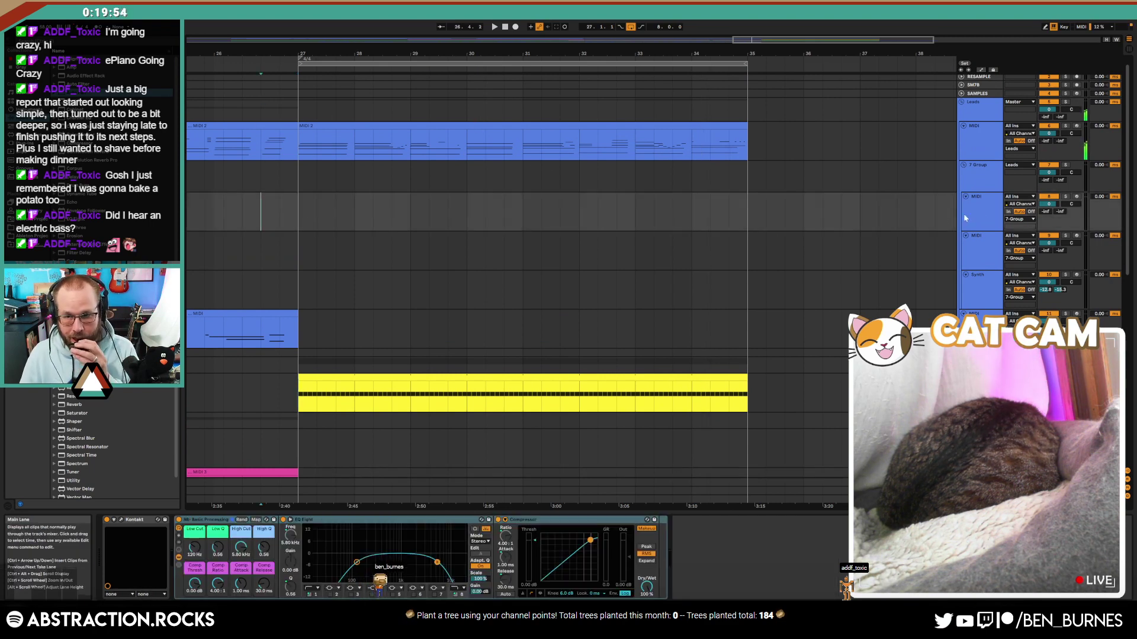
{"action": "left_click", "coordinate": [1076, 196]}
{"action": "key", "text": "space"}
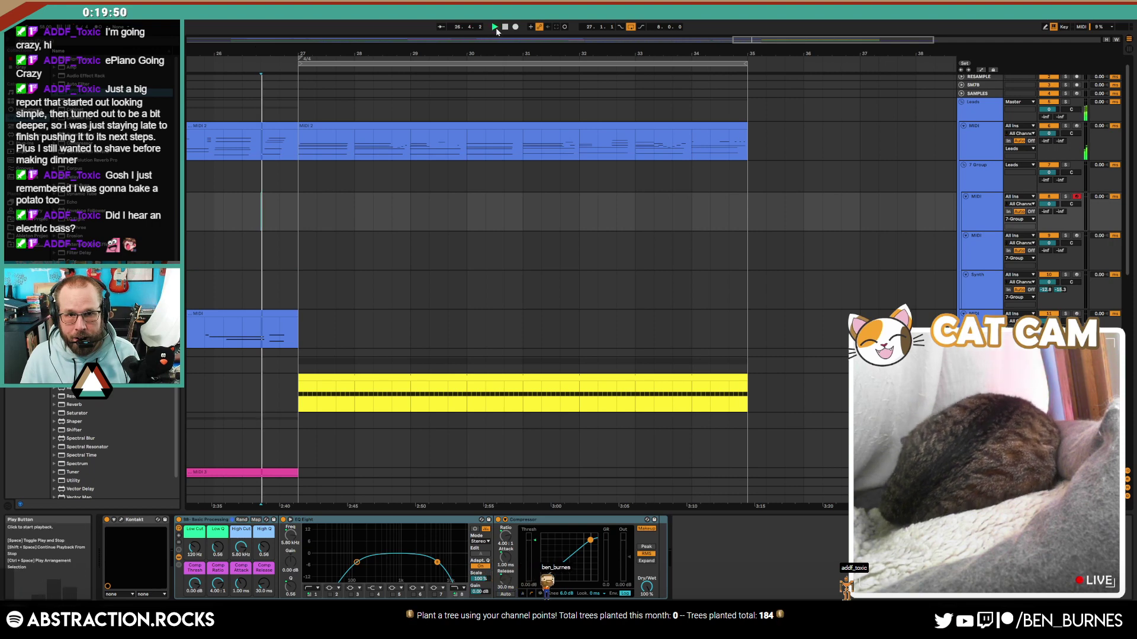
{"action": "left_click", "coordinate": [515, 28]}
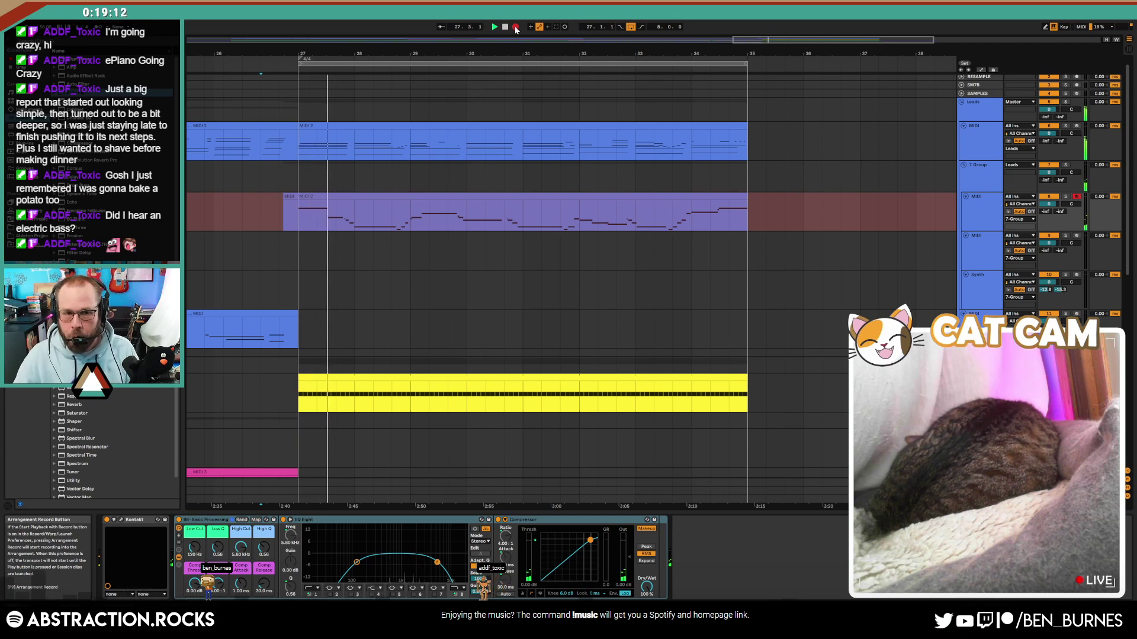
{"action": "left_click", "coordinate": [516, 28]}
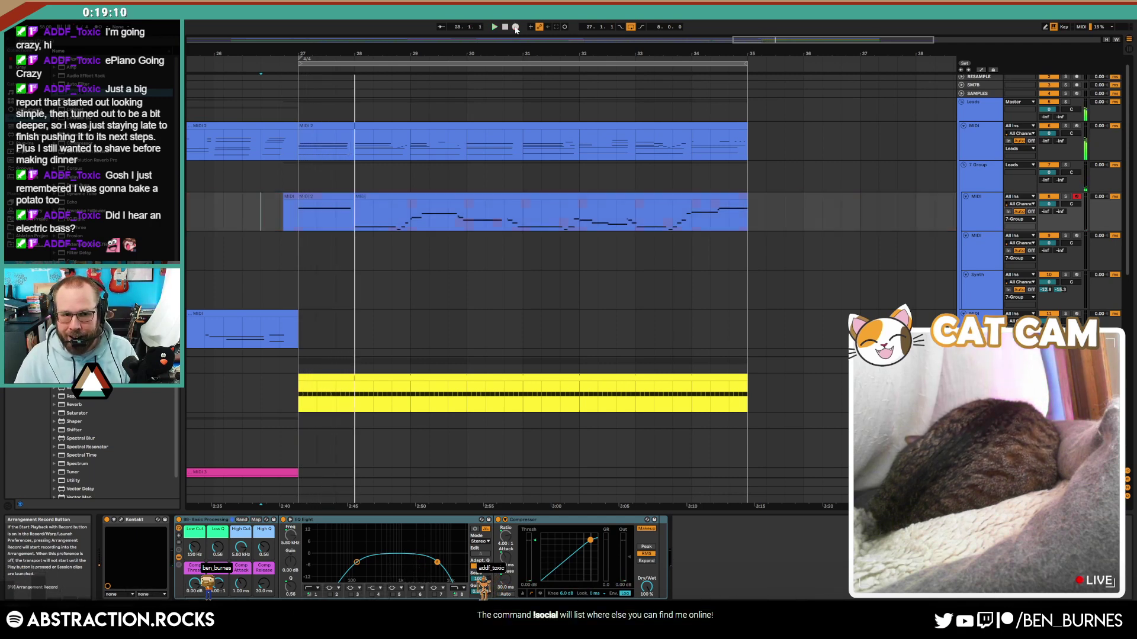
Step: Move the melody's opening section past bar 35, make one clip starting at bar 27, and delete the fragment before it
{"action": "left_click_drag", "start_coordinate": [333, 199], "coordinate": [302, 216]}
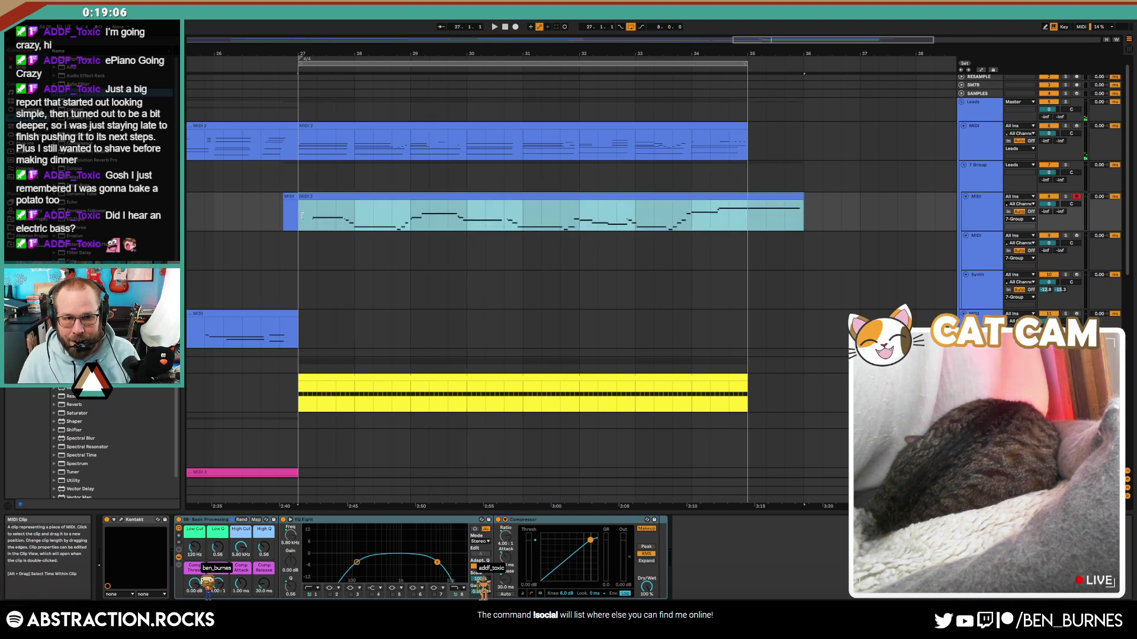
{"action": "left_click", "coordinate": [290, 198]}
{"action": "key", "text": "Delete"}
Step: Arm the second MIDI track in the 7-Group and record a second looped part over bars 27 to 35
{"action": "left_click", "coordinate": [986, 249]}
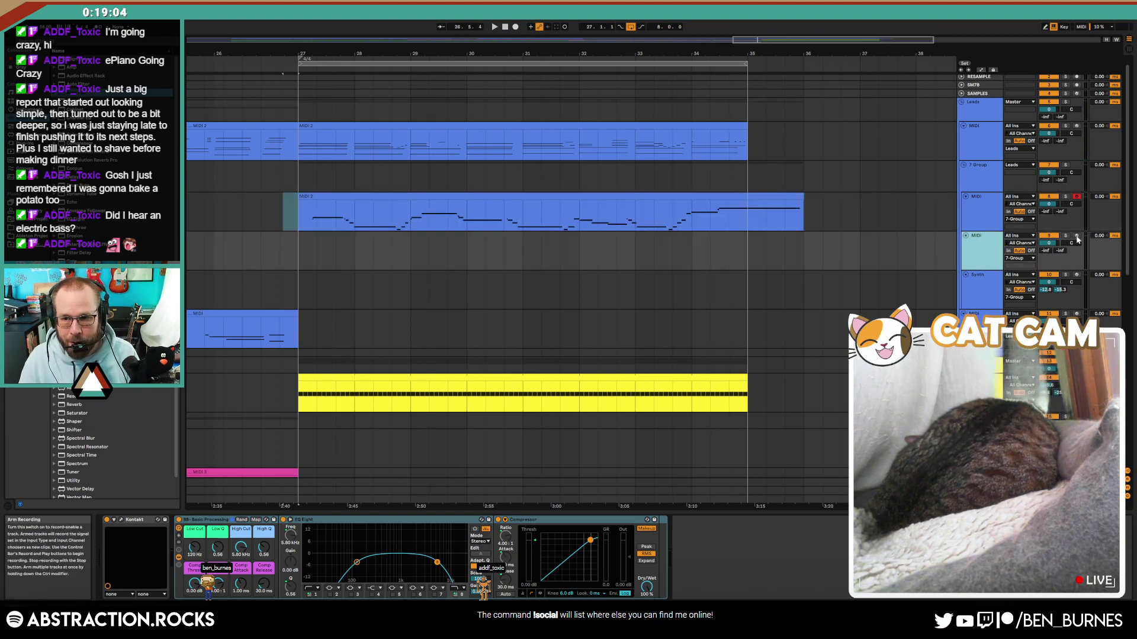
{"action": "left_click", "coordinate": [282, 252]}
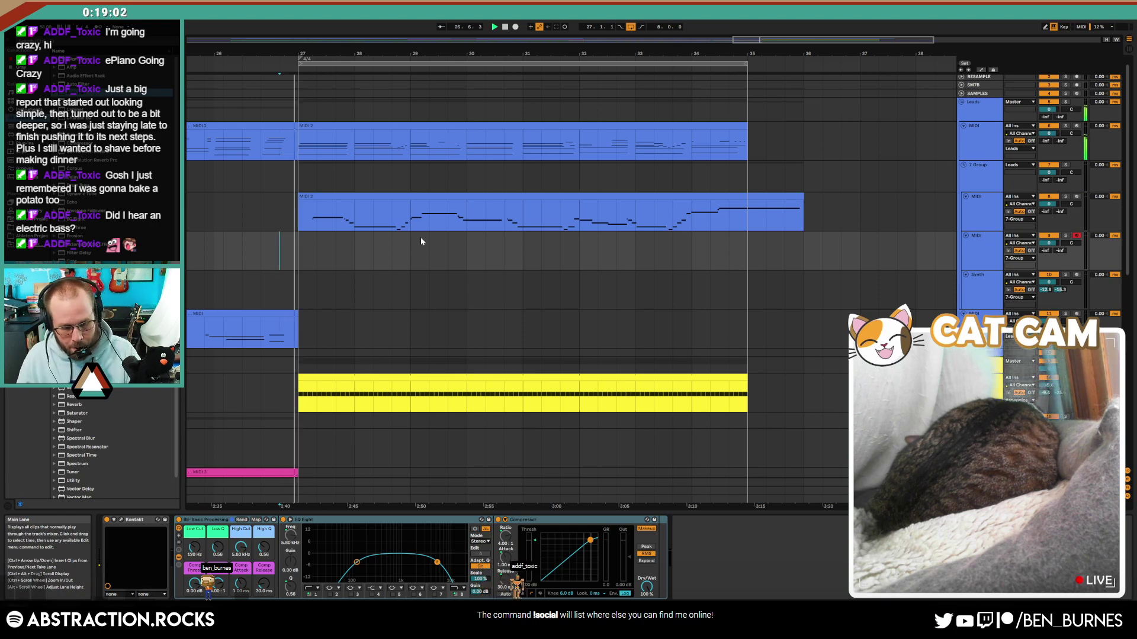
{"action": "key", "text": "F9"}
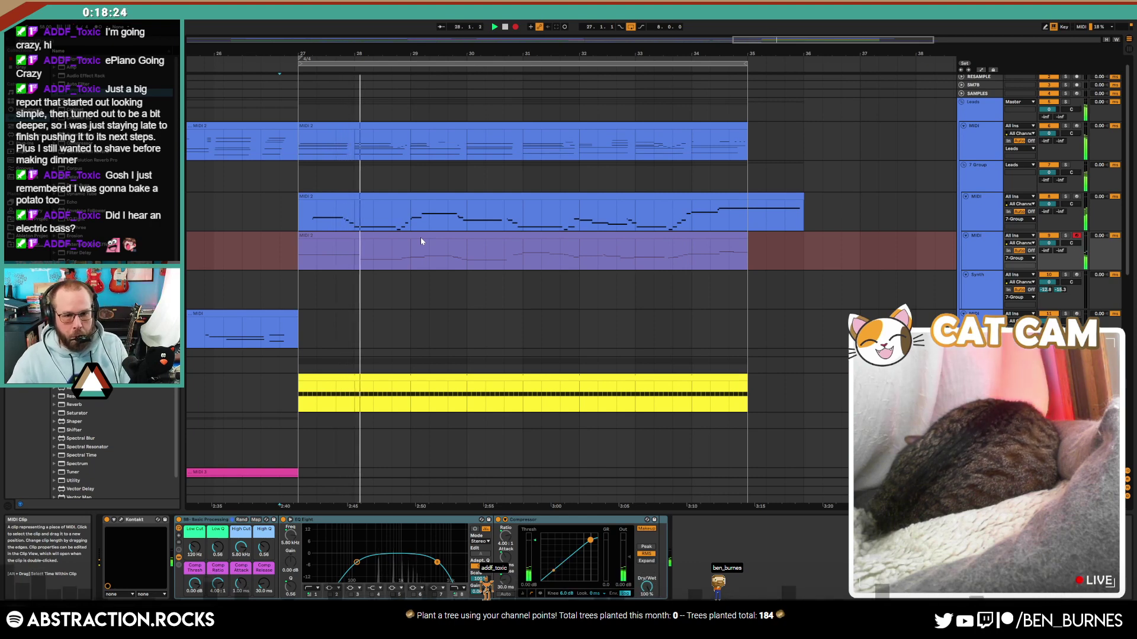
{"action": "key", "text": "F9"}
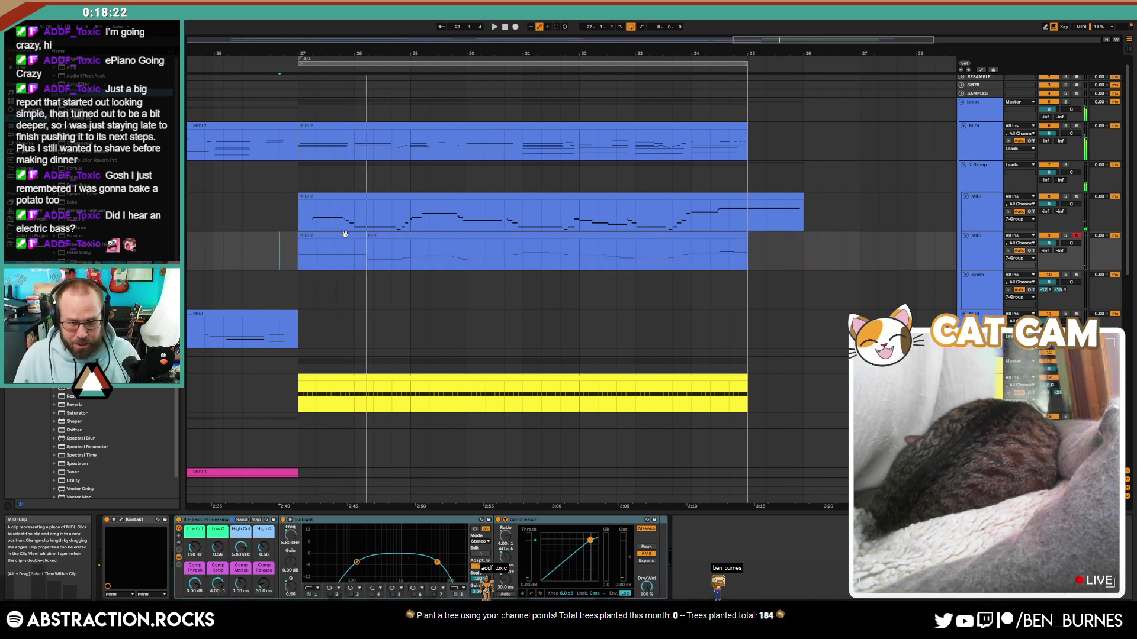
Step: Move the second part's opening section past bar 35 and extend the rest back to bar 27 as one clip
{"action": "left_click_drag", "start_coordinate": [345, 235], "coordinate": [794, 235]}
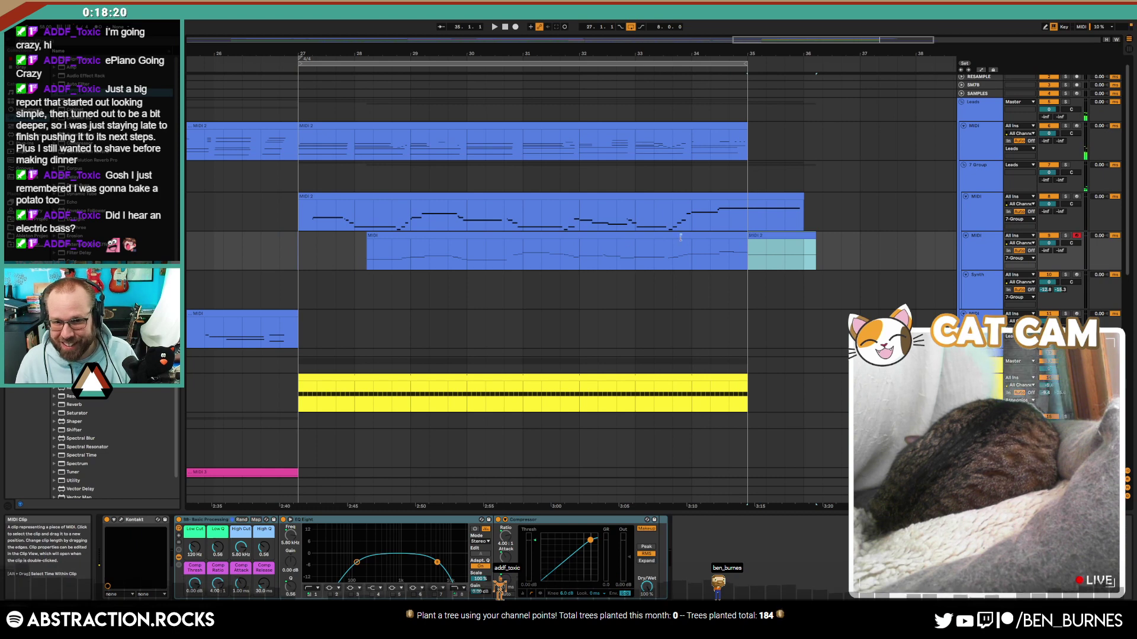
{"action": "left_click_drag", "start_coordinate": [367, 255], "coordinate": [311, 255]}
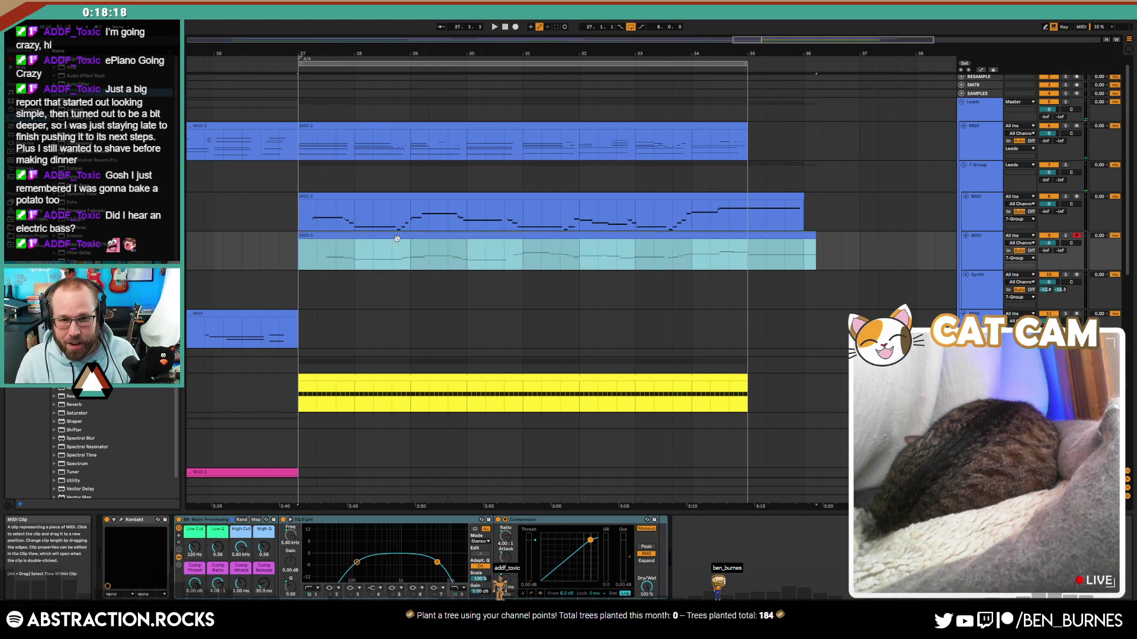
Step: Open the second part's recorded clip in the editor and switch from its breath envelope to its notes
{"action": "key", "text": "shift+Tab"}
{"action": "left_click", "coordinate": [797, 374]}
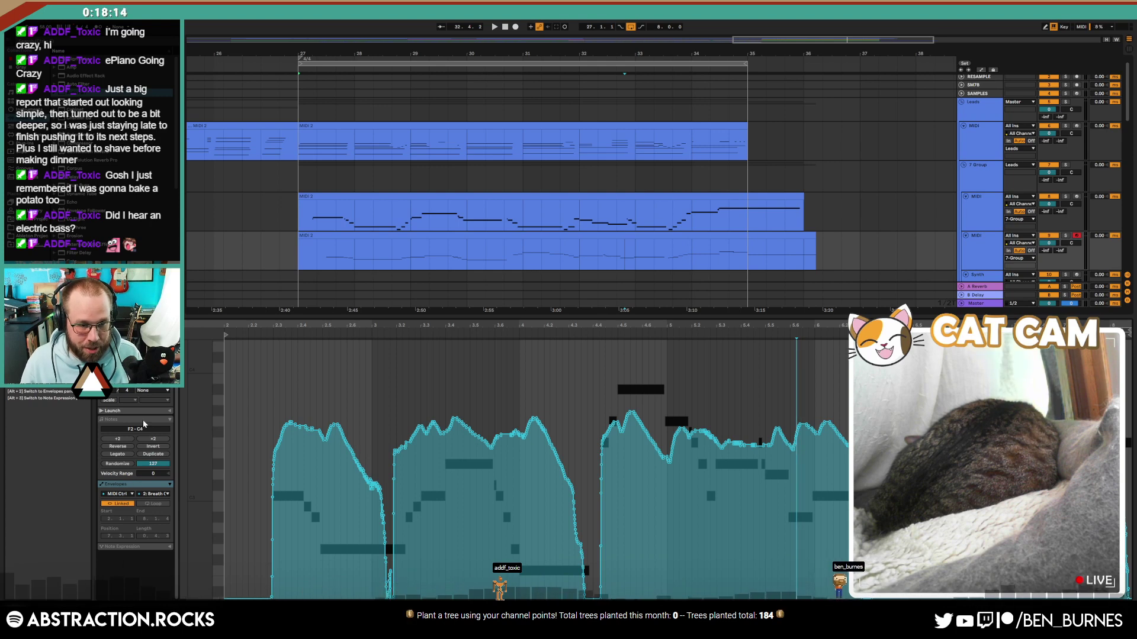
{"action": "key", "text": "alt+1"}
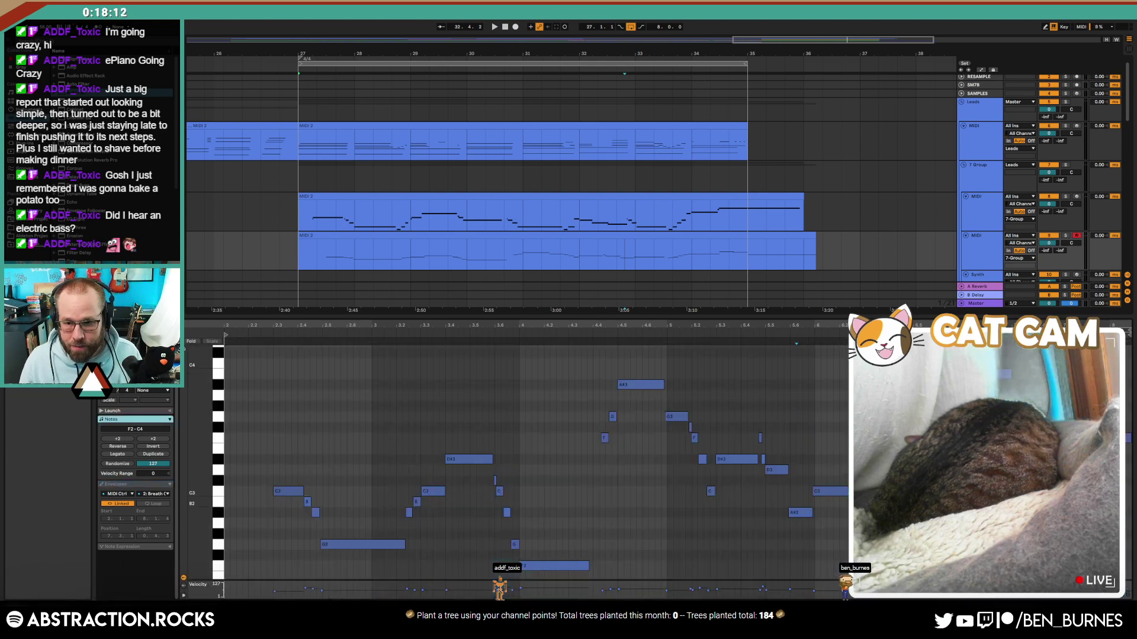
Step: Raise the two short notes late in bar 33 of the second part by a semitone and audition the passage
{"action": "left_click_drag", "start_coordinate": [870, 481], "coordinate": [896, 512]}
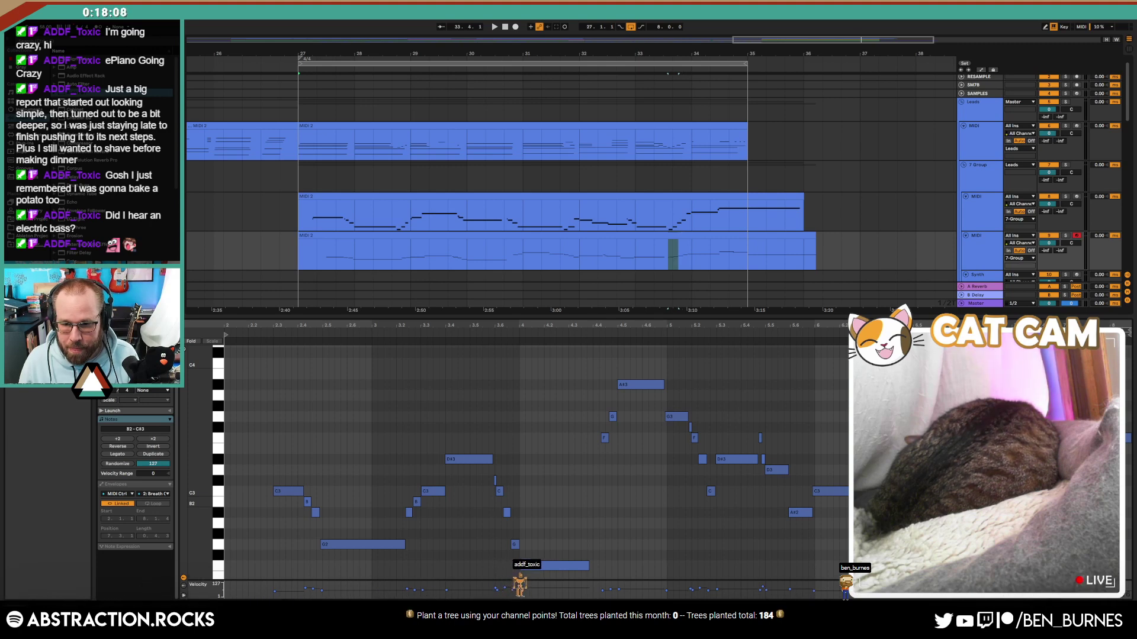
{"action": "key", "text": "Up"}
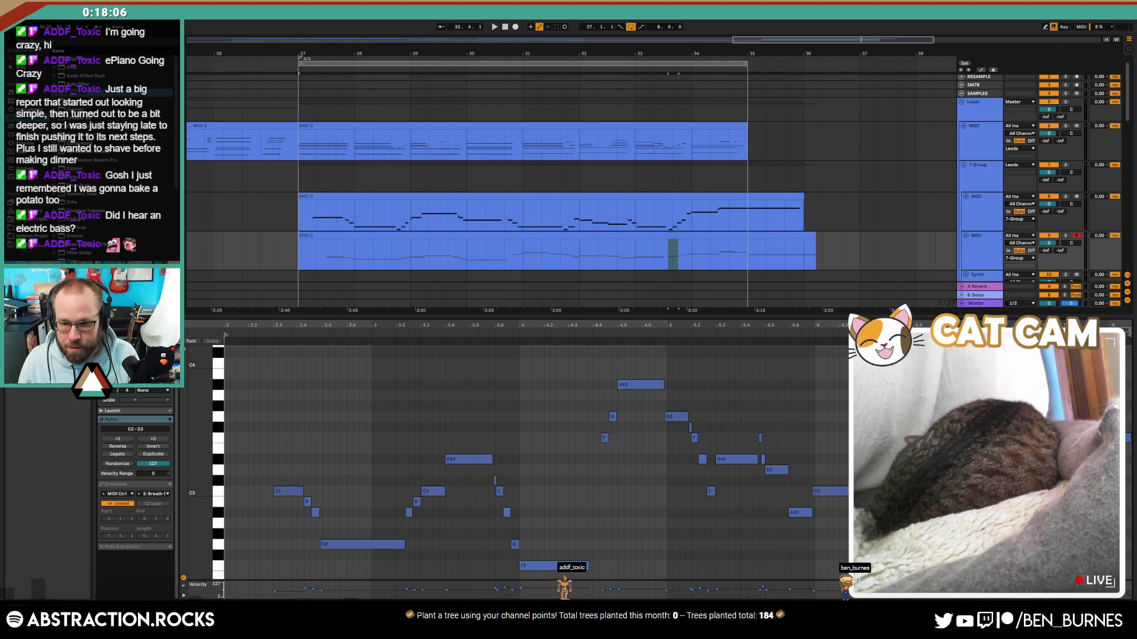
{"action": "key", "text": "Down"}
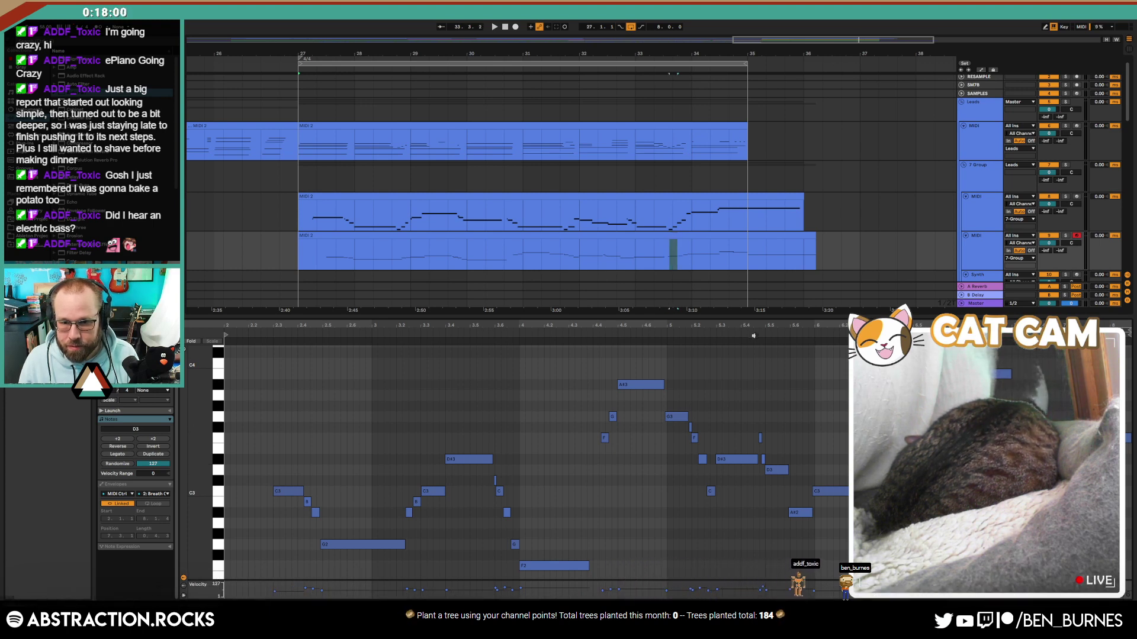
{"action": "key", "text": "space"}
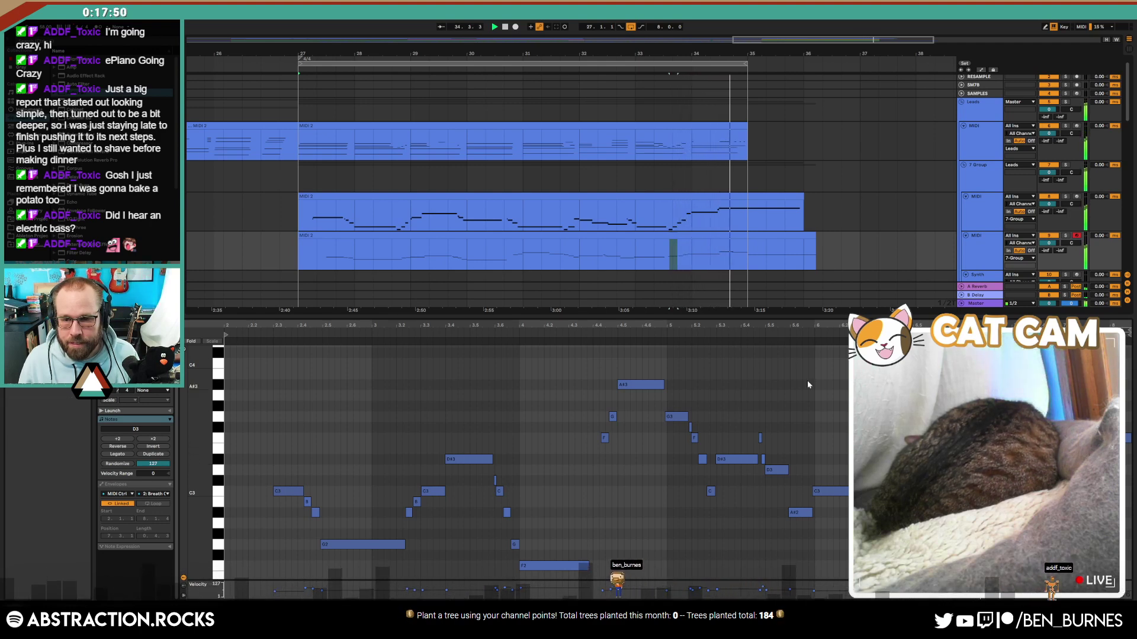
Step: Duplicate the Leads chord clip from bars 27–35 into bars 35–43
{"action": "left_click", "coordinate": [480, 125]}
{"action": "key", "text": "ctrl+d"}
{"action": "scroll", "coordinate": [508, 237], "scroll_direction": "down", "scroll_amount": 1}
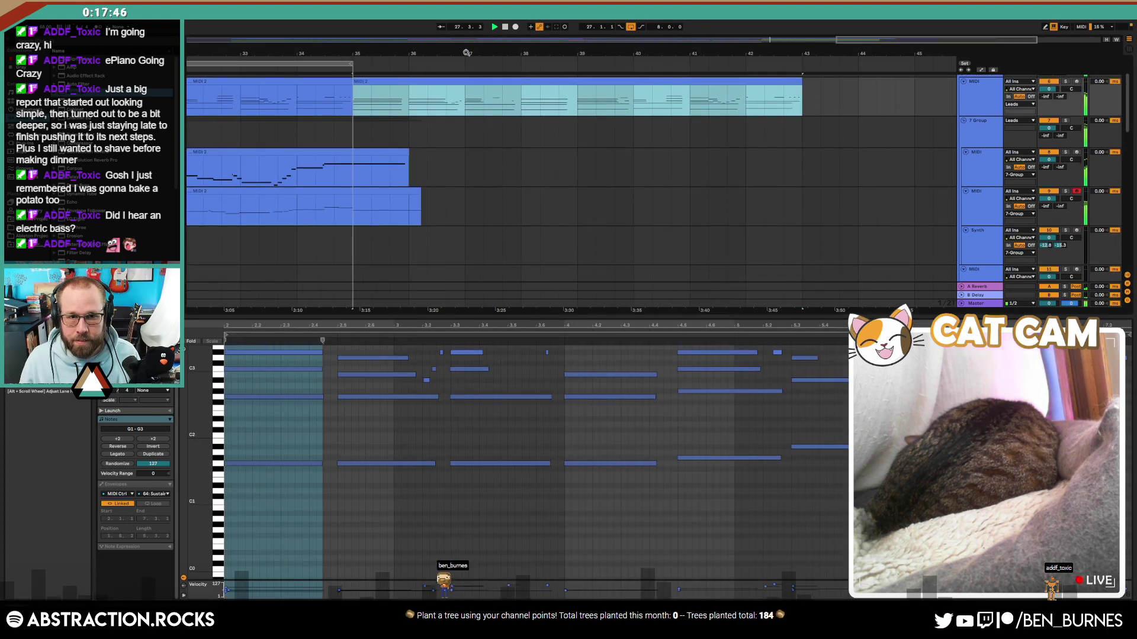
{"action": "left_click_drag", "start_coordinate": [893, 38], "coordinate": [823, 40]}
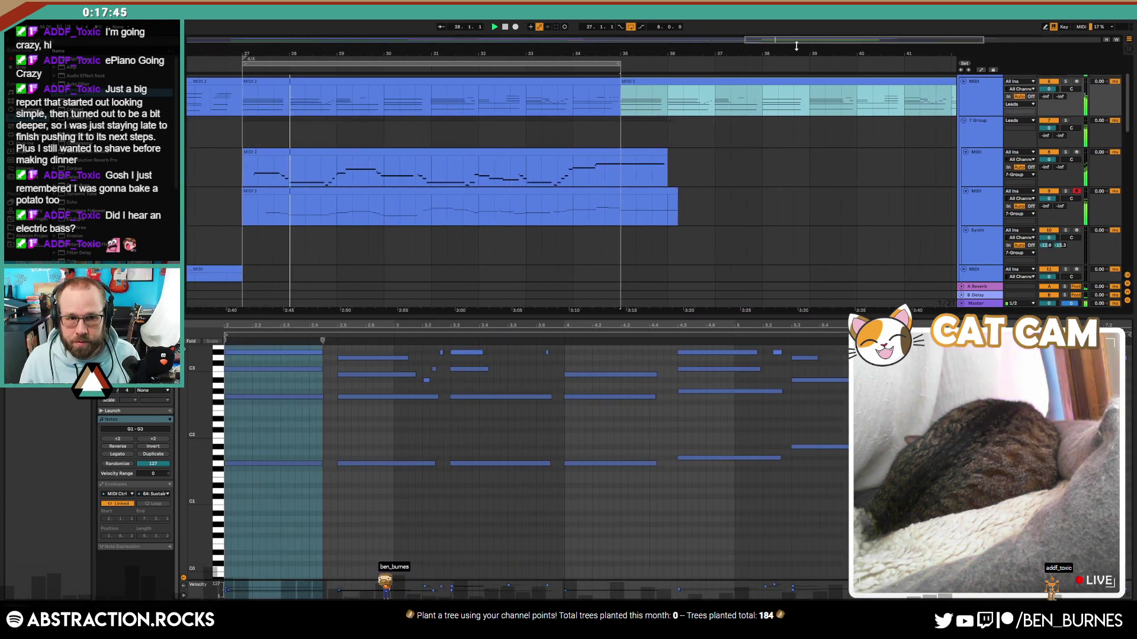
Step: In the second part's opening phrase, shorten the first C3, add a short D3 after it and raise the following B2 to C3
{"action": "left_click", "coordinate": [404, 188]}
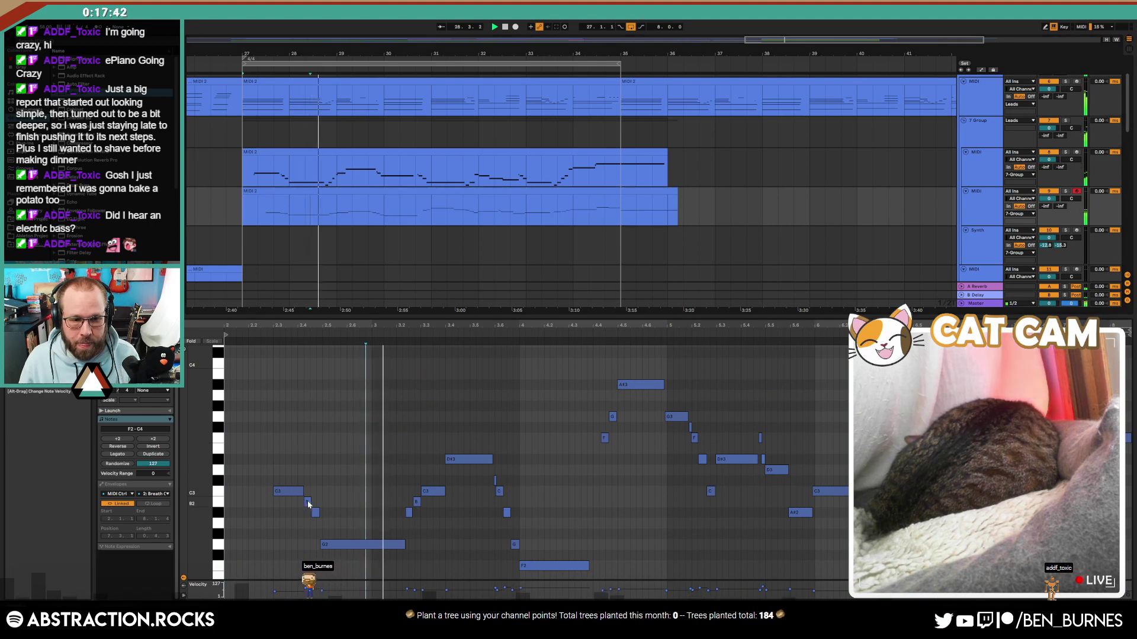
{"action": "left_click", "coordinate": [307, 502]}
{"action": "left_click_drag", "start_coordinate": [293, 491], "coordinate": [293, 469]}
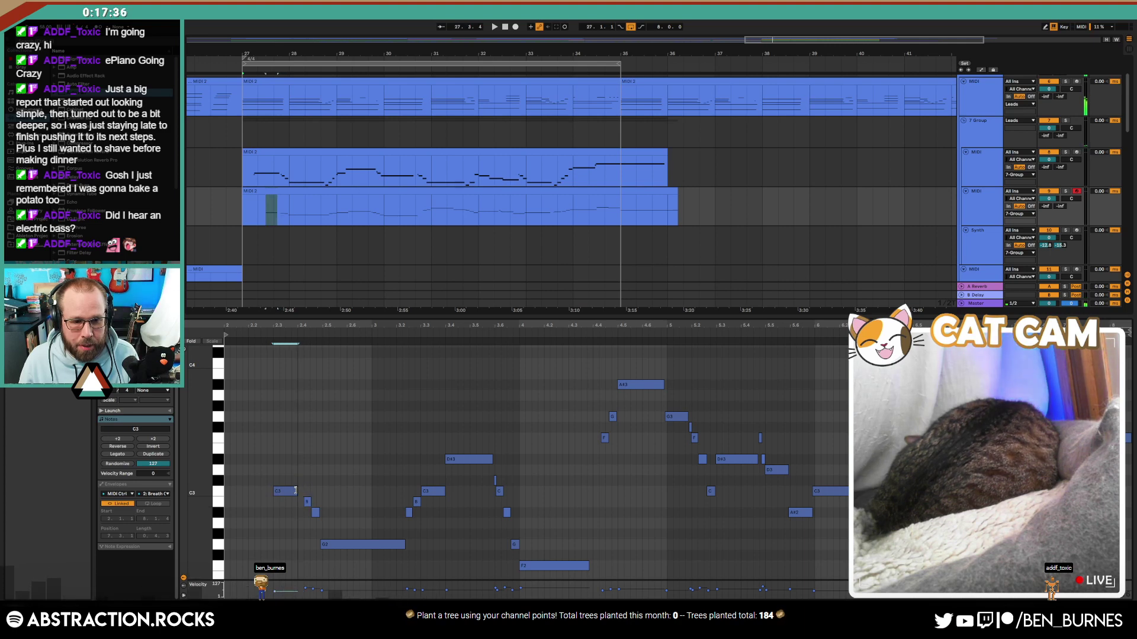
{"action": "double_click", "coordinate": [293, 468]}
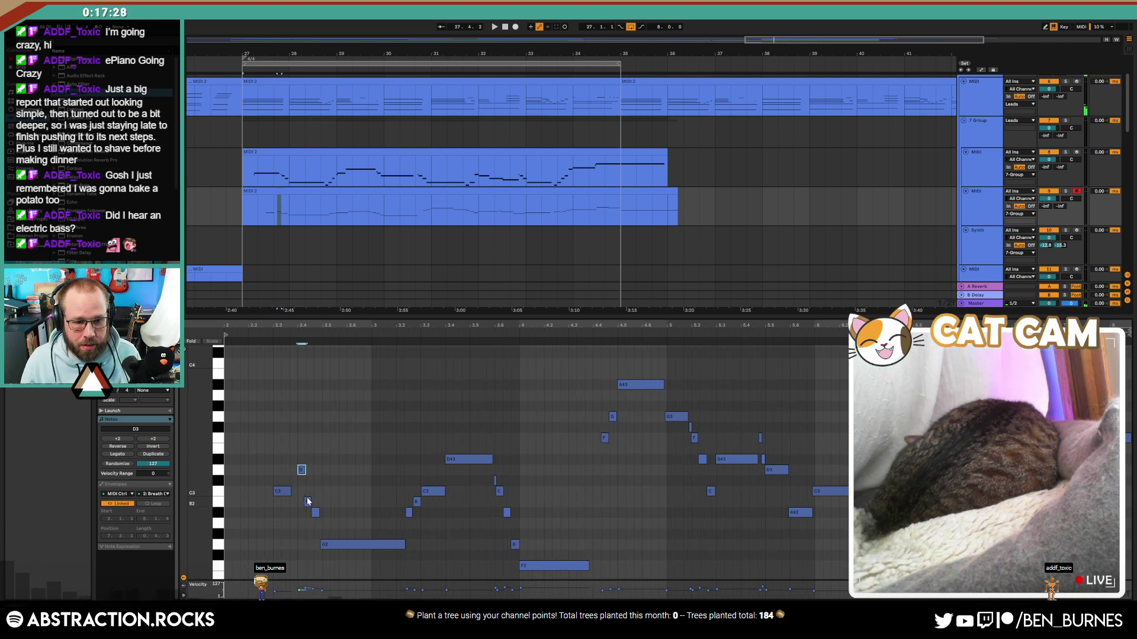
{"action": "left_click", "coordinate": [273, 335]}
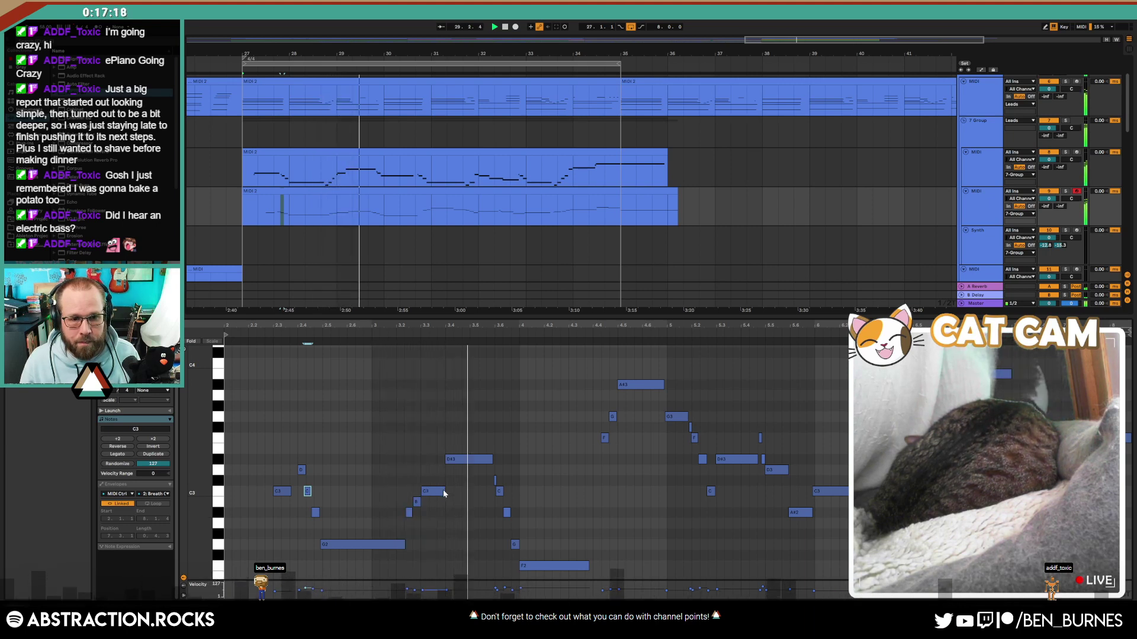
Step: Raise the G2 and F2 notes around bar 30 by an octave, lower the first to F#3 and audition the part
{"action": "scroll", "coordinate": [443, 475], "scroll_direction": "up", "scroll_amount": 5}
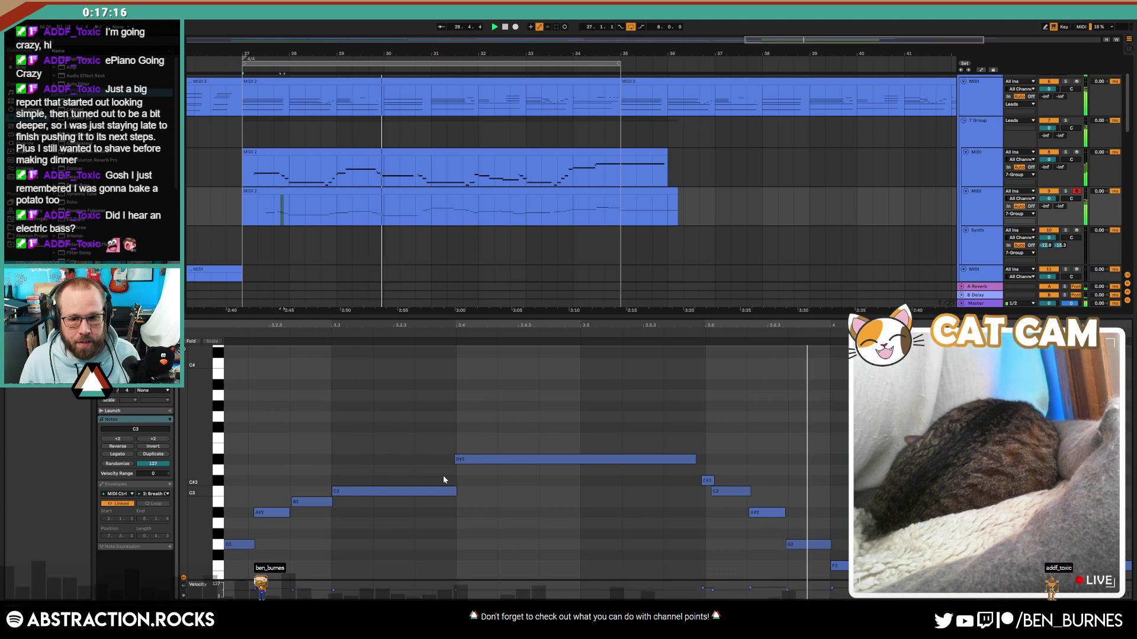
{"action": "left_click_drag", "start_coordinate": [600, 324], "coordinate": [442, 307]}
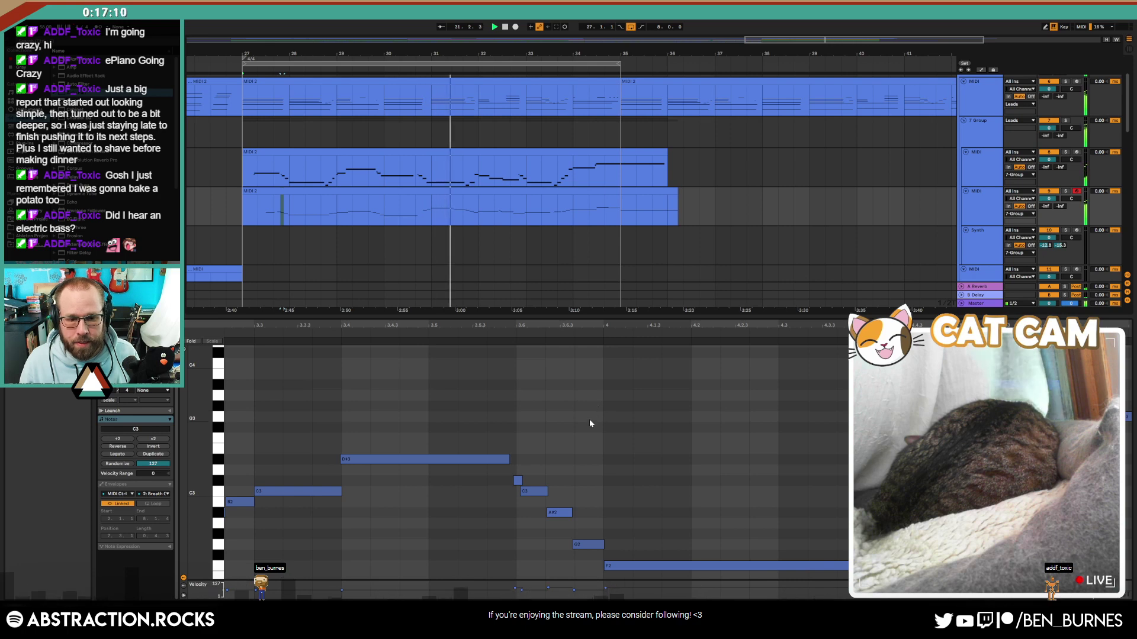
{"action": "key", "text": "space"}
{"action": "left_click_drag", "start_coordinate": [595, 510], "coordinate": [631, 585]}
{"action": "key", "text": "shift+Up"}
{"action": "left_click", "coordinate": [584, 457]}
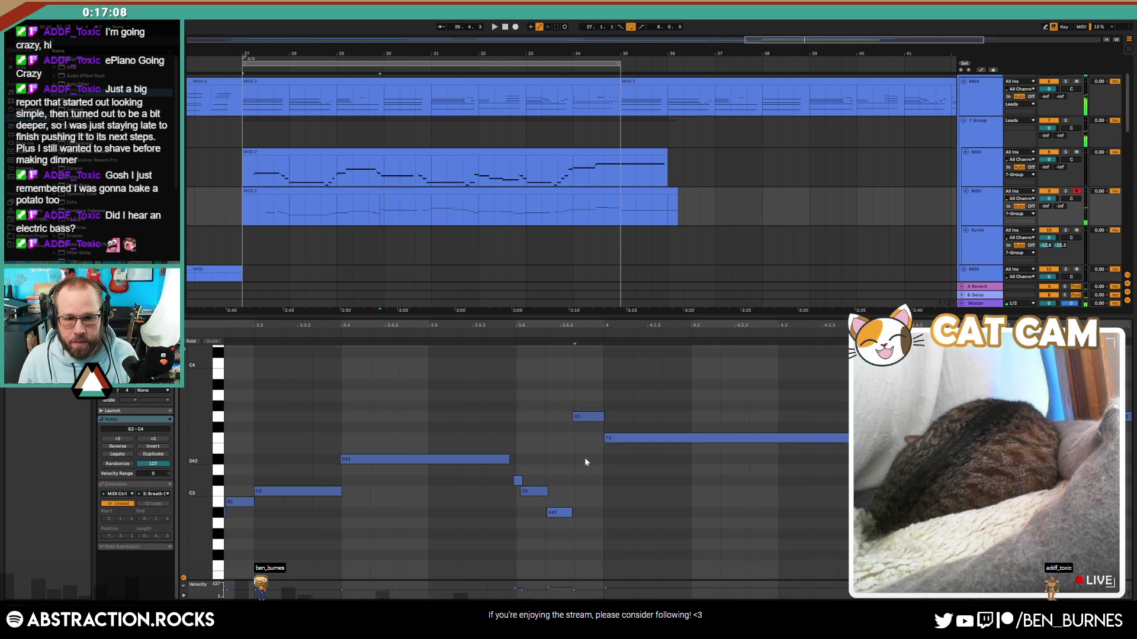
{"action": "key", "text": "space"}
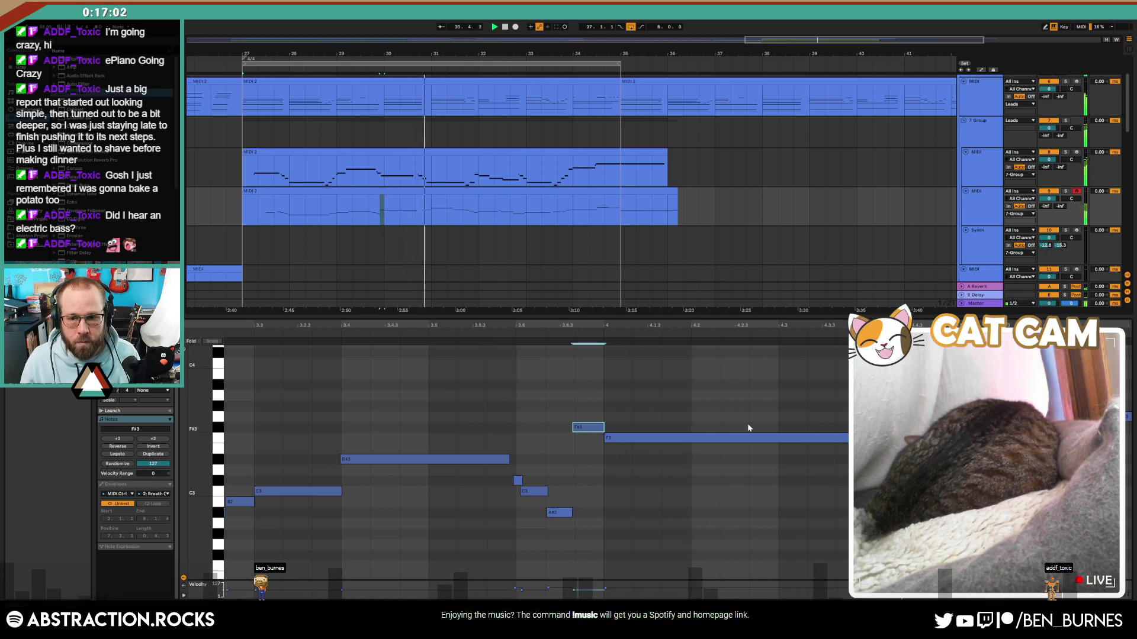
{"action": "left_click_drag", "start_coordinate": [959, 324], "coordinate": [608, 324]}
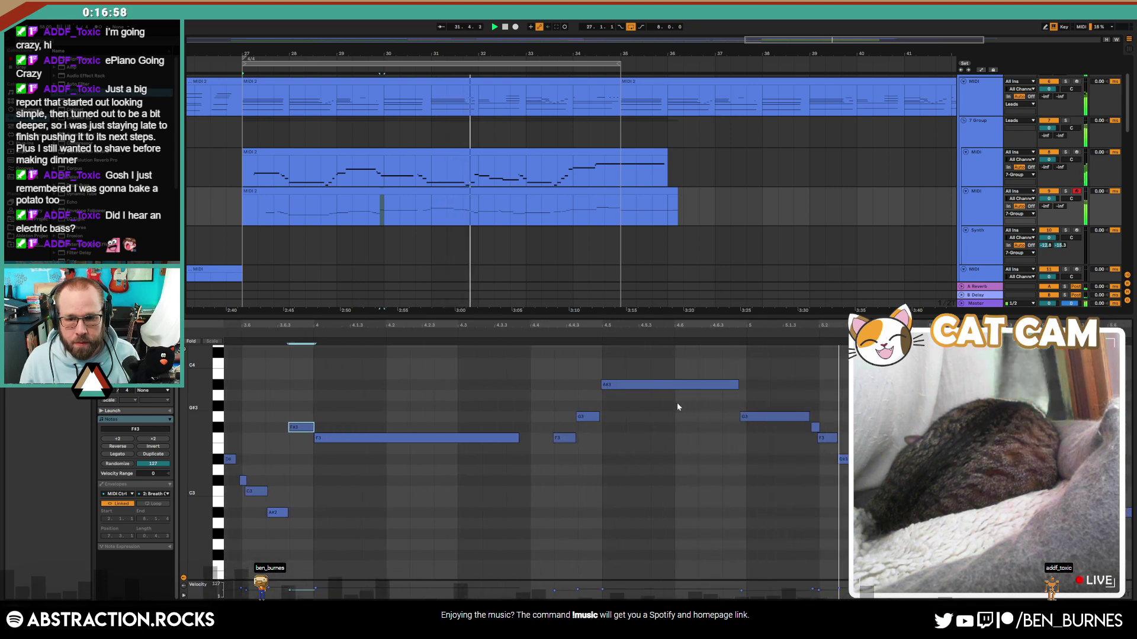
{"action": "left_click_drag", "start_coordinate": [983, 320], "coordinate": [596, 323]}
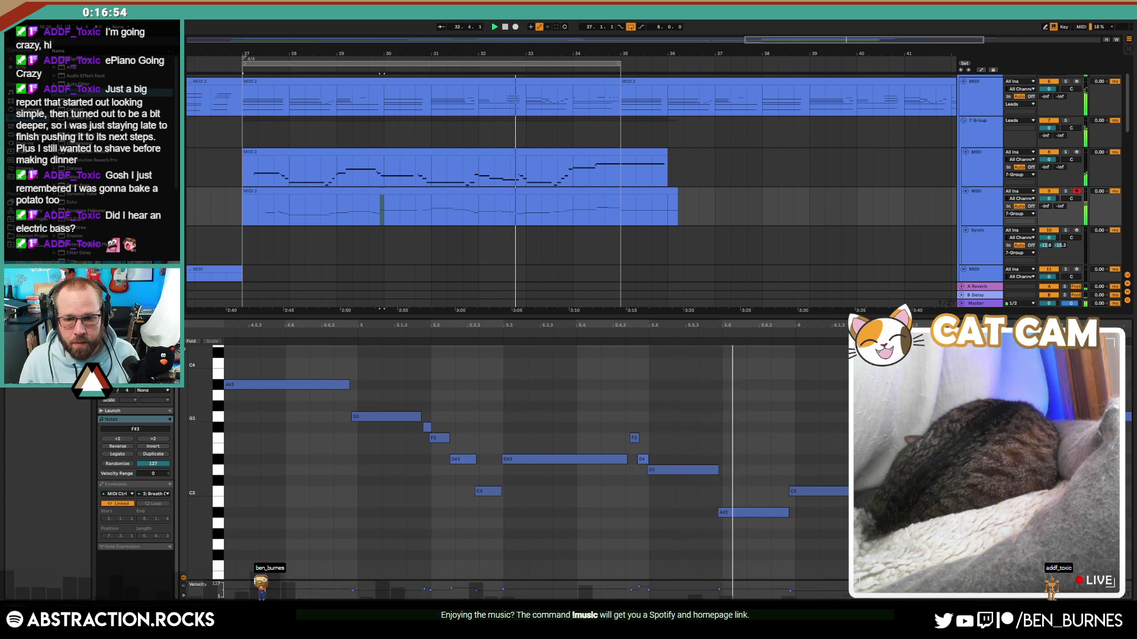
{"action": "left_click_drag", "start_coordinate": [736, 323], "coordinate": [725, 323]}
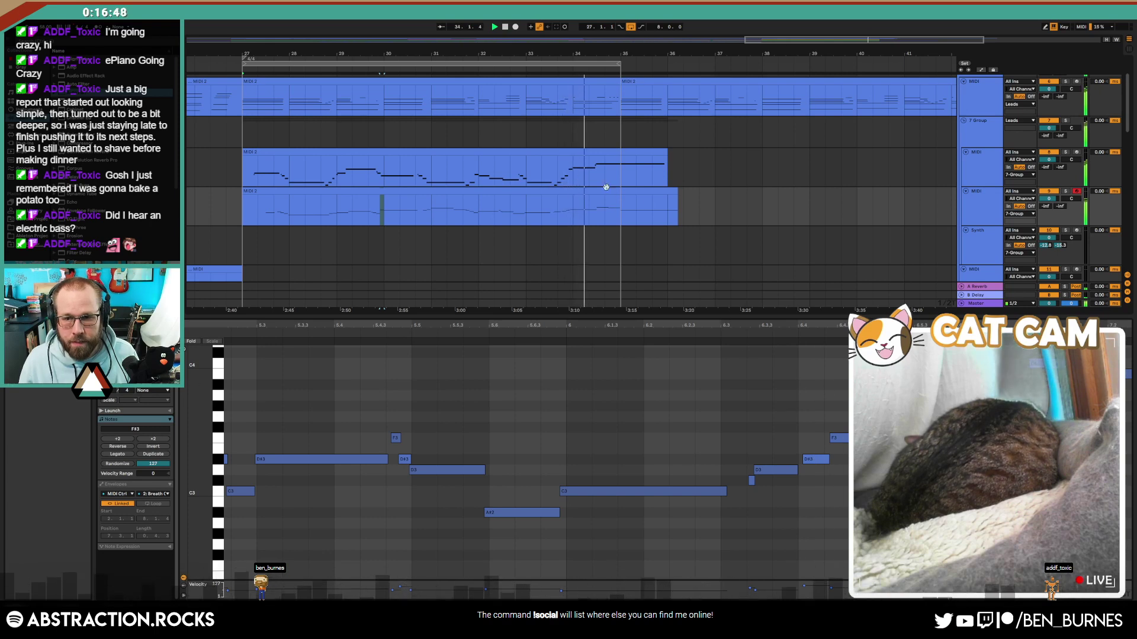
Step: Open the Raum reverb on the 7-Group and show the automation of its Decay parameter
{"action": "left_click", "coordinate": [986, 133]}
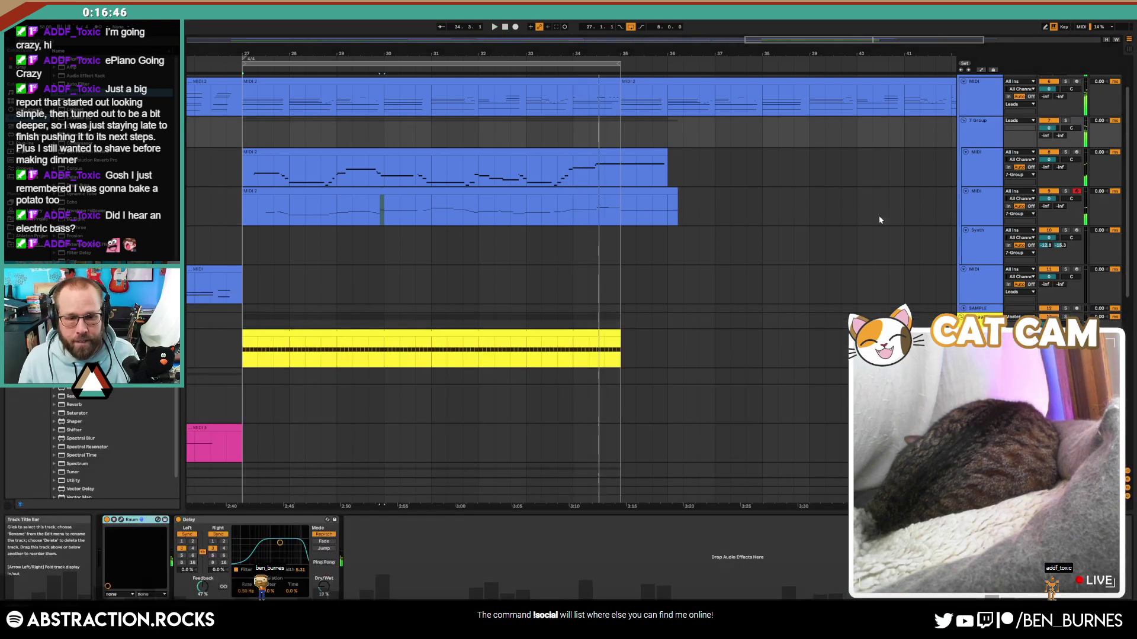
{"action": "left_click", "coordinate": [121, 520]}
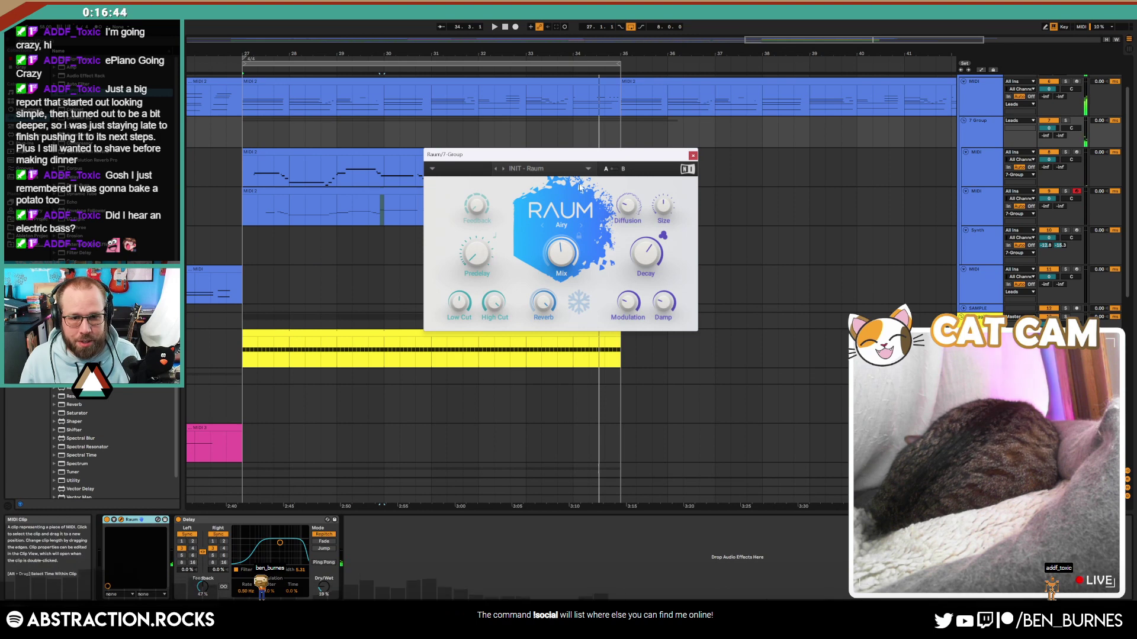
{"action": "left_click_drag", "start_coordinate": [589, 160], "coordinate": [570, 281]}
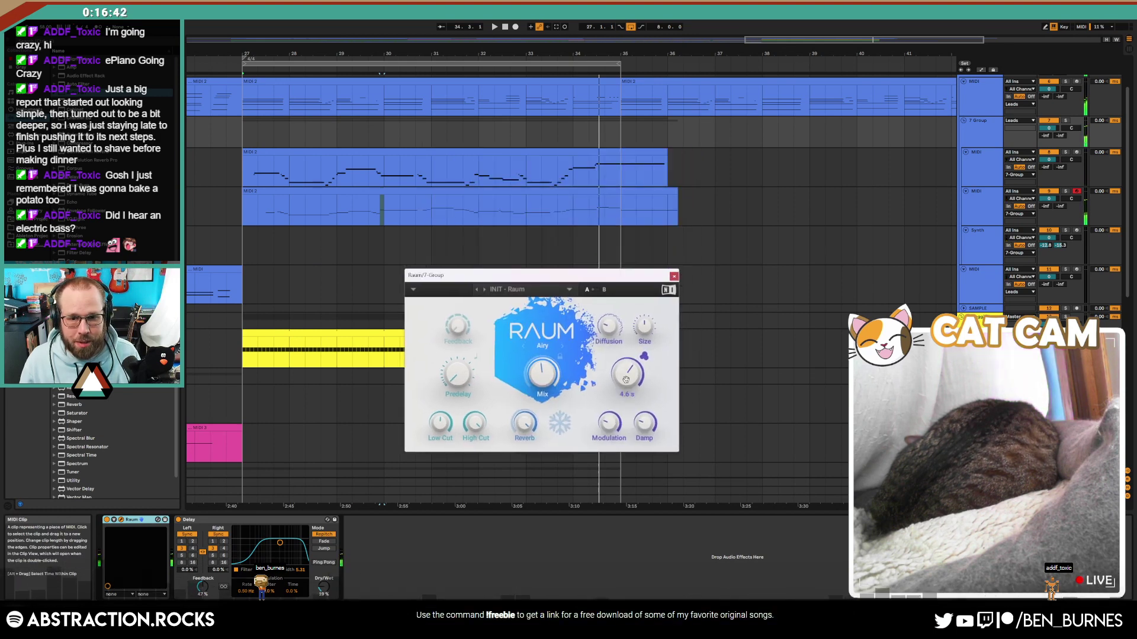
{"action": "key", "text": "a"}
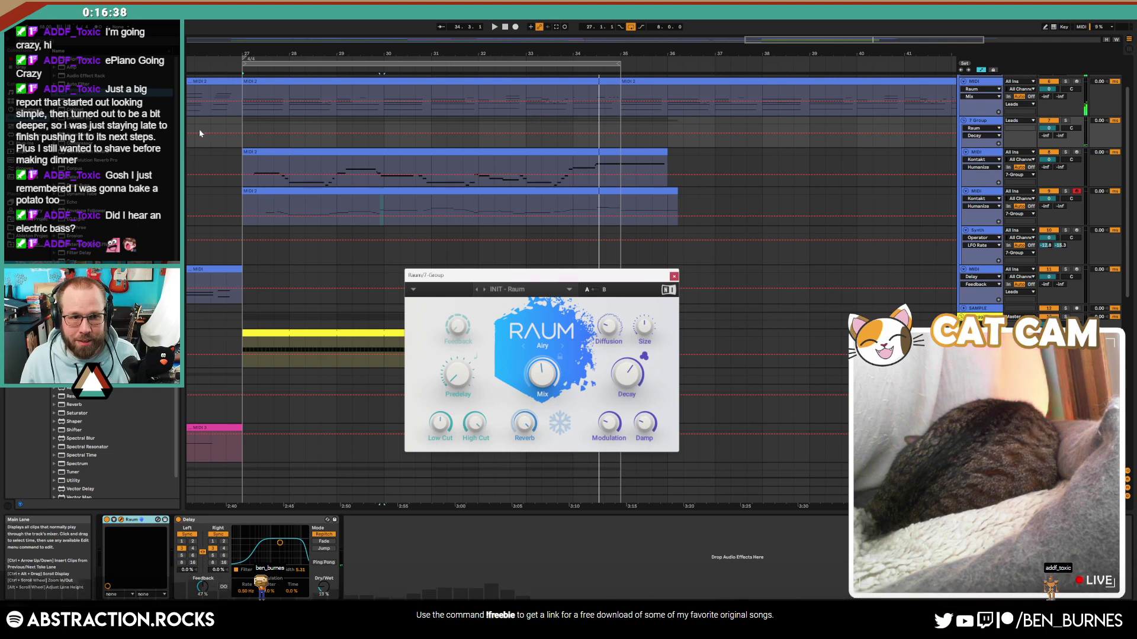
Step: Lower the 7-Group's Raum Decay automation to about 2.9 s from just before bar 27 onward, audition it and close the reverb window
{"action": "left_click_drag", "start_coordinate": [211, 131], "coordinate": [213, 135]}
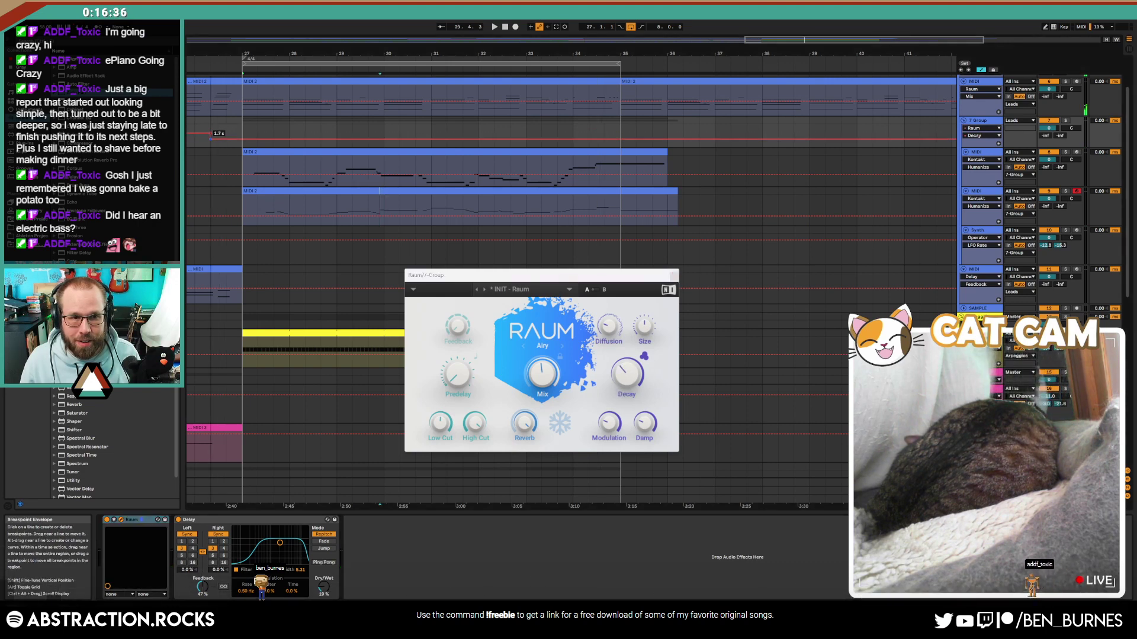
{"action": "key", "text": "space"}
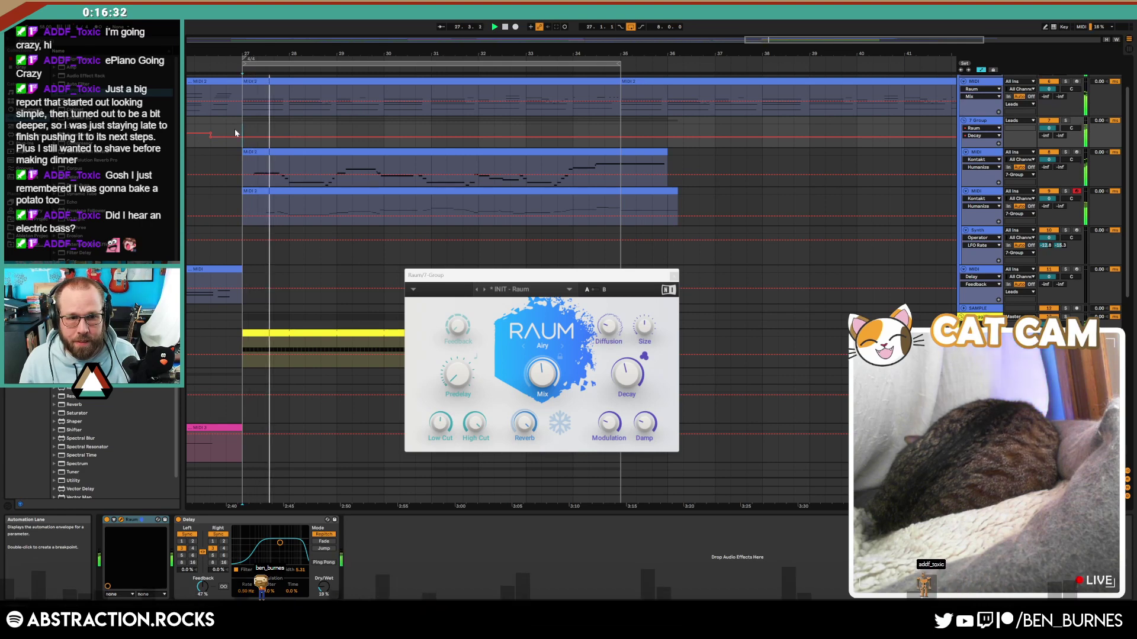
{"action": "left_click", "coordinate": [226, 131]}
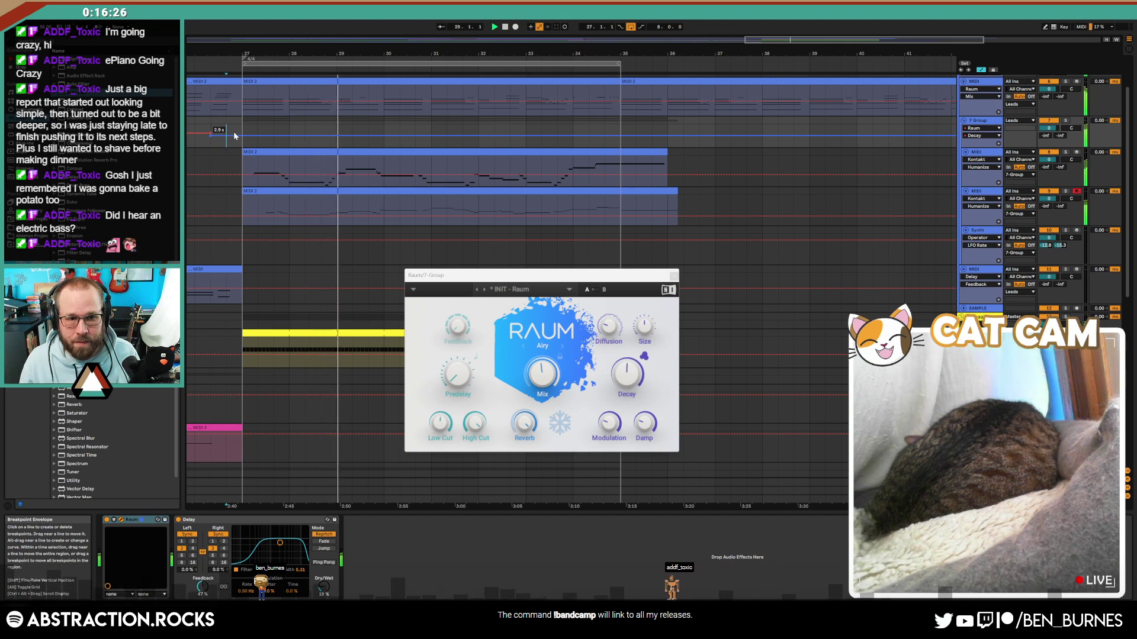
{"action": "key", "text": "a"}
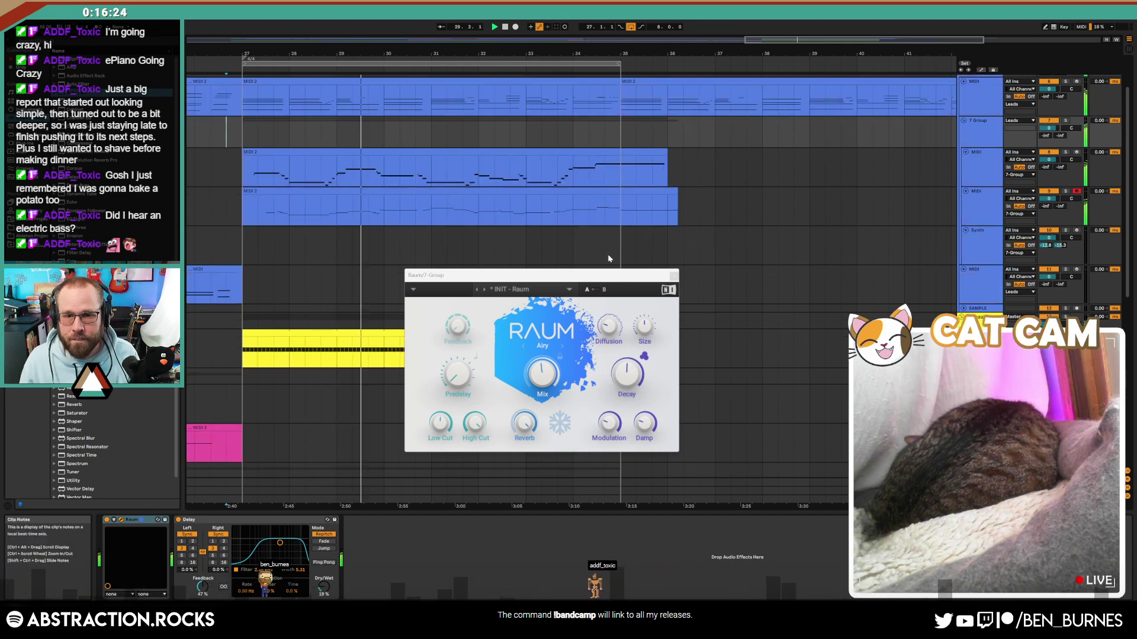
{"action": "left_click", "coordinate": [673, 276]}
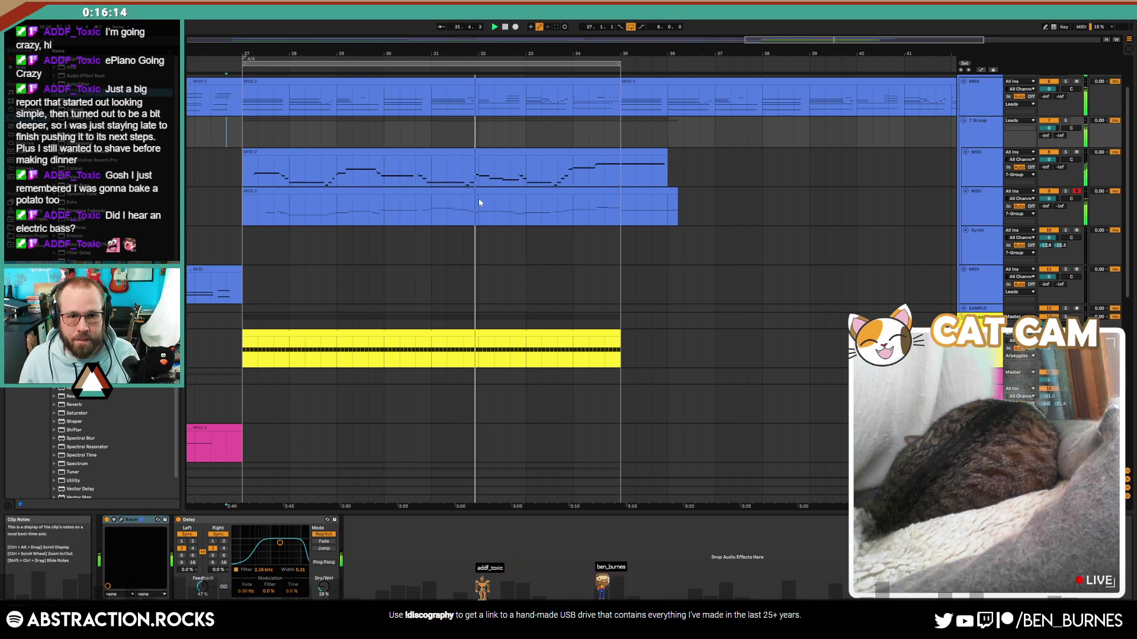
Step: Reopen the second part's clip, lengthen the D3 note late in bar 33 almost to bar 34 and resume playback
{"action": "scroll", "coordinate": [528, 204], "scroll_direction": "up", "scroll_amount": 3}
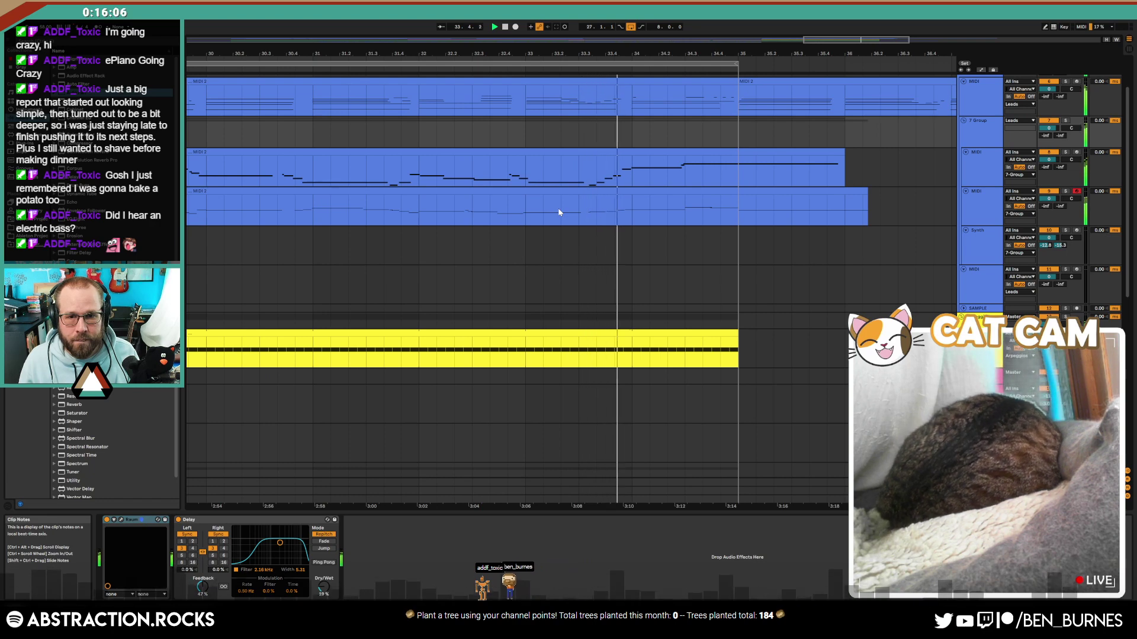
{"action": "double_click", "coordinate": [605, 191]}
{"action": "left_click", "coordinate": [918, 497]}
{"action": "key", "text": "space"}
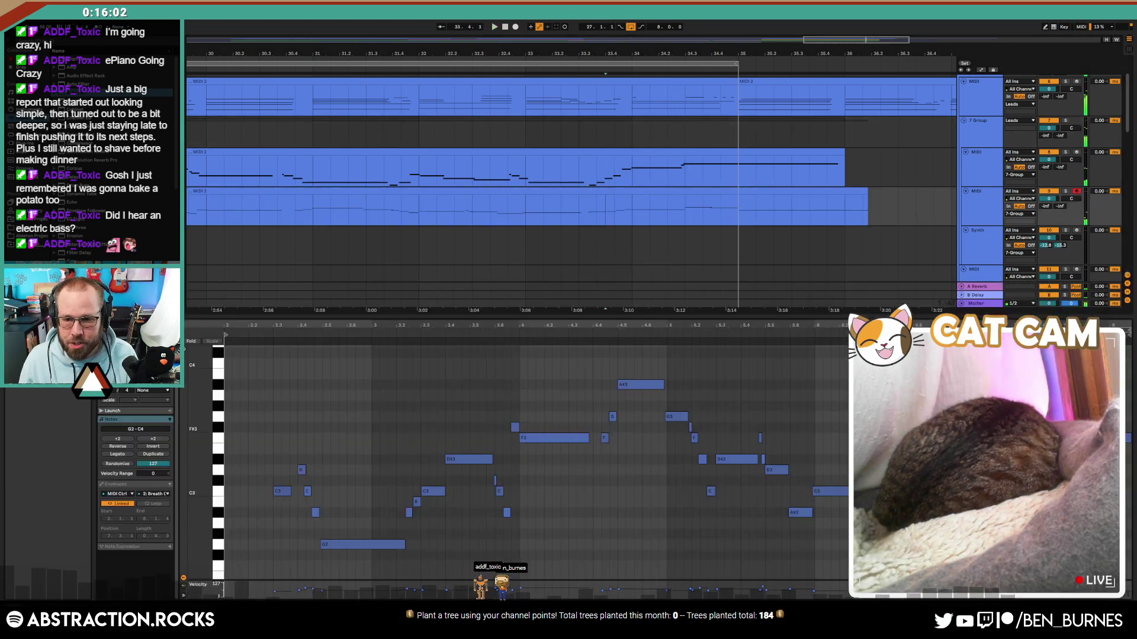
{"action": "left_click_drag", "start_coordinate": [624, 210], "coordinate": [606, 210]}
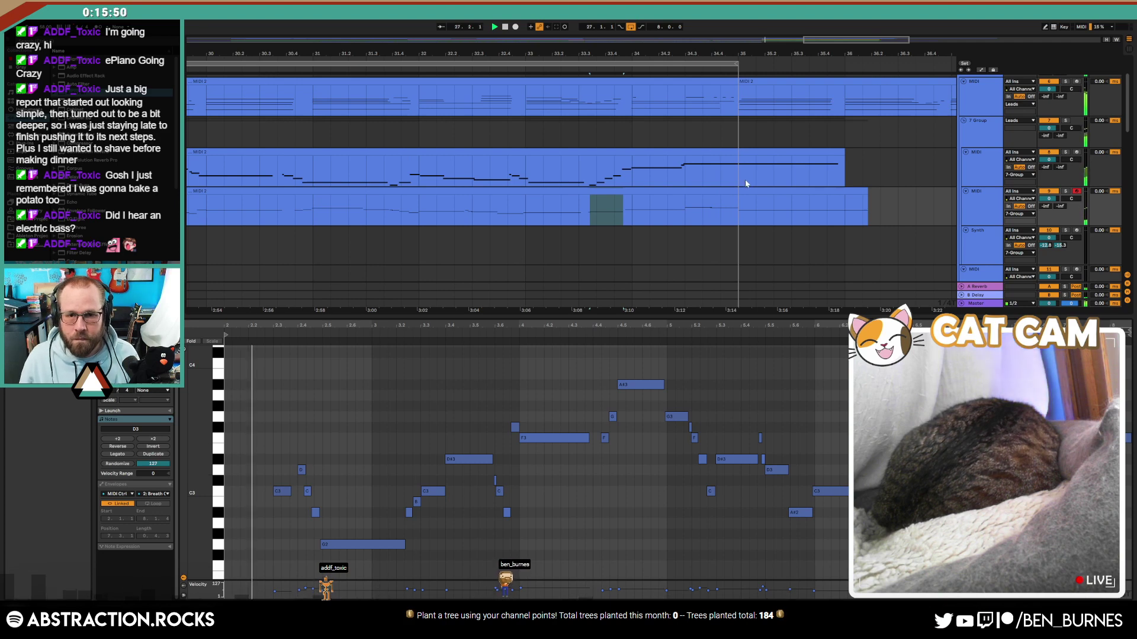
Step: Move the loop region to bars 35–43 and duplicate the yellow arpeggio clip into those bars
{"action": "scroll", "coordinate": [745, 183], "scroll_direction": "down", "scroll_amount": 5}
{"action": "left_click", "coordinate": [668, 64]}
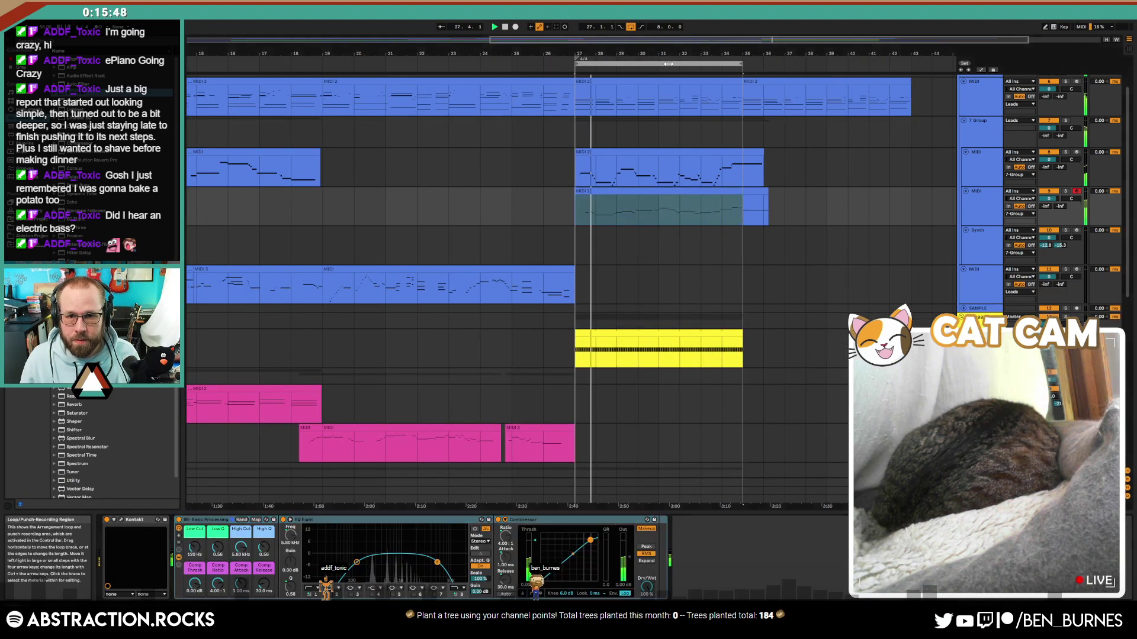
{"action": "left_click_drag", "start_coordinate": [667, 63], "coordinate": [827, 63]}
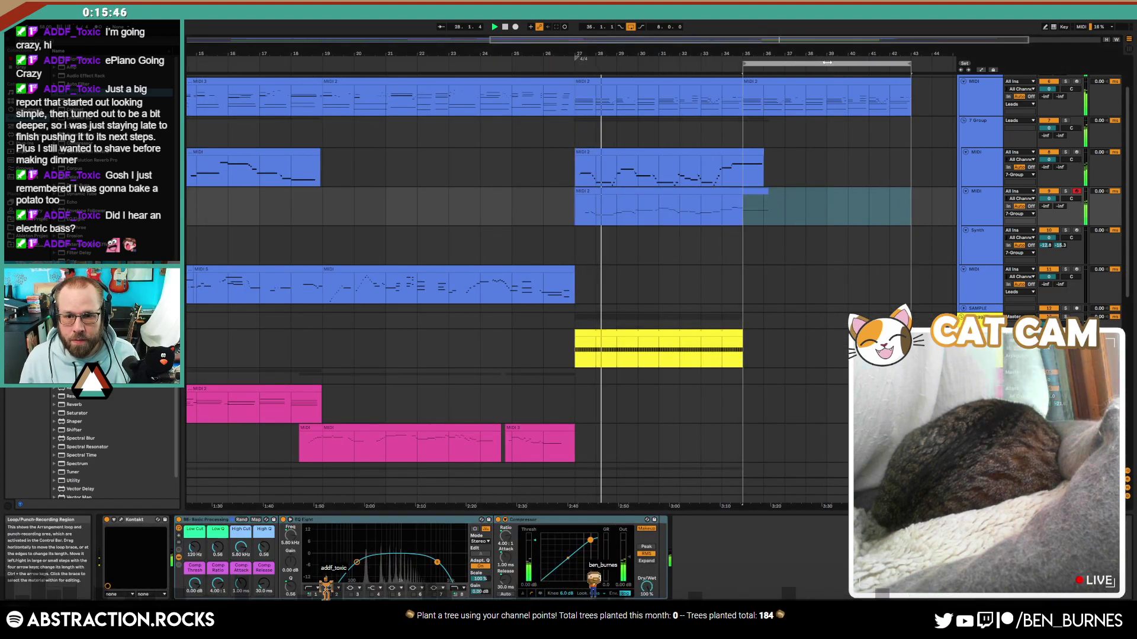
{"action": "left_click", "coordinate": [975, 245]}
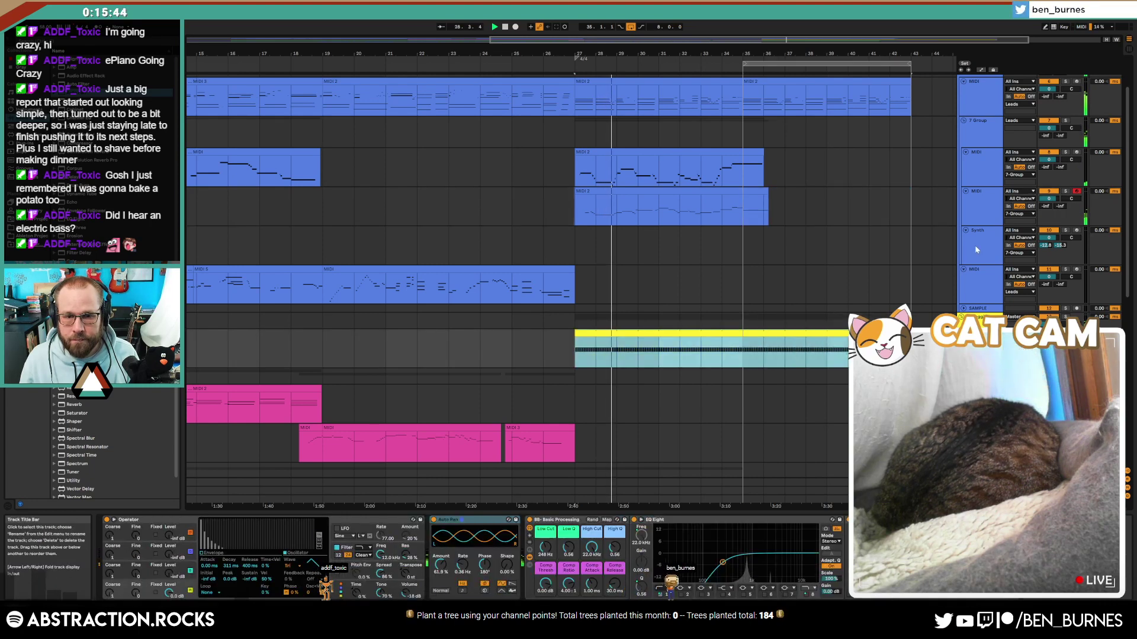
Step: Try recording a part on the first Pads track from about bar 31, delete the take and put the insert marker at bar 31
{"action": "left_click", "coordinate": [721, 286]}
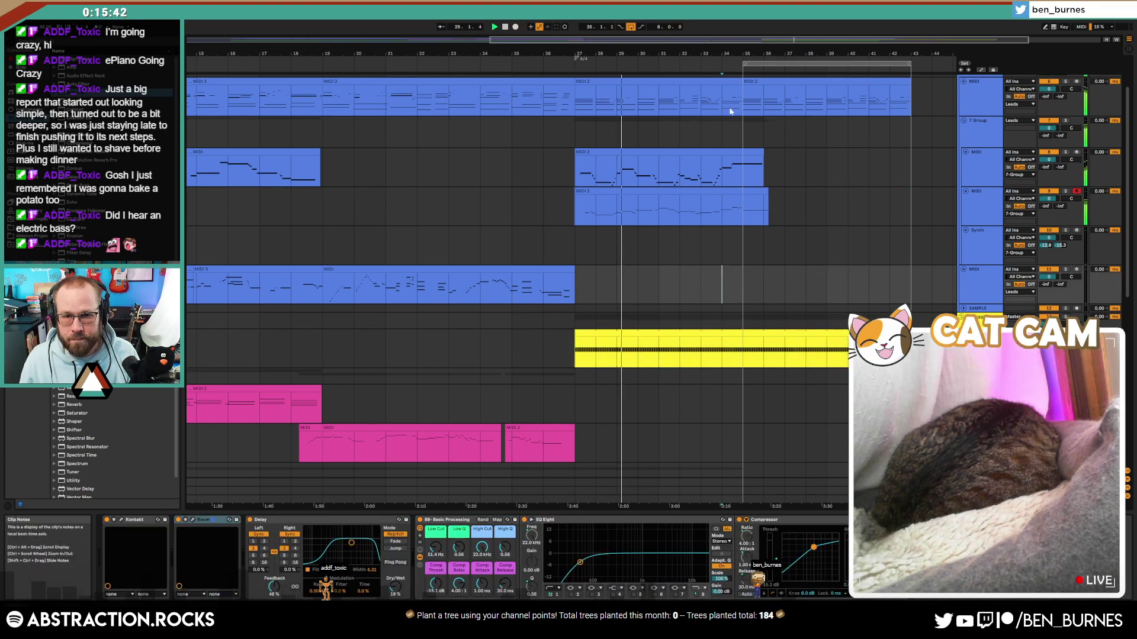
{"action": "scroll", "coordinate": [746, 237], "scroll_direction": "down", "scroll_amount": 4}
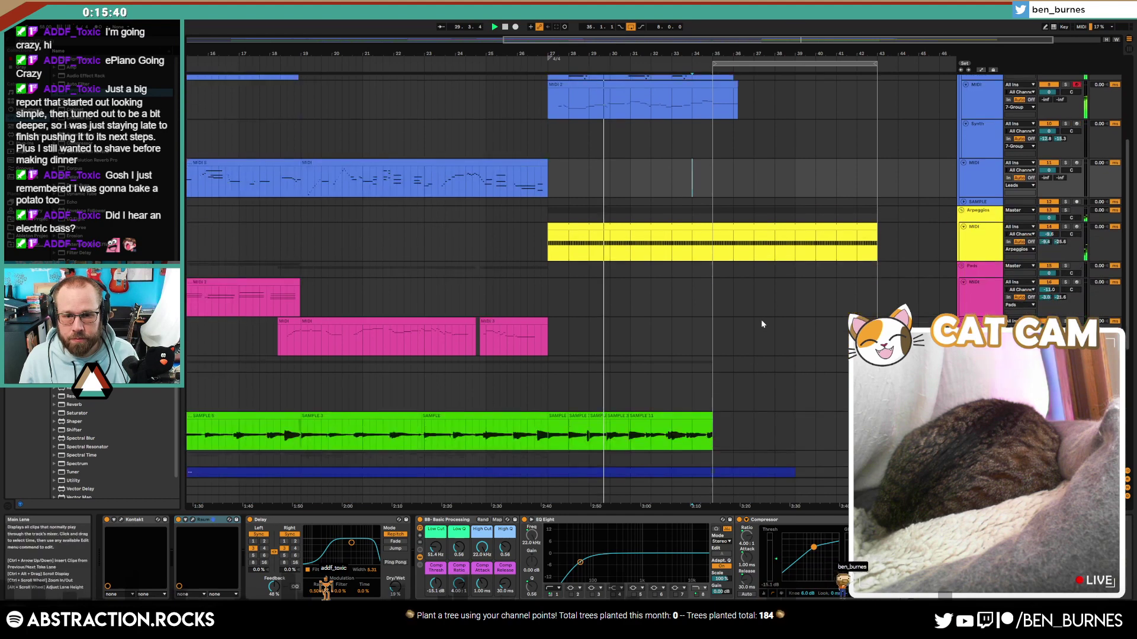
{"action": "left_click", "coordinate": [629, 298]}
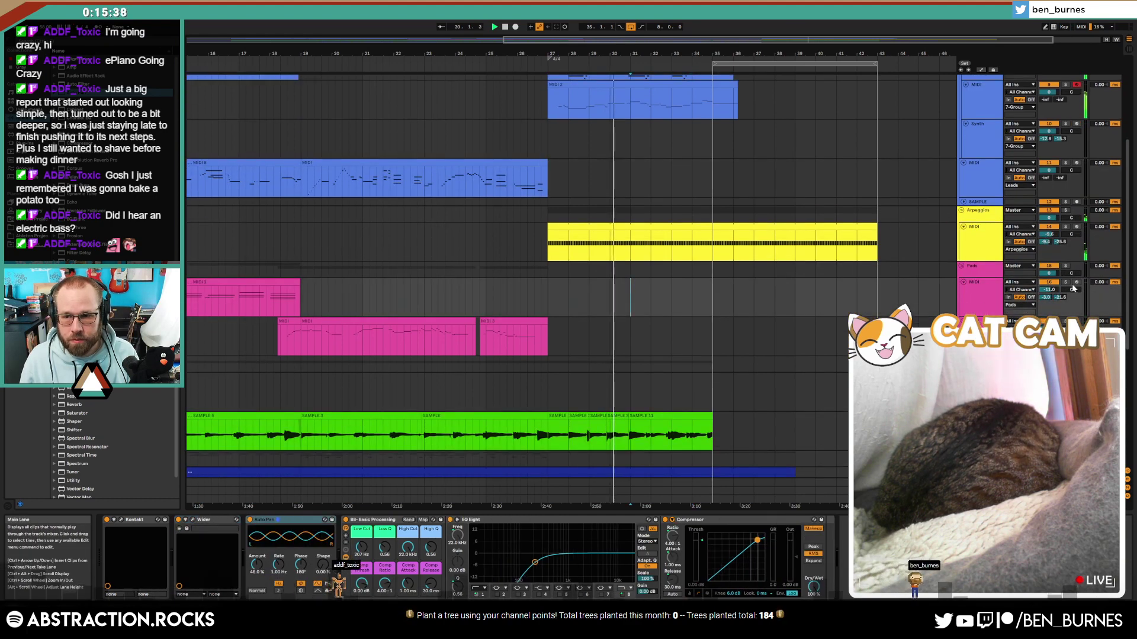
{"action": "left_click", "coordinate": [1075, 284]}
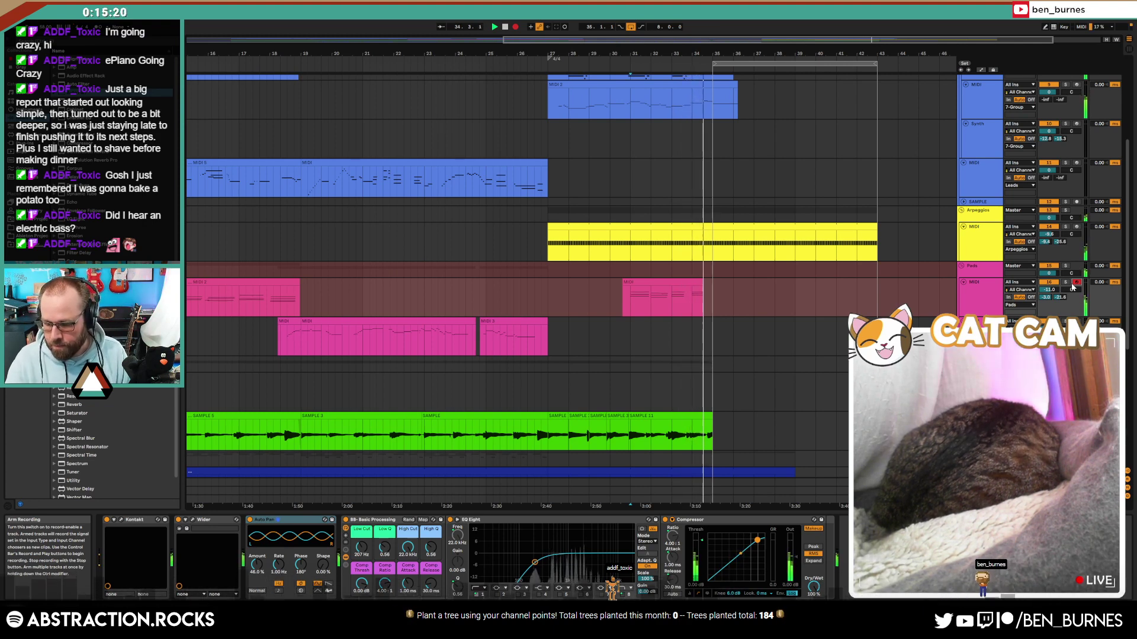
{"action": "key", "text": "space"}
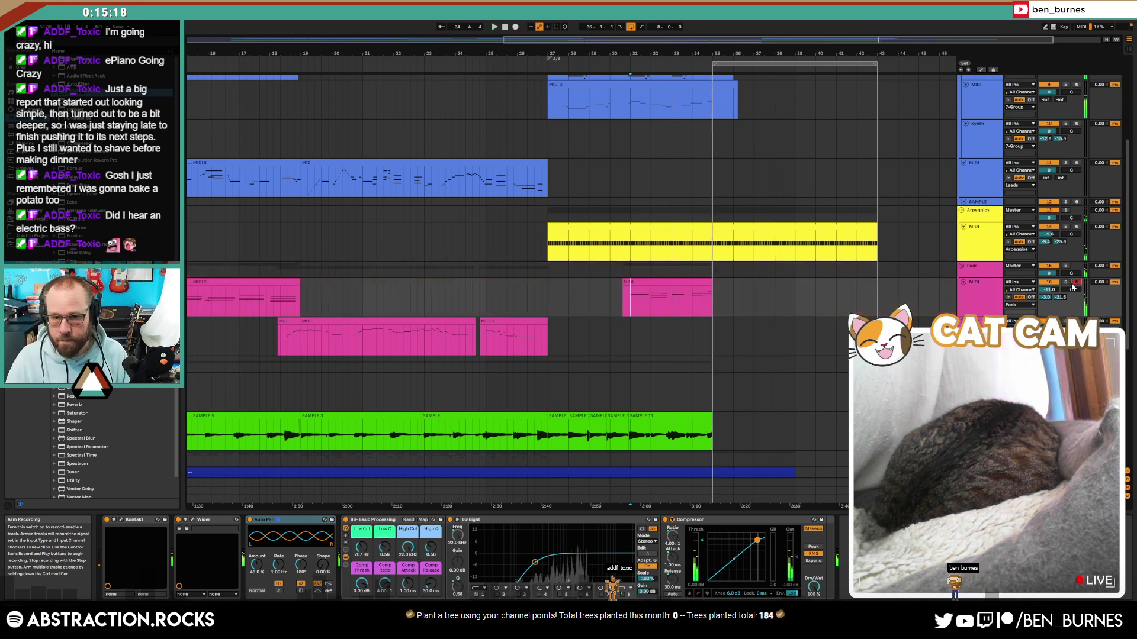
{"action": "left_click_drag", "start_coordinate": [604, 300], "coordinate": [719, 310]}
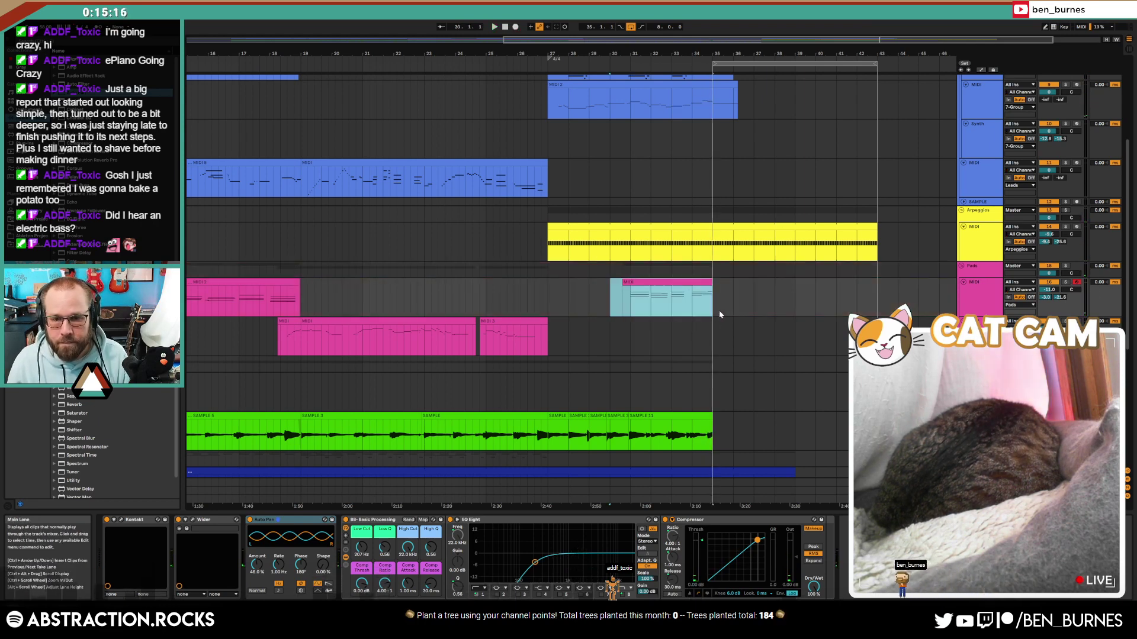
{"action": "key", "text": "Delete"}
{"action": "left_click", "coordinate": [630, 294]}
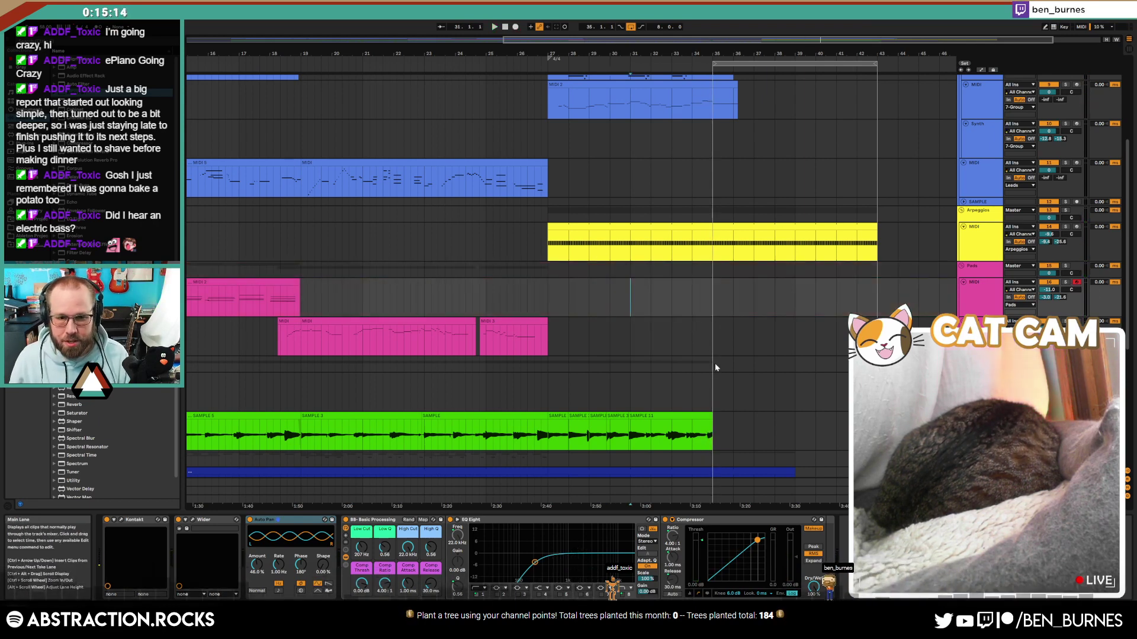
Step: Duplicate the green bass sample clips of bars 27–35 into bars 35–43
{"action": "scroll", "coordinate": [710, 320], "scroll_direction": "down", "scroll_amount": 1}
{"action": "scroll", "coordinate": [708, 319], "scroll_direction": "down", "scroll_amount": 3}
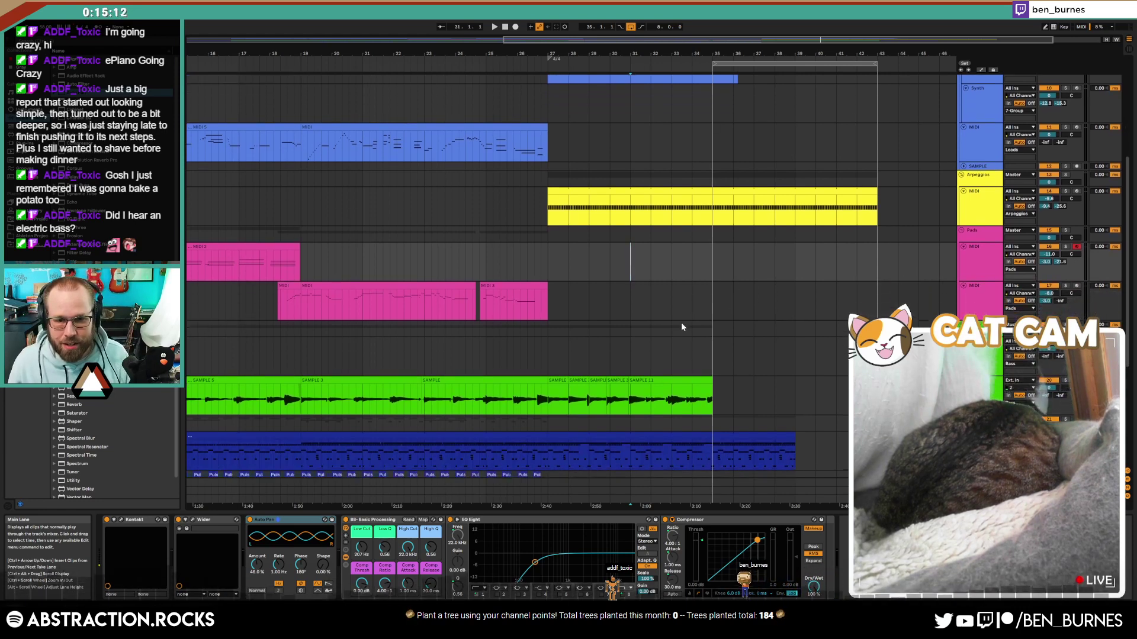
{"action": "left_click_drag", "start_coordinate": [548, 365], "coordinate": [711, 370]}
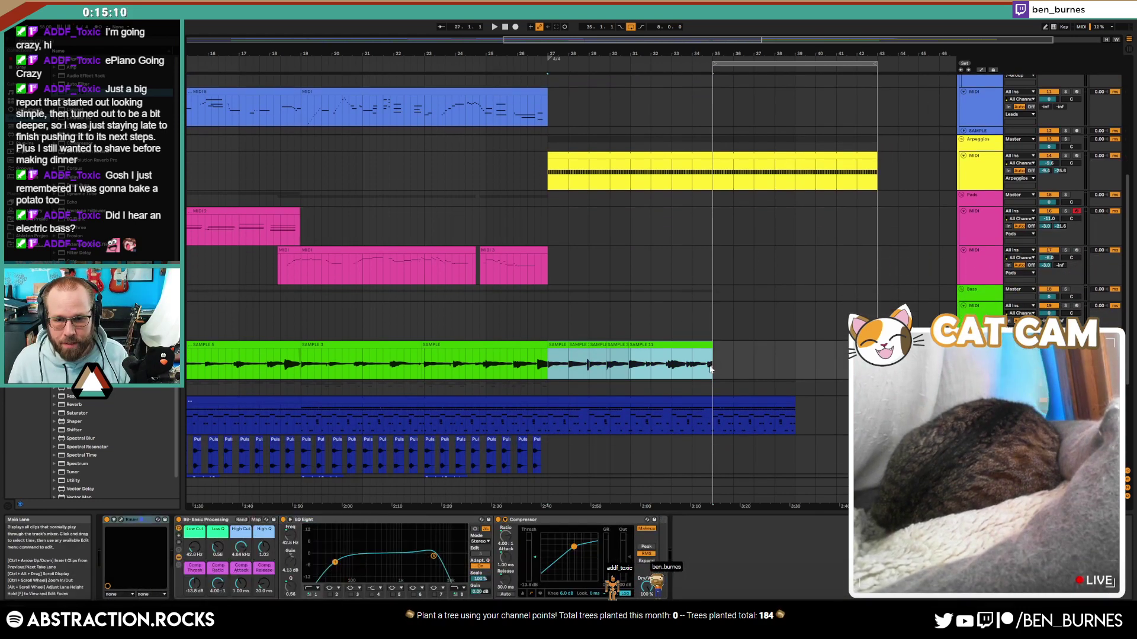
{"action": "key", "text": "ctrl+d"}
Step: Copy the last Brushed Cymbals clip to bar 35 and paste the percussion hits from bars 21–27 at bar 35
{"action": "scroll", "coordinate": [740, 379], "scroll_direction": "down", "scroll_amount": 4}
{"action": "scroll", "coordinate": [590, 409], "scroll_direction": "down", "scroll_amount": 3}
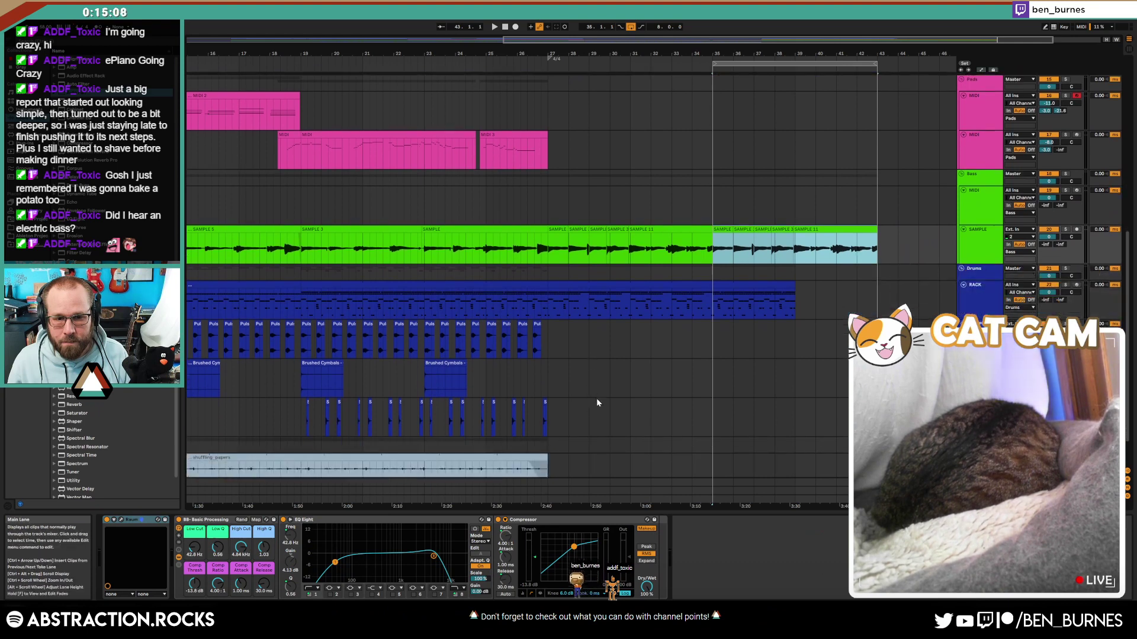
{"action": "mouse_move", "coordinate": [454, 379]}
{"action": "left_mouse_down"}
{"action": "mouse_move", "coordinate": [744, 379]}
{"action": "mouse_move", "coordinate": [731, 375]}
{"action": "left_mouse_up"}
{"action": "mouse_move", "coordinate": [553, 413]}
{"action": "left_mouse_down"}
{"action": "mouse_move", "coordinate": [353, 412]}
{"action": "mouse_move", "coordinate": [363, 412]}
{"action": "left_mouse_up"}
{"action": "key", "text": "ctrl+c"}
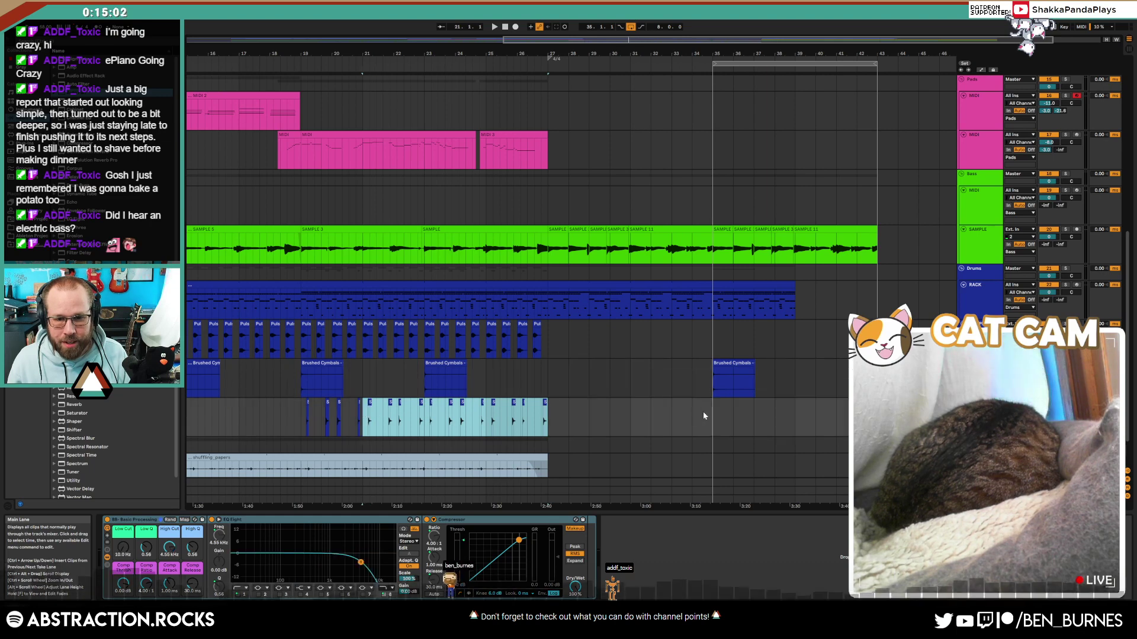
{"action": "left_click", "coordinate": [713, 415]}
{"action": "key", "text": "ctrl+v"}
{"action": "scroll", "coordinate": [729, 416], "scroll_direction": "up", "scroll_amount": 5}
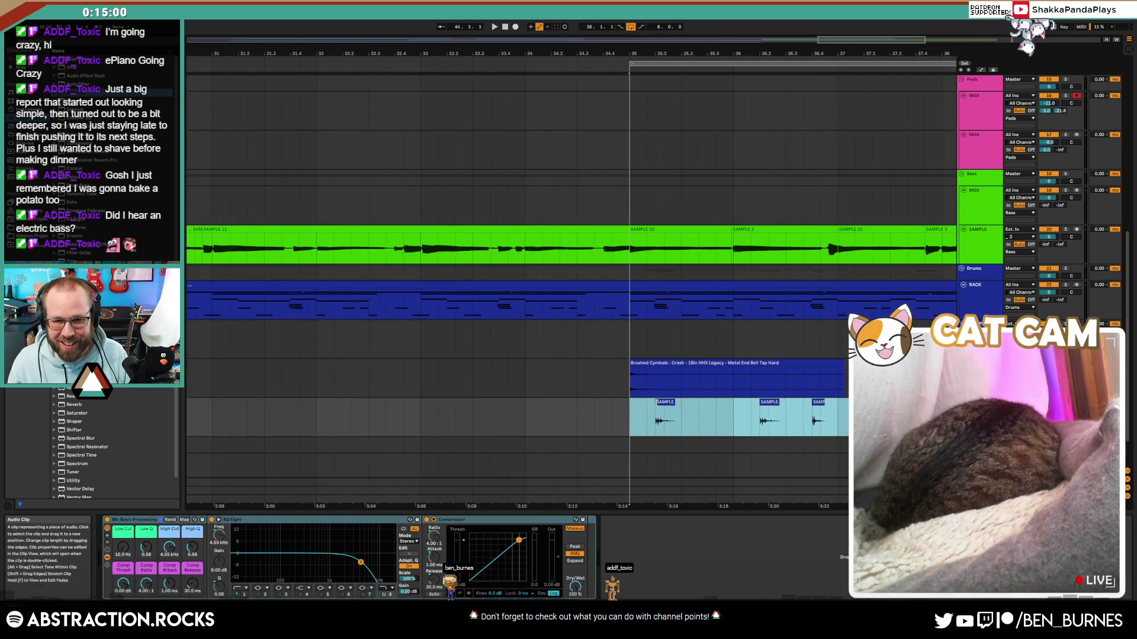
Step: Reduce the pasted percussion samples to three evenly spaced hits on beats 2 and 4 from bar 35, removing the others
{"action": "left_click", "coordinate": [665, 419]}
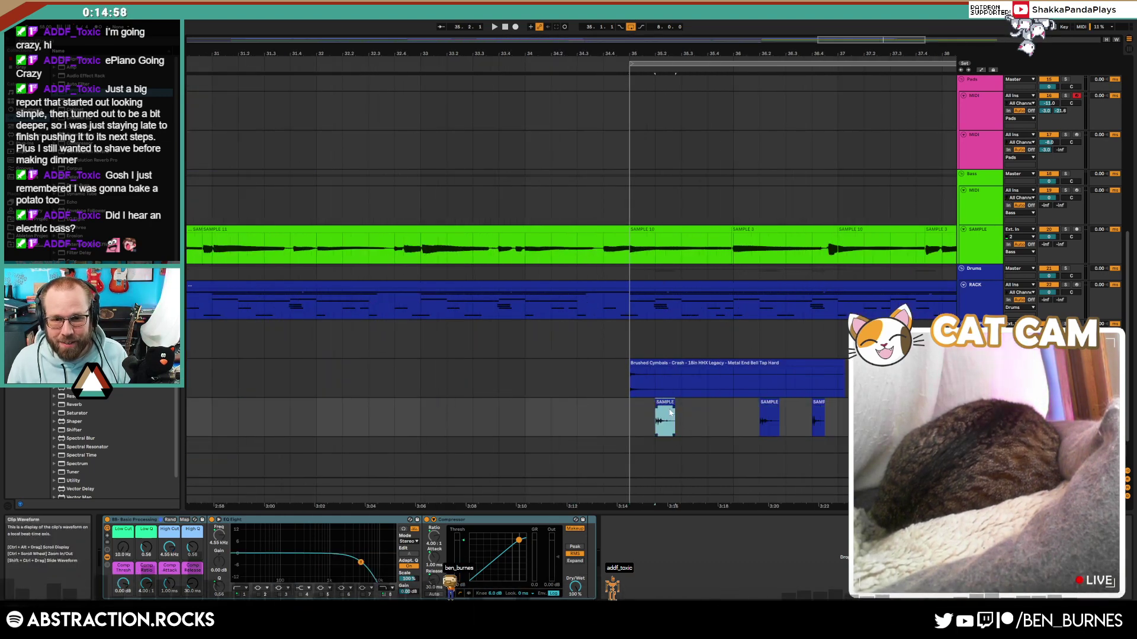
{"action": "left_click_drag", "start_coordinate": [714, 407], "coordinate": [667, 417]}
{"action": "left_click", "coordinate": [815, 403]}
{"action": "left_click", "coordinate": [664, 404], "text": "shift"}
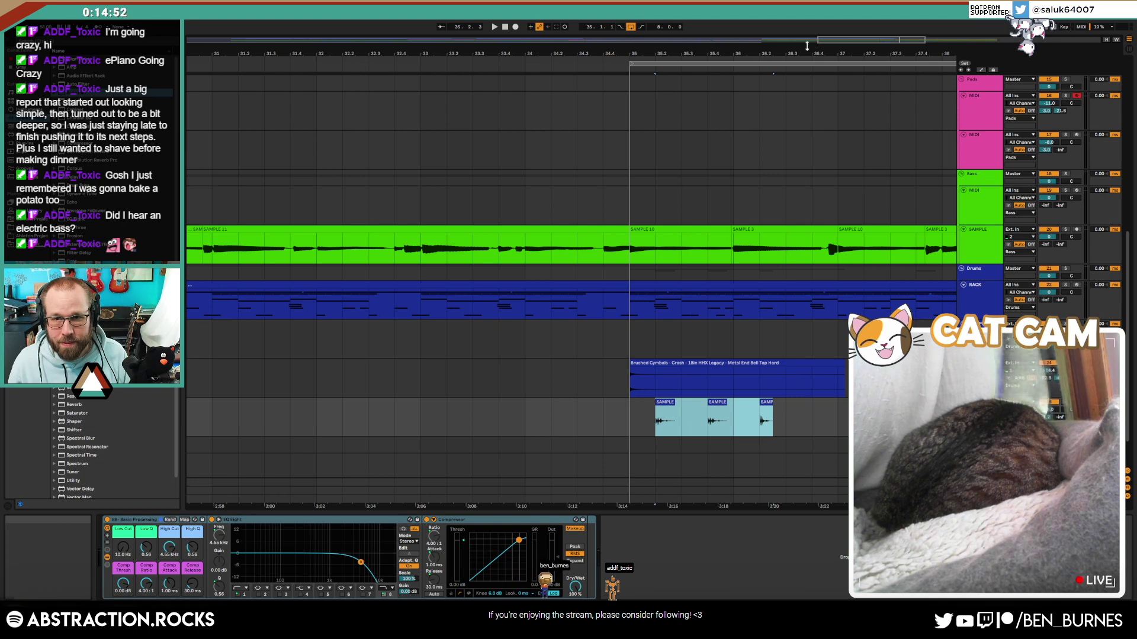
{"action": "left_click_drag", "start_coordinate": [837, 43], "coordinate": [820, 11]}
{"action": "left_click_drag", "start_coordinate": [772, 414], "coordinate": [312, 414]}
{"action": "key", "text": "Delete"}
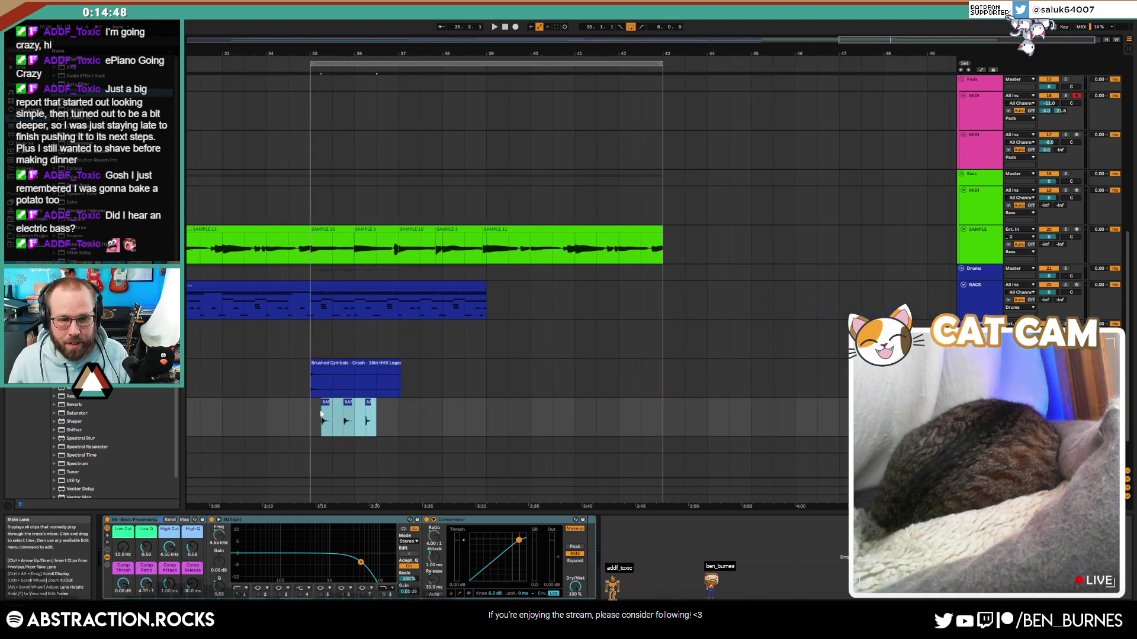
Step: Duplicate the three-hit percussion pattern five times so it runs up to bar 44
{"action": "key", "text": "ctrl+d"}
{"action": "key", "text": "ctrl+d"}
{"action": "key", "text": "ctrl+d"}
{"action": "key", "text": "ctrl+d"}
{"action": "key", "text": "ctrl+d"}
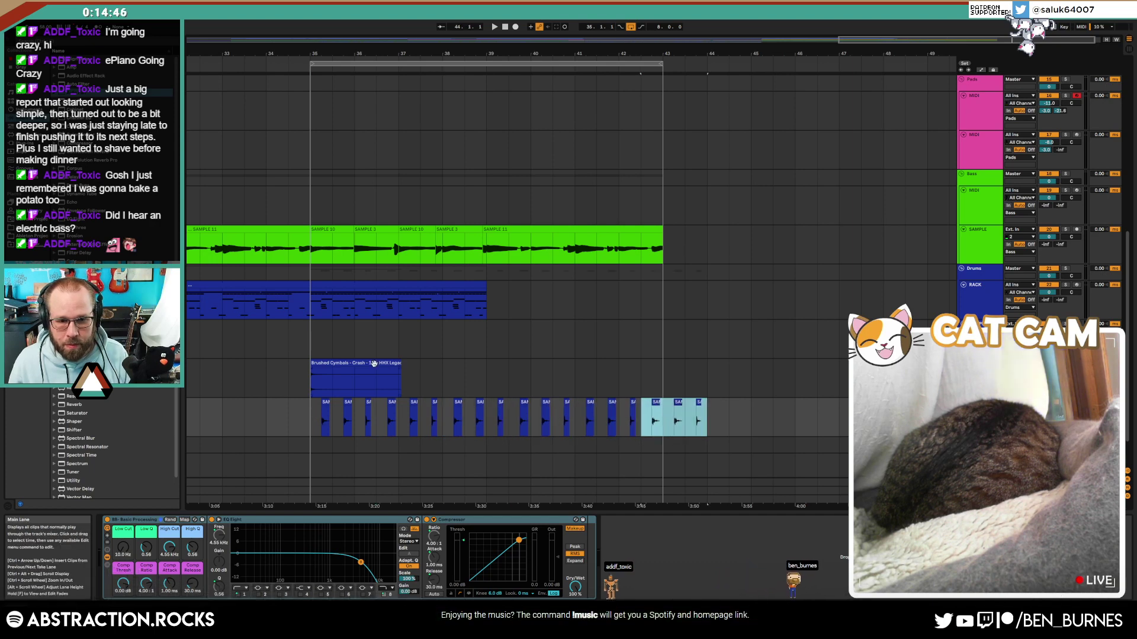
Step: Copy the Brushed Cymbals clip from bar 35 to bar 39 and extend the drum RACK clip to bar 43
{"action": "mouse_move", "coordinate": [355, 379]}
{"action": "left_mouse_down"}
{"action": "mouse_move", "coordinate": [552, 379]}
{"action": "mouse_move", "coordinate": [531, 378]}
{"action": "left_mouse_up"}
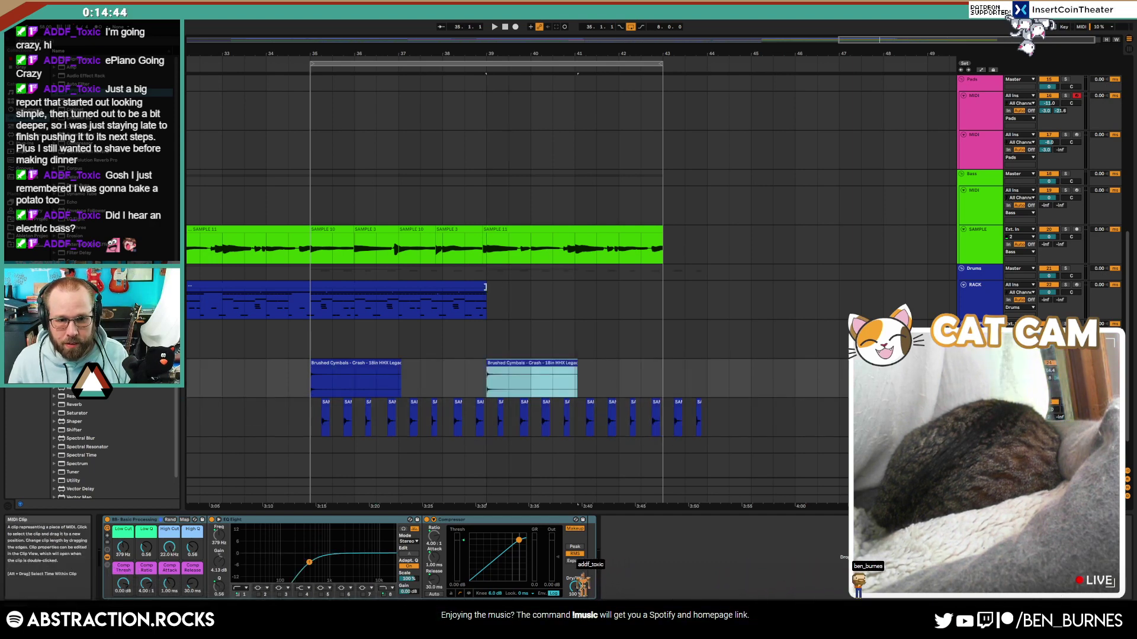
{"action": "left_click_drag", "start_coordinate": [486, 286], "coordinate": [665, 298]}
{"action": "scroll", "coordinate": [583, 318], "scroll_direction": "down", "scroll_amount": 3}
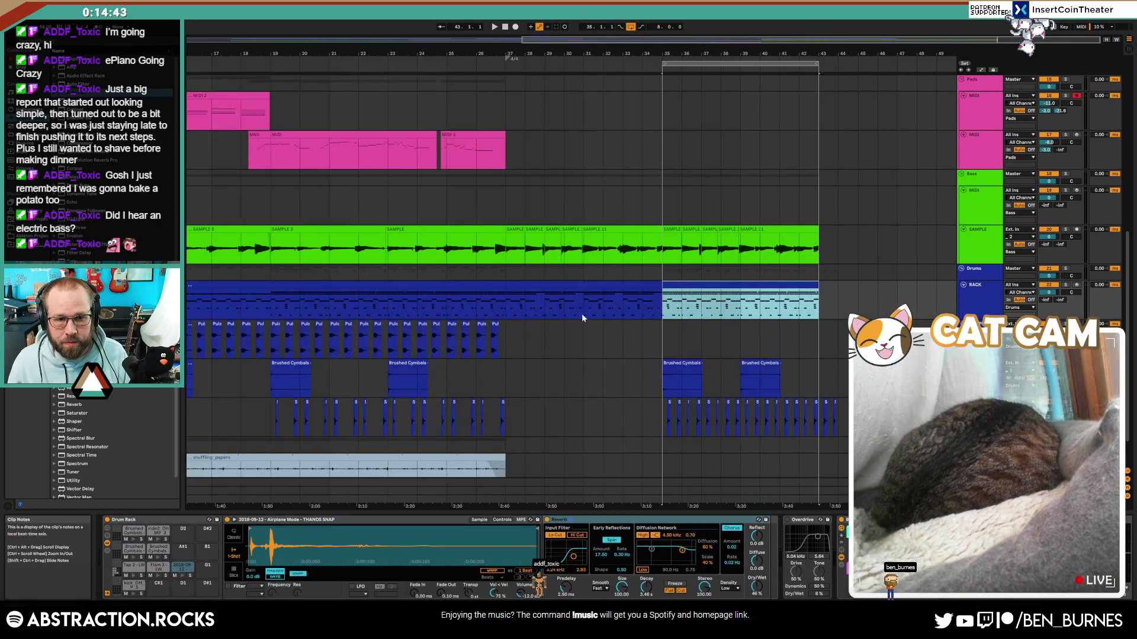
Step: Play the arrangement from around bar 33 and arm the 7-Group's Synth track for recording
{"action": "left_click", "coordinate": [631, 71]}
{"action": "scroll", "coordinate": [711, 242], "scroll_direction": "up", "scroll_amount": 5}
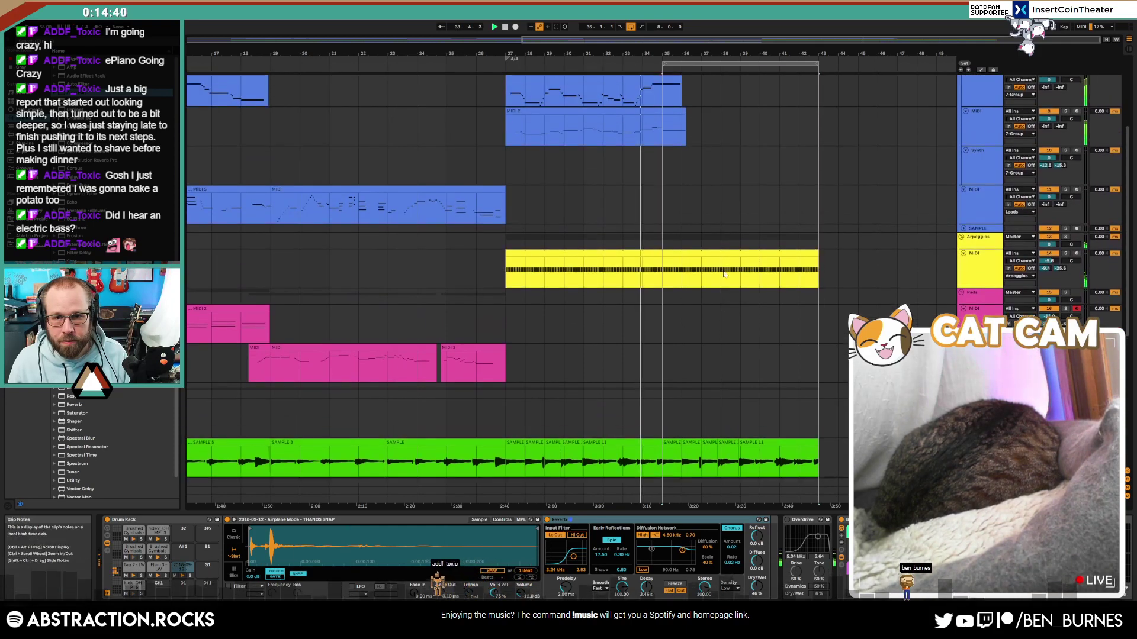
{"action": "scroll", "coordinate": [721, 267], "scroll_direction": "up", "scroll_amount": 3}
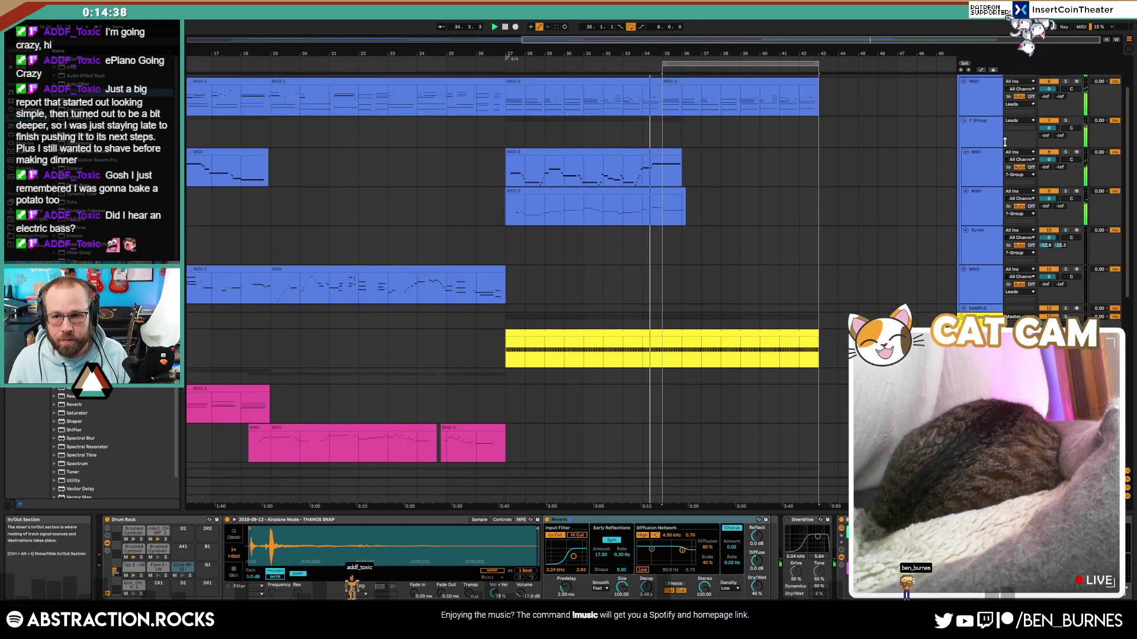
{"action": "left_click", "coordinate": [1075, 231]}
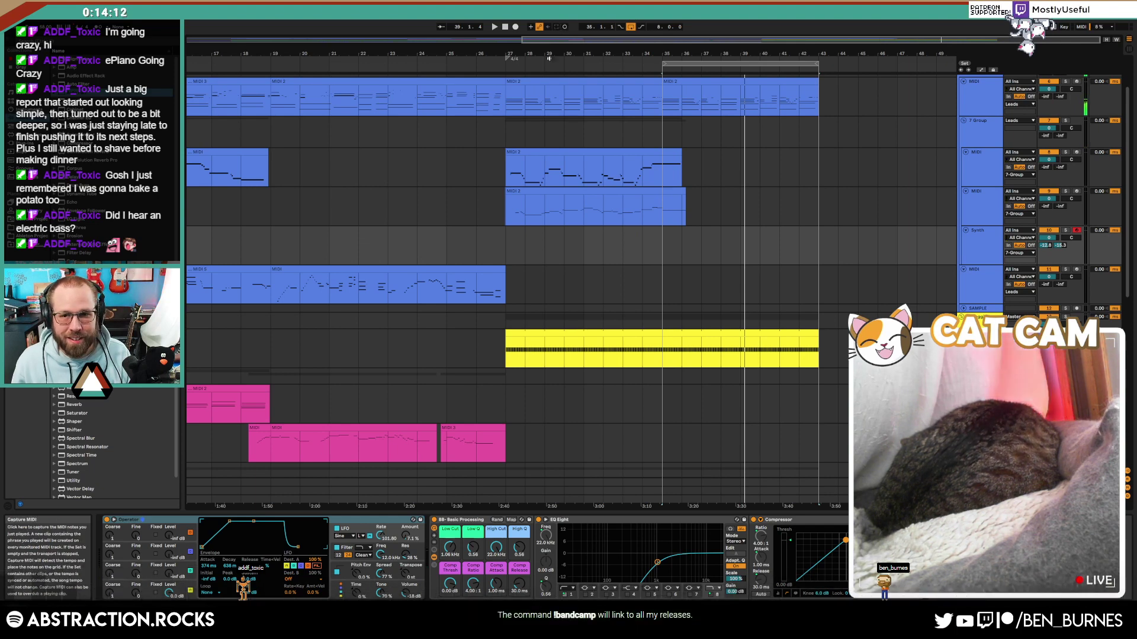
Step: Record a synth melody on the Synth track from about bar 34 over the looped bars 35–43
{"action": "left_click", "coordinate": [643, 247]}
{"action": "key", "text": "space"}
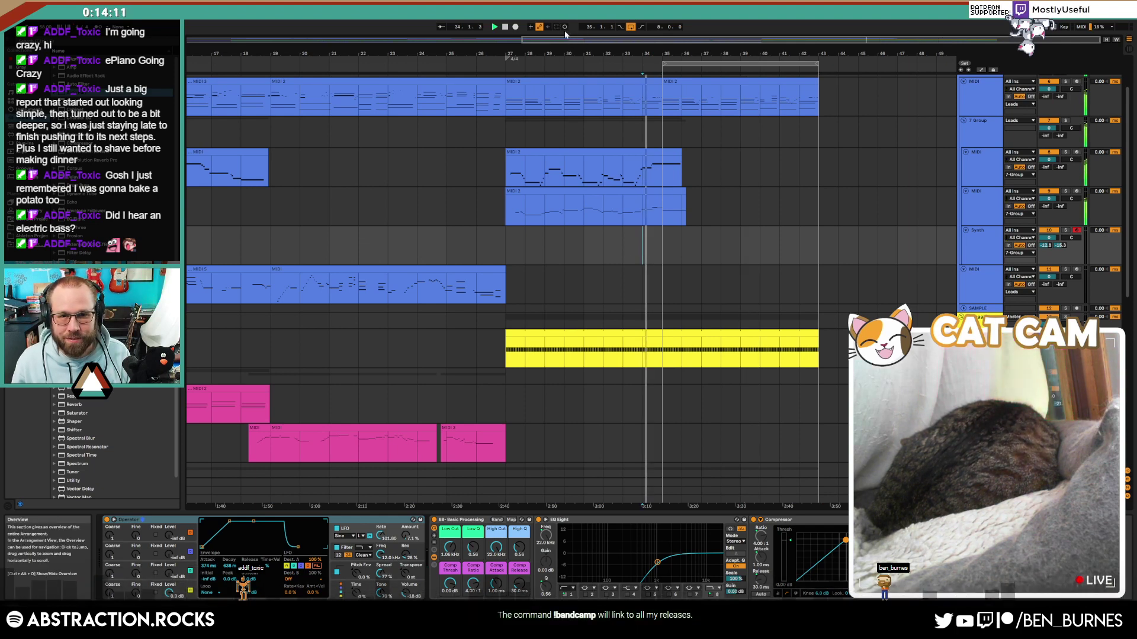
{"action": "left_click", "coordinate": [517, 29]}
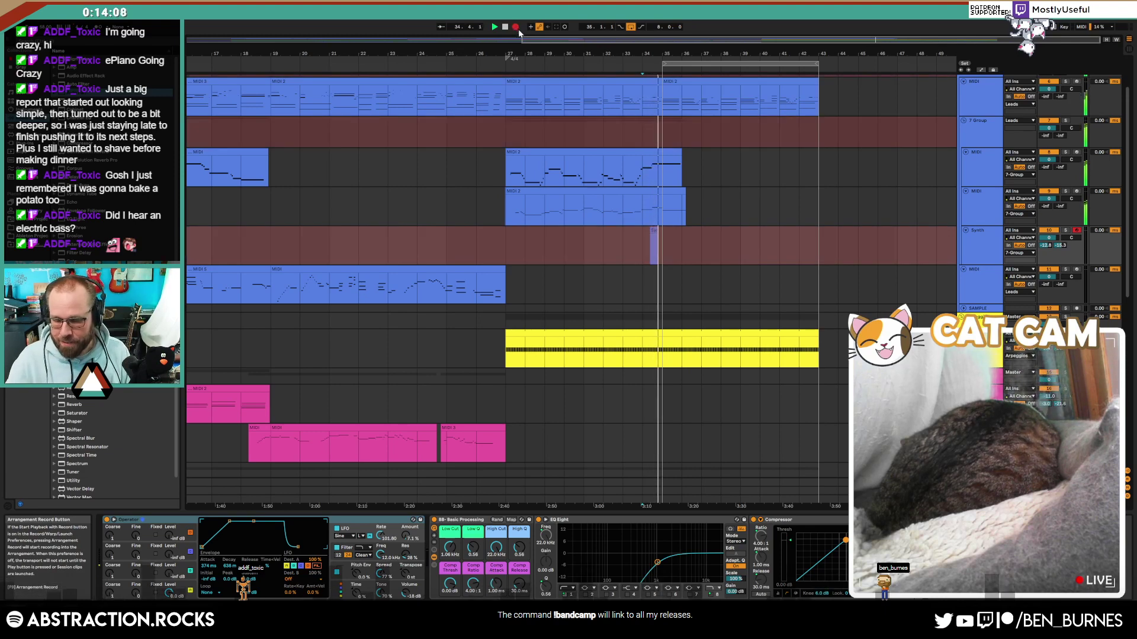
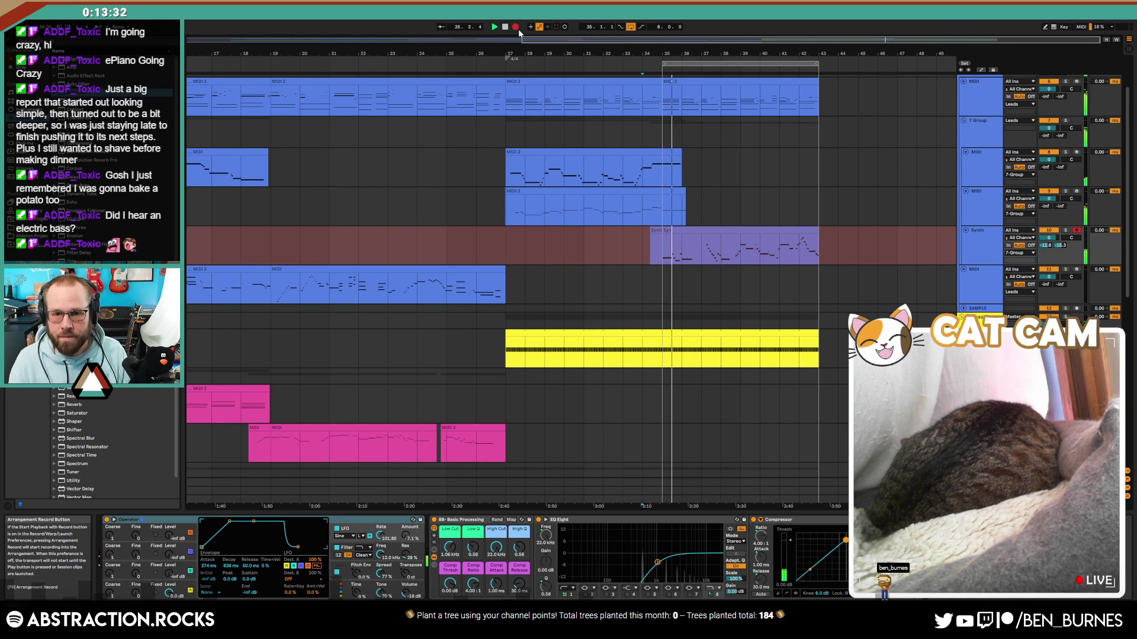
{"action": "left_click", "coordinate": [516, 28]}
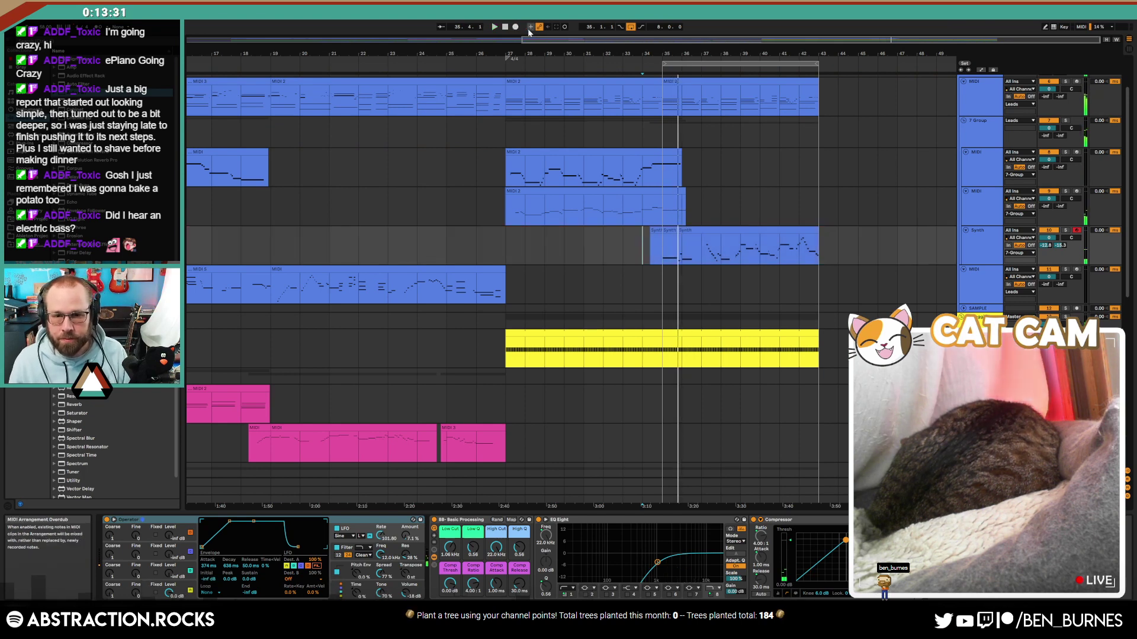
Step: Extend the recorded synth clip to just before bar 44 and delete the lead-in before bar 35
{"action": "left_click_drag", "start_coordinate": [670, 230], "coordinate": [649, 238]}
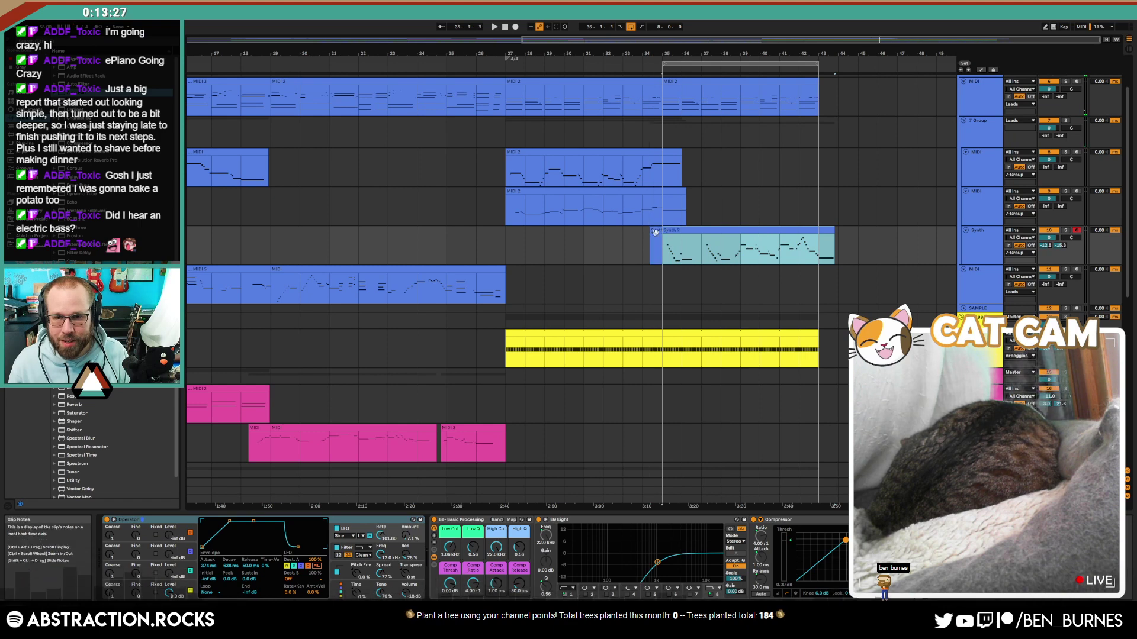
{"action": "key", "text": "ctrl+e"}
{"action": "key", "text": "Delete"}
Step: Open the recorded synth clip's notes, play them back and quantize all of them
{"action": "double_click", "coordinate": [700, 230]}
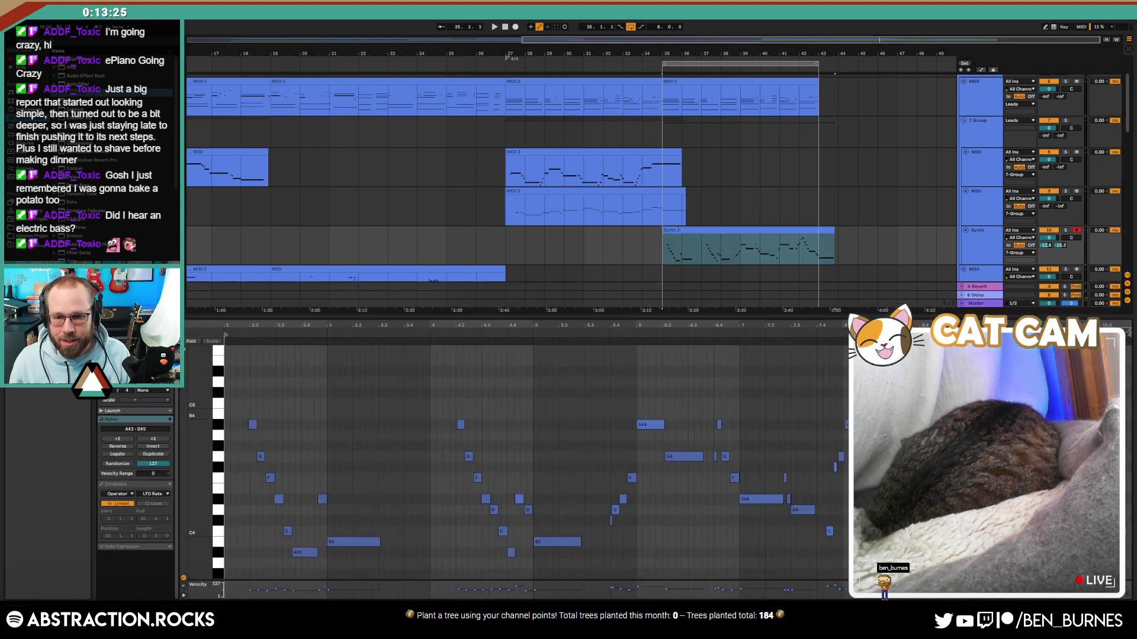
{"action": "key", "text": "space"}
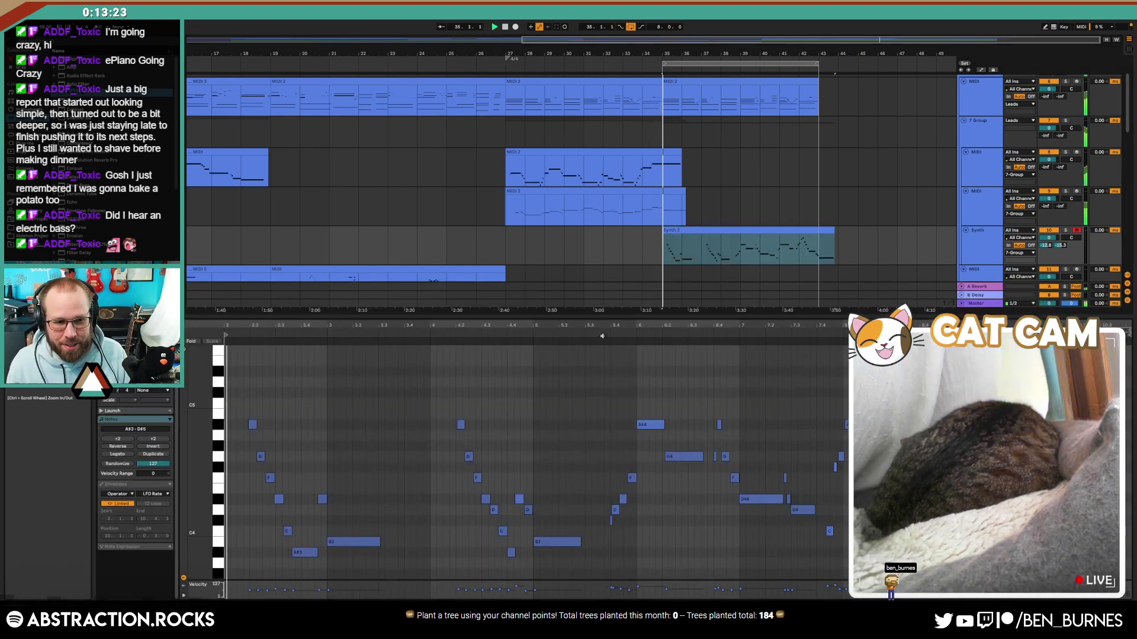
{"action": "left_click", "coordinate": [349, 440]}
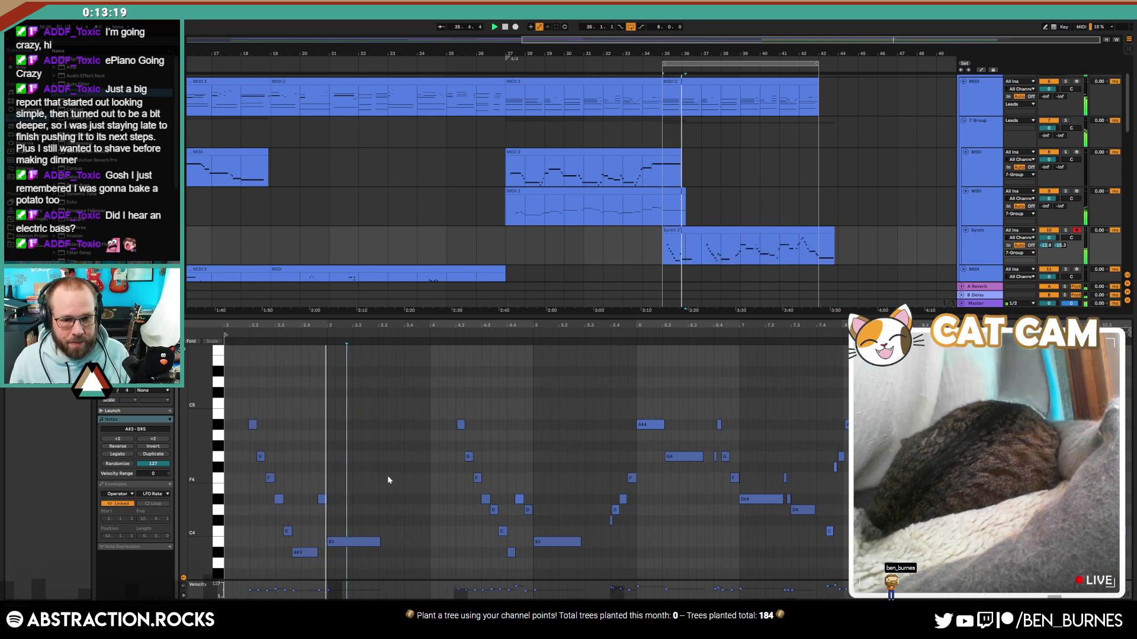
{"action": "key", "text": "ctrl+a"}
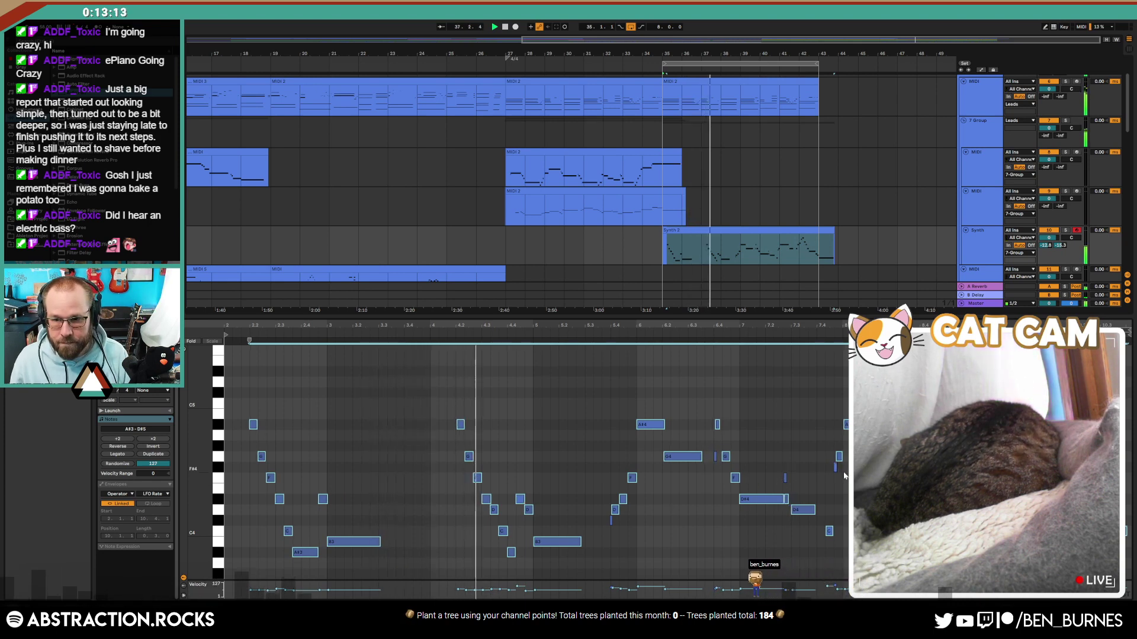
Step: Lengthen the short G4 and A#4 notes just before clip bar 7 so the quick run connects
{"action": "left_click", "coordinate": [732, 444]}
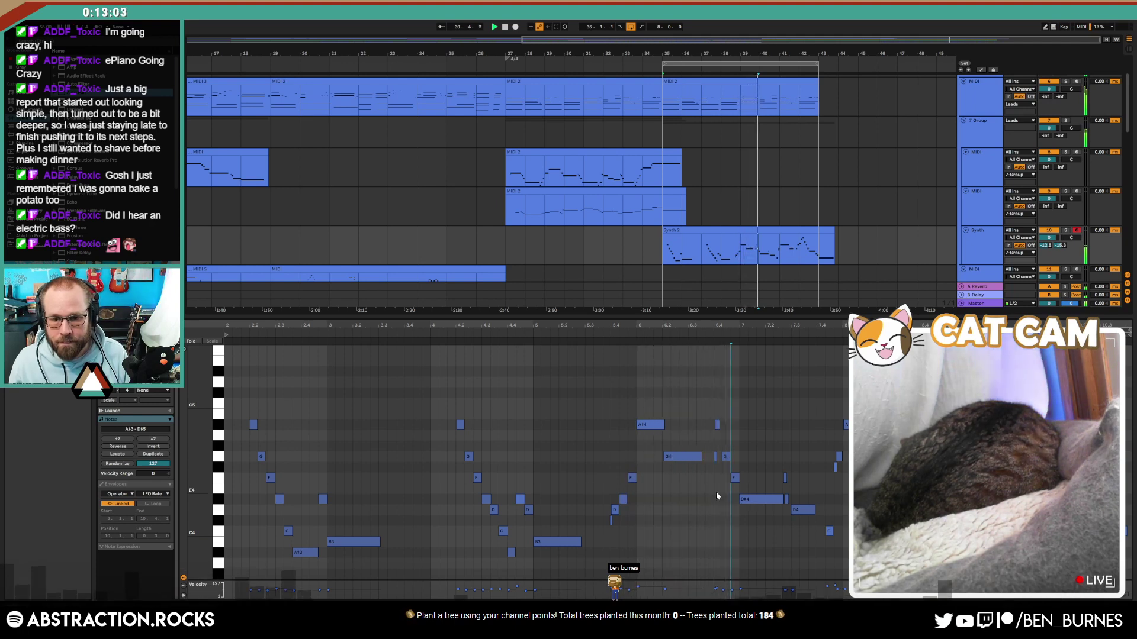
{"action": "left_click", "coordinate": [717, 426]}
{"action": "scroll", "coordinate": [718, 427], "scroll_direction": "up", "scroll_amount": 5}
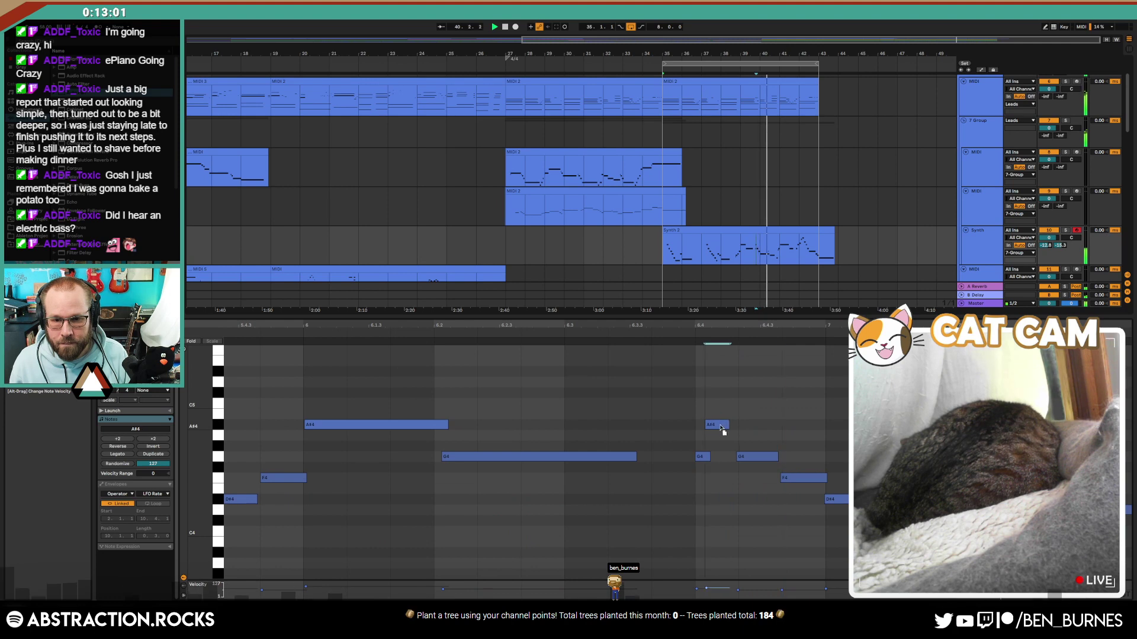
{"action": "left_click_drag", "start_coordinate": [729, 425], "coordinate": [739, 425]}
{"action": "left_click", "coordinate": [743, 479]}
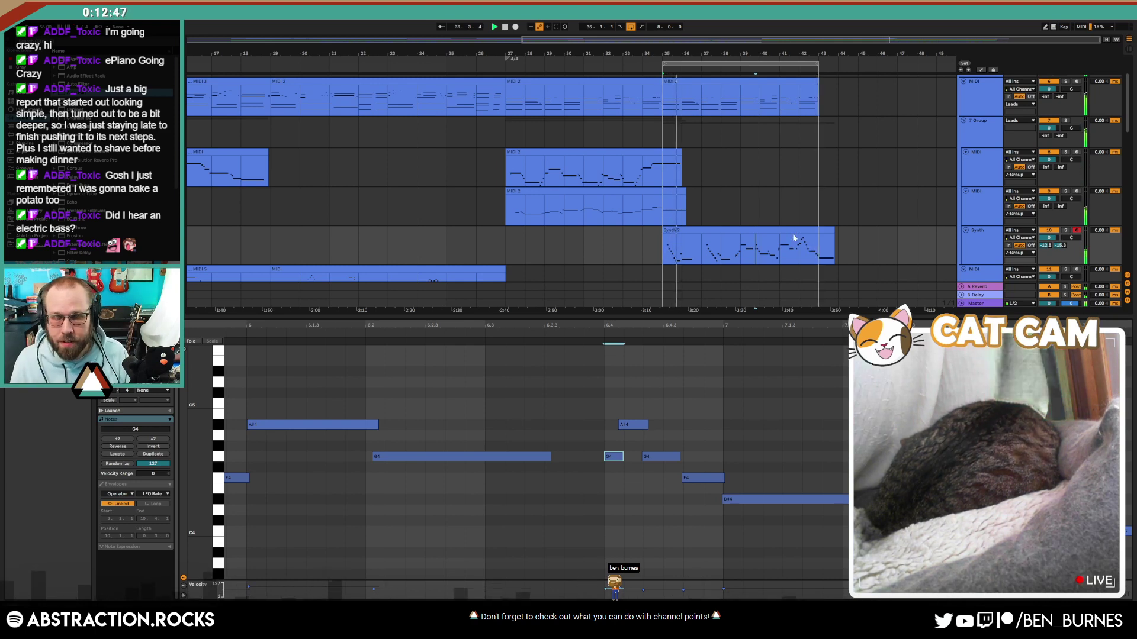
Step: Close the note editor and arm the second Pads track for recording while the loop plays
{"action": "key", "text": "shift+Tab"}
{"action": "scroll", "coordinate": [823, 261], "scroll_direction": "down", "scroll_amount": 3}
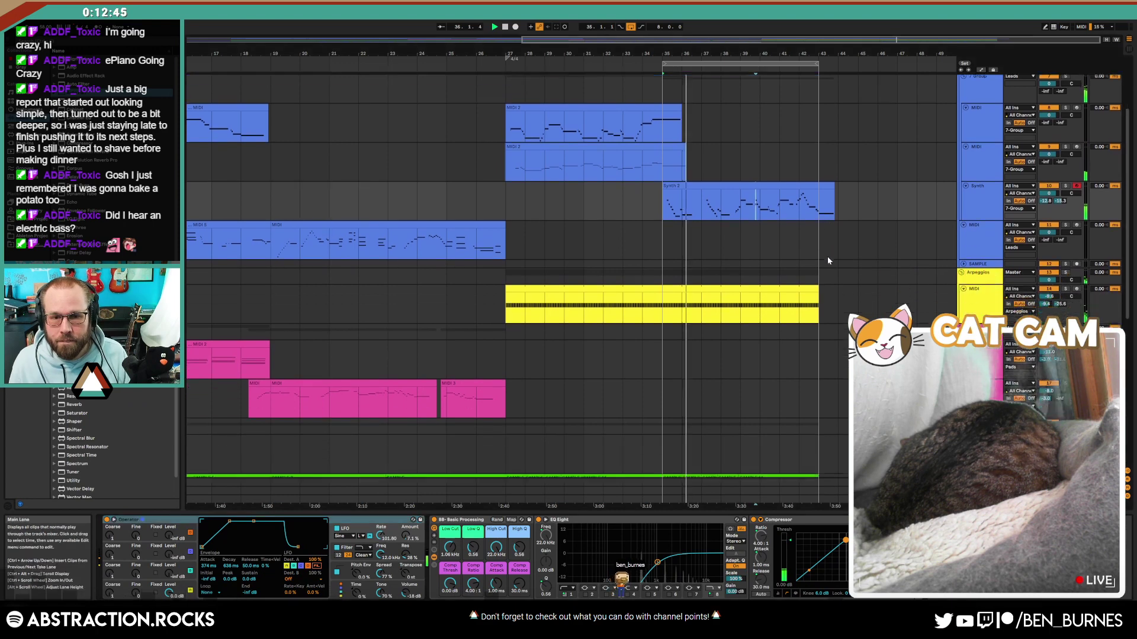
{"action": "scroll", "coordinate": [816, 271], "scroll_direction": "down", "scroll_amount": 2}
{"action": "left_click", "coordinate": [966, 292]}
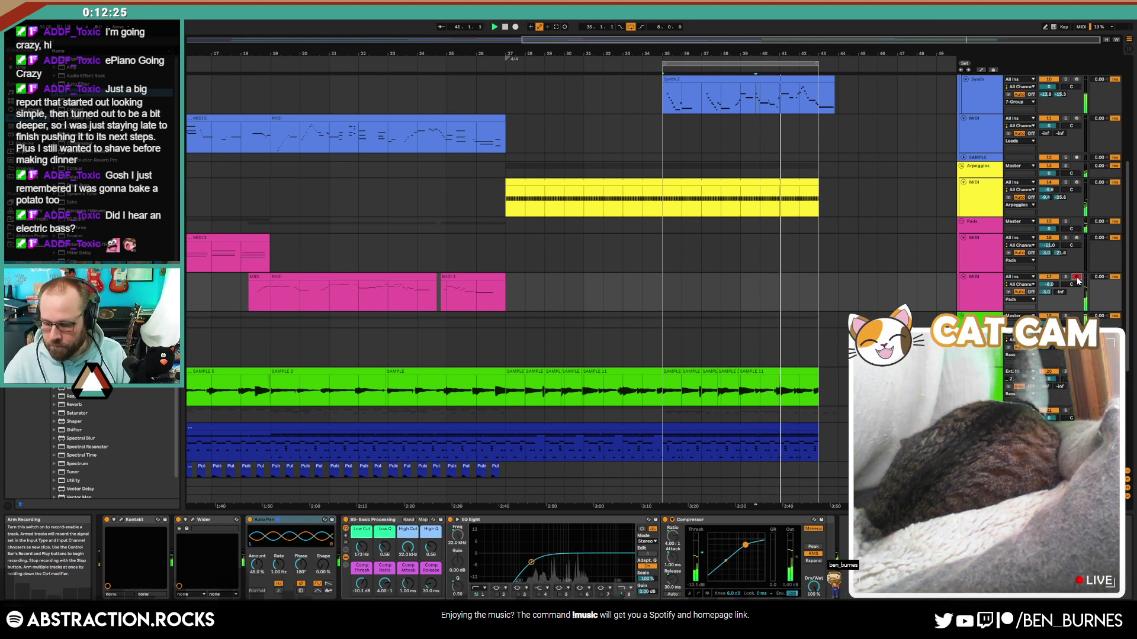
Step: Duplicate the Synth melody from bars 35–43 into bars 43–51 and shift the loop range to bars 43–51
{"action": "left_click", "coordinate": [971, 293]}
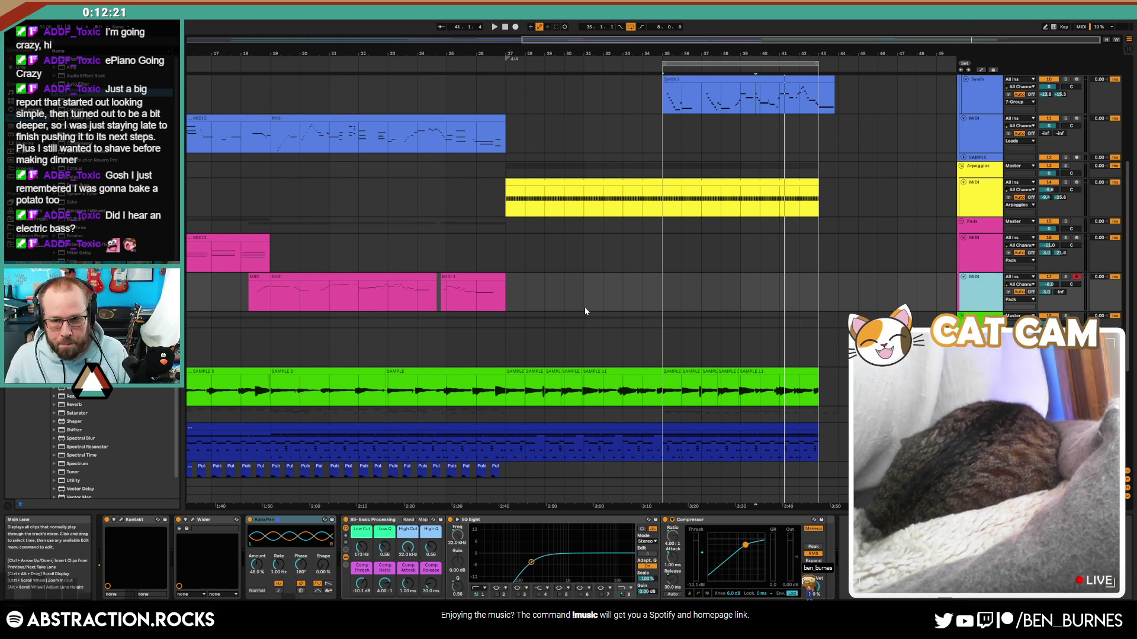
{"action": "scroll", "coordinate": [713, 298], "scroll_direction": "up", "scroll_amount": 4}
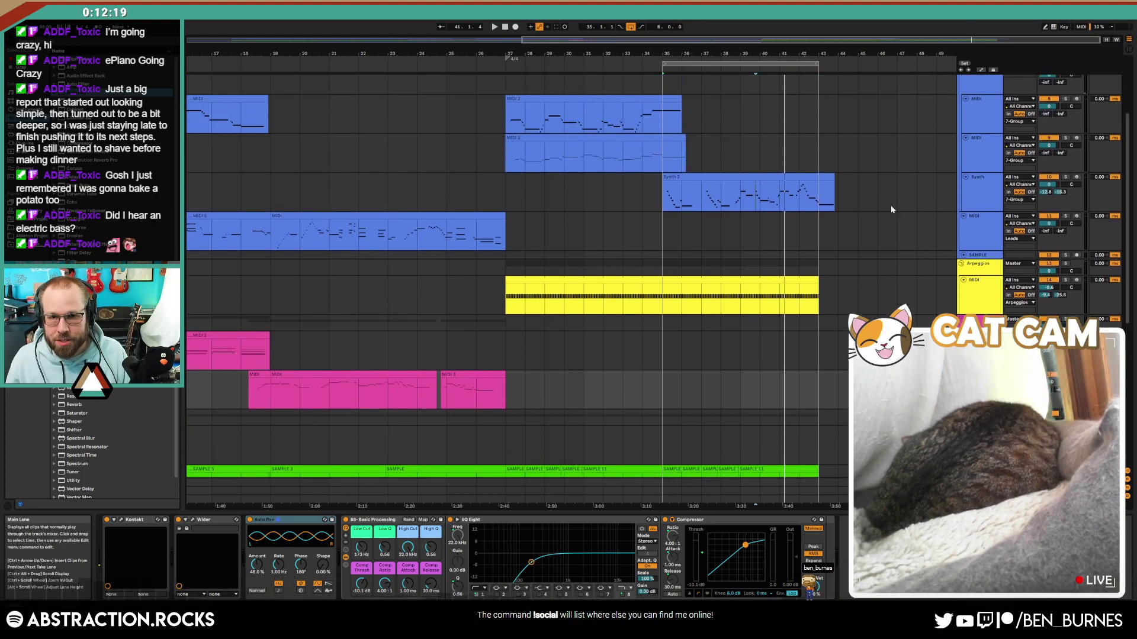
{"action": "left_click_drag", "start_coordinate": [823, 202], "coordinate": [660, 201]}
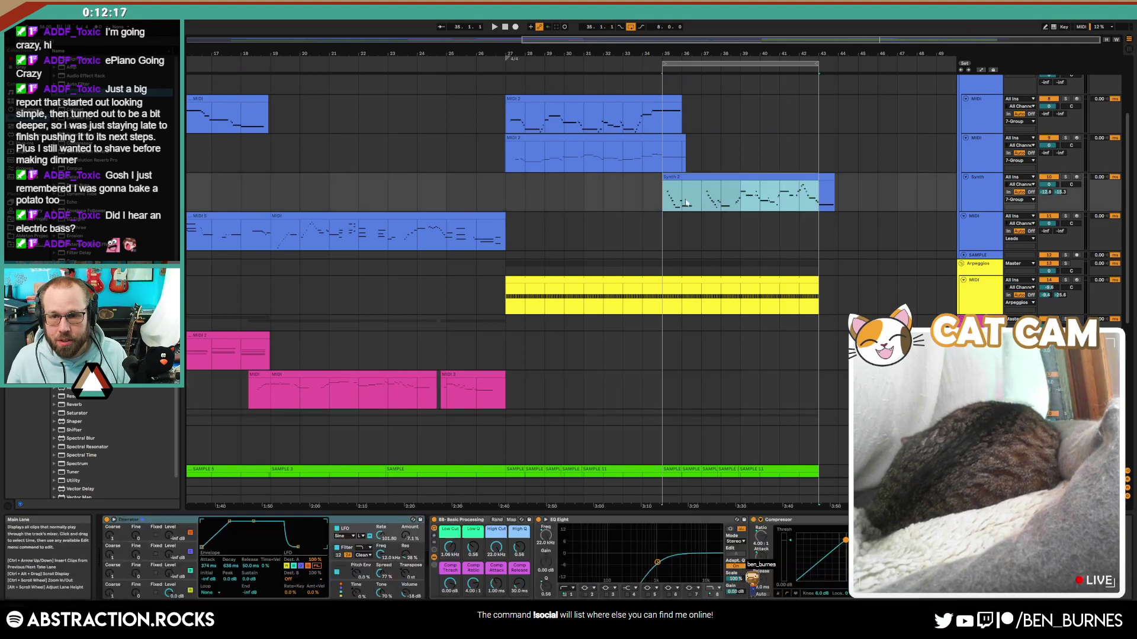
{"action": "key", "text": "ctrl+d"}
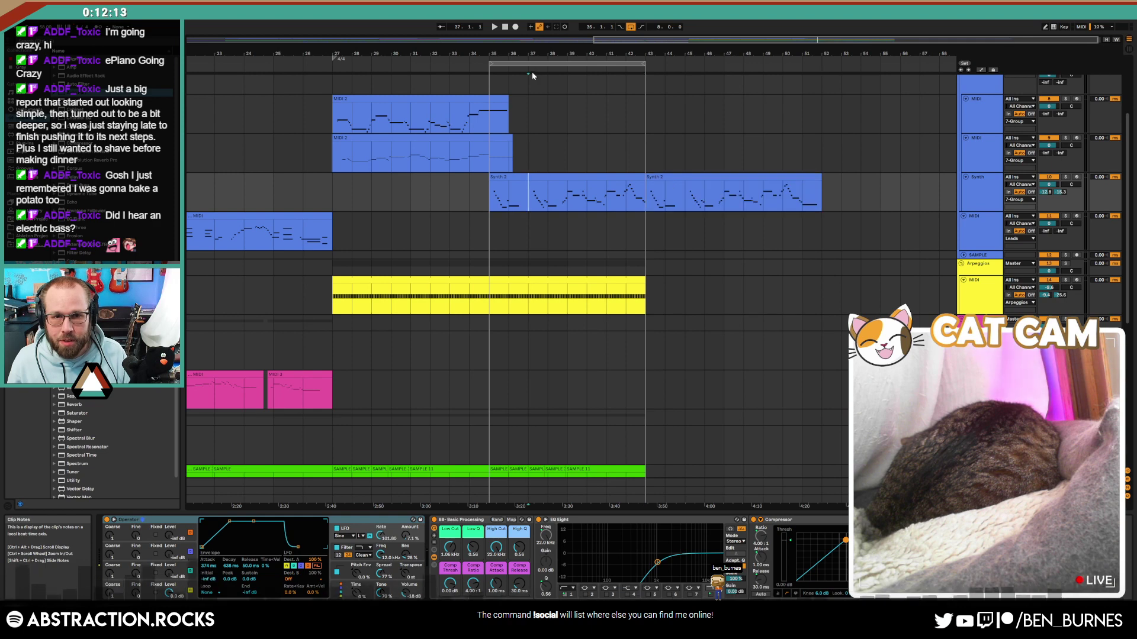
{"action": "left_click_drag", "start_coordinate": [532, 72], "coordinate": [713, 84]}
Step: Duplicate the top Leads MIDI clip into bars 43–51 and extend the yellow arpeggio clip to bar 51
{"action": "scroll", "coordinate": [719, 270], "scroll_direction": "up", "scroll_amount": 5}
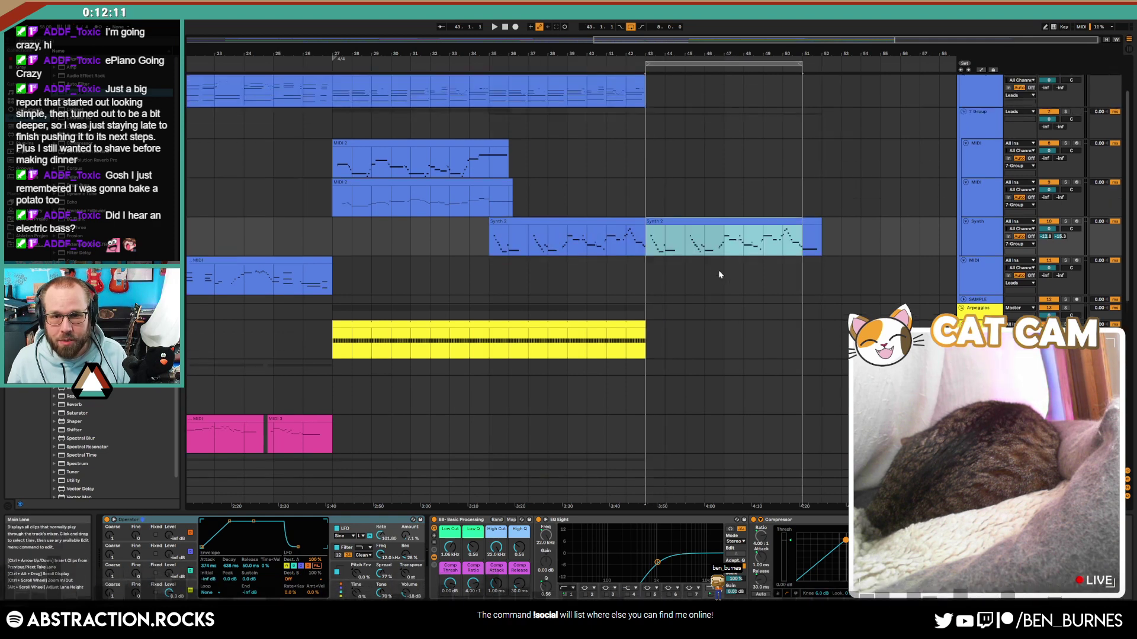
{"action": "left_click", "coordinate": [606, 140]}
{"action": "key", "text": "ctrl+d"}
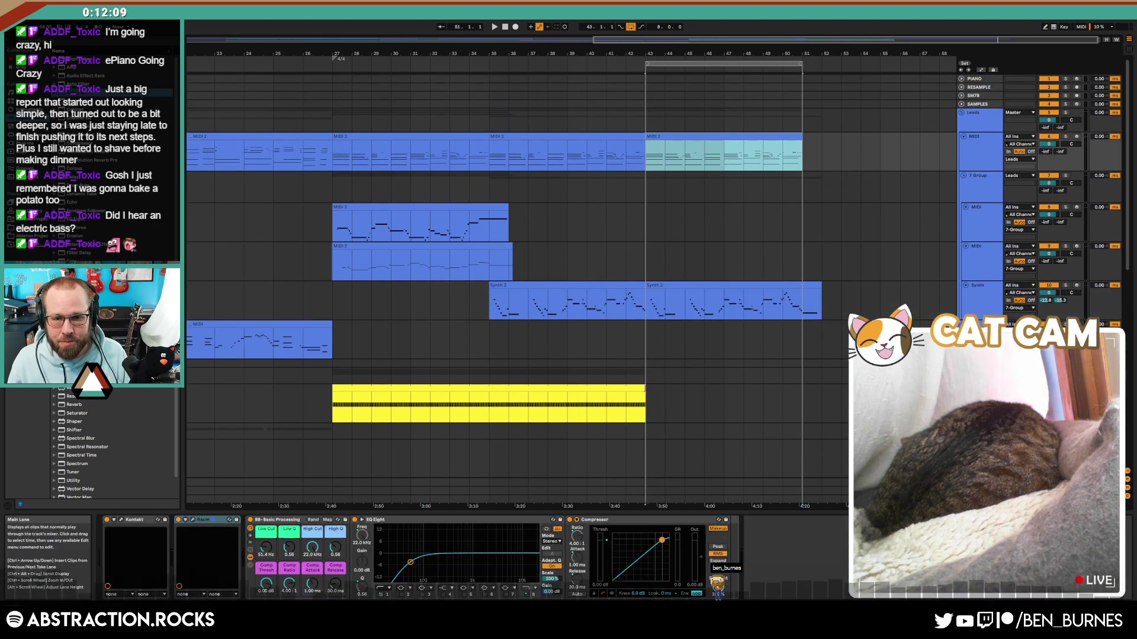
{"action": "left_click_drag", "start_coordinate": [645, 403], "coordinate": [799, 401]}
{"action": "scroll", "coordinate": [793, 404], "scroll_direction": "down", "scroll_amount": 8}
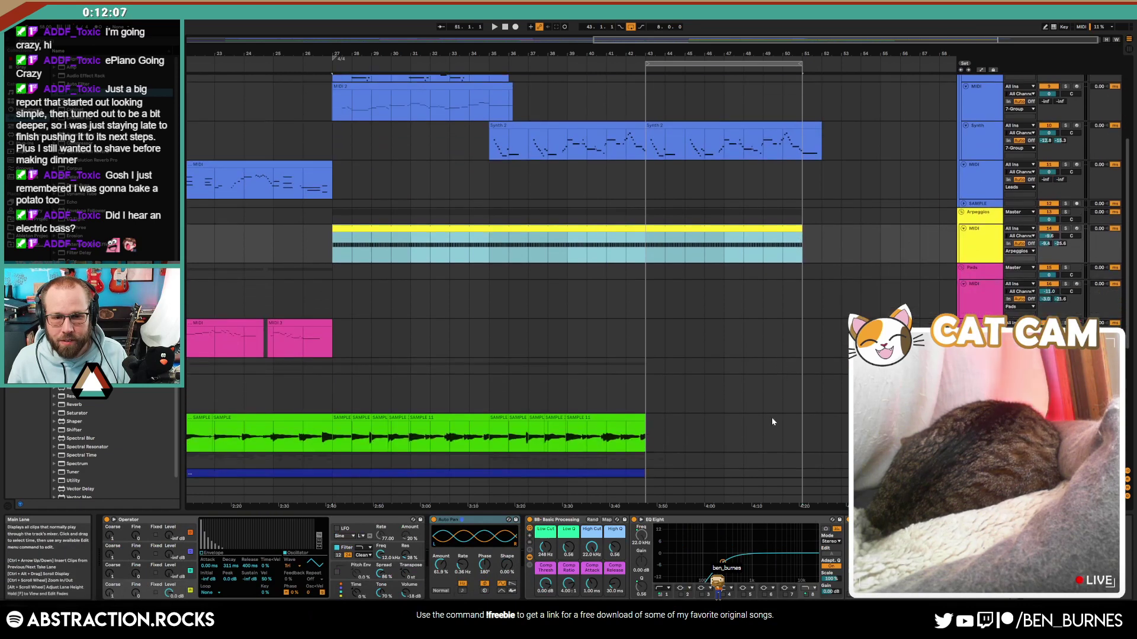
Step: Duplicate the bass samples from bars 35–43 into bars 43–51 and extend the drum rack clip to bar 51
{"action": "left_click_drag", "start_coordinate": [644, 391], "coordinate": [489, 391]}
{"action": "key", "text": "ctrl+d"}
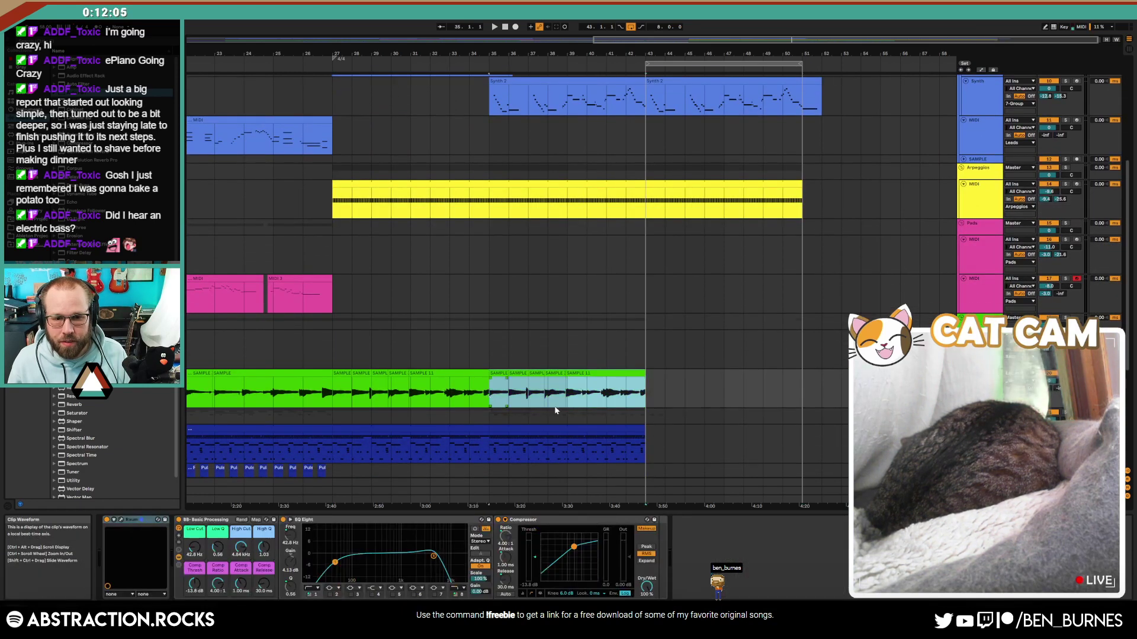
{"action": "scroll", "coordinate": [663, 421], "scroll_direction": "down", "scroll_amount": 2}
{"action": "left_click", "coordinate": [632, 378]}
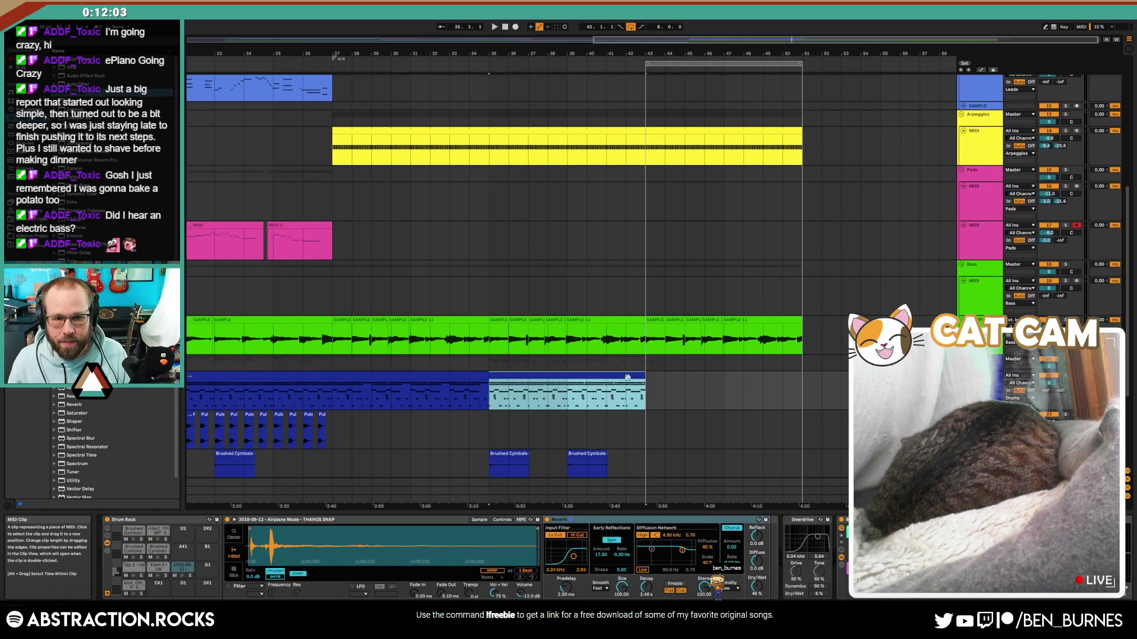
{"action": "left_click", "coordinate": [462, 378]}
{"action": "left_click_drag", "start_coordinate": [489, 379], "coordinate": [802, 382]}
{"action": "scroll", "coordinate": [677, 422], "scroll_direction": "down", "scroll_amount": 4}
Step: Duplicate the Brushed Cymbals and the short percussion samples from bars 35–43 into bars 43–51
{"action": "left_click_drag", "start_coordinate": [644, 373], "coordinate": [489, 379]}
{"action": "key", "text": "ctrl+d"}
{"action": "left_click_drag", "start_coordinate": [701, 412], "coordinate": [502, 409]}
{"action": "key", "text": "Delete"}
{"action": "key", "text": "ctrl+d"}
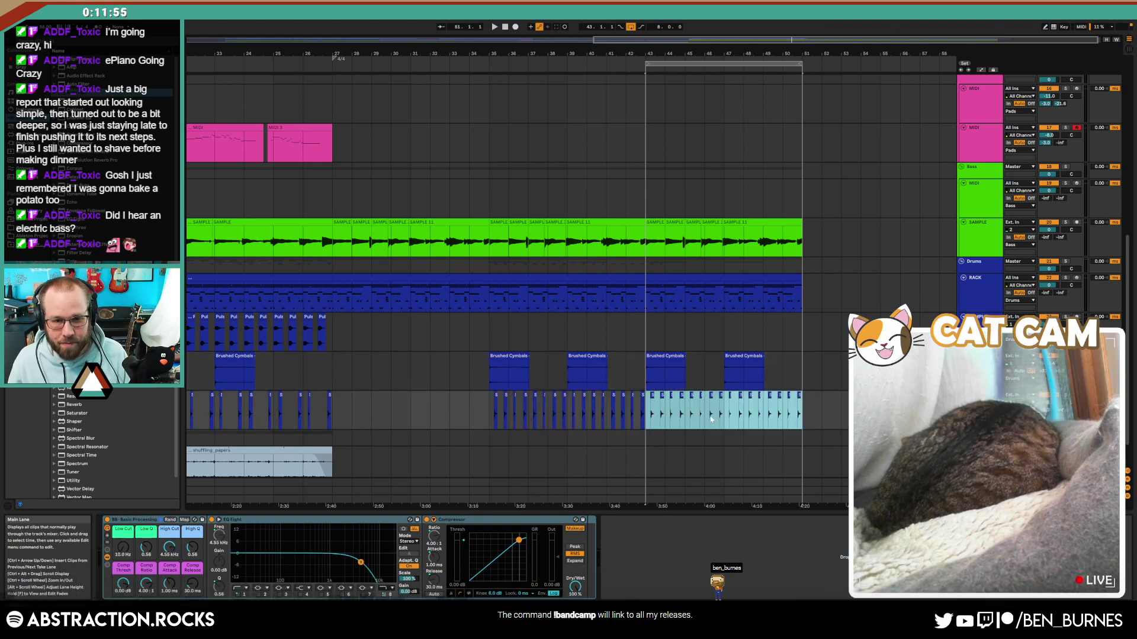
{"action": "left_click", "coordinate": [330, 328]}
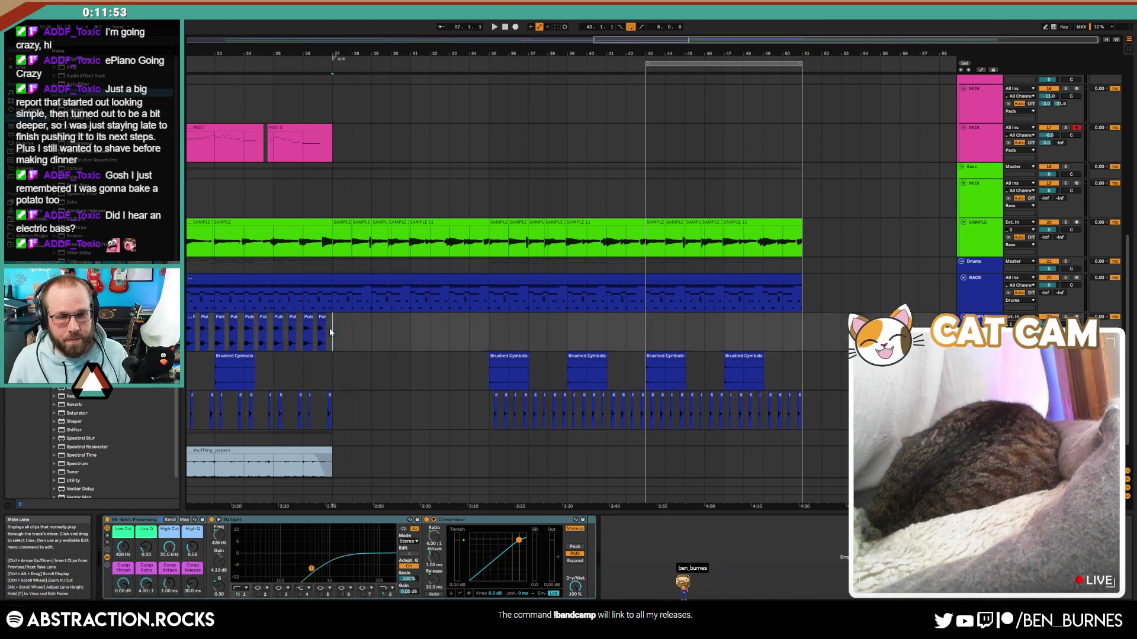
Step: Open the drum rack clip's notes and adjust the velocity of all Tap 2 notes during playback
{"action": "double_click", "coordinate": [663, 280]}
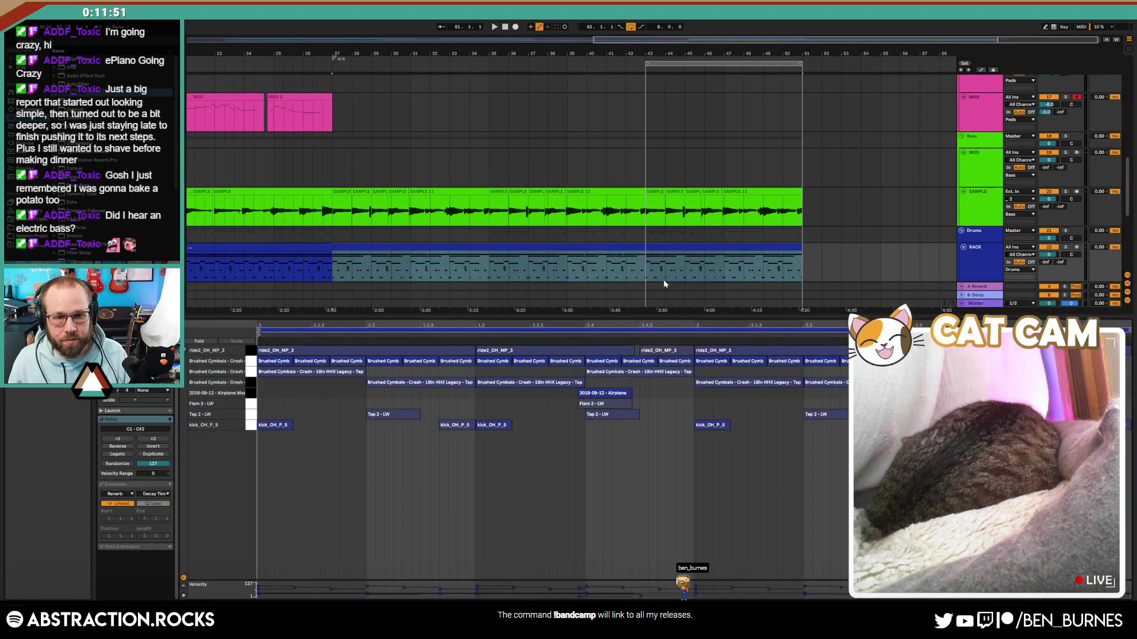
{"action": "left_click", "coordinate": [251, 416]}
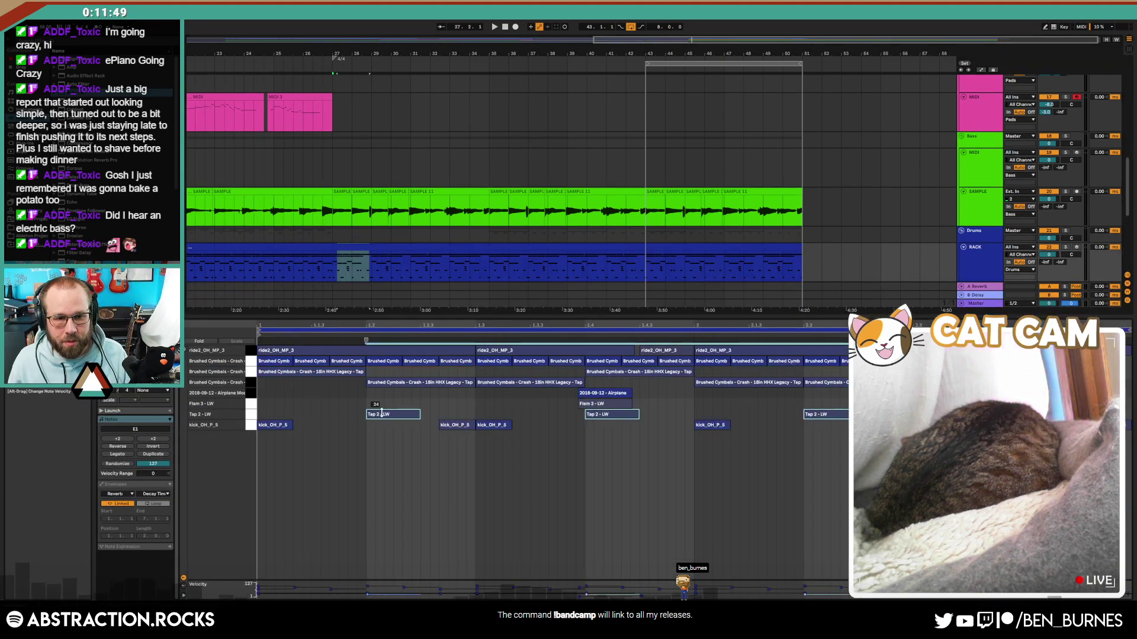
{"action": "left_click", "coordinate": [528, 246]}
{"action": "left_click", "coordinate": [376, 414]}
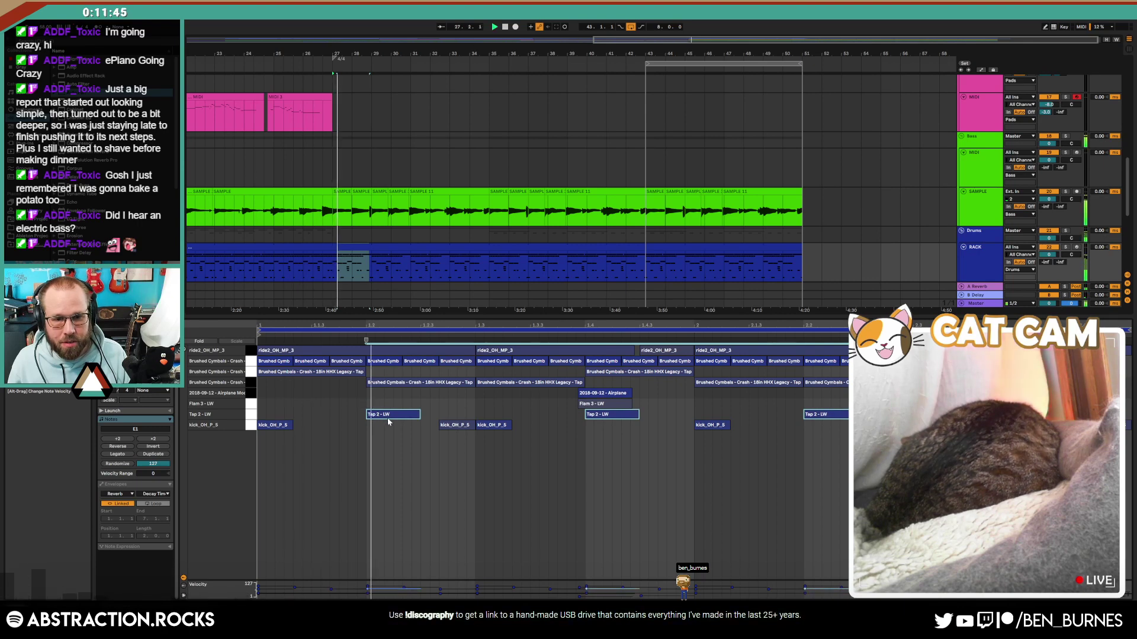
{"action": "left_click_drag", "start_coordinate": [387, 416], "coordinate": [386, 435]}
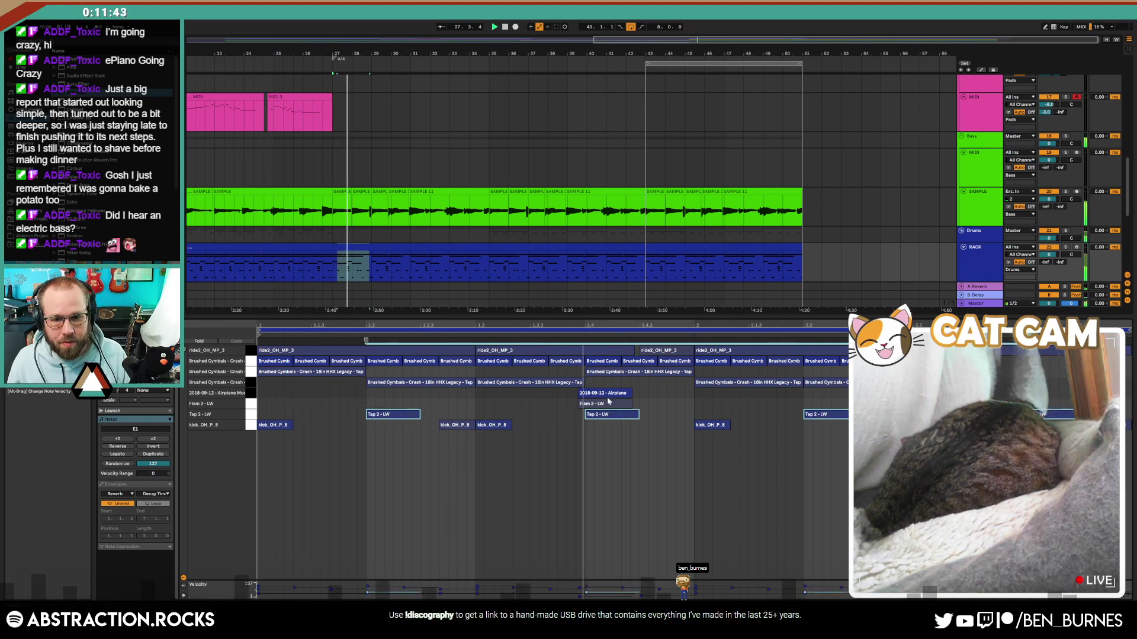
Step: Adjust the velocity of the Flam 3 note in the drum rack clip and close the note editor
{"action": "left_click_drag", "start_coordinate": [596, 405], "coordinate": [595, 392]}
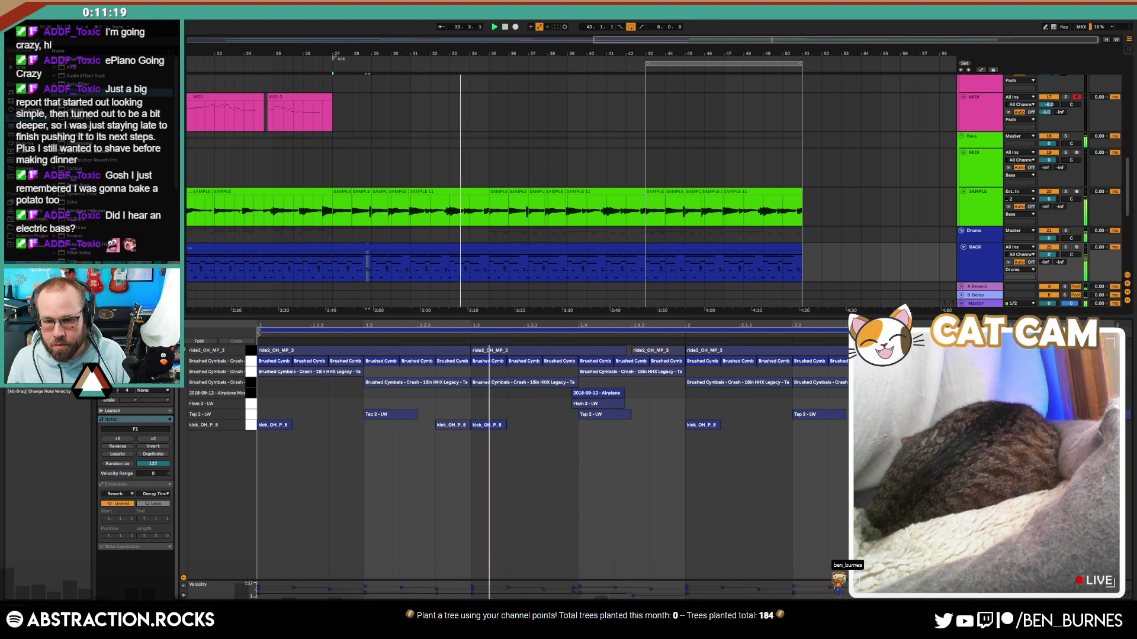
{"action": "left_click_drag", "start_coordinate": [602, 406], "coordinate": [602, 416]}
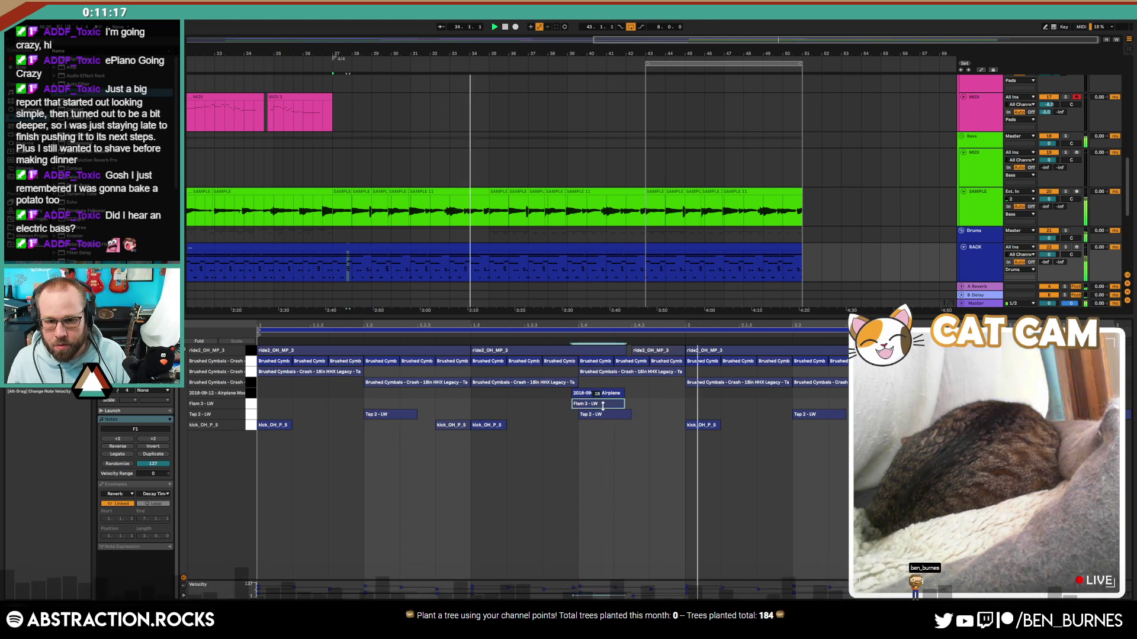
{"action": "key", "text": "shift+Tab"}
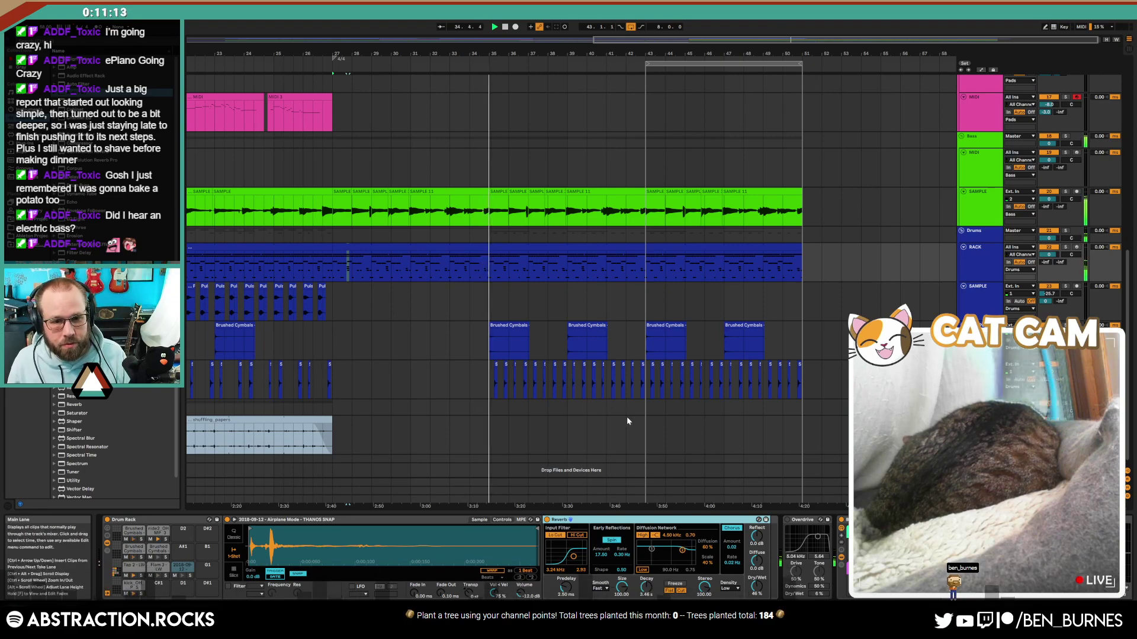
Step: Examine the notes of the lead clip directly above the Synth track, especially its tail after bar 35
{"action": "scroll", "coordinate": [626, 417], "scroll_direction": "up", "scroll_amount": 2}
{"action": "scroll", "coordinate": [626, 417], "scroll_direction": "up", "scroll_amount": 9}
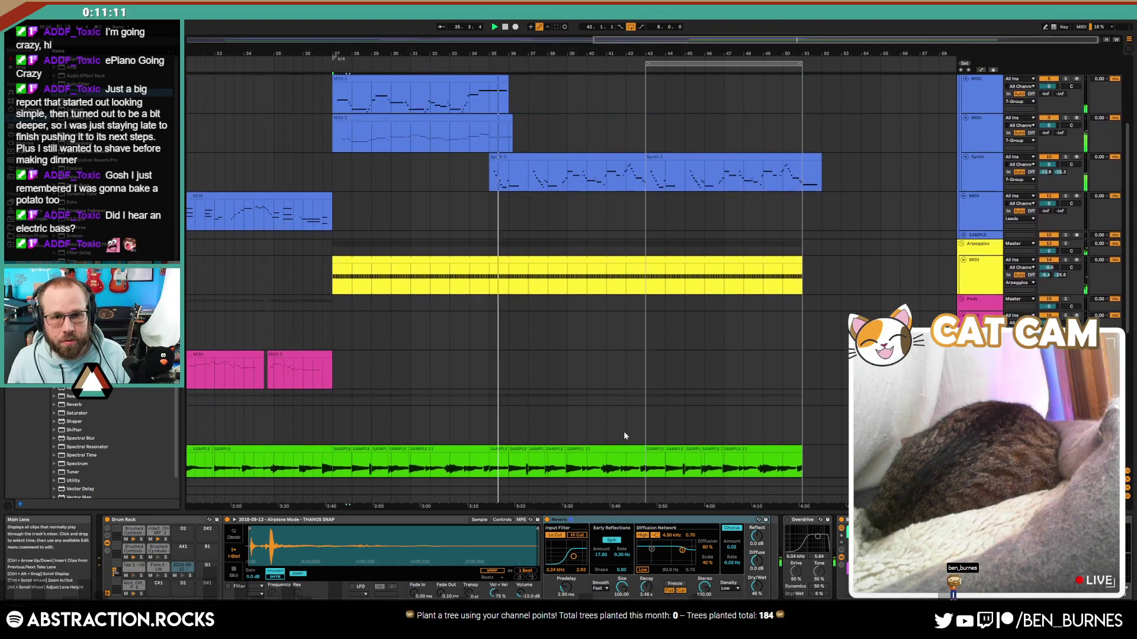
{"action": "double_click", "coordinate": [485, 166]}
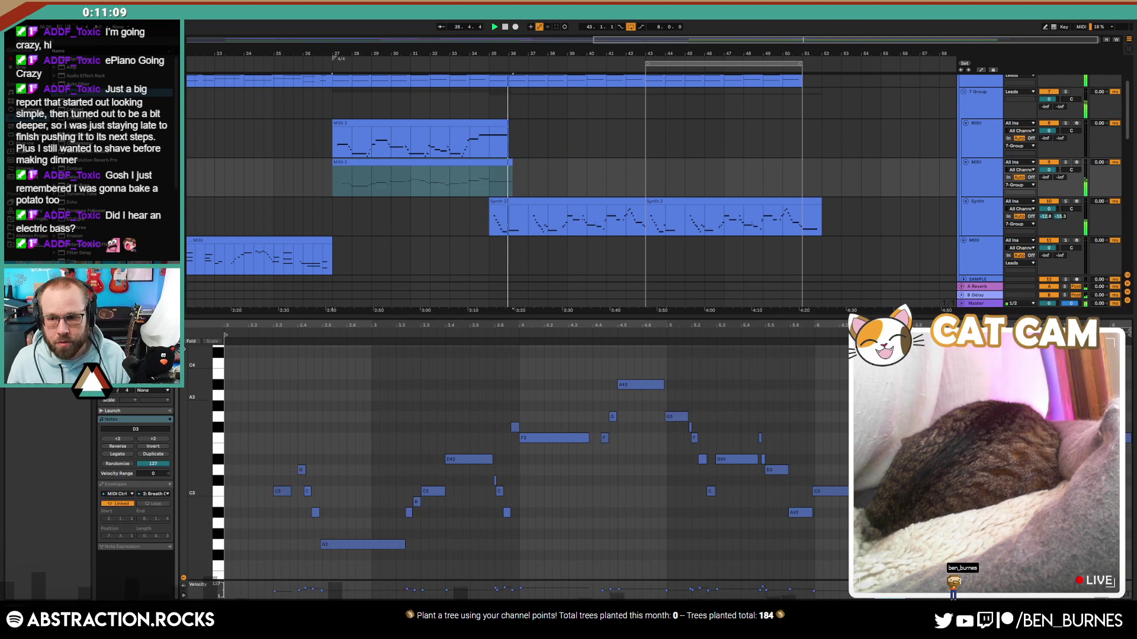
{"action": "left_click_drag", "start_coordinate": [490, 181], "coordinate": [511, 181]}
{"action": "key", "text": "shift+Up"}
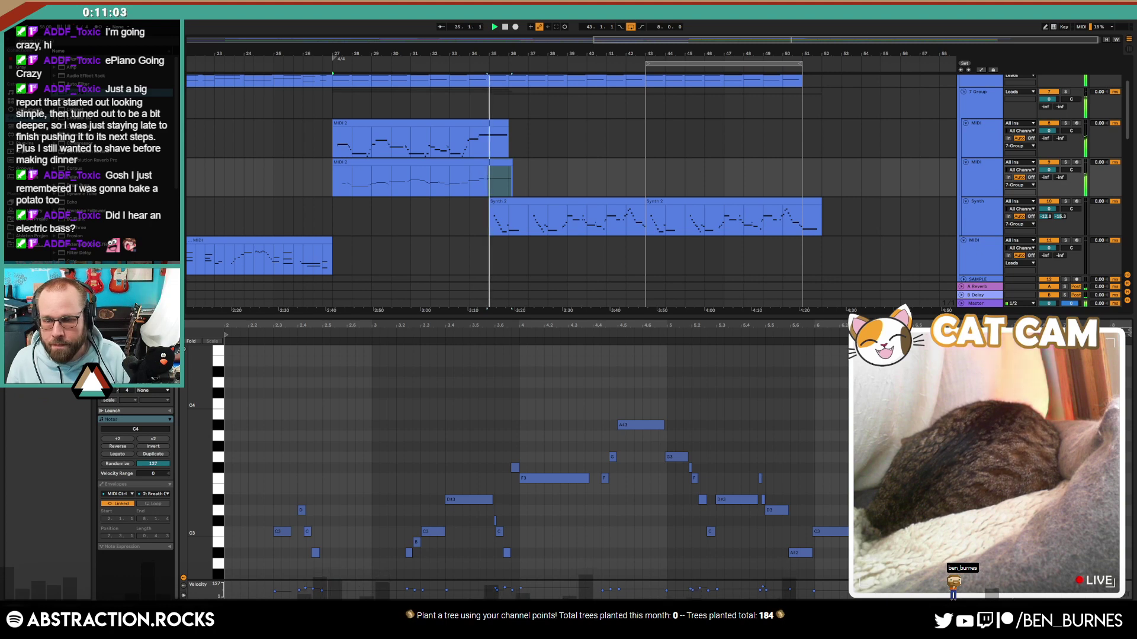
{"action": "key", "text": "shift+Tab"}
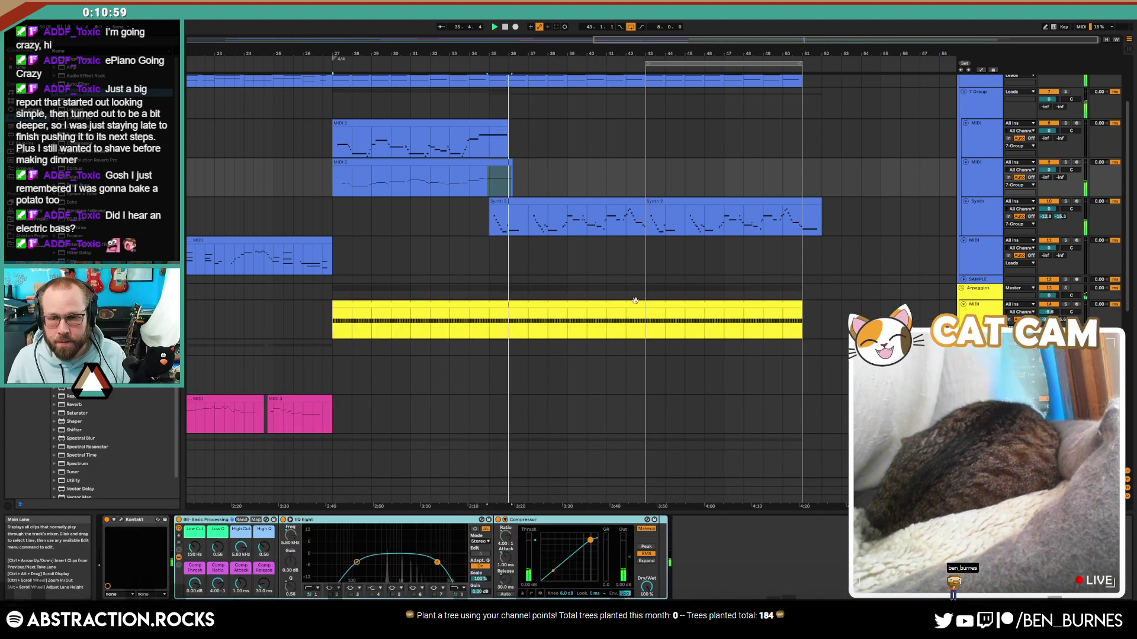
Step: Arm the Leads MIDI track below Synth for recording
{"action": "left_click", "coordinate": [979, 257]}
{"action": "left_click", "coordinate": [1076, 242]}
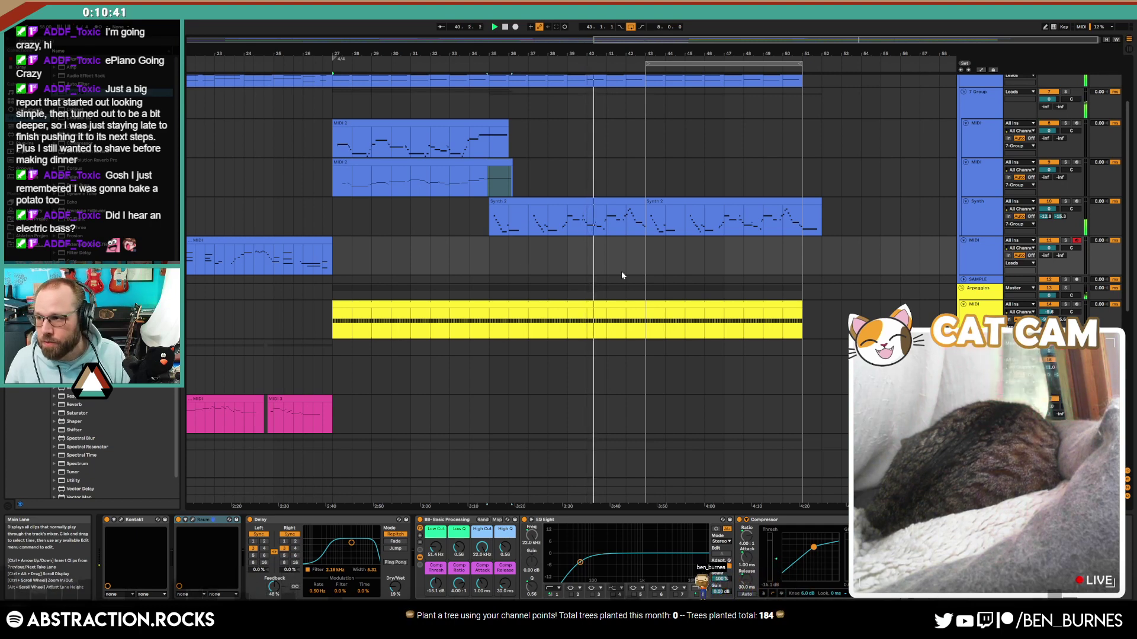
Step: Try recording a lead take from bar 43, then delete the clips recorded on the Leads and Pads tracks
{"action": "left_click", "coordinate": [515, 27]}
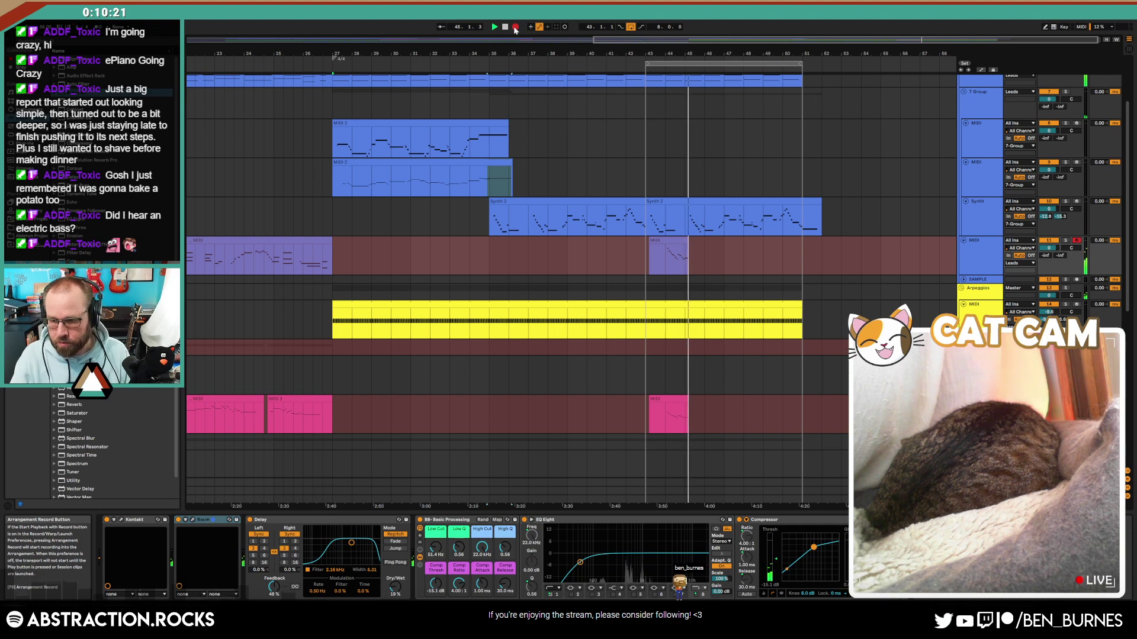
{"action": "key", "text": "space"}
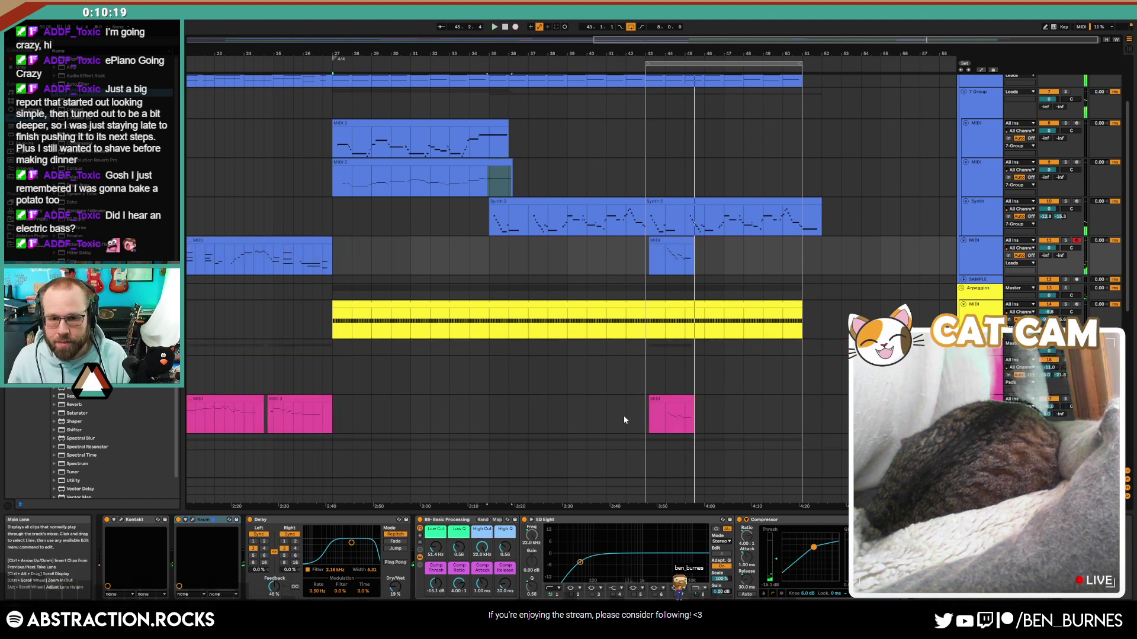
{"action": "left_click_drag", "start_coordinate": [625, 416], "coordinate": [741, 414]}
{"action": "key", "text": "Delete"}
{"action": "left_click", "coordinate": [678, 241]}
{"action": "key", "text": "Delete"}
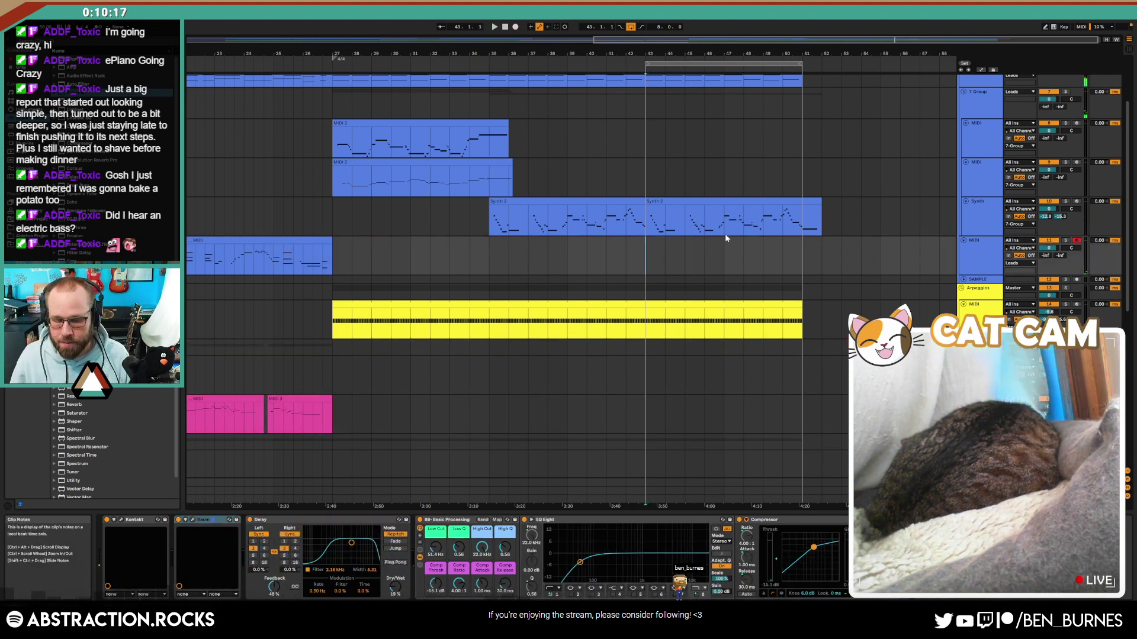
Step: Try a second lead take over bars 43–49 on the armed Leads track, then delete the recorded clip
{"action": "key", "text": "space"}
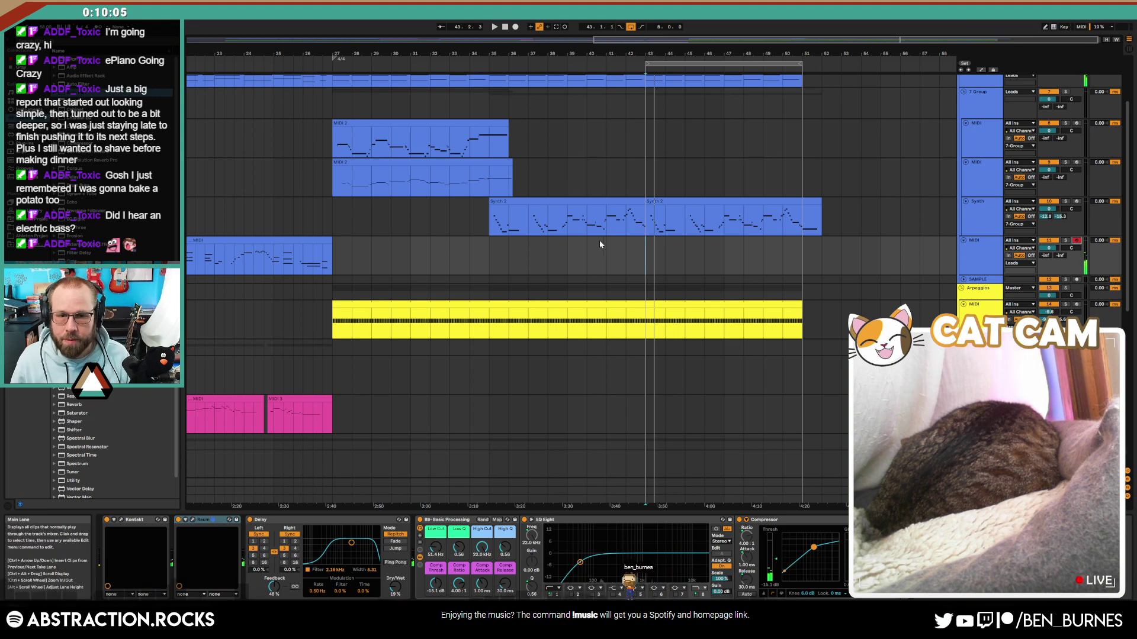
{"action": "left_click", "coordinate": [515, 27]}
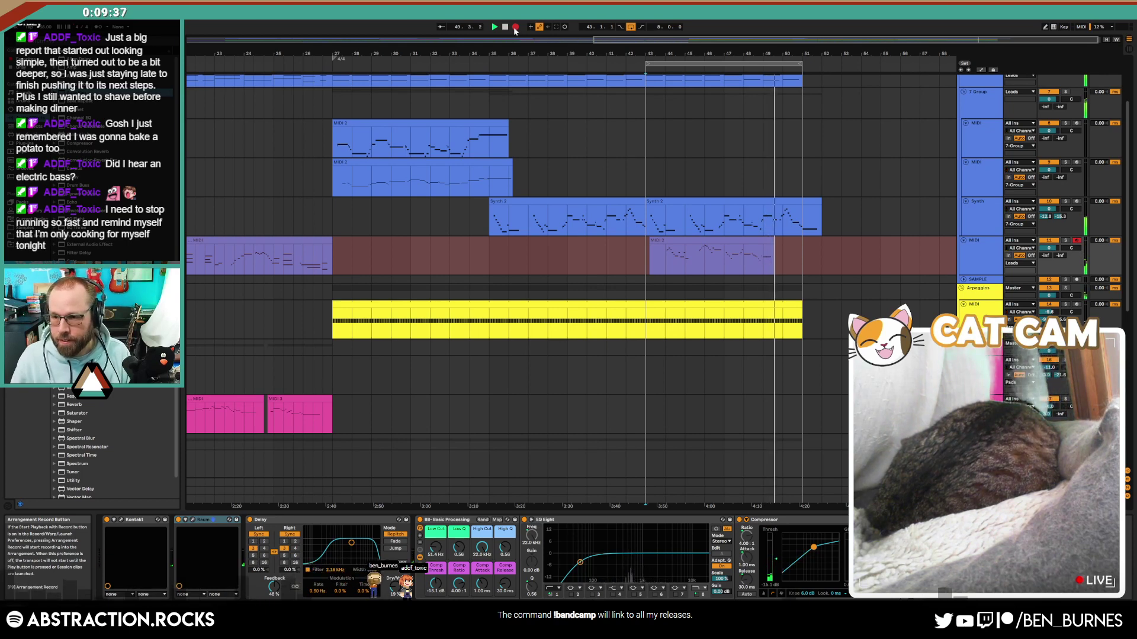
{"action": "left_click", "coordinate": [514, 28]}
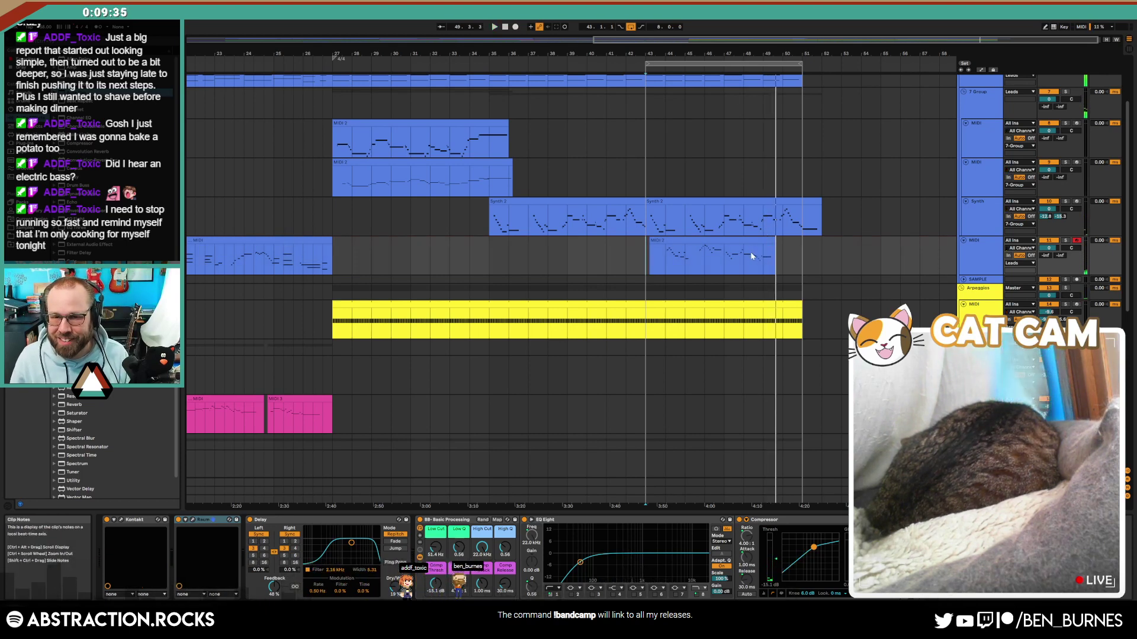
{"action": "left_click_drag", "start_coordinate": [721, 254], "coordinate": [650, 247]}
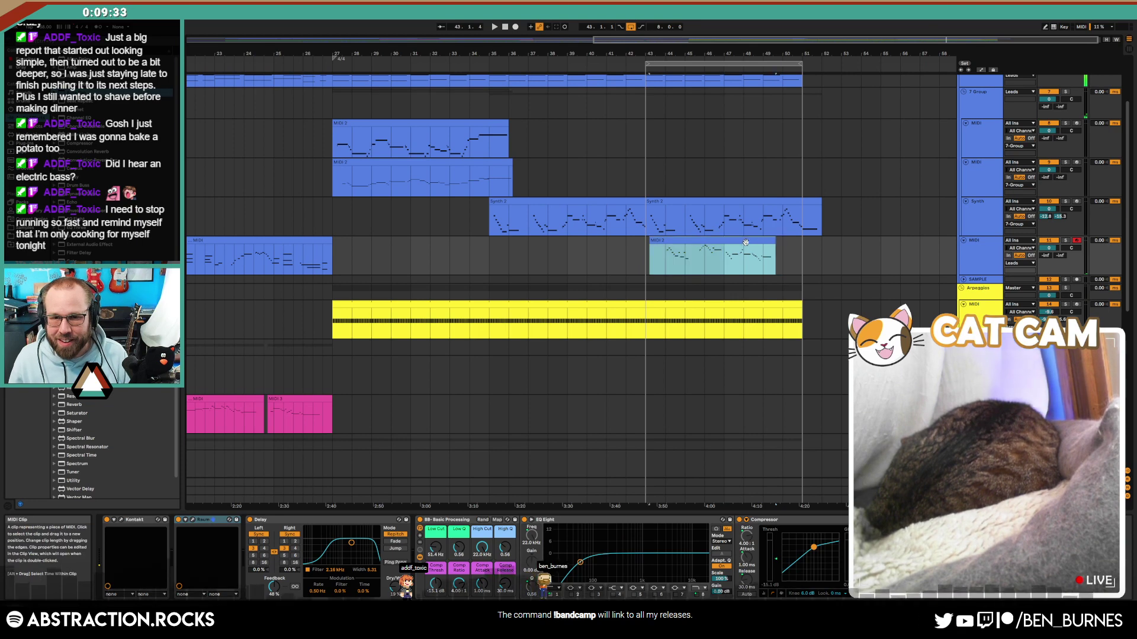
{"action": "key", "text": "Delete"}
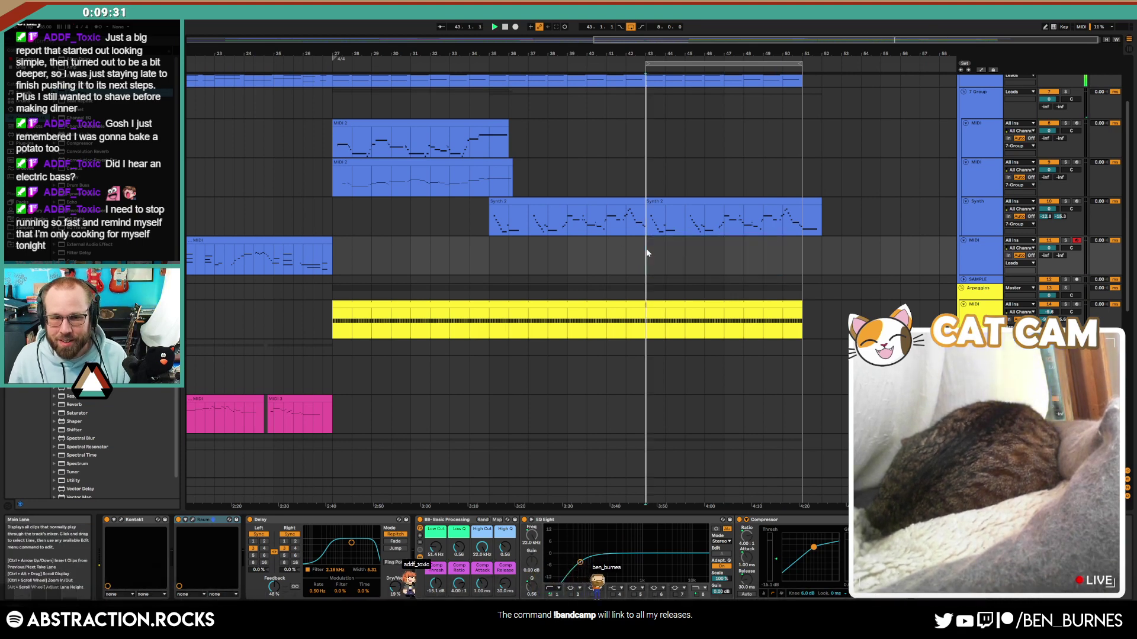
Step: Record a new melody take across the bars 43–51 loop on the armed Leads track and play back from bar 40
{"action": "left_click", "coordinate": [514, 28]}
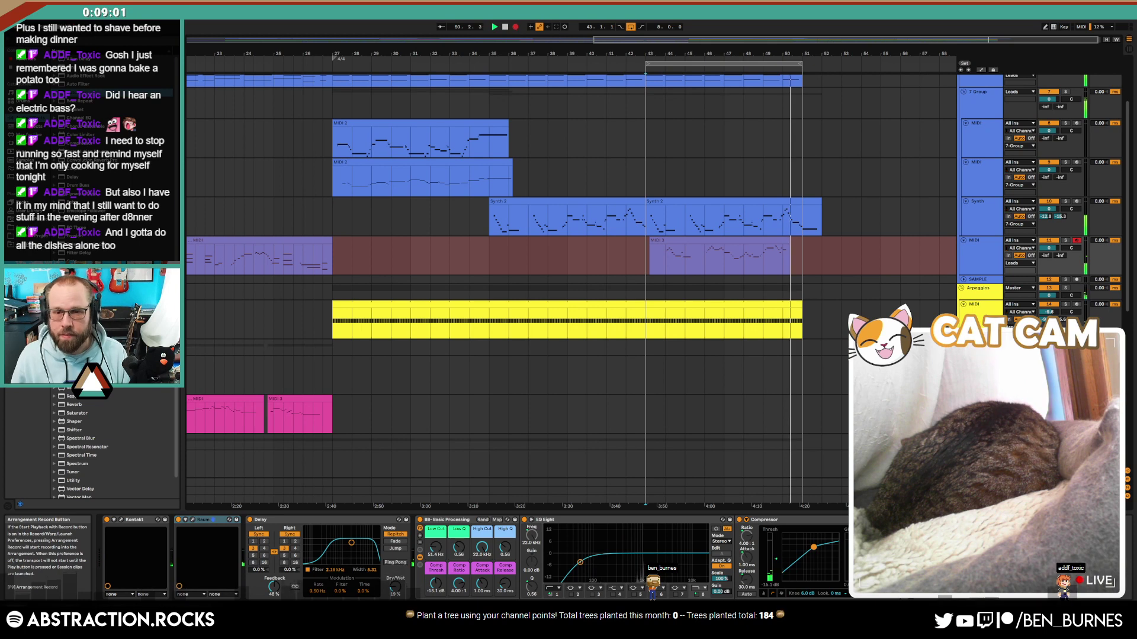
{"action": "key", "text": "space"}
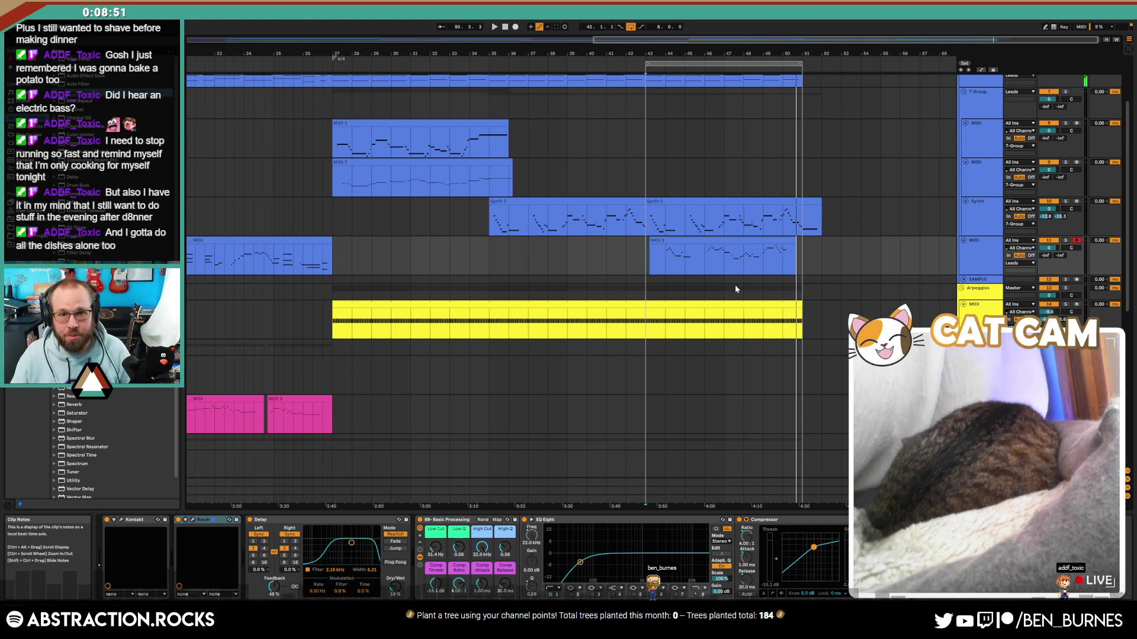
{"action": "left_click", "coordinate": [588, 251]}
{"action": "key", "text": "space"}
{"action": "scroll", "coordinate": [714, 322], "scroll_direction": "up", "scroll_amount": 2}
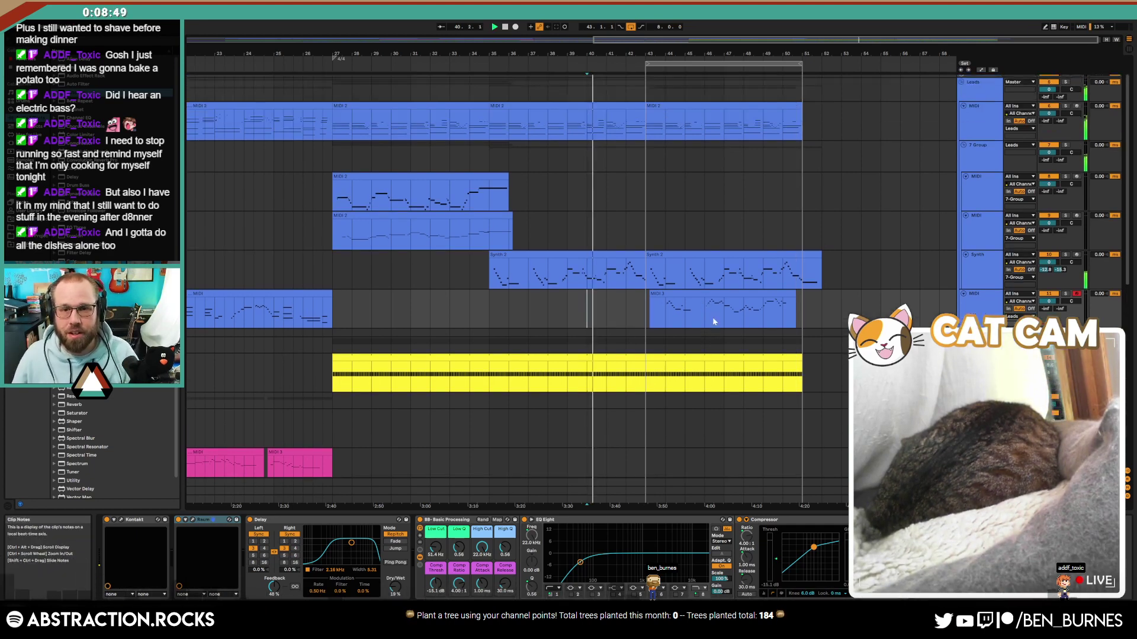
Step: Delete the melody clip recorded over bars 43–51 on the Leads MIDI track below Synth and stop playback
{"action": "left_click", "coordinate": [810, 258]}
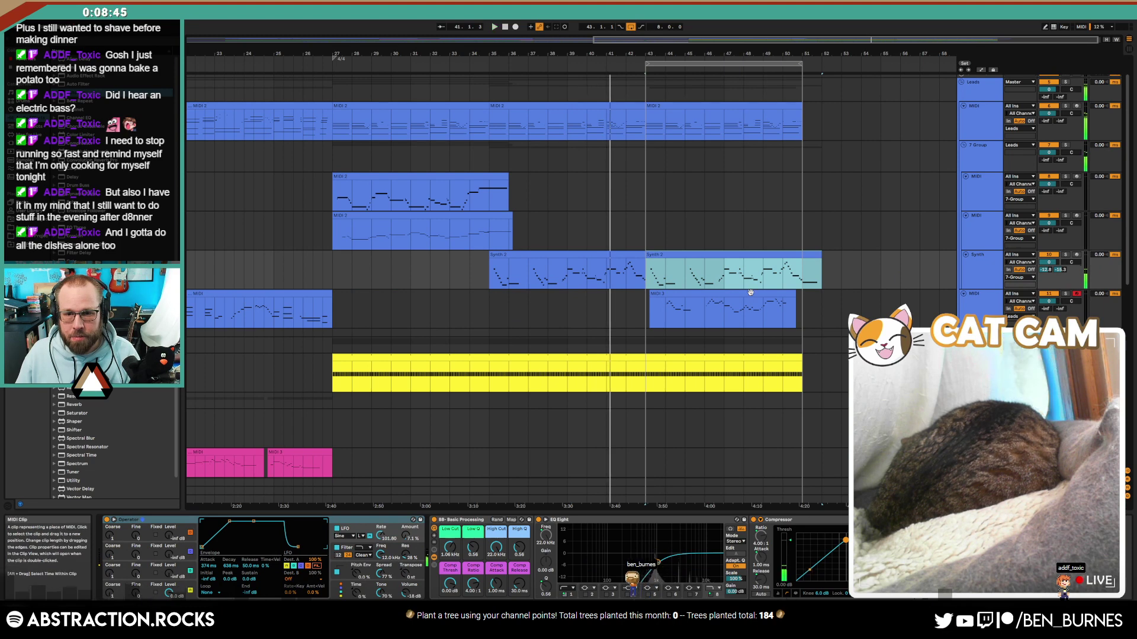
{"action": "left_click", "coordinate": [751, 293]}
{"action": "key", "text": "Delete"}
{"action": "key", "text": "space"}
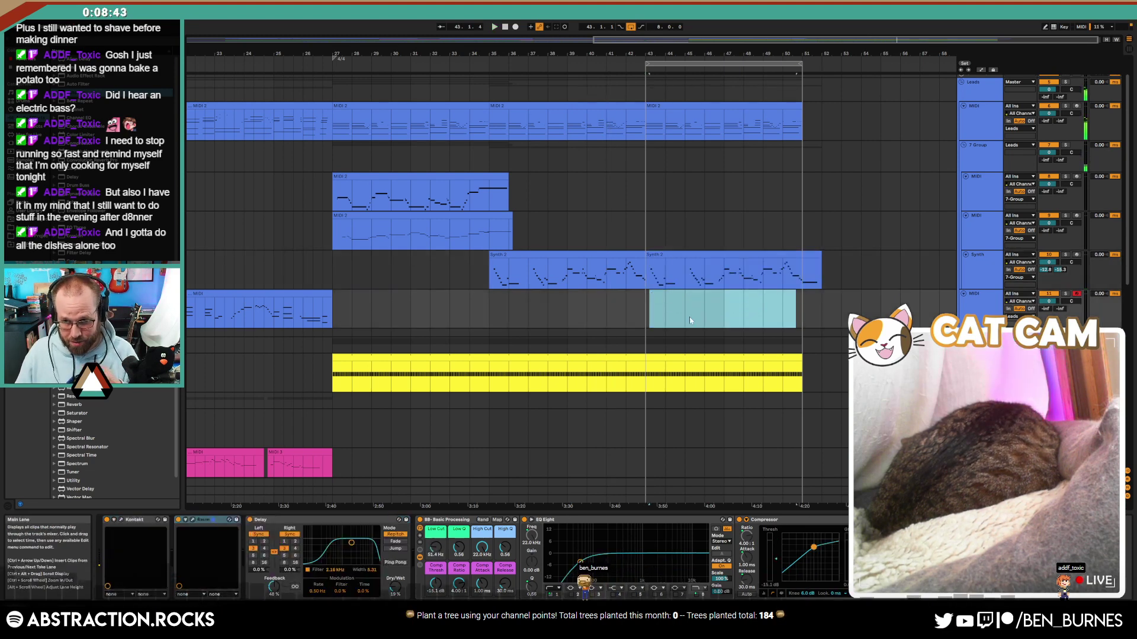
Step: Arm the first MIDI track in the 7-Group for recording from bar 43
{"action": "scroll", "coordinate": [687, 316], "scroll_direction": "down", "scroll_amount": 3}
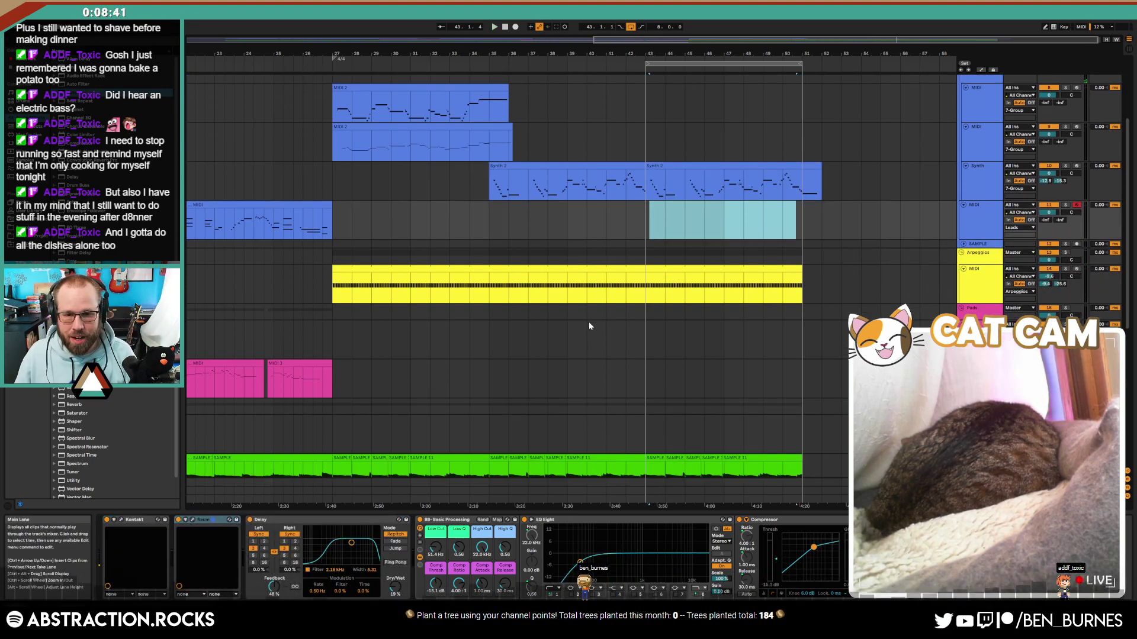
{"action": "scroll", "coordinate": [676, 373], "scroll_direction": "down", "scroll_amount": 2}
{"action": "scroll", "coordinate": [687, 384], "scroll_direction": "up", "scroll_amount": 2}
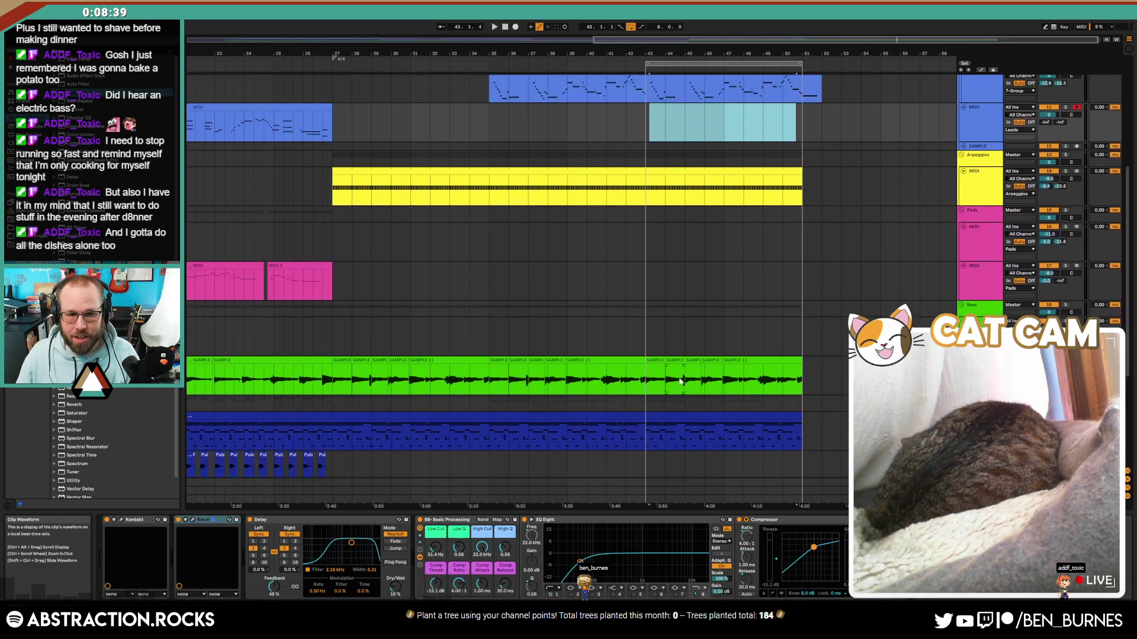
{"action": "scroll", "coordinate": [697, 405], "scroll_direction": "down", "scroll_amount": 2}
{"action": "scroll", "coordinate": [698, 400], "scroll_direction": "up", "scroll_amount": 3}
{"action": "scroll", "coordinate": [692, 405], "scroll_direction": "up", "scroll_amount": 2}
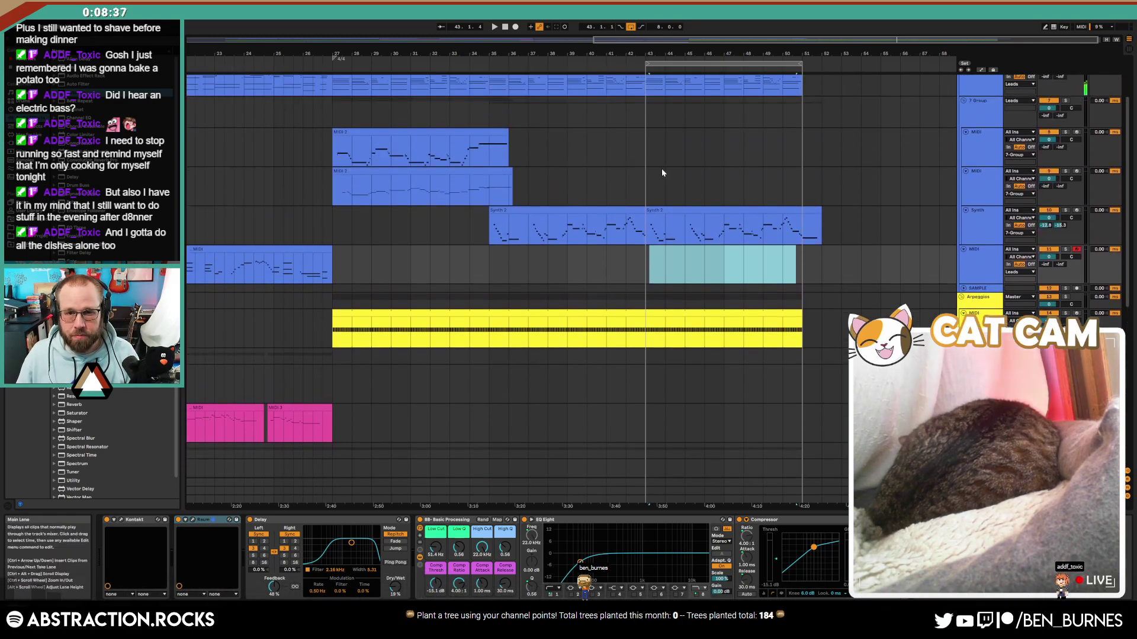
{"action": "left_click", "coordinate": [662, 168]}
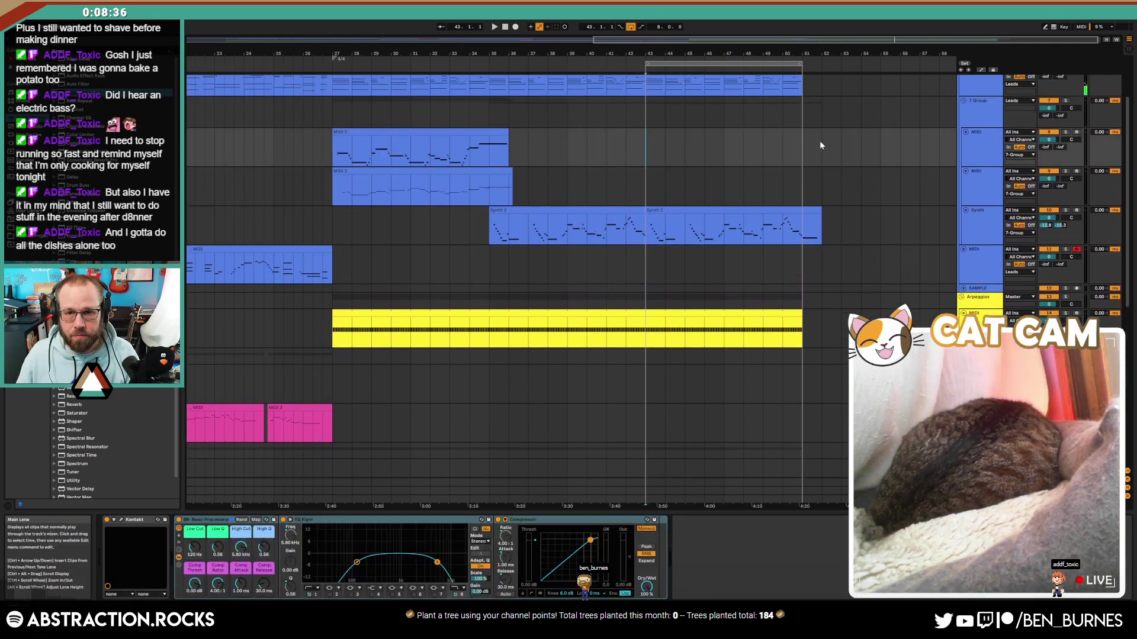
{"action": "left_click", "coordinate": [1076, 131]}
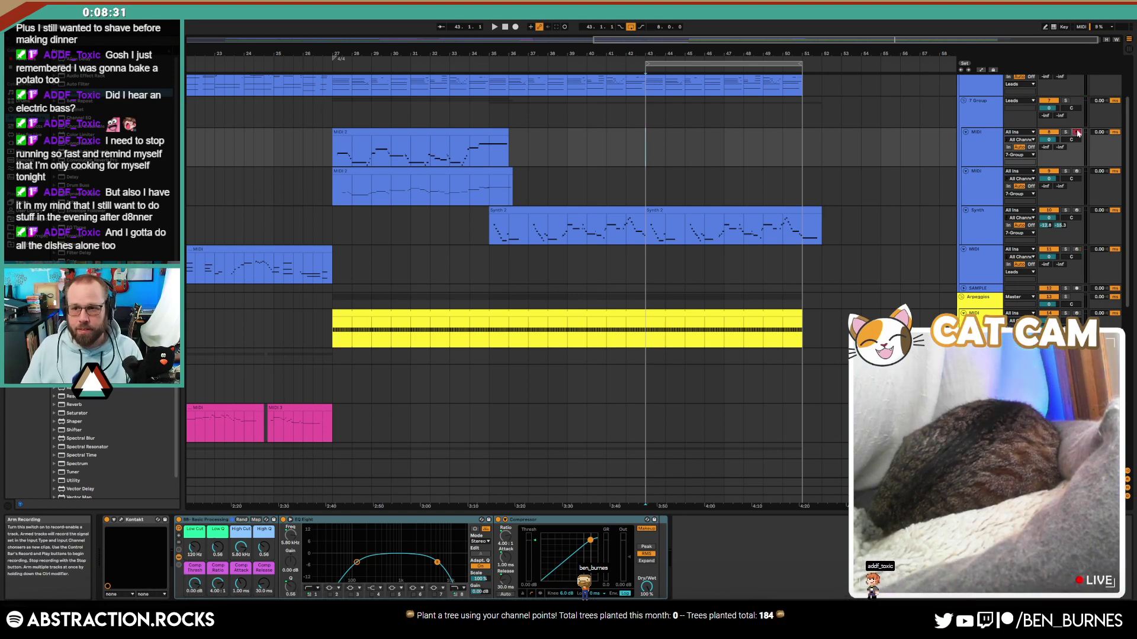
Step: Record a new part over bars 43–51 on the armed track, deleting everything after bar 47 and re-recording that half
{"action": "left_click", "coordinate": [517, 28]}
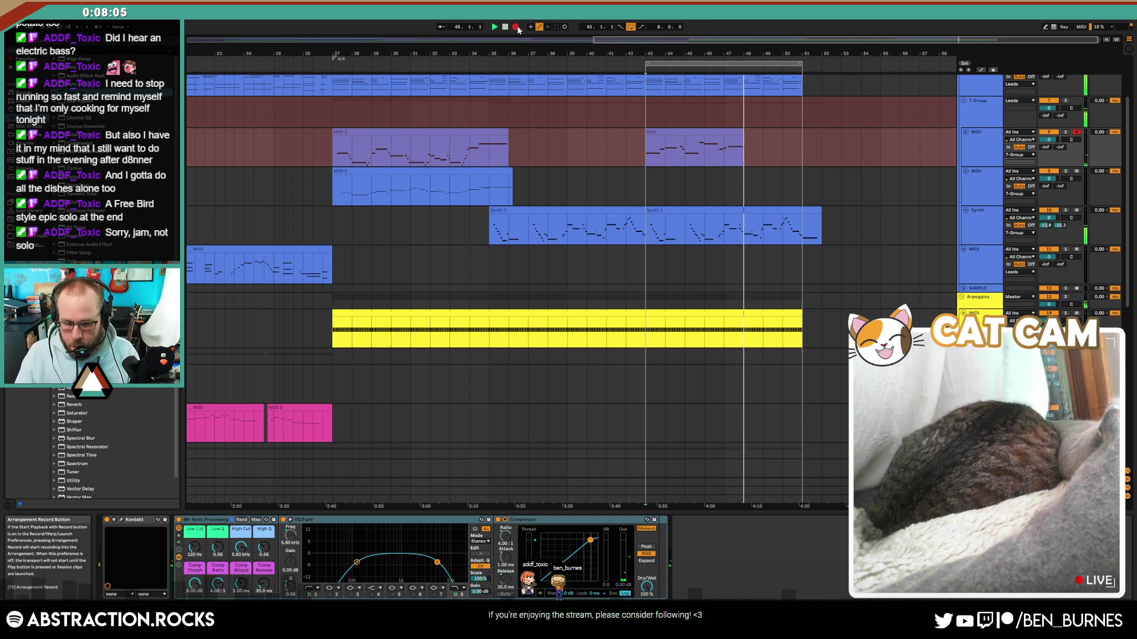
{"action": "key", "text": "space"}
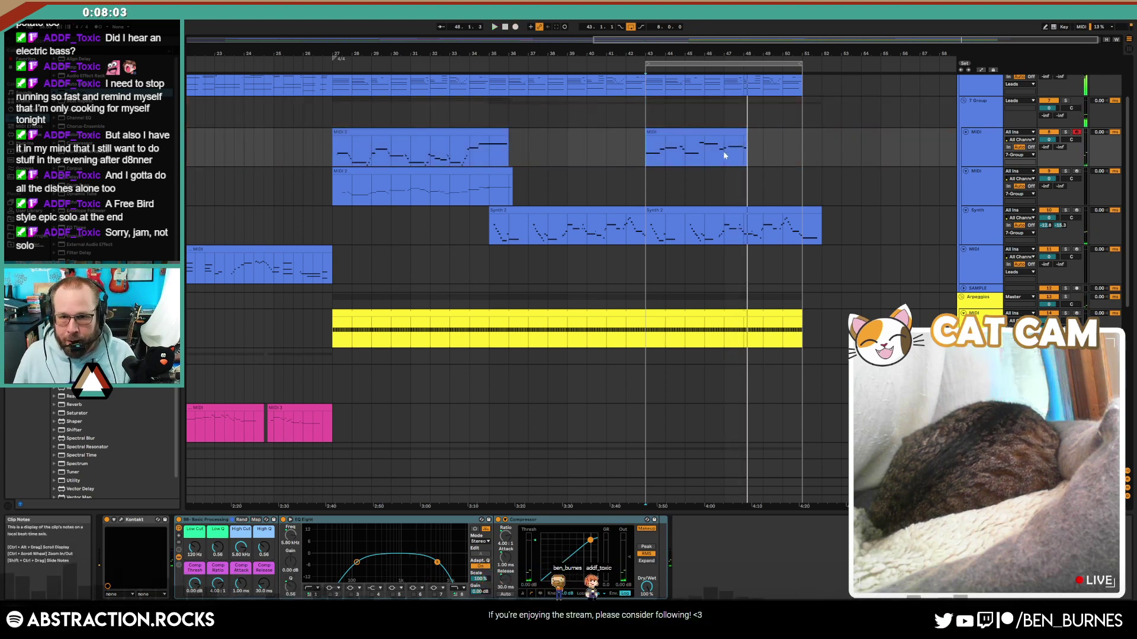
{"action": "left_click_drag", "start_coordinate": [723, 151], "coordinate": [802, 153]}
{"action": "key", "text": "Delete"}
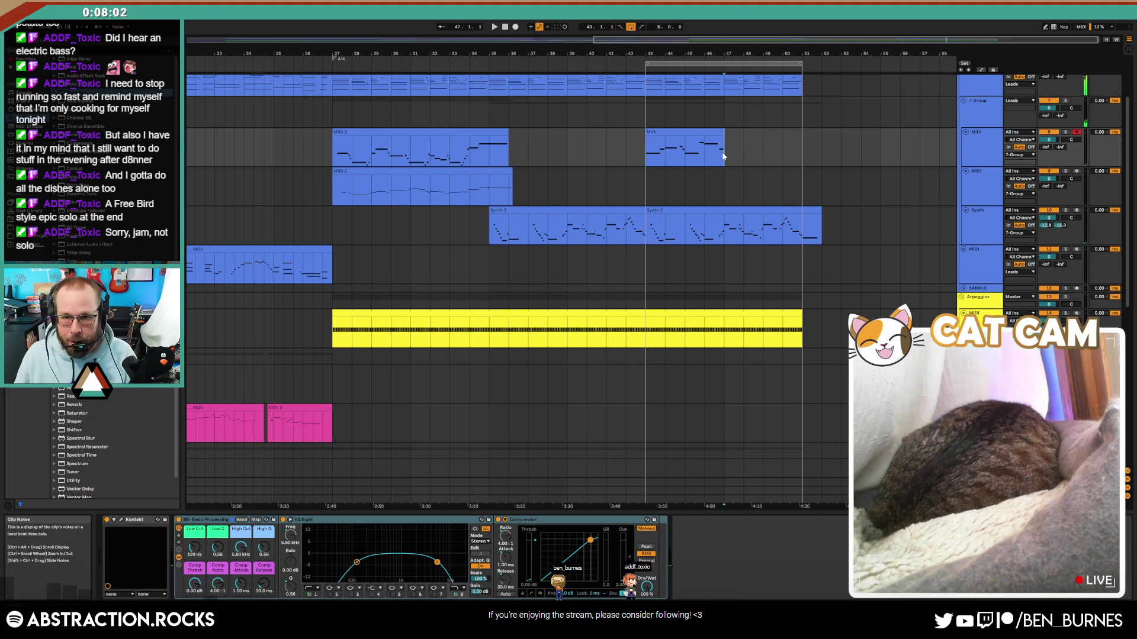
{"action": "left_click", "coordinate": [515, 27]}
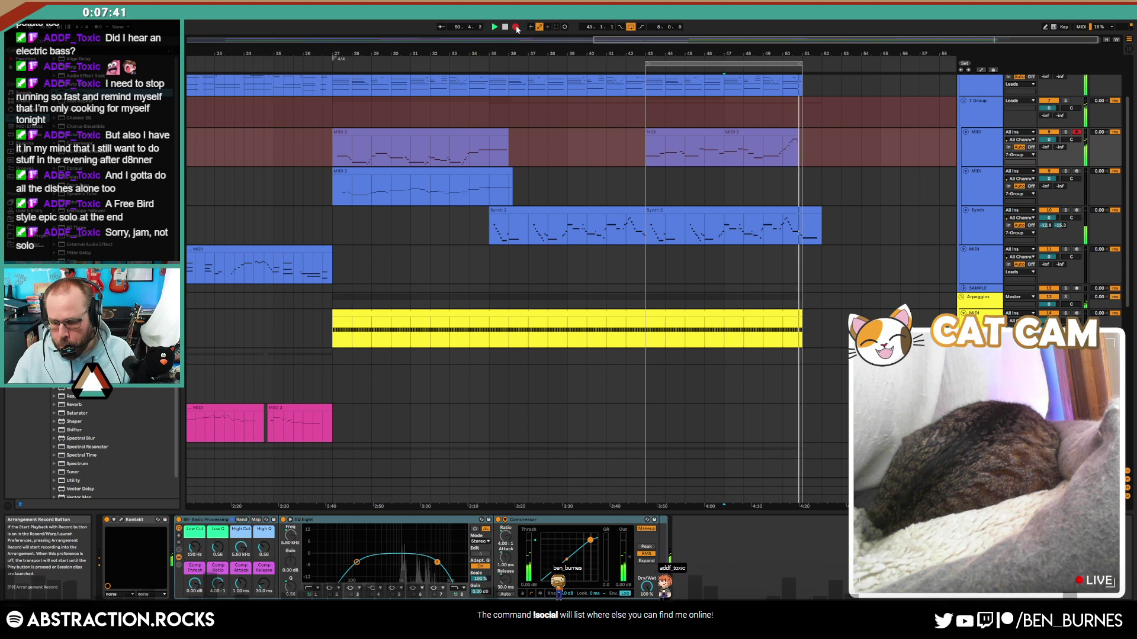
{"action": "key", "text": "space"}
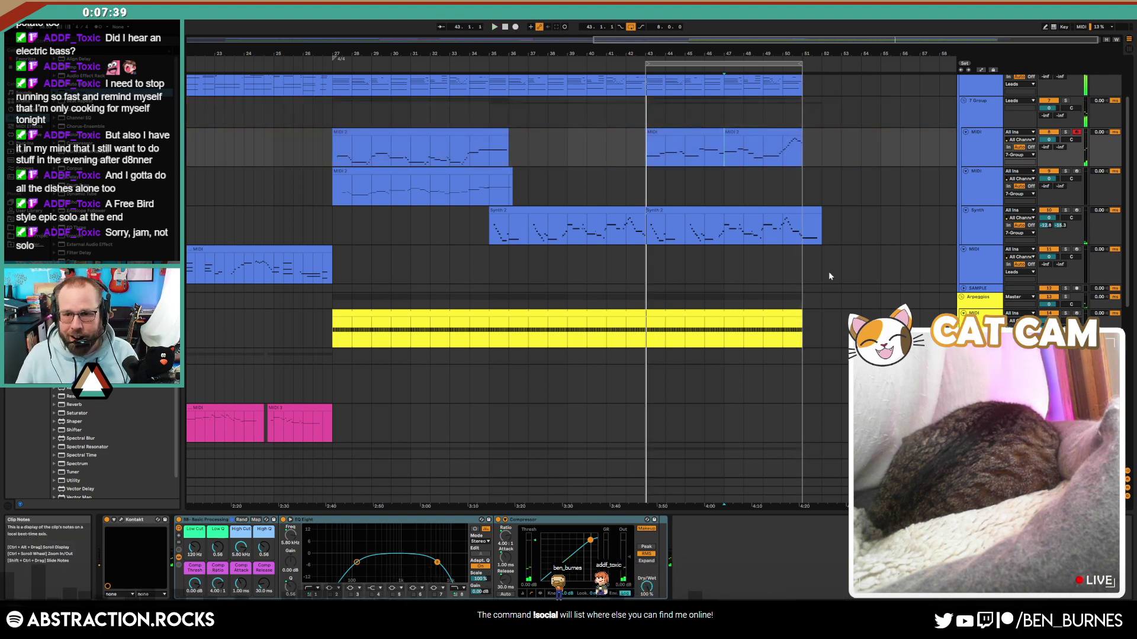
Step: Add a fade-out to the Master track's volume automation from bar 49 down to -inf dB at bar 51
{"action": "left_click", "coordinate": [962, 499]}
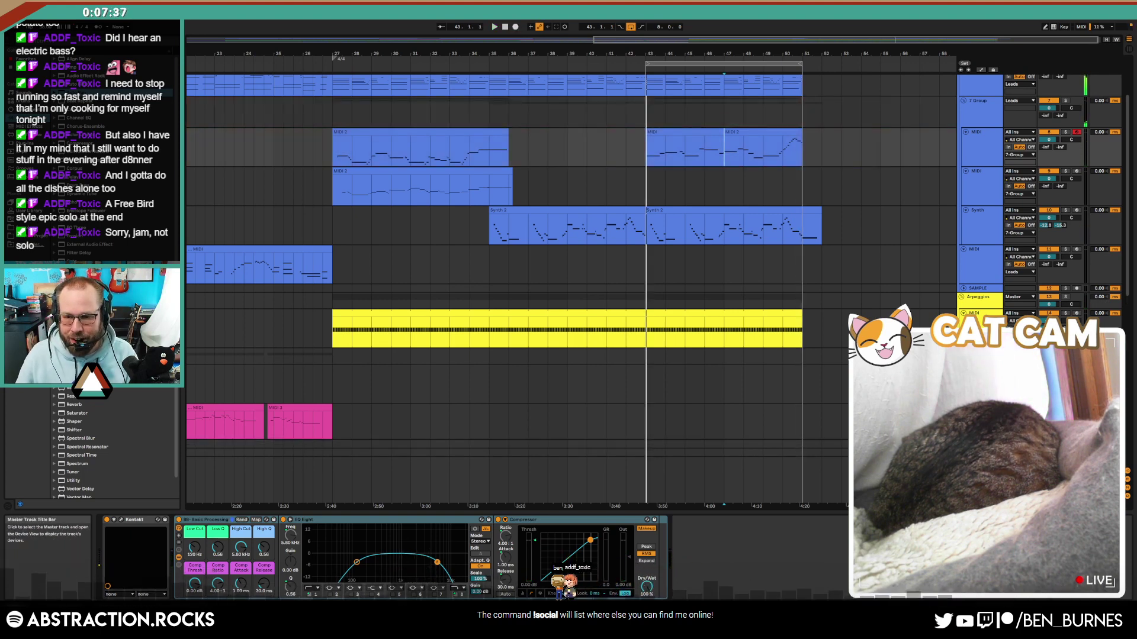
{"action": "key", "text": "a"}
{"action": "left_click", "coordinate": [762, 471]}
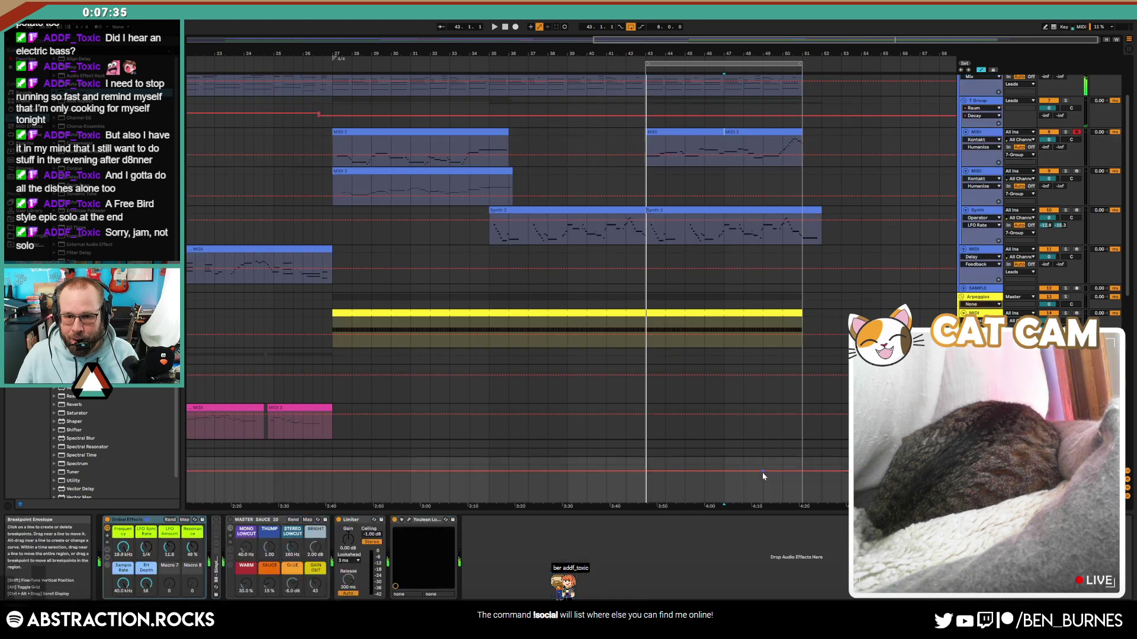
{"action": "left_click_drag", "start_coordinate": [800, 471], "coordinate": [801, 504]}
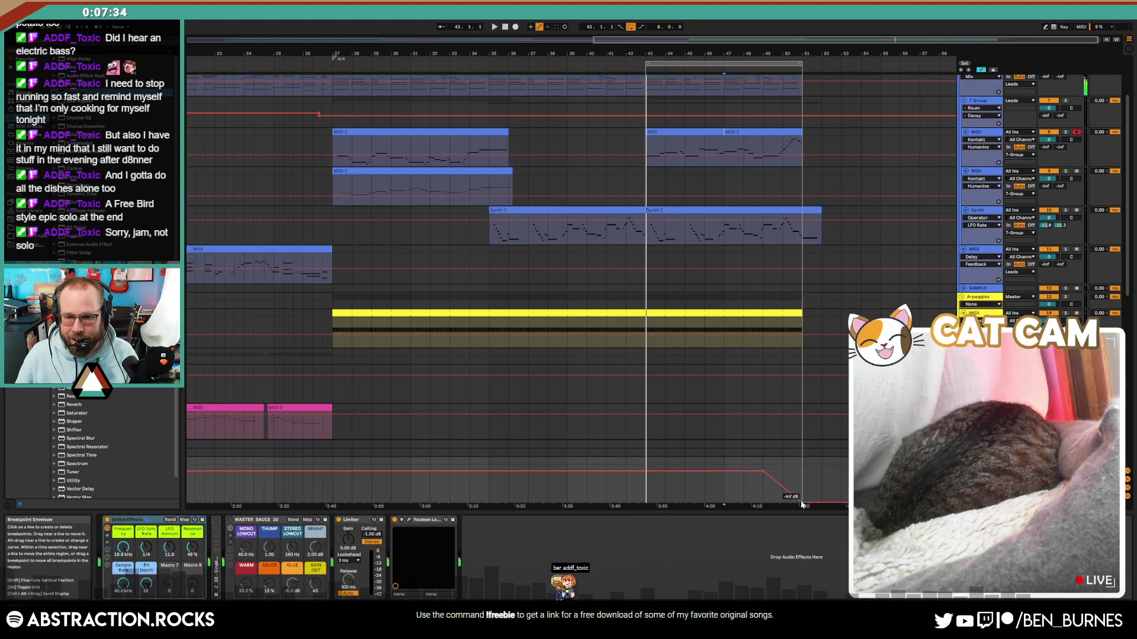
Step: Arm the second MIDI track in the 7-Group for recording and start playback from bar 42
{"action": "left_click", "coordinate": [646, 133]}
{"action": "left_click", "coordinate": [760, 186]}
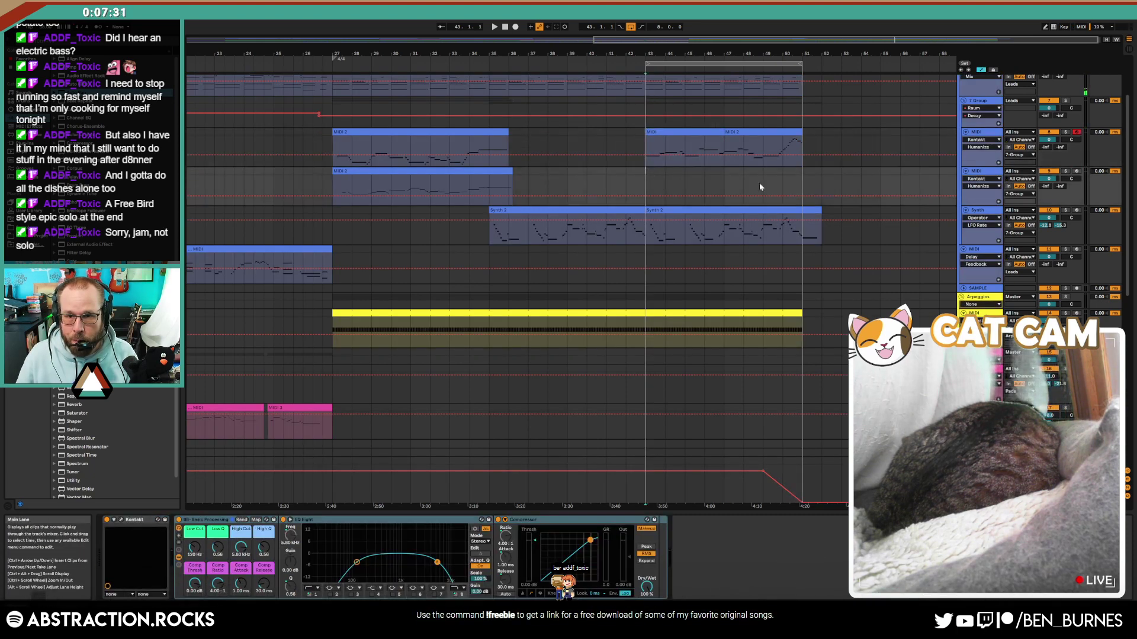
{"action": "left_click", "coordinate": [626, 171]}
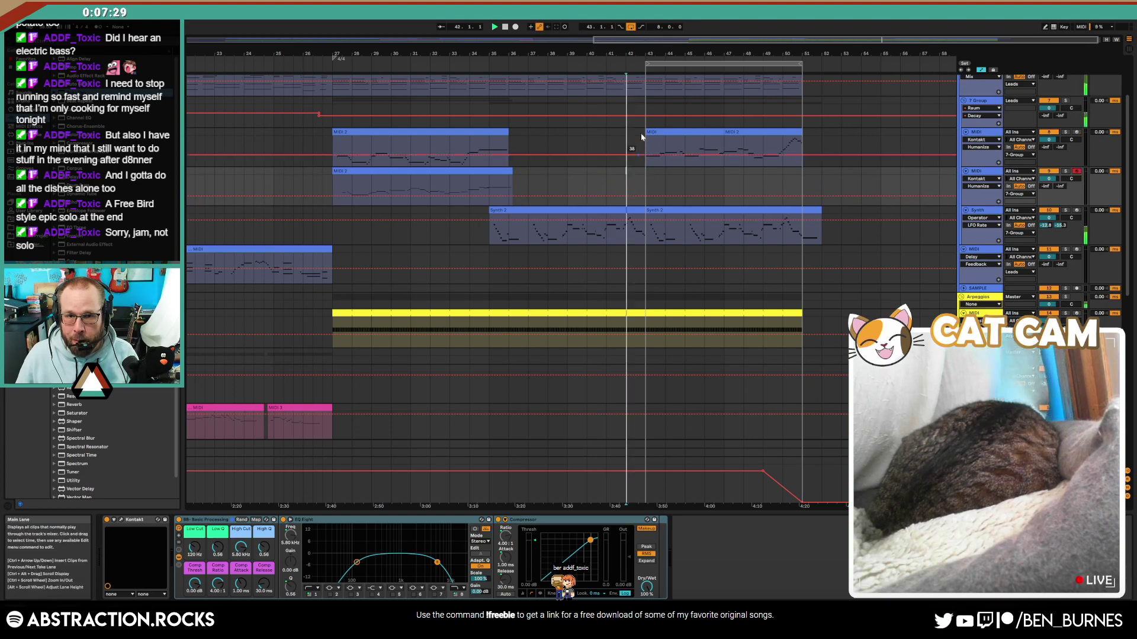
{"action": "key", "text": "space"}
Step: Try recording a take on the second 7-Group MIDI track from just after bar 42, then delete the recorded clip
{"action": "left_click", "coordinate": [516, 27]}
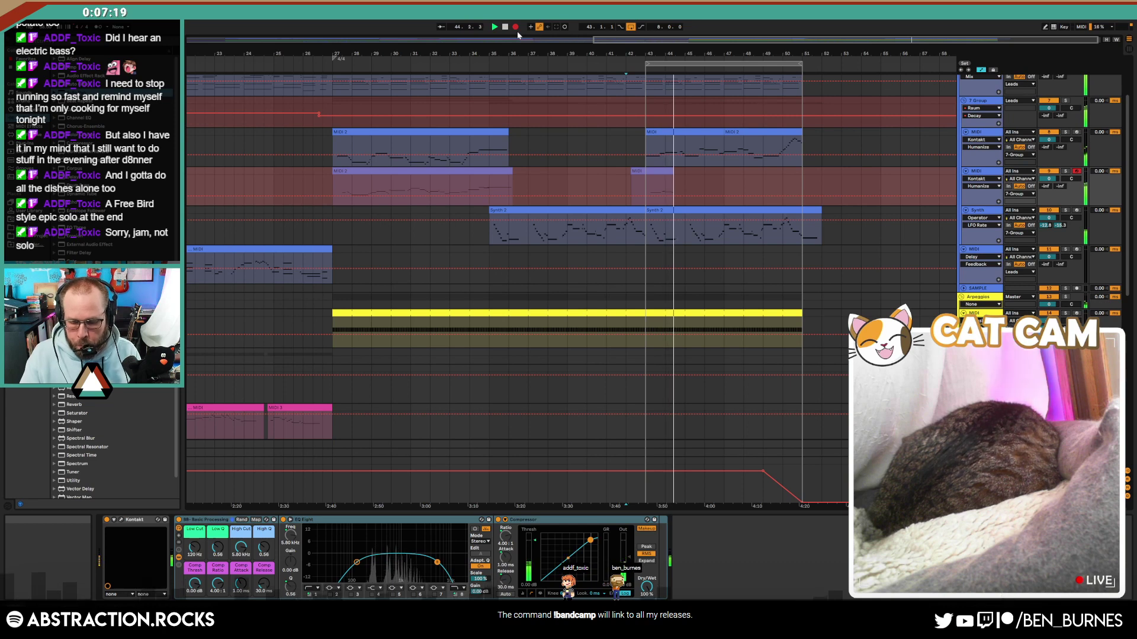
{"action": "left_click", "coordinate": [517, 31]}
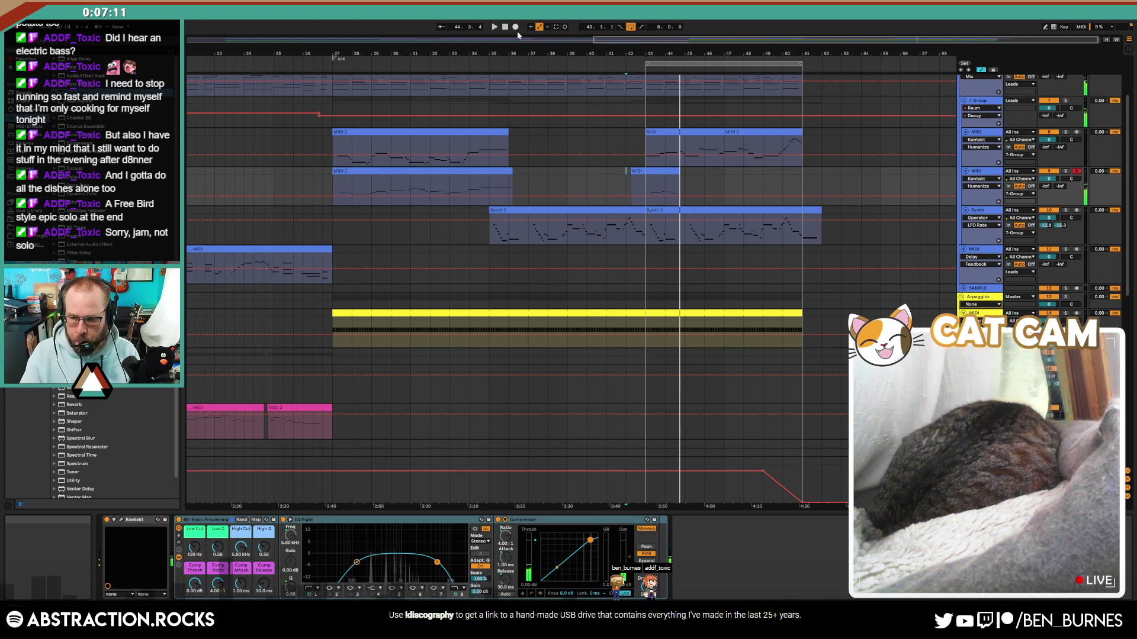
{"action": "left_click_drag", "start_coordinate": [626, 171], "coordinate": [679, 172]}
{"action": "key", "text": "Delete"}
Step: Record another take from just after bar 42 on the second 7-Group MIDI track, trim it at bar 47 and play from bar 46
{"action": "left_click", "coordinate": [625, 172]}
{"action": "key", "text": "space"}
{"action": "left_click", "coordinate": [516, 28]}
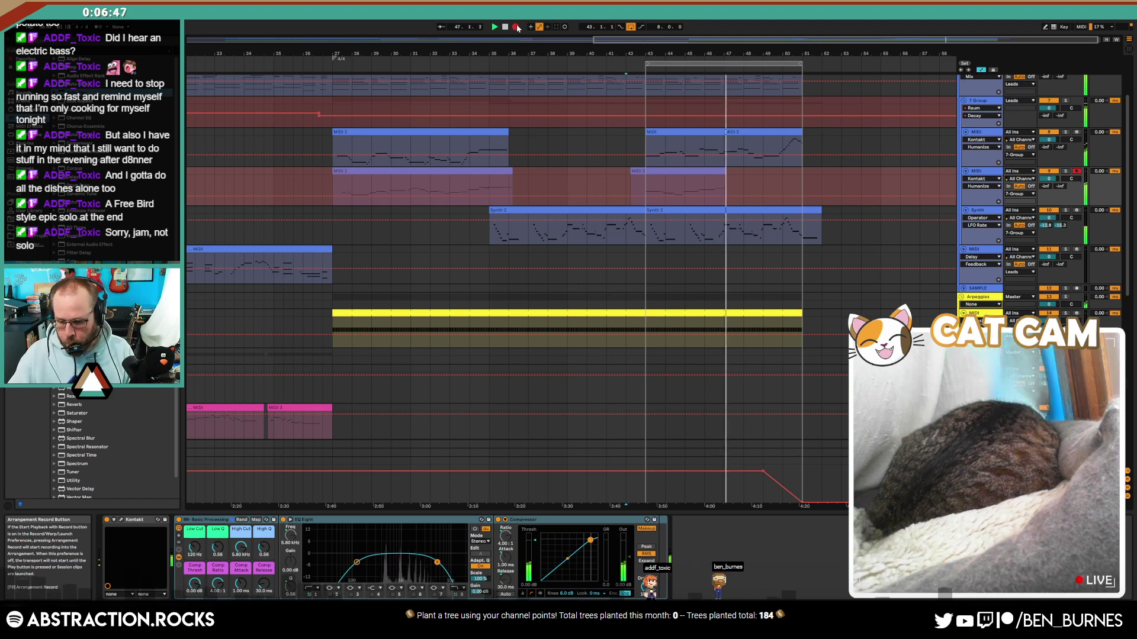
{"action": "left_click", "coordinate": [517, 28]}
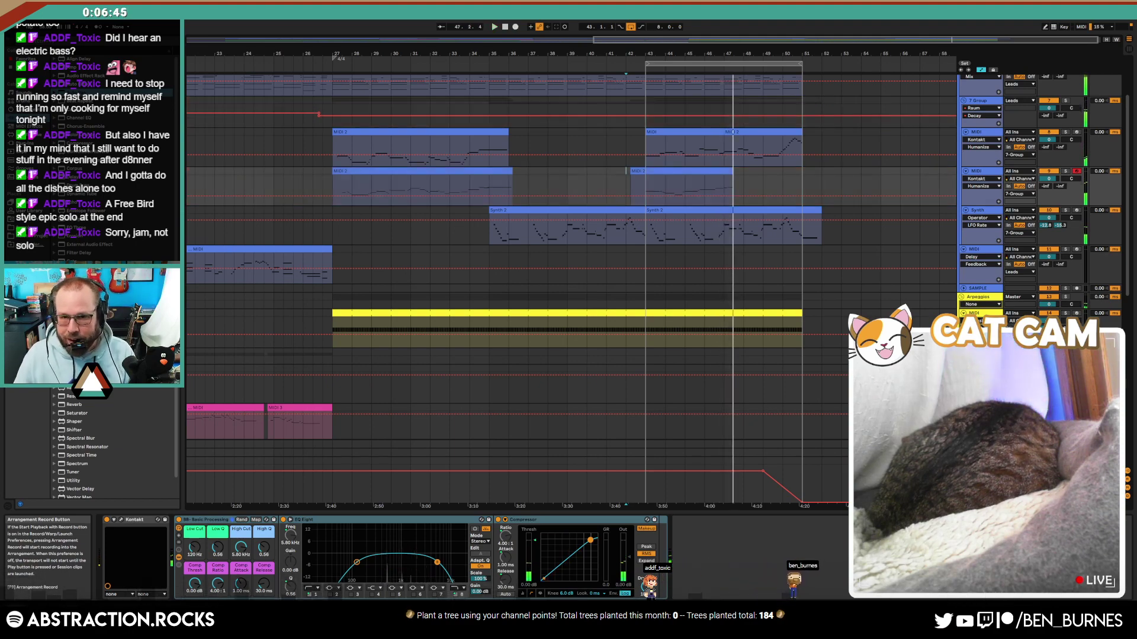
{"action": "left_click", "coordinate": [724, 171]}
{"action": "left_click", "coordinate": [515, 27]}
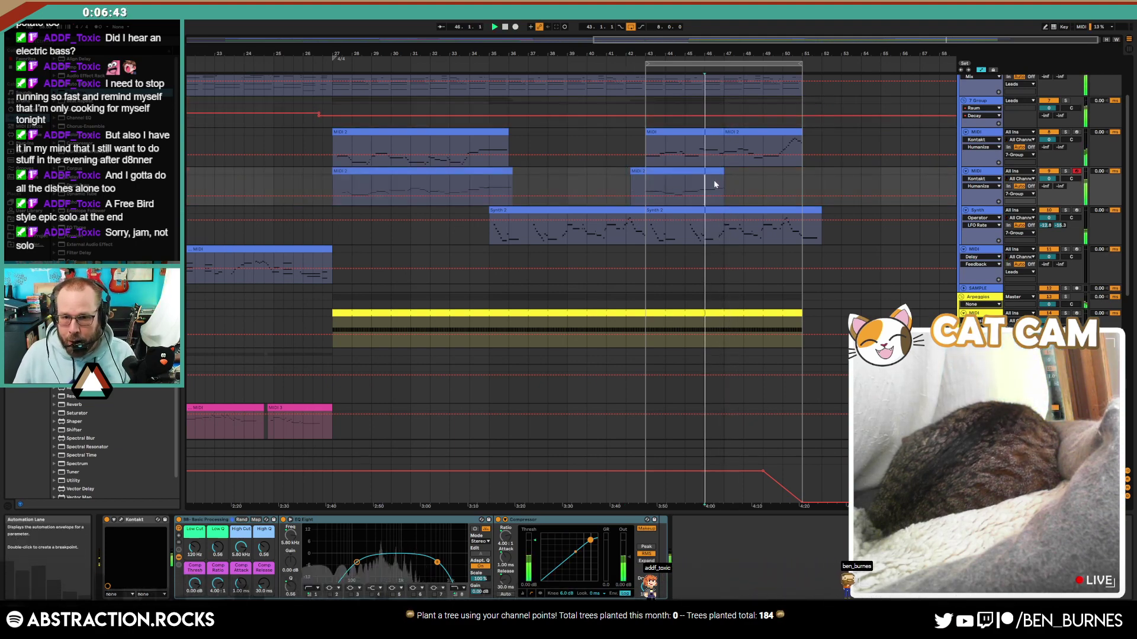
Step: Try punching in a continuation around bar 47 on the second 7-Group MIDI track, stopping at bar 48
{"action": "left_click", "coordinate": [515, 28]}
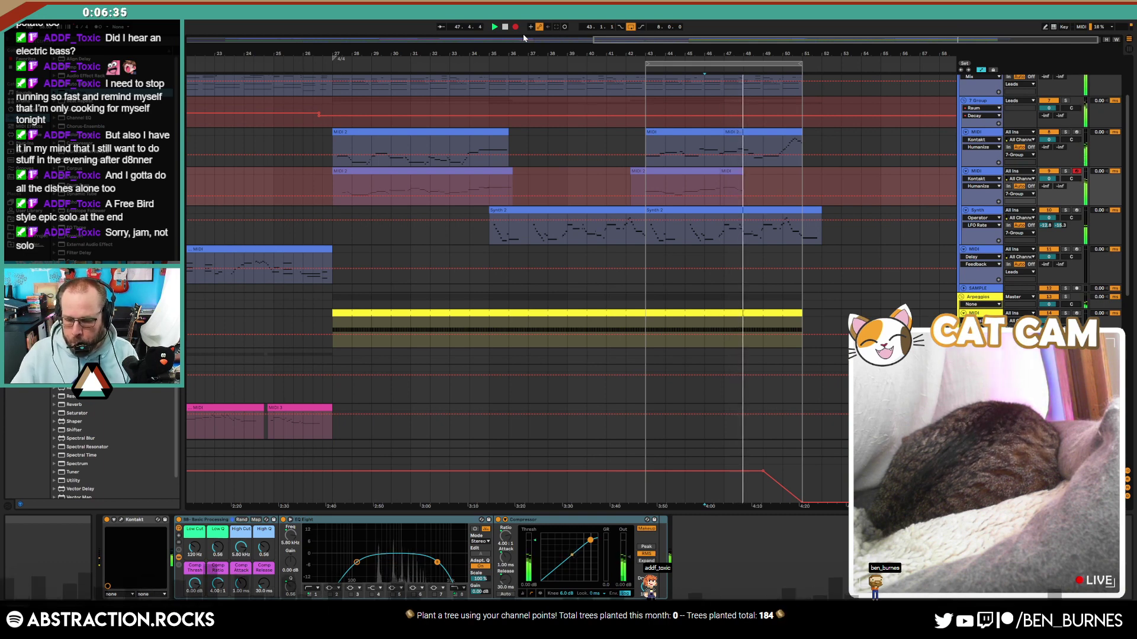
{"action": "key", "text": "space"}
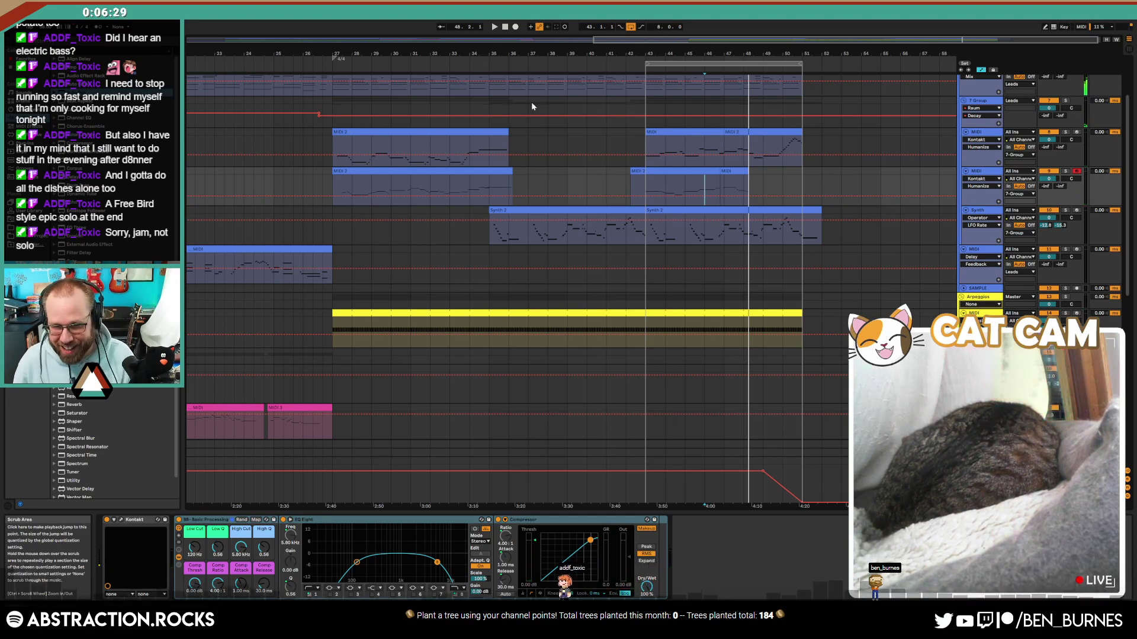
Step: Record the rest of the second 7-Group part from just before bar 47 to bar 51, playing in from bar 46.3
{"action": "scroll", "coordinate": [778, 184], "scroll_direction": "up", "scroll_amount": 5}
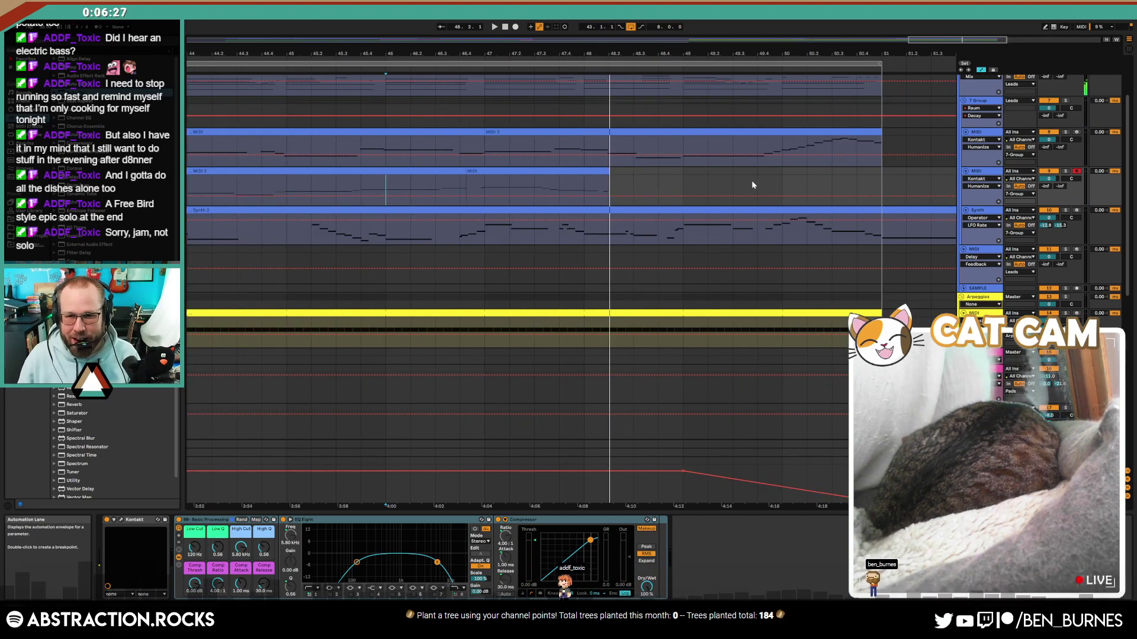
{"action": "left_click", "coordinate": [441, 176]}
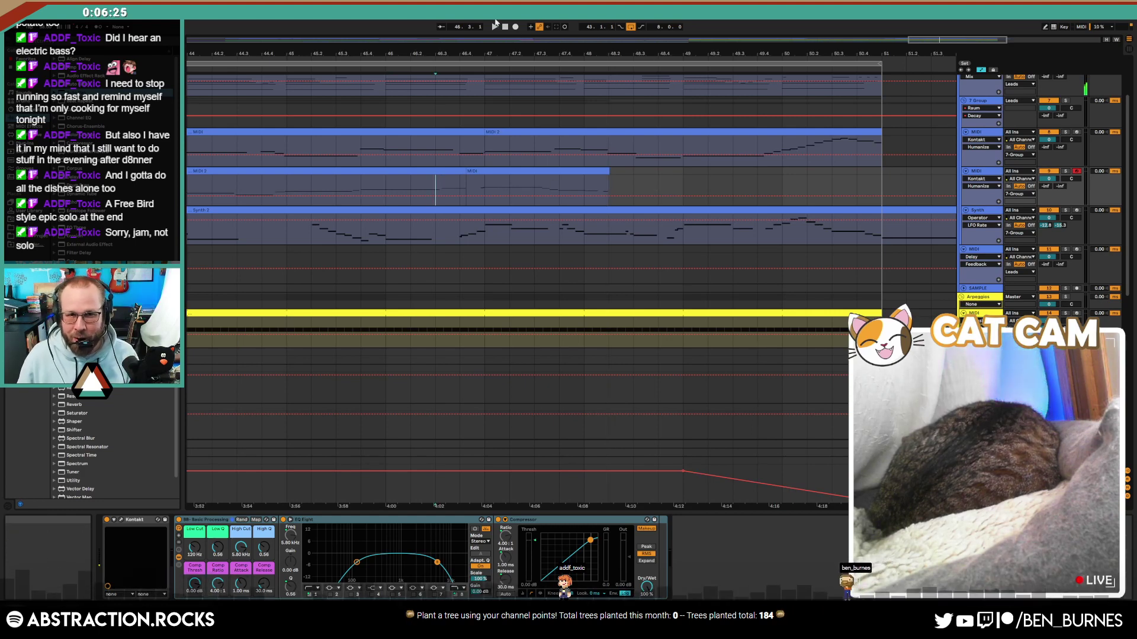
{"action": "key", "text": "space"}
{"action": "left_click", "coordinate": [515, 27]}
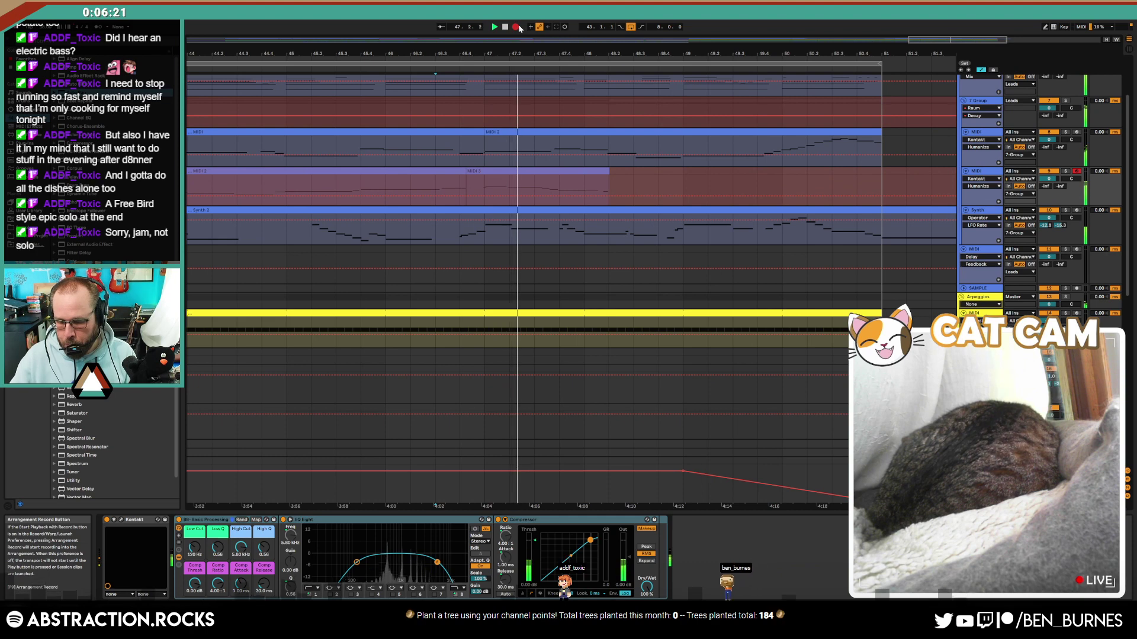
{"action": "left_click", "coordinate": [516, 27]}
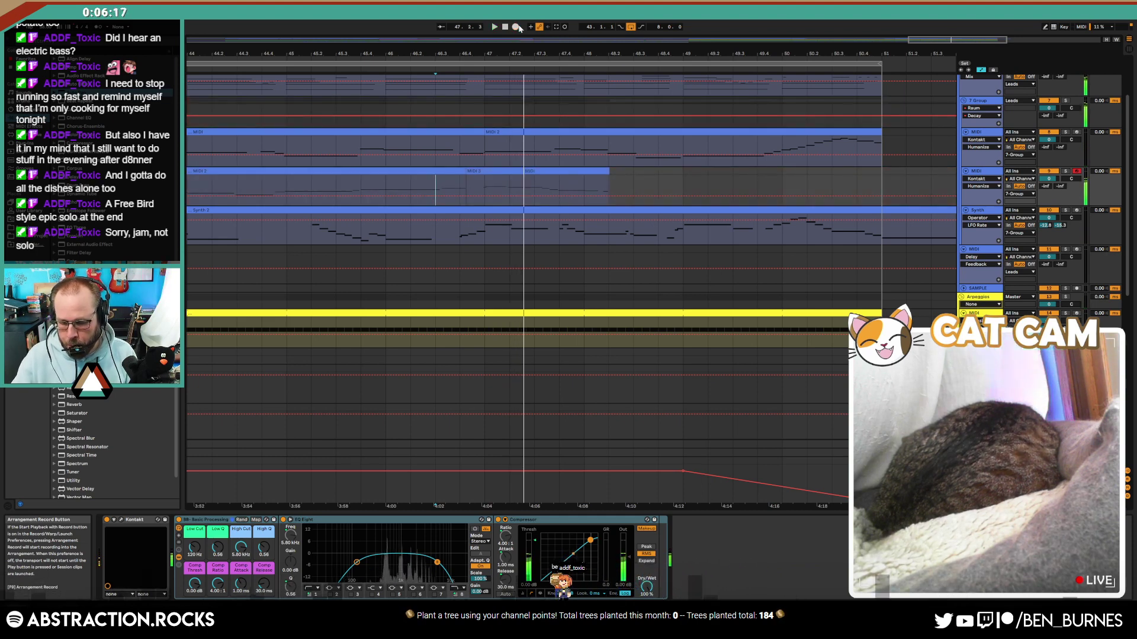
{"action": "key", "text": "space"}
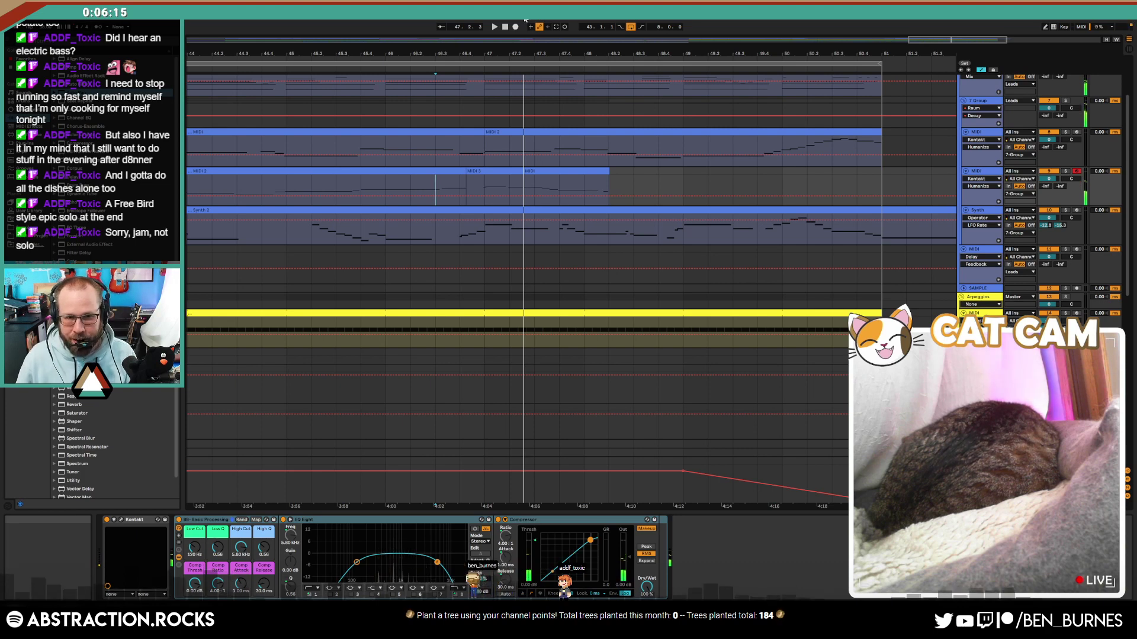
{"action": "left_click", "coordinate": [515, 27]}
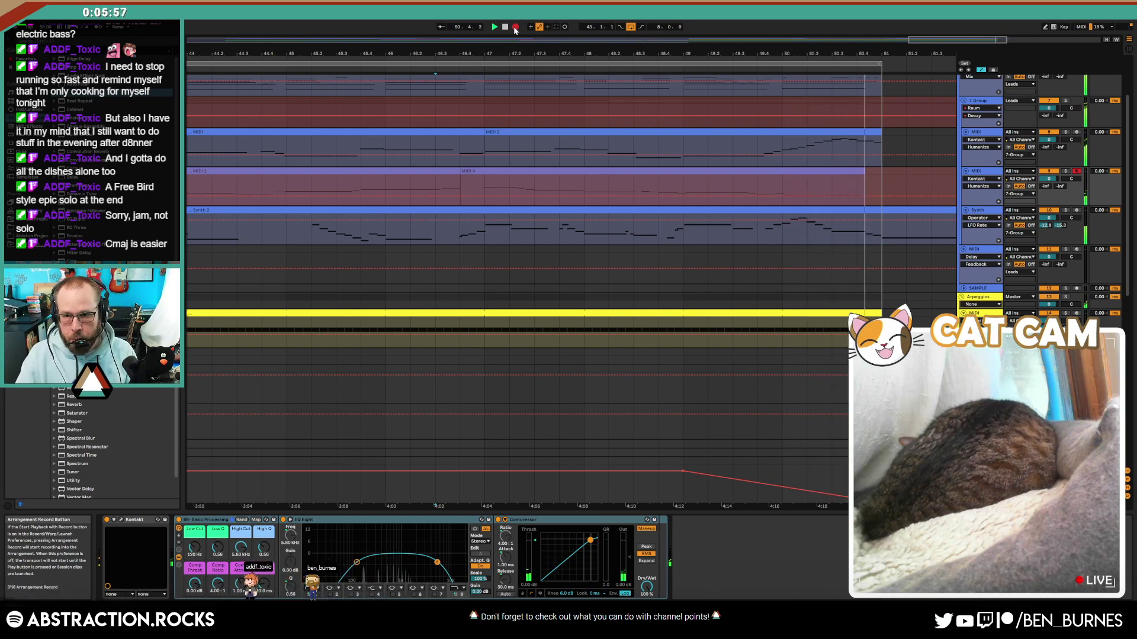
{"action": "left_click", "coordinate": [515, 27]}
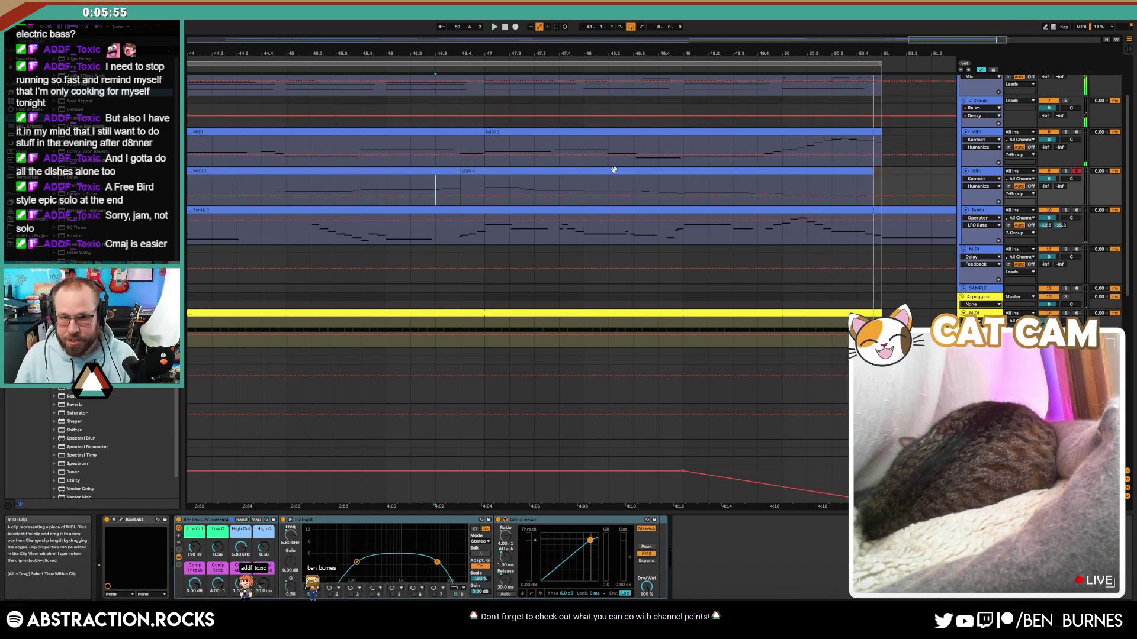
Step: Shorten the last Synth clip so that it ends at bar 51
{"action": "left_click_drag", "start_coordinate": [941, 42], "coordinate": [940, 26]}
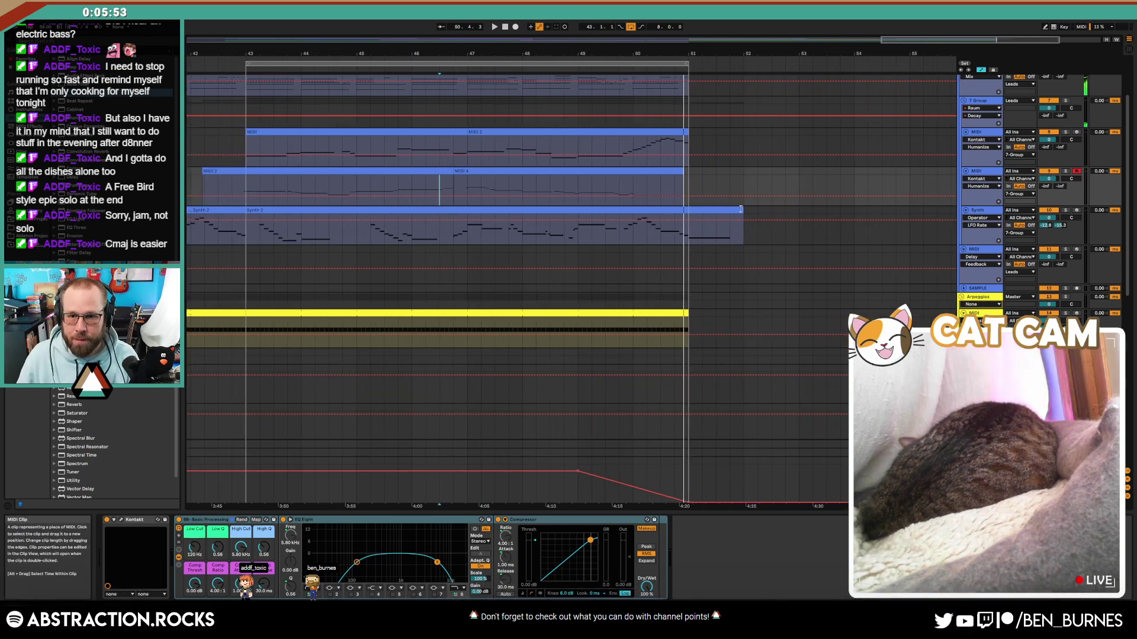
{"action": "left_click_drag", "start_coordinate": [742, 208], "coordinate": [687, 209]}
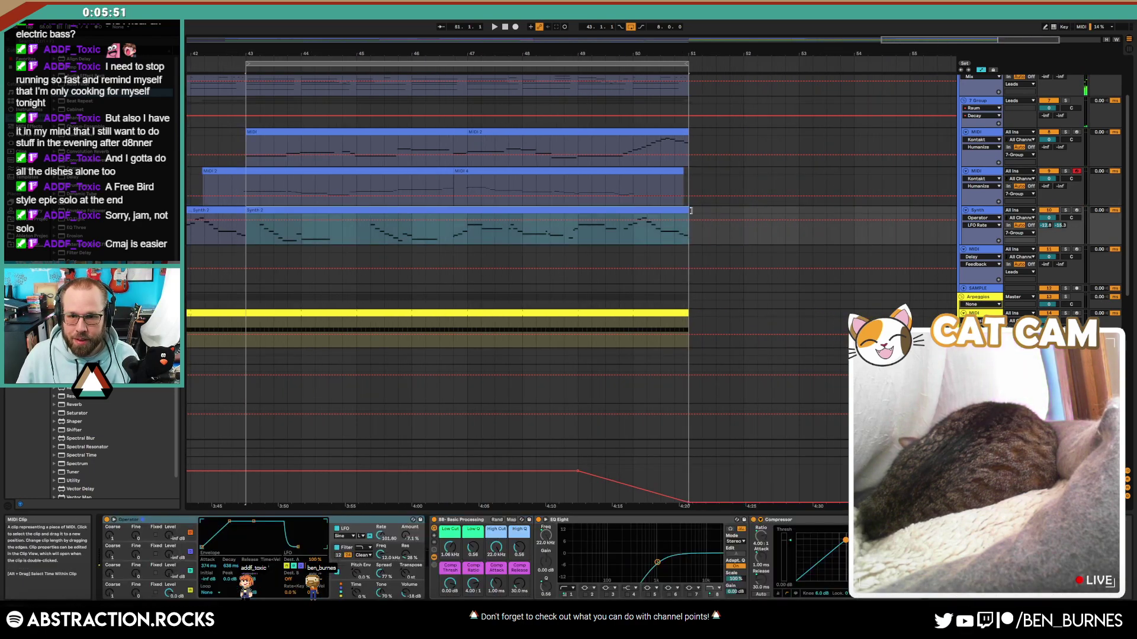
{"action": "left_click", "coordinate": [708, 238]}
Step: Arm the second MIDI track in the Pads group for recording
{"action": "scroll", "coordinate": [650, 217], "scroll_direction": "down", "scroll_amount": 1}
{"action": "left_click", "coordinate": [981, 333]}
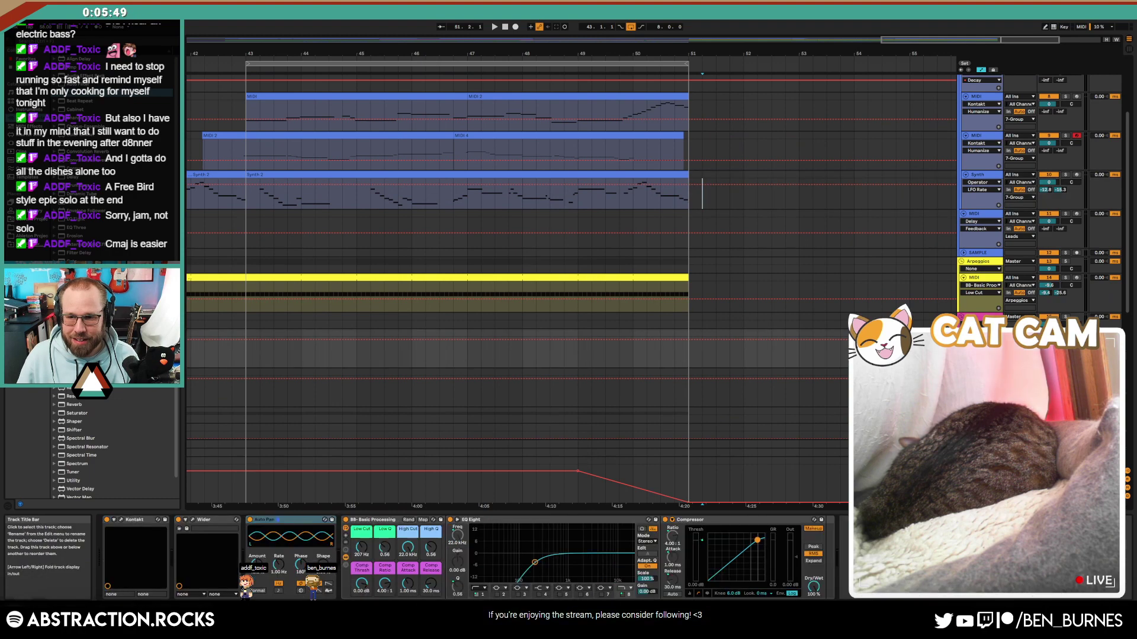
{"action": "left_click", "coordinate": [1076, 371]}
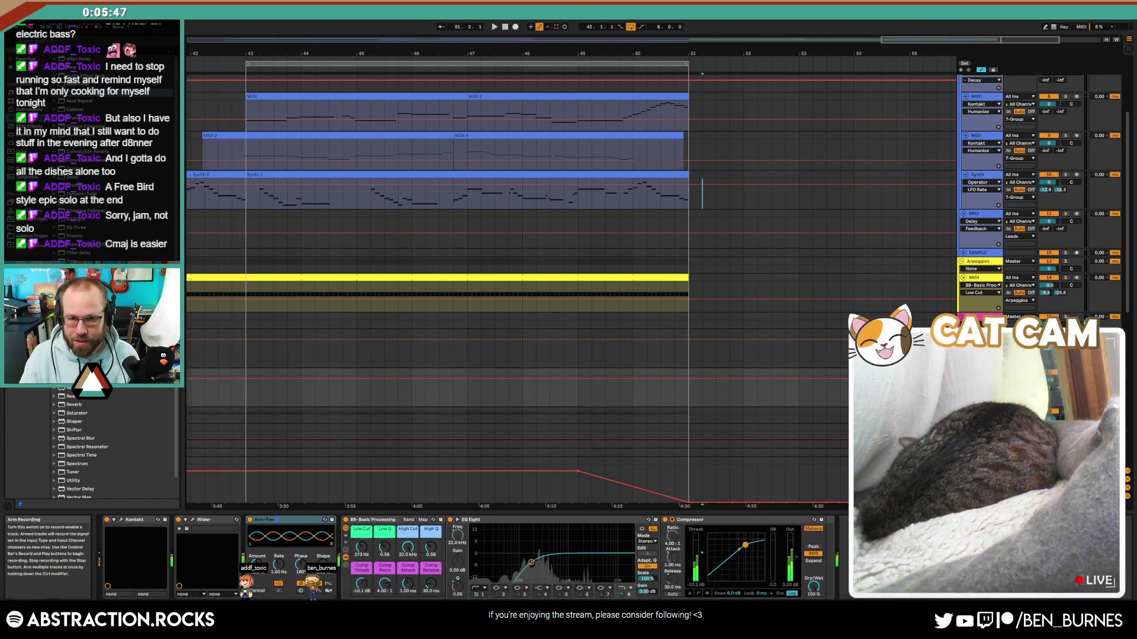
Step: Try recording a pad take on the second Pads MIDI track from bar 43, stopping at bar 47, and delete the take
{"action": "left_click", "coordinate": [245, 409]}
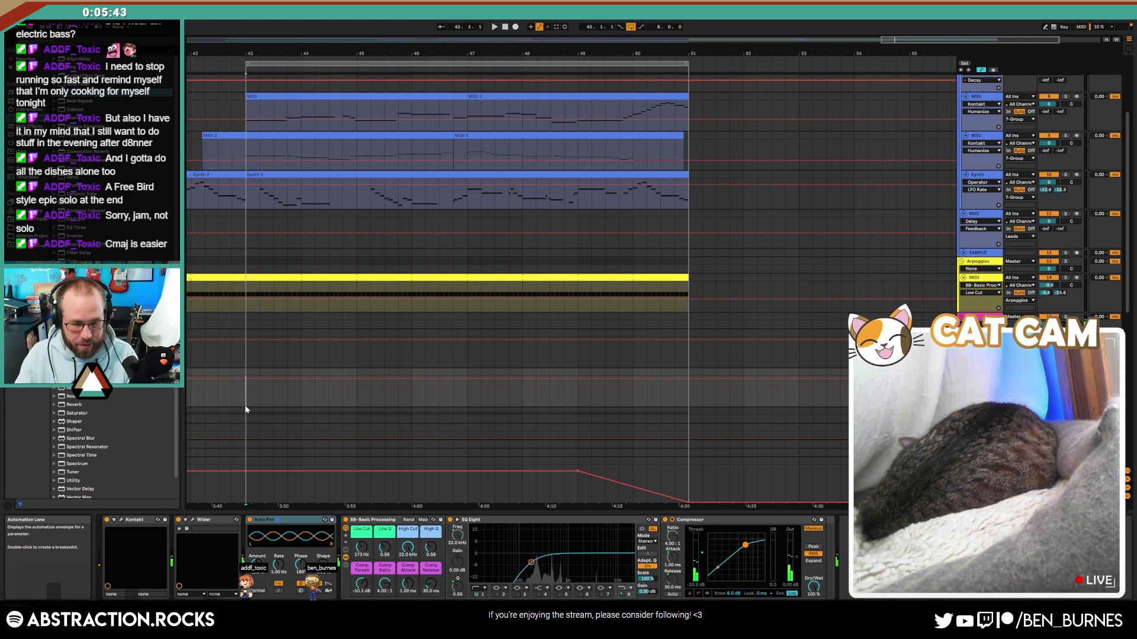
{"action": "key", "text": "space"}
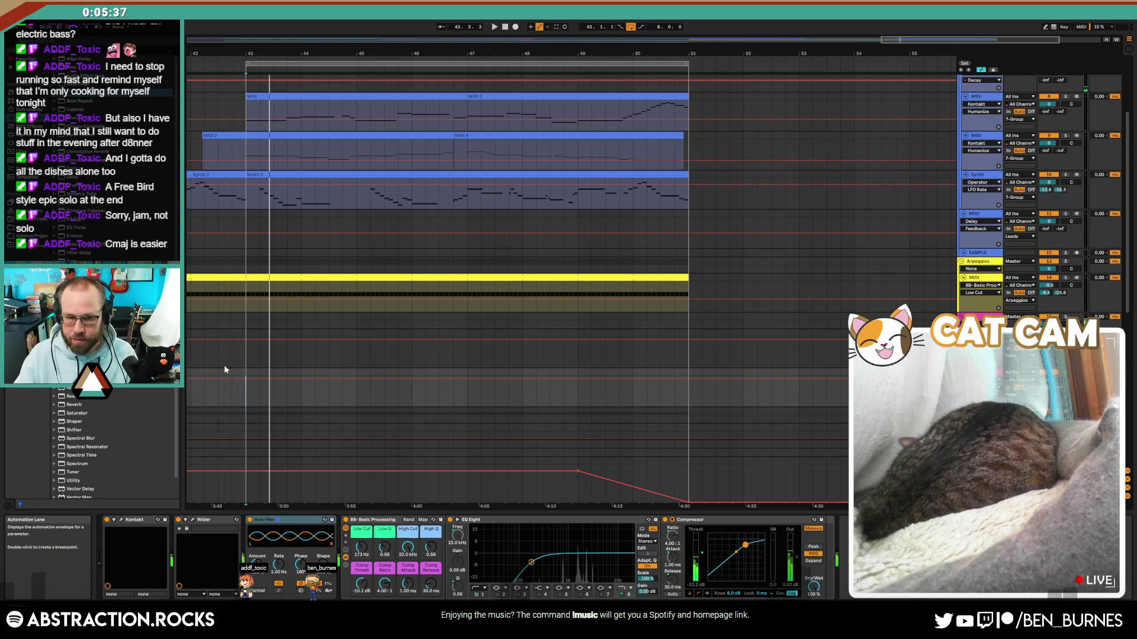
{"action": "key", "text": "F9"}
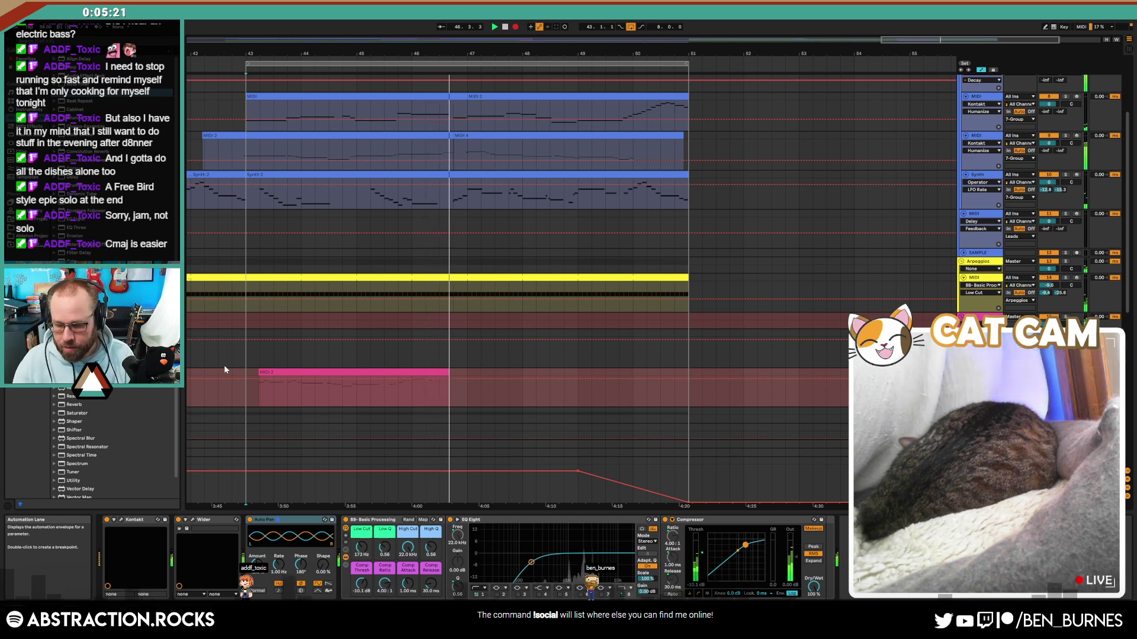
{"action": "key", "text": "F9"}
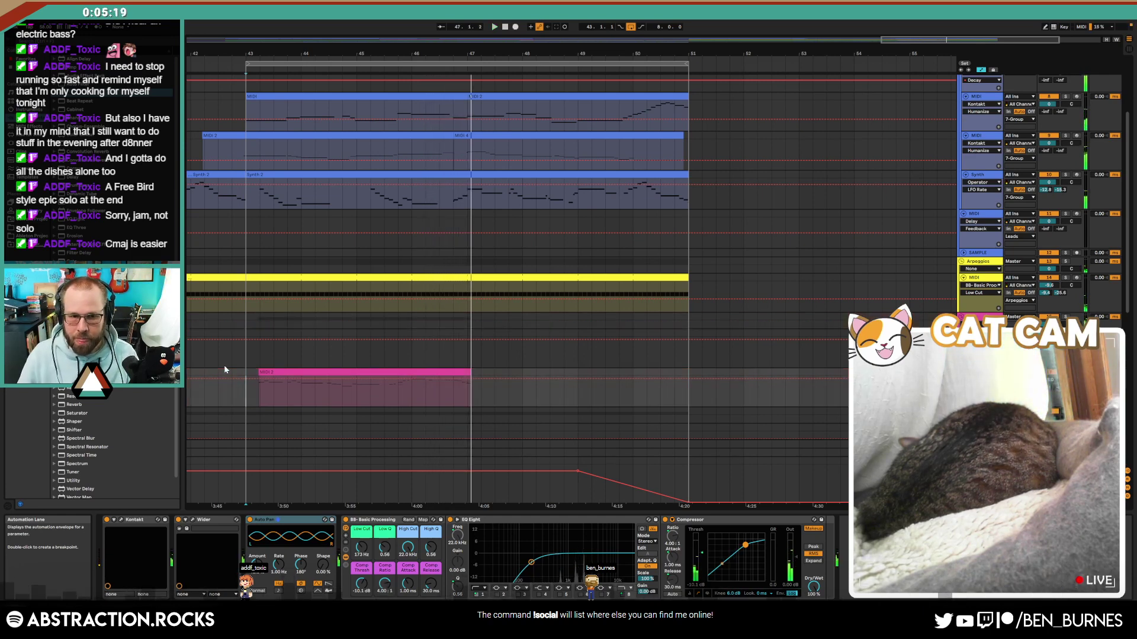
{"action": "key", "text": "space"}
{"action": "left_click", "coordinate": [290, 372]}
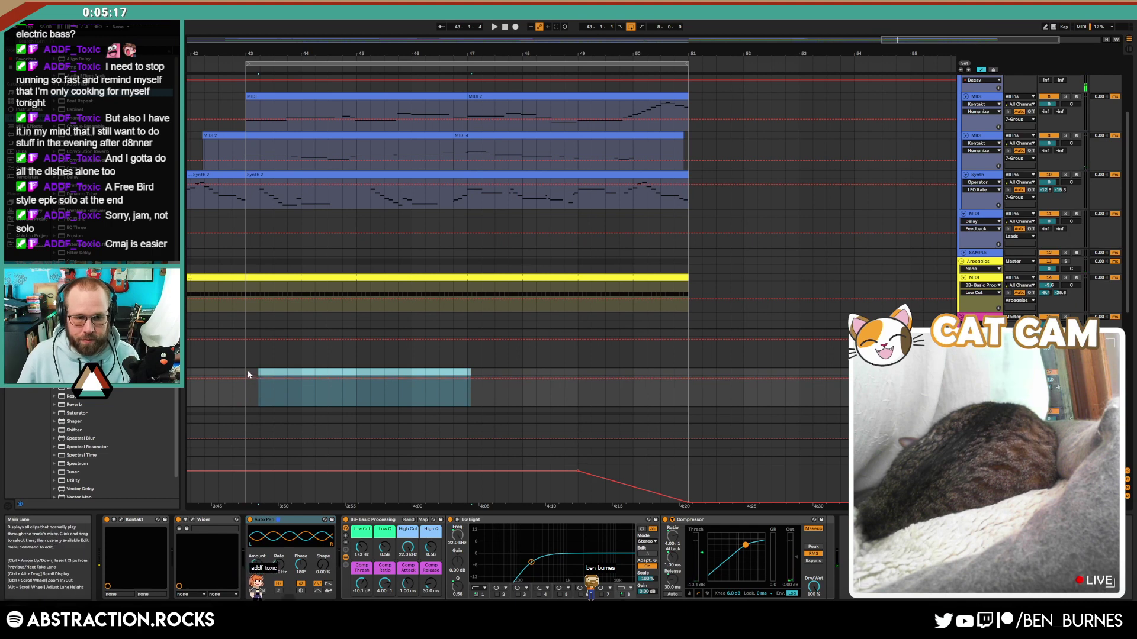
{"action": "key", "text": "Delete"}
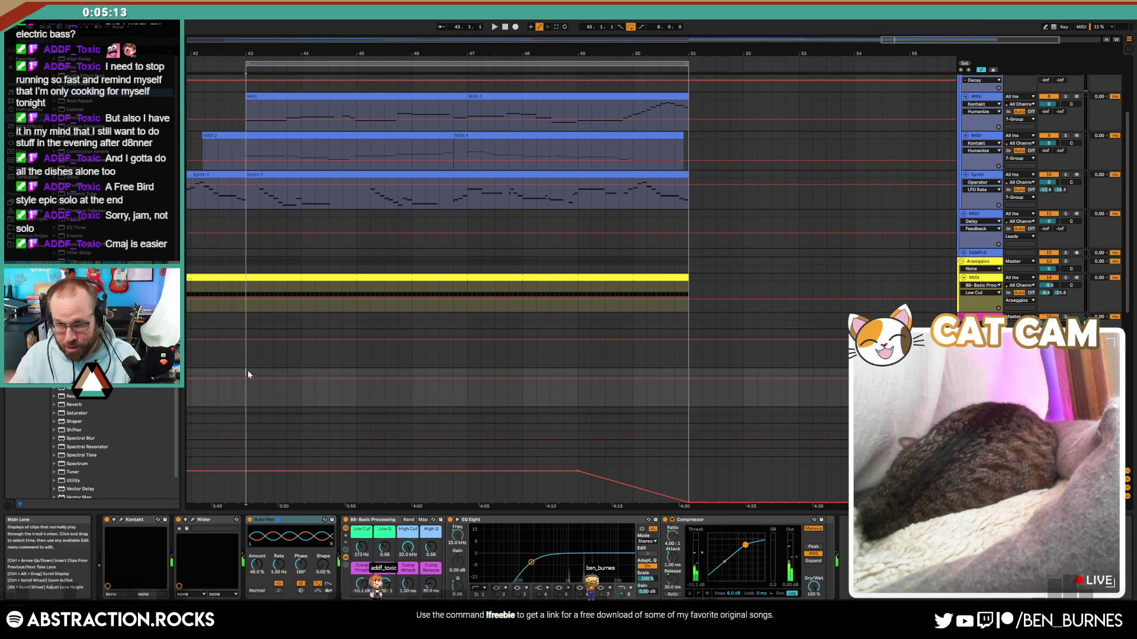
Step: Record a pad part on the second Pads MIDI track from bar 43 to bar 51, and open the clip's notes
{"action": "key", "text": "F9"}
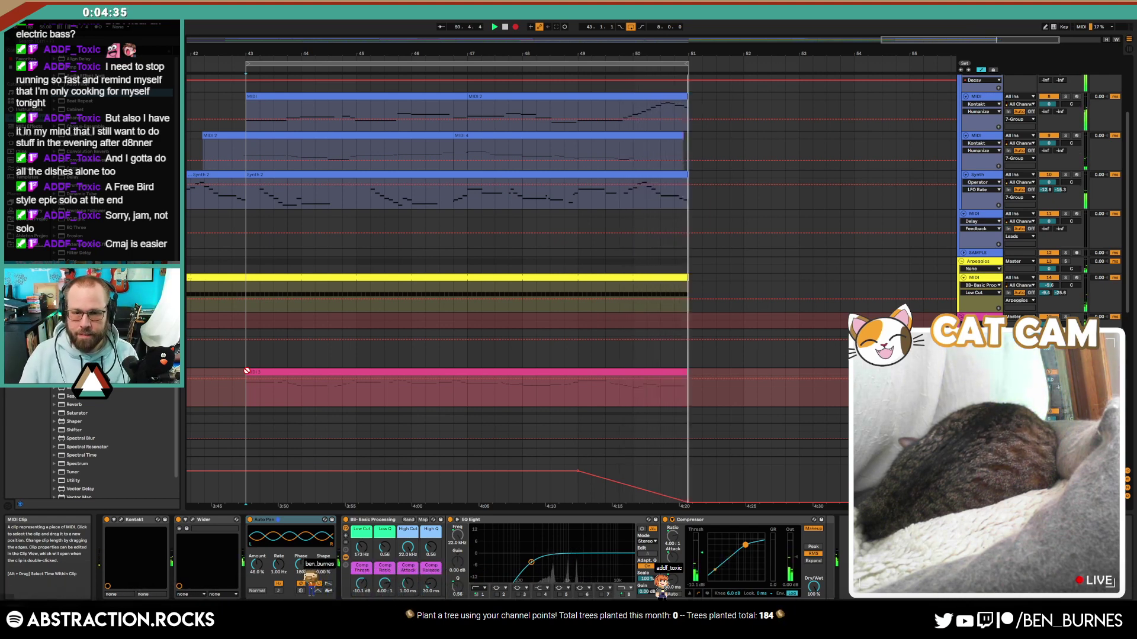
{"action": "key", "text": "space"}
{"action": "scroll", "coordinate": [268, 361], "scroll_direction": "down", "scroll_amount": 8}
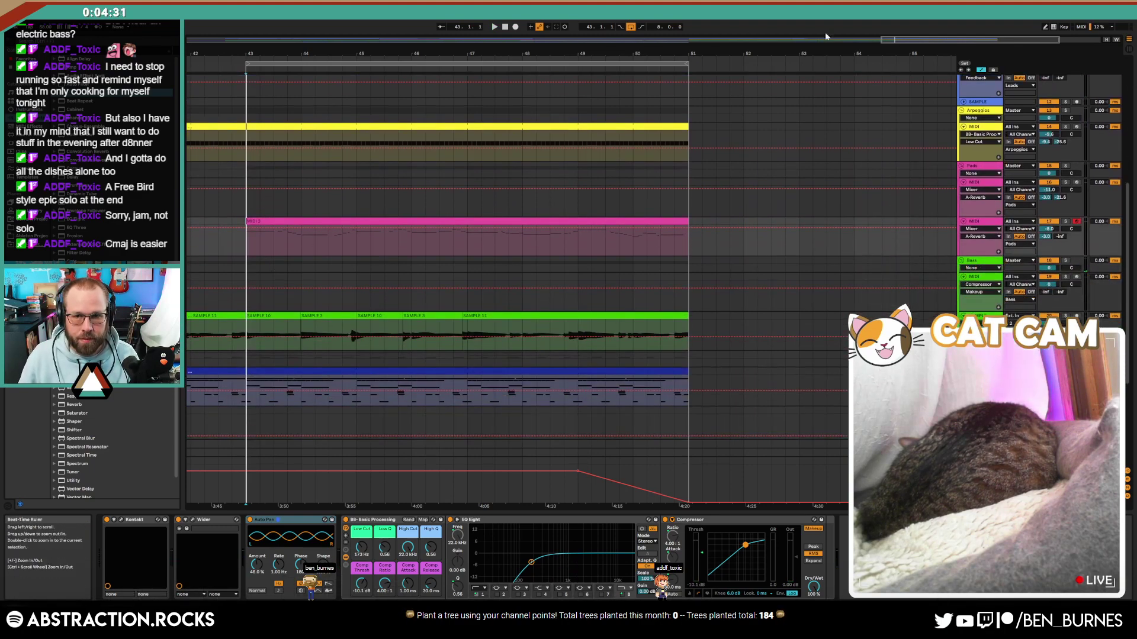
{"action": "left_click_drag", "start_coordinate": [431, 53], "coordinate": [685, 39]}
{"action": "double_click", "coordinate": [686, 222]}
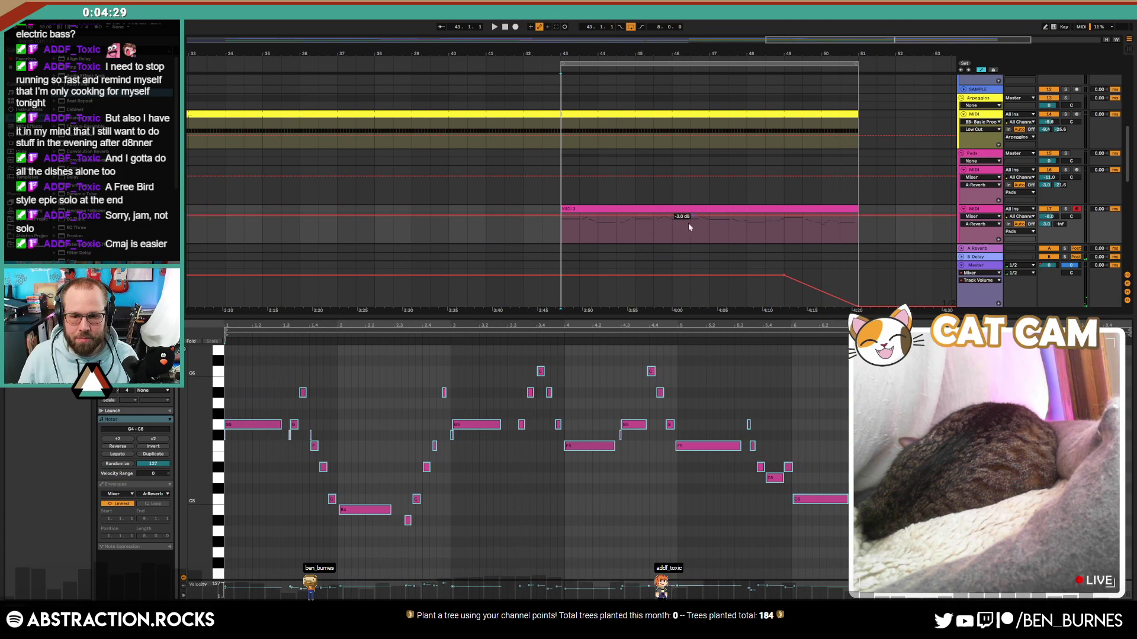
Step: Look over the bass, drum, lead and pad parts around bars 43 to 51, hiding the automation lanes
{"action": "left_click", "coordinate": [740, 259]}
{"action": "scroll", "coordinate": [756, 265], "scroll_direction": "down", "scroll_amount": 6}
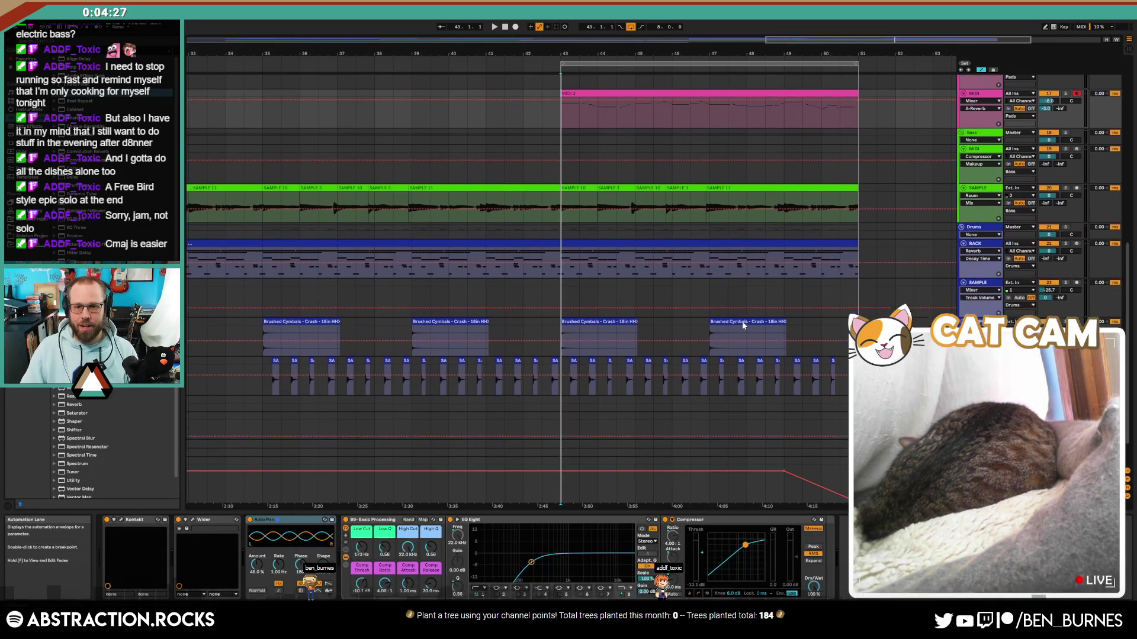
{"action": "scroll", "coordinate": [746, 329], "scroll_direction": "down", "scroll_amount": 2}
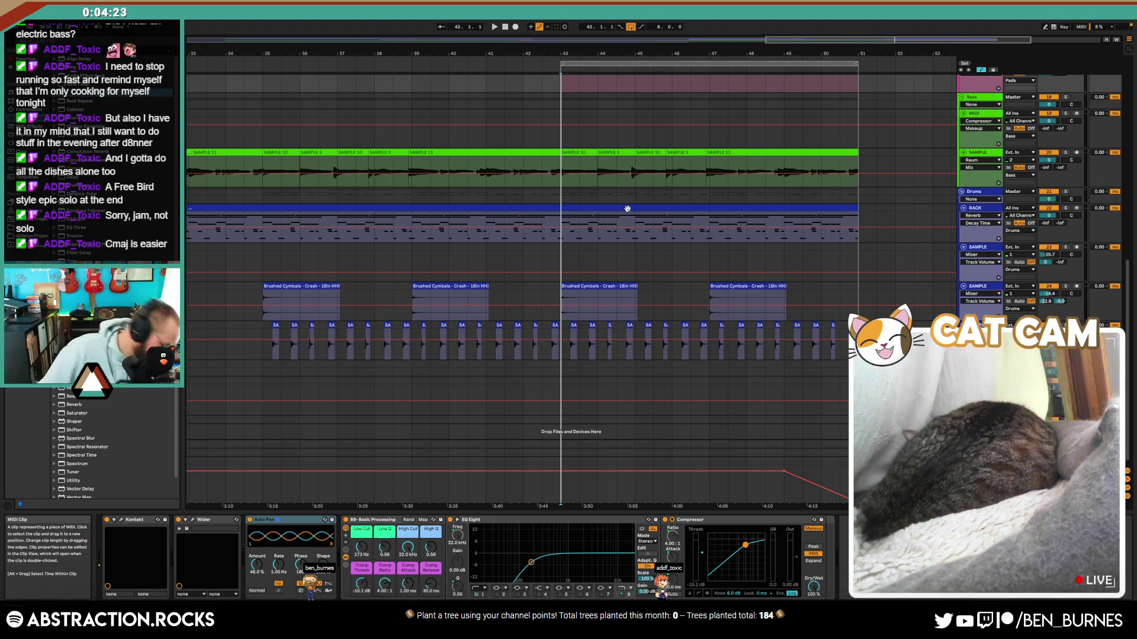
{"action": "scroll", "coordinate": [640, 228], "scroll_direction": "up", "scroll_amount": 12}
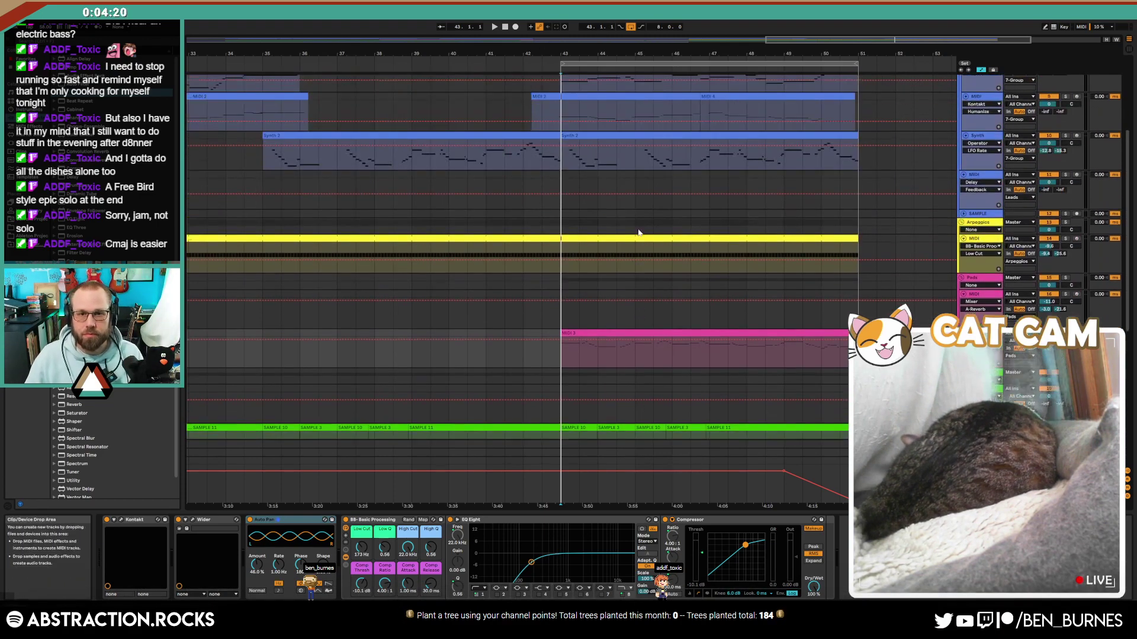
{"action": "scroll", "coordinate": [638, 232], "scroll_direction": "up", "scroll_amount": 3}
{"action": "left_click_drag", "start_coordinate": [834, 40], "coordinate": [835, 4]}
{"action": "key", "text": "shift+Tab"}
{"action": "key", "text": "shift+Tab"}
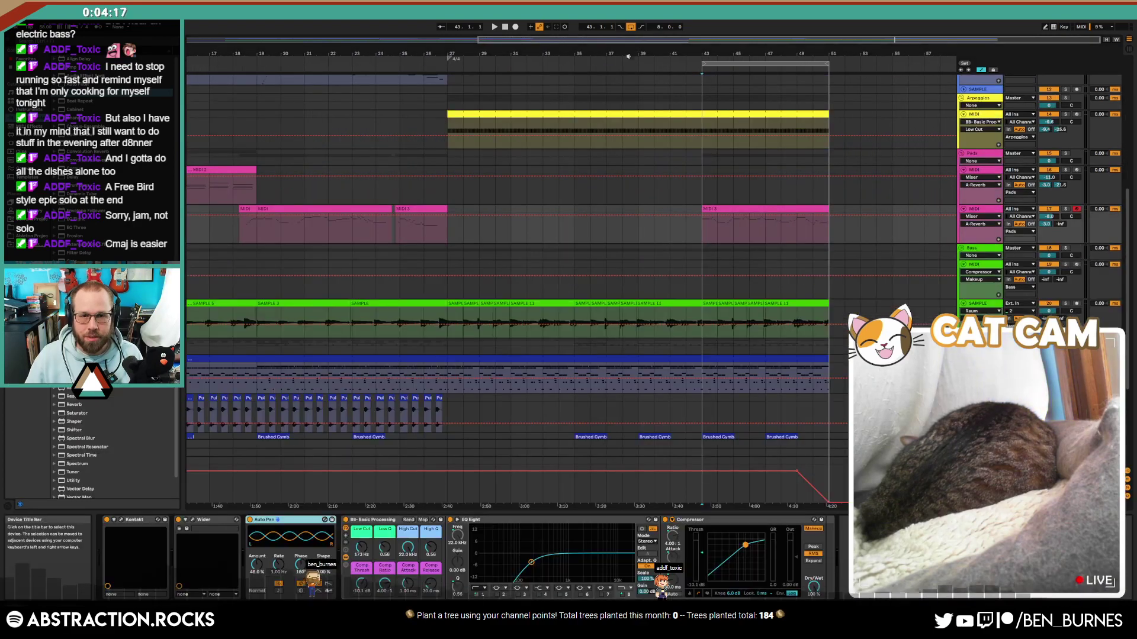
{"action": "key", "text": "a"}
{"action": "scroll", "coordinate": [647, 181], "scroll_direction": "up", "scroll_amount": 6}
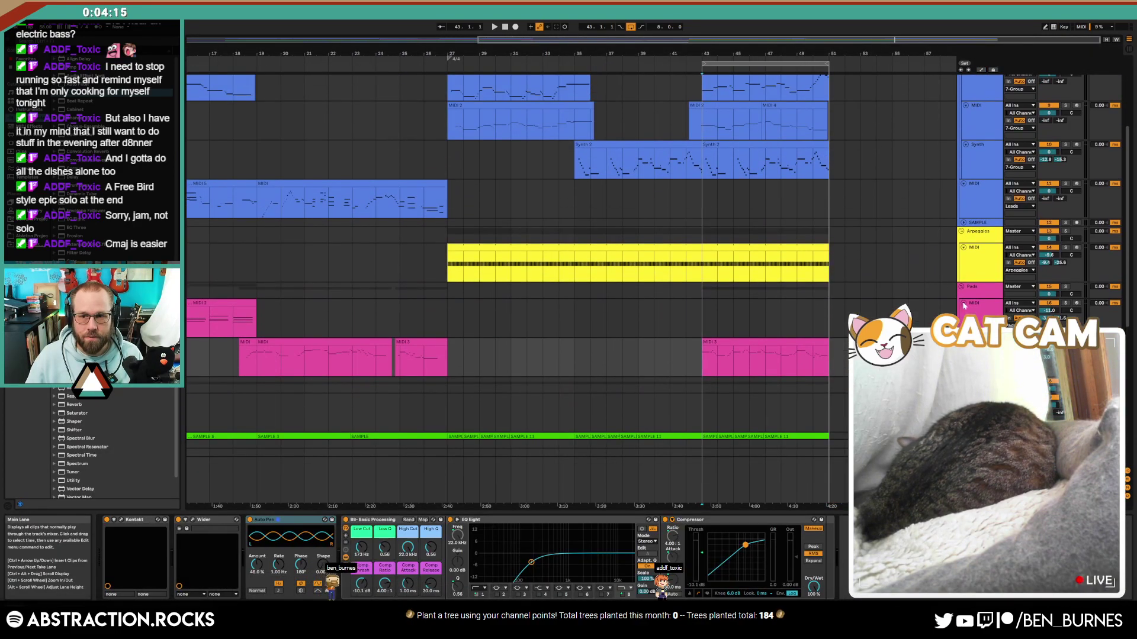
Step: Arm the first Pads MIDI track, copy the Leads chord clip from bars 43–51 onto it, and open the copy's notes
{"action": "left_click", "coordinate": [963, 306]}
{"action": "left_click", "coordinate": [1076, 304]}
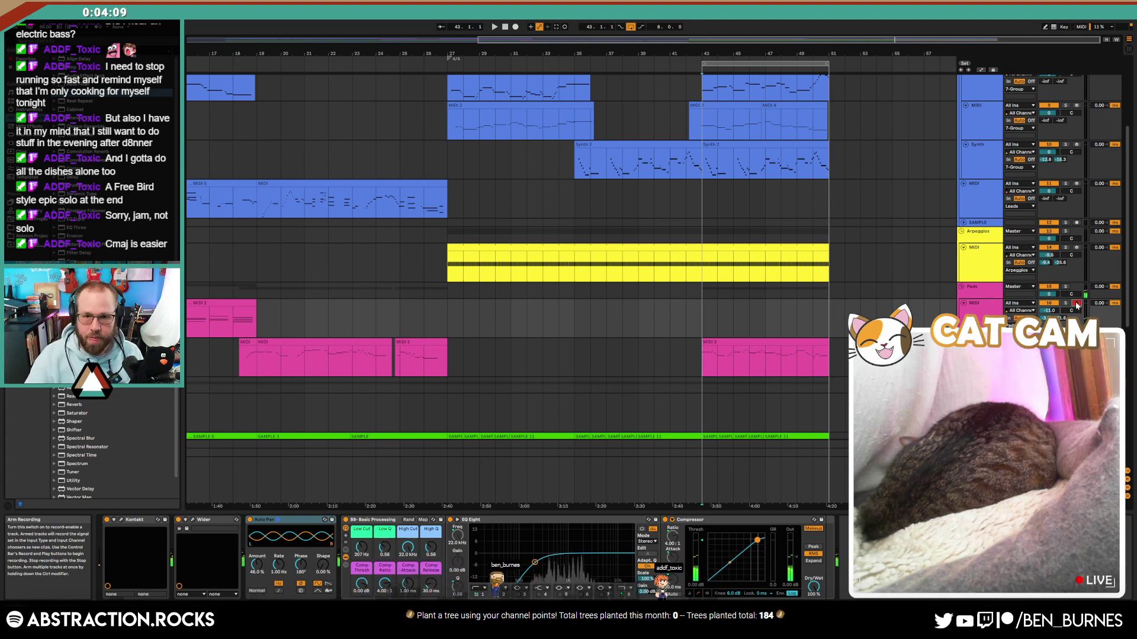
{"action": "scroll", "coordinate": [830, 182], "scroll_direction": "up", "scroll_amount": 4}
{"action": "left_click", "coordinate": [756, 103]}
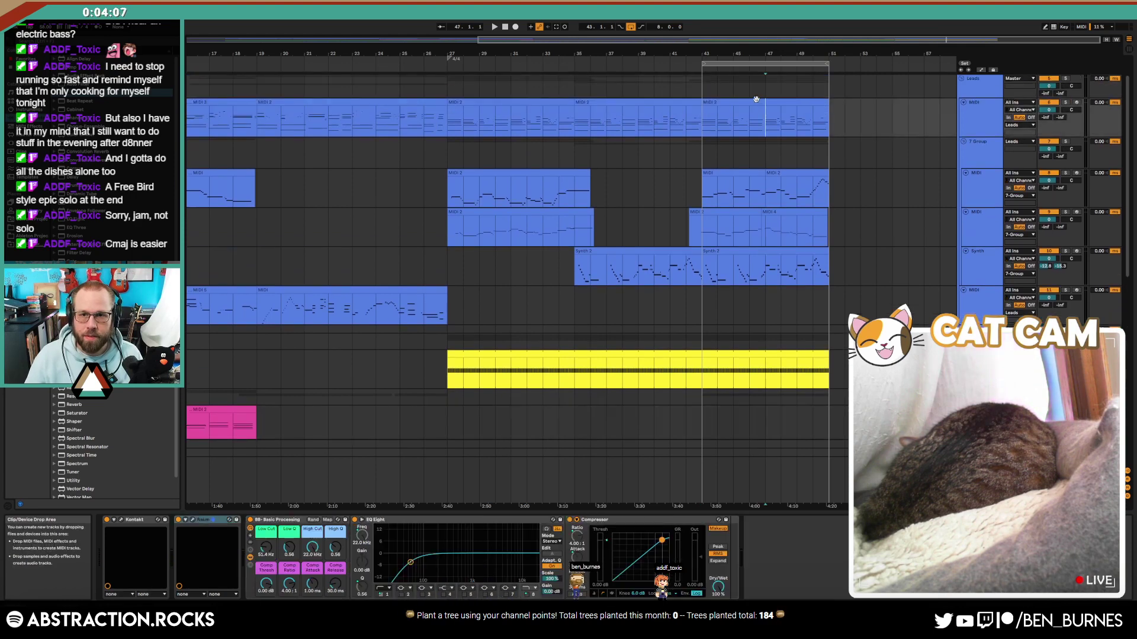
{"action": "left_click_drag", "start_coordinate": [756, 101], "coordinate": [752, 411]}
{"action": "double_click", "coordinate": [752, 410]}
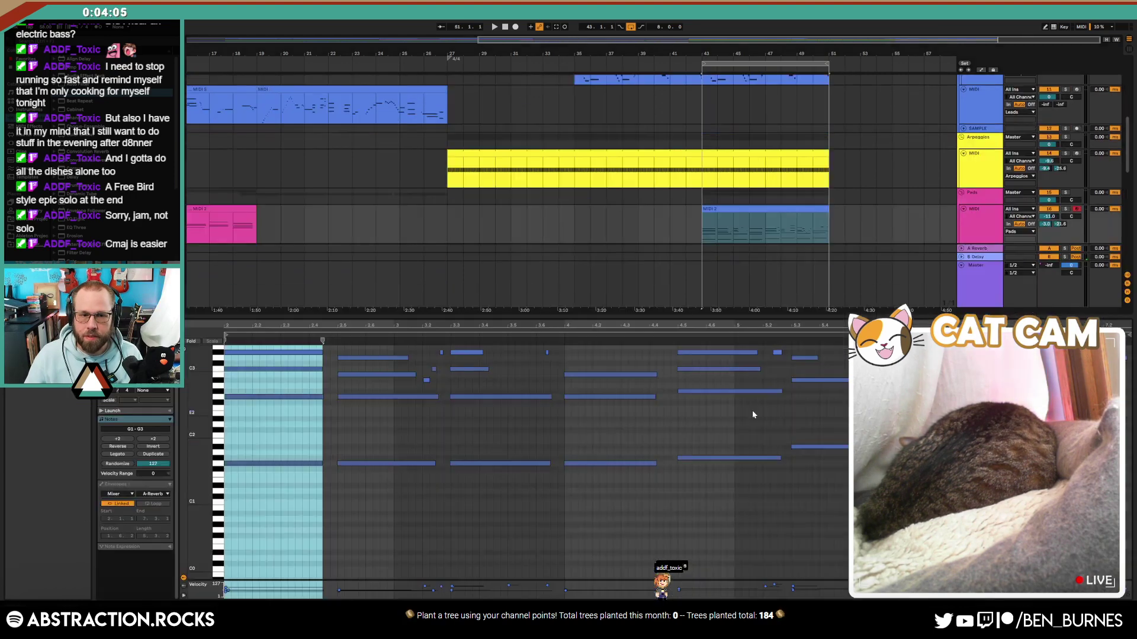
Step: Delete the highest notes, those above G3, throughout the copied pad clip
{"action": "left_click_drag", "start_coordinate": [200, 391], "coordinate": [191, 441]}
{"action": "left_click", "coordinate": [289, 389]}
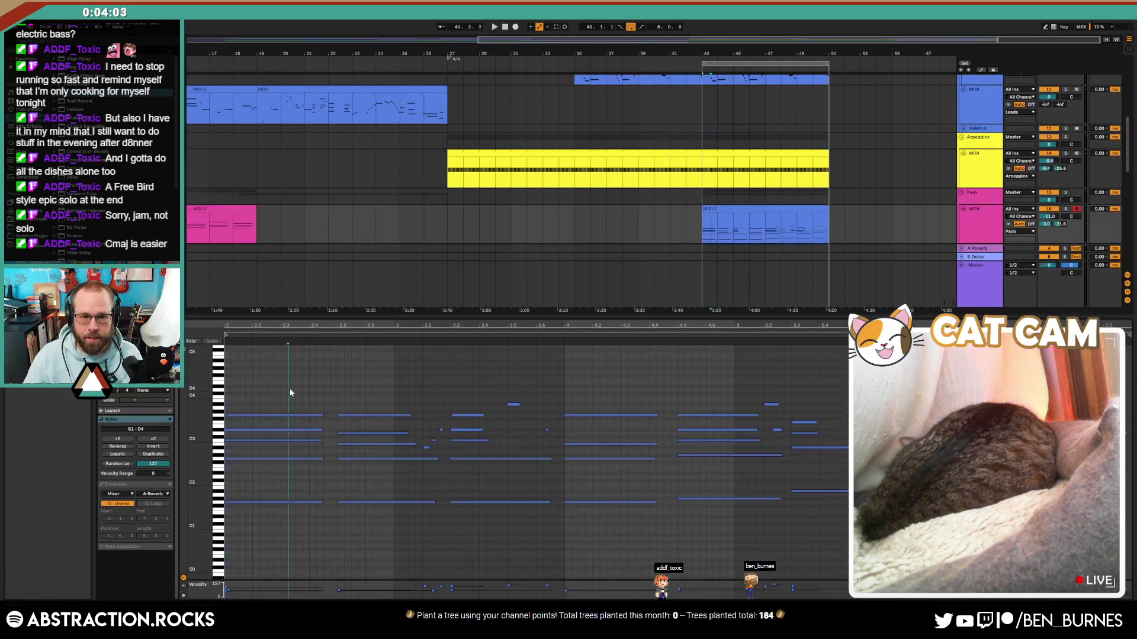
{"action": "left_click_drag", "start_coordinate": [269, 395], "coordinate": [1059, 427]}
{"action": "key", "text": "Delete"}
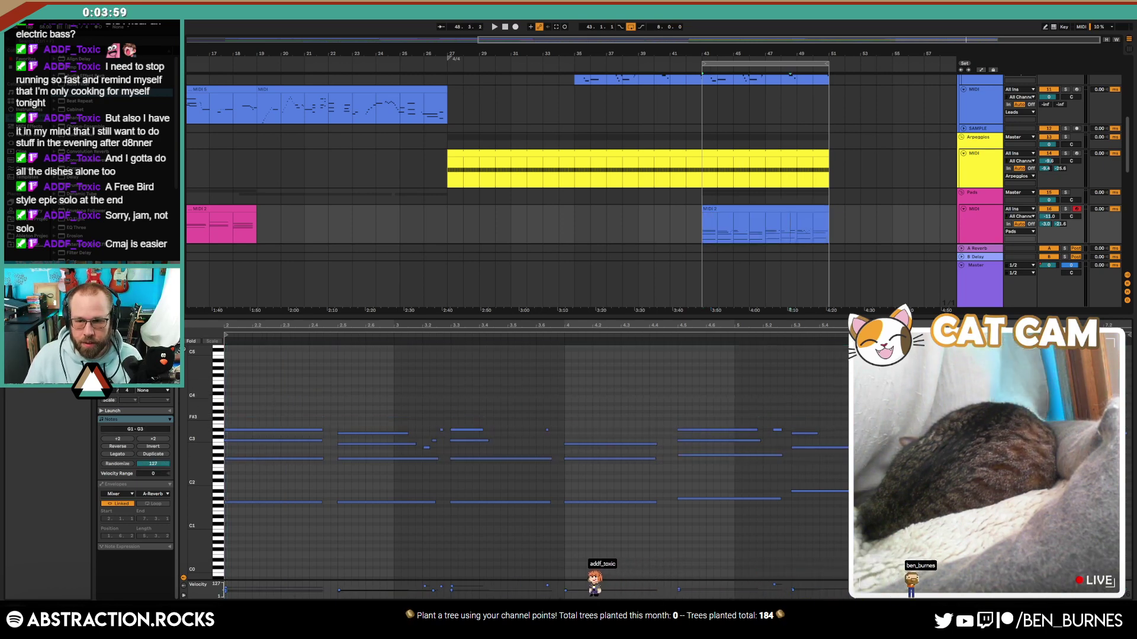
Step: Transpose all notes of the copied pad clip up one octave during playback
{"action": "key", "text": "space"}
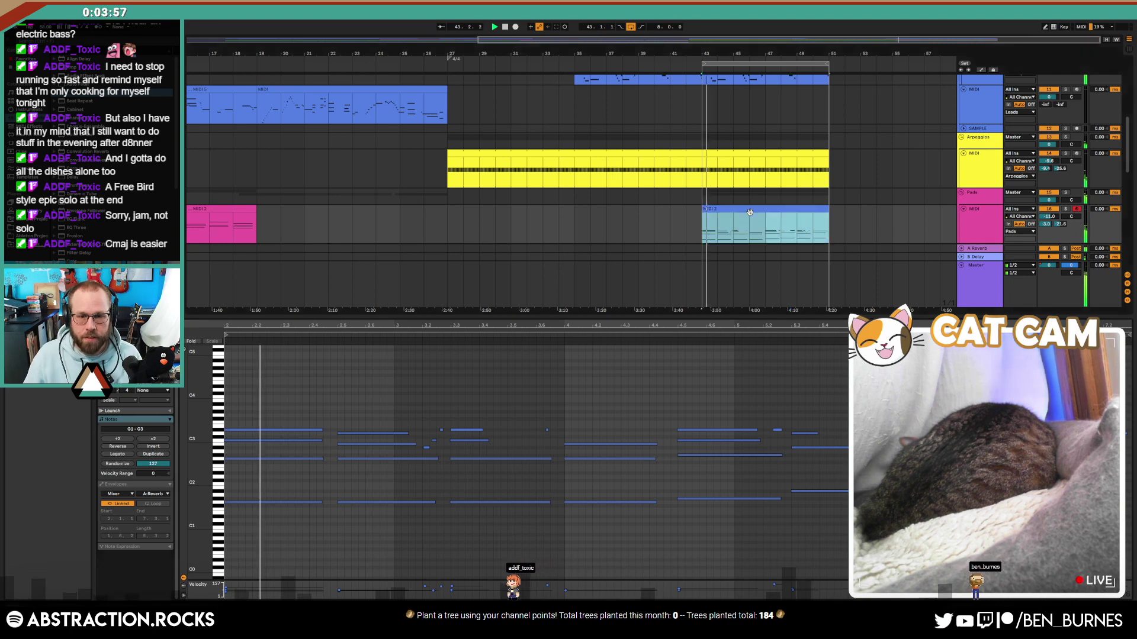
{"action": "key", "text": "ctrl+a"}
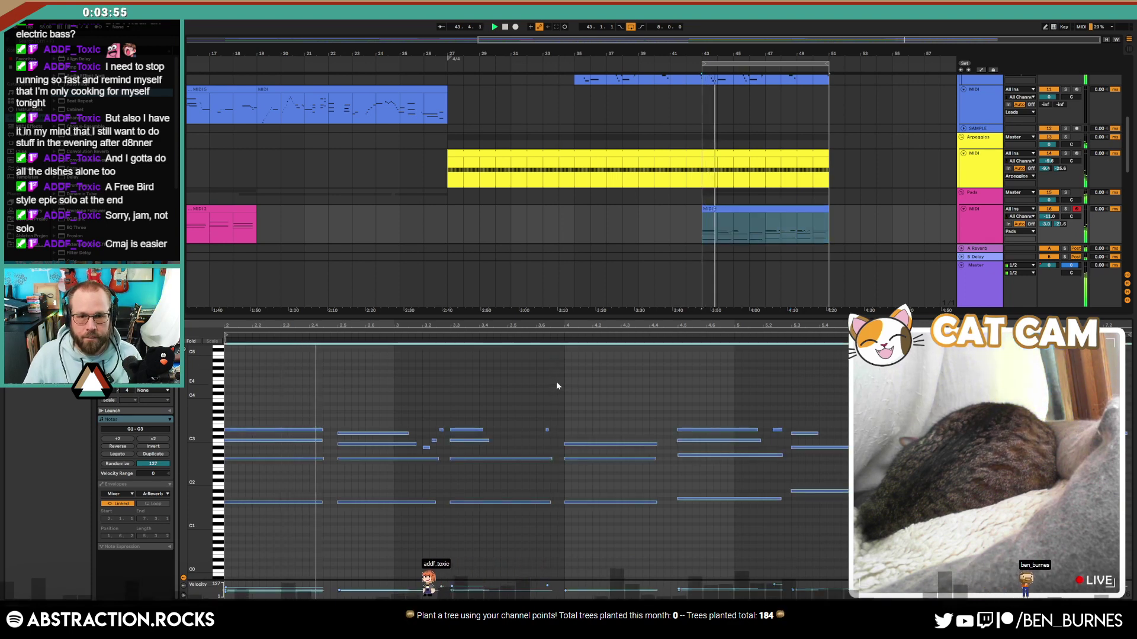
{"action": "key", "text": "shift+Up"}
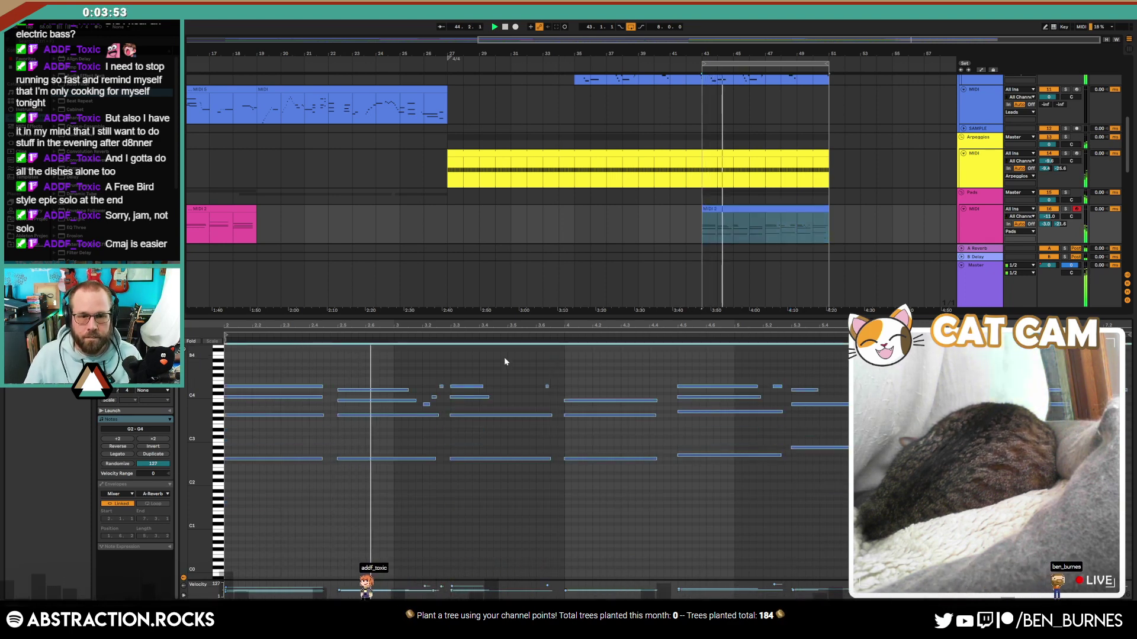
Step: Delete the three short passing notes at the end of bar 44 in the pad clip
{"action": "left_click", "coordinate": [428, 381]}
{"action": "left_click_drag", "start_coordinate": [427, 383], "coordinate": [441, 407]}
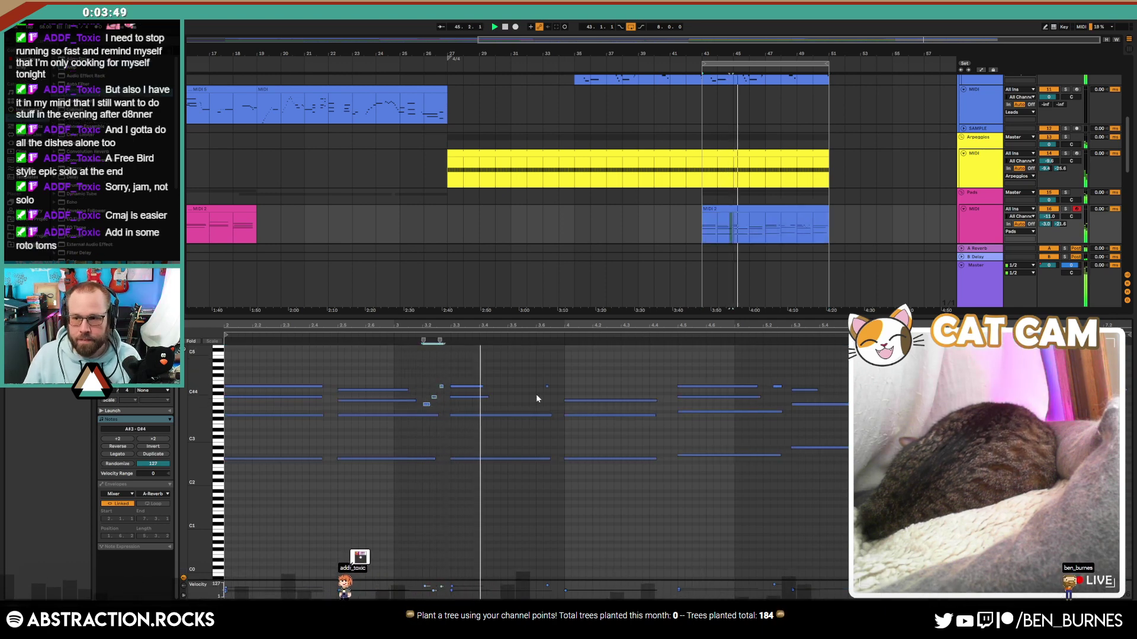
{"action": "key", "text": "Delete"}
Step: Lengthen the two upper notes of the chords in bars 44 and 45 so they last about as long as the lower notes
{"action": "left_click_drag", "start_coordinate": [374, 377], "coordinate": [400, 403]}
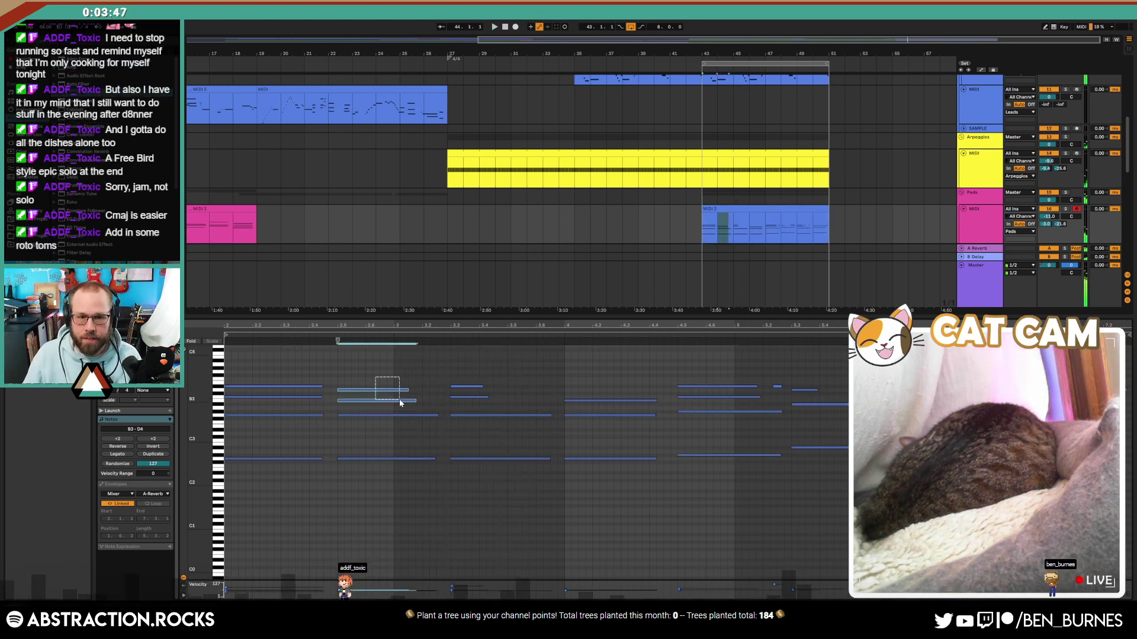
{"action": "key", "text": "shift+Right"}
{"action": "key", "text": "shift+Right"}
{"action": "left_click_drag", "start_coordinate": [459, 373], "coordinate": [479, 404]}
{"action": "key", "text": "shift+Right"}
{"action": "key", "text": "shift+Right"}
{"action": "key", "text": "shift+Right"}
{"action": "key", "text": "shift+Right"}
{"action": "key", "text": "shift+Right"}
{"action": "key", "text": "shift+Right"}
{"action": "key", "text": "shift+Right"}
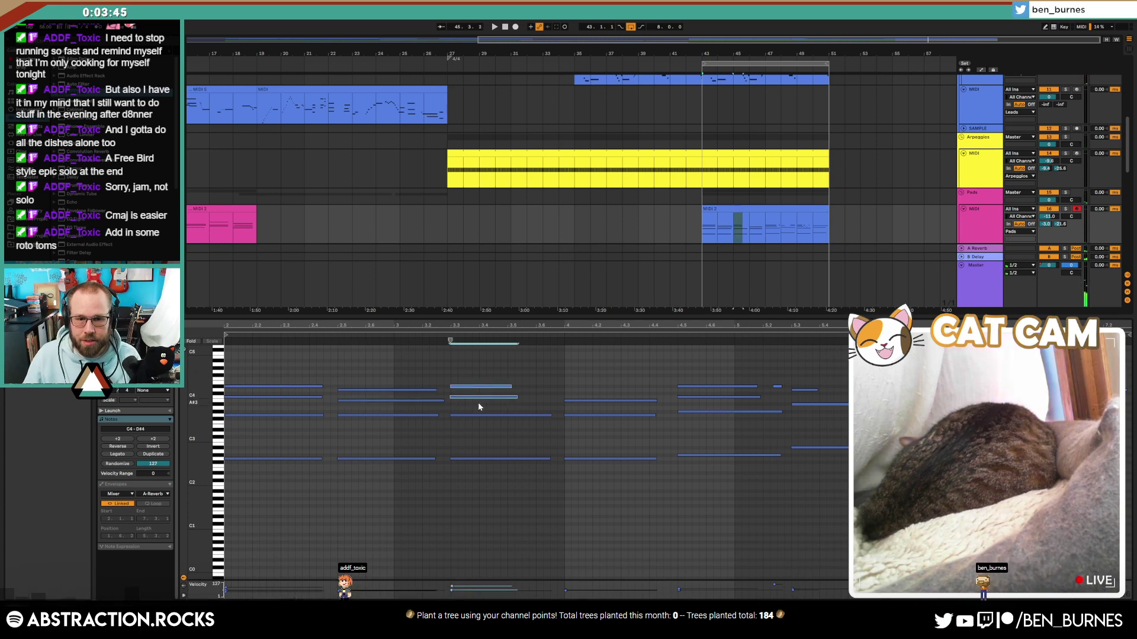
{"action": "key", "text": "shift+Right"}
{"action": "key", "text": "shift+Right"}
Step: Lengthen the two upper notes of the bar 47 chord and the top D4 note of the bar 48 chord
{"action": "left_click_drag", "start_coordinate": [704, 378], "coordinate": [744, 399]}
{"action": "key", "text": "shift+Right"}
{"action": "key", "text": "shift+Right"}
{"action": "key", "text": "shift+Right"}
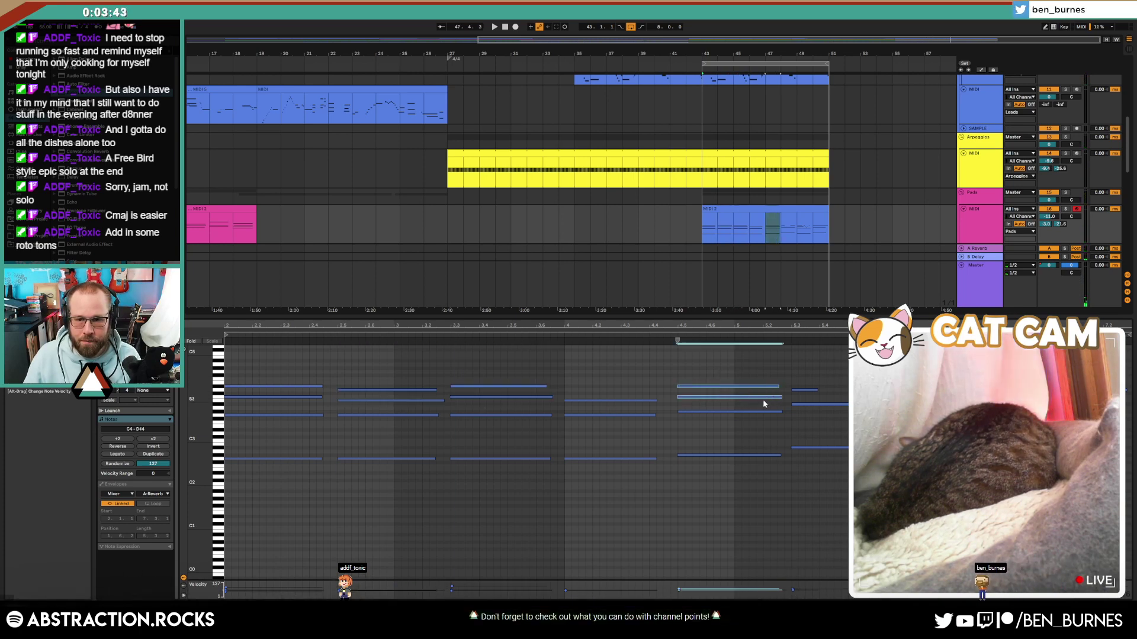
{"action": "left_click", "coordinate": [805, 389]}
{"action": "key", "text": "shift+Right"}
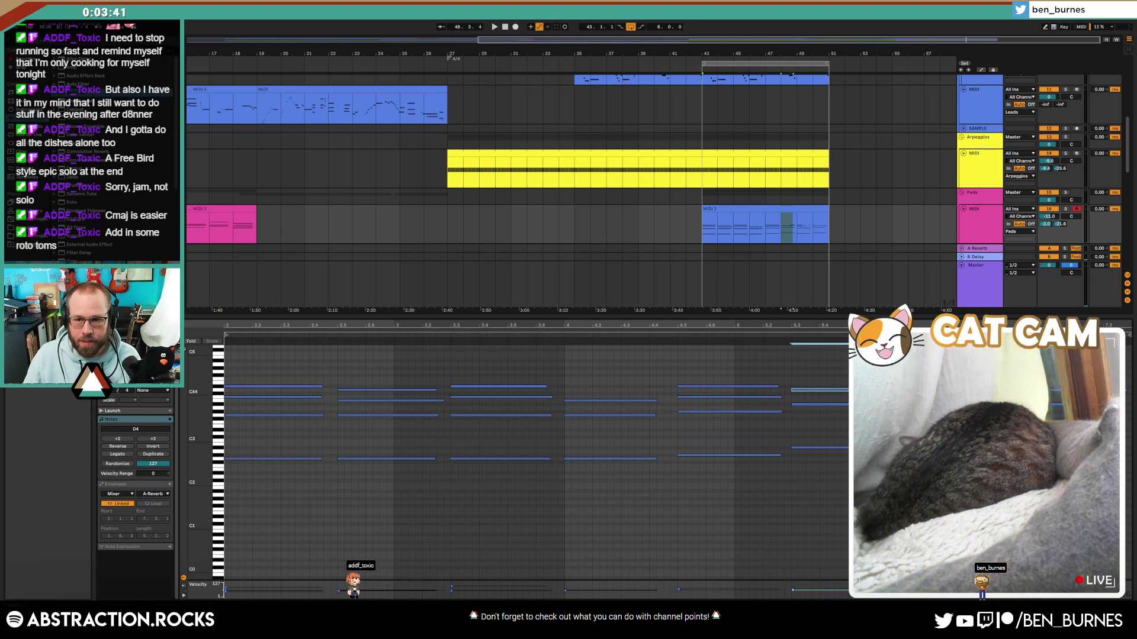
{"action": "left_click_drag", "start_coordinate": [928, 378], "coordinate": [950, 400]}
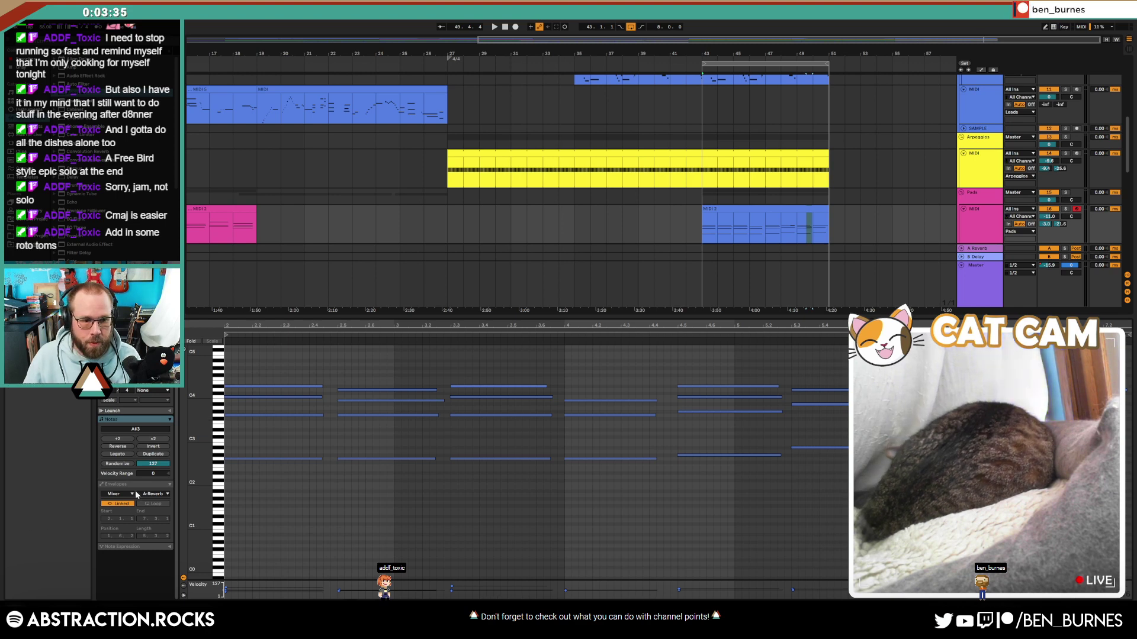
Step: Show the clip's MIDI Ctrl 64: Sustain Pedal envelope and erase all of its sustain data
{"action": "left_click", "coordinate": [136, 495]}
{"action": "left_click", "coordinate": [133, 494]}
{"action": "left_click", "coordinate": [153, 495]}
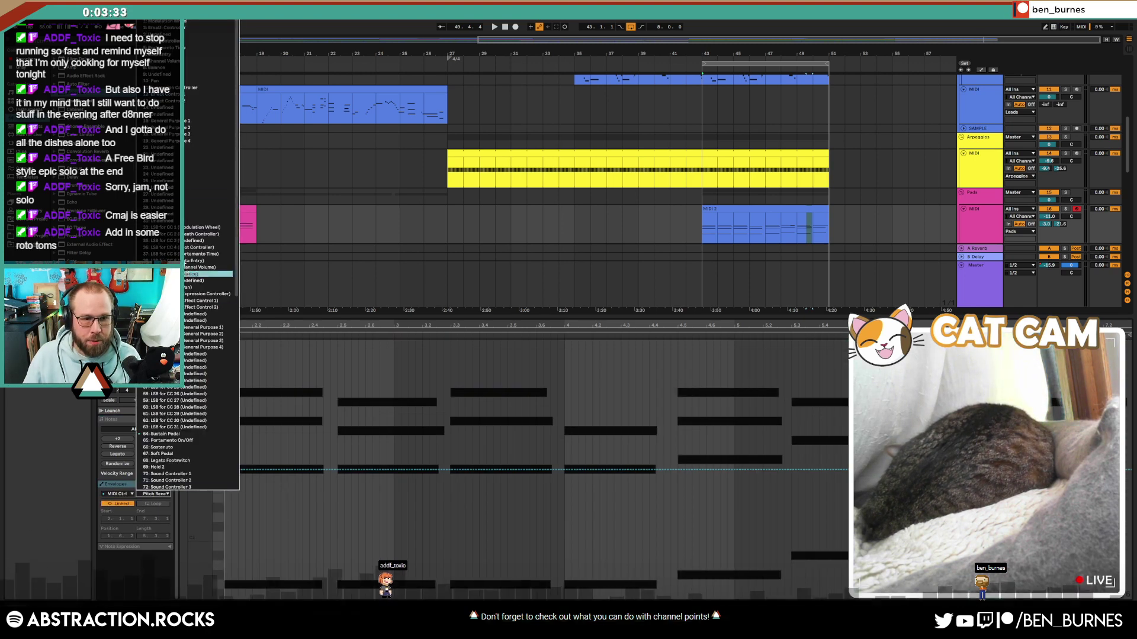
{"action": "left_click", "coordinate": [190, 436]}
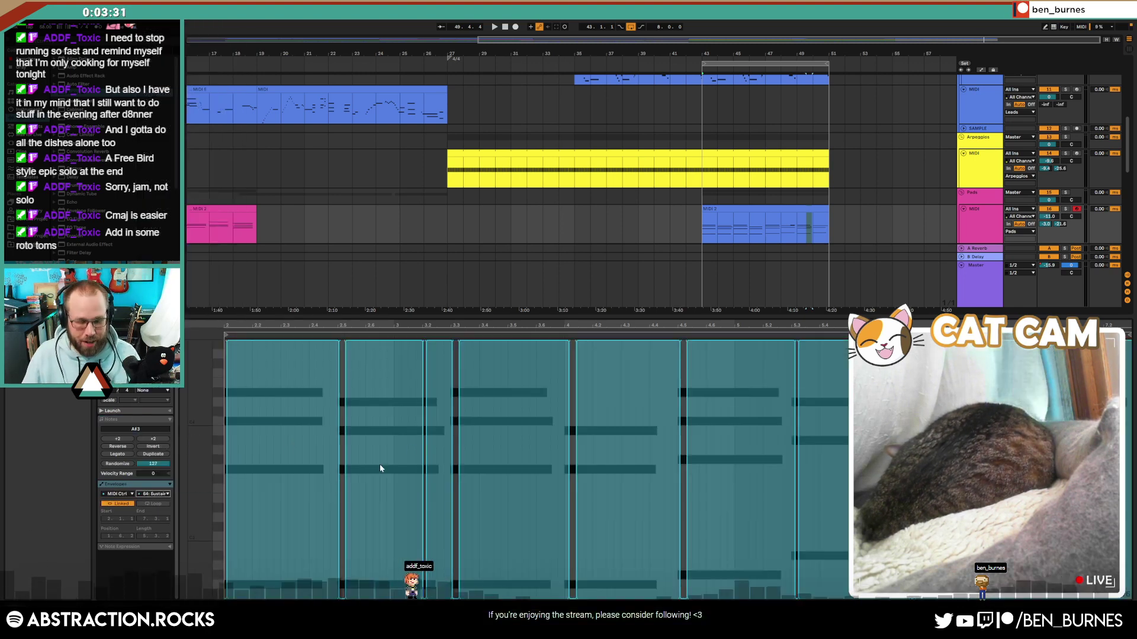
{"action": "key", "text": "b"}
{"action": "mouse_move", "coordinate": [381, 467]}
{"action": "left_mouse_down"}
{"action": "mouse_move", "coordinate": [252, 596]}
{"action": "mouse_move", "coordinate": [1130, 594]}
{"action": "left_mouse_up"}
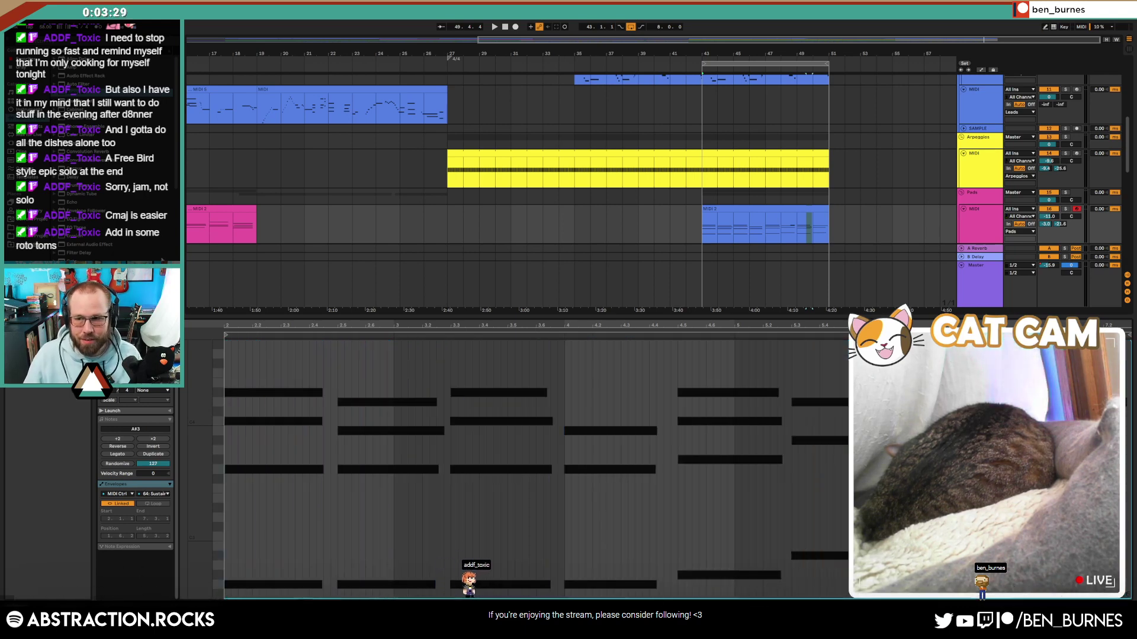
Step: Assign the first Pads MIDI track's colour to its clips while playing the section from bar 43
{"action": "left_click", "coordinate": [715, 209]}
{"action": "right_click", "coordinate": [963, 223]}
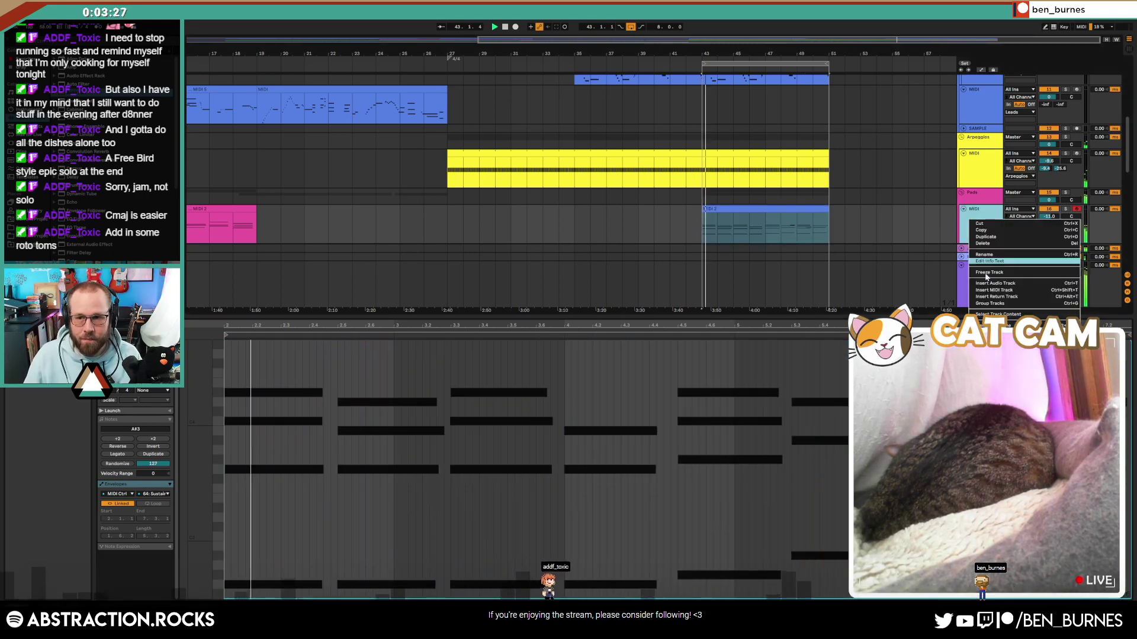
{"action": "left_click", "coordinate": [1001, 344]}
{"action": "key", "text": "shift+Tab"}
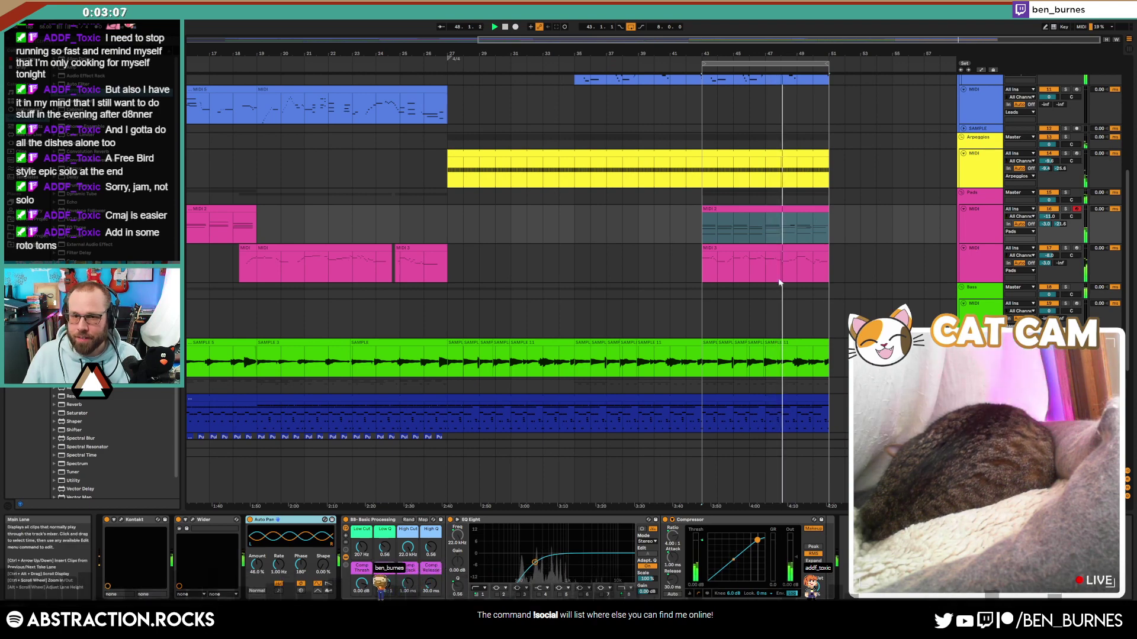
{"action": "key", "text": "space"}
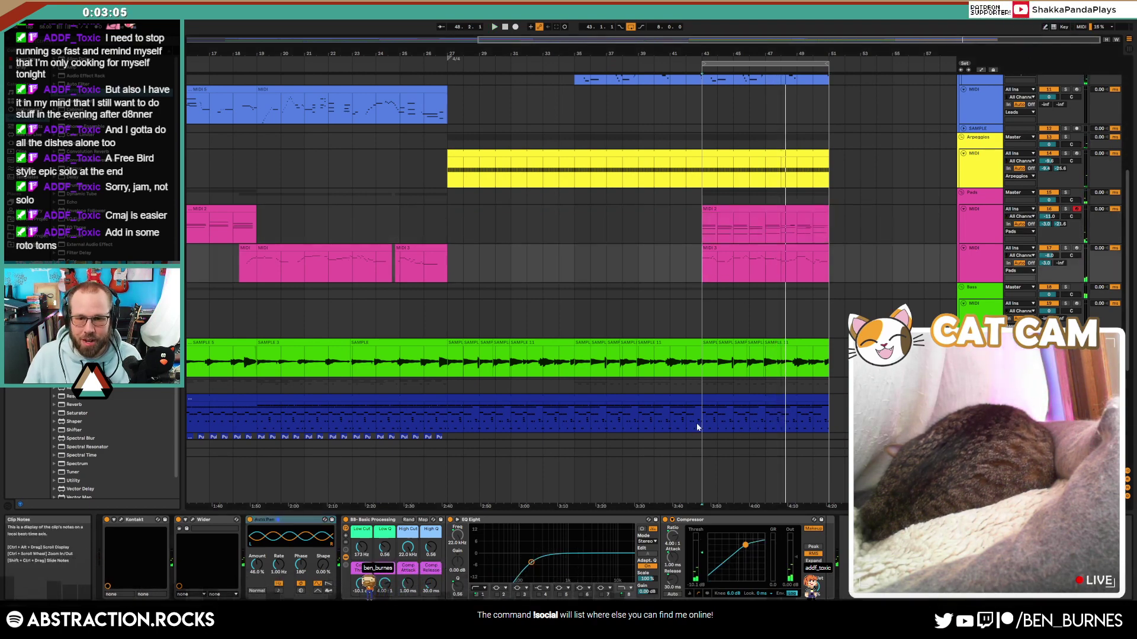
Step: Show the drum clip's Drum Rack and browse the drum samples, auditioning the ride samples
{"action": "left_click", "coordinate": [770, 411]}
{"action": "left_click", "coordinate": [754, 398]}
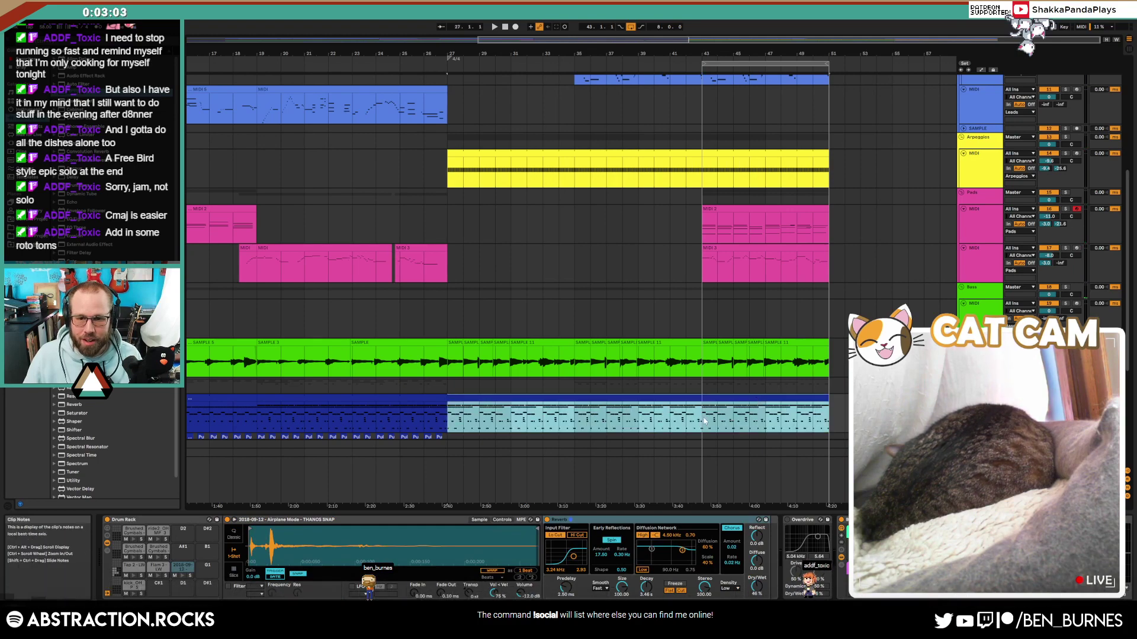
{"action": "left_click", "coordinate": [28, 228]}
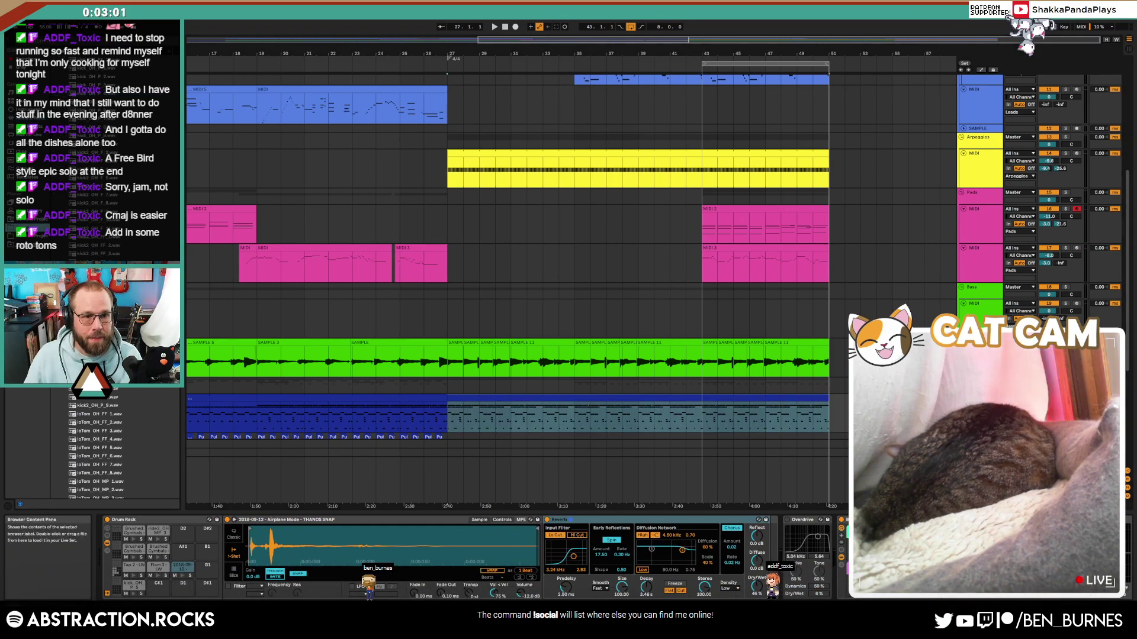
{"action": "scroll", "coordinate": [184, 350], "scroll_direction": "down", "scroll_amount": 10}
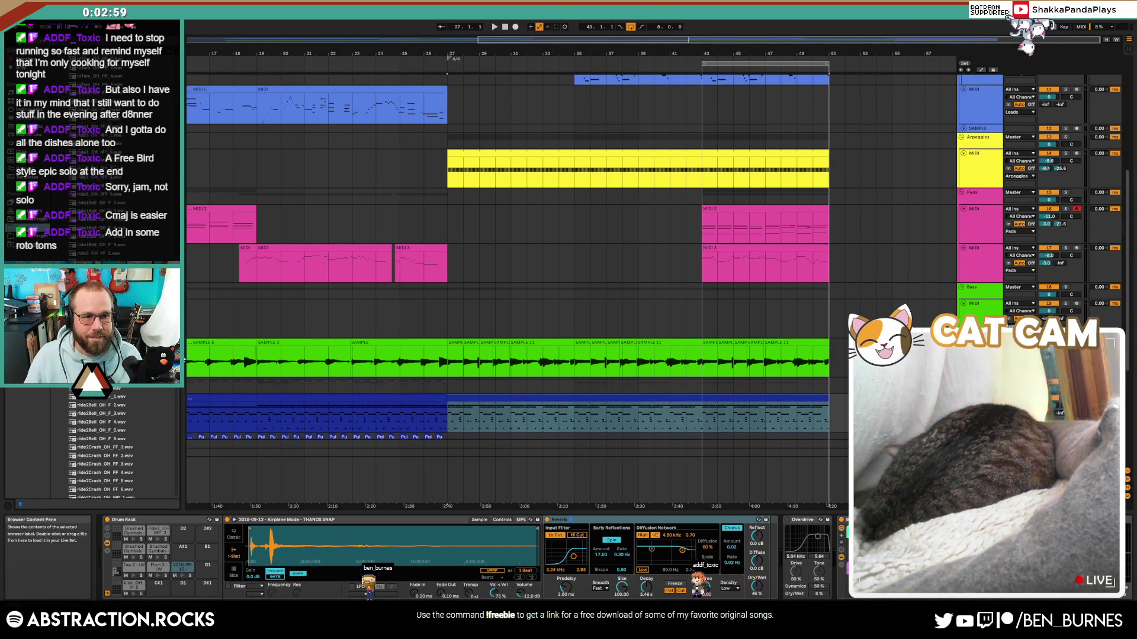
{"action": "left_click", "coordinate": [100, 164]}
{"action": "left_click", "coordinate": [100, 131]}
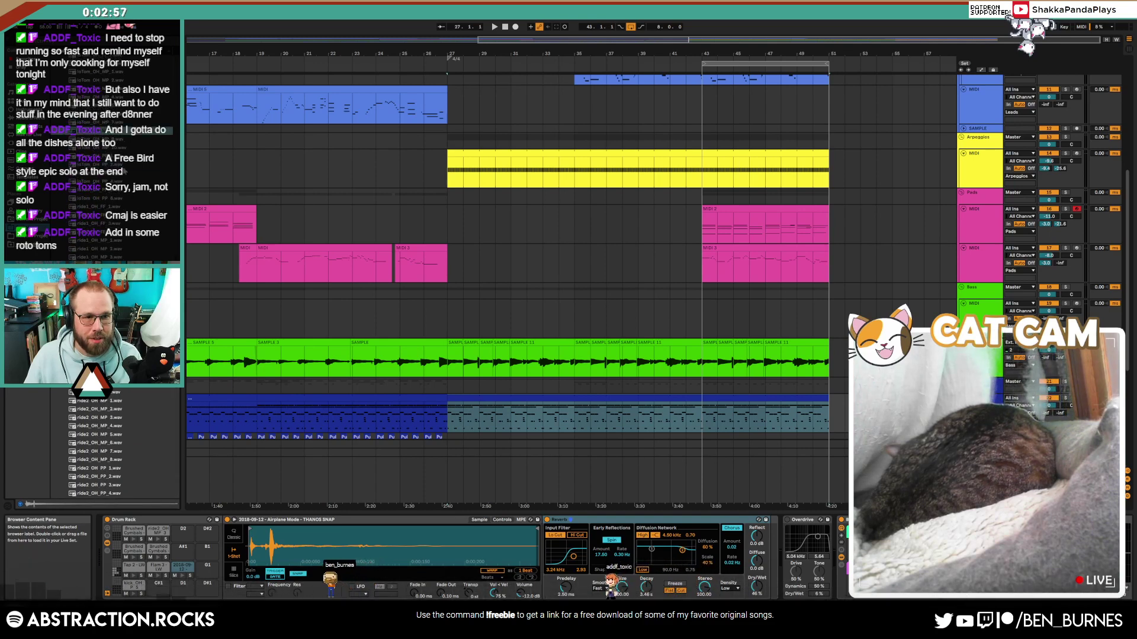
{"action": "scroll", "coordinate": [101, 133], "scroll_direction": "up", "scroll_amount": 2}
{"action": "scroll", "coordinate": [118, 237], "scroll_direction": "up", "scroll_amount": 5}
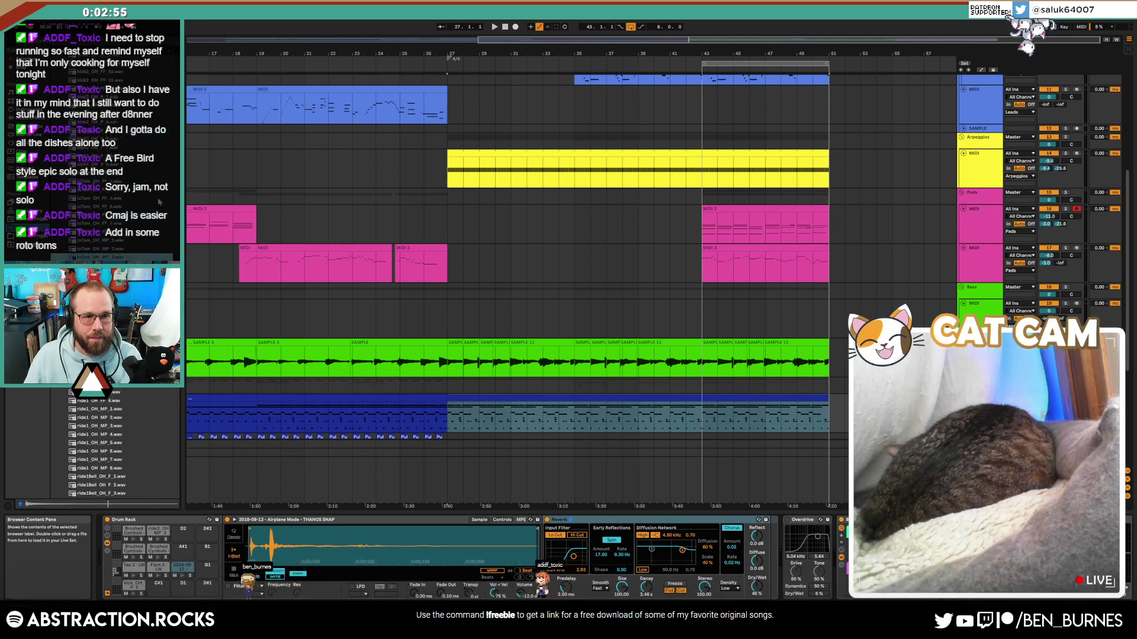
{"action": "scroll", "coordinate": [134, 242], "scroll_direction": "down", "scroll_amount": 8}
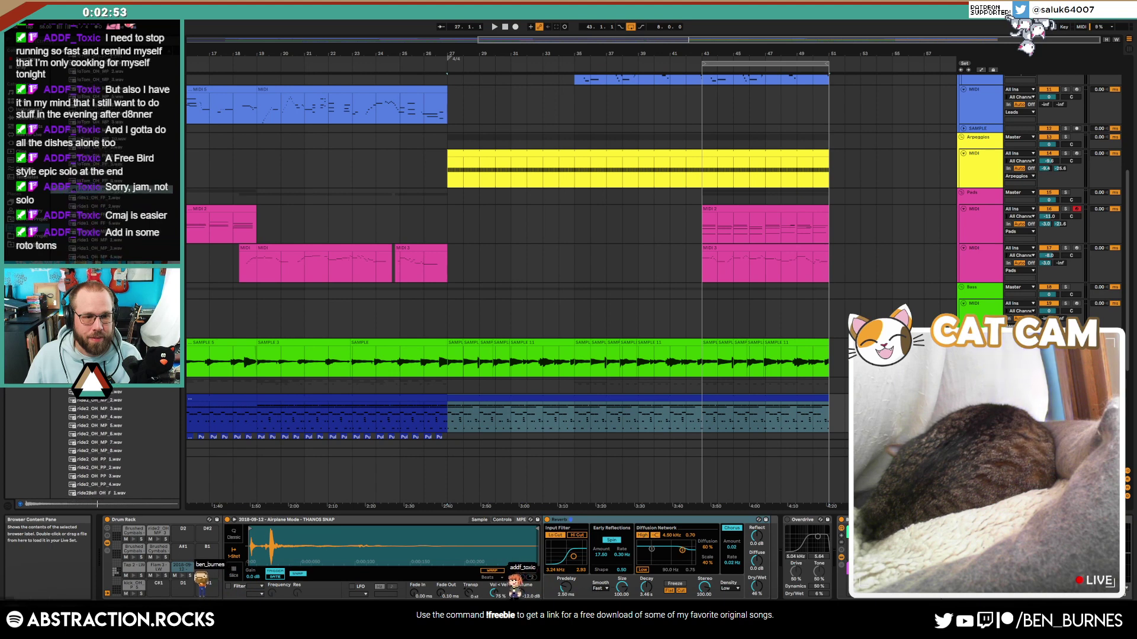
{"action": "scroll", "coordinate": [134, 242], "scroll_direction": "down", "scroll_amount": 3}
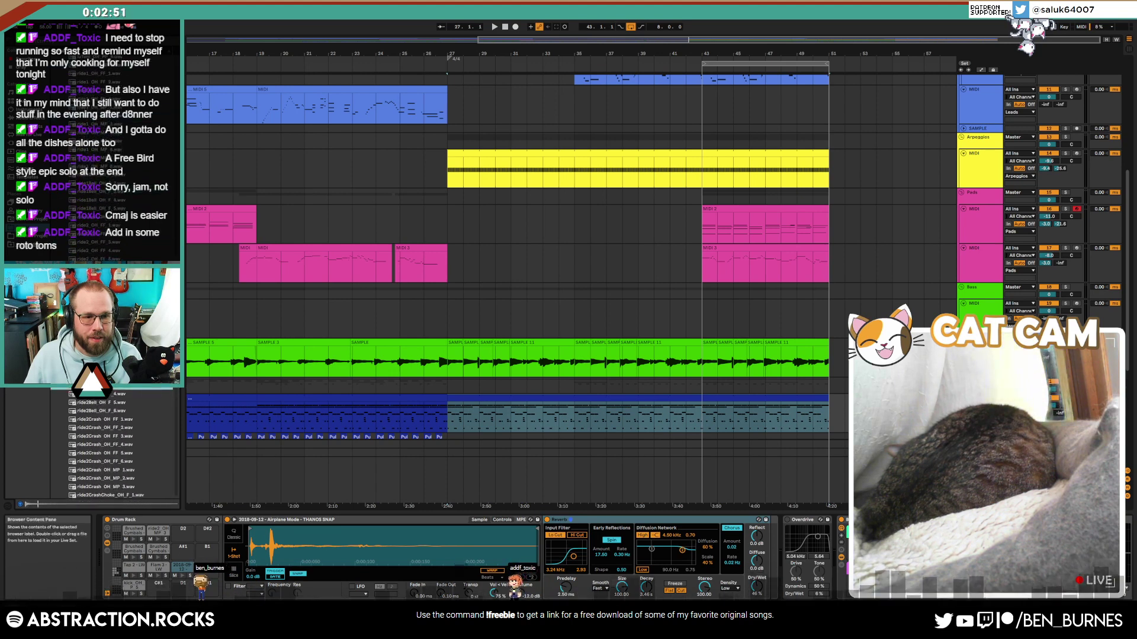
Step: Find the snare ghost-note samples in the drum library and load snare_OH_Ghost_8 onto the Drum Rack's empty G1 pad
{"action": "left_click_drag", "start_coordinate": [177, 391], "coordinate": [190, 350]}
{"action": "left_click", "coordinate": [118, 392]}
{"action": "scroll", "coordinate": [118, 393], "scroll_direction": "down", "scroll_amount": 3}
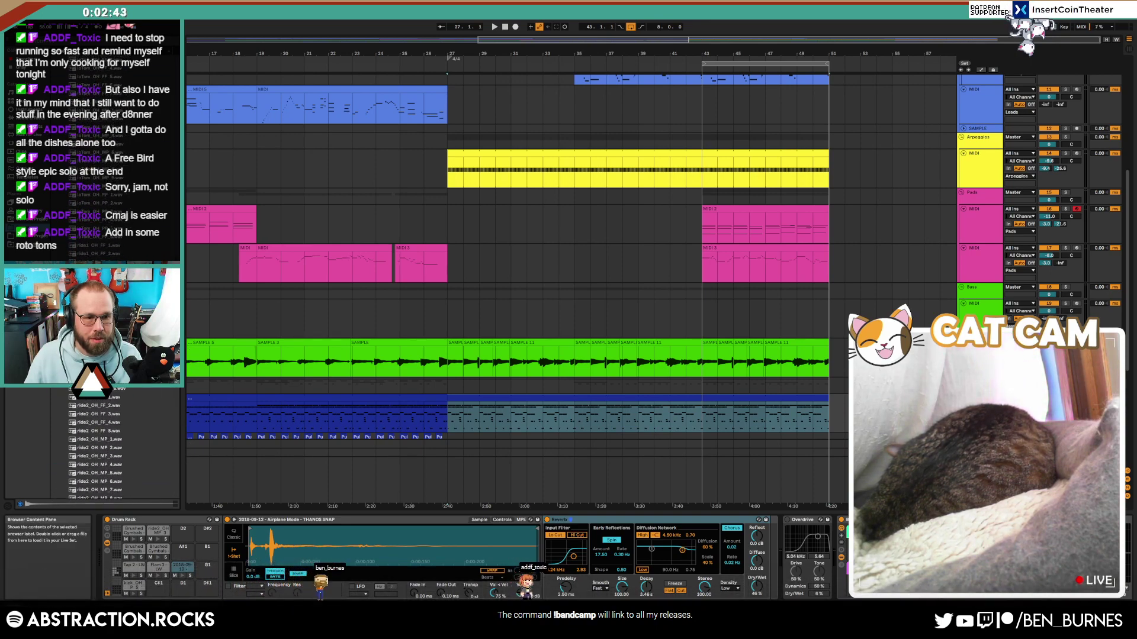
{"action": "scroll", "coordinate": [130, 355], "scroll_direction": "down", "scroll_amount": 7}
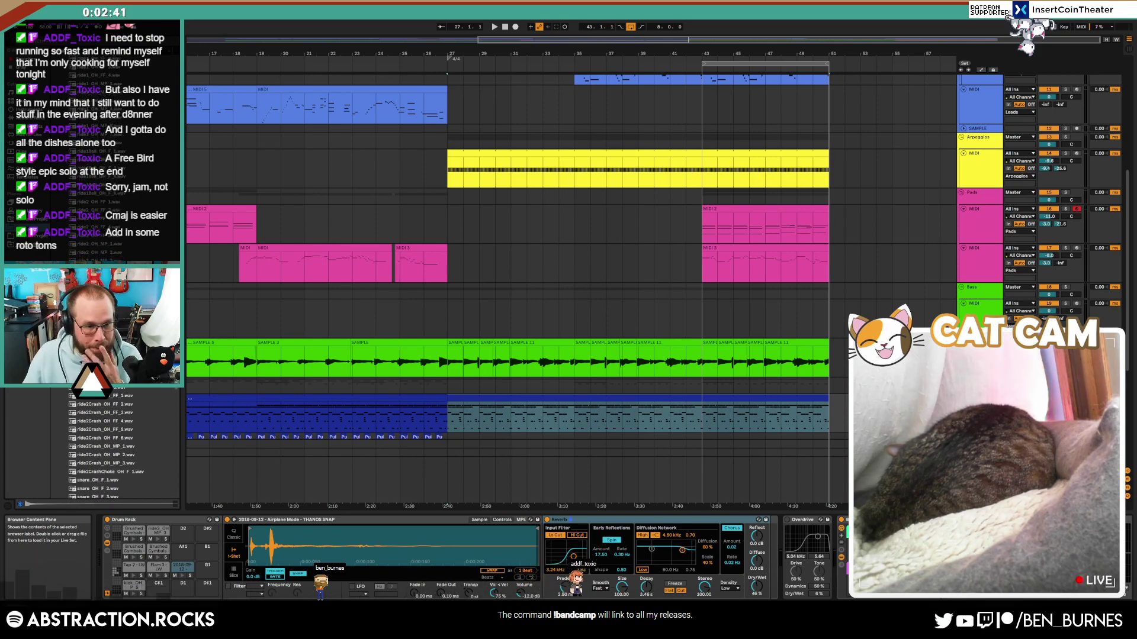
{"action": "scroll", "coordinate": [124, 397], "scroll_direction": "down", "scroll_amount": 5}
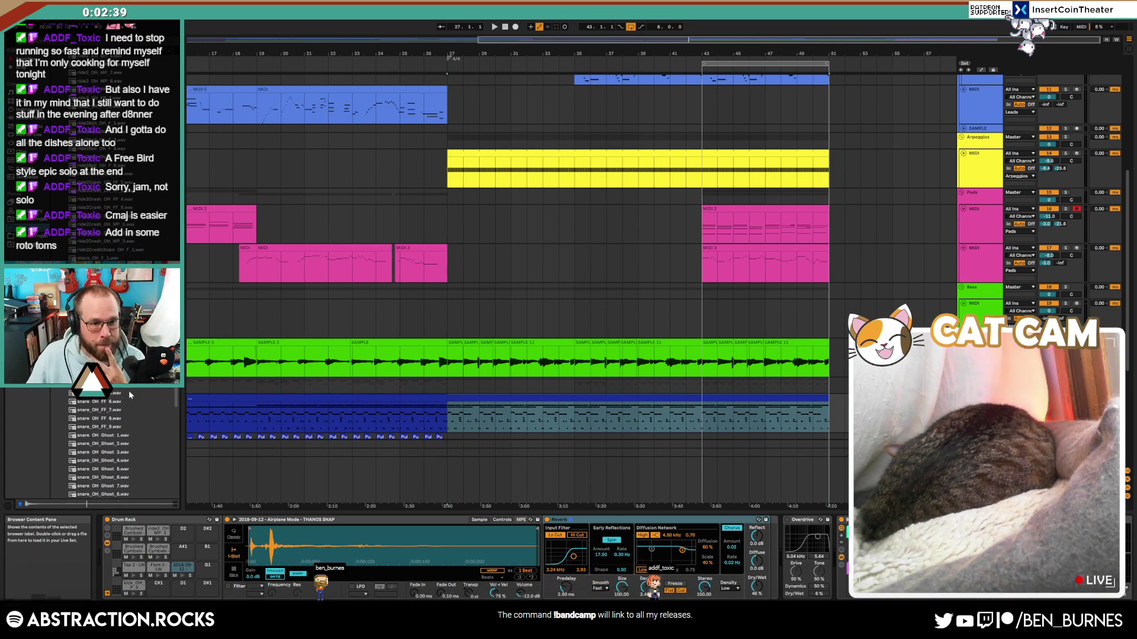
{"action": "scroll", "coordinate": [129, 396], "scroll_direction": "down", "scroll_amount": 6}
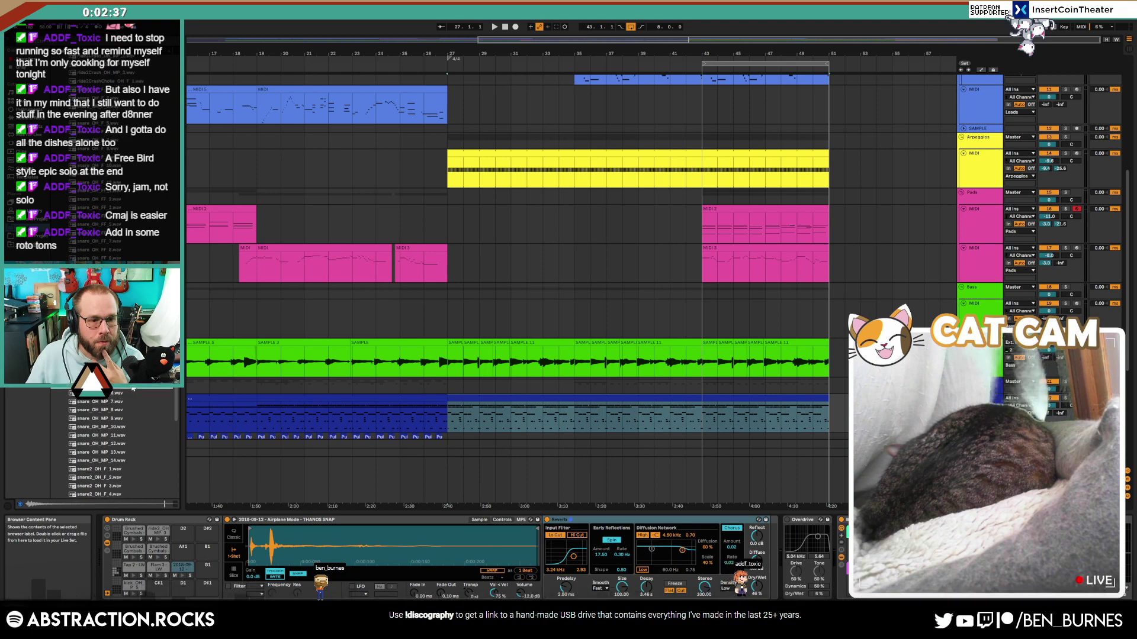
{"action": "scroll", "coordinate": [131, 394], "scroll_direction": "down", "scroll_amount": 6}
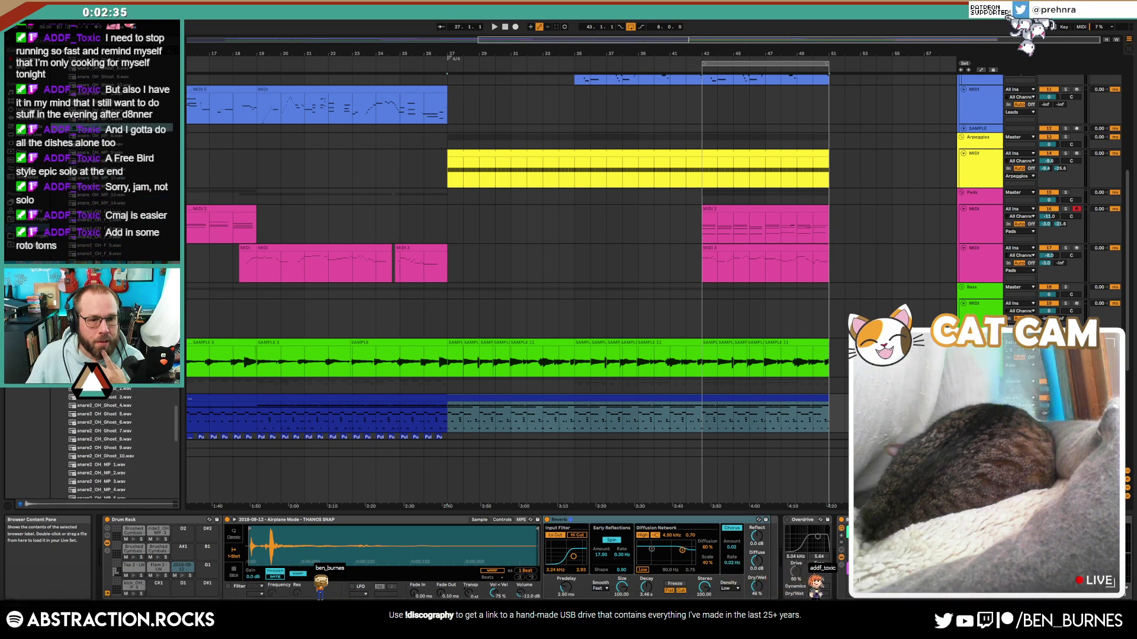
{"action": "scroll", "coordinate": [118, 196], "scroll_direction": "up", "scroll_amount": 2}
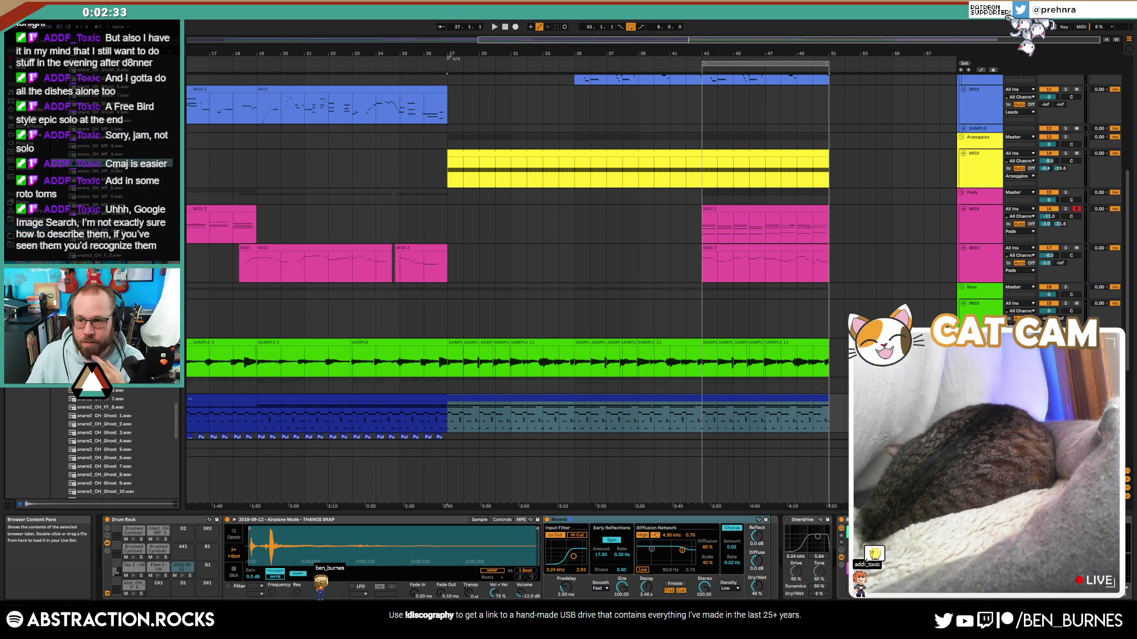
{"action": "scroll", "coordinate": [134, 193], "scroll_direction": "up", "scroll_amount": 3}
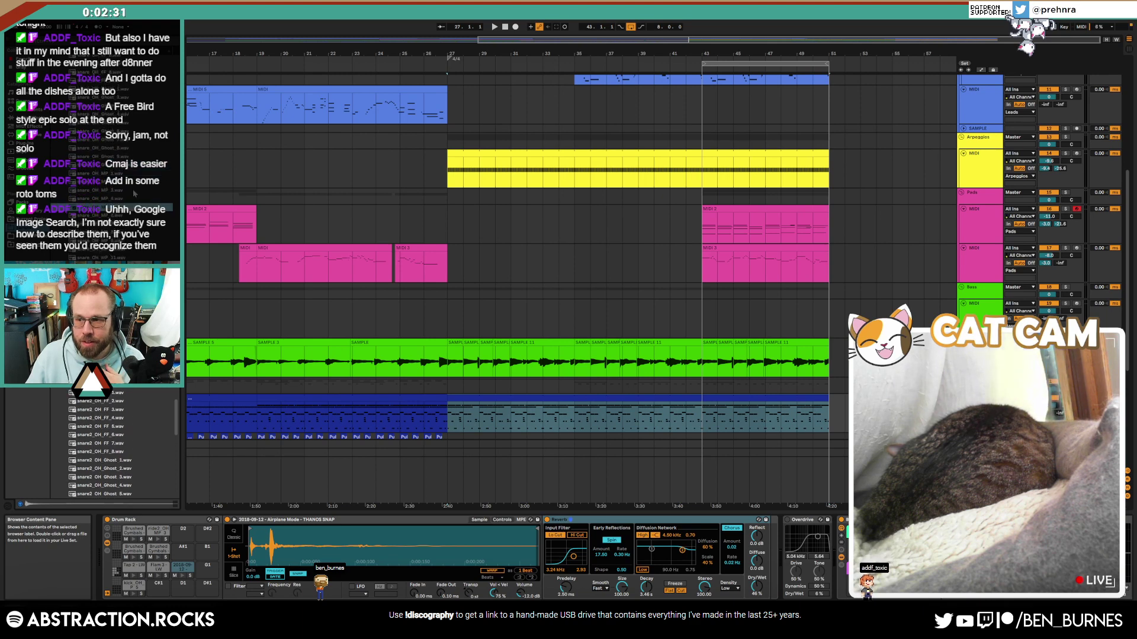
{"action": "scroll", "coordinate": [135, 192], "scroll_direction": "up", "scroll_amount": 2}
{"action": "left_click", "coordinate": [131, 176]}
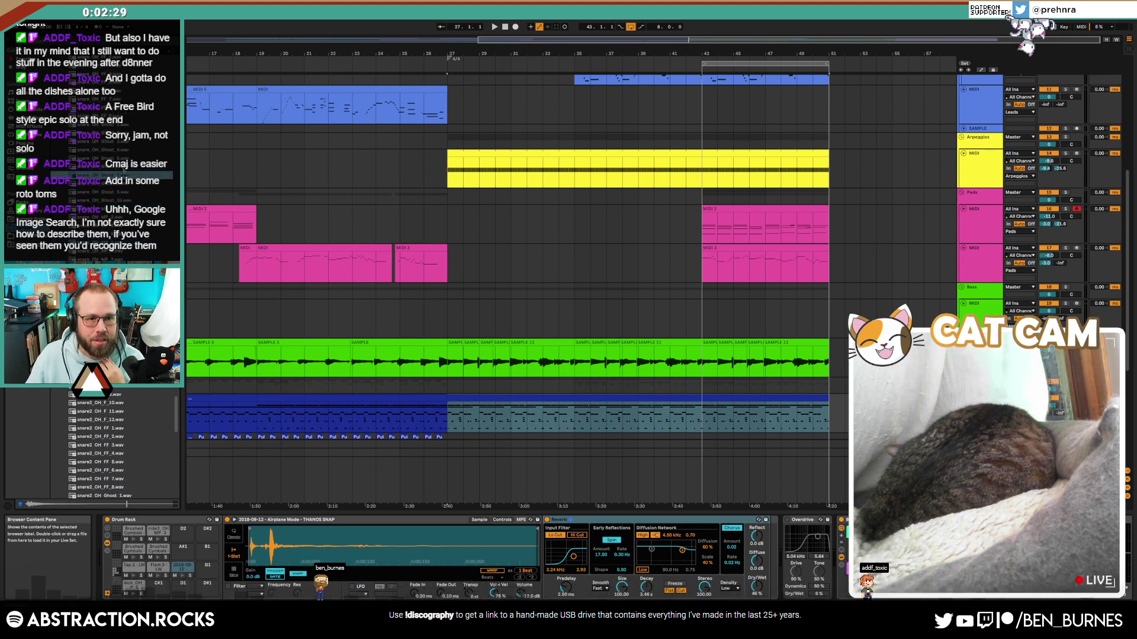
{"action": "left_click", "coordinate": [130, 168]}
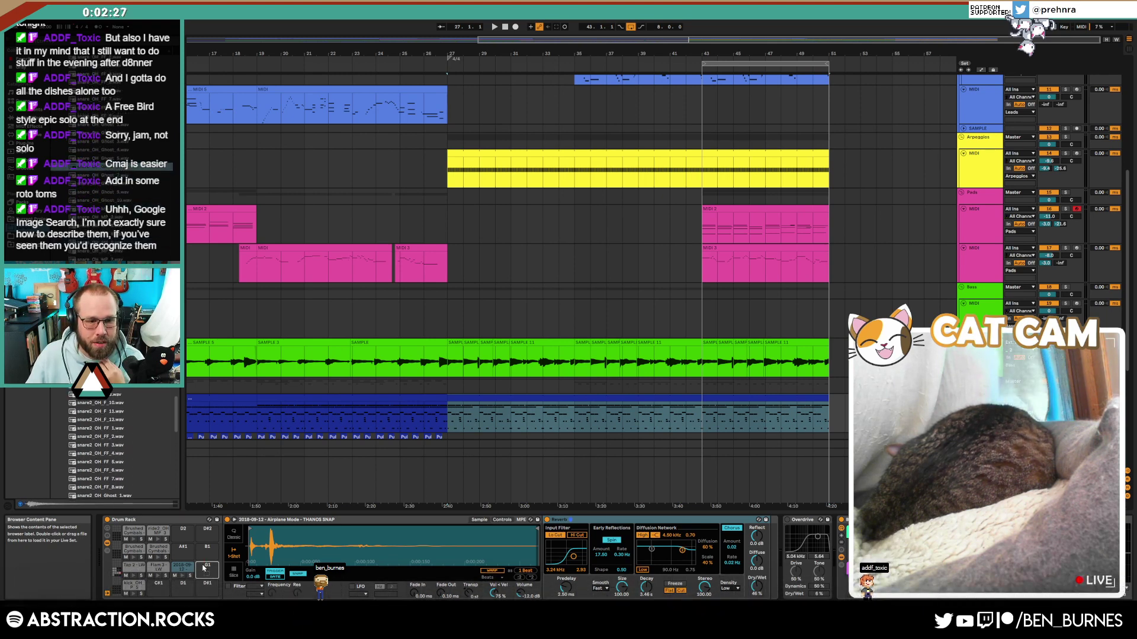
Step: Open the drum clip from bar 35 for note editing and try moving all Tap 2 - LW notes to the snare_OH_Ghost_8 row
{"action": "left_click", "coordinate": [570, 416]}
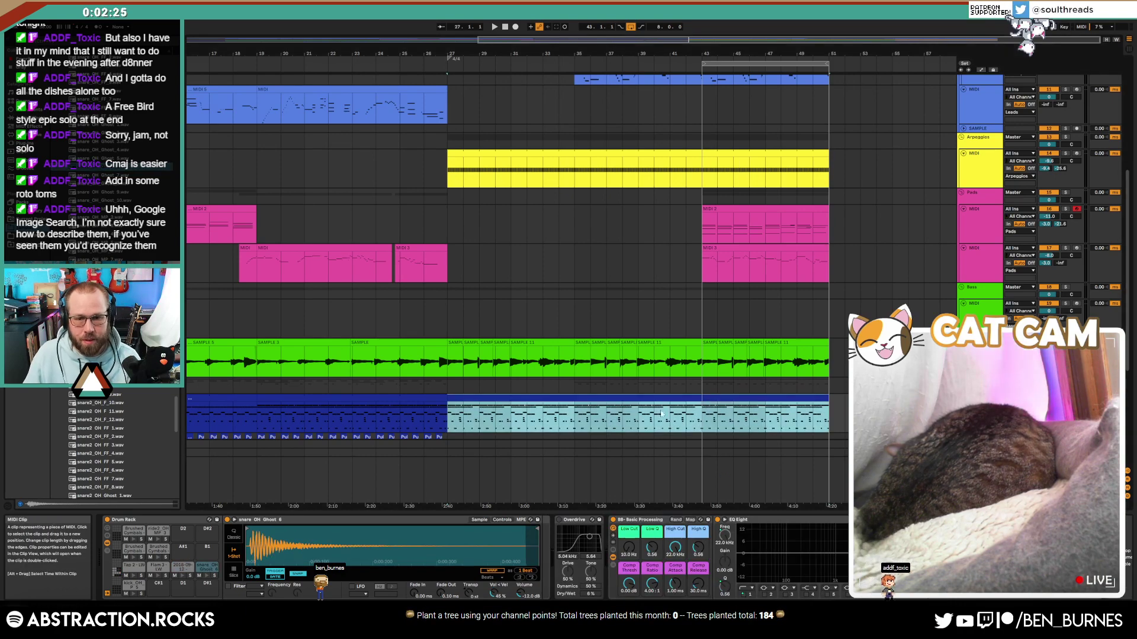
{"action": "left_click", "coordinate": [697, 417]}
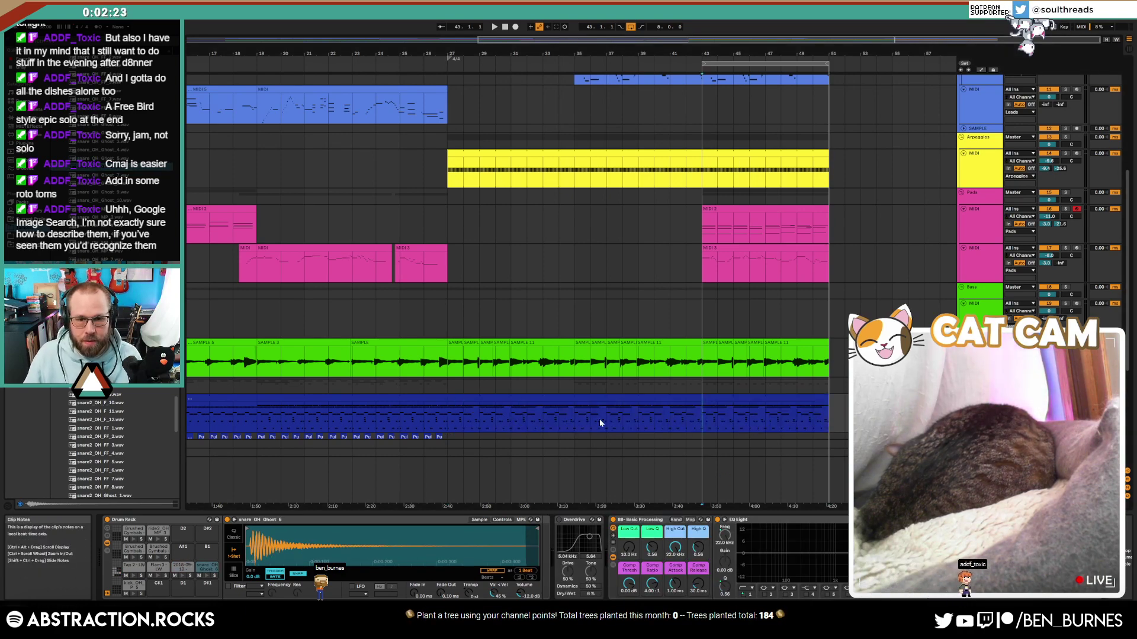
{"action": "left_click_drag", "start_coordinate": [598, 421], "coordinate": [844, 424]}
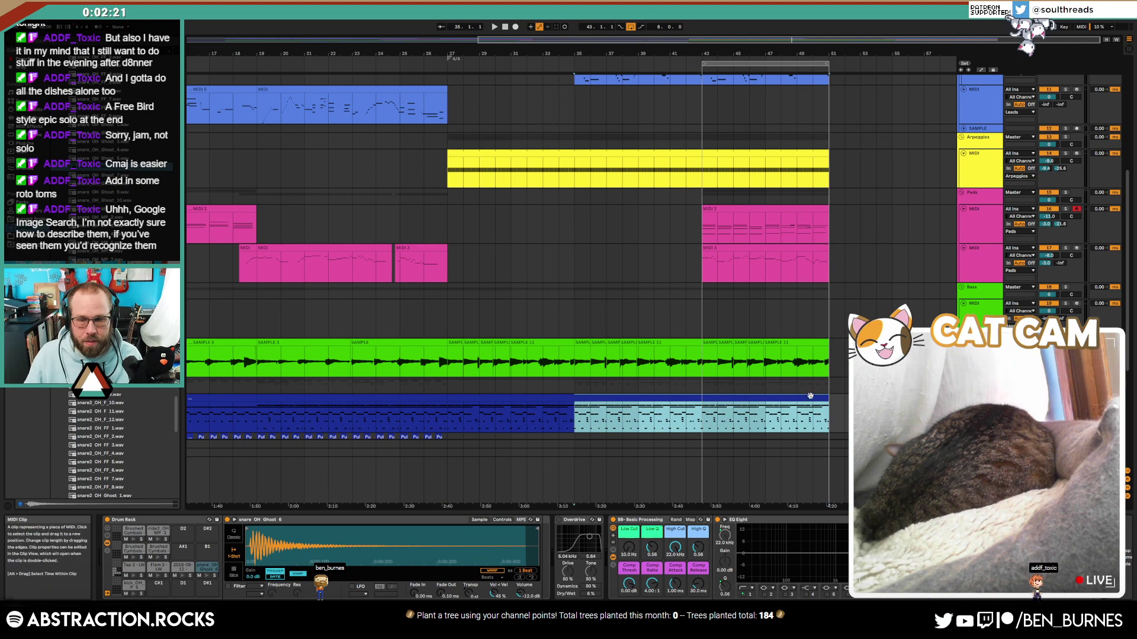
{"action": "double_click", "coordinate": [810, 398]}
{"action": "left_click", "coordinate": [253, 426]}
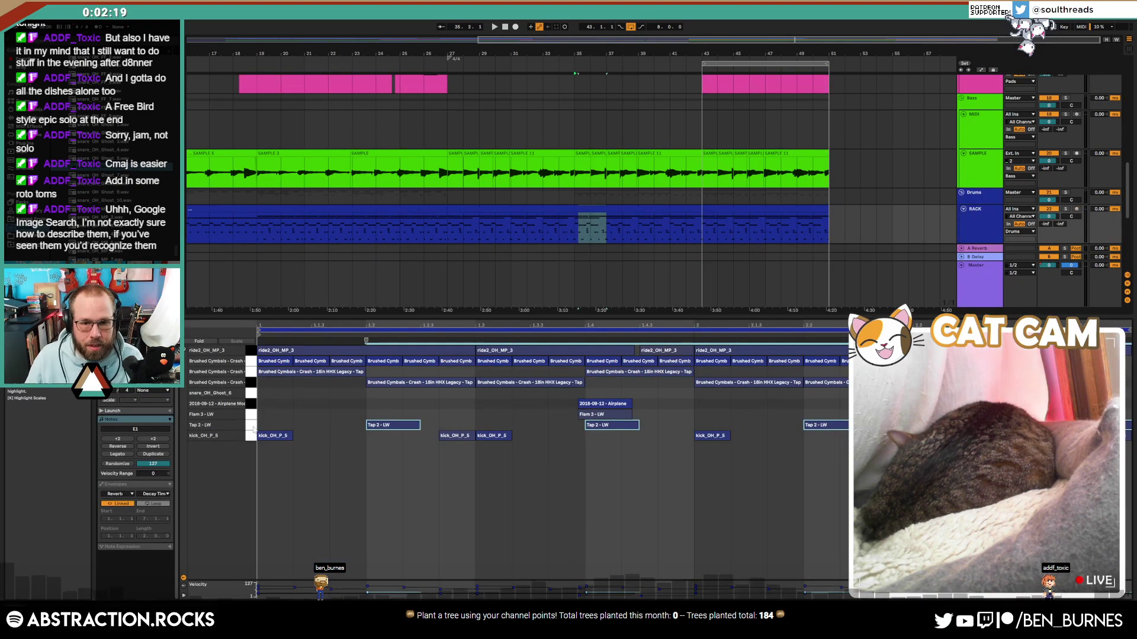
{"action": "key", "text": "Up"}
{"action": "key", "text": "Up"}
{"action": "key", "text": "Up"}
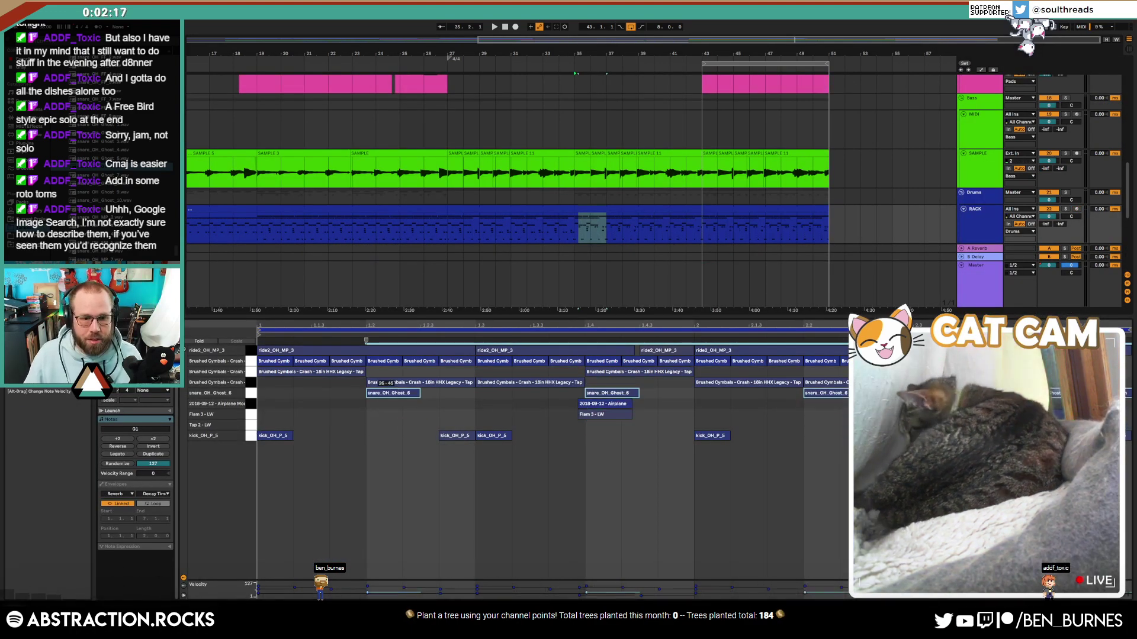
Step: Listen to the moved snare notes, return them to the Tap 2 - LW row and leave the note editor
{"action": "key", "text": "space"}
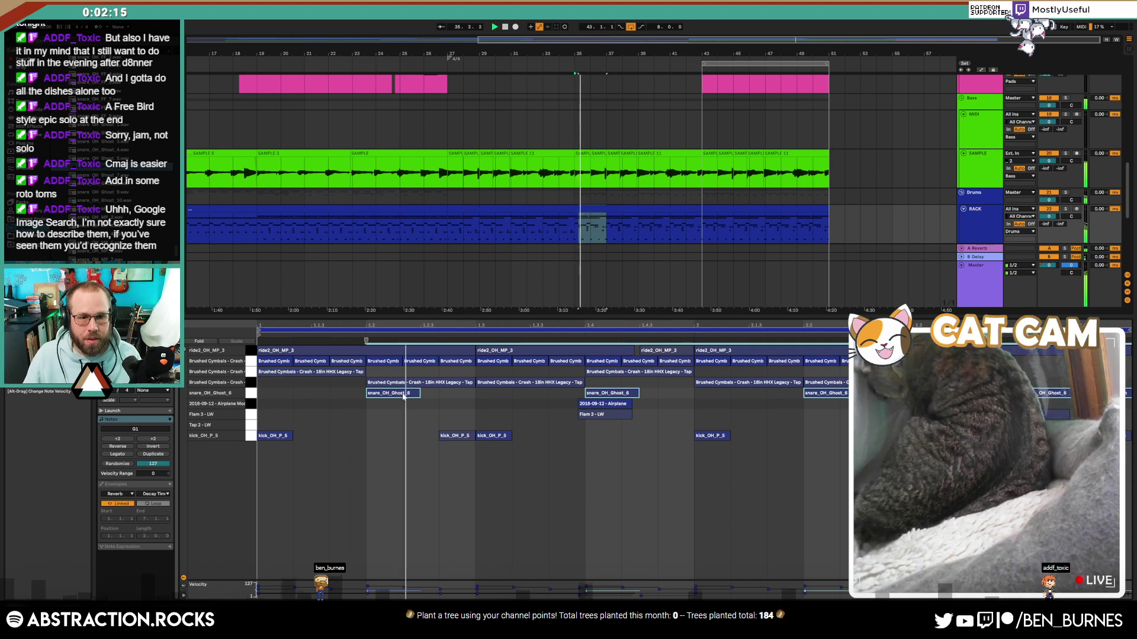
{"action": "mouse_move", "coordinate": [403, 395]}
{"action": "left_mouse_down"}
{"action": "mouse_move", "coordinate": [402, 374]}
{"action": "mouse_move", "coordinate": [401, 393]}
{"action": "left_mouse_up"}
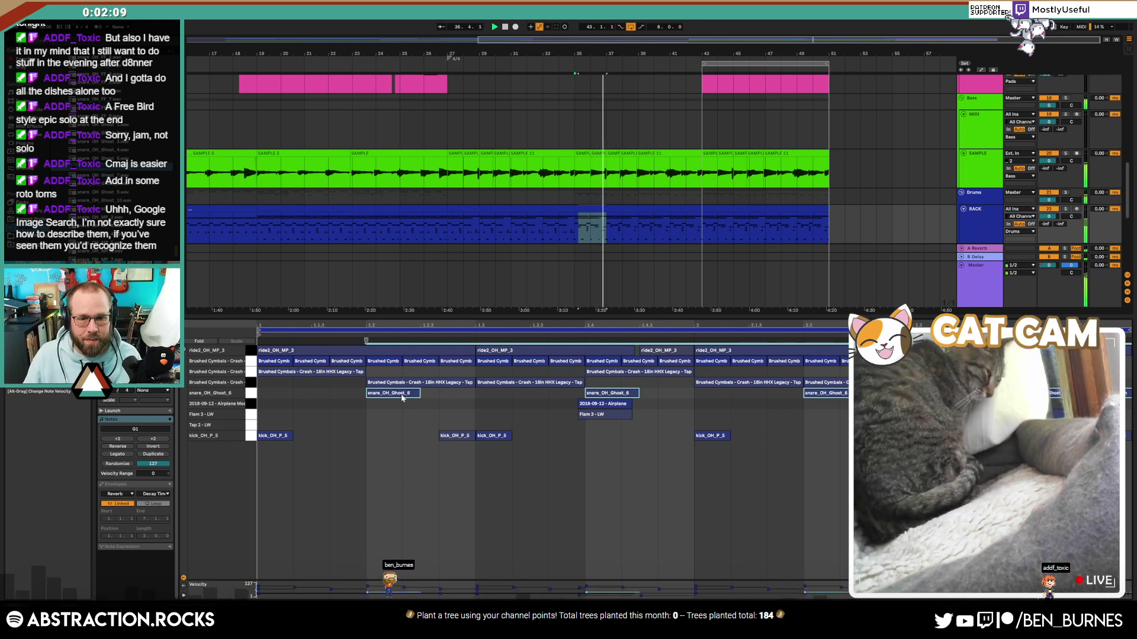
{"action": "key", "text": "Down"}
{"action": "key", "text": "Down"}
{"action": "key", "text": "Down"}
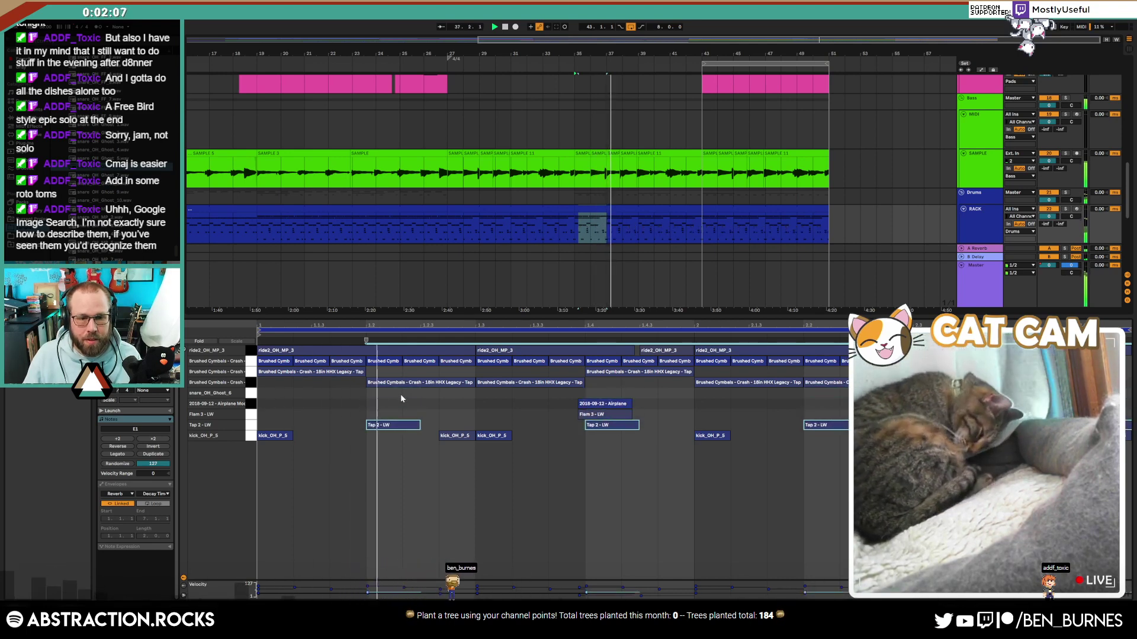
{"action": "key", "text": "shift+Tab"}
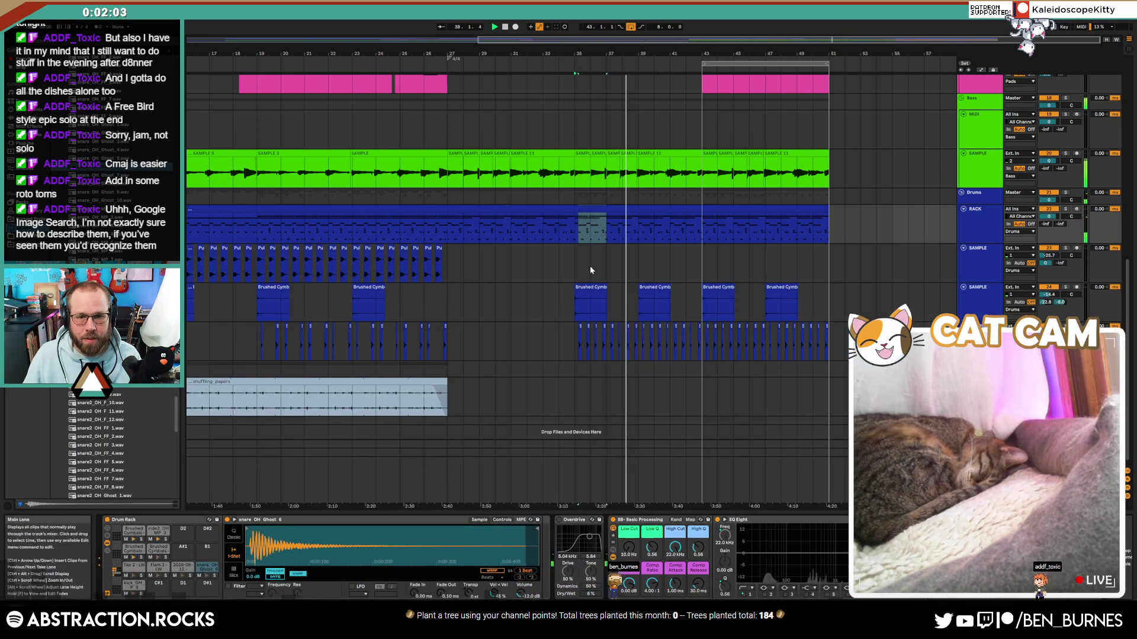
Step: Try copying the first Drums SAMPLE track's repeated hits from bars 19 to 27 to bar 35, and delete the pasted copies
{"action": "left_click", "coordinate": [570, 231]}
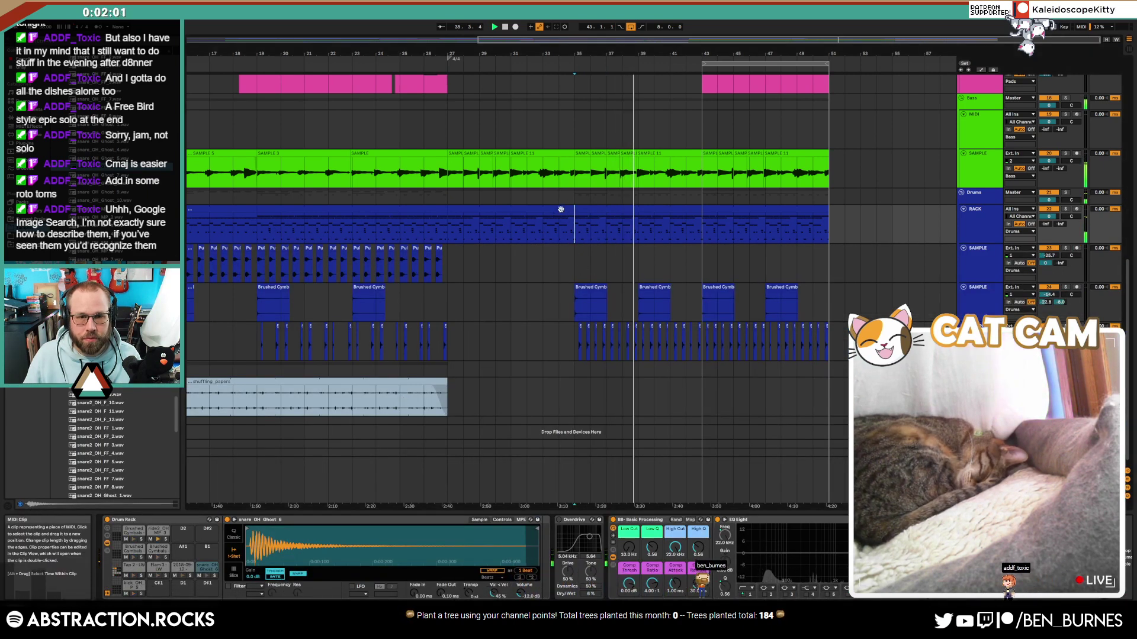
{"action": "left_click_drag", "start_coordinate": [448, 219], "coordinate": [828, 220]}
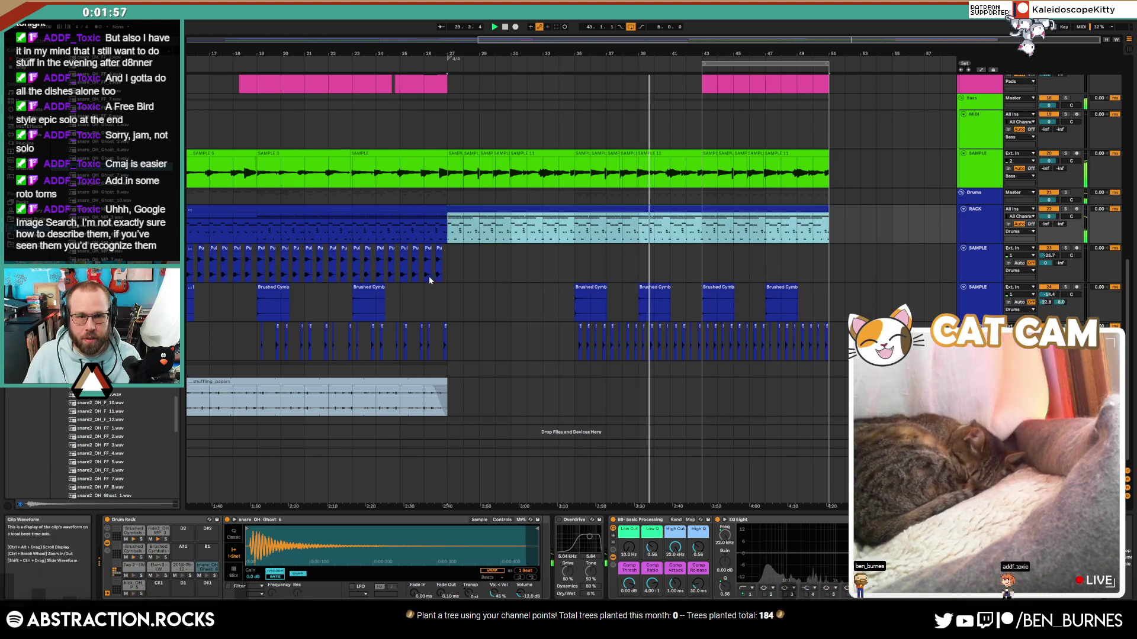
{"action": "left_click_drag", "start_coordinate": [444, 274], "coordinate": [261, 269]}
{"action": "key", "text": "ctrl+c"}
{"action": "left_click", "coordinate": [574, 261]}
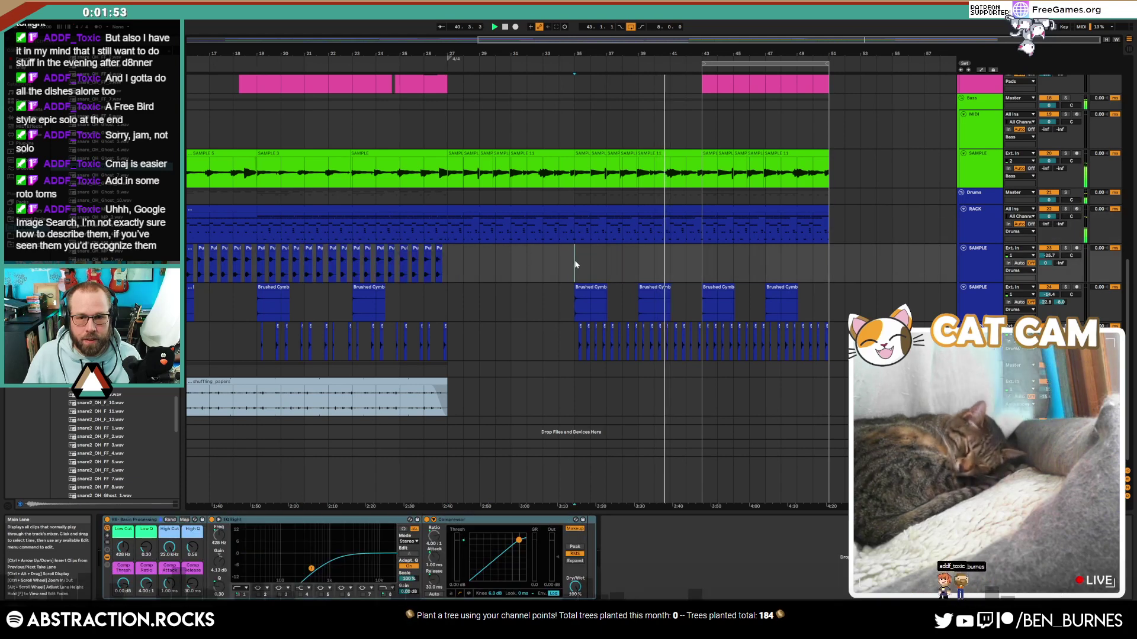
{"action": "key", "text": "ctrl+v"}
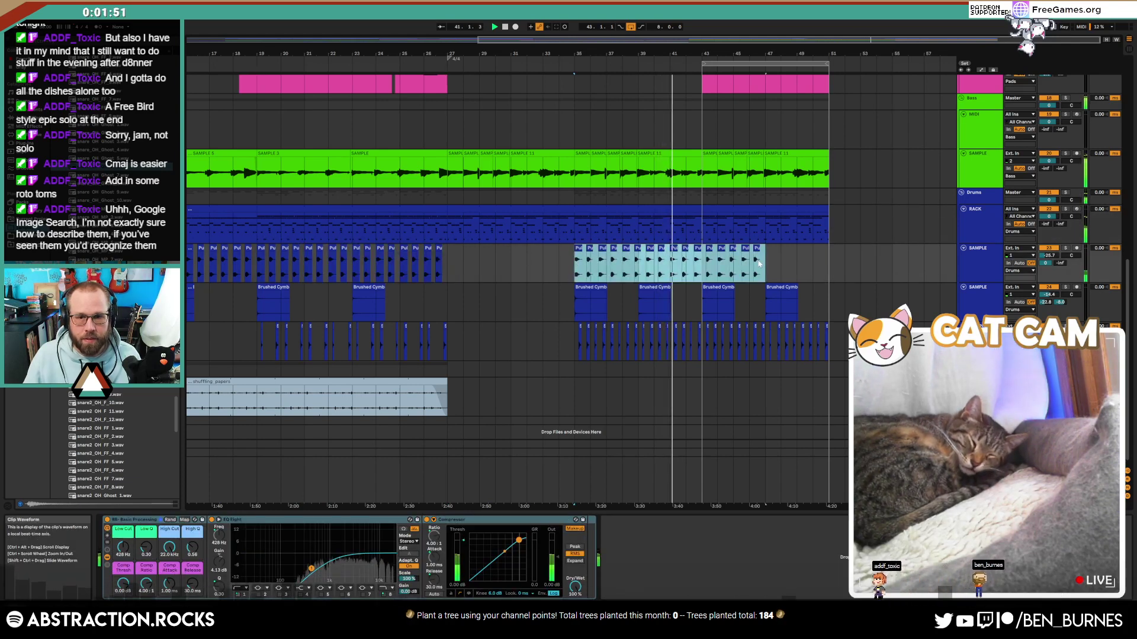
{"action": "key", "text": "Delete"}
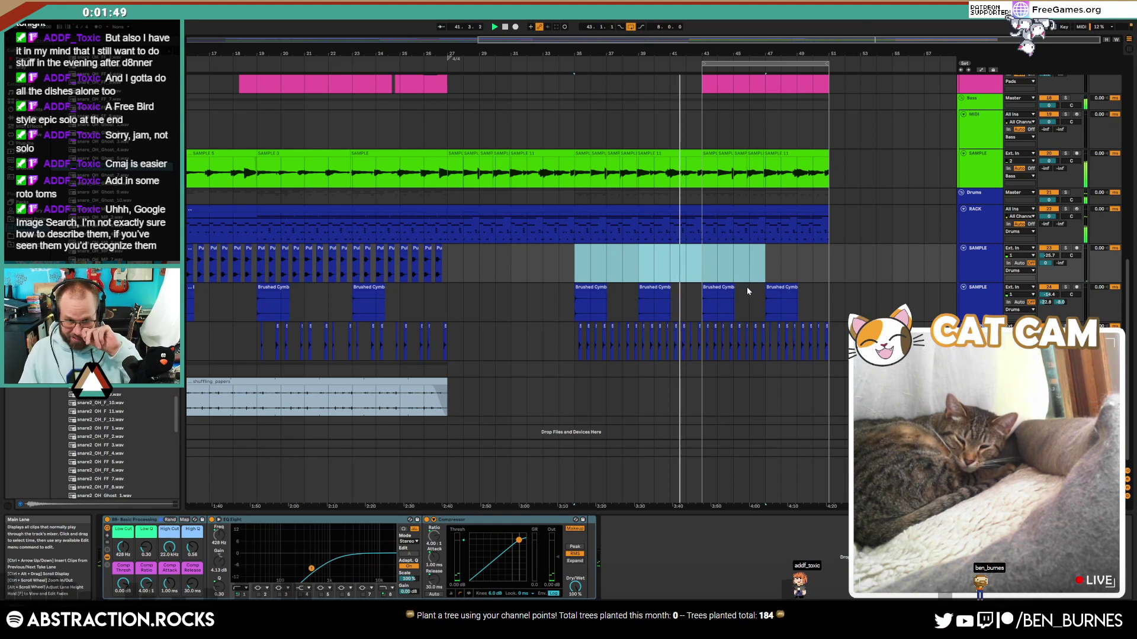
Step: Find the hi-hat foot samples in the drum library and load hihatFoot_OH_MP_8 onto the Drum Rack's empty A#1 pad
{"action": "left_click_drag", "start_coordinate": [176, 405], "coordinate": [184, 356]}
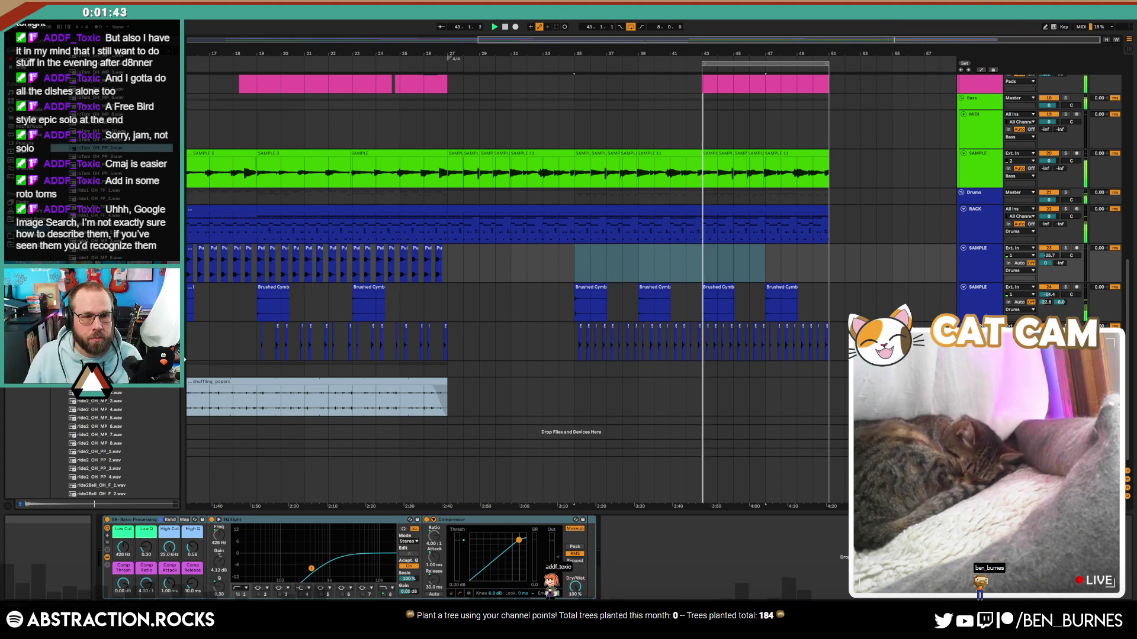
{"action": "scroll", "coordinate": [121, 142], "scroll_direction": "up", "scroll_amount": 10}
{"action": "scroll", "coordinate": [121, 142], "scroll_direction": "up", "scroll_amount": 10}
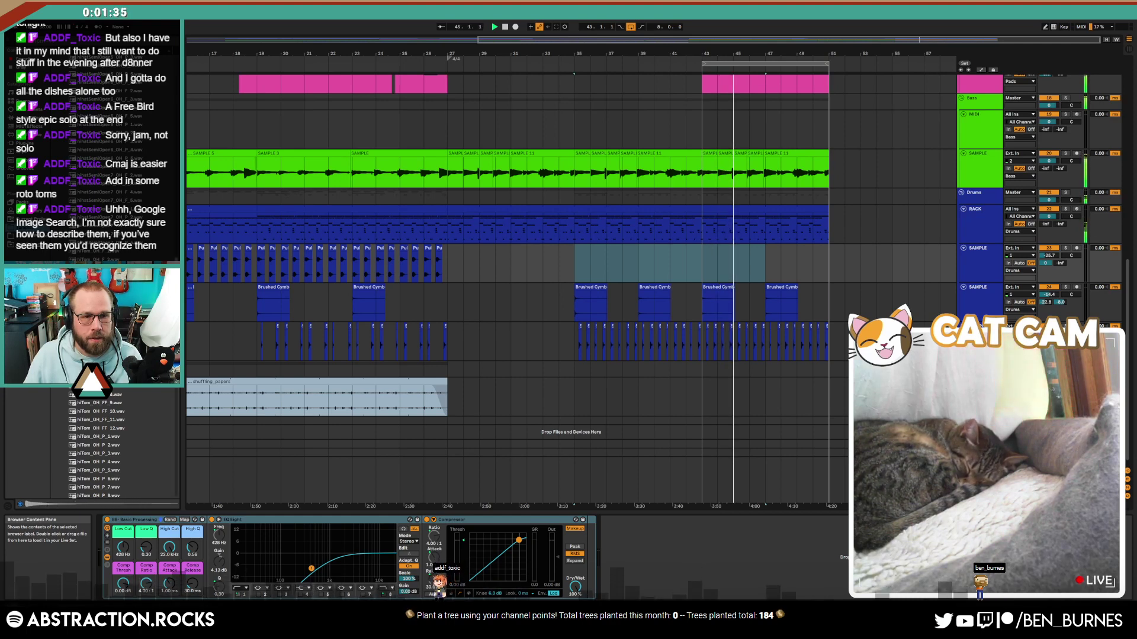
{"action": "scroll", "coordinate": [121, 142], "scroll_direction": "up", "scroll_amount": 10}
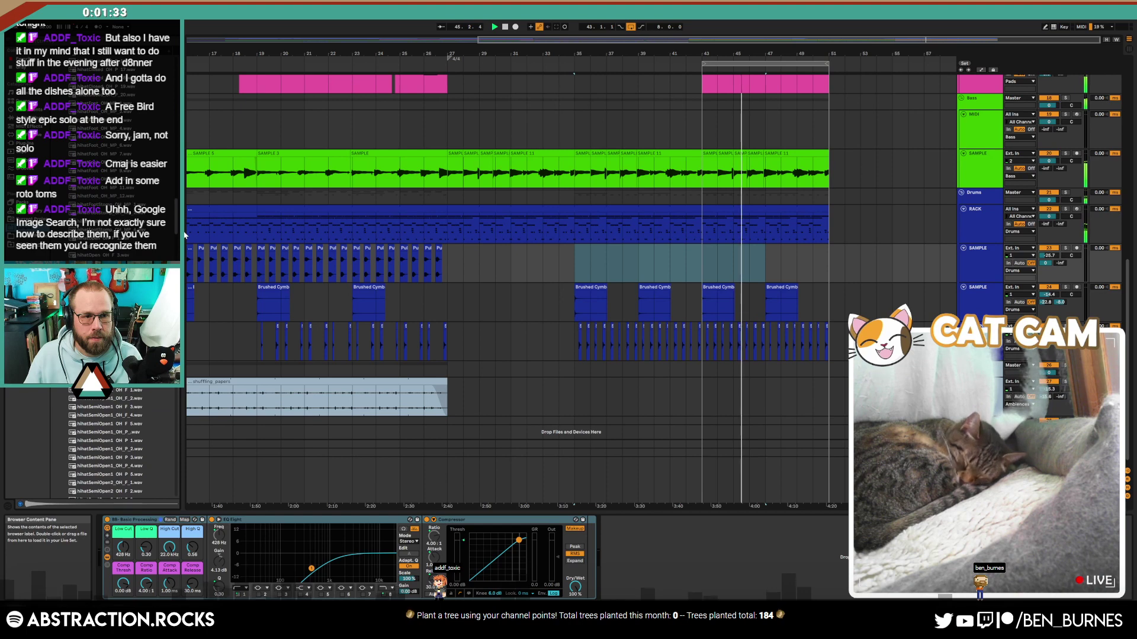
{"action": "scroll", "coordinate": [130, 256], "scroll_direction": "up", "scroll_amount": 5}
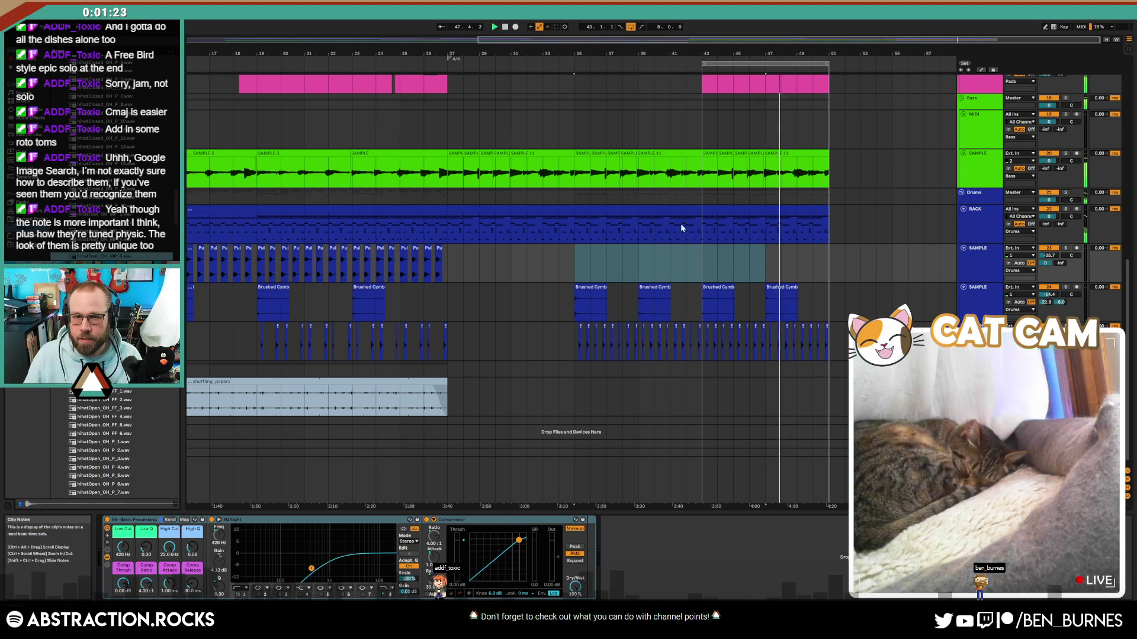
{"action": "left_click", "coordinate": [669, 209]}
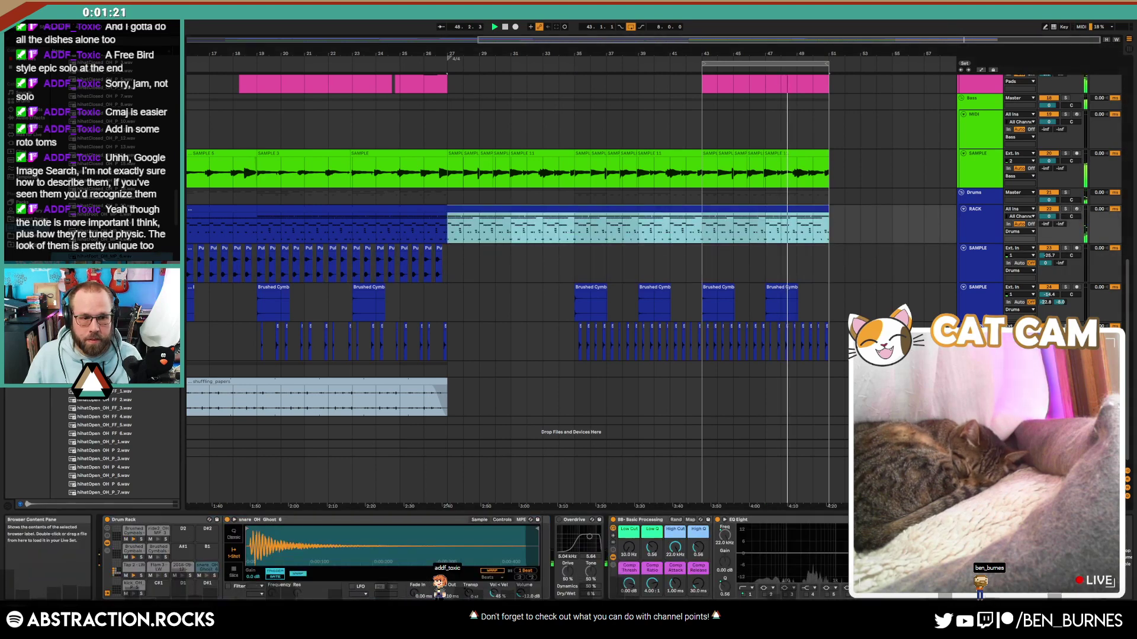
{"action": "left_click_drag", "start_coordinate": [118, 256], "coordinate": [180, 558]}
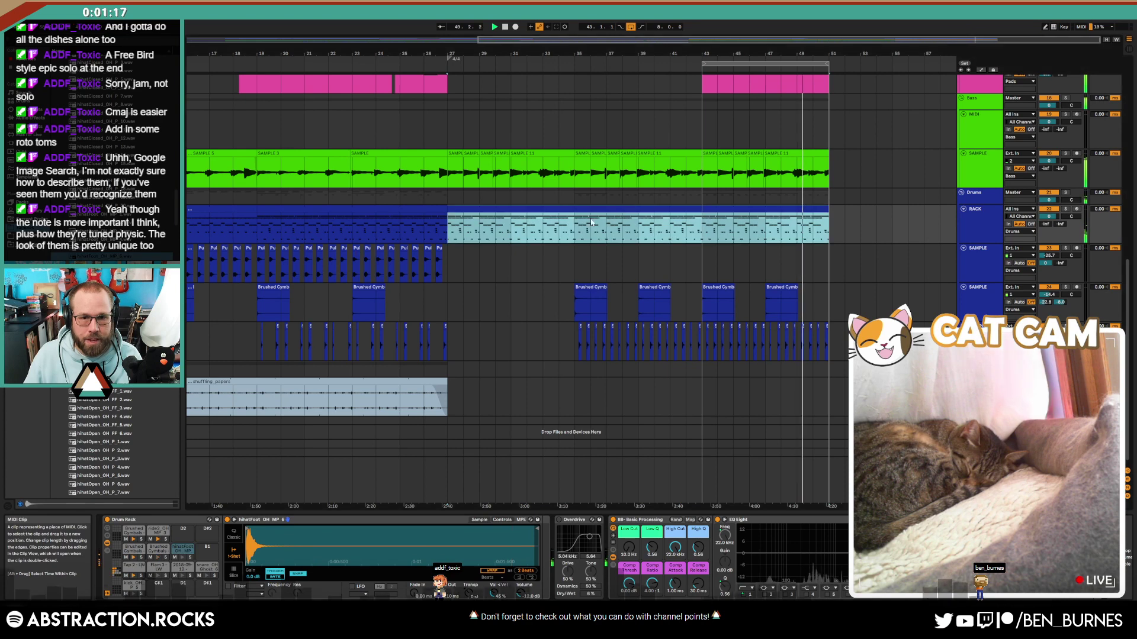
Step: Open the drum clip from bar 35, restart playback there and add a hihatFoot_OH_MP_8 note alongside the first Tap 2 - LW hit
{"action": "left_click_drag", "start_coordinate": [573, 224], "coordinate": [819, 210]}
{"action": "double_click", "coordinate": [819, 211]}
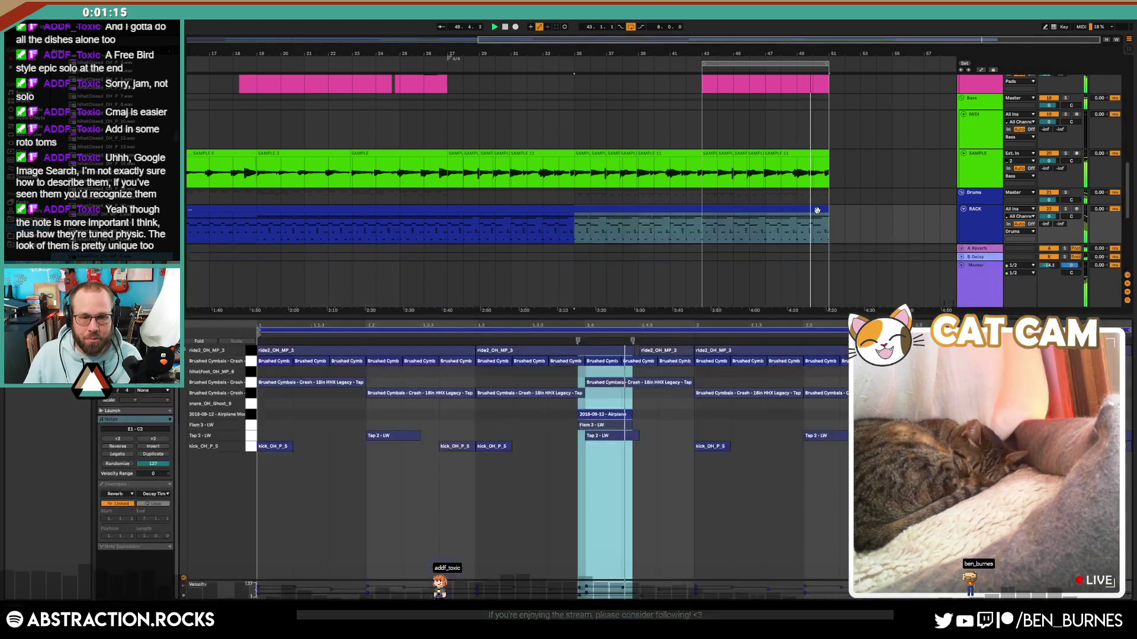
{"action": "key", "text": "space"}
{"action": "key", "text": "space"}
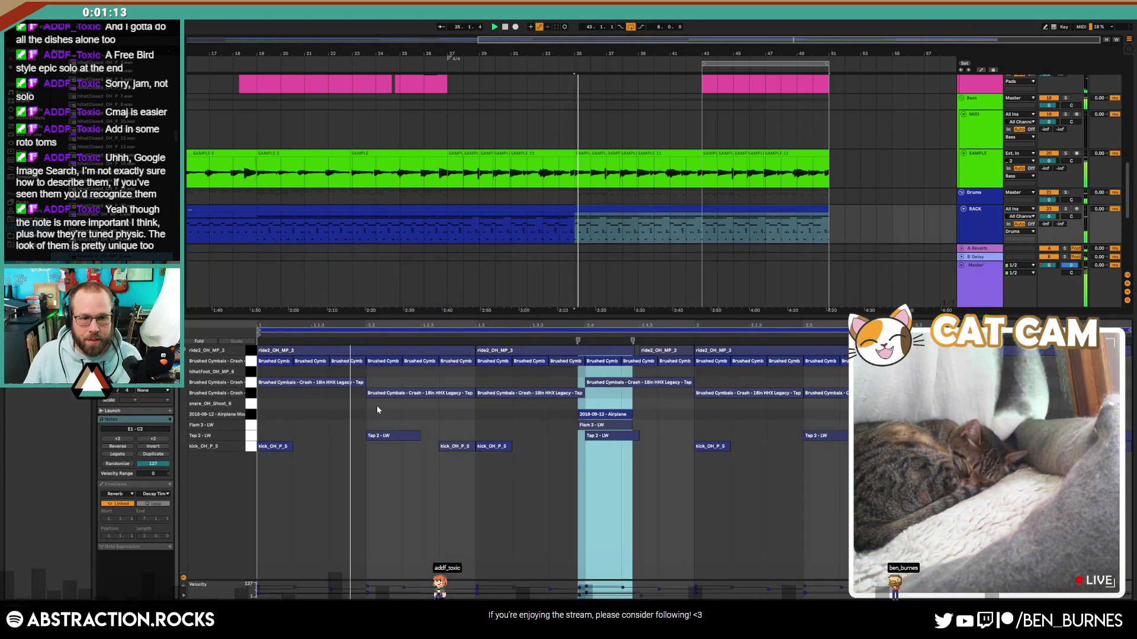
{"action": "double_click", "coordinate": [382, 372]}
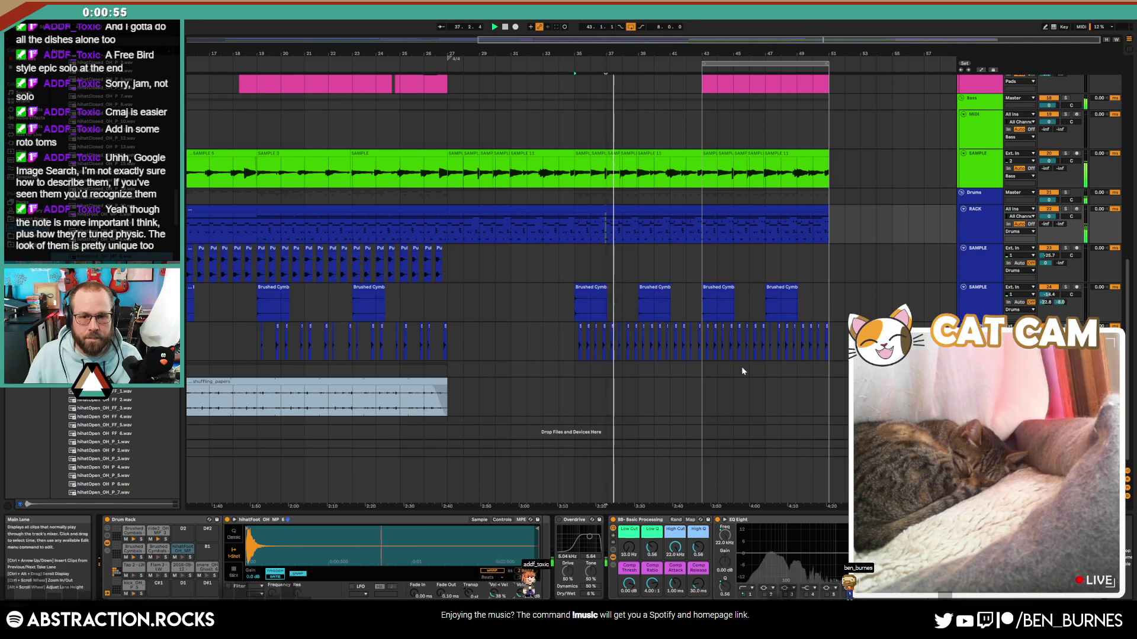
Step: Delete the MASTER SAUCE 10 rack from the Master track's device chain
{"action": "scroll", "coordinate": [680, 370], "scroll_direction": "up", "scroll_amount": 5}
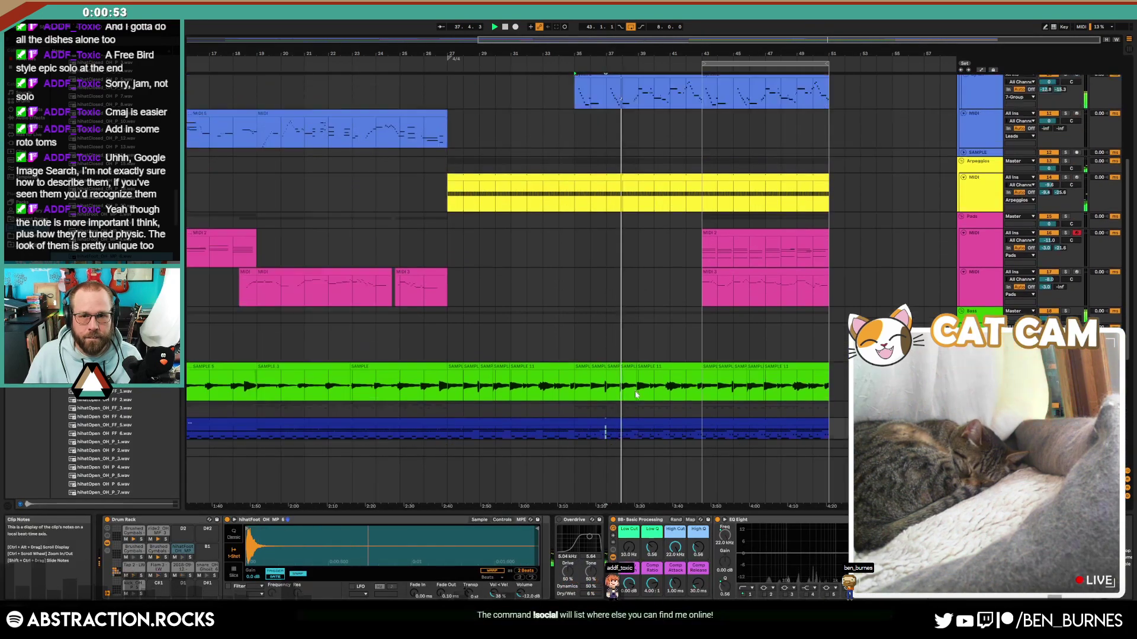
{"action": "scroll", "coordinate": [636, 394], "scroll_direction": "up", "scroll_amount": 3}
{"action": "left_click", "coordinate": [265, 513]}
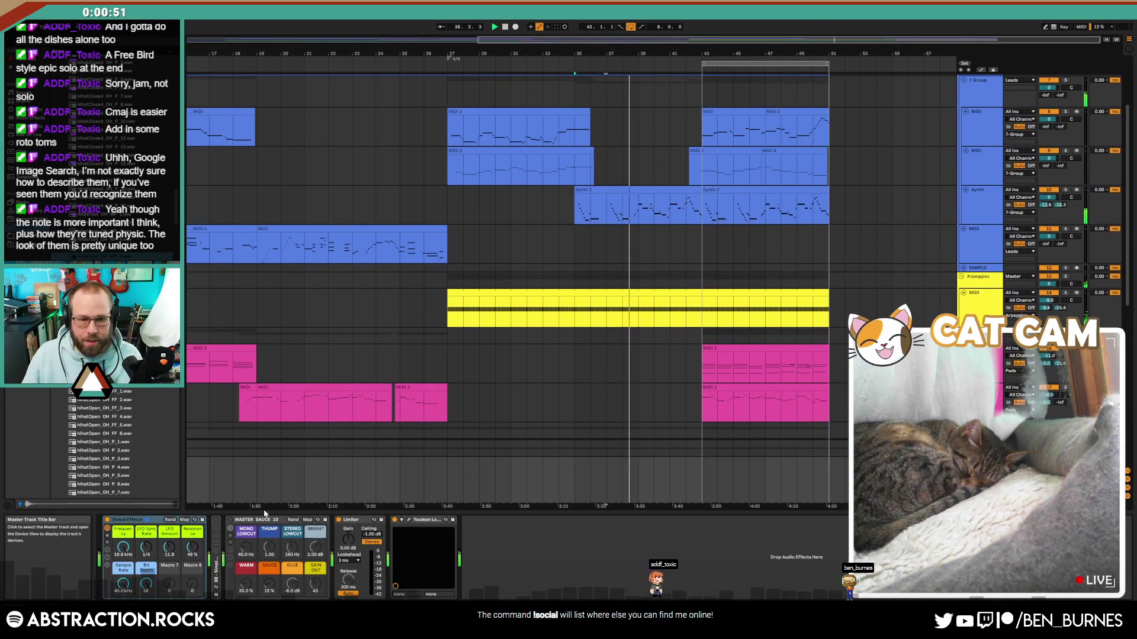
{"action": "left_click", "coordinate": [265, 519]}
{"action": "key", "text": "Delete"}
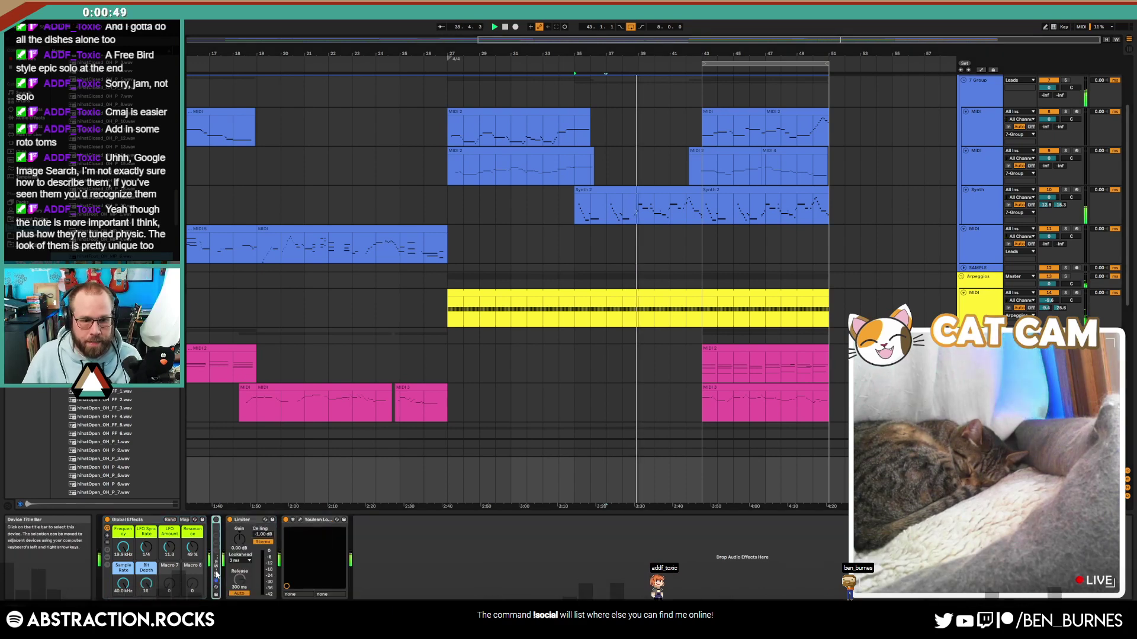
Step: Unfold and switch on the Master's collapsed mastering rack, set its Glue Compressor to -6.25 dB threshold and 3.17 dB makeup, and open the loudness meter
{"action": "double_click", "coordinate": [216, 575]}
{"action": "left_click", "coordinate": [216, 520]}
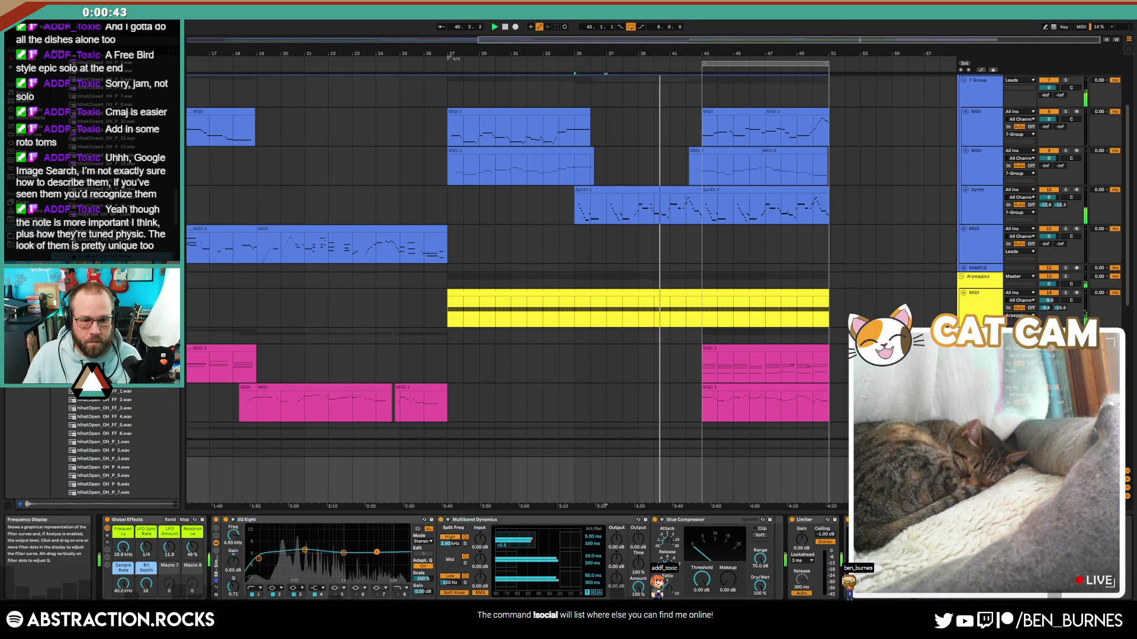
{"action": "left_click_drag", "start_coordinate": [701, 579], "coordinate": [702, 592]}
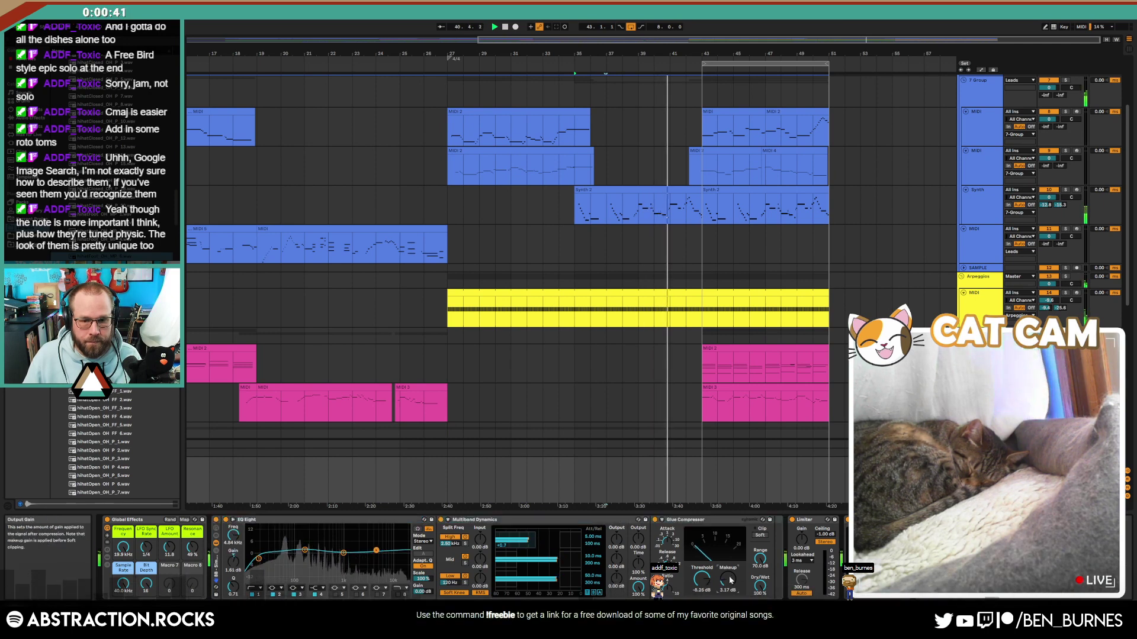
{"action": "left_click", "coordinate": [862, 520]}
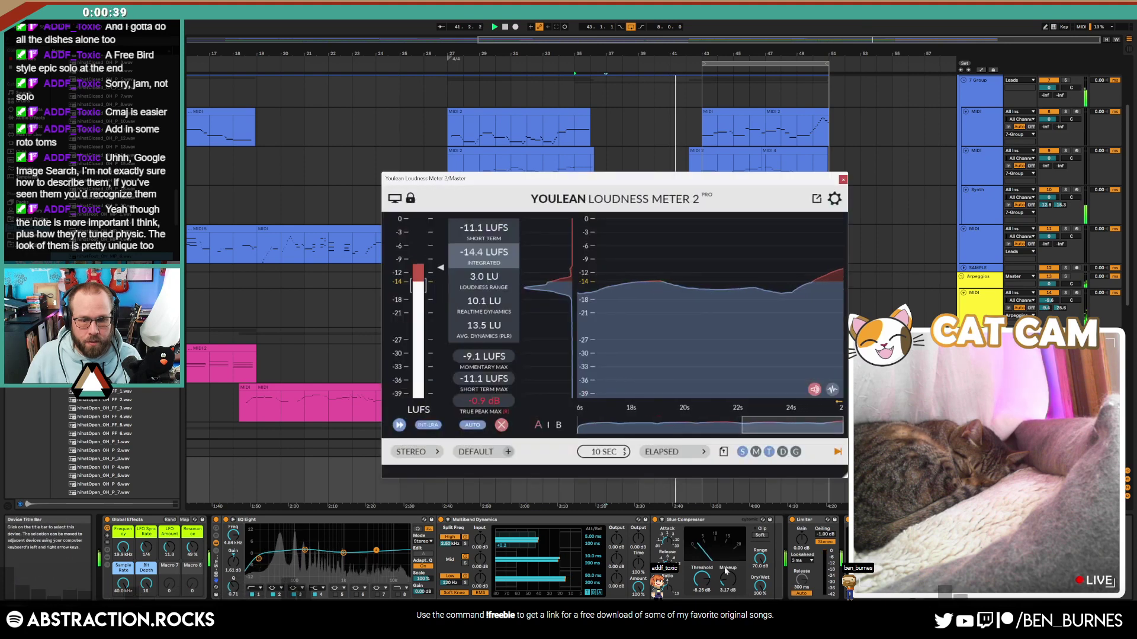
Step: Delete the MIDI track from the Bass group
{"action": "scroll", "coordinate": [980, 237], "scroll_direction": "down", "scroll_amount": 5}
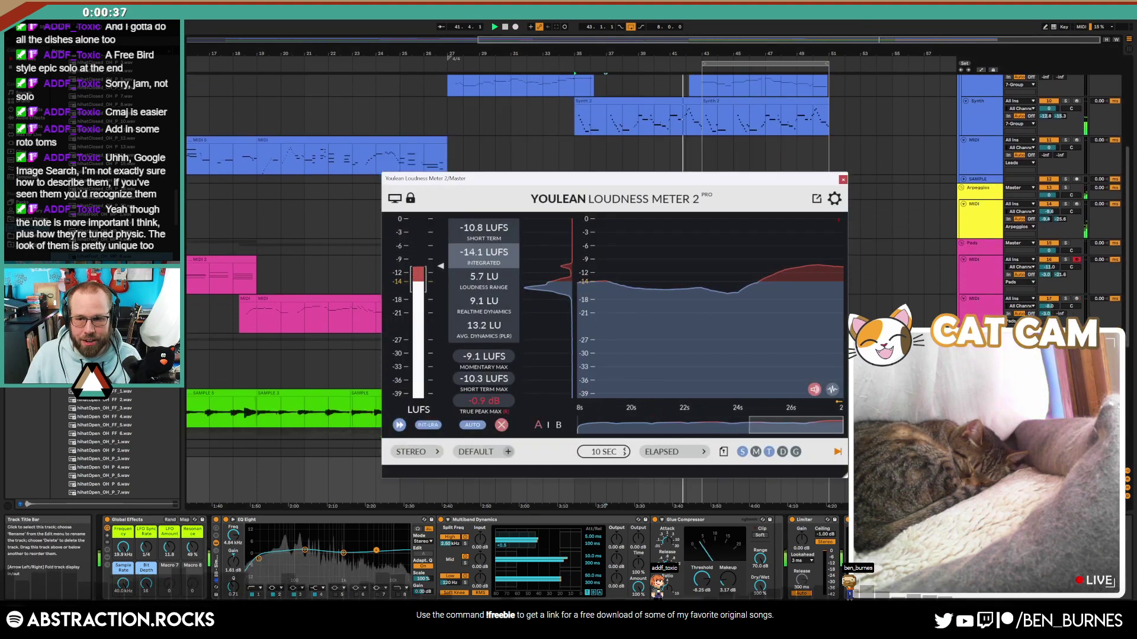
{"action": "left_click", "coordinate": [980, 355]}
{"action": "key", "text": "Delete"}
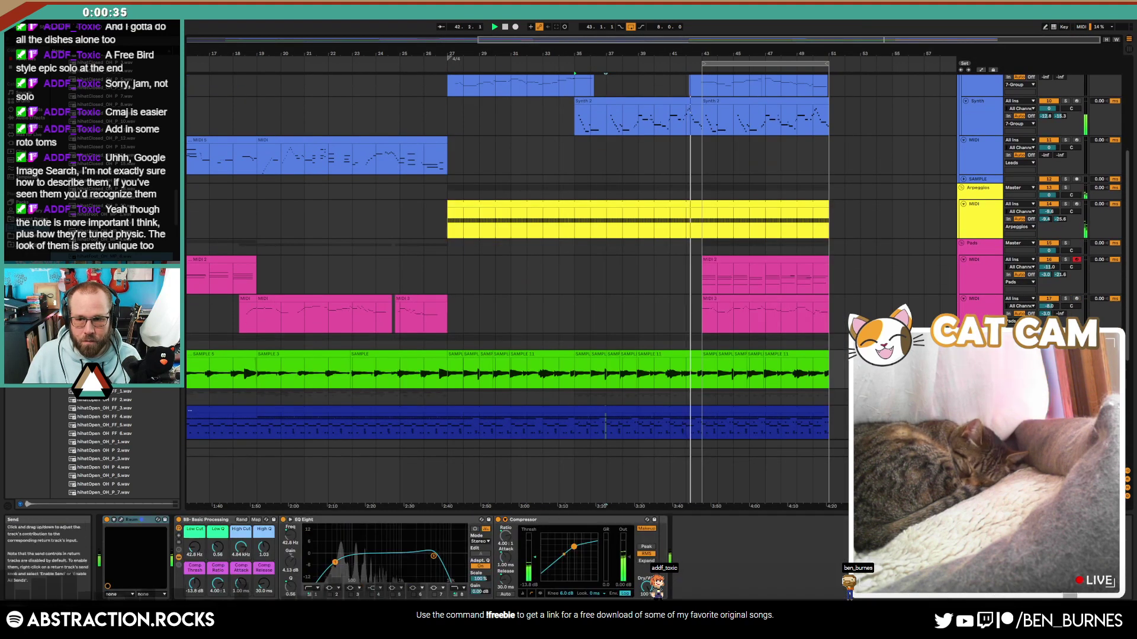
Step: Set the Master's Glue Compressor to about -11.1 dB threshold and 1.98 dB makeup while watching the loudness, and close the meter
{"action": "left_click", "coordinate": [980, 462]}
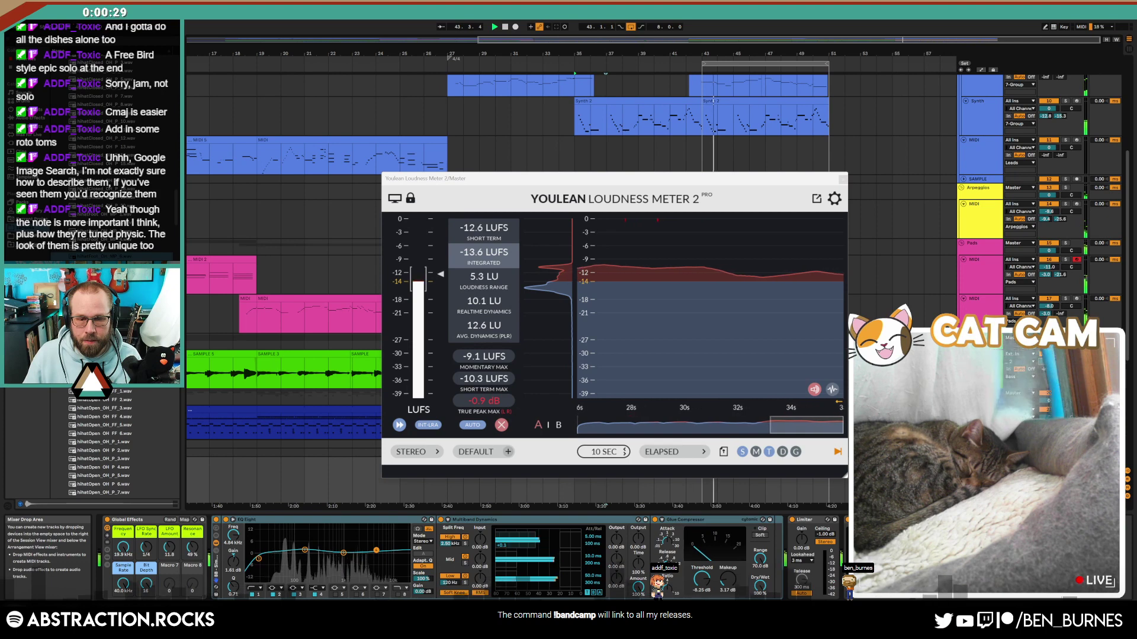
{"action": "left_click_drag", "start_coordinate": [702, 586], "coordinate": [728, 586]}
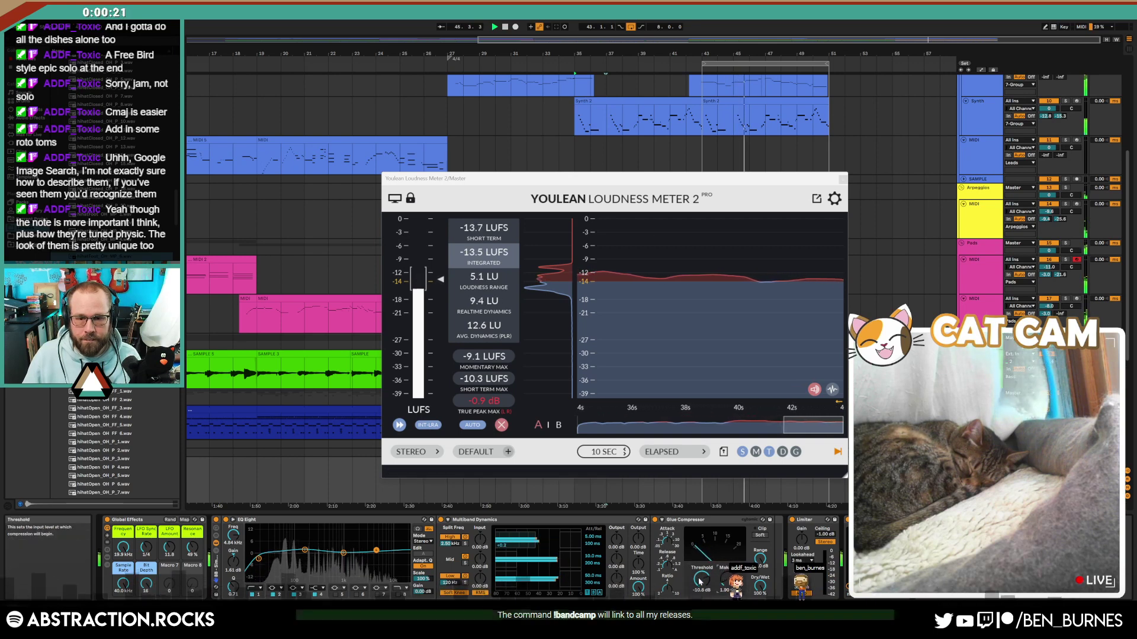
{"action": "left_click_drag", "start_coordinate": [702, 577], "coordinate": [702, 579]}
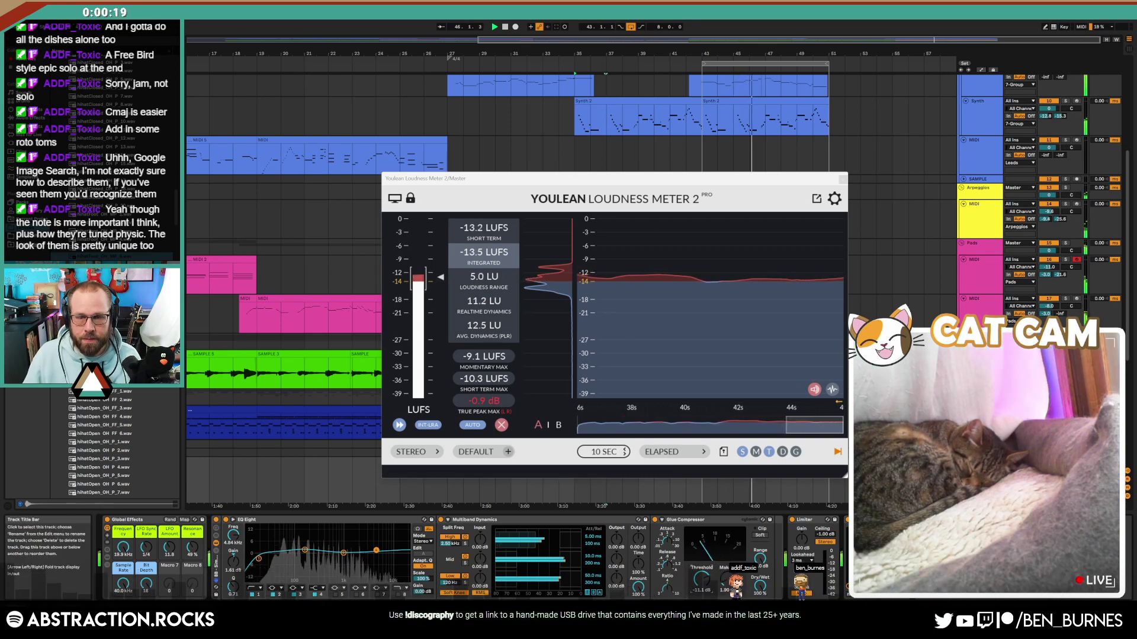
{"action": "left_click", "coordinate": [843, 179]}
Step: Pan the 7-Group's first MIDI track slightly left and its second MIDI track slightly right
{"action": "left_click", "coordinate": [977, 298]}
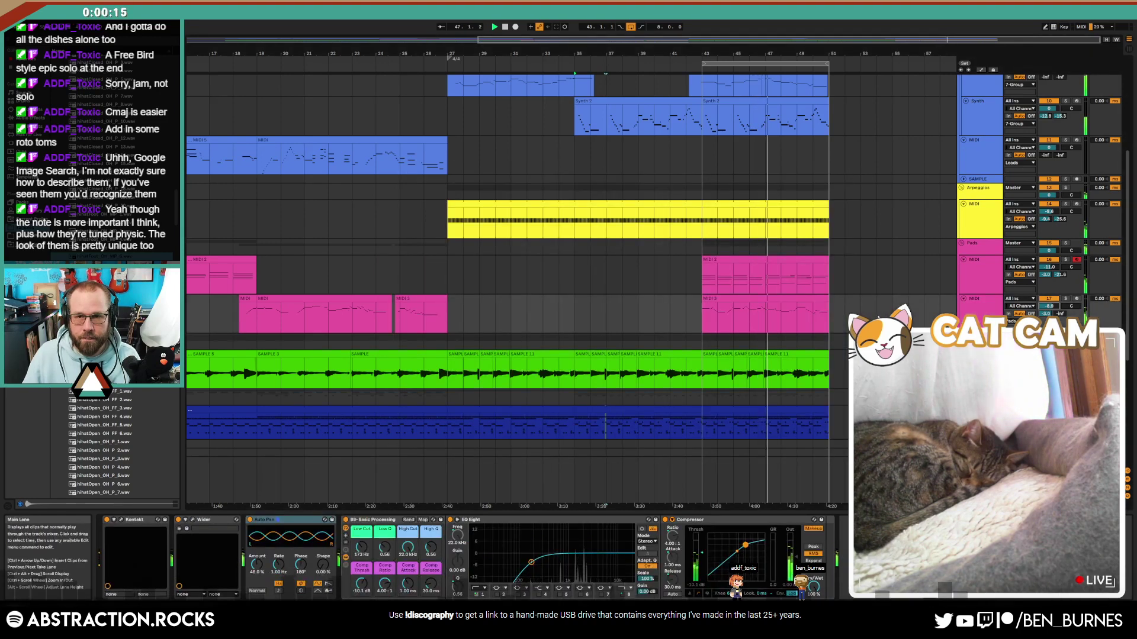
{"action": "scroll", "coordinate": [994, 248], "scroll_direction": "up", "scroll_amount": 5}
{"action": "left_click", "coordinate": [987, 209]}
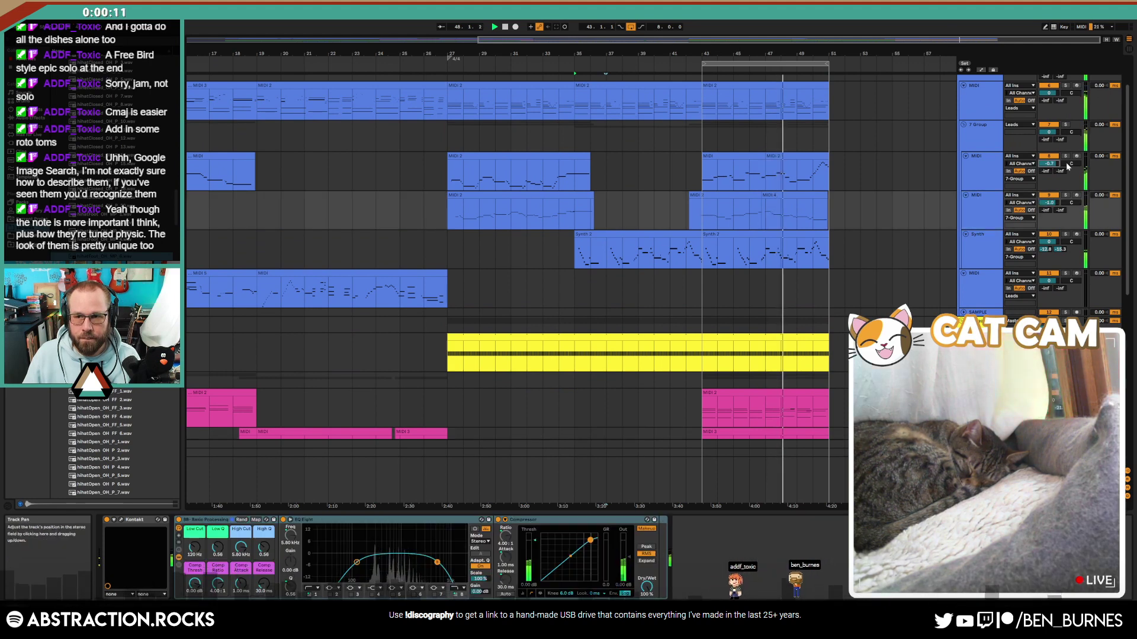
{"action": "left_click_drag", "start_coordinate": [1077, 214], "coordinate": [1077, 205]}
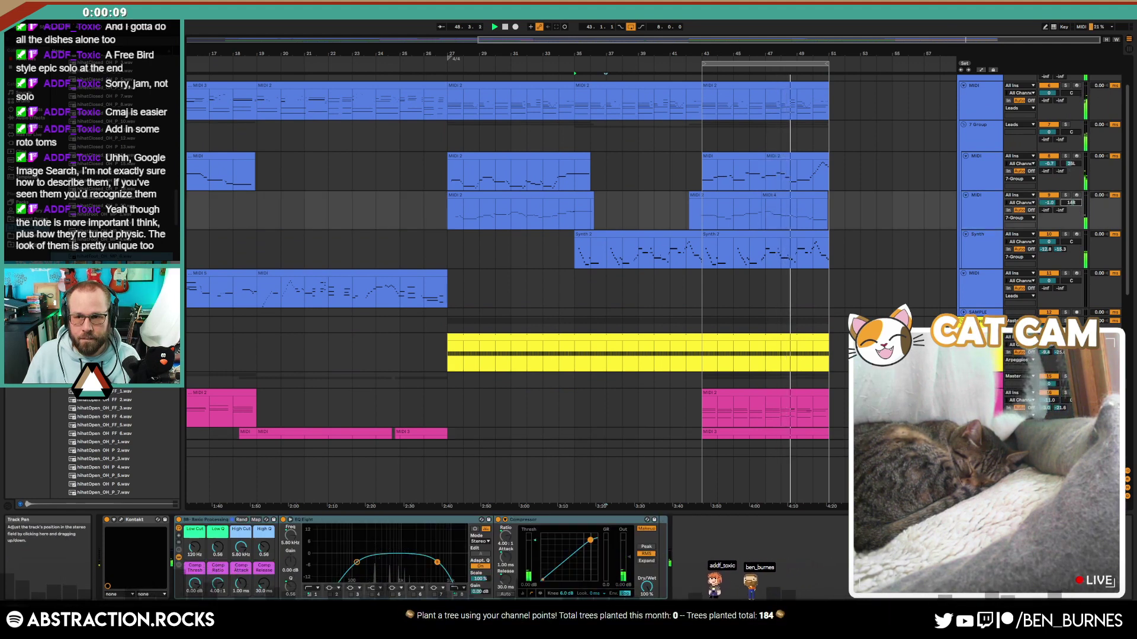
Step: Lower the Synth track's volume to about -2.5 dB and slightly reduce the volume of the first MIDI track in Leads
{"action": "left_click", "coordinate": [987, 241]}
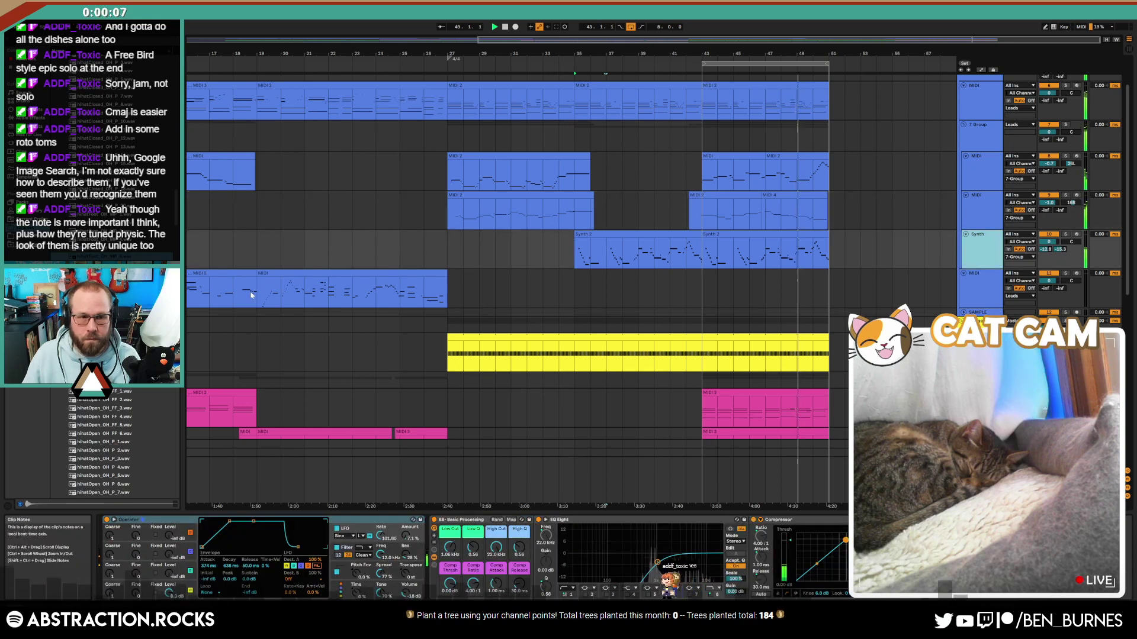
{"action": "left_click_drag", "start_coordinate": [1048, 242], "coordinate": [1049, 247]}
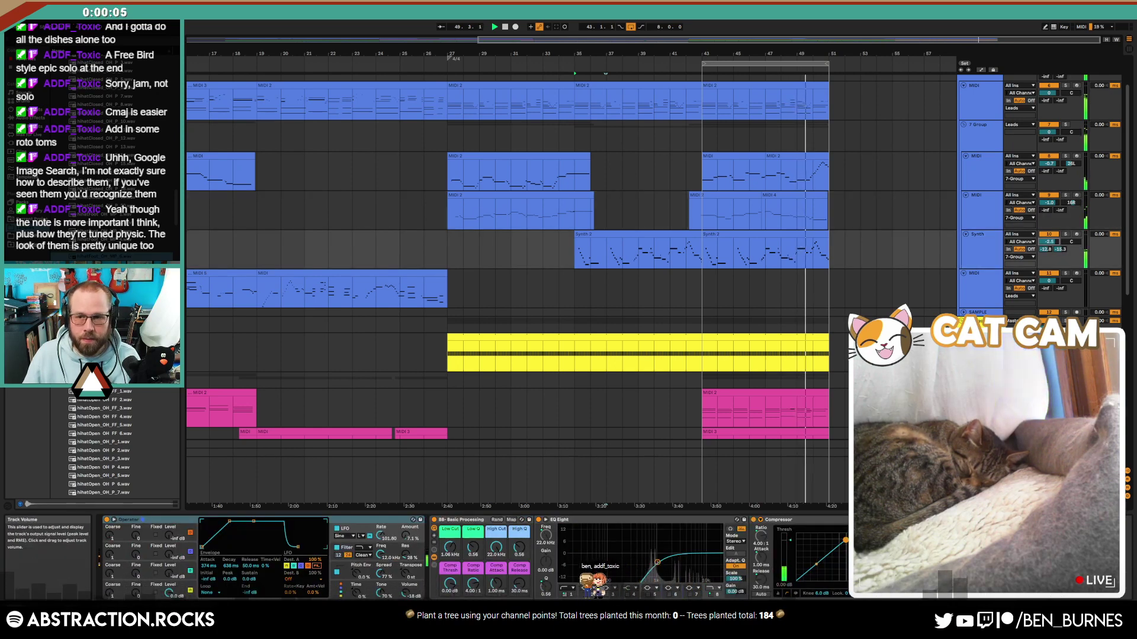
{"action": "scroll", "coordinate": [936, 254], "scroll_direction": "up", "scroll_amount": 3}
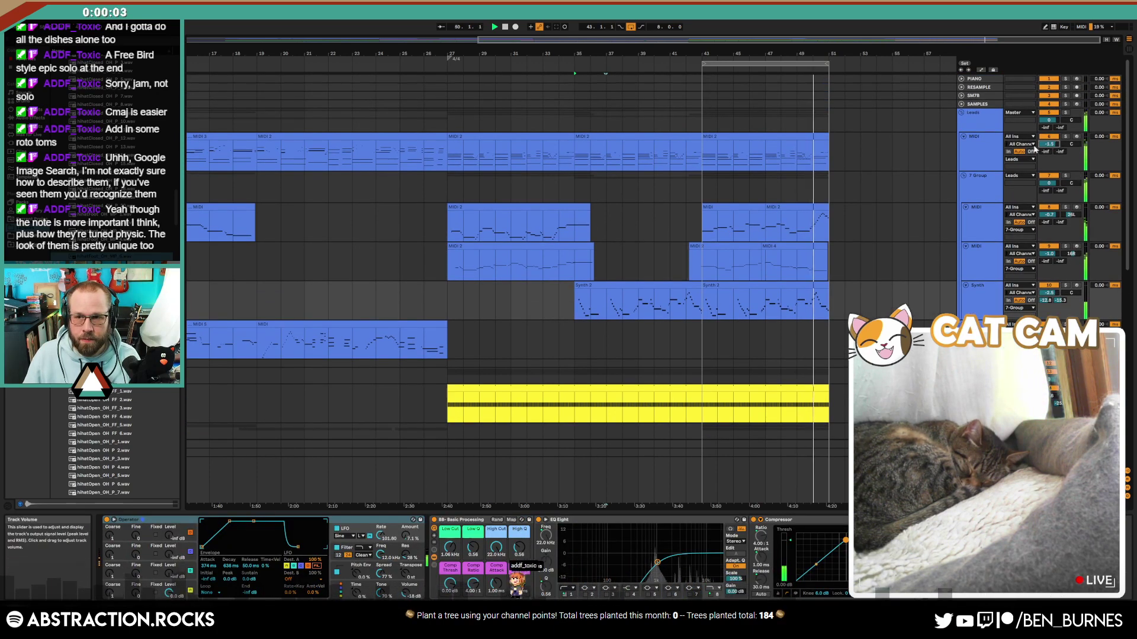
{"action": "left_click", "coordinate": [982, 155]}
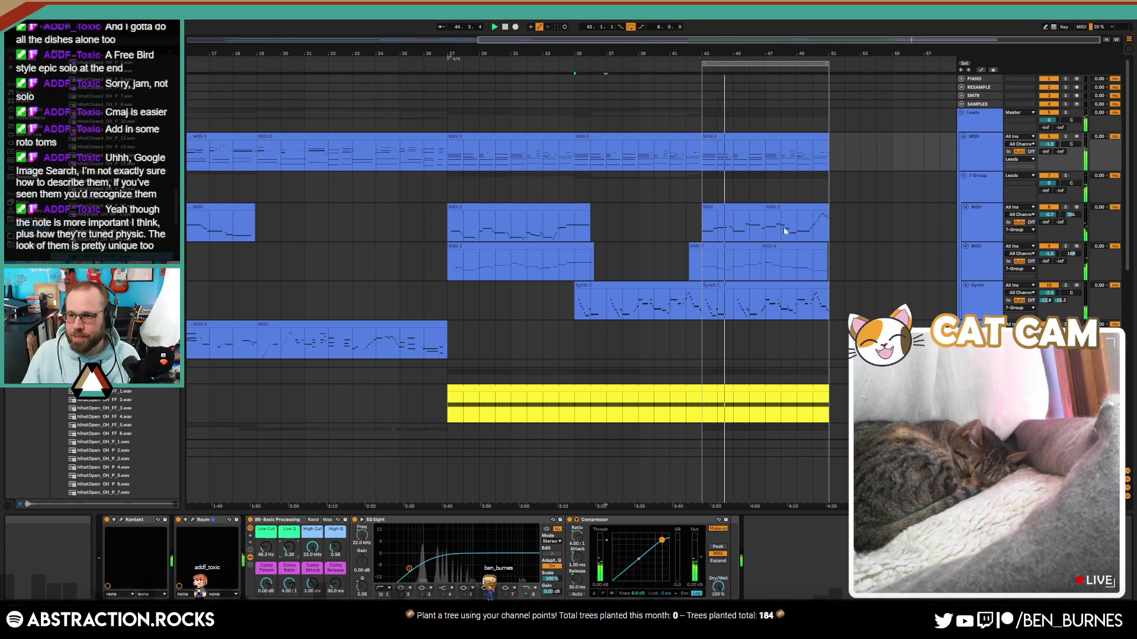
Step: Stop playback, return to the song's start and show the whole arrangement with the Master track selected
{"action": "left_click", "coordinate": [717, 188]}
{"action": "key", "text": "space"}
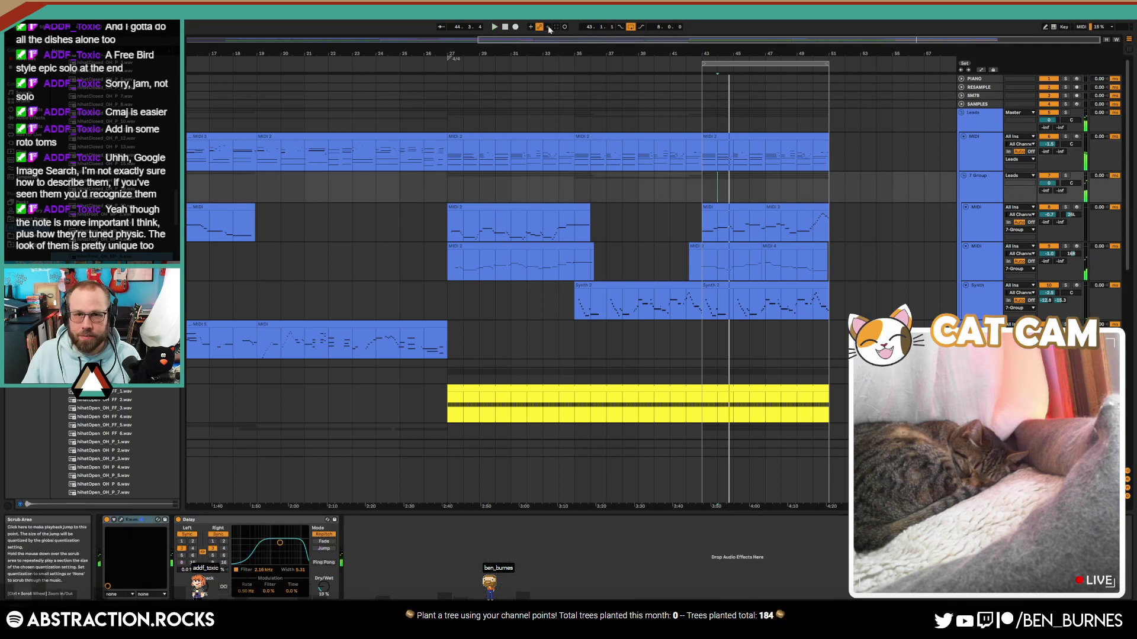
{"action": "left_click", "coordinate": [509, 28]}
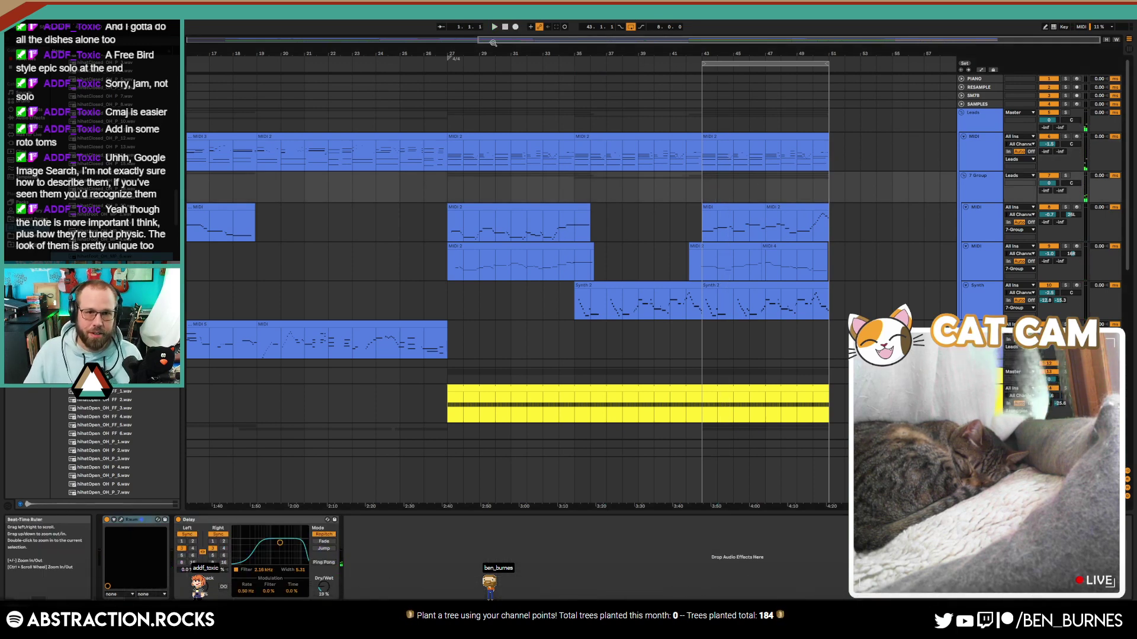
{"action": "left_click_drag", "start_coordinate": [494, 41], "coordinate": [493, 13]}
{"action": "left_click", "coordinate": [978, 478]}
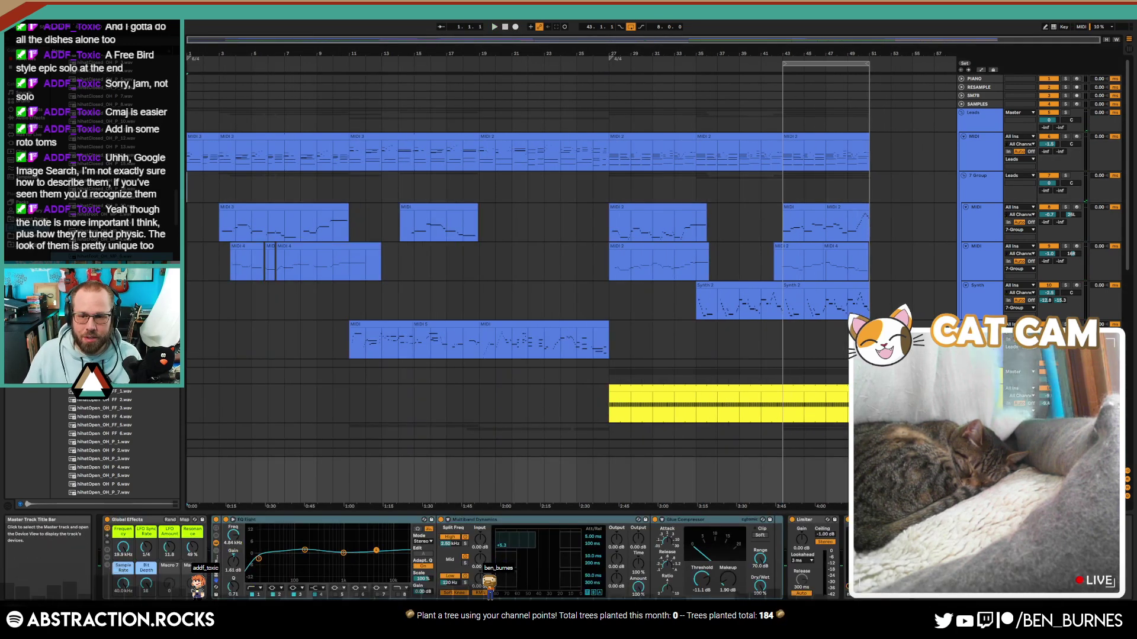
Step: Fold all the tracks inside the Leads group and the Arpeggios MIDI track
{"action": "scroll", "coordinate": [978, 478], "scroll_direction": "down", "scroll_amount": 1}
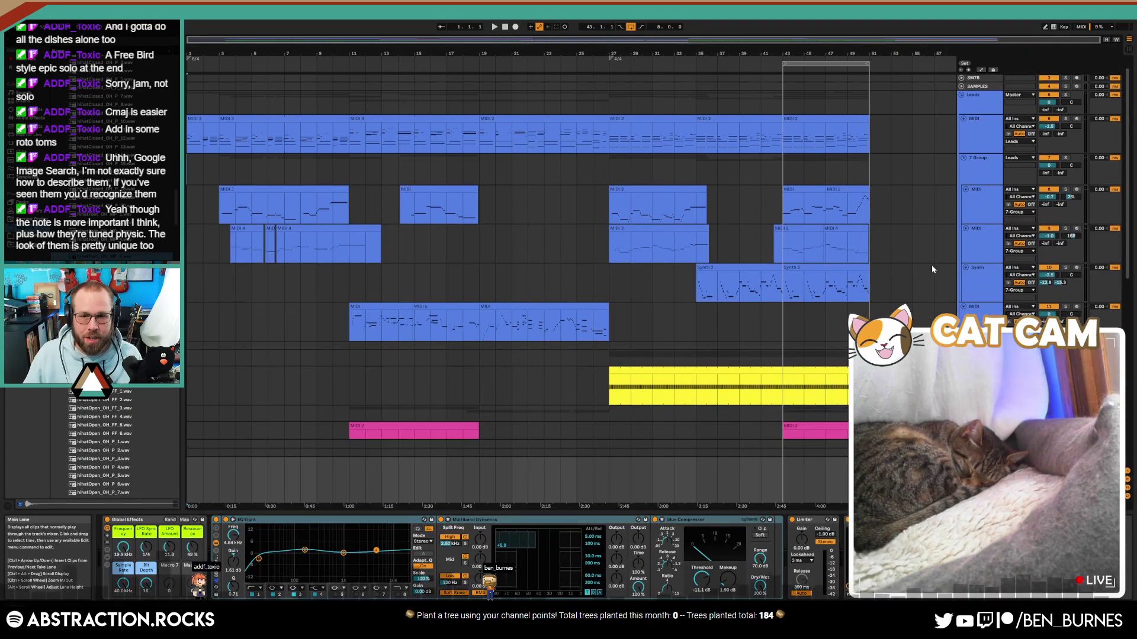
{"action": "left_click", "coordinate": [978, 315]}
{"action": "left_click", "coordinate": [984, 141], "text": "shift"}
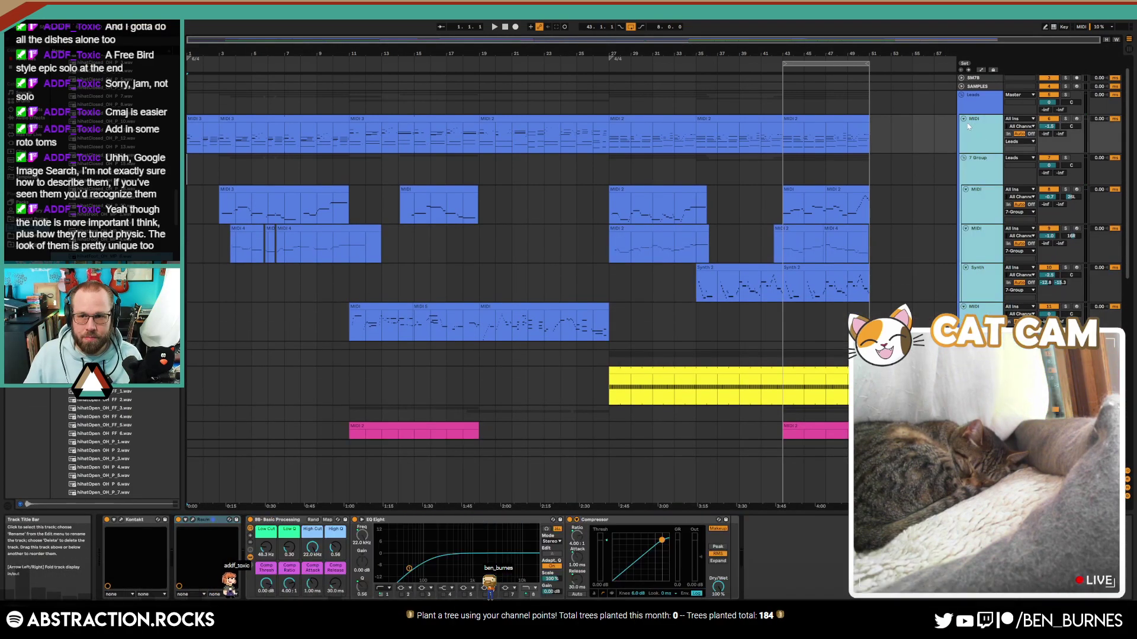
{"action": "left_click", "coordinate": [963, 119]}
{"action": "left_click", "coordinate": [963, 169]}
Step: Fold all the tracks inside the Pads, Bass, Drums and Ambiences groups
{"action": "left_click", "coordinate": [972, 177]}
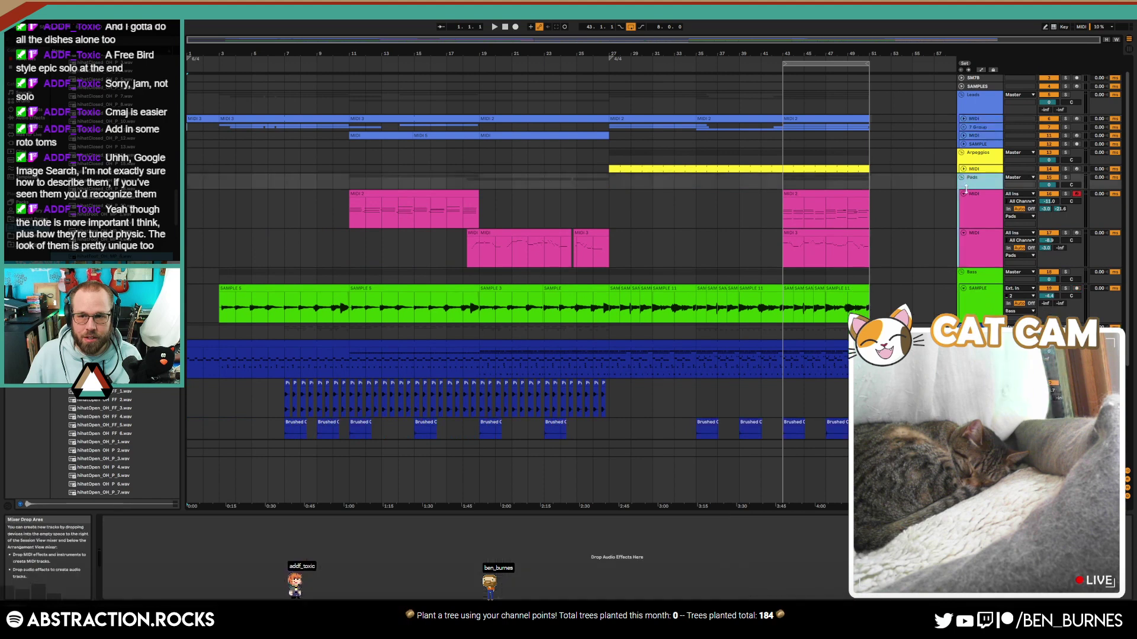
{"action": "left_click", "coordinate": [964, 193]}
{"action": "left_click", "coordinate": [962, 202]}
{"action": "left_click", "coordinate": [963, 227]}
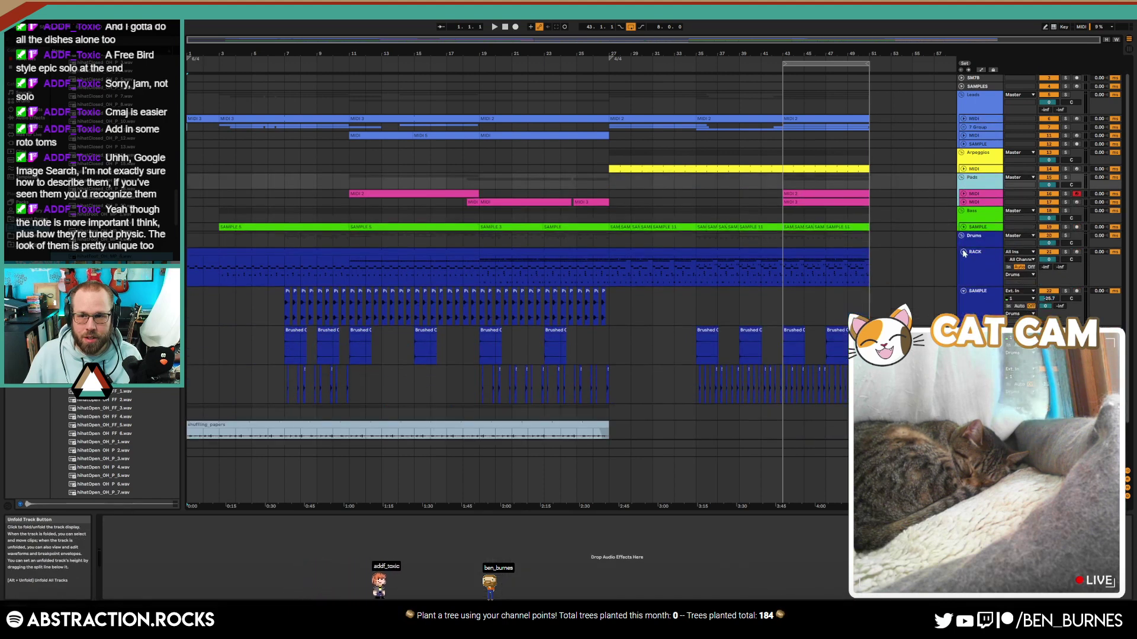
{"action": "left_click", "coordinate": [963, 252]}
{"action": "left_click", "coordinate": [963, 261]}
{"action": "left_click", "coordinate": [963, 269]}
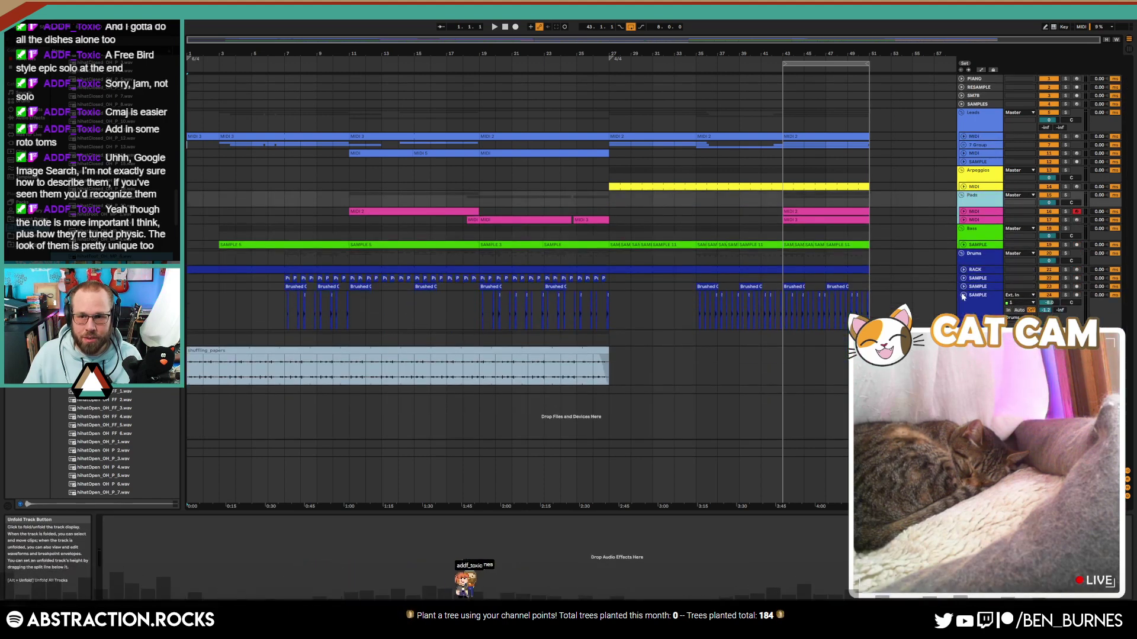
{"action": "left_click", "coordinate": [964, 294]}
{"action": "left_click", "coordinate": [964, 320]}
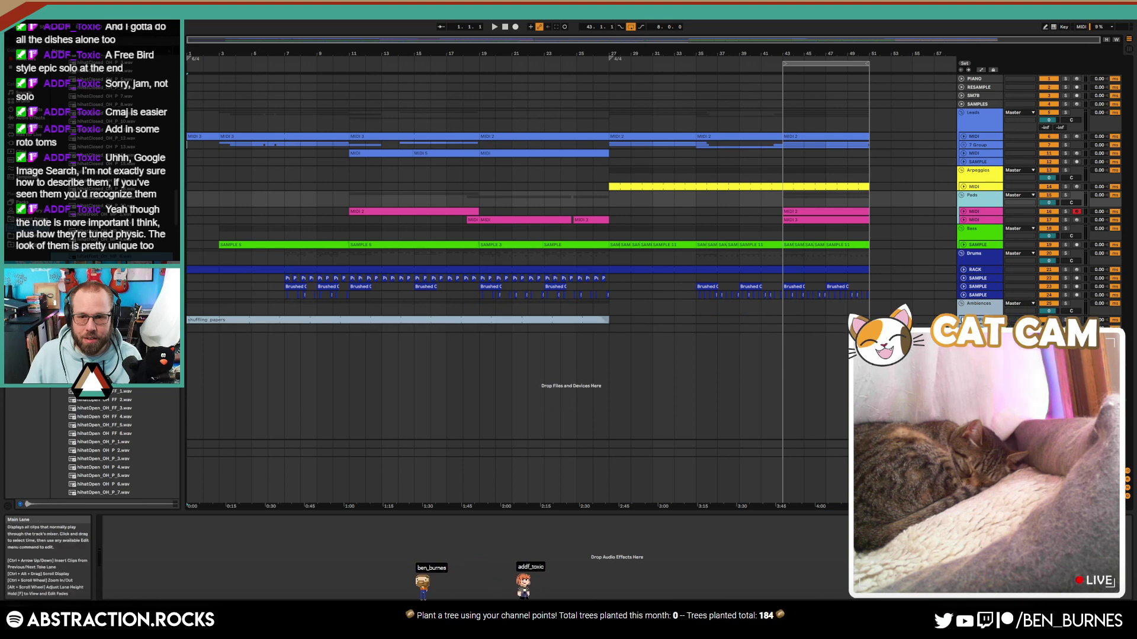
Step: Unfold the Ambiences audio track and shorten the shuffling_papers clip so it ends just after bar 11
{"action": "left_click", "coordinate": [963, 319]}
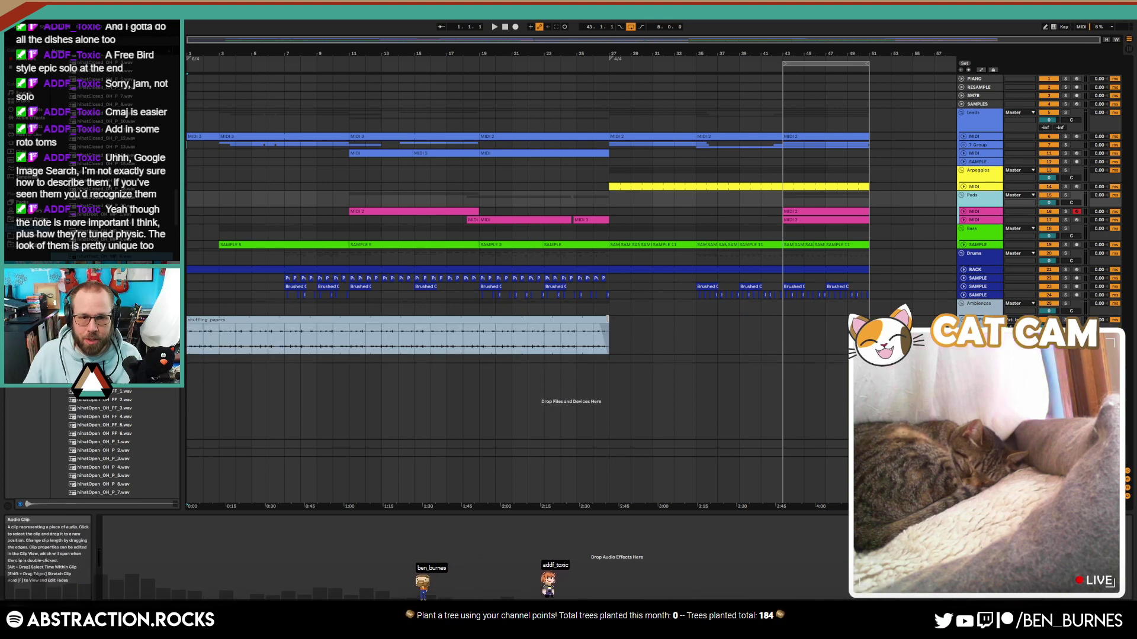
{"action": "left_click_drag", "start_coordinate": [607, 324], "coordinate": [353, 325]}
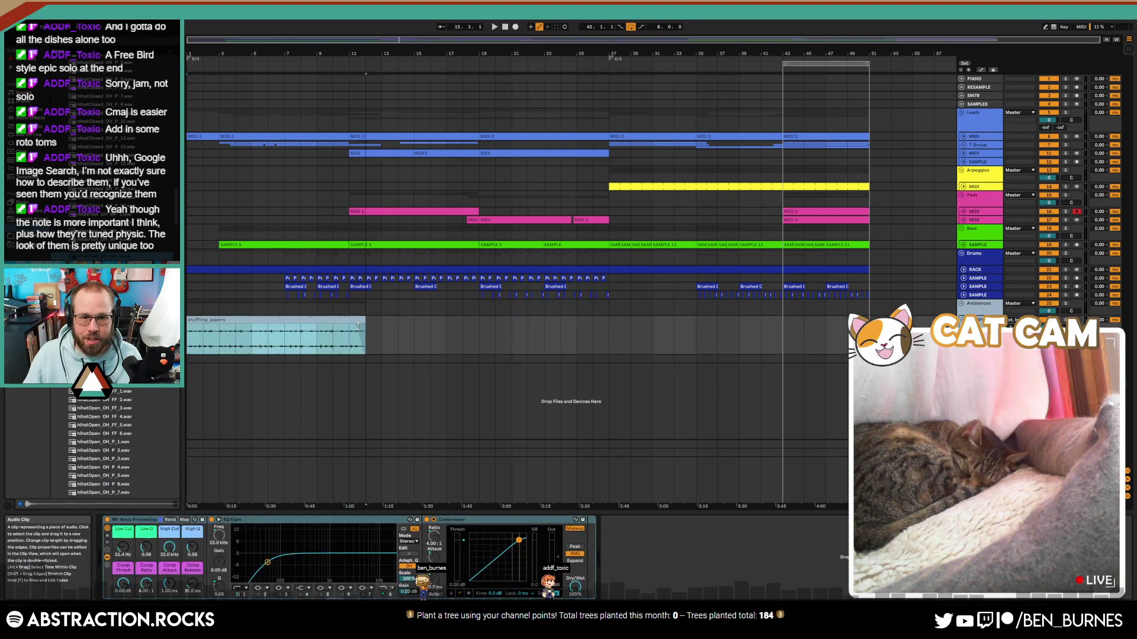
{"action": "scroll", "coordinate": [359, 329], "scroll_direction": "up", "scroll_amount": 4}
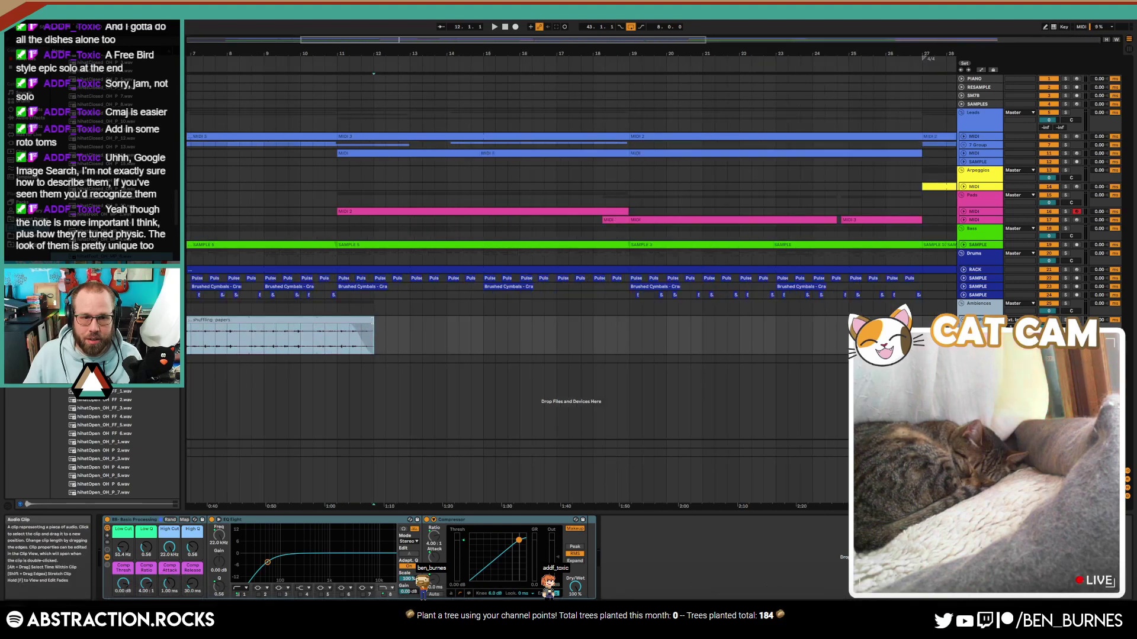
{"action": "left_click_drag", "start_coordinate": [374, 323], "coordinate": [352, 321]}
{"action": "scroll", "coordinate": [358, 326], "scroll_direction": "down", "scroll_amount": 4}
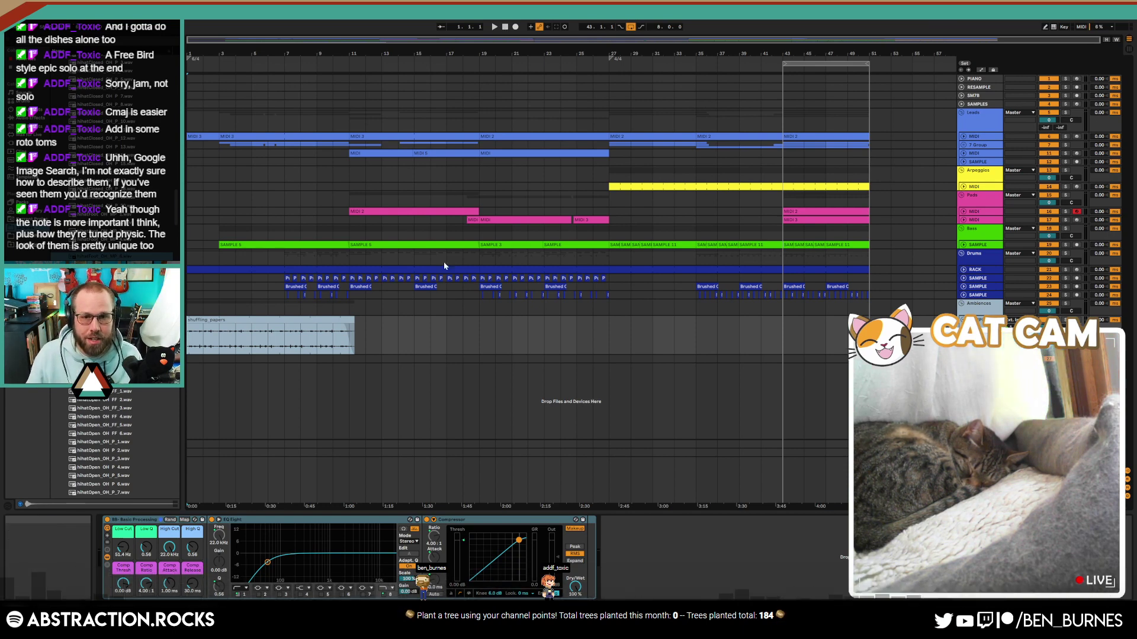
Step: Copy the shuffling_papers clip to bar 27, trimmed to end just after bar 35, and show the whole arrangement again
{"action": "left_click_drag", "start_coordinate": [283, 317], "coordinate": [710, 321]}
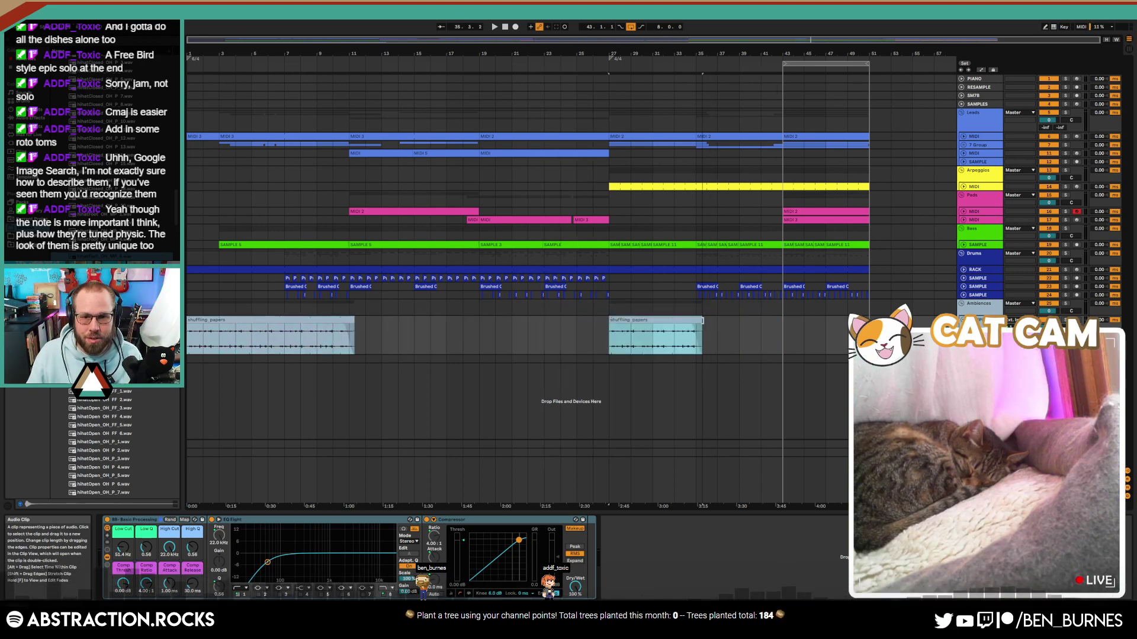
{"action": "scroll", "coordinate": [702, 321], "scroll_direction": "up", "scroll_amount": 4}
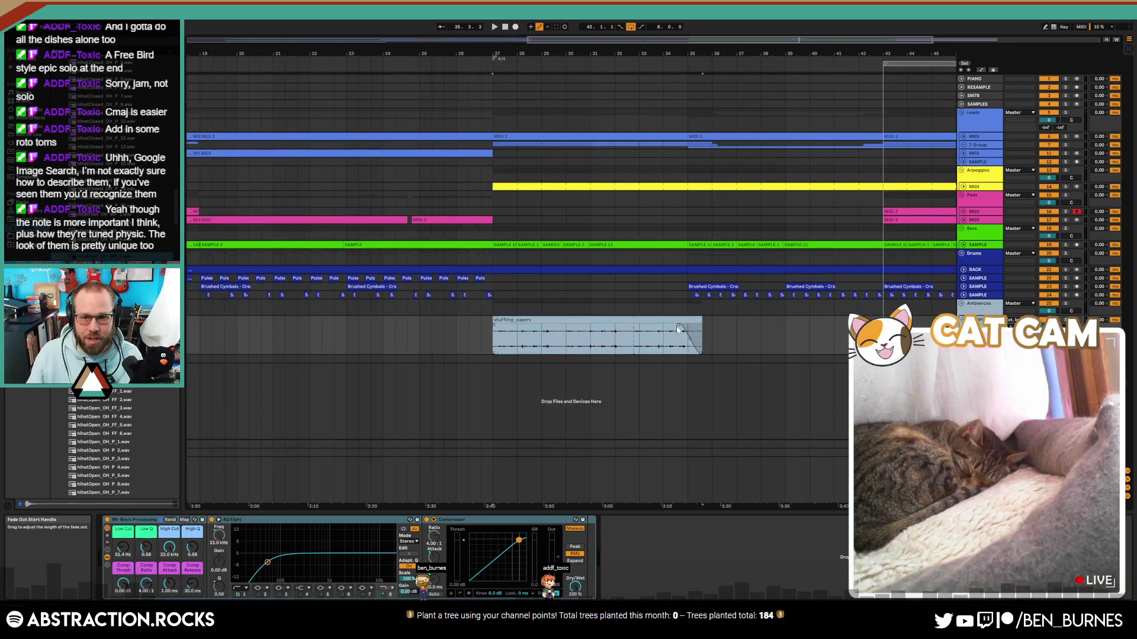
{"action": "double_click", "coordinate": [563, 39]}
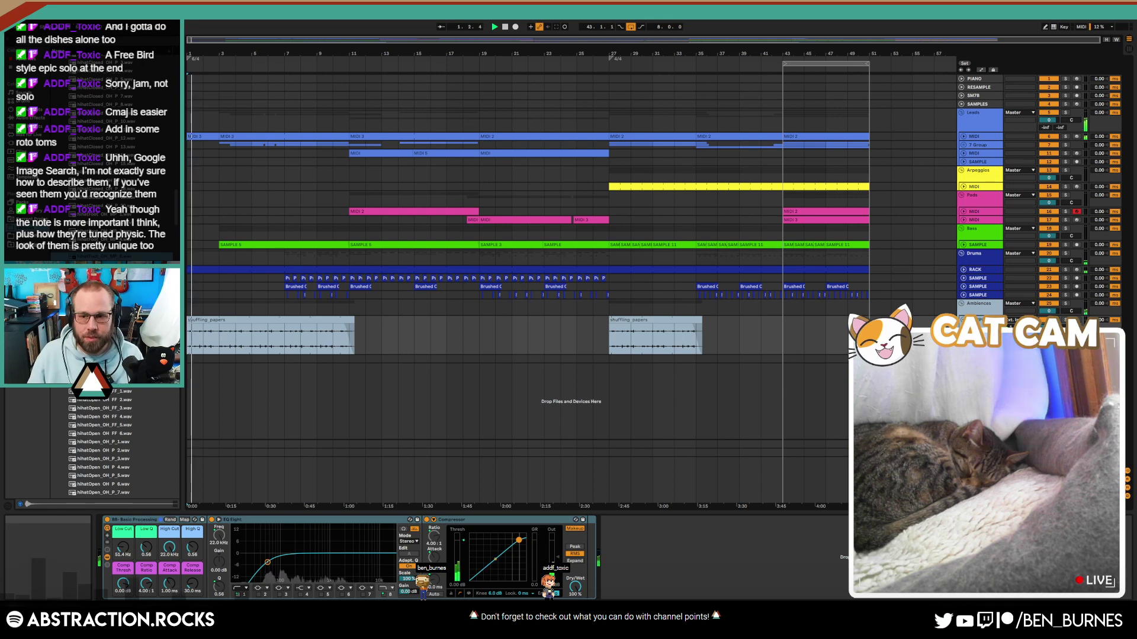
Step: Bring up the Master's effects and loudness meter while the song plays from the start, and show the automation lanes
{"action": "left_click", "coordinate": [980, 462]}
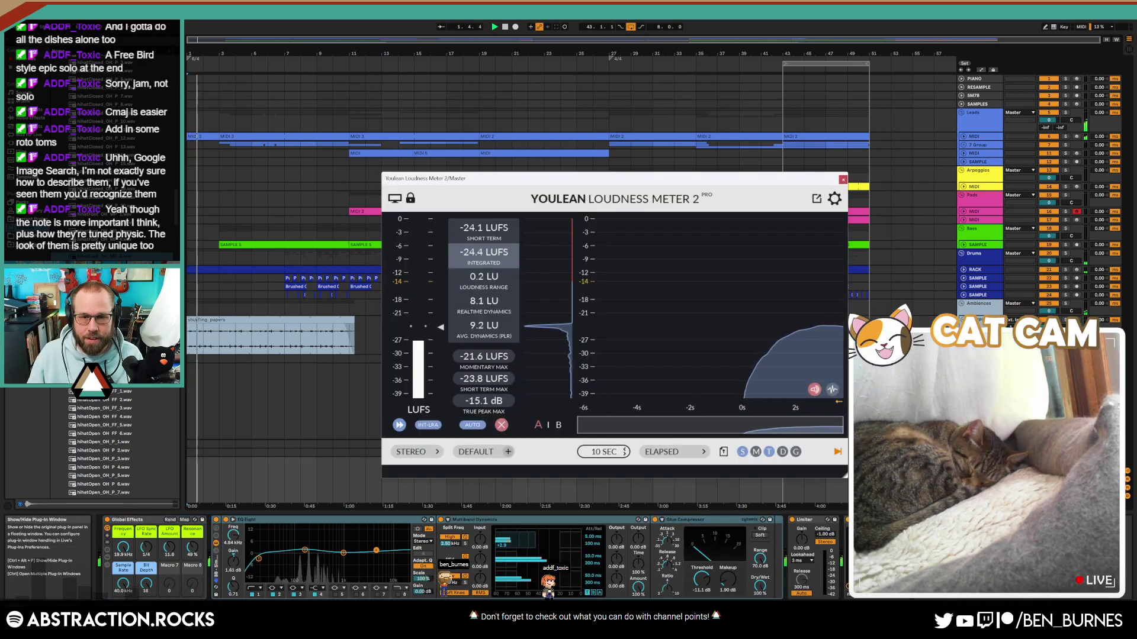
{"action": "left_click_drag", "start_coordinate": [563, 178], "coordinate": [596, 88]}
{"action": "left_click", "coordinate": [701, 579]}
{"action": "key", "text": "a"}
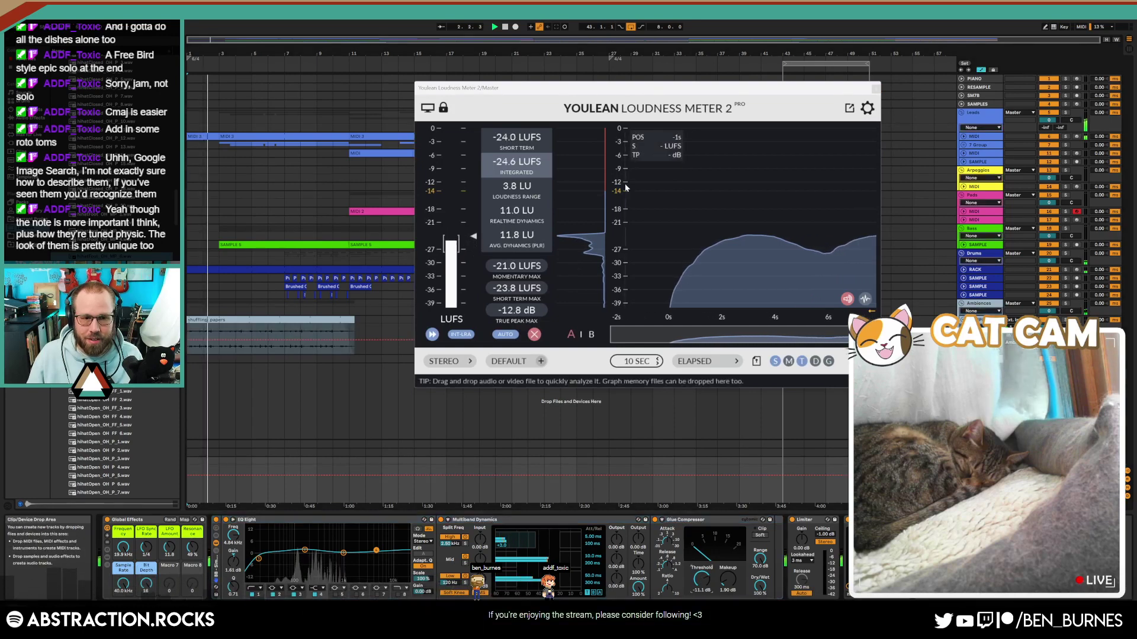
{"action": "left_click_drag", "start_coordinate": [678, 88], "coordinate": [685, 141]}
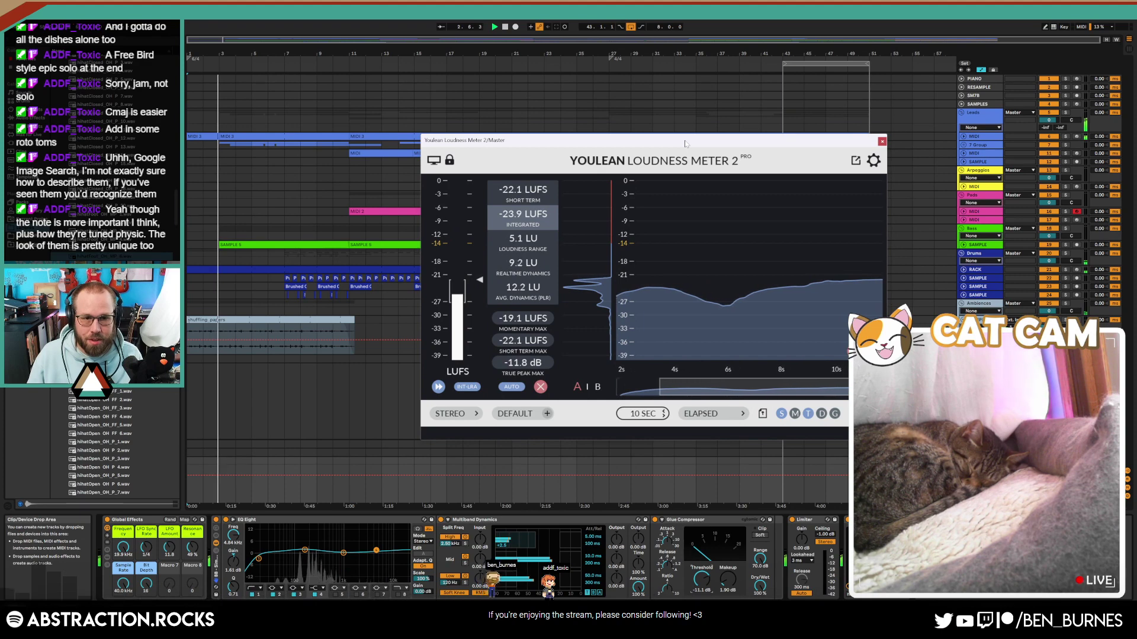
Step: Unfold the Bass group's SAMPLE track, raise its compressor threshold to about -11.3 dB and lower its high cut to about 3.16 kHz
{"action": "left_click", "coordinate": [963, 245]}
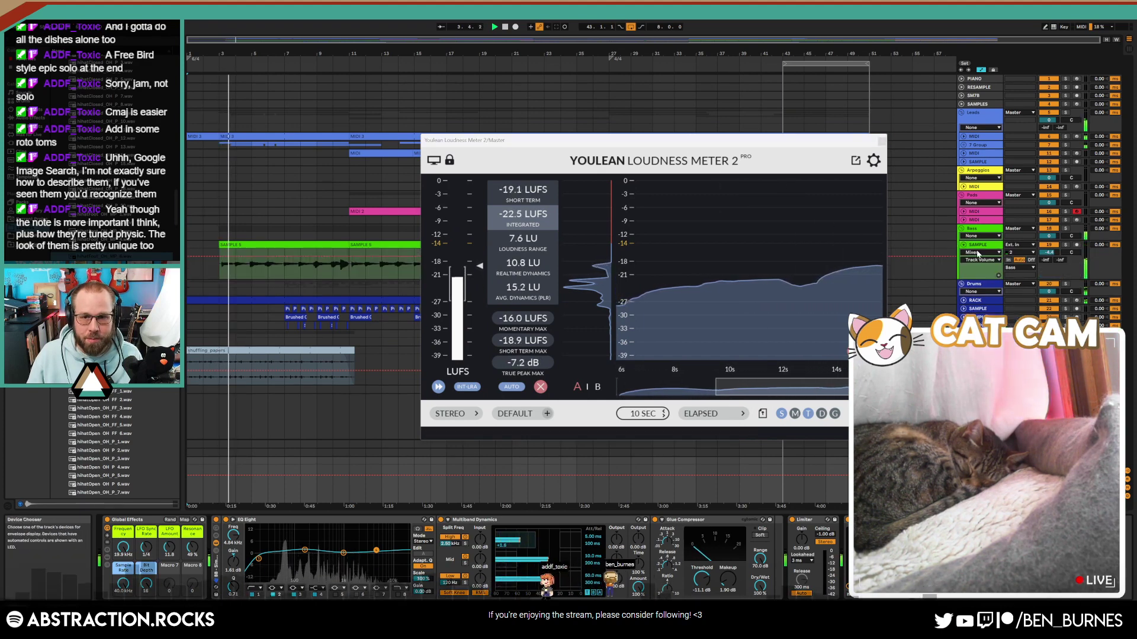
{"action": "left_click_drag", "start_coordinate": [704, 143], "coordinate": [678, 92]}
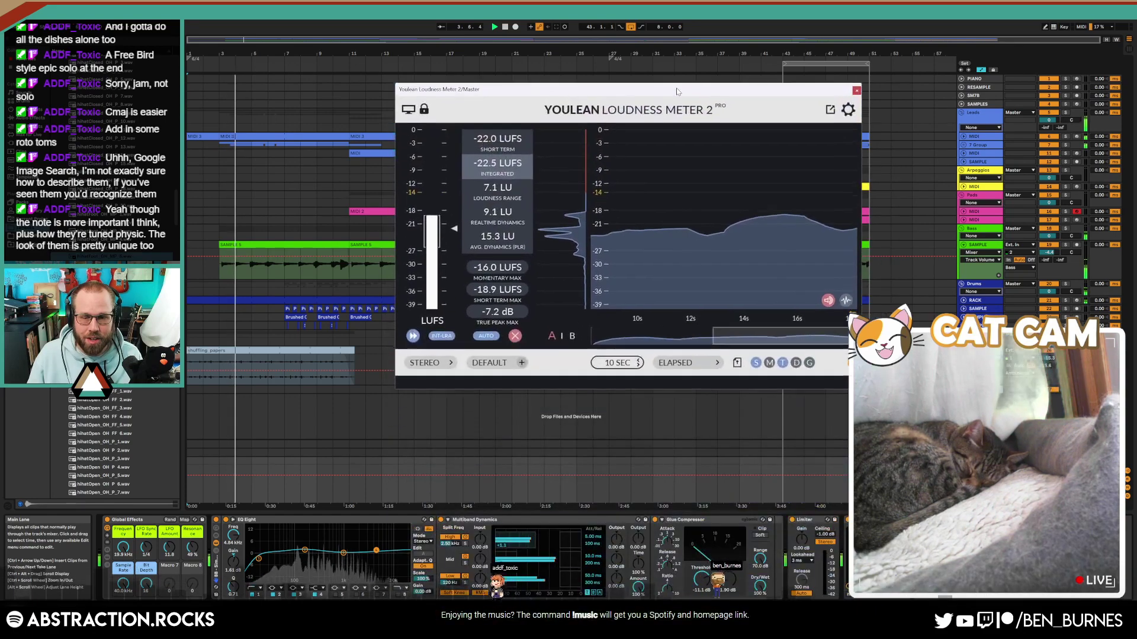
{"action": "left_click", "coordinate": [971, 250]}
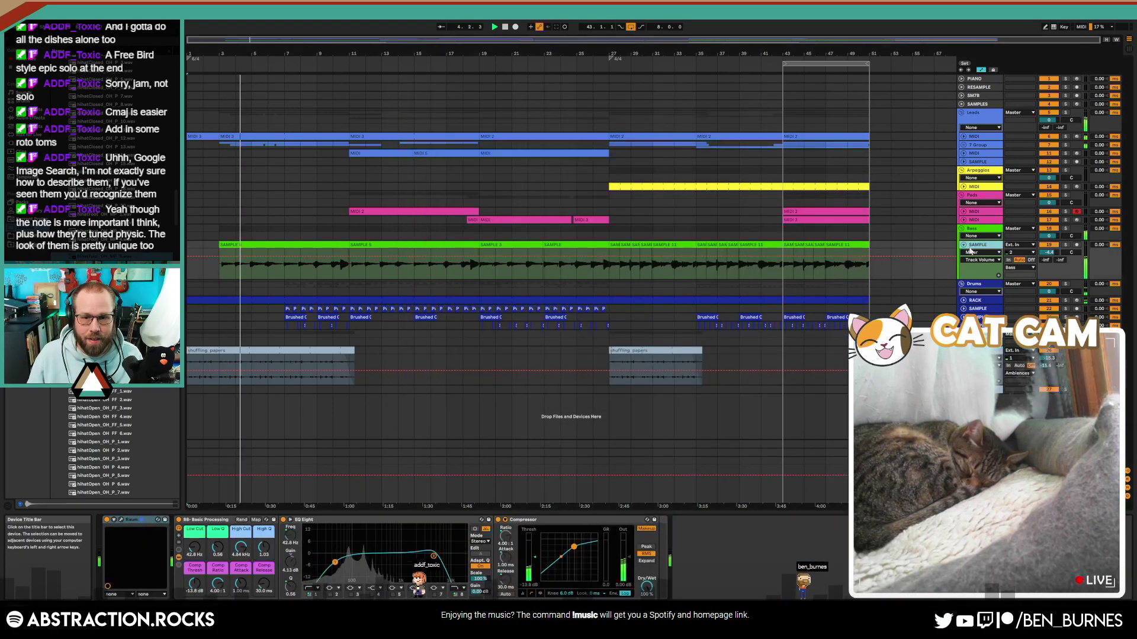
{"action": "left_click", "coordinate": [195, 584]}
{"action": "left_click_drag", "start_coordinate": [194, 583], "coordinate": [194, 578]}
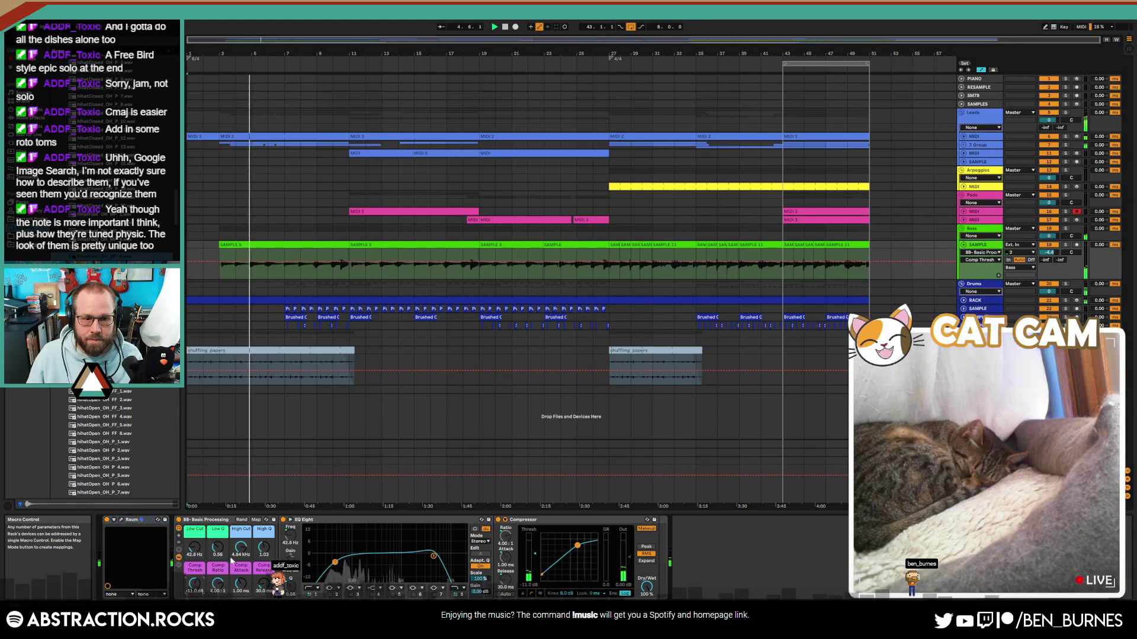
{"action": "left_click_drag", "start_coordinate": [241, 548], "coordinate": [241, 556]}
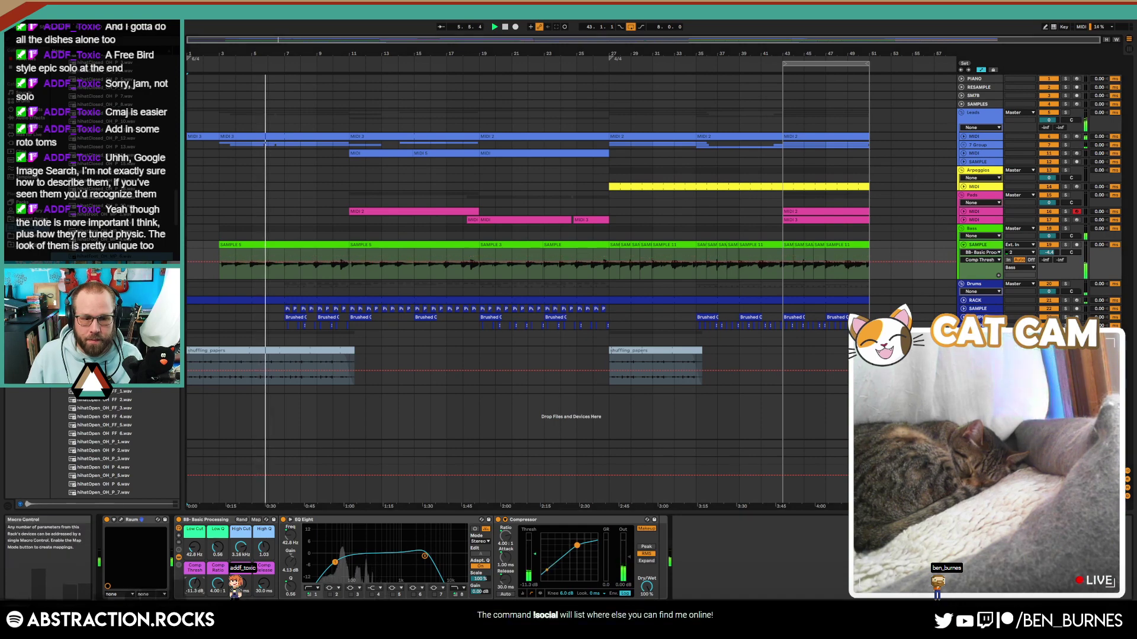
Step: Raise the Master's Glue Compressor makeup to 4.13 dB and automate it slightly lower from bar 43
{"action": "left_click", "coordinate": [553, 489]}
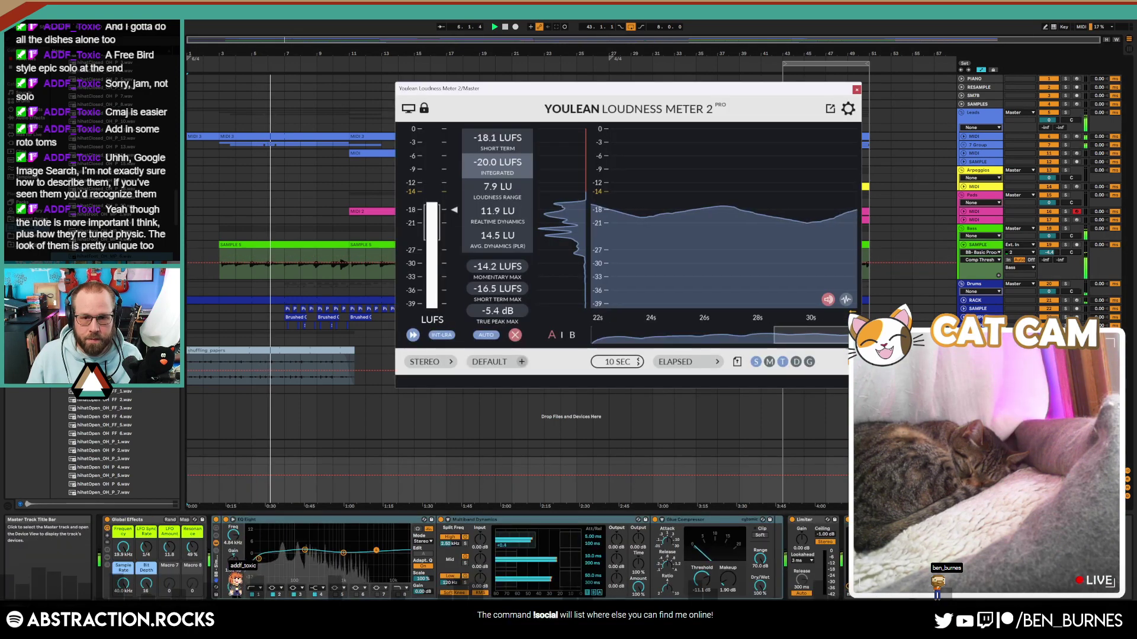
{"action": "left_click_drag", "start_coordinate": [727, 579], "coordinate": [728, 569]}
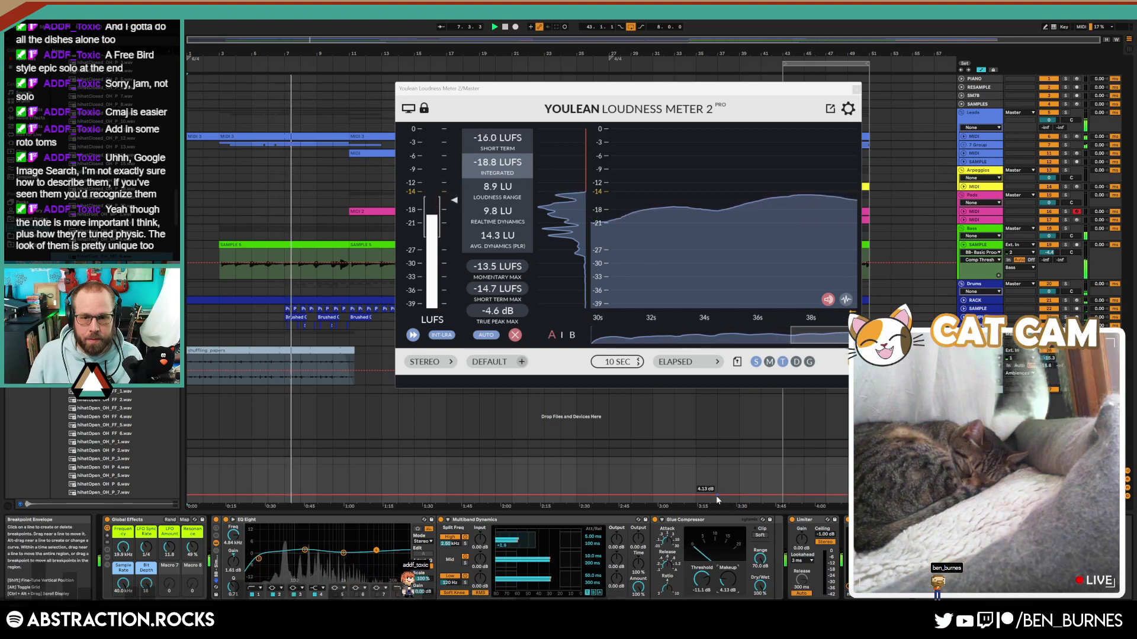
{"action": "left_click_drag", "start_coordinate": [826, 99], "coordinate": [579, 105]}
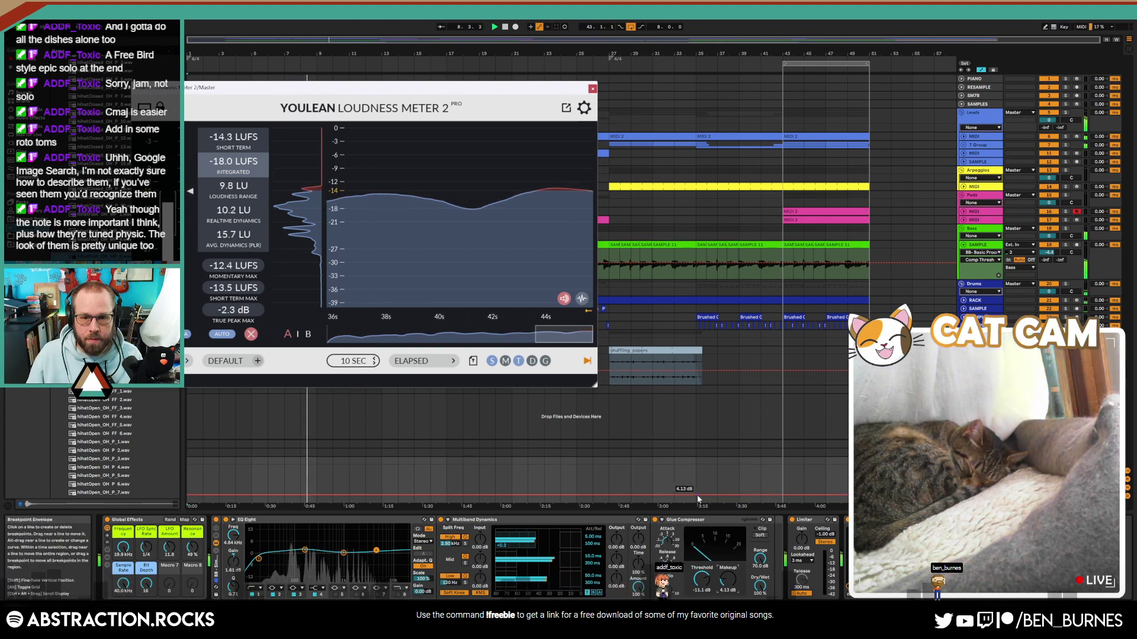
{"action": "left_click", "coordinate": [766, 495]}
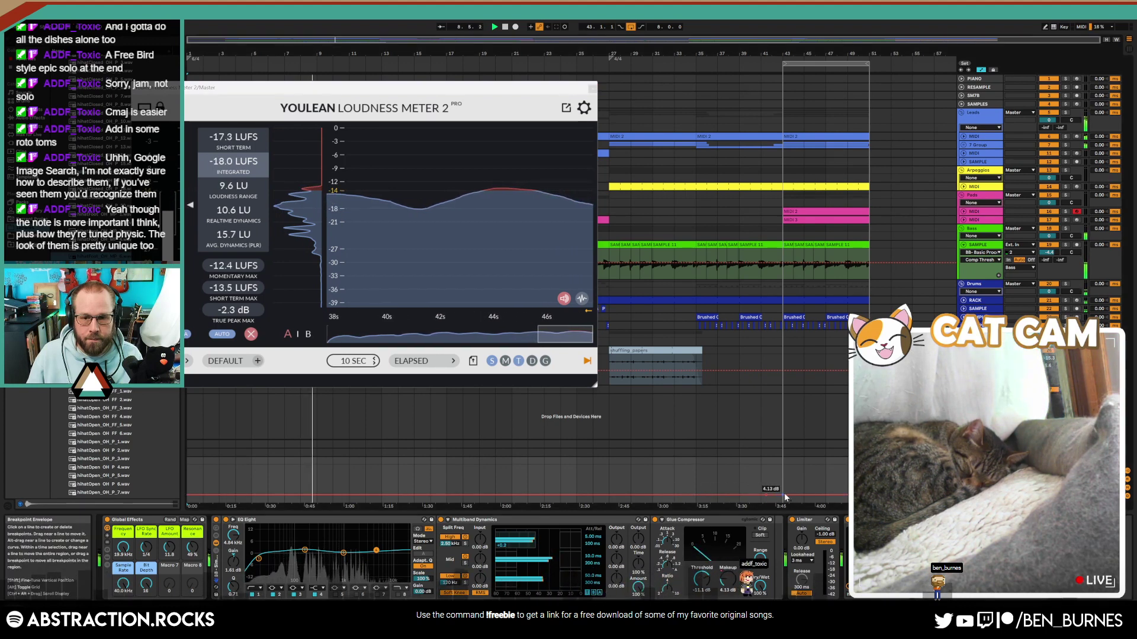
{"action": "left_click_drag", "start_coordinate": [783, 495], "coordinate": [783, 498]}
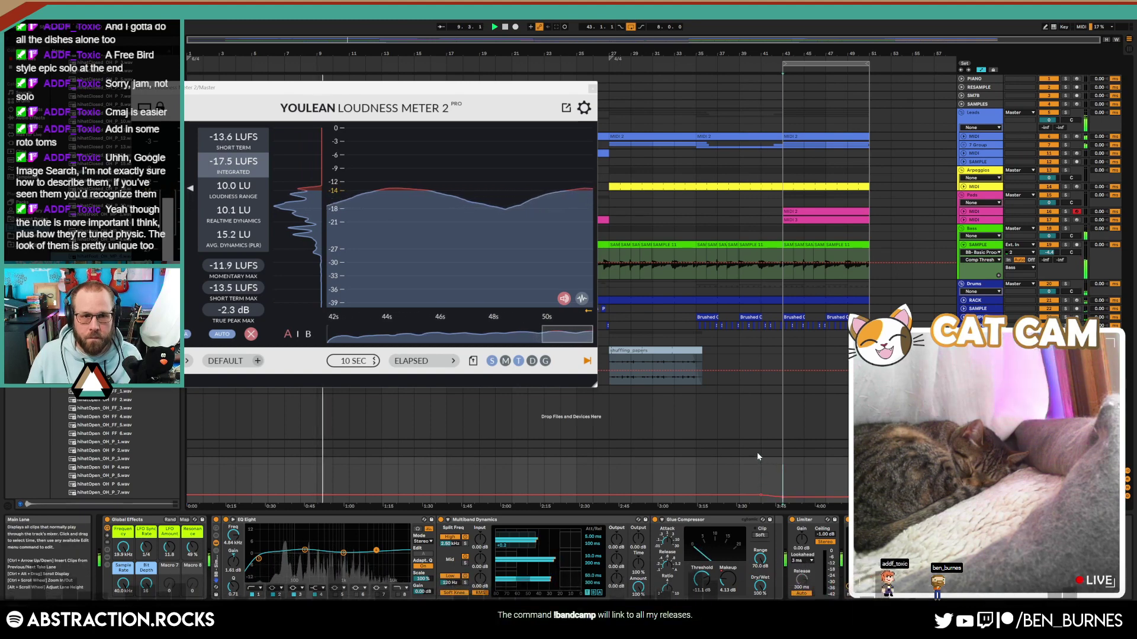
Step: Check the Master's loudness during playback and inspect the Brushed Cymbals pads in the Drums group's Drum Rack
{"action": "left_click_drag", "start_coordinate": [451, 94], "coordinate": [734, 135]}
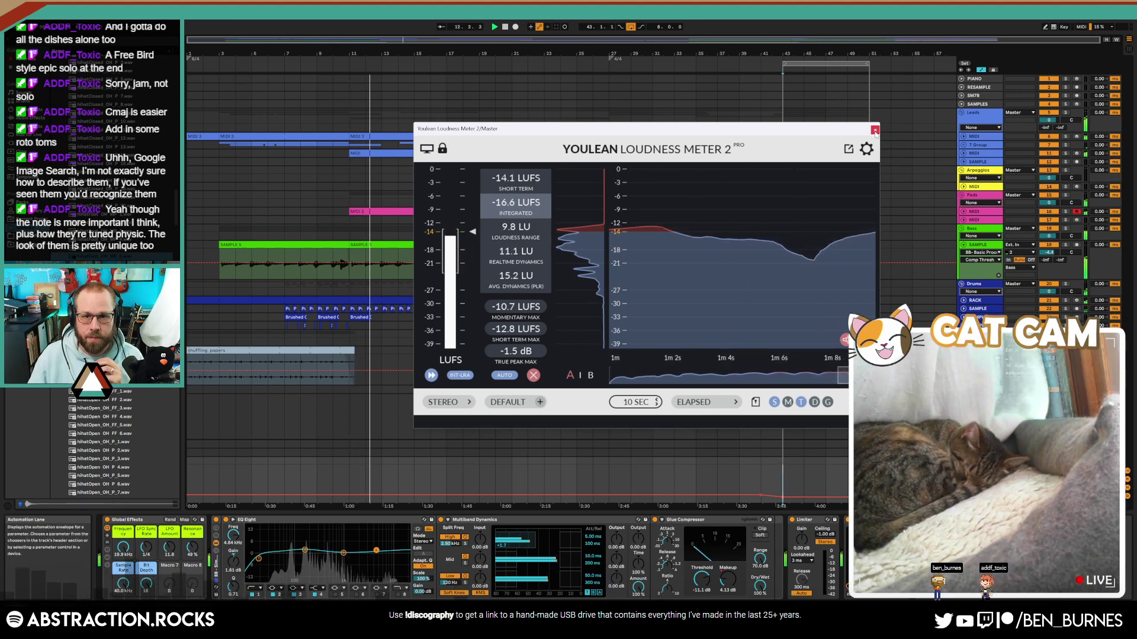
{"action": "left_click_drag", "start_coordinate": [809, 130], "coordinate": [798, 176]}
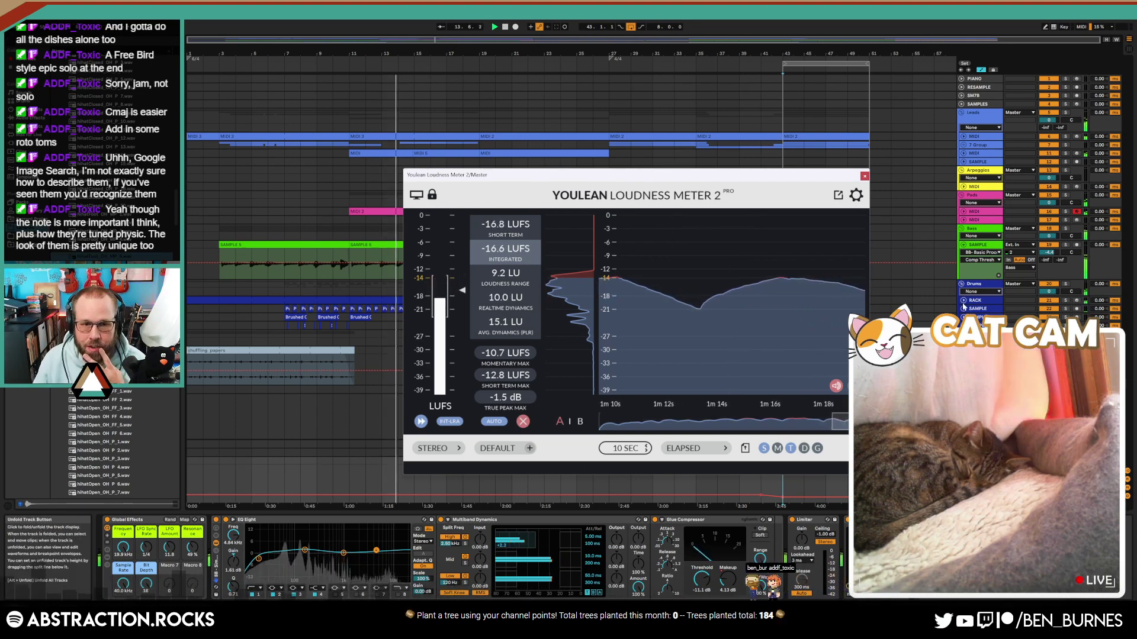
{"action": "left_click", "coordinate": [972, 287]}
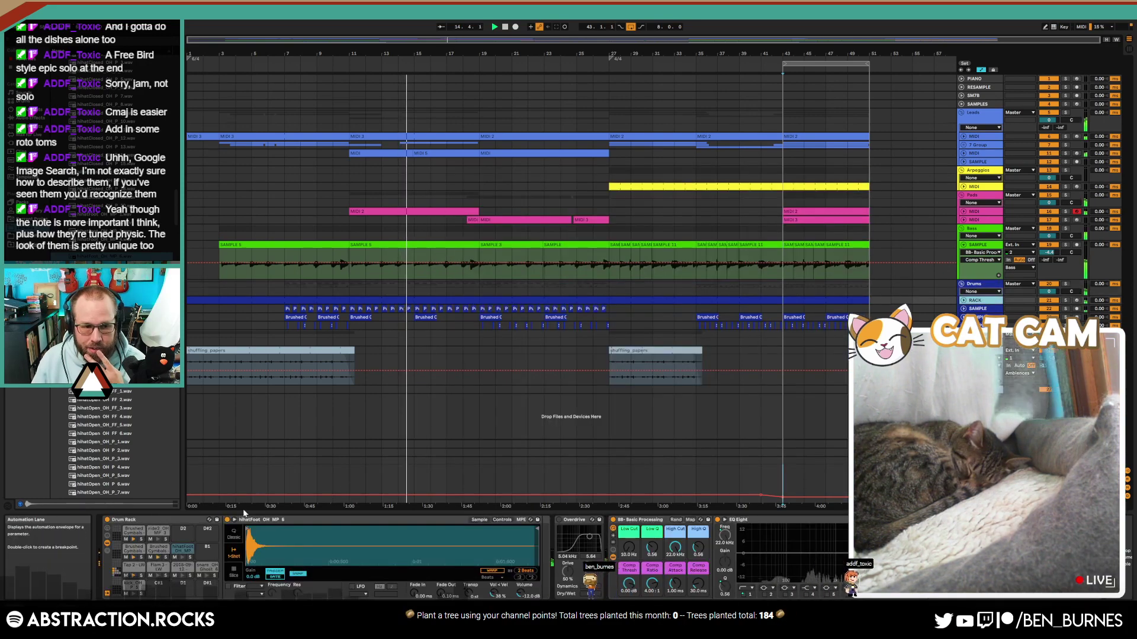
{"action": "left_click", "coordinate": [134, 551]}
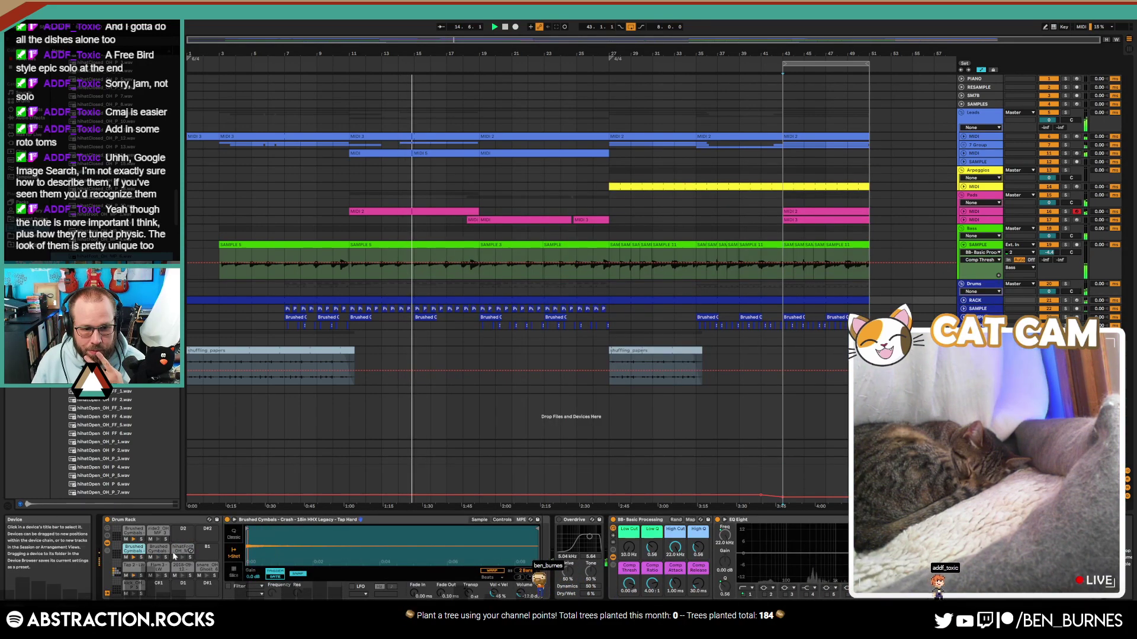
{"action": "left_click", "coordinate": [134, 530]}
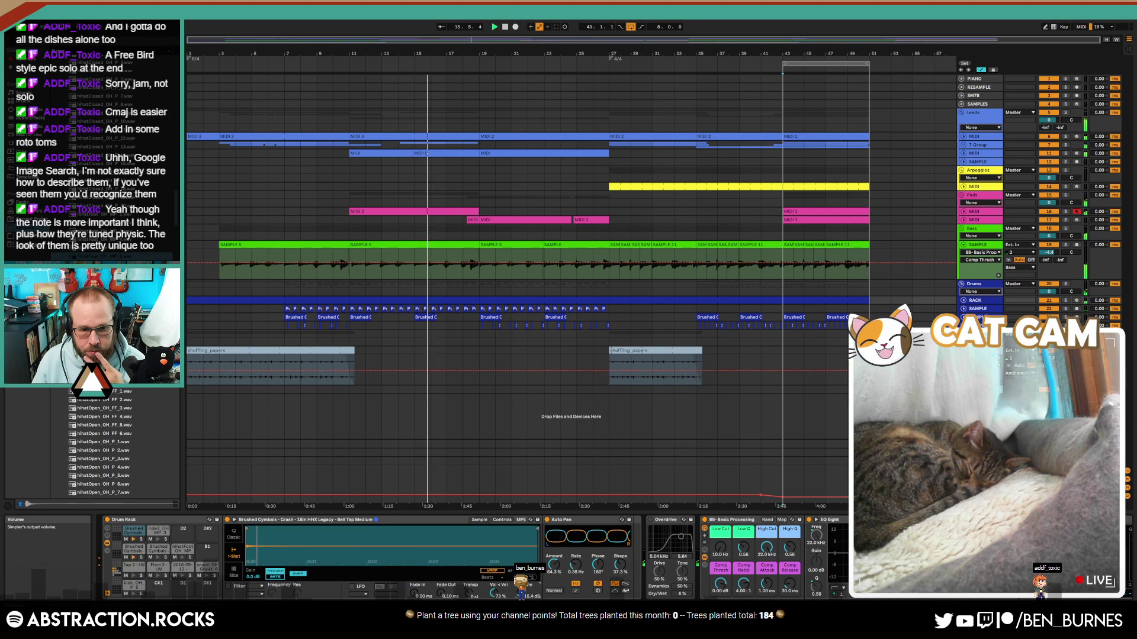
{"action": "left_click", "coordinate": [980, 462]}
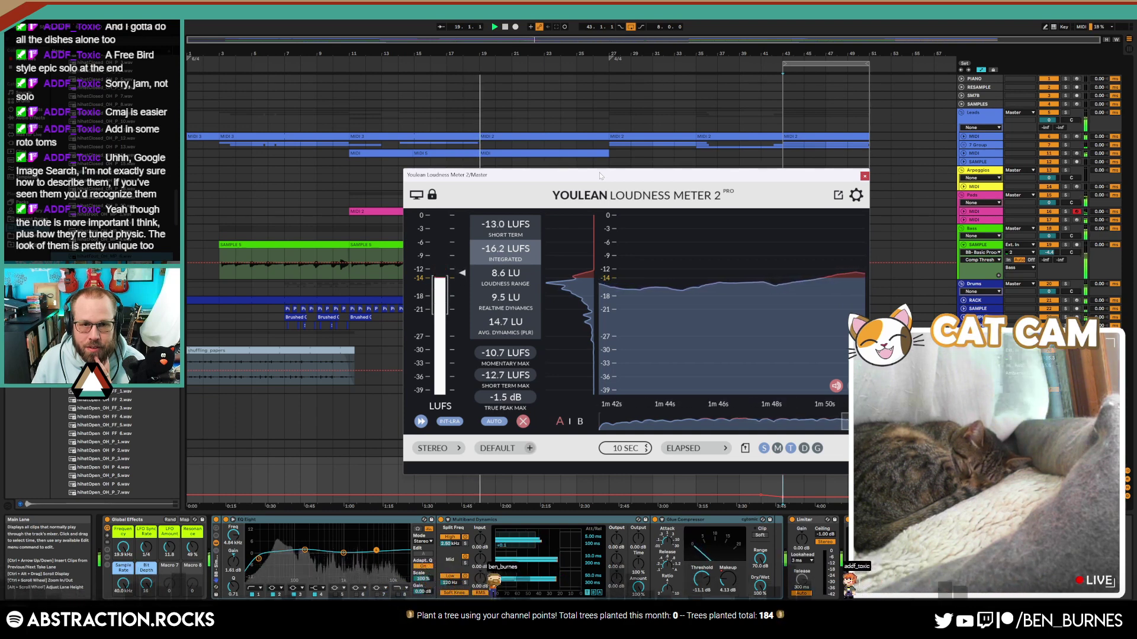
{"action": "left_click", "coordinate": [865, 176]}
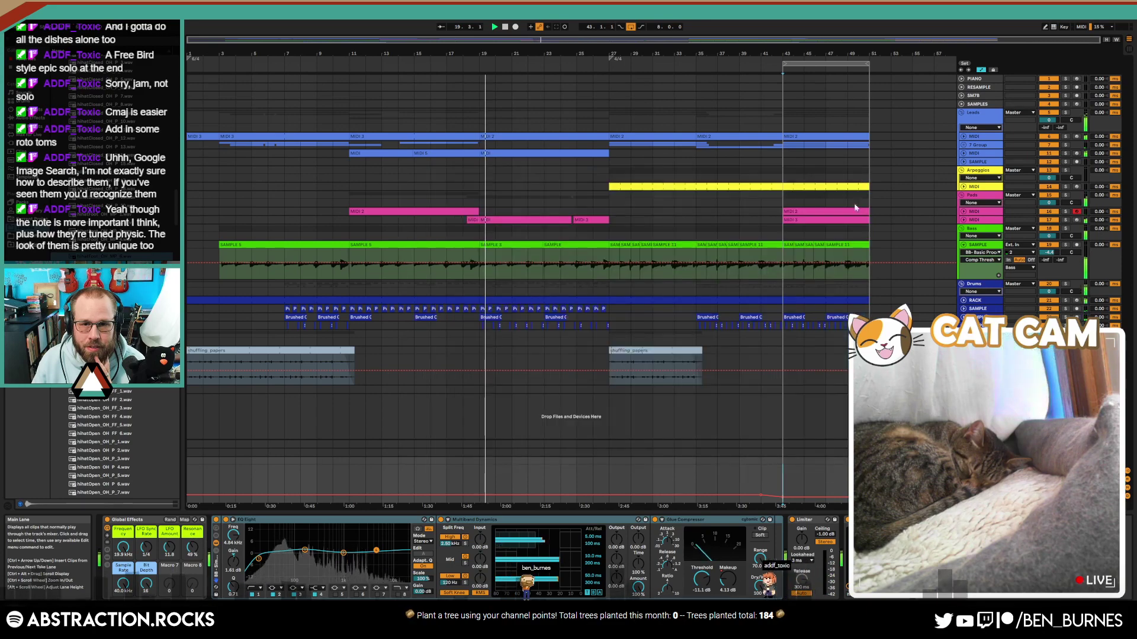
Step: Unfold the Leads group's lower MIDI track and lower the velocities of the opening note run in its bar 19 clip
{"action": "left_click", "coordinate": [962, 154]}
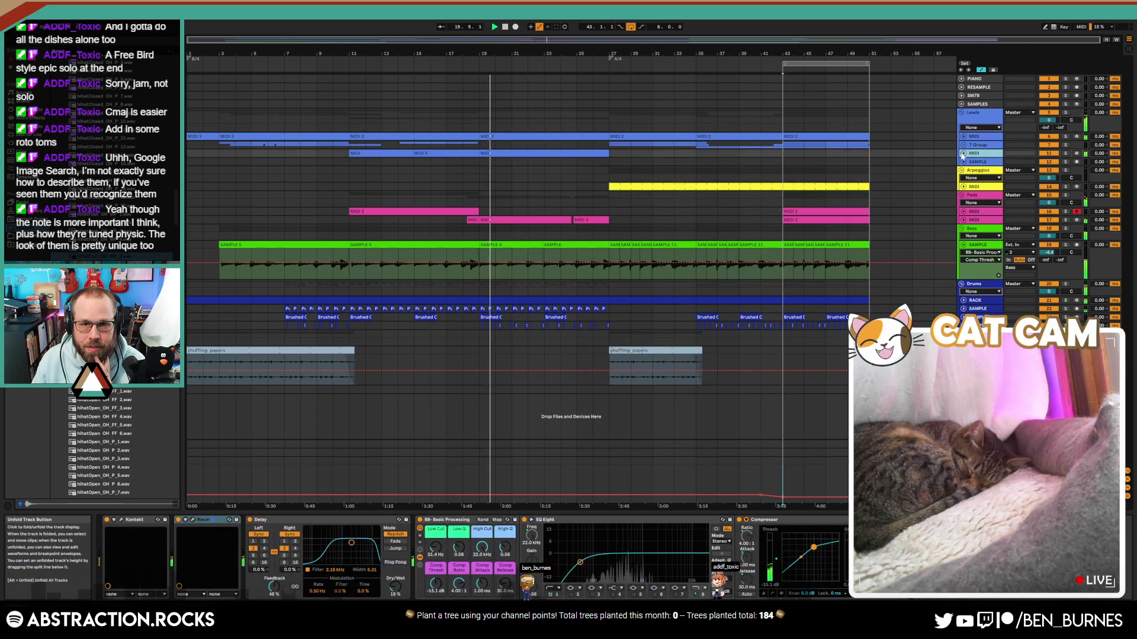
{"action": "left_click", "coordinate": [963, 155]}
{"action": "double_click", "coordinate": [552, 166]}
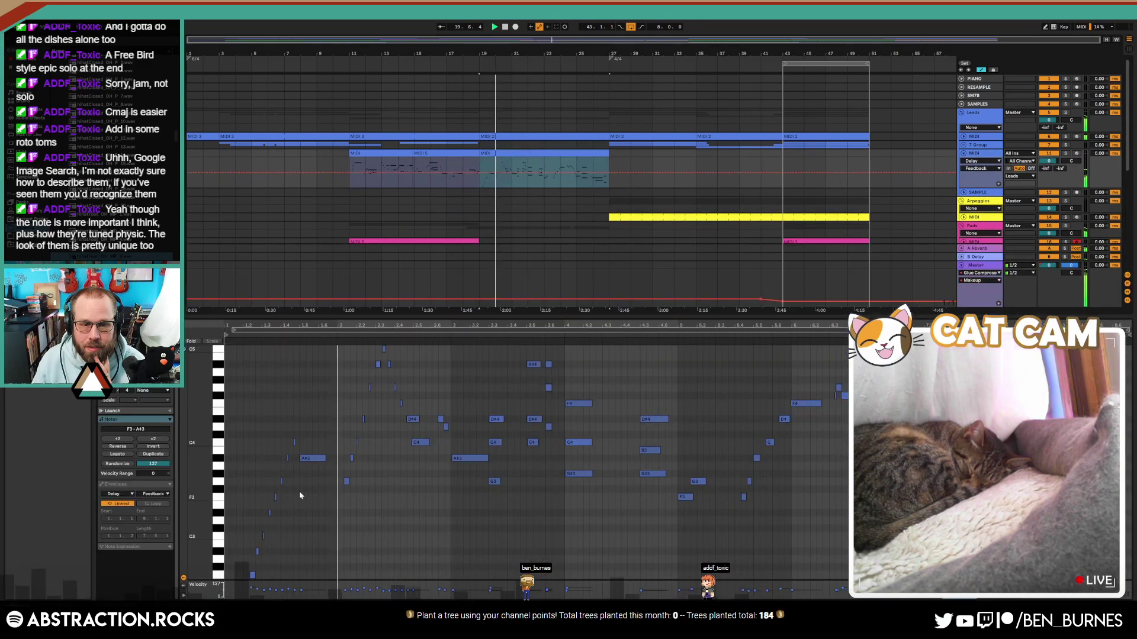
{"action": "left_click_drag", "start_coordinate": [240, 422], "coordinate": [315, 583]}
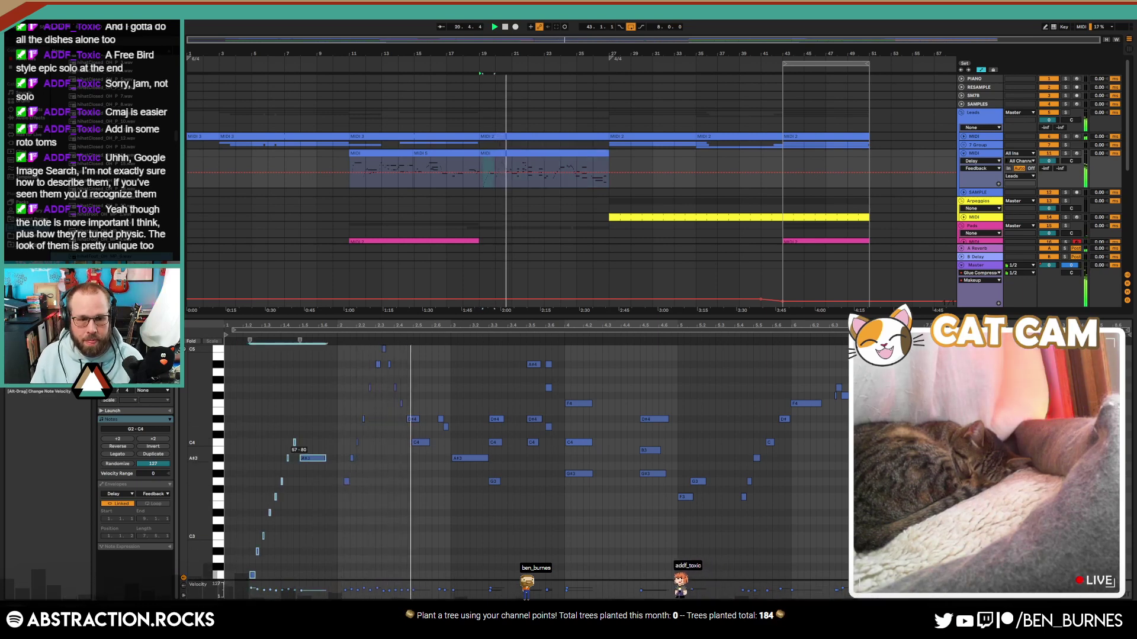
{"action": "left_click", "coordinate": [252, 575]}
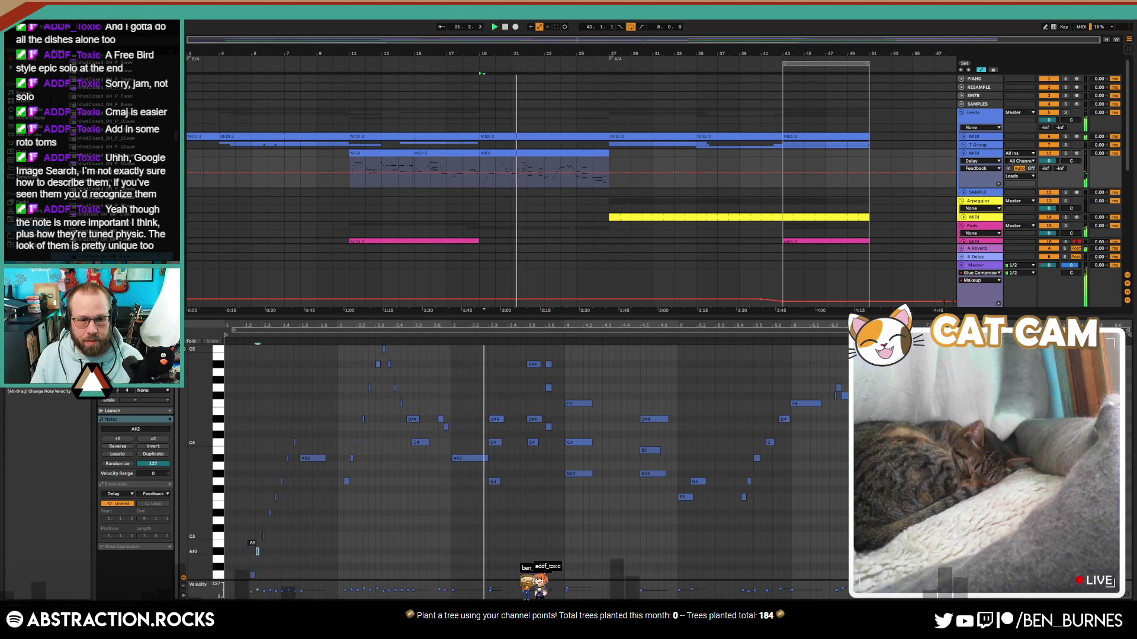
{"action": "key", "text": "shift+Tab"}
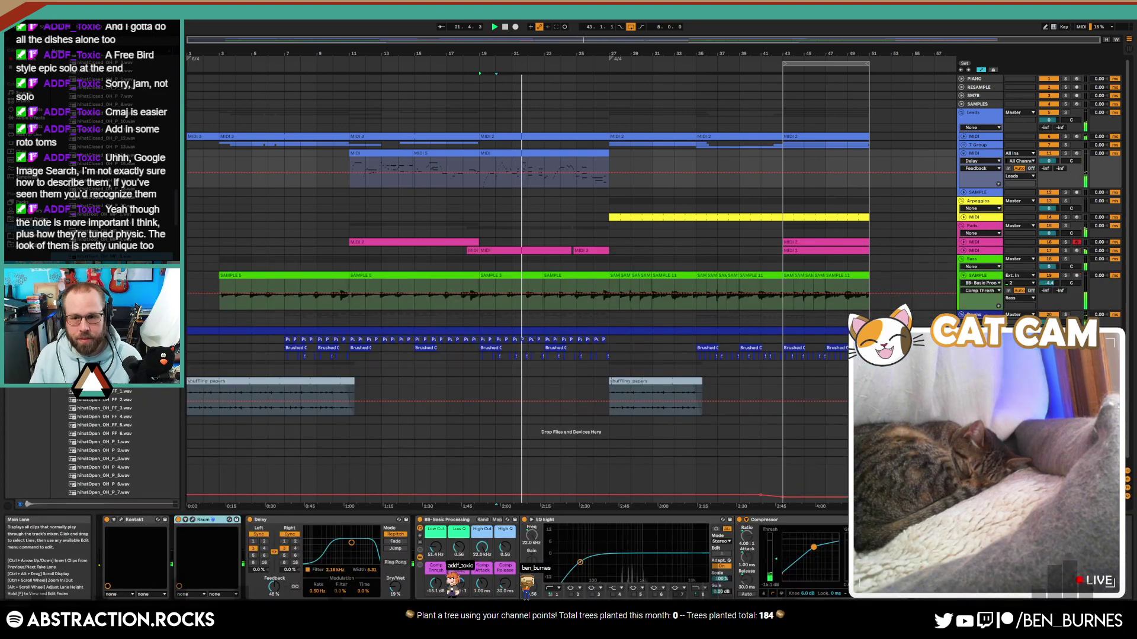
Step: Check the Master's loudness meter during playback and unfold the Pads group's second MIDI track
{"action": "left_click", "coordinate": [980, 461]}
{"action": "left_click", "coordinate": [464, 550]}
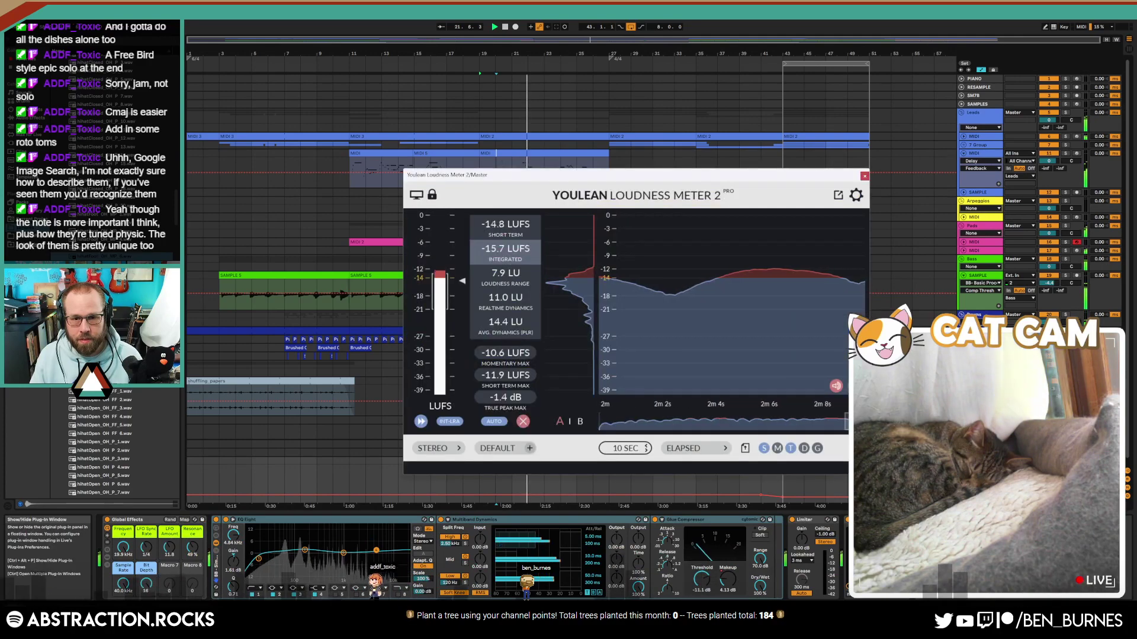
{"action": "left_click_drag", "start_coordinate": [461, 257], "coordinate": [461, 267]}
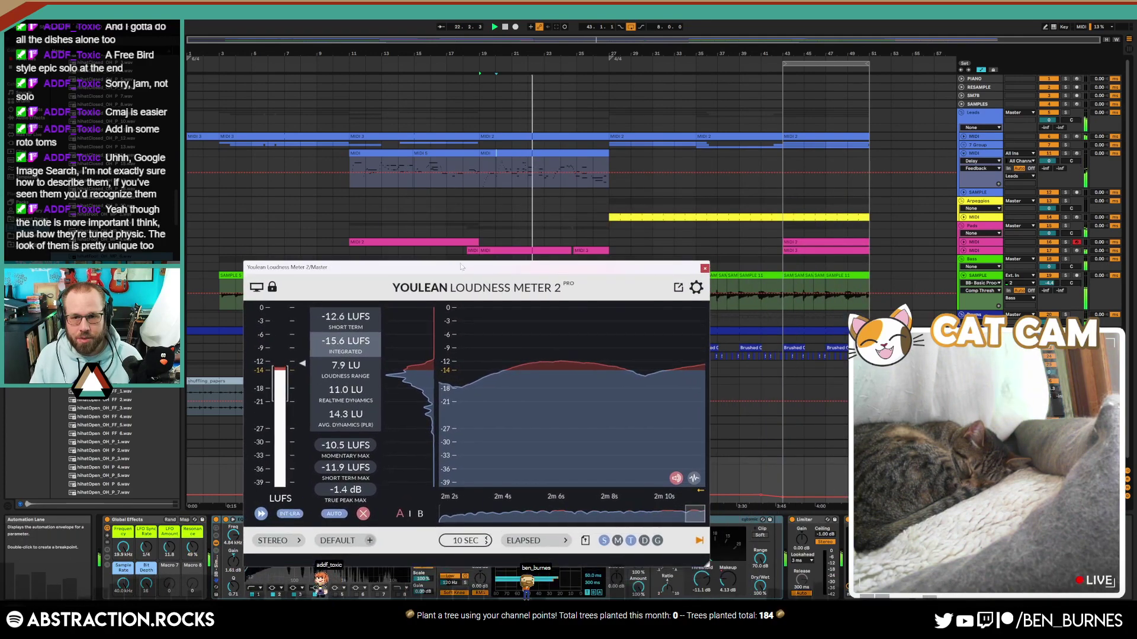
{"action": "left_click", "coordinate": [971, 252]}
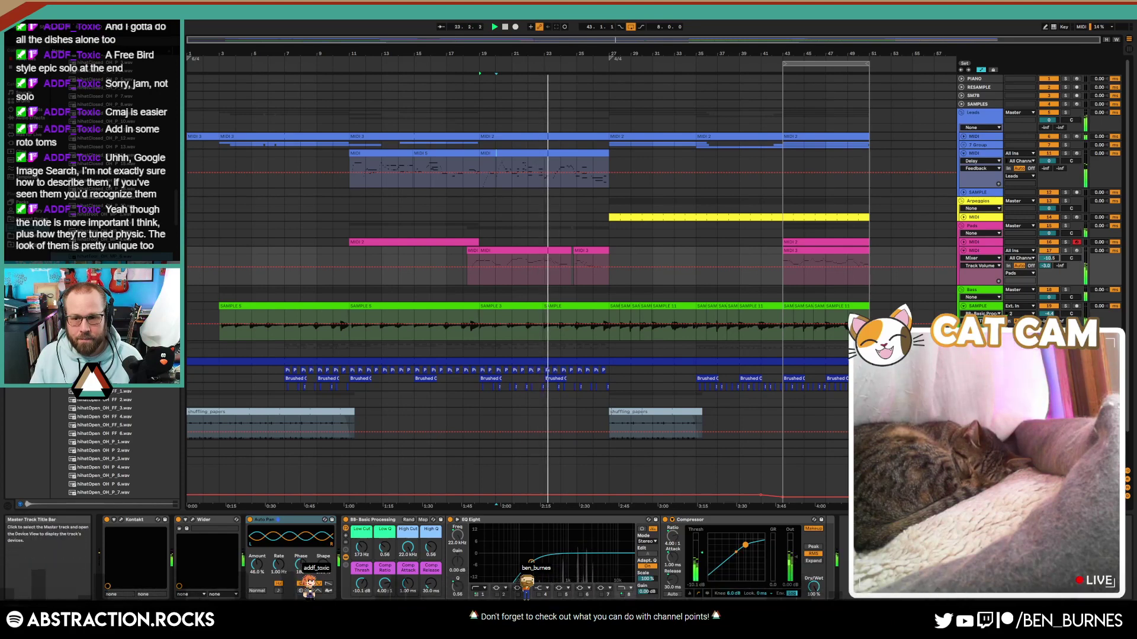
{"action": "left_click", "coordinate": [980, 461]}
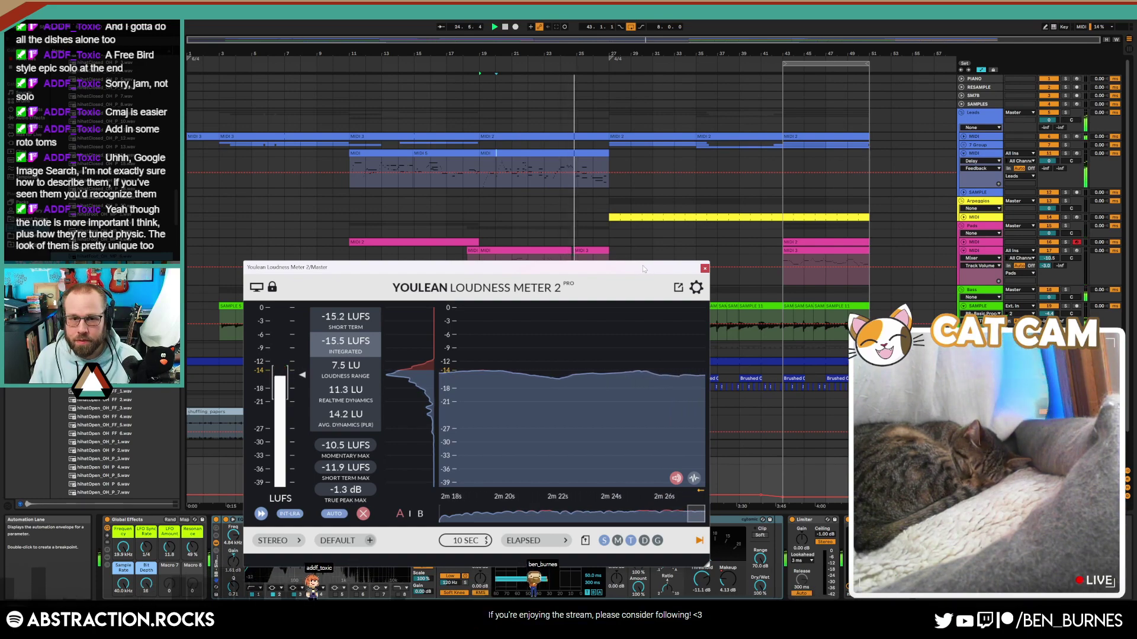
{"action": "left_click_drag", "start_coordinate": [666, 269], "coordinate": [631, 217]}
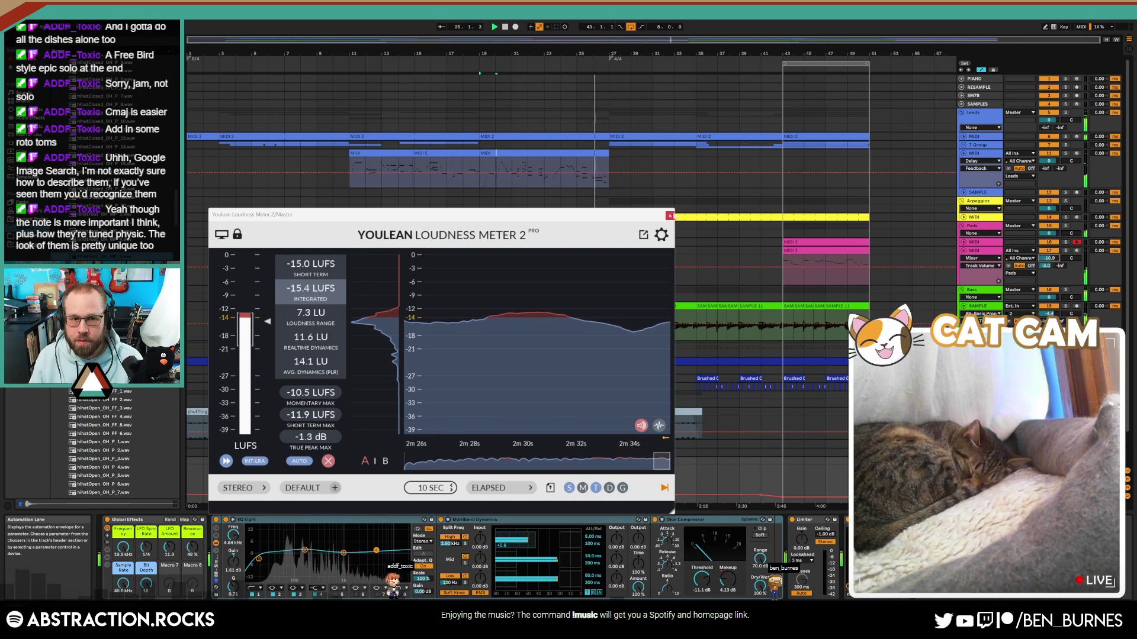
{"action": "left_click", "coordinate": [669, 216]}
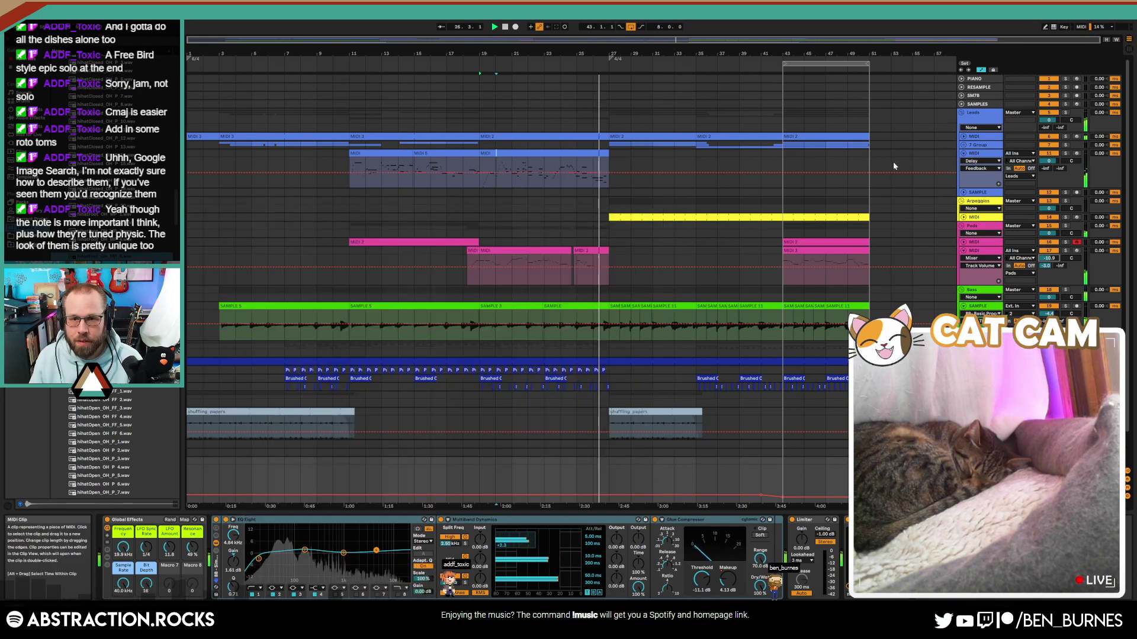
Step: Unfold the Leads group's first MIDI track, glance at its bar 19 notes, and unfold the 7-Group with its first MIDI track
{"action": "left_click", "coordinate": [964, 137]}
{"action": "double_click", "coordinate": [575, 136]}
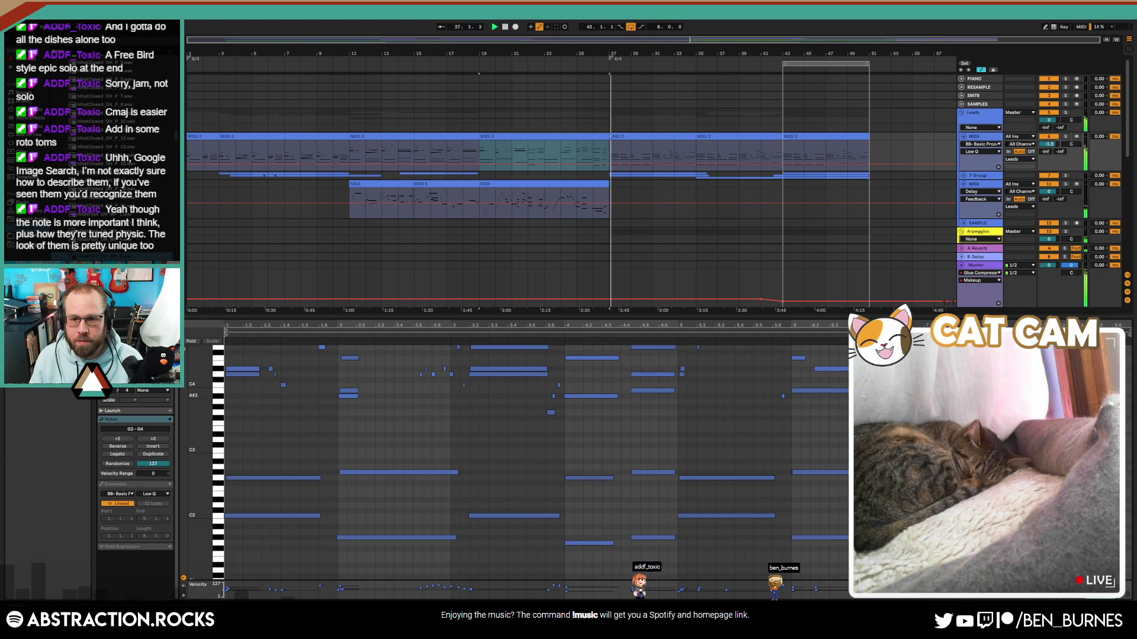
{"action": "left_click", "coordinate": [1064, 601]}
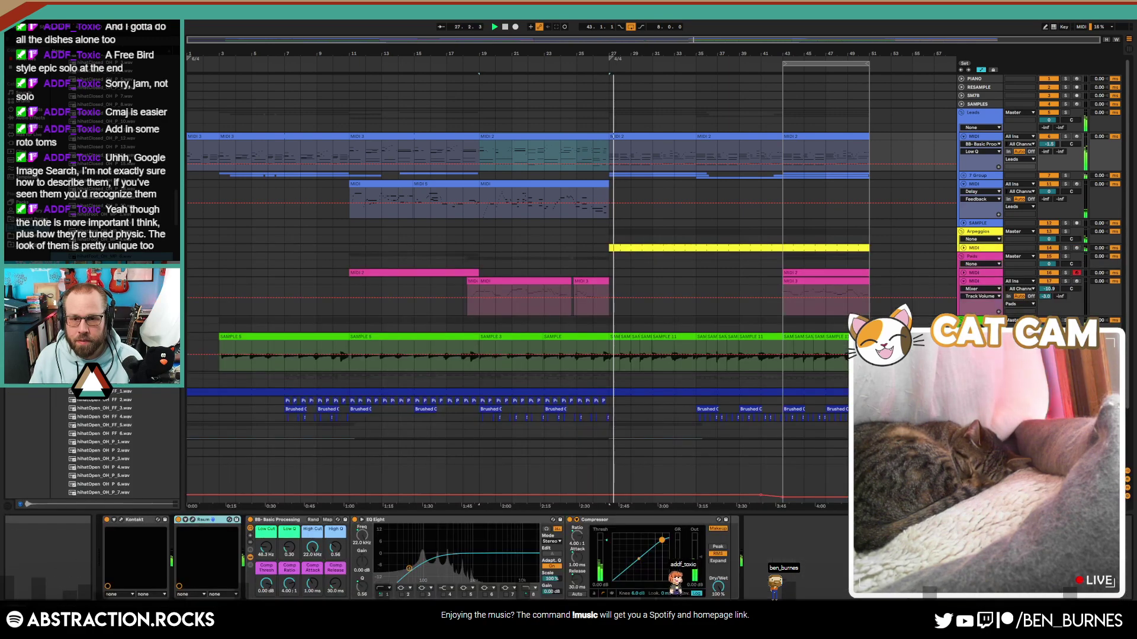
{"action": "left_click", "coordinate": [962, 176]}
{"action": "left_click", "coordinate": [965, 207]}
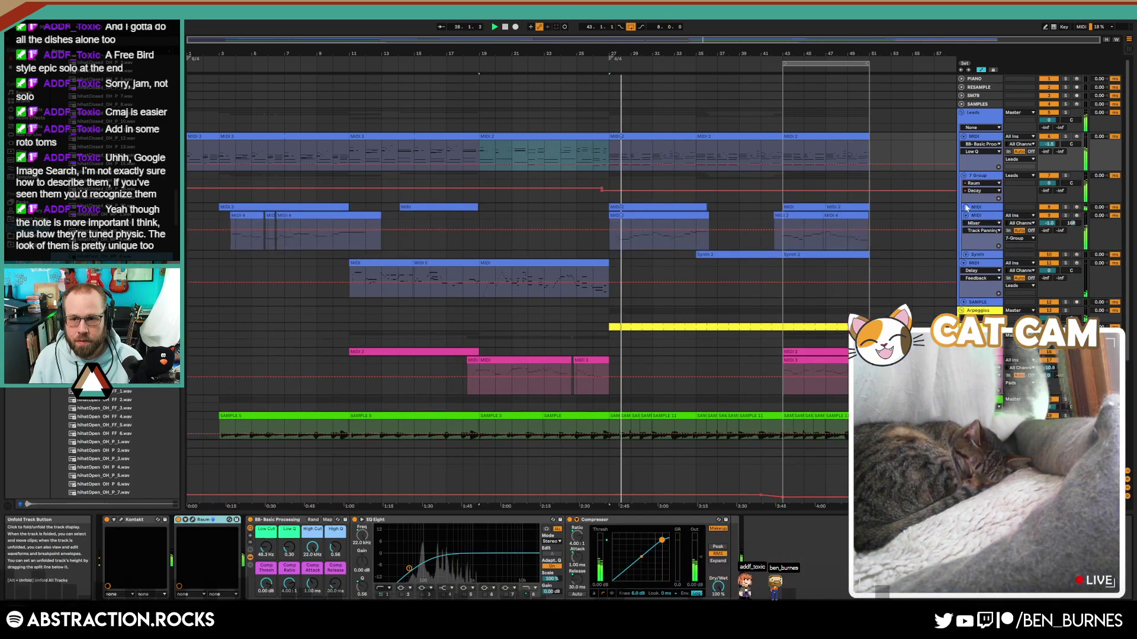
{"action": "left_click", "coordinate": [966, 207]}
{"action": "left_click", "coordinate": [980, 211]}
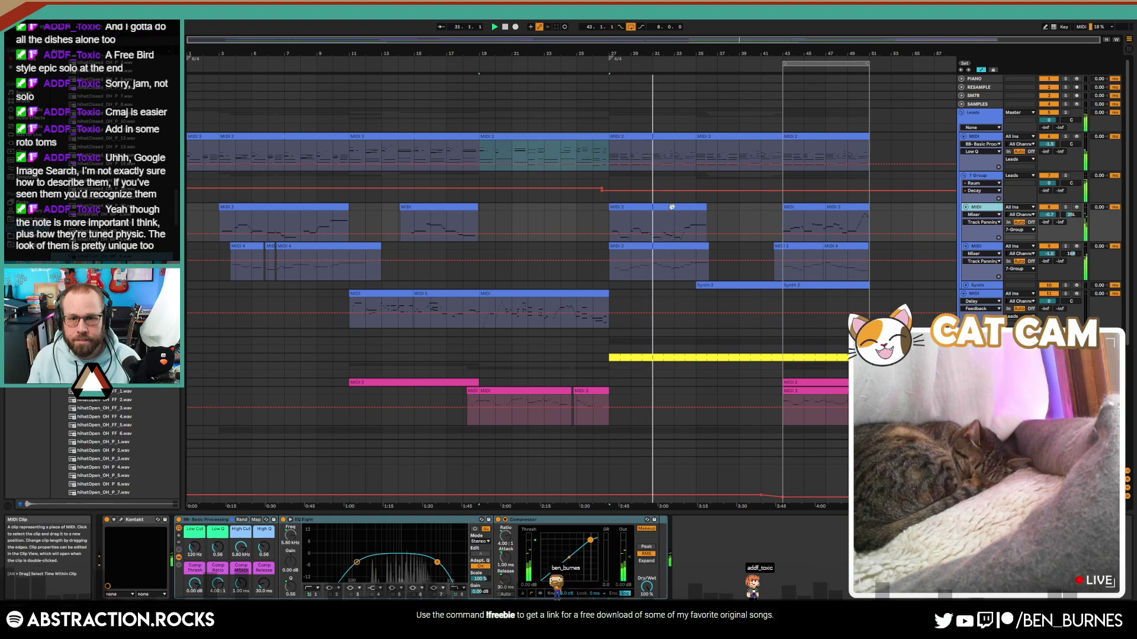
Step: Check the Master's loudness in the section after bar 27, close the meter and stop playback
{"action": "left_click", "coordinate": [980, 462]}
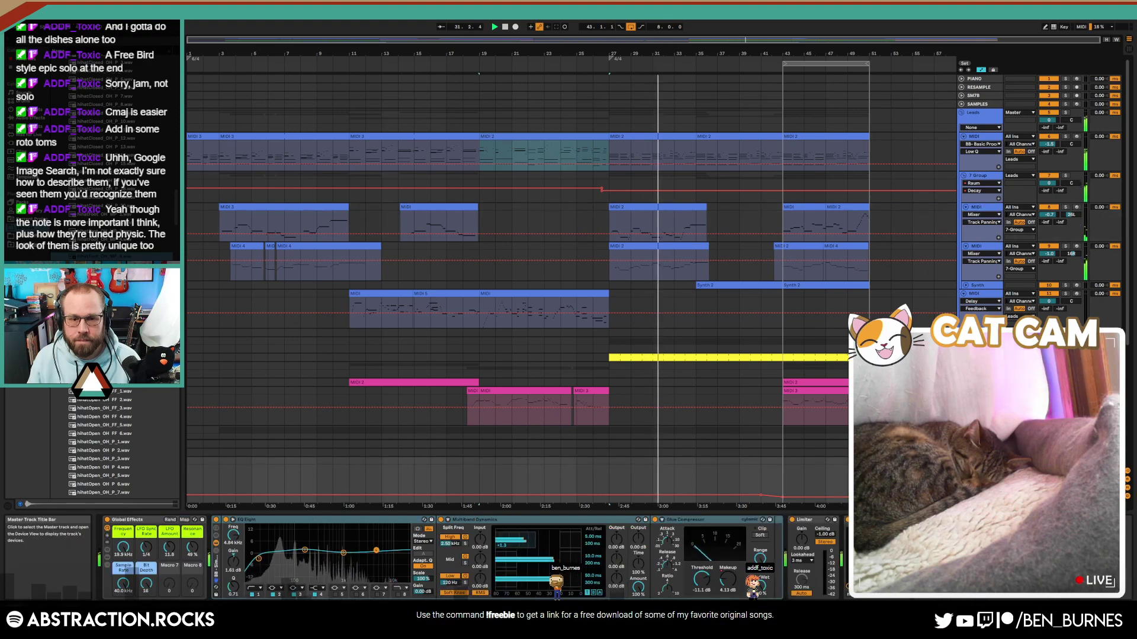
{"action": "left_click", "coordinate": [862, 520]}
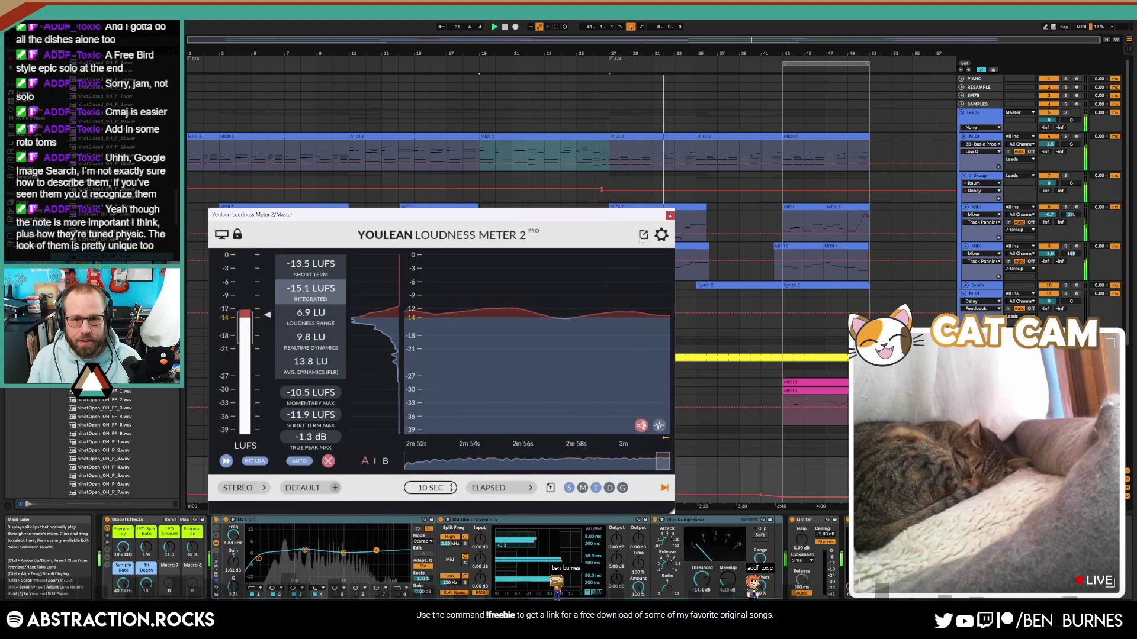
{"action": "left_click_drag", "start_coordinate": [613, 213], "coordinate": [518, 190]}
{"action": "left_click", "coordinate": [571, 193]}
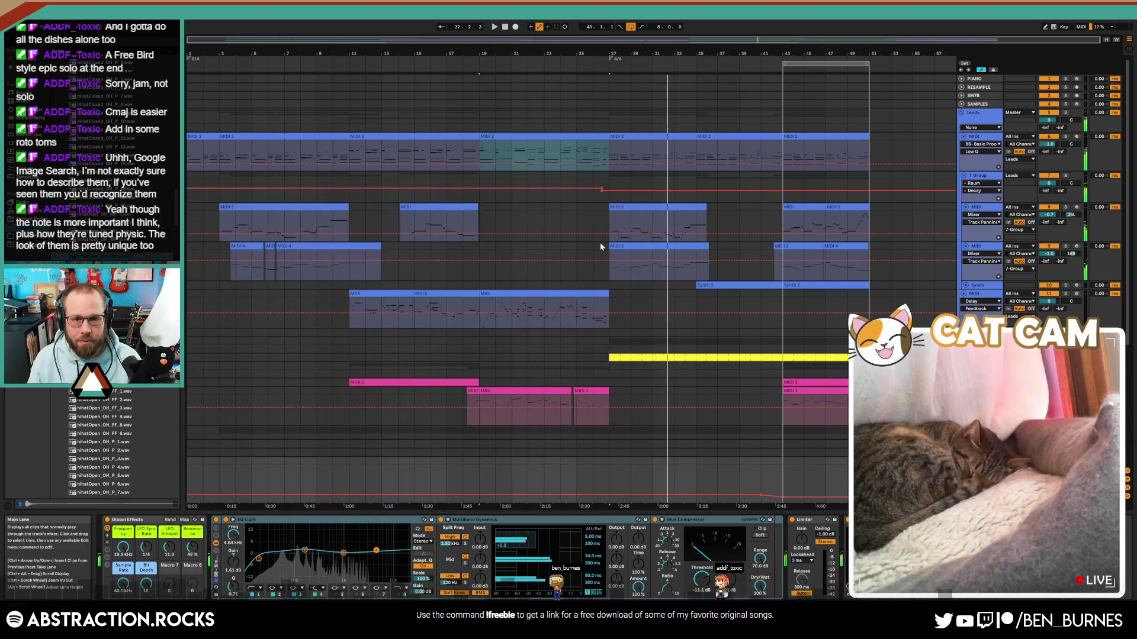
{"action": "key", "text": "space"}
Step: Compare the notes of the 7-Group first track's bar 27 clip with those of its earlier clips
{"action": "double_click", "coordinate": [629, 206]}
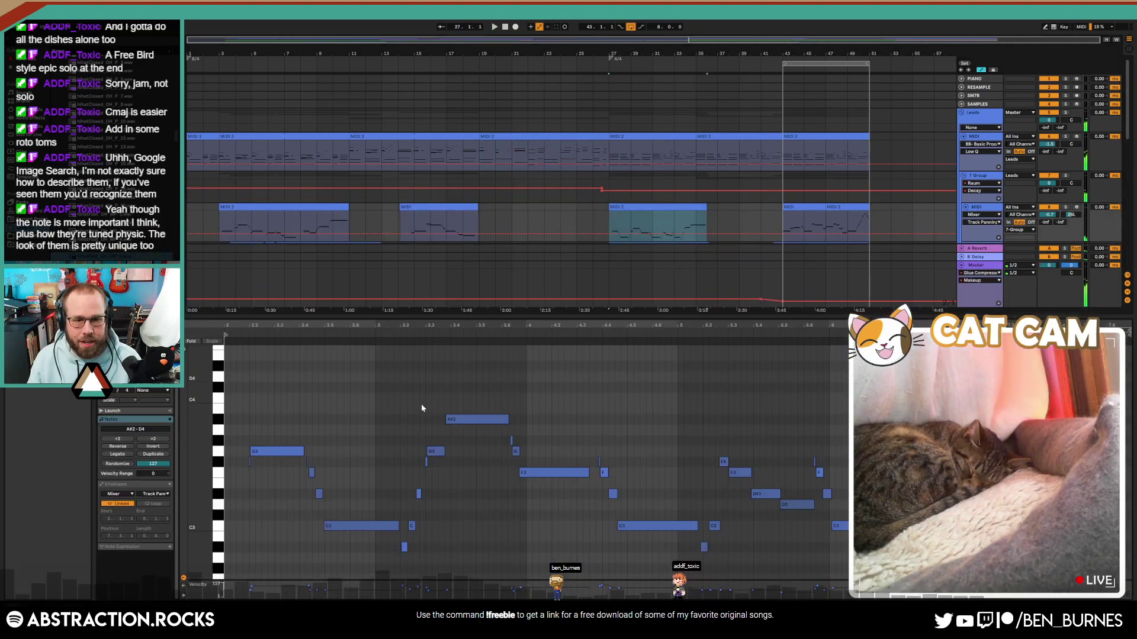
{"action": "left_click", "coordinate": [456, 205]}
{"action": "left_click", "coordinate": [337, 207]}
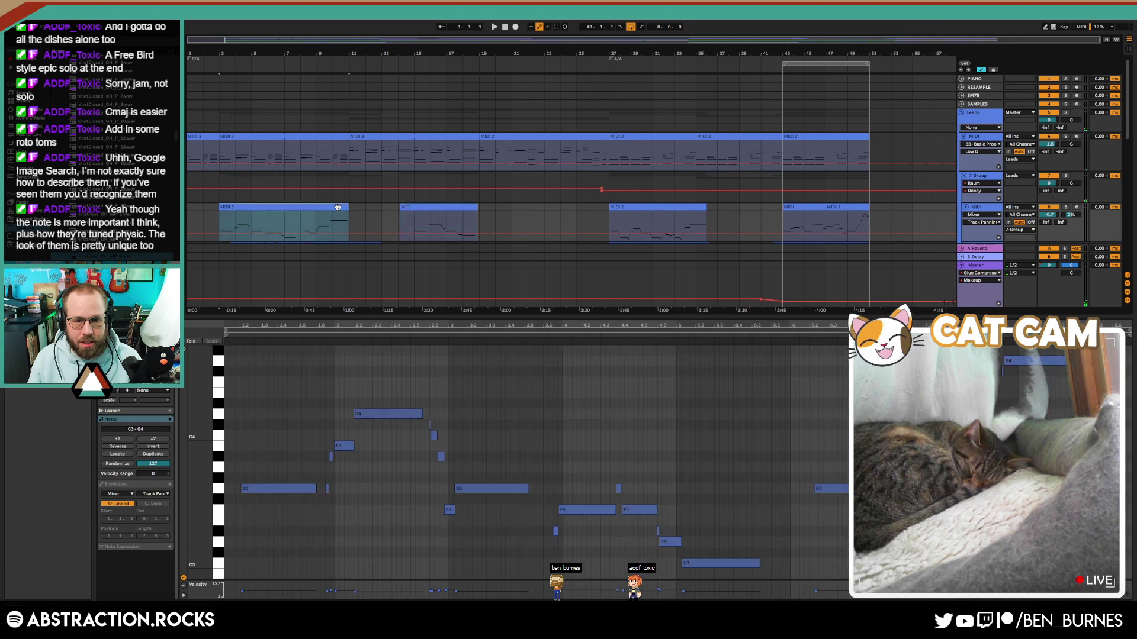
{"action": "left_click", "coordinate": [645, 211]}
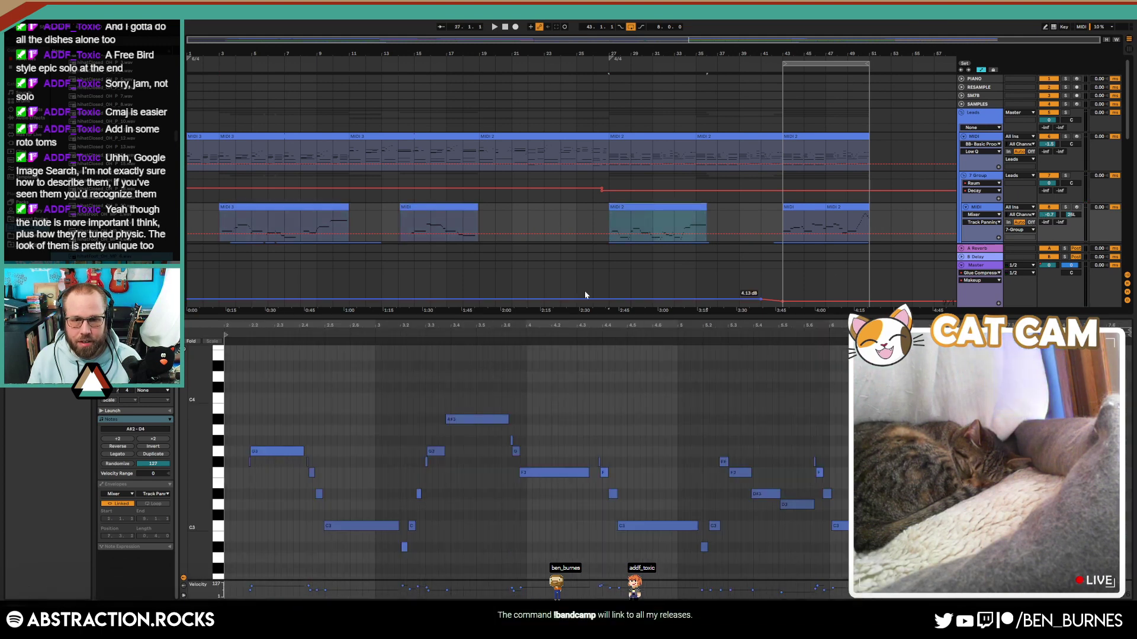
{"action": "left_click", "coordinate": [900, 243]}
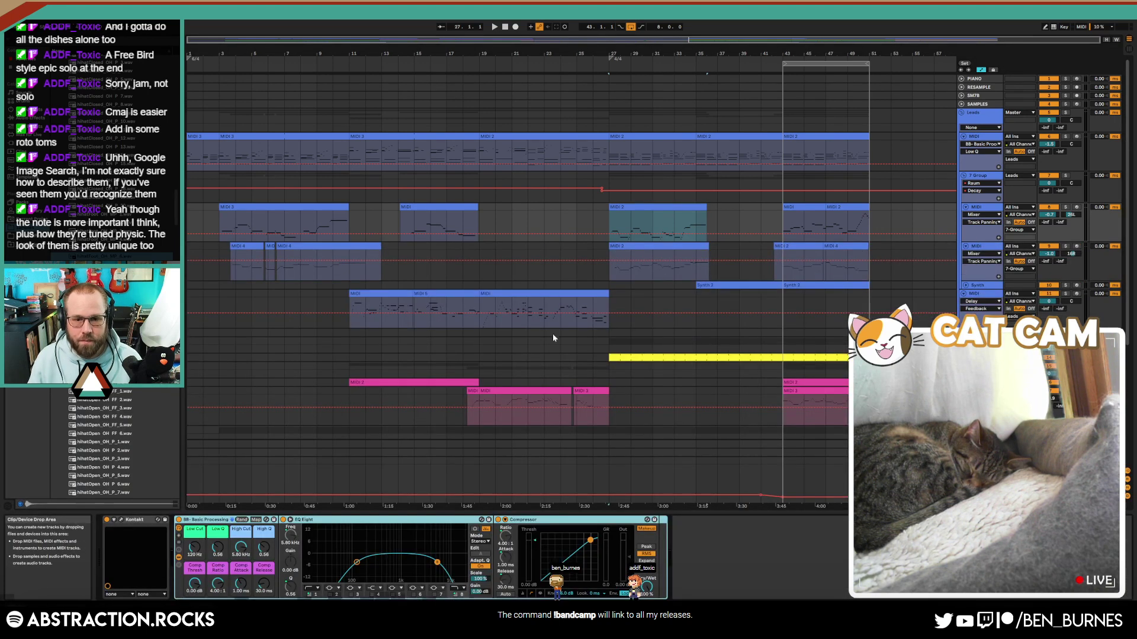
Step: Automate the EQ Eight output gain of both 7-Group MIDI tracks lower from just before bar 27, and play the result
{"action": "left_click", "coordinate": [484, 592]}
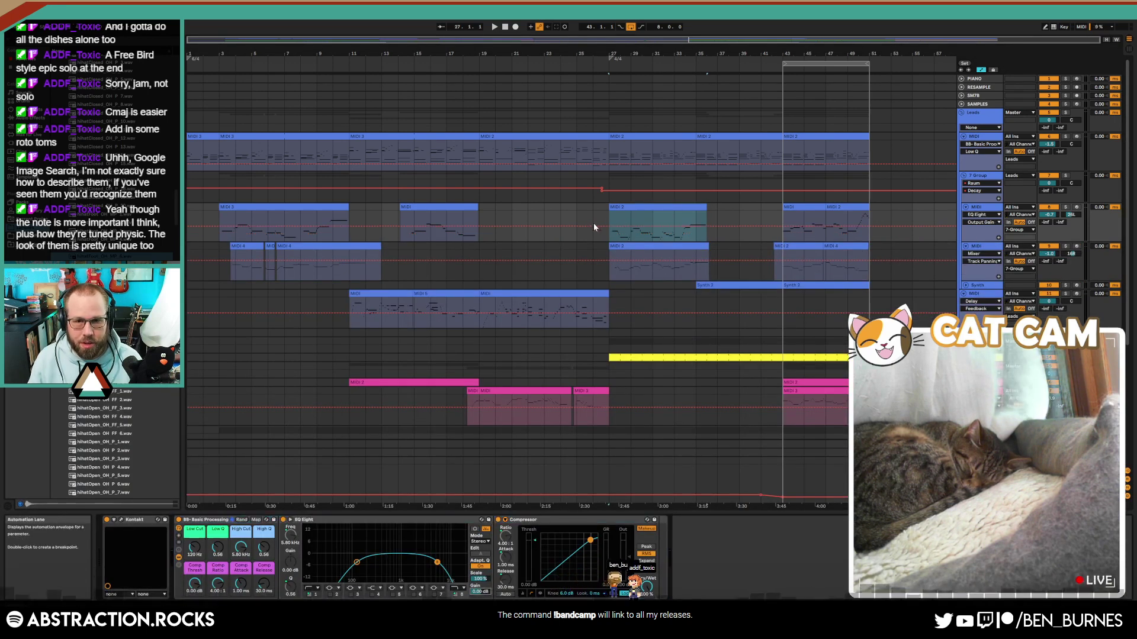
{"action": "left_click_drag", "start_coordinate": [595, 226], "coordinate": [596, 230]}
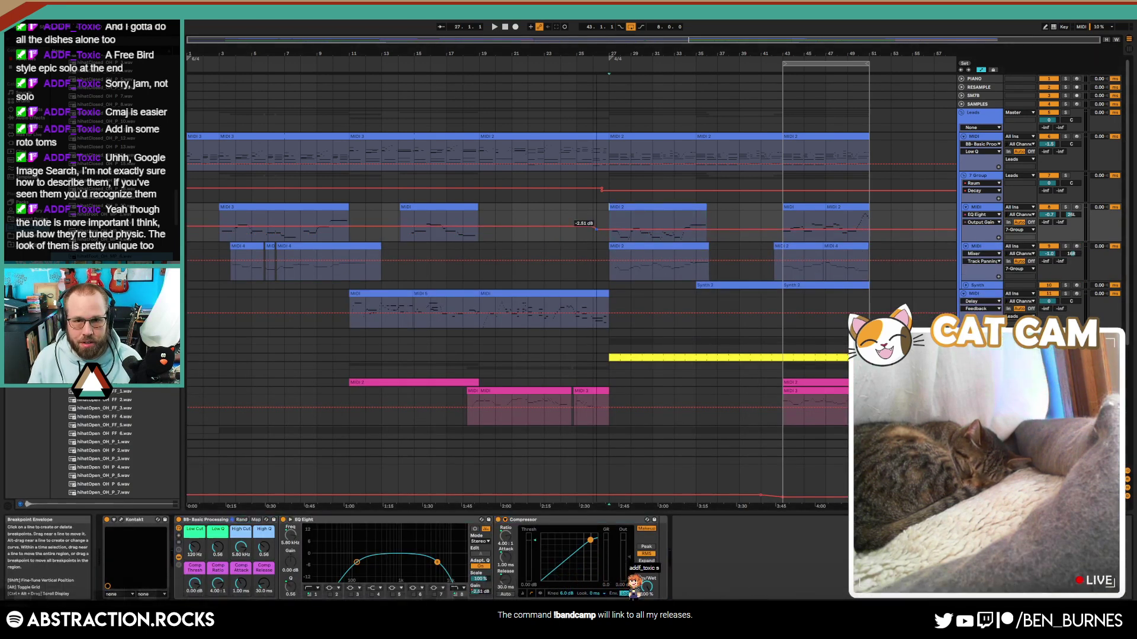
{"action": "left_click", "coordinate": [619, 246]}
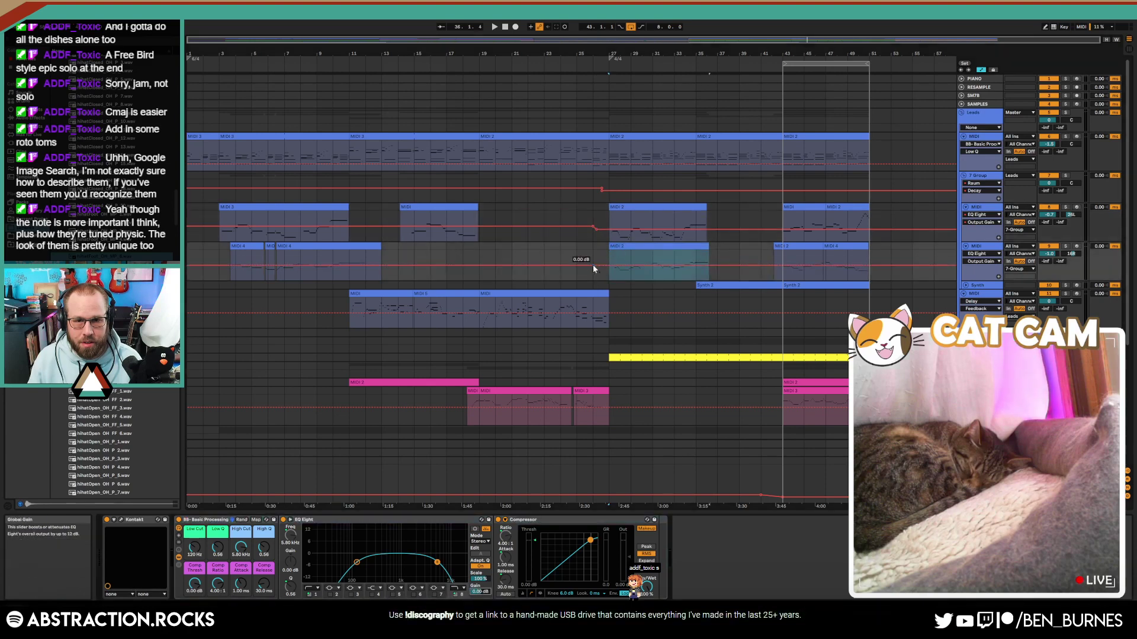
{"action": "left_click_drag", "start_coordinate": [594, 262], "coordinate": [598, 266]}
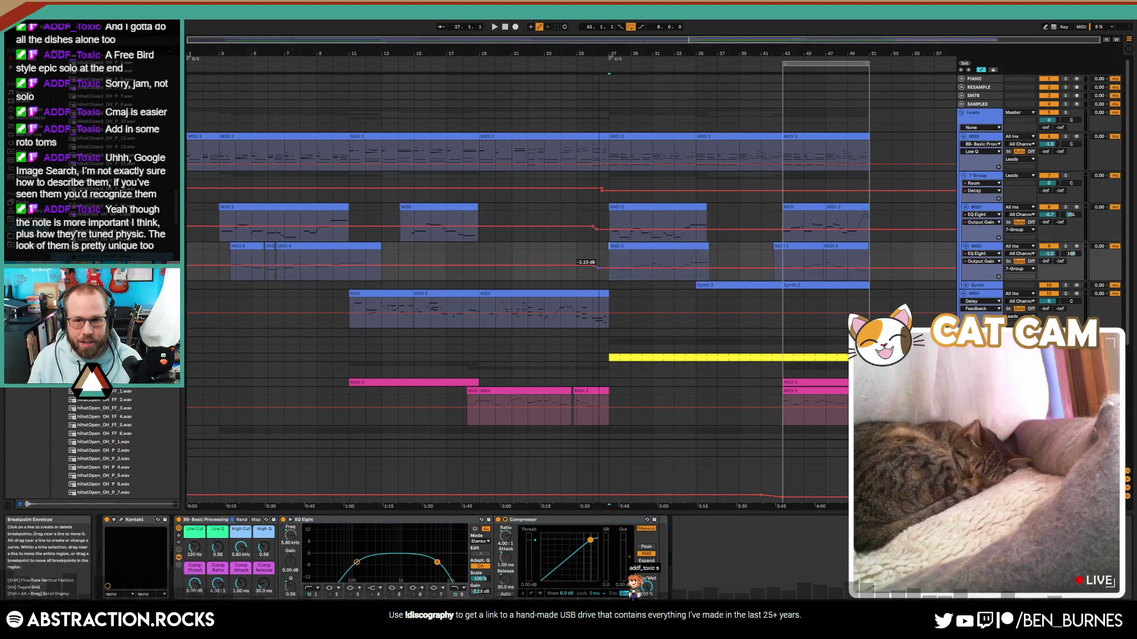
{"action": "key", "text": "space"}
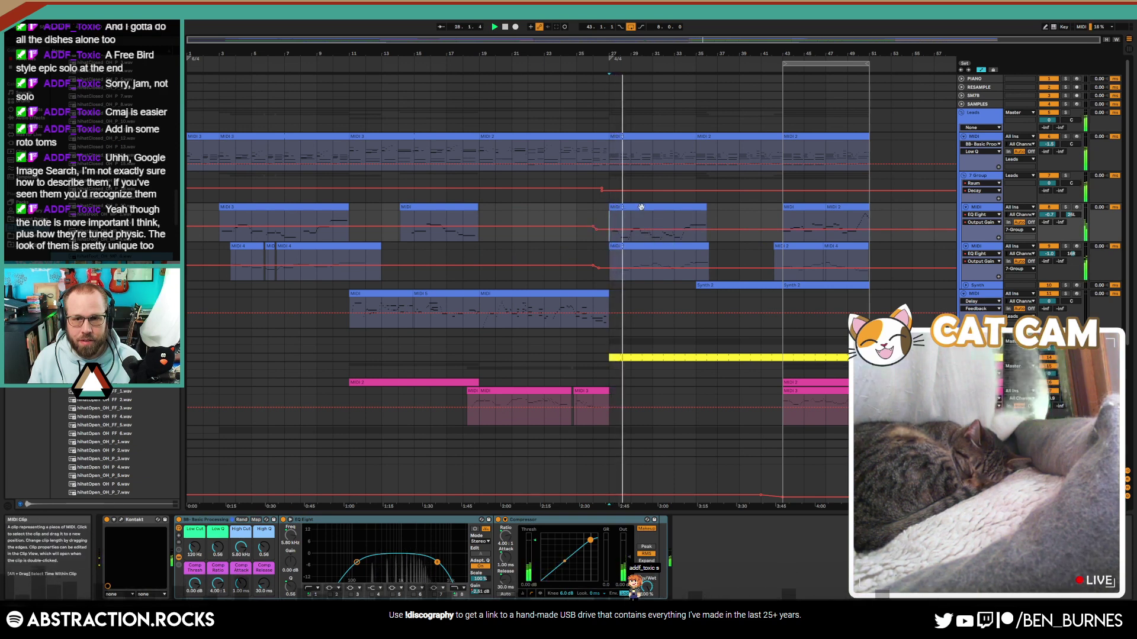
Step: Duplicate the time of bars 27 to 31 across all tracks and delete both 7-Group tracks' clips in the first four bars
{"action": "left_click_drag", "start_coordinate": [610, 152], "coordinate": [646, 153]}
{"action": "key", "text": "space"}
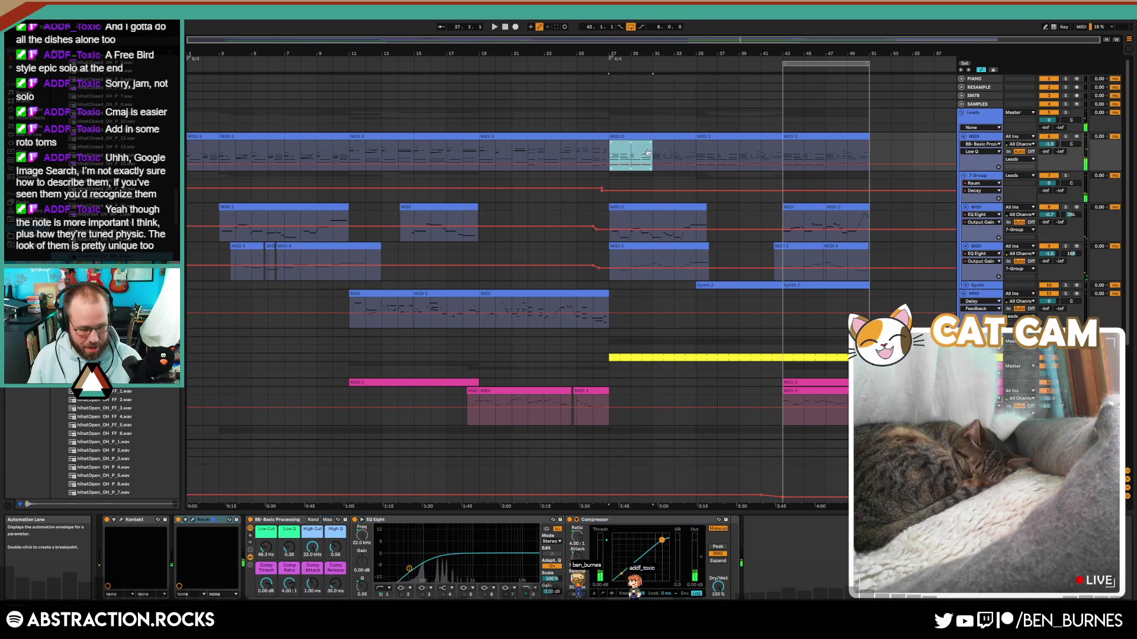
{"action": "key", "text": "ctrl+shift+d"}
{"action": "left_click", "coordinate": [638, 207]}
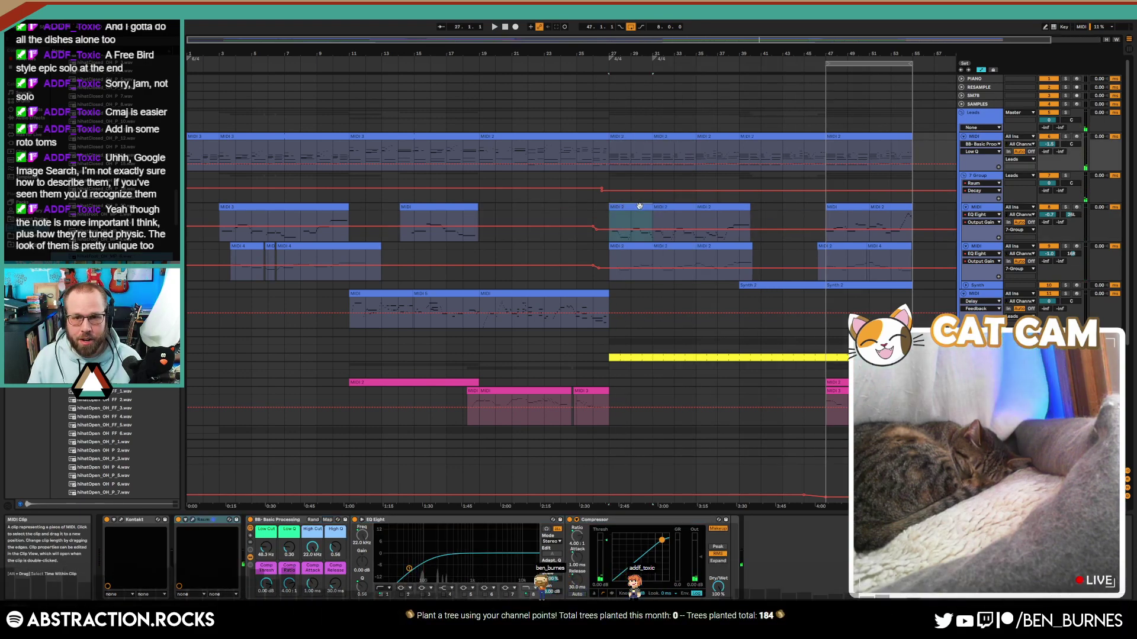
{"action": "key", "text": "Delete"}
{"action": "left_click", "coordinate": [636, 248]}
{"action": "key", "text": "Delete"}
Step: Play the song into the extended section at bar 27 and look over its tracks
{"action": "left_click", "coordinate": [626, 358]}
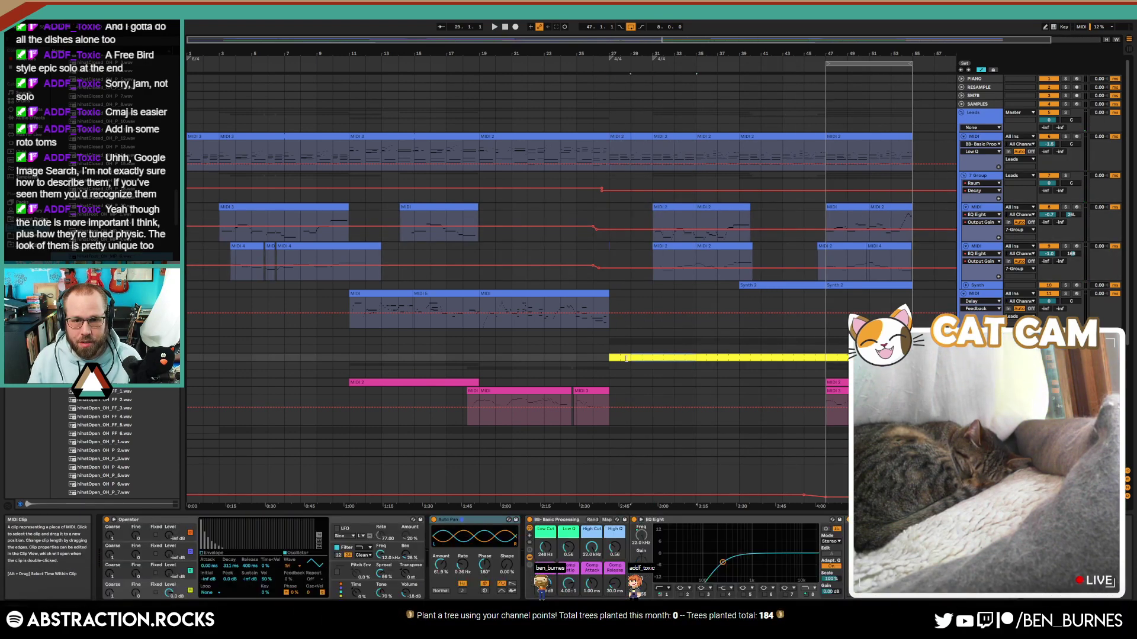
{"action": "scroll", "coordinate": [624, 351], "scroll_direction": "down", "scroll_amount": 5}
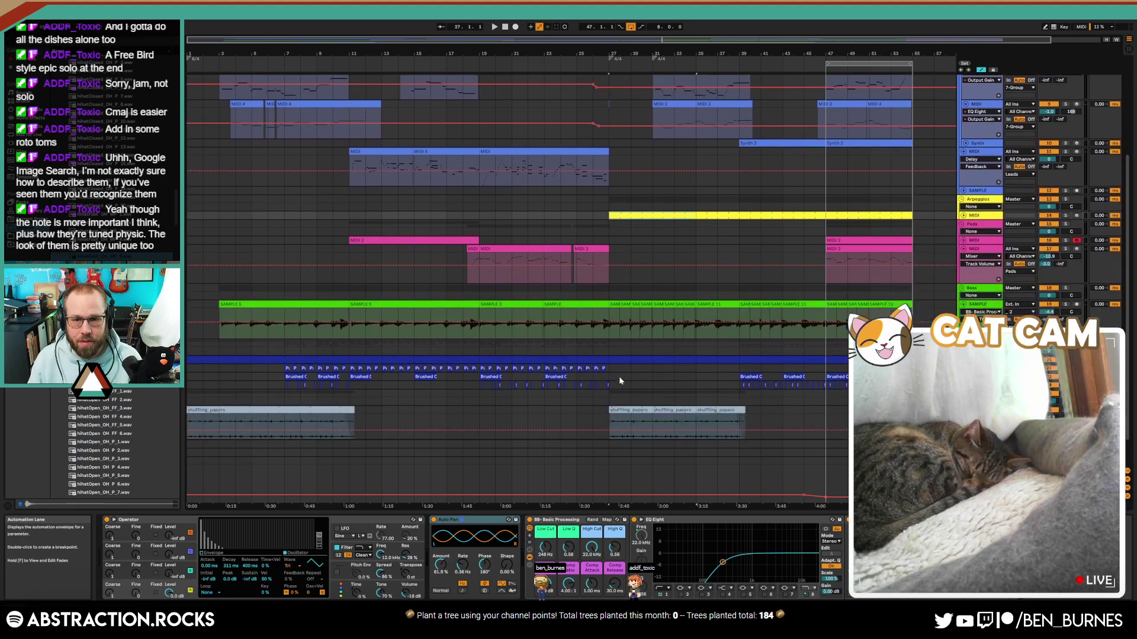
{"action": "key", "text": "space"}
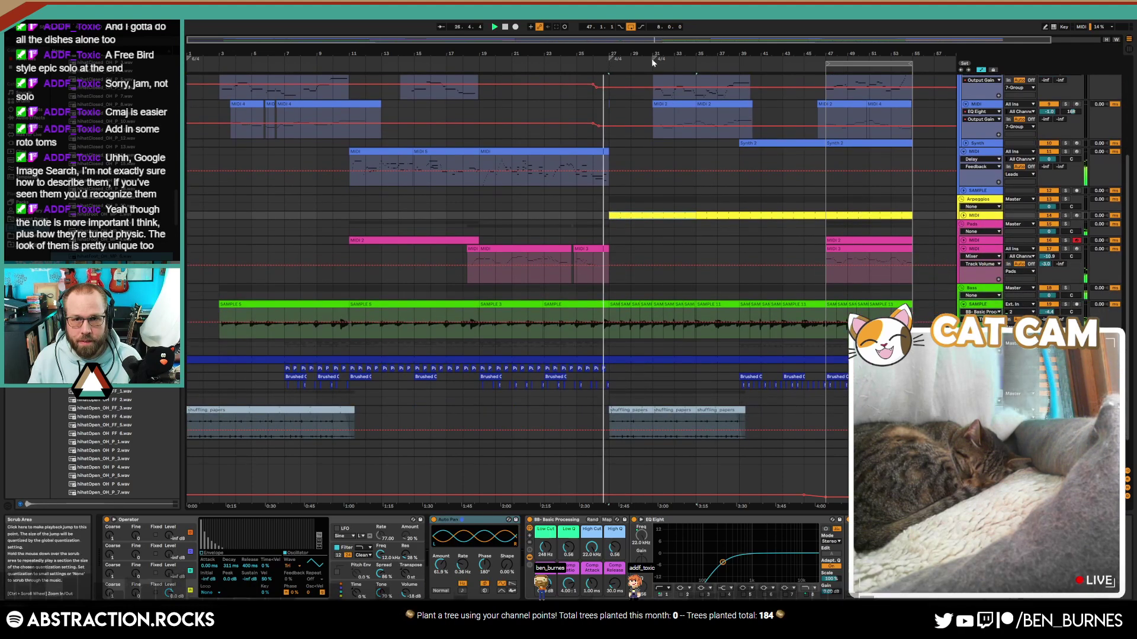
{"action": "scroll", "coordinate": [699, 291], "scroll_direction": "up", "scroll_amount": 2}
{"action": "scroll", "coordinate": [699, 287], "scroll_direction": "up", "scroll_amount": 3}
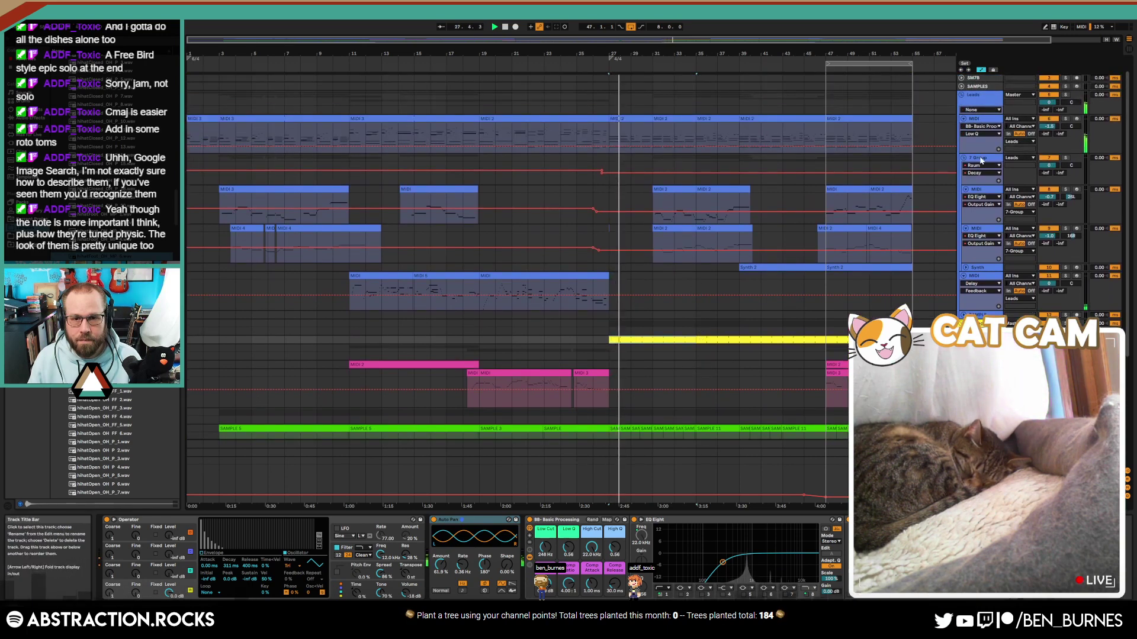
{"action": "scroll", "coordinate": [698, 337], "scroll_direction": "down", "scroll_amount": 4}
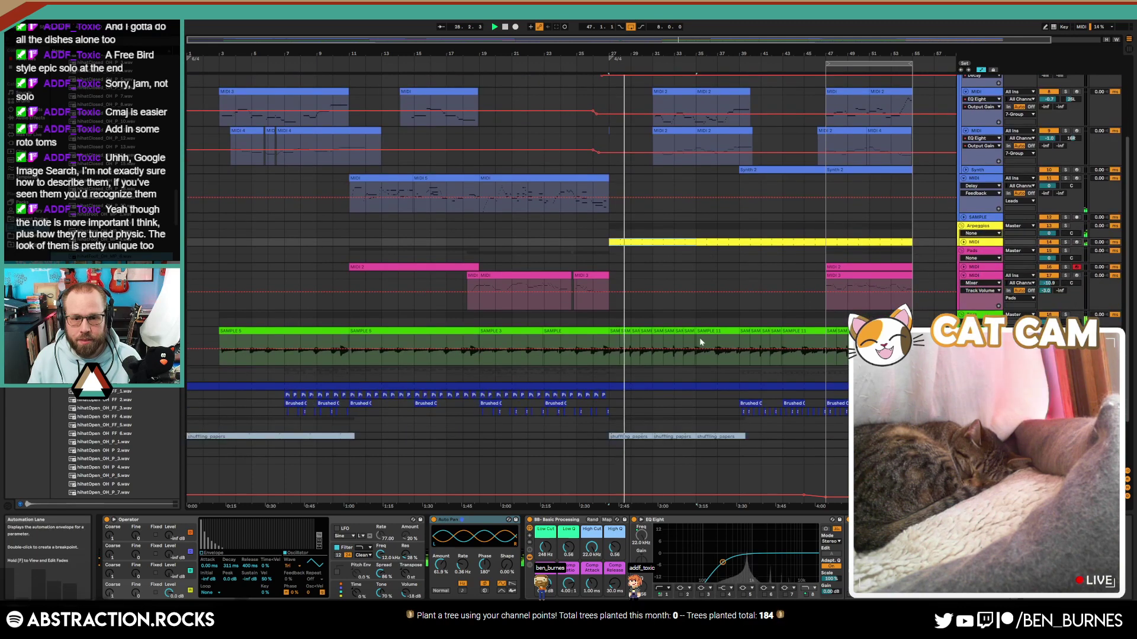
Step: Reshape the Master automation to dip gently between bars 27 and 29, and delete the breakpoint near bar 45
{"action": "left_click", "coordinate": [603, 493]}
{"action": "left_click_drag", "start_coordinate": [632, 495], "coordinate": [631, 497]}
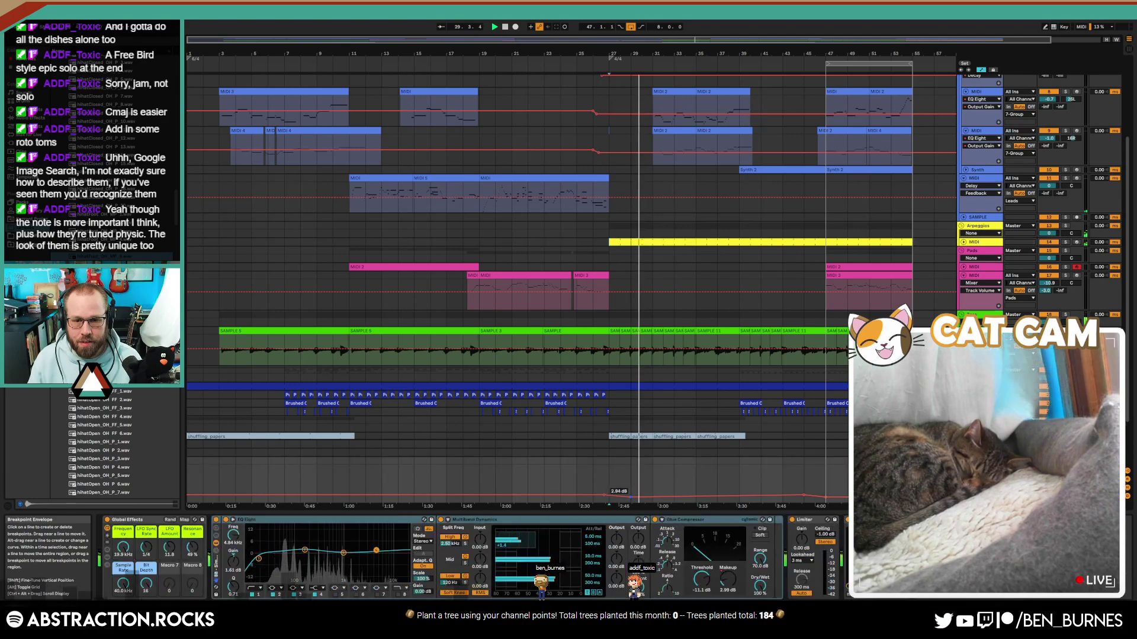
{"action": "left_click", "coordinate": [805, 495]}
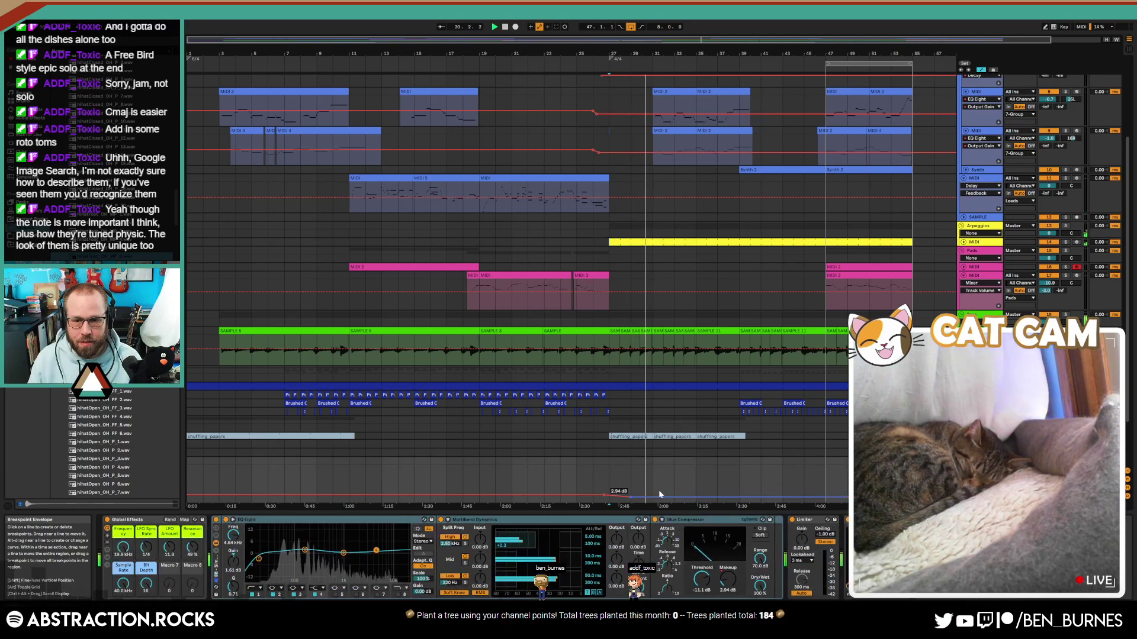
{"action": "left_click_drag", "start_coordinate": [631, 497], "coordinate": [631, 498]}
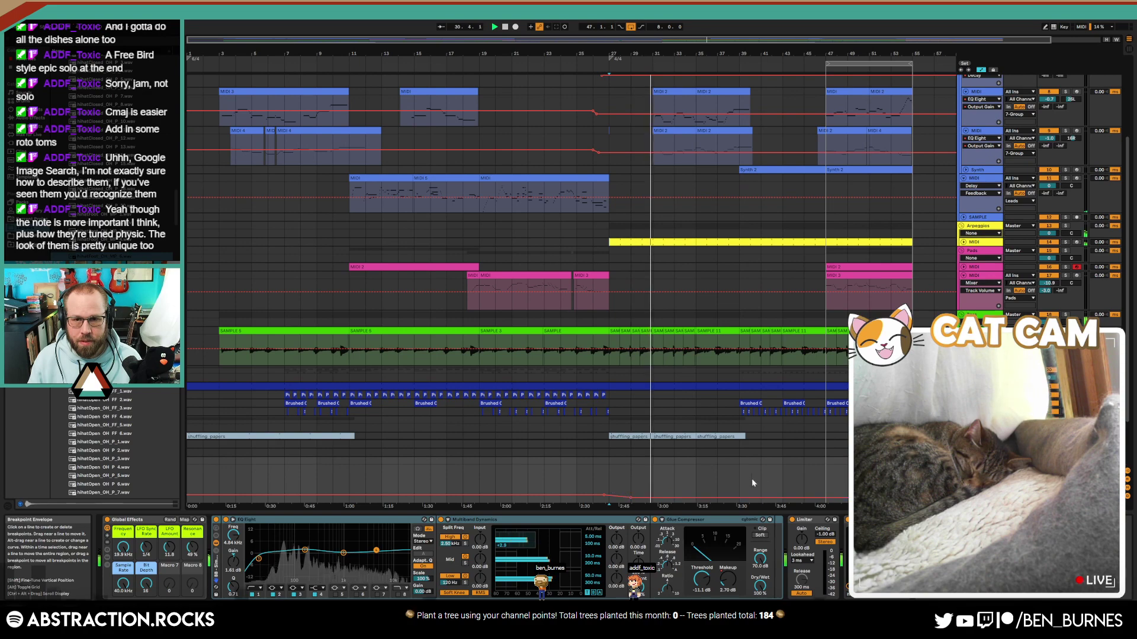
Step: Hide the automation lanes and look over the 7-Group and neighbouring tracks while the section after bar 27 plays
{"action": "left_click", "coordinate": [628, 136]}
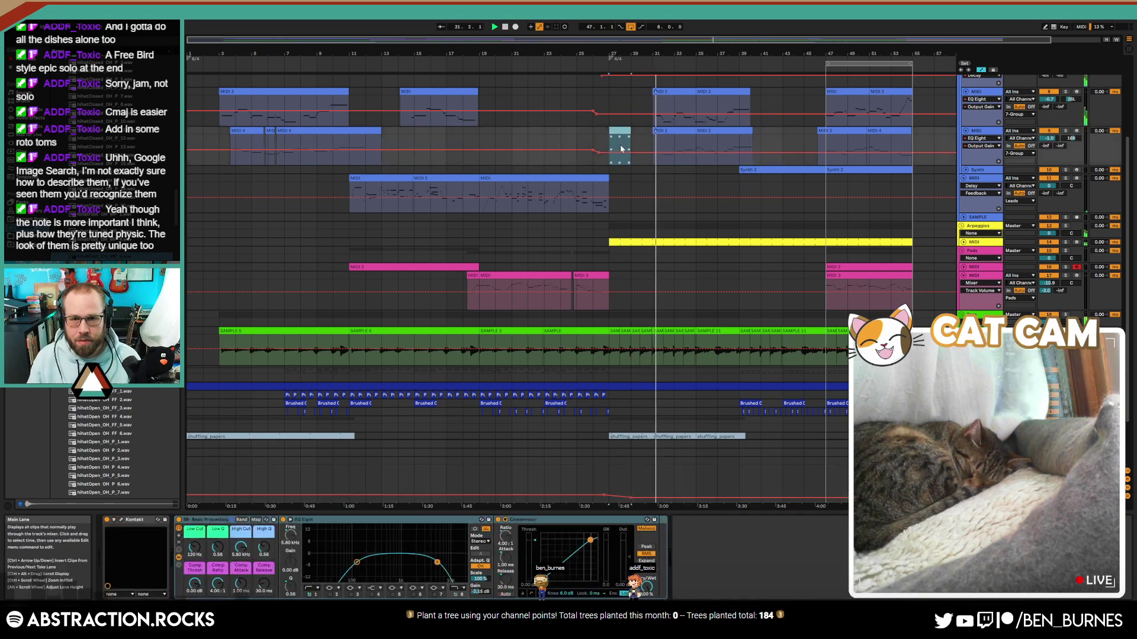
{"action": "key", "text": "a"}
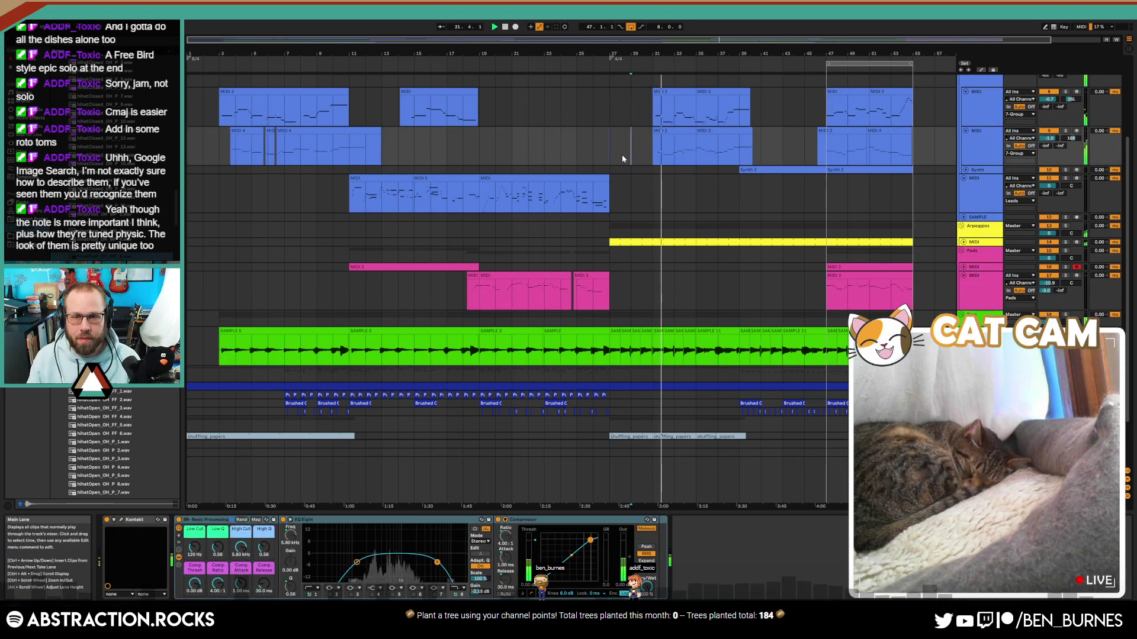
{"action": "left_click", "coordinate": [609, 142]}
{"action": "left_click", "coordinate": [623, 142]}
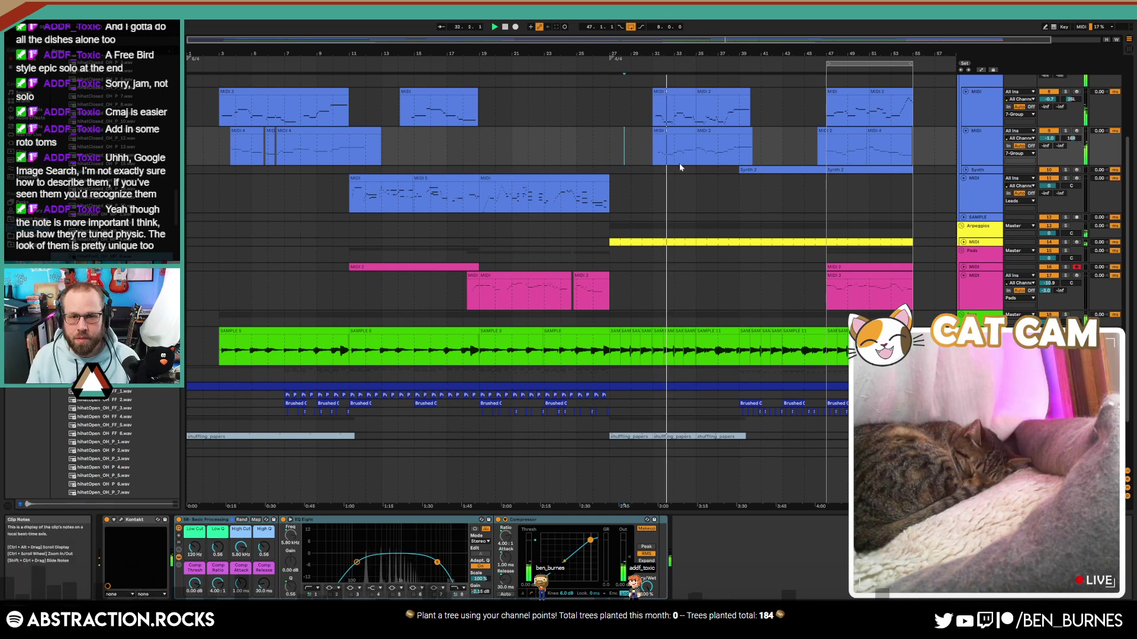
{"action": "scroll", "coordinate": [688, 197], "scroll_direction": "up", "scroll_amount": 2}
{"action": "scroll", "coordinate": [688, 198], "scroll_direction": "up", "scroll_amount": 1}
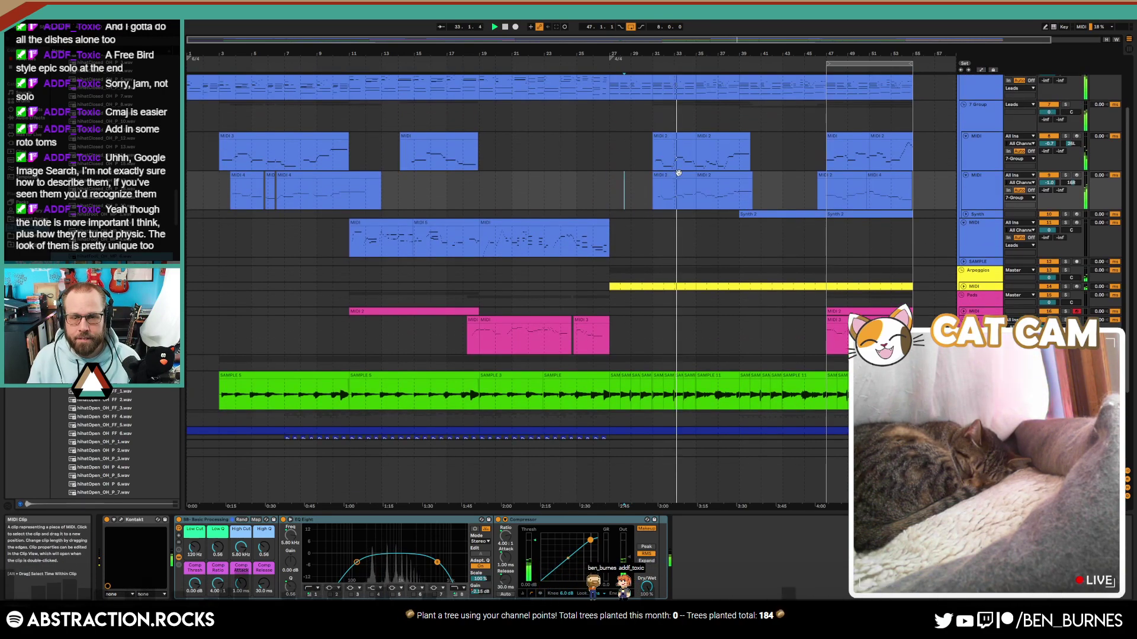
{"action": "scroll", "coordinate": [747, 195], "scroll_direction": "up", "scroll_amount": 4}
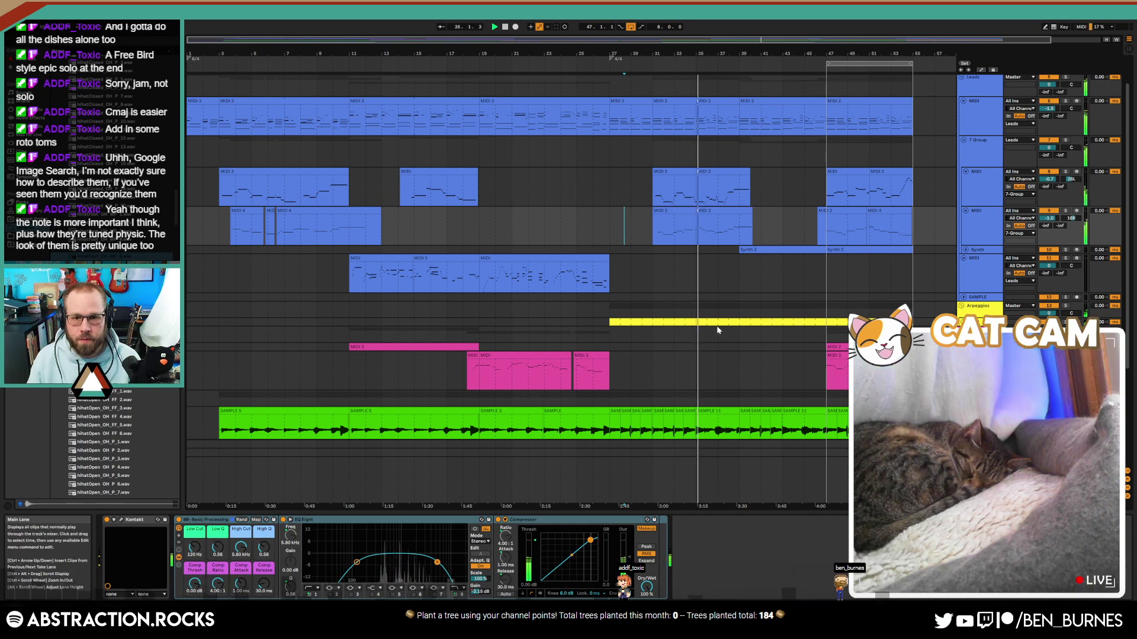
Step: Unfold the Arpeggios group's MIDI track and select its clips from bar 27 to the song's end
{"action": "left_click", "coordinate": [964, 322]}
{"action": "left_click", "coordinate": [701, 322]}
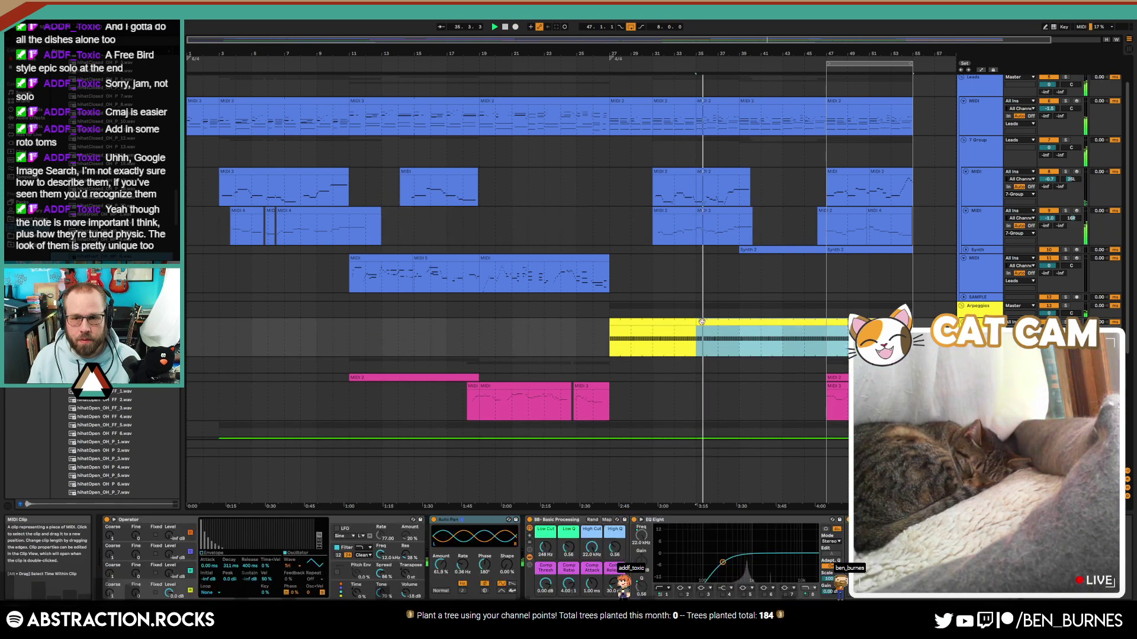
{"action": "left_click_drag", "start_coordinate": [699, 323], "coordinate": [624, 323]}
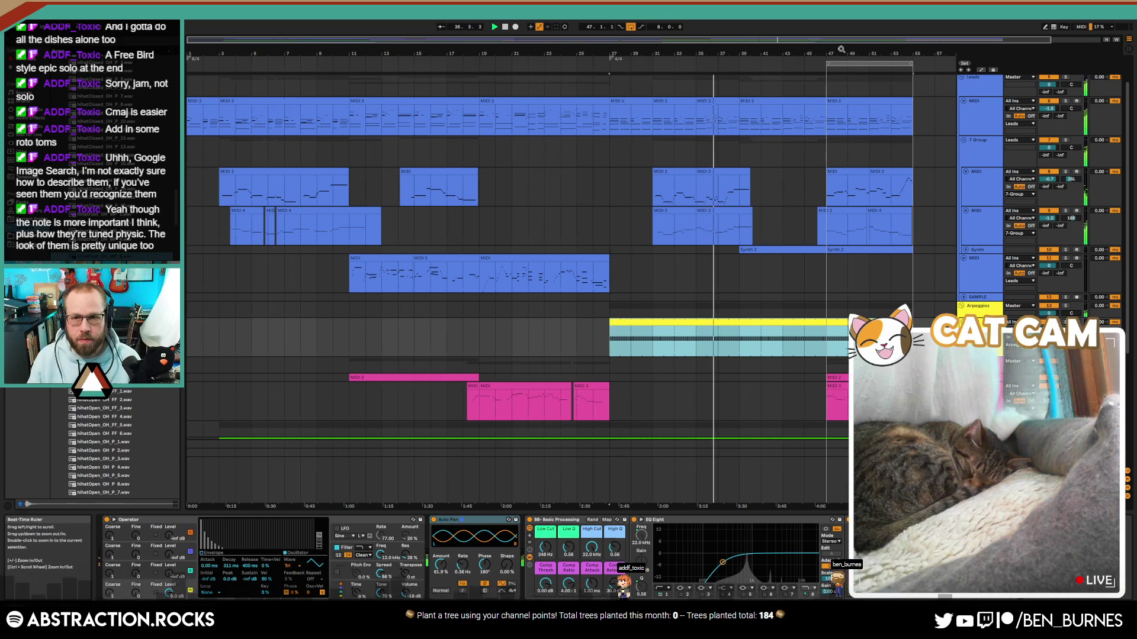
Step: Copy the first Pads MIDI track's bar 47 clip to bar 39 and unfold that track
{"action": "left_click_drag", "start_coordinate": [862, 40], "coordinate": [875, 65]}
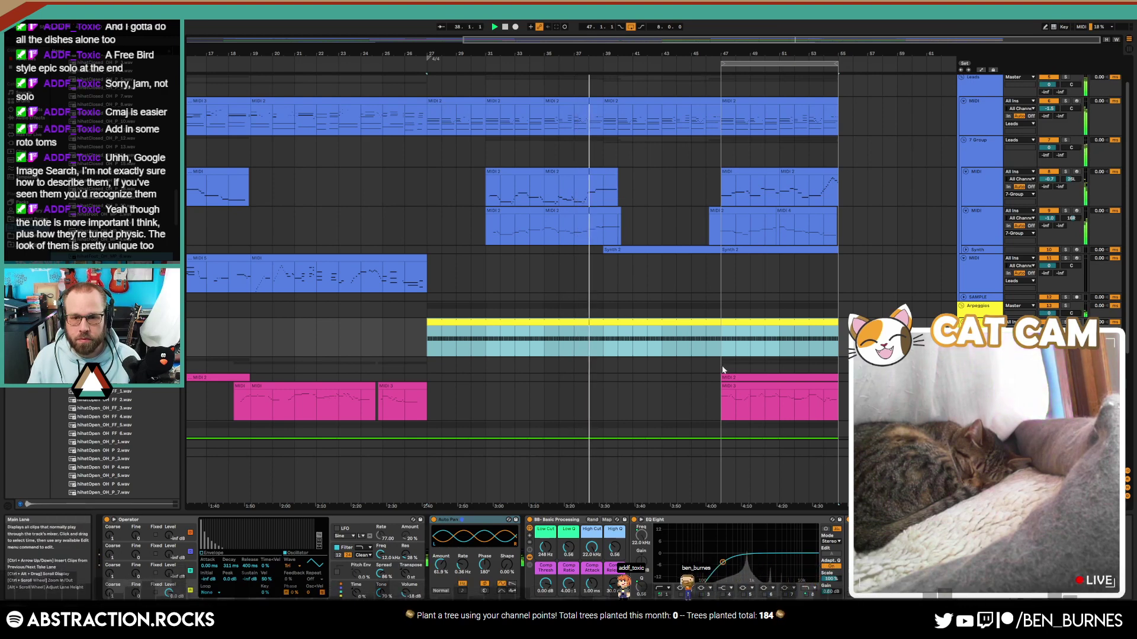
{"action": "left_click_drag", "start_coordinate": [732, 377], "coordinate": [615, 379]}
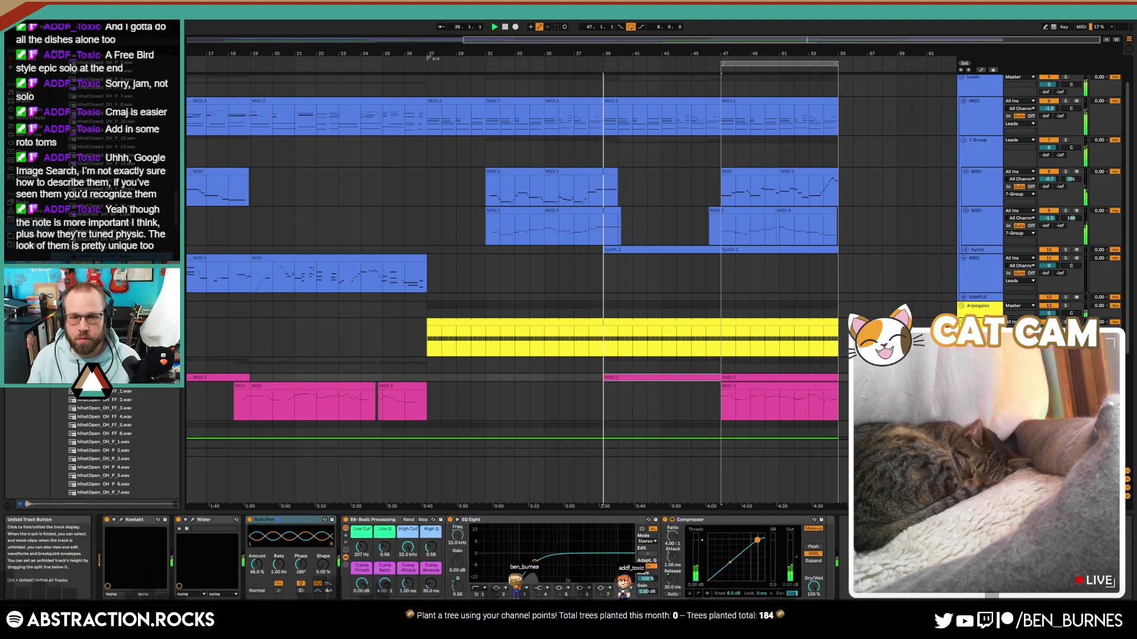
{"action": "left_click", "coordinate": [964, 378]}
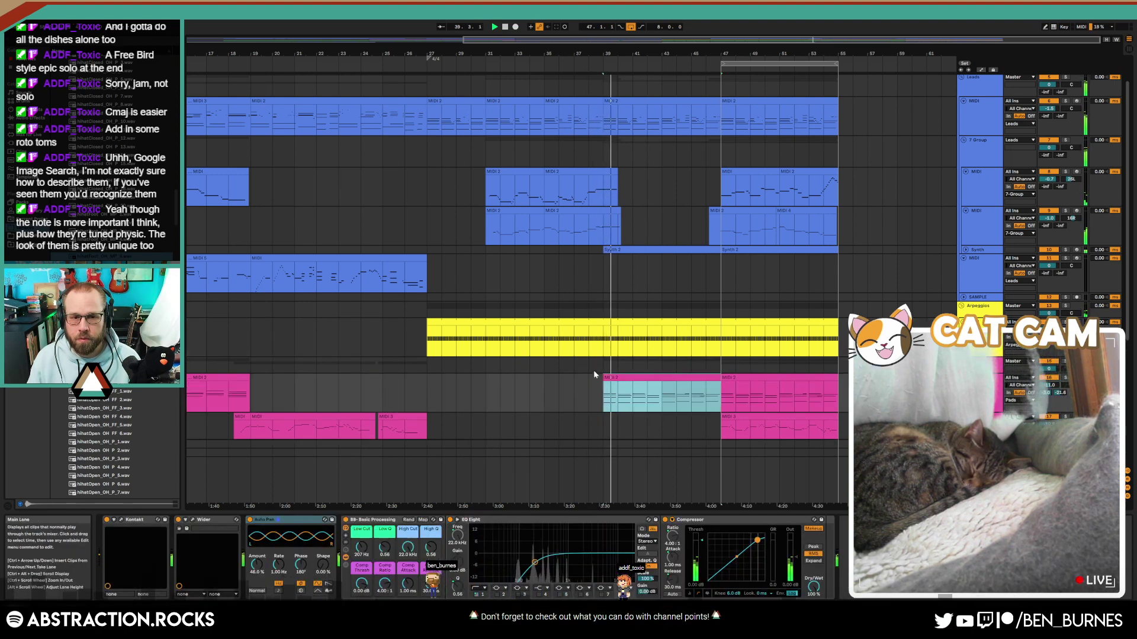
Step: Try all notes of the copied bar 39 Pads clip an octave higher, and shift them back down
{"action": "double_click", "coordinate": [618, 395]}
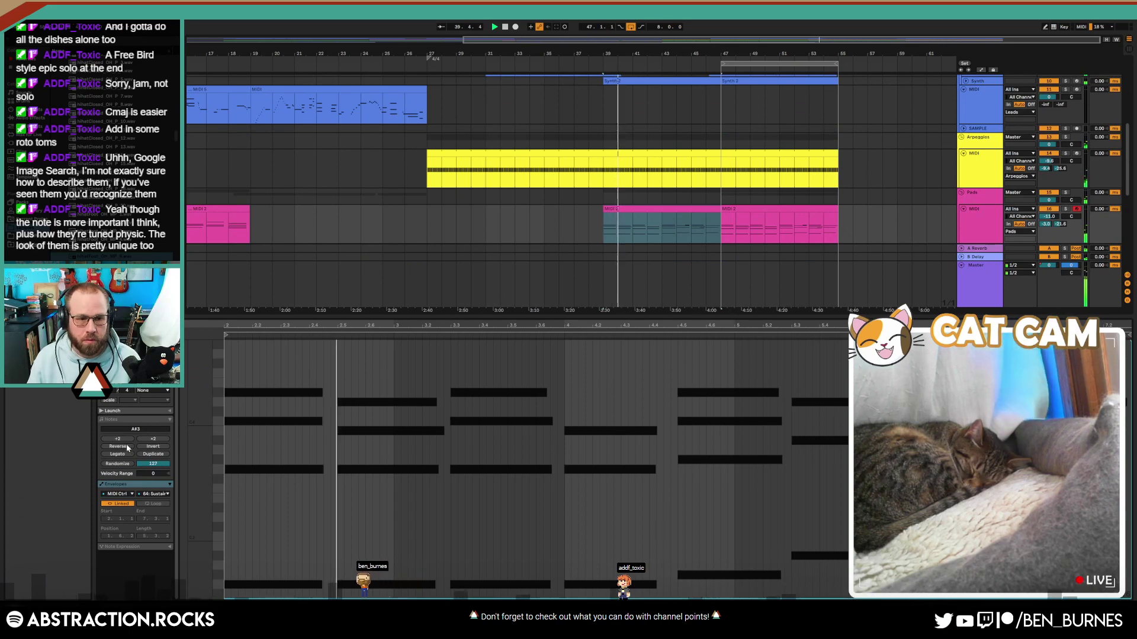
{"action": "left_click", "coordinate": [123, 419]}
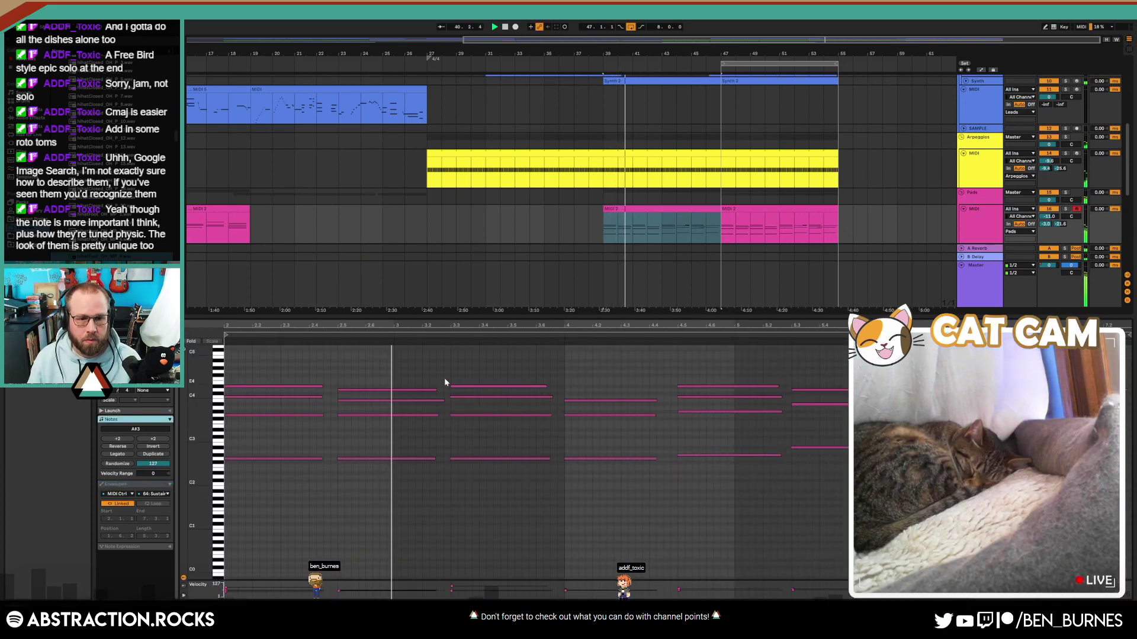
{"action": "key", "text": "ctrl+a"}
{"action": "key", "text": "shift+Up"}
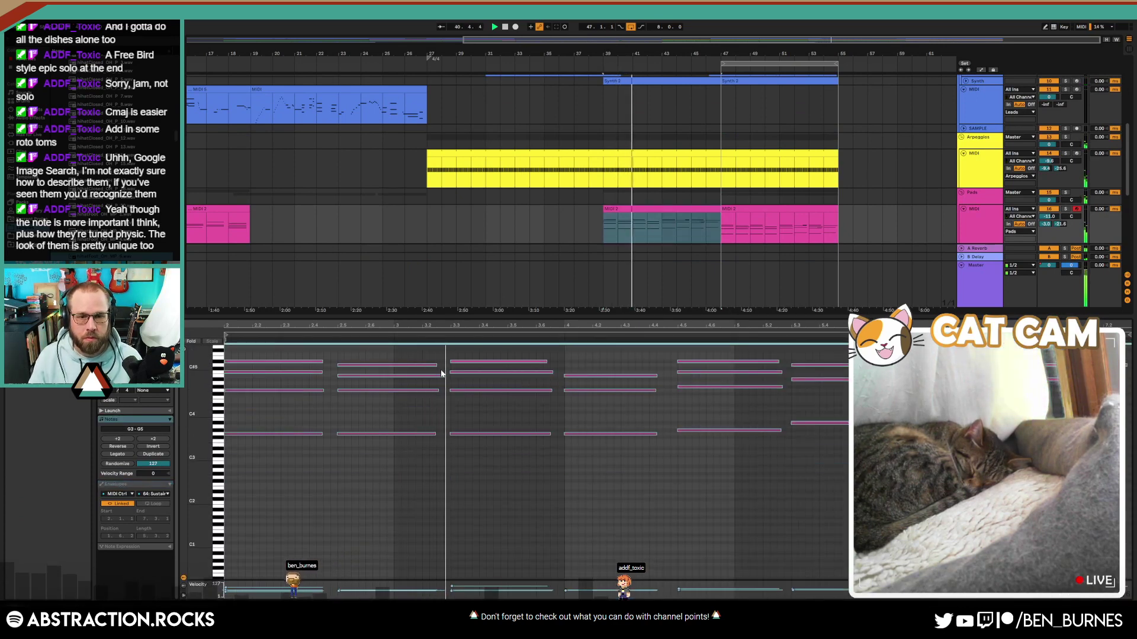
{"action": "key", "text": "shift+Down"}
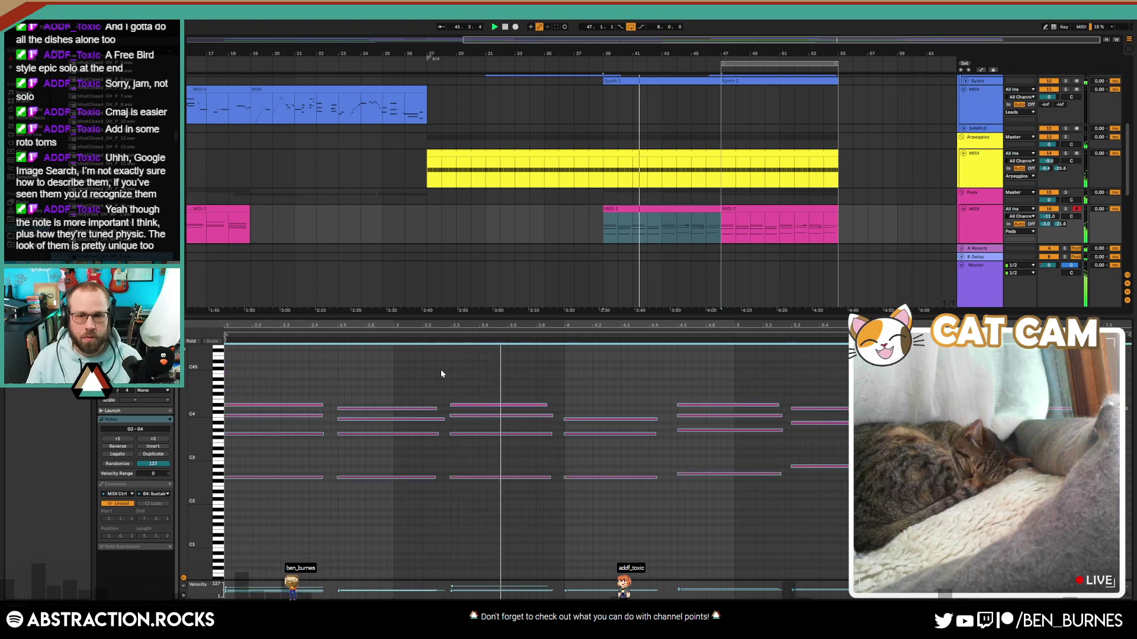
Step: Raise the Low Cut of the Pads track's Basic Processing rack and set its Comp Thresh to -1.87 dB
{"action": "key", "text": "shift+Tab"}
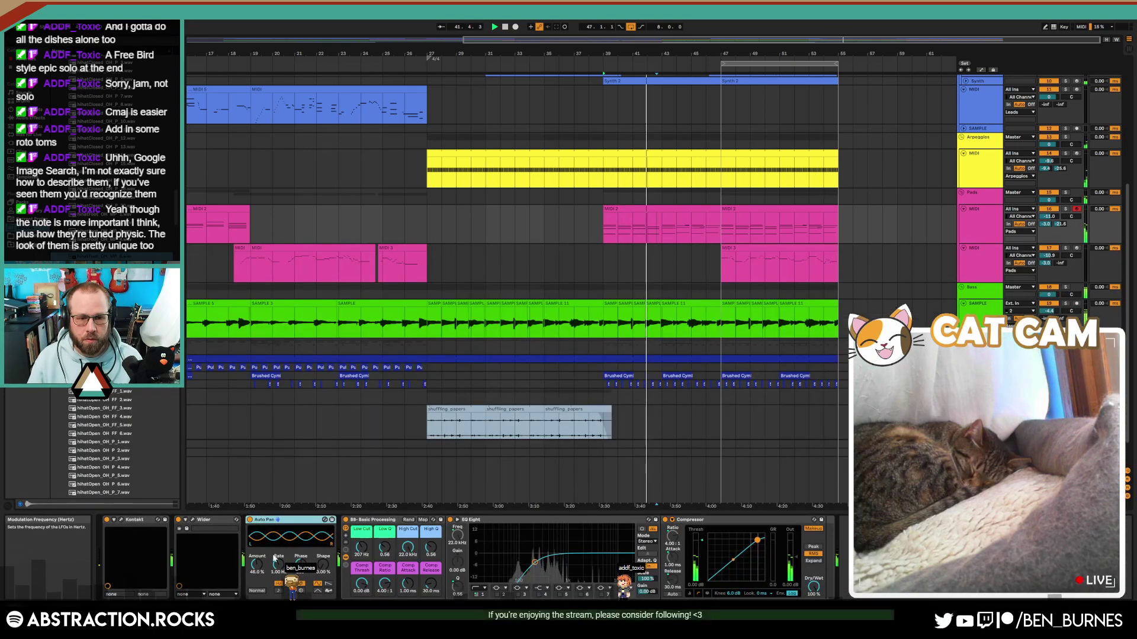
{"action": "left_click_drag", "start_coordinate": [361, 548], "coordinate": [361, 545]}
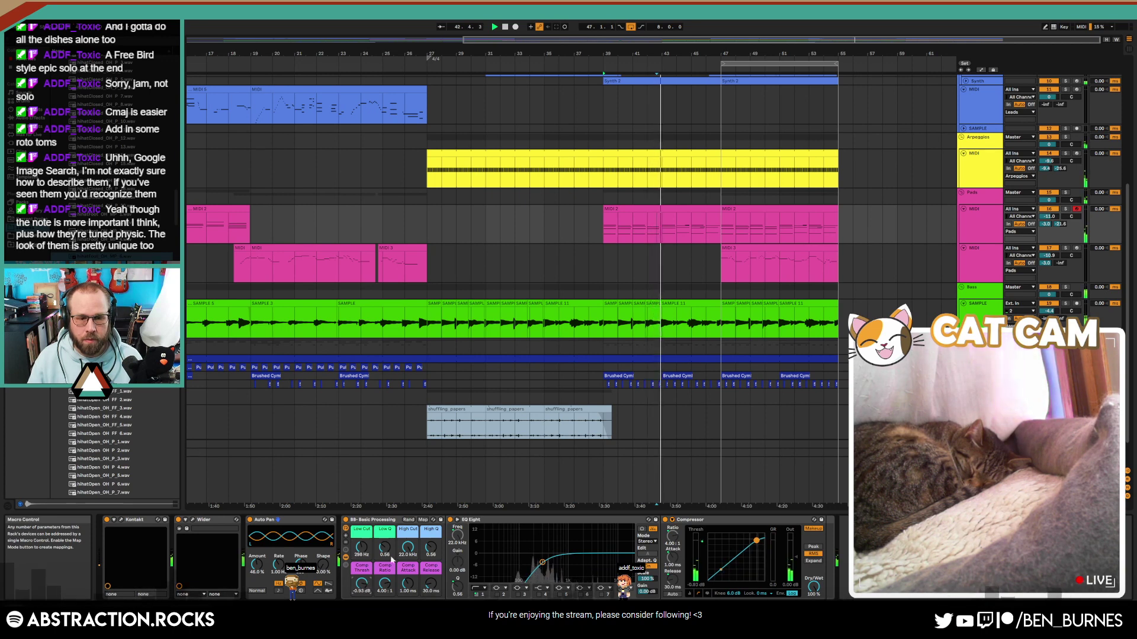
{"action": "left_click_drag", "start_coordinate": [361, 585], "coordinate": [361, 582]}
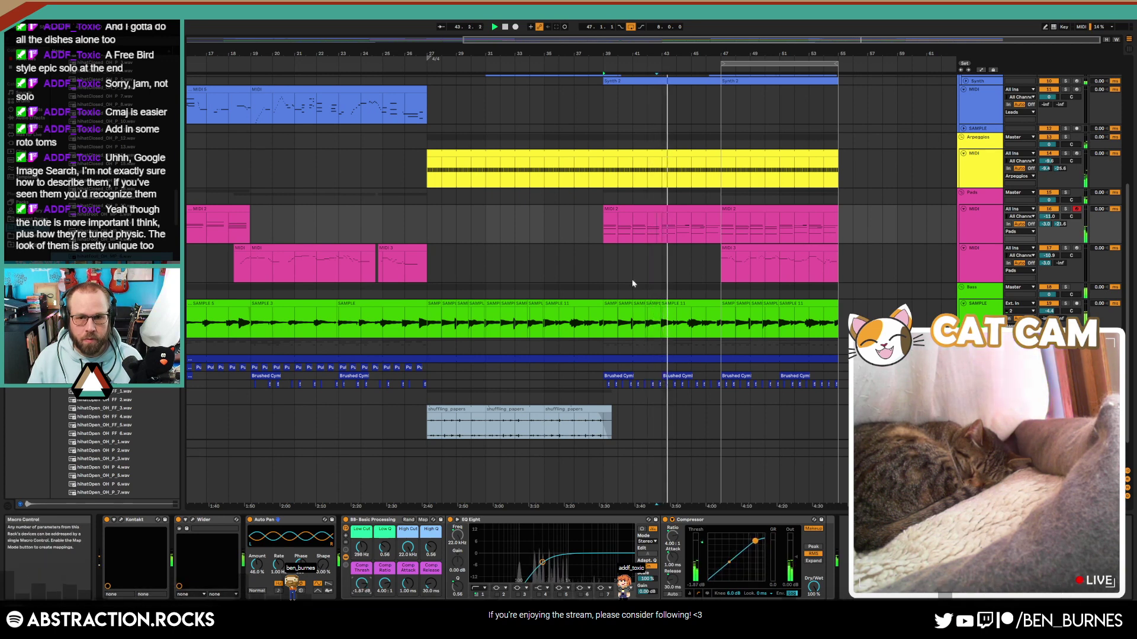
Step: Check the copied Pads clip's notes and look over the arrangement as it plays into bar 47
{"action": "double_click", "coordinate": [691, 207]}
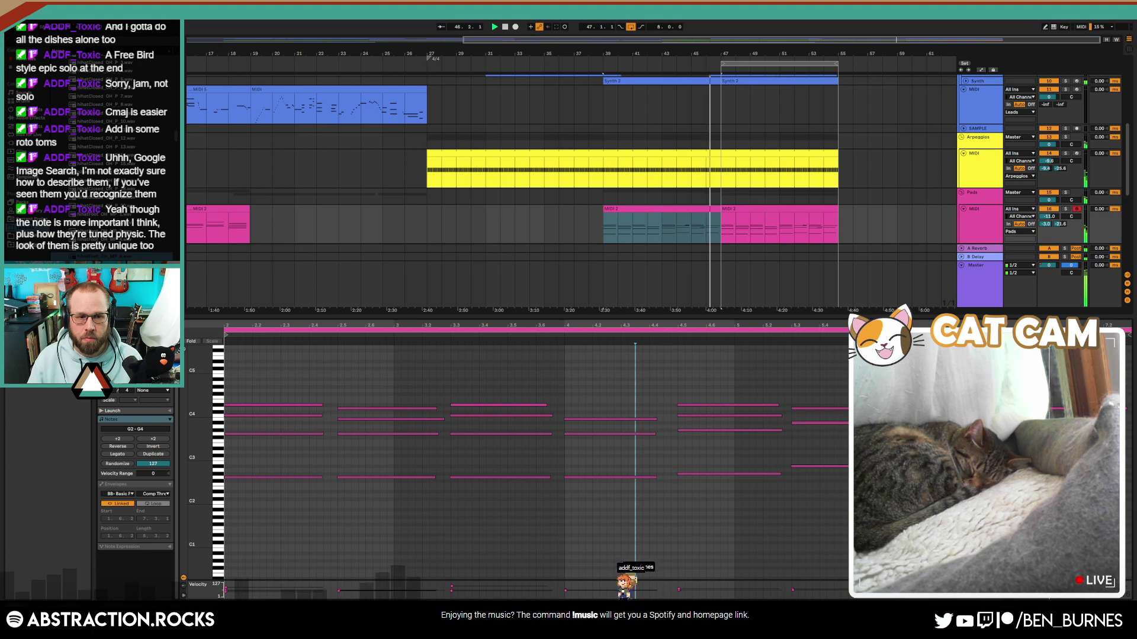
{"action": "scroll", "coordinate": [789, 226], "scroll_direction": "up", "scroll_amount": 3}
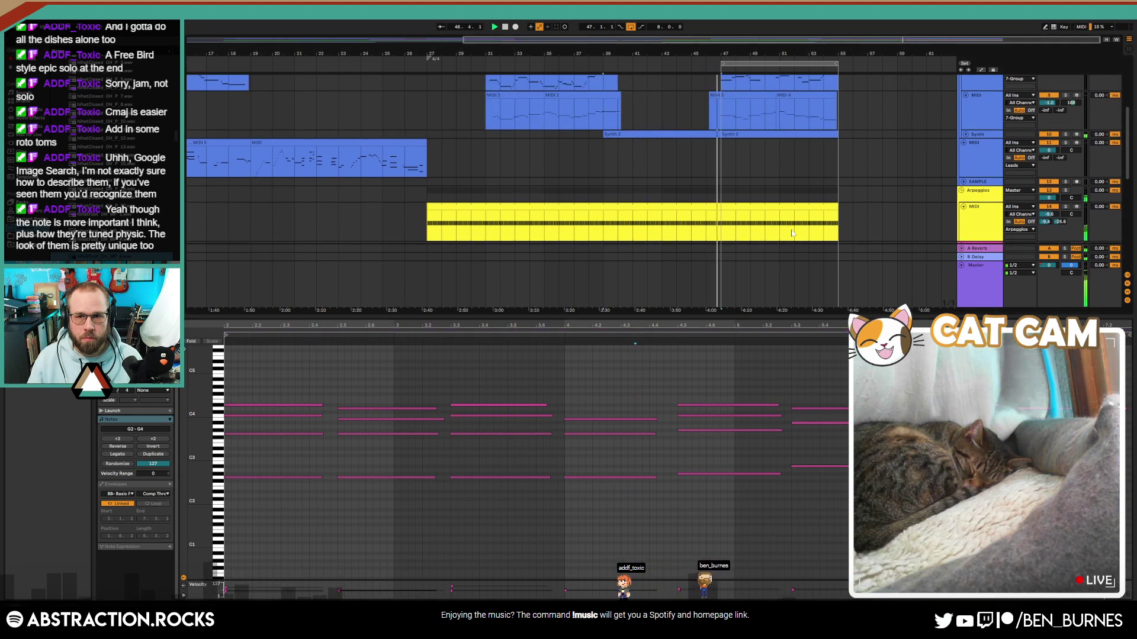
{"action": "key", "text": "shift+Tab"}
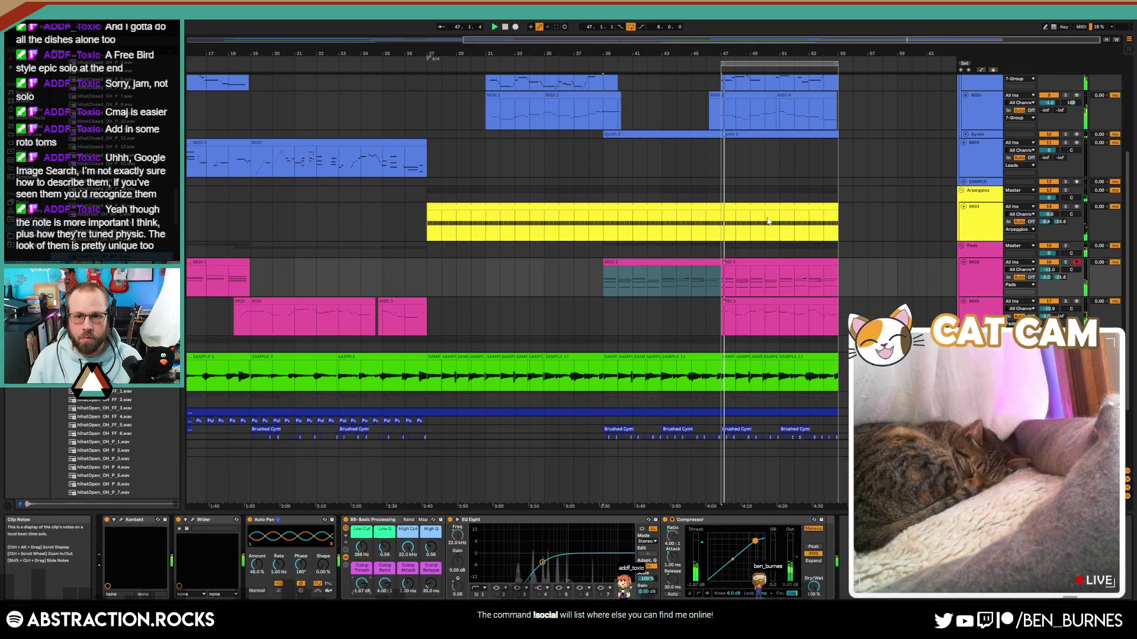
{"action": "scroll", "coordinate": [767, 221], "scroll_direction": "up", "scroll_amount": 3}
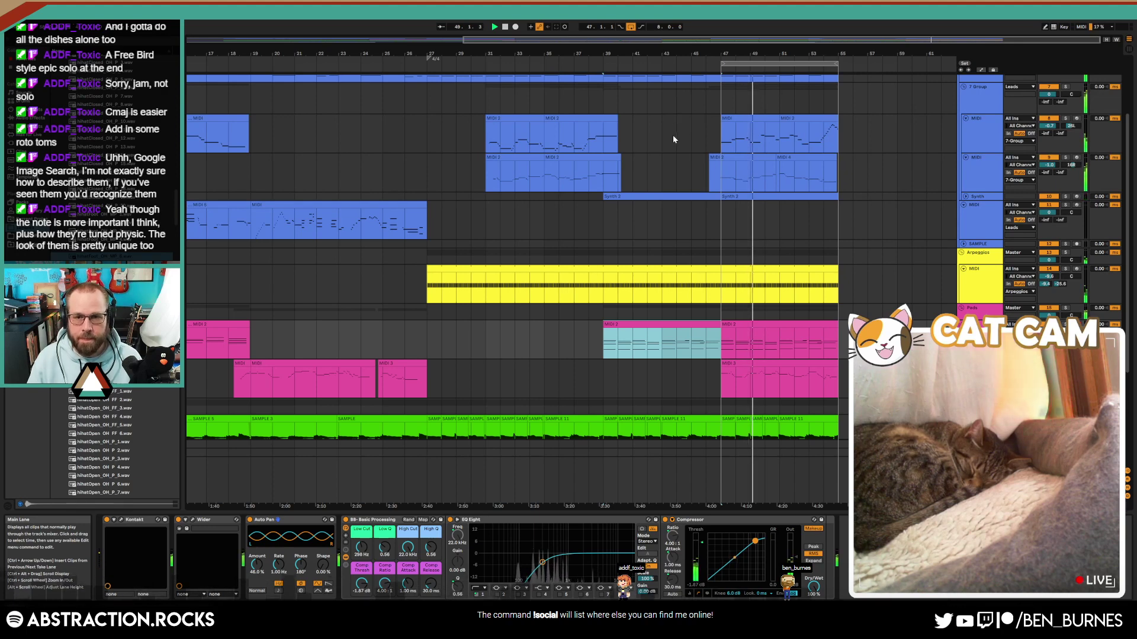
{"action": "scroll", "coordinate": [574, 149], "scroll_direction": "down", "scroll_amount": 3}
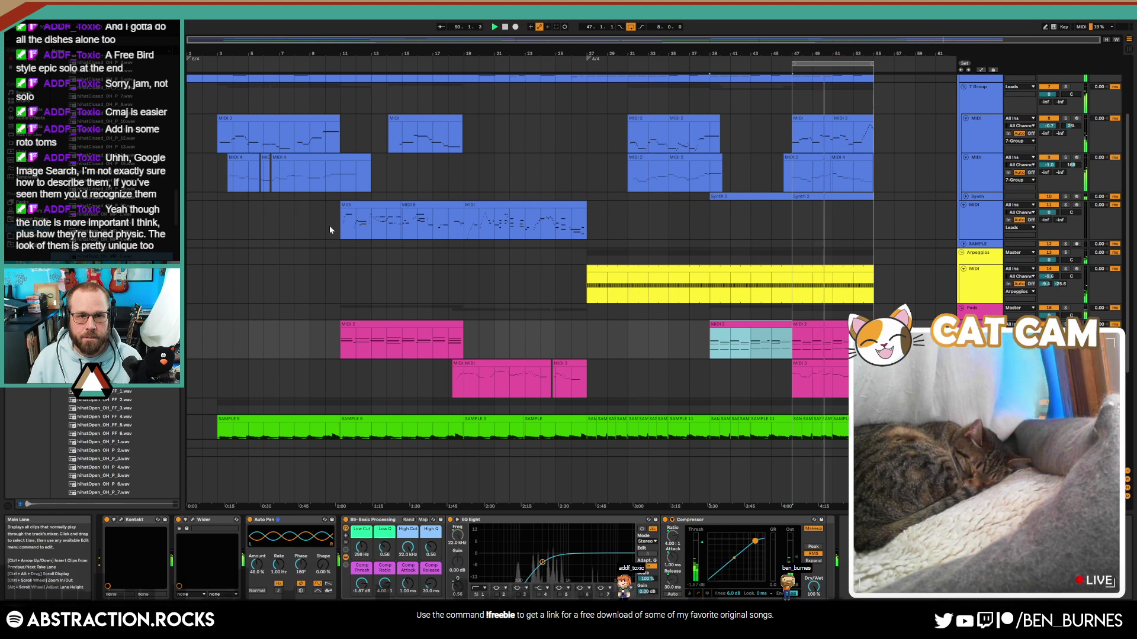
Step: Select bars 3 to 47 on the Leads MIDI track below Synth and set the arrangement loop to that range
{"action": "left_click_drag", "start_coordinate": [216, 215], "coordinate": [463, 225]}
{"action": "left_click_drag", "start_coordinate": [586, 228], "coordinate": [792, 227]}
{"action": "key", "text": "ctrl+l"}
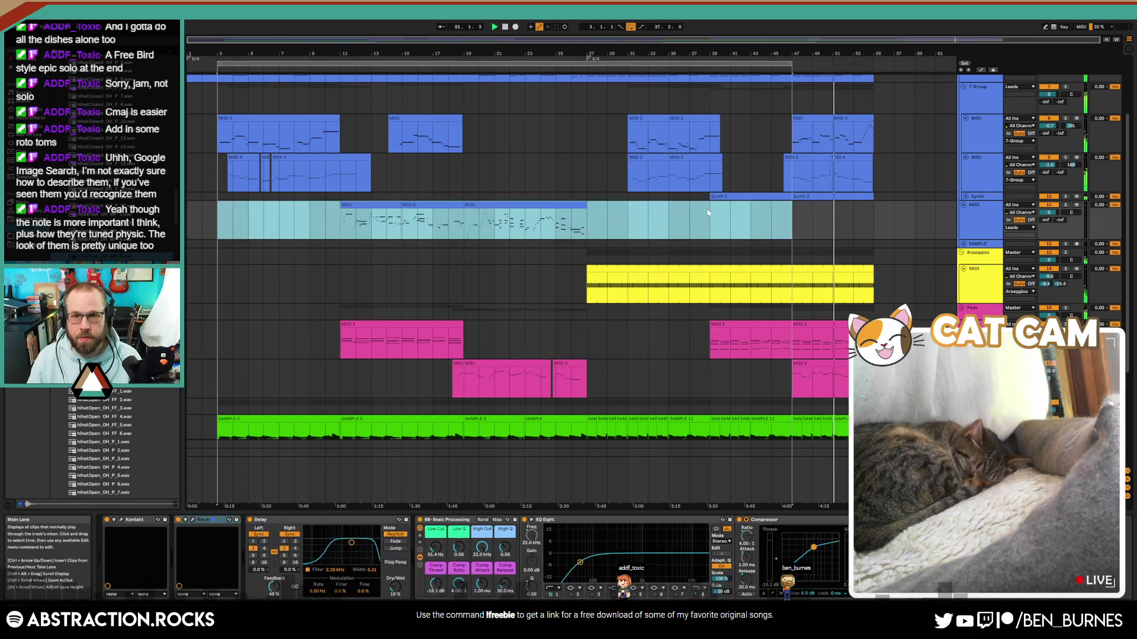
Step: Insert an empty MIDI clip on the PIANO track spanning the song from bar 1 to about bar 55
{"action": "left_click", "coordinate": [823, 212]}
{"action": "scroll", "coordinate": [875, 96], "scroll_direction": "up", "scroll_amount": 3}
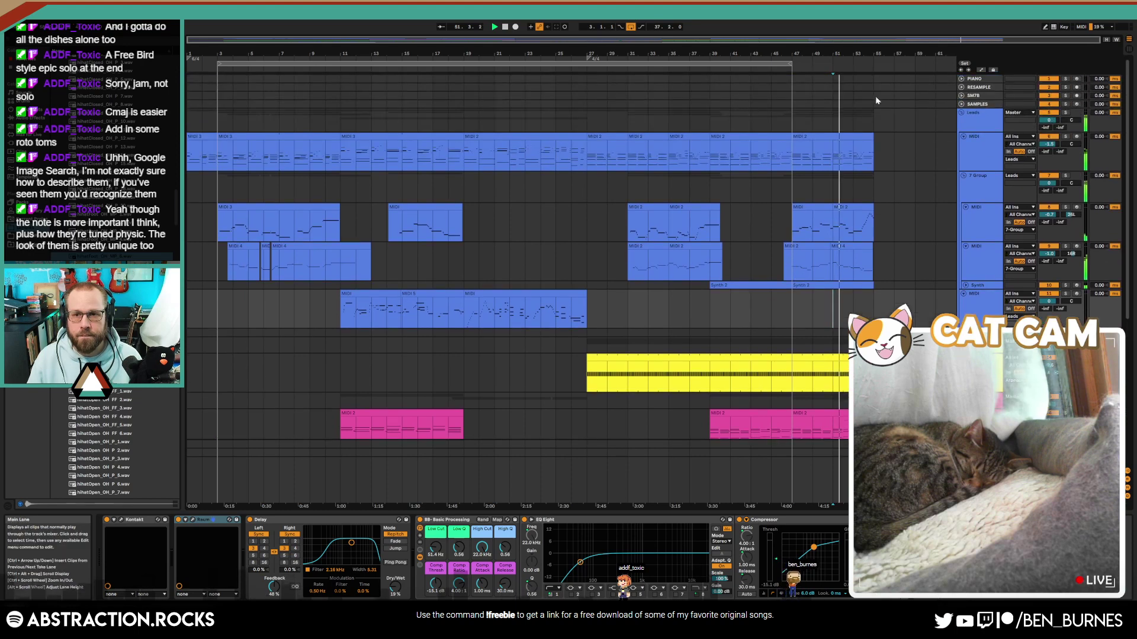
{"action": "left_click", "coordinate": [871, 81]}
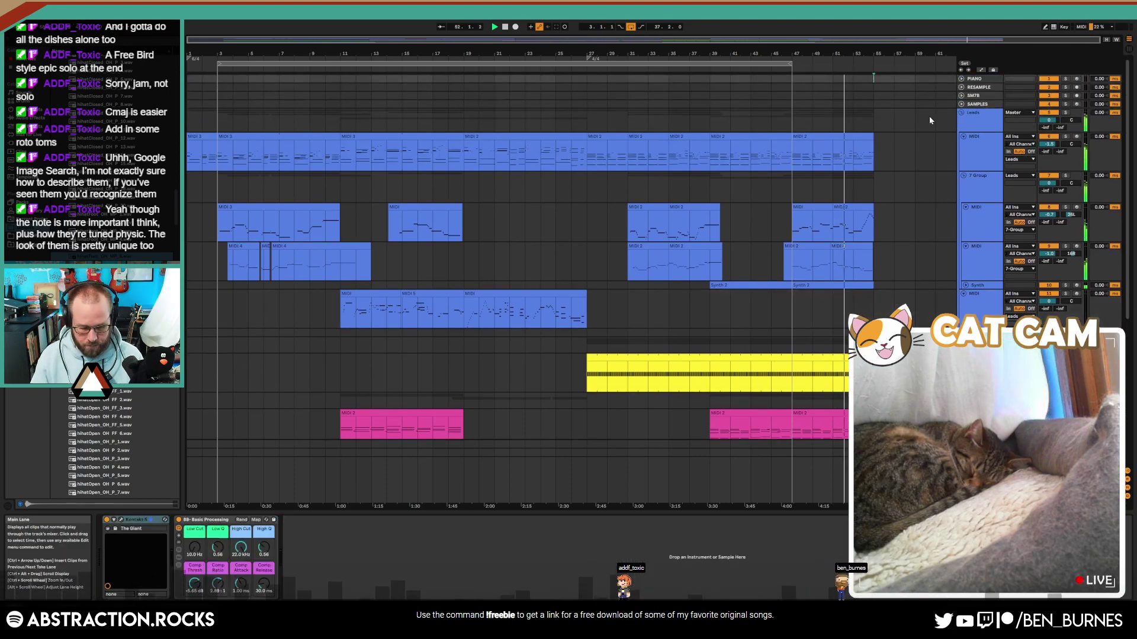
{"action": "key", "text": "ctrl+shift+m"}
{"action": "scroll", "coordinate": [894, 94], "scroll_direction": "up", "scroll_amount": 5}
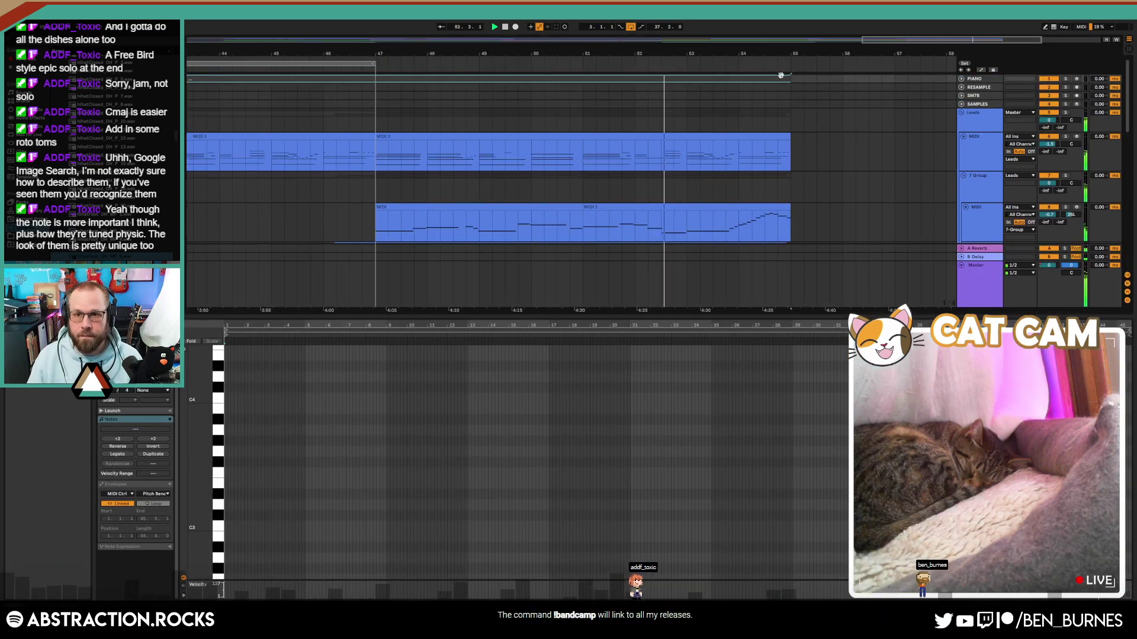
{"action": "scroll", "coordinate": [763, 100], "scroll_direction": "down", "scroll_amount": 5}
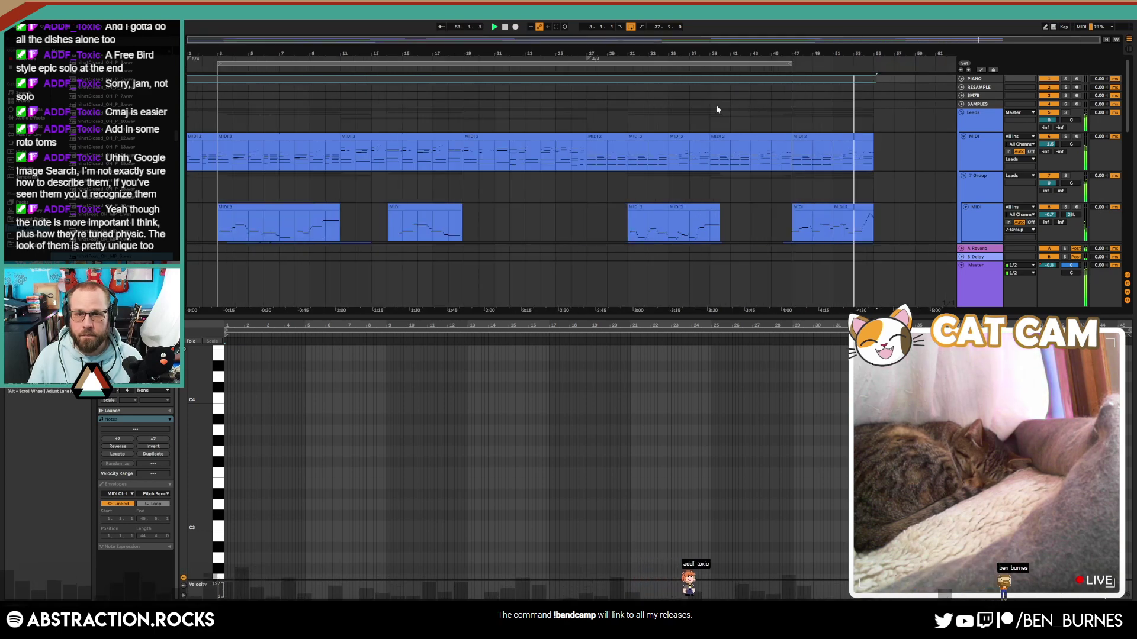
{"action": "key", "text": "shift+Tab"}
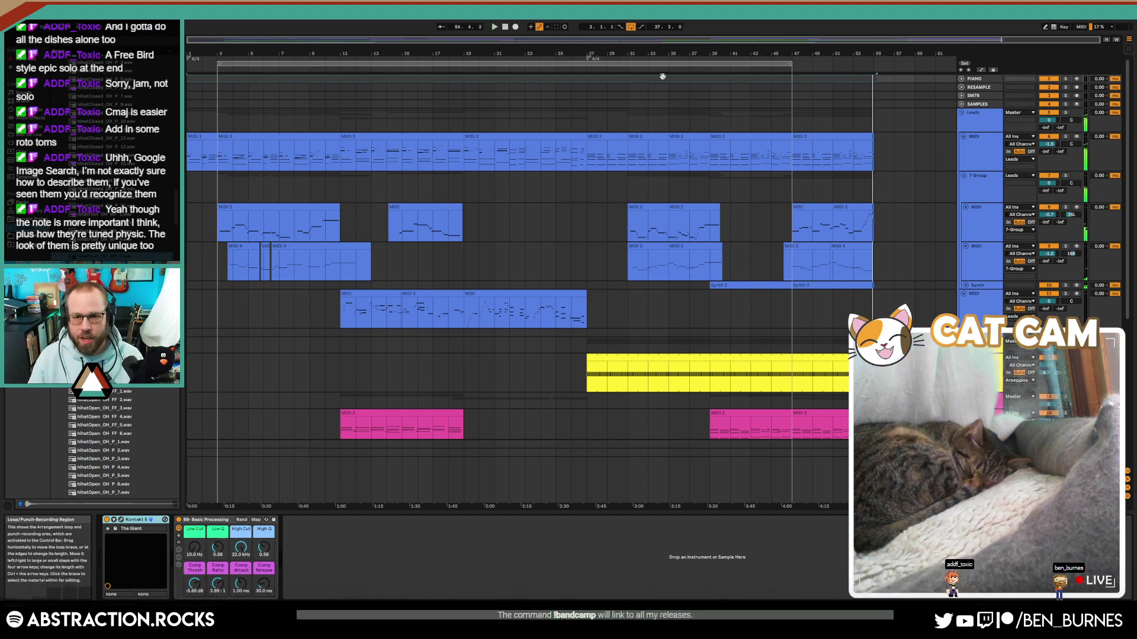
Step: Stop playback, return to the start of the song, and turn the arrangement loop off
{"action": "key", "text": "space"}
{"action": "left_click", "coordinate": [710, 187]}
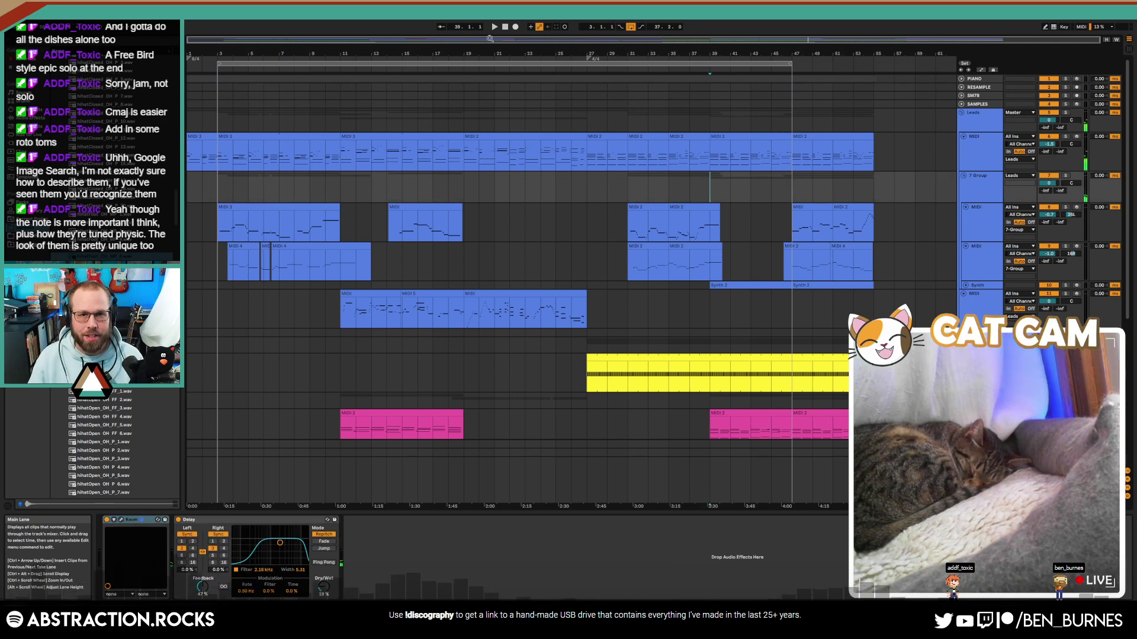
{"action": "key", "text": "Home"}
{"action": "key", "text": "ctrl+l"}
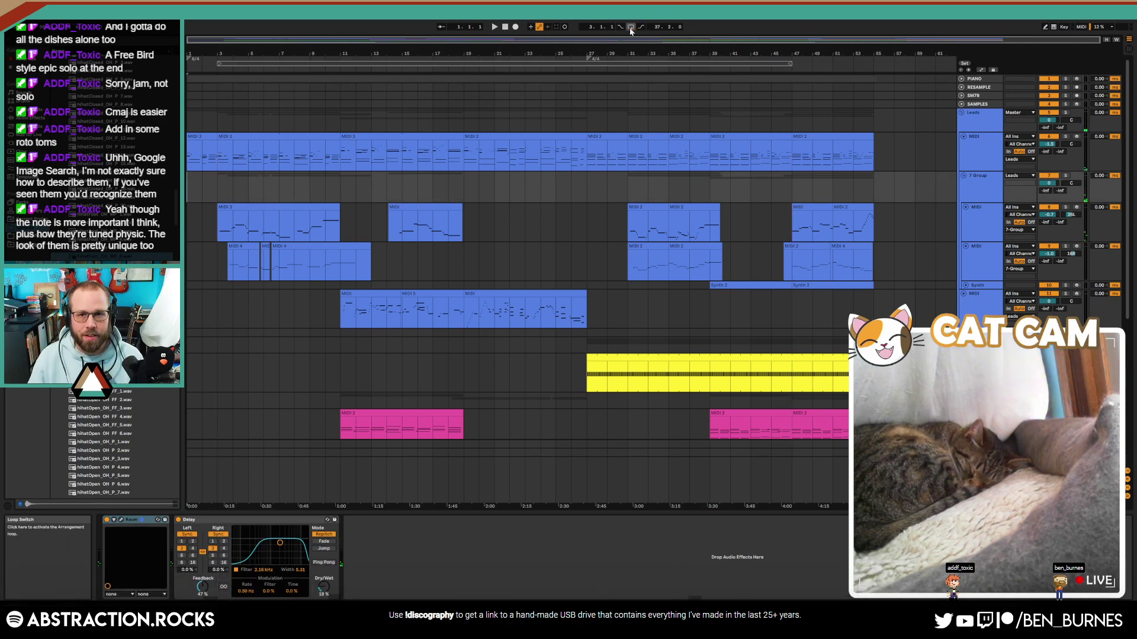
Step: Export the full song's Master output from bar 1 as "2023-03-15 Midnight Murmurs.wav" on the Desktop, with MP3 encoding off
{"action": "left_click", "coordinate": [669, 76]}
{"action": "key", "text": "ctrl+shift+r"}
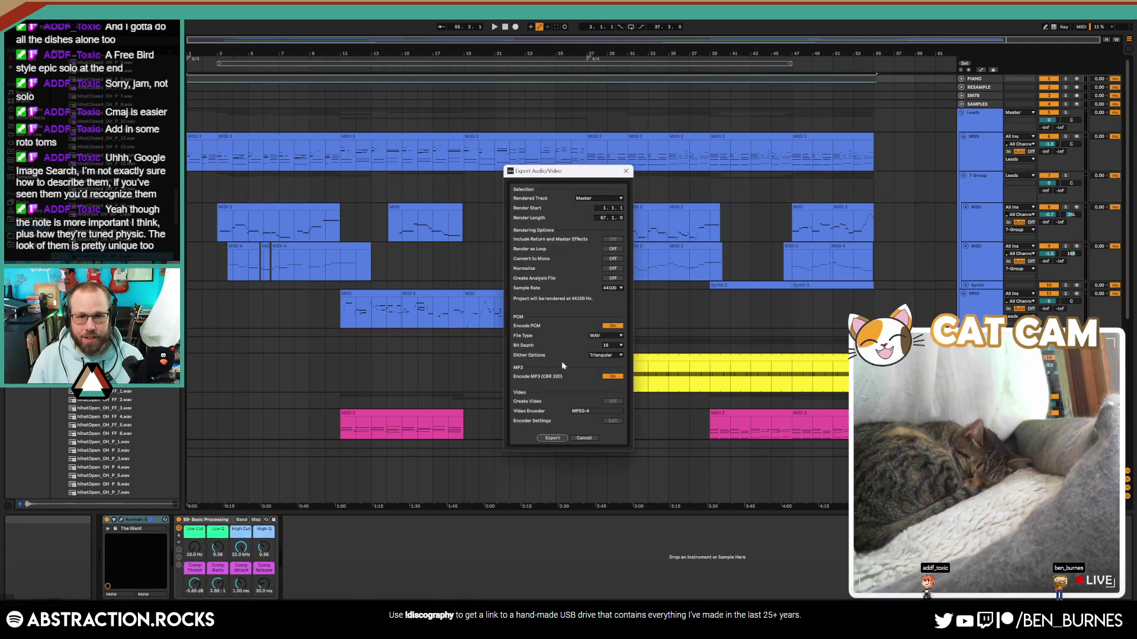
{"action": "left_click", "coordinate": [612, 377]}
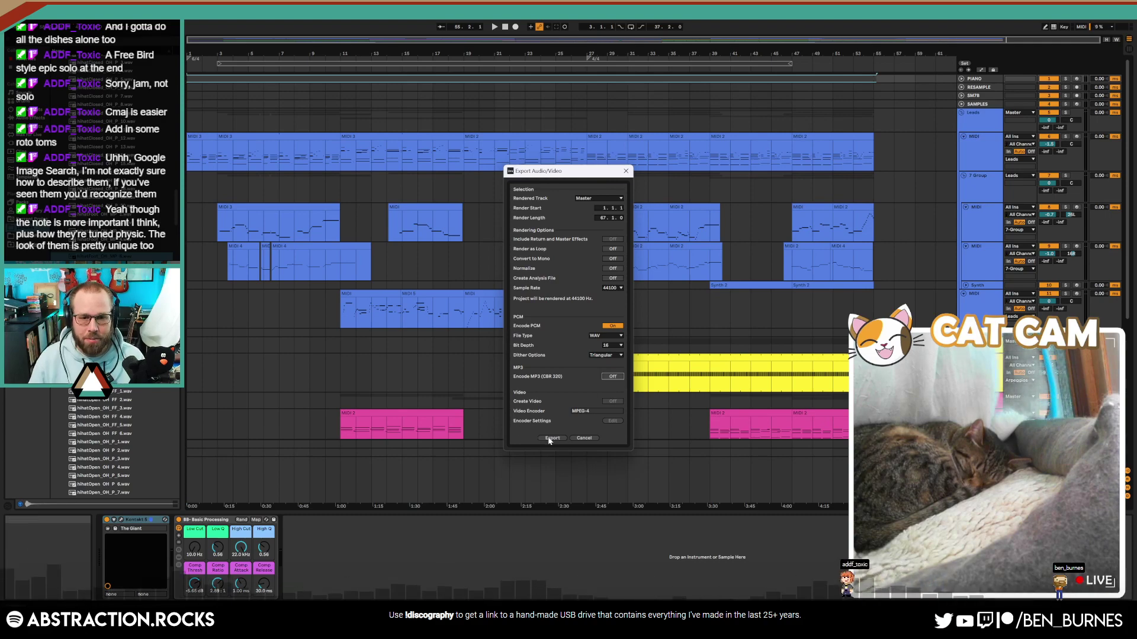
{"action": "left_click", "coordinate": [551, 438]}
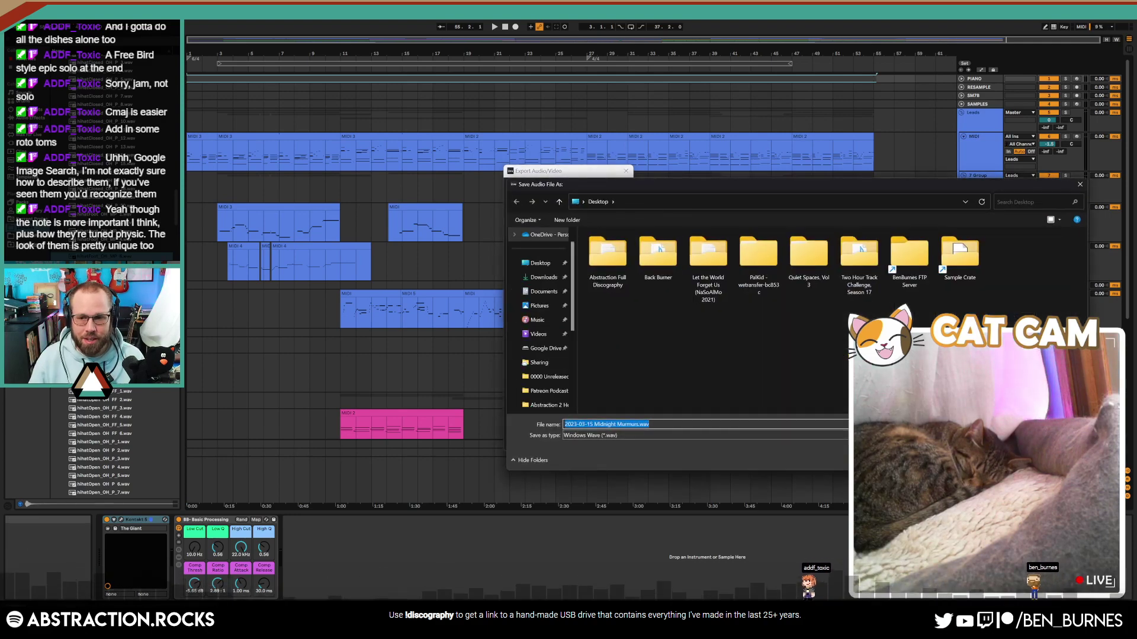
{"action": "key", "text": "Return"}
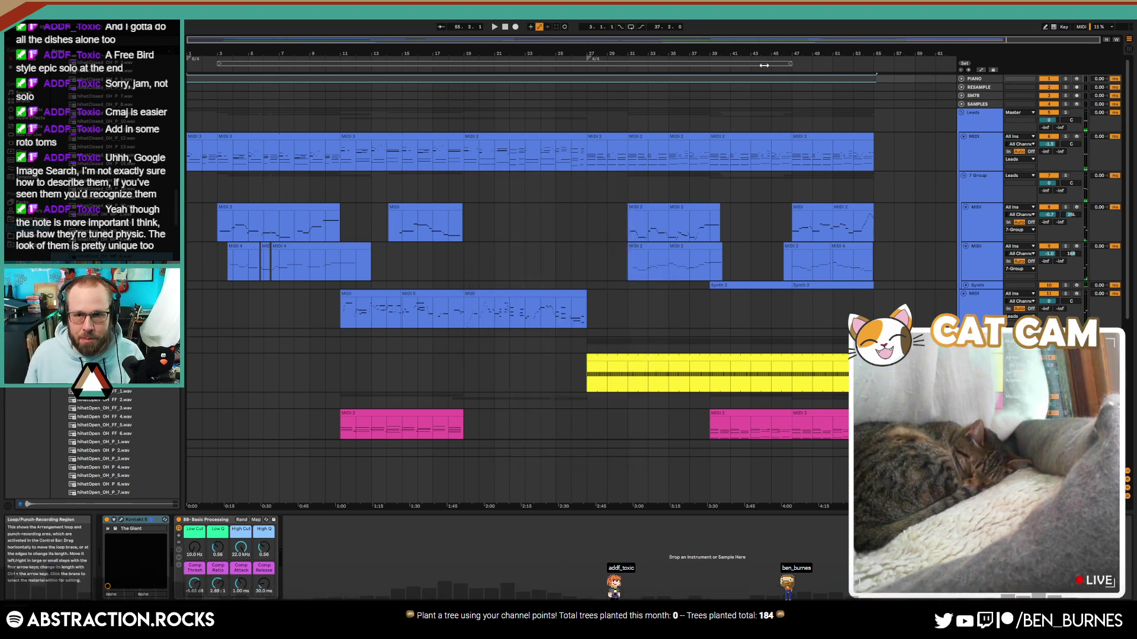
Step: Export the loop range from bars 3 to 47 as "2023-03-15 Midnight Murmurs LOOP.wav" on the Desktop, and return to the song's start
{"action": "left_click", "coordinate": [763, 61]}
{"action": "key", "text": "ctrl+shift+r"}
{"action": "left_click", "coordinate": [609, 250]}
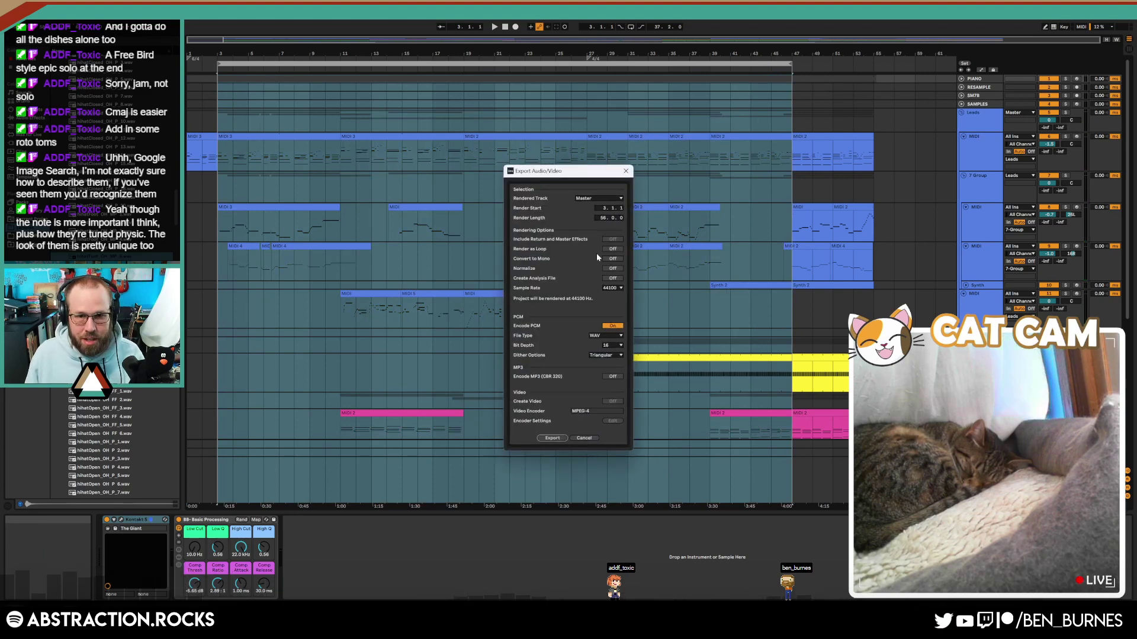
{"action": "left_click", "coordinate": [552, 439]}
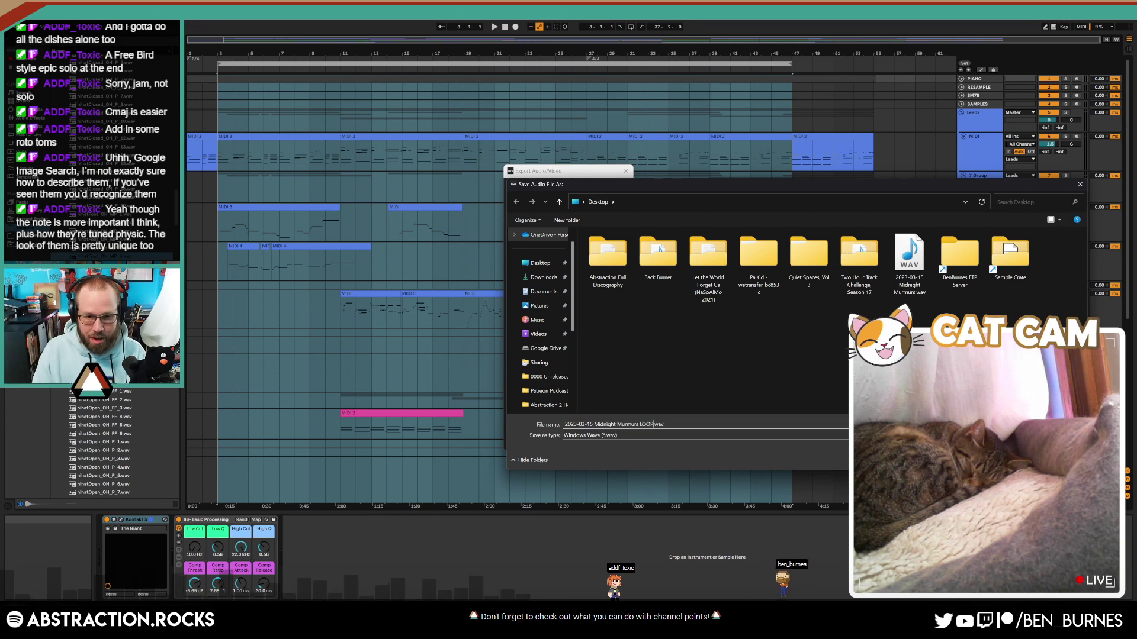
{"action": "key", "text": "Return"}
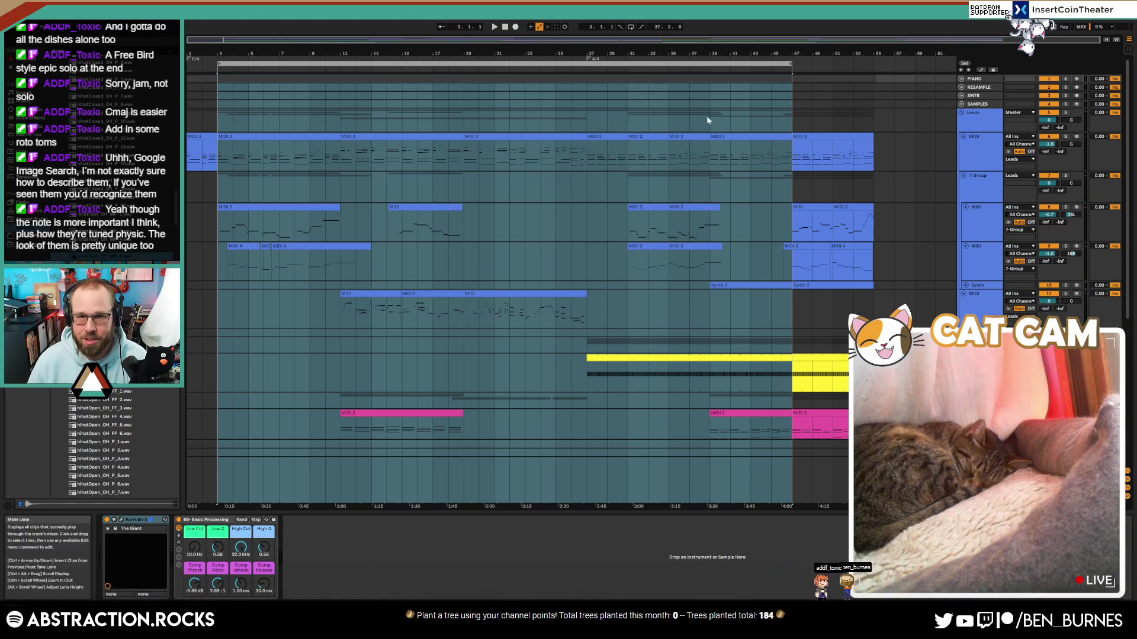
{"action": "left_click", "coordinate": [461, 63]}
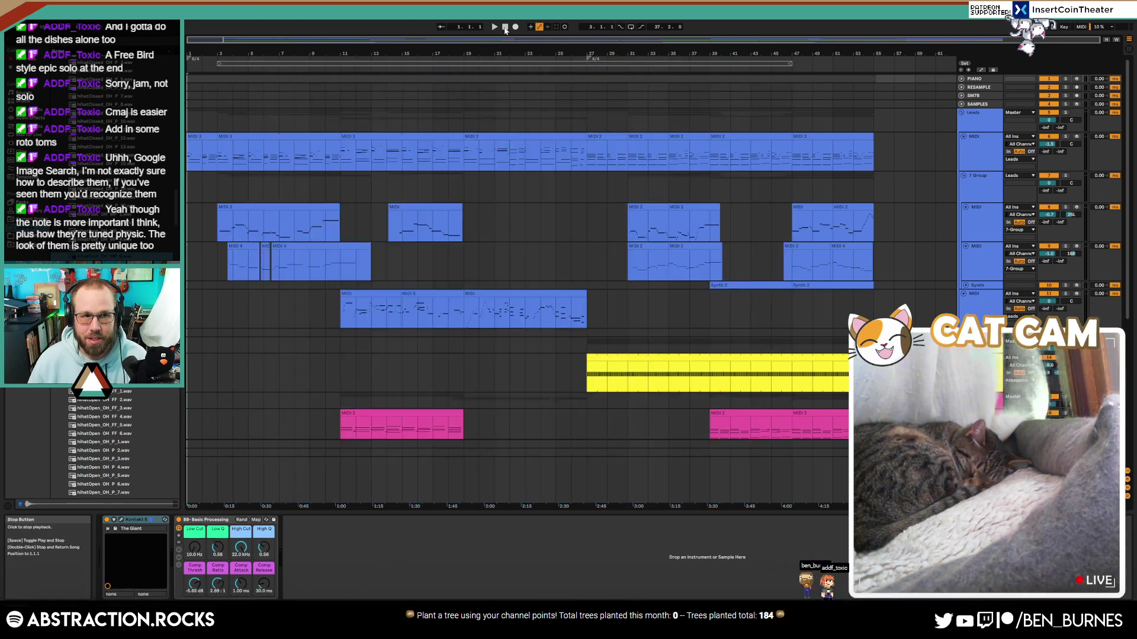
{"action": "left_click", "coordinate": [504, 28]}
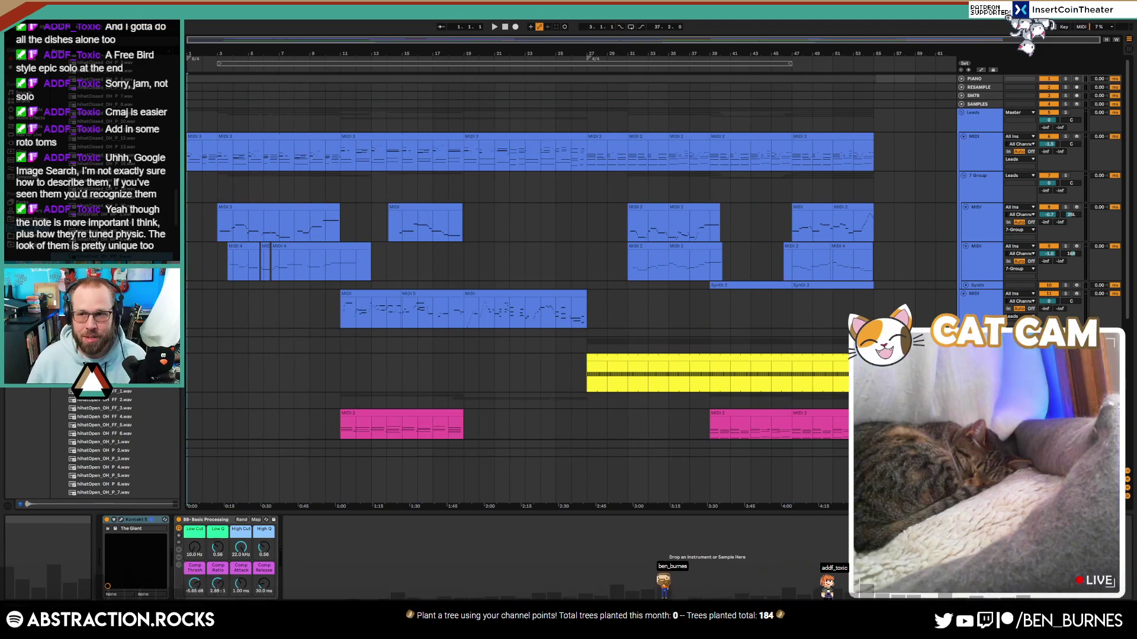
Step: Switch to File Explorer, open "0000 Unreleased Two Hour Track Challenges" under 1_Released Albums in the discography, and select "2023-01-14 Chasing Crop Circles.mp3"
{"action": "left_click", "coordinate": [1086, 6]}
{"action": "double_click", "coordinate": [1015, 27]}
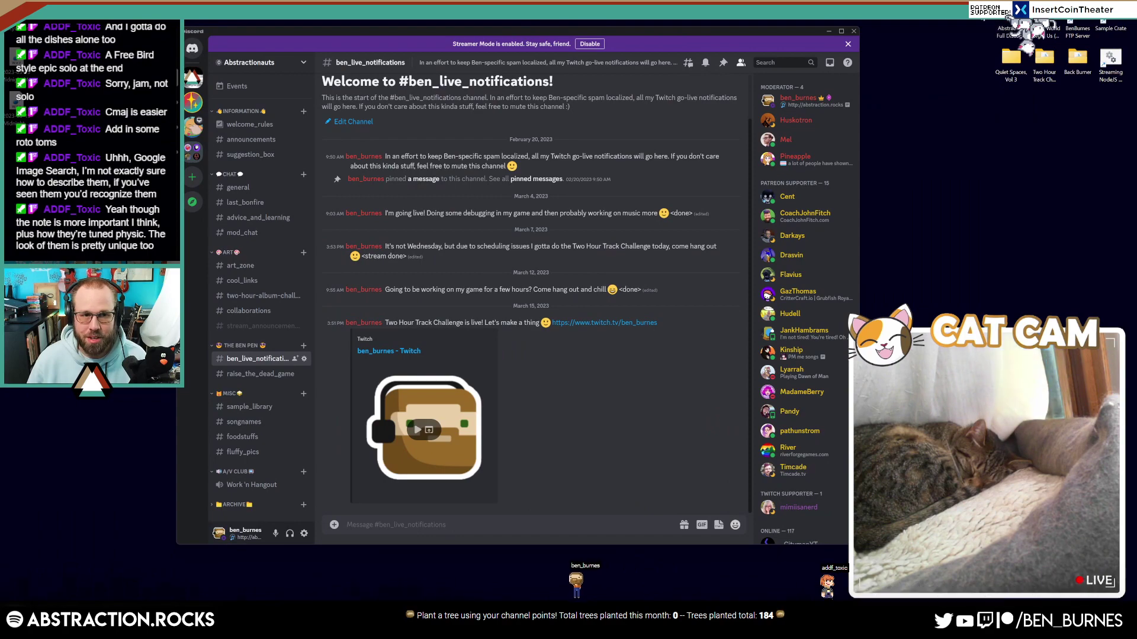
{"action": "left_click", "coordinate": [627, 179]}
{"action": "double_click", "coordinate": [651, 164]}
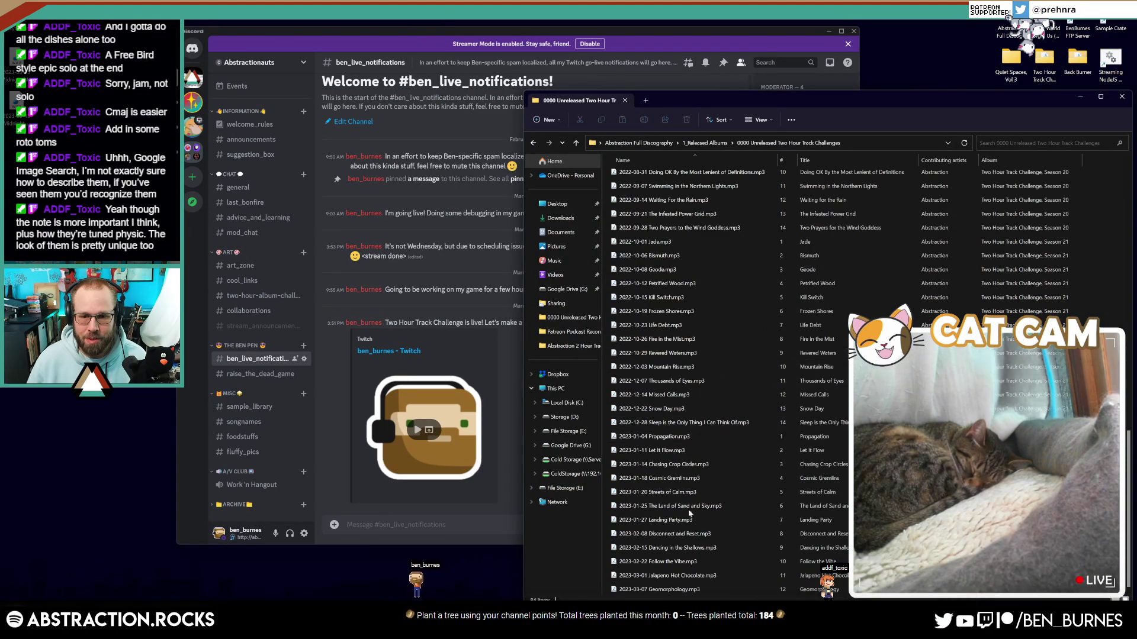
{"action": "left_click", "coordinate": [707, 466]}
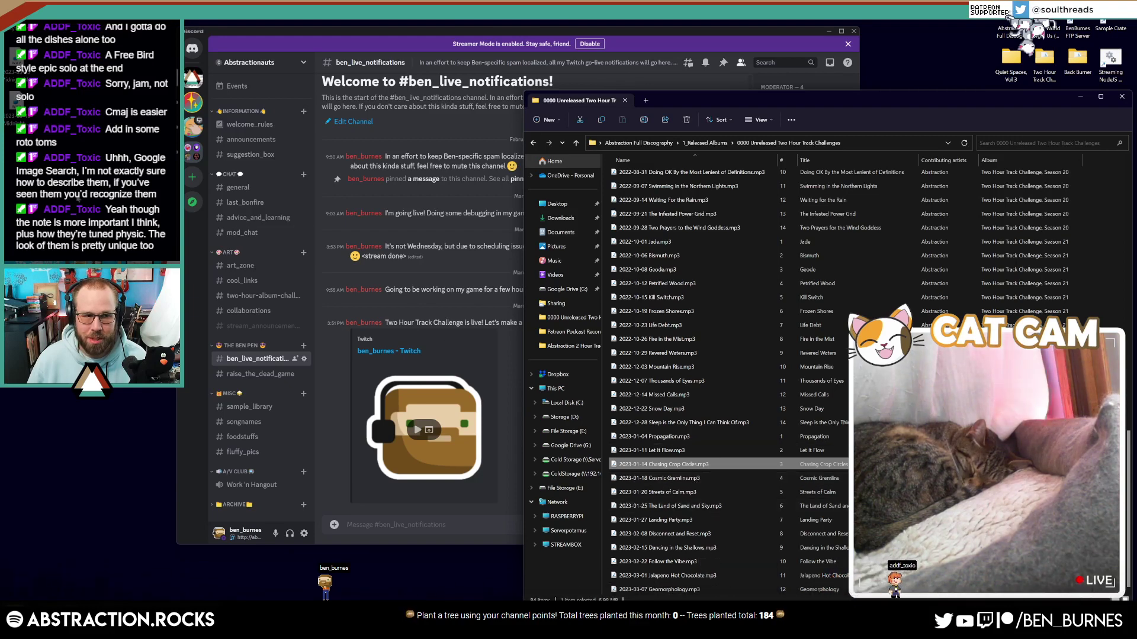
Step: Switch to Discord and edit the latest Two Hour Track Challenge live notification, replacing its Twitch link with "<done>"
{"action": "left_click", "coordinate": [410, 520]}
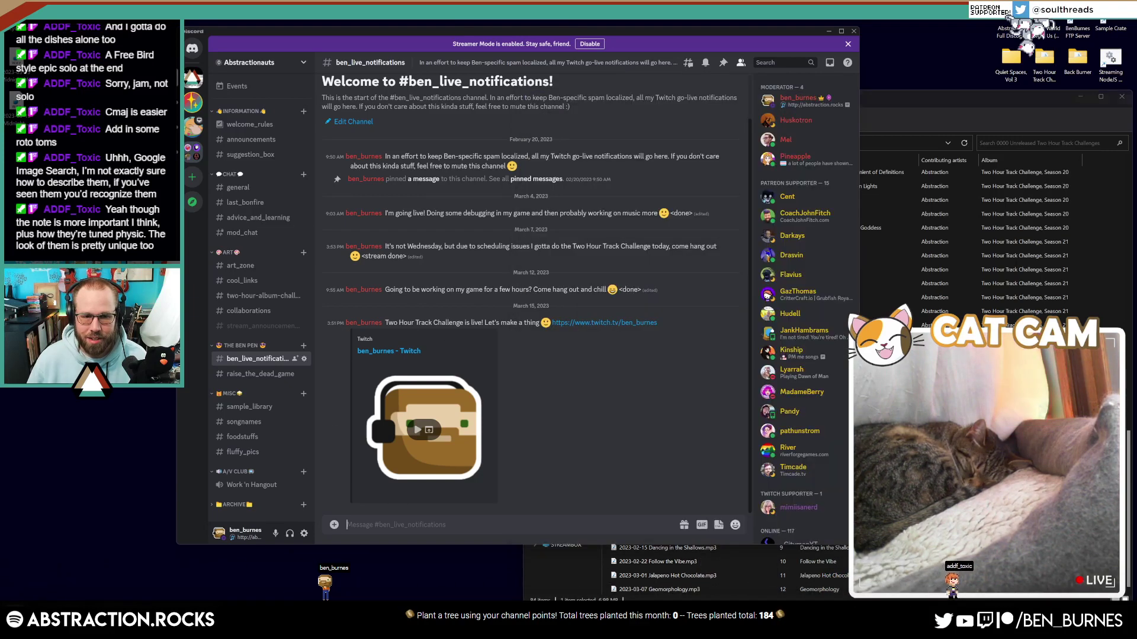
{"action": "key", "text": "Up"}
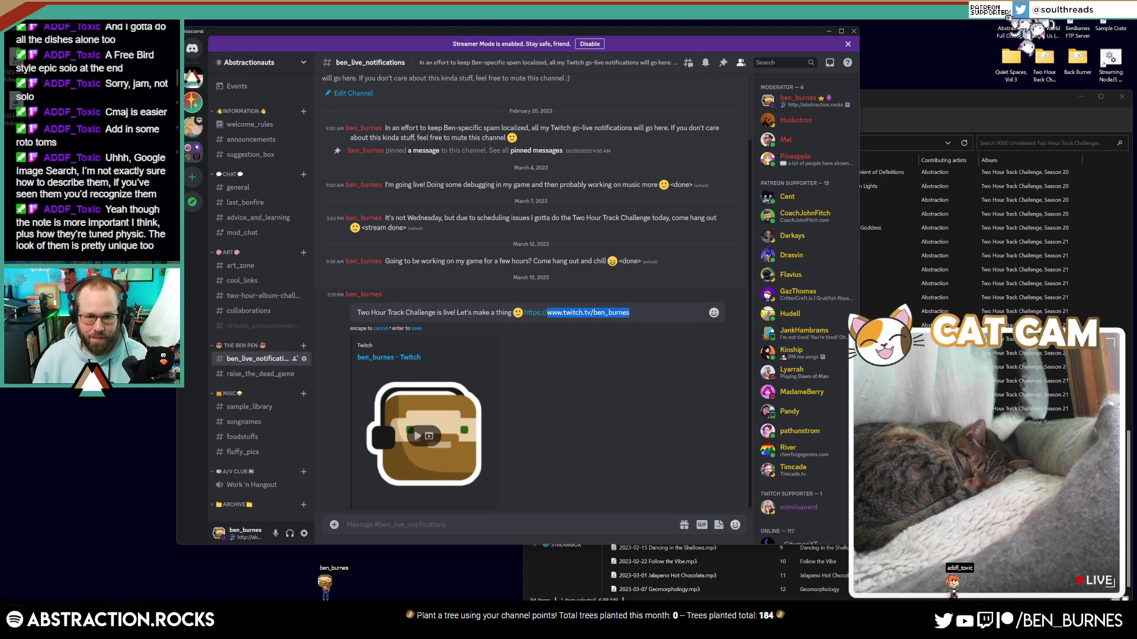
{"action": "type", "text": "<done"}
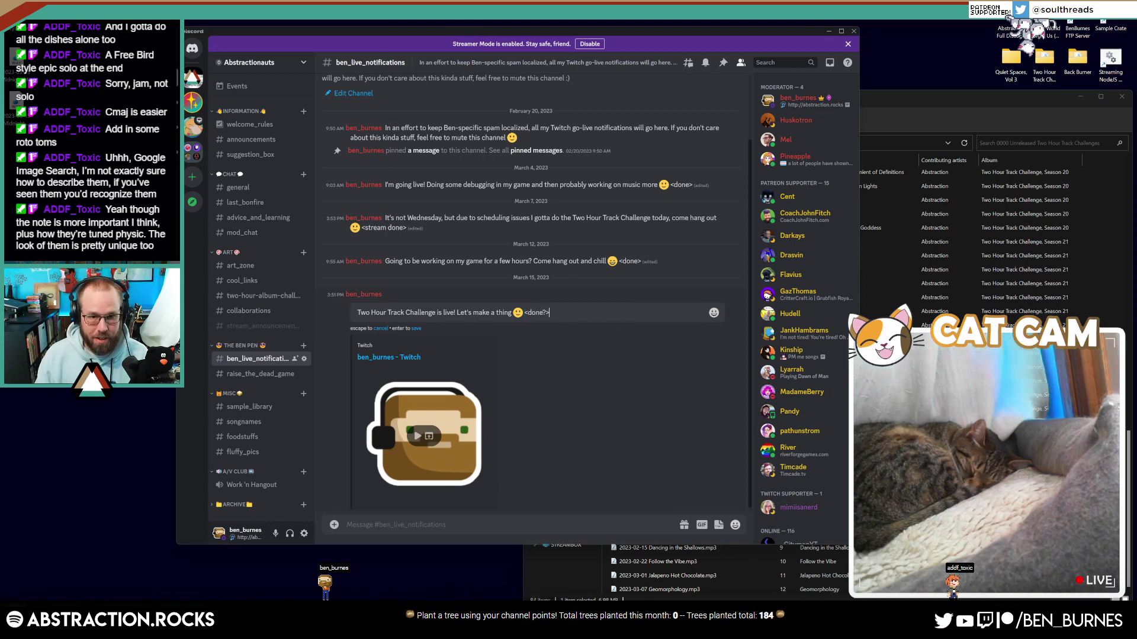
{"action": "type", "text": ">"}
{"action": "key", "text": "Return"}
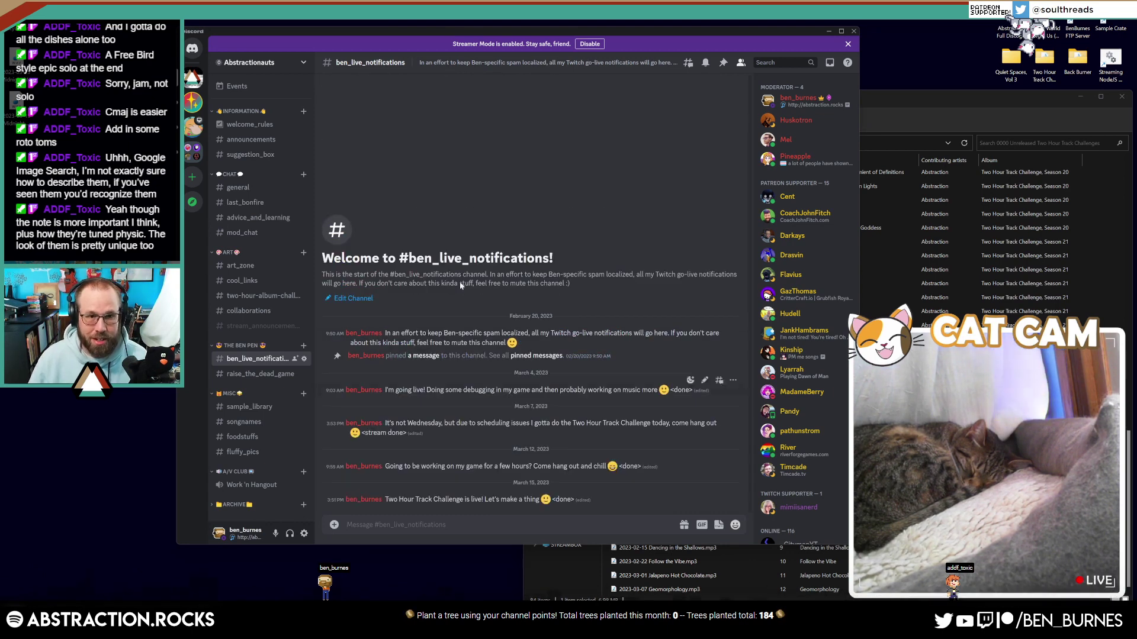
Step: Minimize Discord and move the folder window of unreleased tracks toward the middle of the desktop
{"action": "left_click", "coordinate": [828, 31]}
{"action": "left_click_drag", "start_coordinate": [837, 96], "coordinate": [824, 75]}
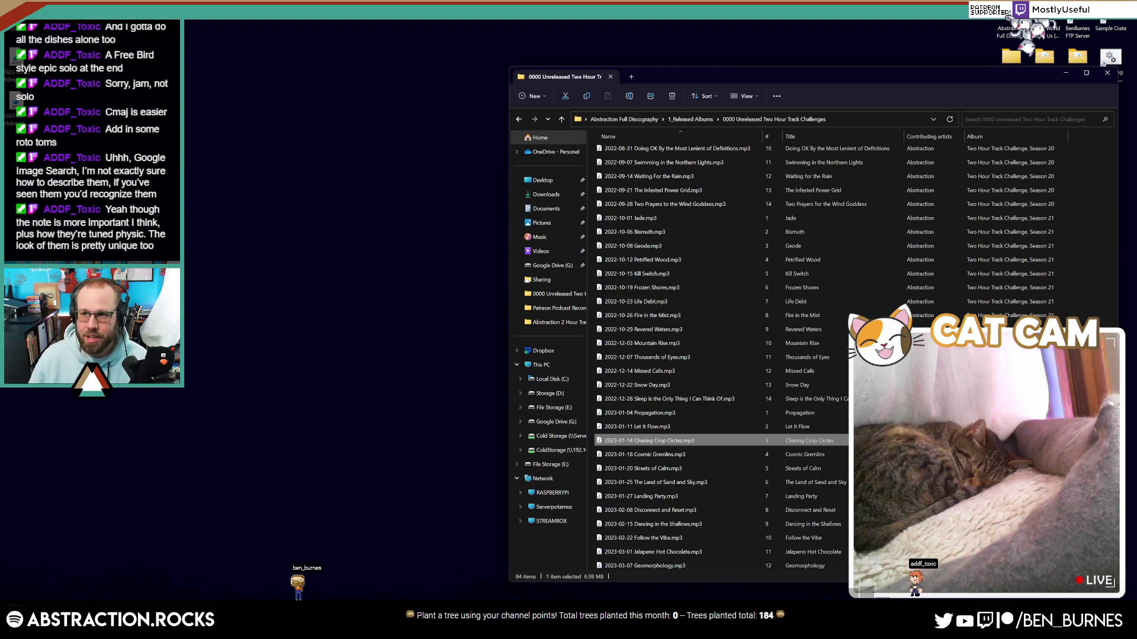
{"action": "left_click_drag", "start_coordinate": [959, 72], "coordinate": [723, 48]}
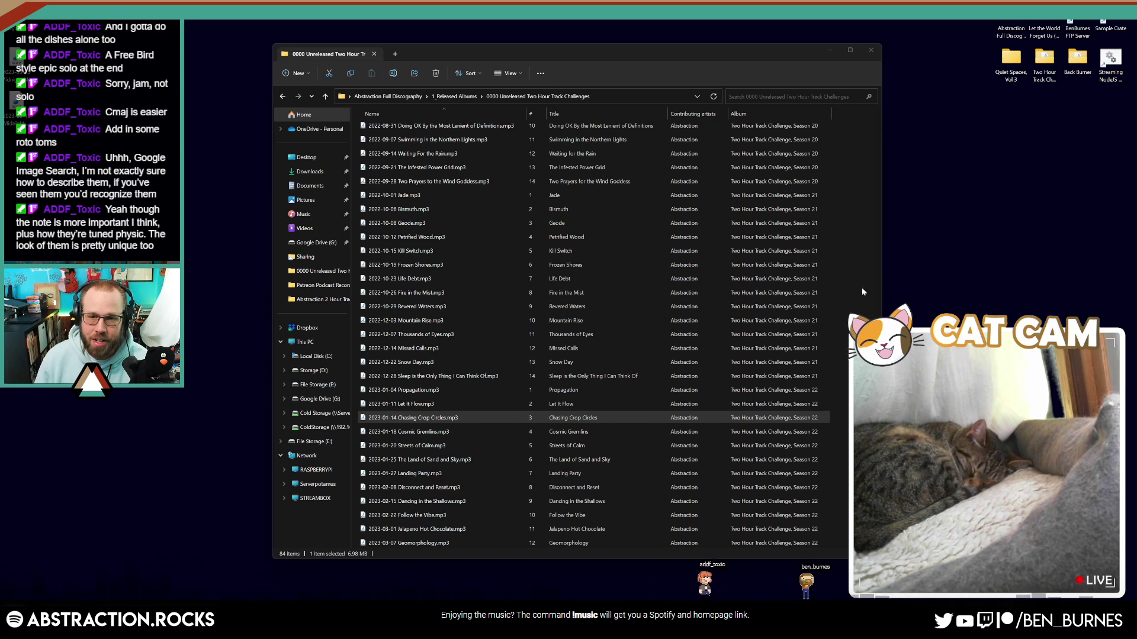
{"action": "left_click", "coordinate": [724, 47]}
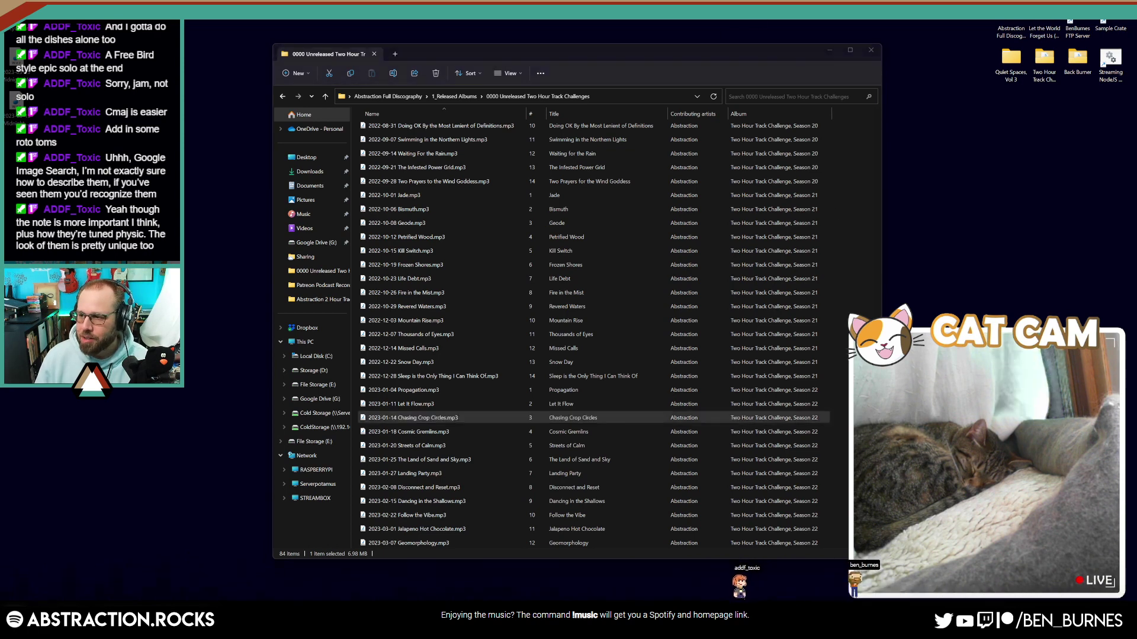